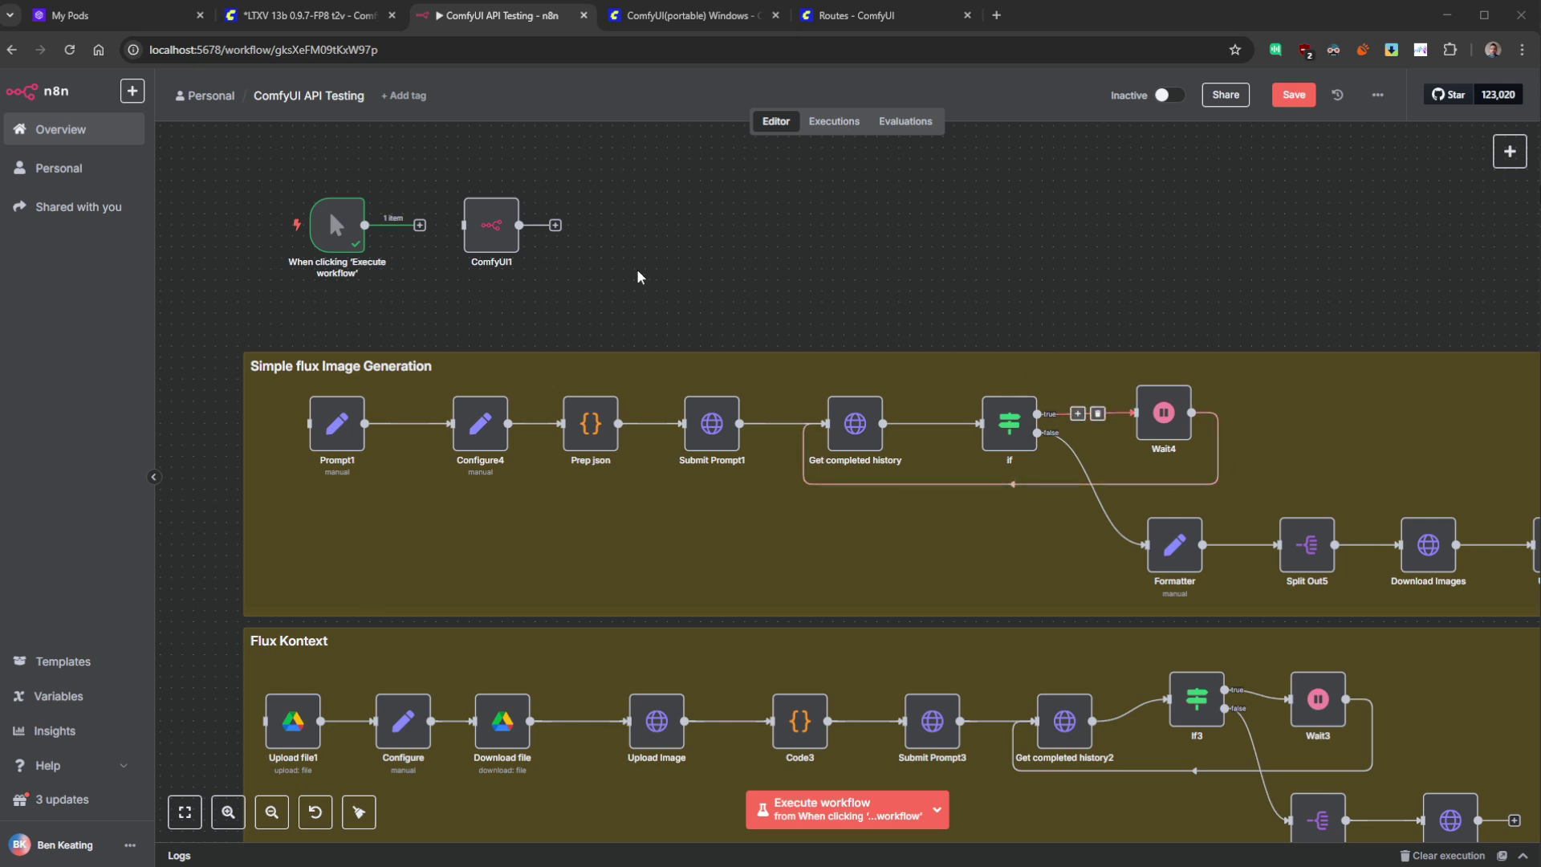
drag(671, 281, 682, 280)
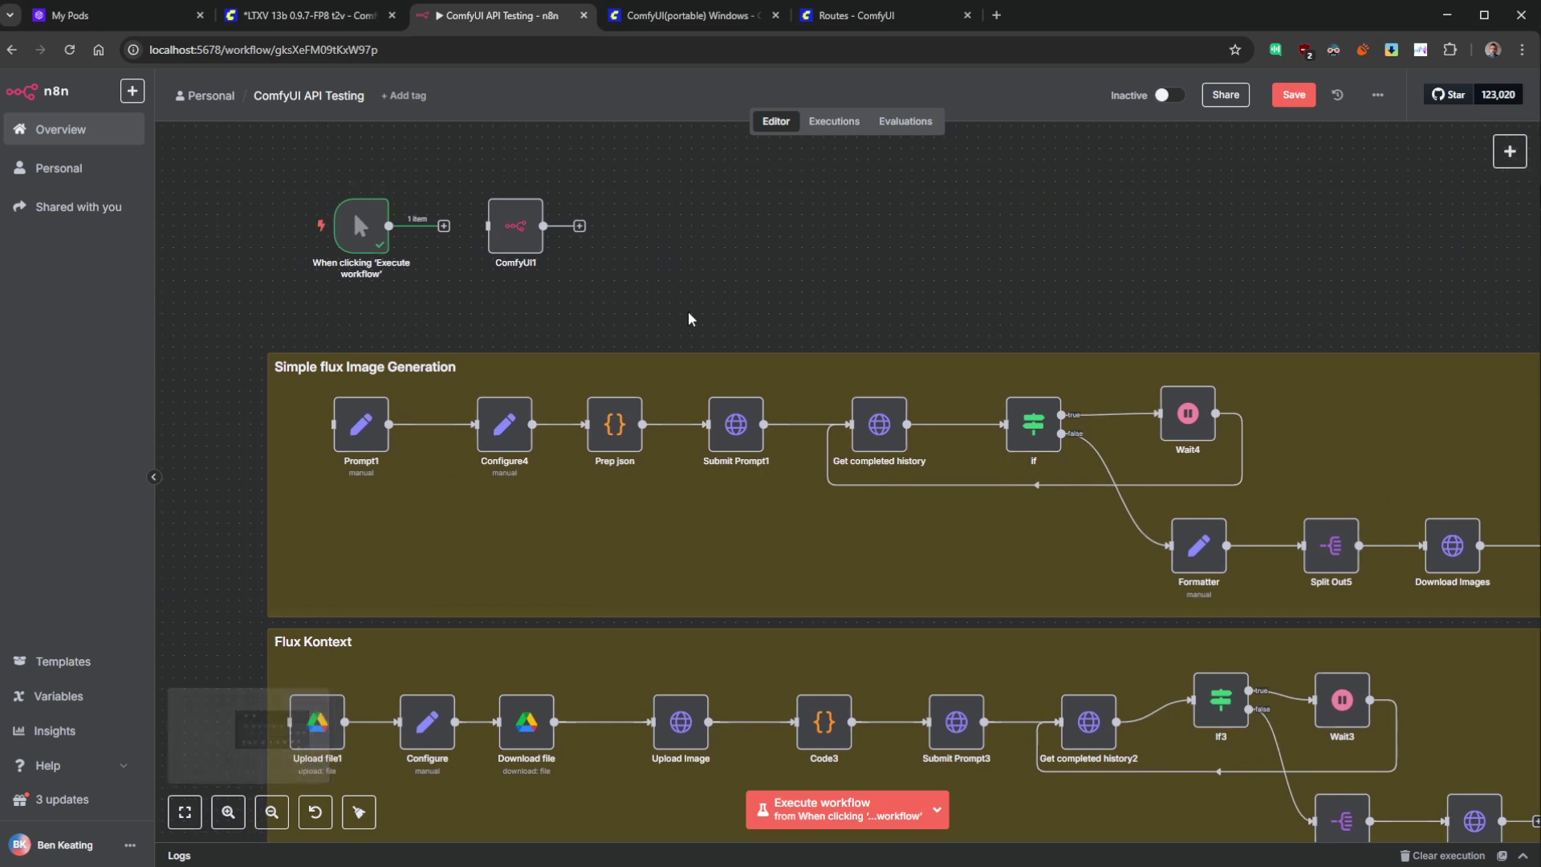
drag(806, 315, 818, 261)
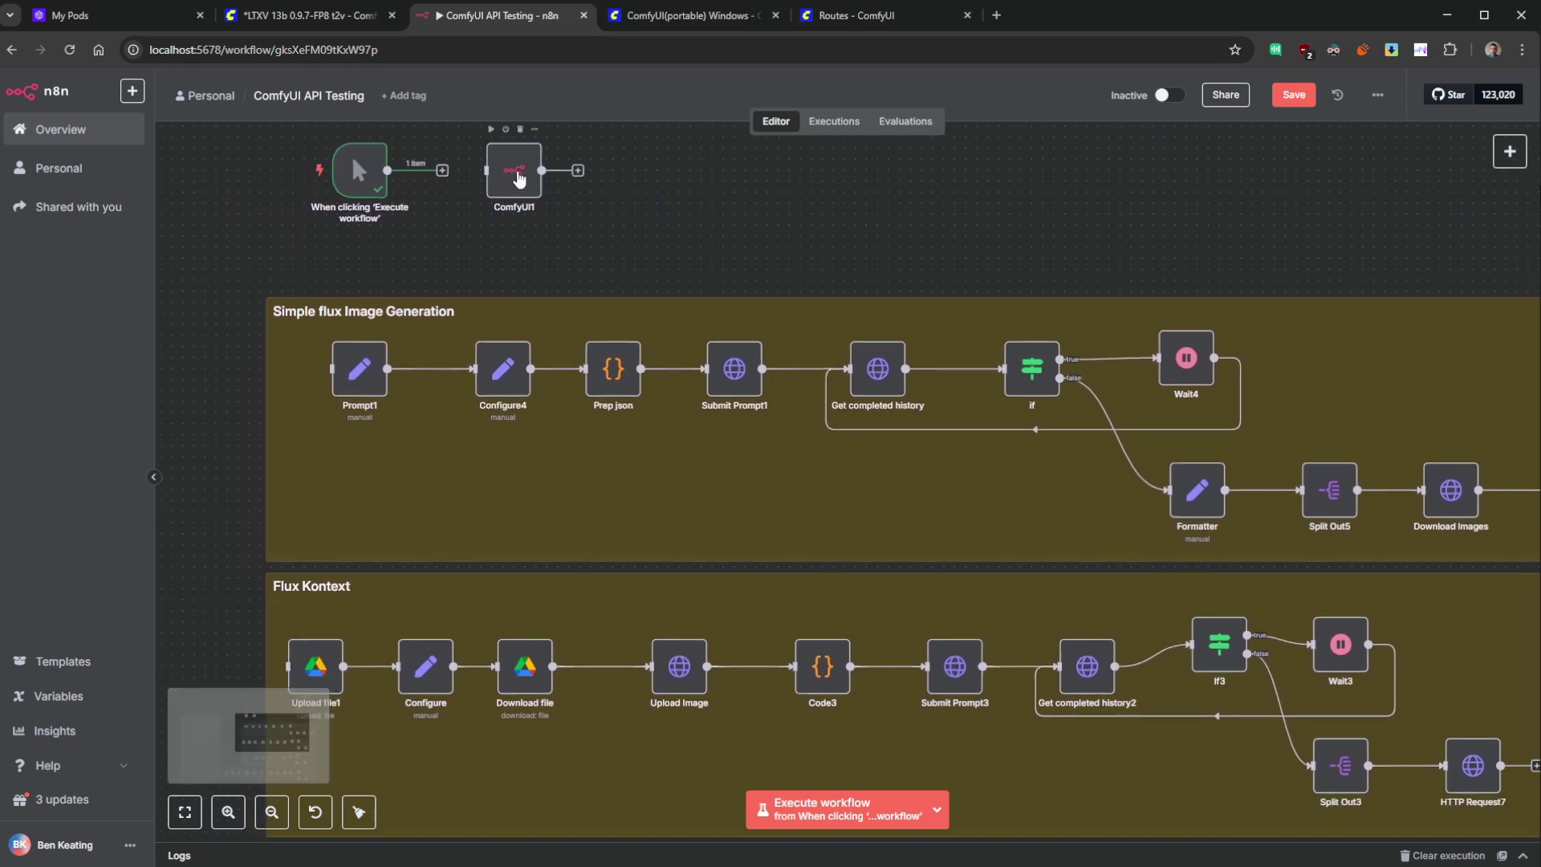
click(515, 173)
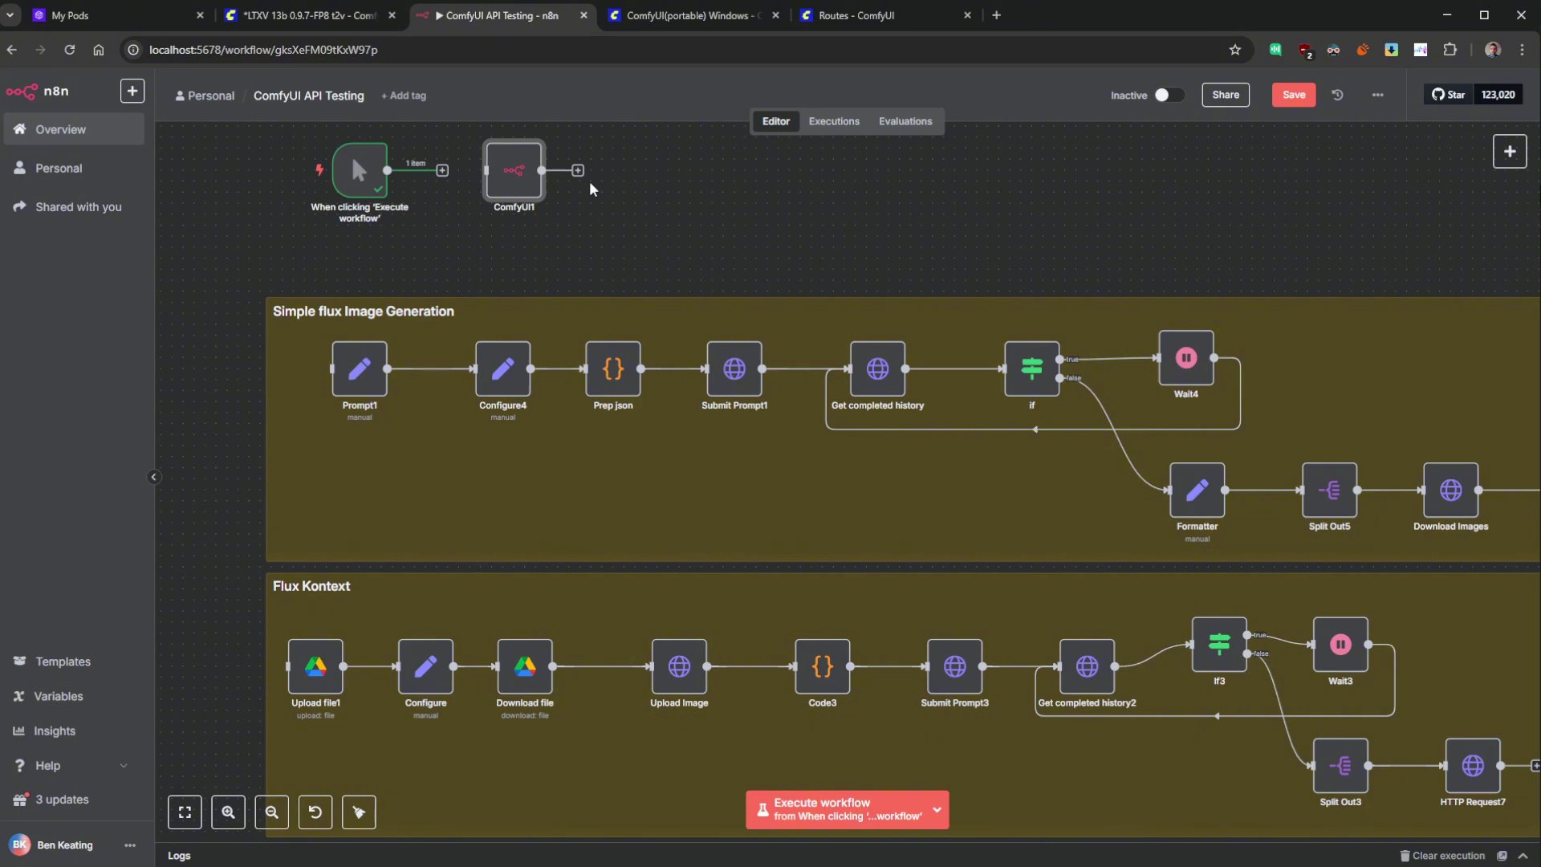
drag(529, 256, 576, 285)
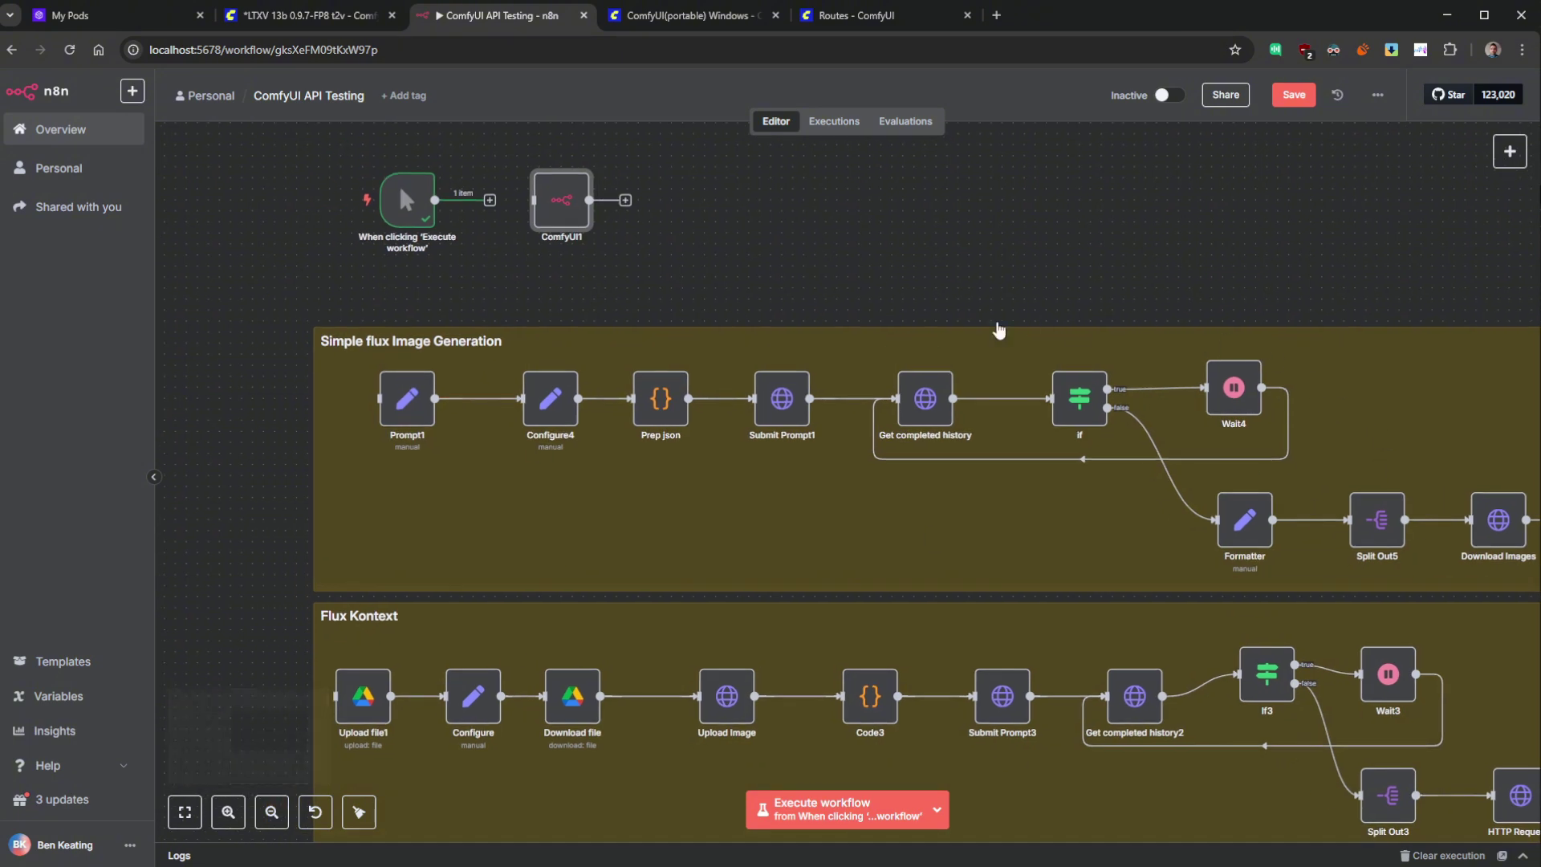
drag(998, 329, 909, 320)
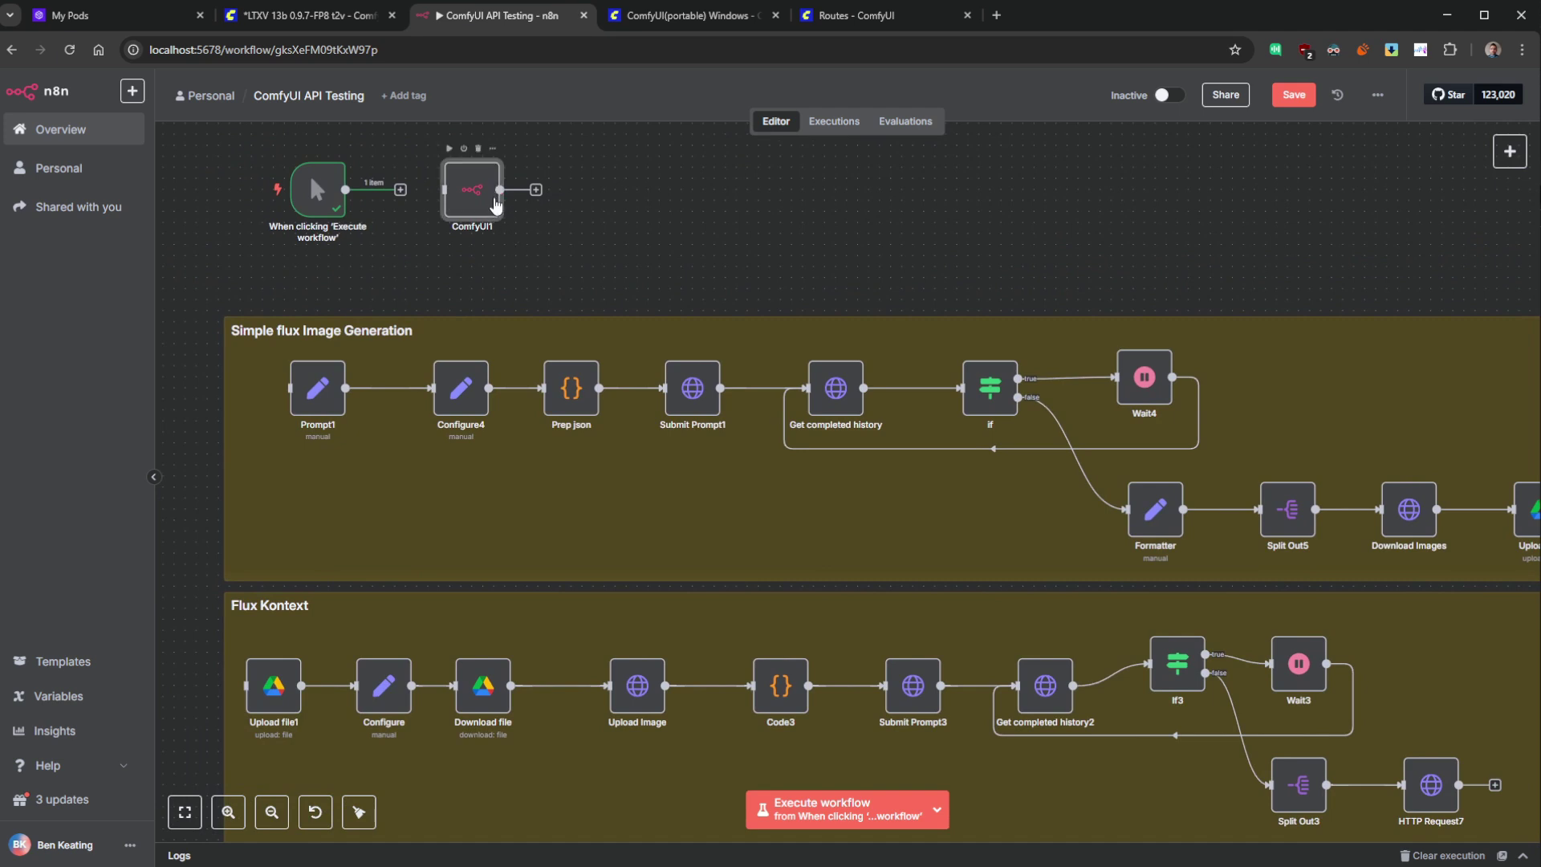
drag(496, 205, 473, 205)
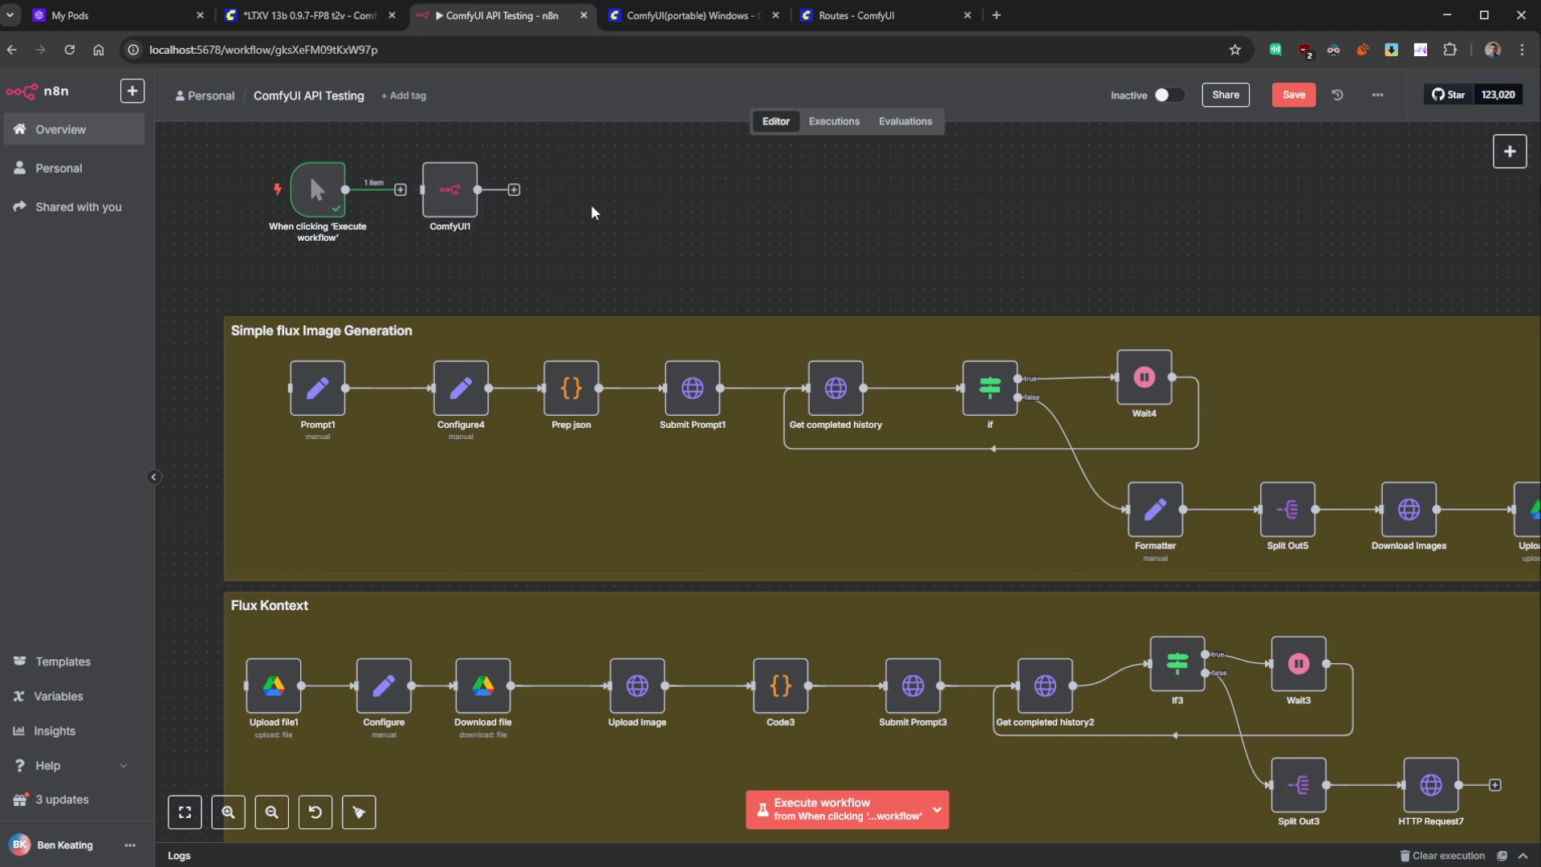
- Open the ComfyUI portable Windows installation guide and examine its download section and web address
click(667, 18)
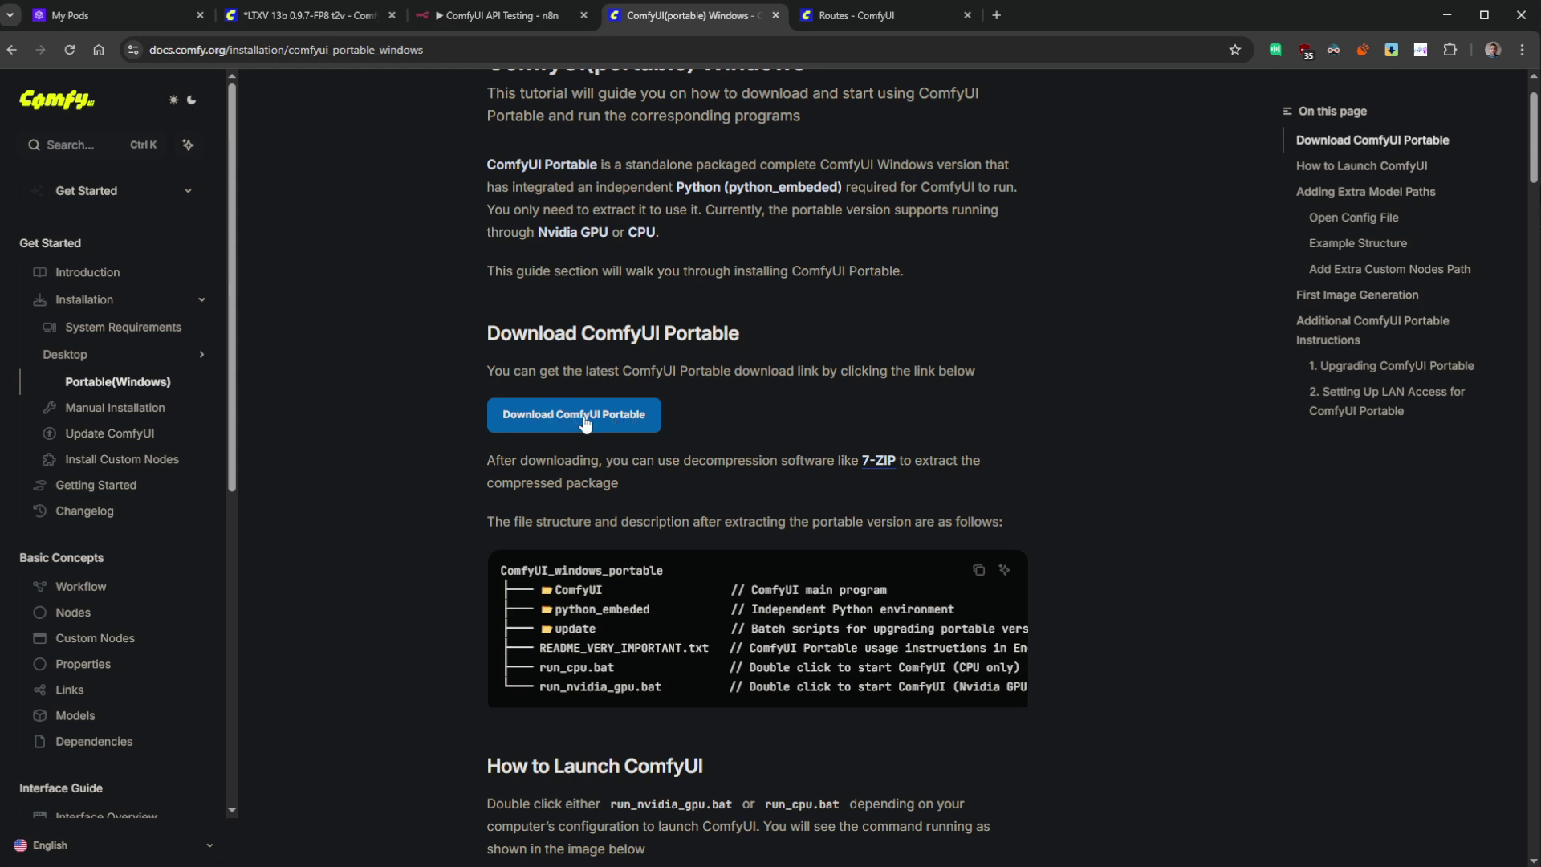
click(330, 51)
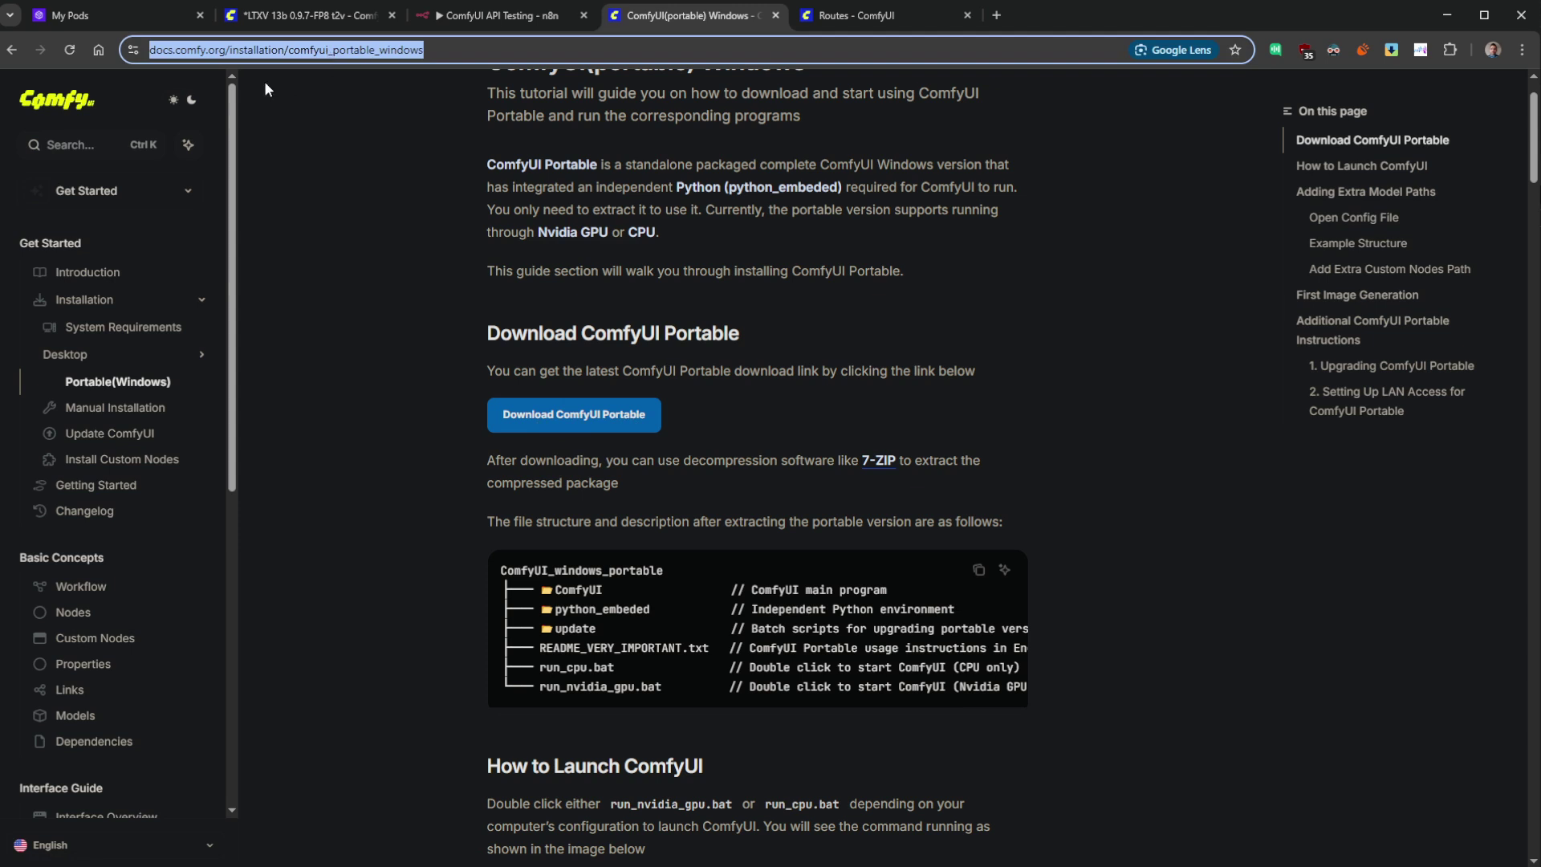
click(424, 251)
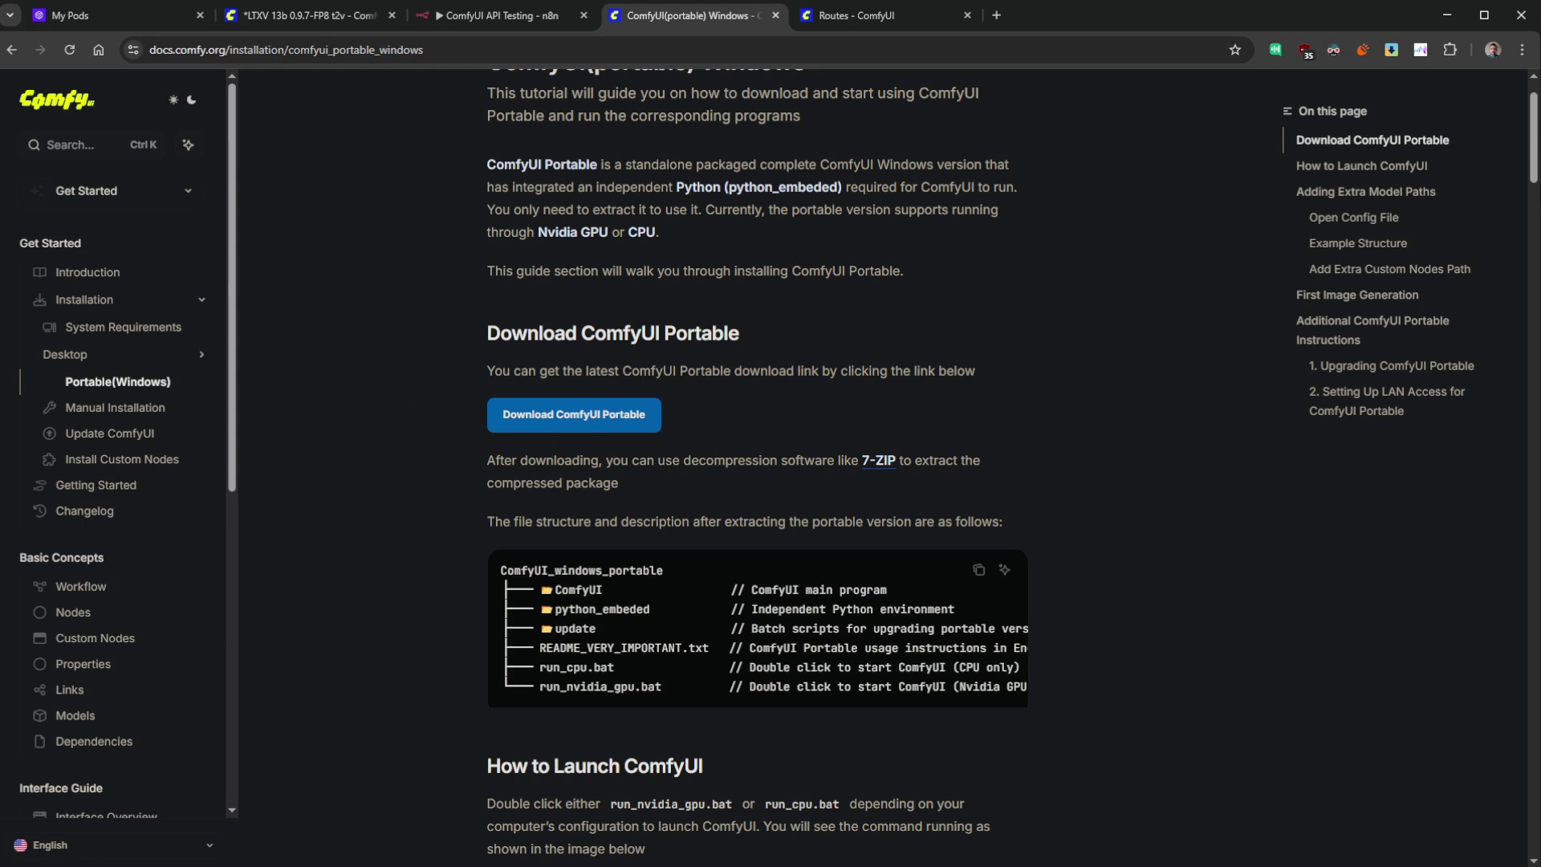
- Switch to File Explorer and launch ComfyUI with run_nvidia_gpu.bat from the ComfyUI_windows_portable folder
key(alt+Tab)
click(709, 519)
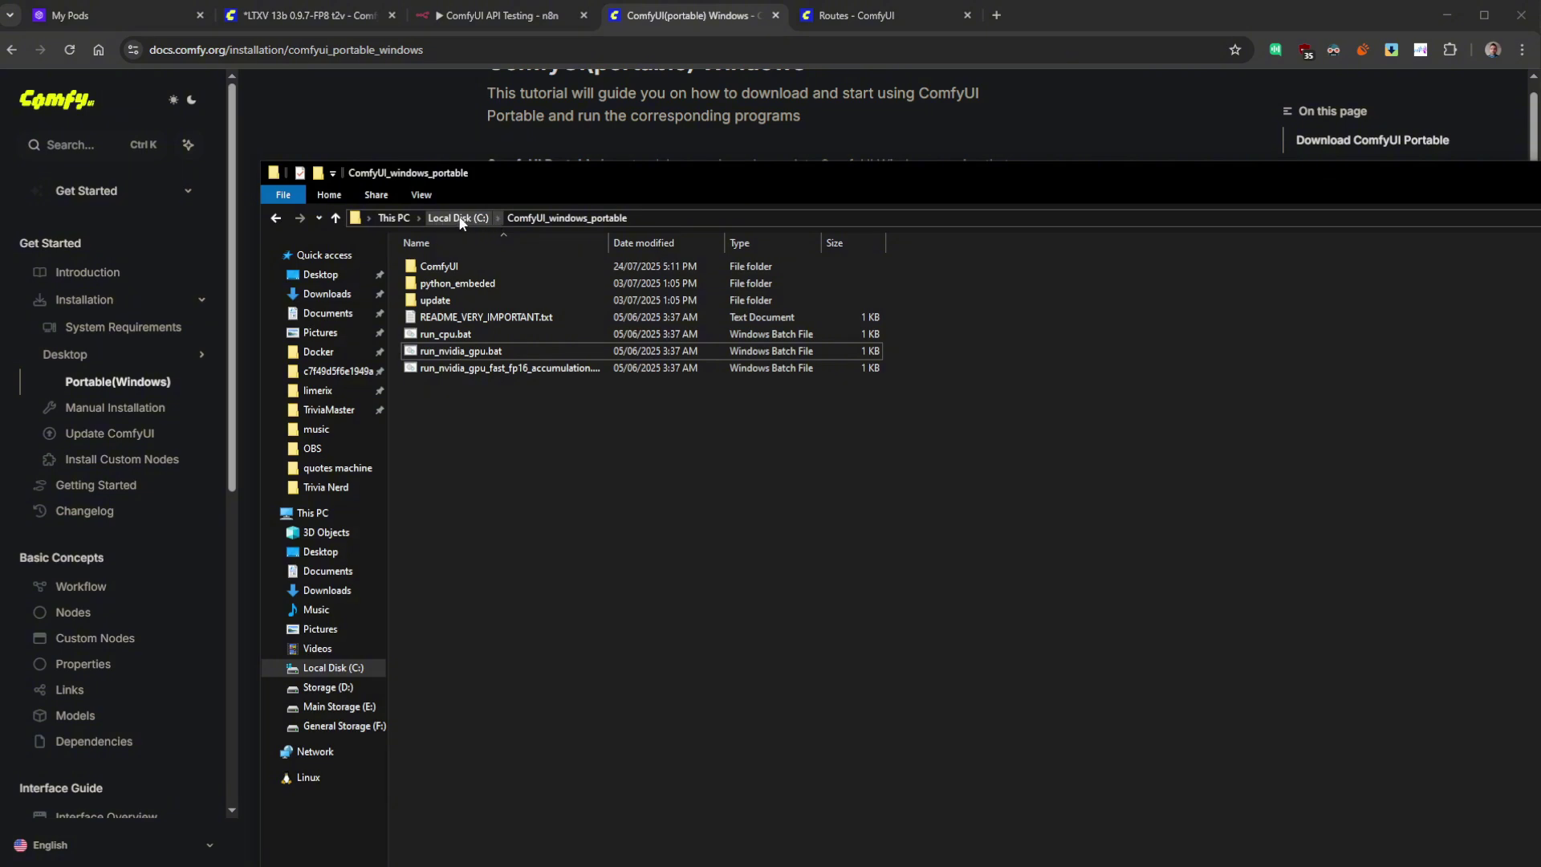
drag(548, 468, 441, 269)
click(637, 523)
drag(707, 200, 719, 126)
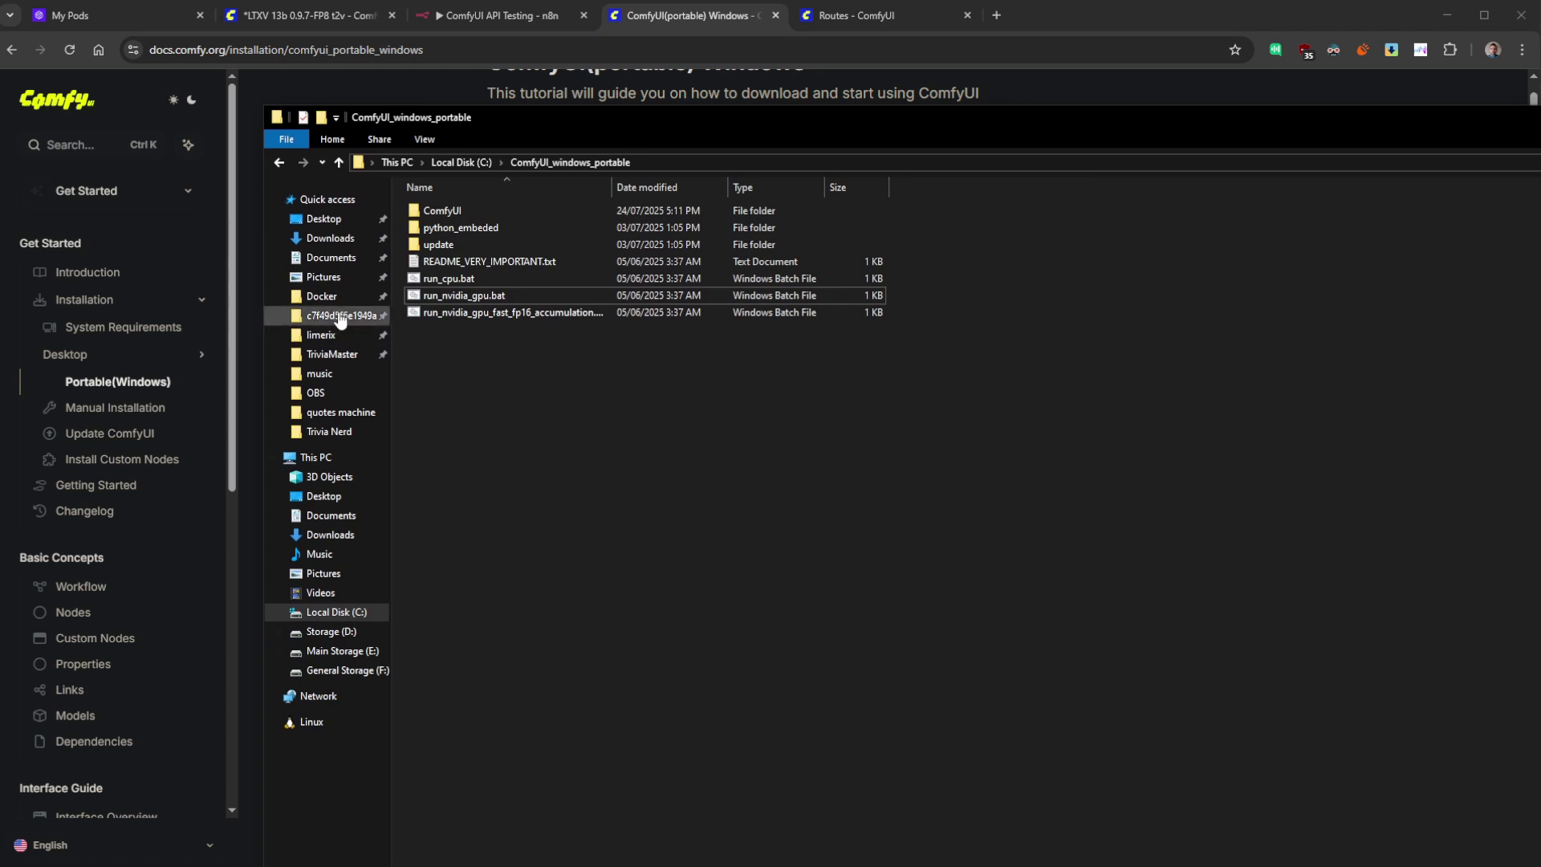
click(433, 299)
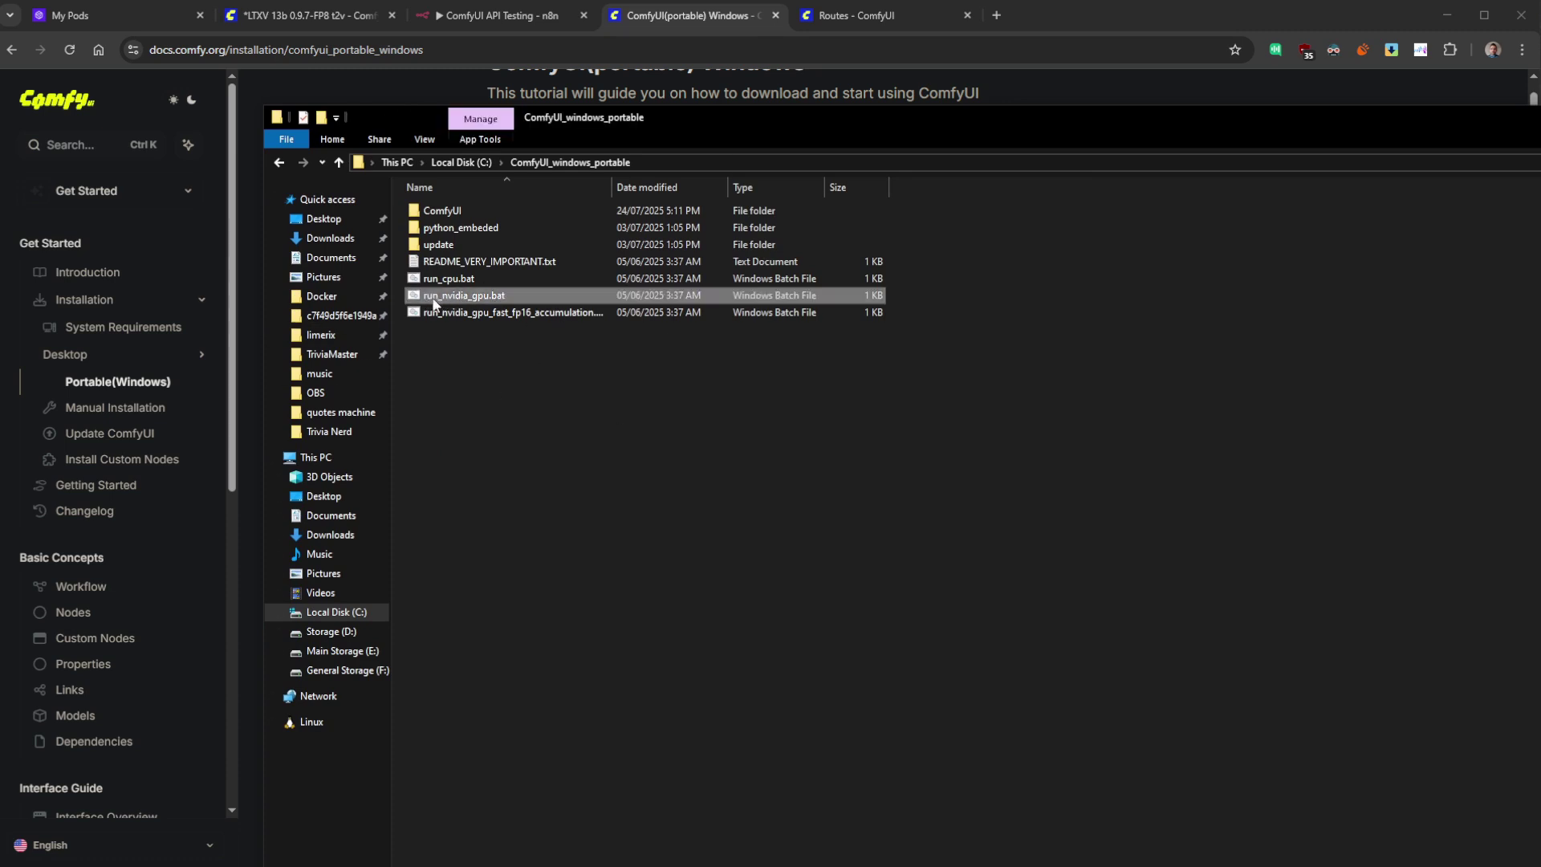
double_click(433, 297)
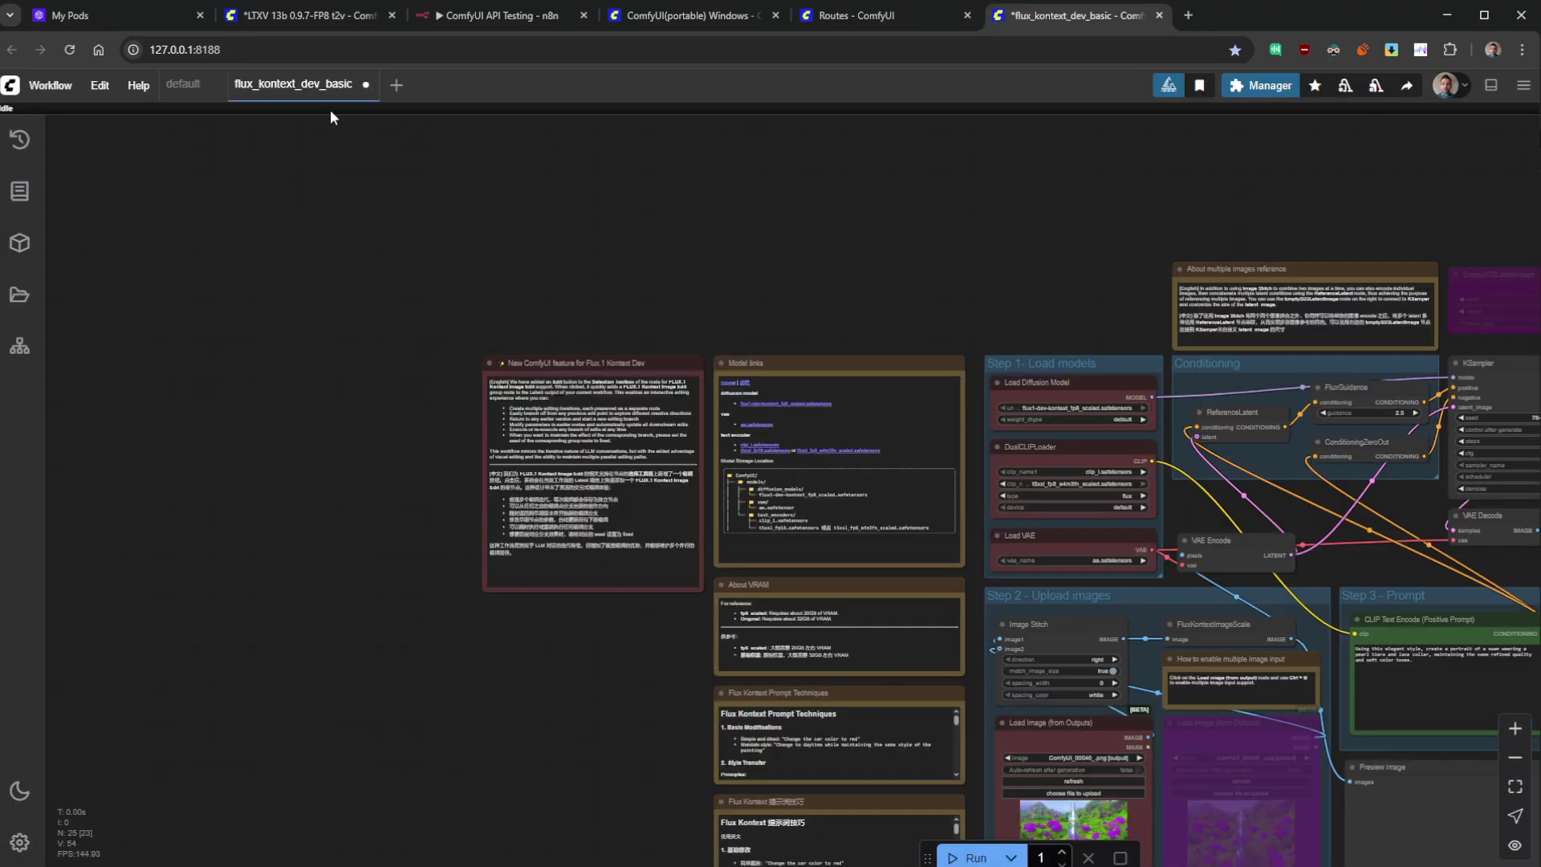
- Close the flux_kontext_dev_basic workflow and select the Load Checkpoint node in the default workflow
click(365, 85)
drag(747, 172, 586, 178)
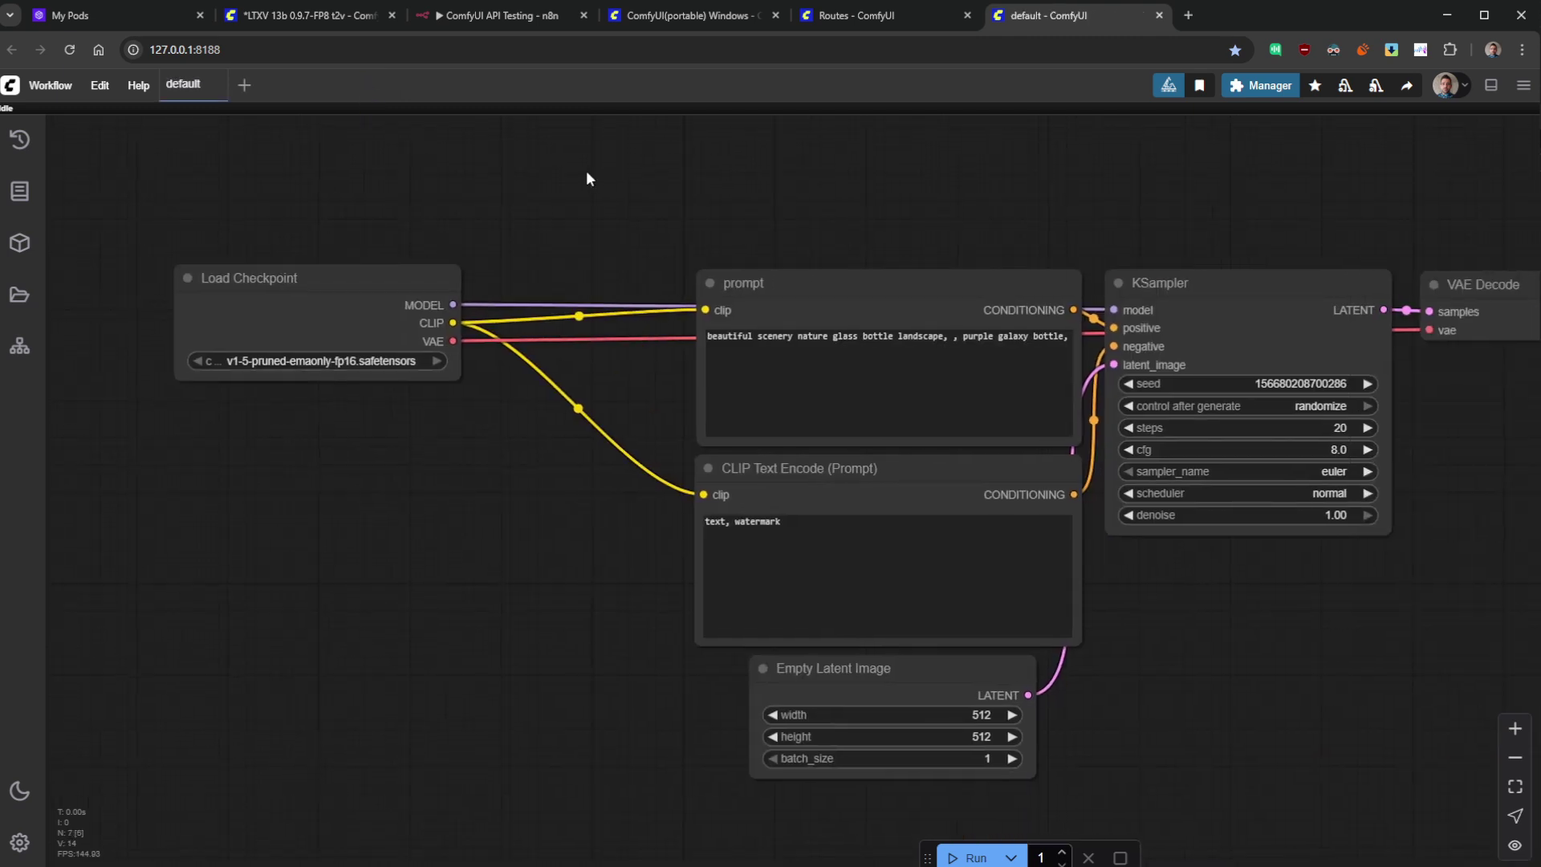
scroll(592, 232, down, 2)
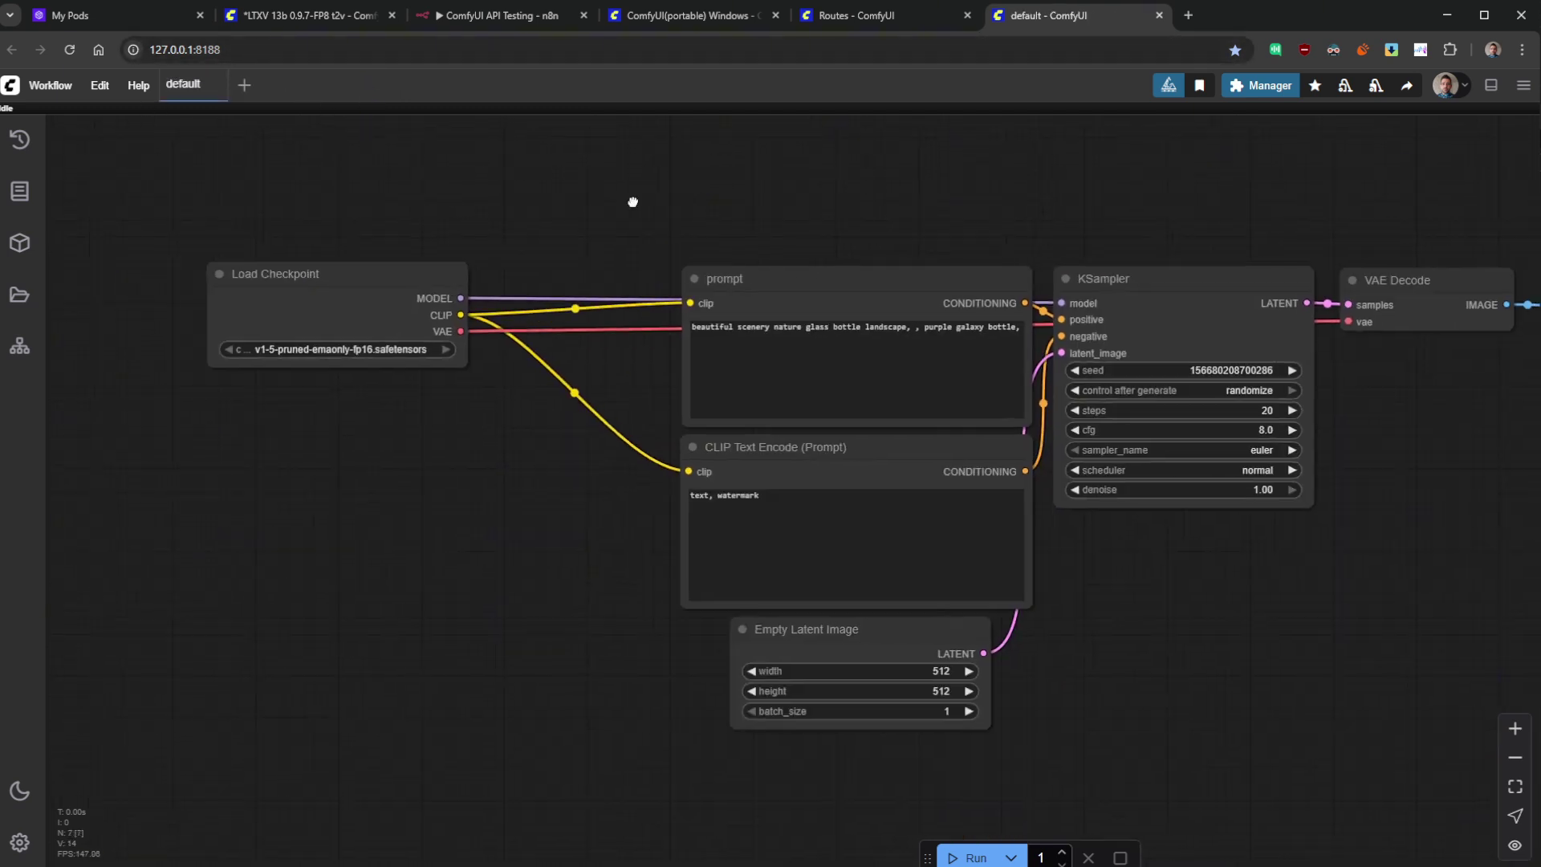
drag(569, 206, 649, 252)
drag(541, 231, 579, 209)
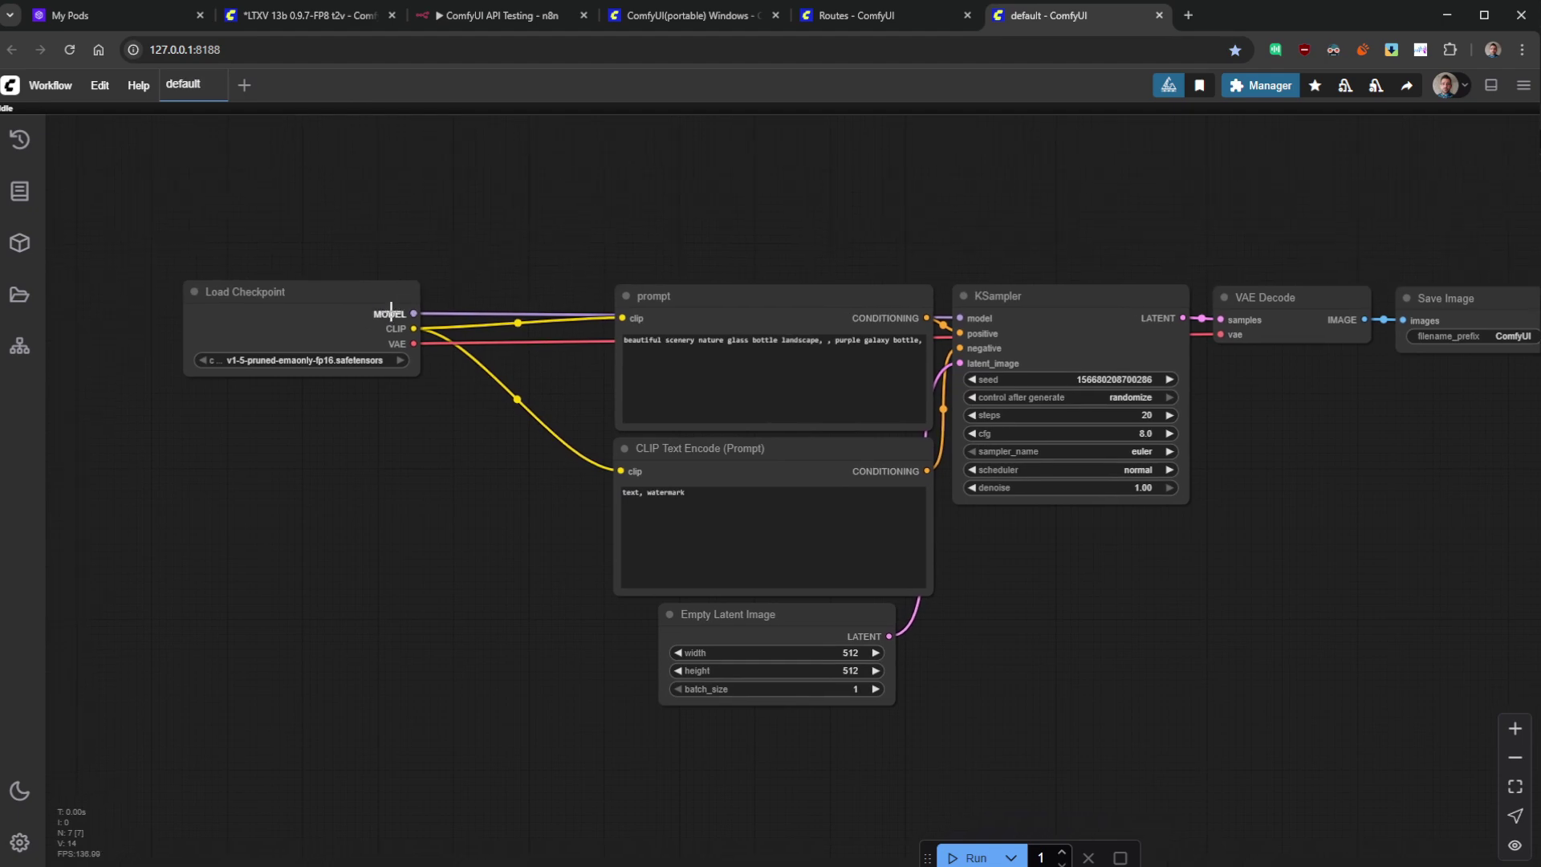
click(318, 297)
- Browse the ComfyUI workflow templates in the Basics category and close the template browser
click(49, 85)
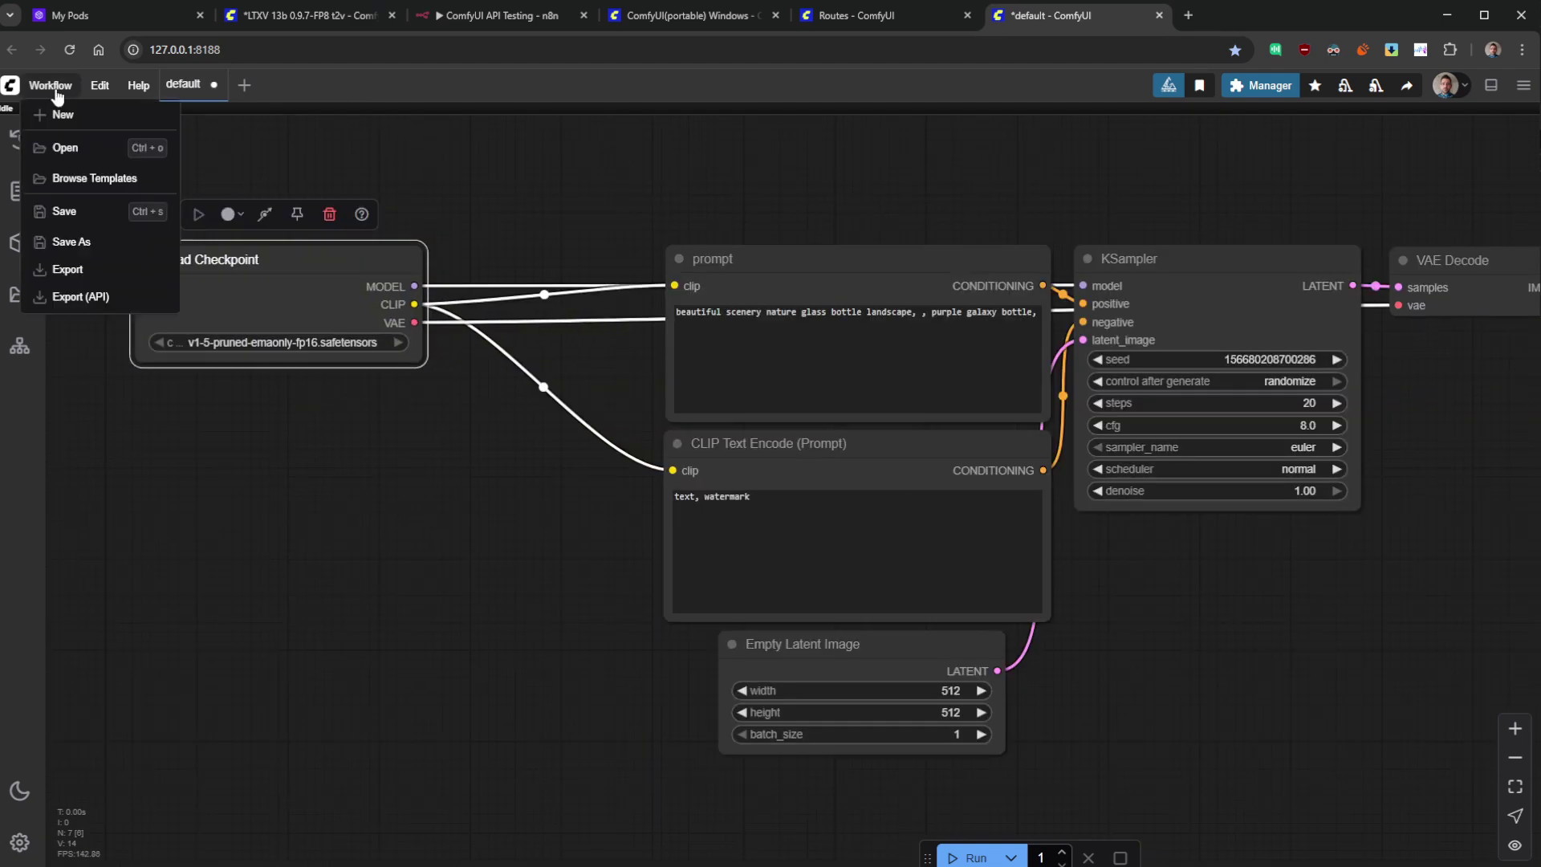
click(88, 178)
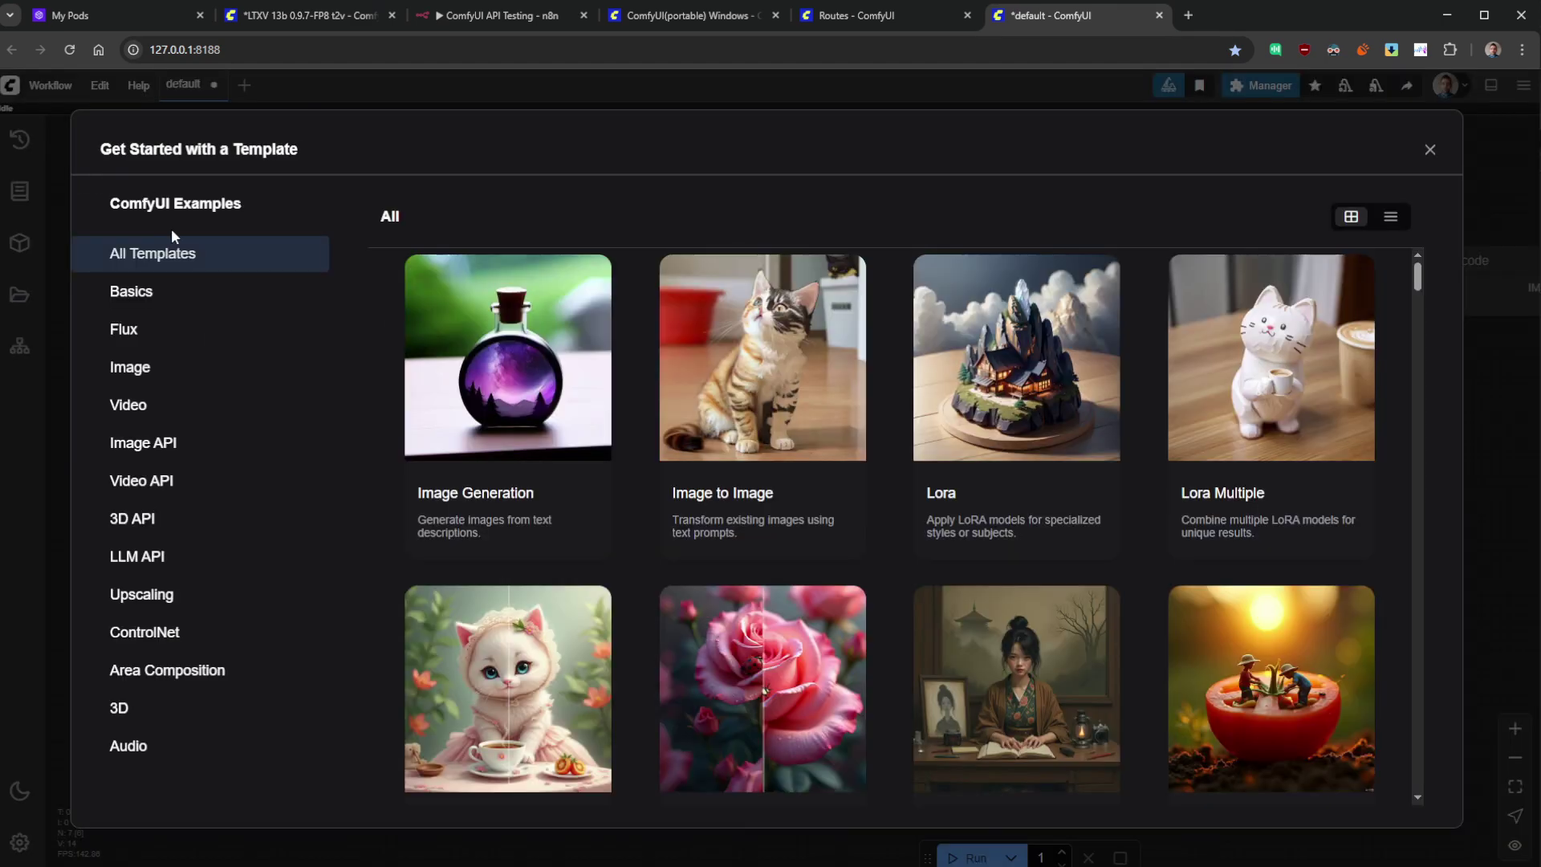
click(303, 290)
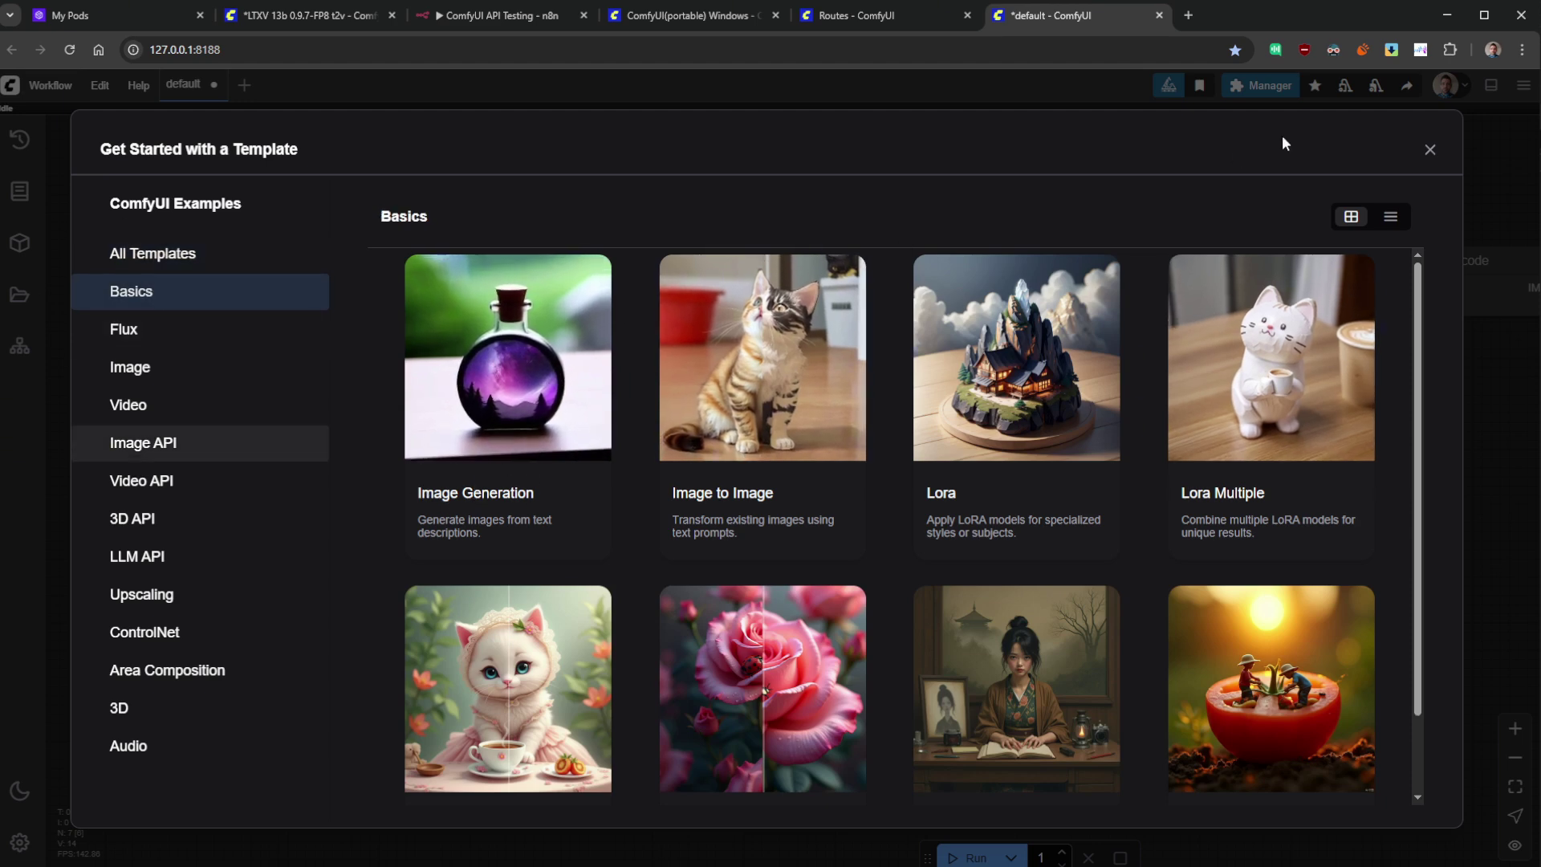
click(1427, 159)
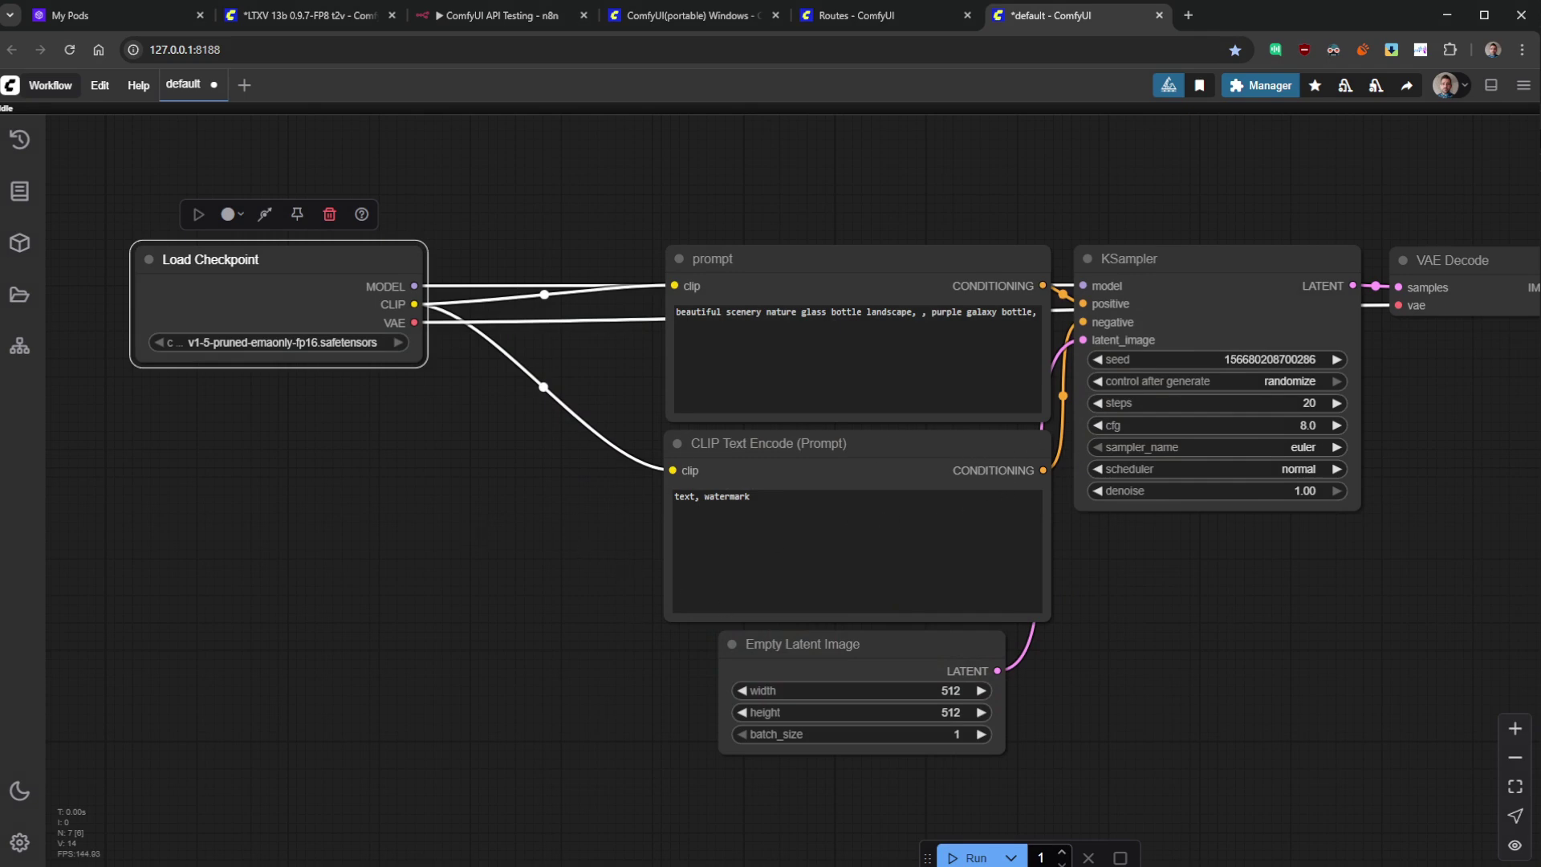
- Switch to File Explorer and open the models folder inside ComfyUI to examine the checkpoints and diffusion_models subfolders
key(alt+Tab)
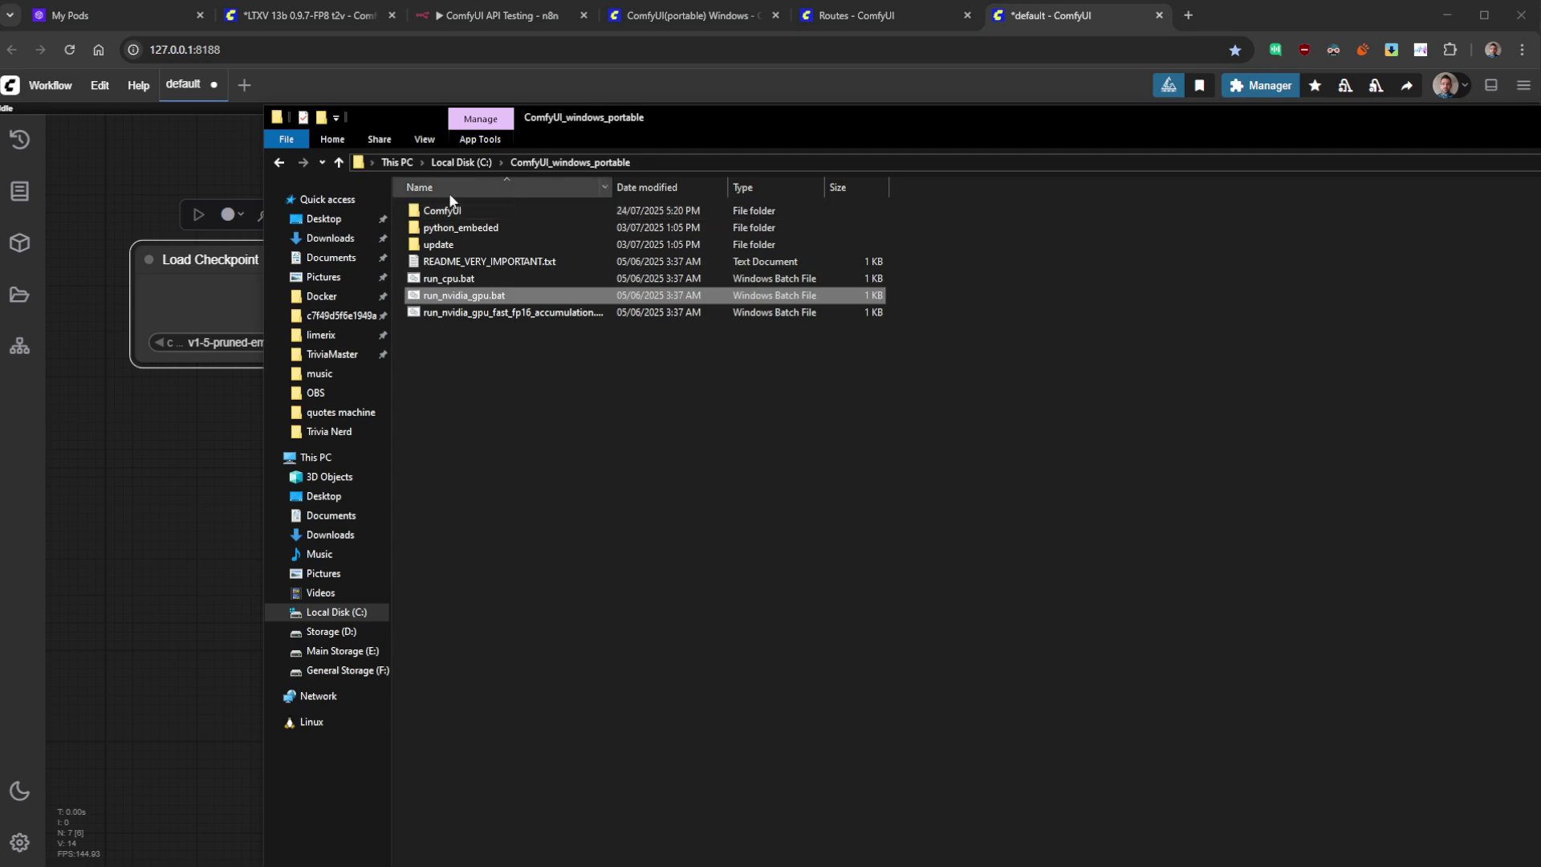
click(453, 218)
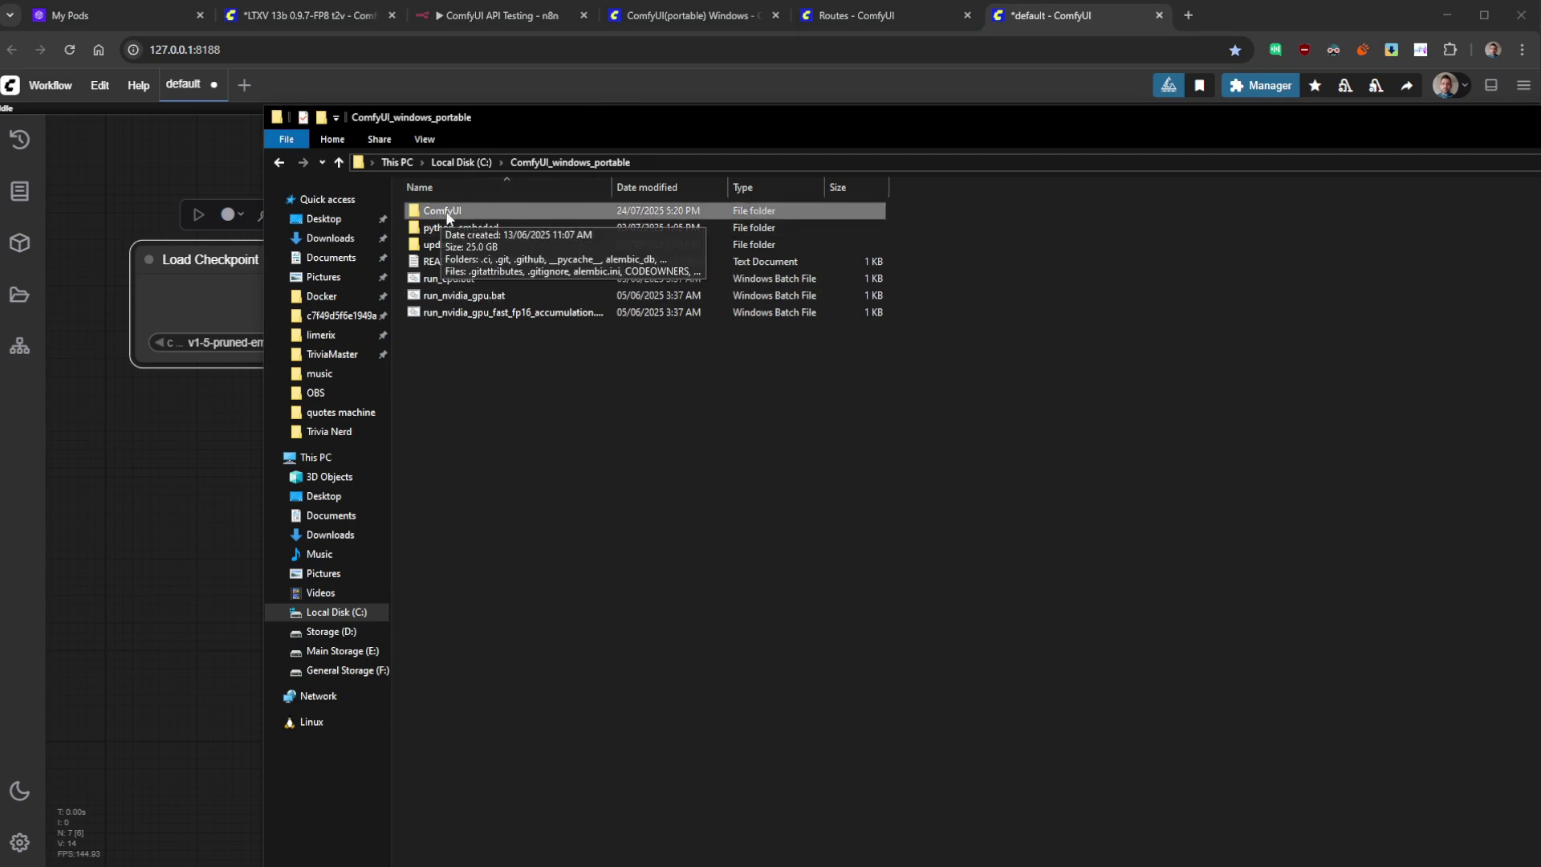
double_click(447, 214)
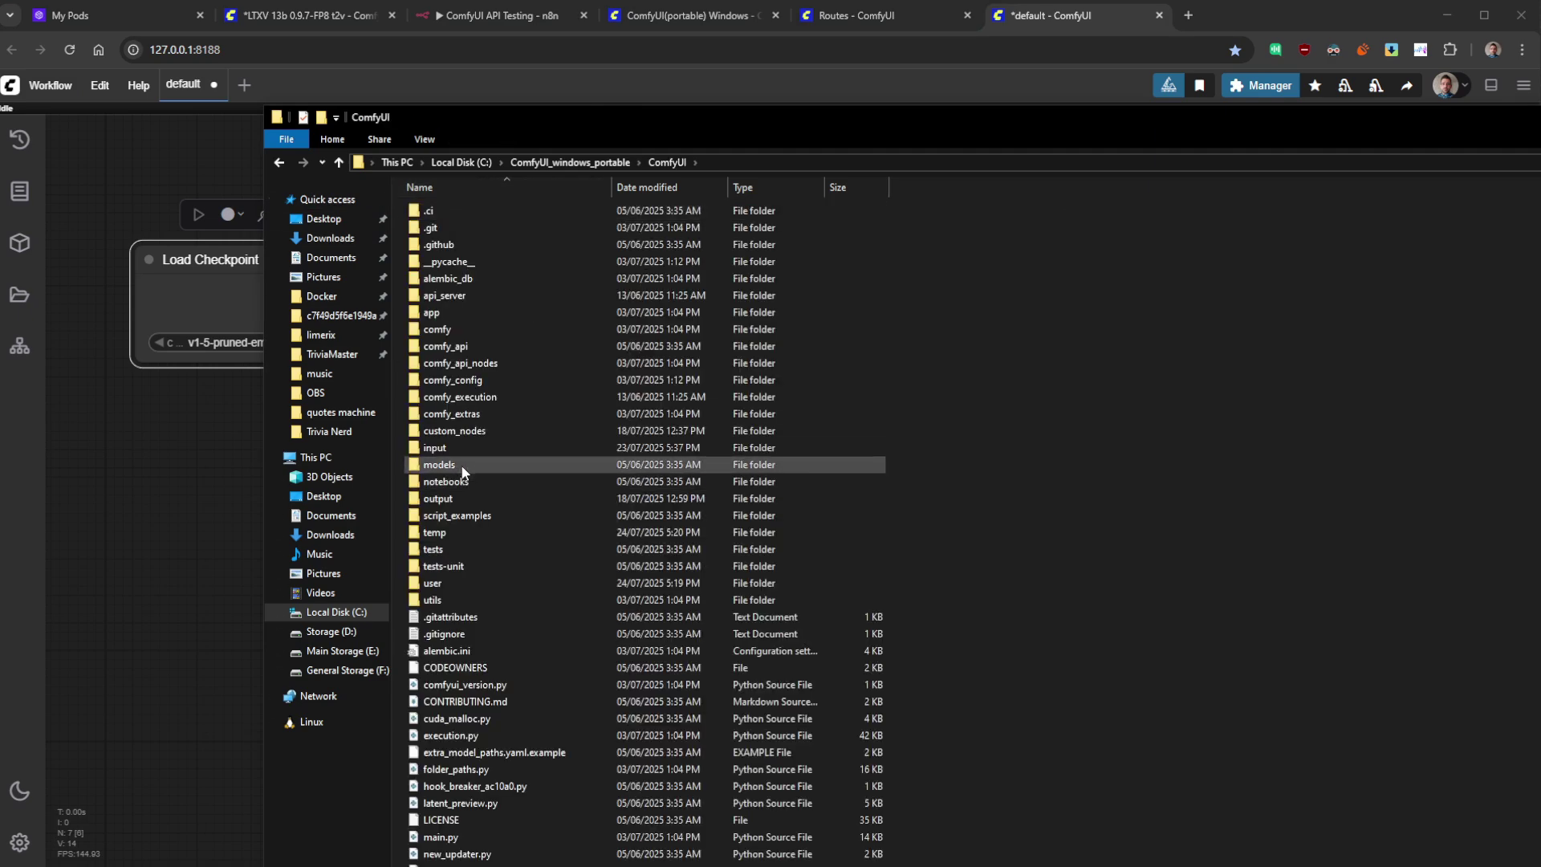
double_click(462, 466)
drag(515, 633, 424, 205)
click(534, 688)
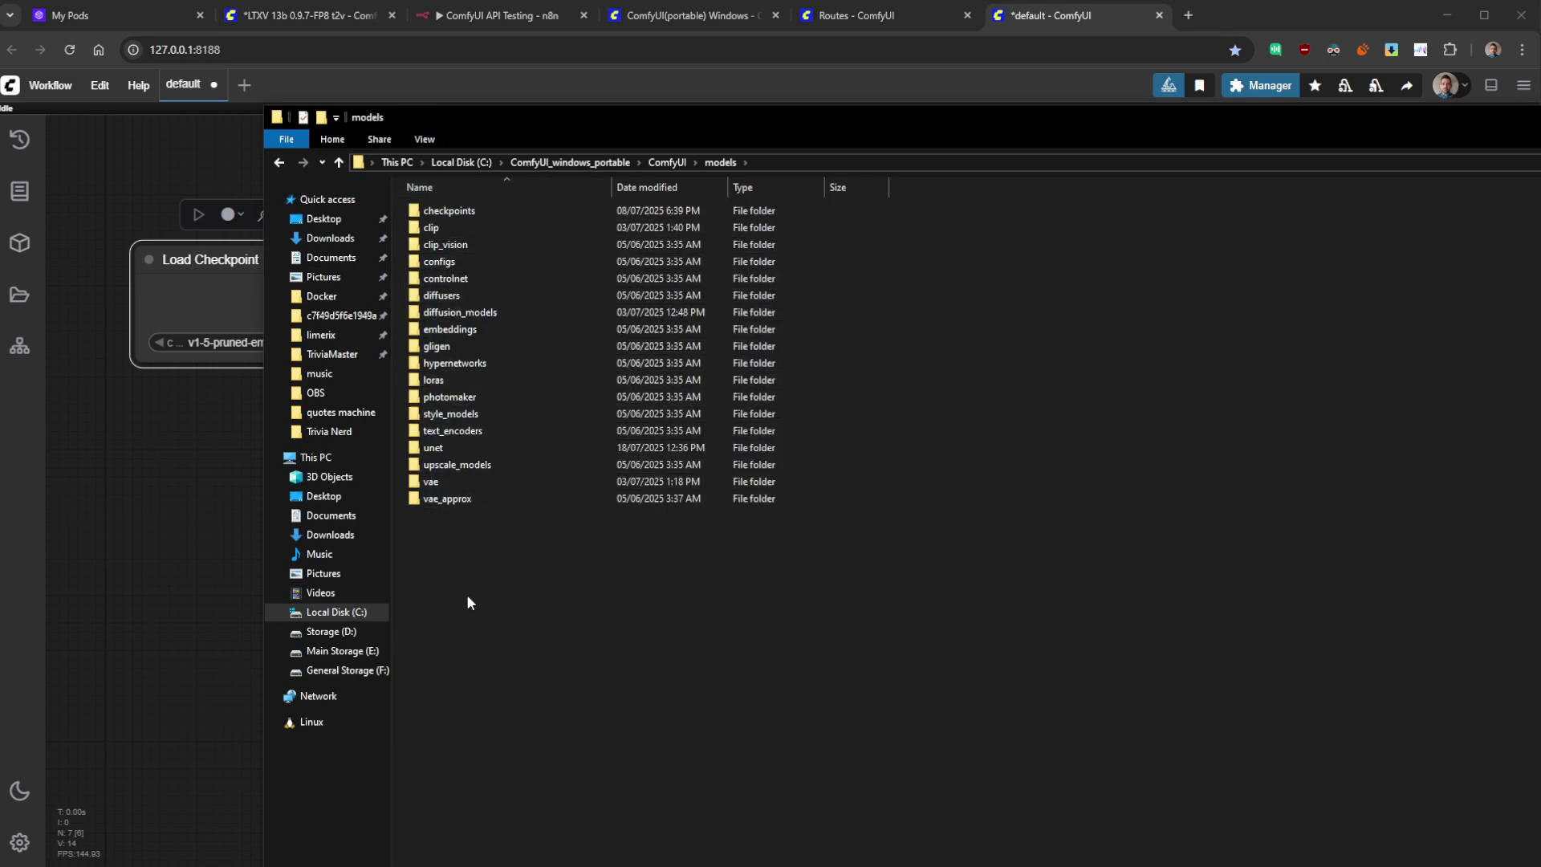
click(445, 213)
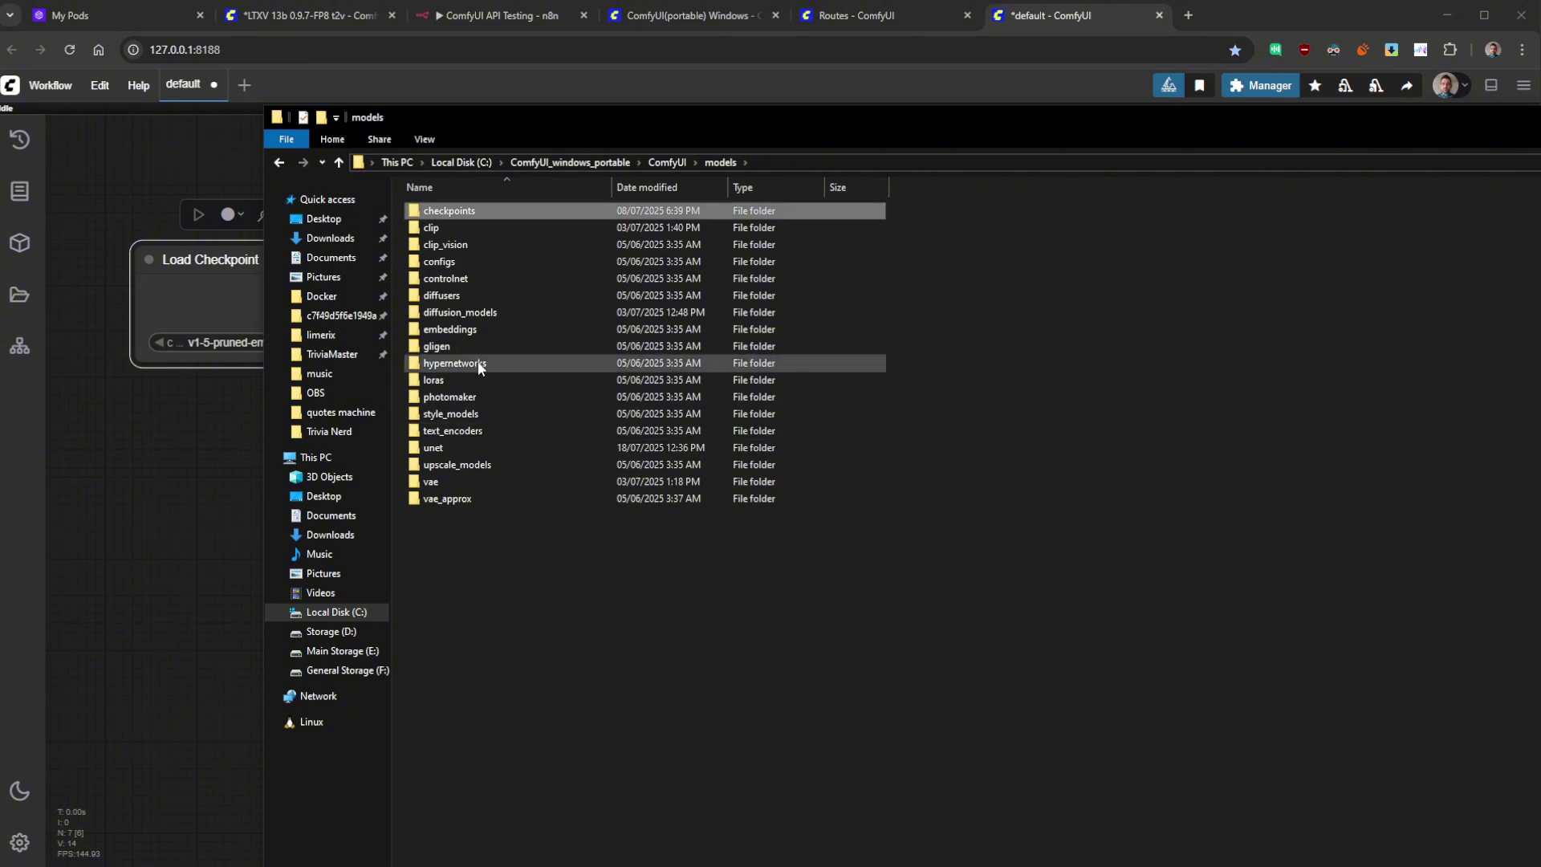
click(470, 321)
click(658, 732)
- Switch back to ComfyUI in the browser, run the default workflow and view the generated image in the Save Image node
click(218, 329)
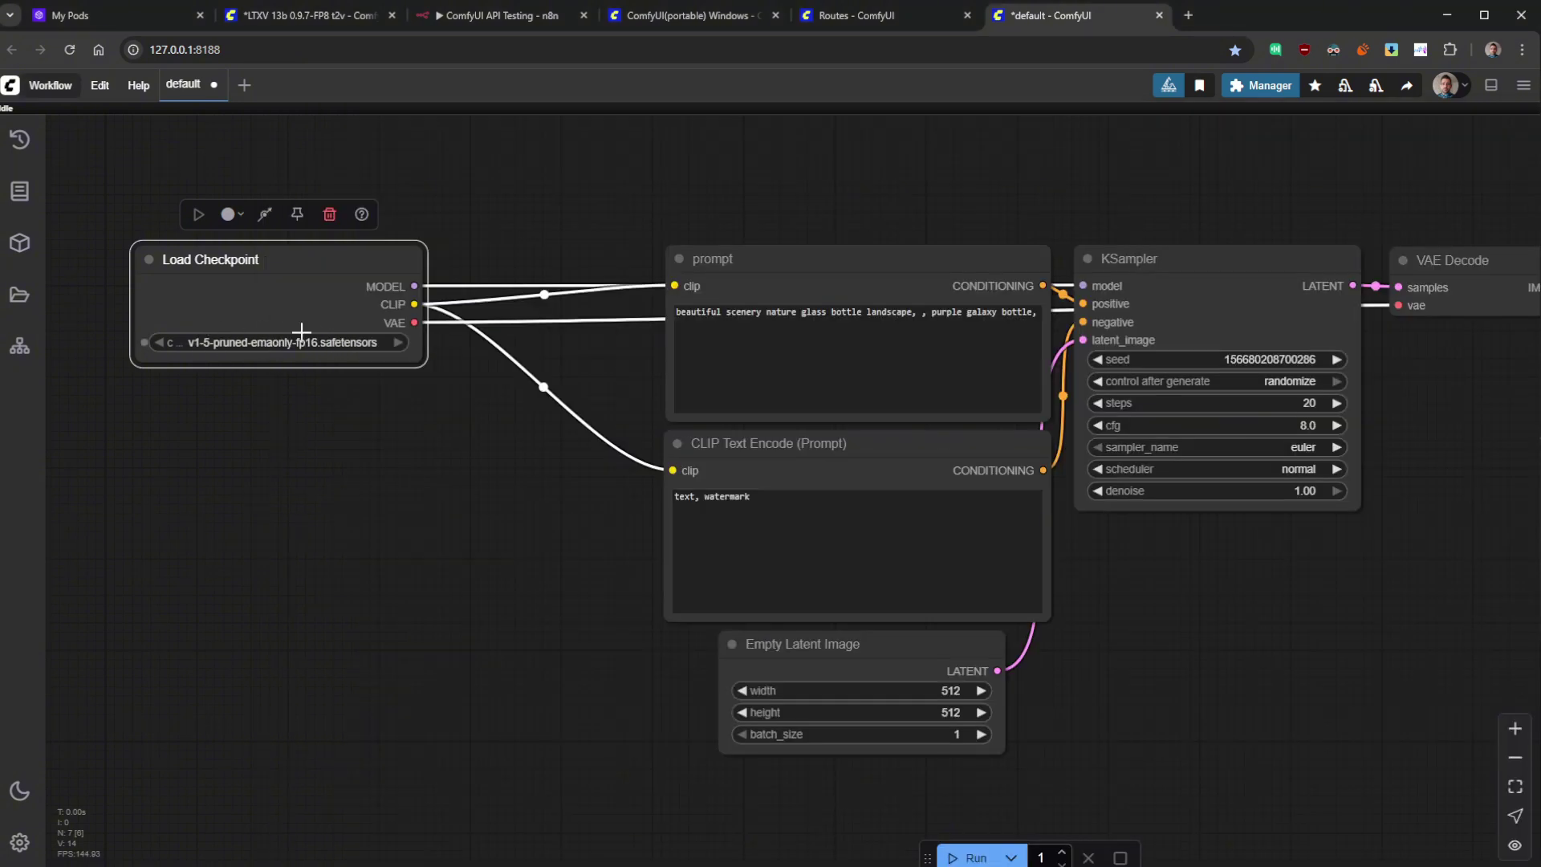
click(851, 361)
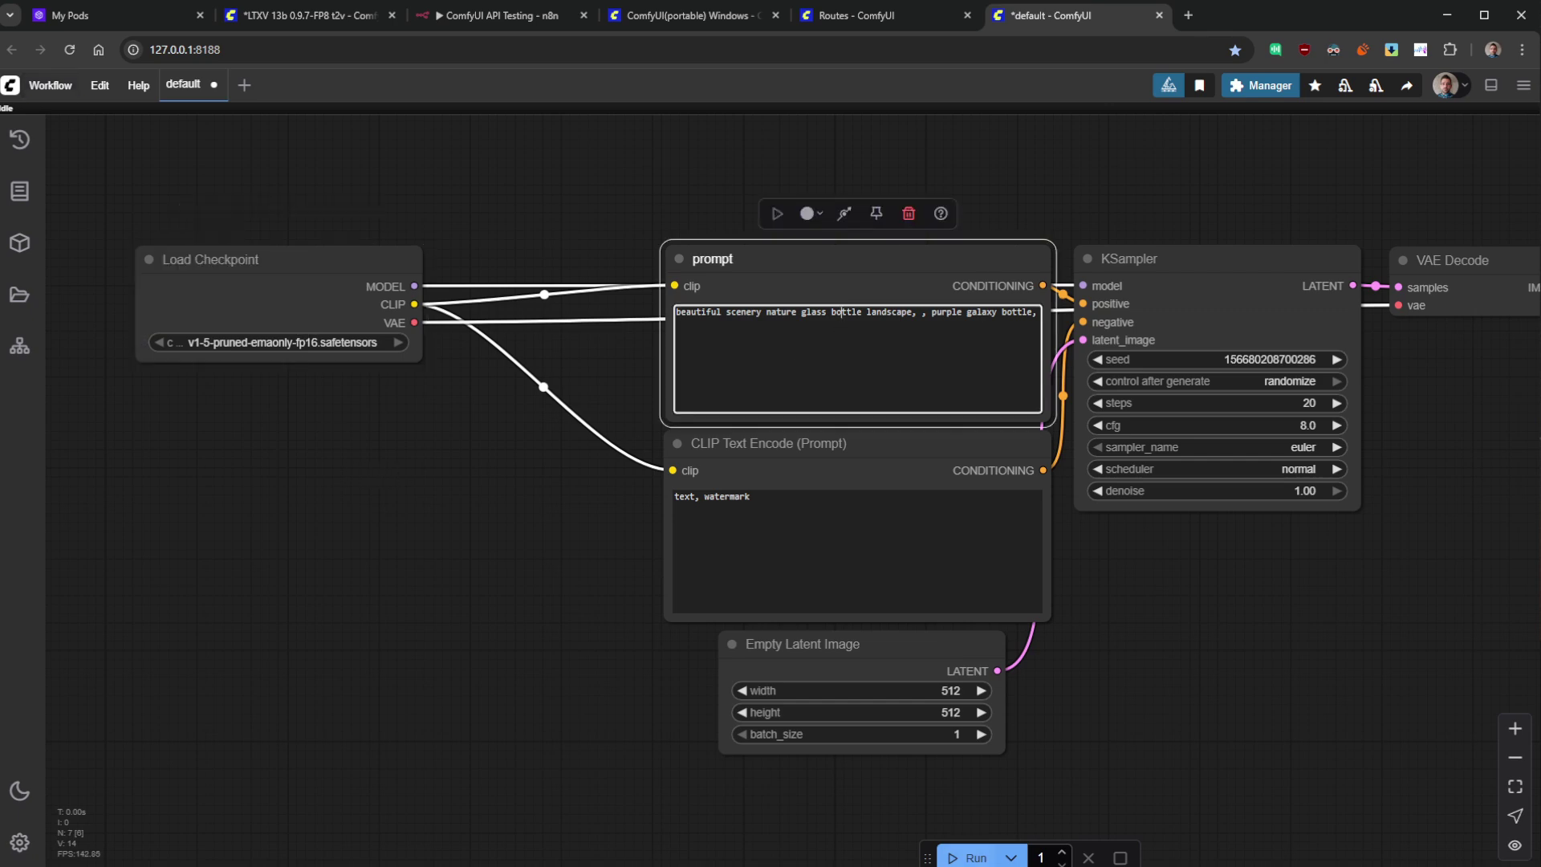
click(971, 857)
drag(1015, 678, 959, 660)
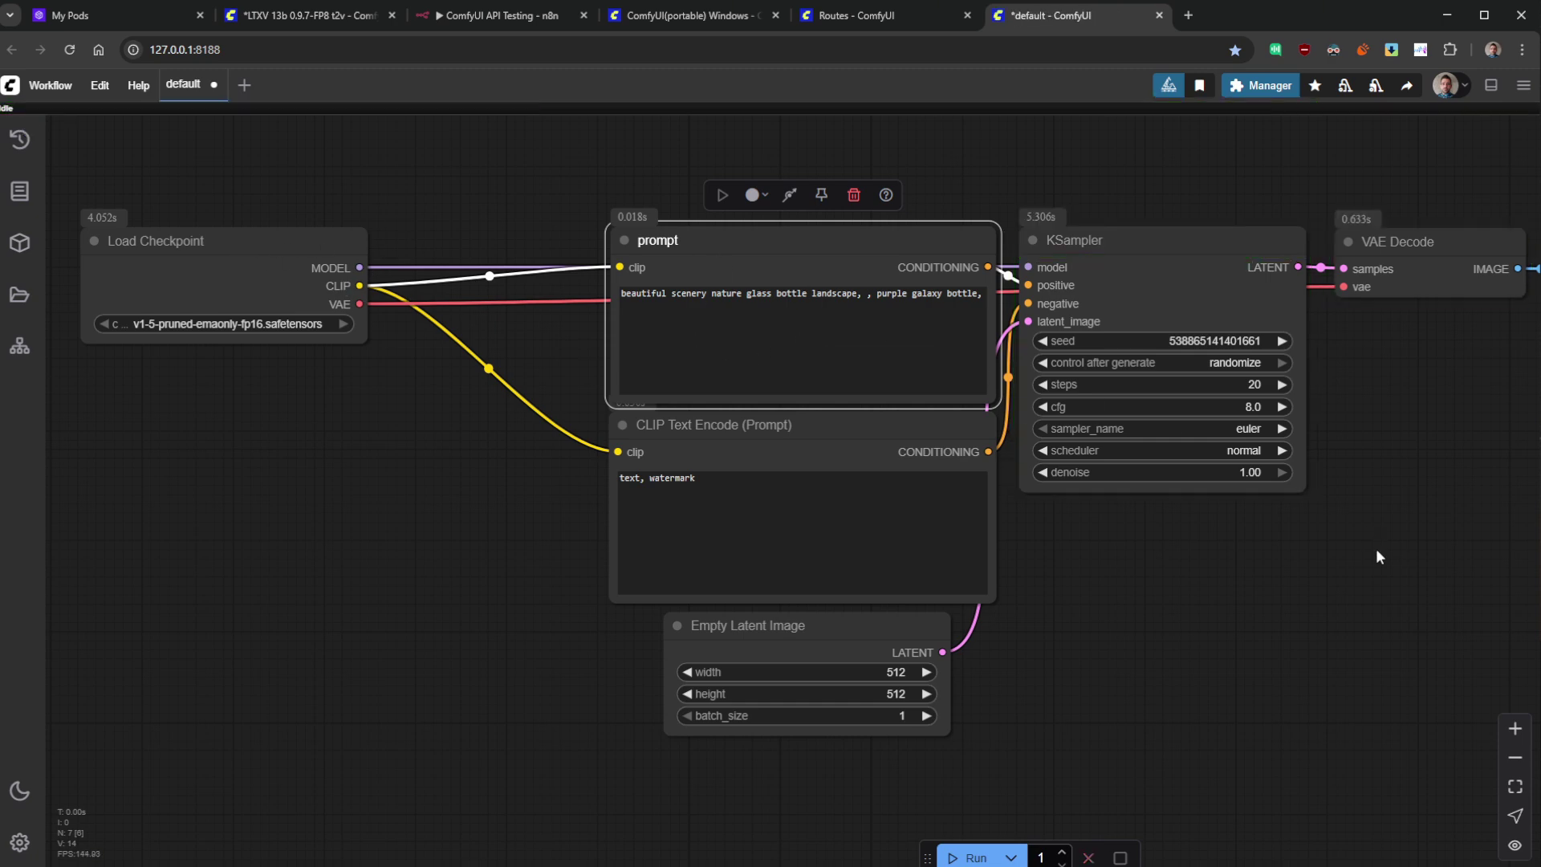
drag(1266, 632, 763, 629)
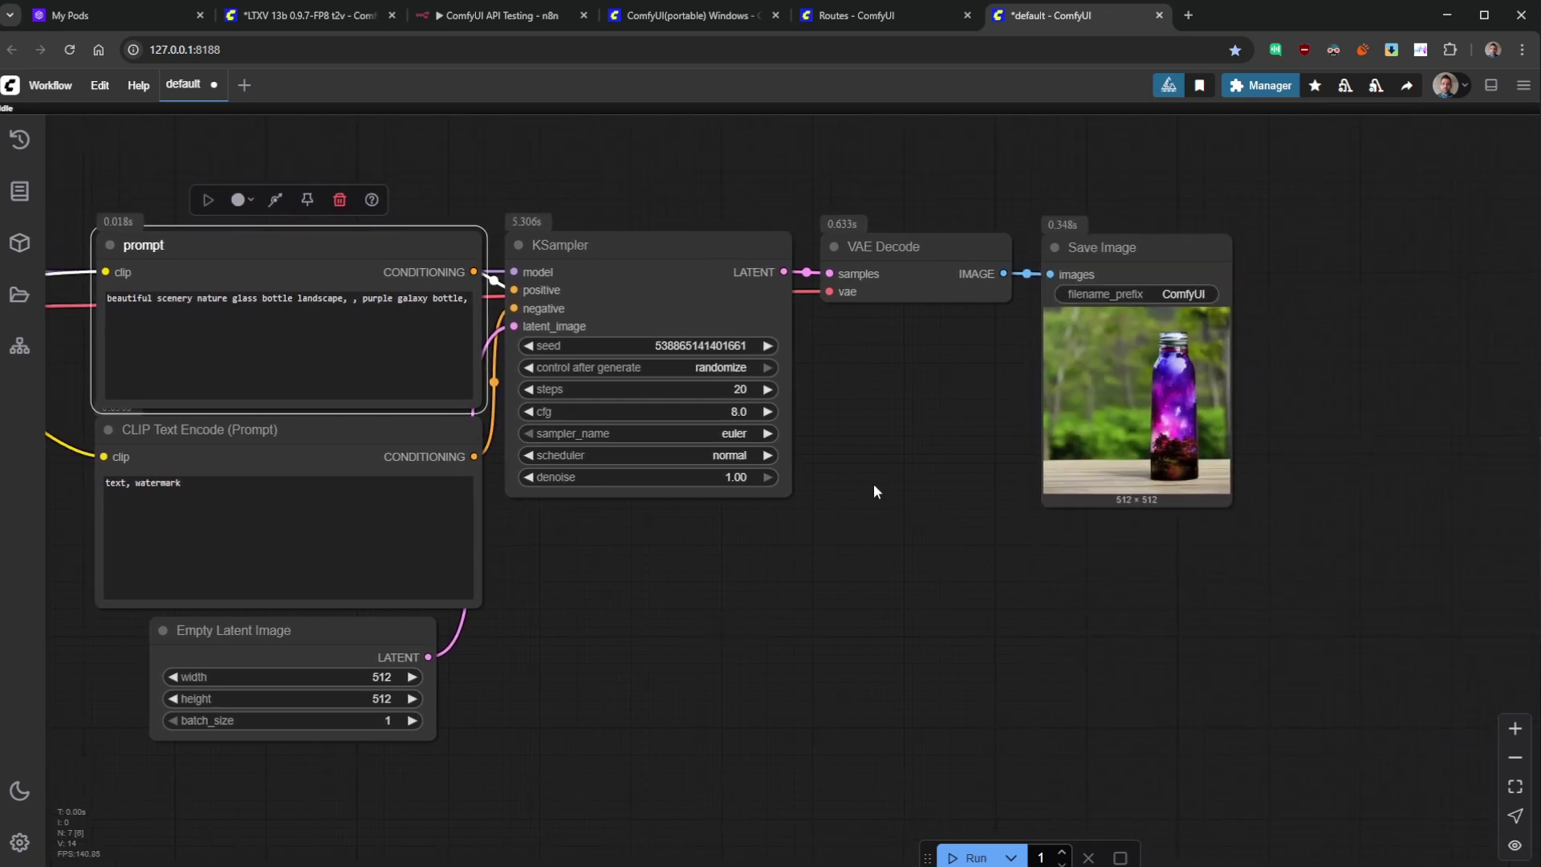
drag(873, 483, 1264, 457)
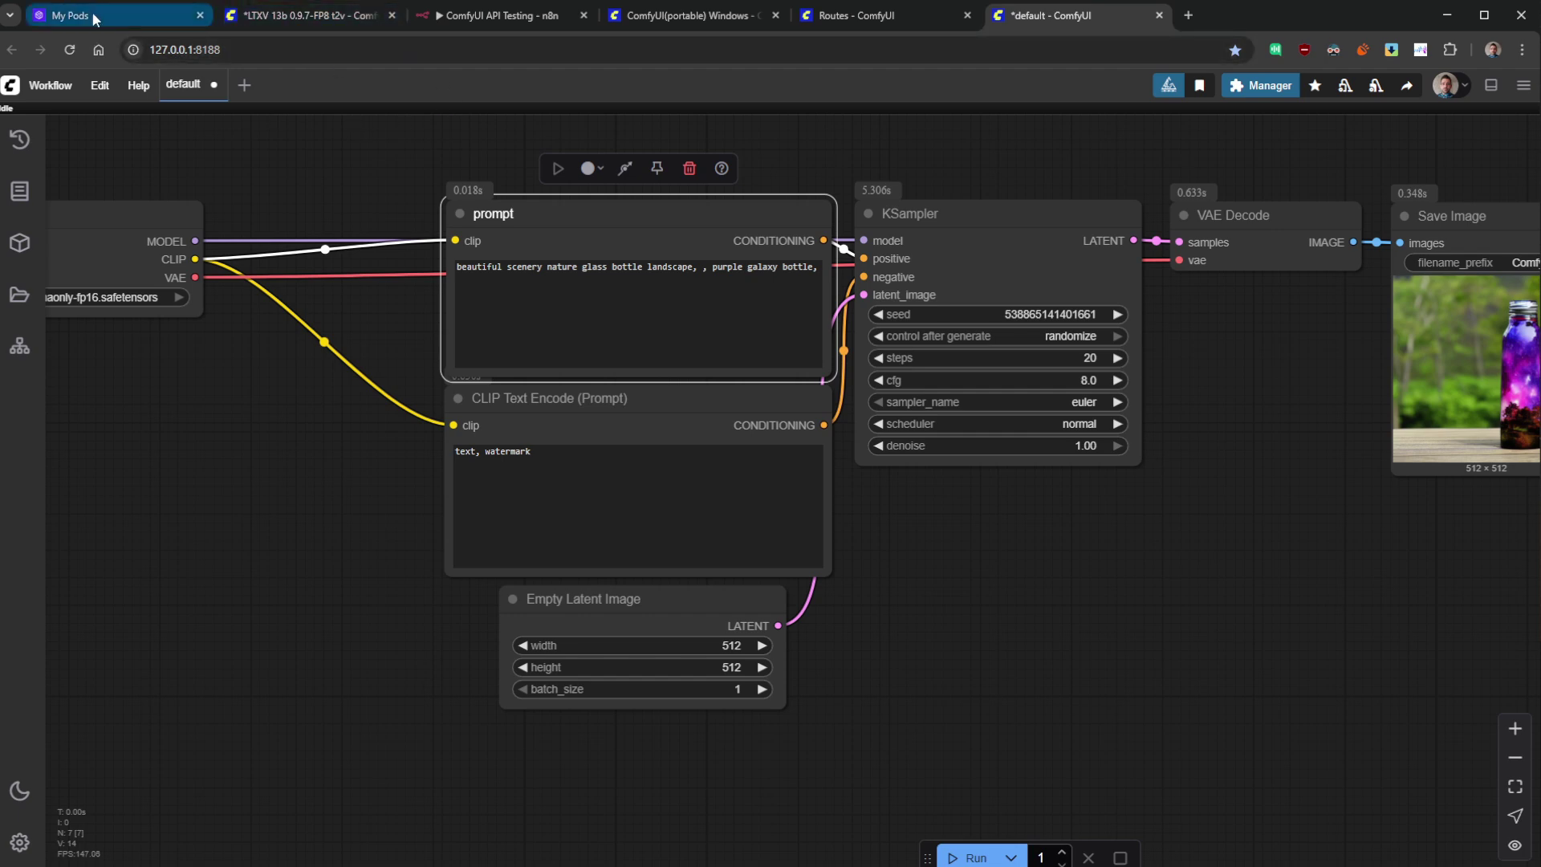
- Export the default workflow in API format with the filename default
click(1109, 600)
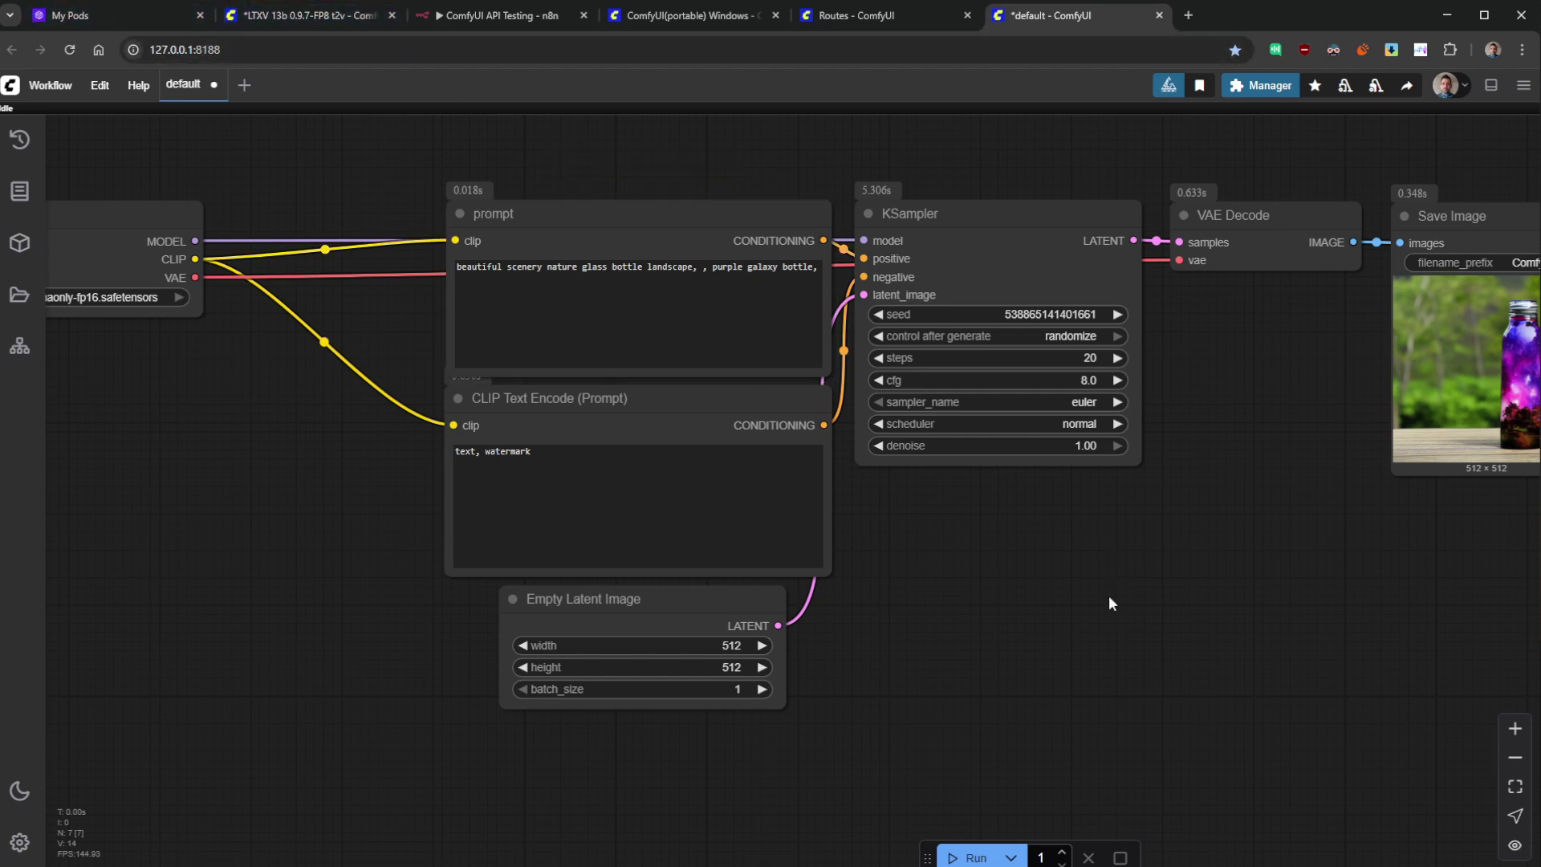
scroll(1109, 594, down, 3)
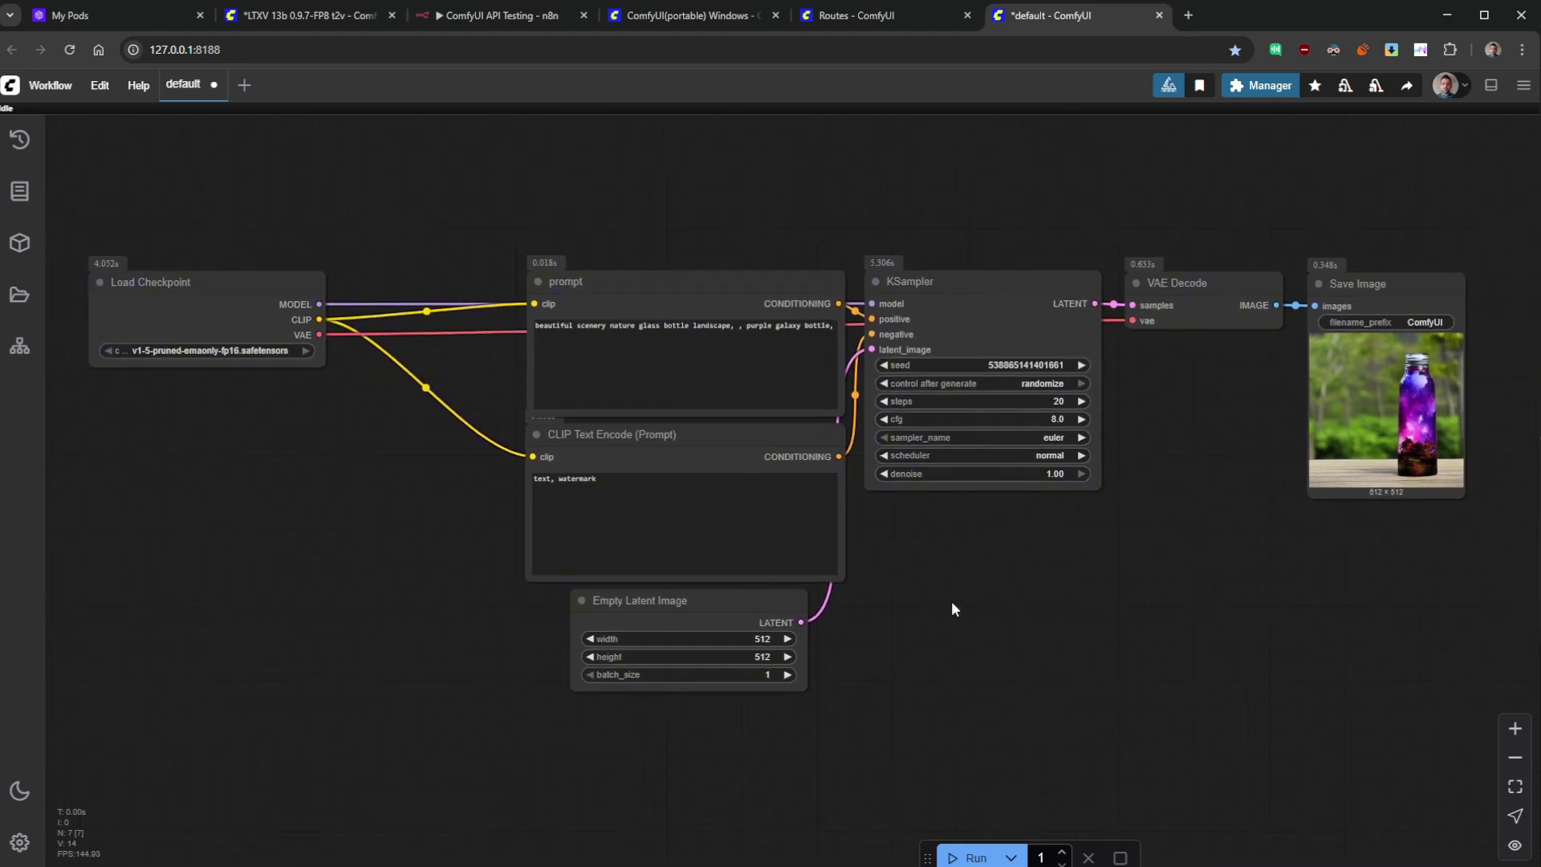
drag(463, 201, 556, 208)
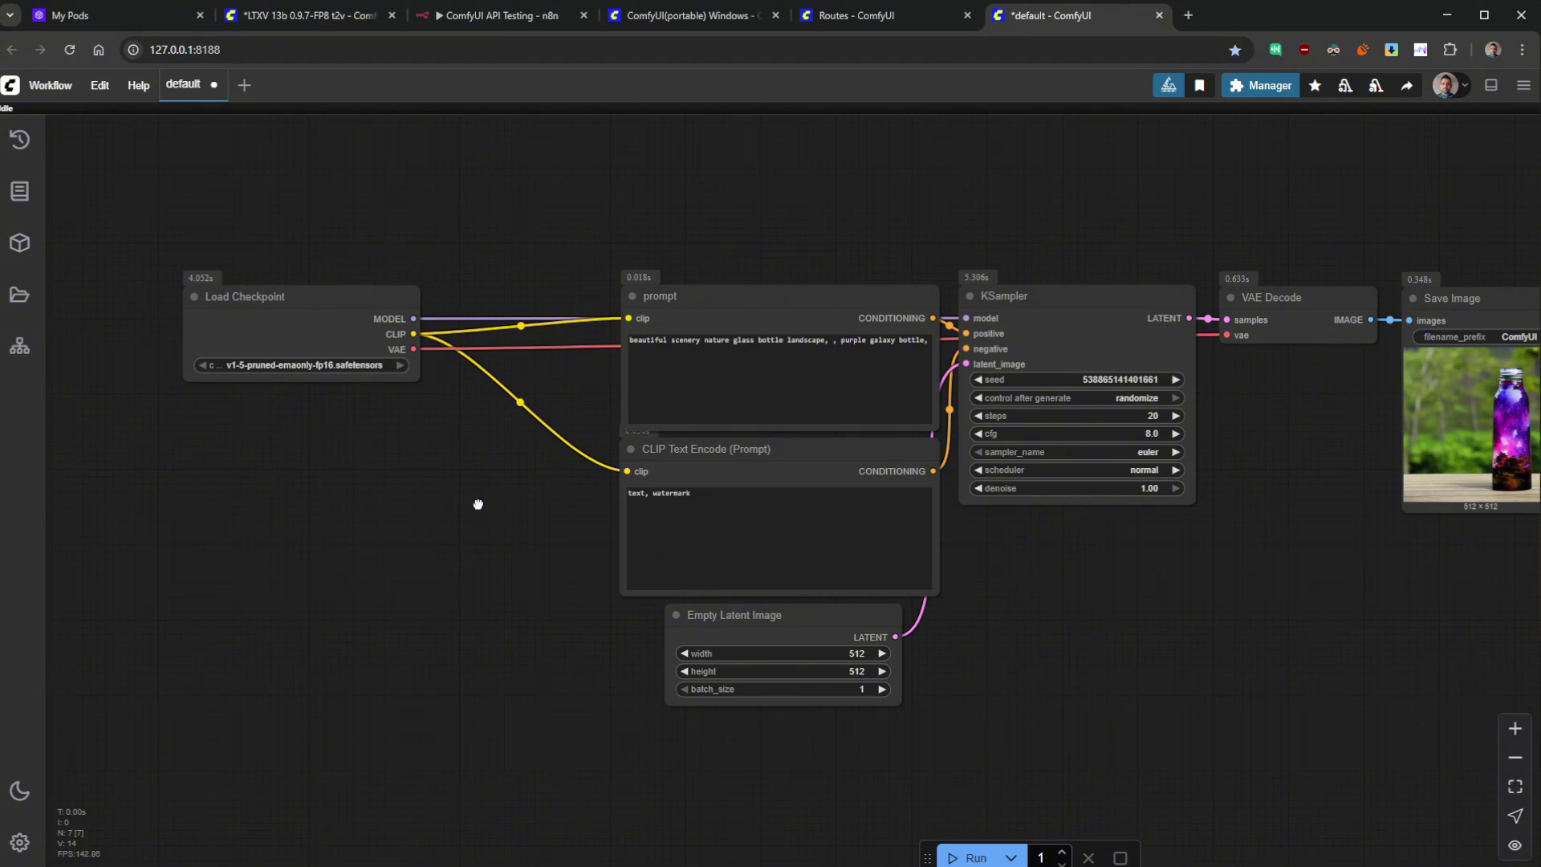
drag(641, 201, 609, 199)
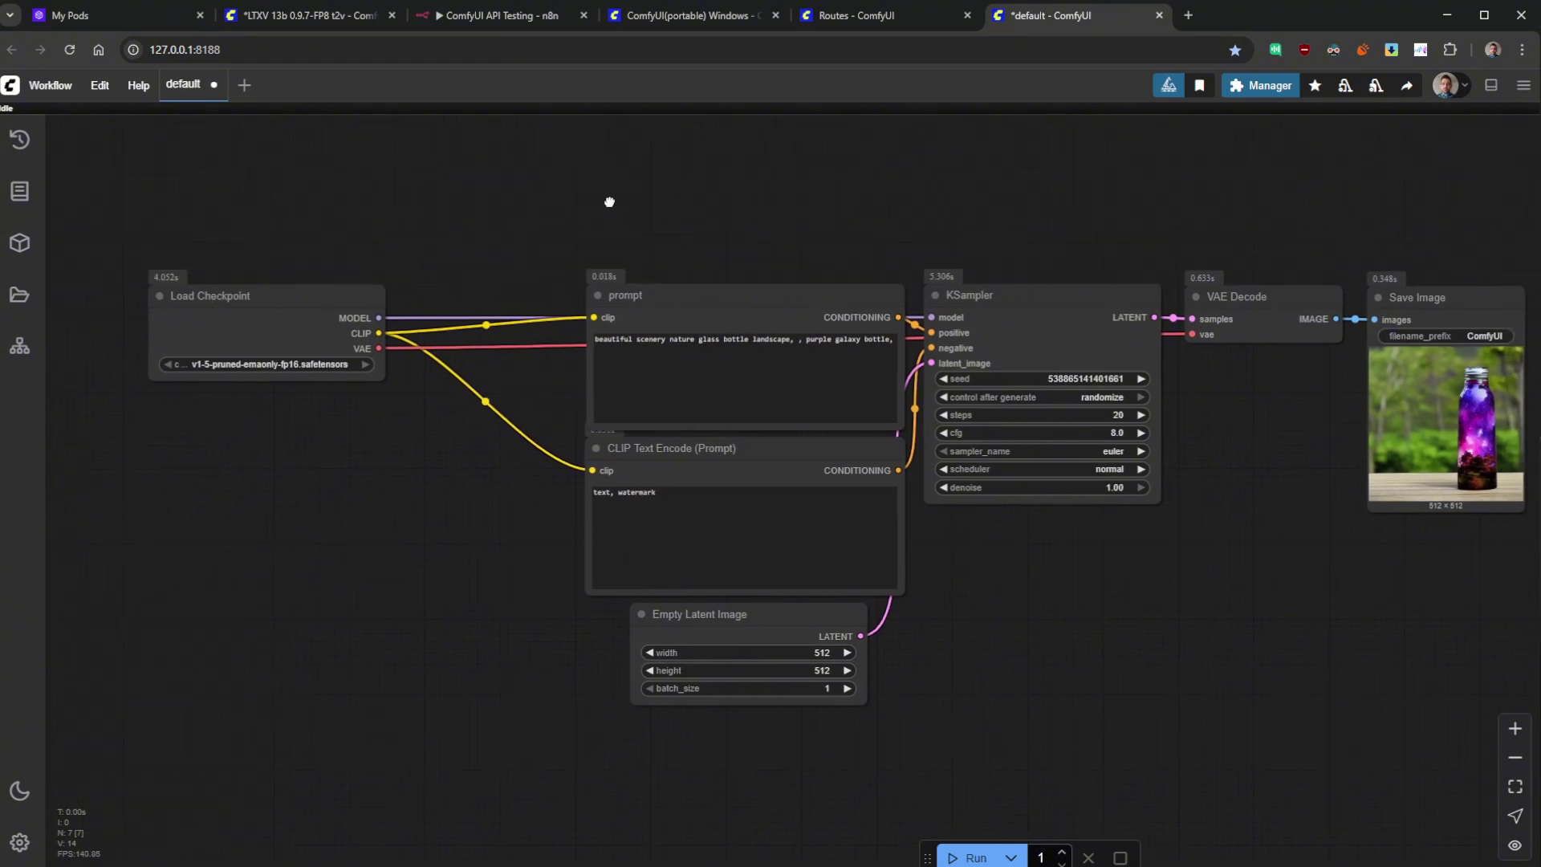
click(50, 85)
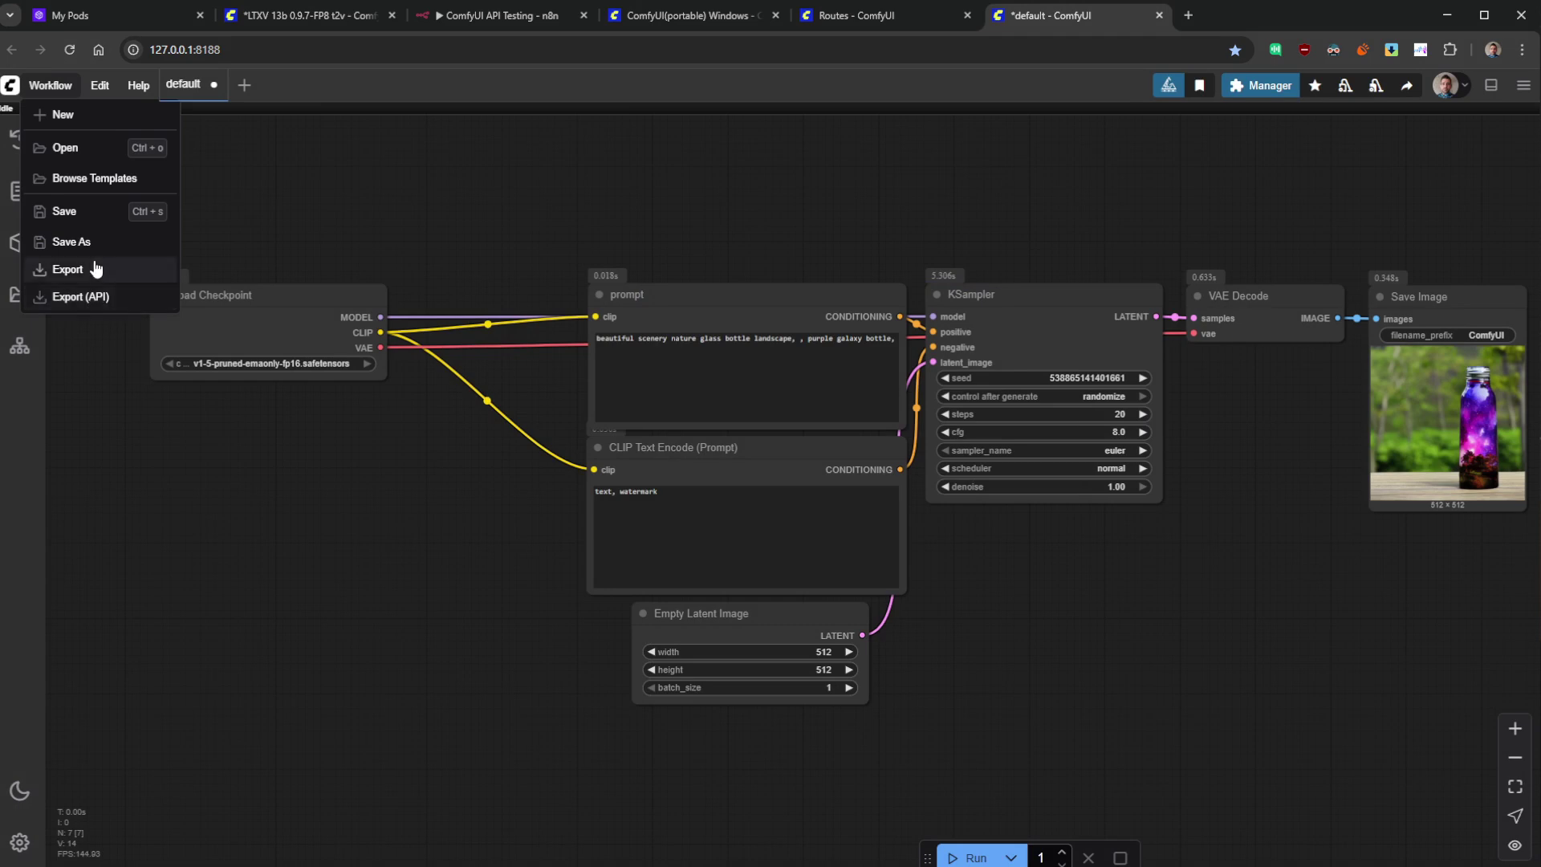
click(94, 298)
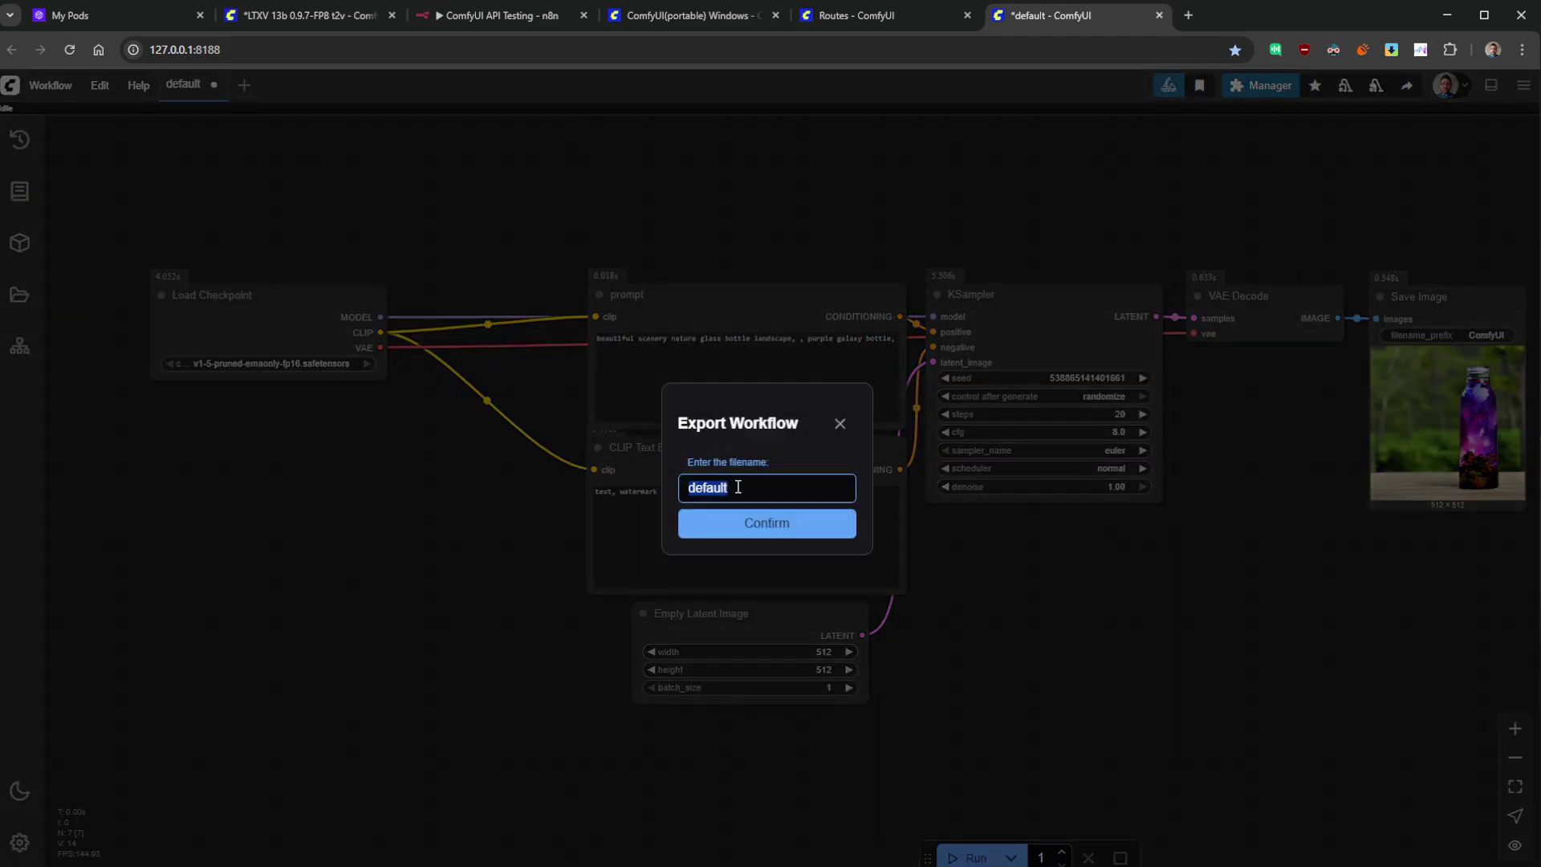
click(758, 526)
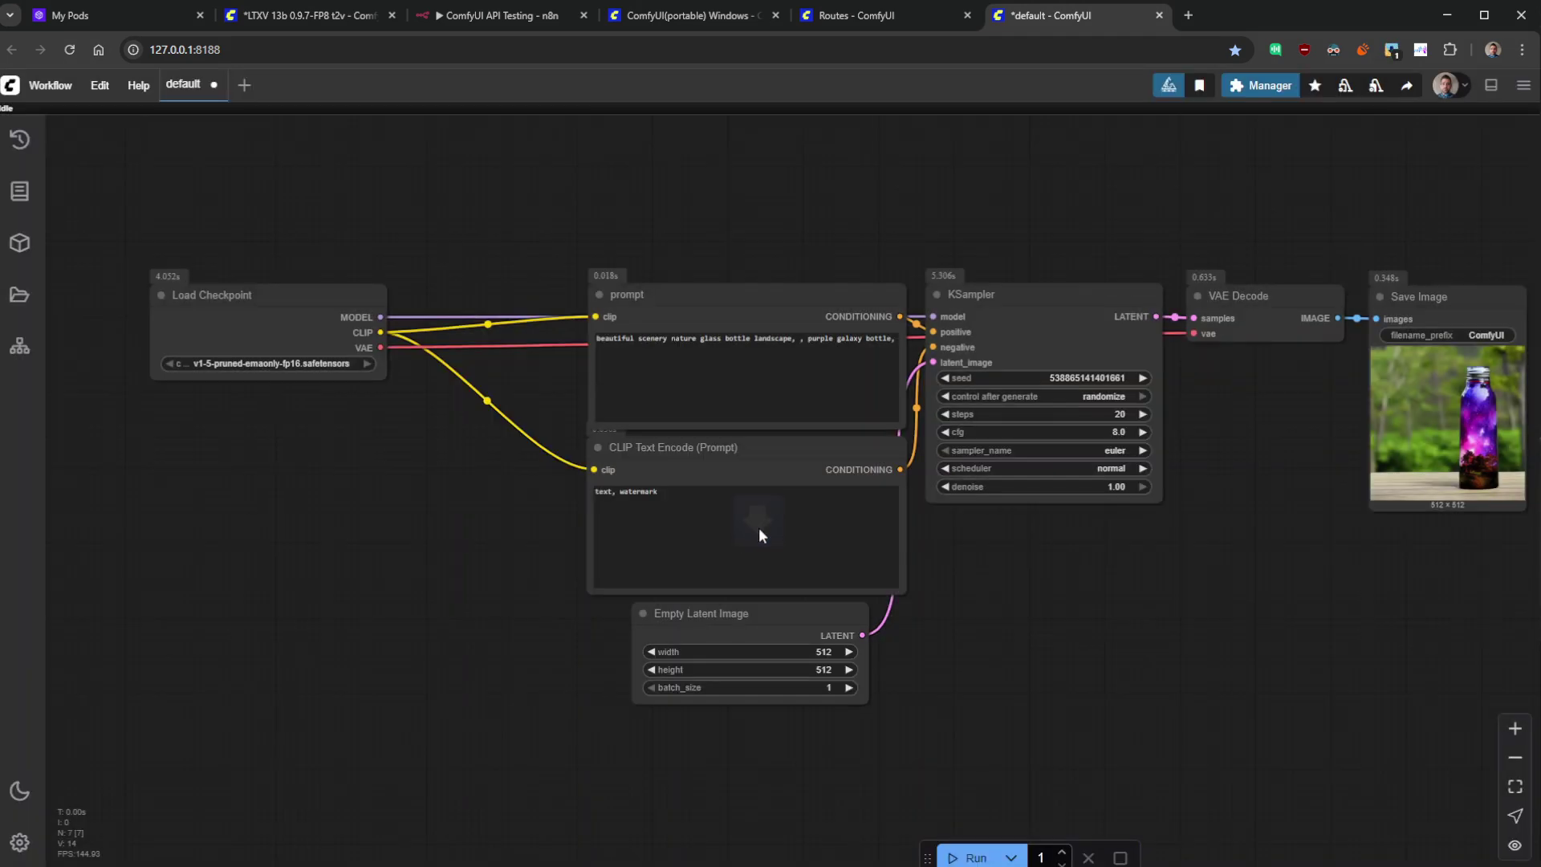
- Open the downloaded default (3).json in the code editor and enlarge the editor window
click(1393, 50)
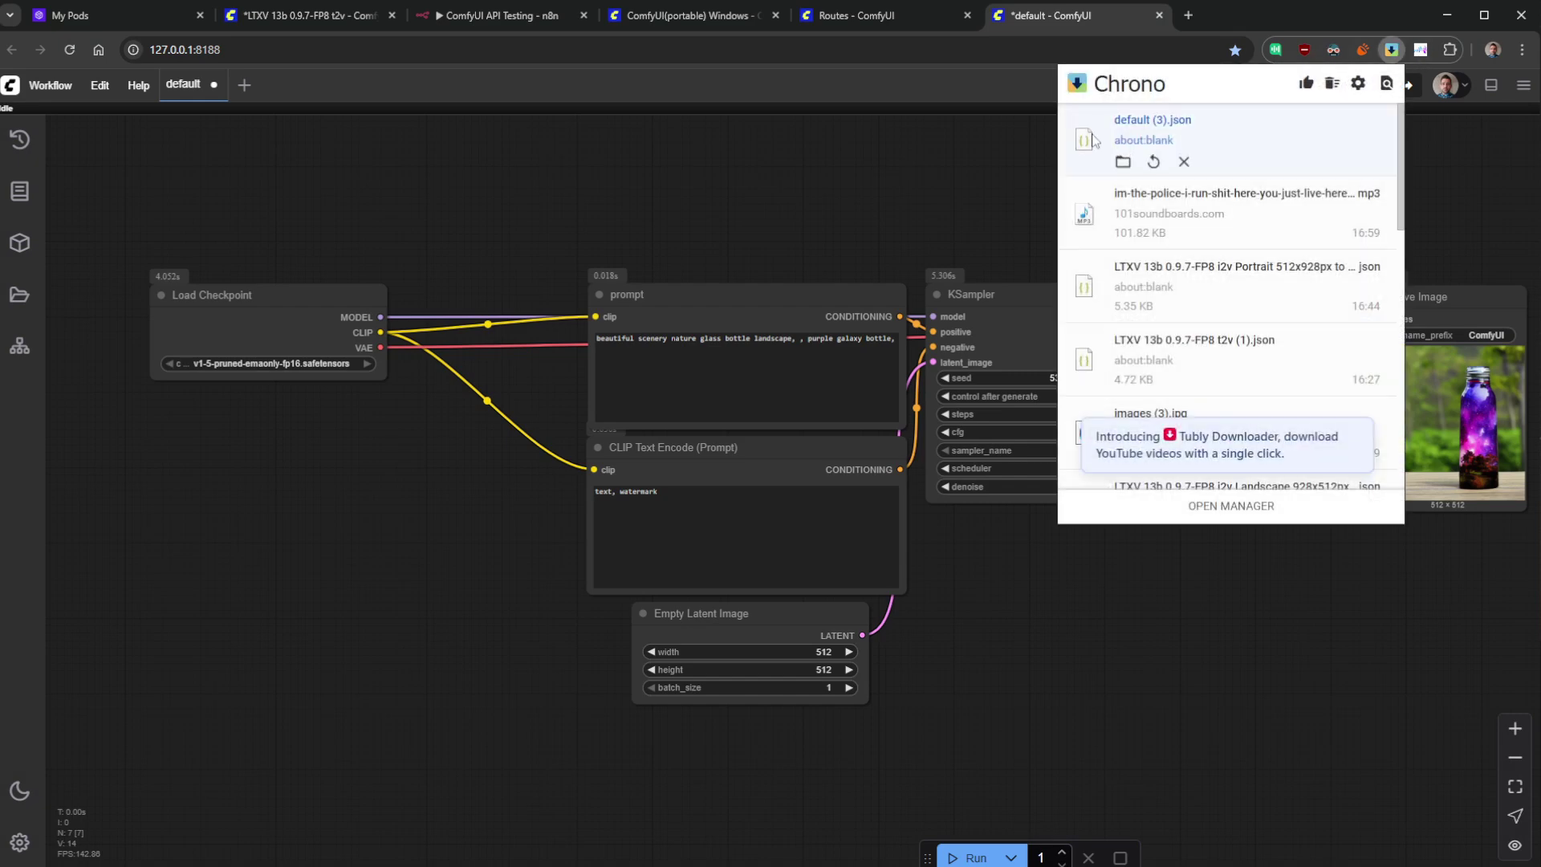
click(1142, 123)
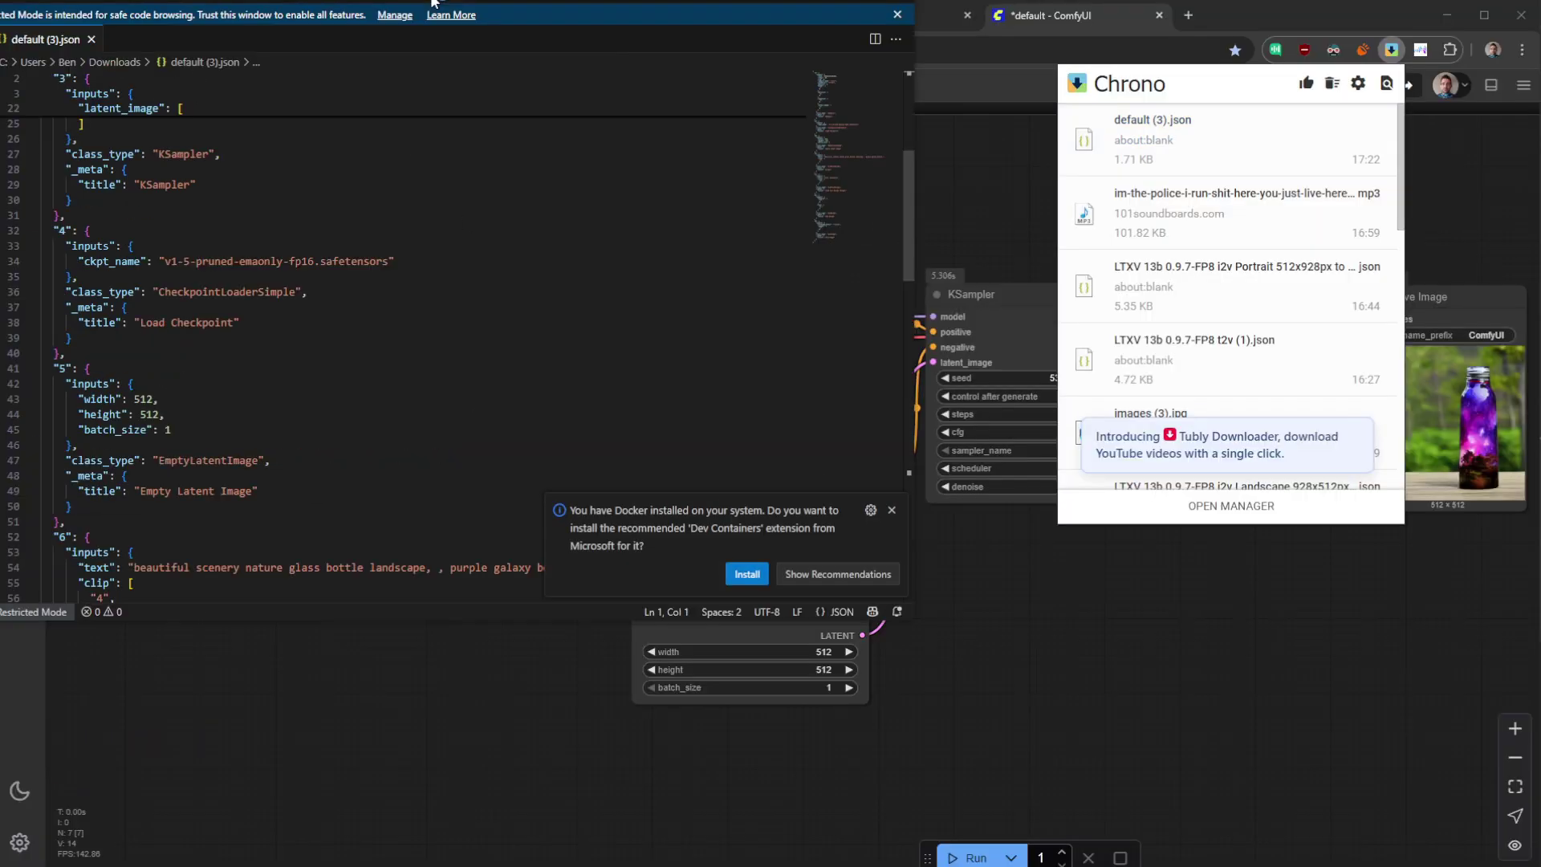
right_click(914, 619)
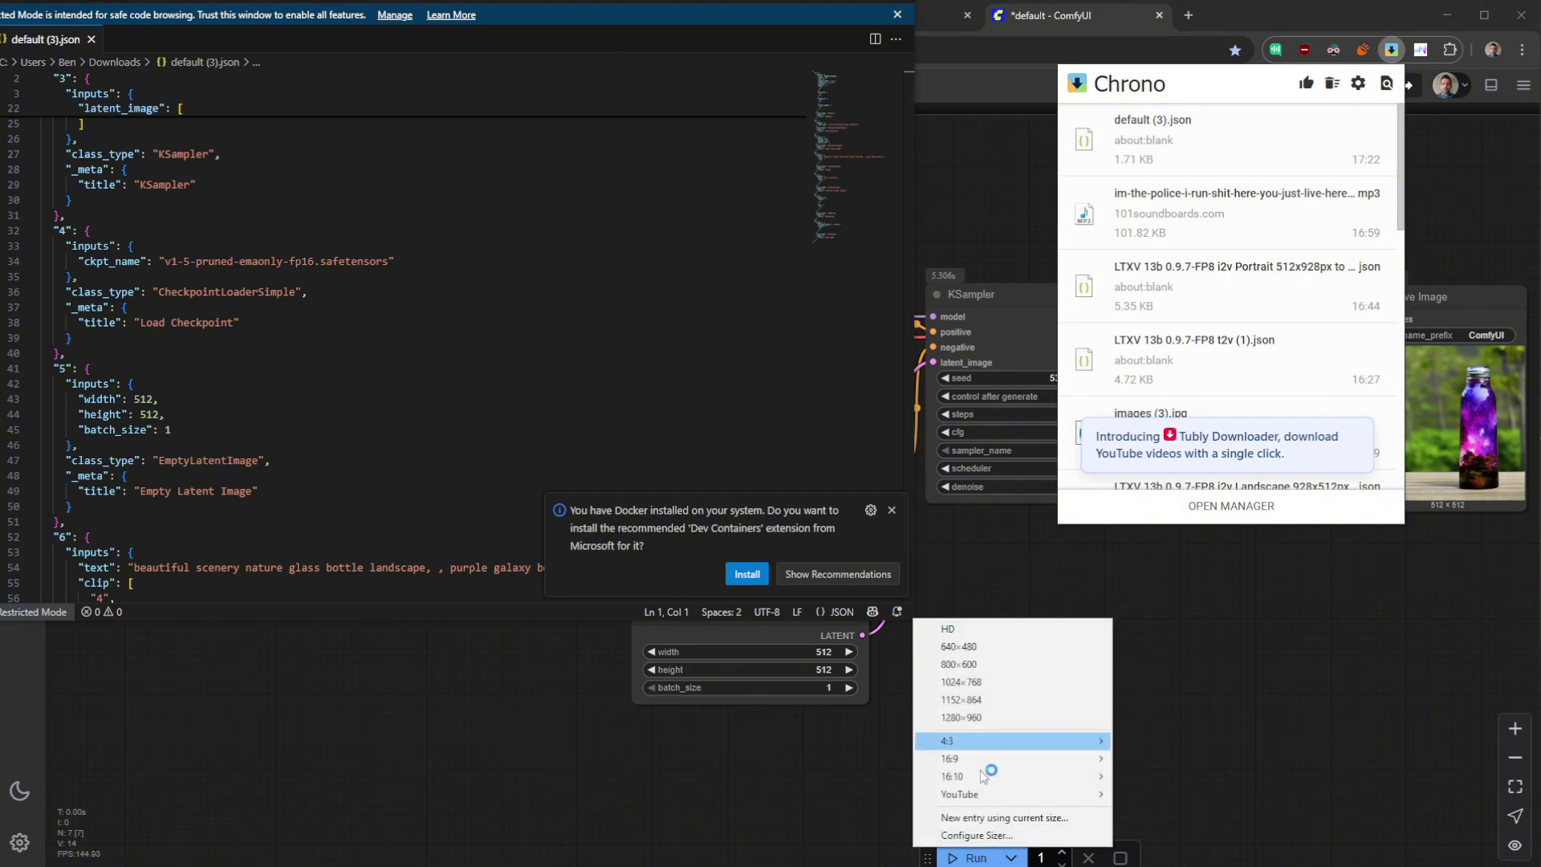
click(1003, 628)
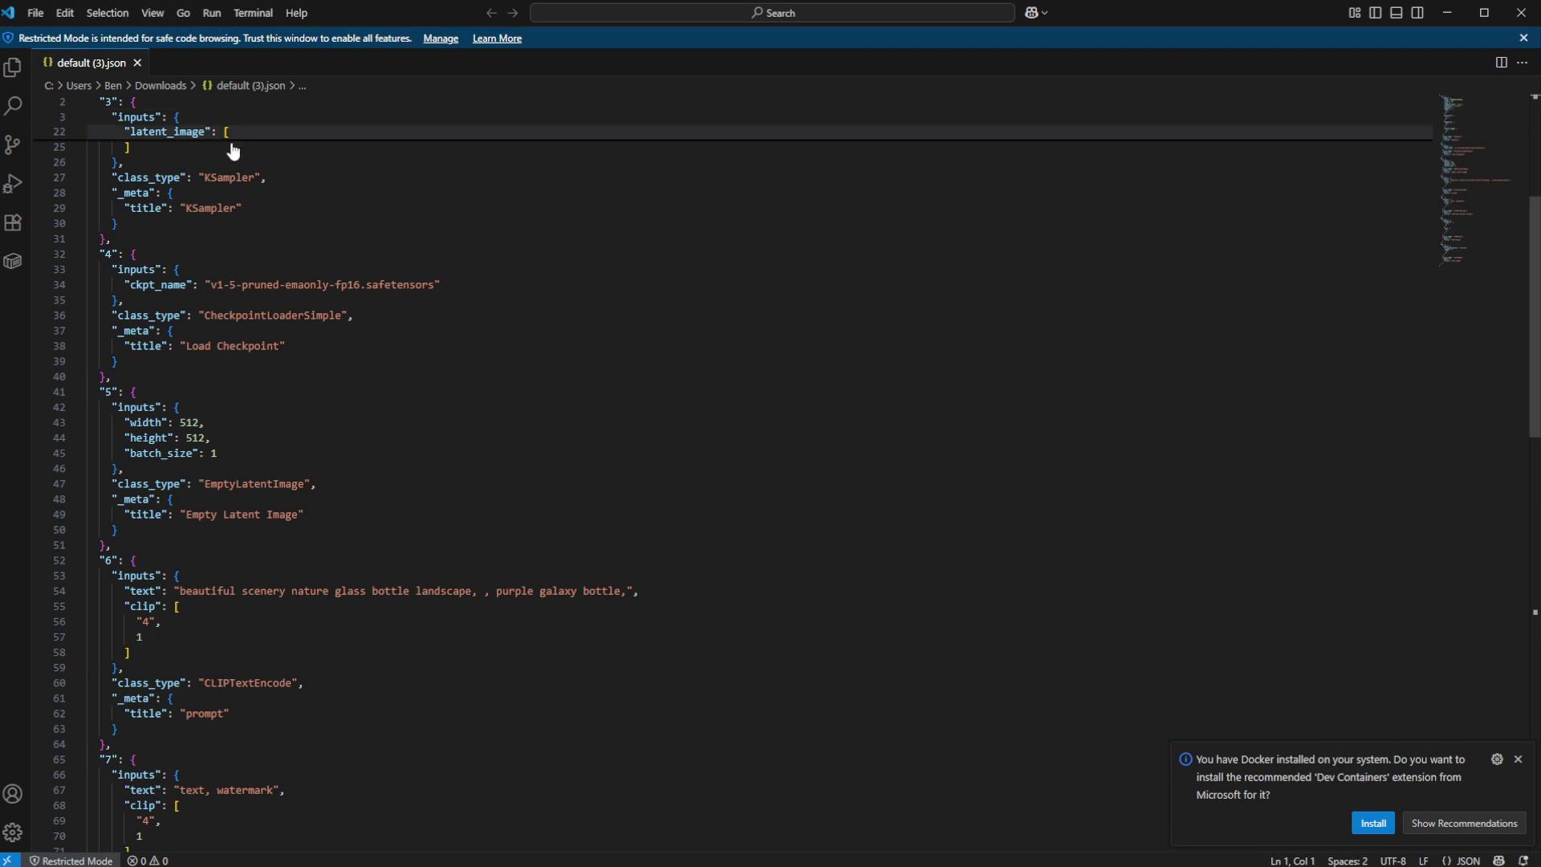
- Dismiss the Dev Containers suggestion, copy the entire contents of default (3).json and minimise the code editor
scroll(301, 343, up, 5)
scroll(304, 329, up, 2)
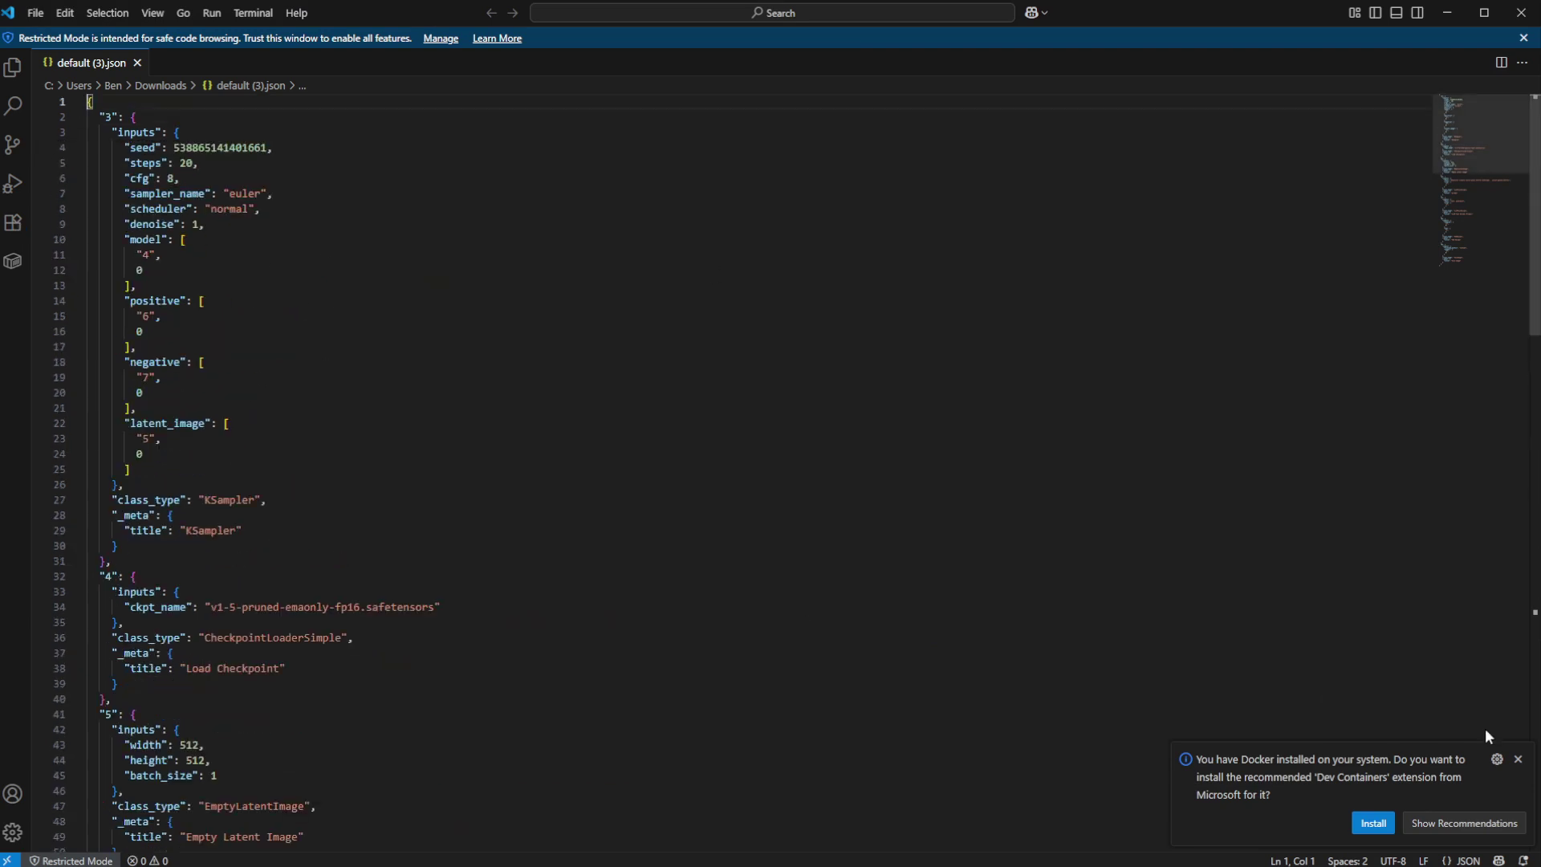
click(1518, 759)
click(597, 440)
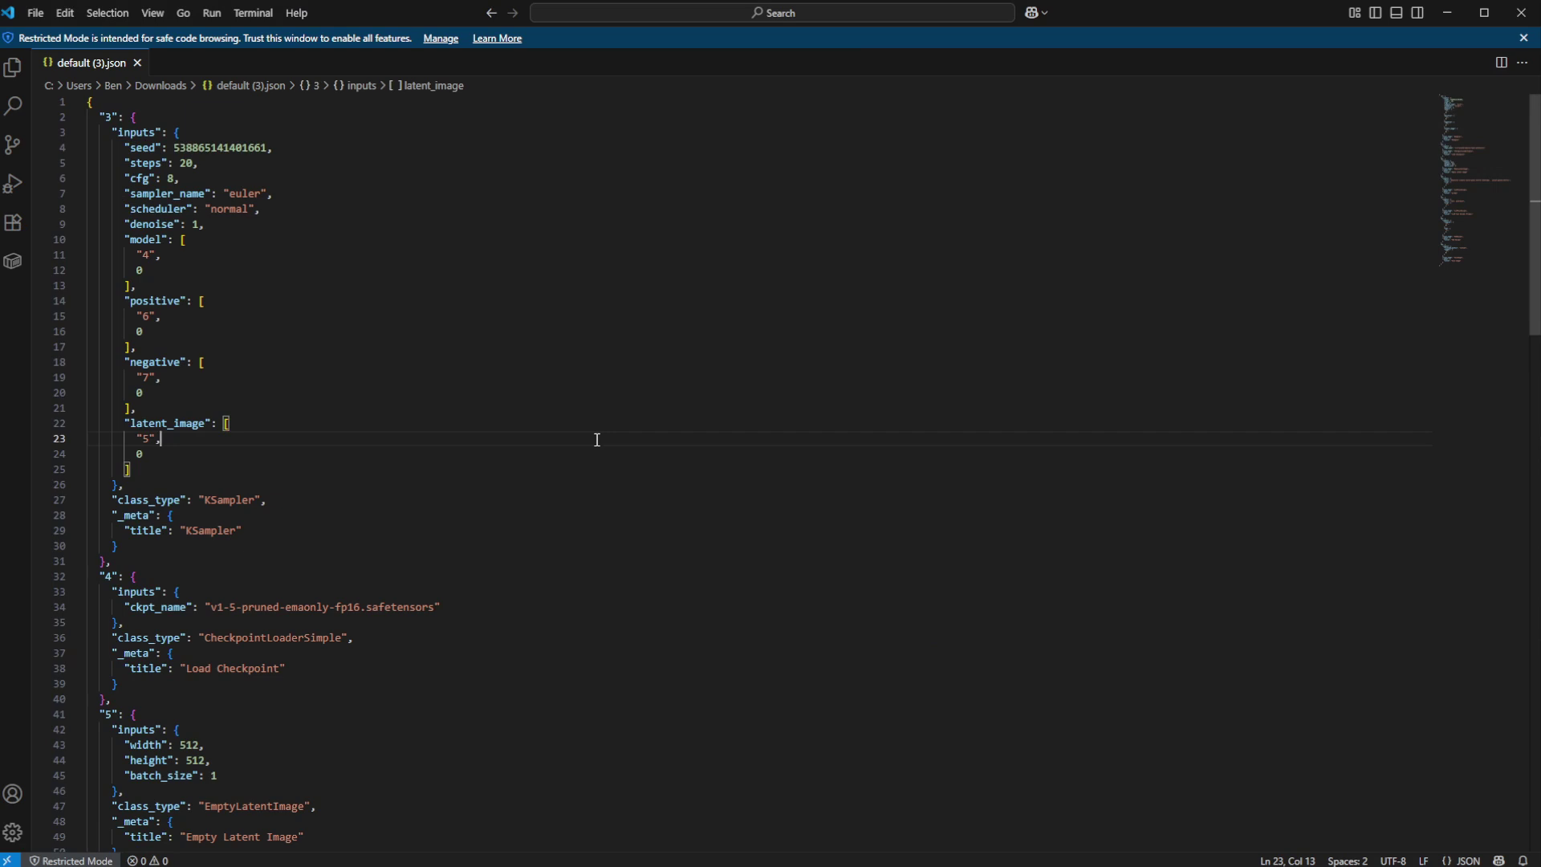
key(ctrl+a)
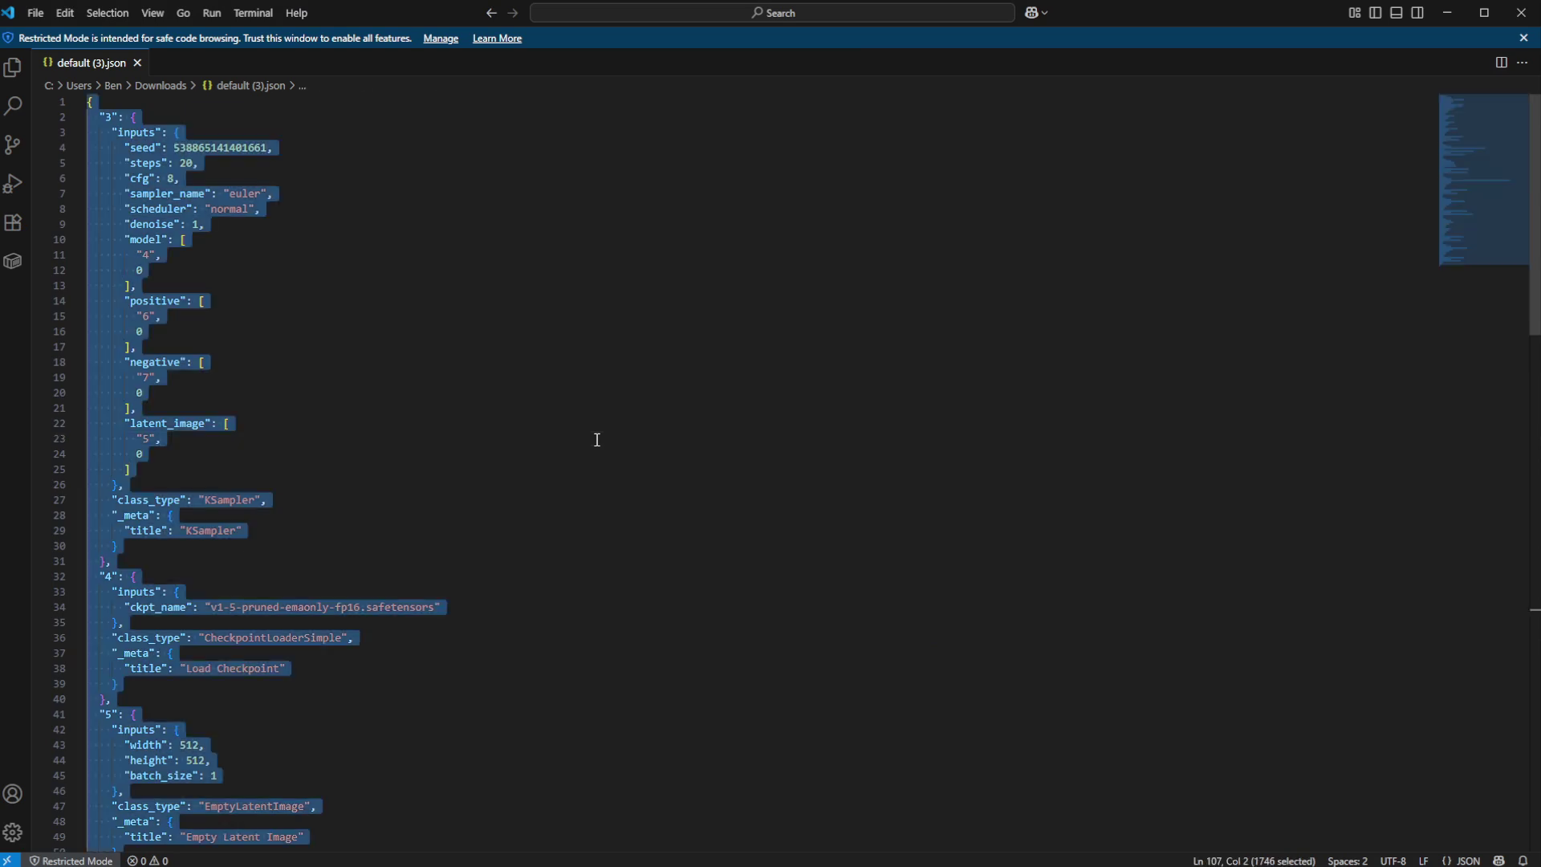
click(1449, 14)
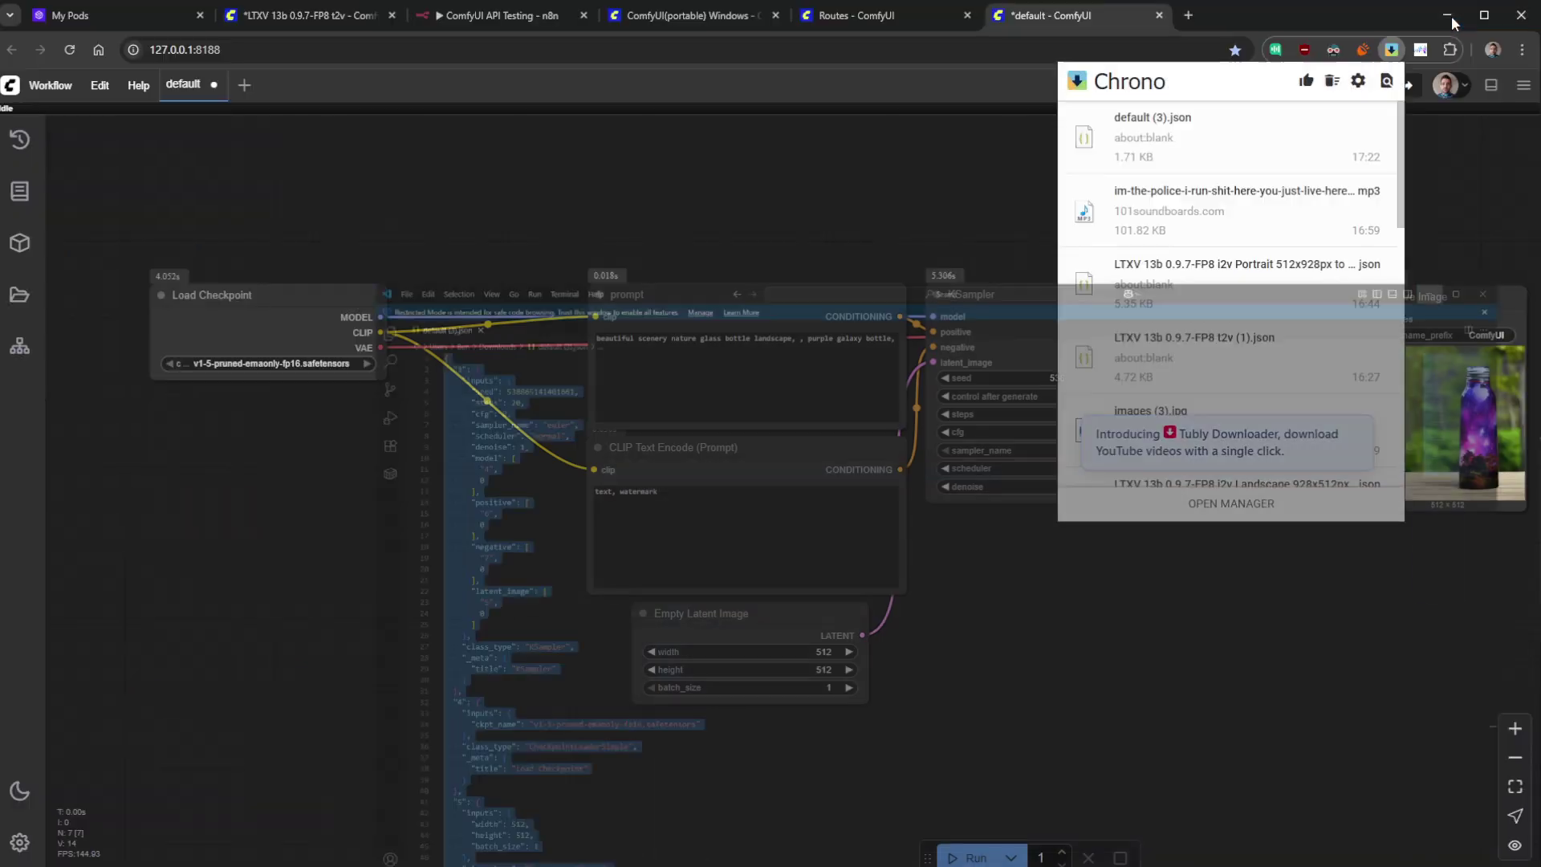
- Switch to the ComfyUI API Testing workflow in n8n and select the ComfyUI1 node
click(460, 18)
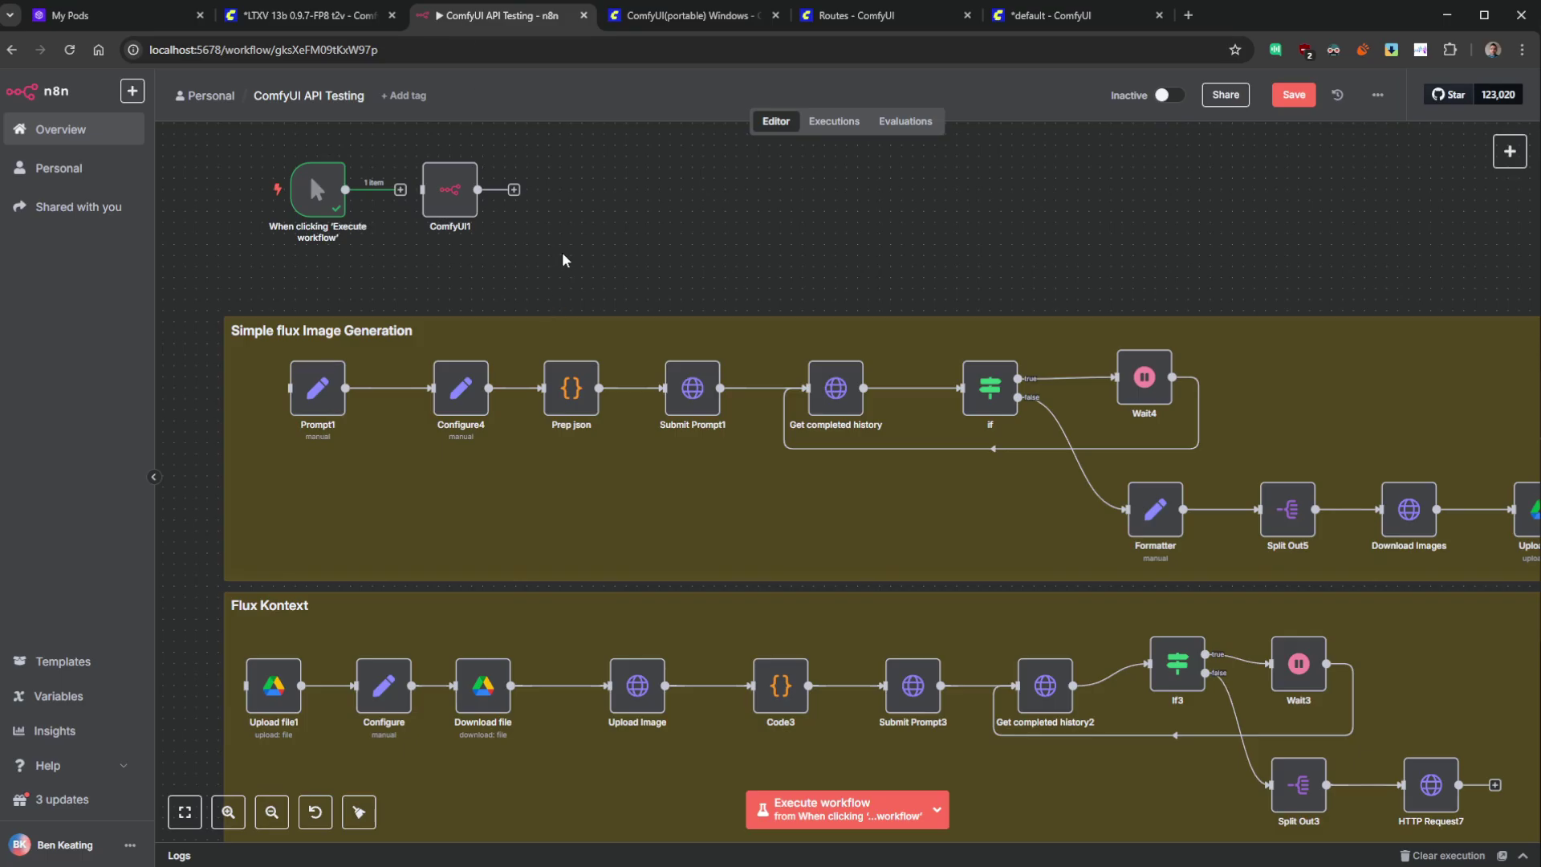
scroll(412, 302, up, 2)
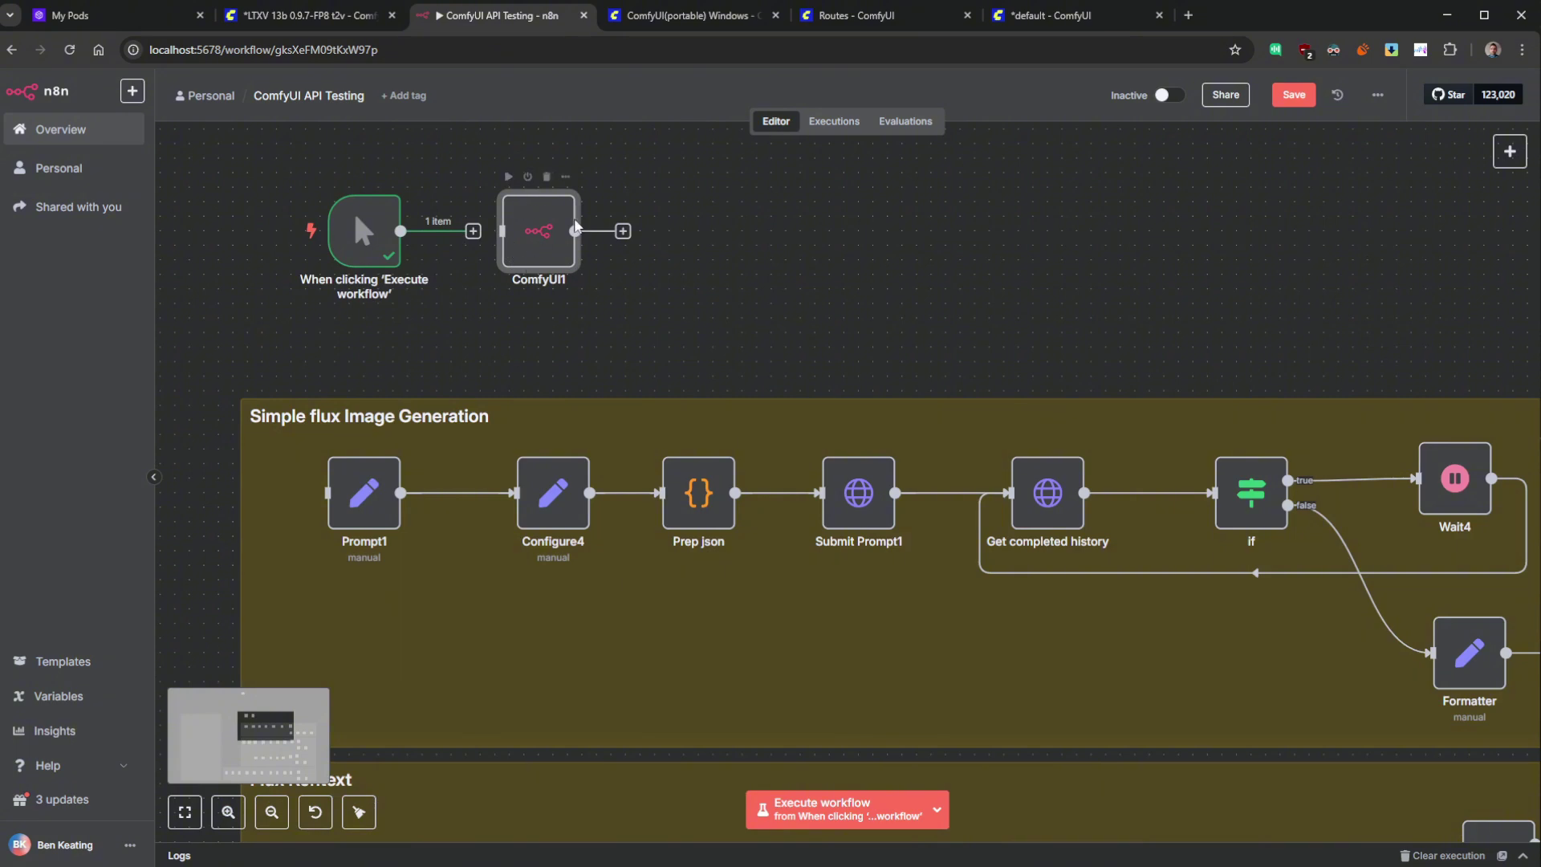
drag(676, 290, 710, 259)
drag(626, 297, 661, 387)
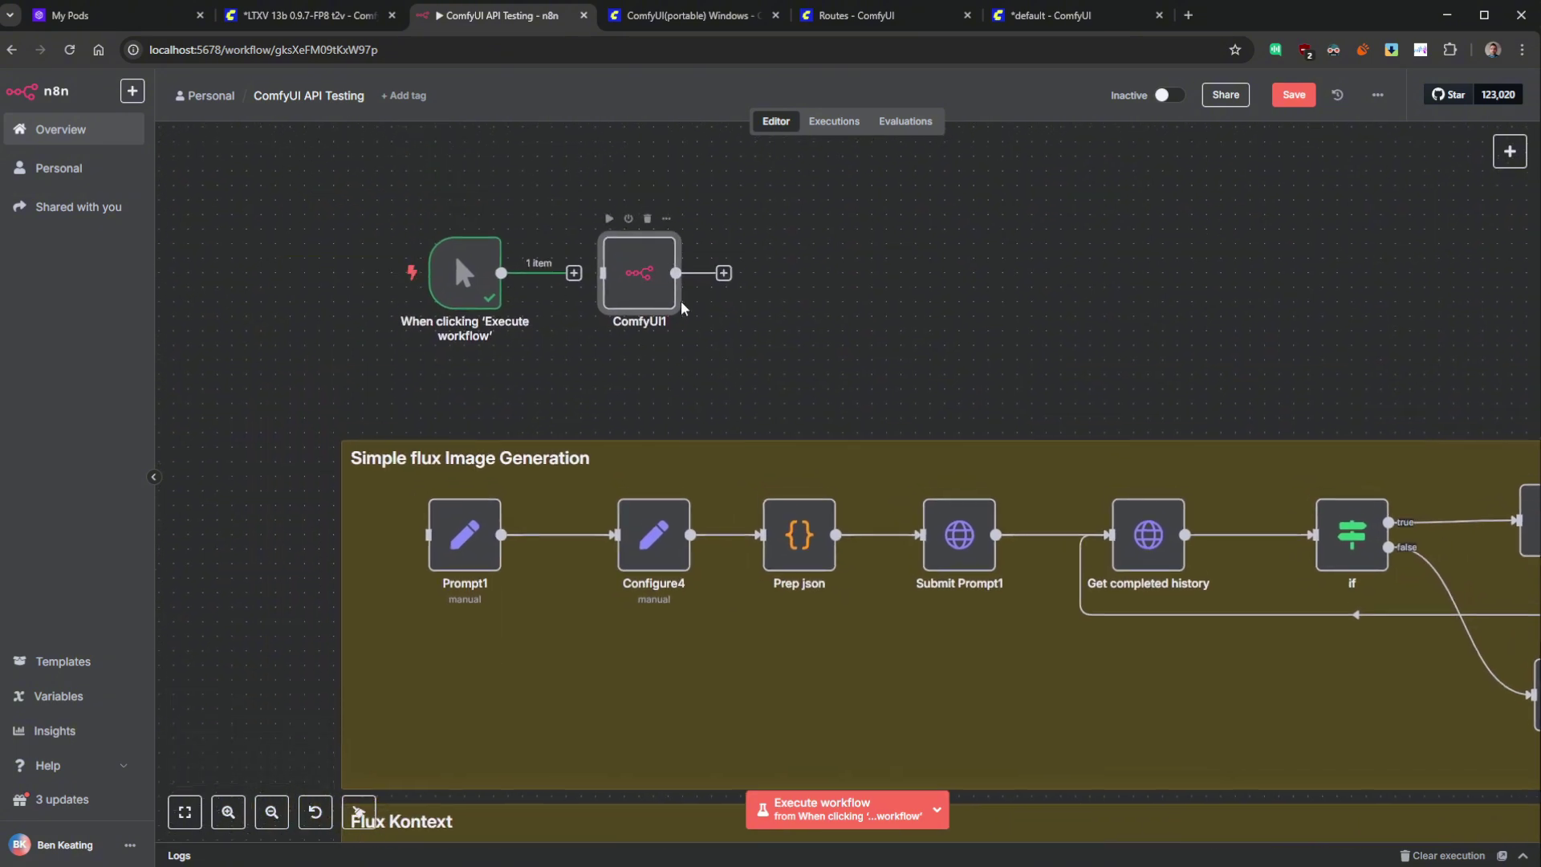
click(645, 290)
- Open the Community nodes settings to examine the n8n-nodes-comfyui package and the community node install dialog, then close the dialog
click(131, 846)
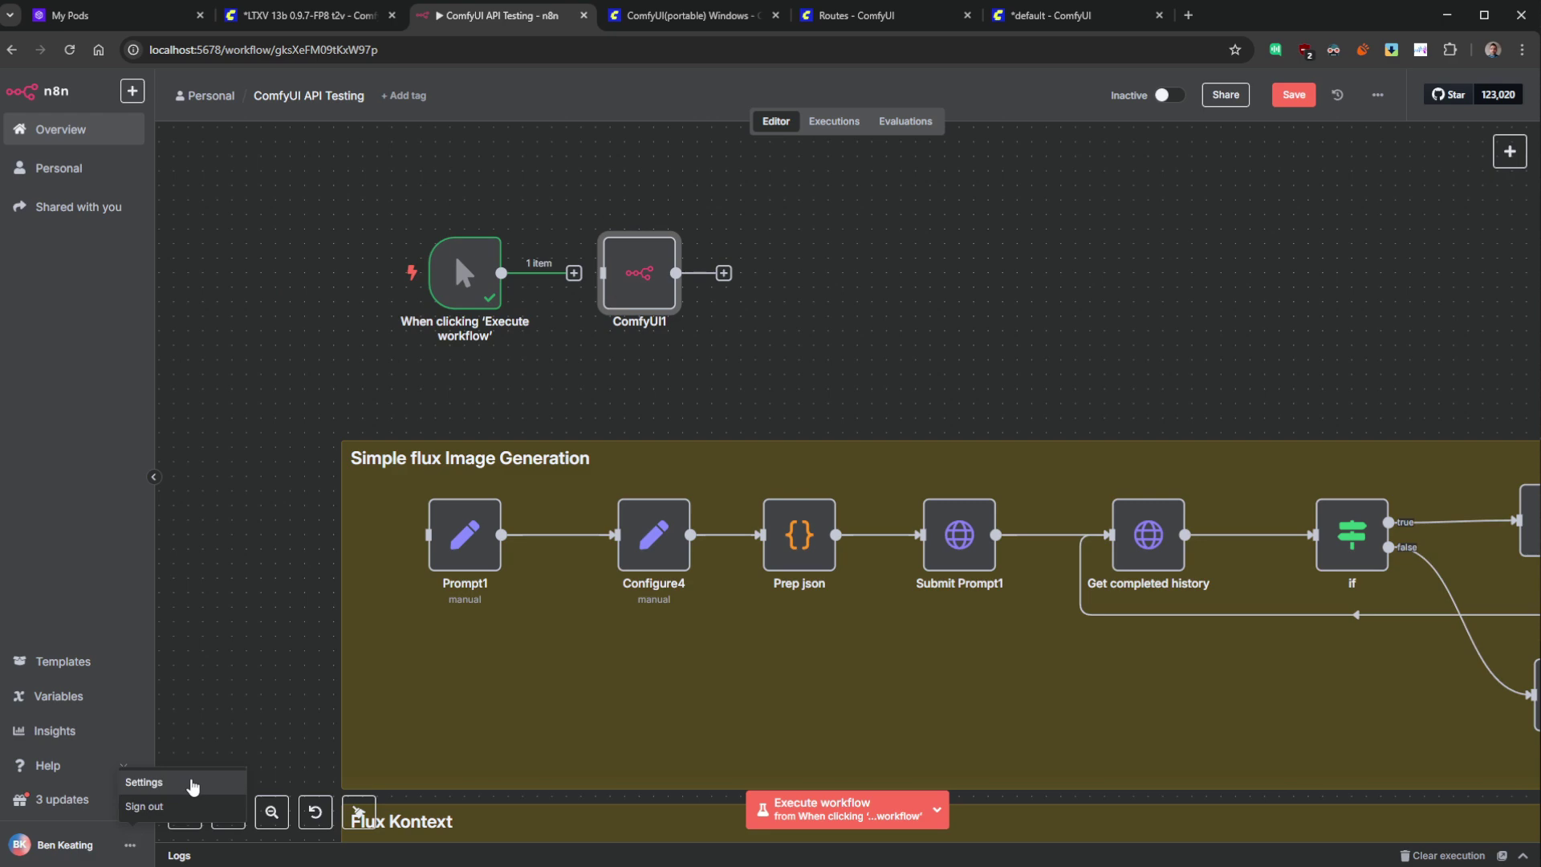
click(192, 785)
click(723, 503)
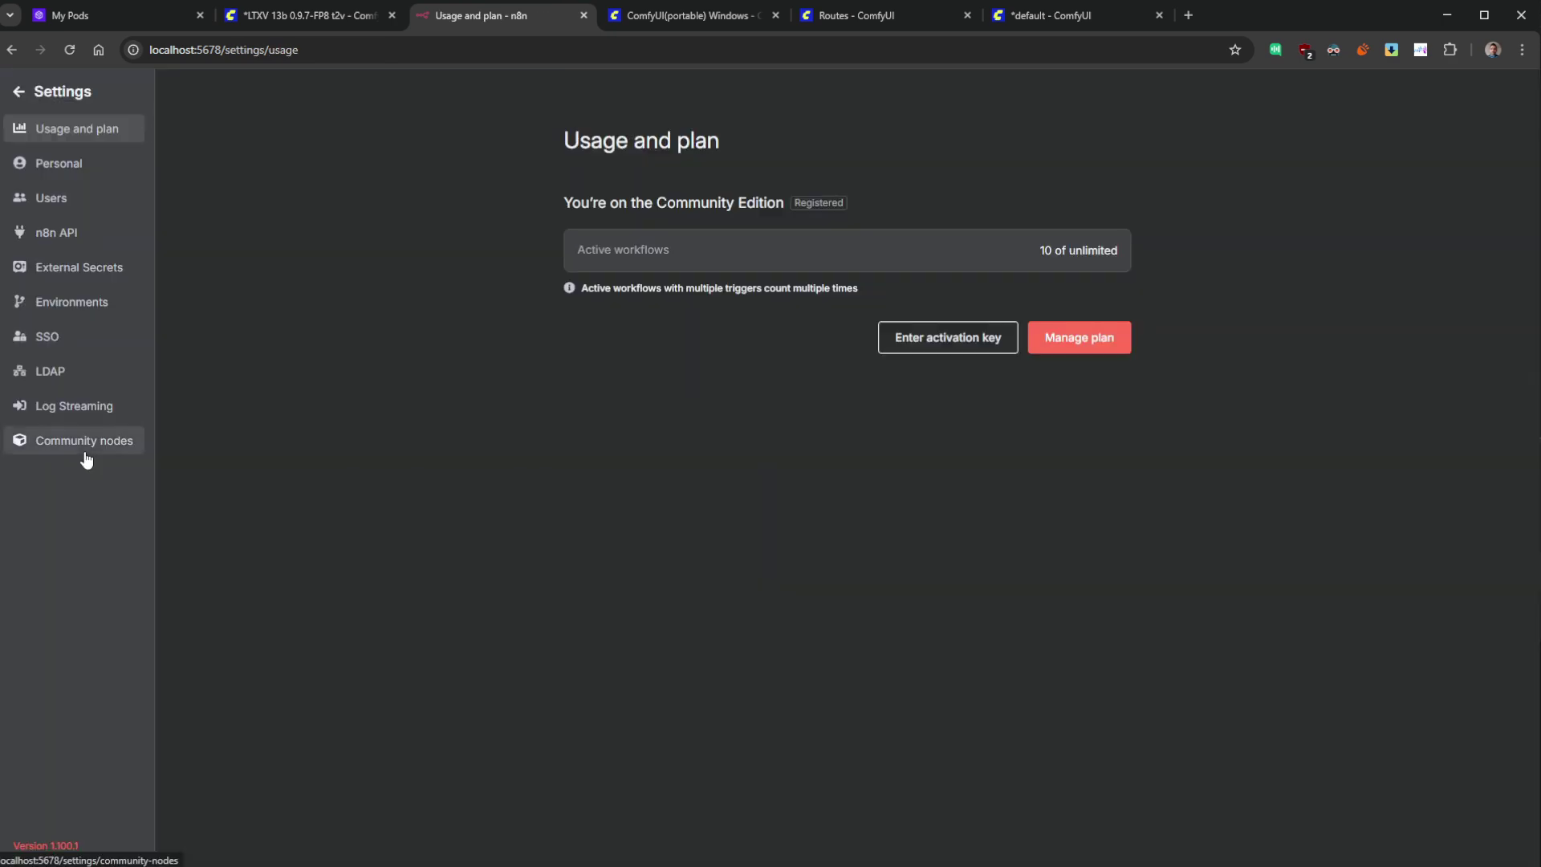
click(85, 441)
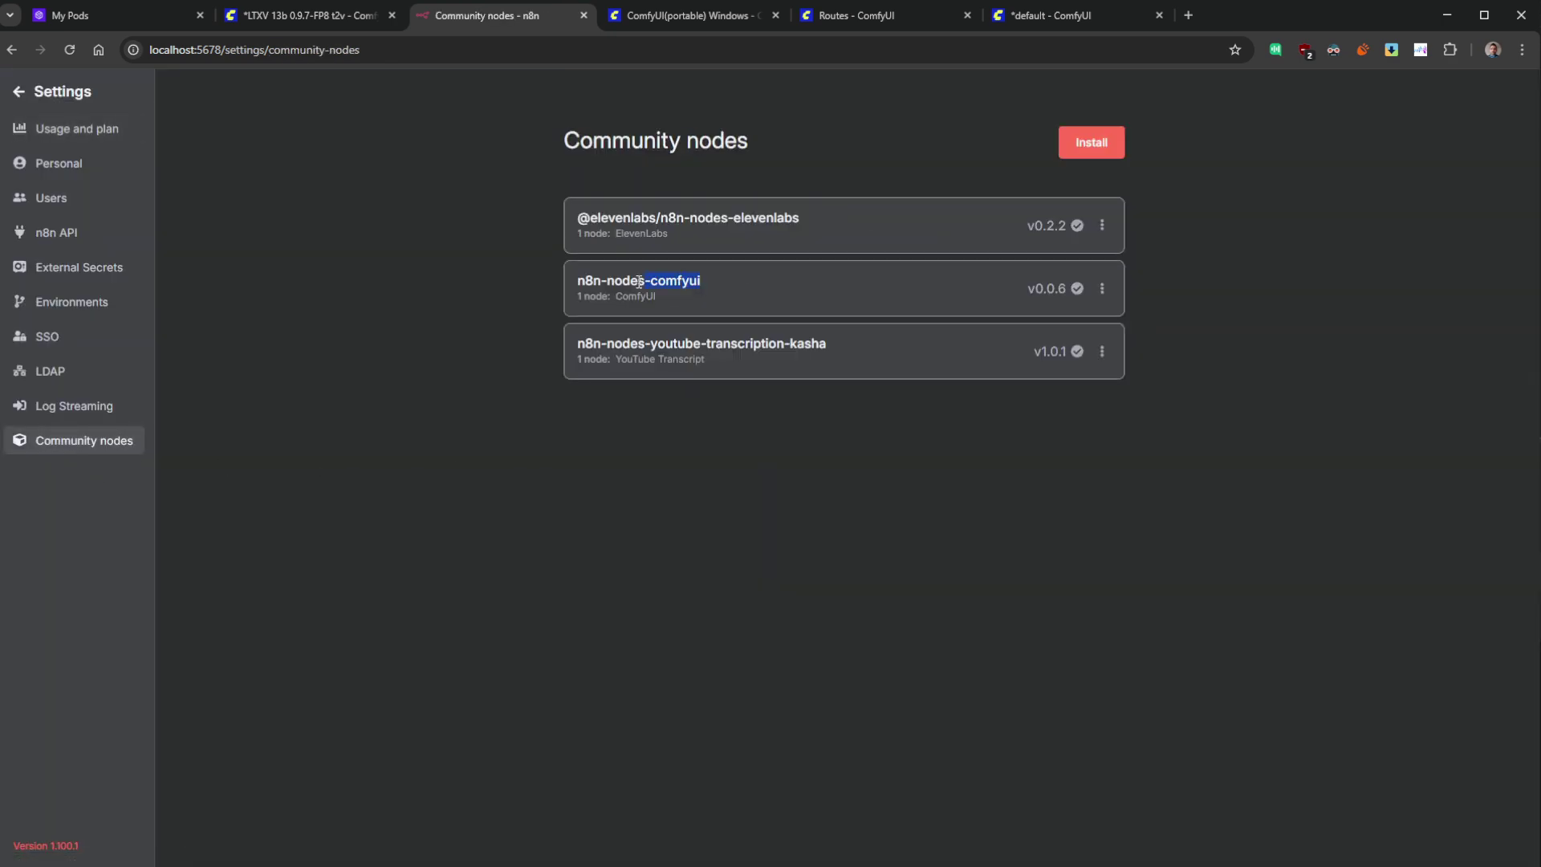
click(1091, 144)
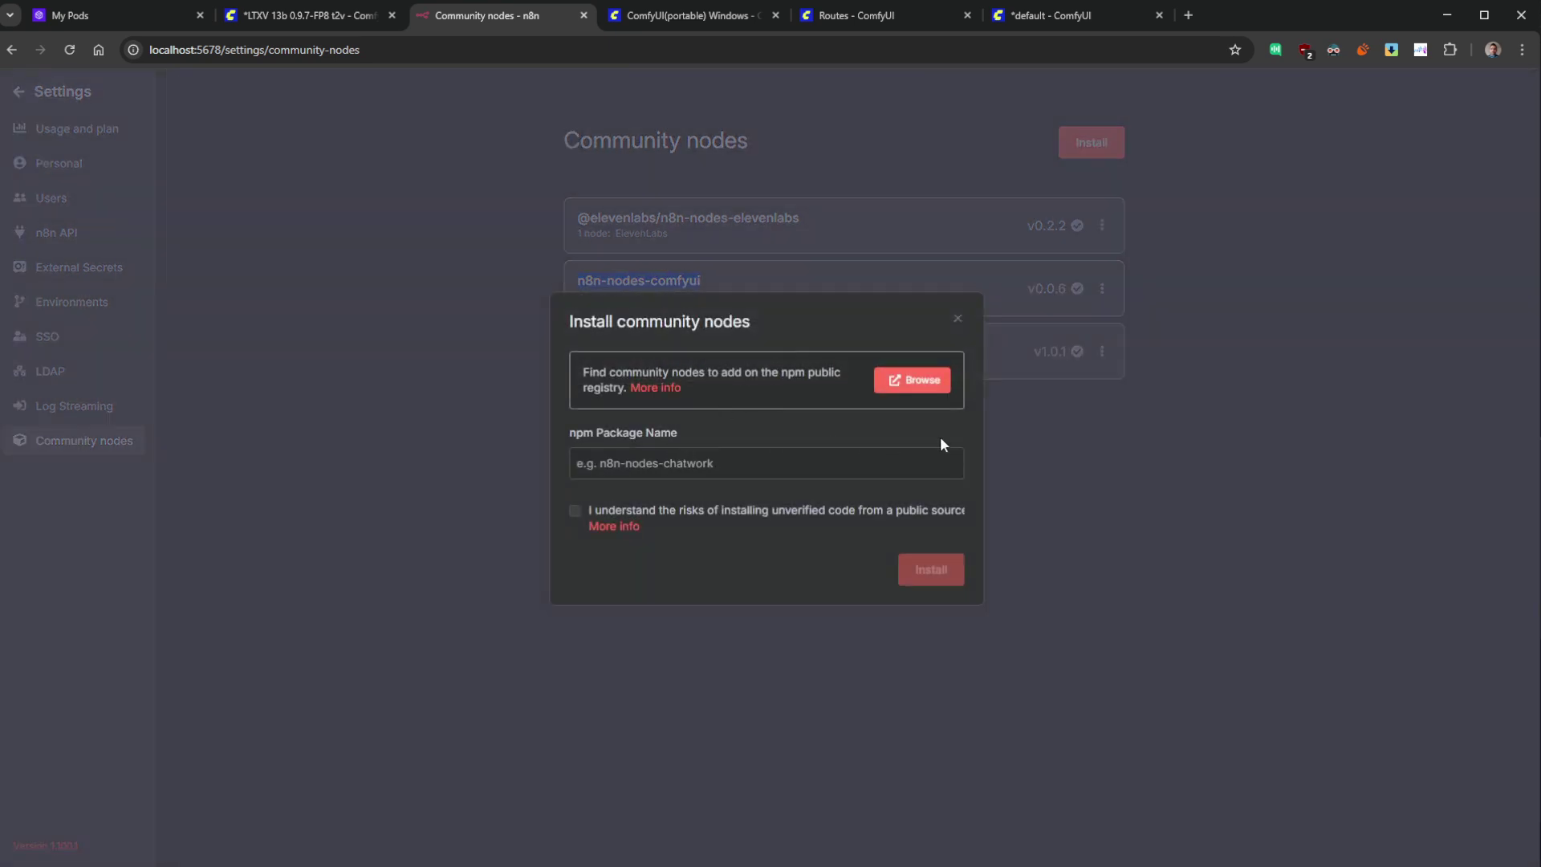
click(957, 319)
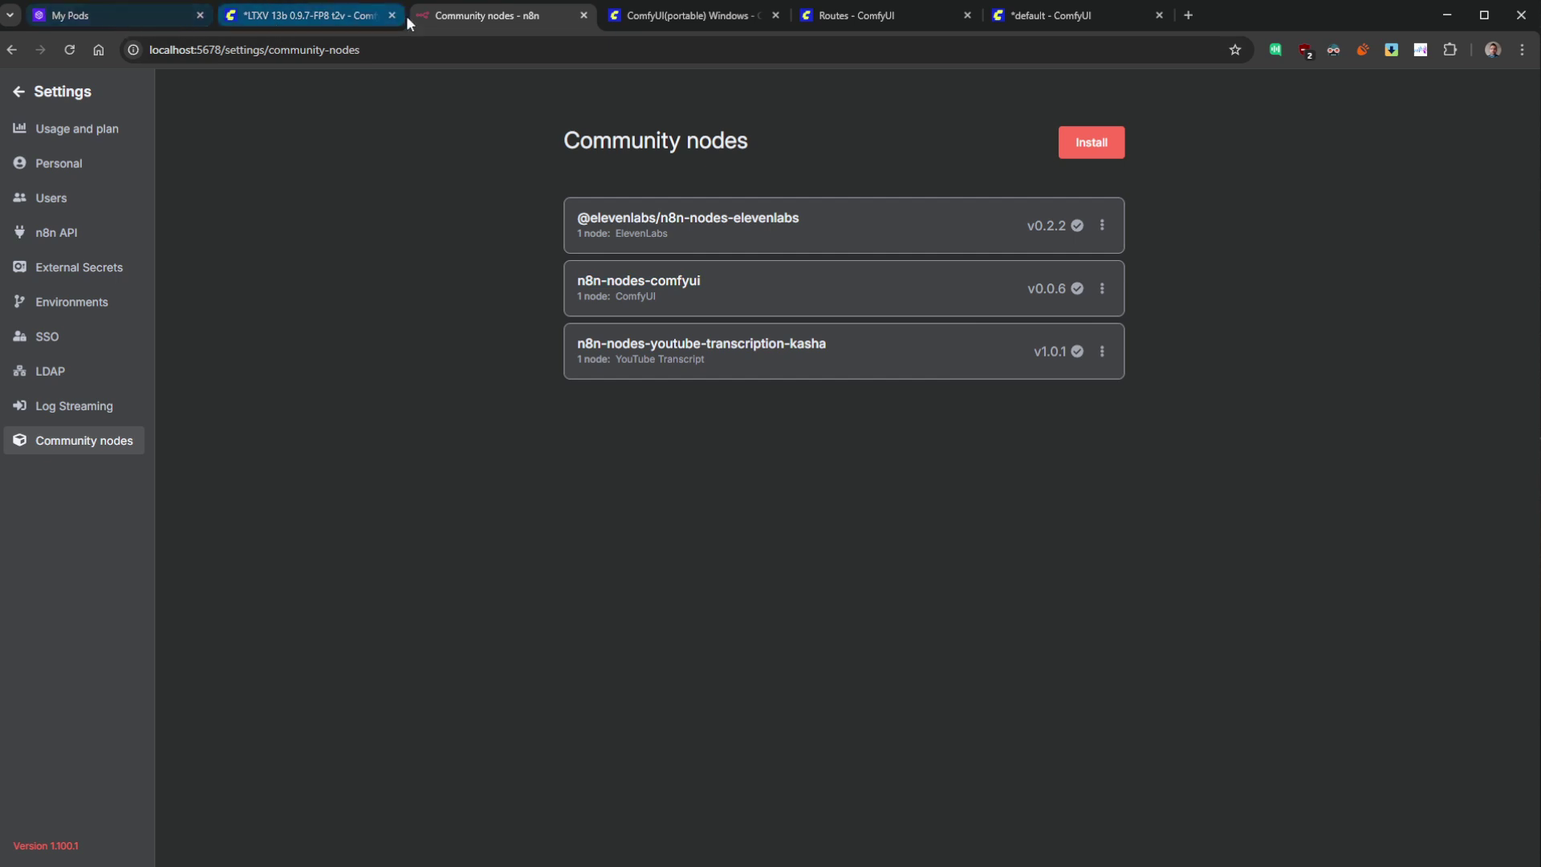
- Return to the ComfyUI API Testing canvas in n8n, briefly checking the default workflow in ComfyUI
key(alt+Left)
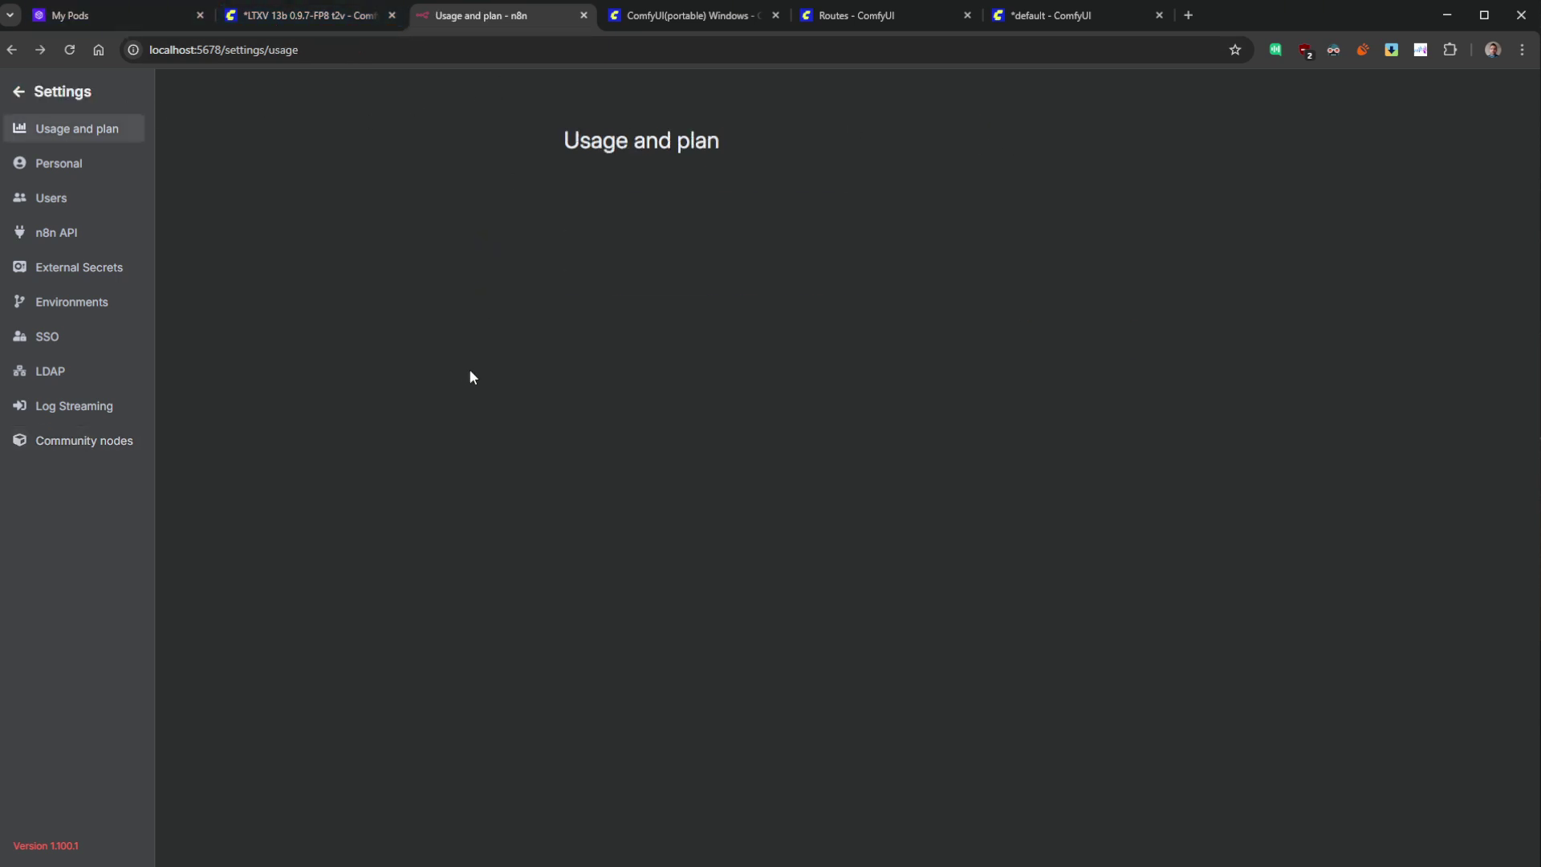
key(alt+Left)
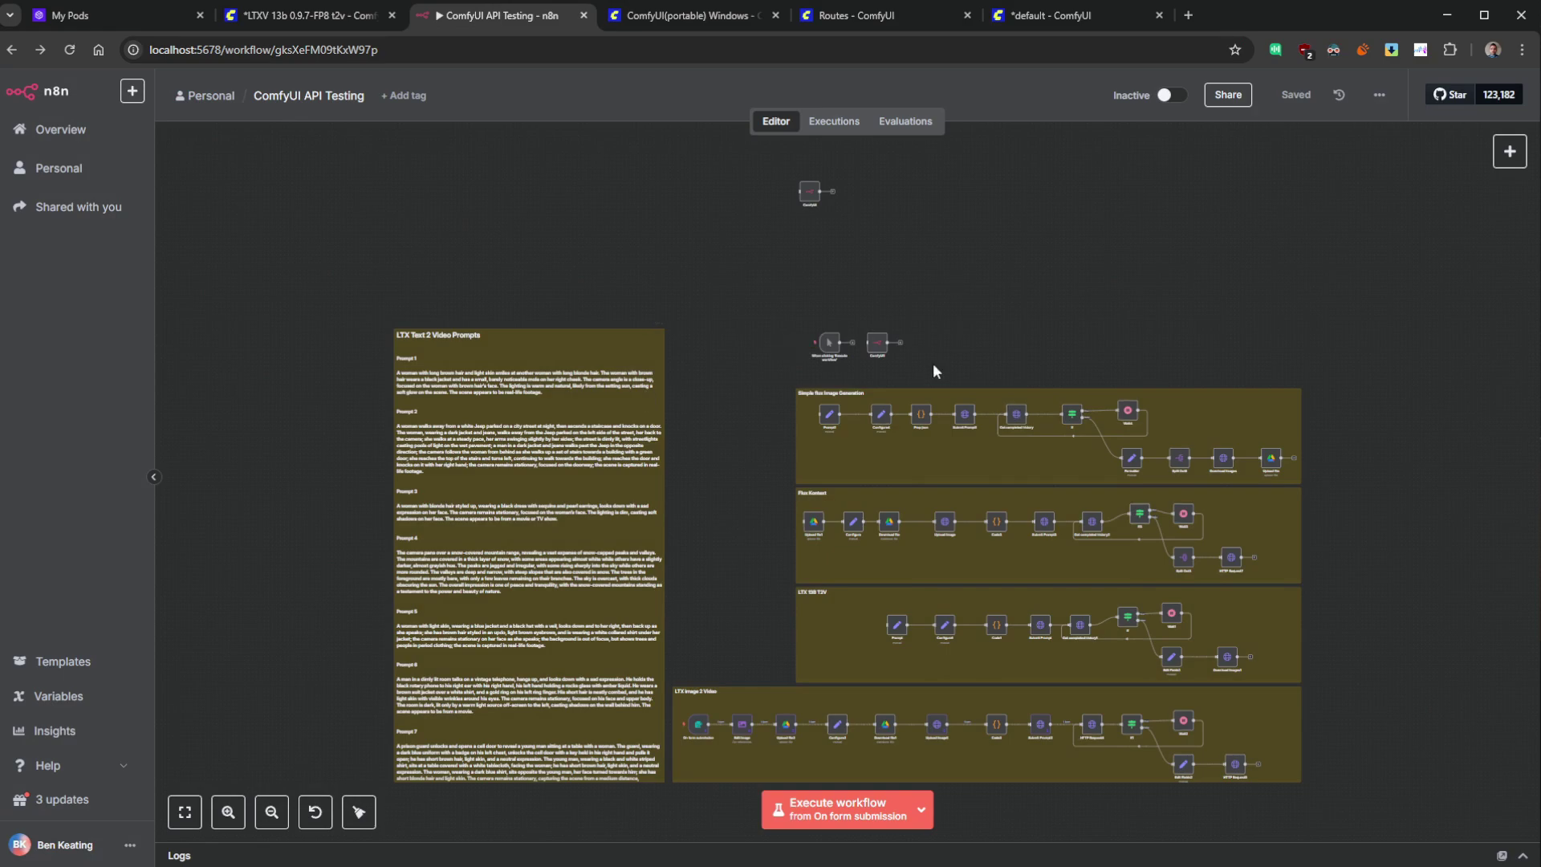
scroll(928, 342, up, 8)
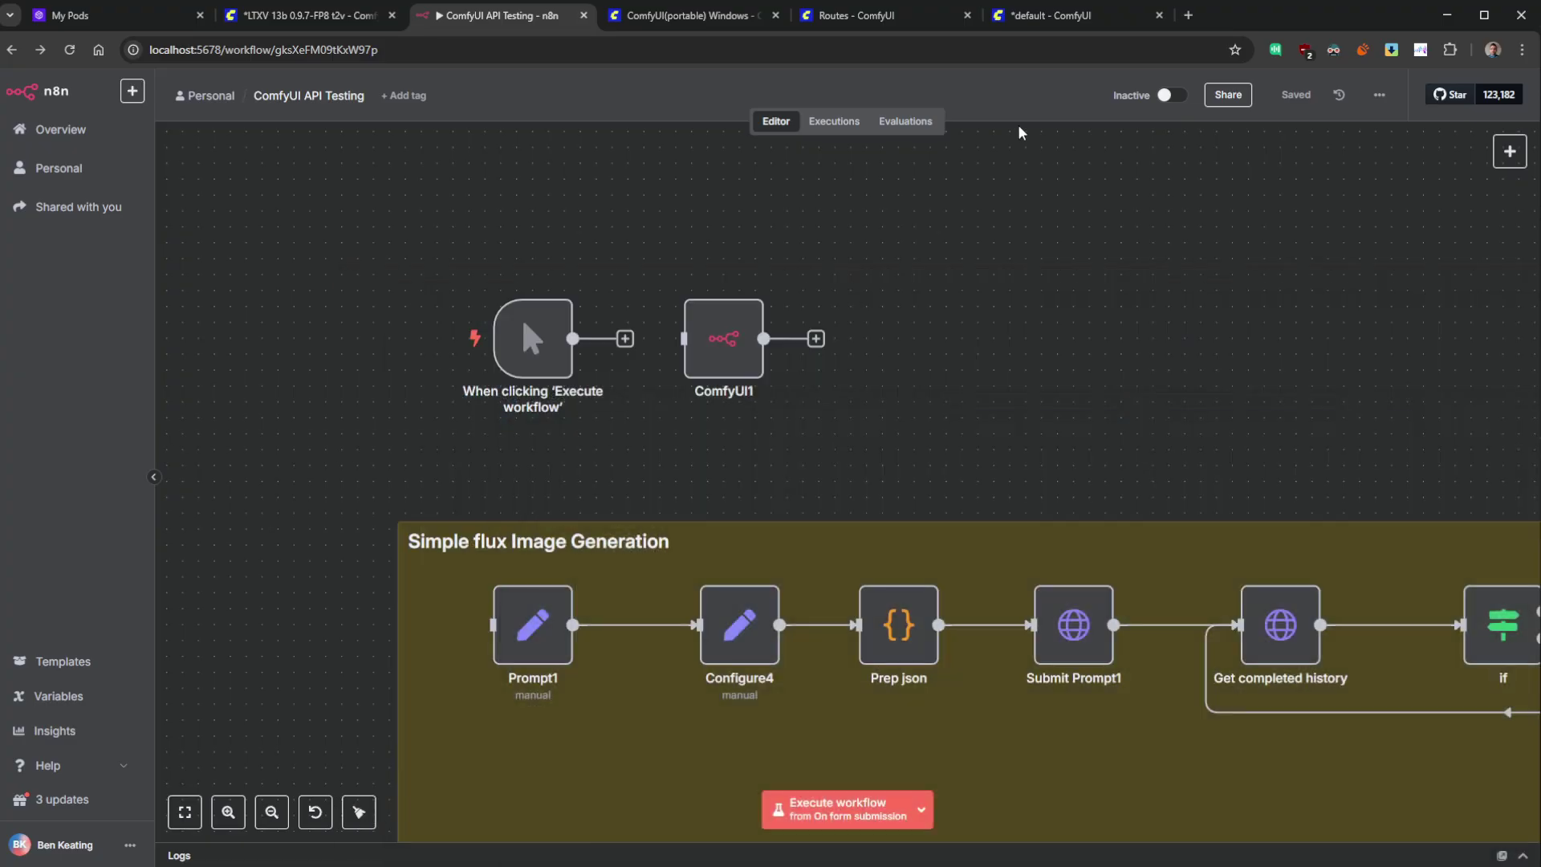
click(1035, 18)
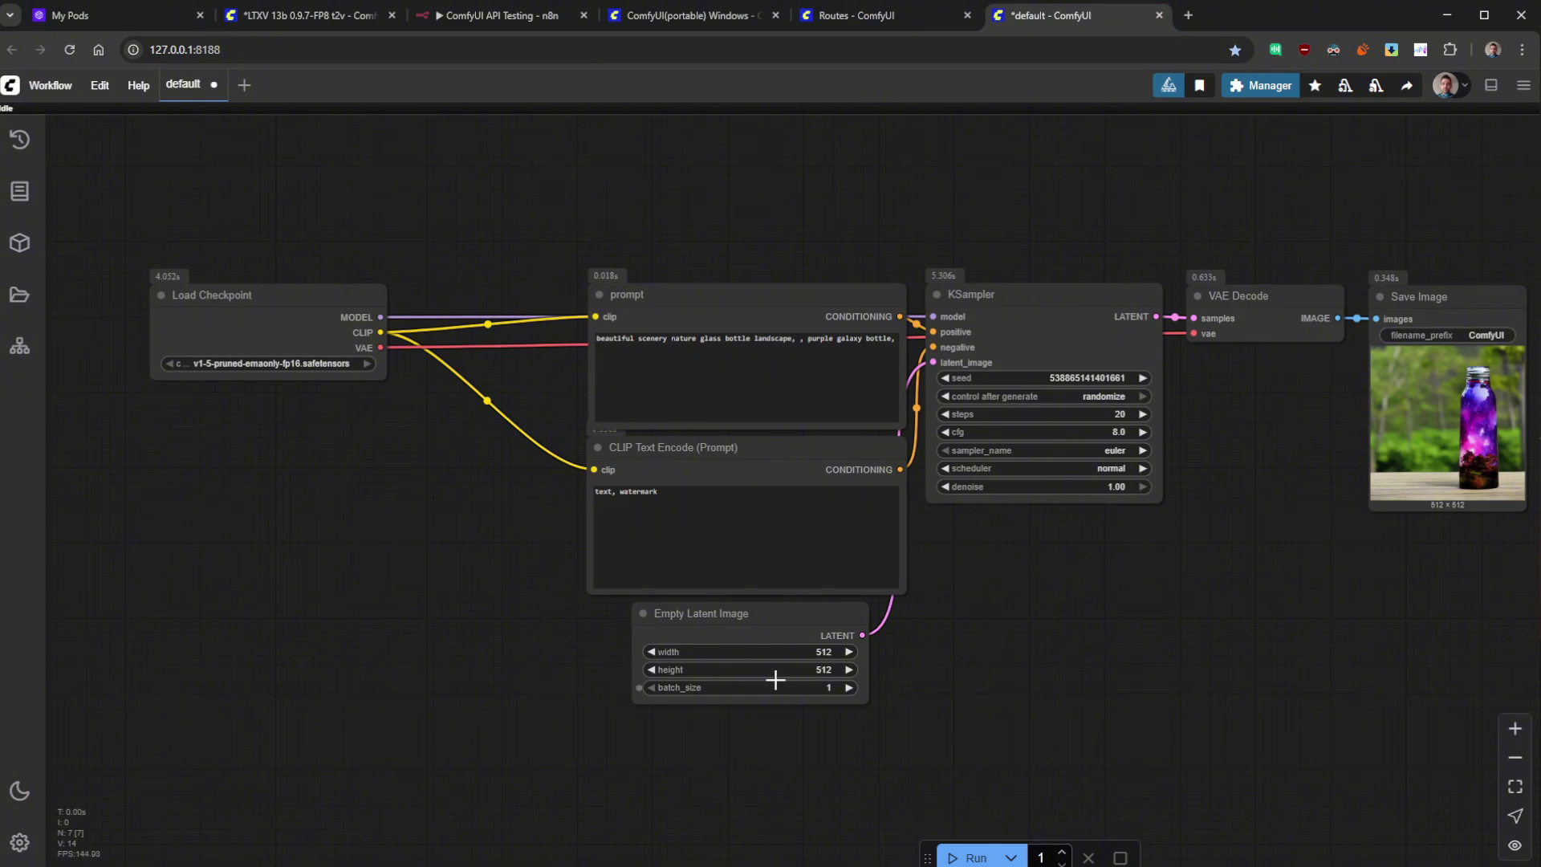
click(467, 20)
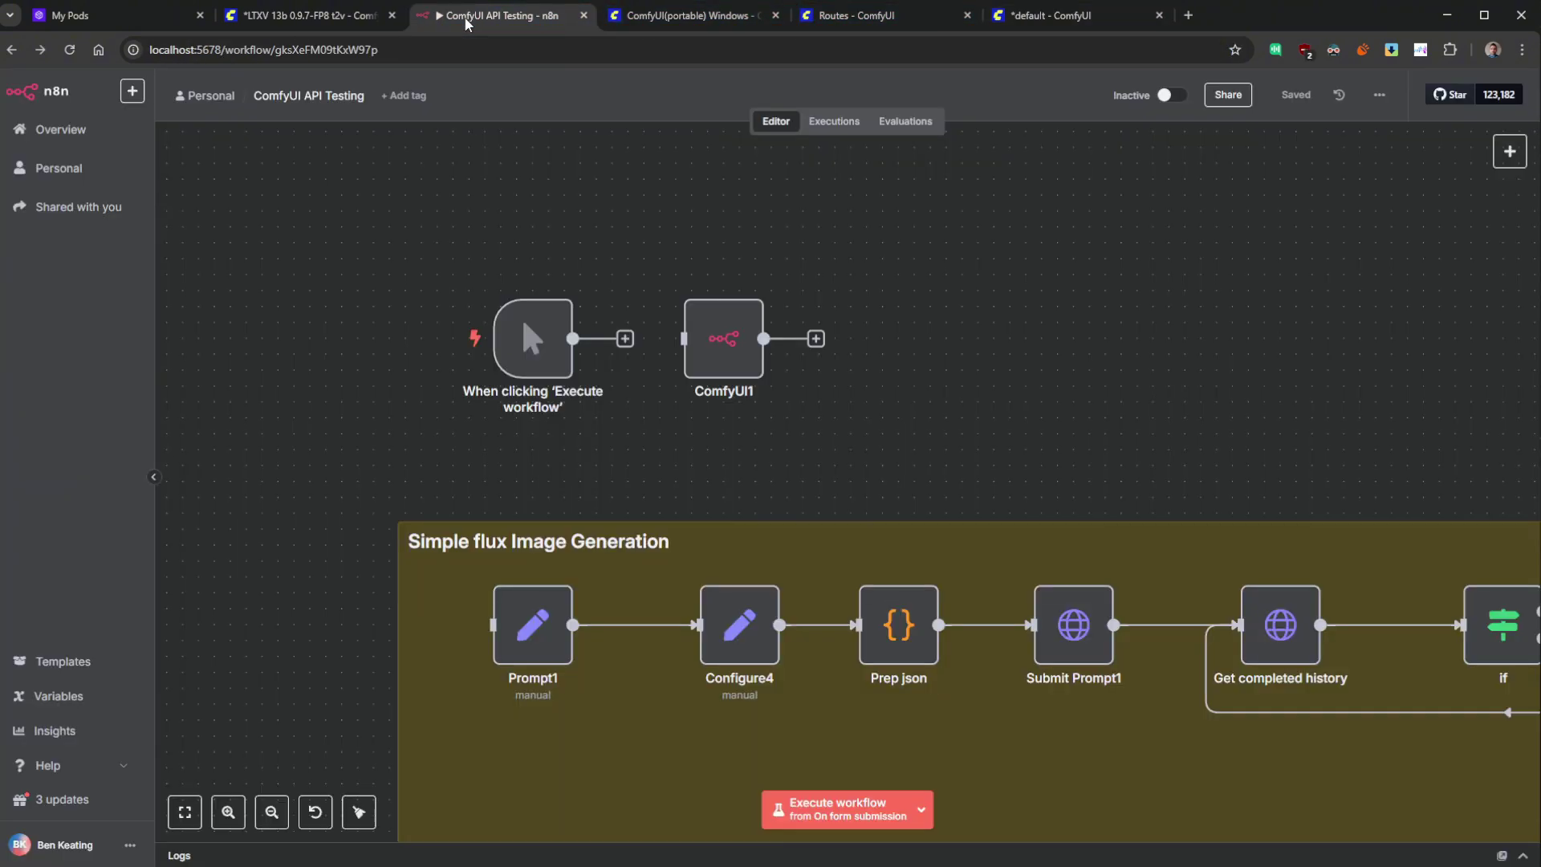
- Open the ComfyUI1 node, paste the exported JSON as its Workflow JSON and enlarge the field to review the text
double_click(720, 341)
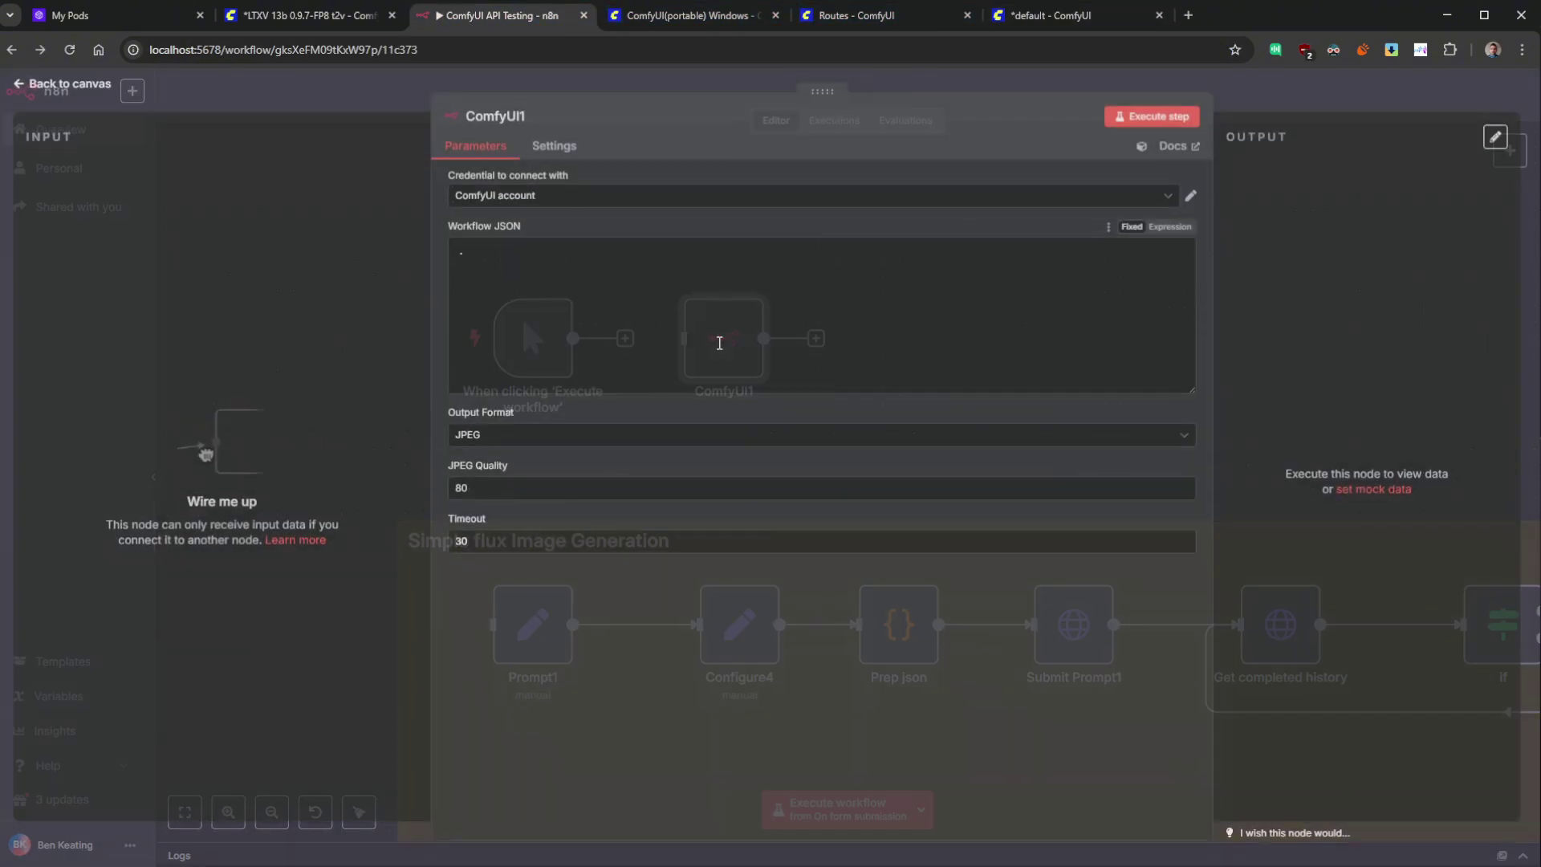
key(ctrl+v)
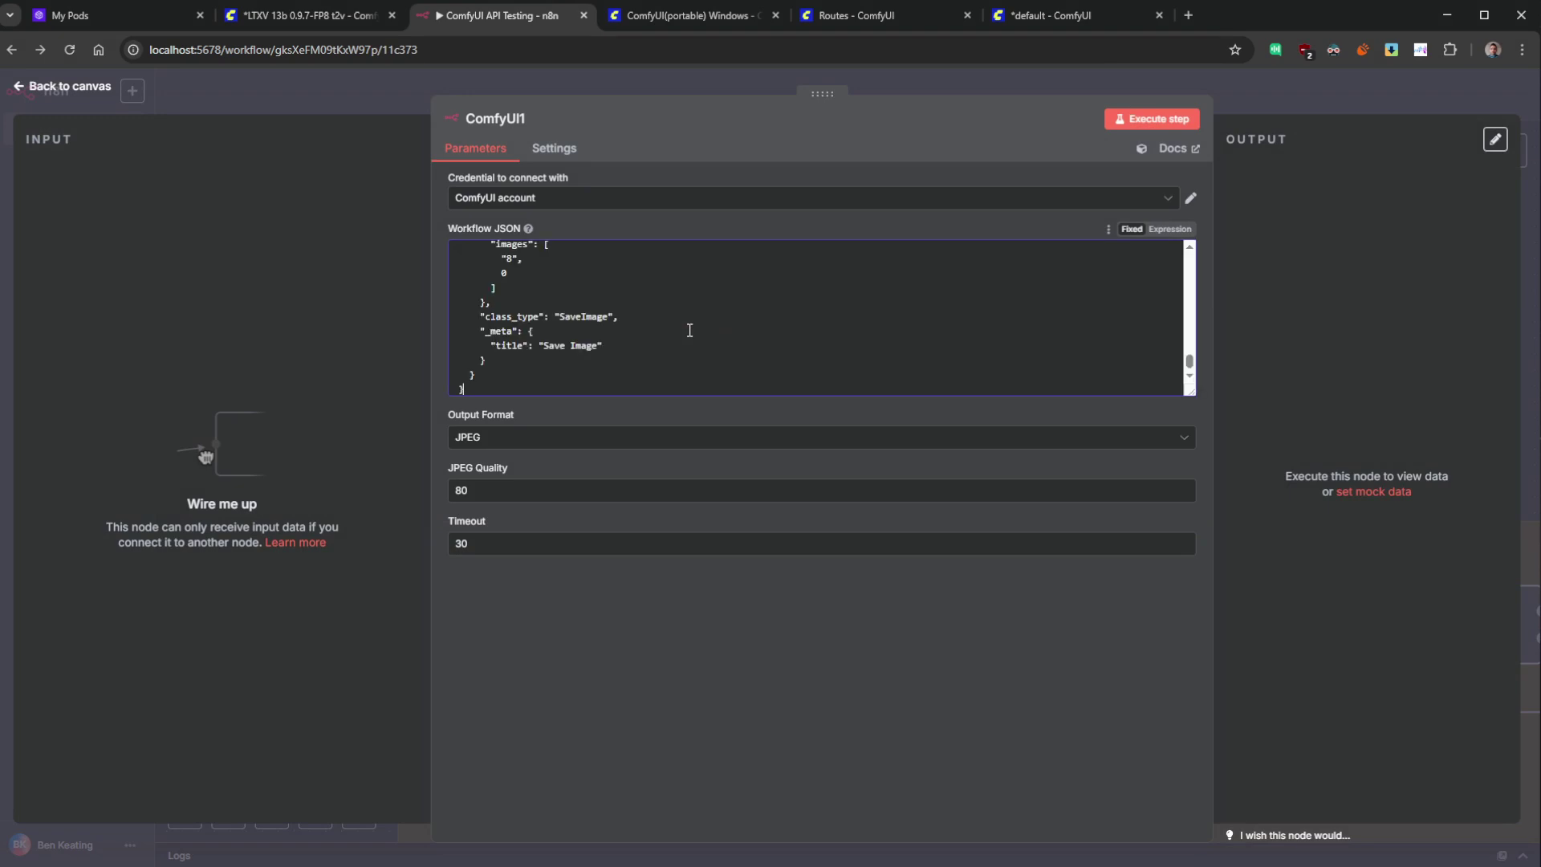
scroll(685, 339, up, 10)
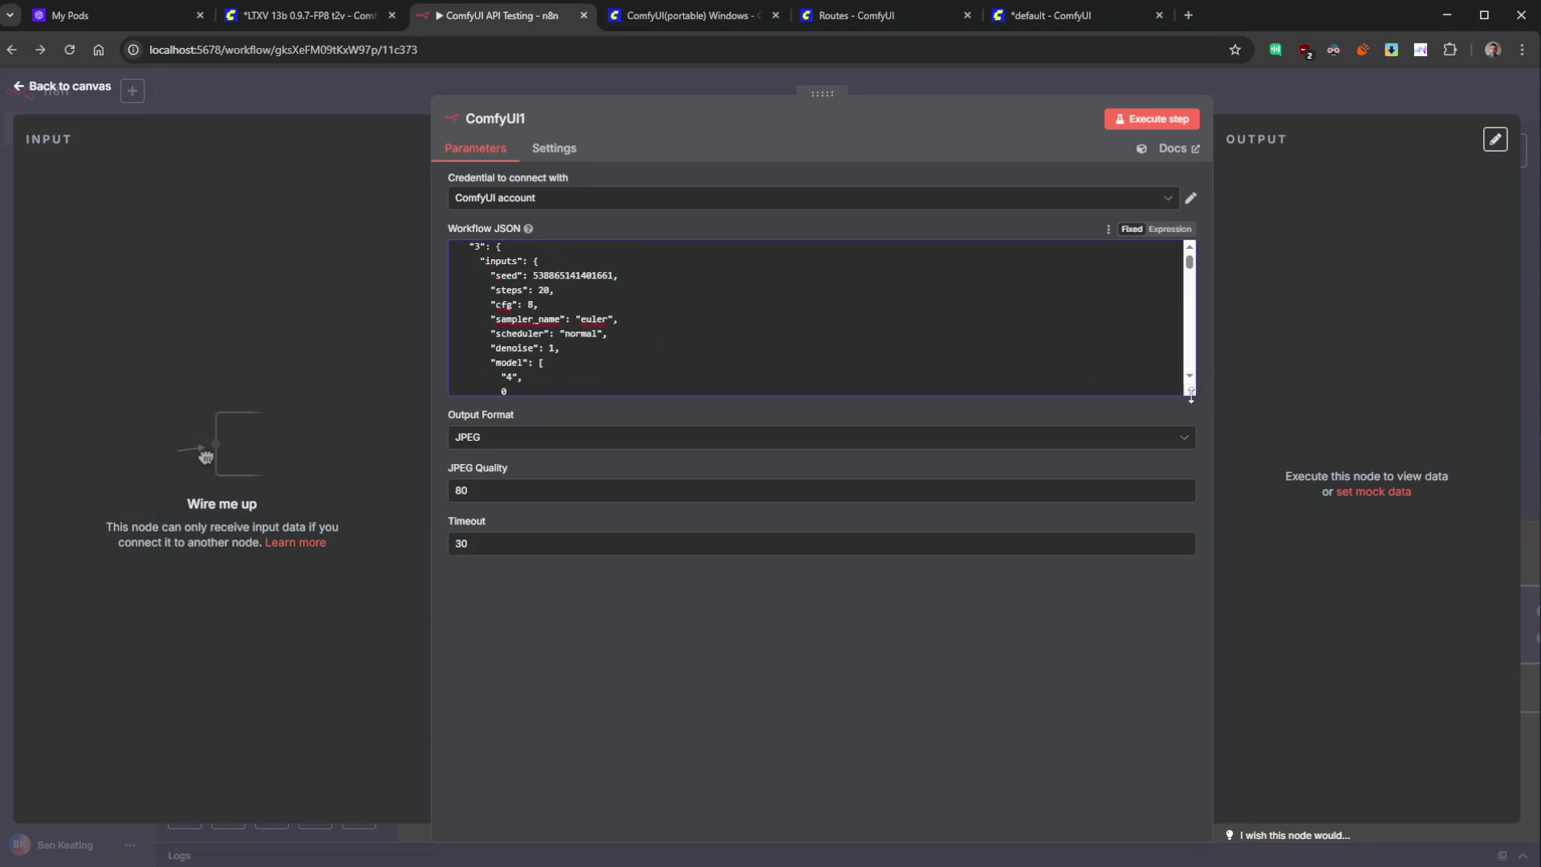
drag(1189, 391, 1189, 859)
scroll(646, 352, down, 5)
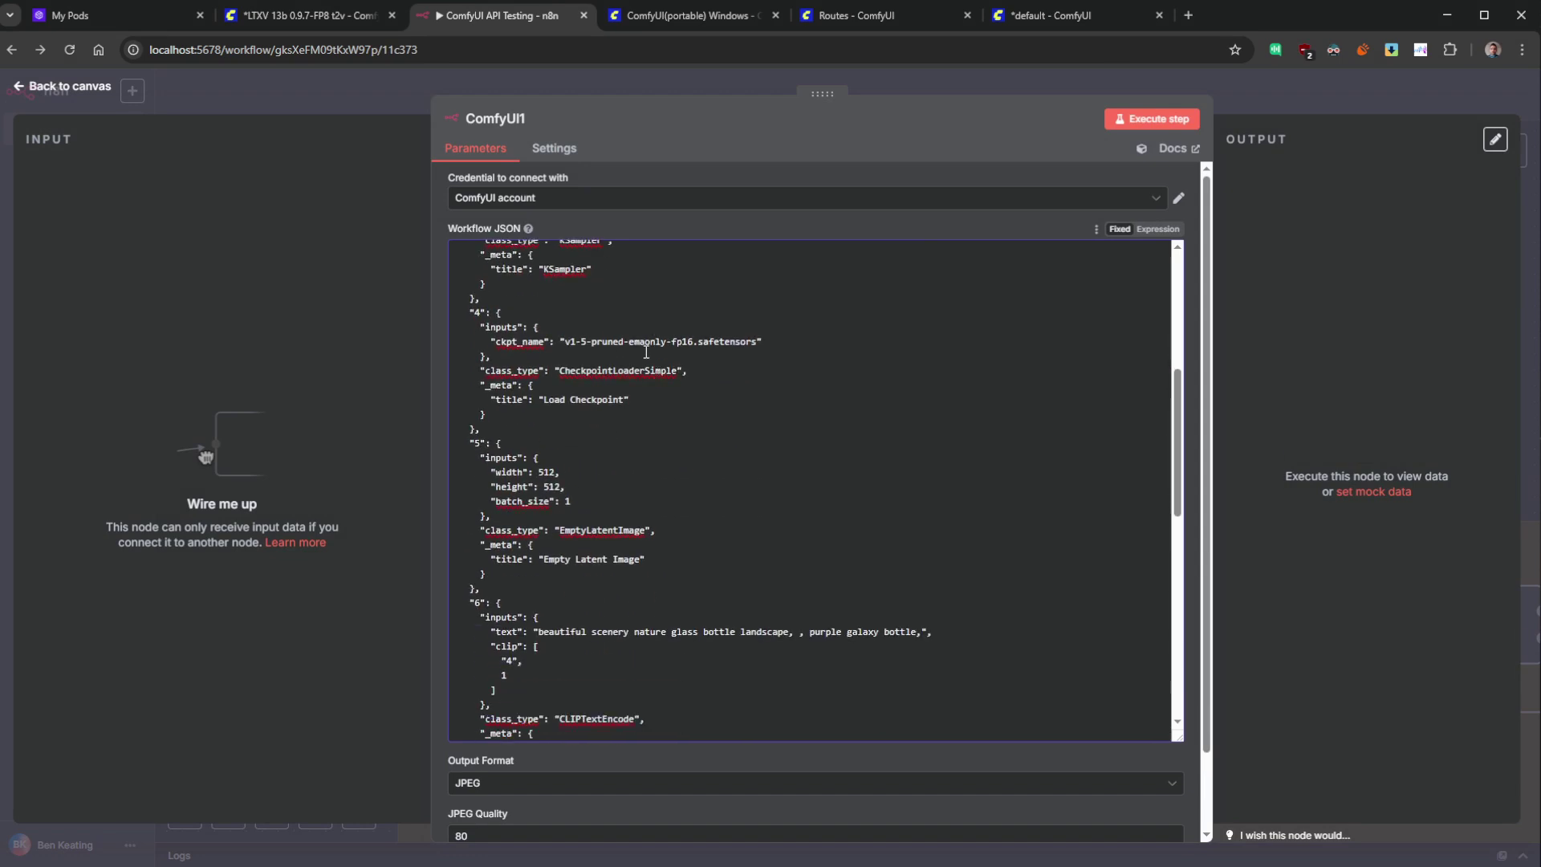
scroll(555, 350, up, 5)
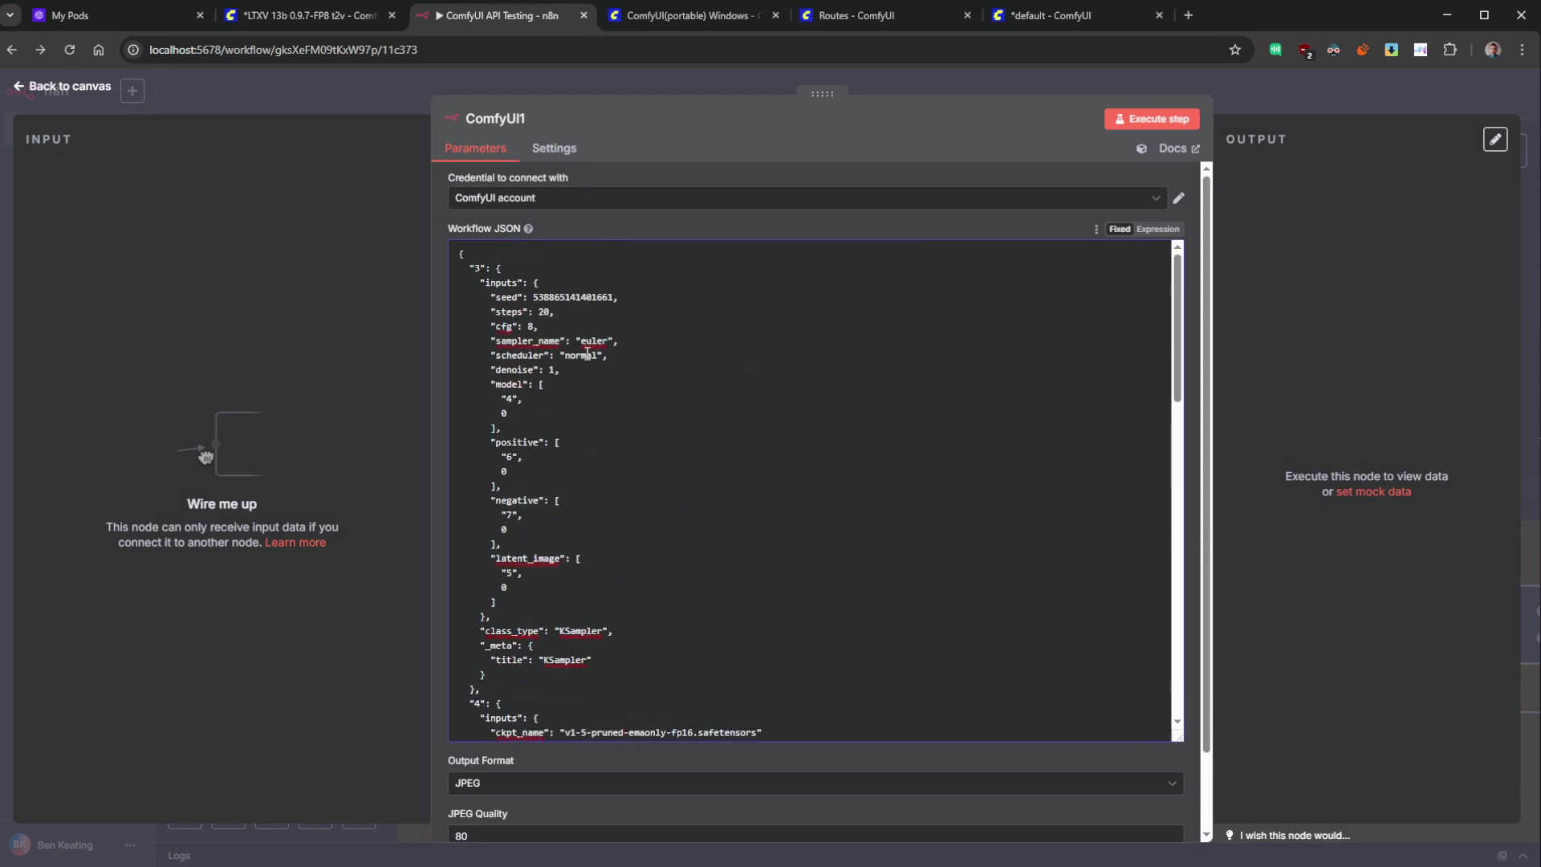
scroll(594, 337, down, 4)
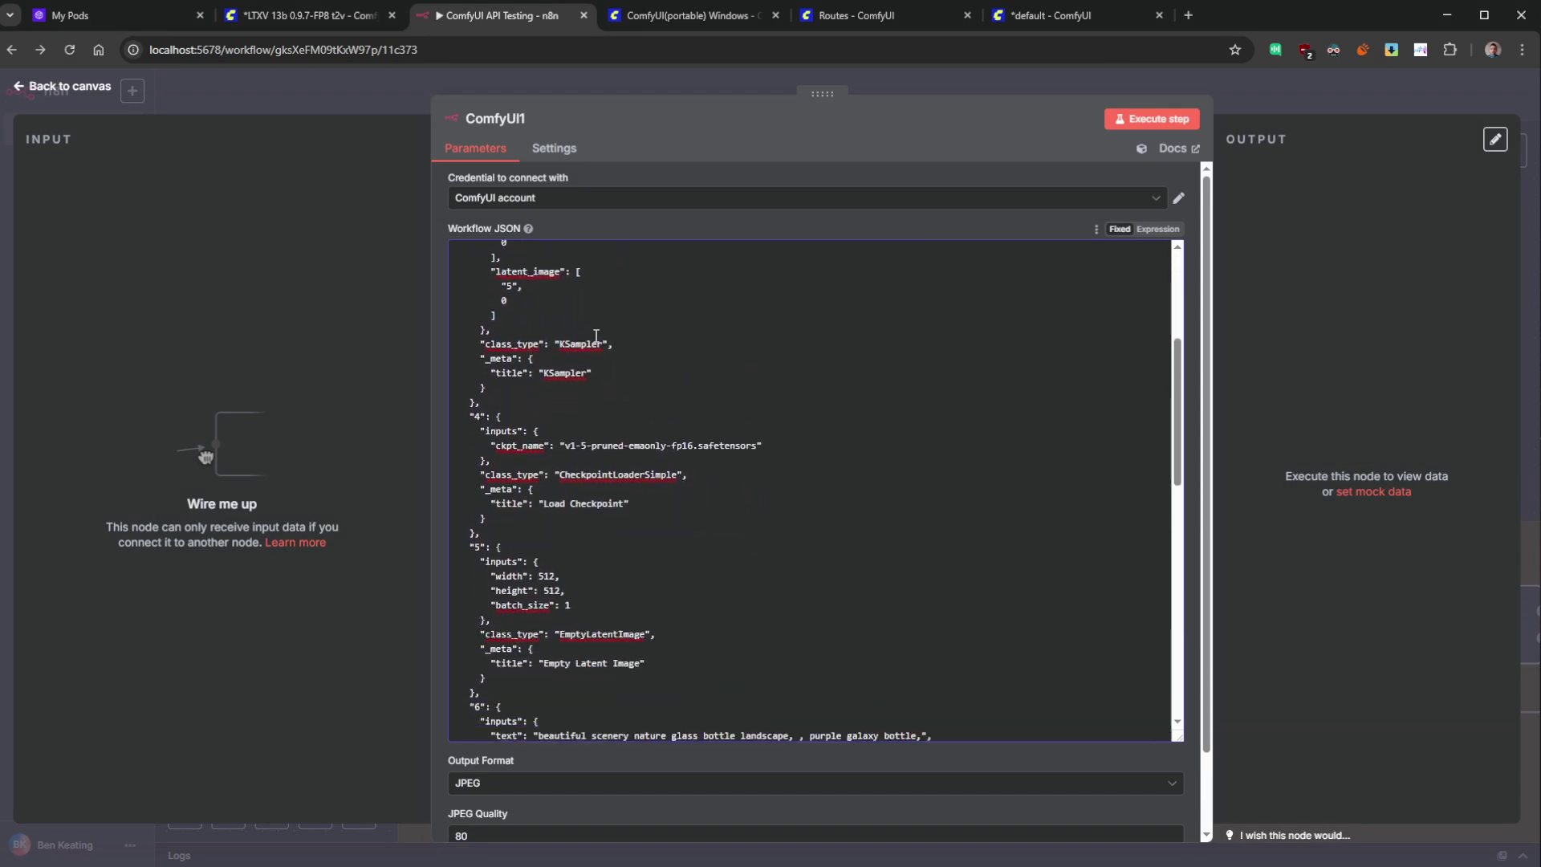
scroll(600, 329, down, 1)
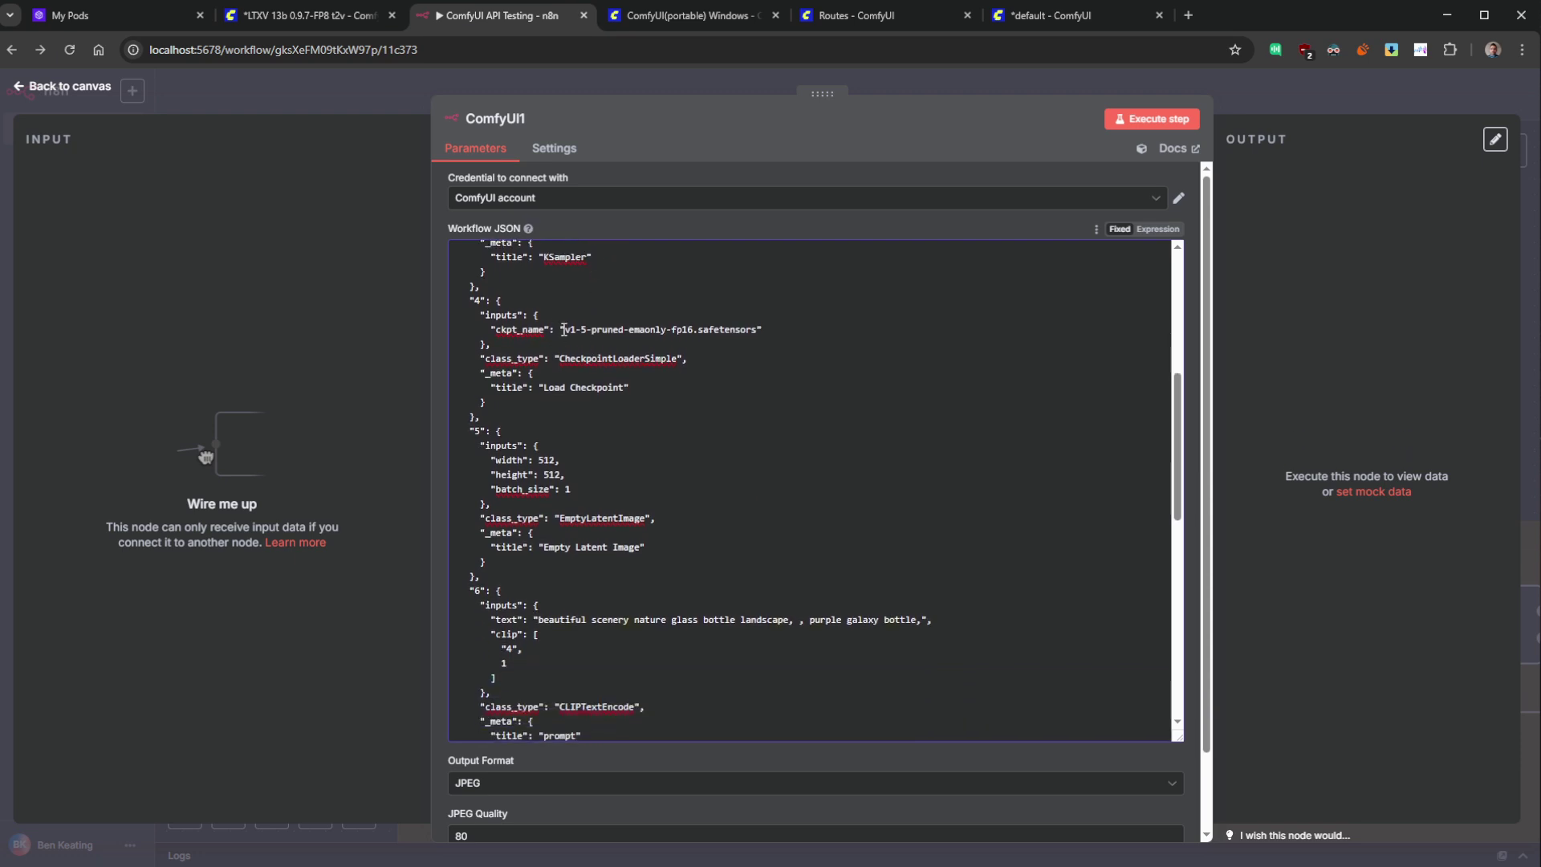
- Switch to the default workflow in ComfyUI to examine the KSampler steps and the Empty Latent Image dimensions
scroll(564, 329, up, 2)
click(1066, 16)
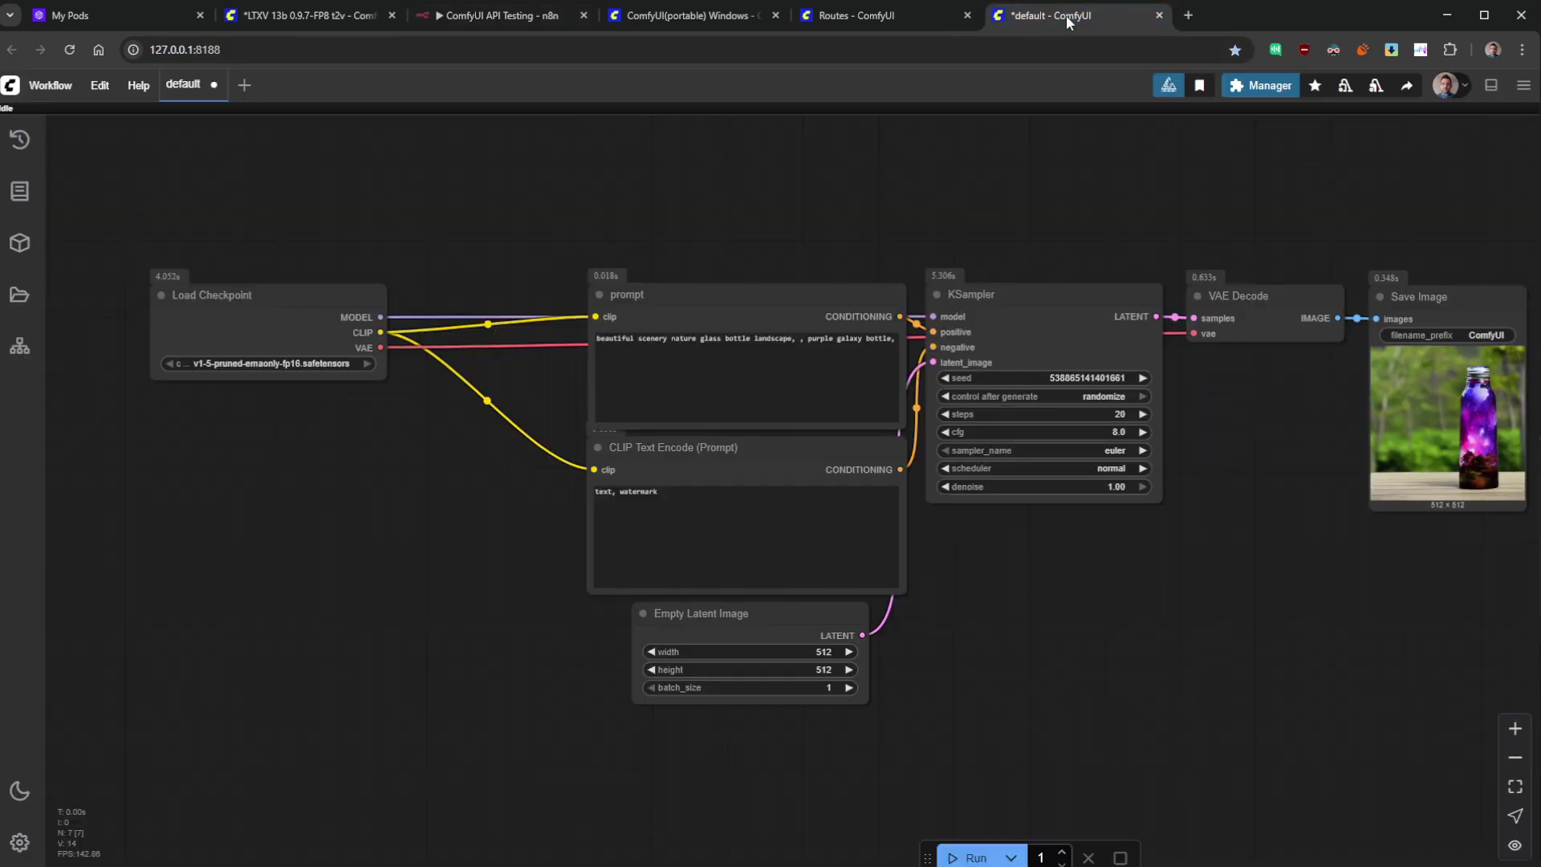
click(1035, 298)
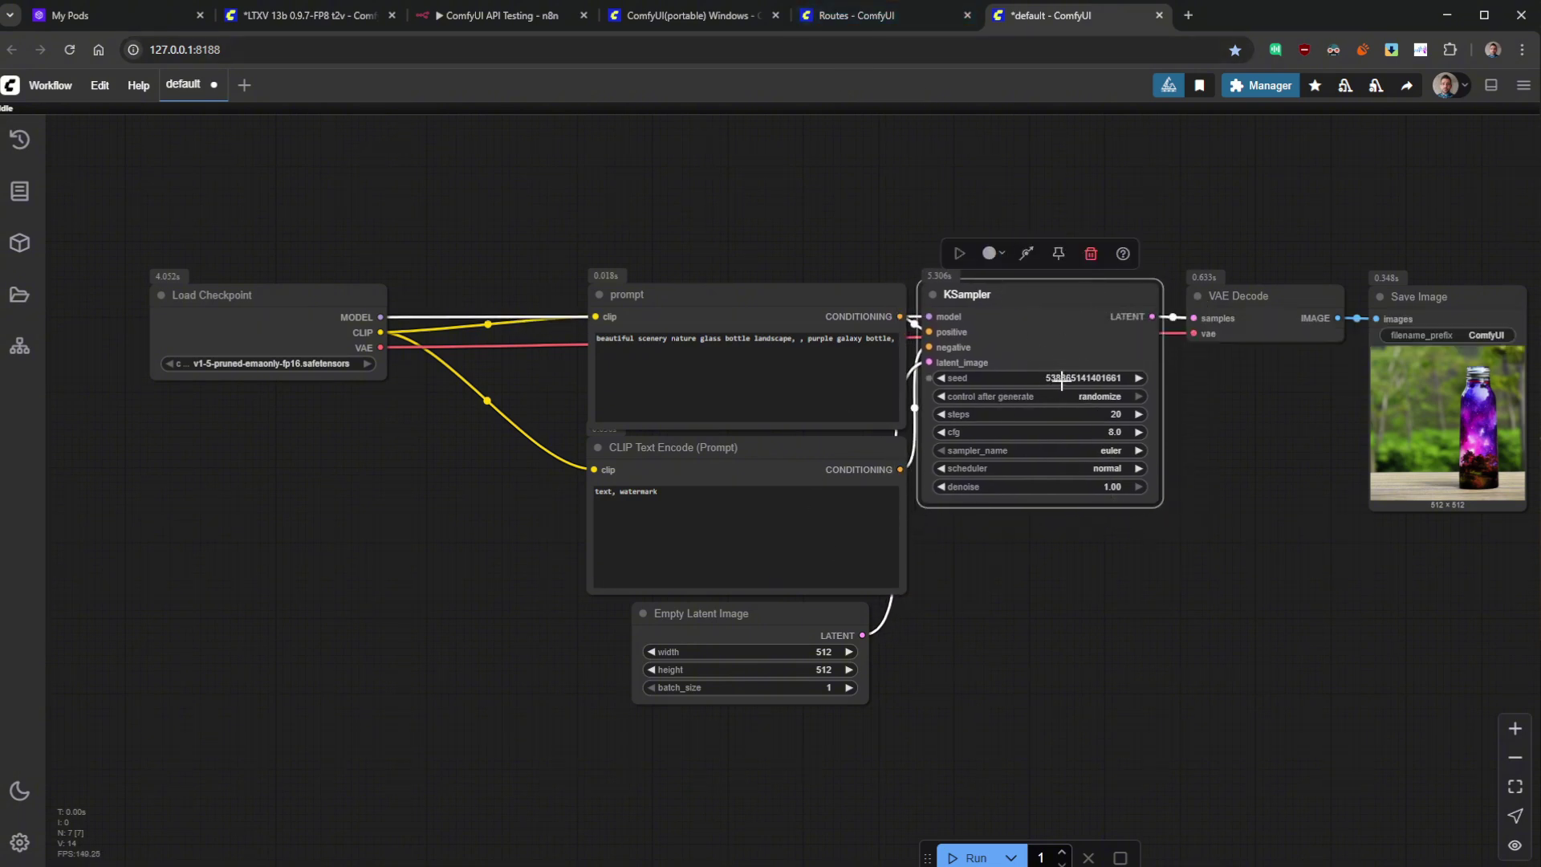
click(1119, 415)
key(Escape)
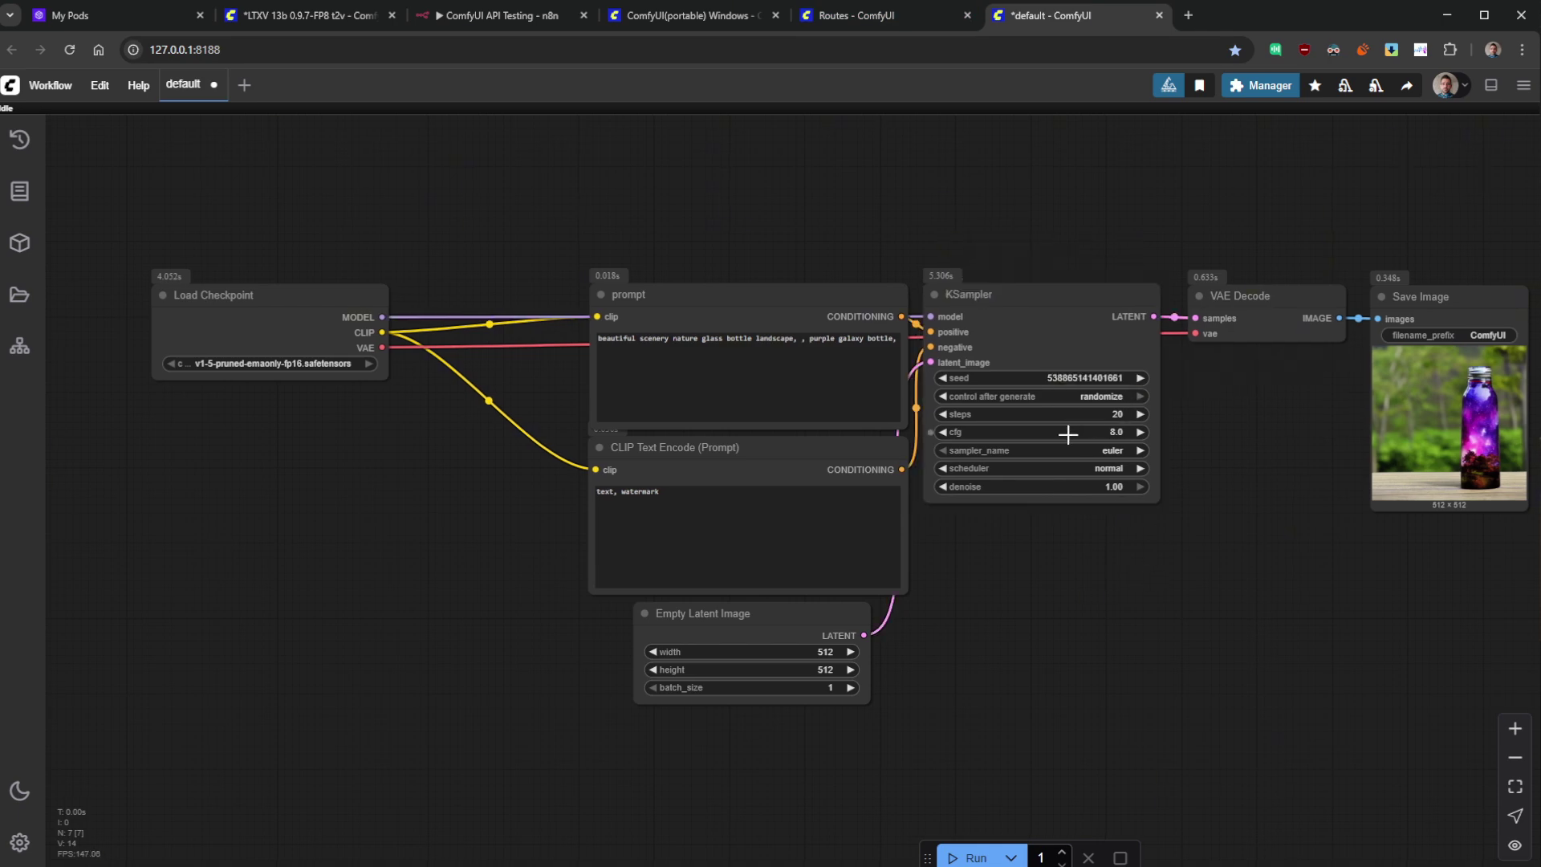
click(799, 654)
drag(887, 706, 883, 704)
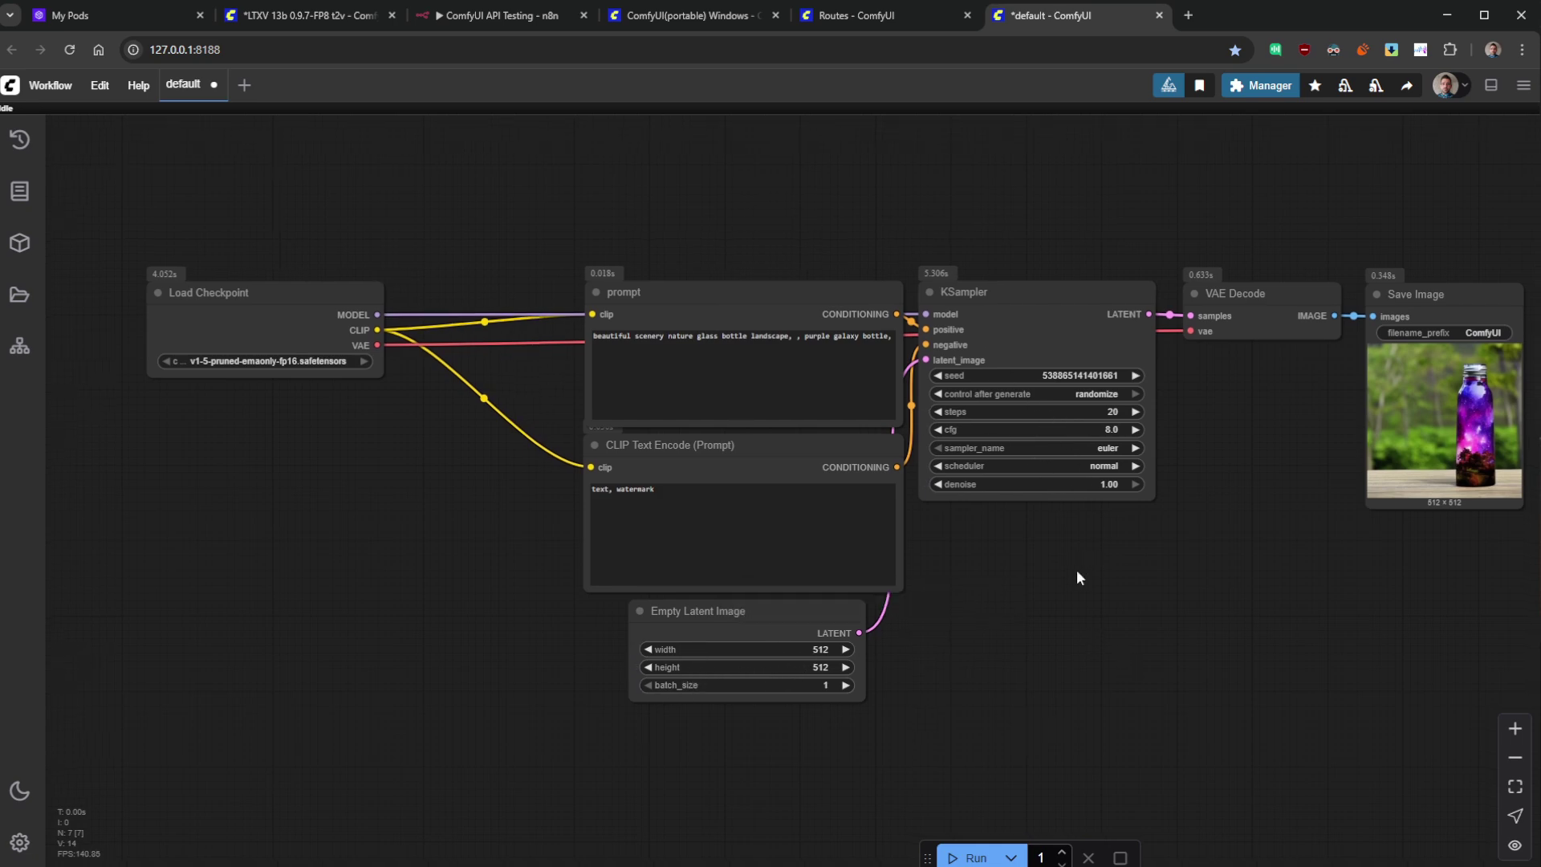
- Shift the VAE Decode node slightly away from KSampler and place the Save Image node directly beside it
drag(1076, 576, 898, 579)
click(1020, 277)
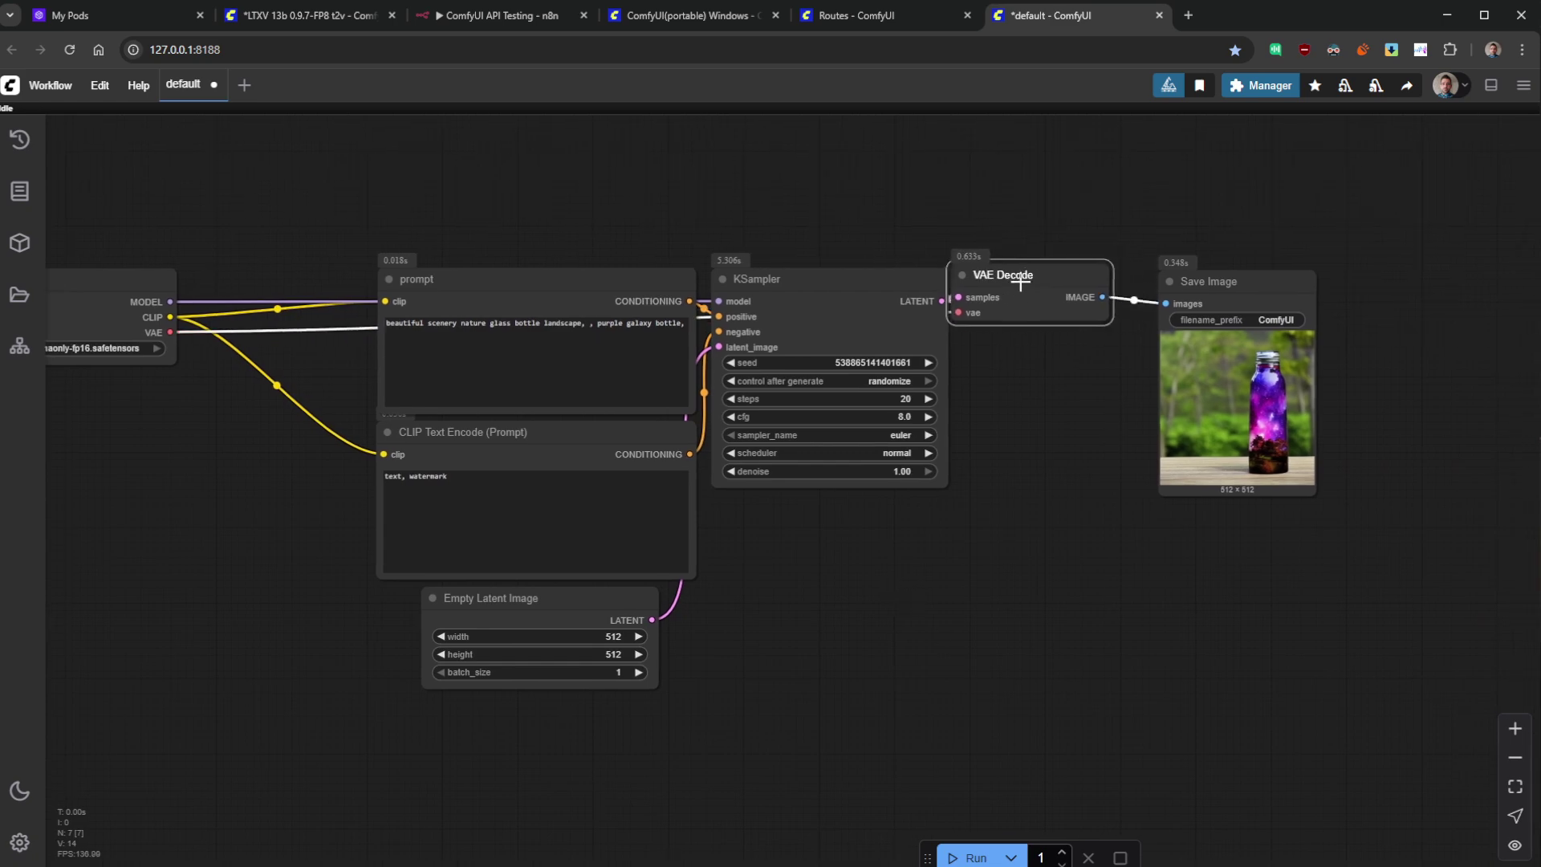
drag(1020, 281, 1025, 284)
drag(1210, 281, 1276, 280)
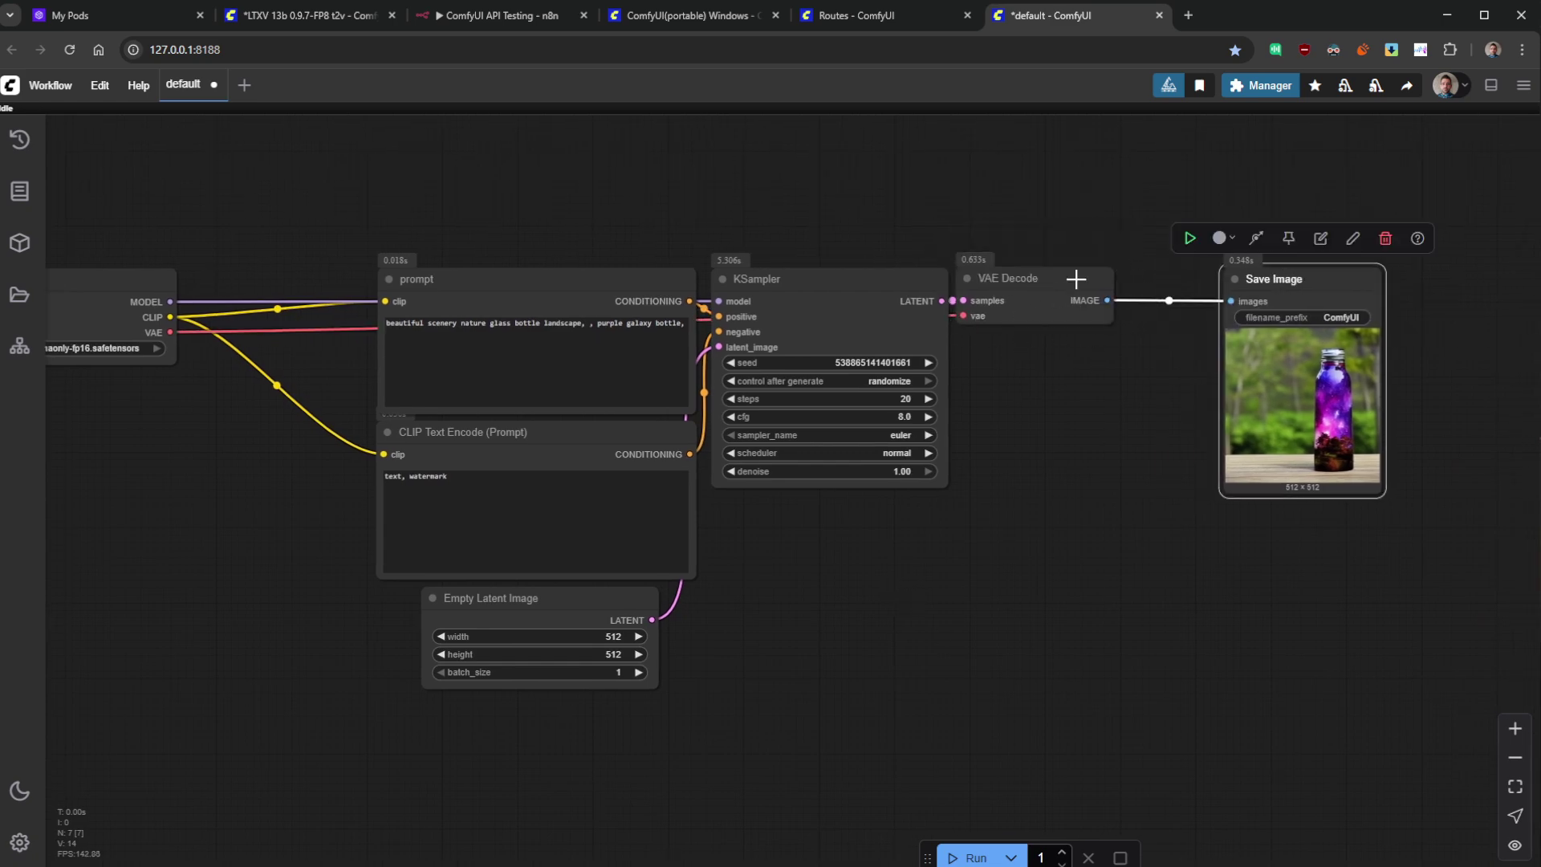
drag(1027, 277, 1064, 286)
drag(1255, 286, 1179, 286)
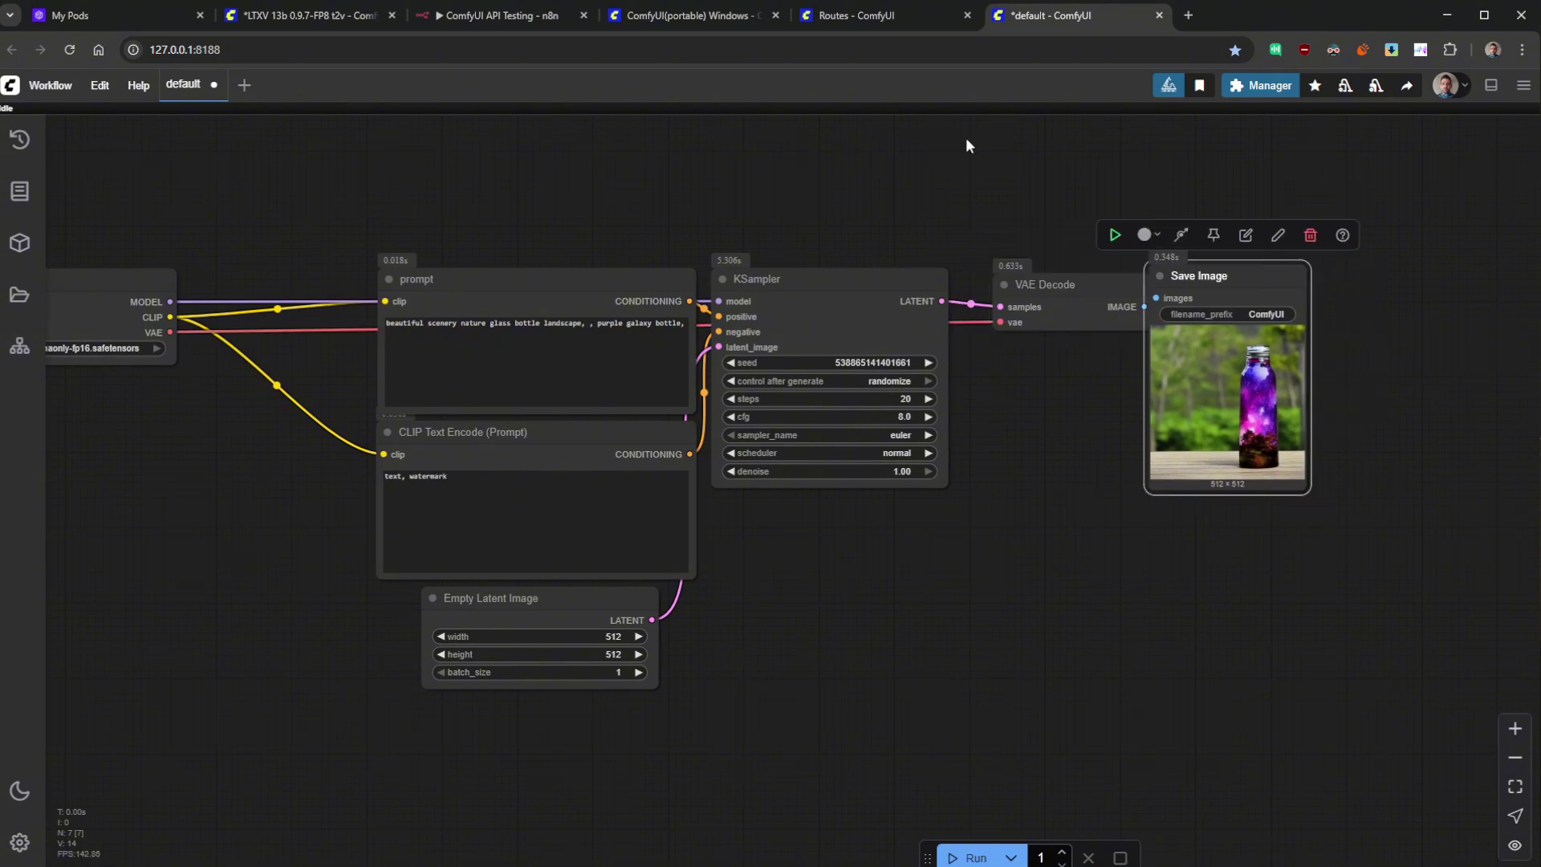
- Return to the ComfyUI1 node in n8n and examine the Workflow JSON, especially the prompt text in node 6
click(462, 18)
scroll(818, 497, down, 6)
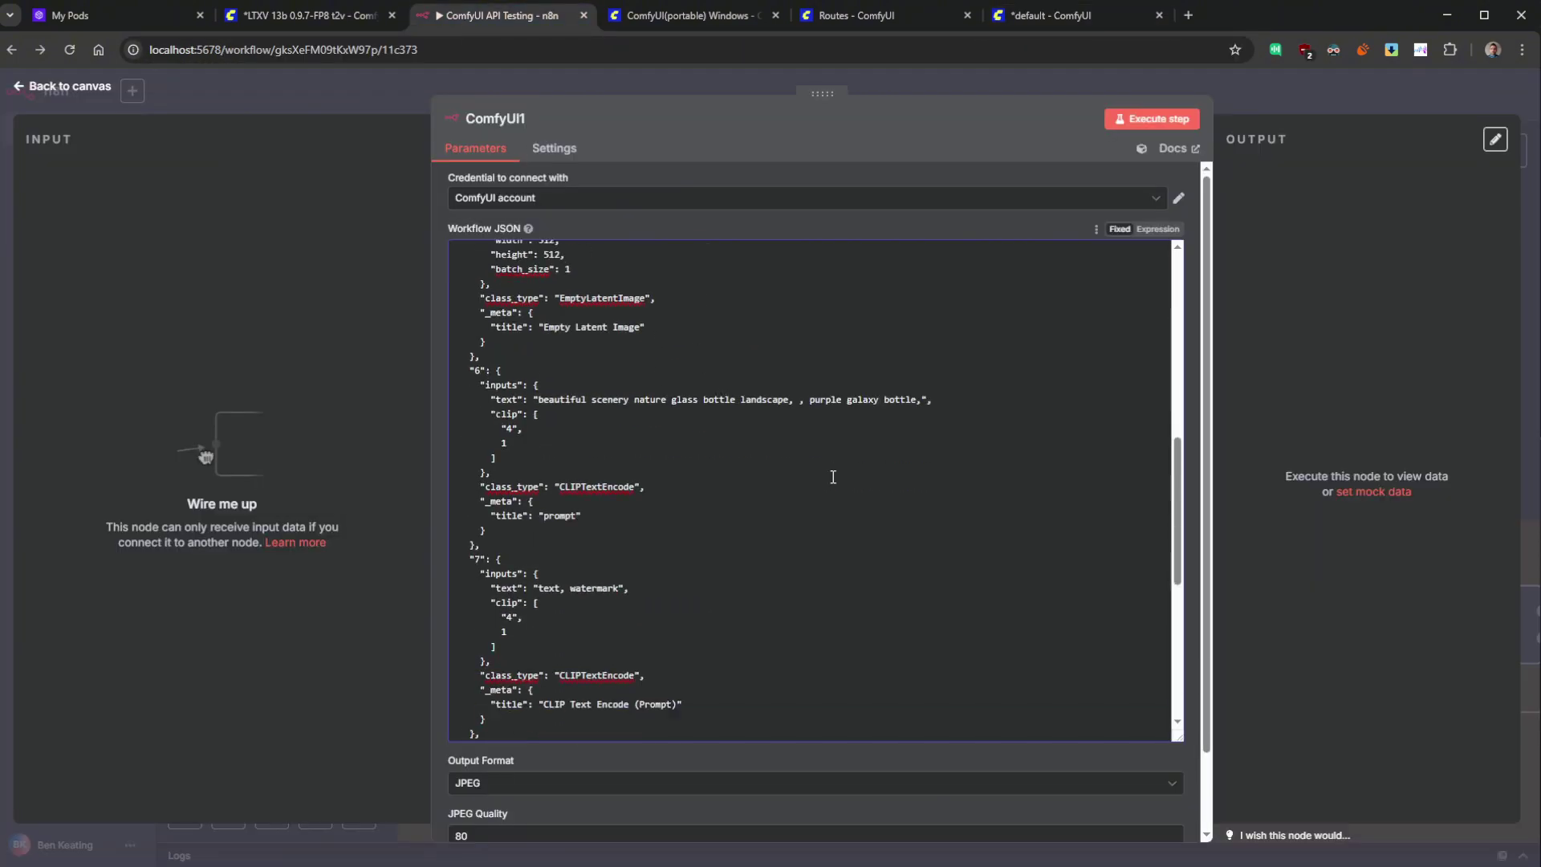
scroll(818, 496, up, 4)
scroll(817, 496, up, 5)
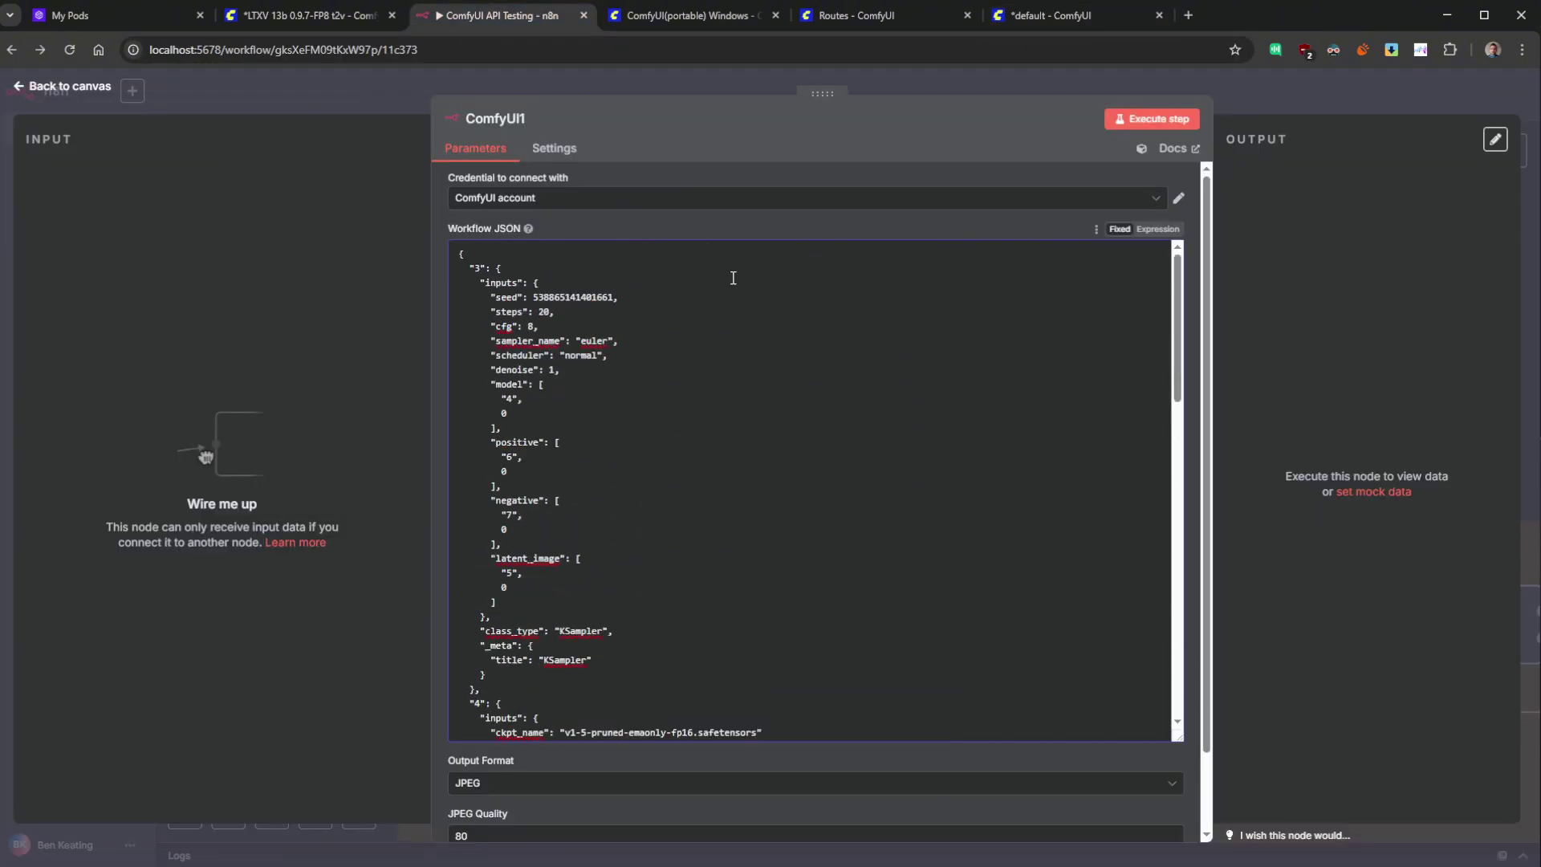
scroll(733, 277, down, 5)
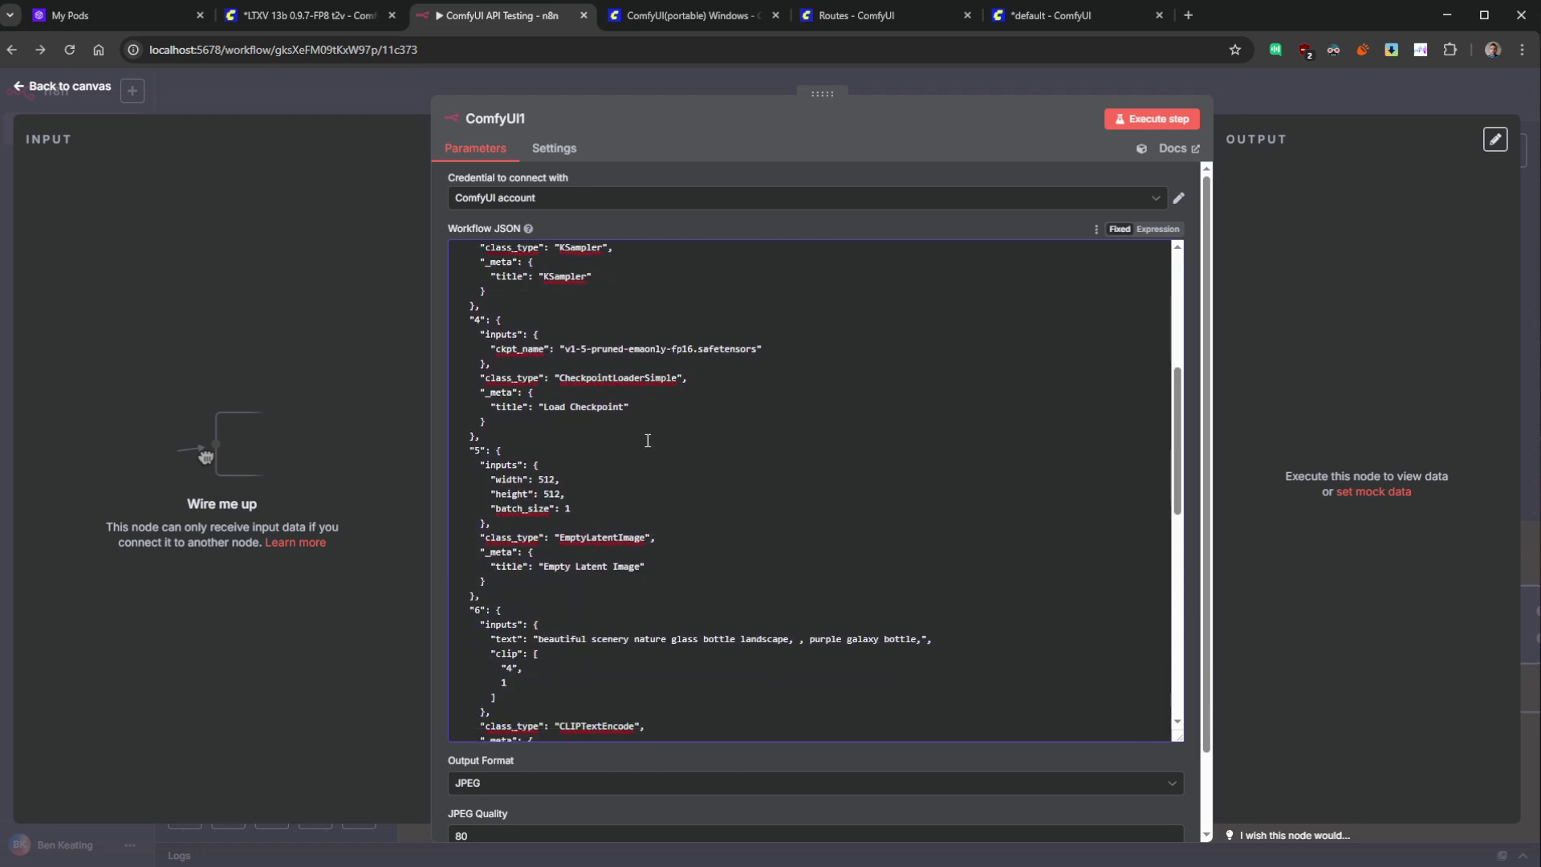
scroll(647, 440, down, 5)
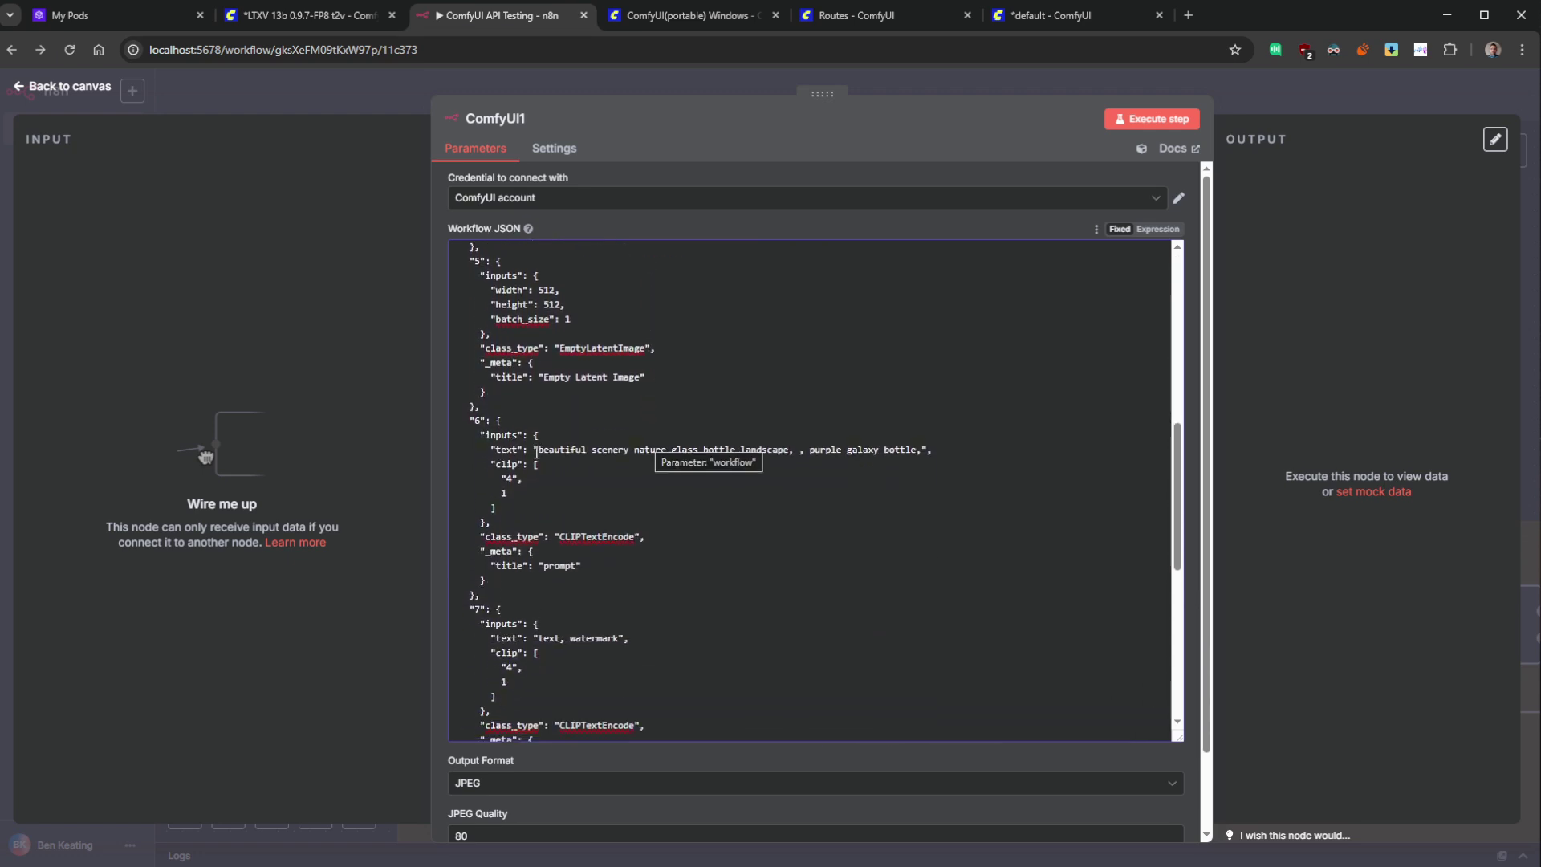
drag(538, 451, 915, 454)
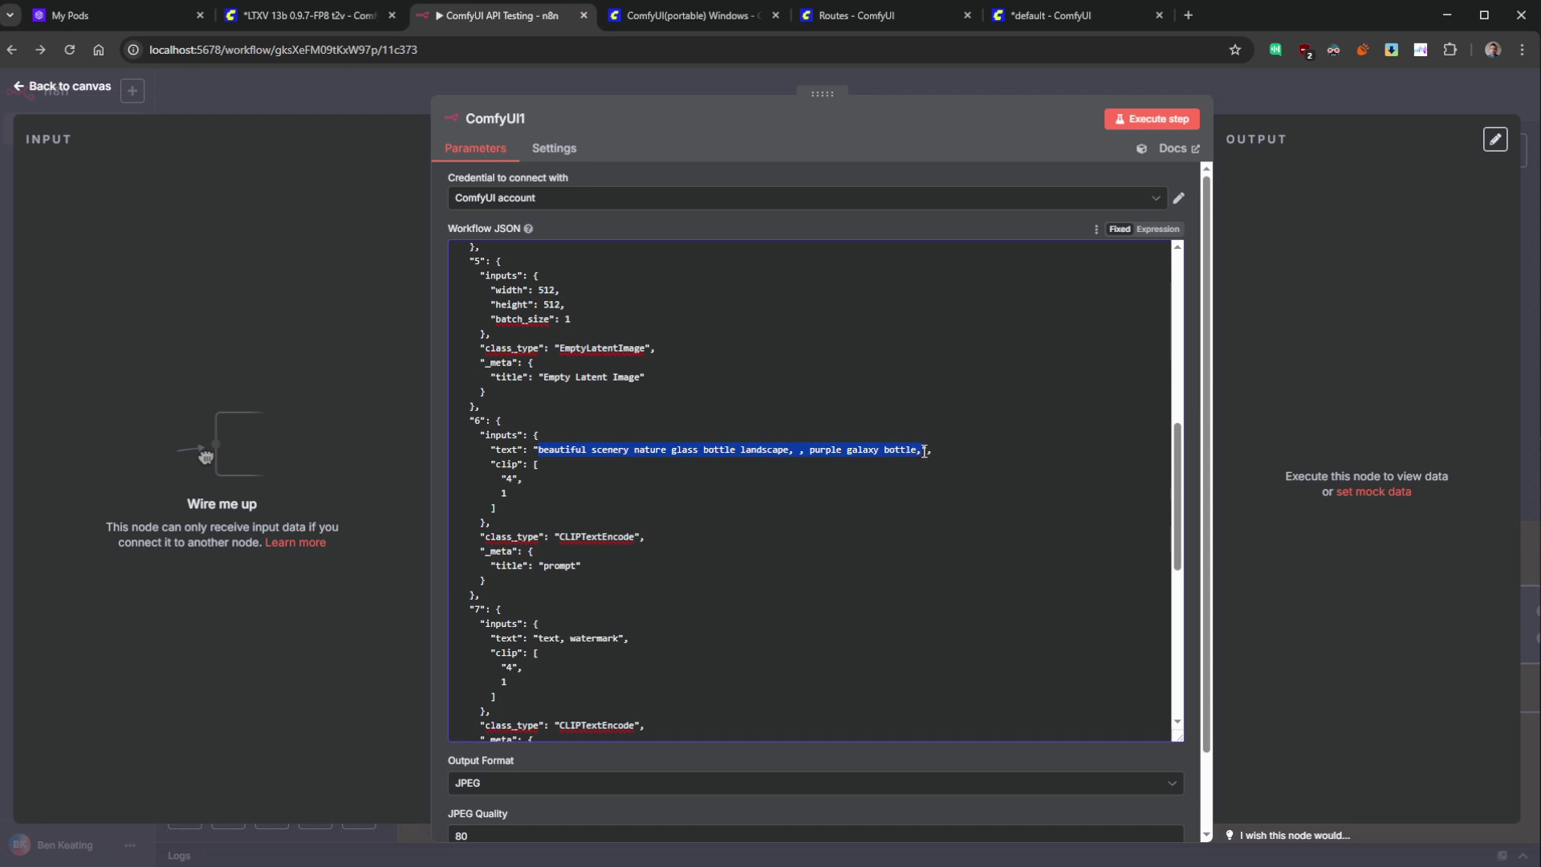
click(583, 454)
scroll(590, 453, down, 2)
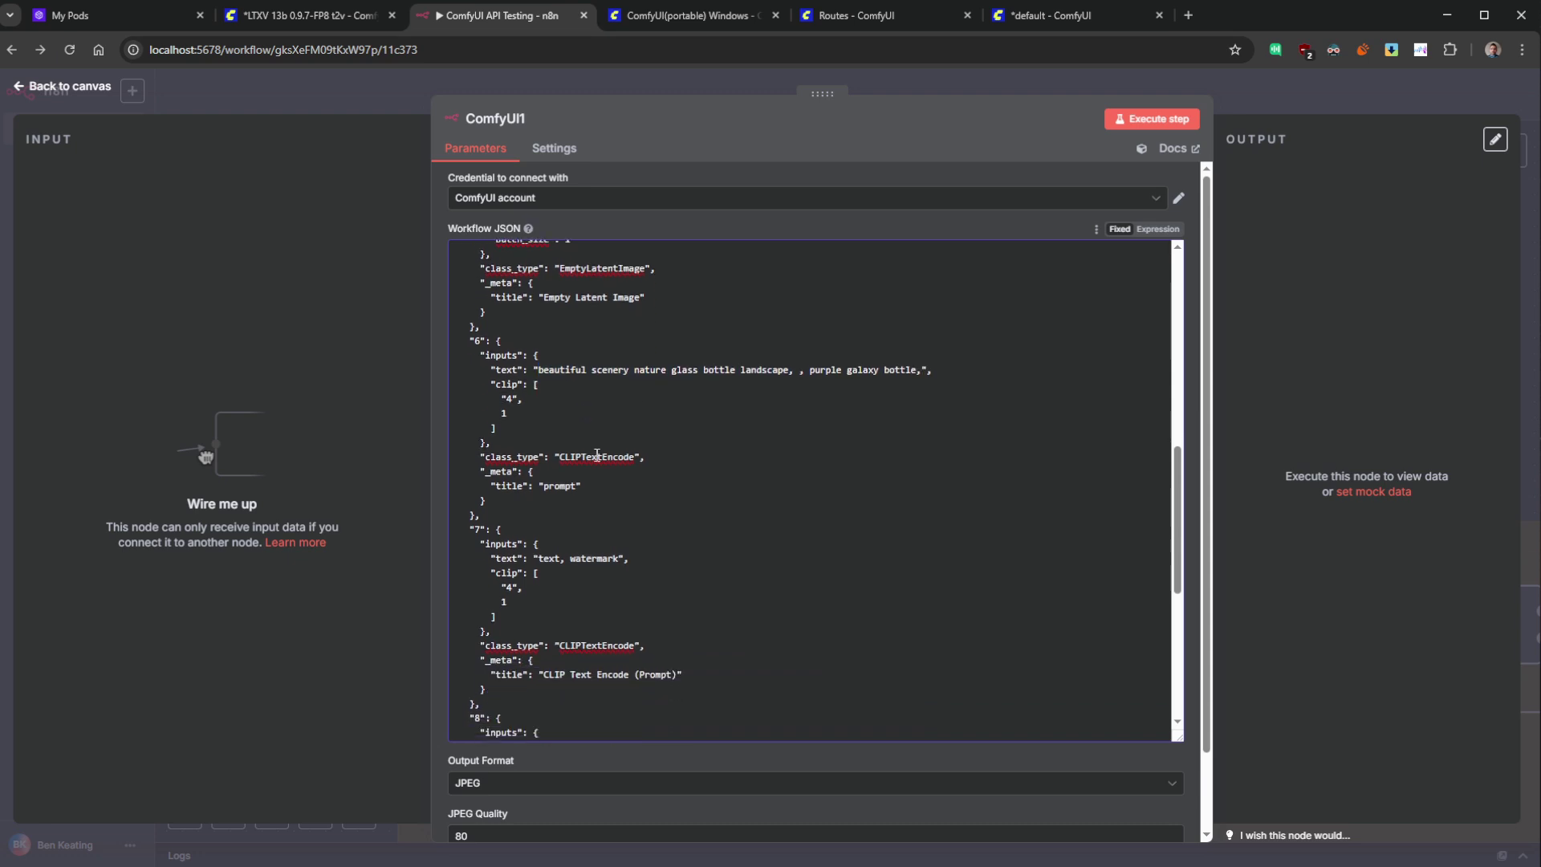
scroll(521, 349, up, 1)
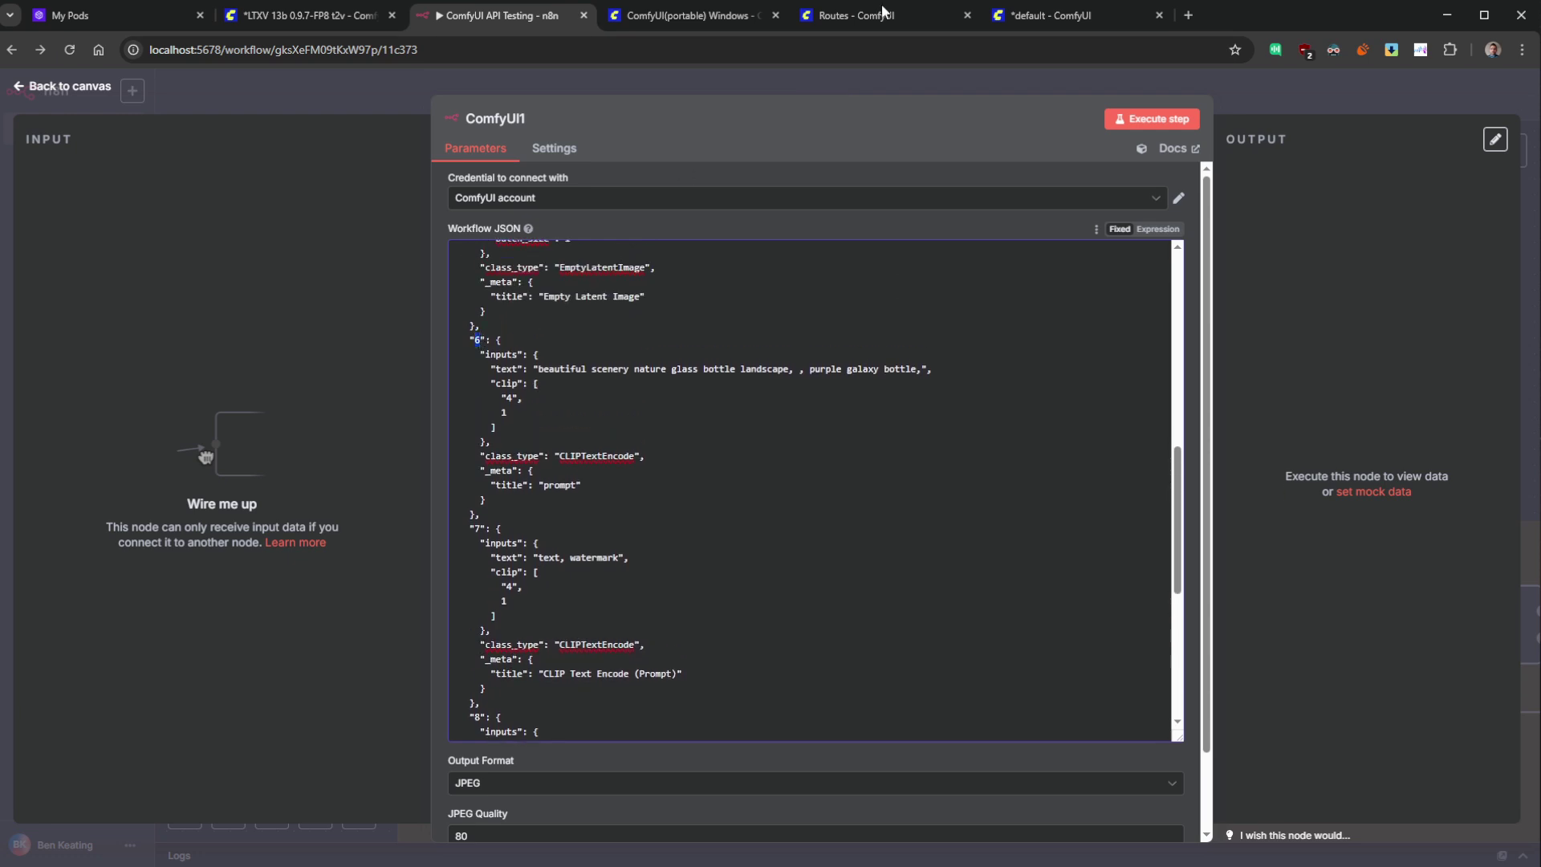
- Move the prompt node slightly higher in ComfyUI's default workflow and return to the ComfyUI1 node in n8n
click(1043, 16)
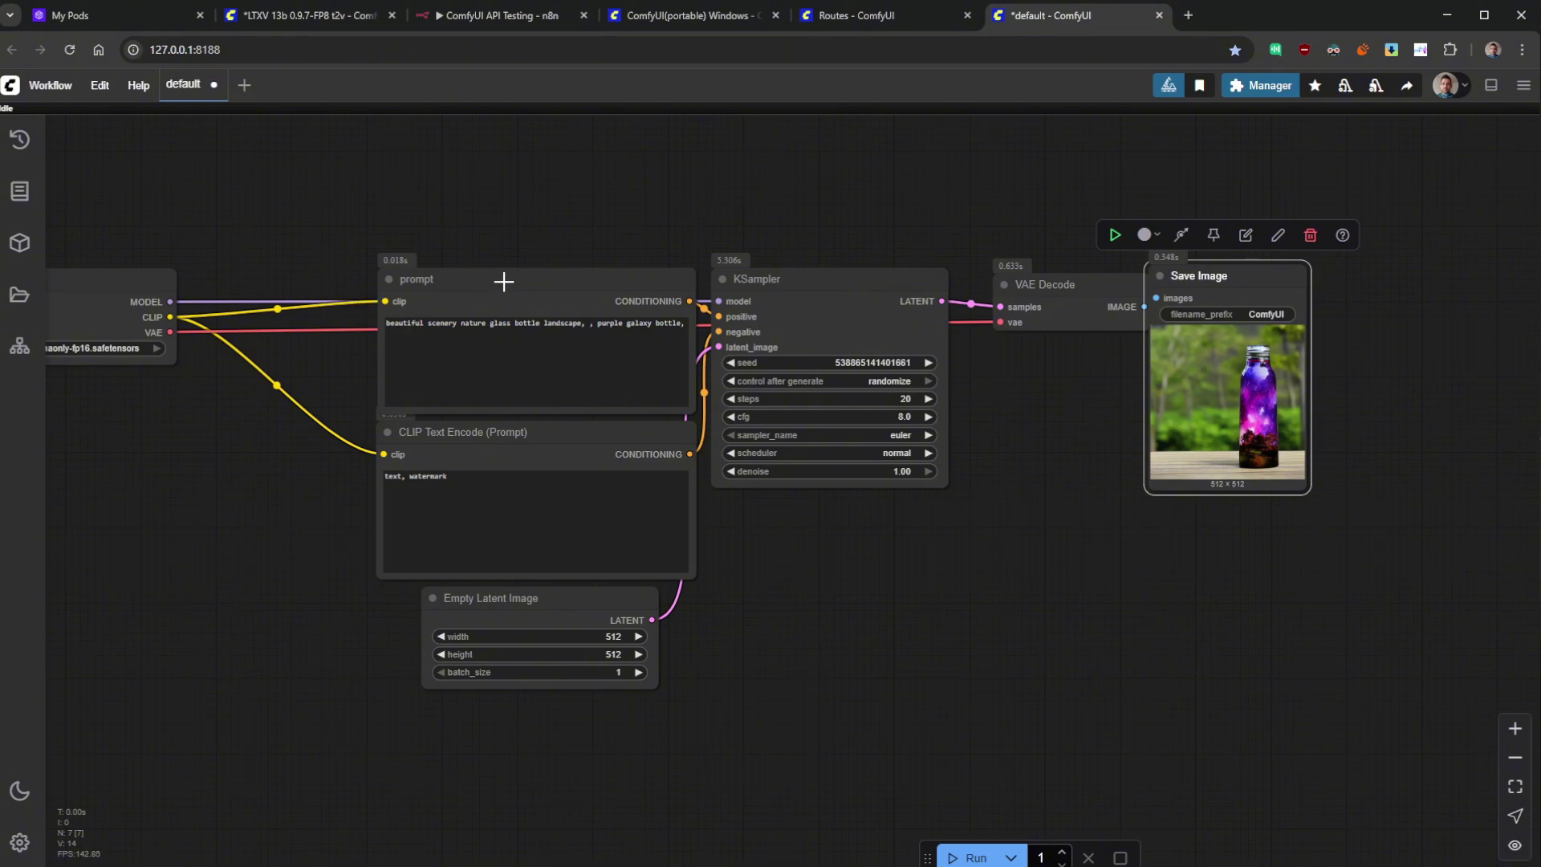
drag(497, 281, 490, 256)
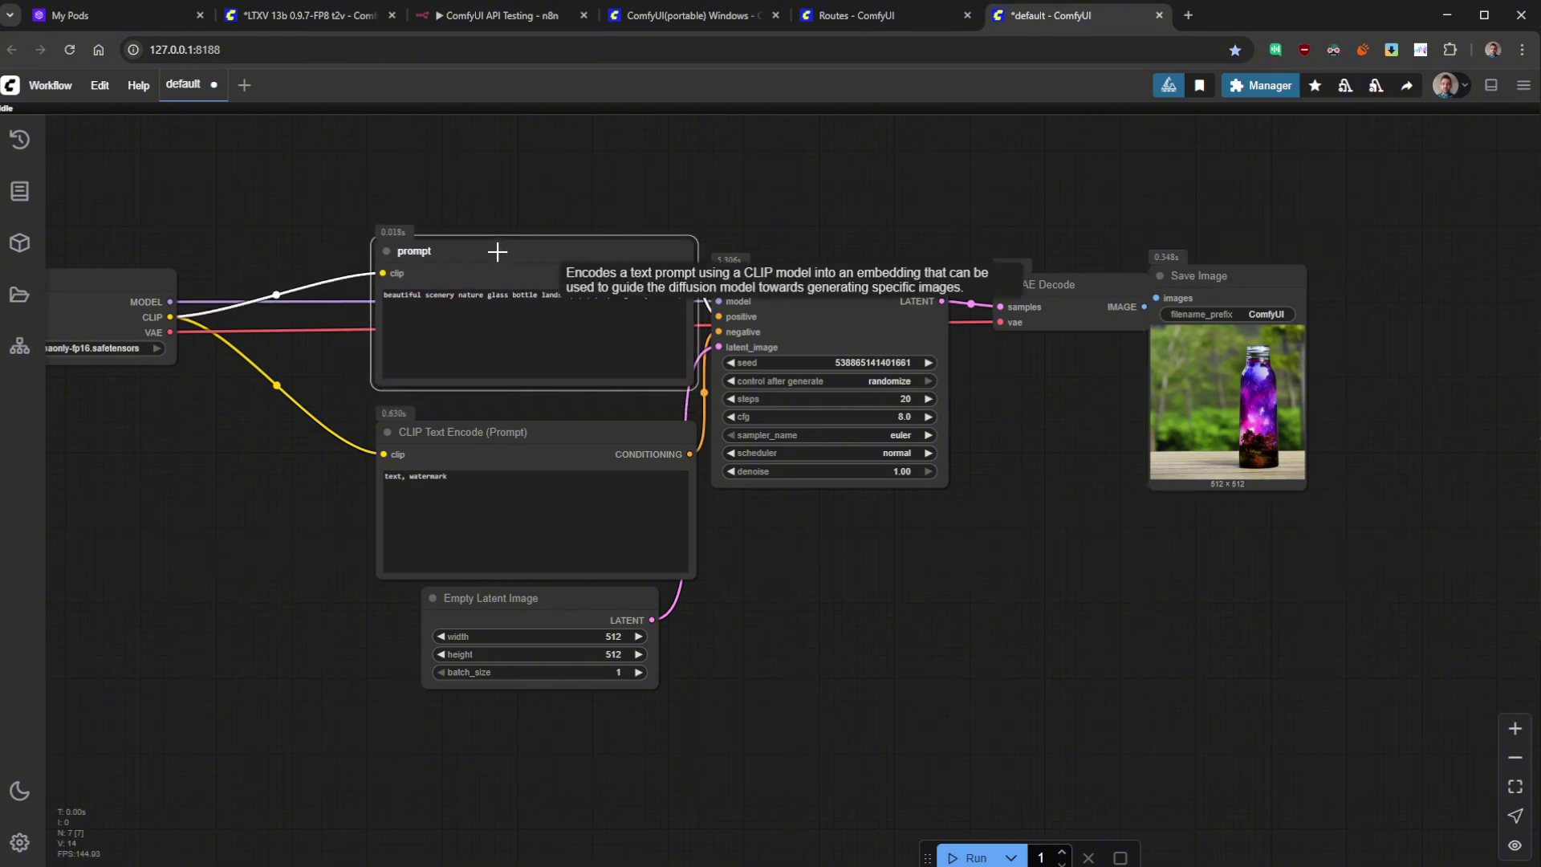
click(502, 17)
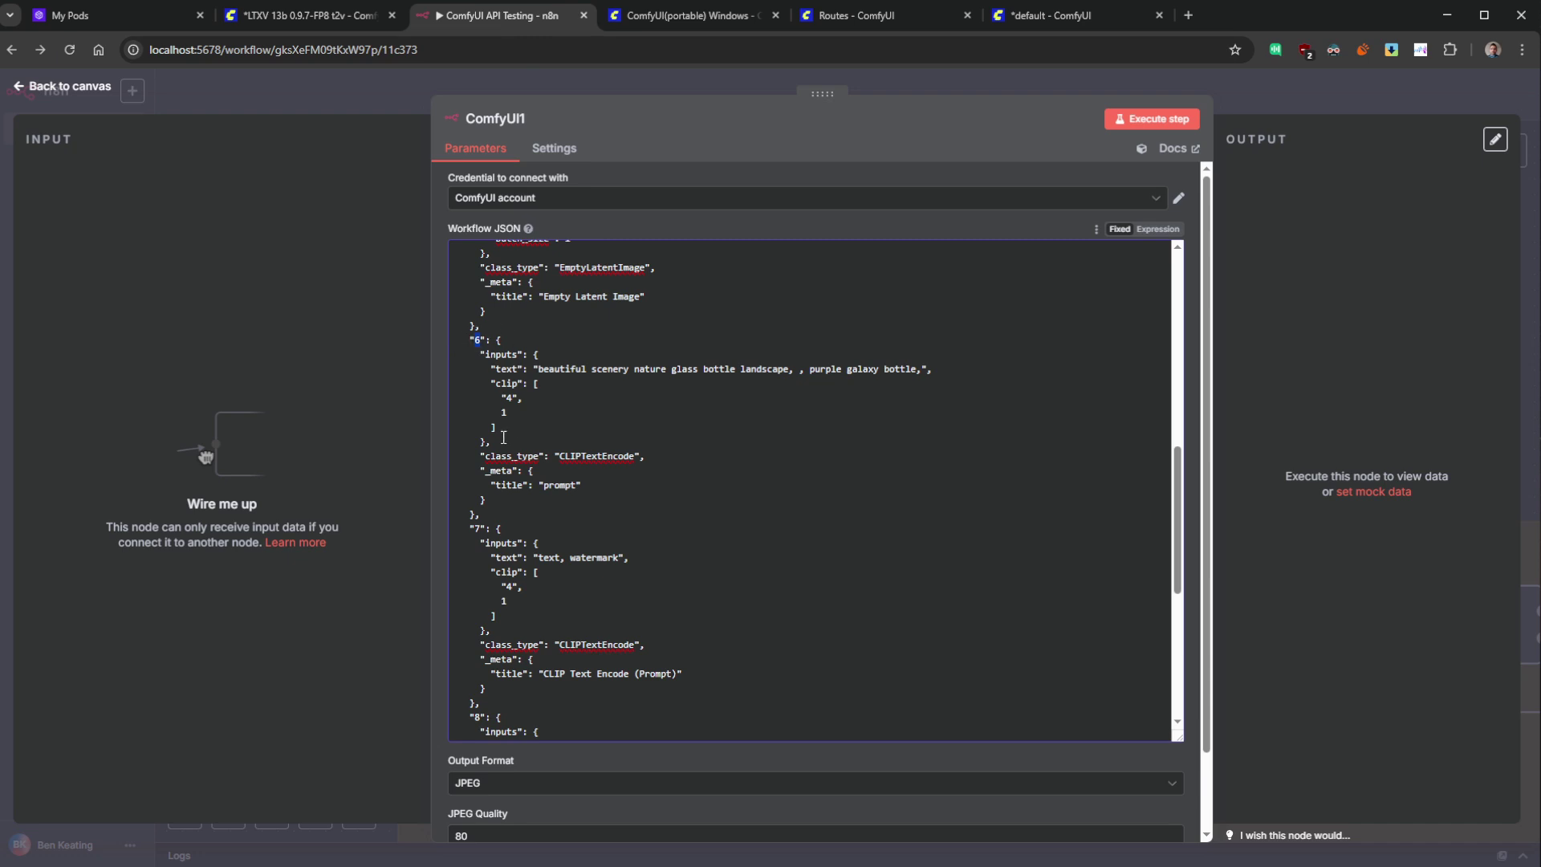
- Examine the node 6 block of the Workflow JSON, highlighting its inputs and the prompt text value
drag(503, 436, 450, 339)
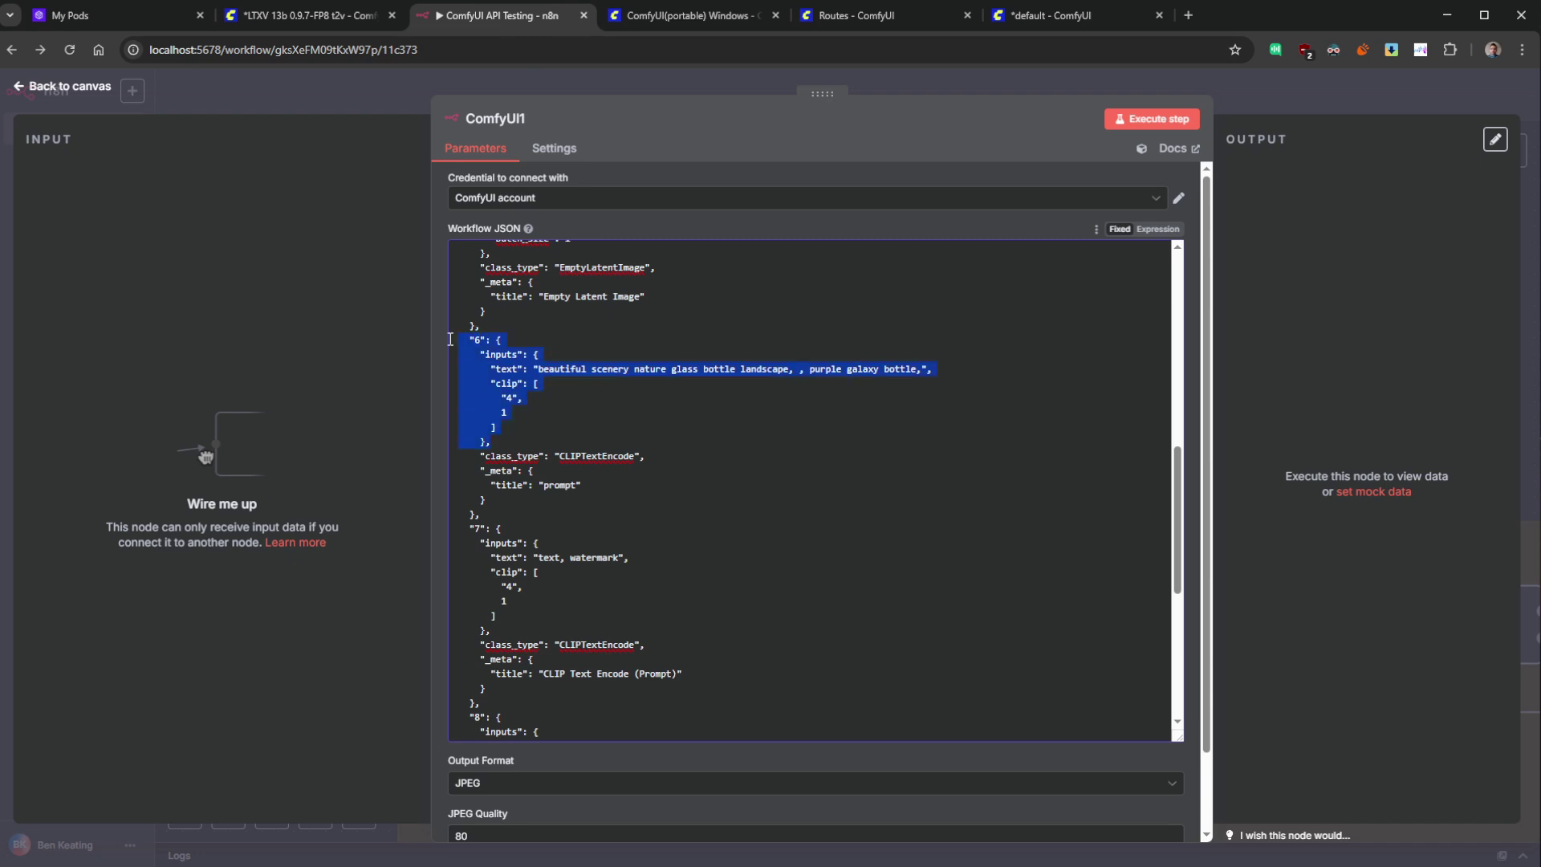
click(574, 391)
drag(539, 369, 924, 375)
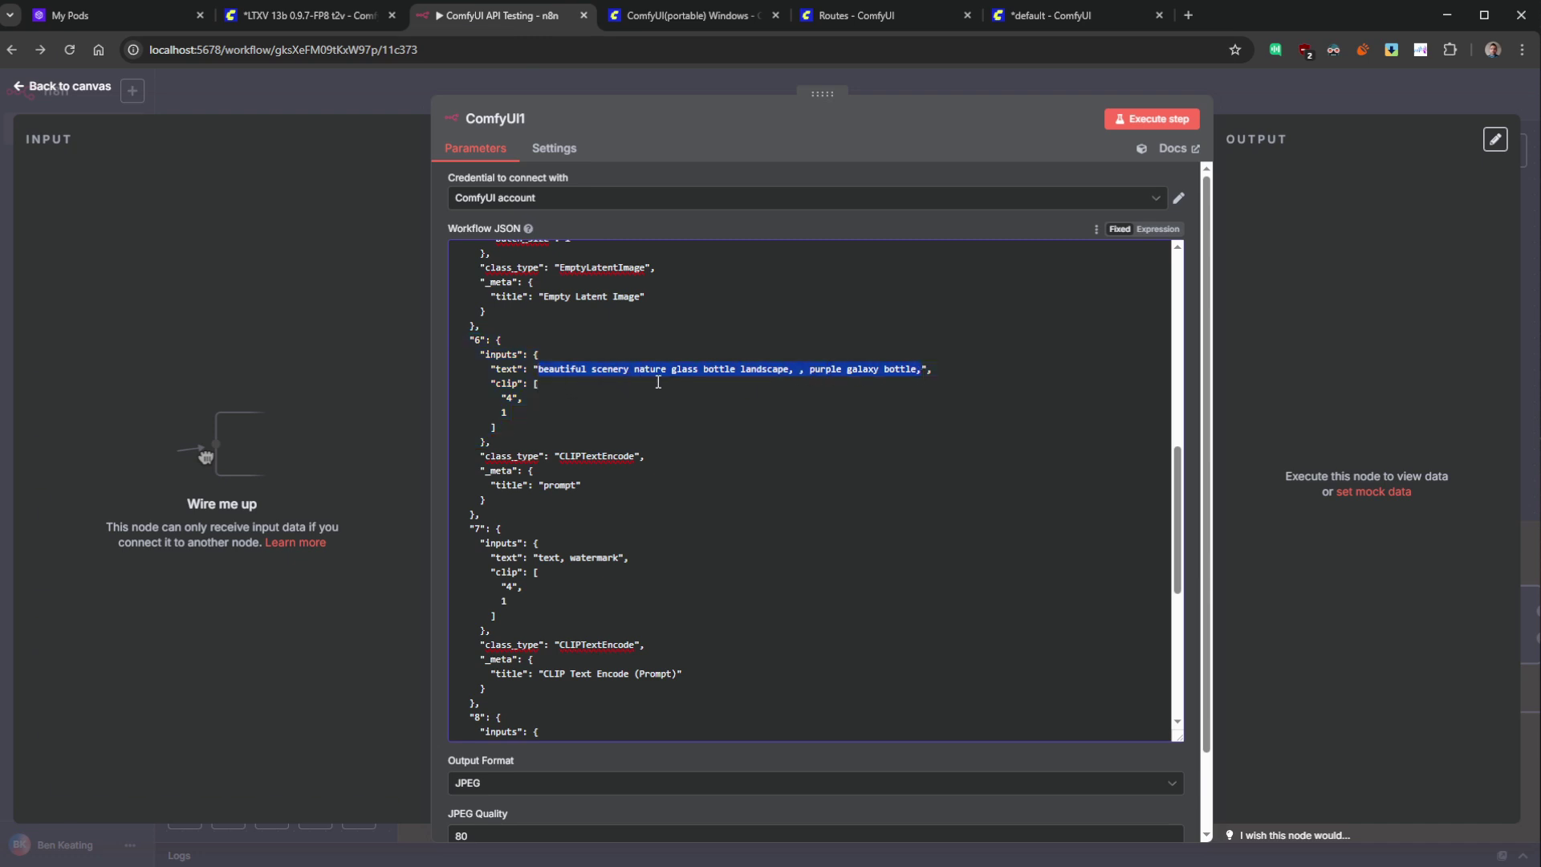
click(792, 370)
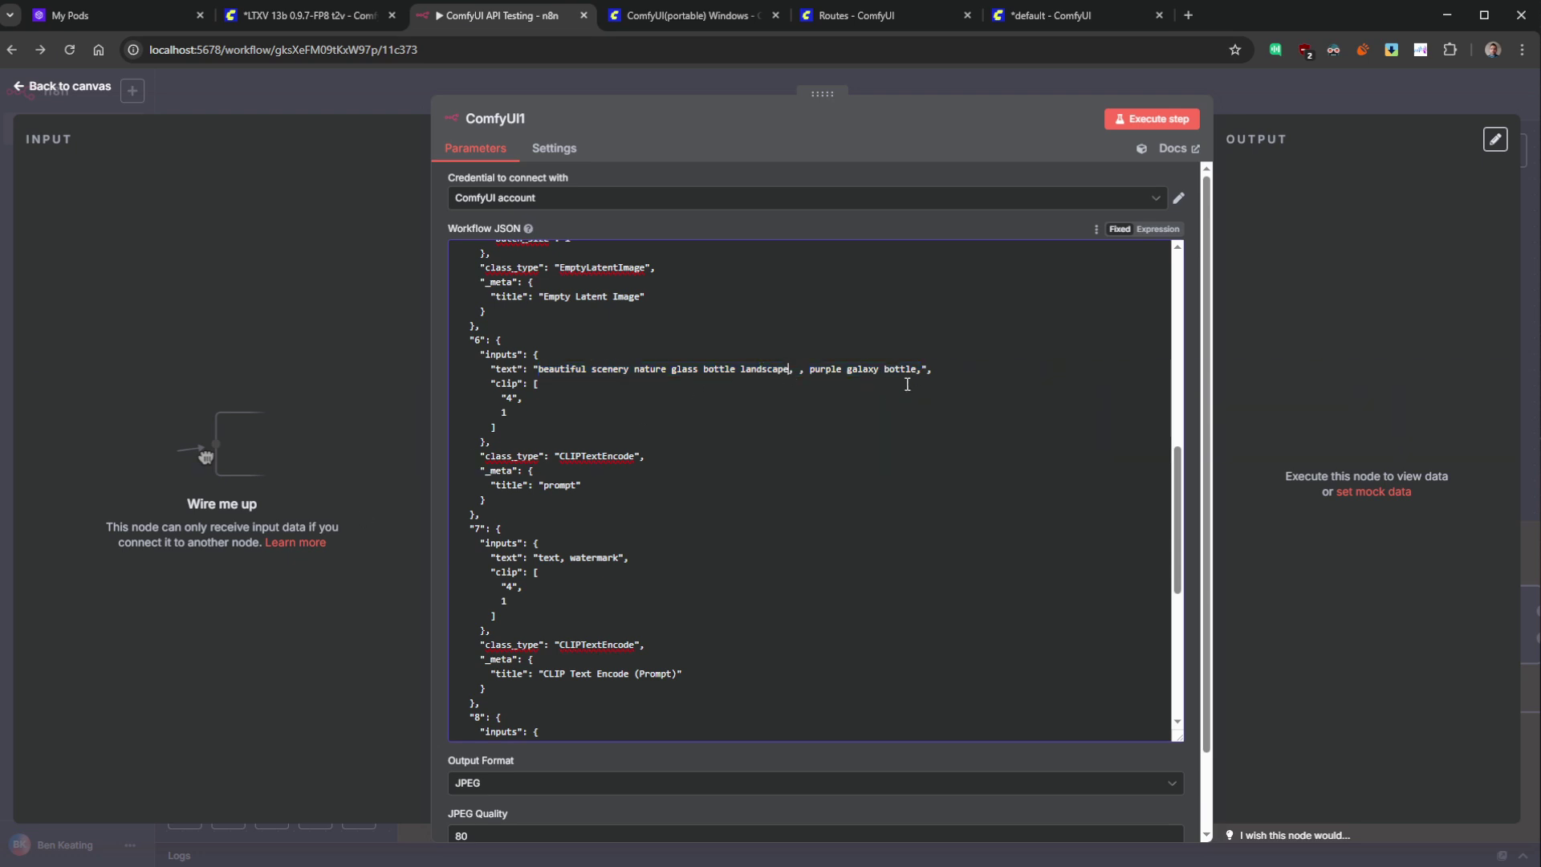
mouse_move(924, 370)
mouse_down()
mouse_move(541, 373)
mouse_move(918, 368)
mouse_up()
click(543, 381)
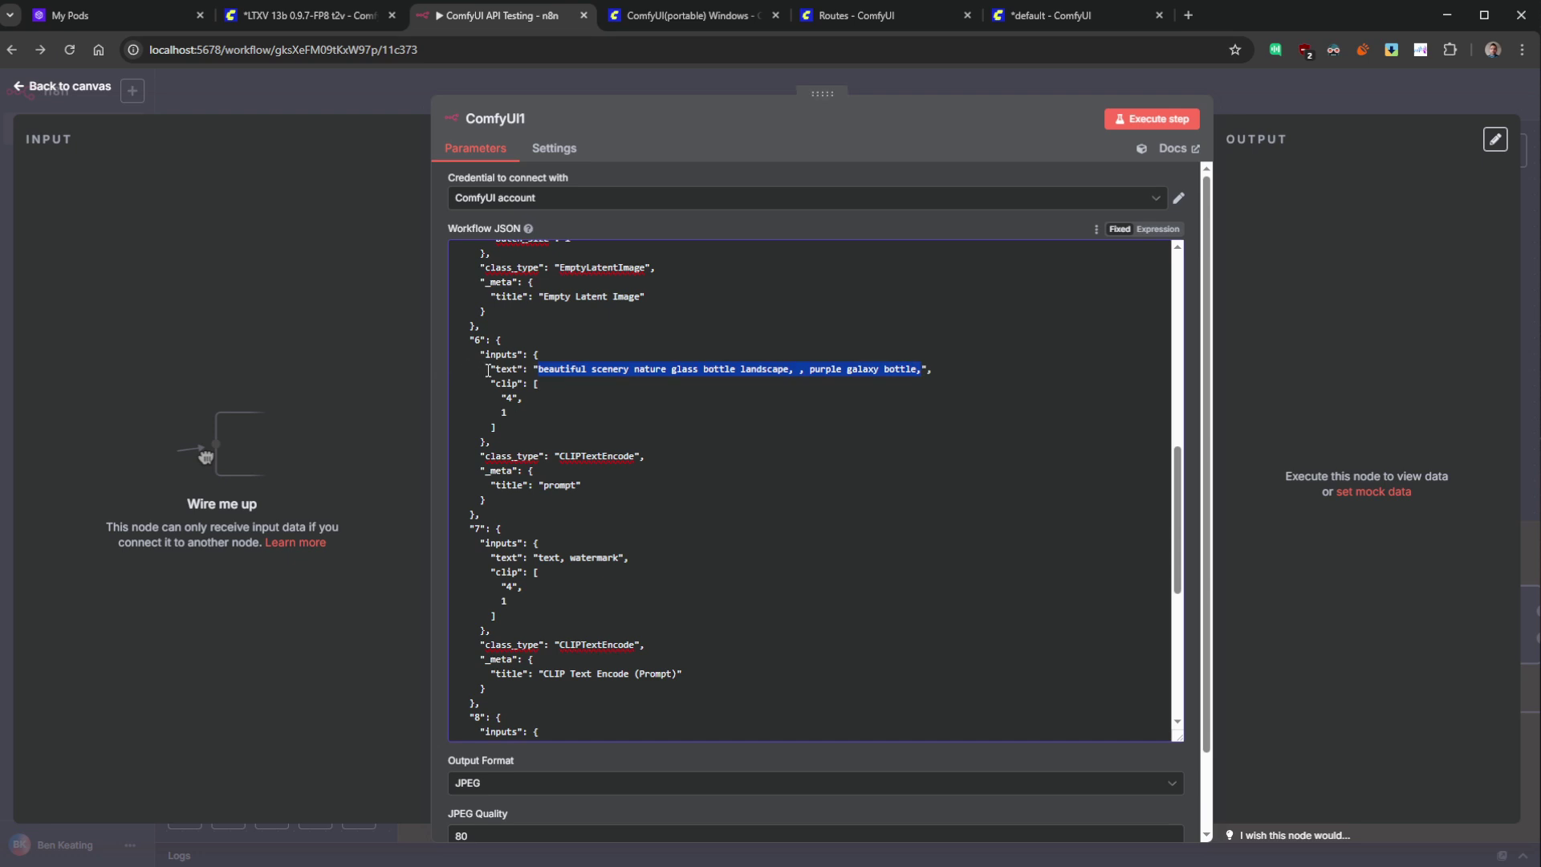
scroll(688, 413, down, 5)
click(688, 413)
scroll(688, 413, up, 6)
click(508, 202)
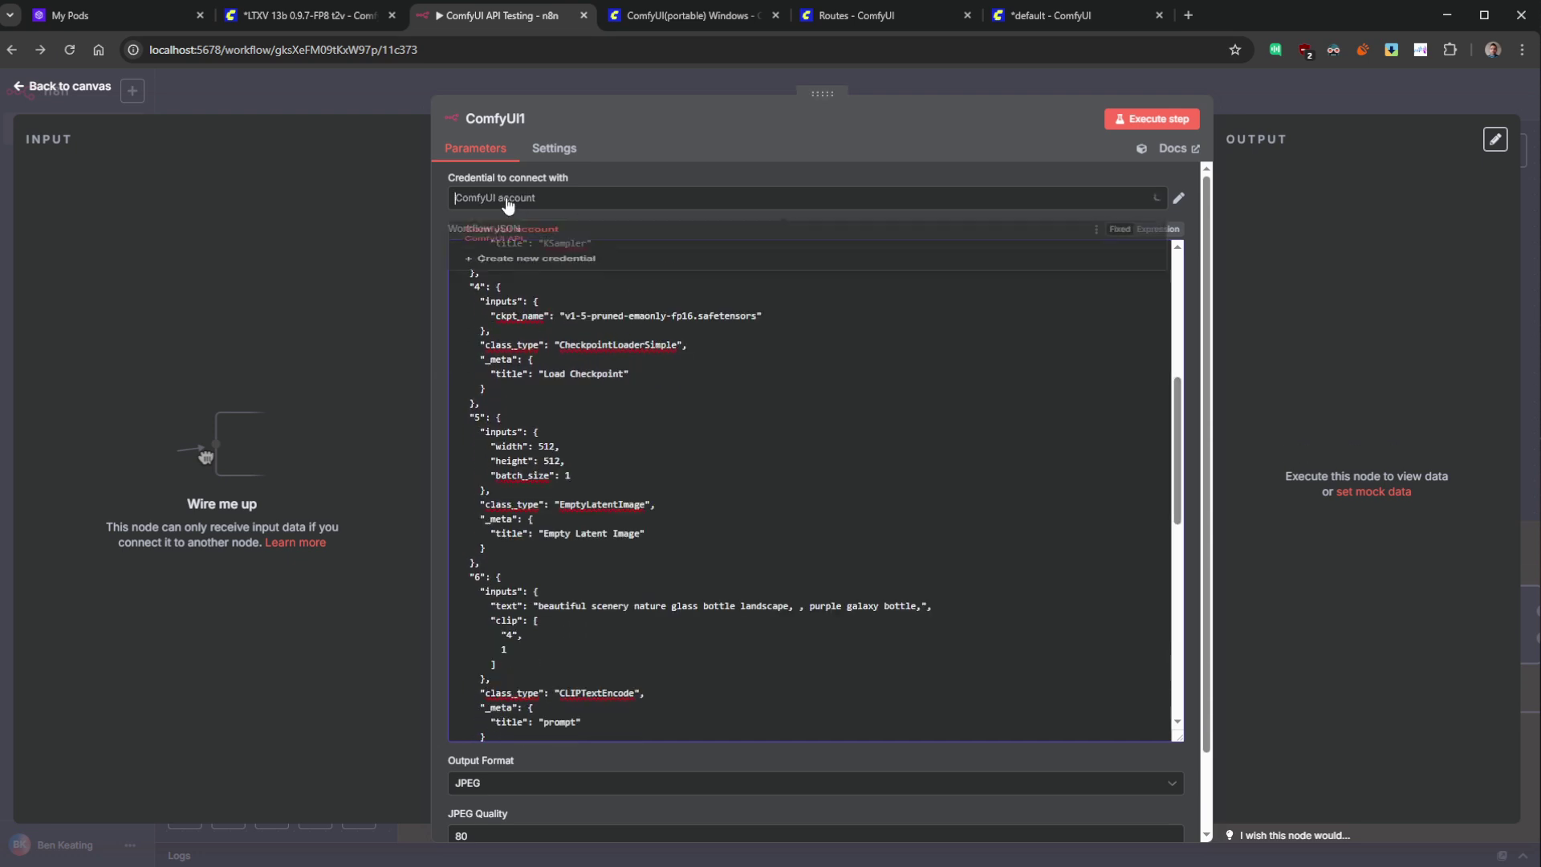
click(554, 282)
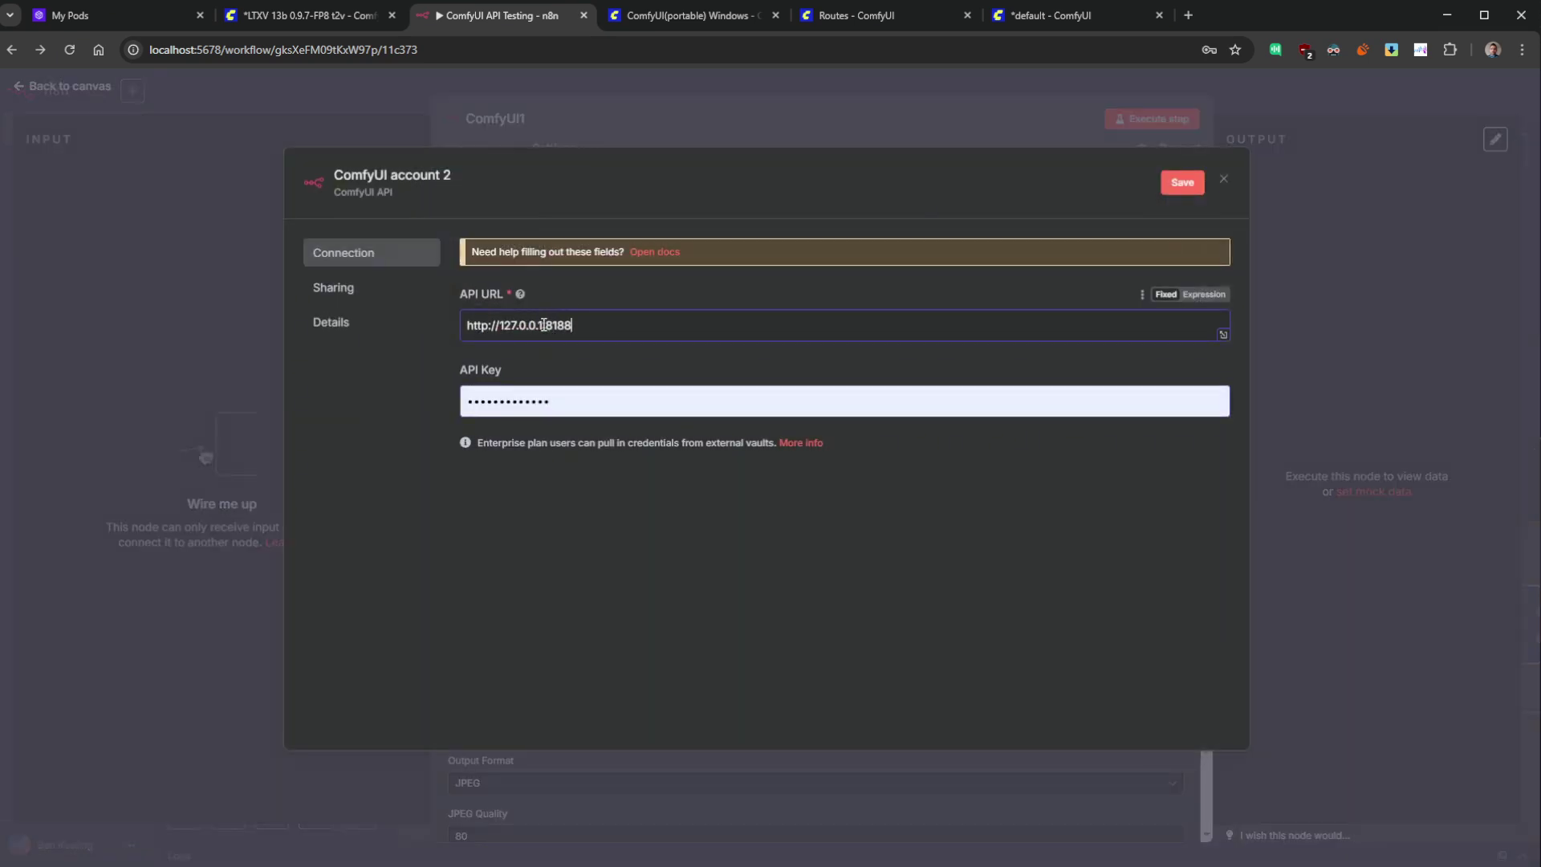
drag(533, 324, 498, 323)
click(536, 324)
drag(544, 325, 500, 324)
text(host.docker.int)
key(BackSpace)
key(BackSpace)
key(BackSpace)
text(internal)
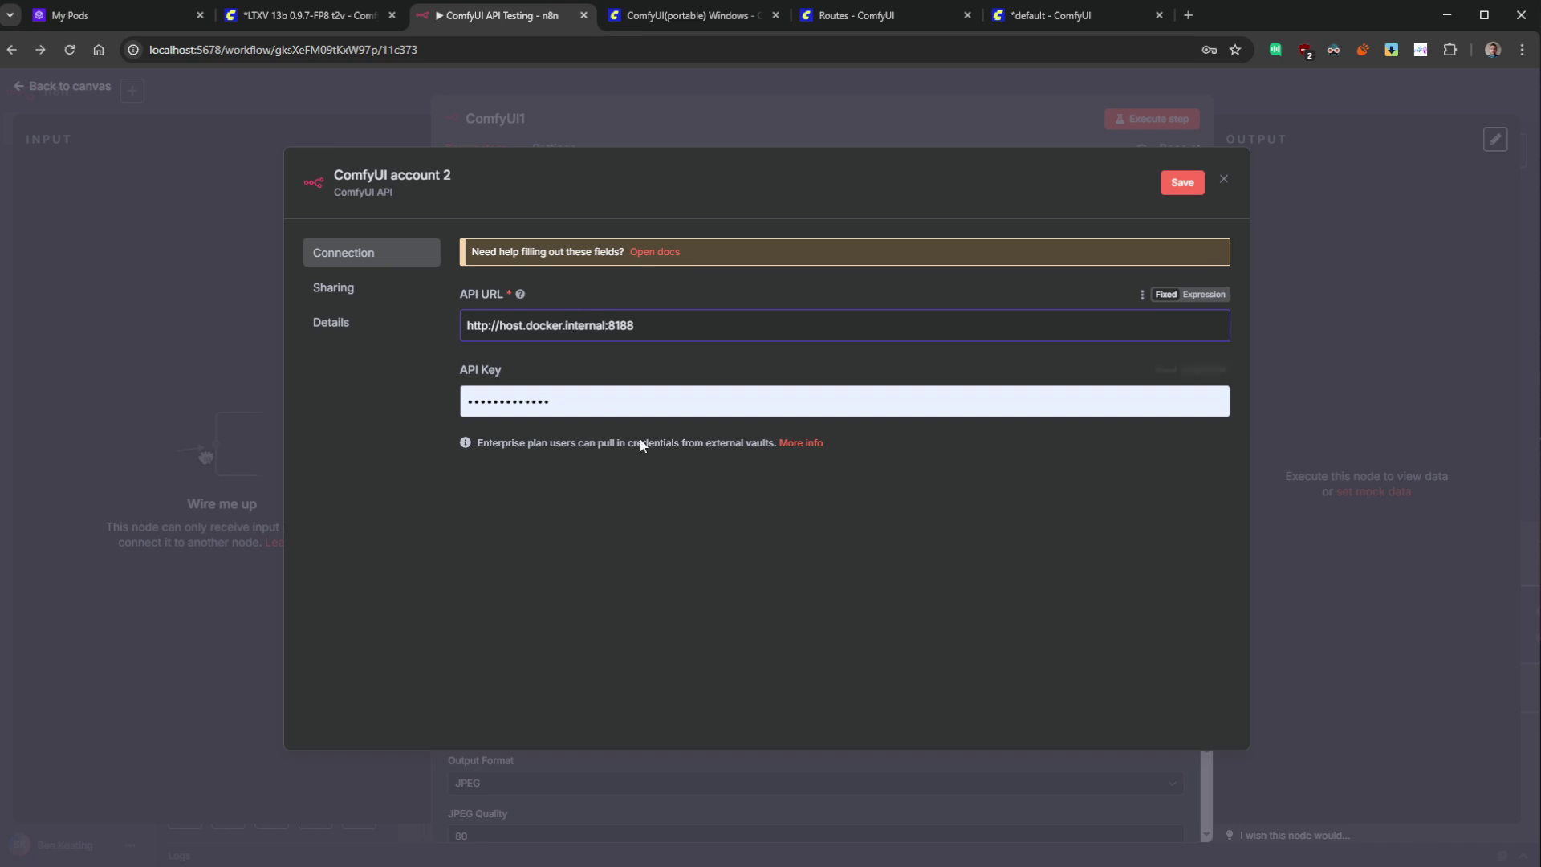
- Save the new ComfyUI credential with its prefilled API key and close the credential dialog
click(661, 399)
click(1055, 611)
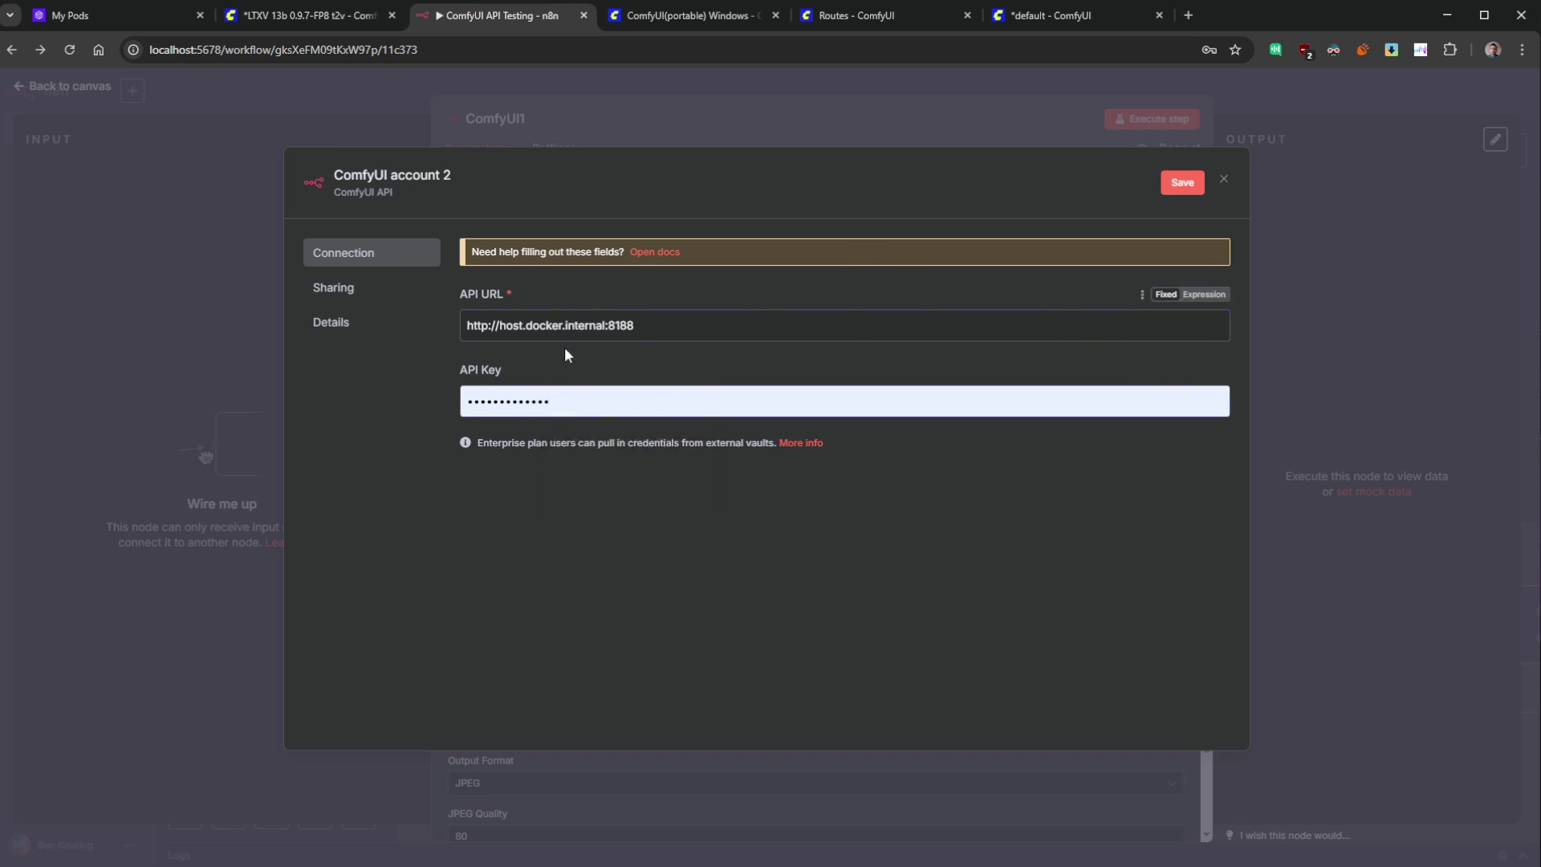
click(1181, 184)
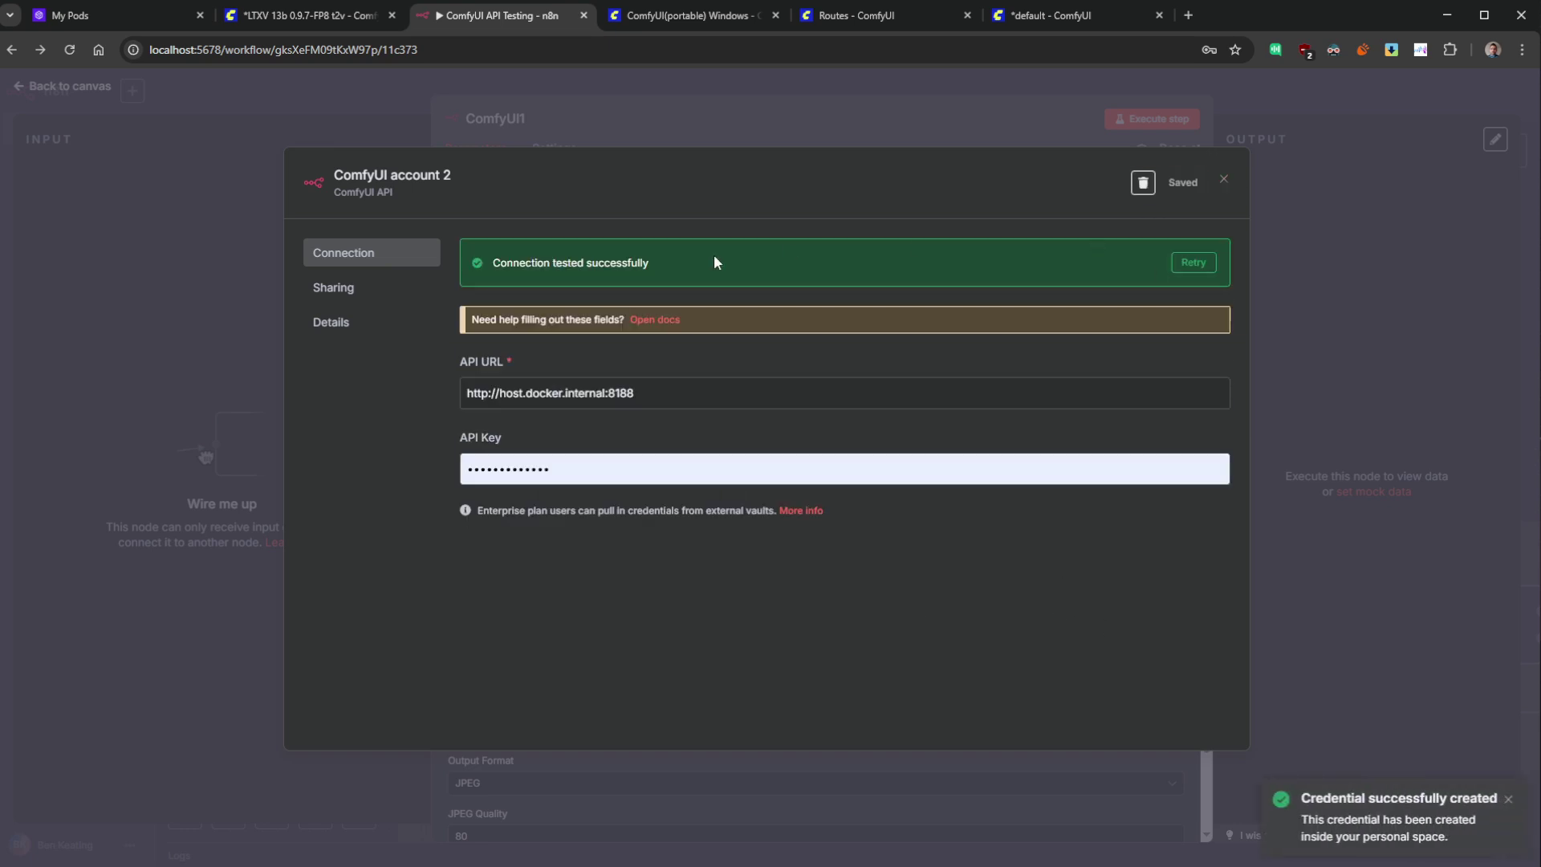
click(1223, 179)
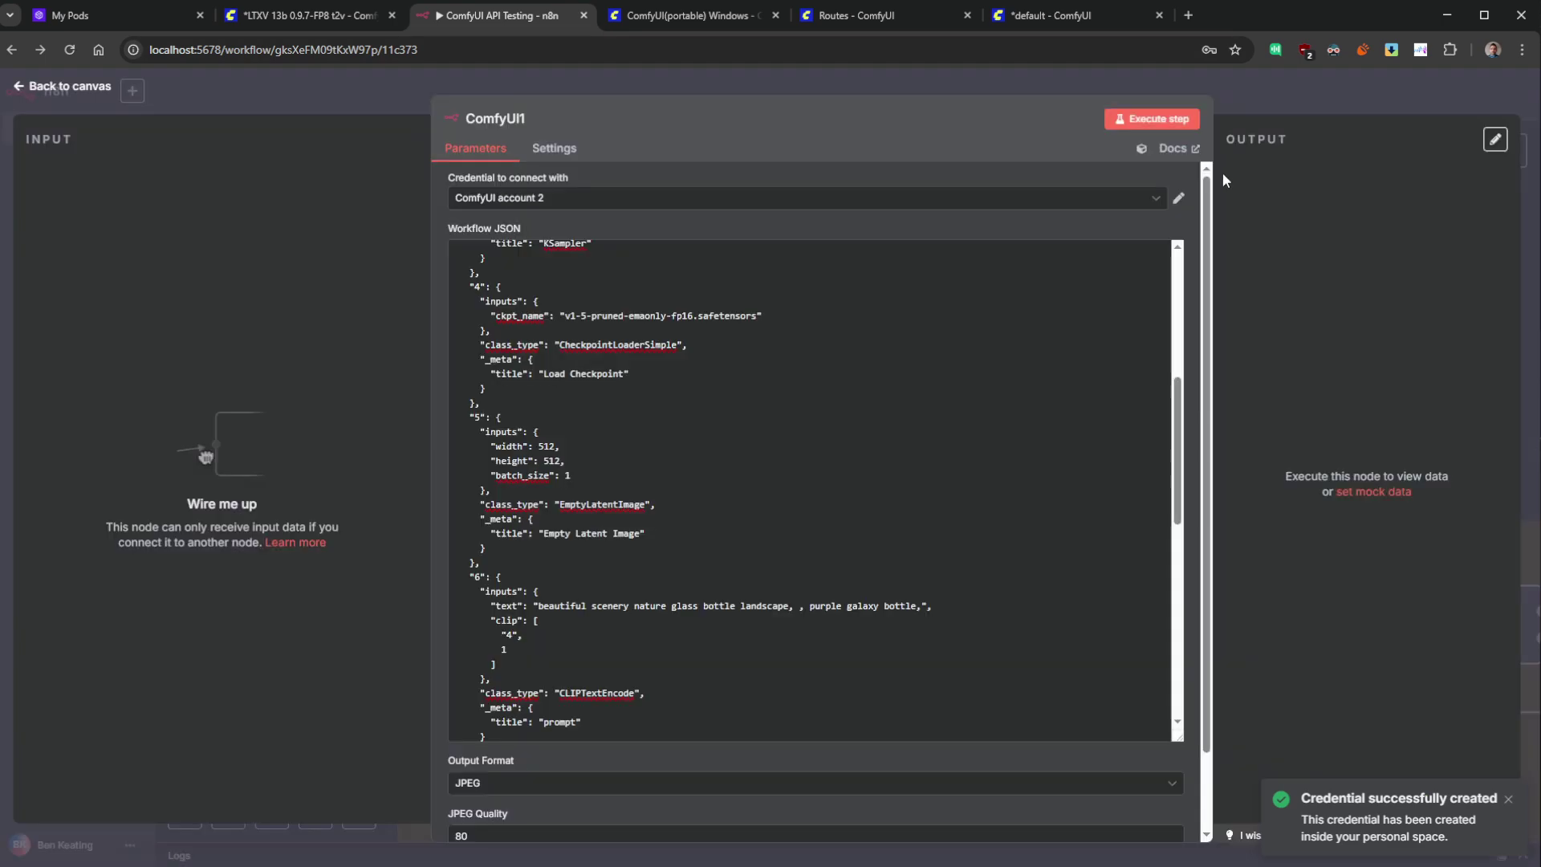
- Execute the workflow from the canvas, view the ComfyUI1 output image in a widened output area, and return to the canvas
click(80, 87)
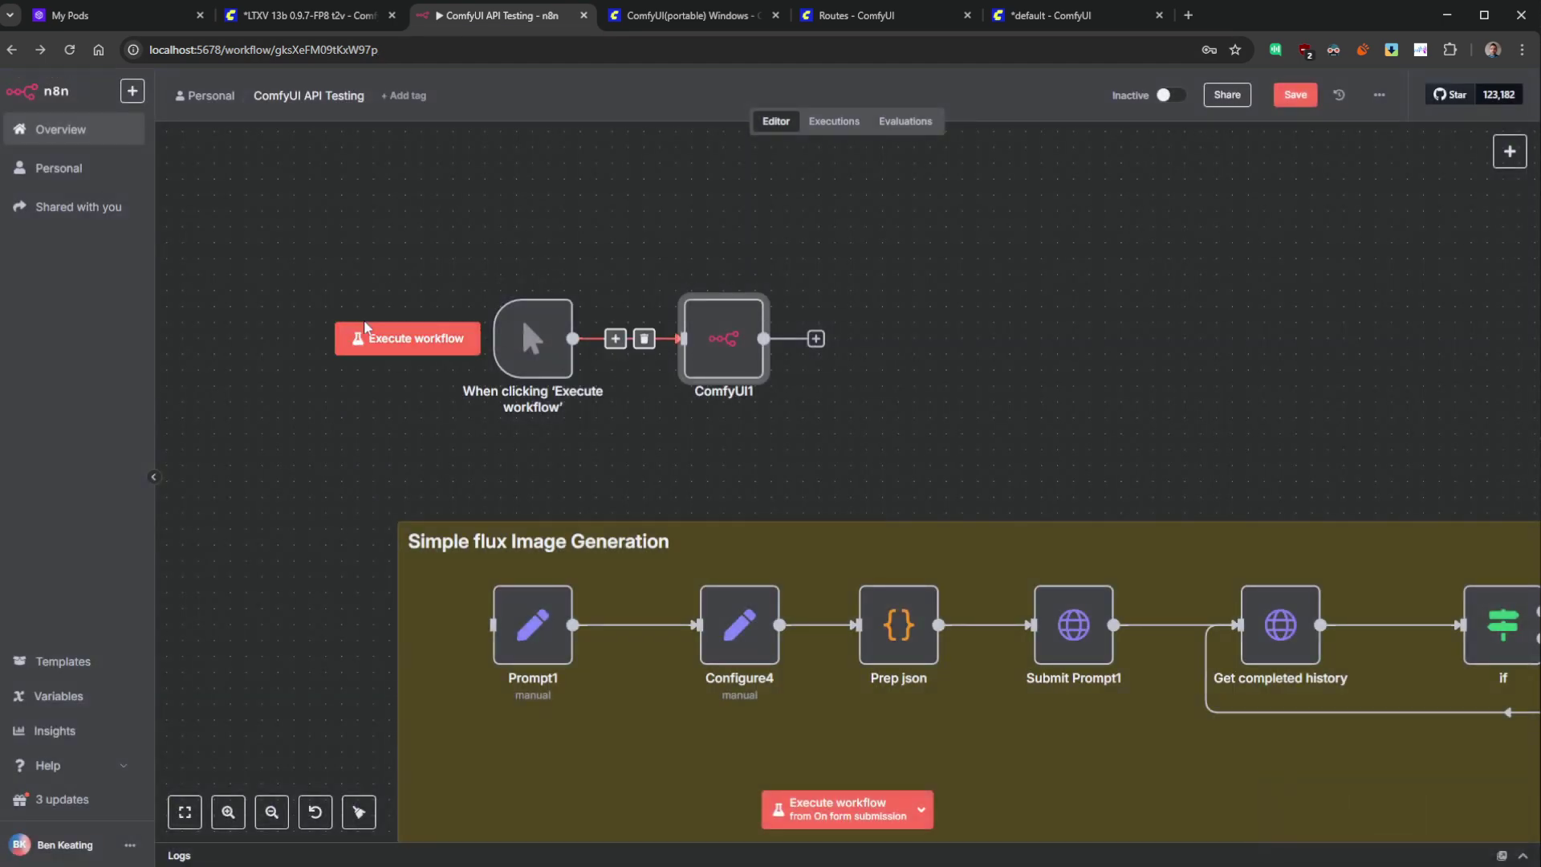
click(397, 339)
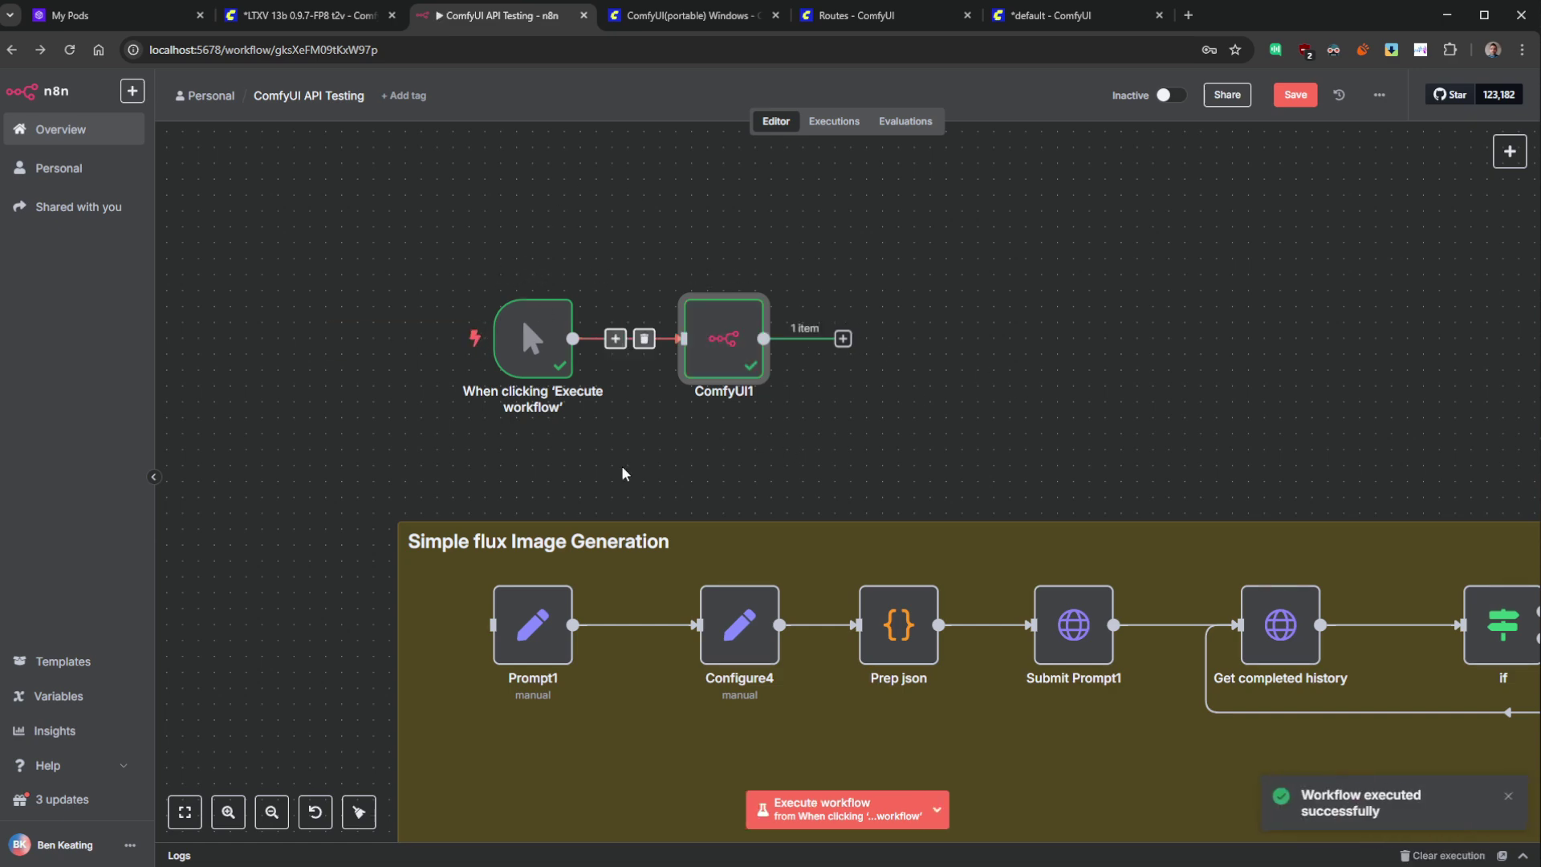
double_click(722, 341)
click(1303, 382)
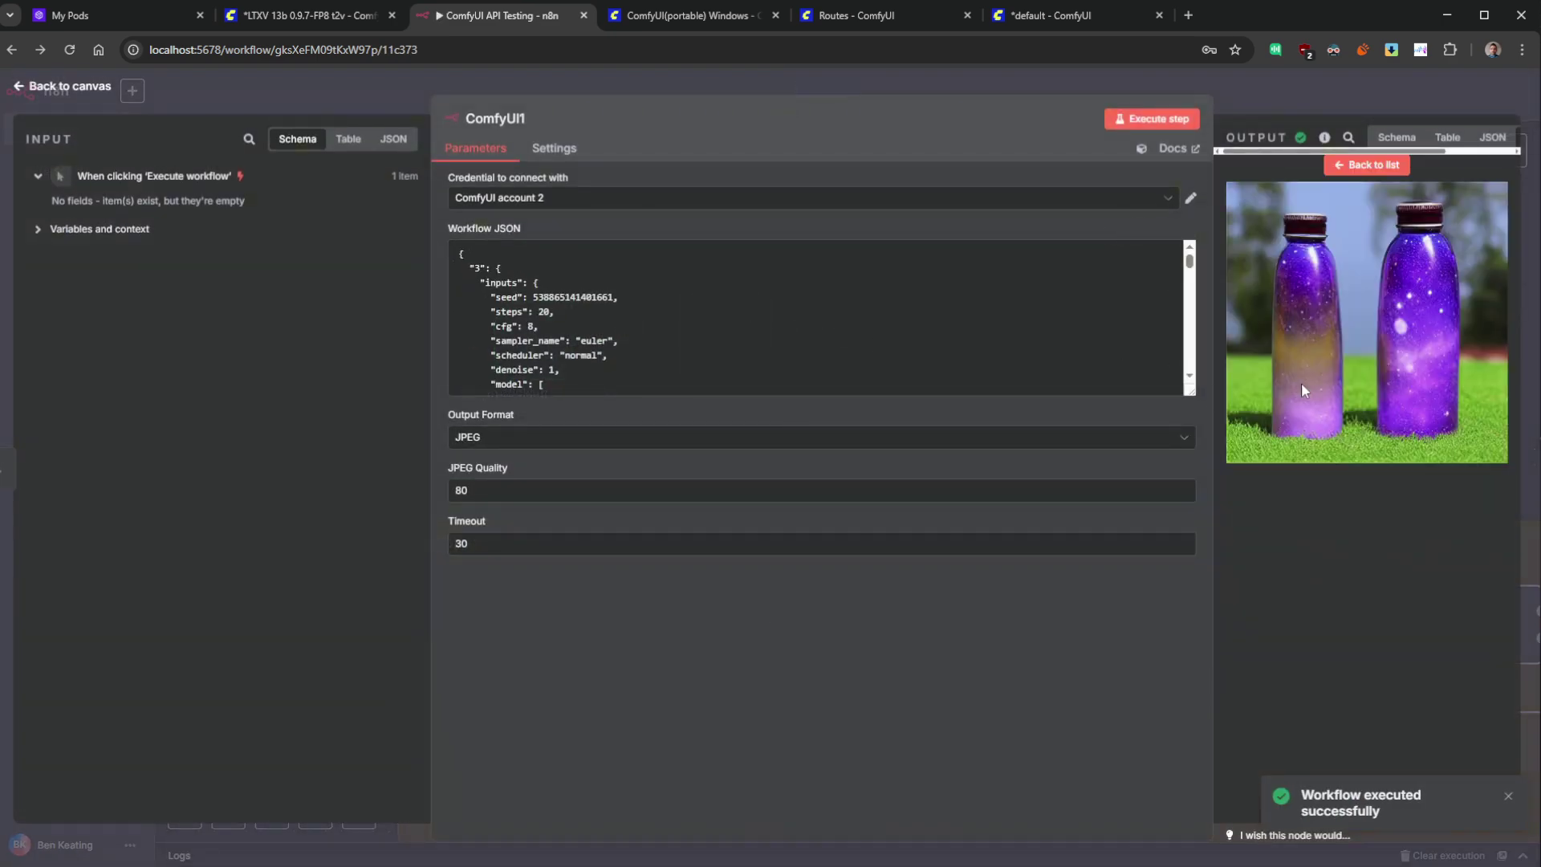
drag(1211, 475, 1084, 474)
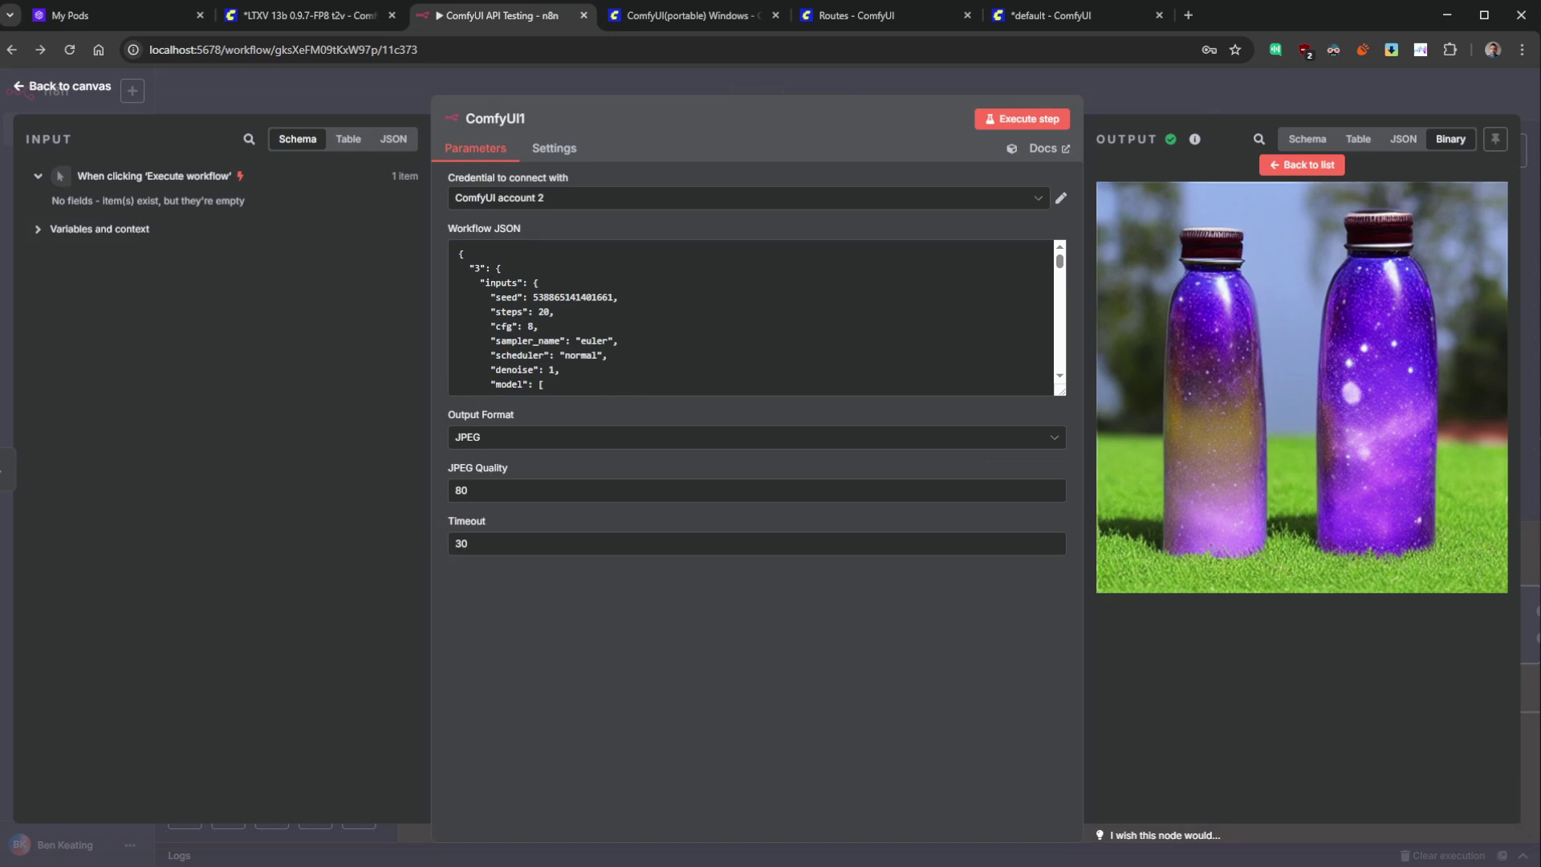
click(73, 86)
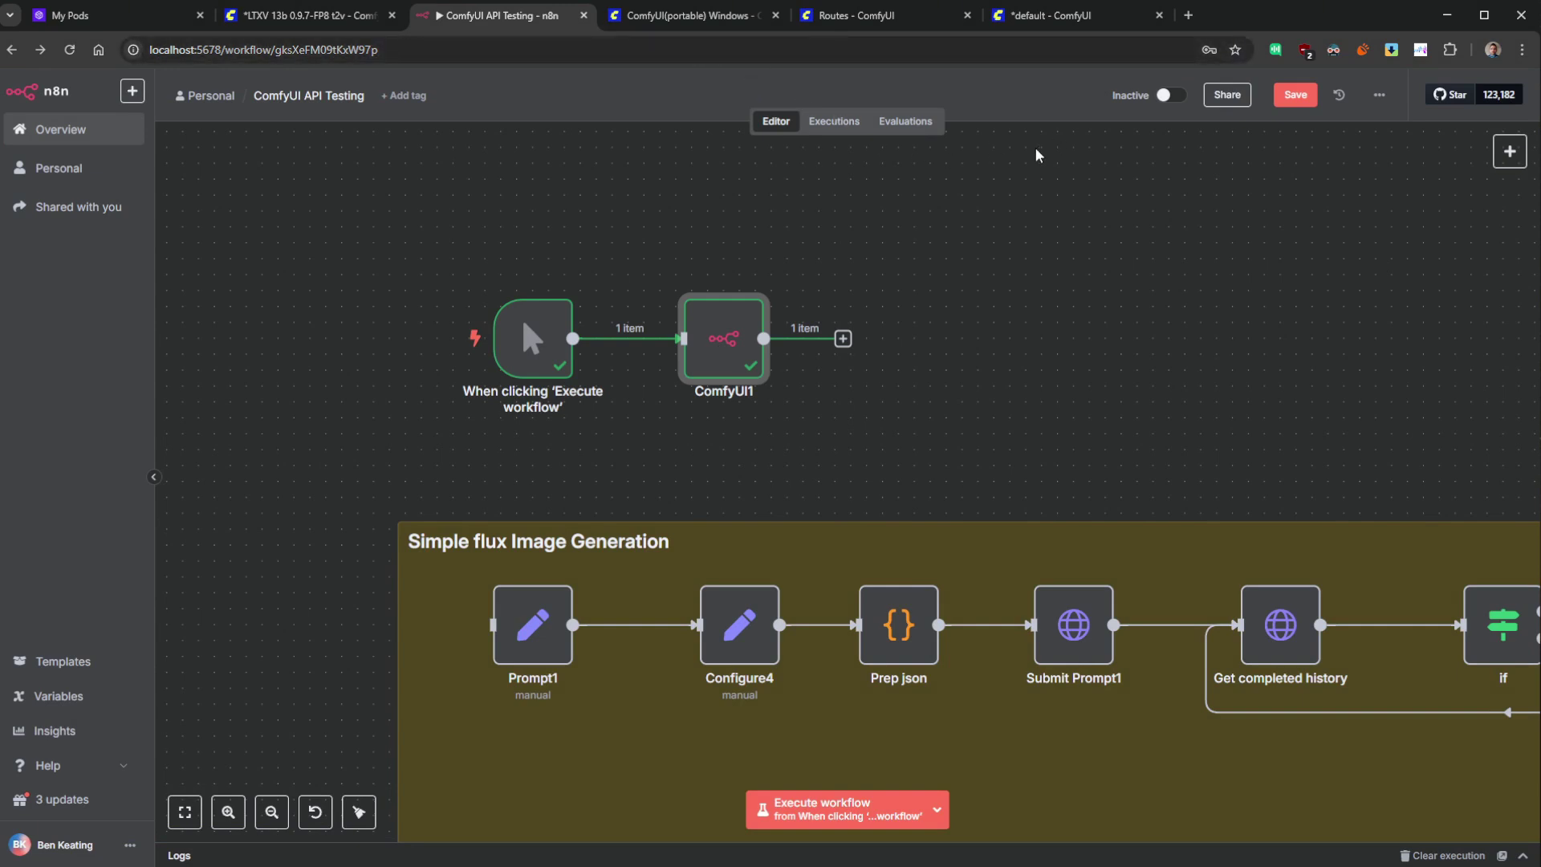
drag(706, 294, 722, 294)
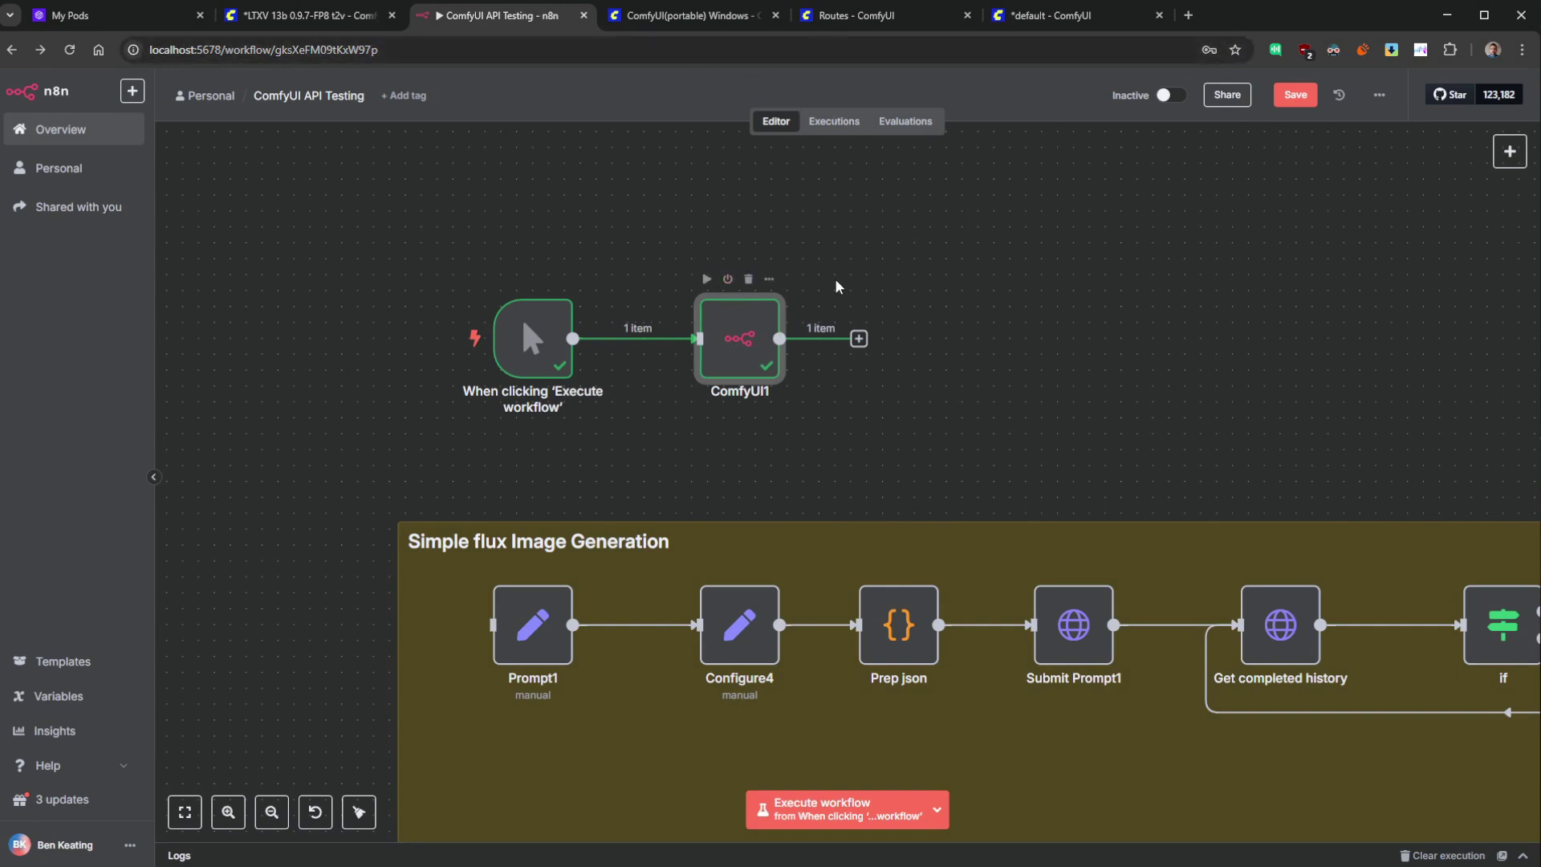
- Load the Flux Schnell template from the Flux category in the local ComfyUI and dismiss the missing models dialog
click(1035, 17)
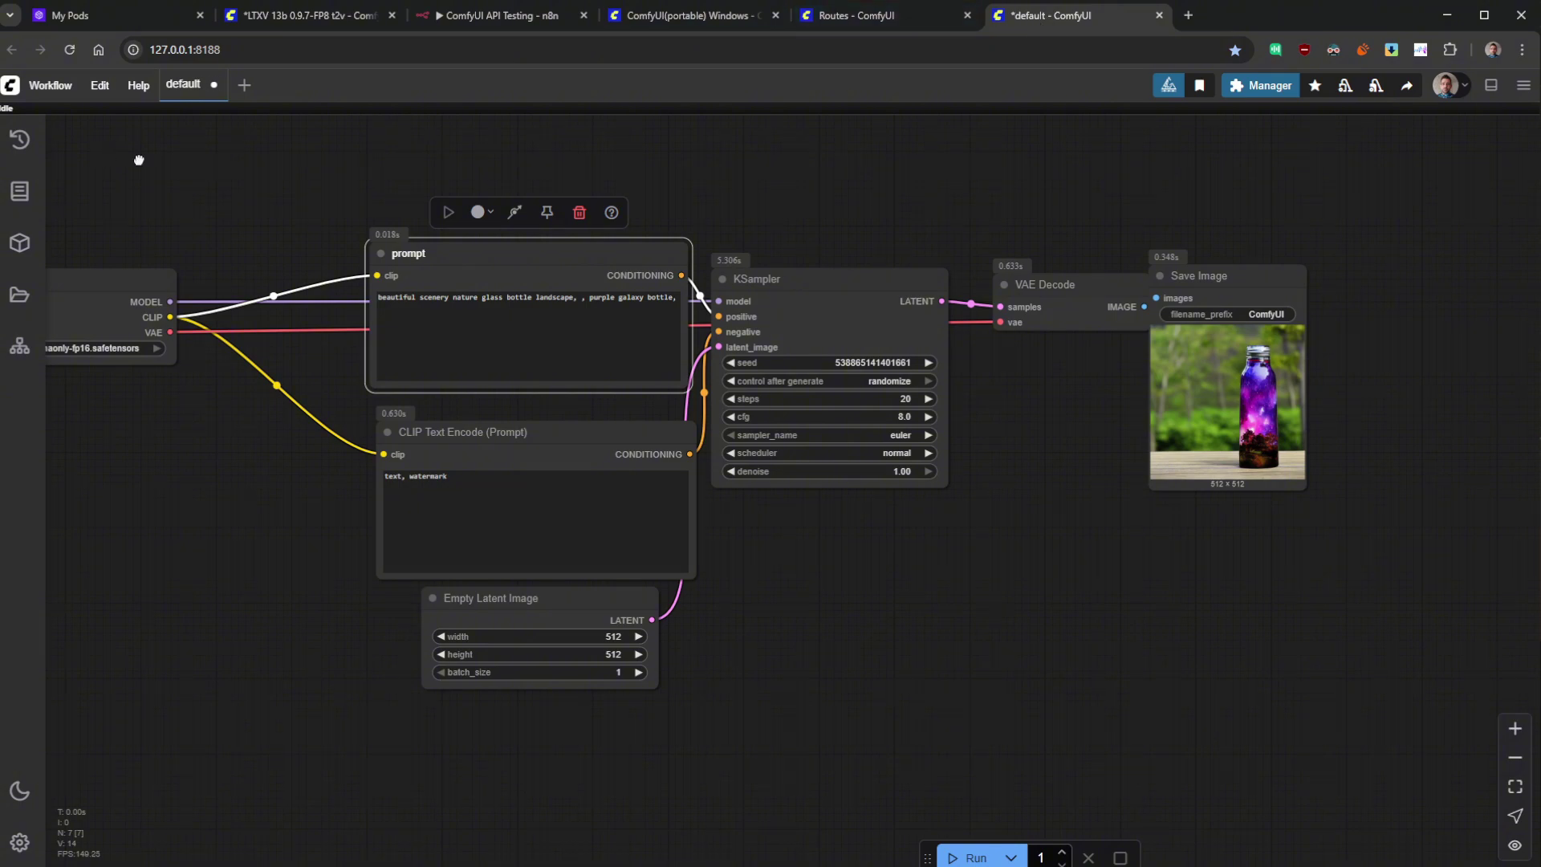
click(50, 85)
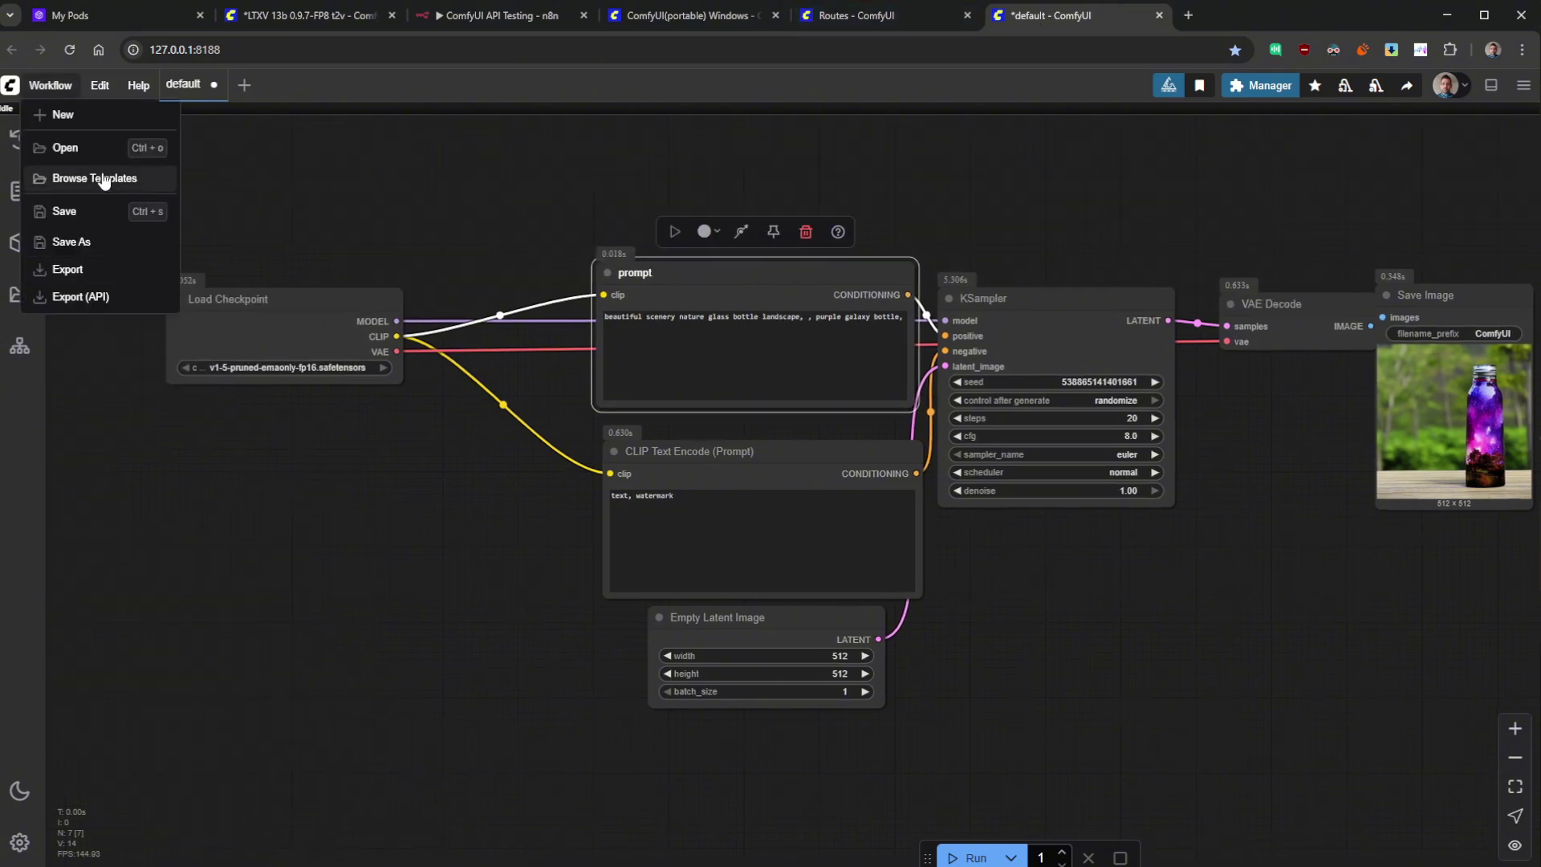
click(103, 178)
click(127, 330)
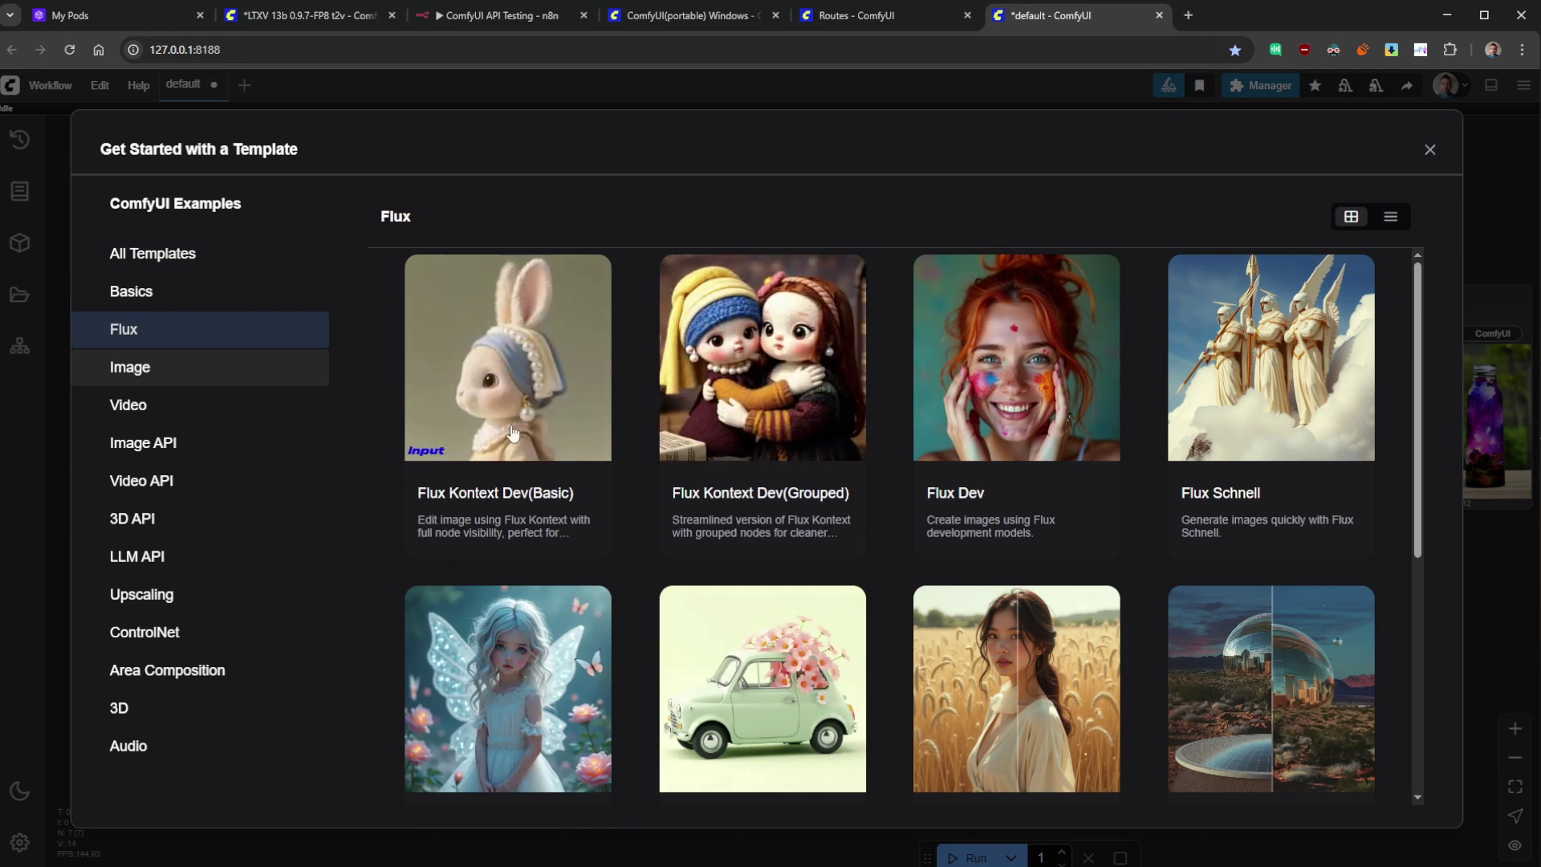
click(1237, 386)
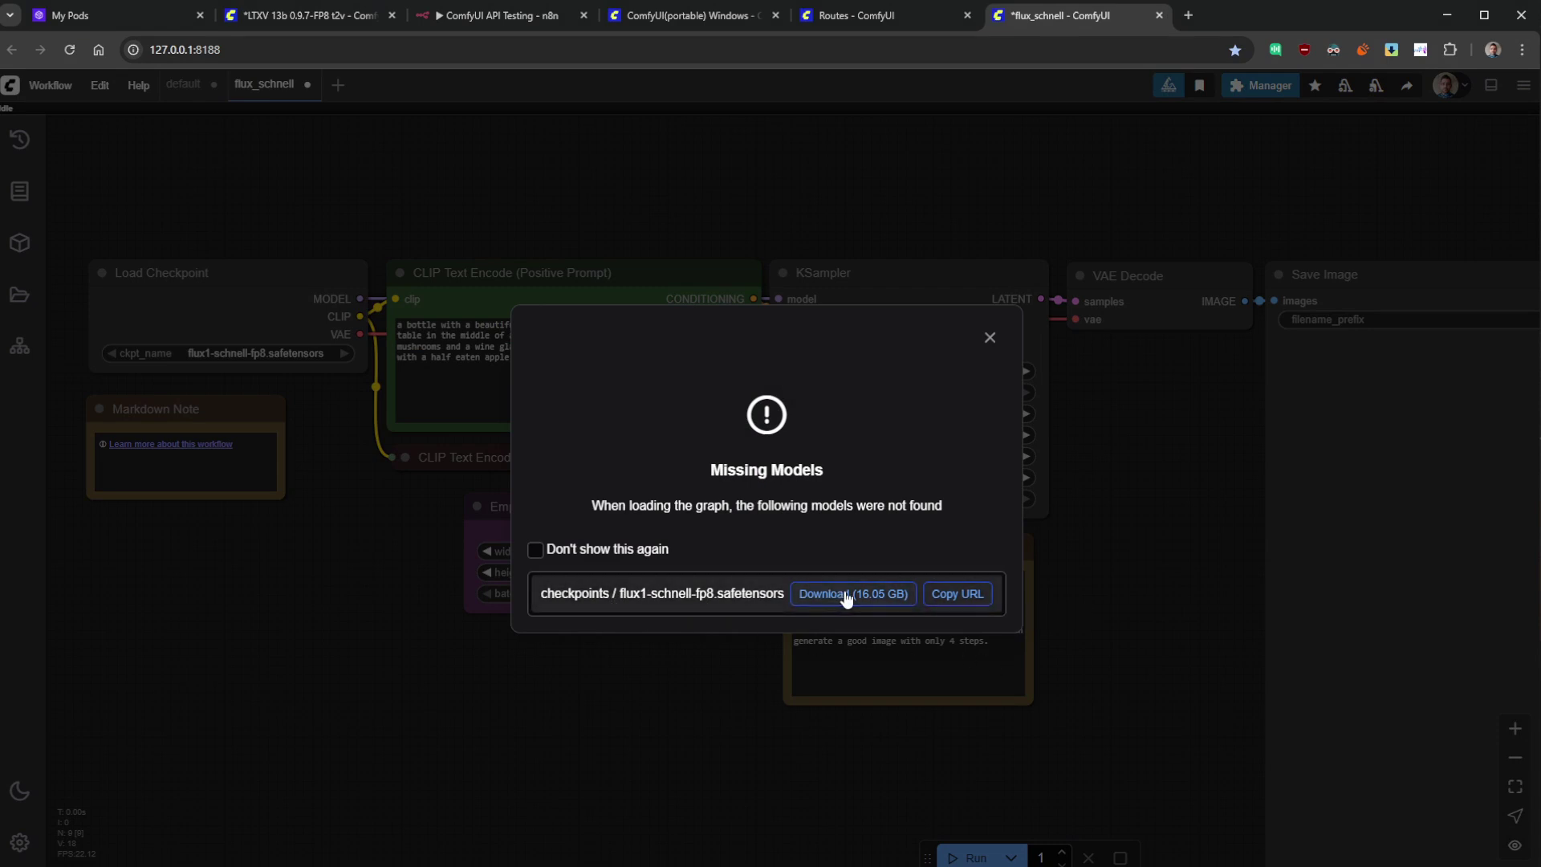
click(991, 339)
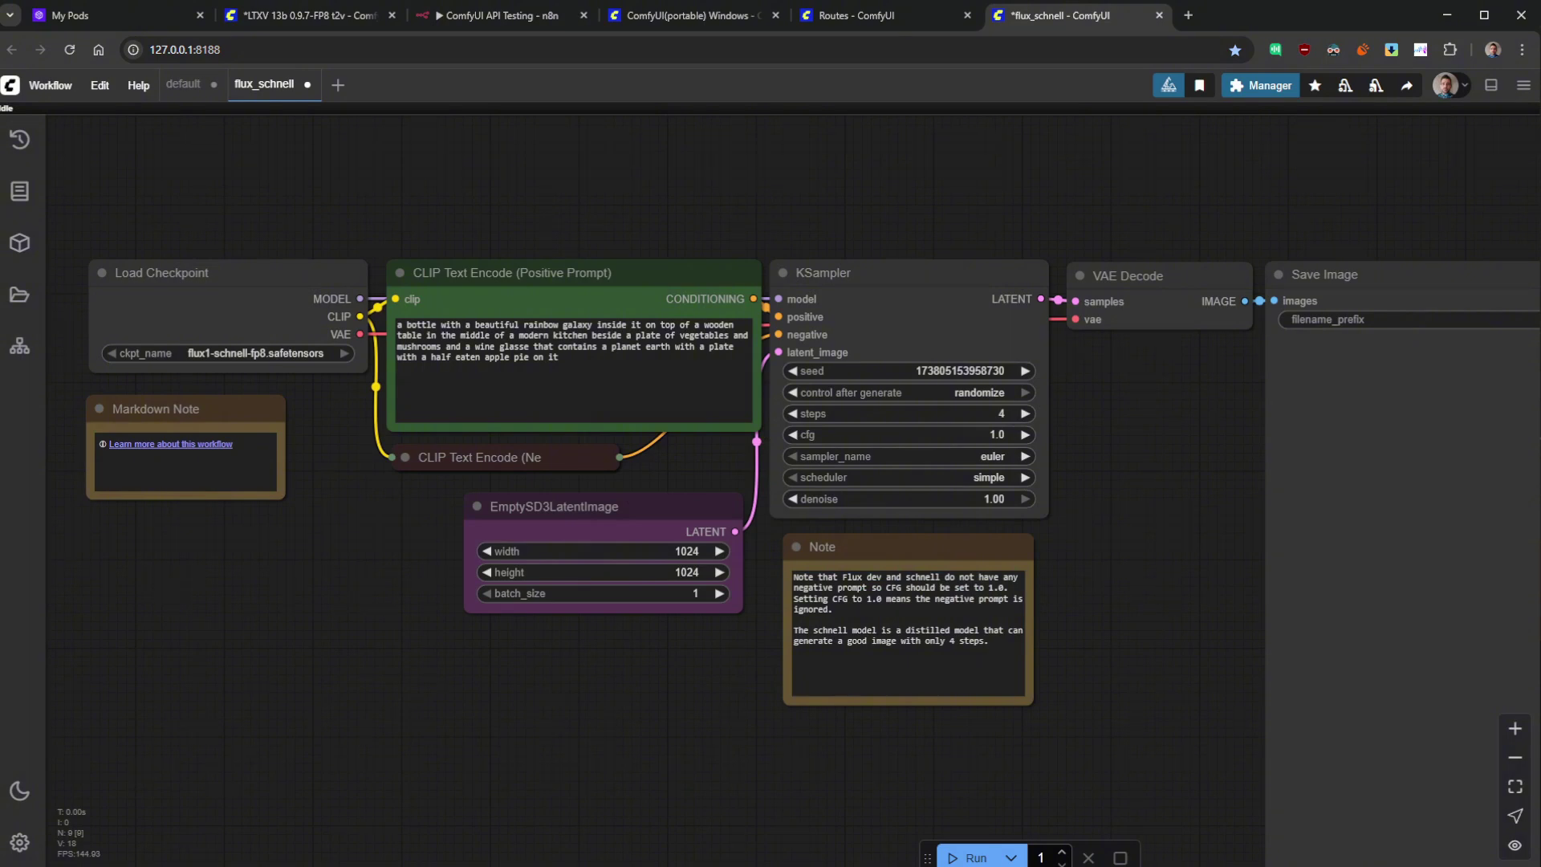
- Look into the checkpoints folder of the portable ComfyUI's models directory in File Explorer and return to the flux_schnell workflow
key(alt+Tab)
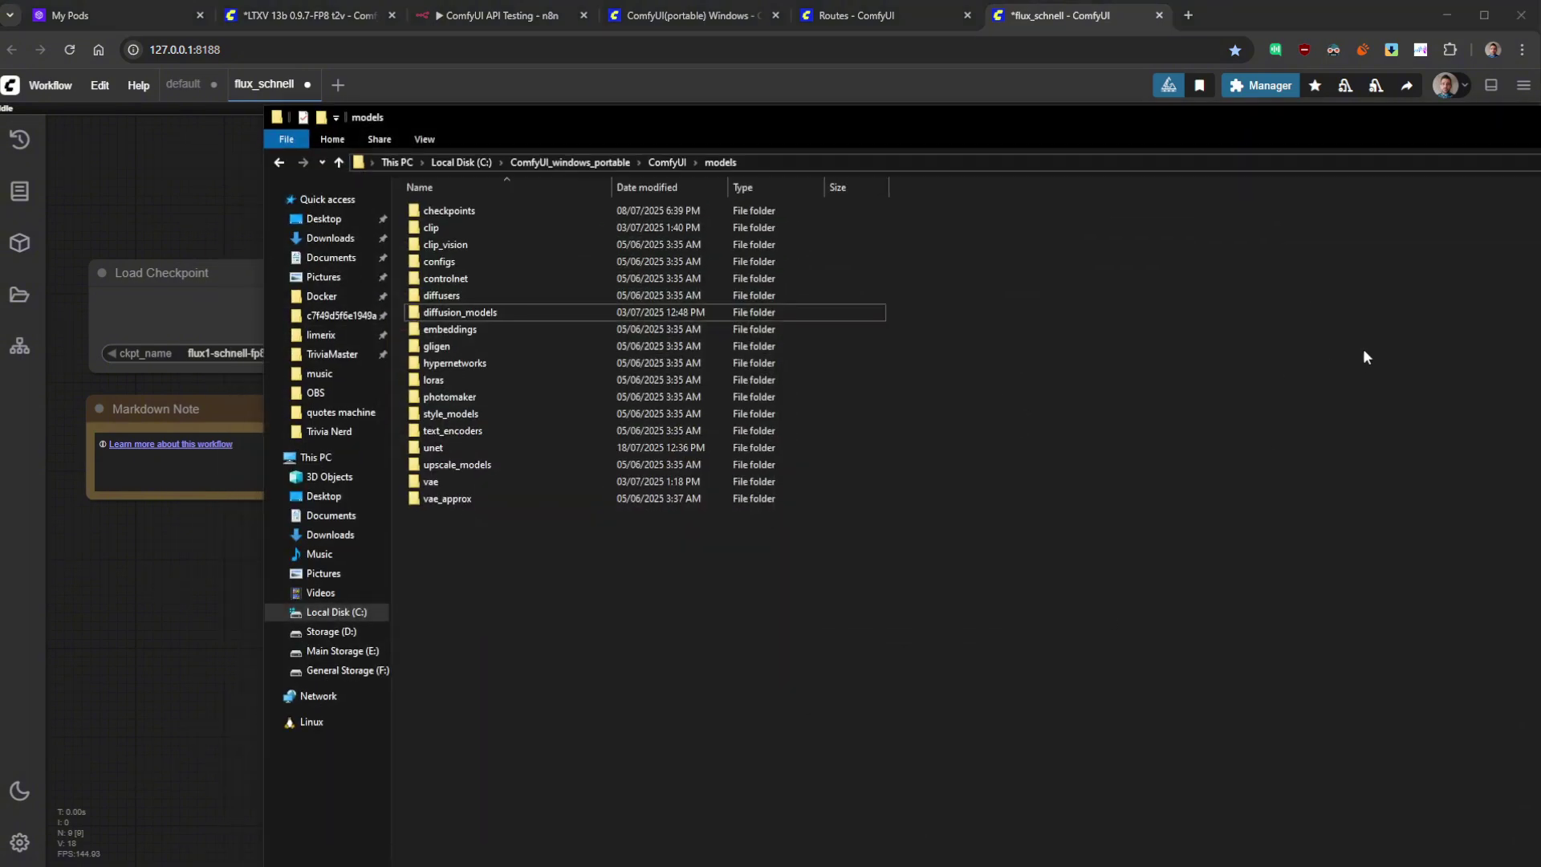
click(472, 212)
double_click(451, 215)
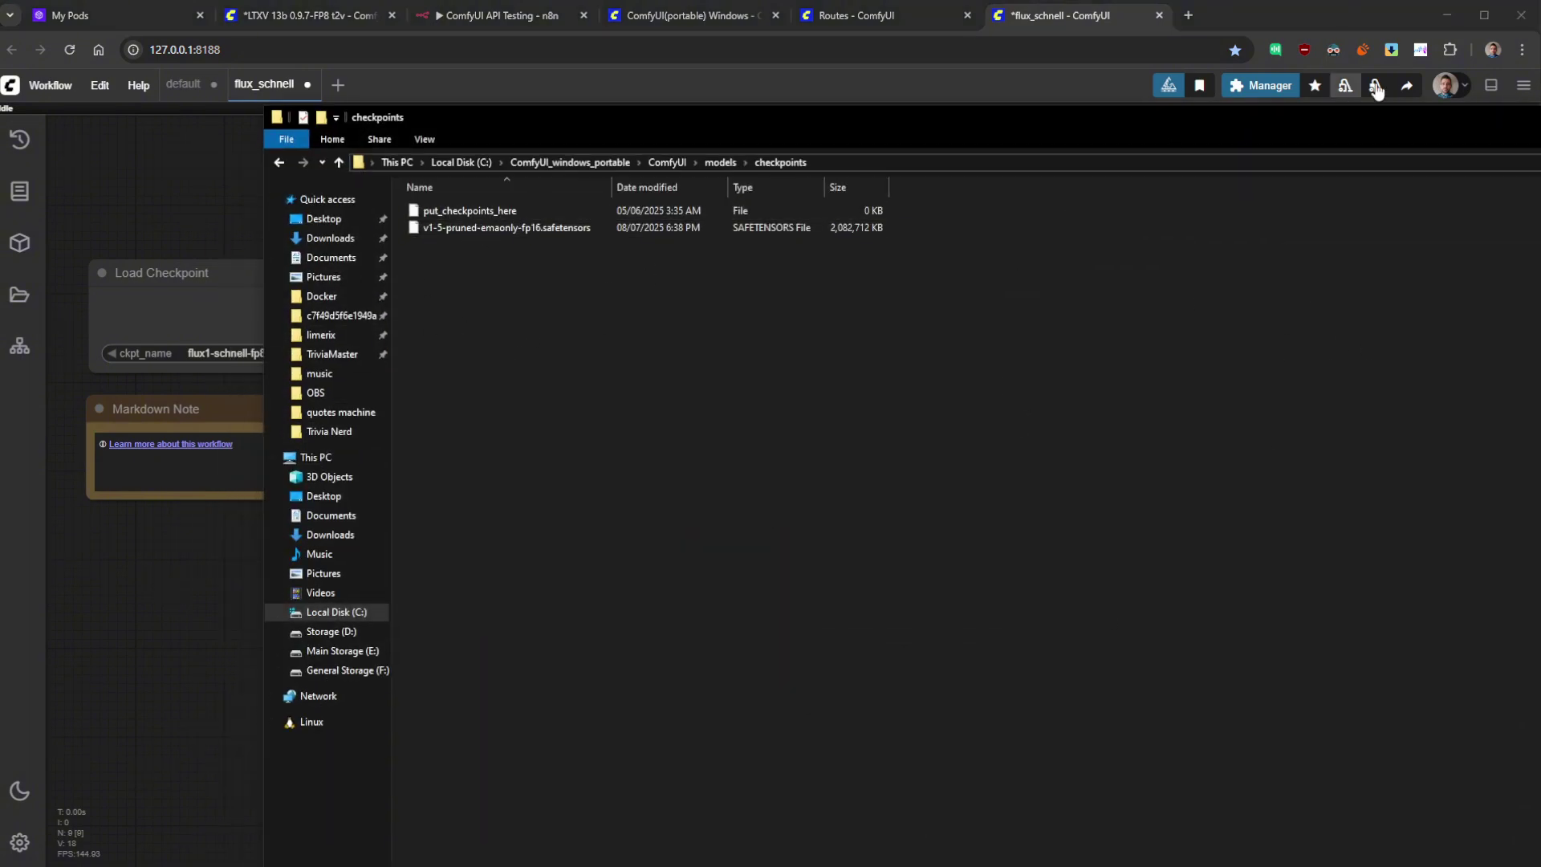
click(64, 185)
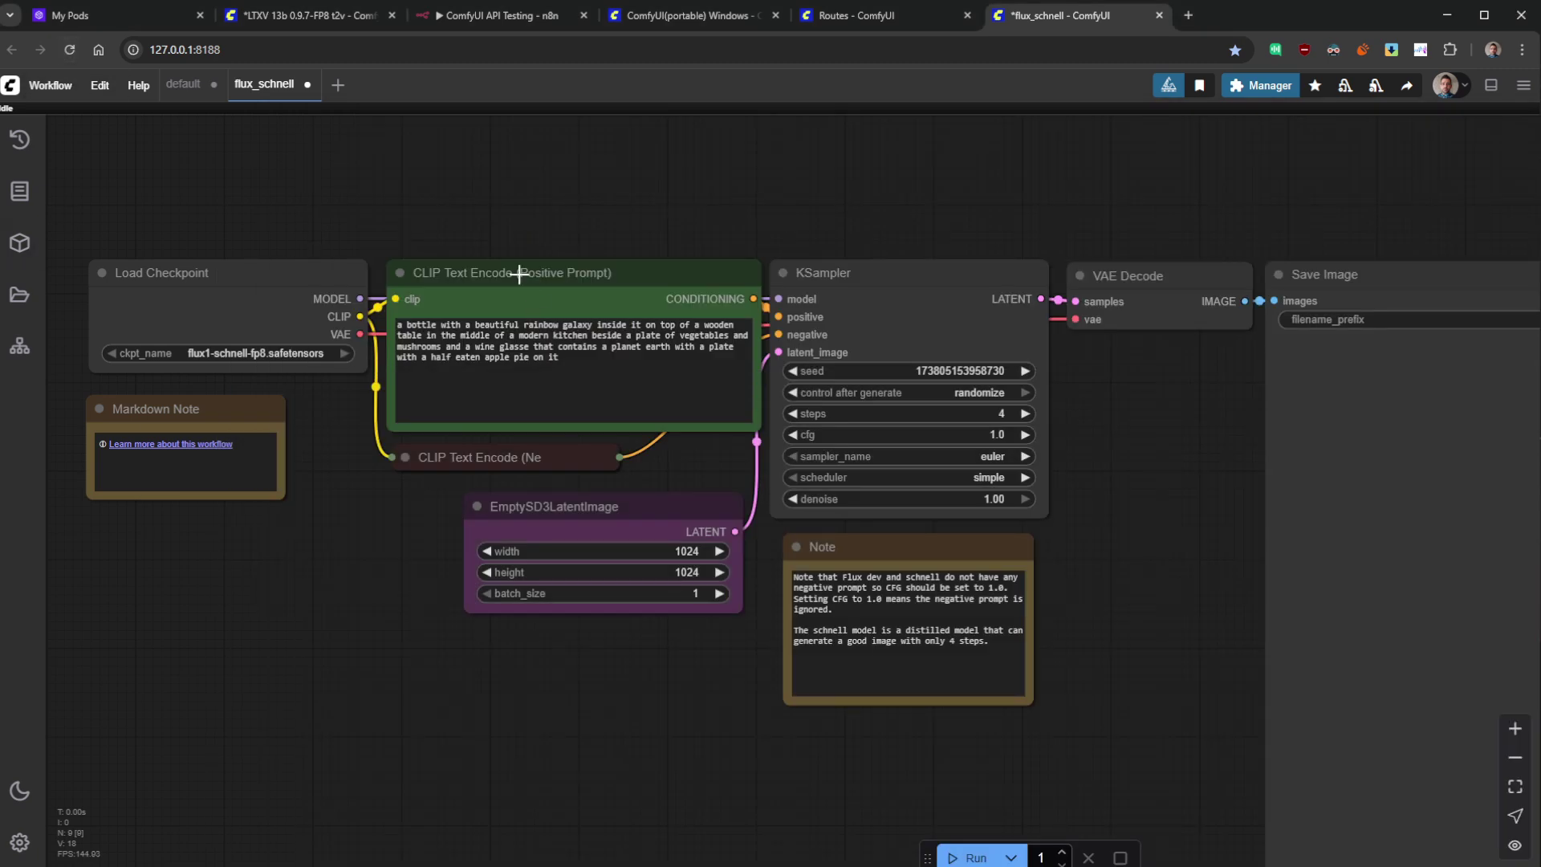
- Check the checkpoint choices of the Load Checkpoint node and look over the flux_schnell workflow's nodes
click(283, 354)
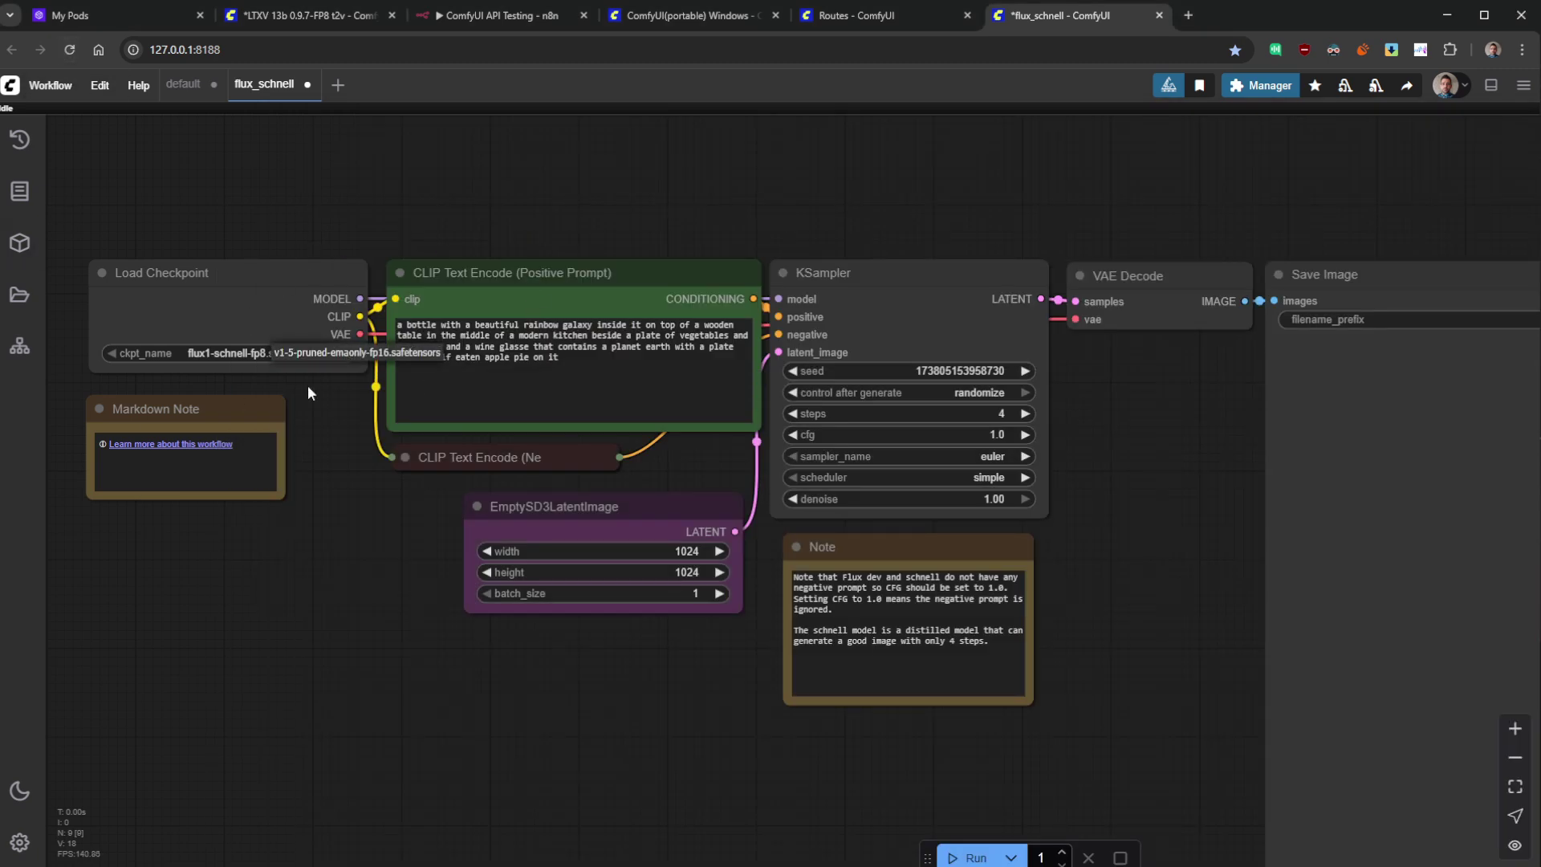
drag(409, 524, 559, 581)
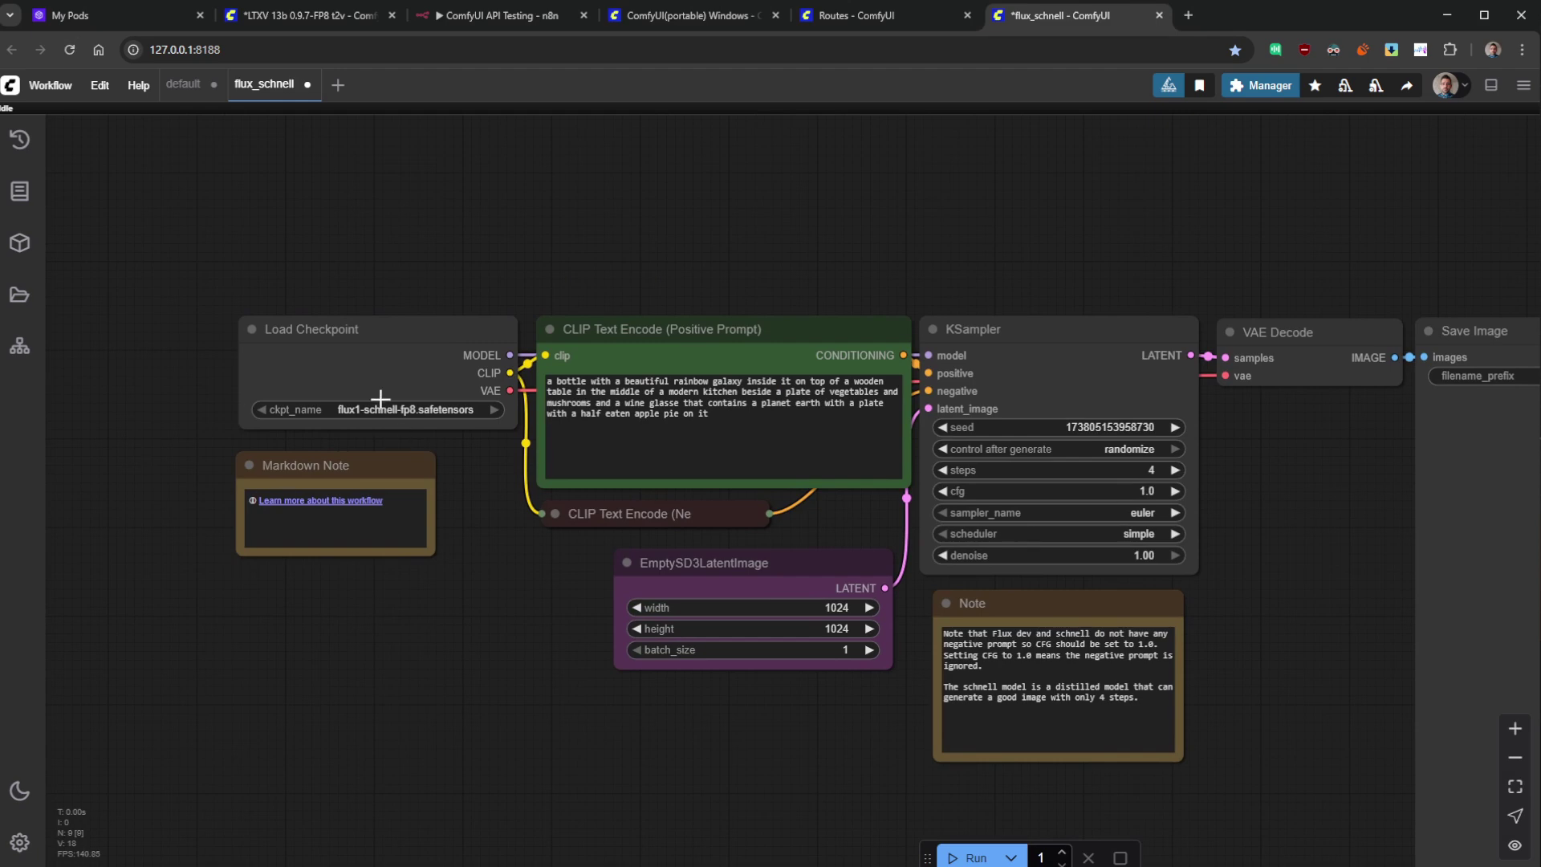
drag(1030, 212, 829, 196)
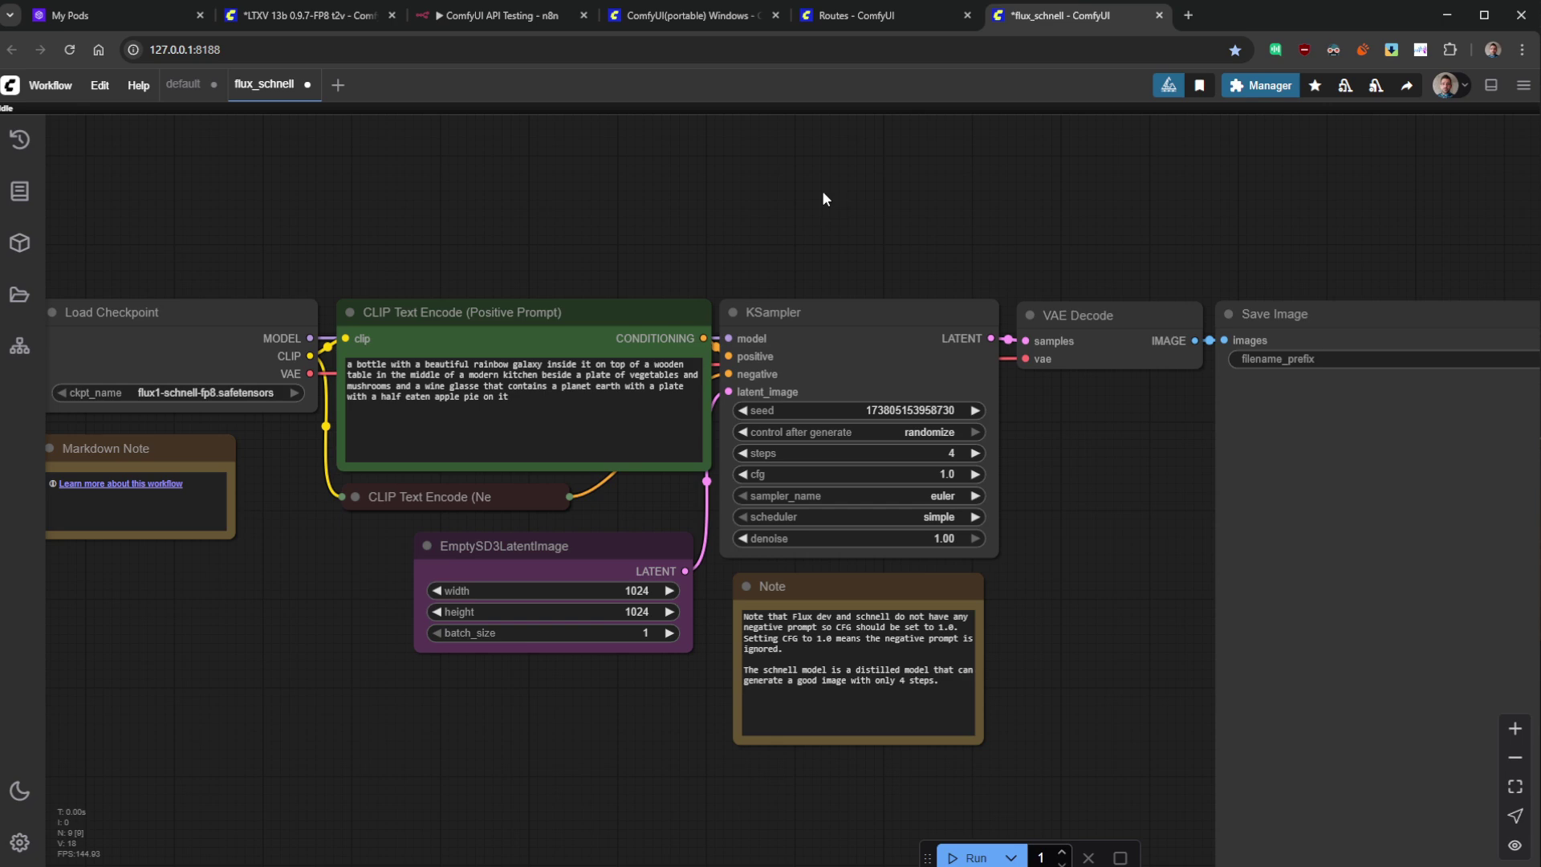
scroll(822, 198, down, 3)
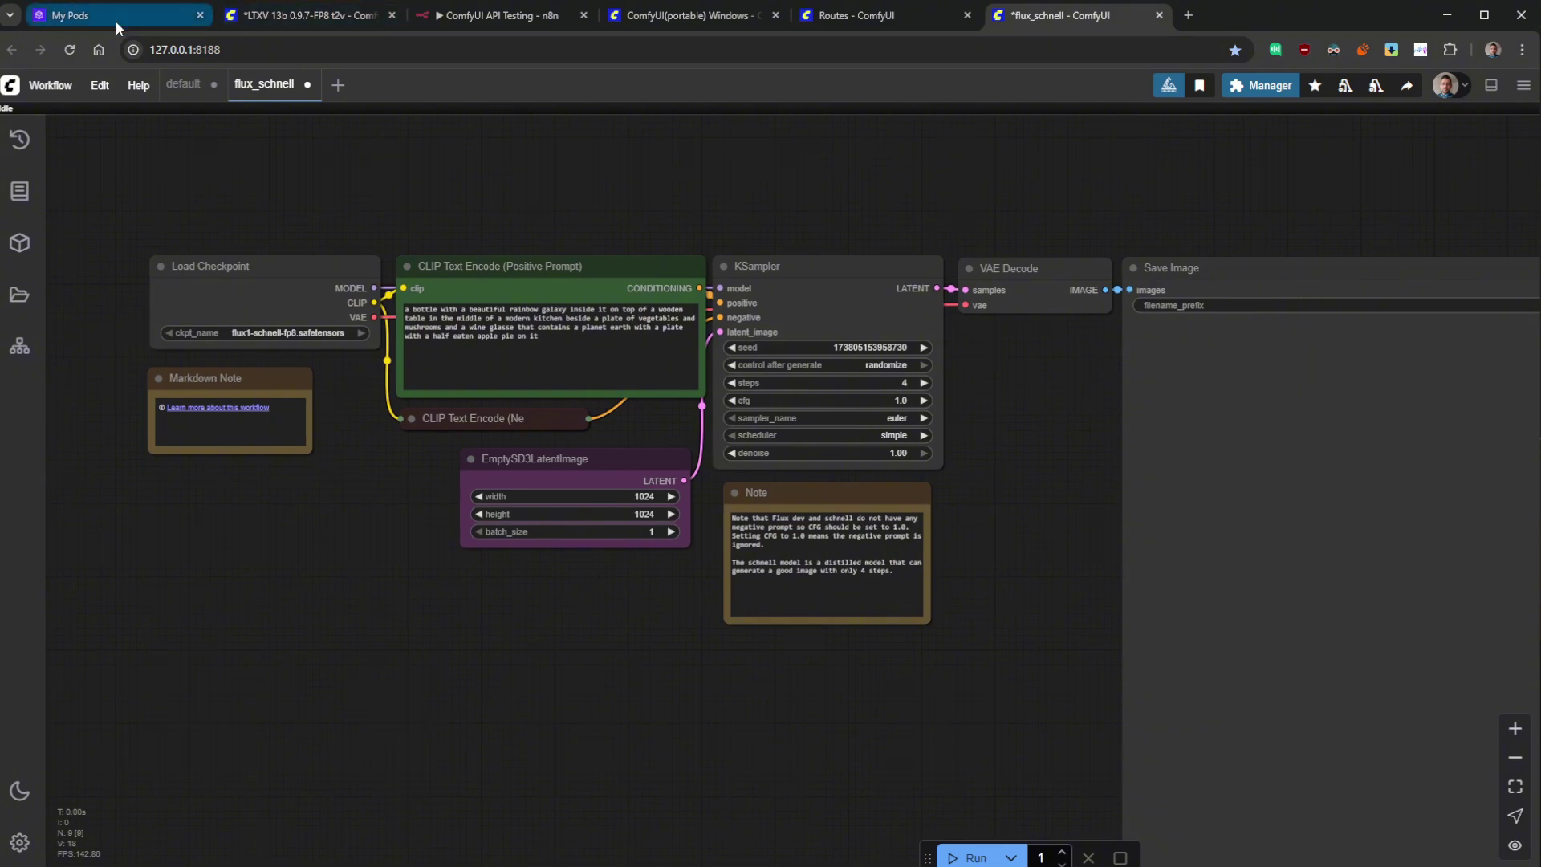
drag(1010, 556, 1110, 575)
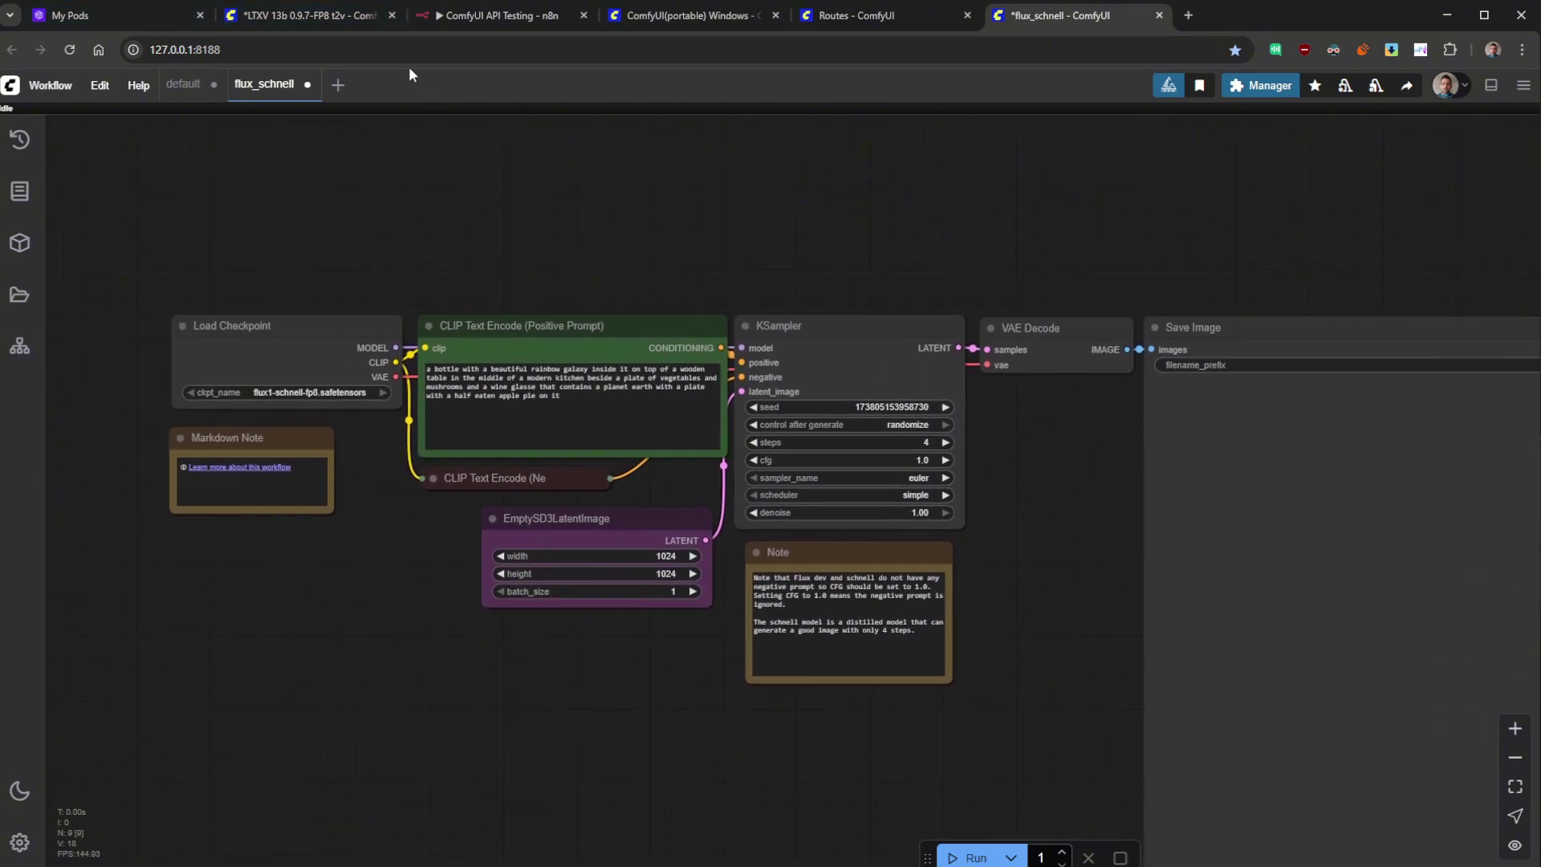
- Close the local ComfyUI tab, switch to the RunPod-hosted ComfyUI and open the saved flux_schnell.json workflow
middle_click(1076, 13)
click(849, 159)
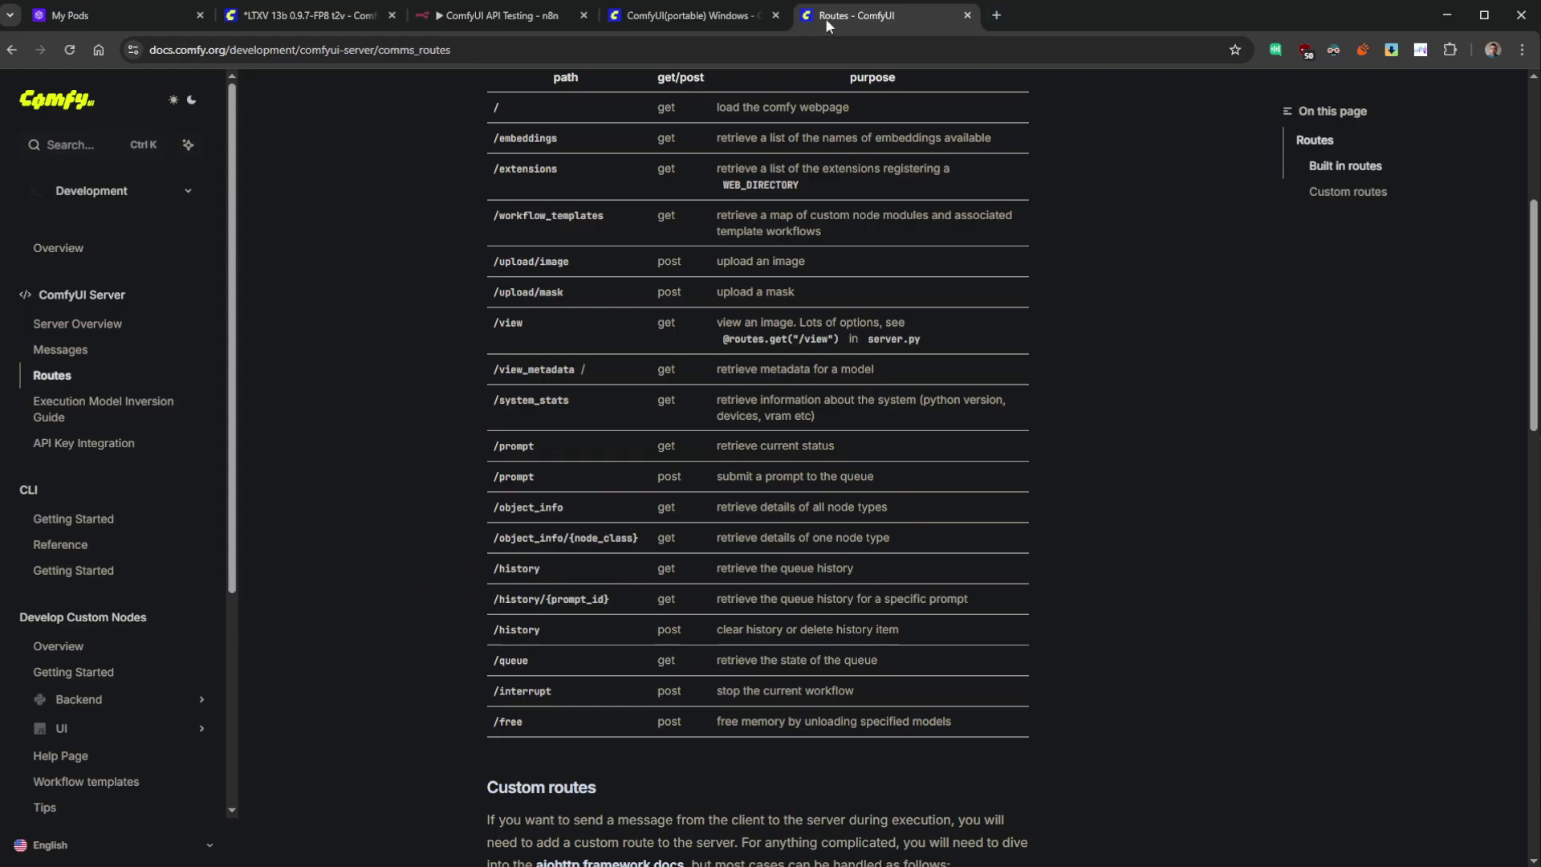
click(321, 15)
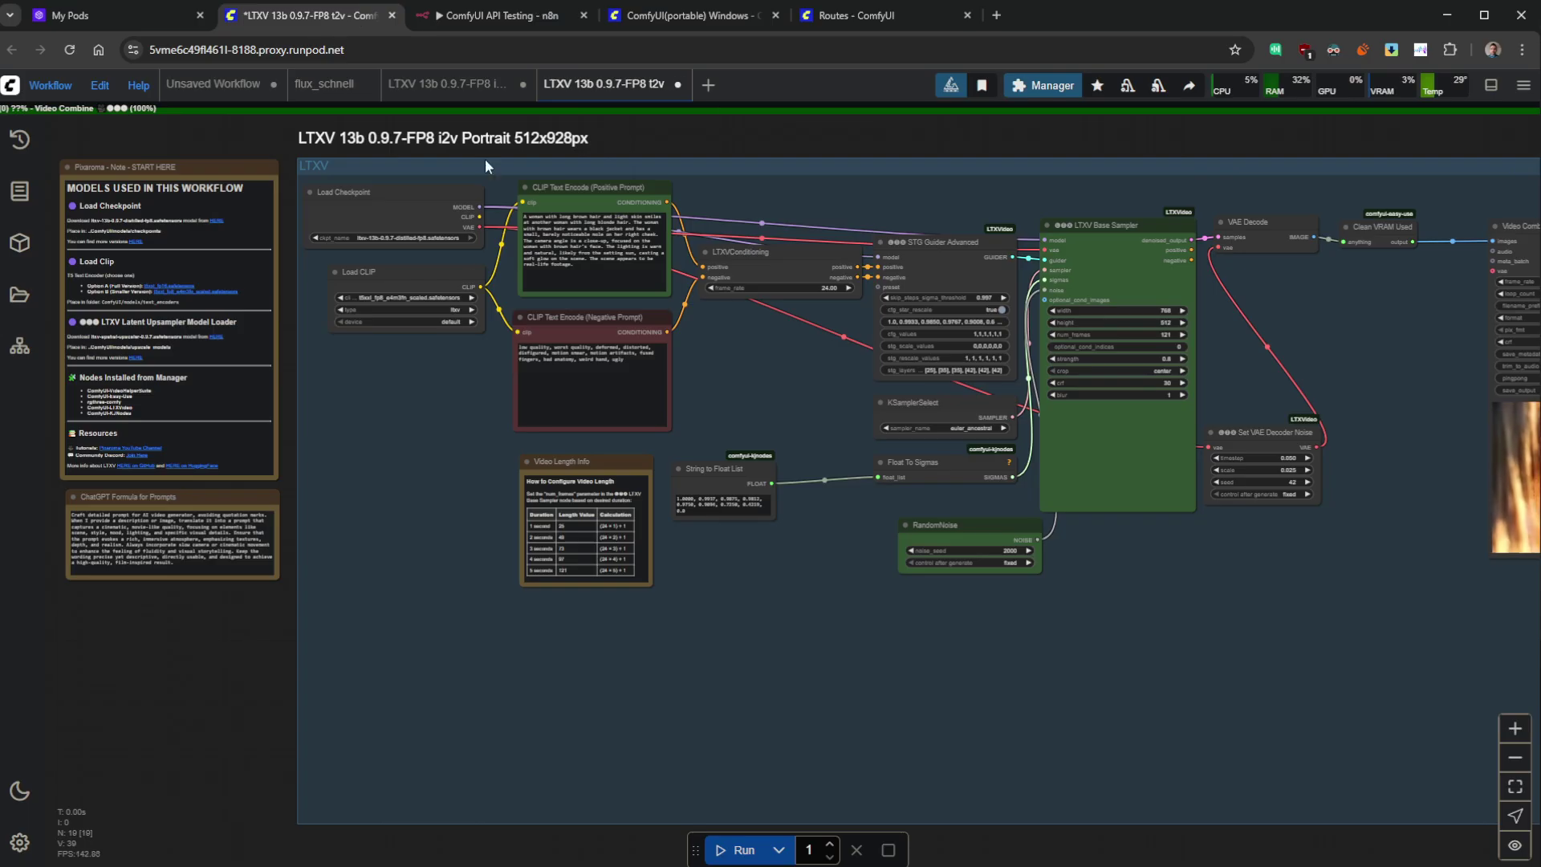
click(34, 86)
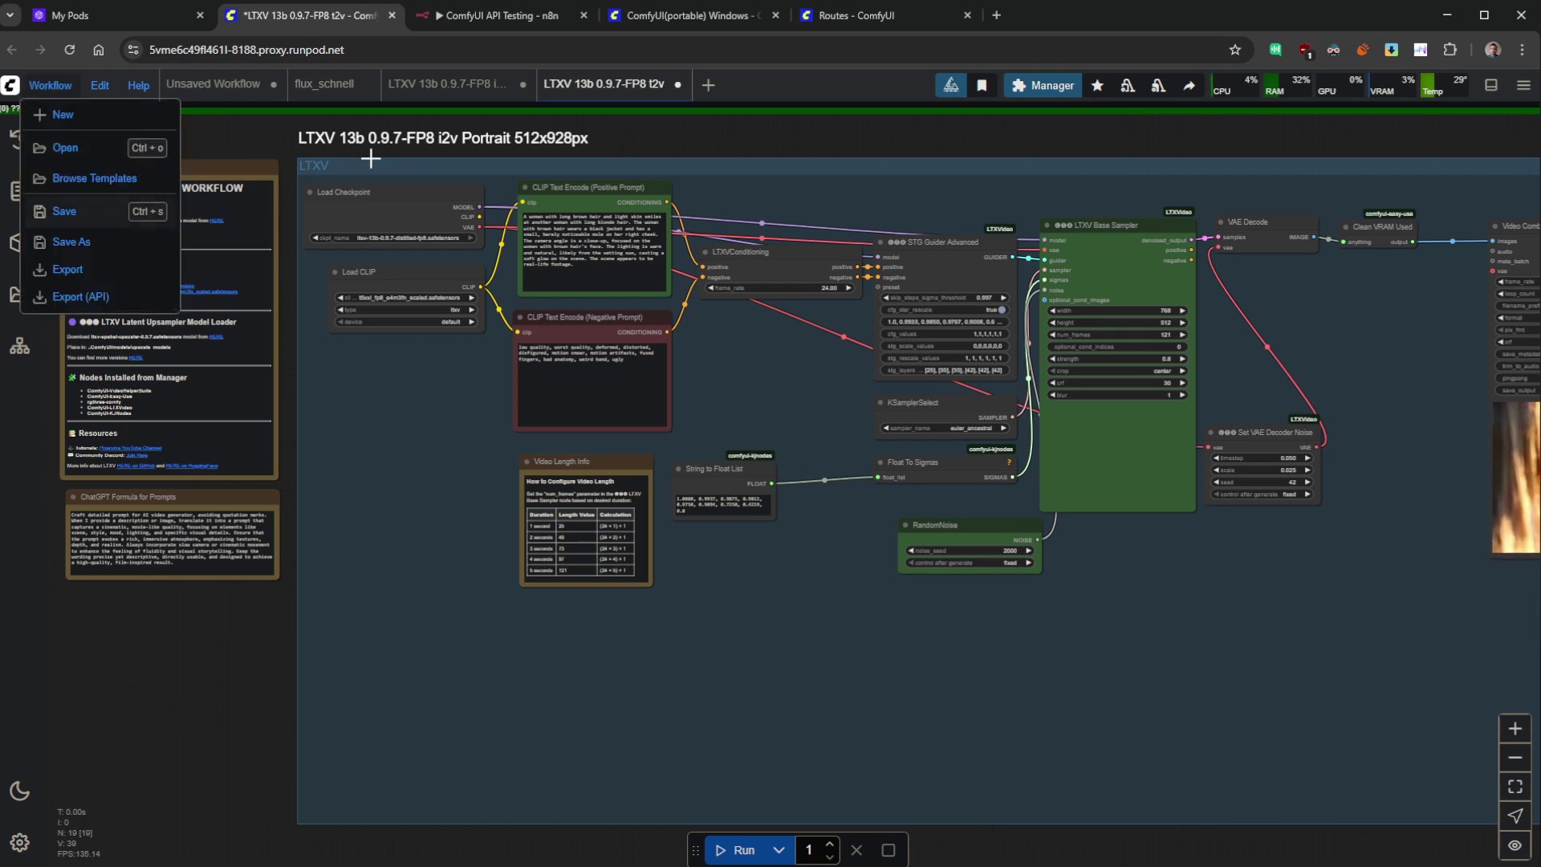
click(254, 705)
drag(835, 469, 788, 530)
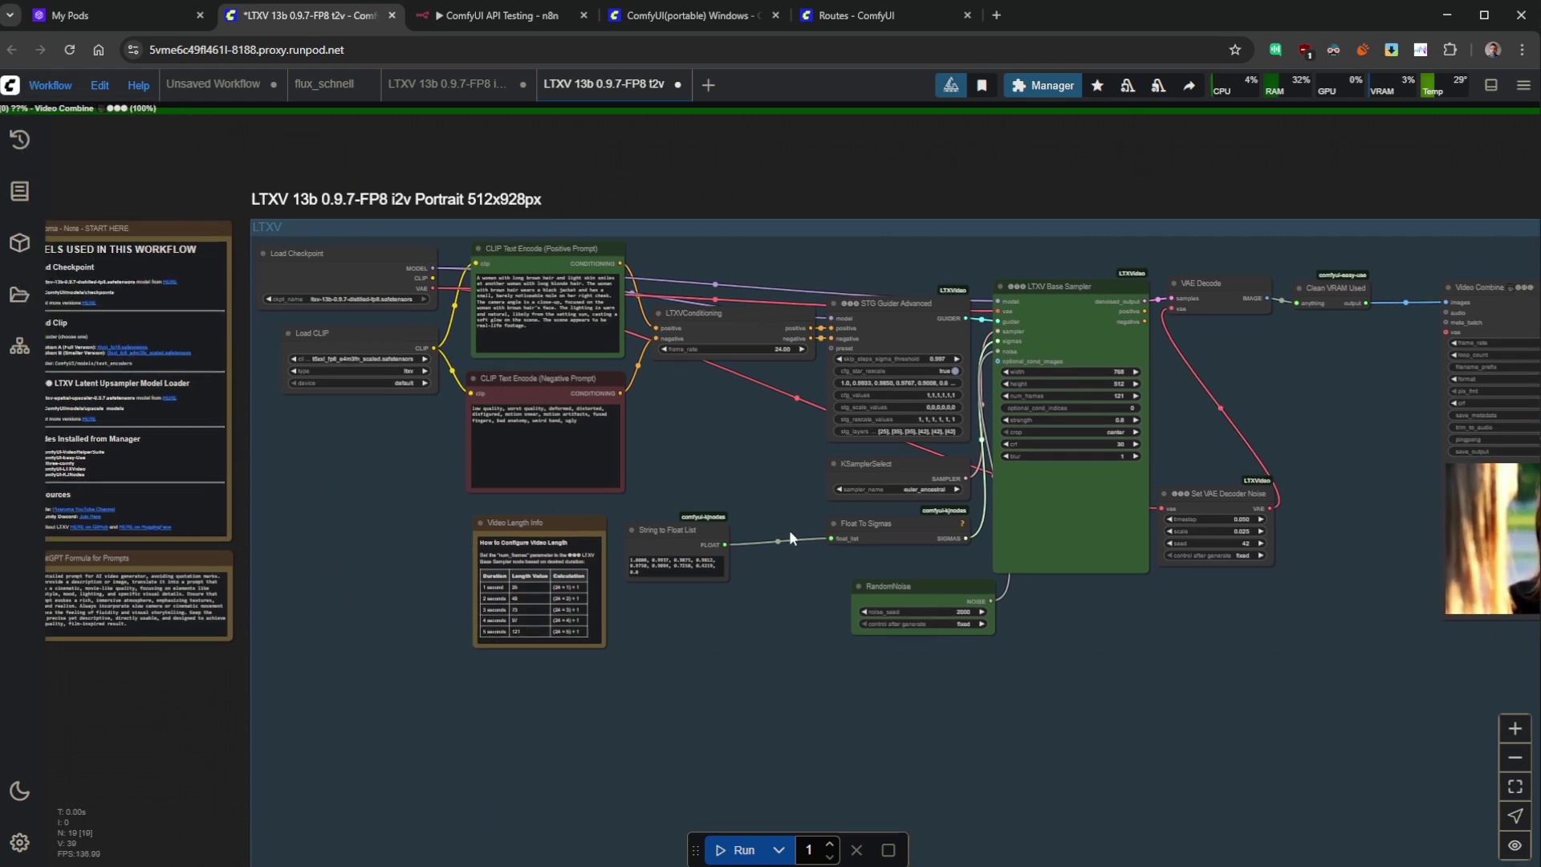
click(18, 293)
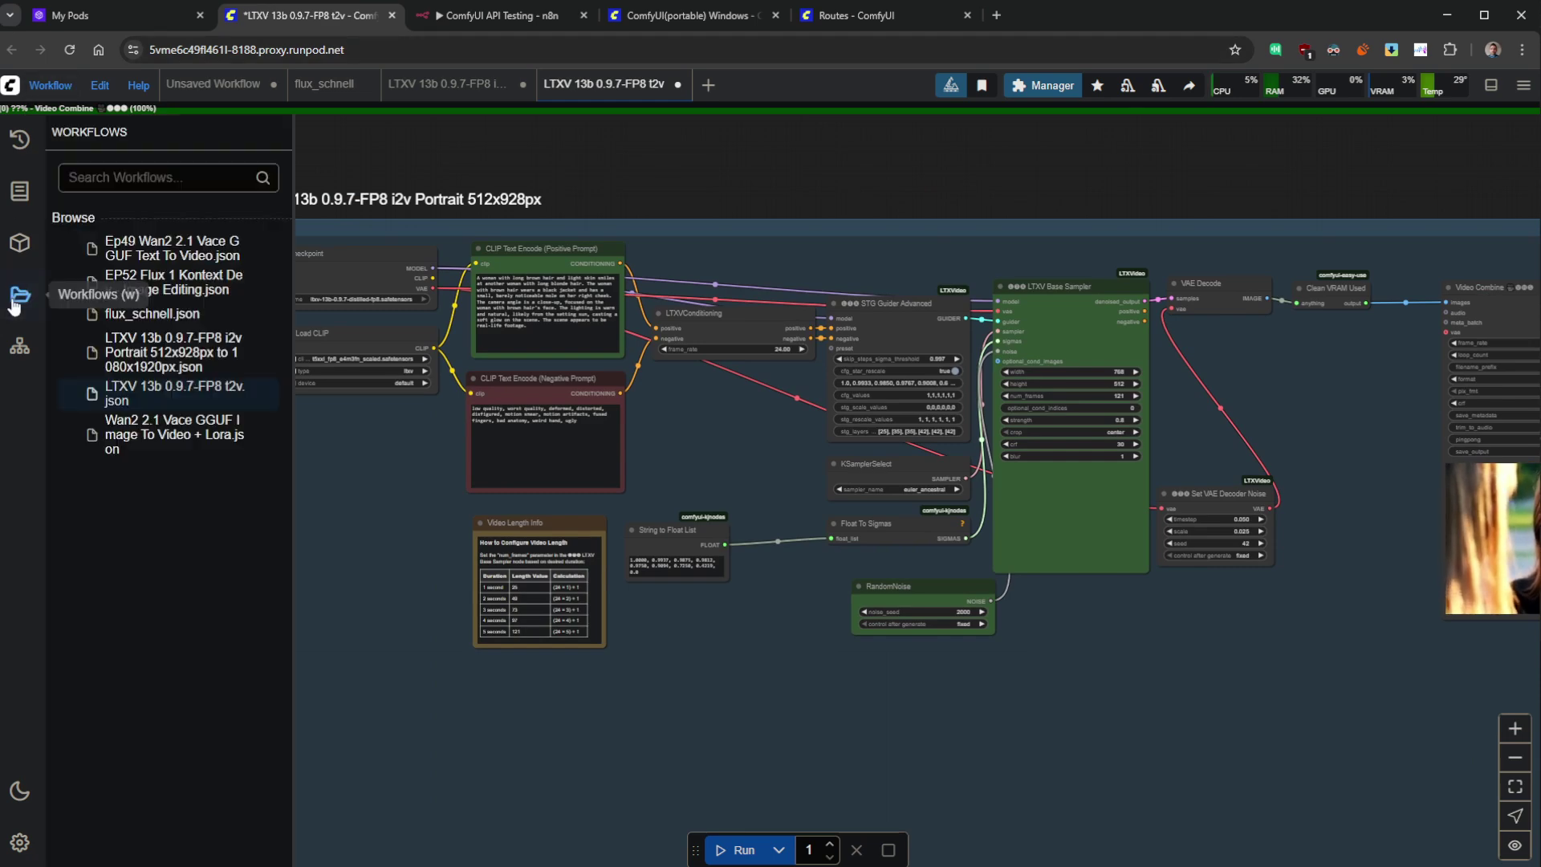
click(149, 314)
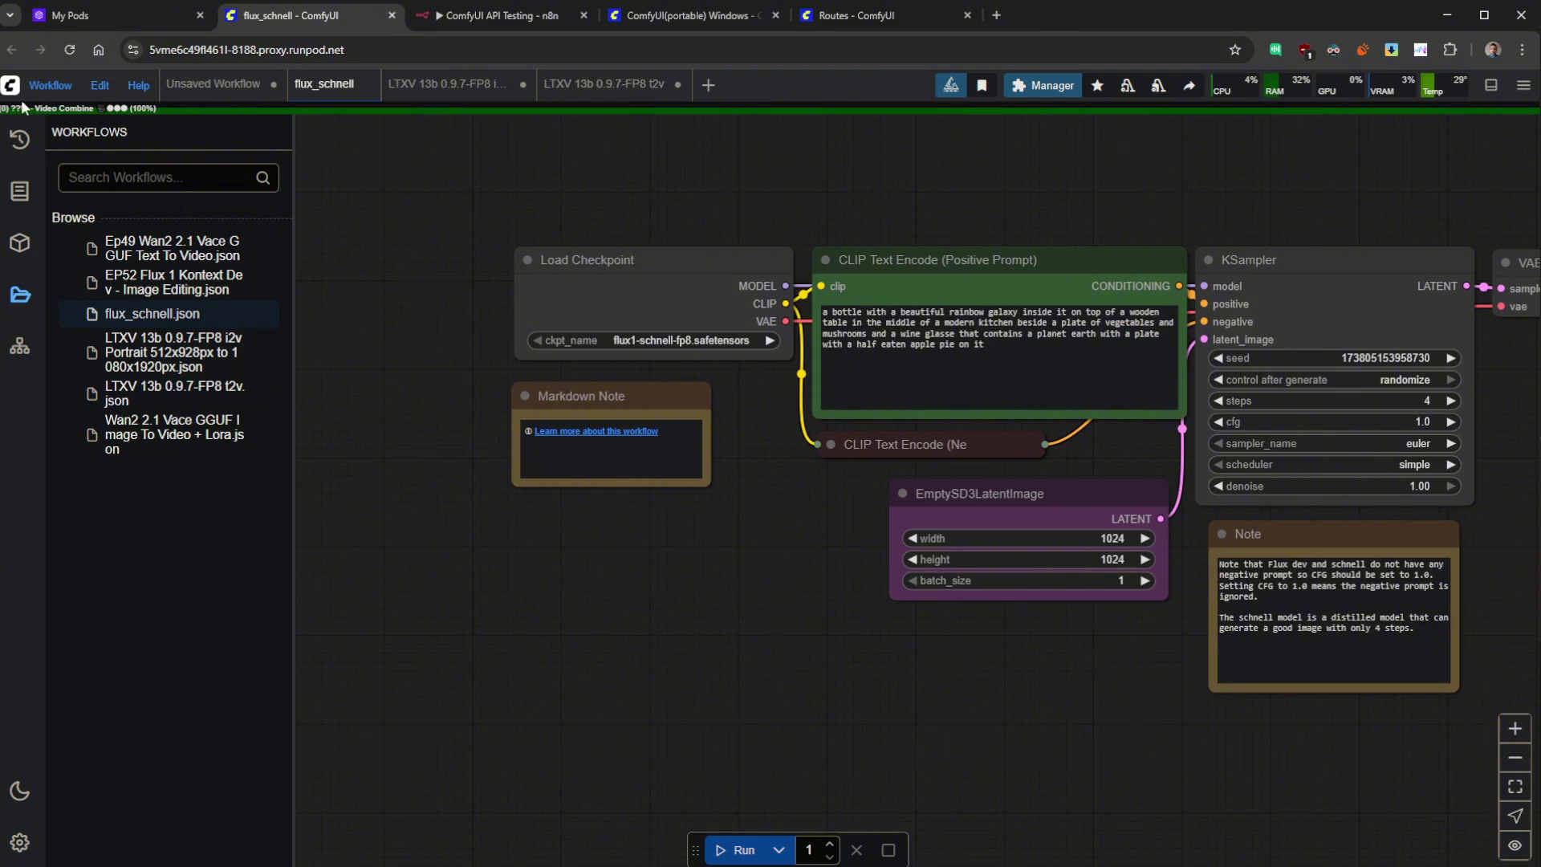
- View the Flux category of the workflow templates, close the template browser and return to the flux_schnell nodes
click(67, 89)
click(90, 179)
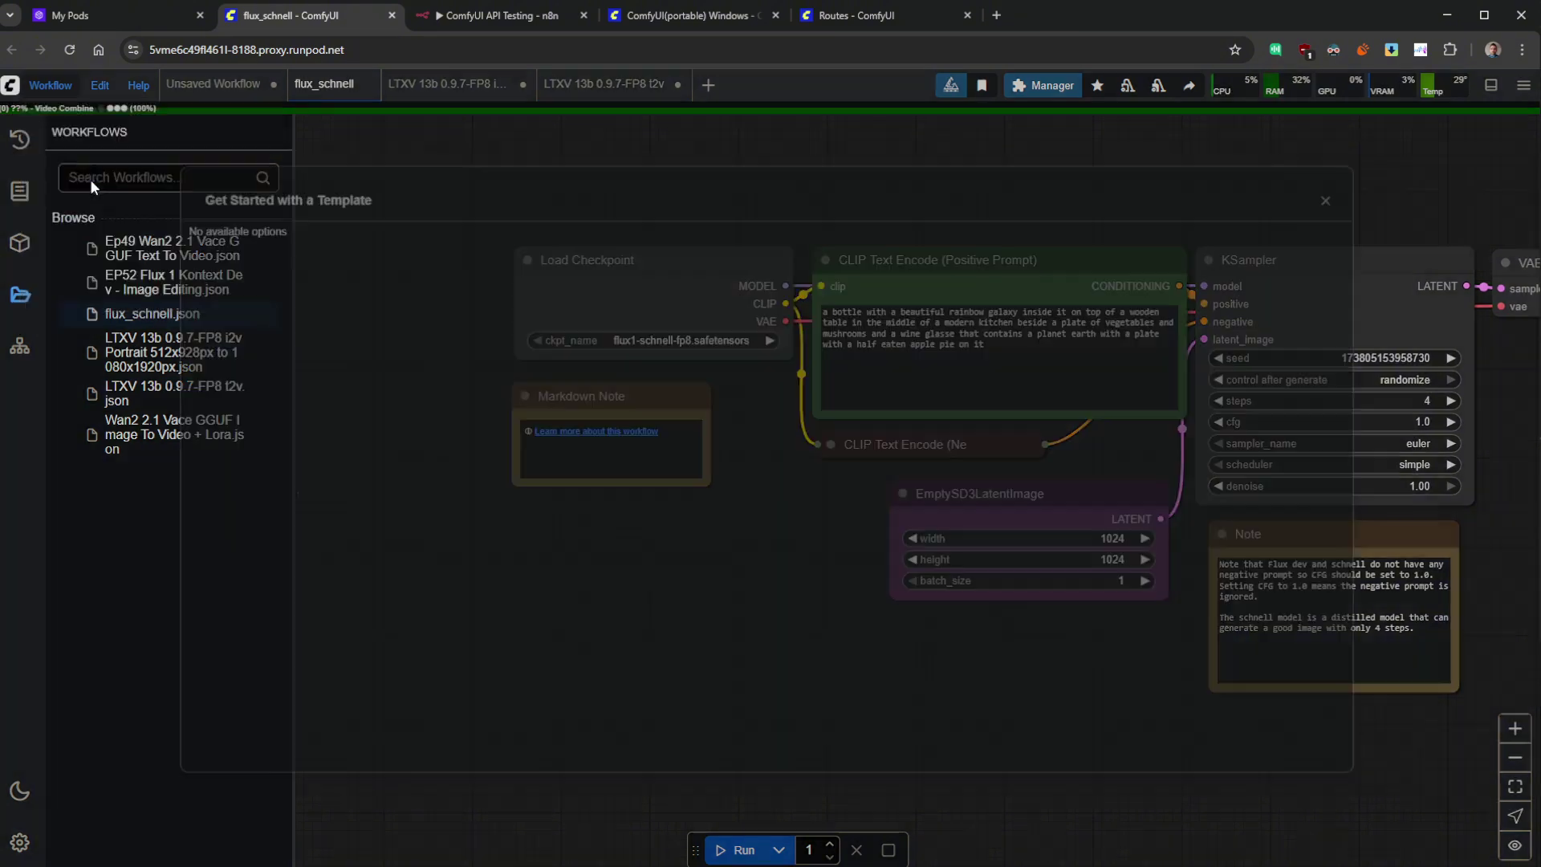
click(182, 330)
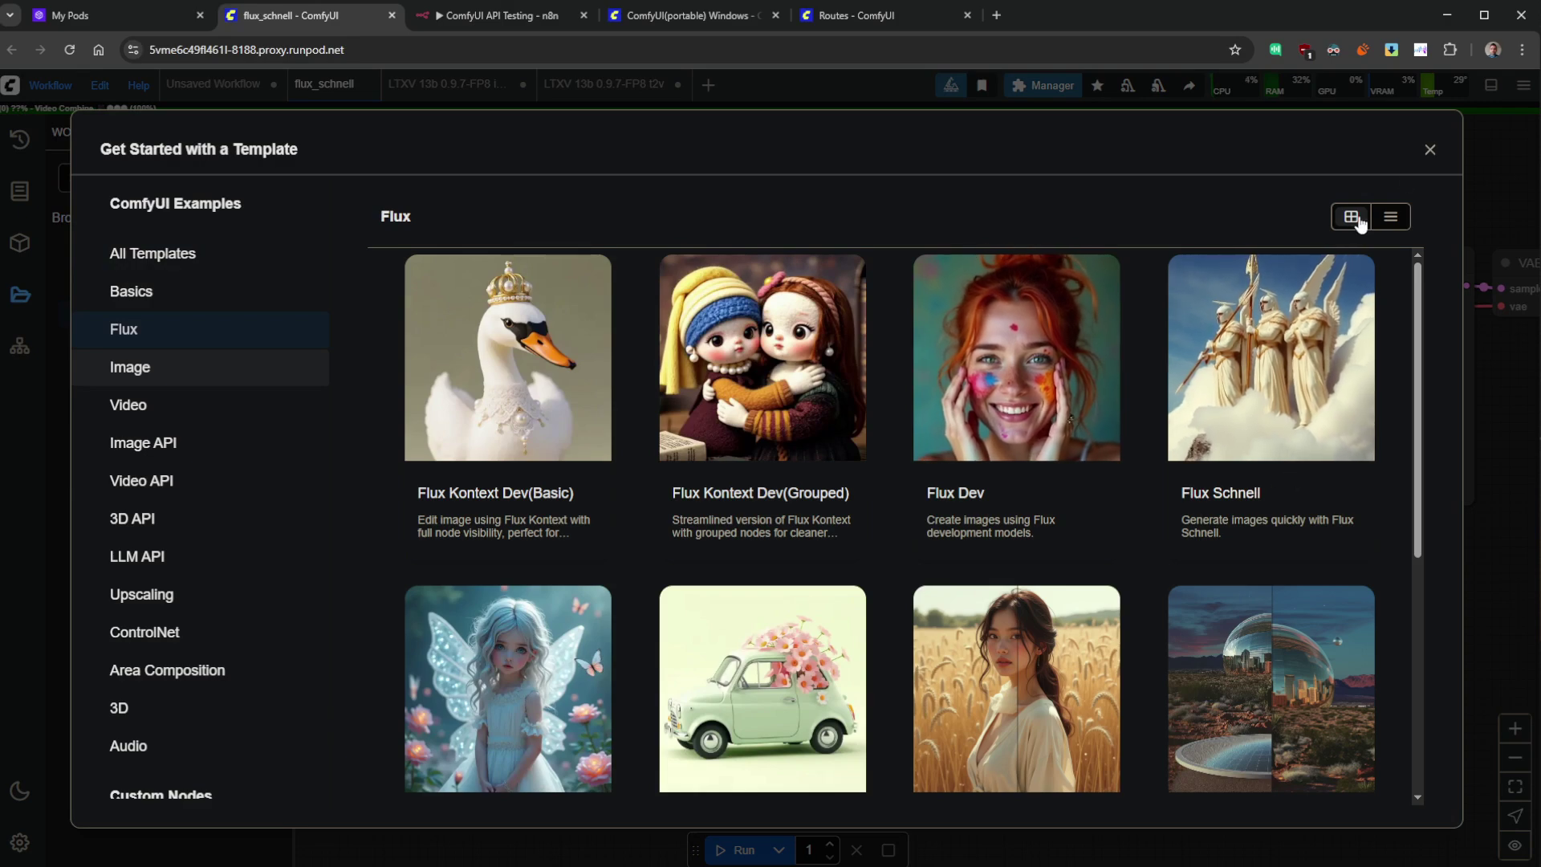
click(1429, 149)
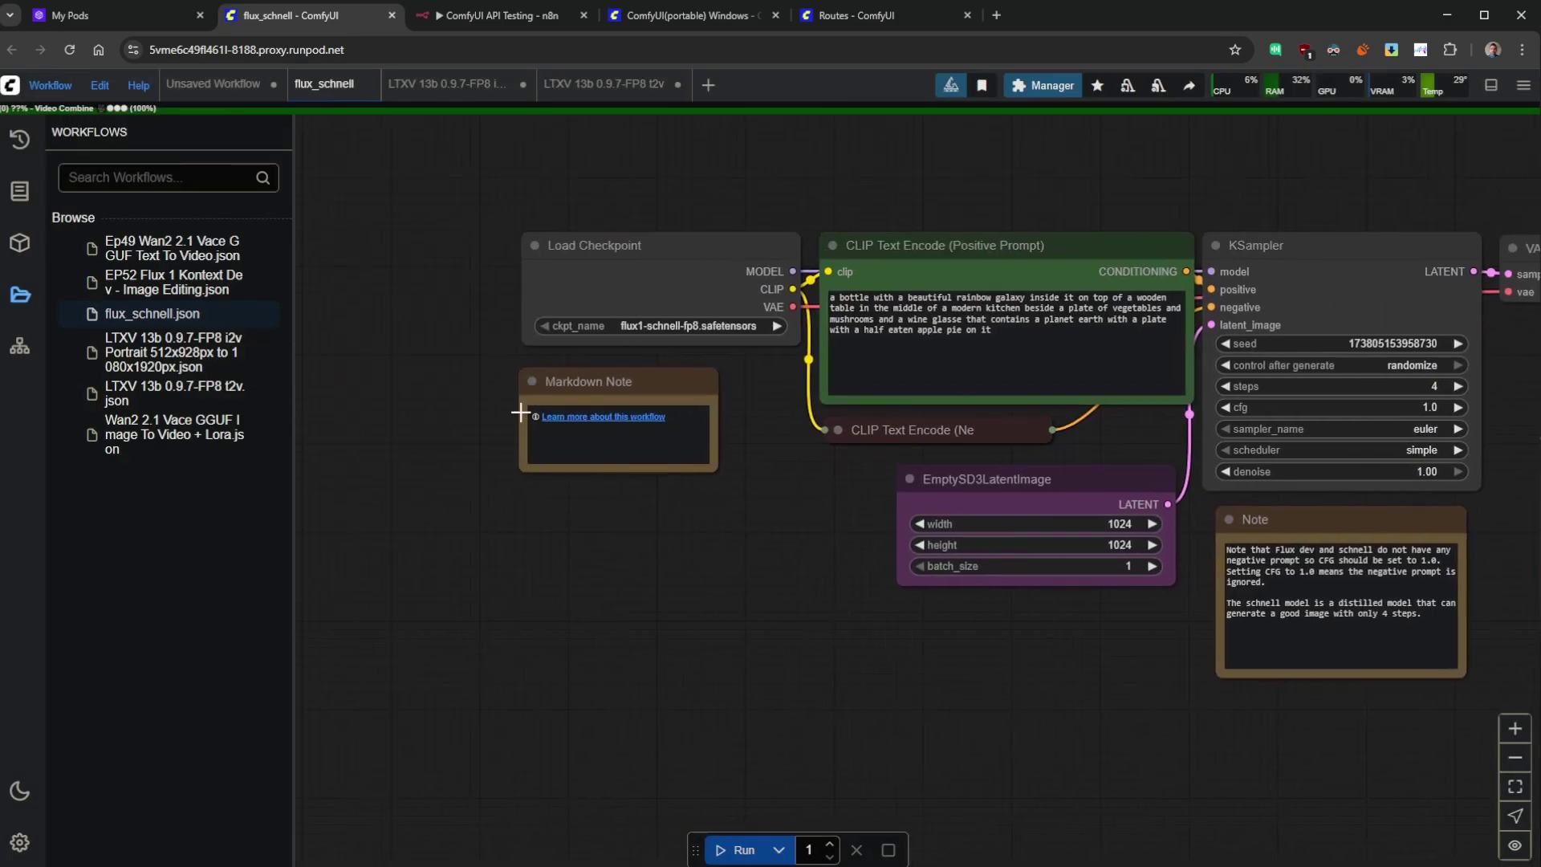
drag(1067, 215, 862, 160)
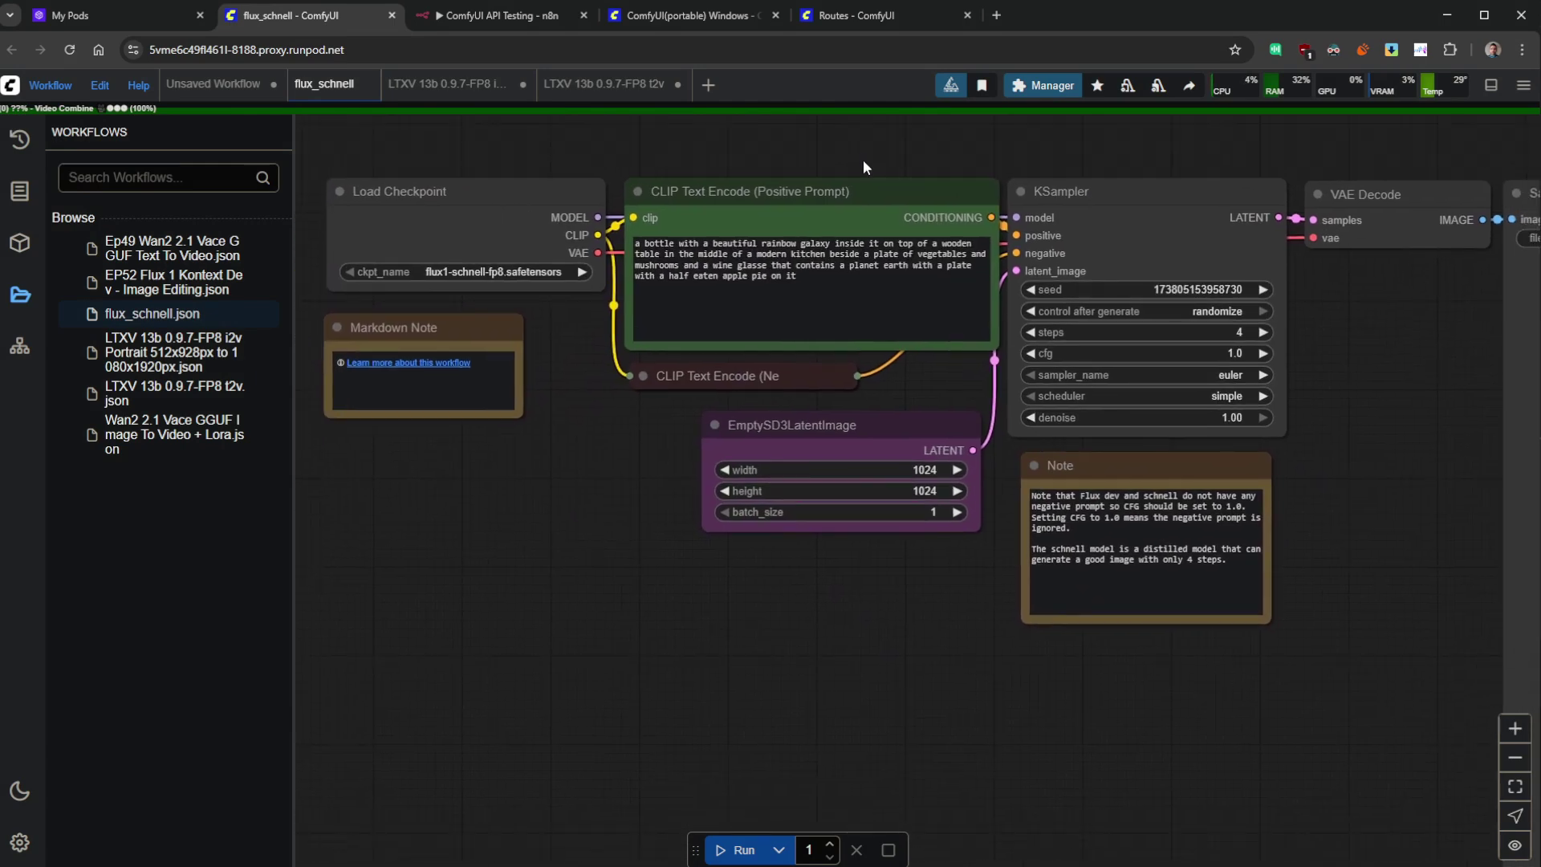
click(490, 17)
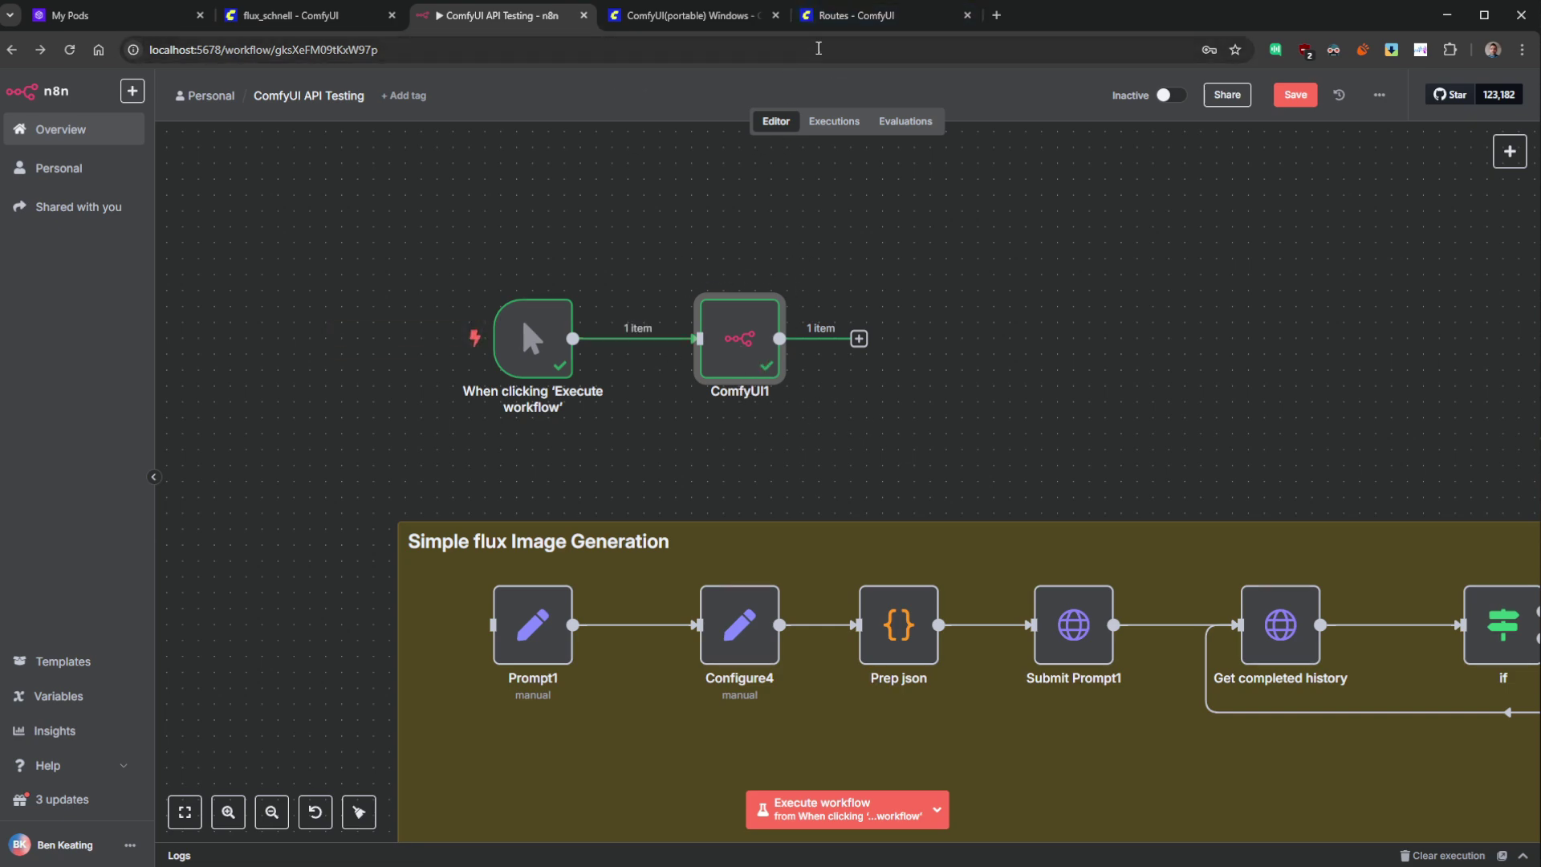
click(682, 17)
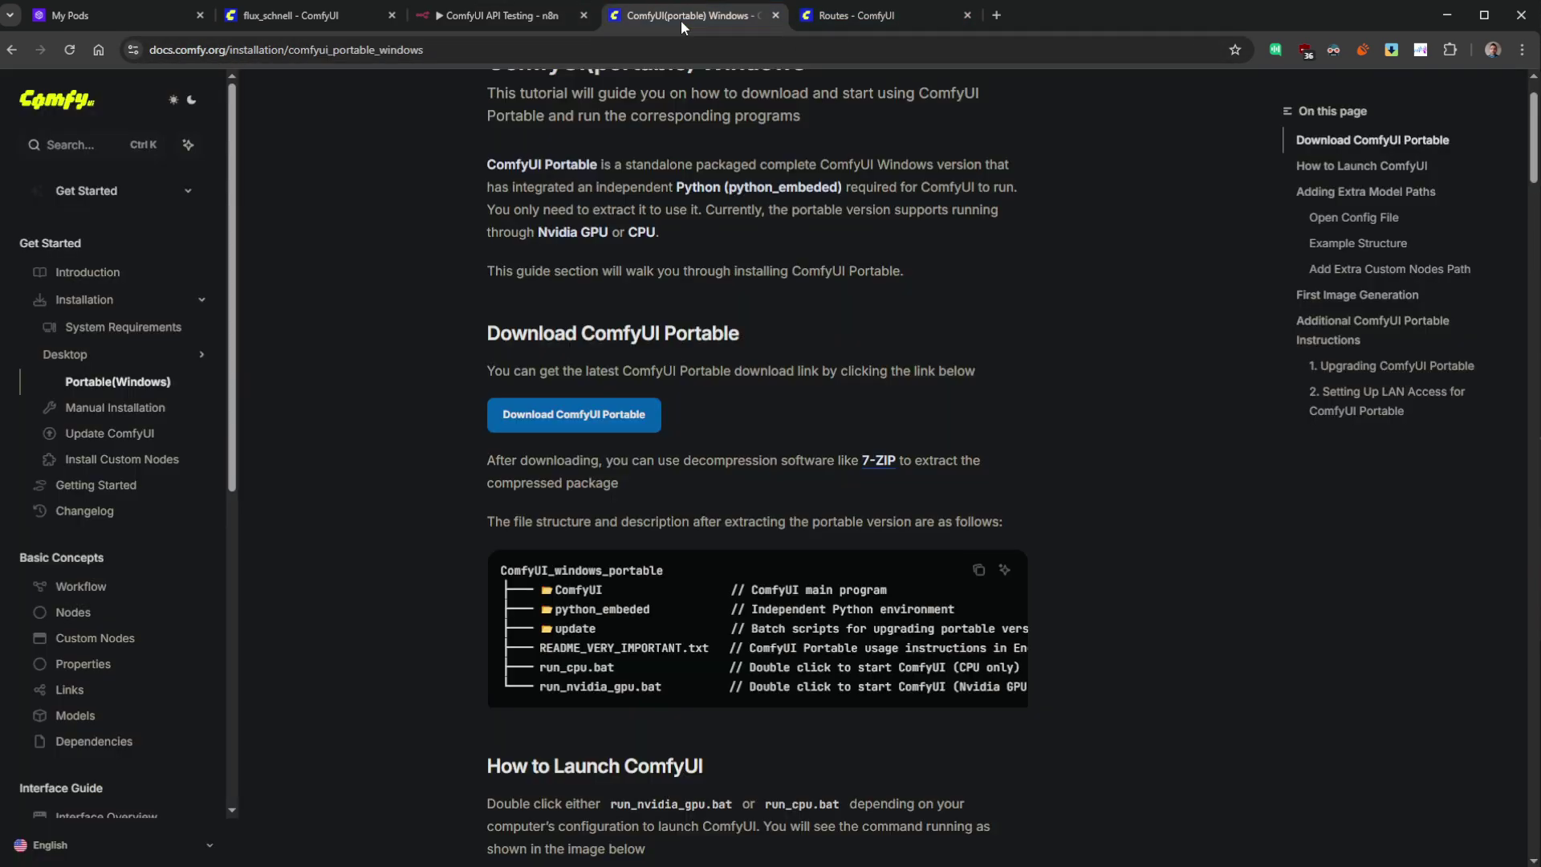
click(337, 15)
drag(563, 390, 565, 406)
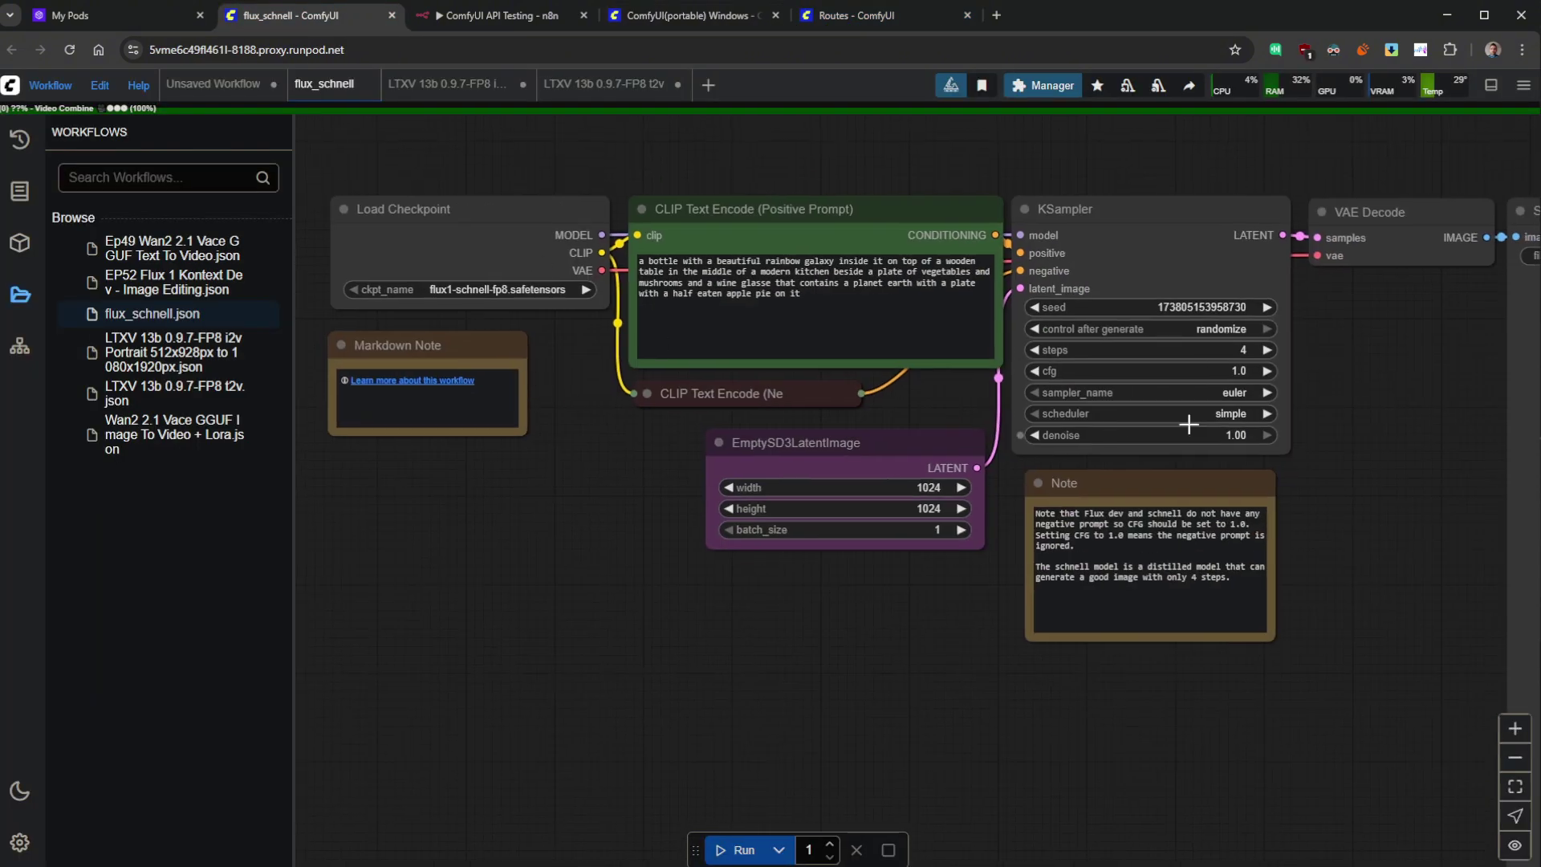
drag(1349, 406, 1314, 458)
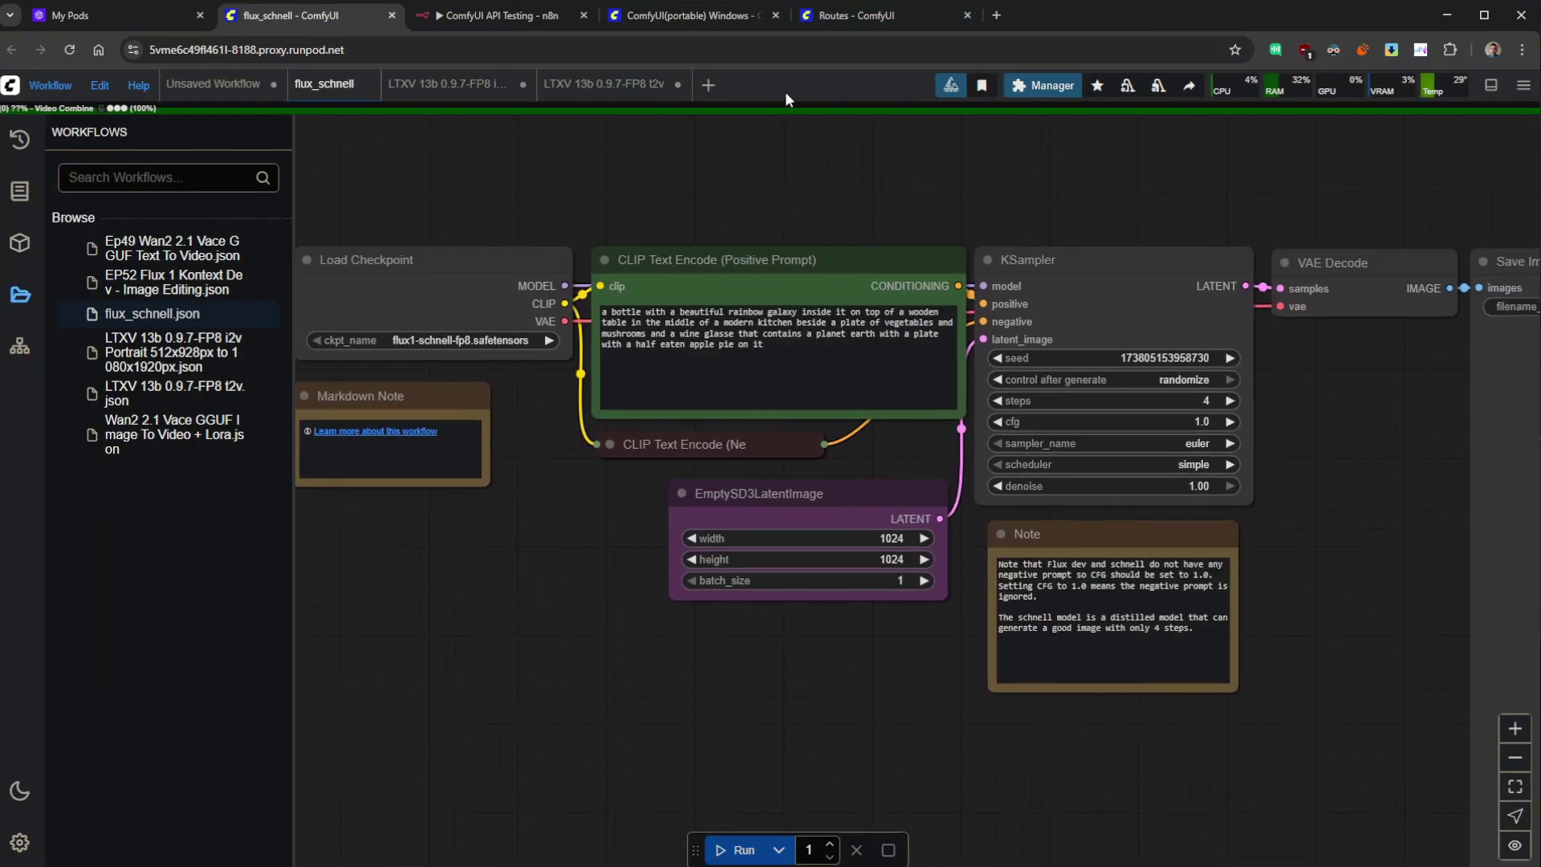
- Switch to the n8n workflow and look over its Simple flux Image Generation and Flux Kontext node groups
click(482, 15)
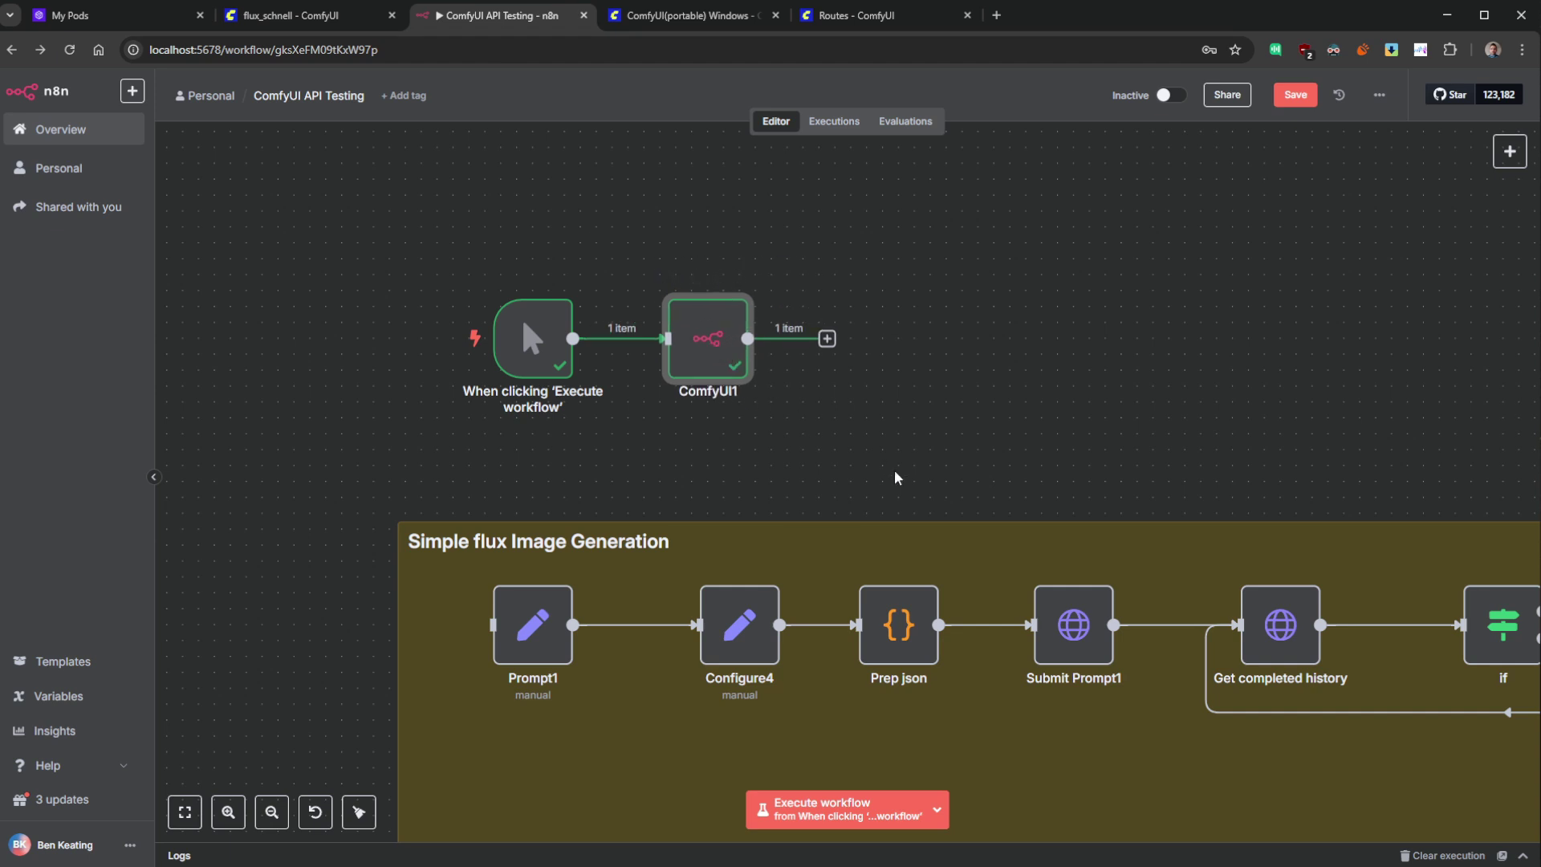
drag(893, 465, 878, 287)
scroll(911, 299, down, 5)
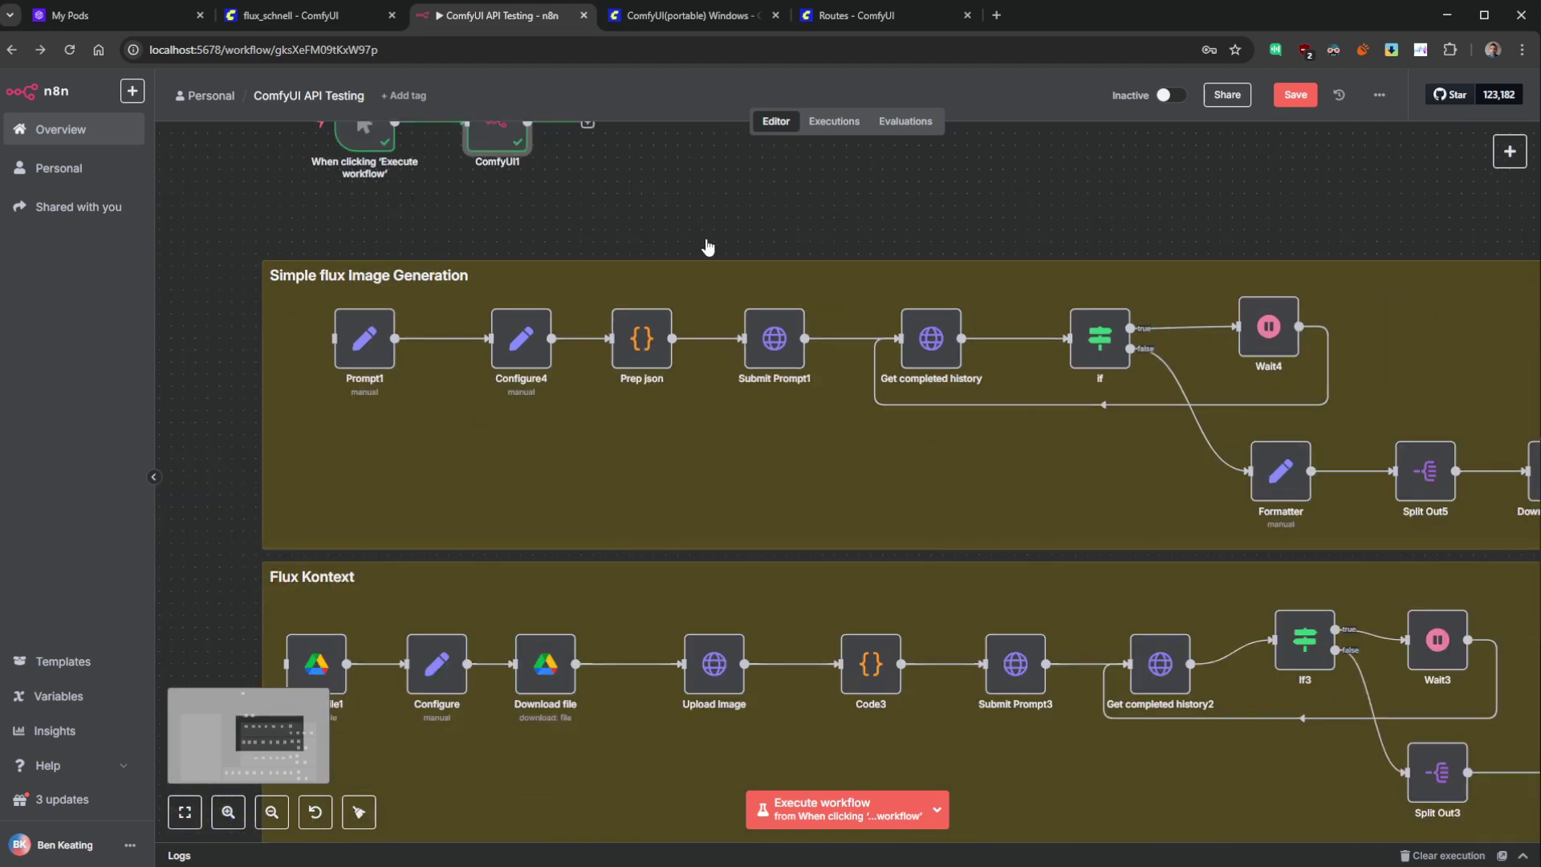
scroll(684, 229, down, 5)
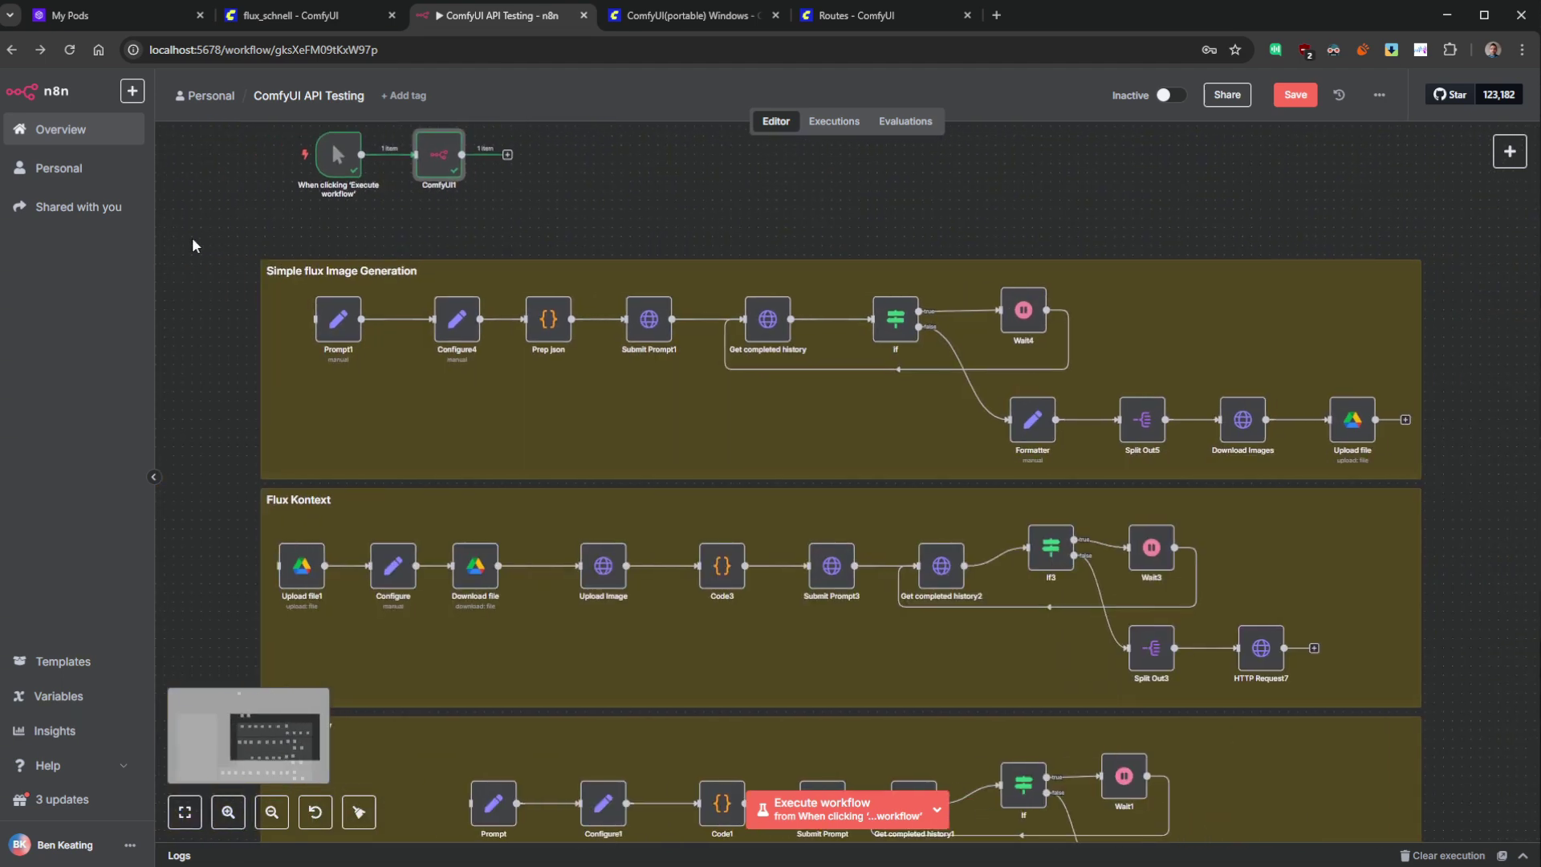
drag(595, 365, 1468, 493)
drag(620, 192, 748, 240)
drag(384, 156, 732, 249)
drag(857, 291, 873, 278)
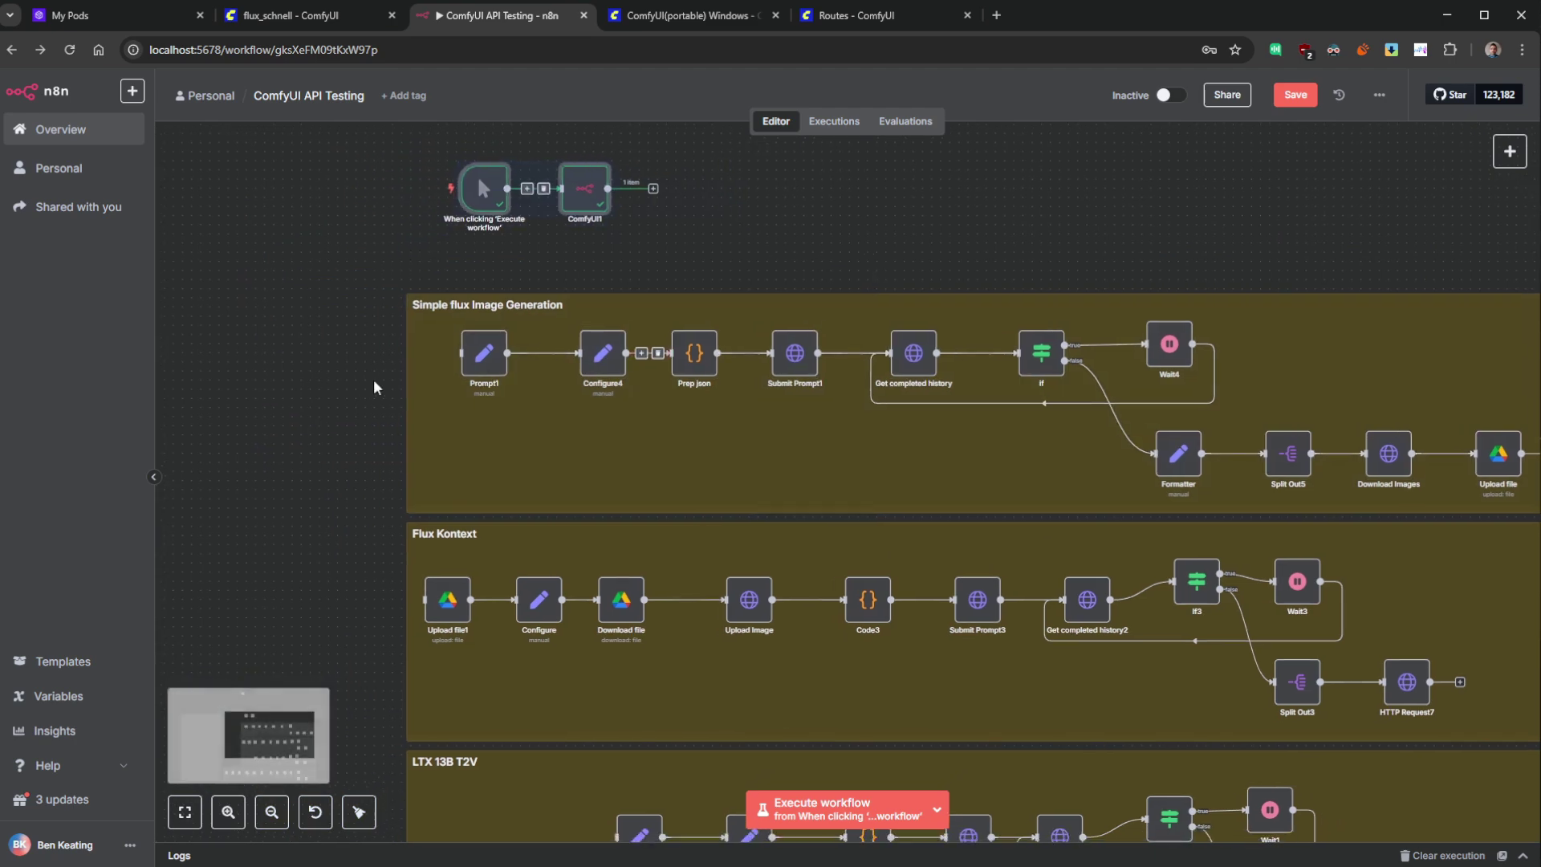
click(471, 345)
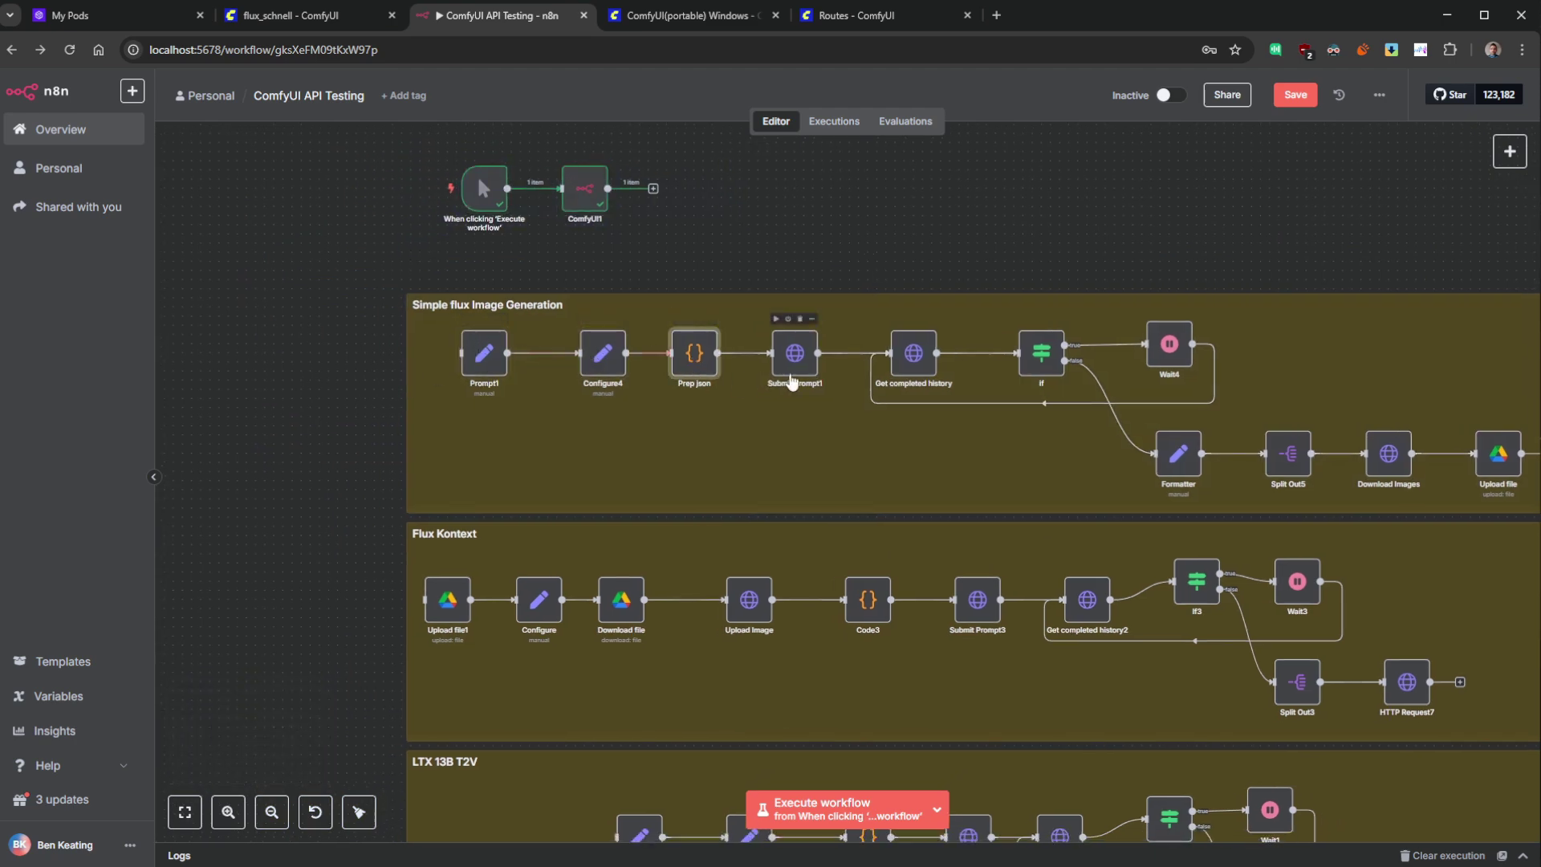
- Remove the connection between the manual trigger and ComfyUI1, and place the trigger beside Prompt1 of the Simple flux Image Generation group
mouse_move(477, 175)
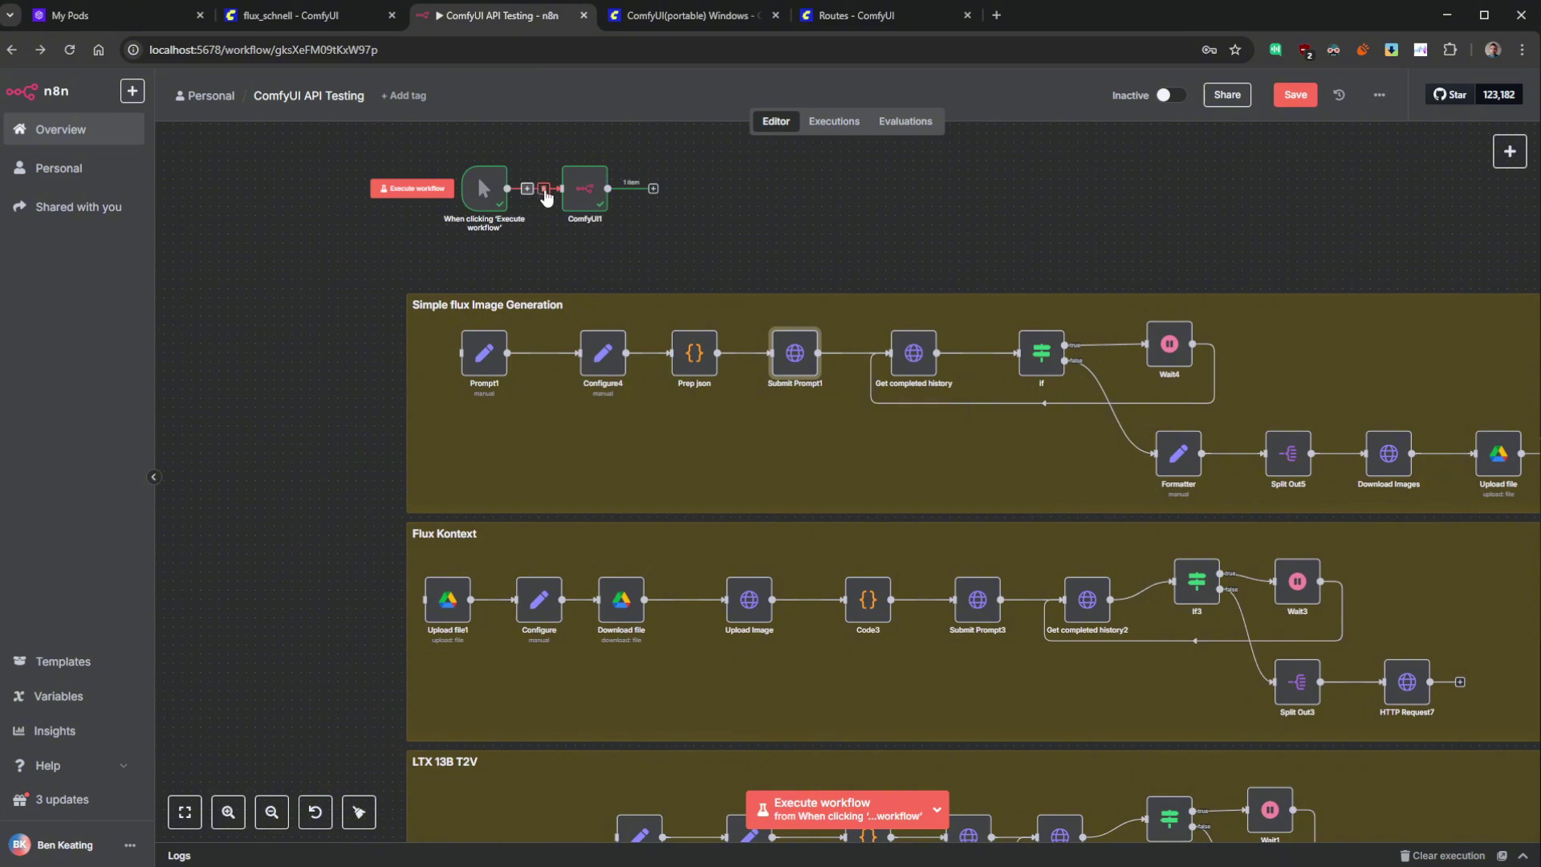
drag(493, 196, 362, 357)
scroll(425, 363, up, 3)
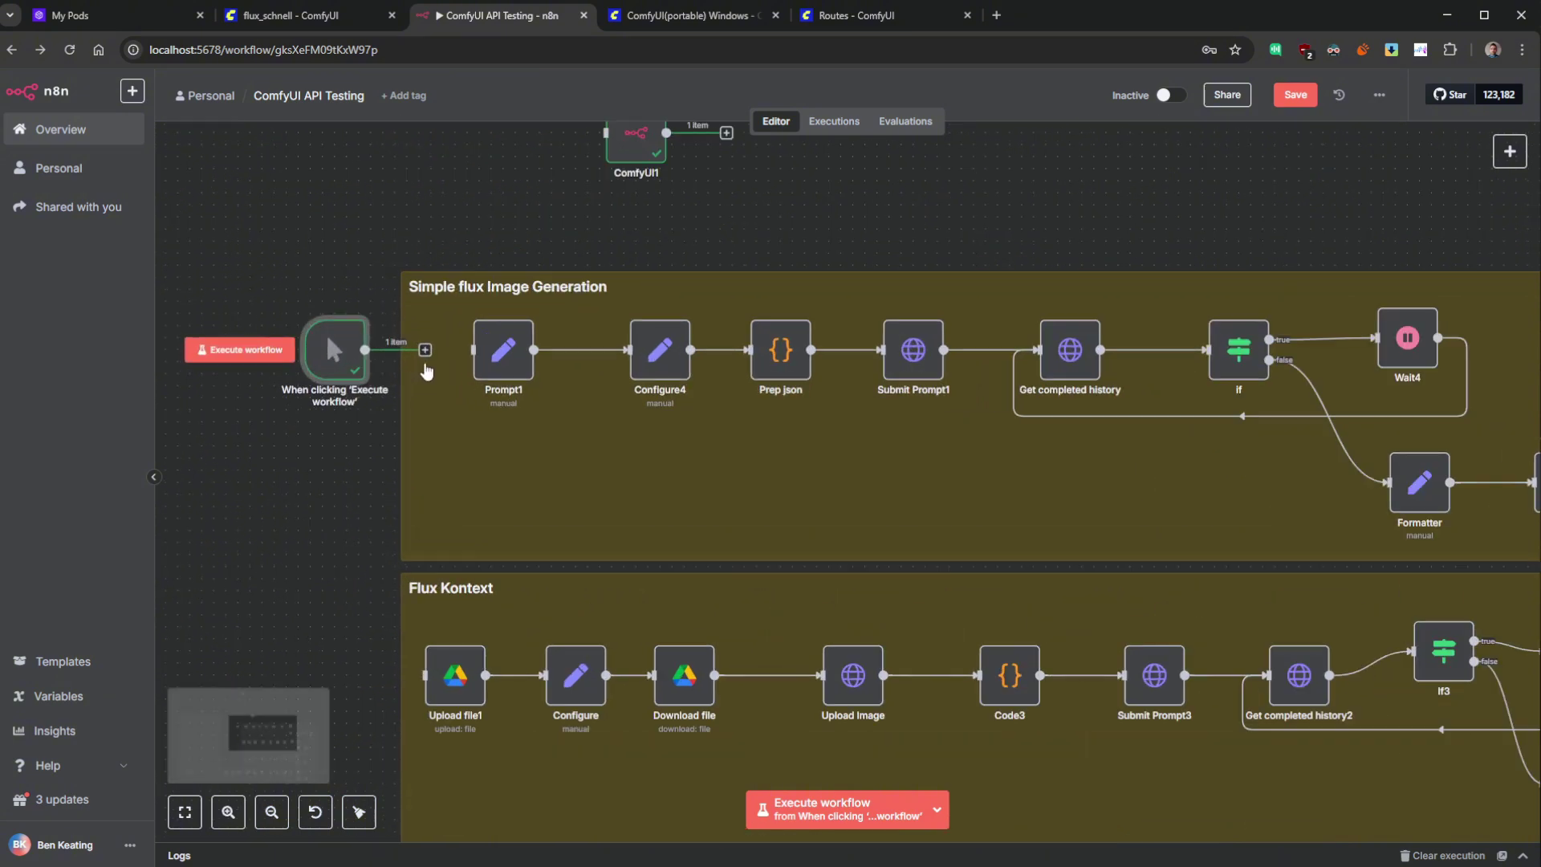
drag(1051, 552, 1014, 507)
- Switch to the ComfyUI Routes documentation and examine the built-in /interrupt, /queue and post /prompt routes
click(854, 15)
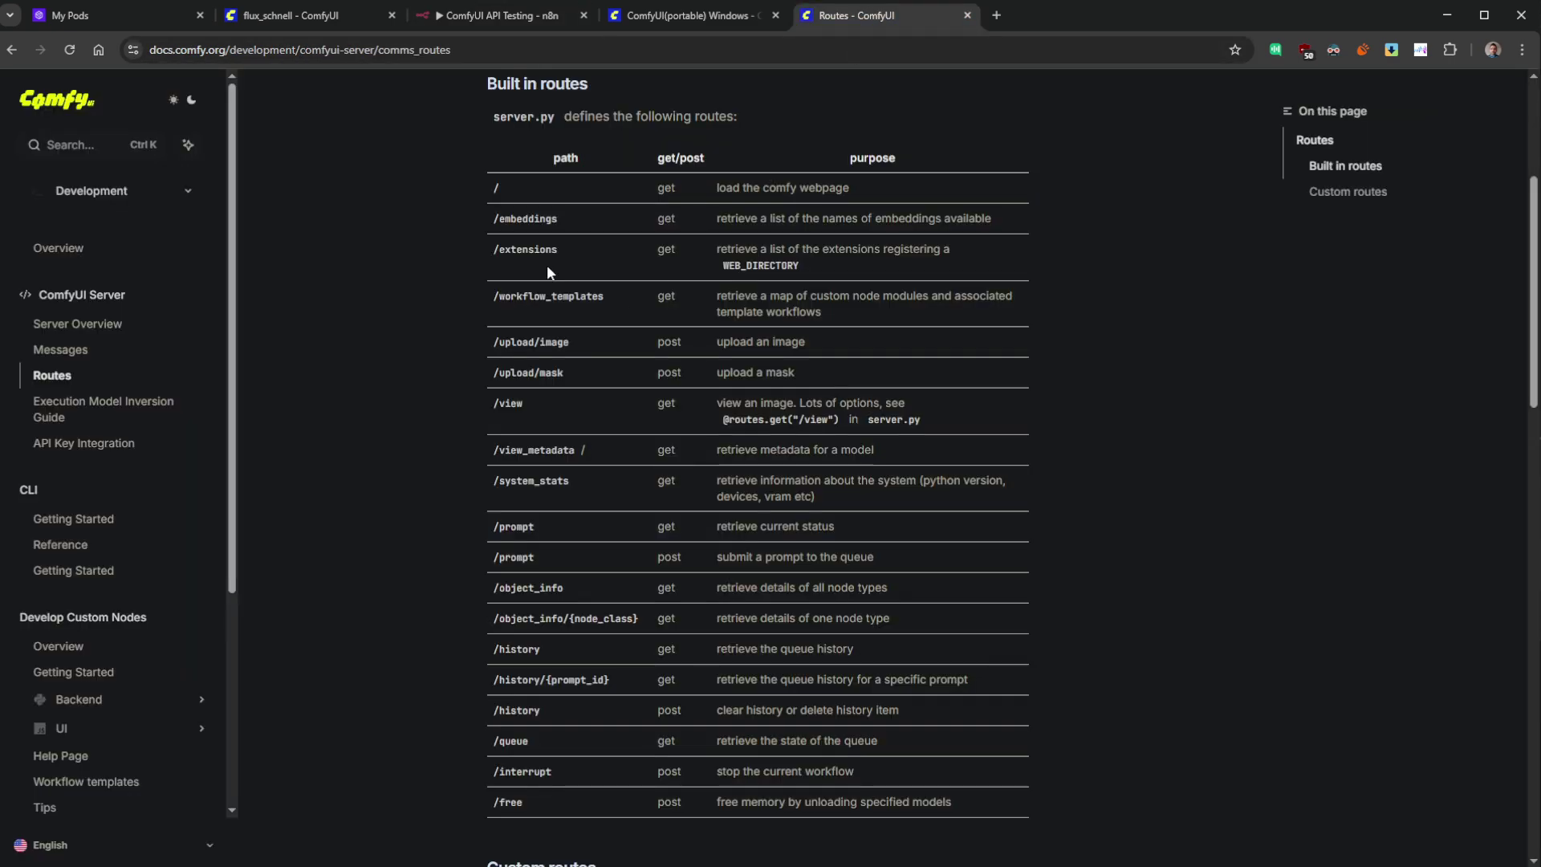
scroll(546, 265, down, 2)
drag(533, 628, 455, 604)
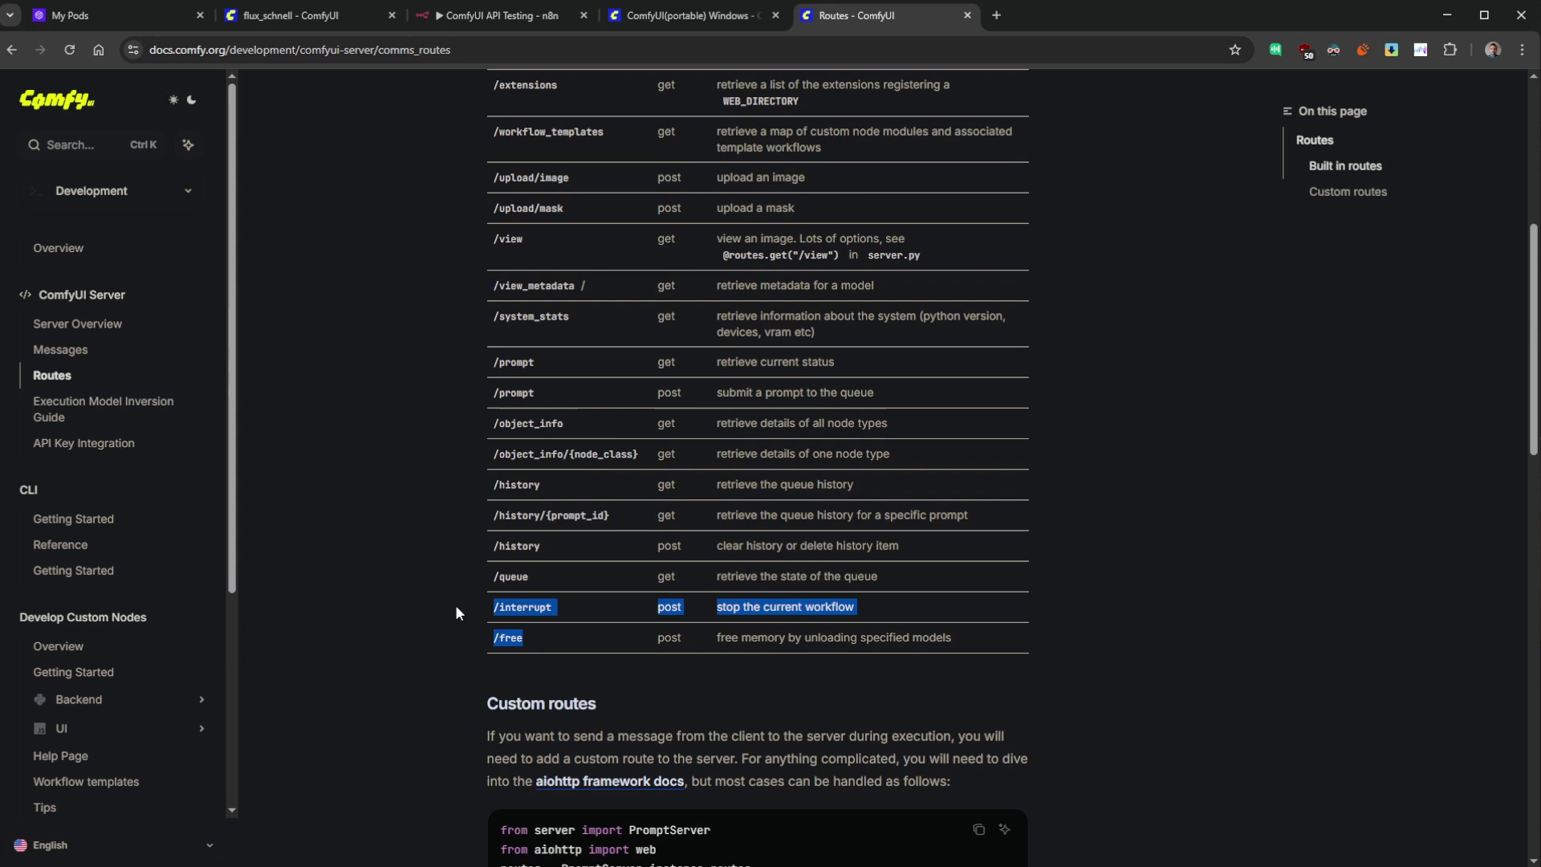
triple_click(534, 577)
drag(564, 390, 458, 405)
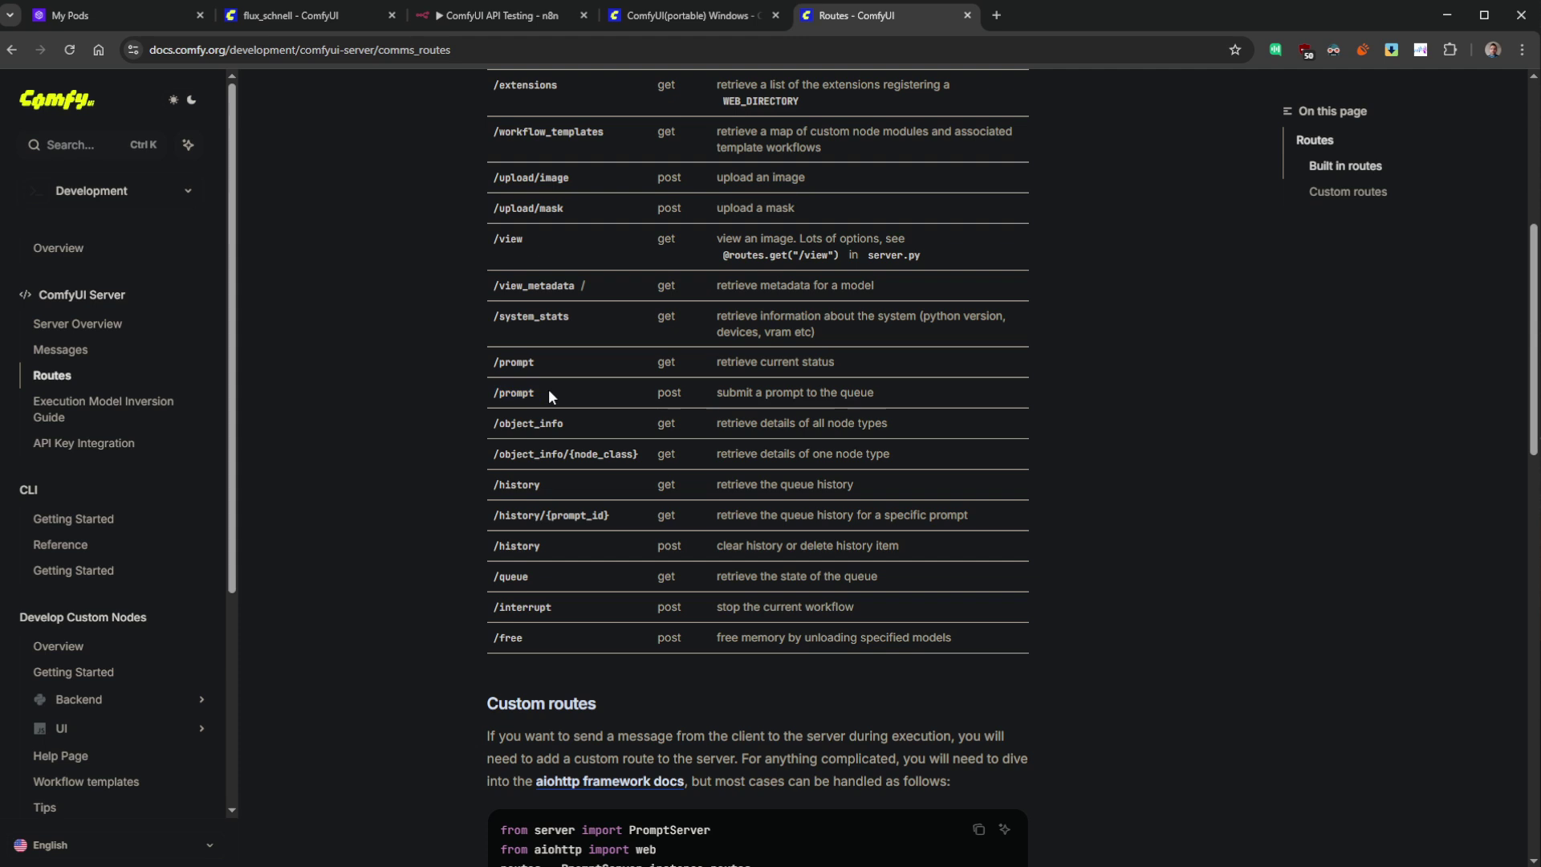
drag(547, 388, 473, 392)
click(508, 392)
- Switch to the RunPod-hosted flux_schnell workflow and display its workflow export options, including Export (API)
click(685, 18)
click(305, 16)
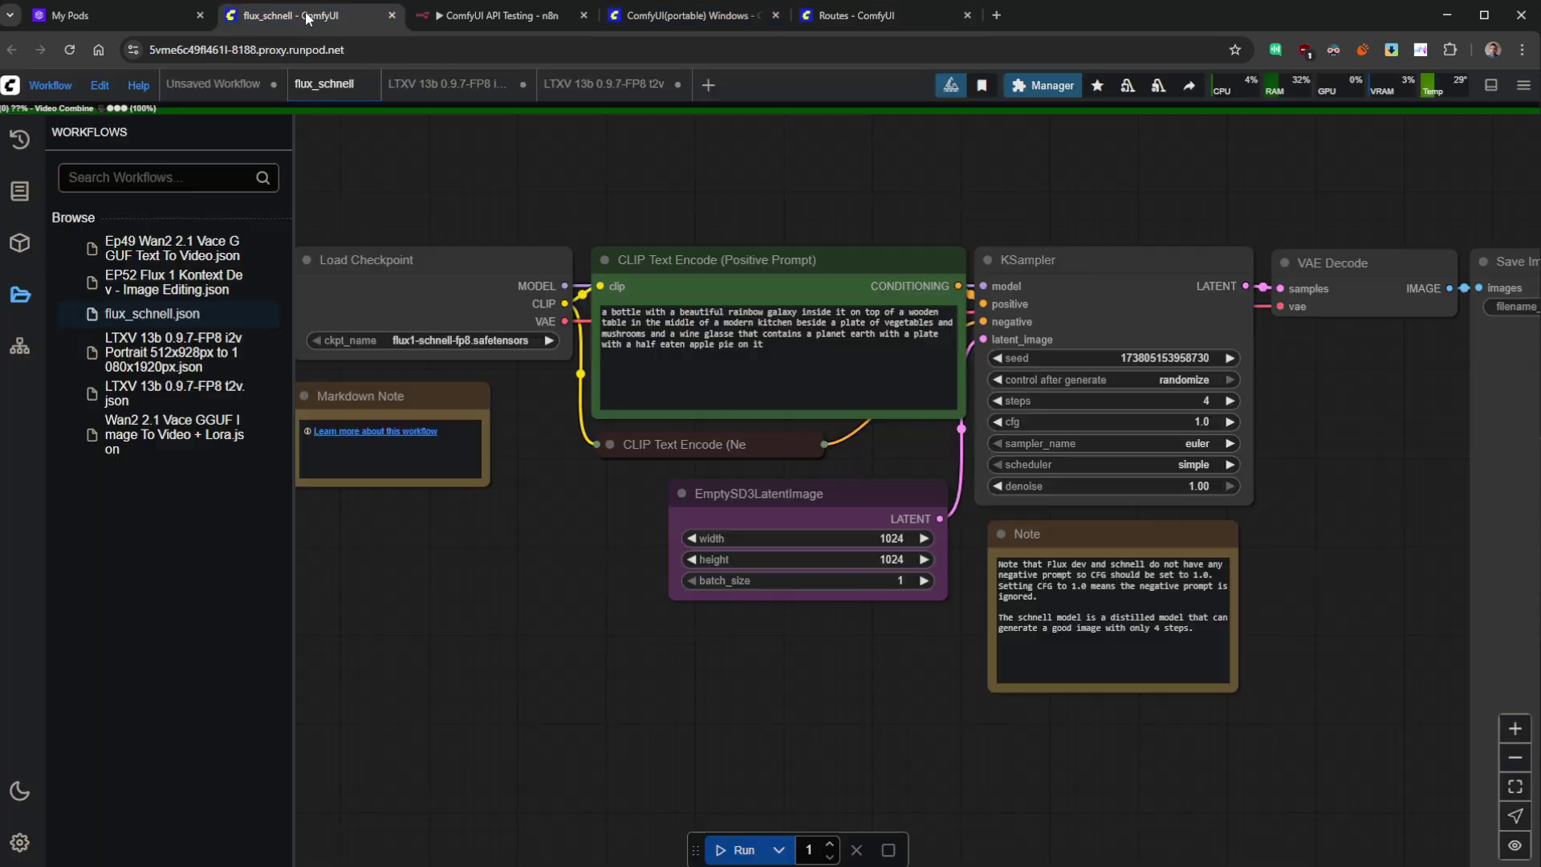
click(50, 85)
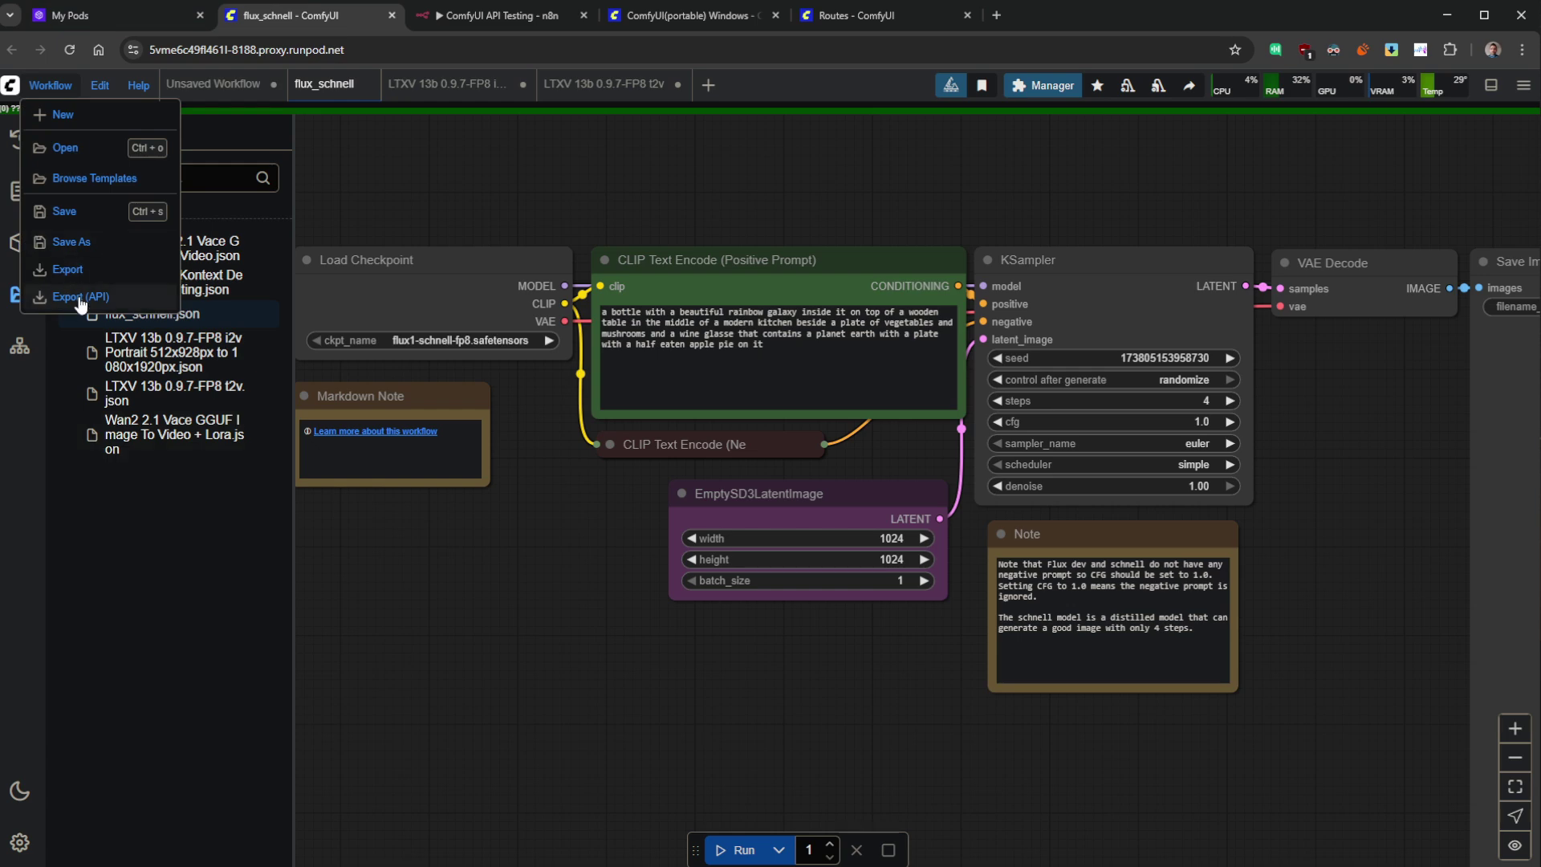
- Return to the Routes documentation and read through the whole built-in routes table
click(868, 17)
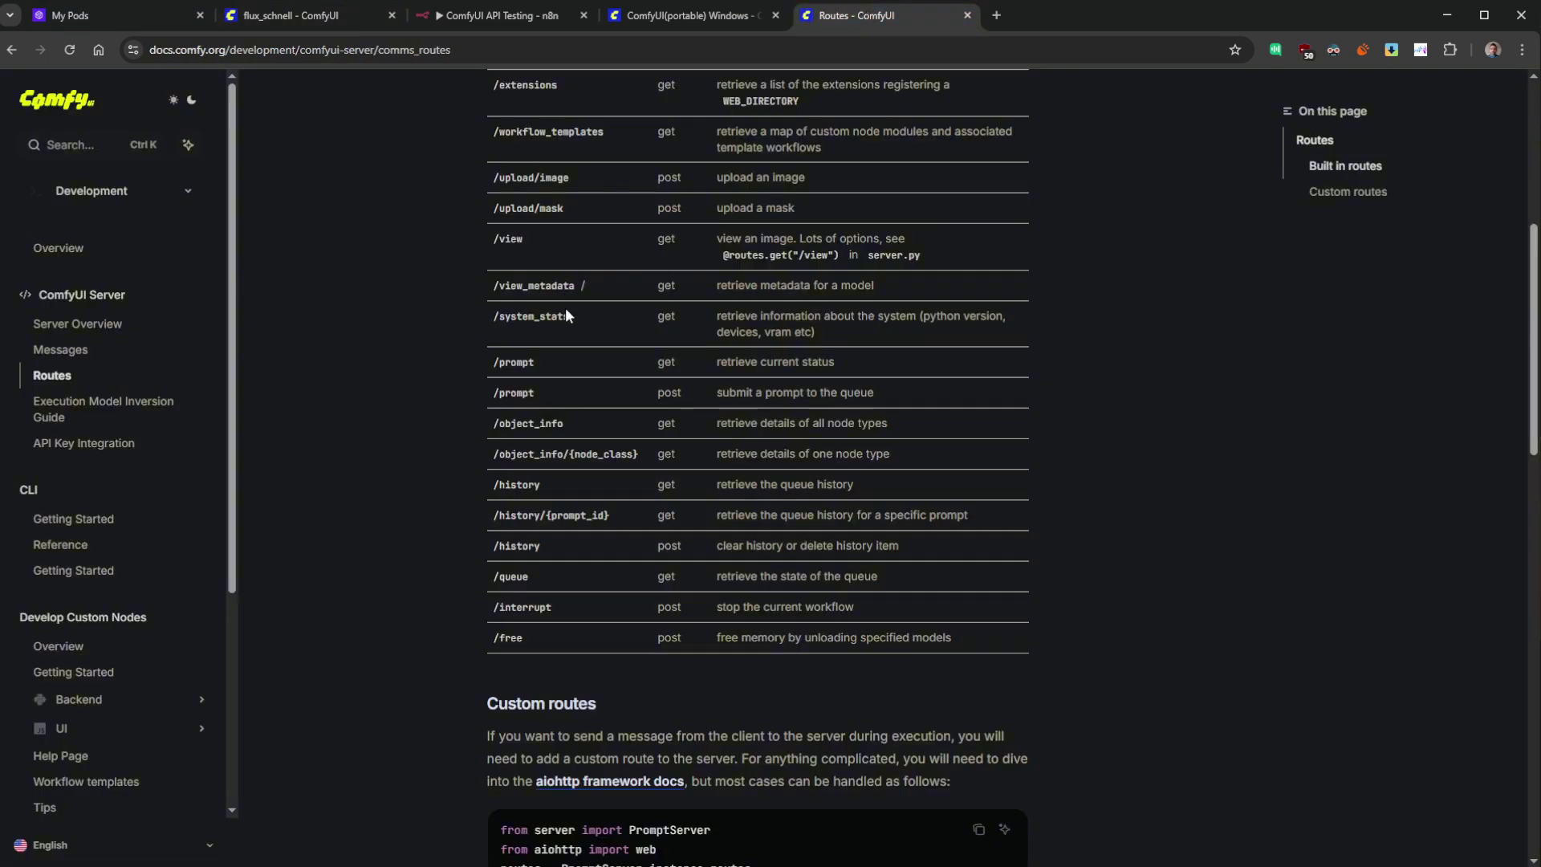
scroll(565, 372, up, 2)
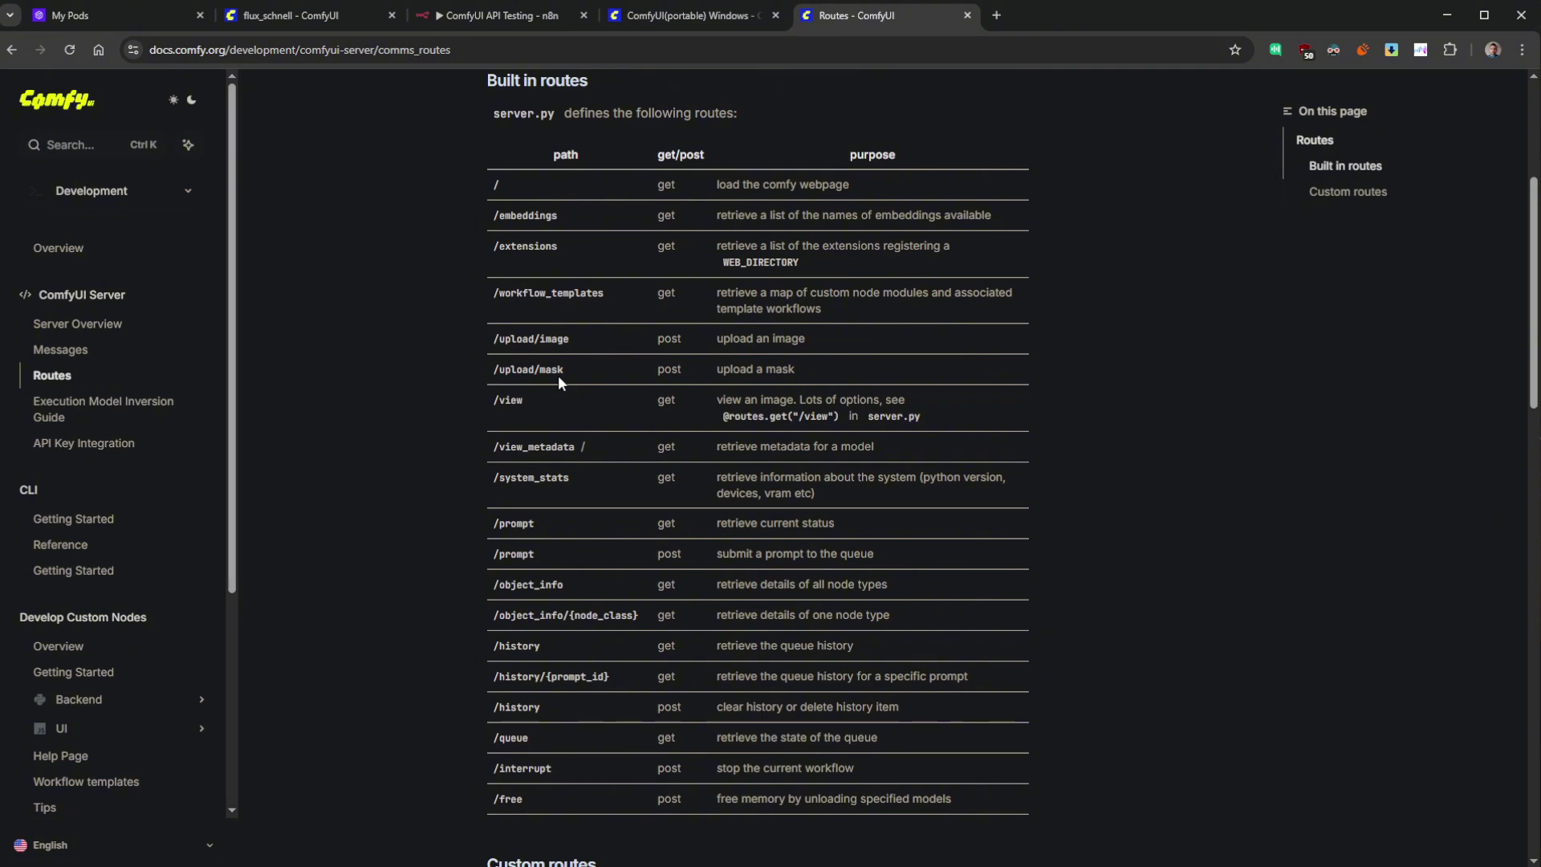
scroll(645, 460, down, 1)
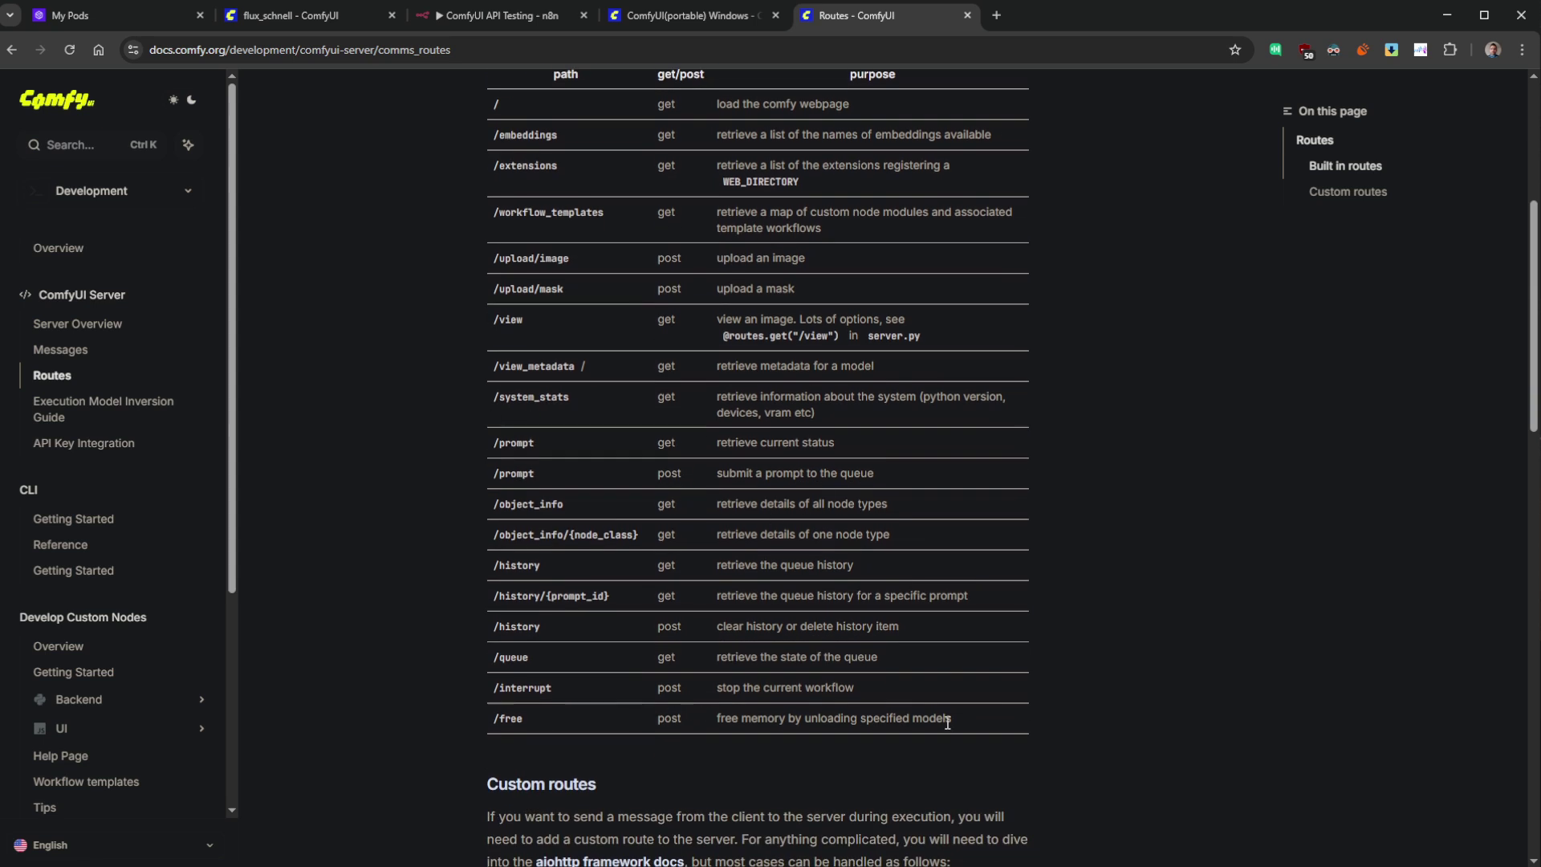
drag(948, 722, 422, 151)
click(758, 363)
scroll(963, 387, up, 1)
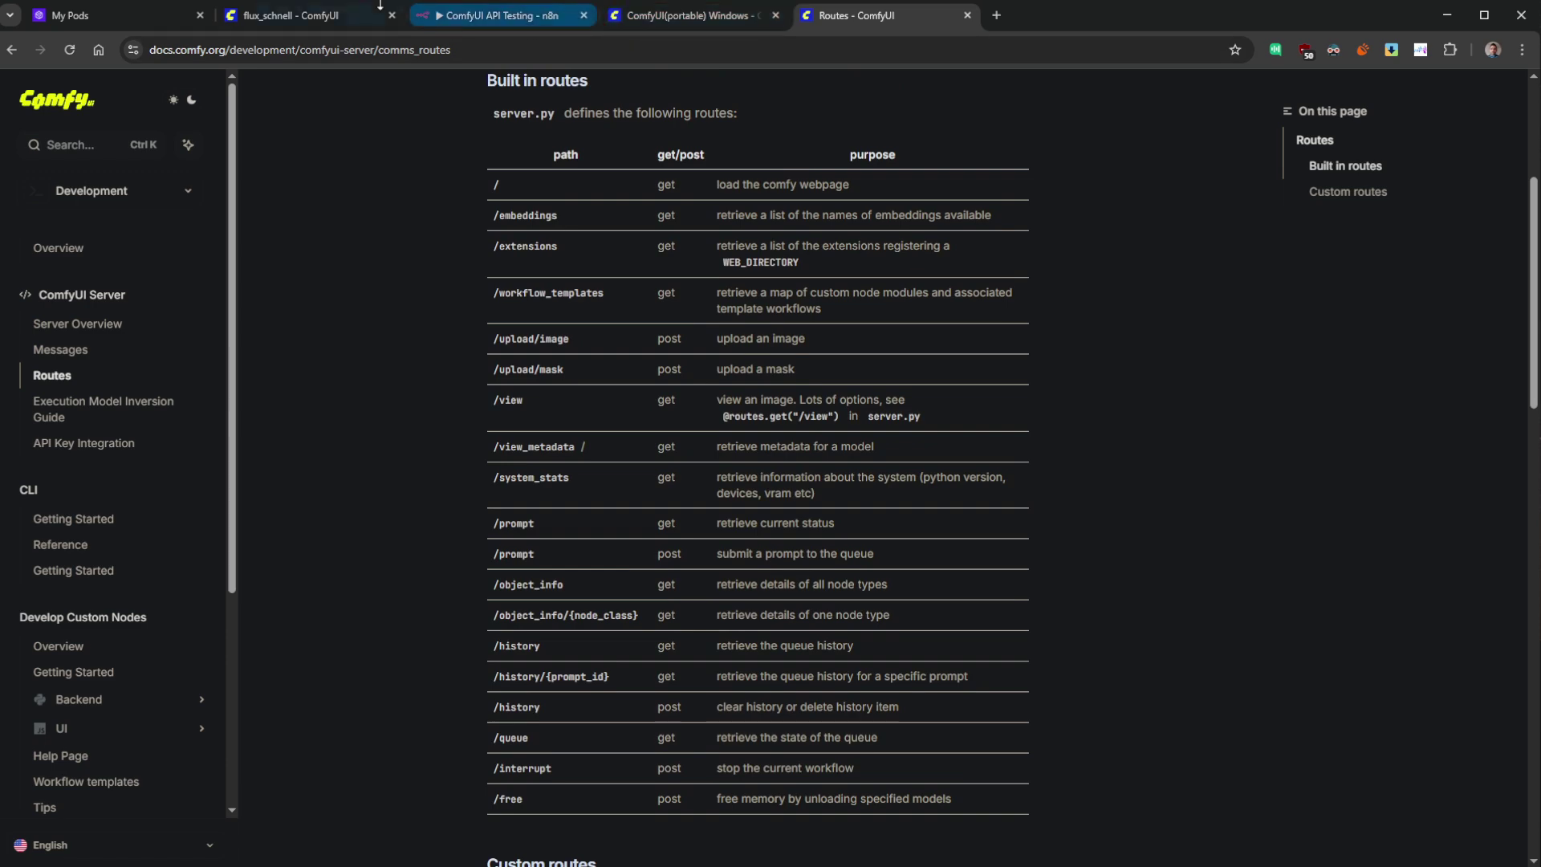
- Switch to the n8n workflow and look over the Simple flux Image Generation group from the manual trigger onward
click(329, 16)
key(ctrl+Tab)
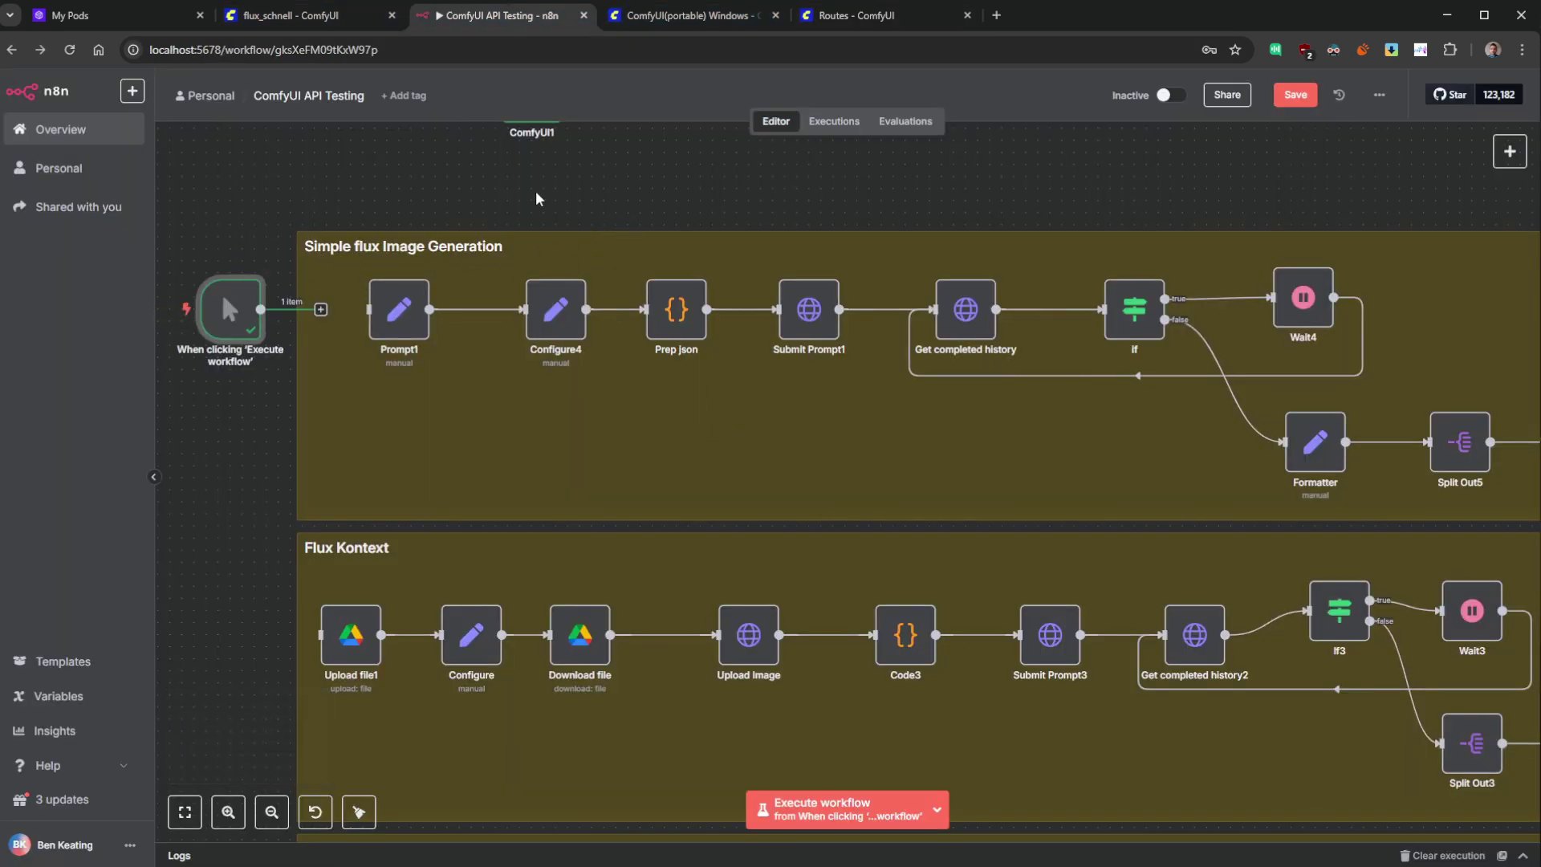
drag(541, 199, 723, 183)
drag(1050, 199, 1002, 208)
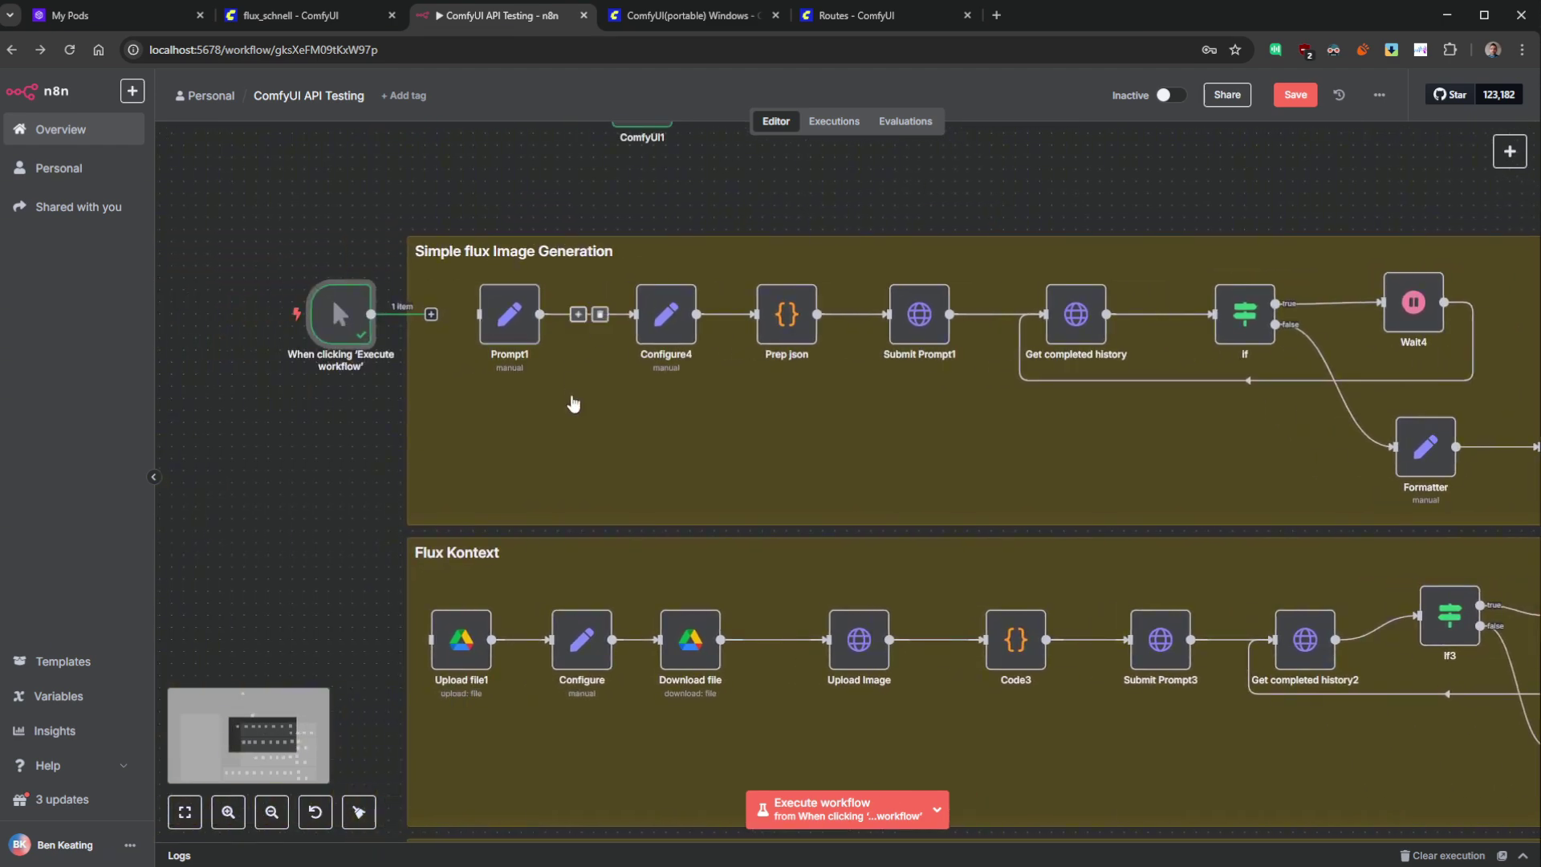
- Switch to the flux_schnell ComfyUI page and select its full RunPod proxy URL
click(278, 21)
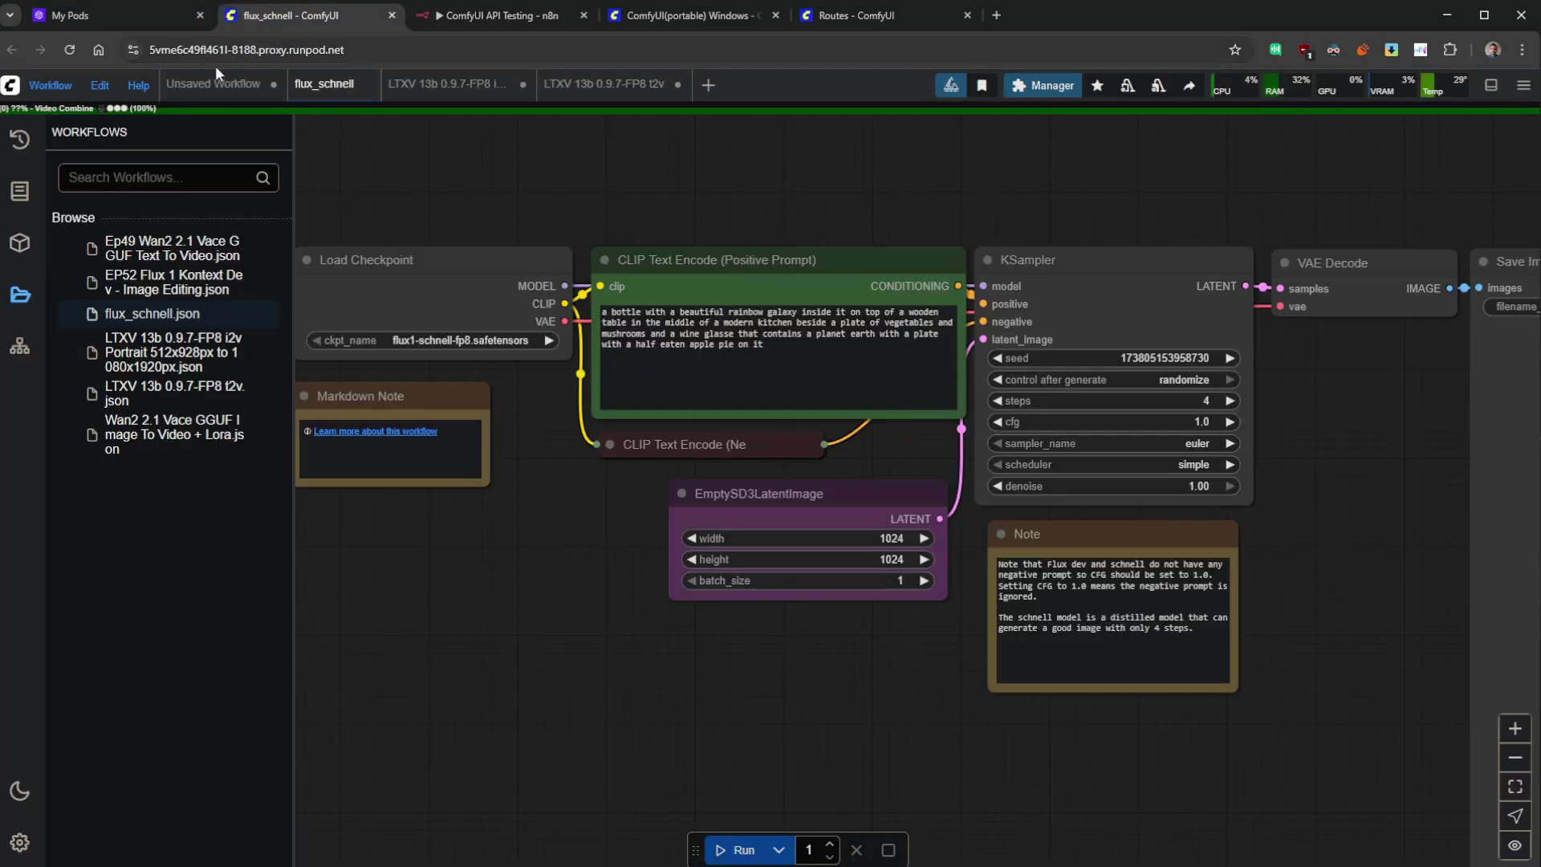
click(241, 50)
click(397, 50)
drag(397, 50, 149, 50)
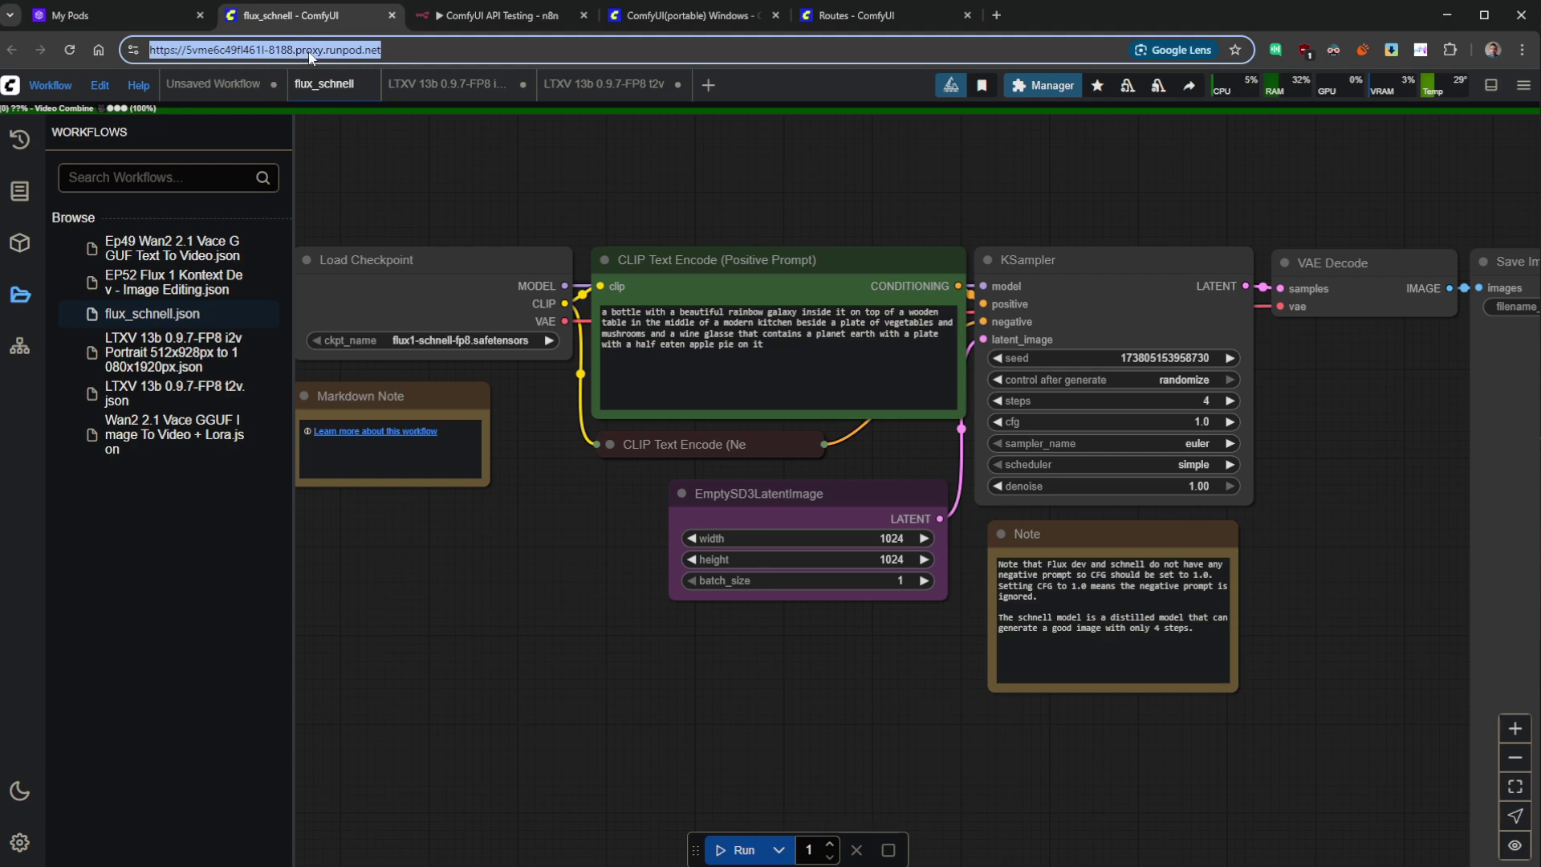
- Switch to the RunPod Pods page and check the GPU type of the running ComfyUI pod
click(80, 16)
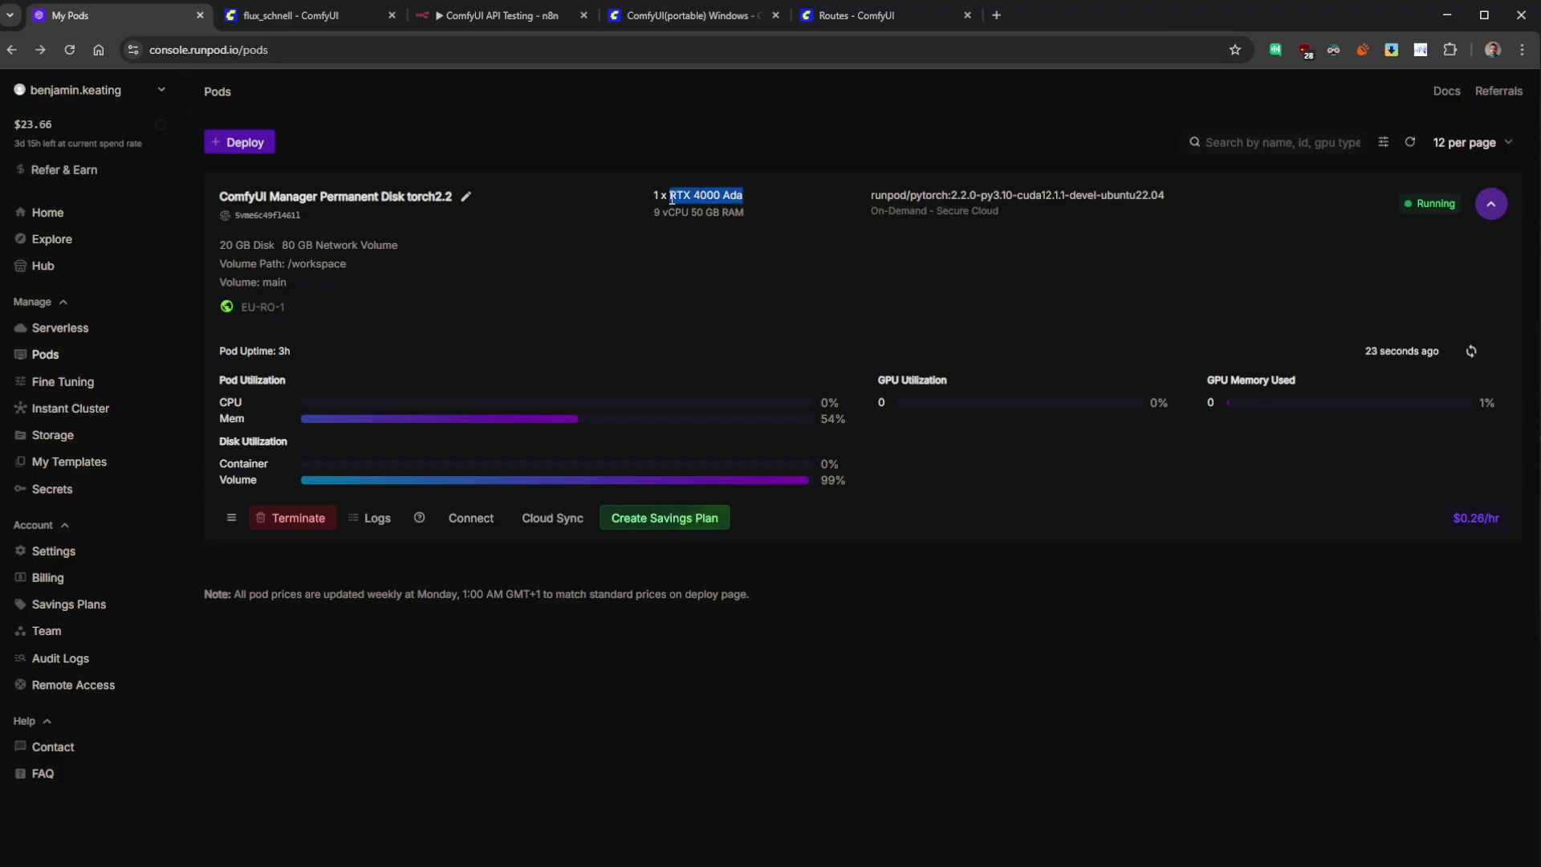
drag(694, 197, 740, 198)
click(741, 199)
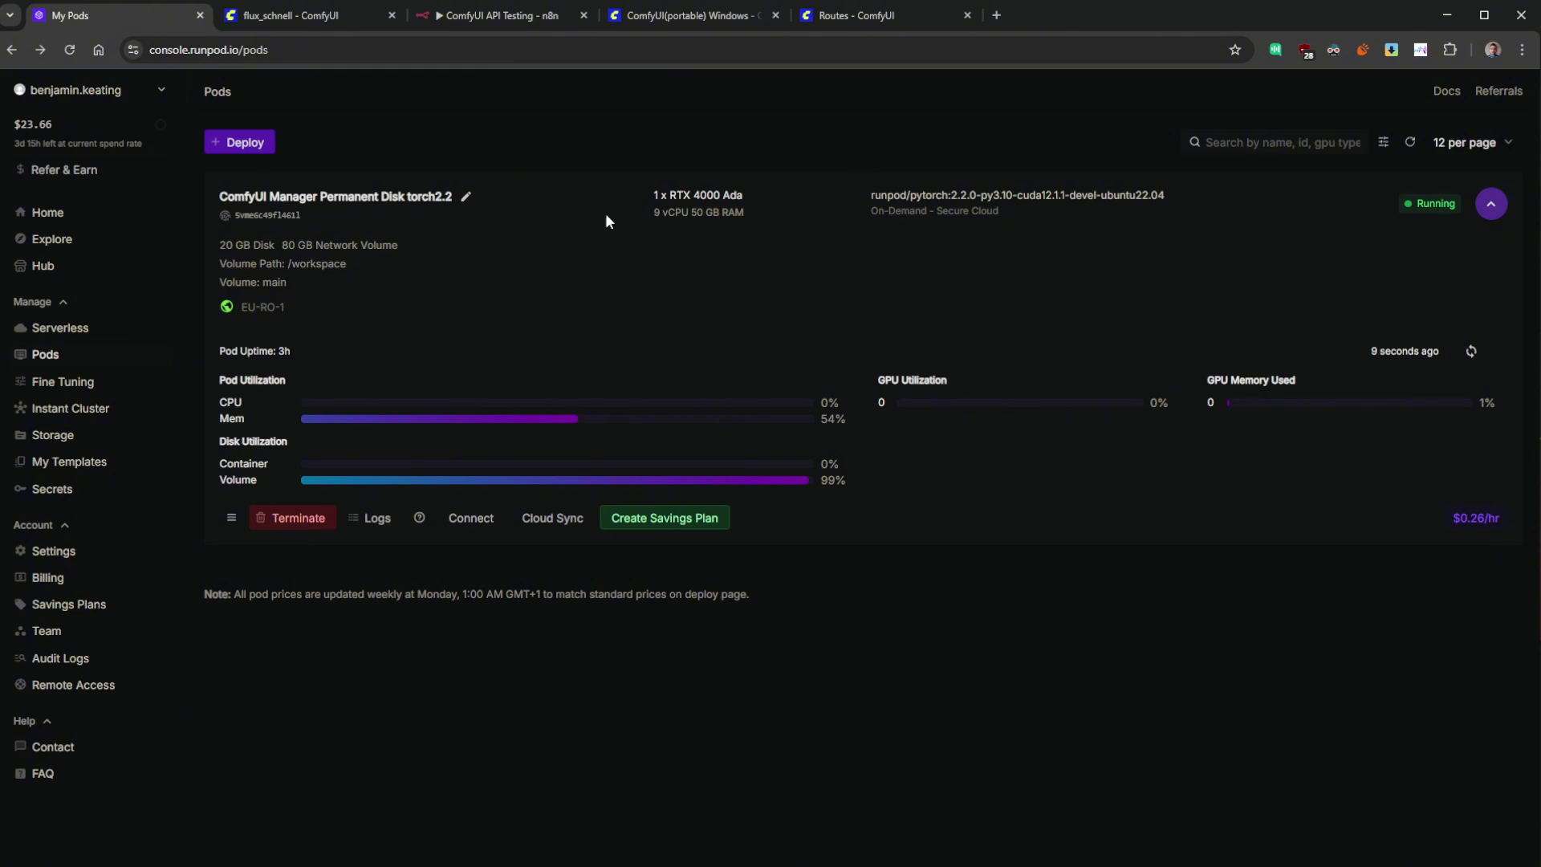
- Return to the n8n workflow, connect the manual trigger to Prompt1 and open the Prompt1 node
click(467, 18)
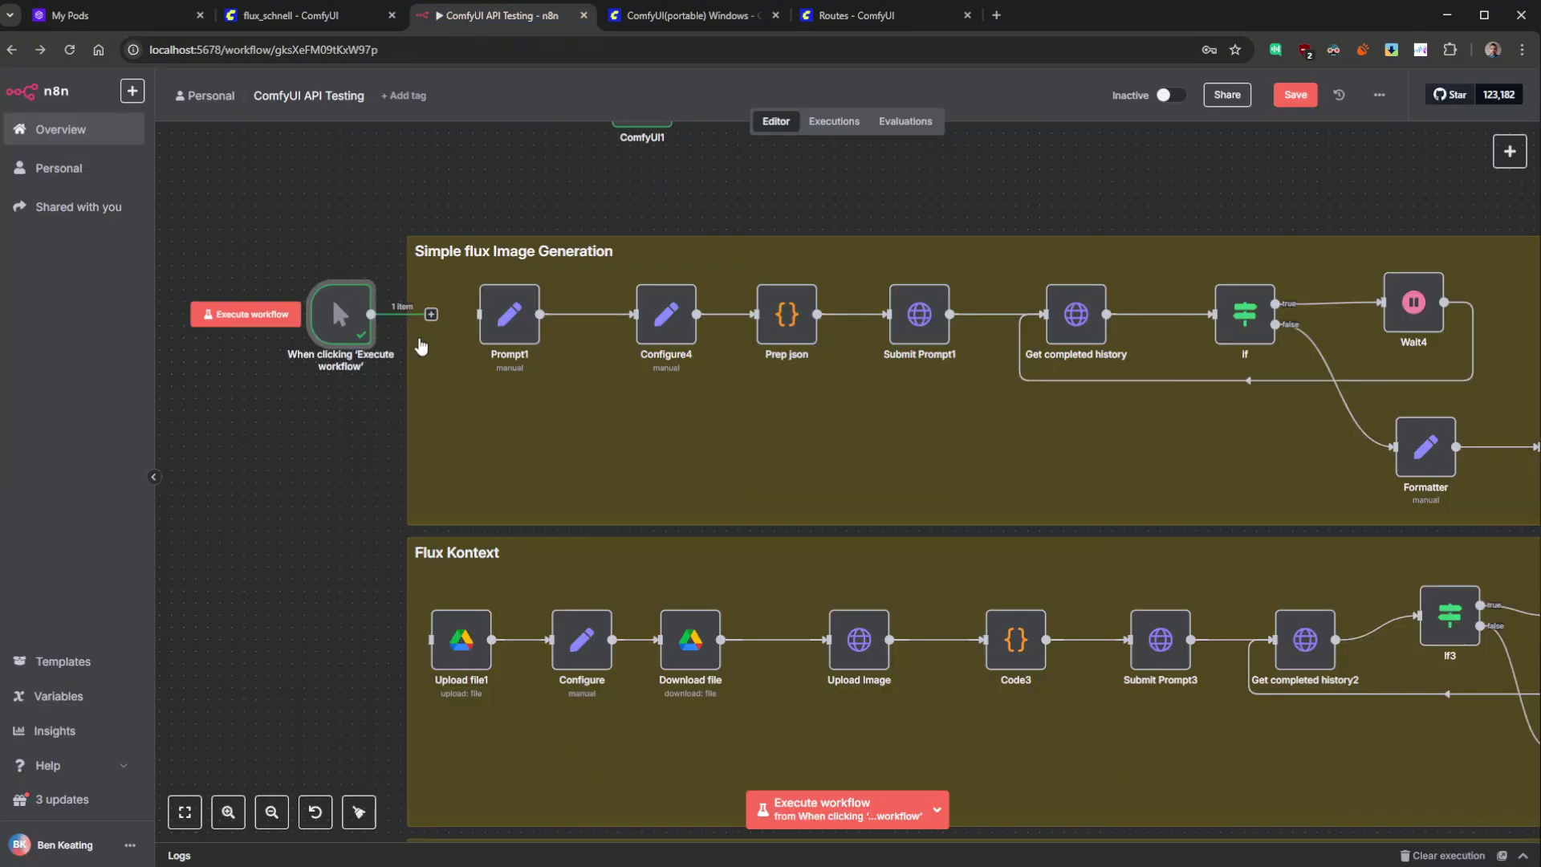
scroll(417, 296, down, 1)
double_click(482, 277)
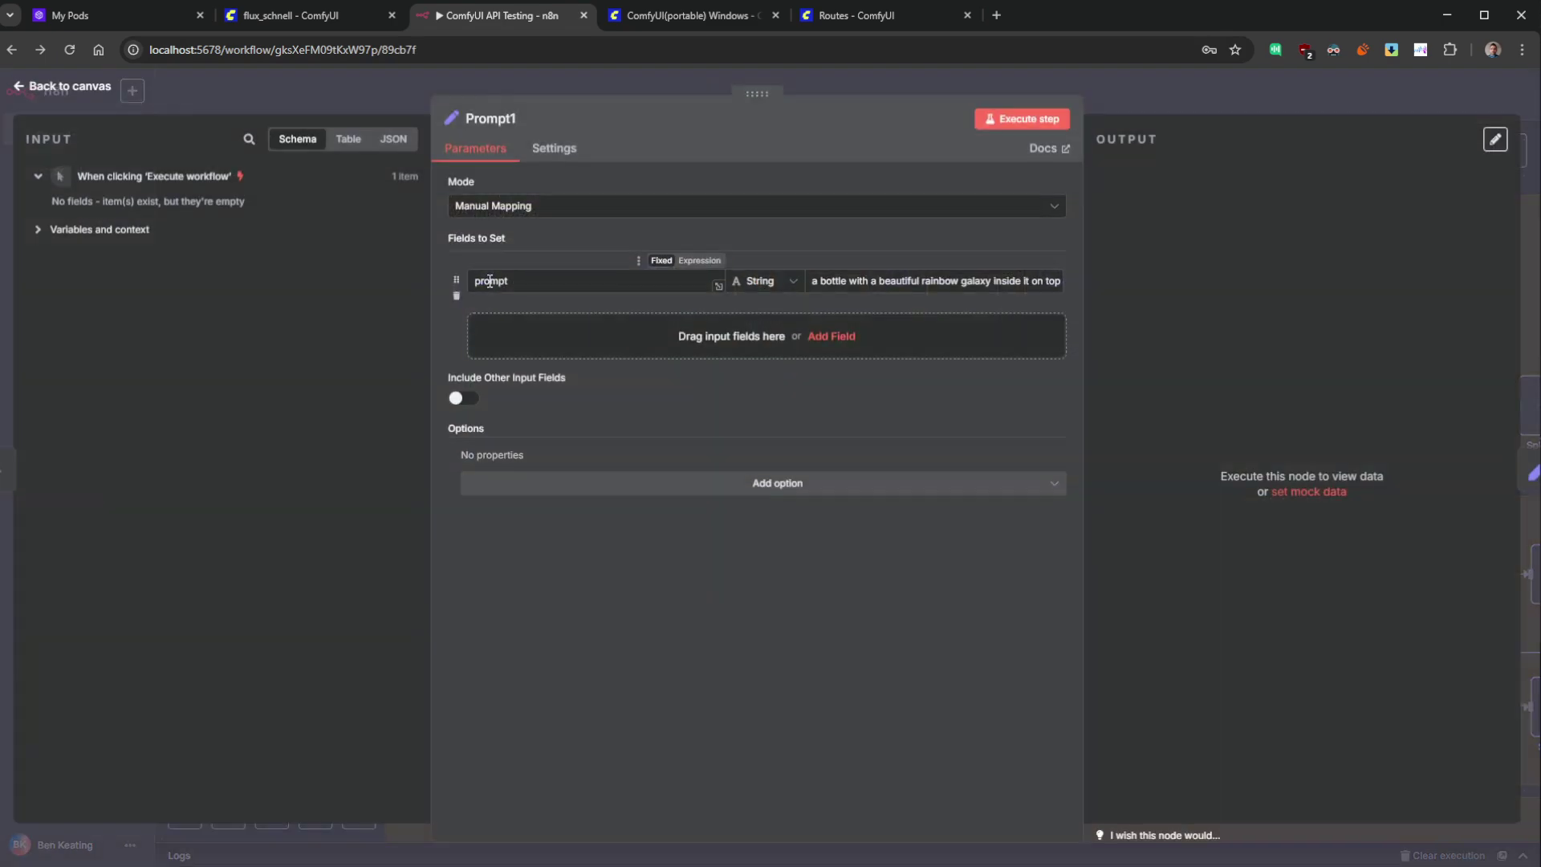
- Review the prompt field's name and its full text in Prompt1, and return to the canvas
double_click(493, 281)
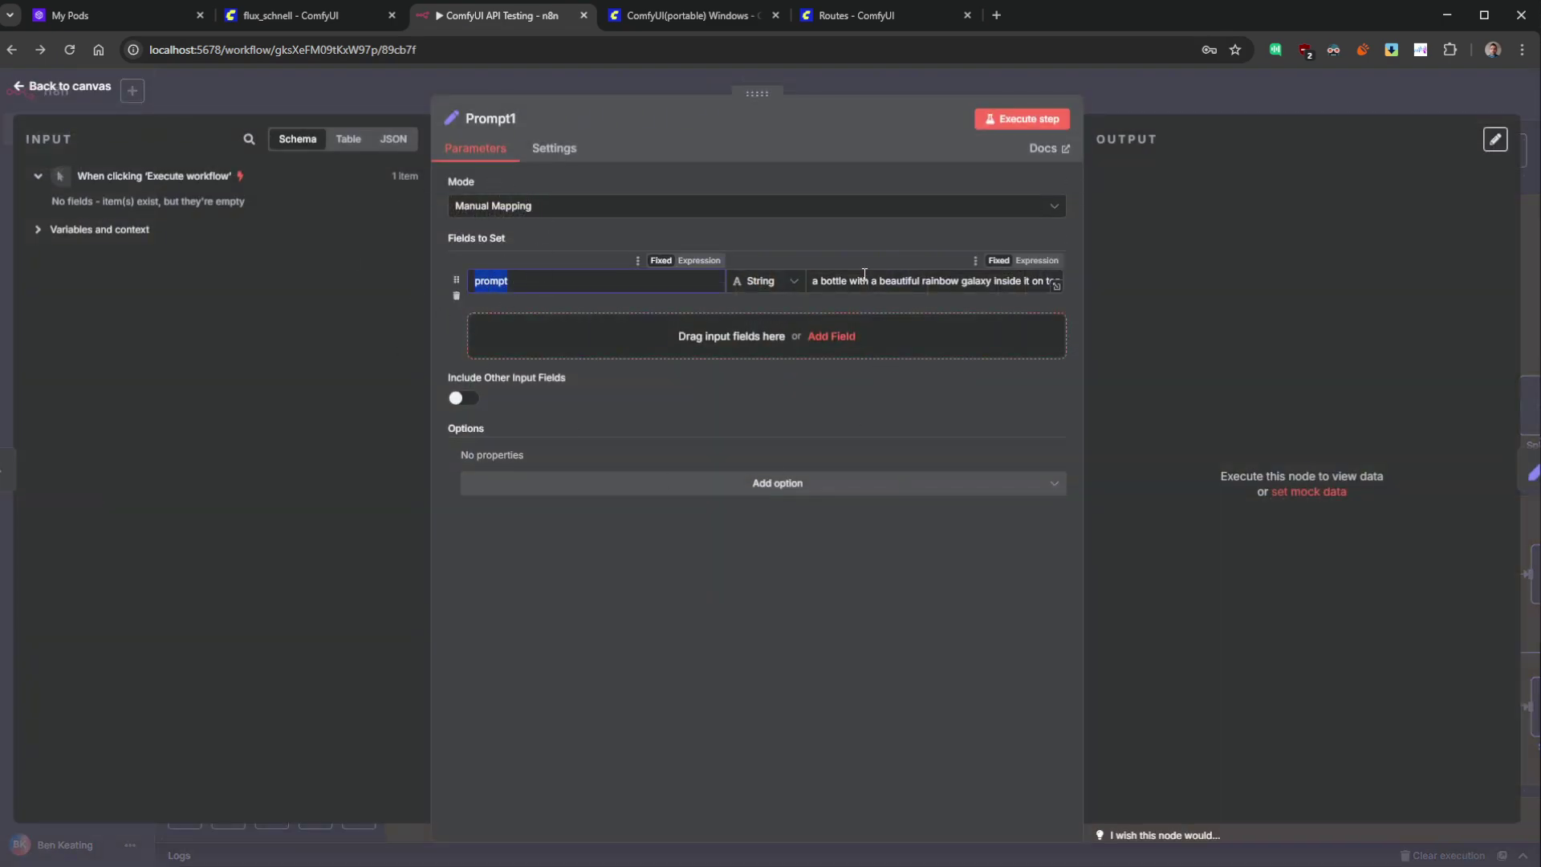
click(830, 281)
drag(830, 281, 1129, 286)
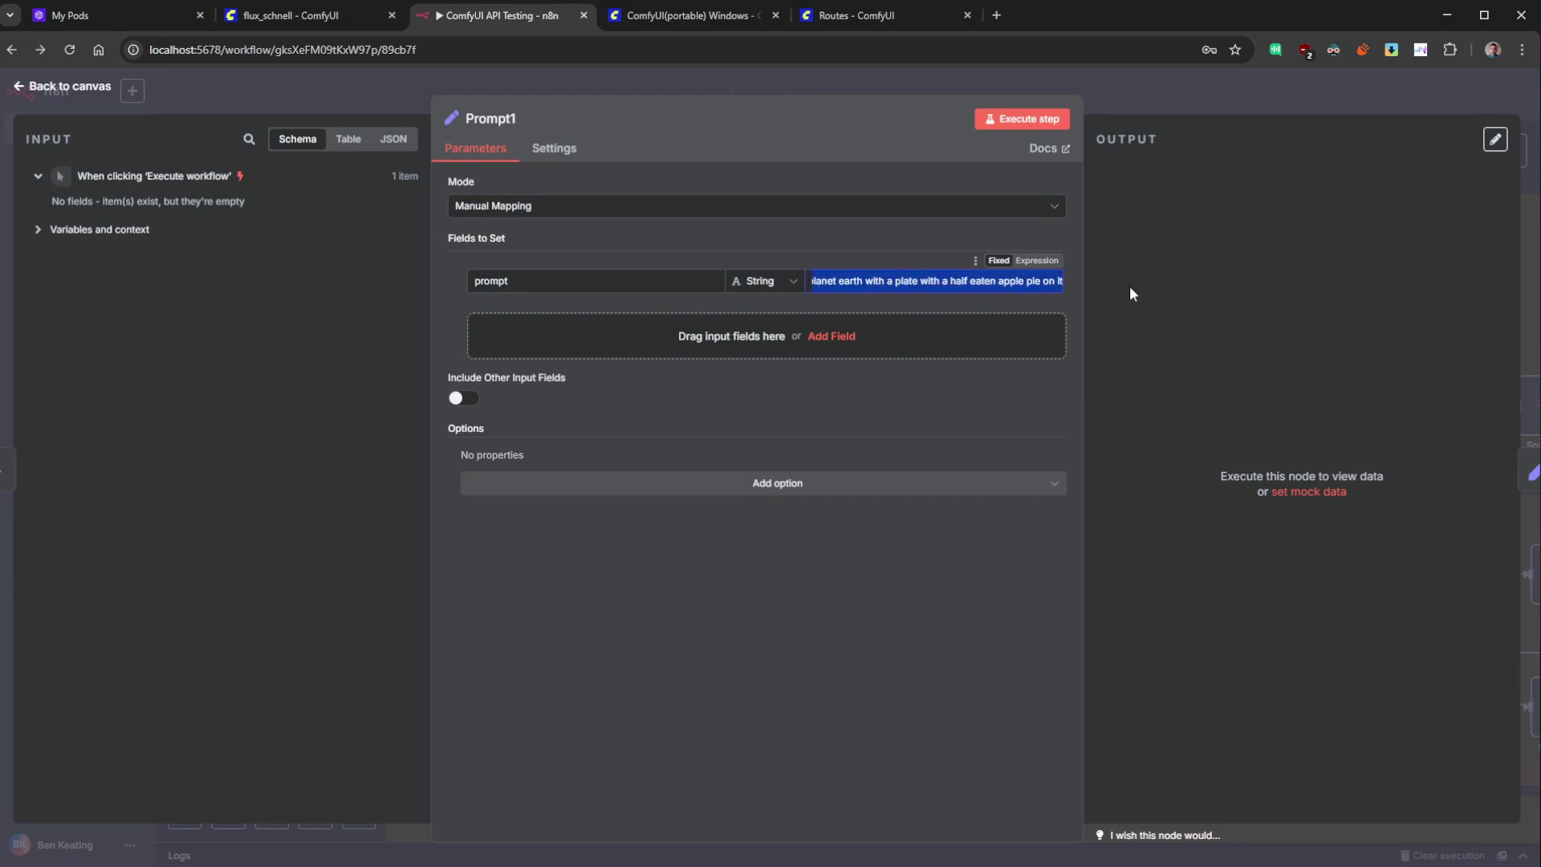
key(ctrl+v)
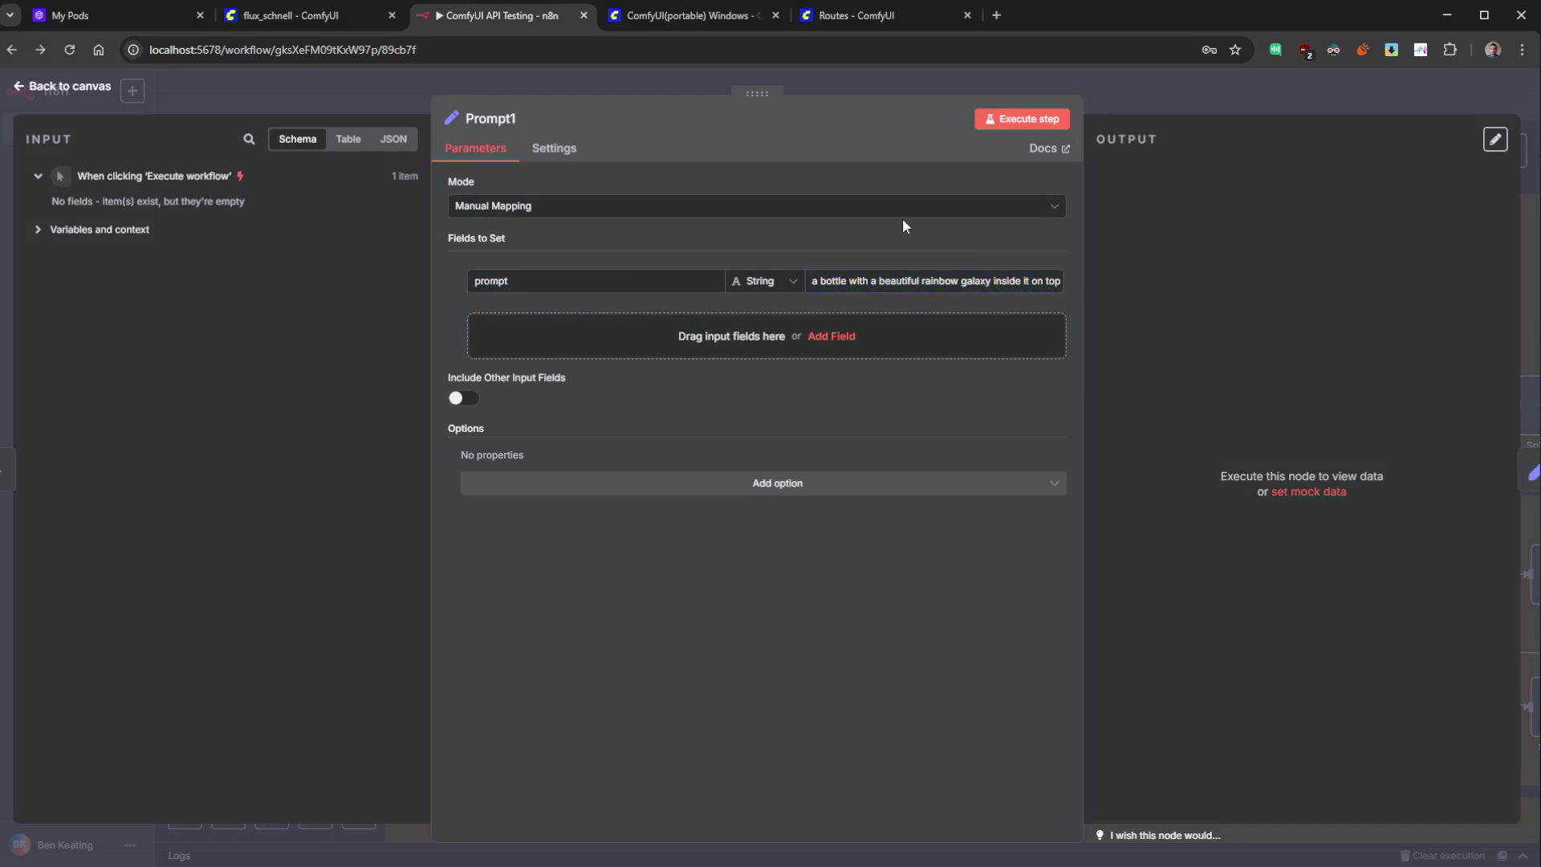
click(902, 280)
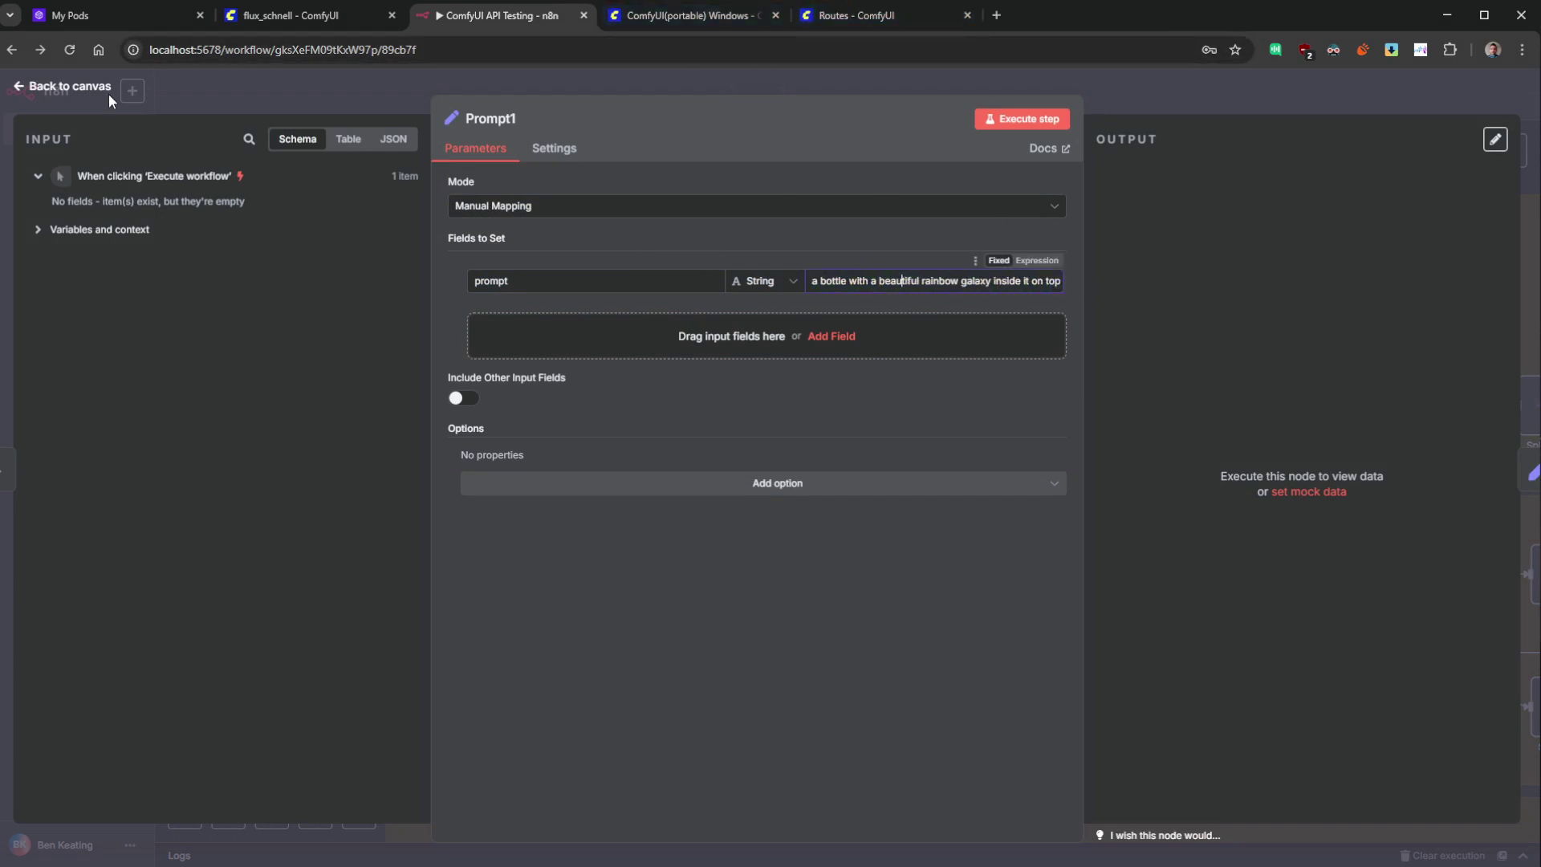
click(79, 90)
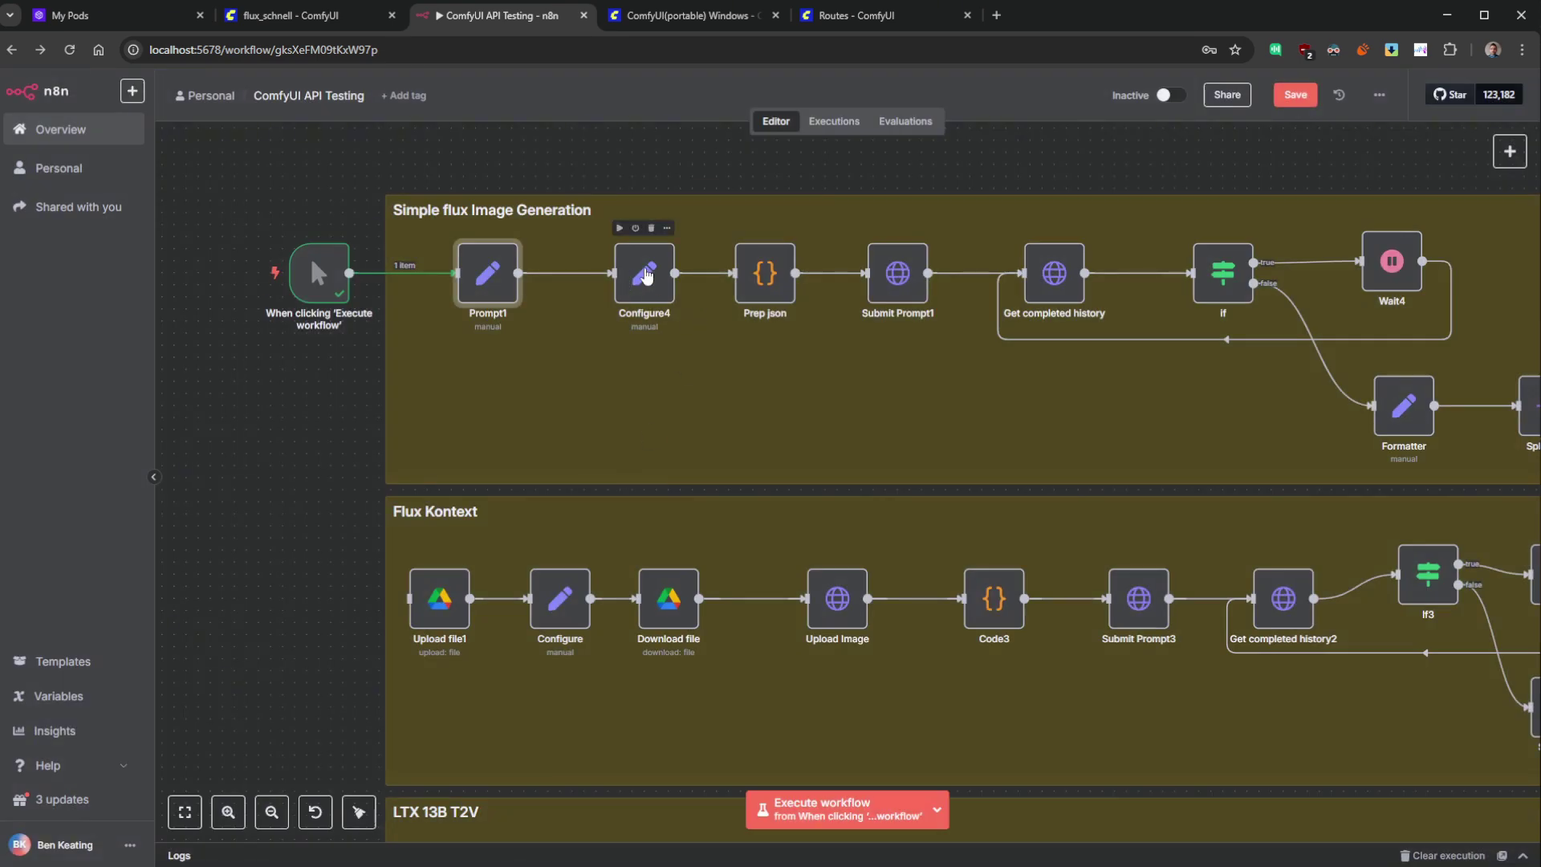
- Open the Configure4 node, check its ComfyUI_url field and return to the canvas
click(647, 275)
double_click(647, 275)
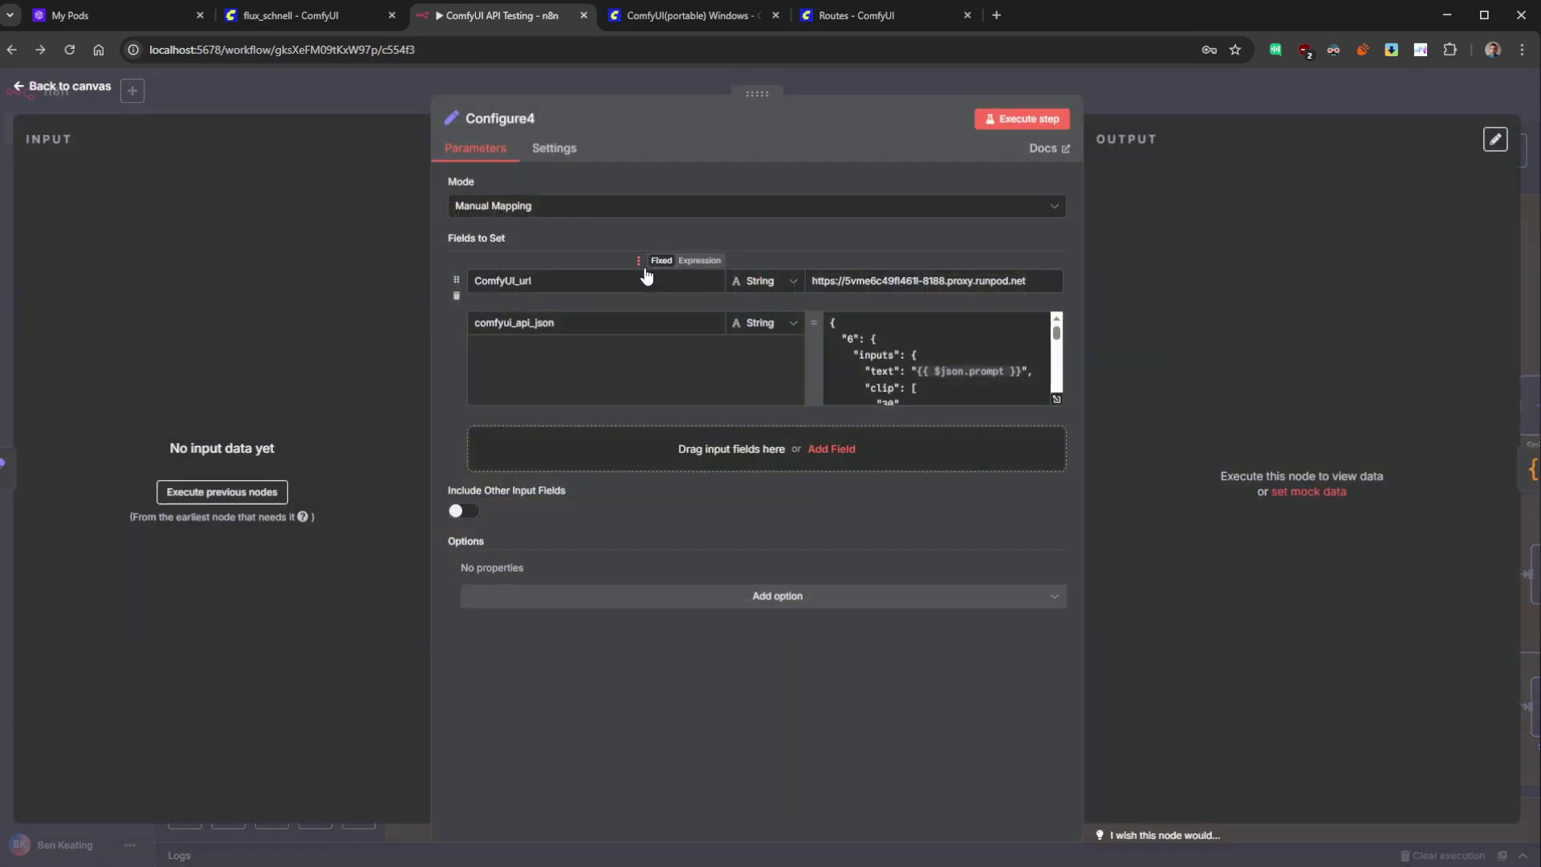
click(534, 275)
double_click(535, 276)
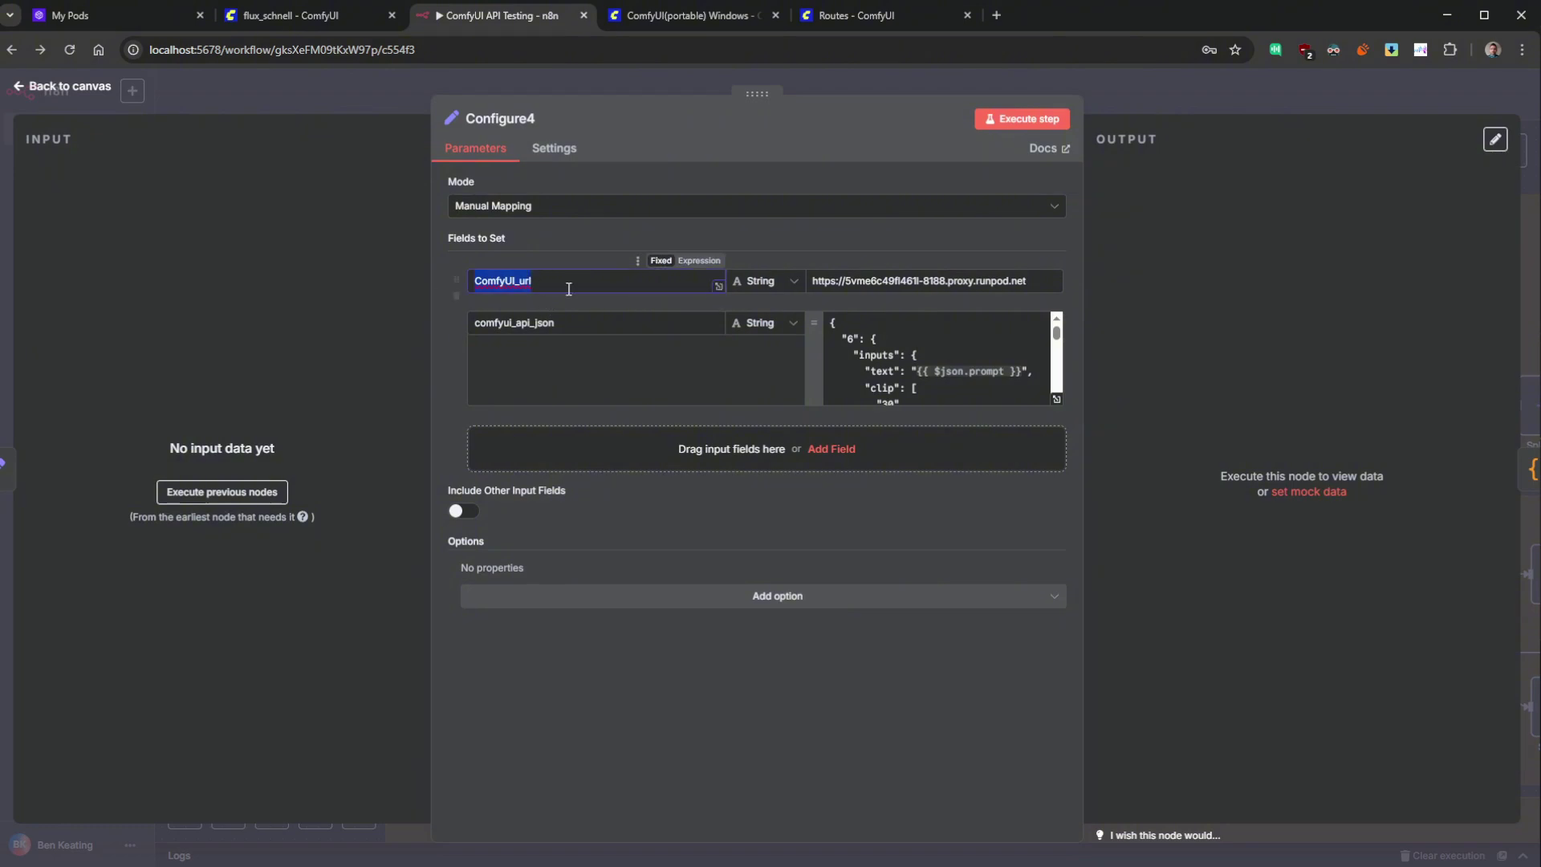
click(90, 87)
- Look over the group's HTTP request nodes: Submit Prompt1, Get completed history and Download Images
click(688, 244)
click(839, 255)
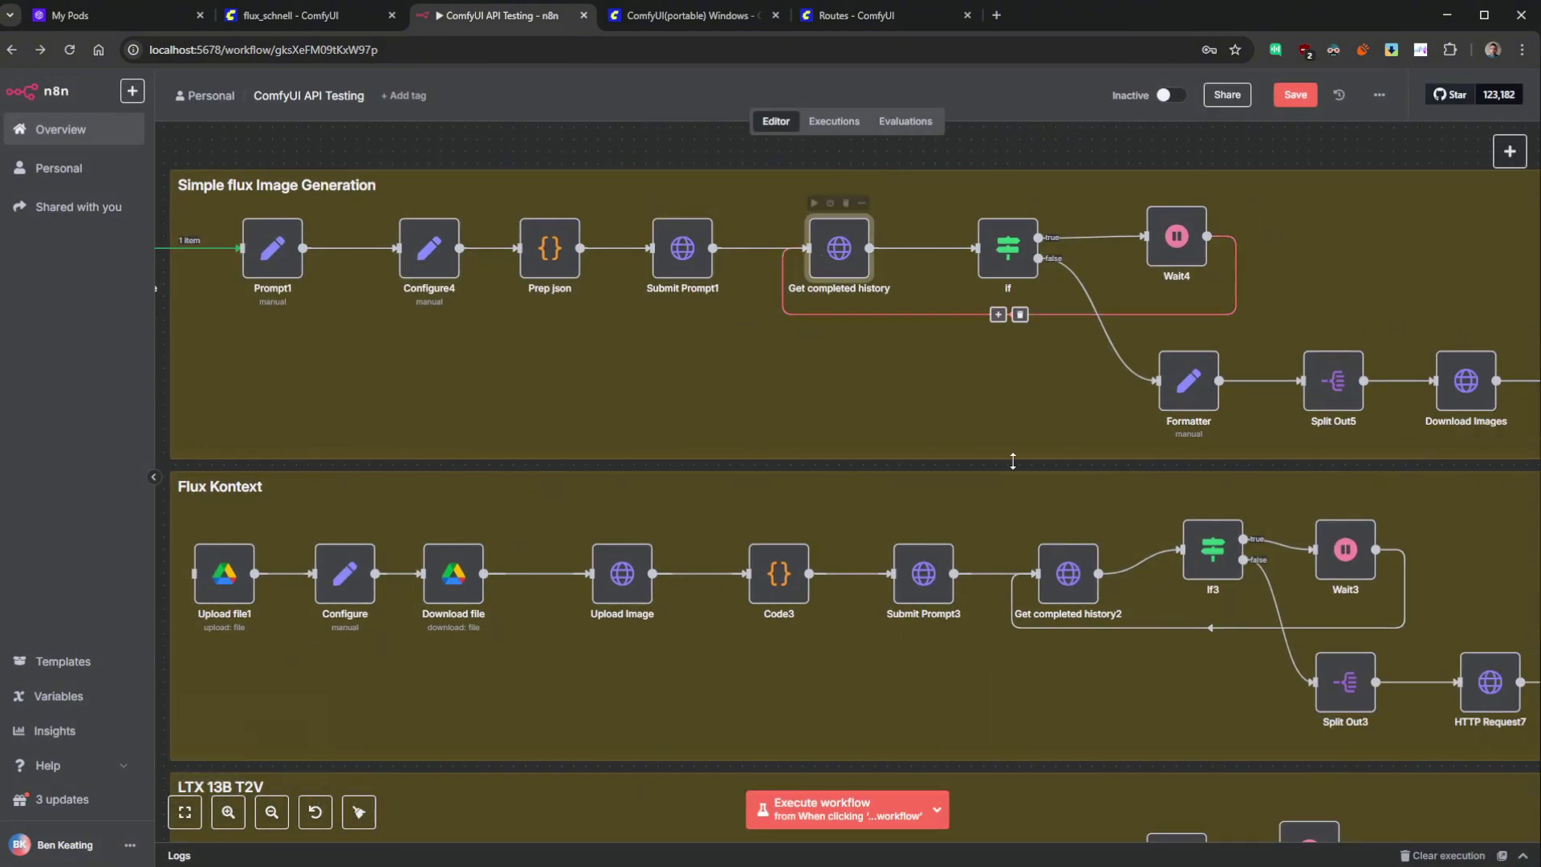
drag(1355, 428, 1181, 432)
click(1290, 394)
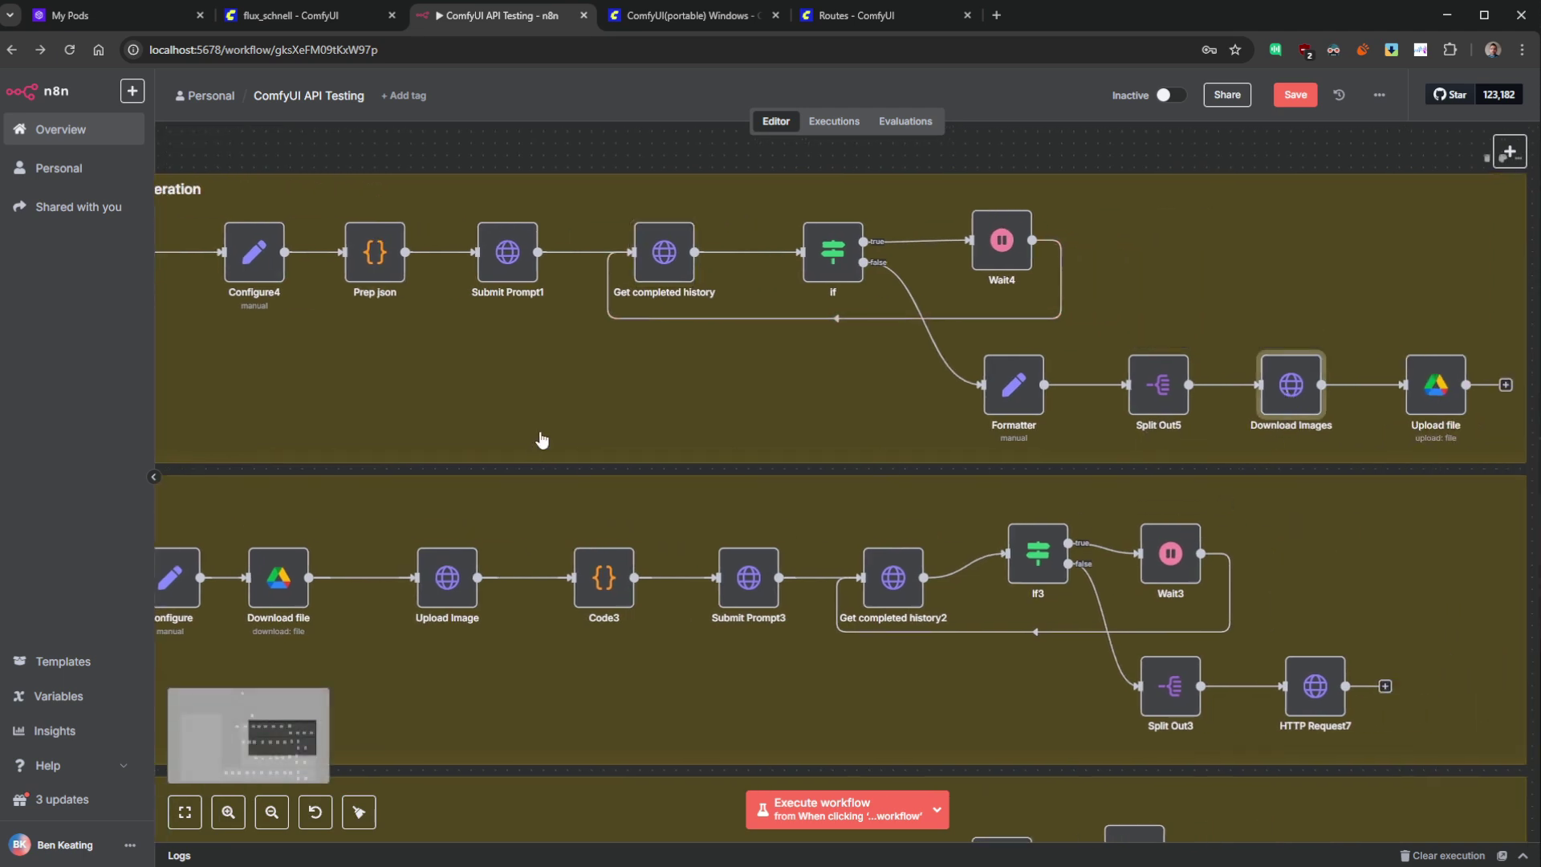
drag(552, 428, 791, 453)
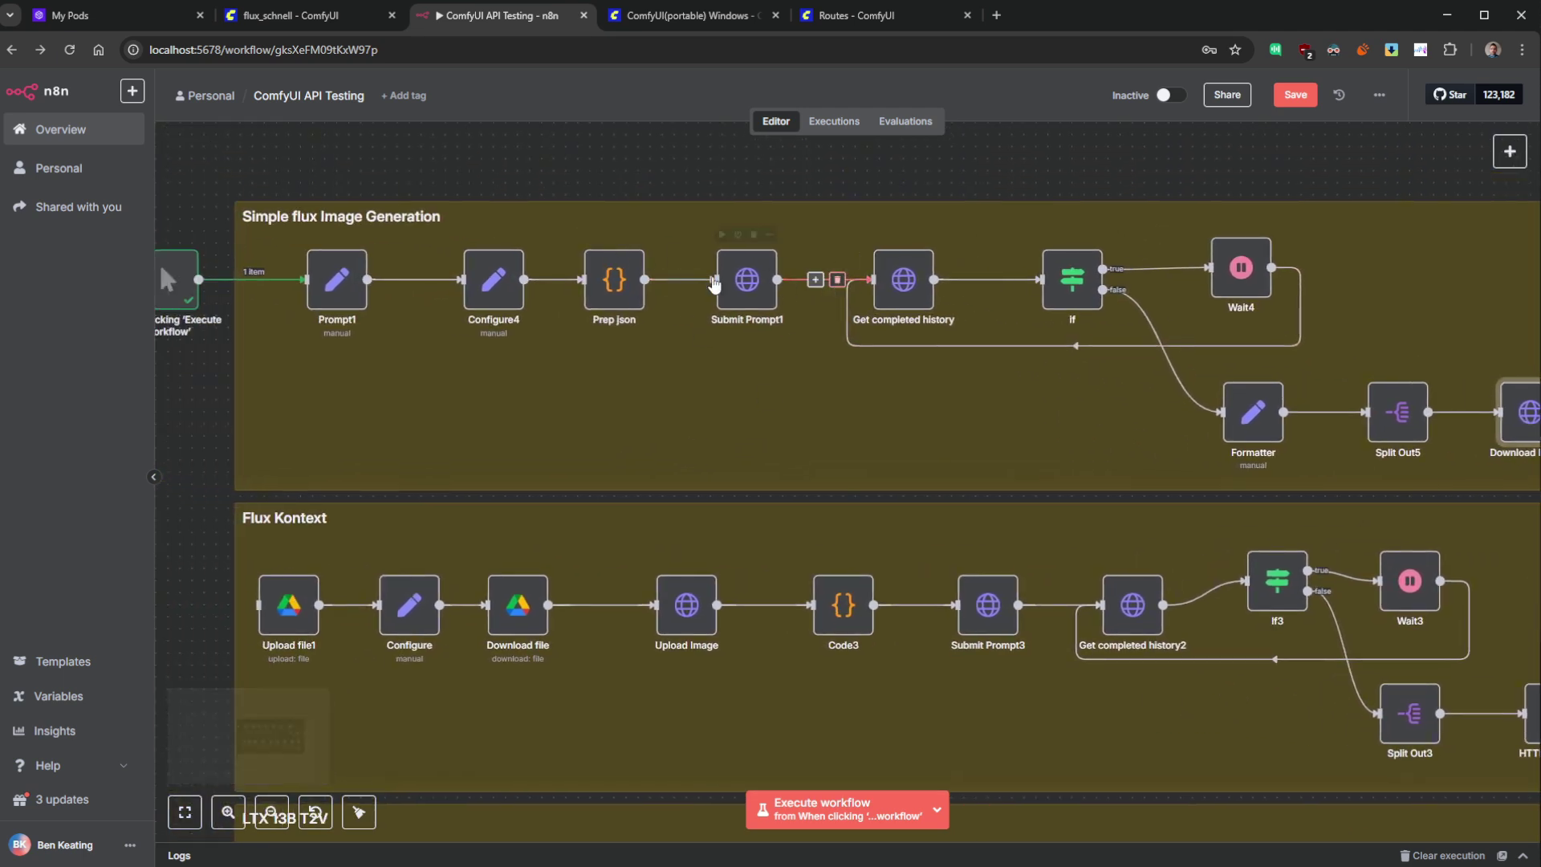
click(746, 281)
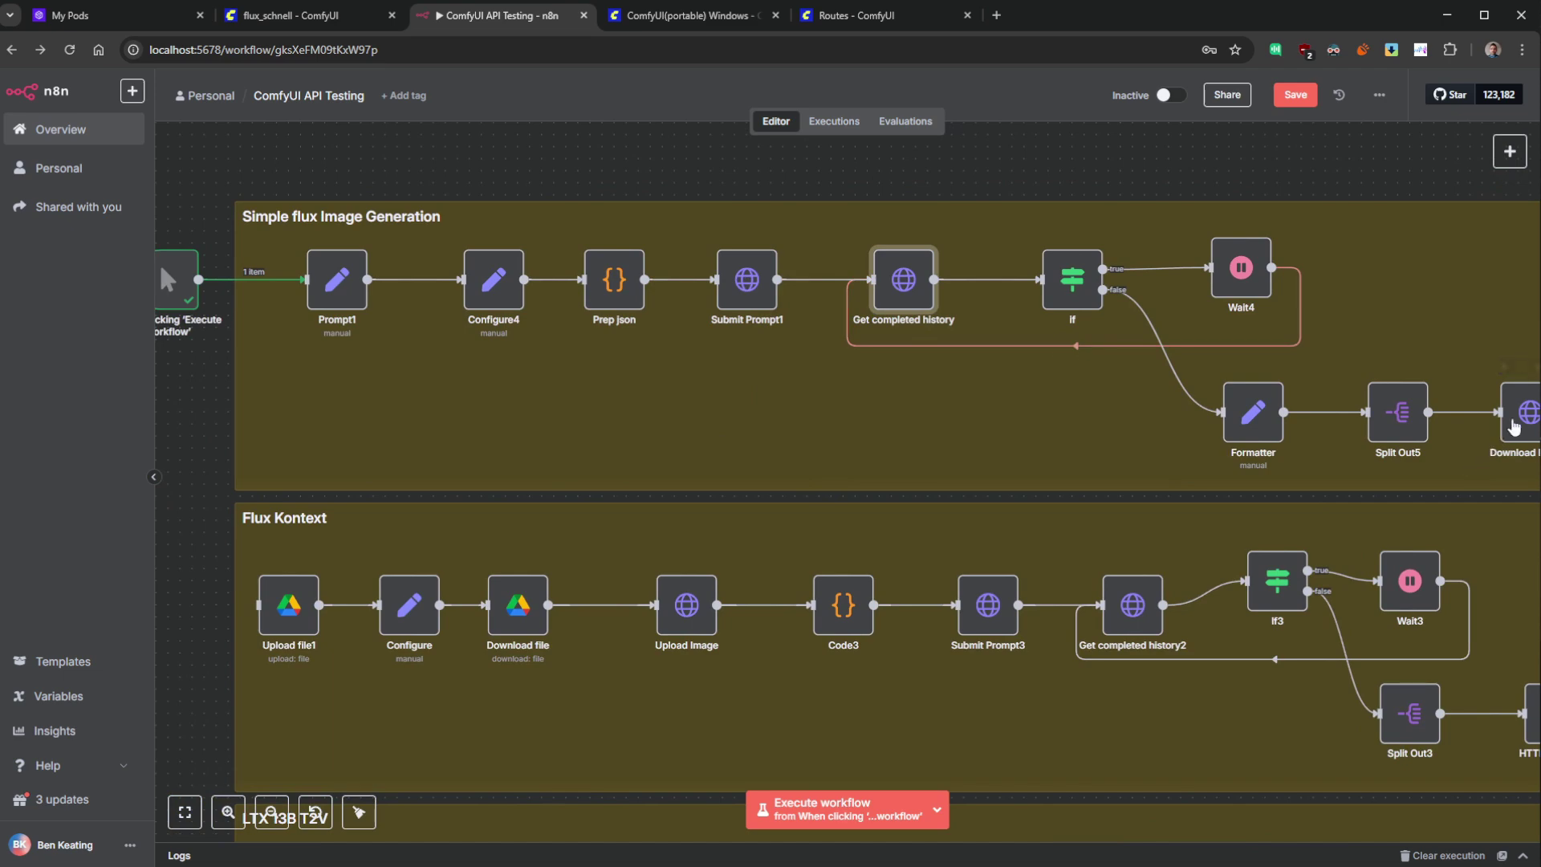
- Reopen Configure4, examine the comfyui_api_json field and open its value in the expression editor
click(503, 273)
double_click(503, 273)
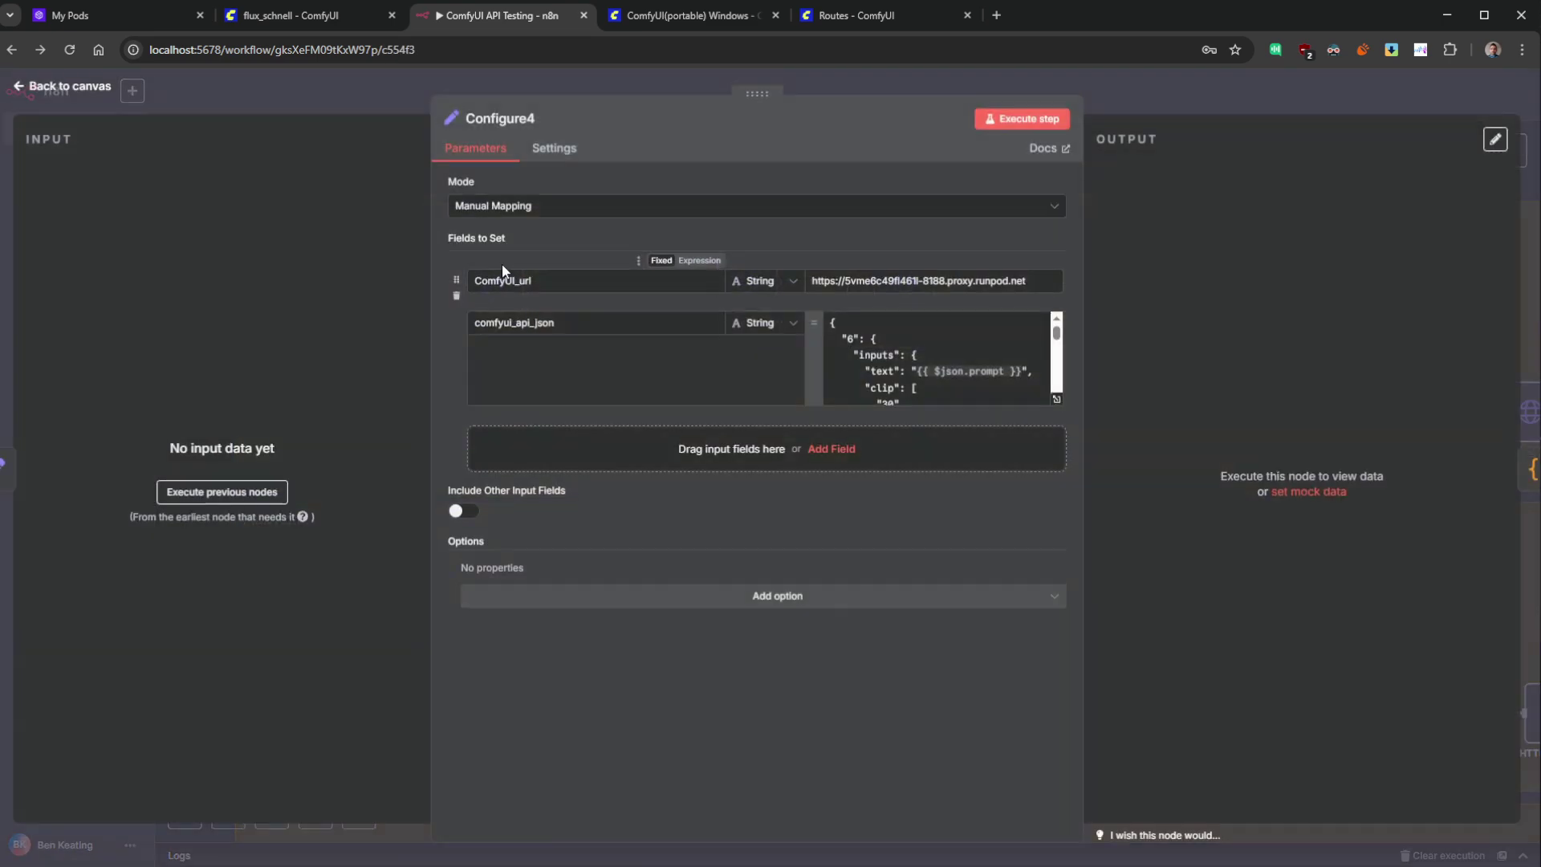
drag(567, 322, 412, 318)
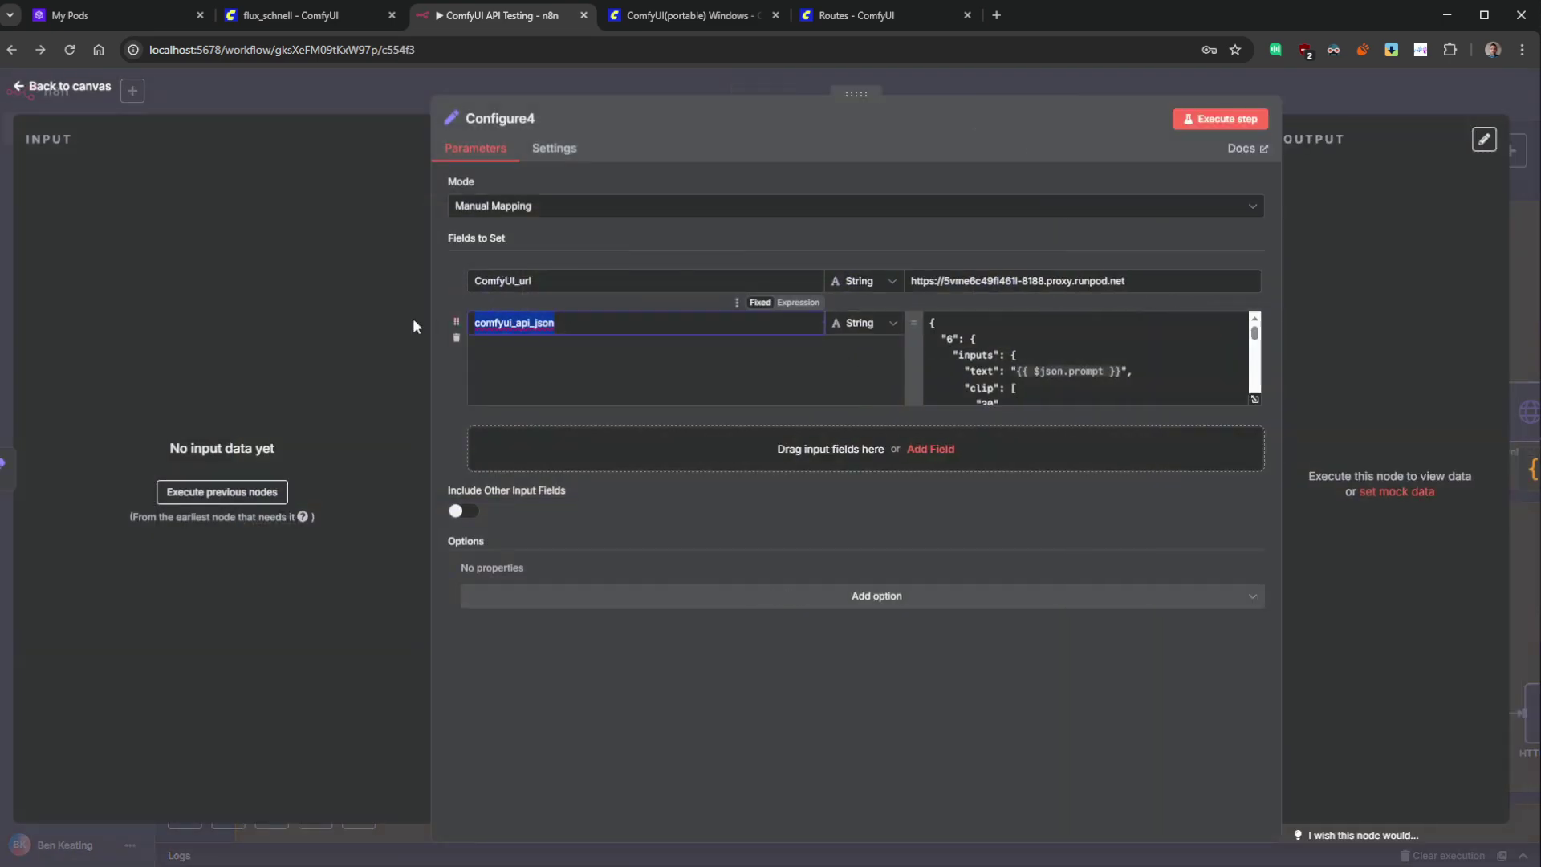
click(573, 323)
double_click(570, 322)
click(614, 321)
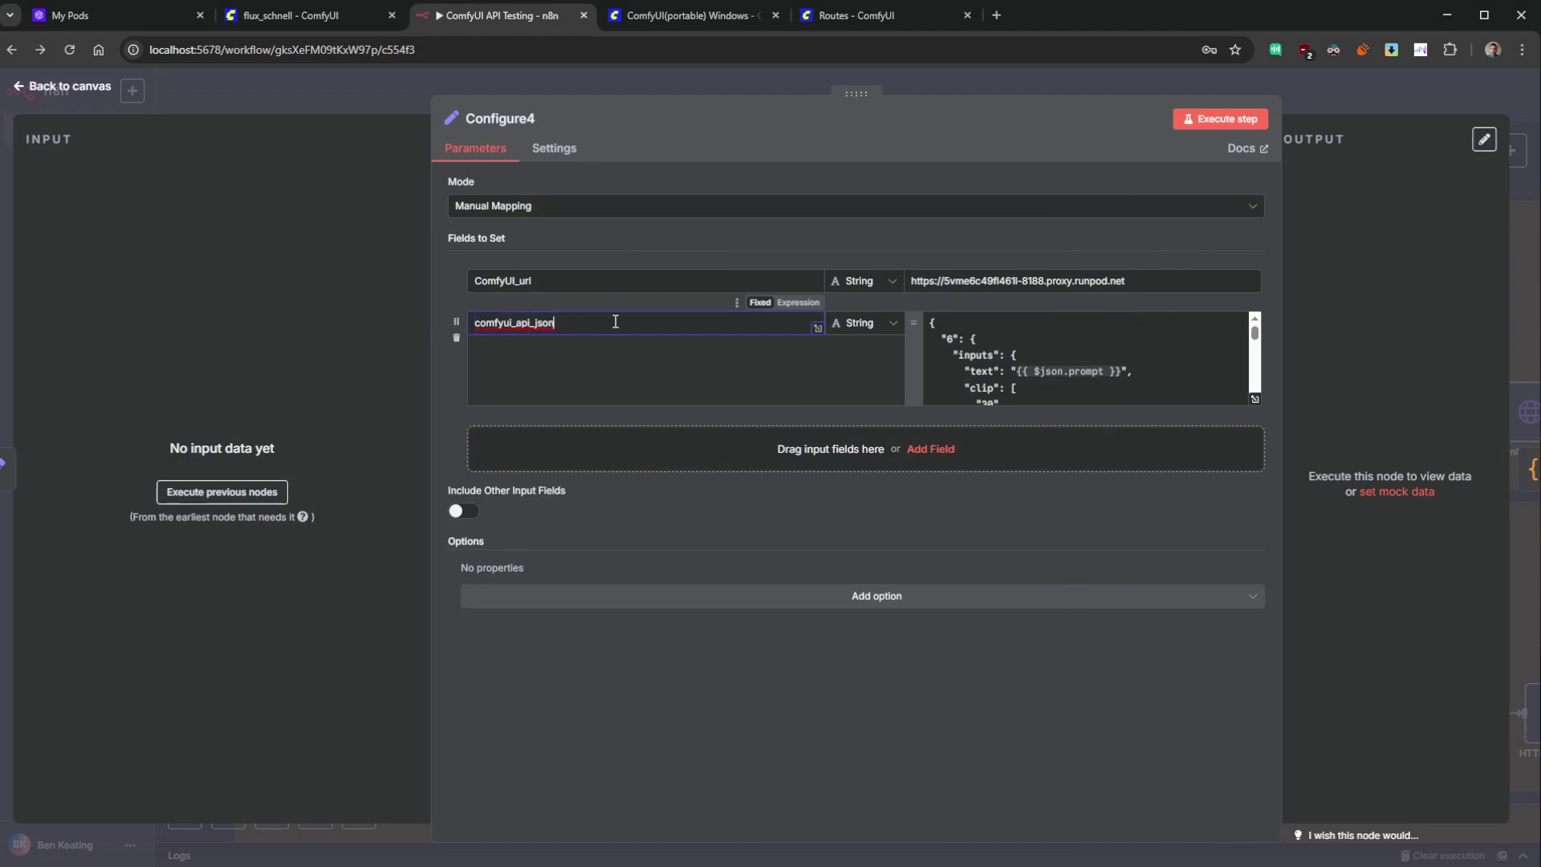
click(1254, 399)
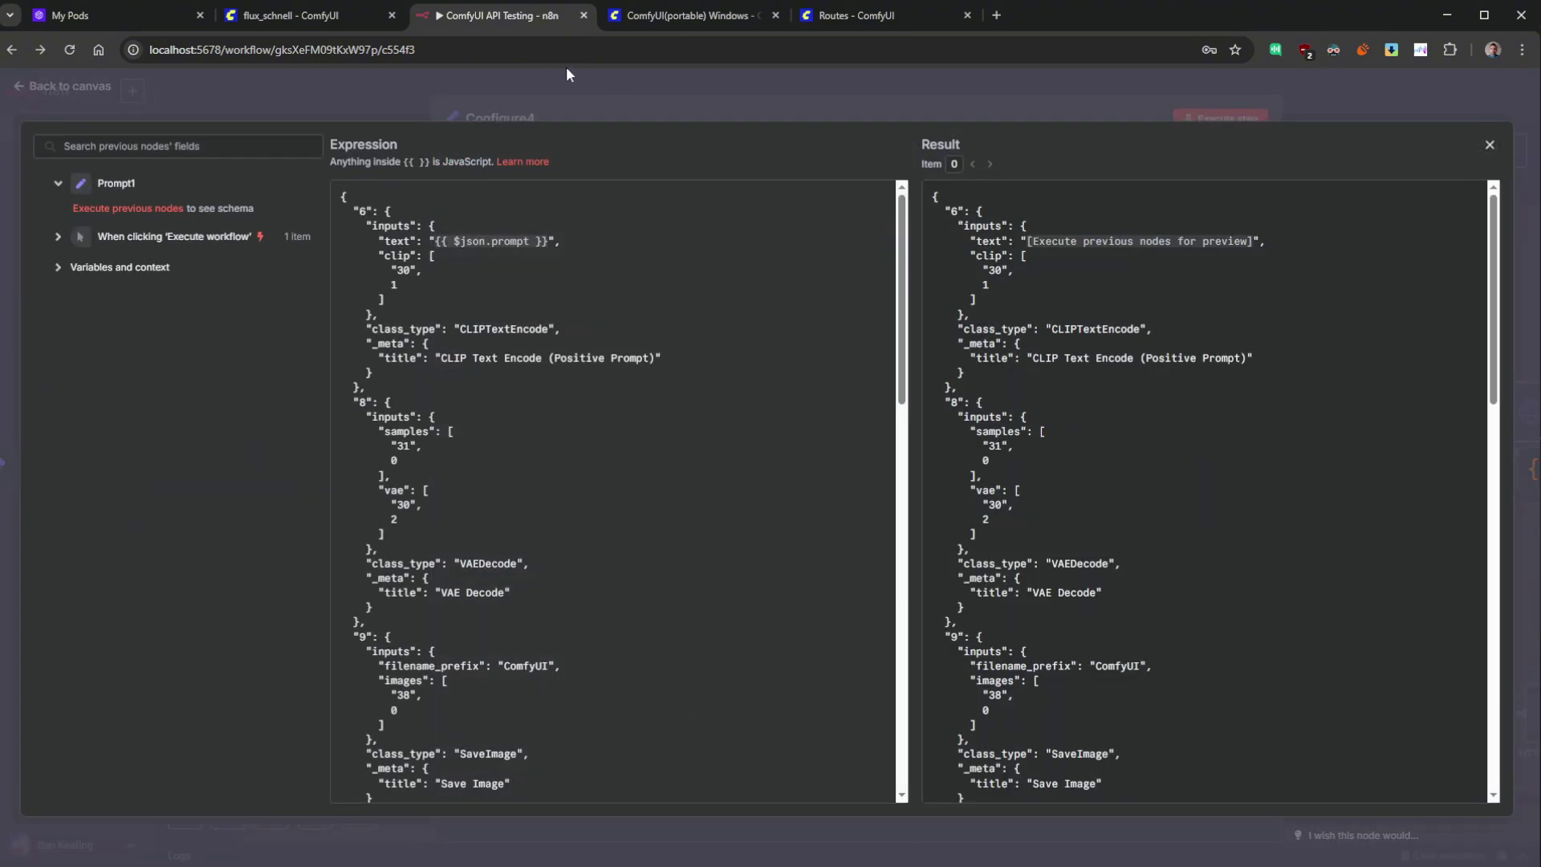
- Check the Export (API) option for flux_schnell in the RunPod-hosted ComfyUI, and return to the comfyui_api_json expression in n8n
click(313, 16)
click(52, 87)
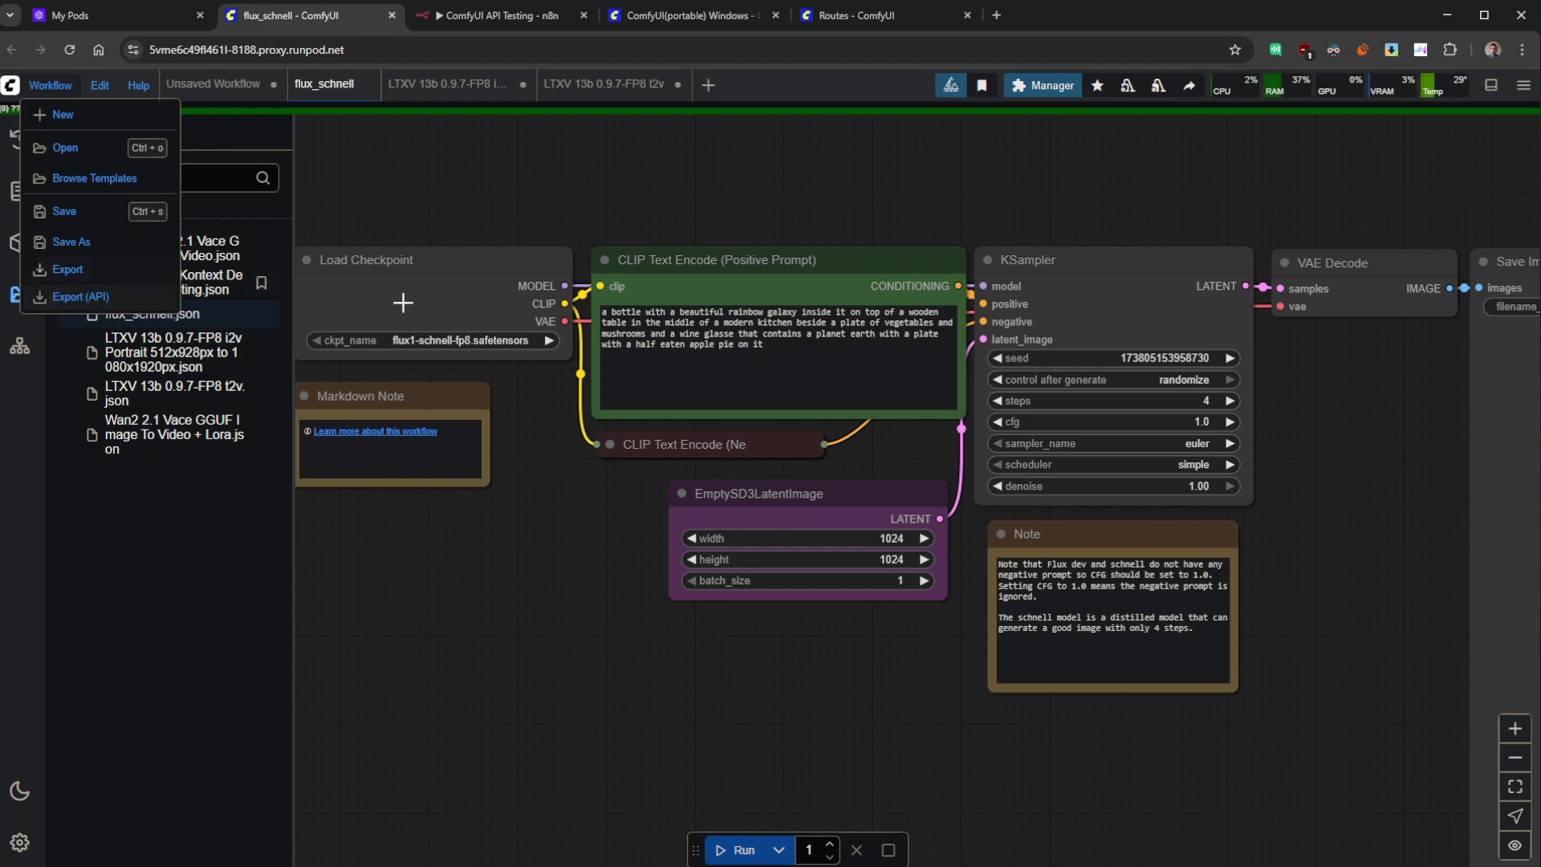
click(587, 552)
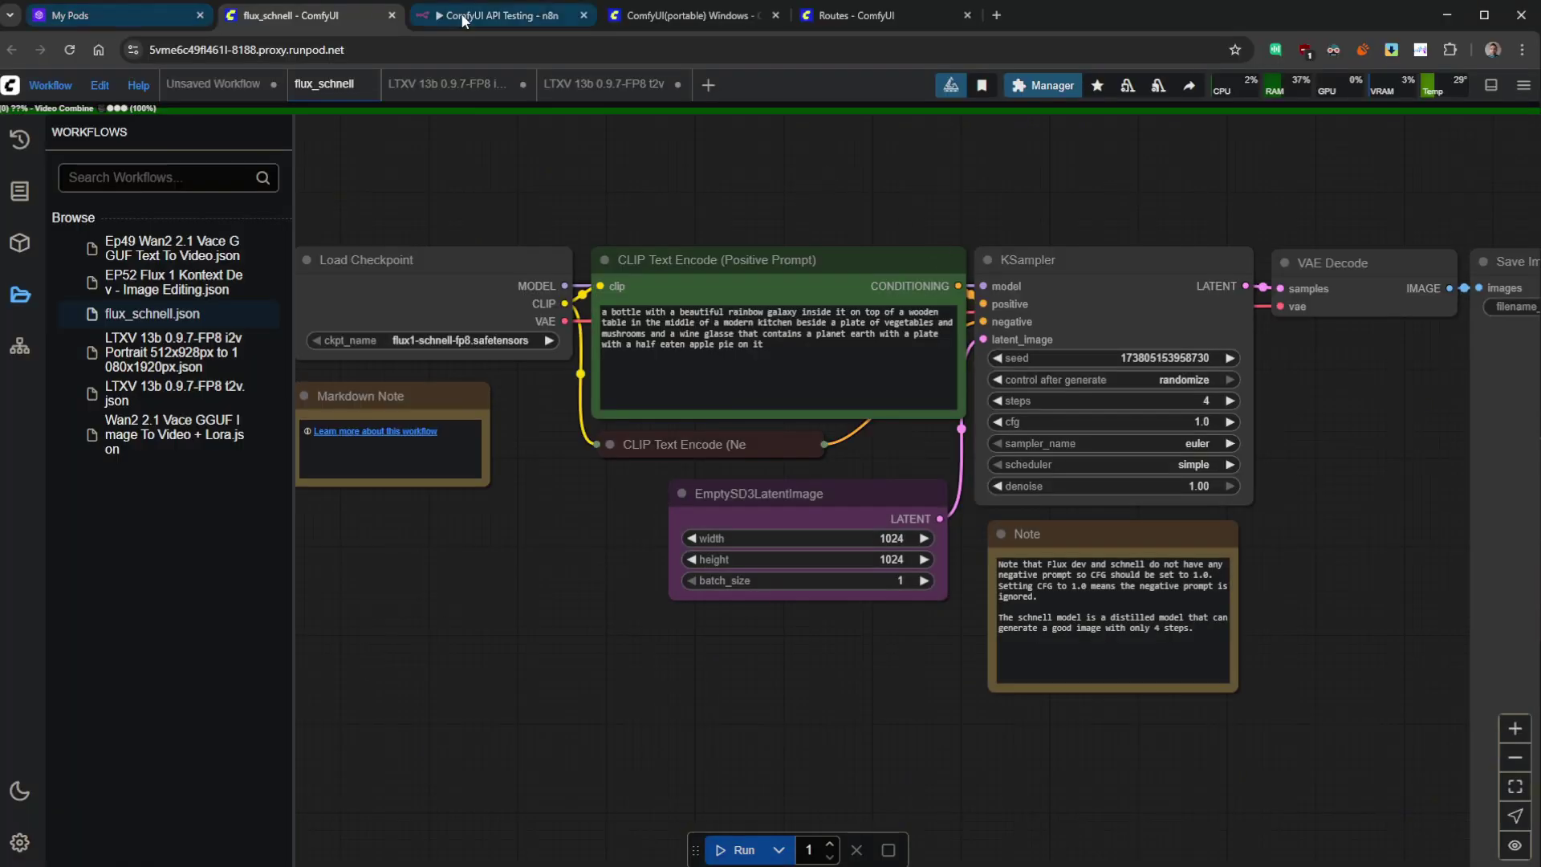
click(463, 14)
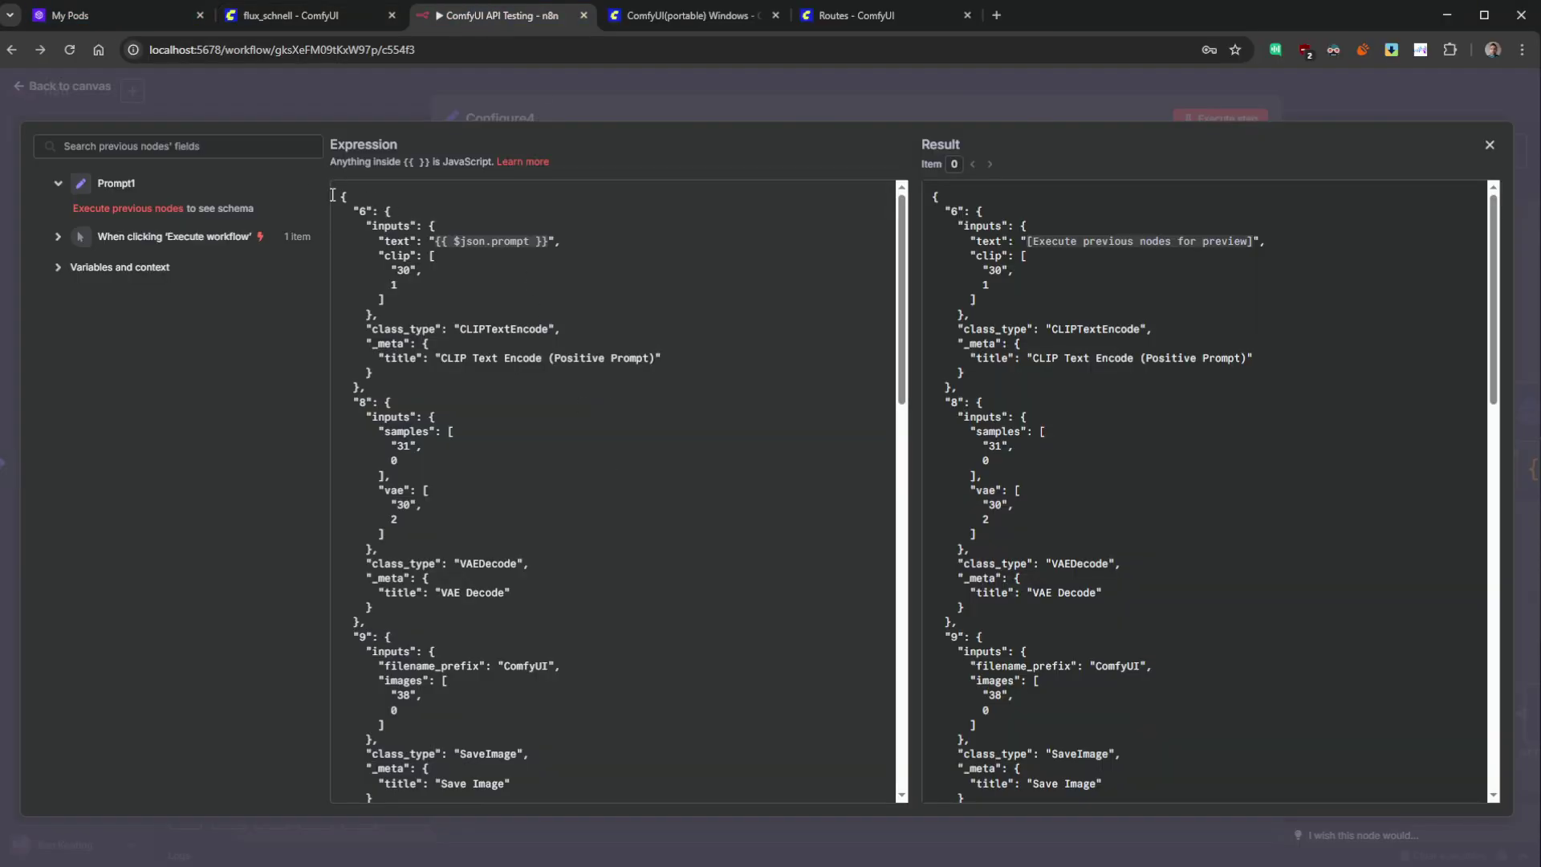
- Select and copy the entire workflow JSON in the comfyui_api_json expression, looking through it down to the Clean VRAM Used node
key(ctrl+a)
key(ctrl+c)
scroll(338, 196, down, 10)
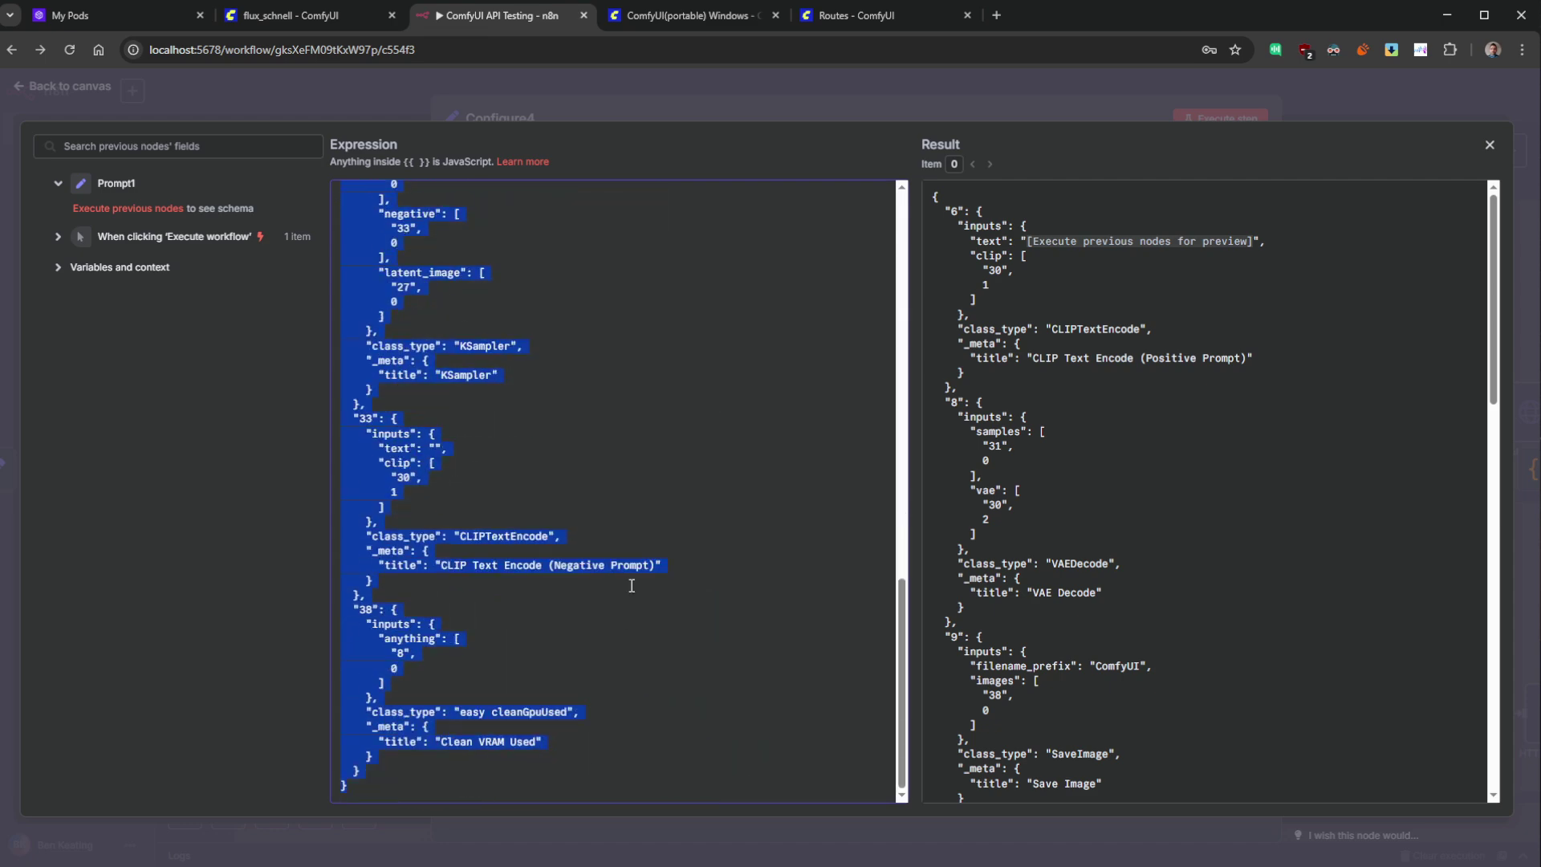
key(ctrl+v)
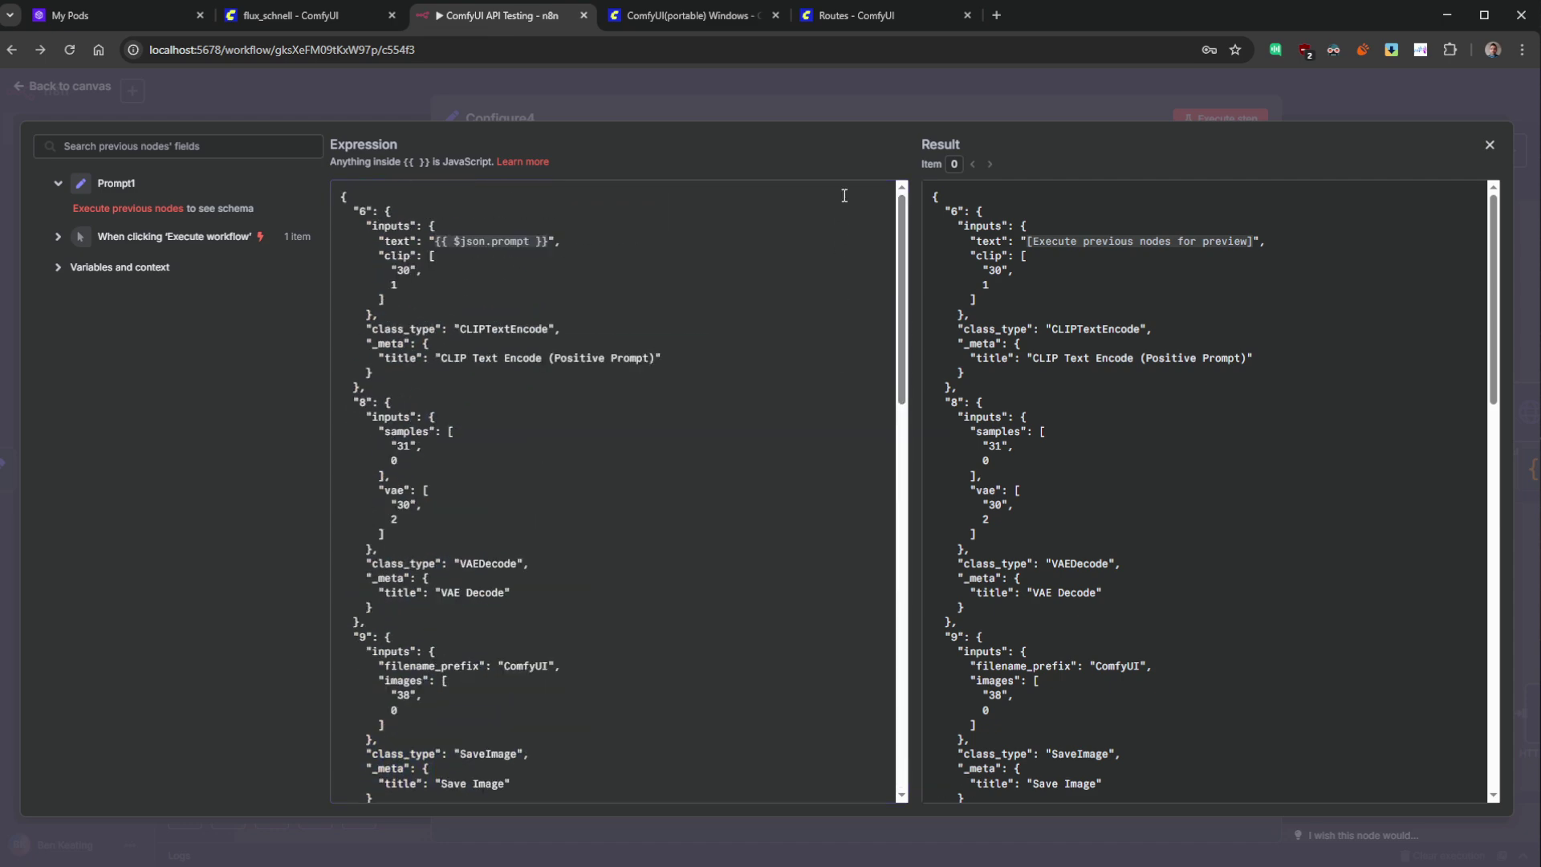
- Examine the {{ $json.prompt }} expression that supplies the text of the positive CLIP Text Encode node
click(550, 242)
drag(551, 242, 434, 241)
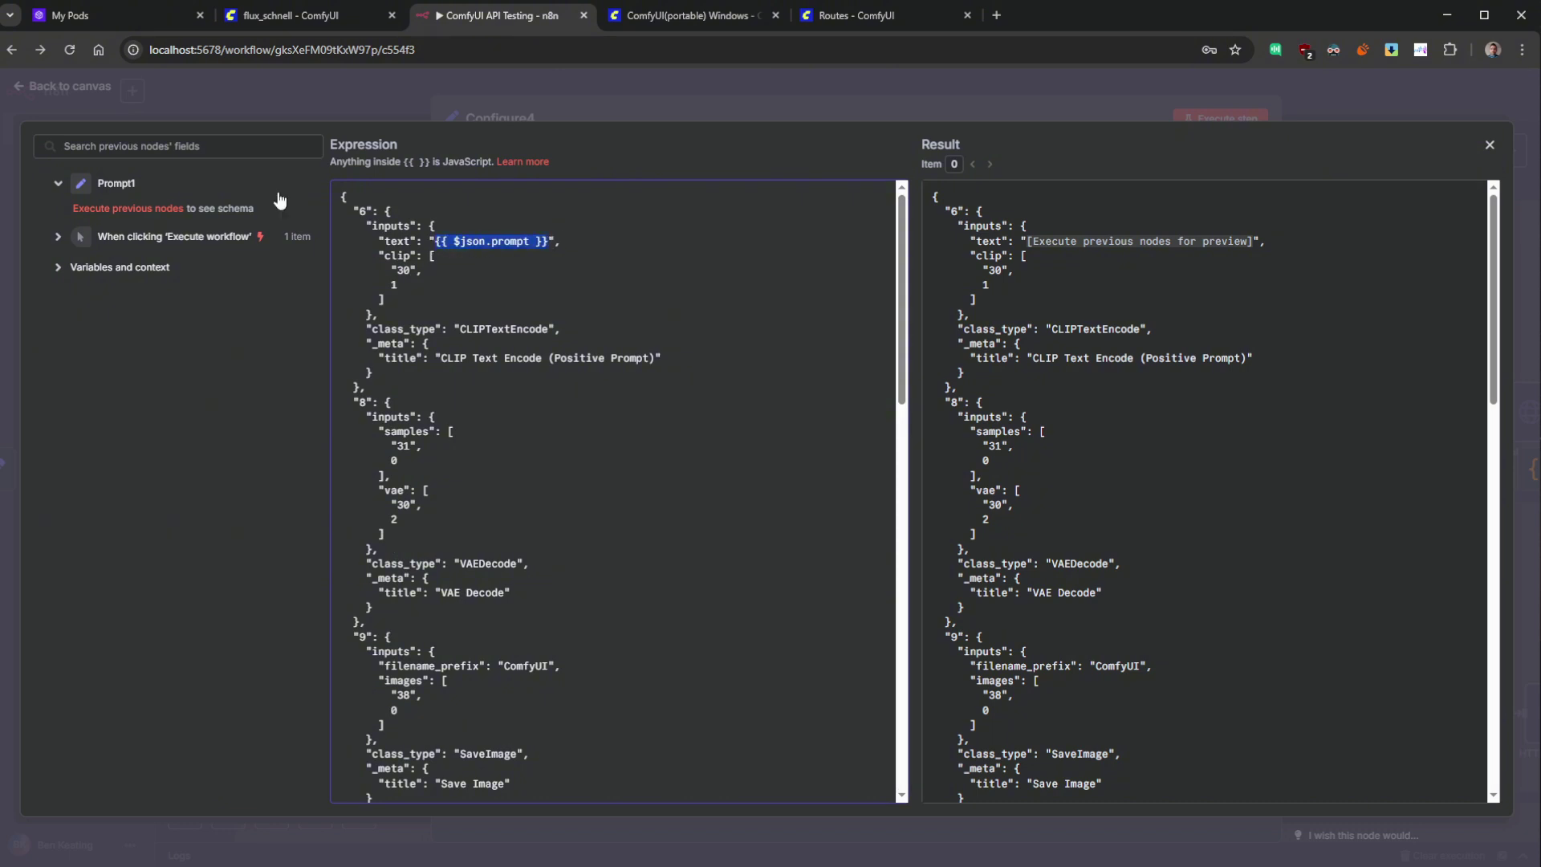
click(514, 241)
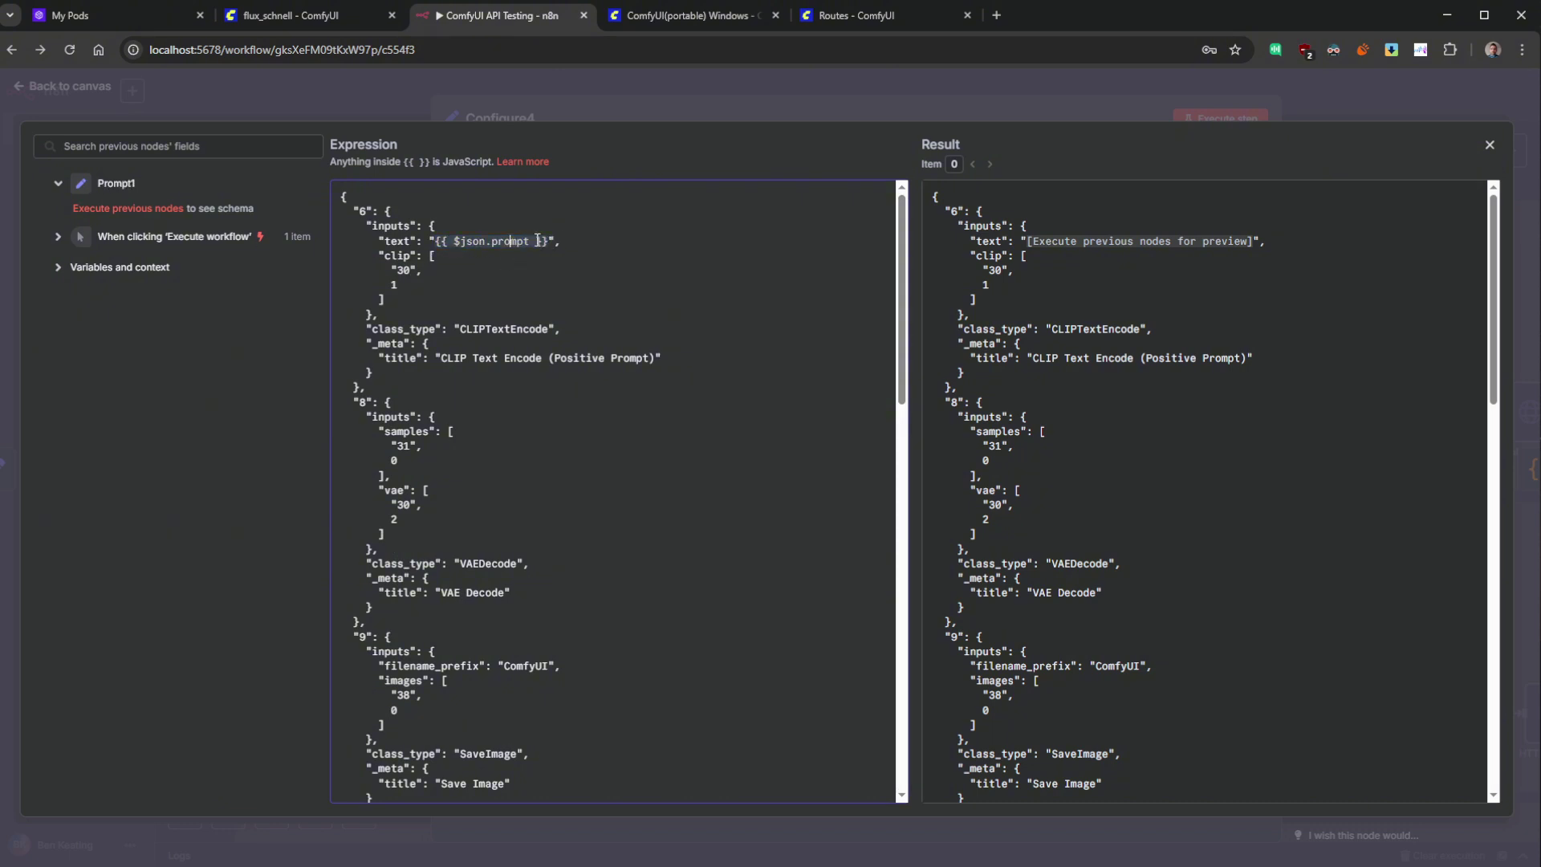
drag(550, 244, 439, 240)
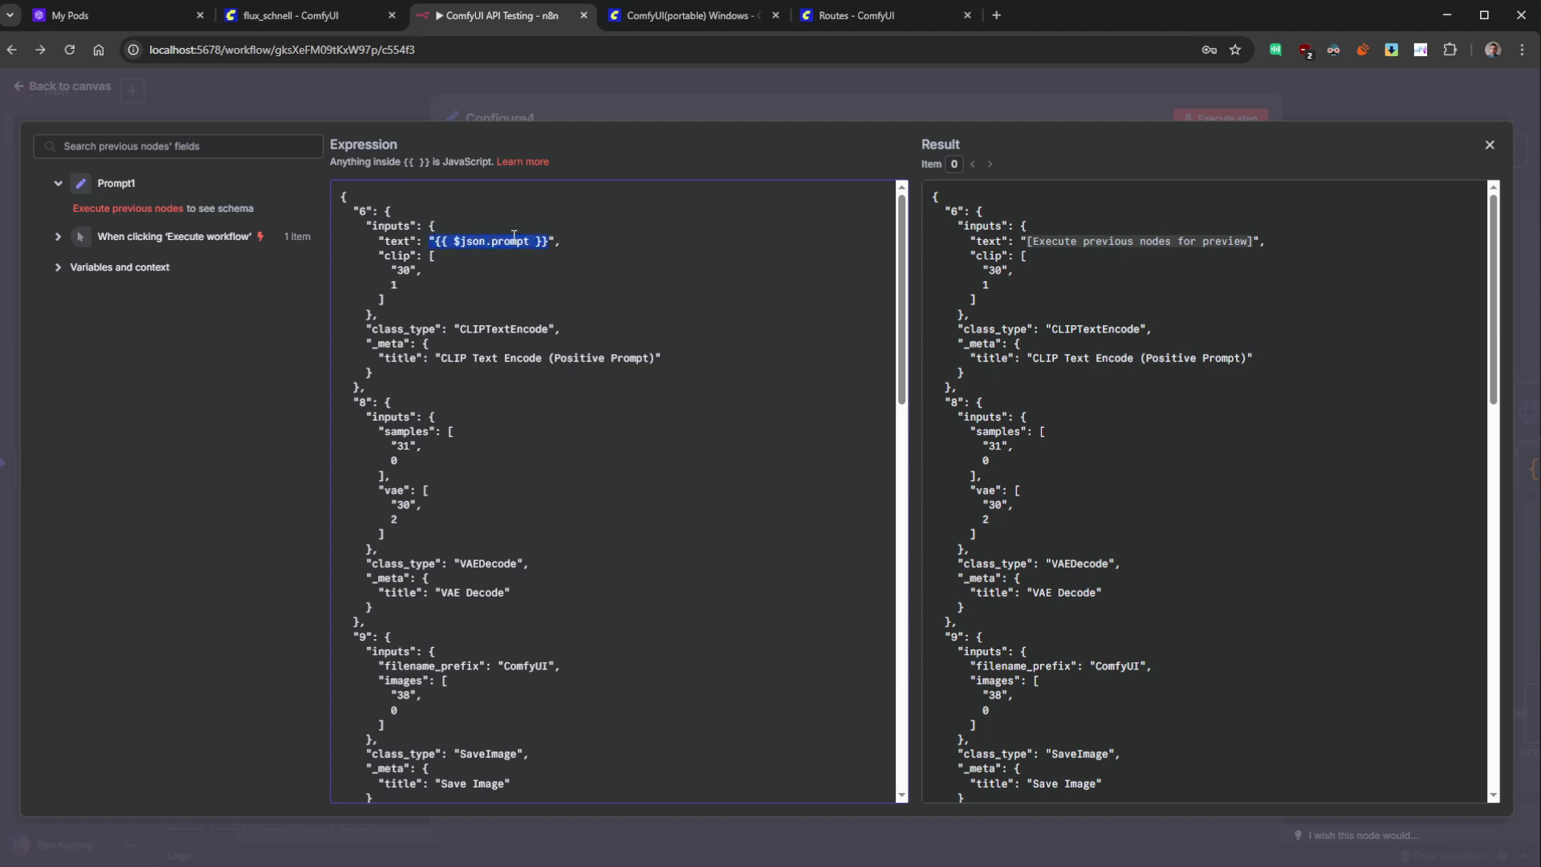
click(754, 235)
drag(549, 245, 434, 241)
- Examine the EmptySD3LatentImage width and height and the Math.random() seed expression in the KSampler inputs
scroll(513, 400, down, 8)
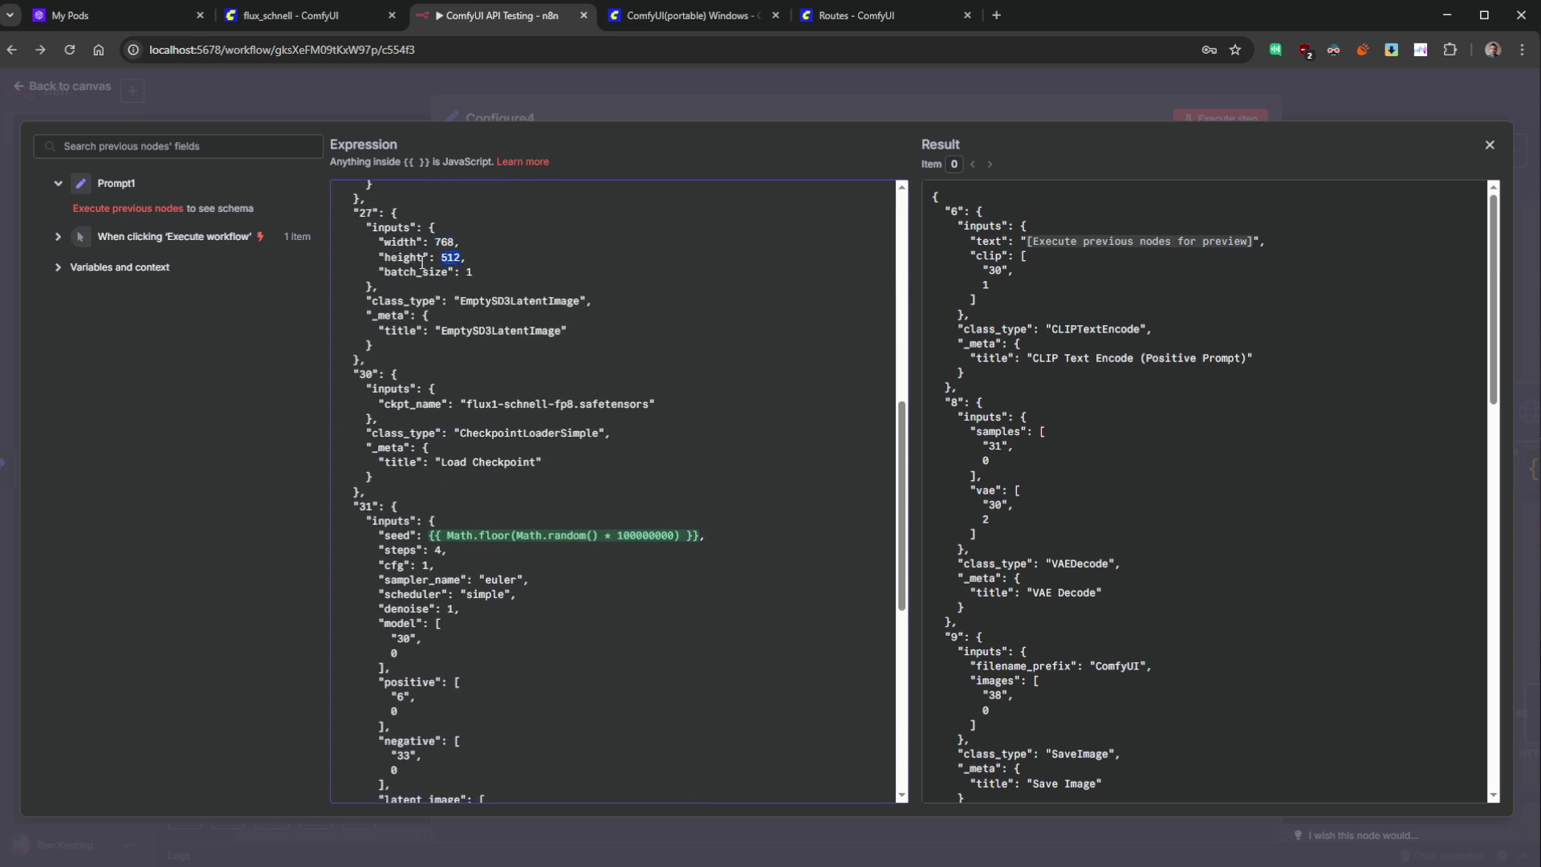
scroll(632, 353, down, 3)
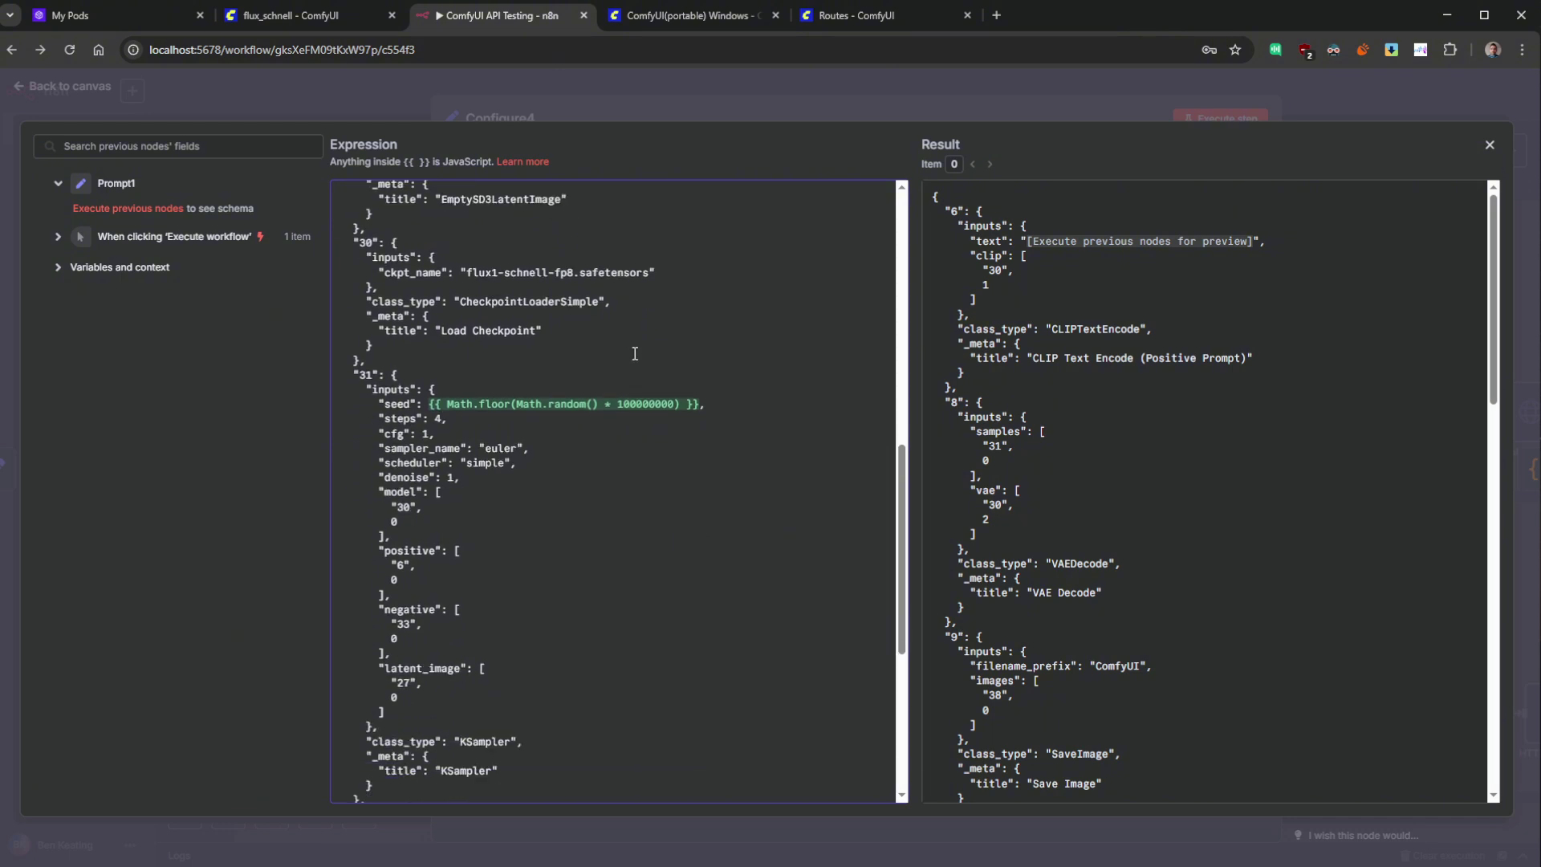
drag(703, 374, 431, 374)
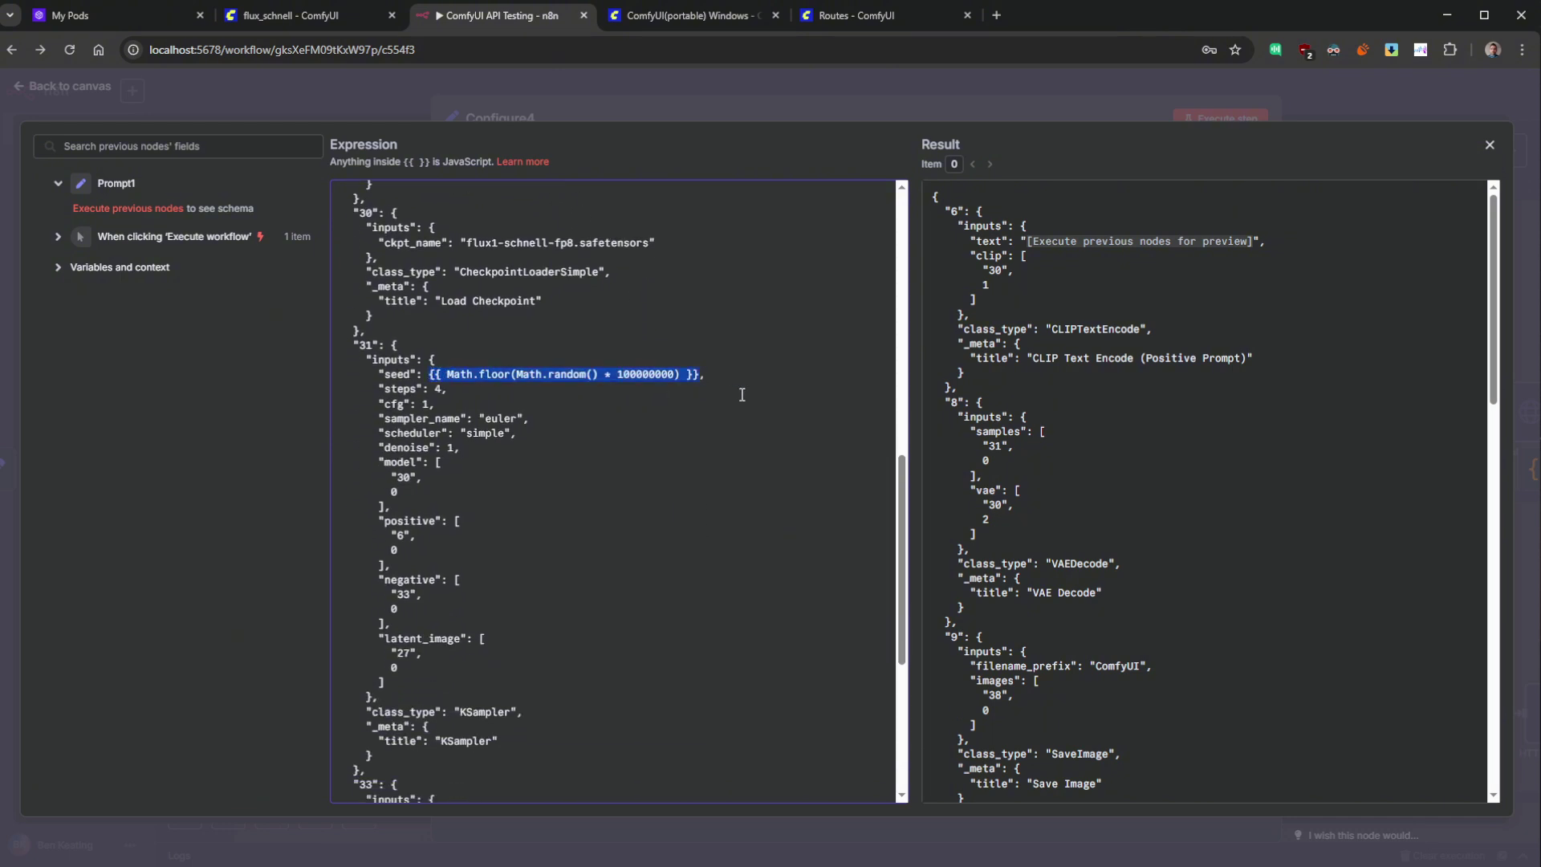
click(701, 374)
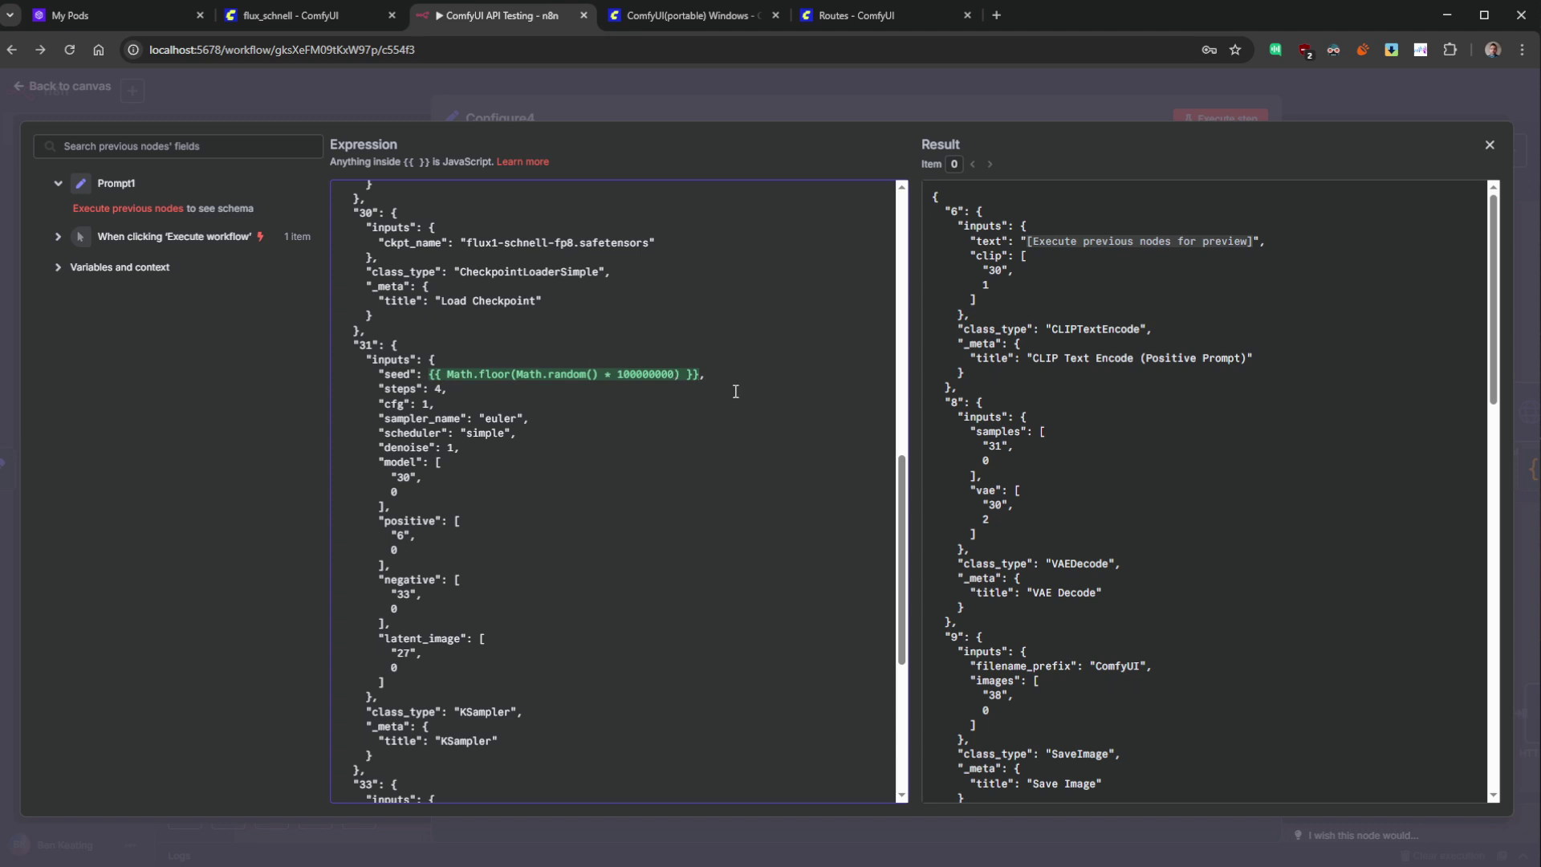
double_click(636, 374)
click(730, 378)
scroll(730, 378, down, 5)
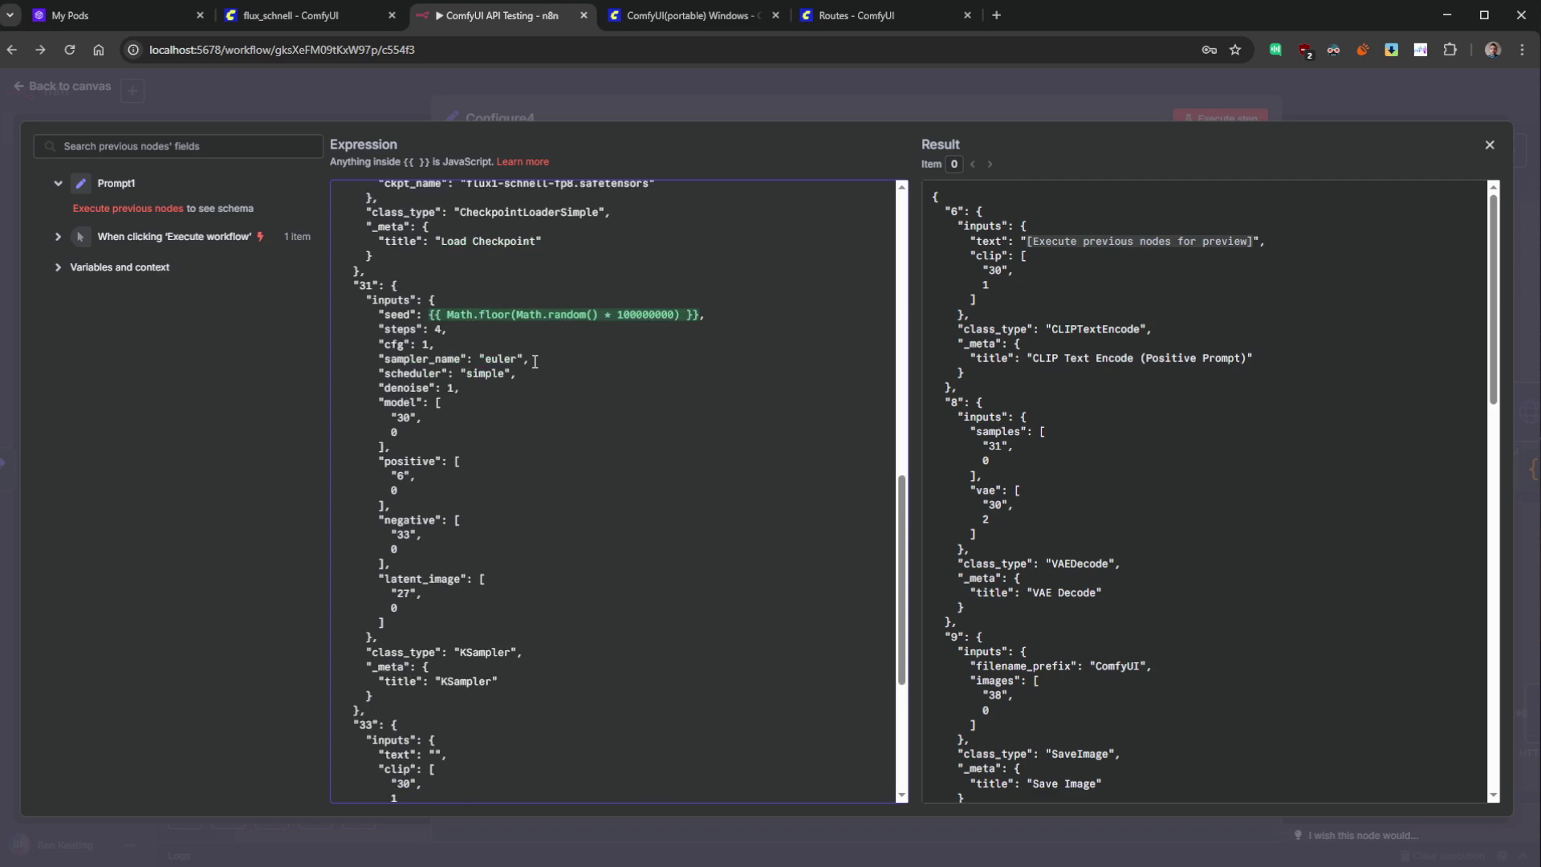
- Close the expression editor, return to the canvas and execute the workflow from its manual trigger
click(72, 84)
click(72, 86)
drag(473, 287, 704, 303)
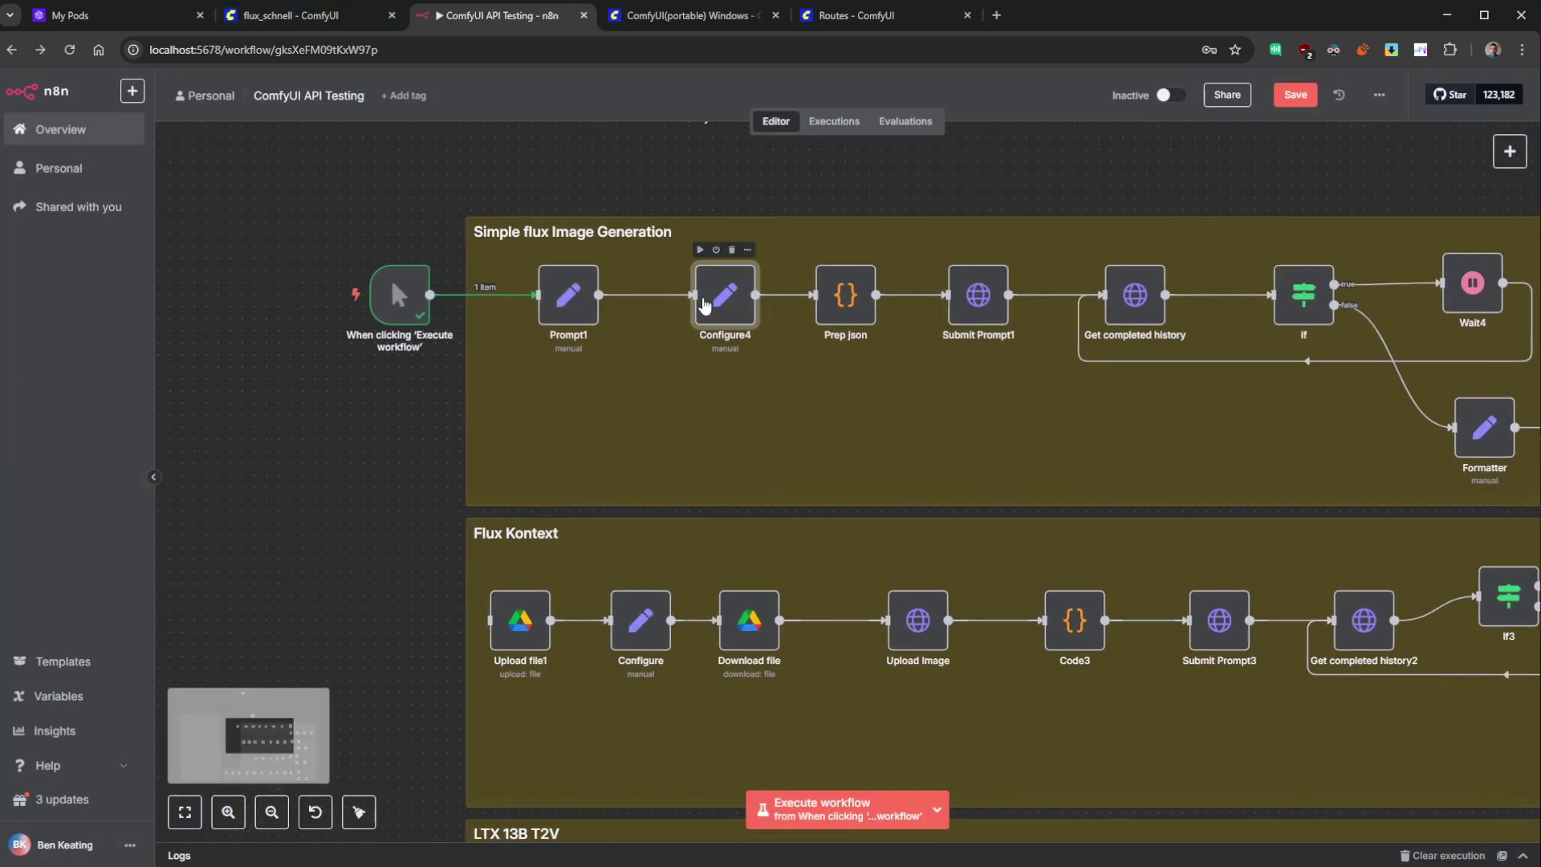
click(329, 301)
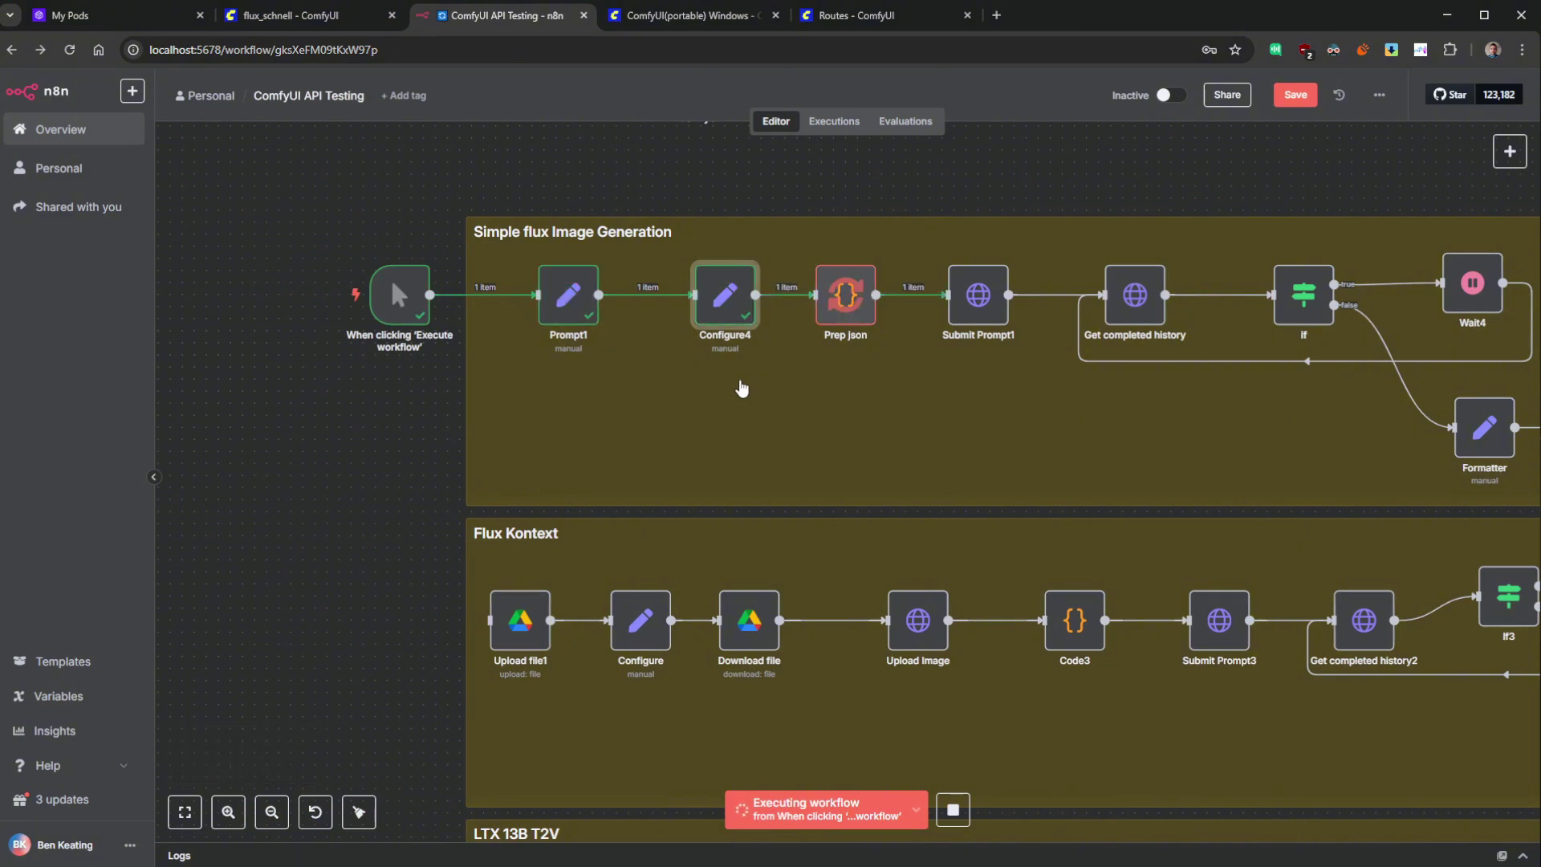
- Open the Prep json node while the workflow runs and collapse entries 6 and 8 in its output schema
drag(781, 385, 573, 358)
click(628, 292)
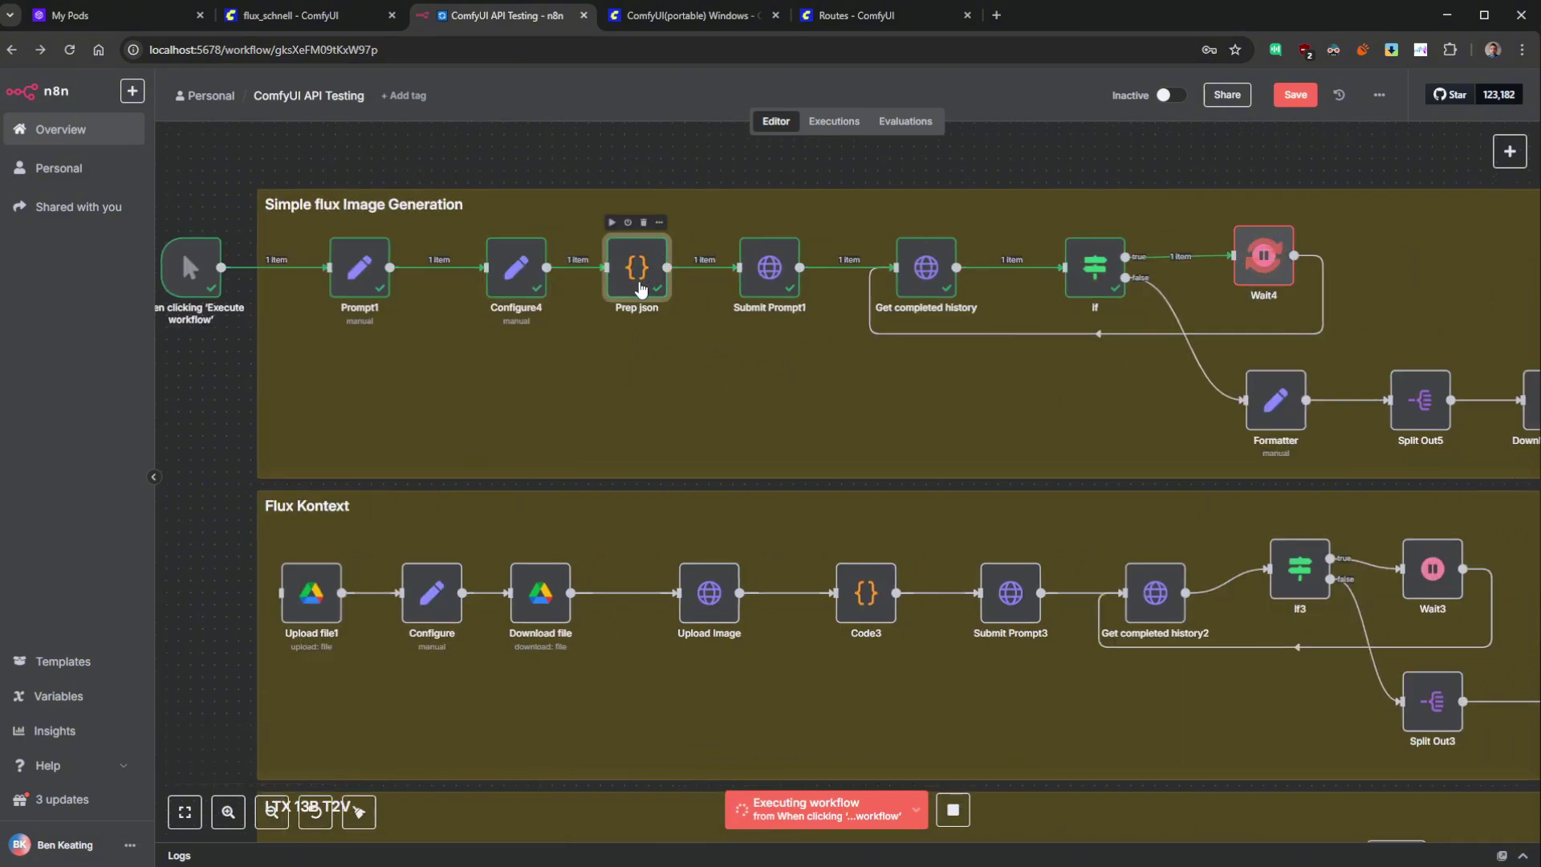
double_click(654, 285)
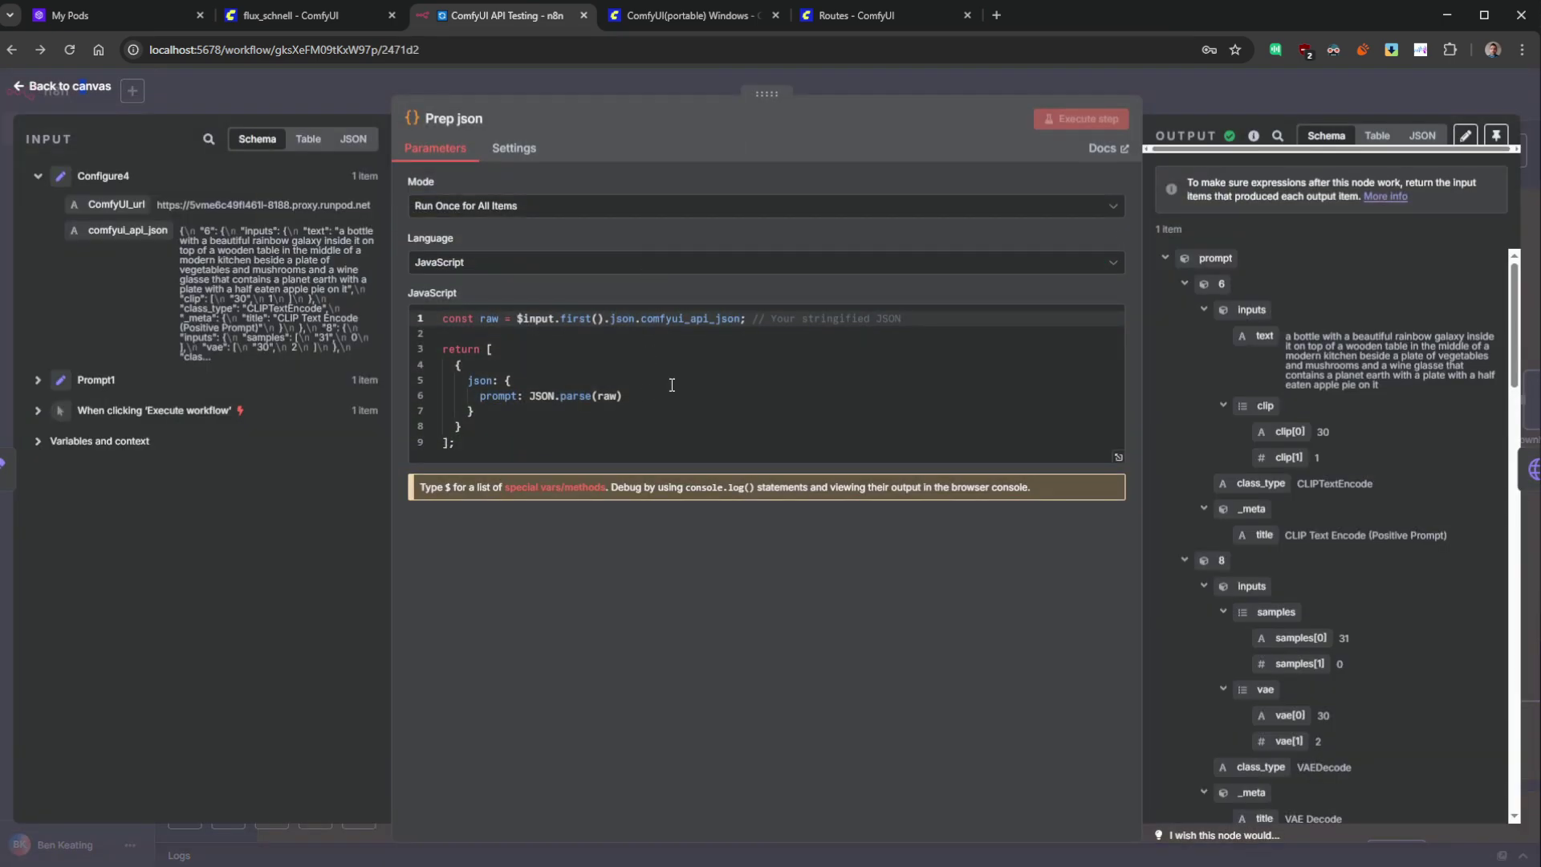
click(1185, 284)
click(1184, 309)
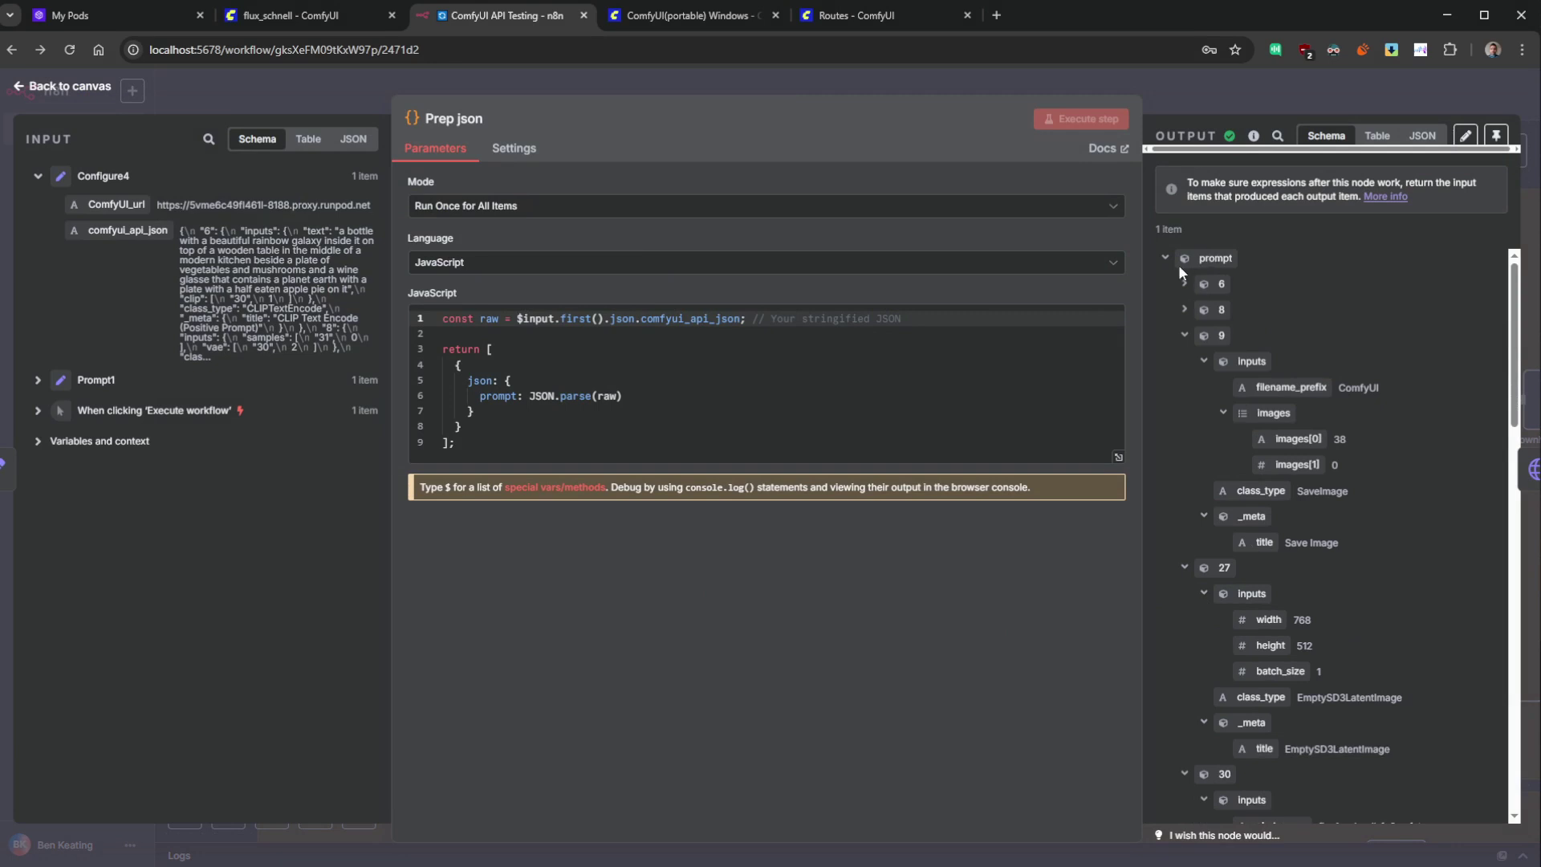
- View Prep json's output as a table and as JSON, and examine its top-level prompt key
click(1377, 136)
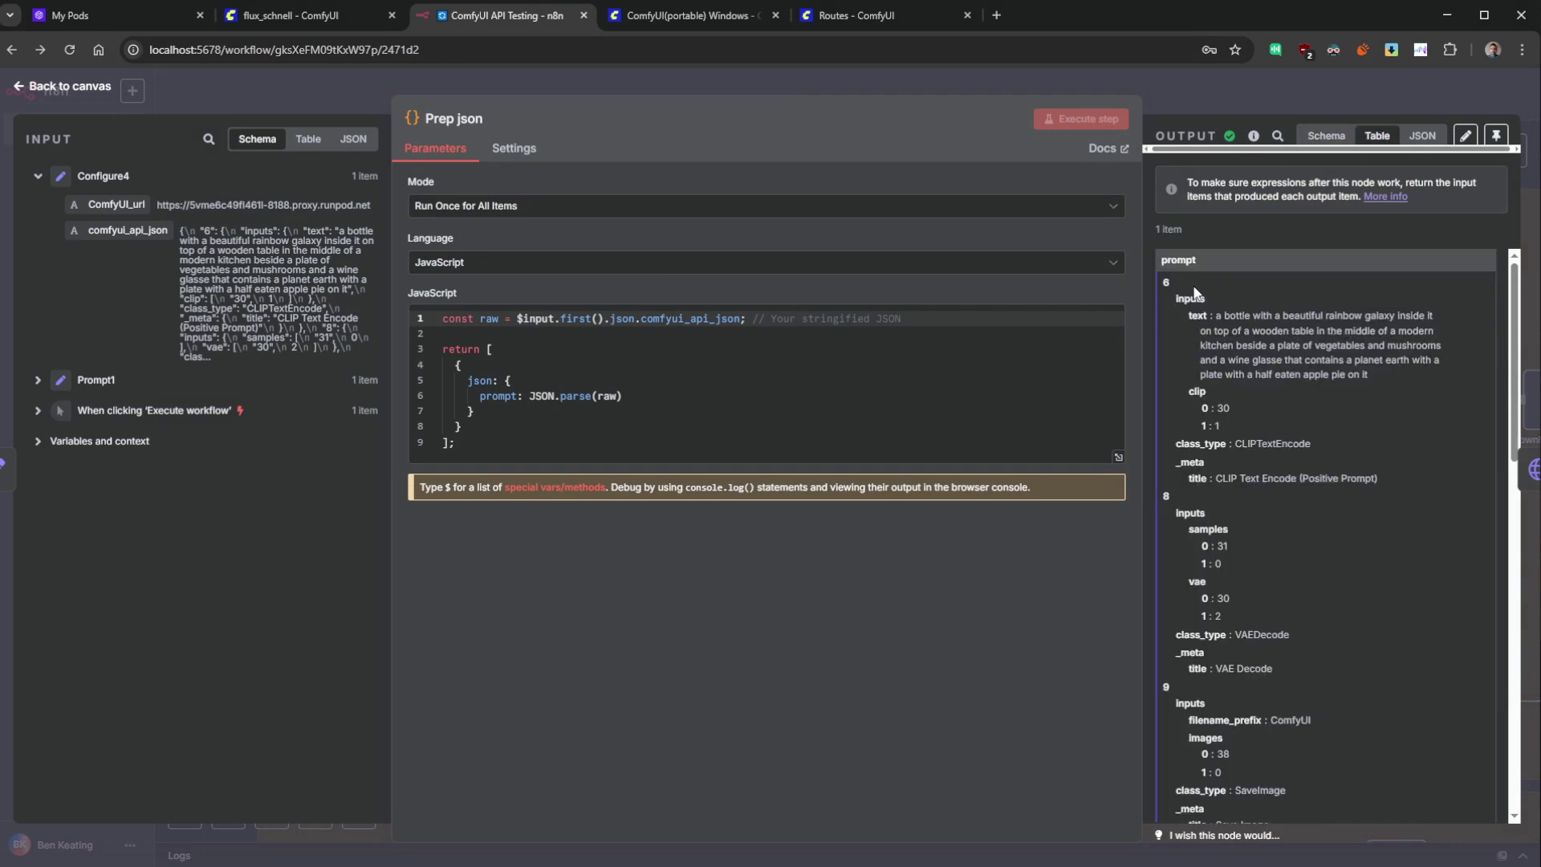
click(1422, 138)
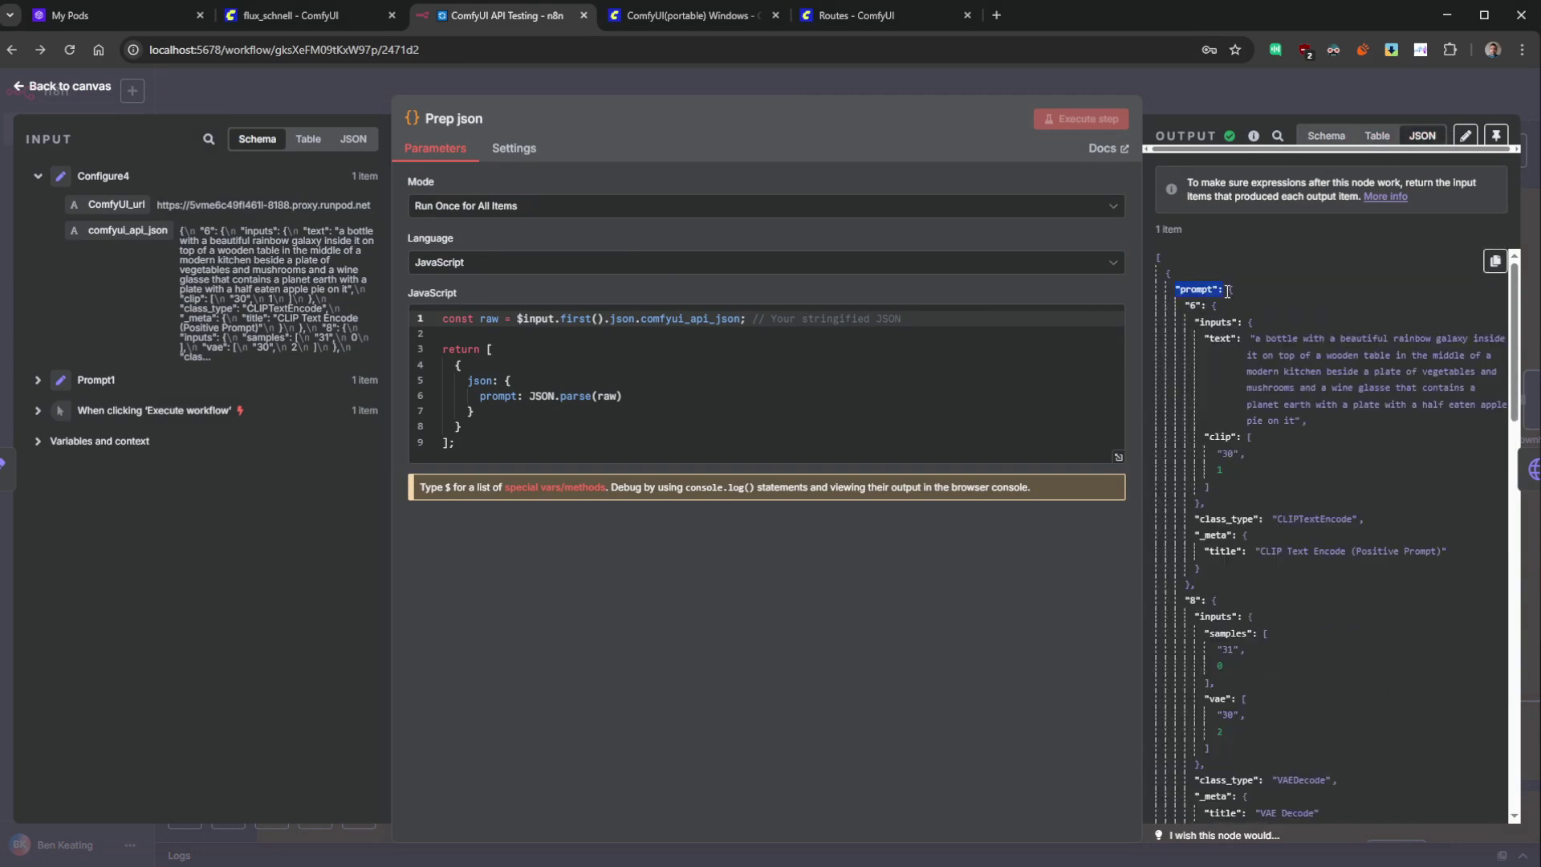
drag(1211, 290, 1237, 293)
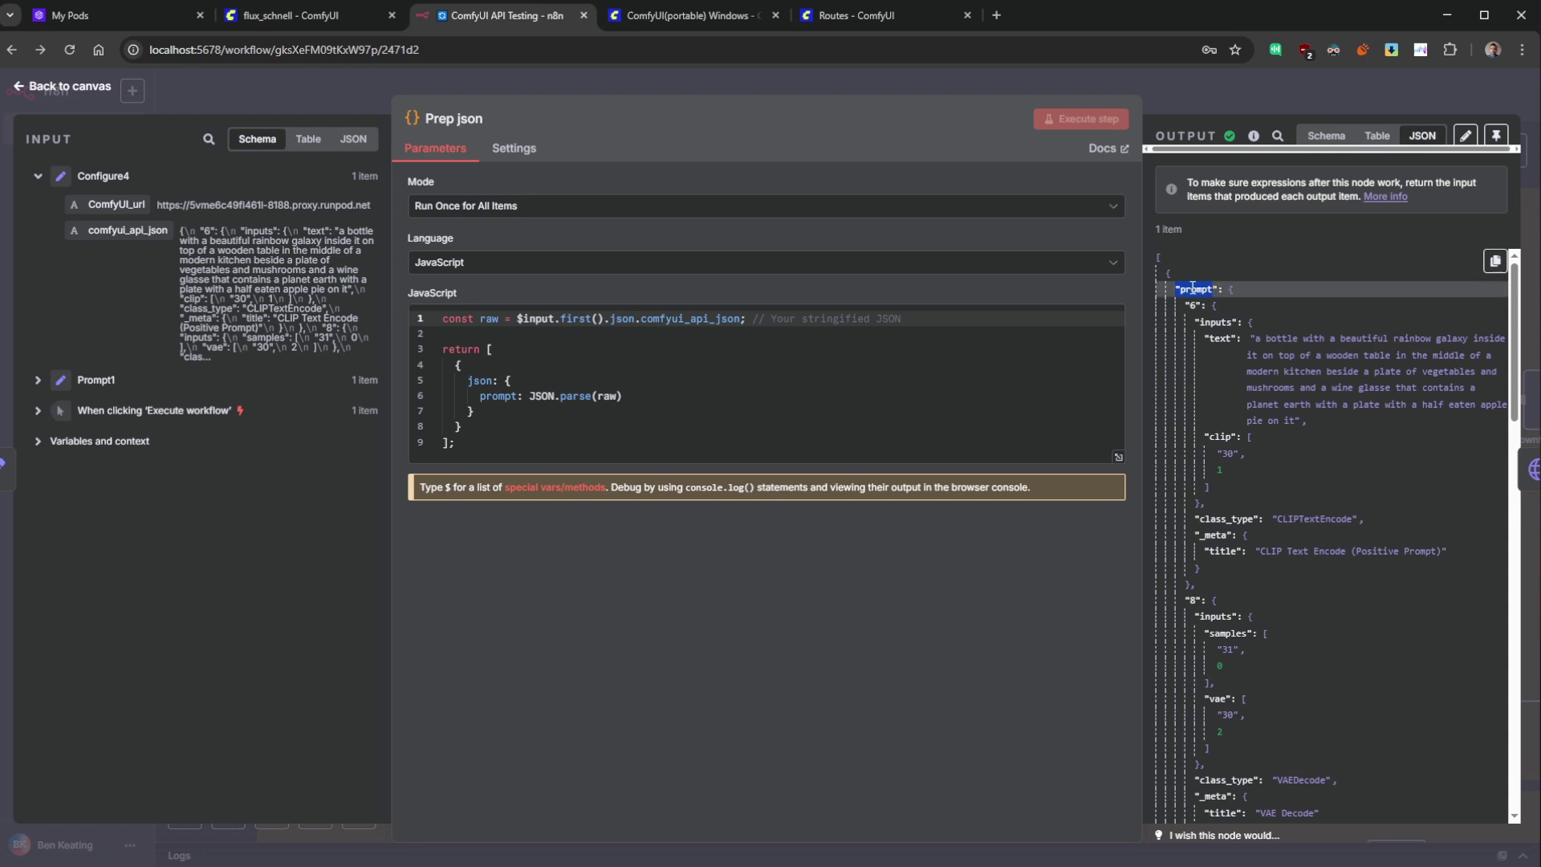
scroll(1287, 462, down, 2)
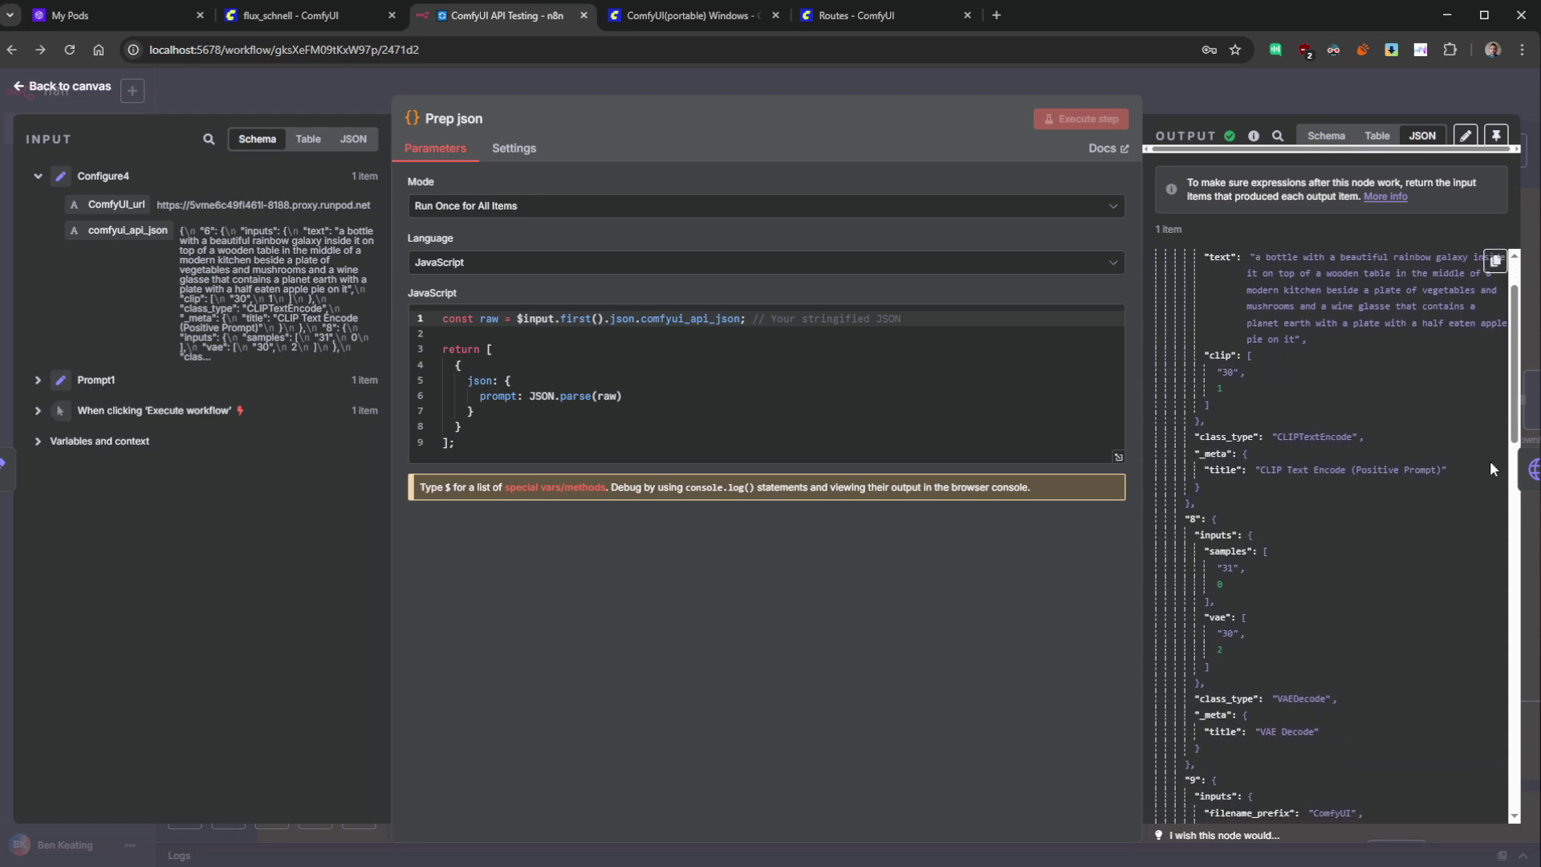
scroll(1523, 329, up, 2)
- Examine the JavaScript code of Prep json that parses comfyui_api_json into prompt, and return to the canvas
click(498, 442)
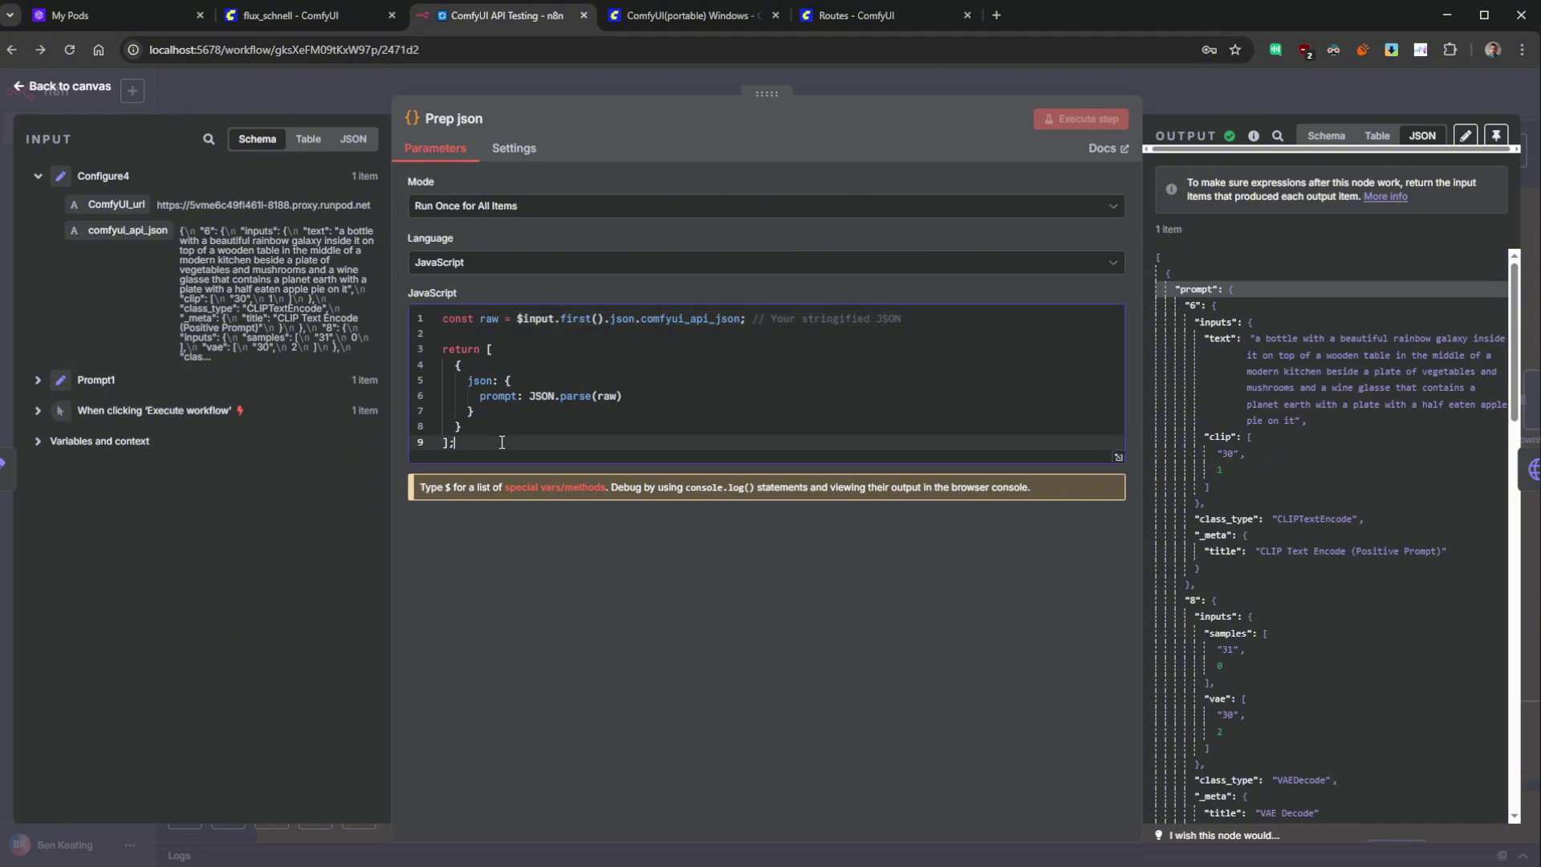
key(ctrl+a)
click(790, 392)
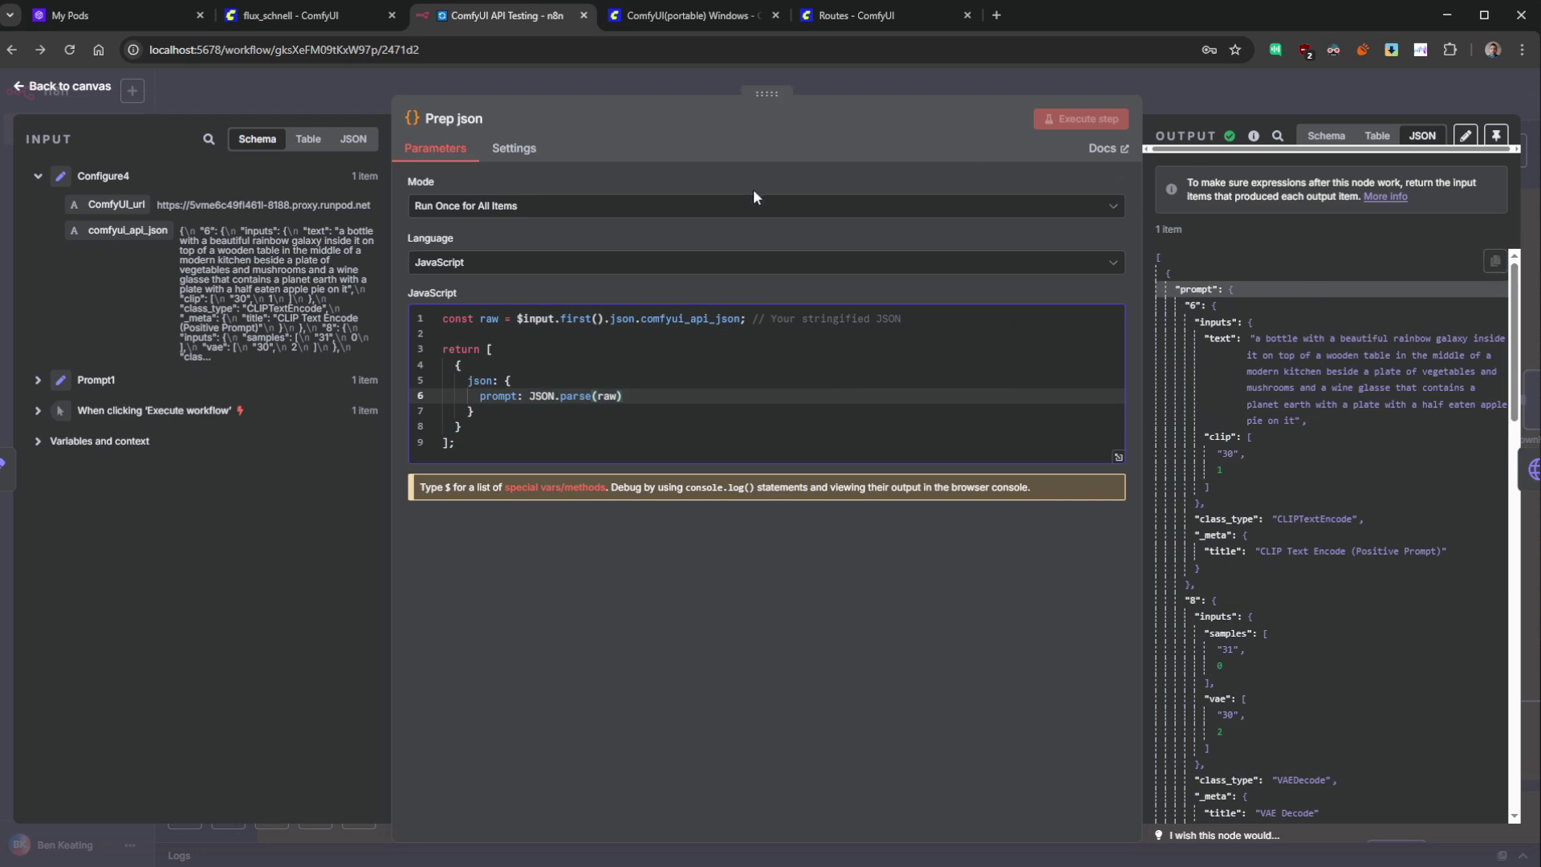
click(498, 437)
key(ctrl+a)
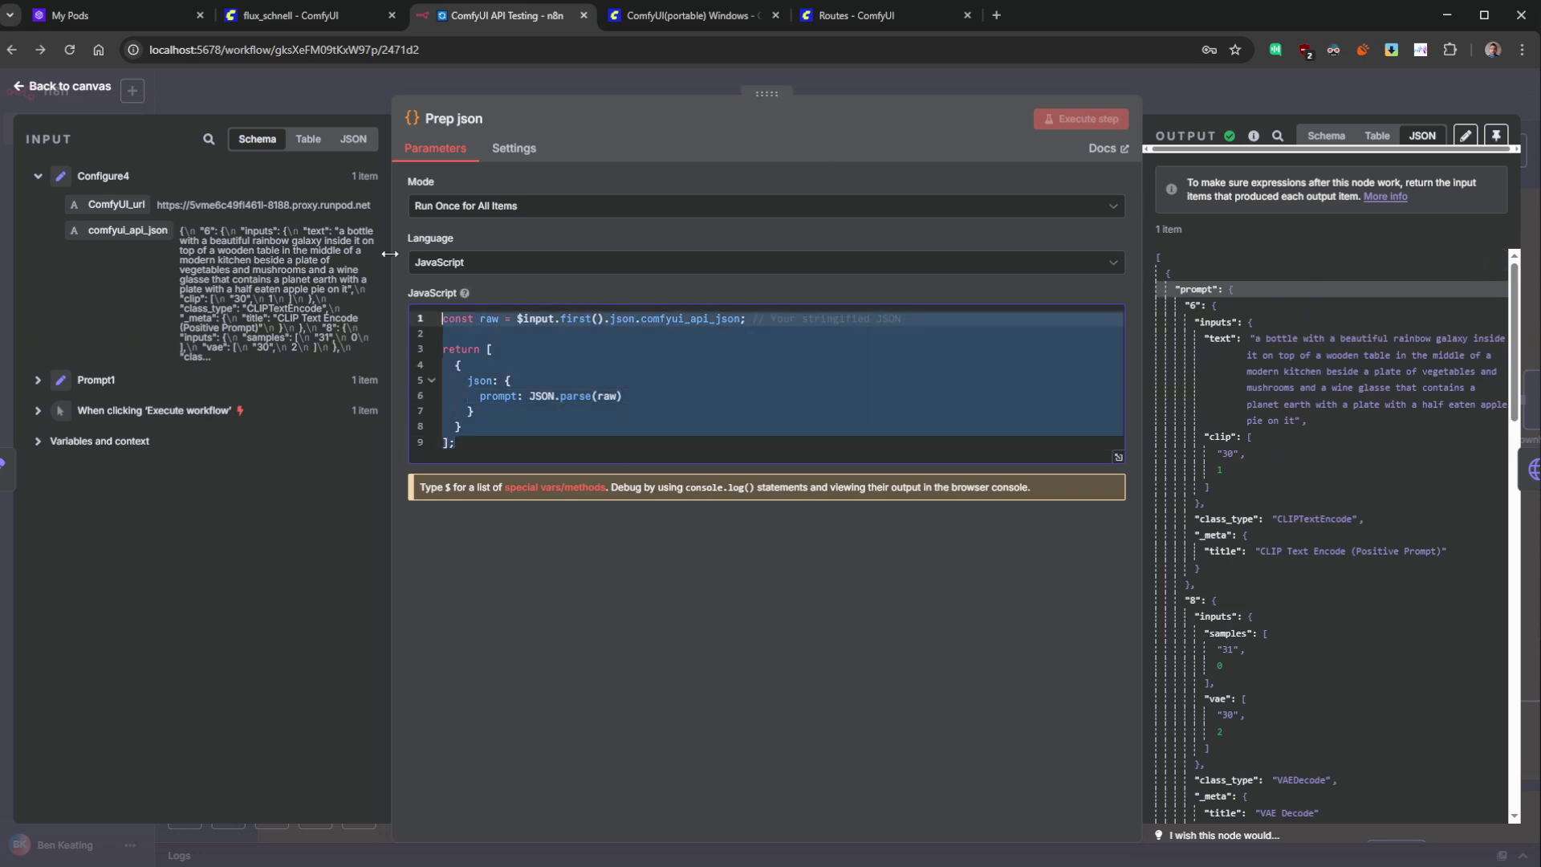
click(706, 396)
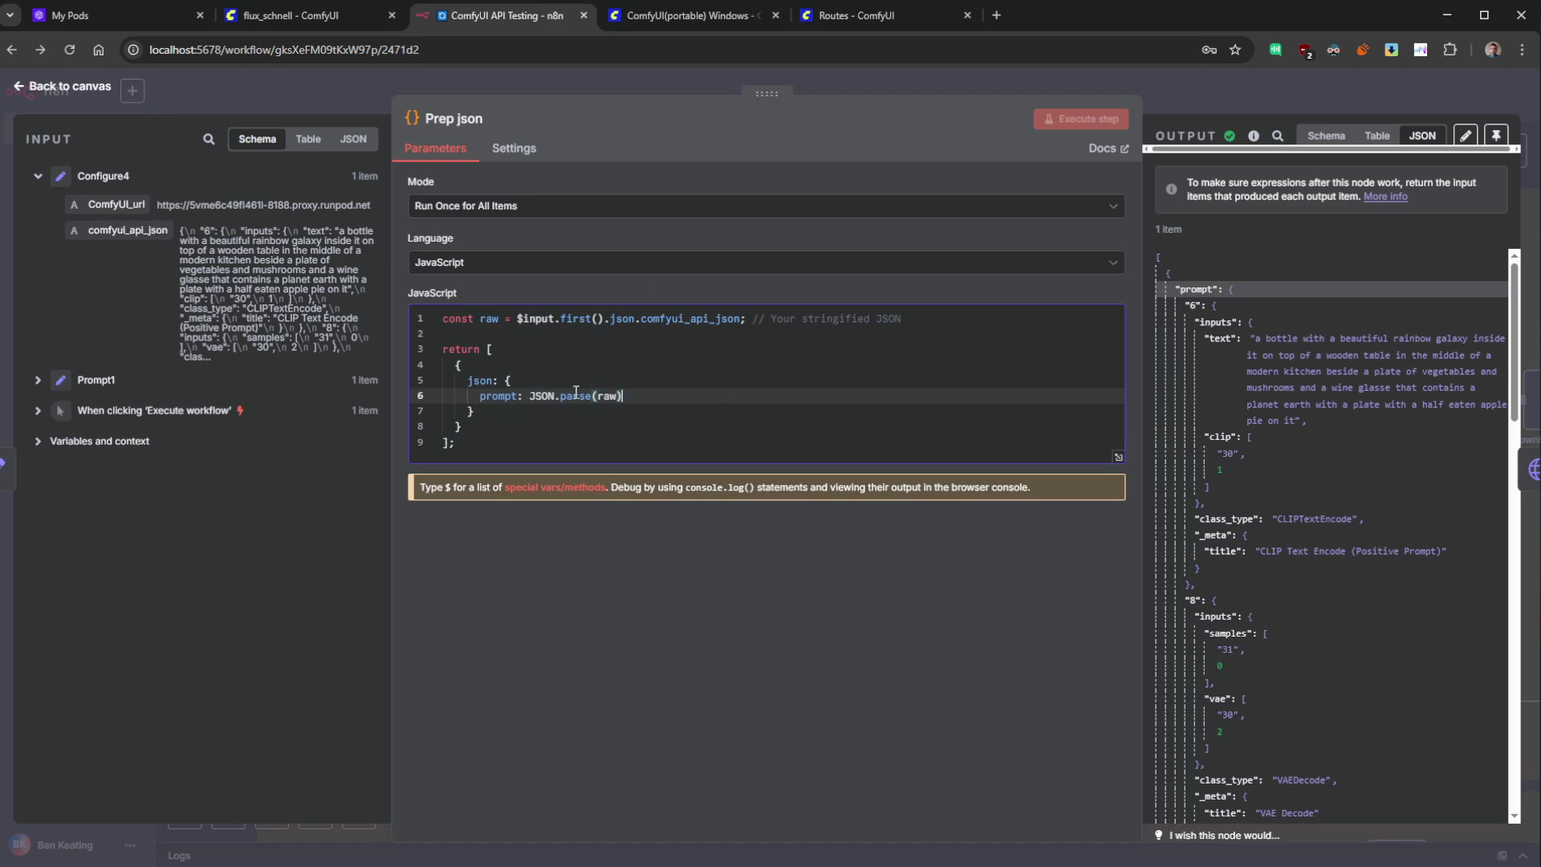
click(77, 86)
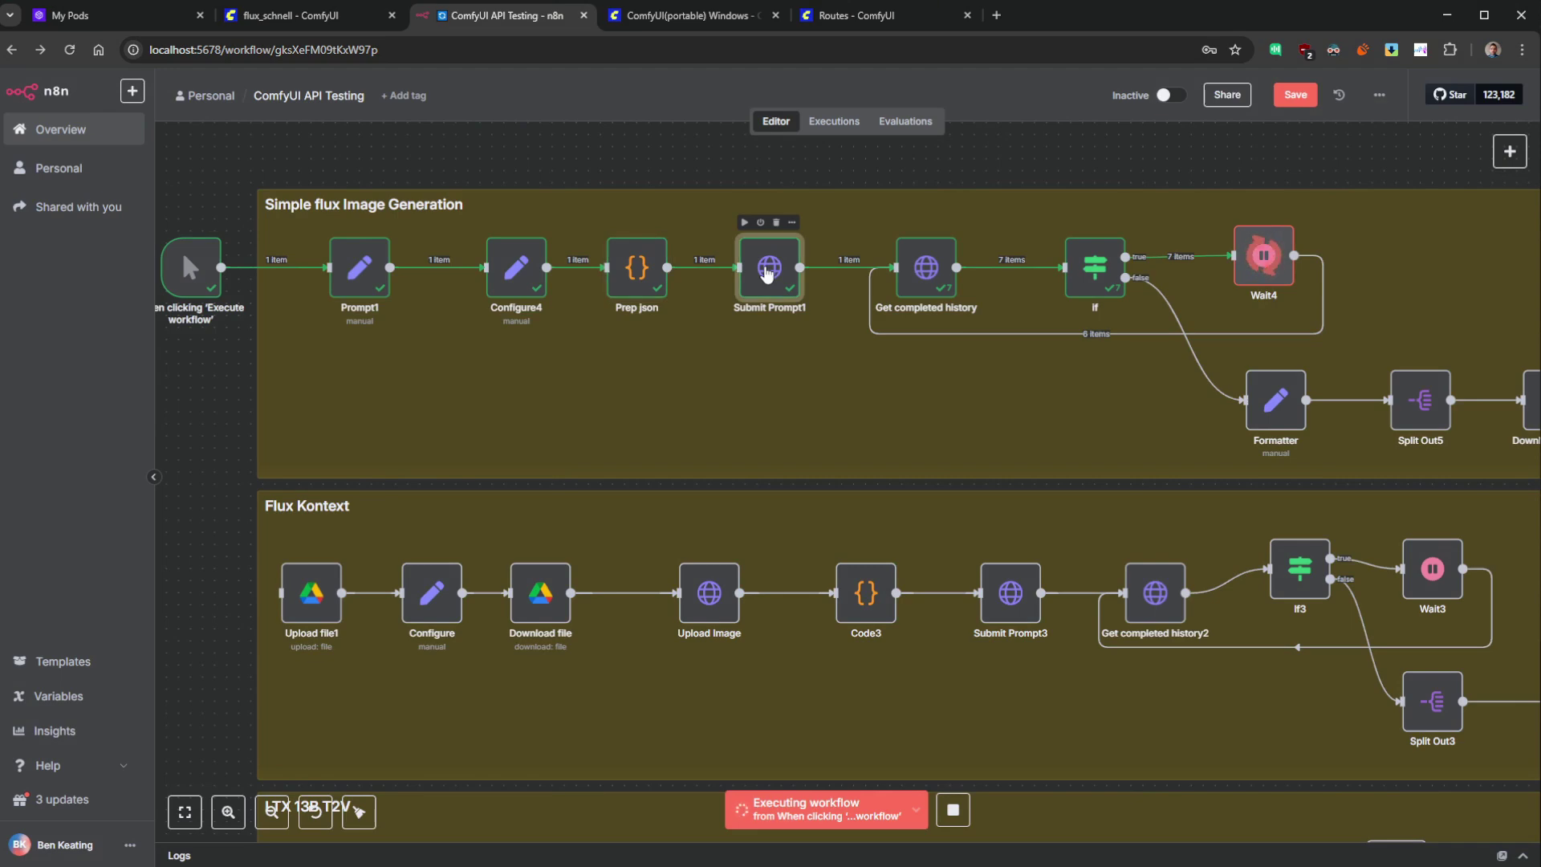
- Open the Submit Prompt1 node and examine its URL, built from the Configure4 ComfyUI_url and the /prompt route
double_click(768, 267)
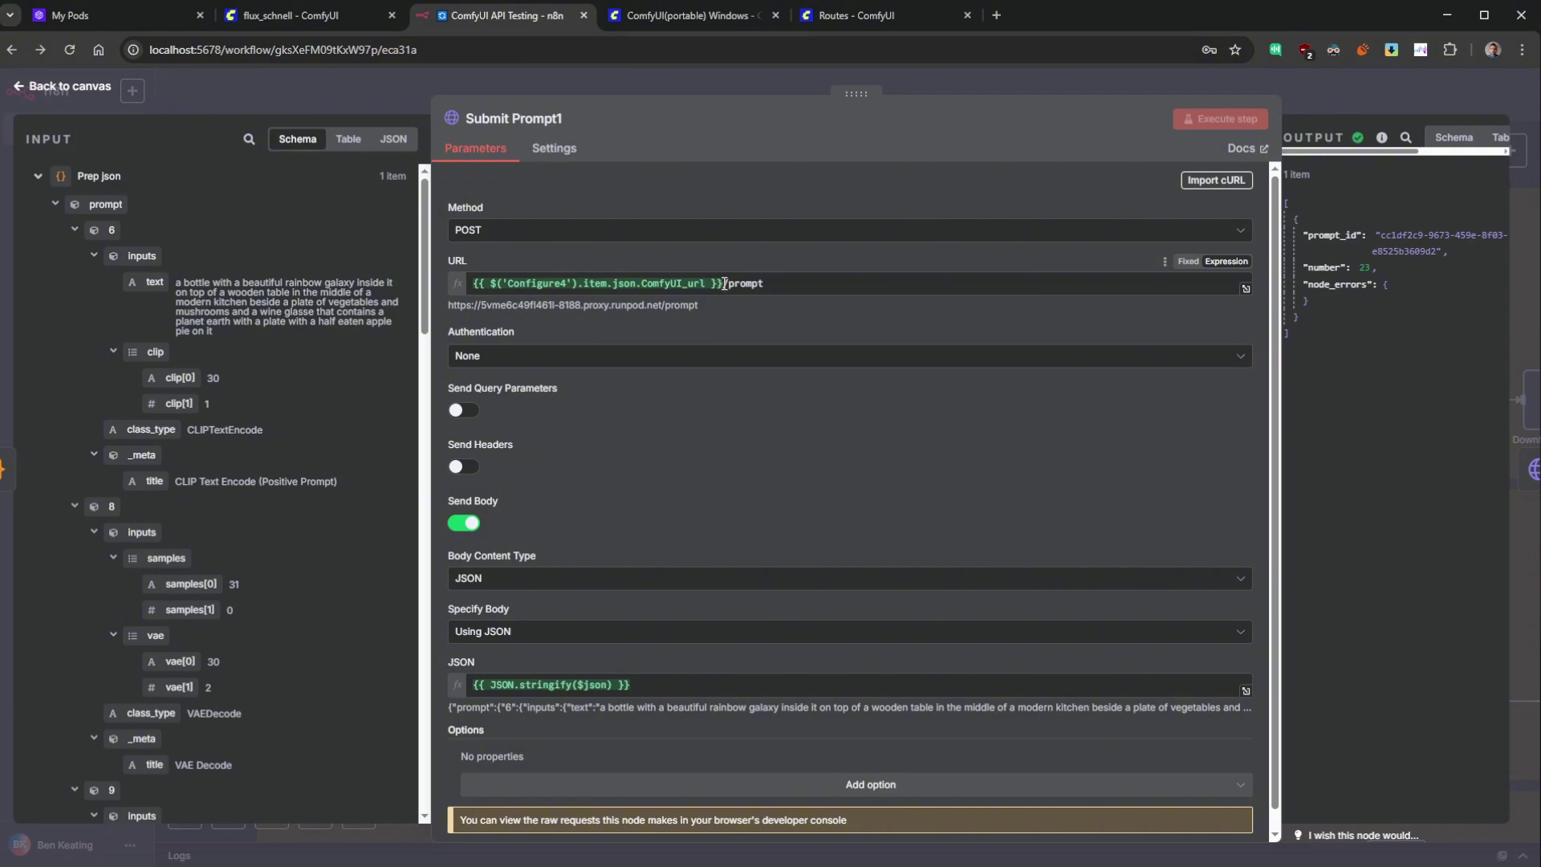
drag(725, 283, 472, 283)
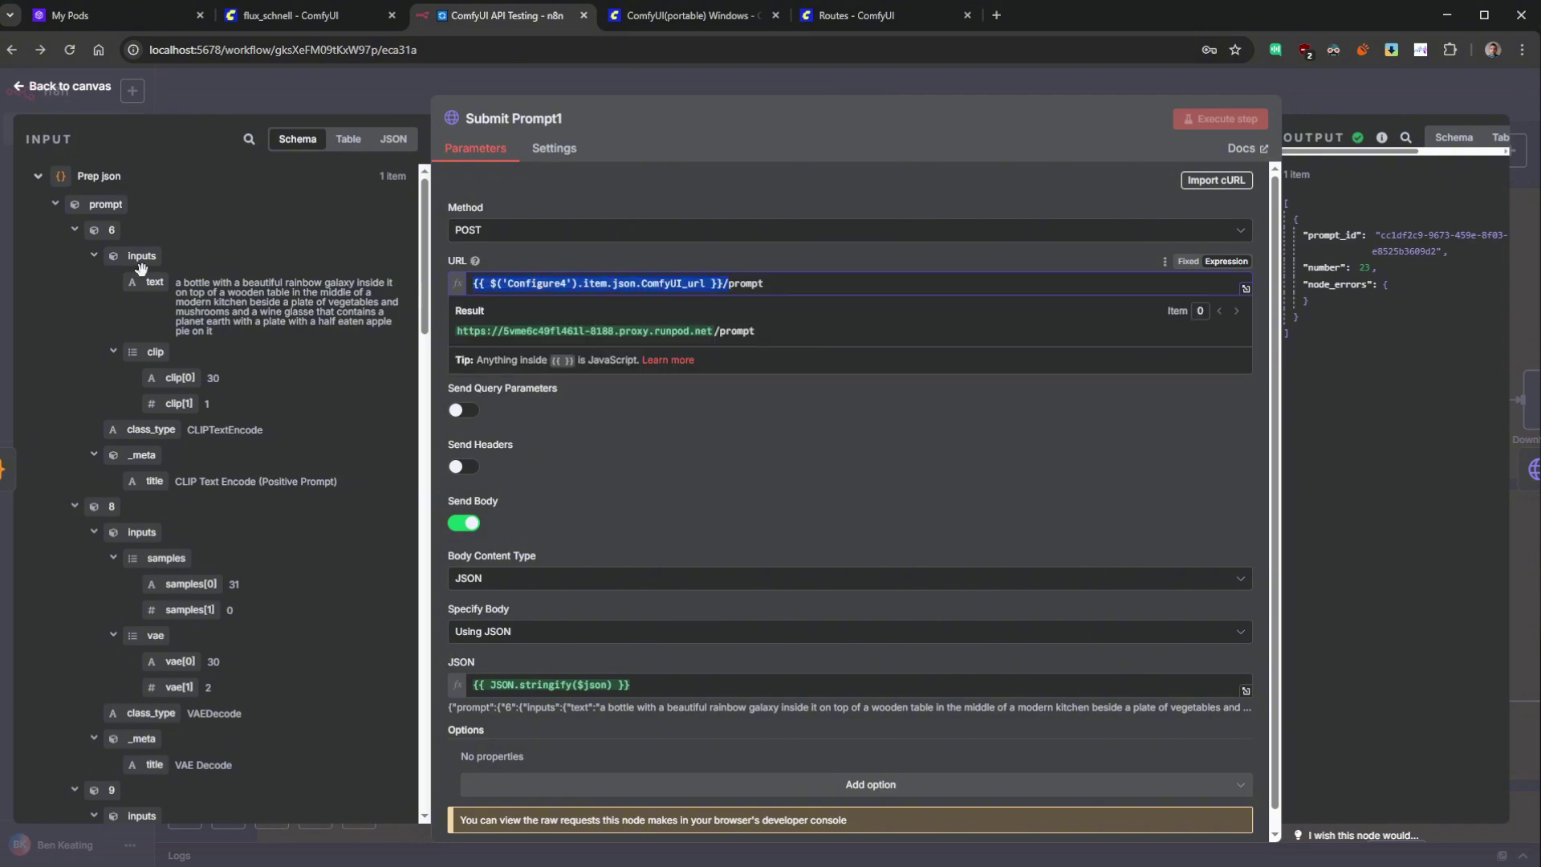
drag(780, 283, 726, 283)
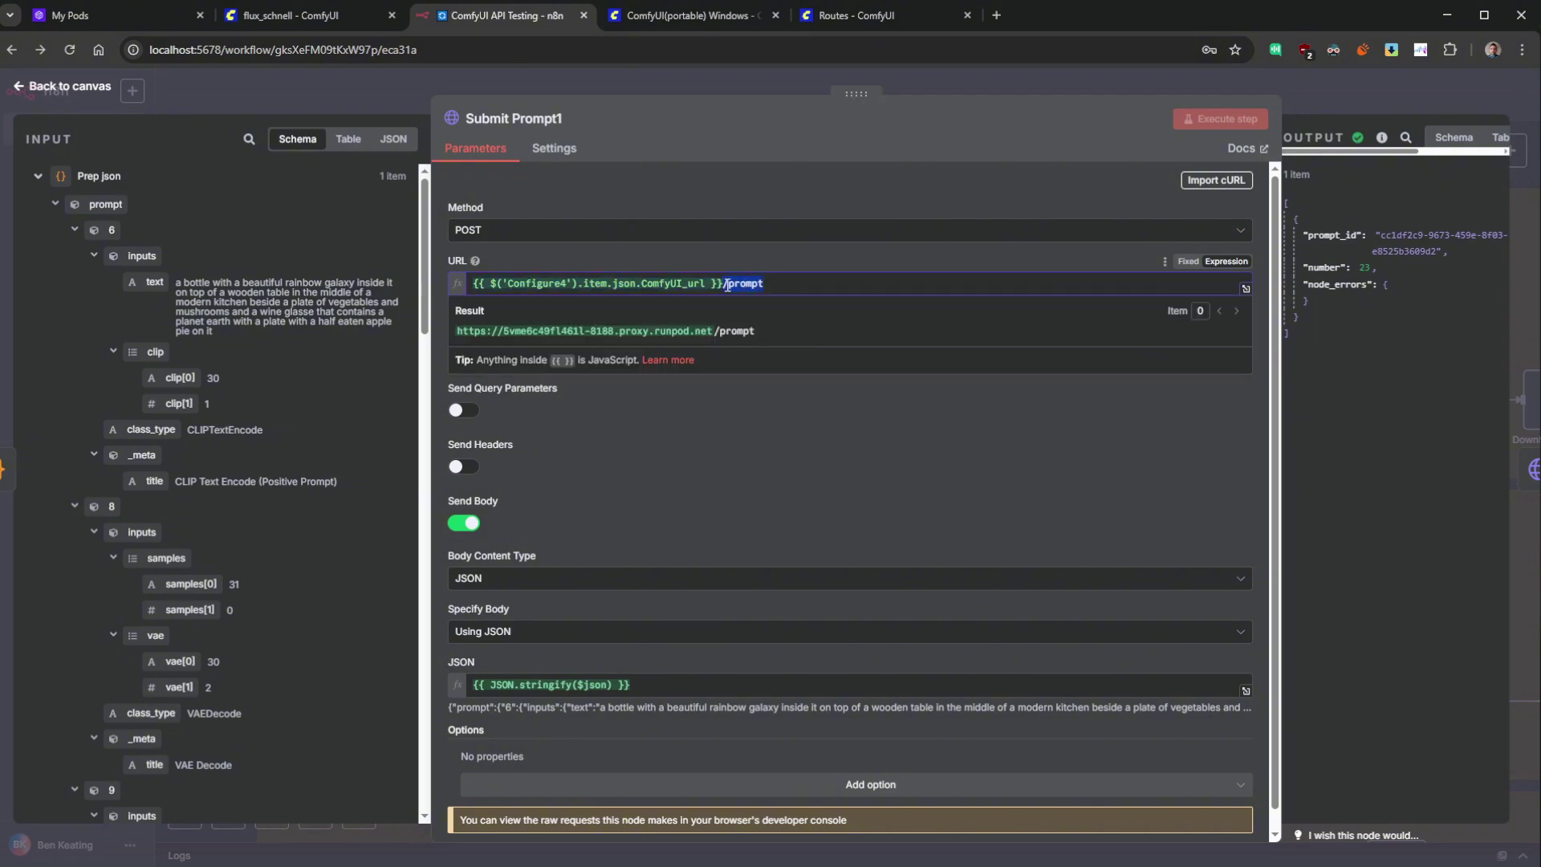
- Widen the output area of Submit Prompt1 and examine the returned prompt_id
drag(1282, 358, 789, 358)
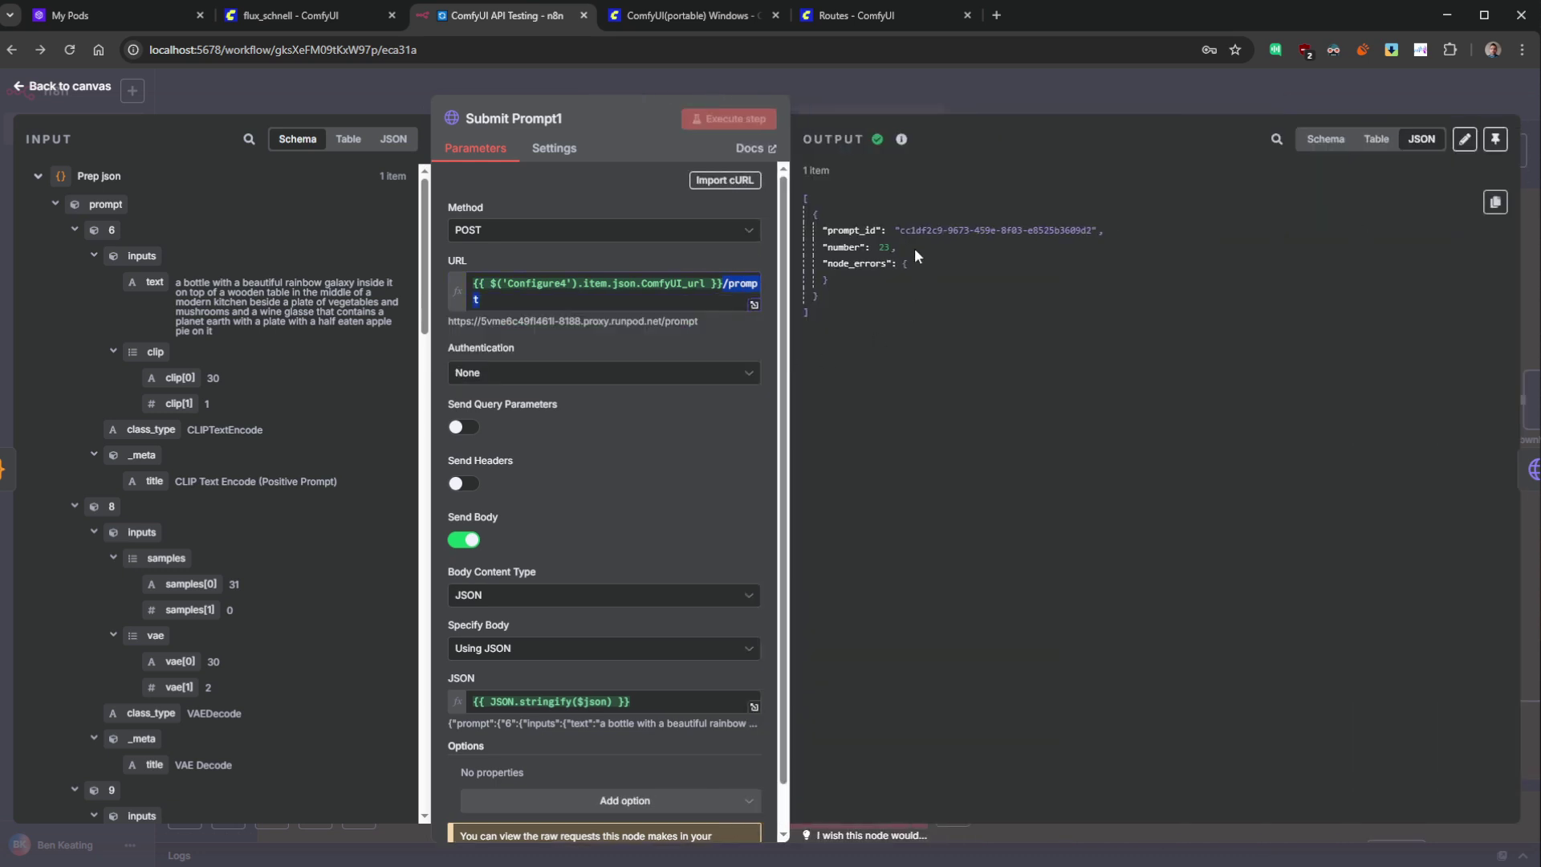
click(901, 231)
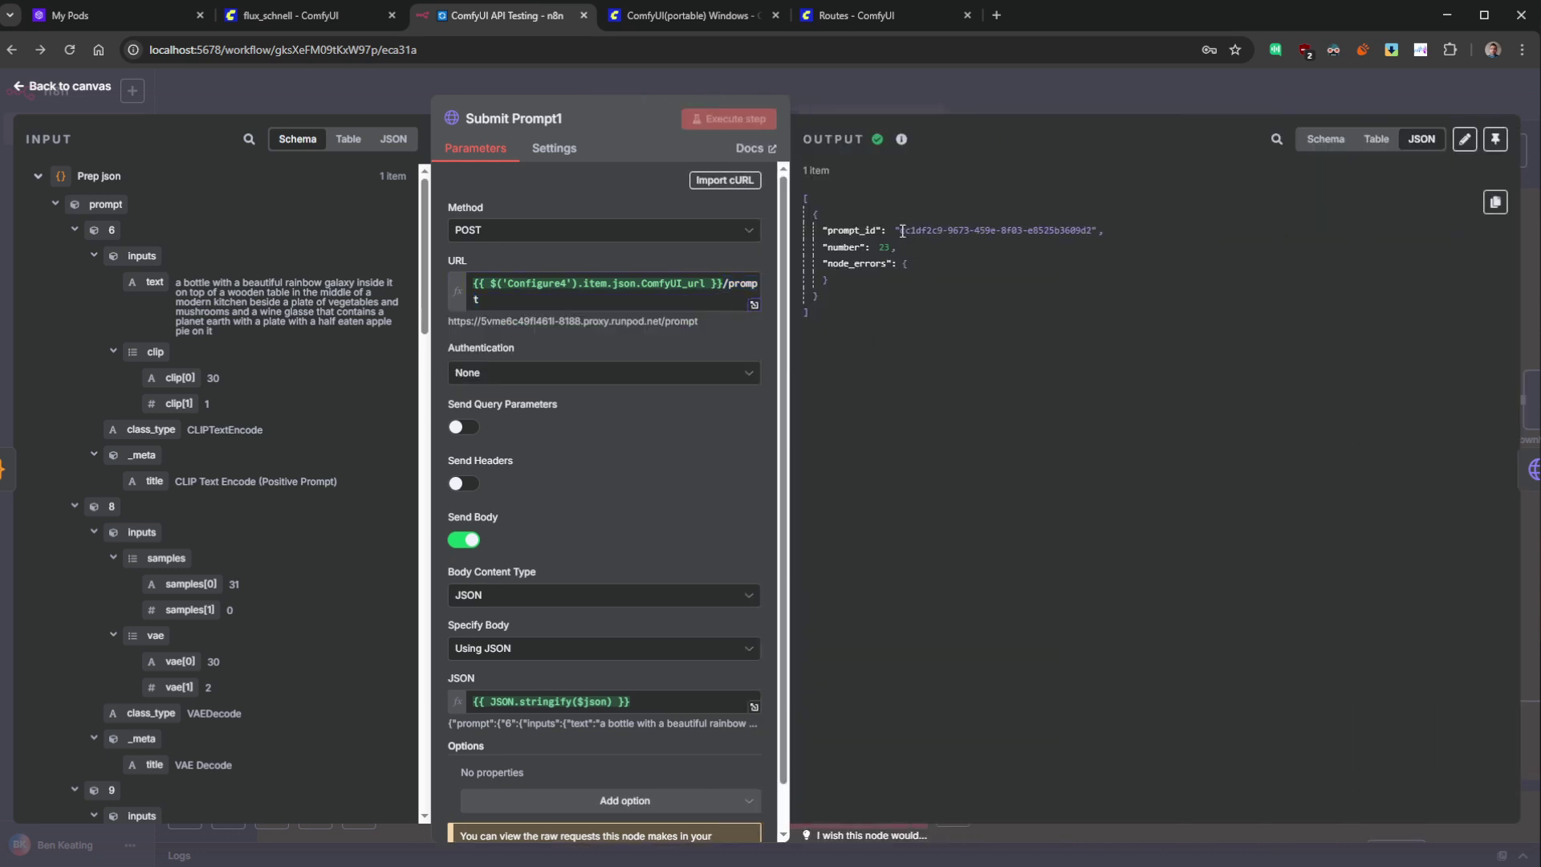
double_click(1036, 232)
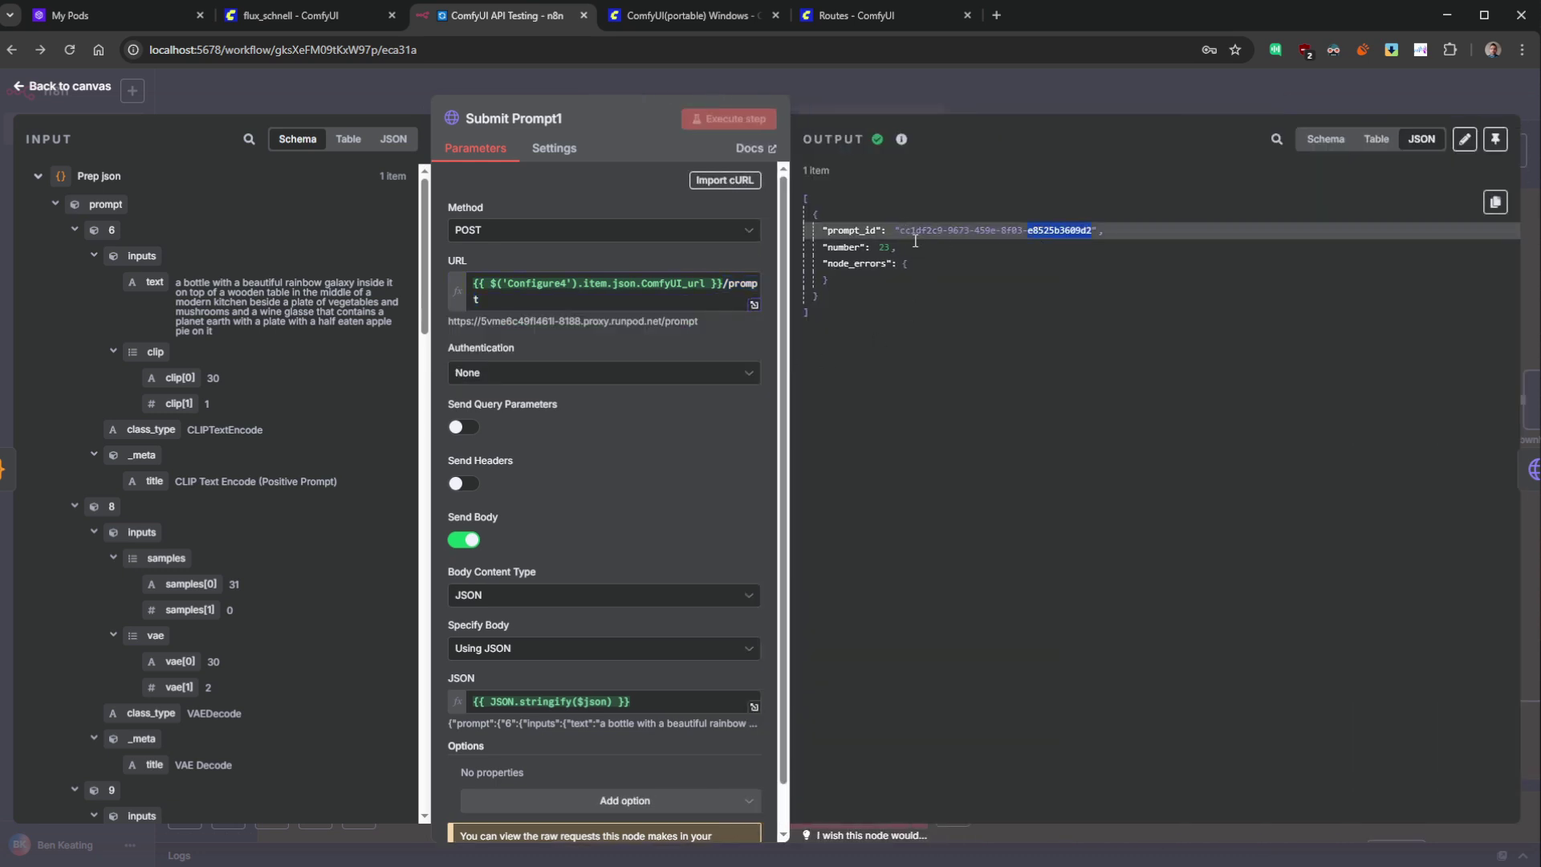
click(1109, 233)
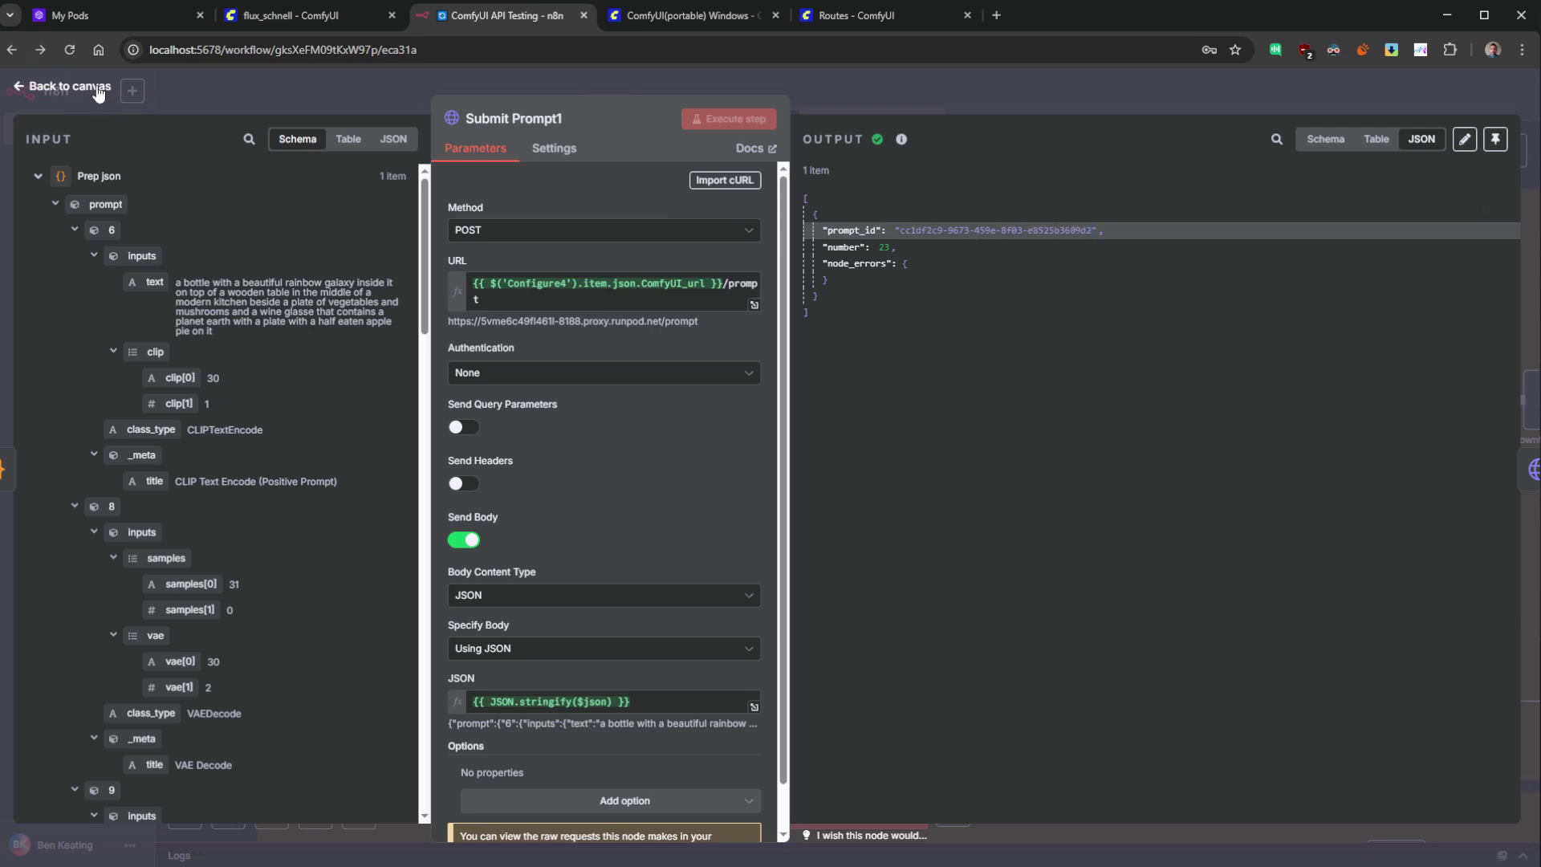
- Examine the {{ JSON.stringify($json) }} body expression of Submit Prompt1 and collapse the Prep json prompt object in the input
scroll(646, 435, down, 1)
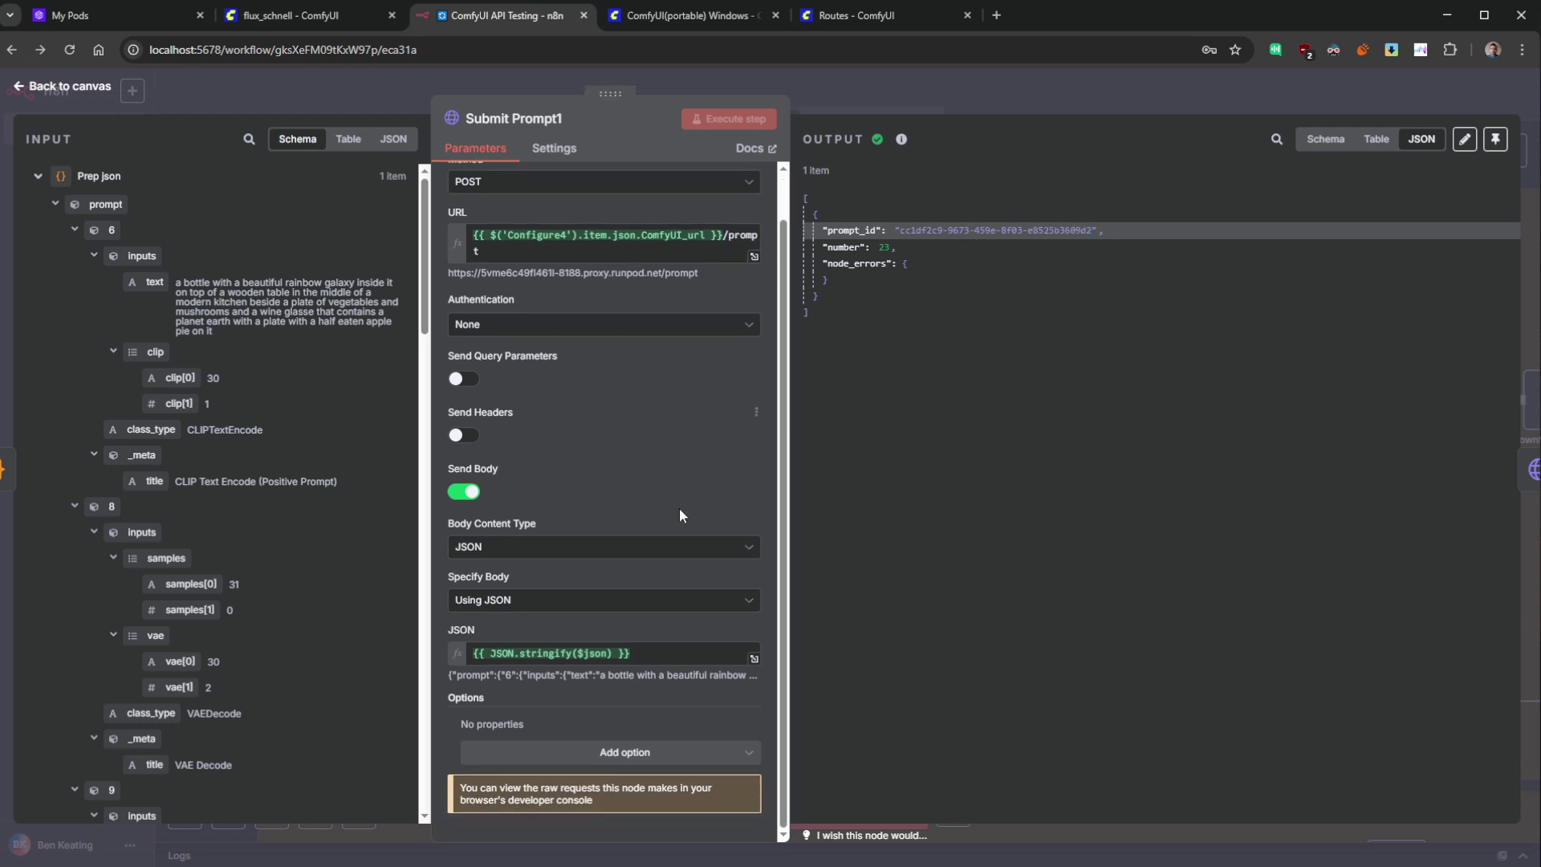
click(658, 653)
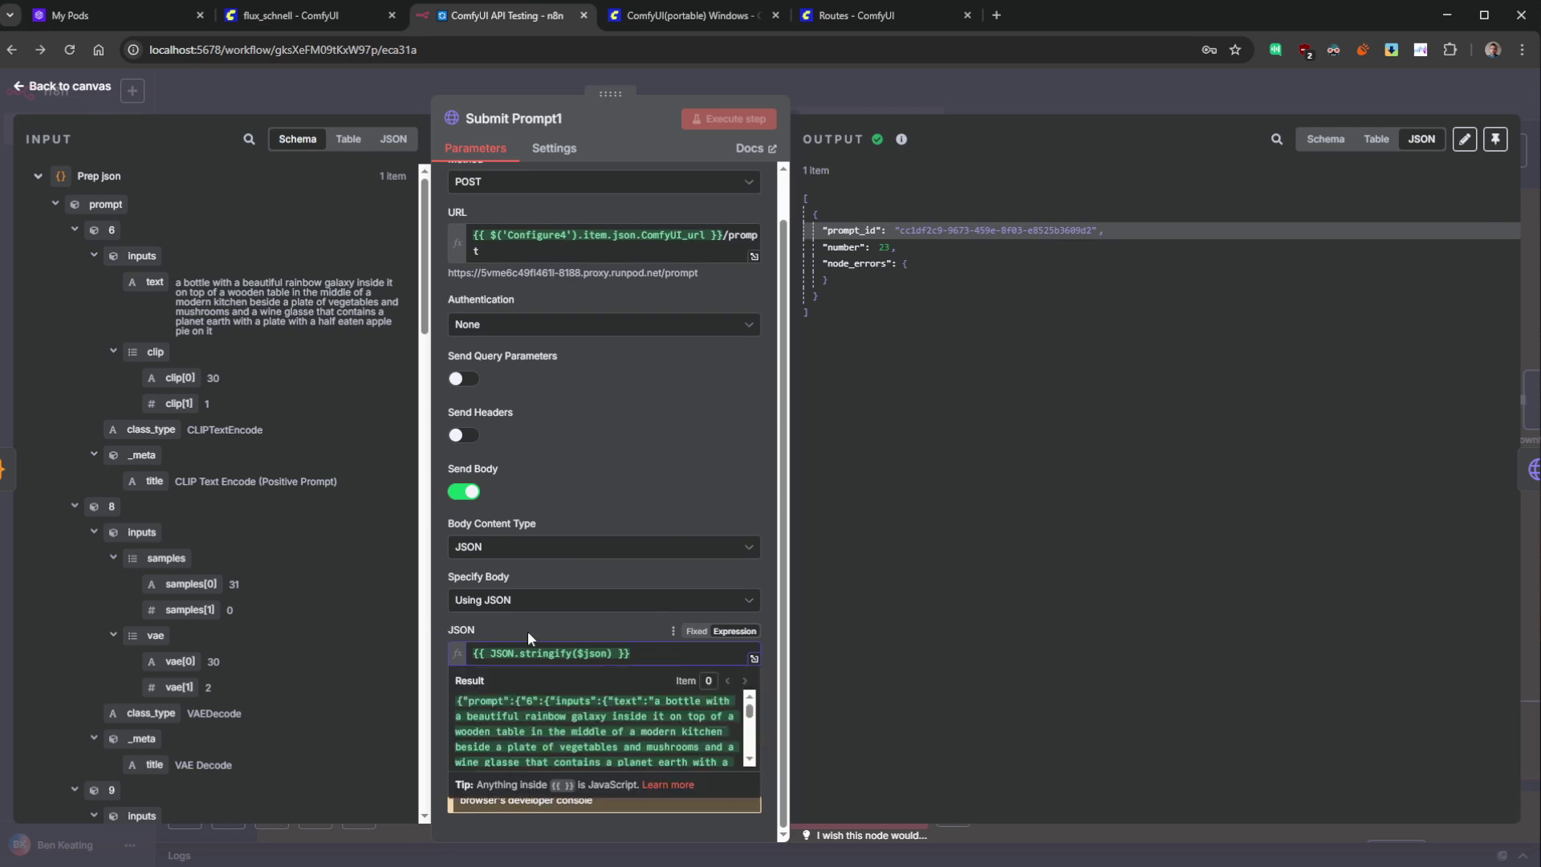
click(56, 204)
click(661, 655)
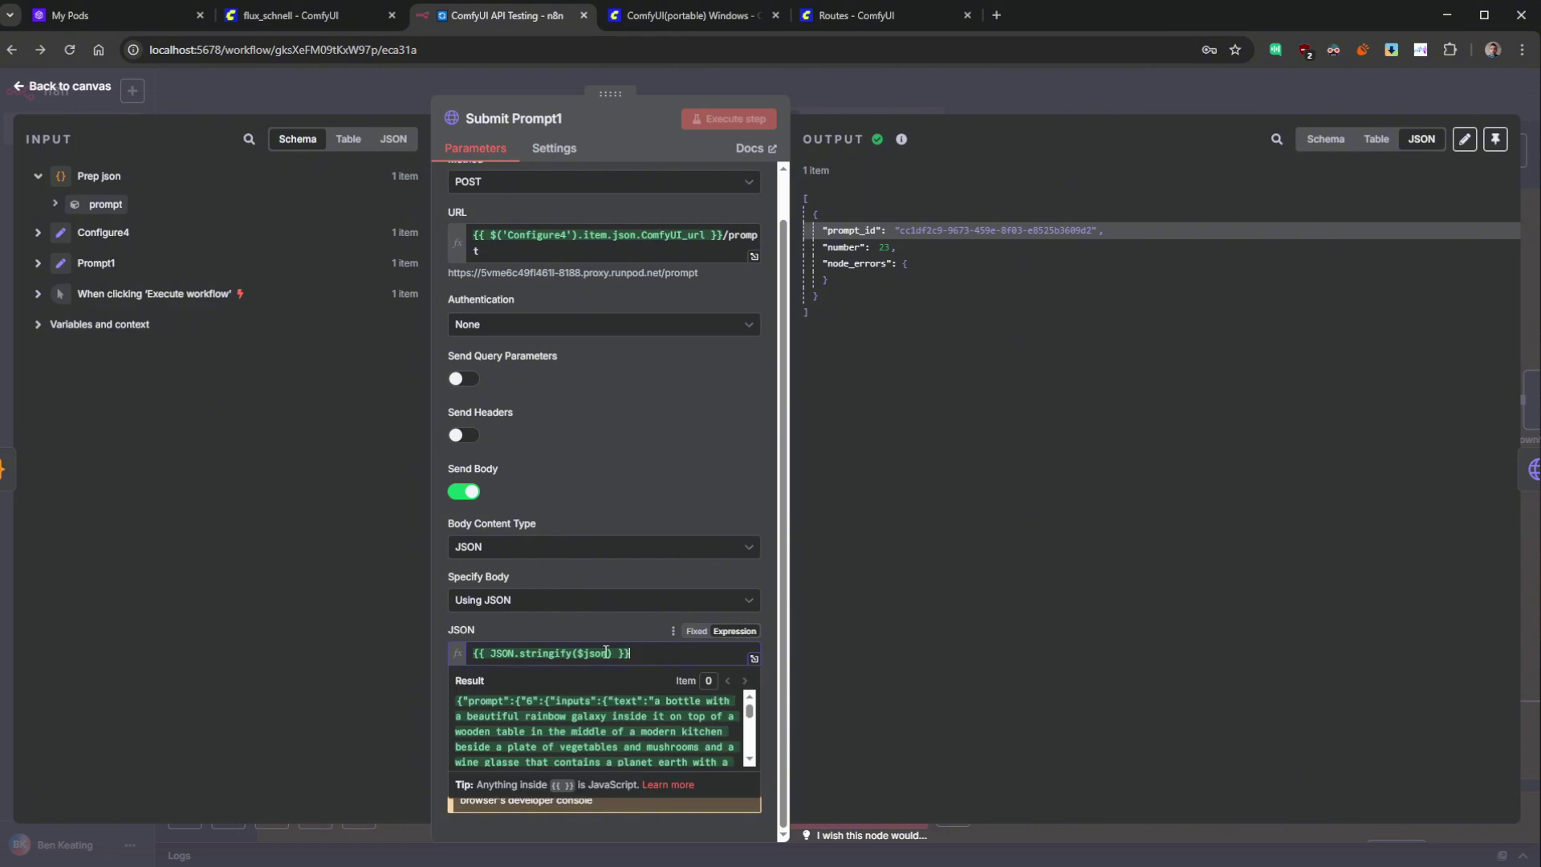
double_click(544, 653)
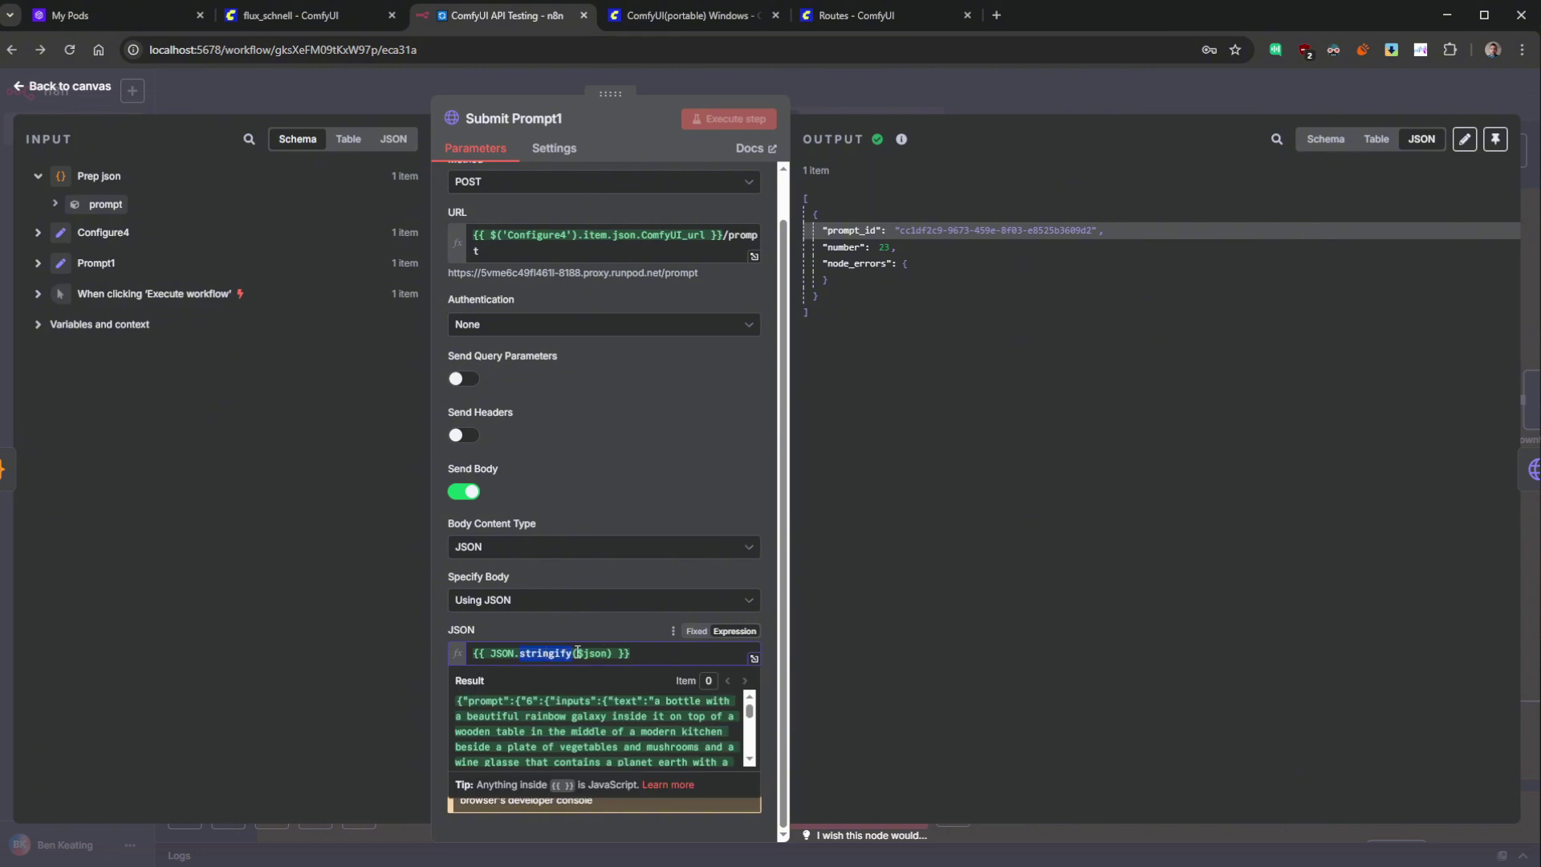
- Highlight the JSON.stringify part of the Submit Prompt1 body expression and return to the canvas
click(641, 653)
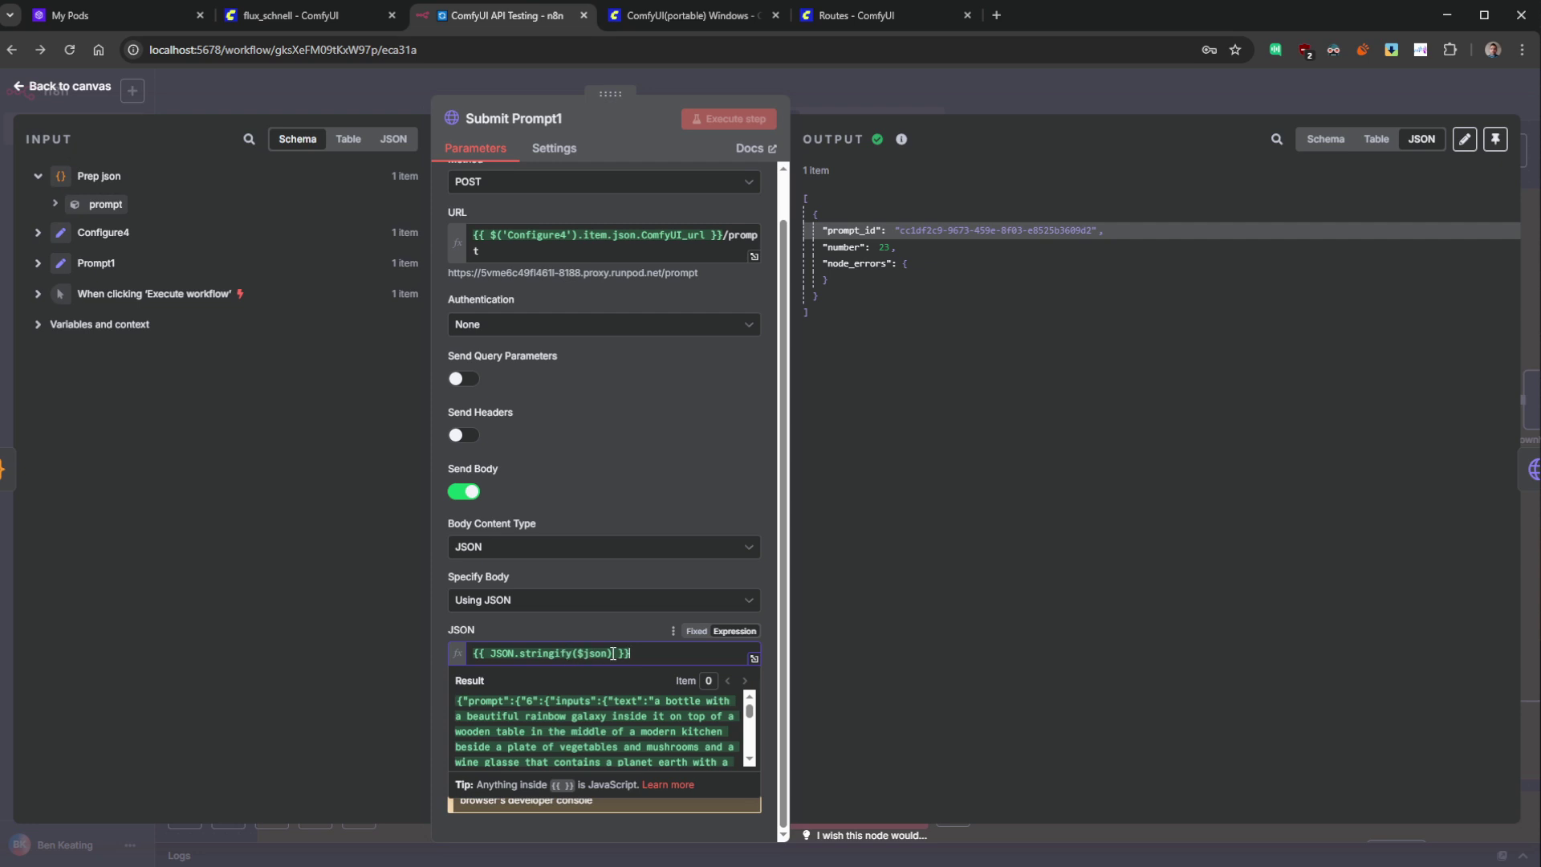
drag(610, 652, 564, 656)
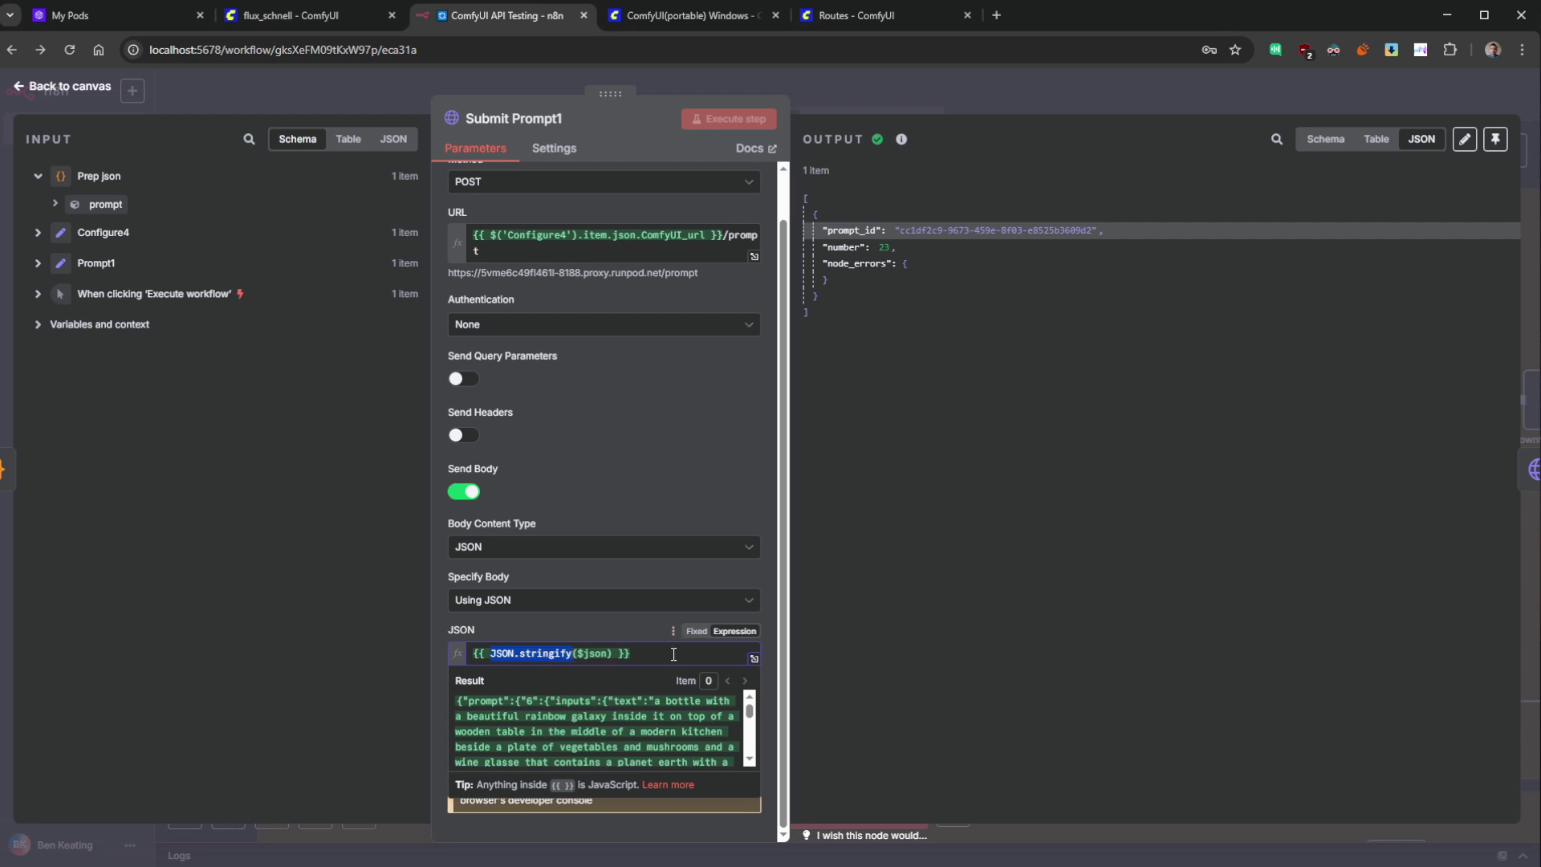
key(Escape)
- Open the Get completed history node and examine its URL, built from ComfyUI_url, the /history/ route and the Submit Prompt1 prompt_id
click(705, 302)
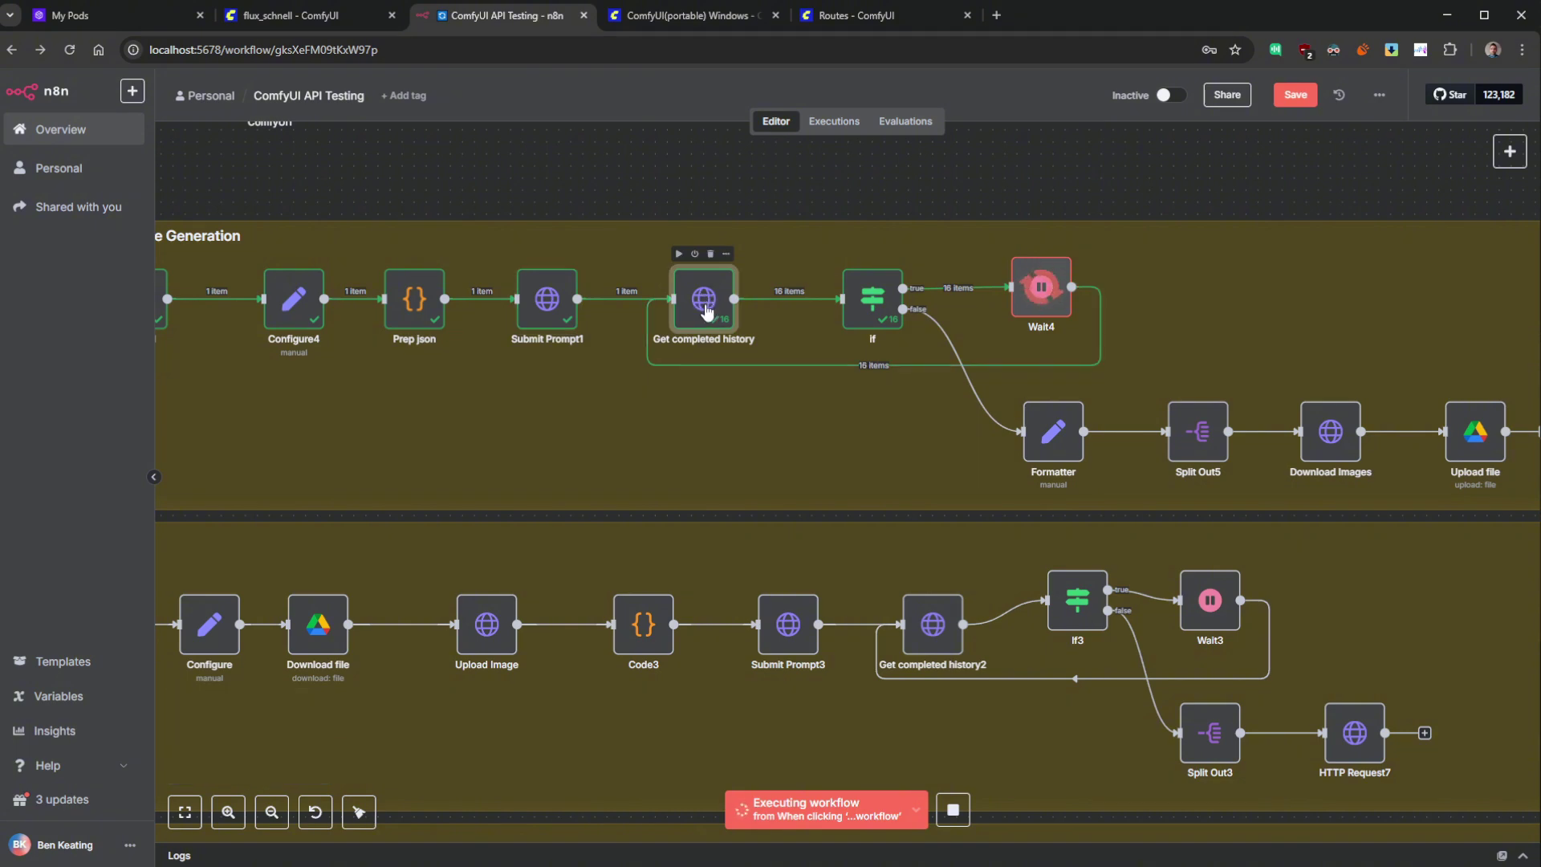
double_click(705, 297)
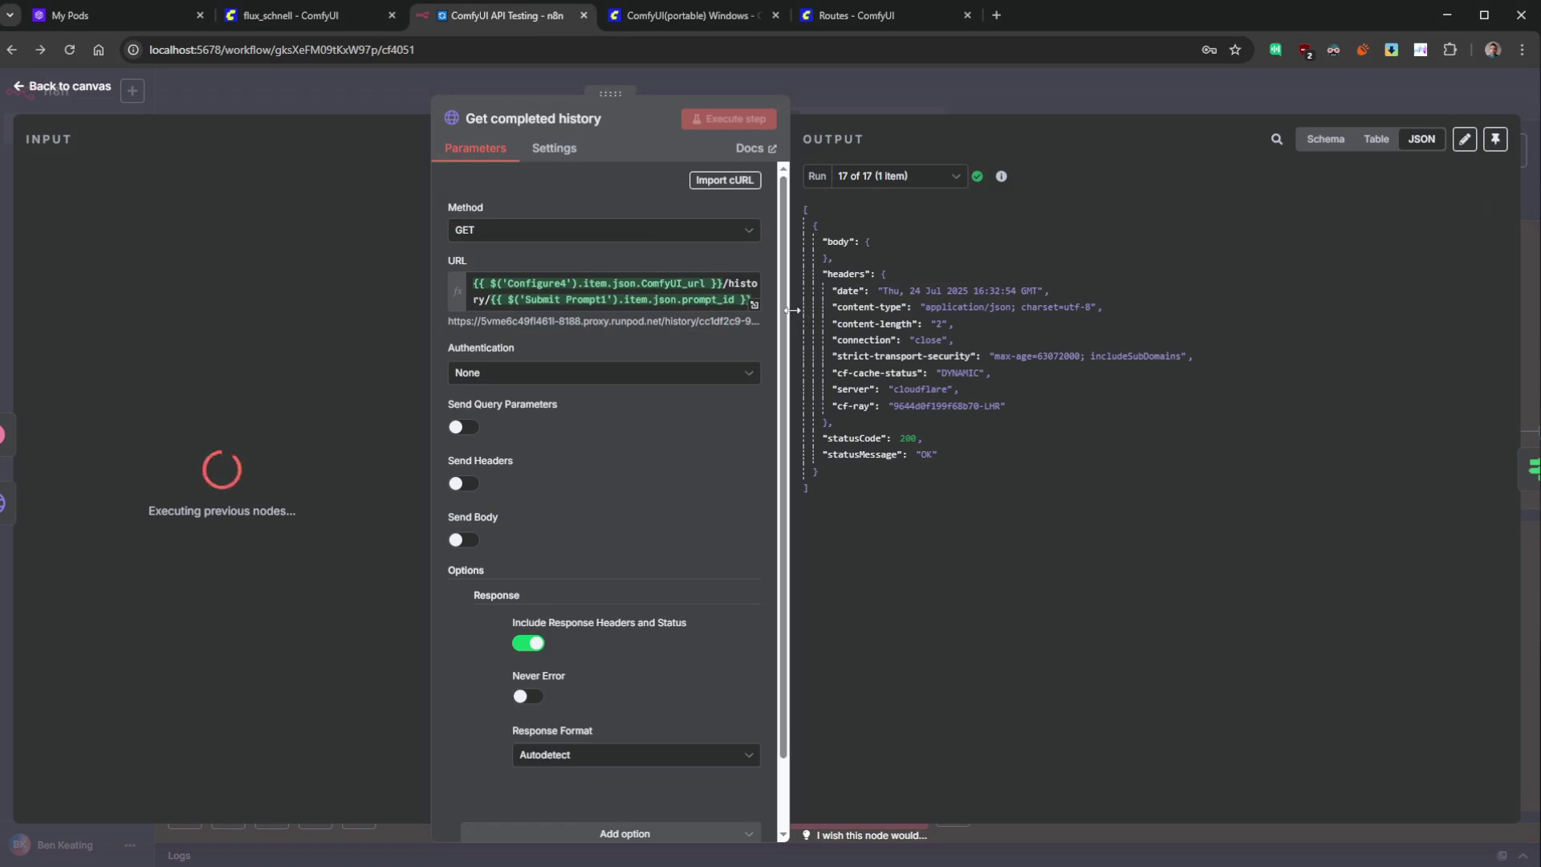
drag(791, 311, 1191, 310)
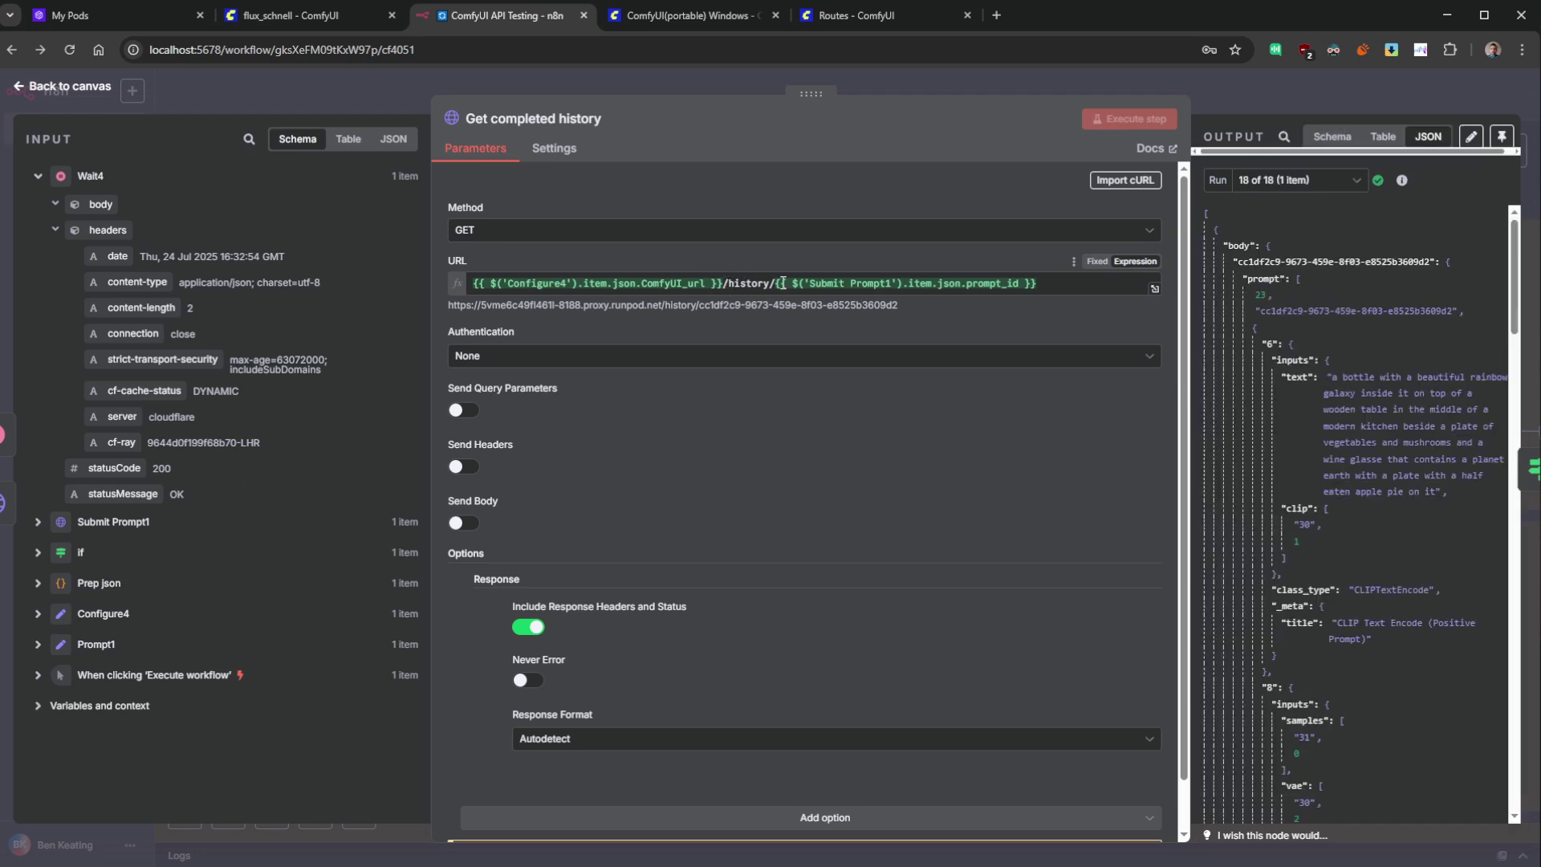
click(1087, 280)
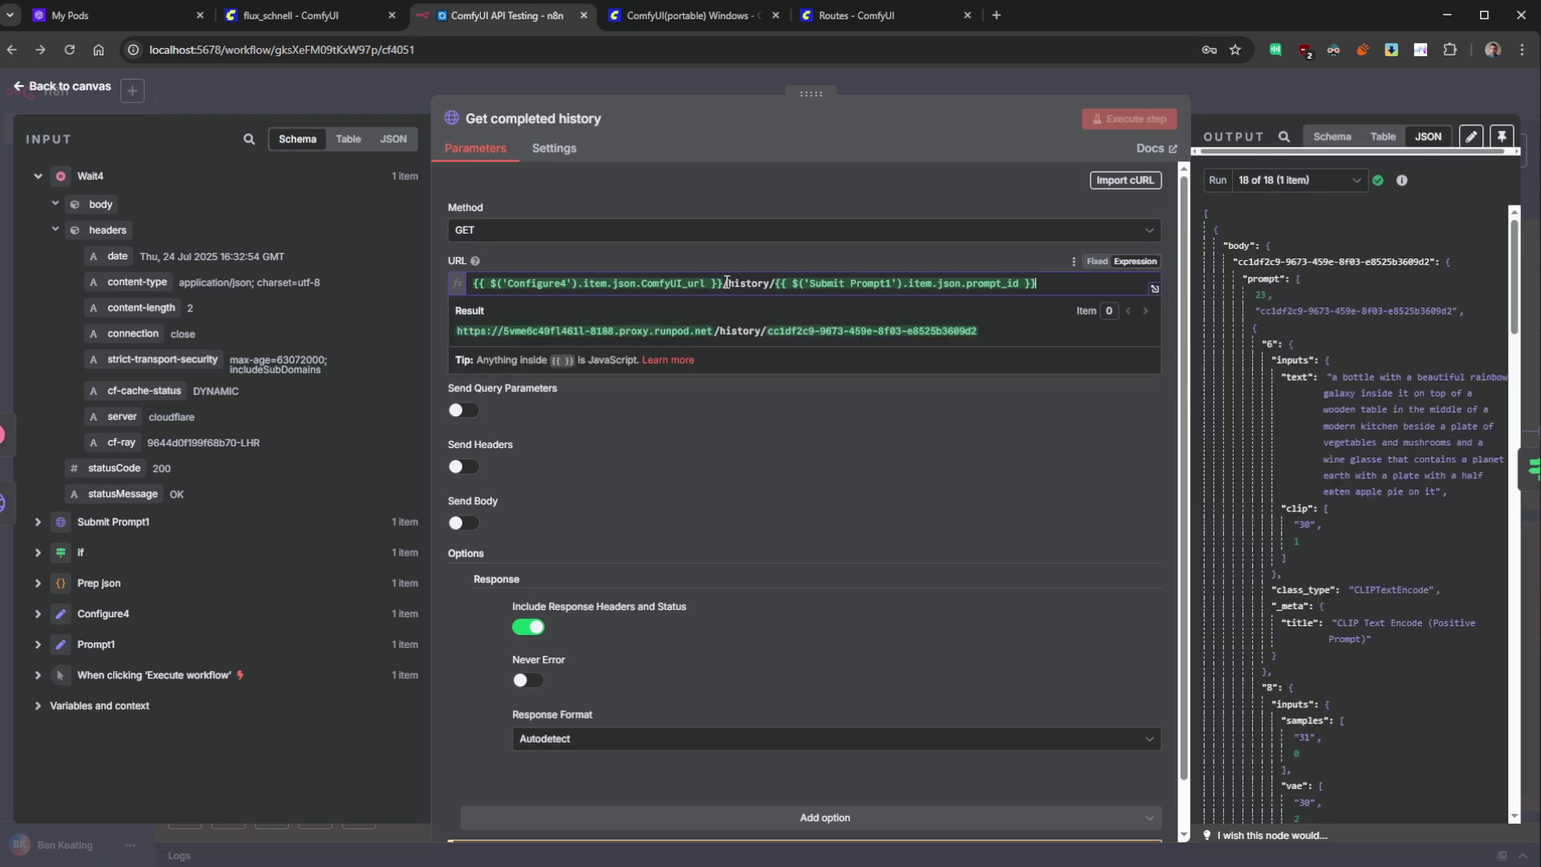
drag(726, 282, 431, 288)
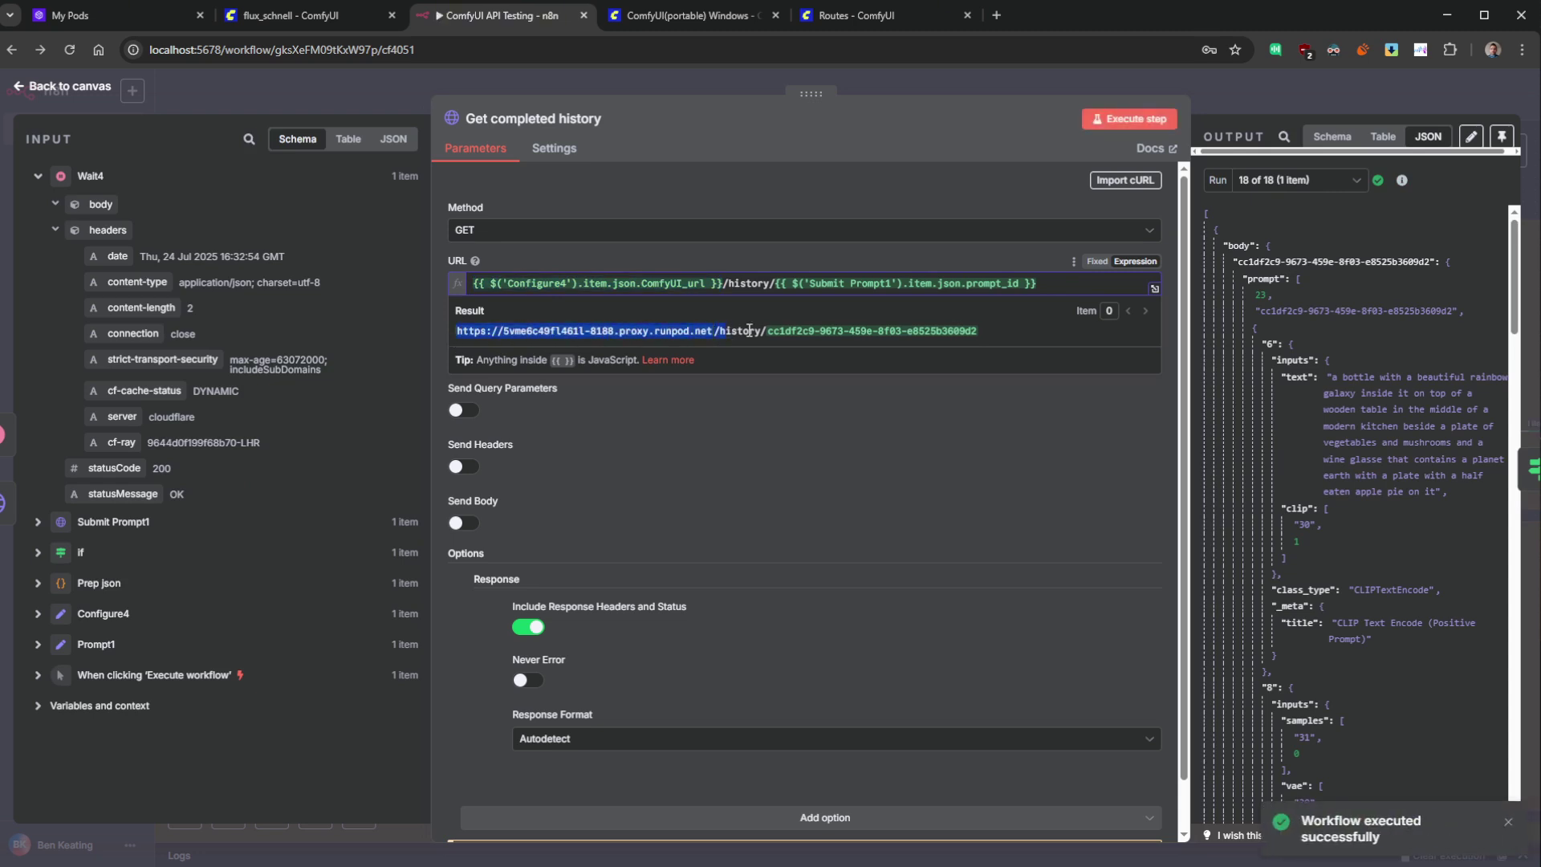
double_click(731, 332)
drag(989, 331, 772, 331)
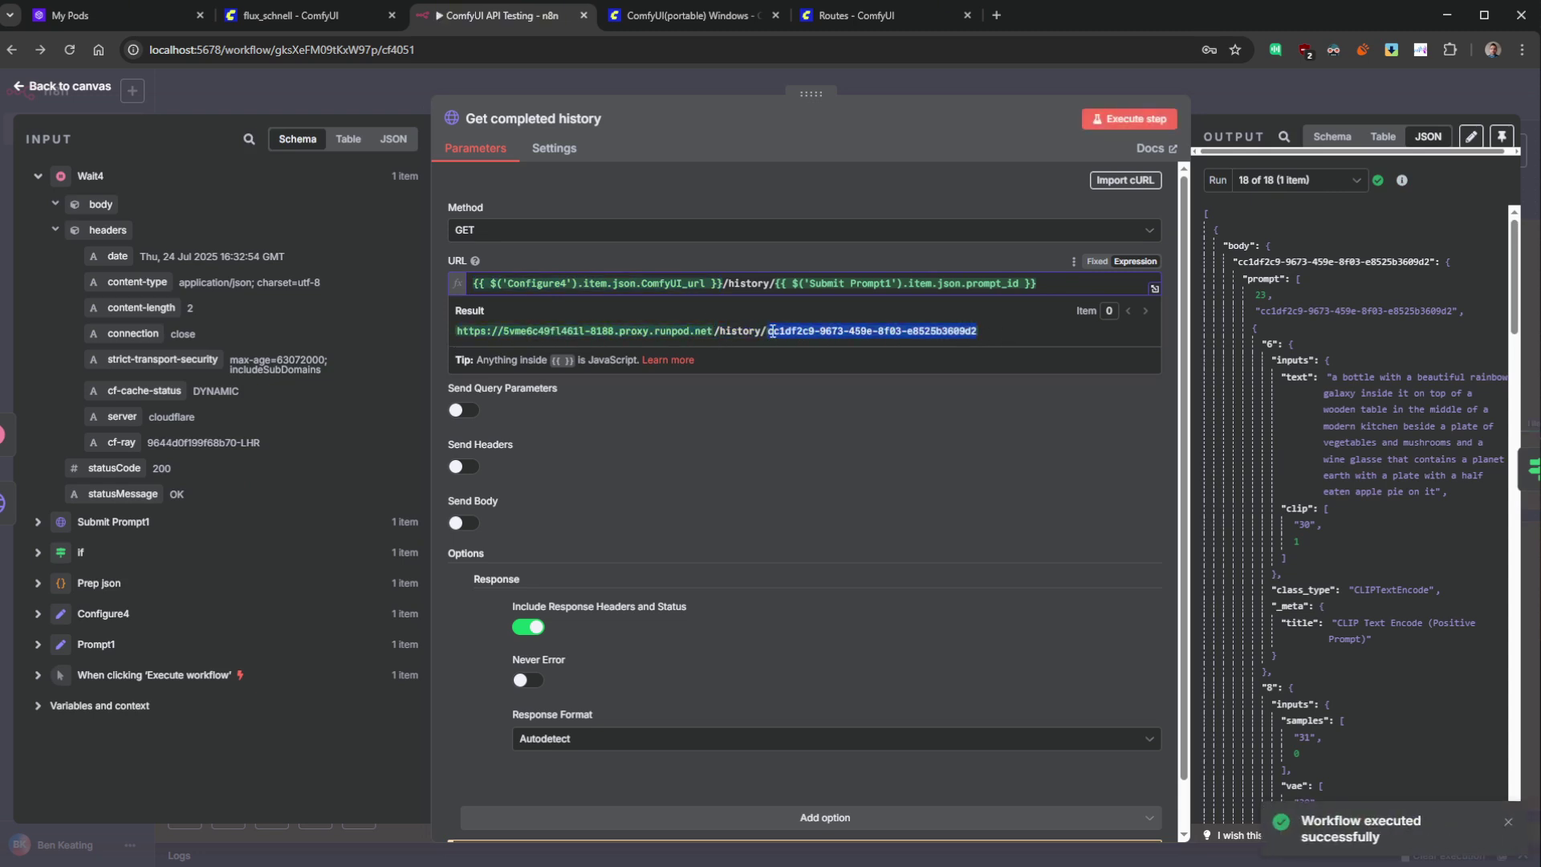
click(72, 88)
- Reopen Get completed history from the canvas and show its output as a table in a widened output area
click(538, 310)
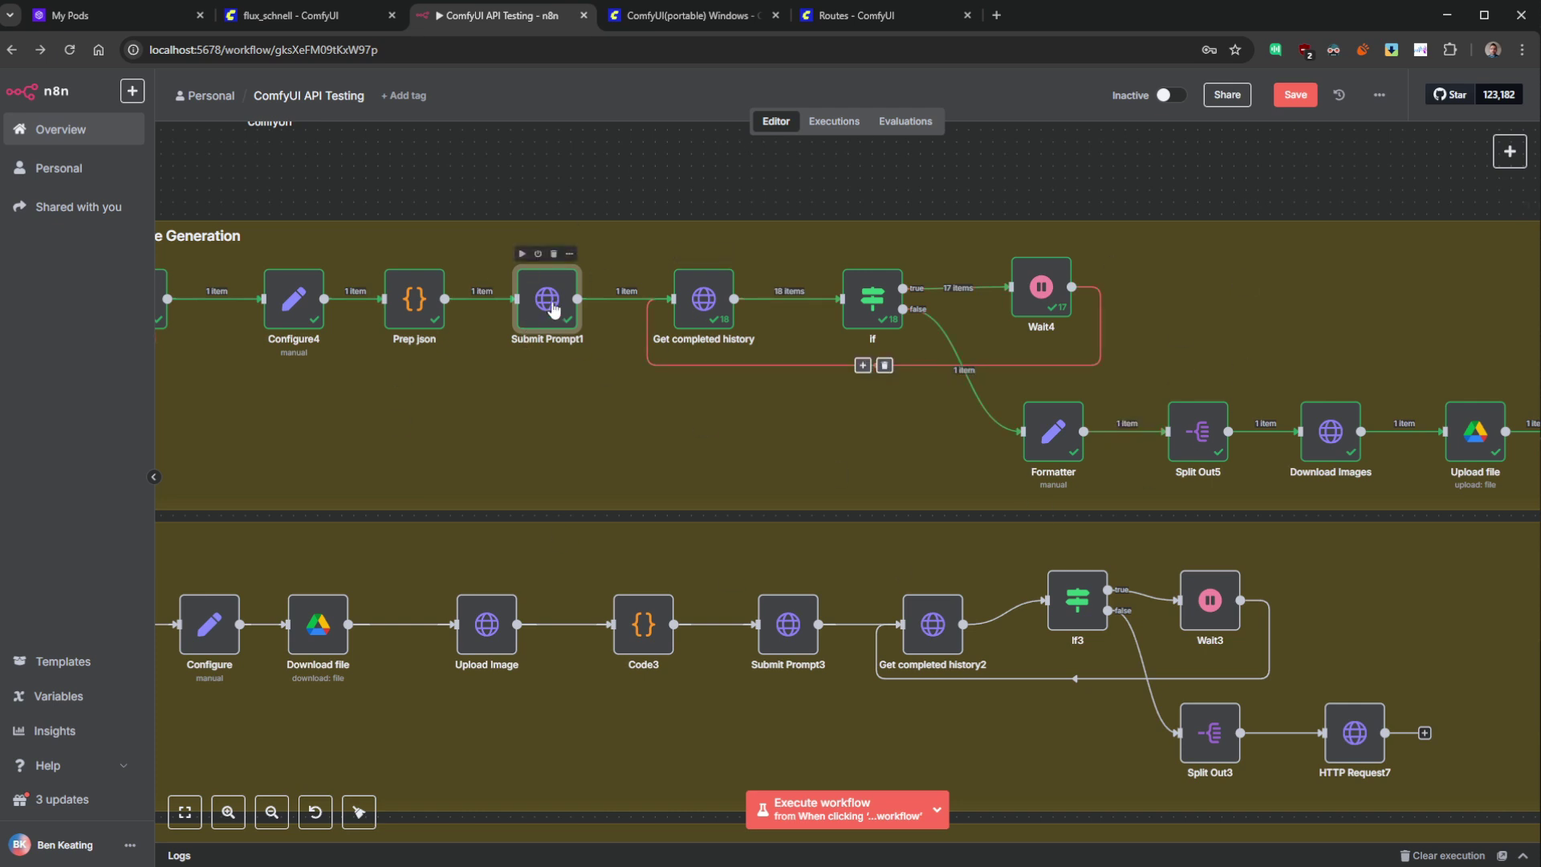
click(702, 312)
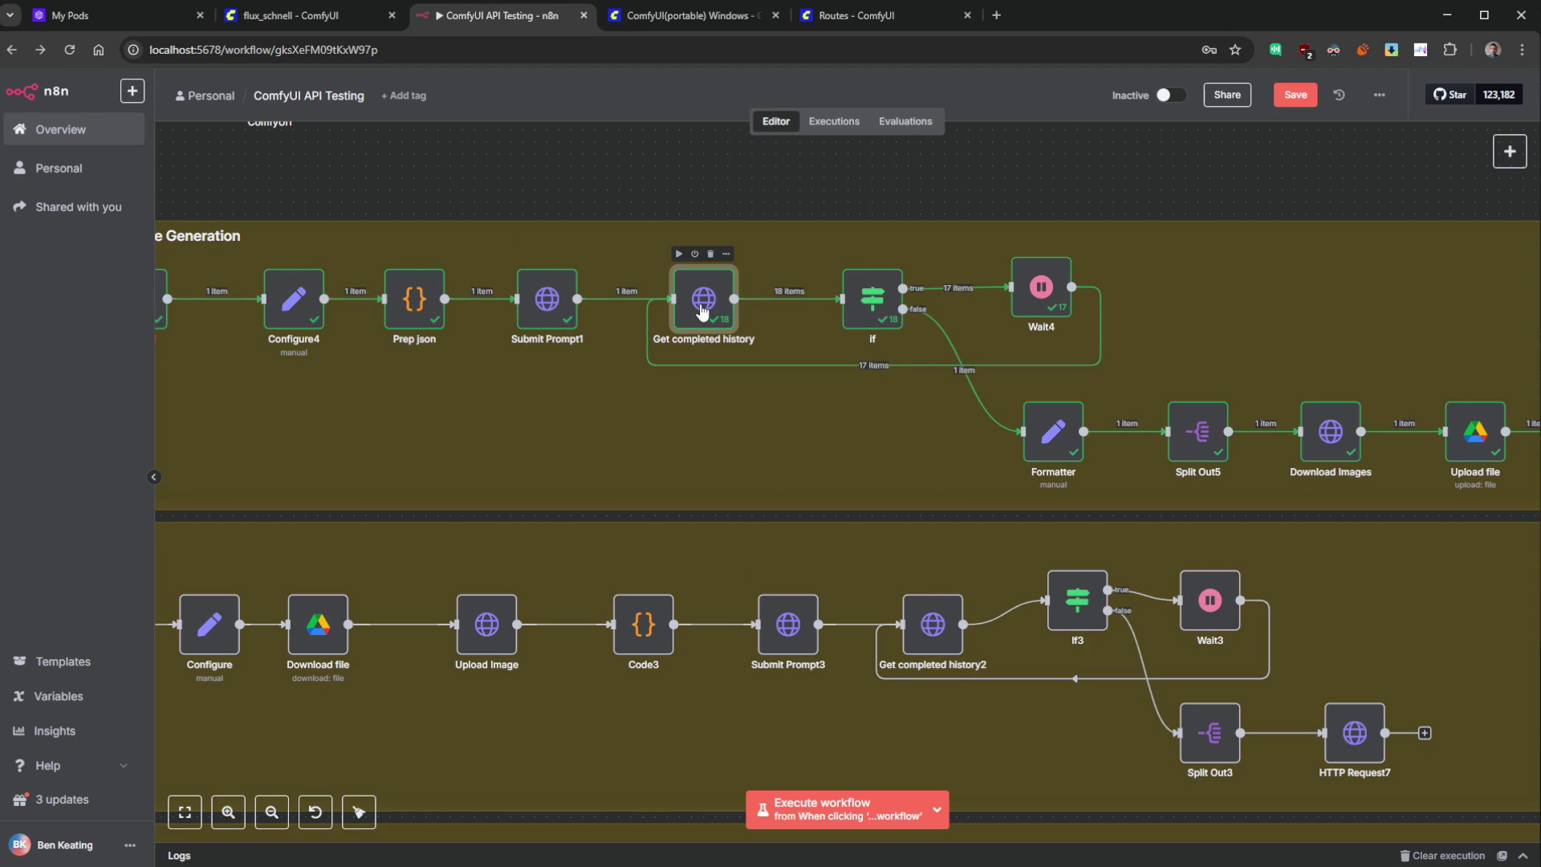
double_click(703, 311)
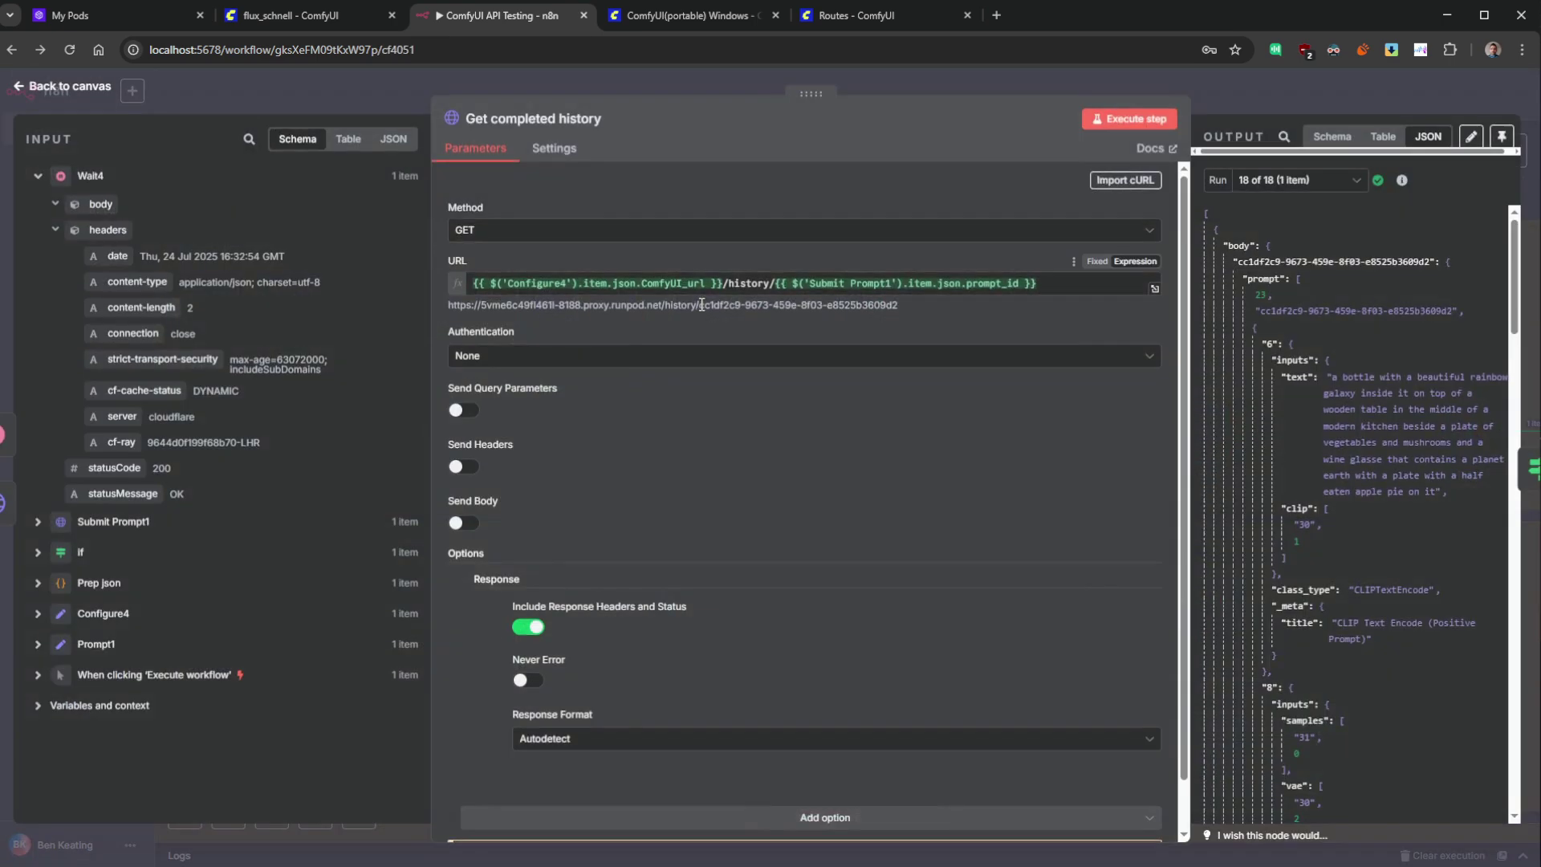
click(1381, 137)
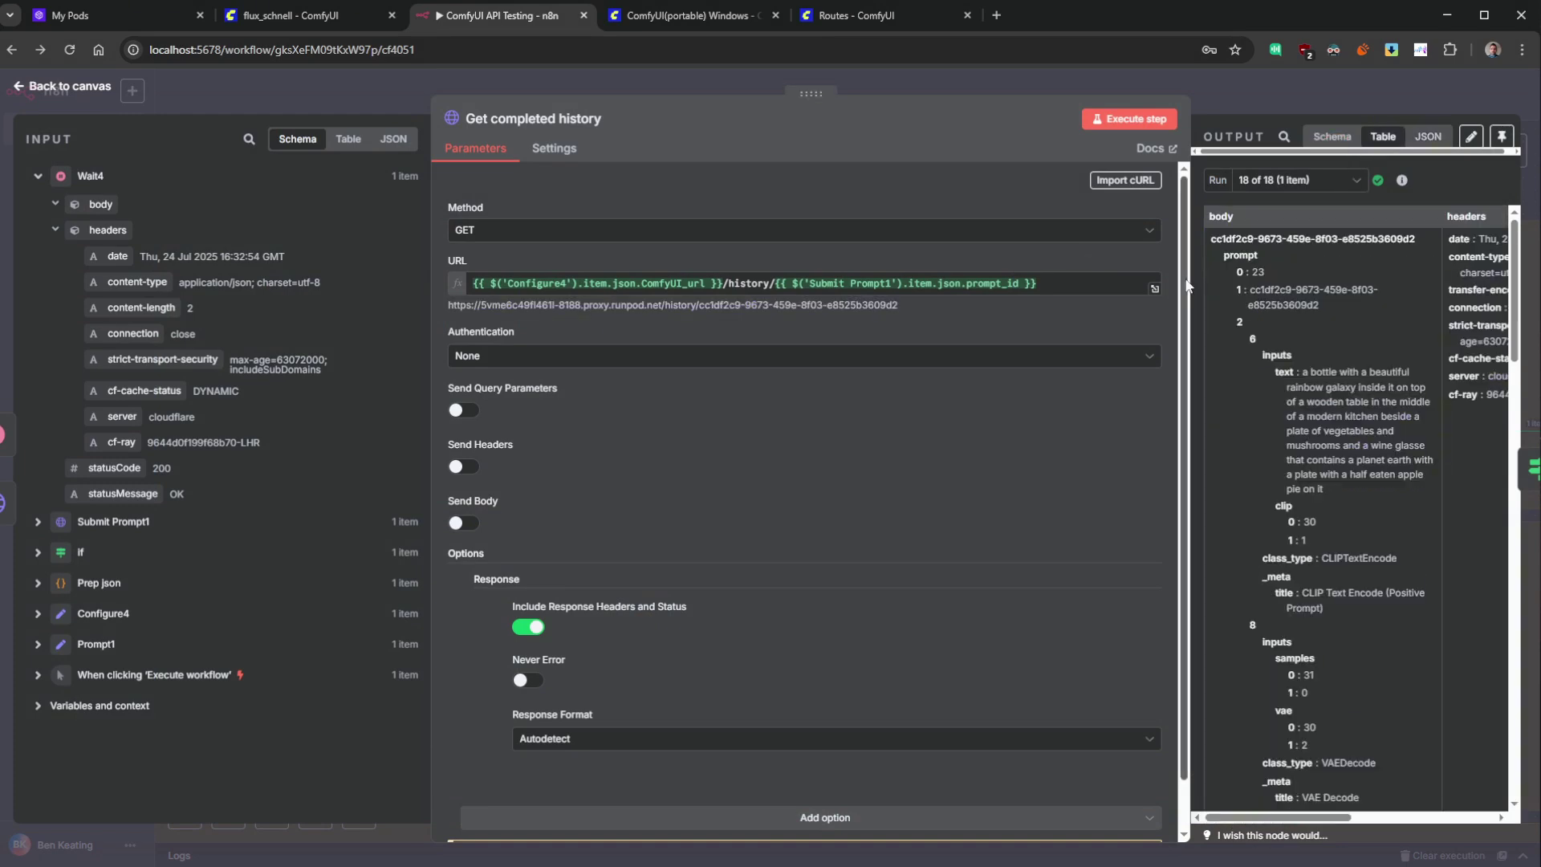
drag(1206, 272, 705, 271)
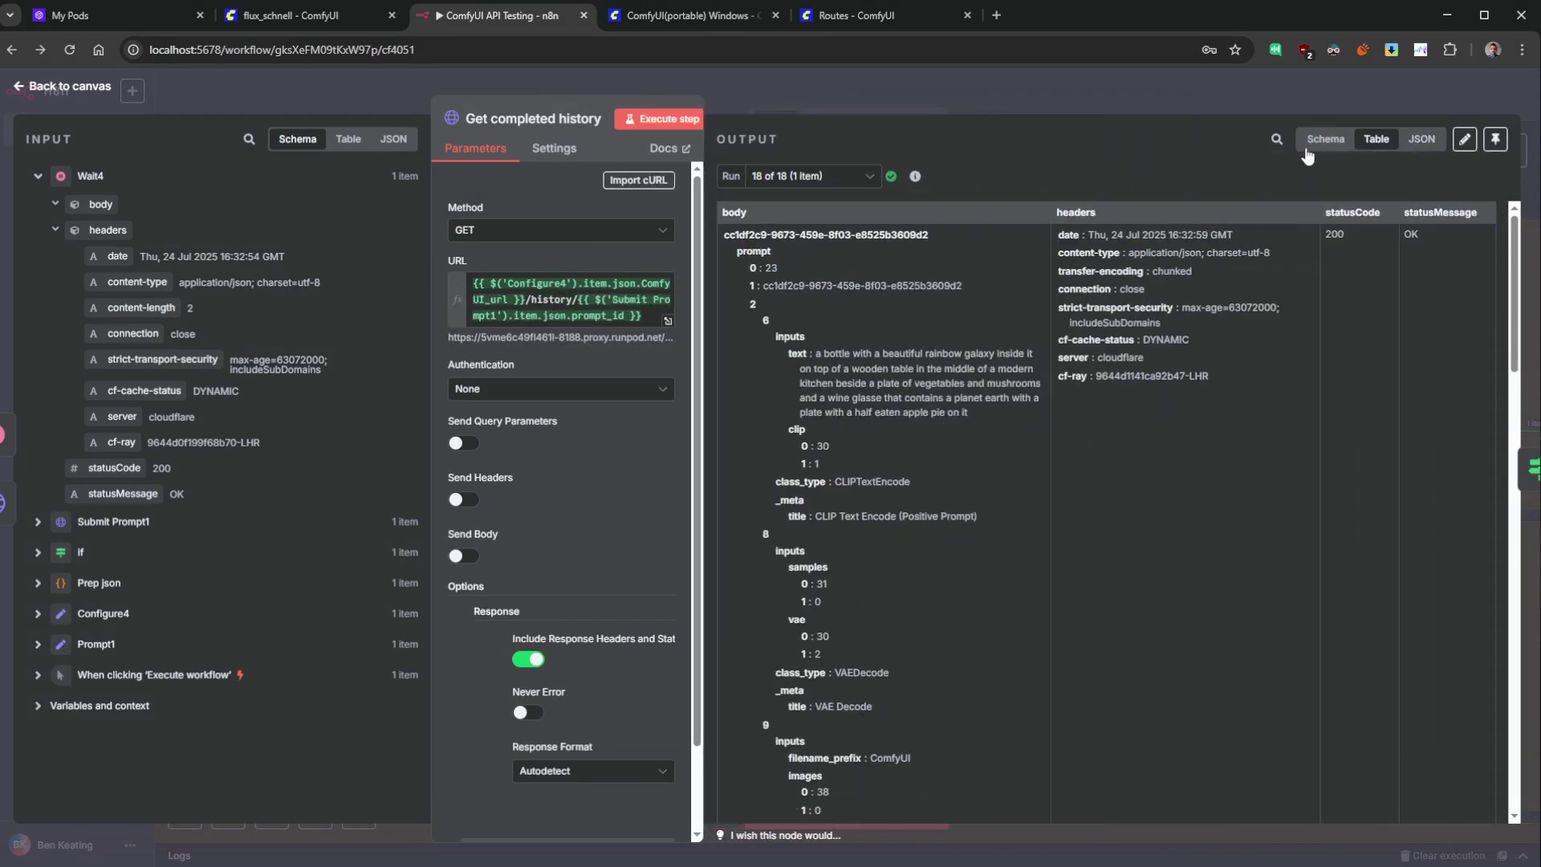
- Examine the Get completed history output as a schema, collapsing prompt and the prompt ID object under body, and return to the canvas
click(1325, 139)
click(765, 263)
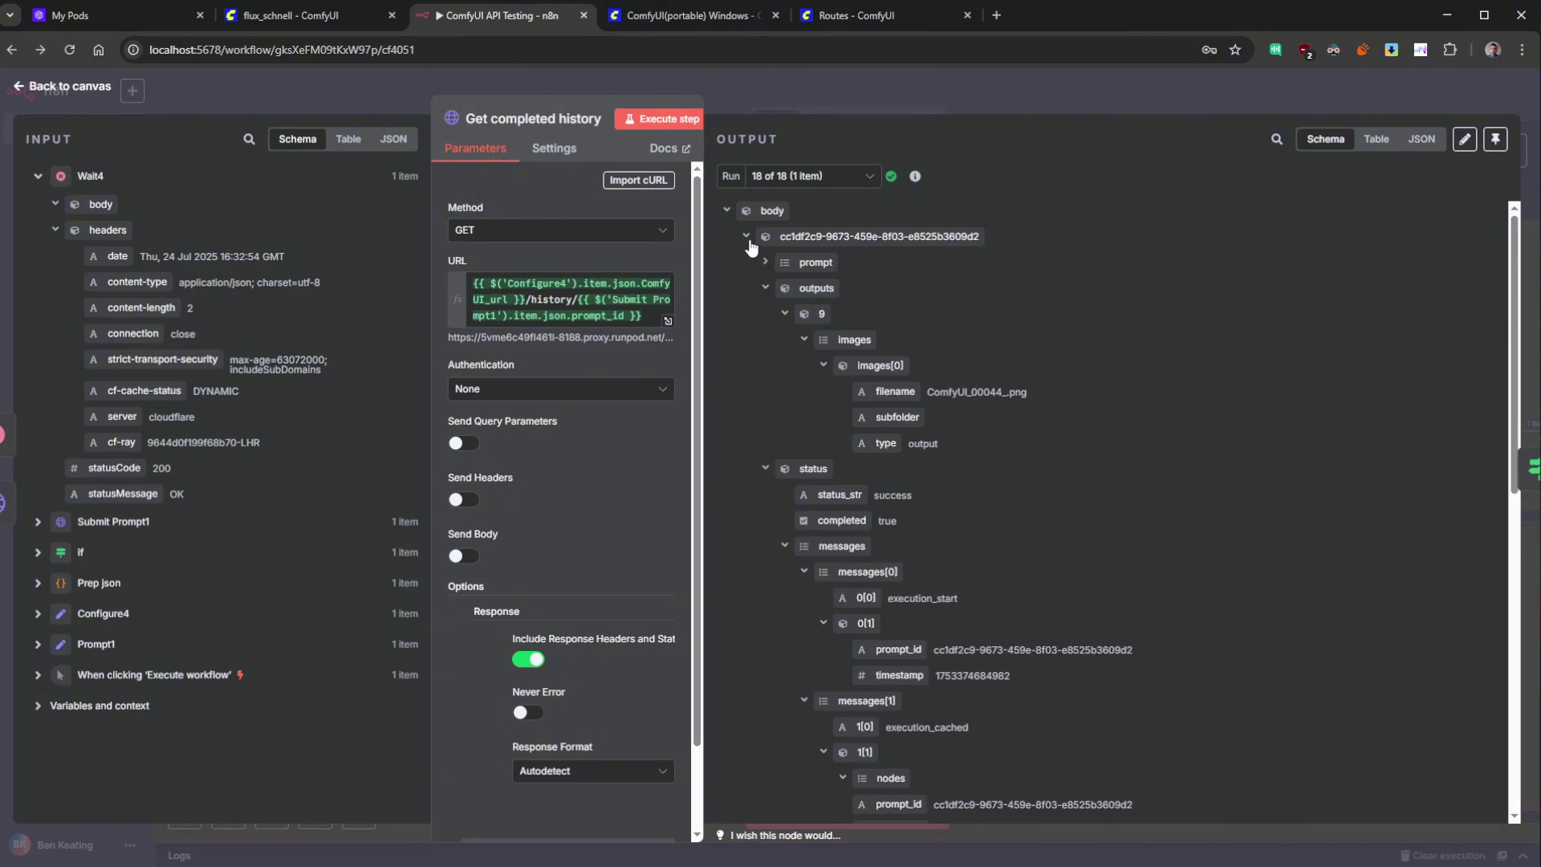
click(746, 236)
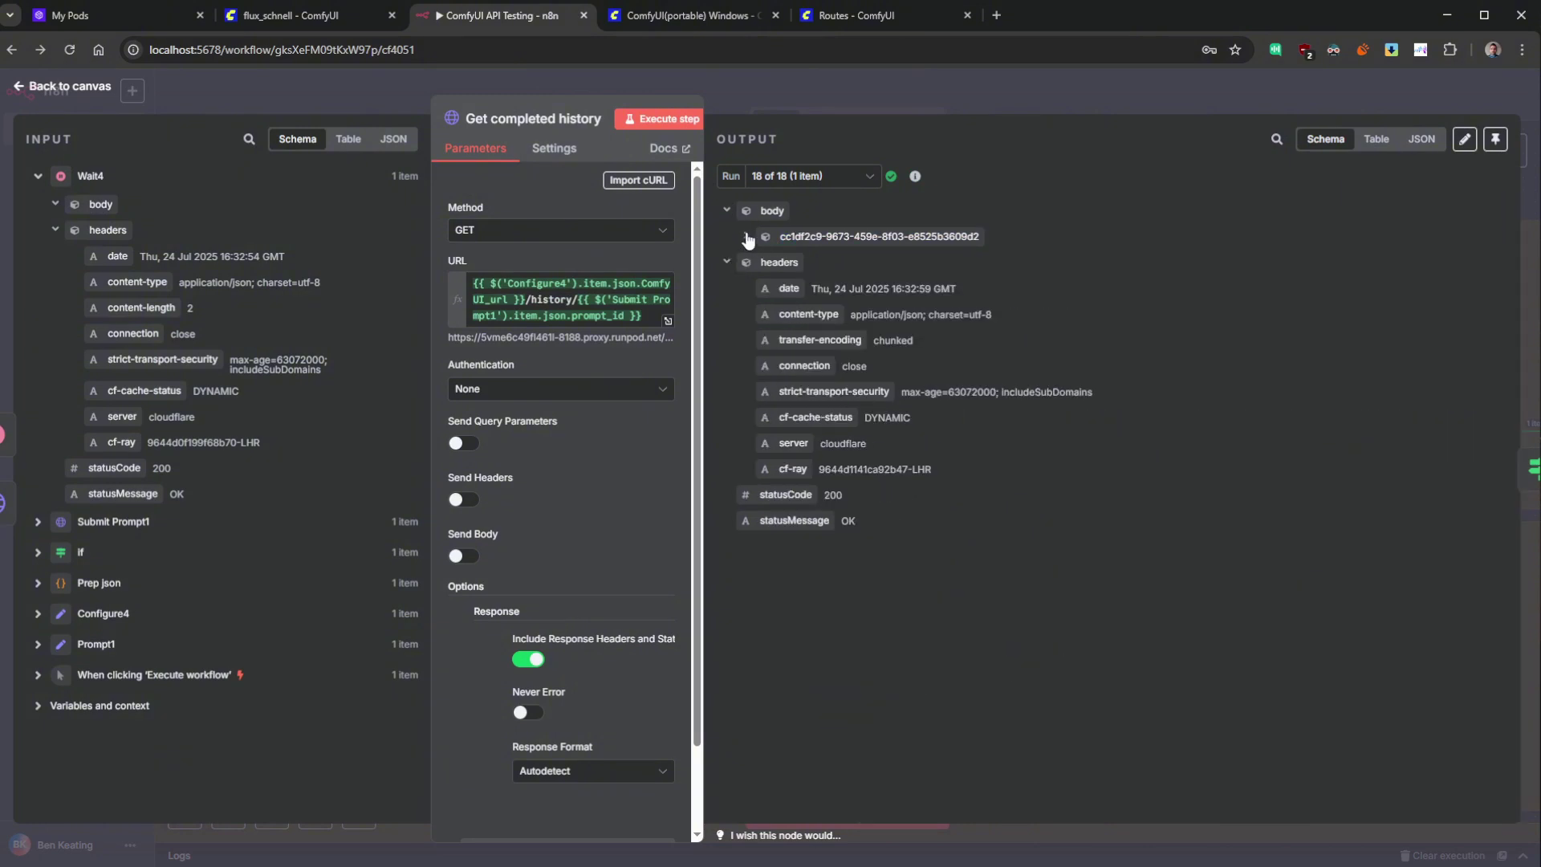
click(745, 236)
click(744, 237)
click(58, 93)
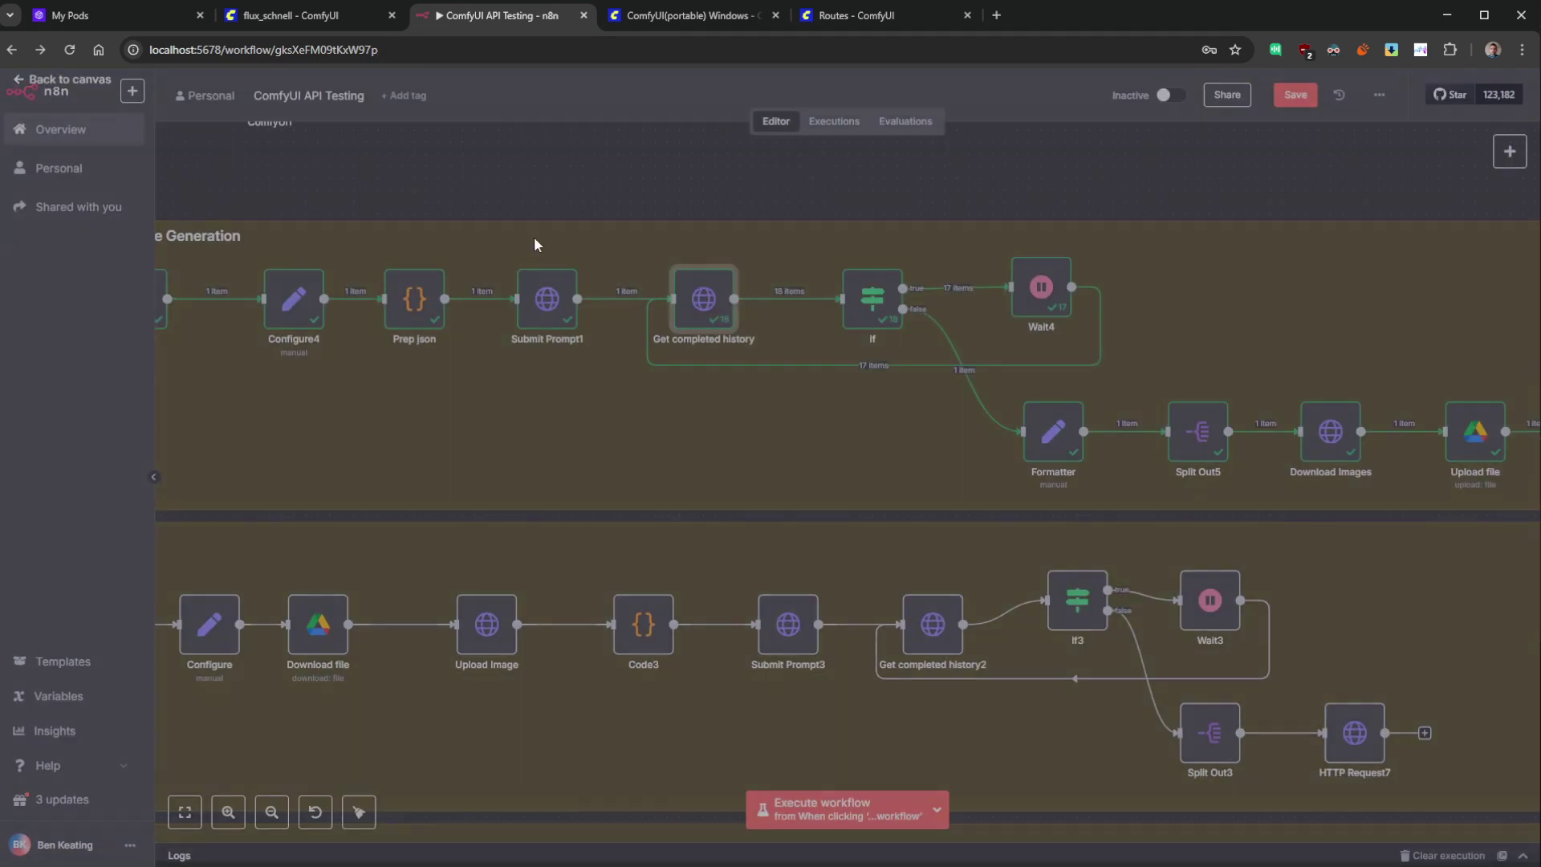
- Examine the If node's {{ $json.body.isEmpty() }} condition and trace its loop through Wait4 and Get completed history on the canvas
double_click(872, 298)
drag(601, 217, 451, 216)
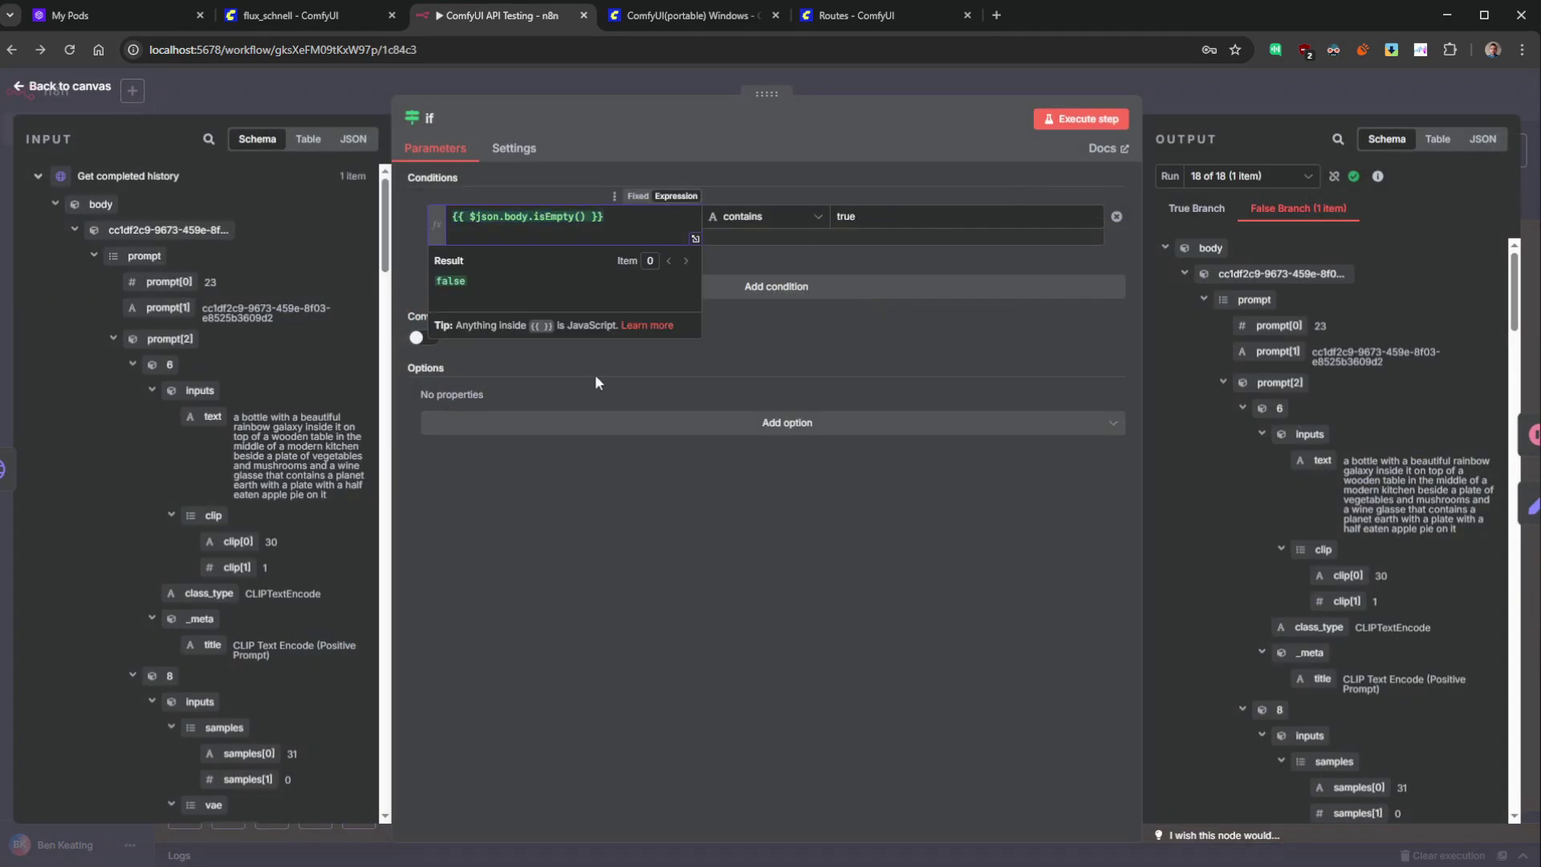
click(58, 86)
click(1041, 299)
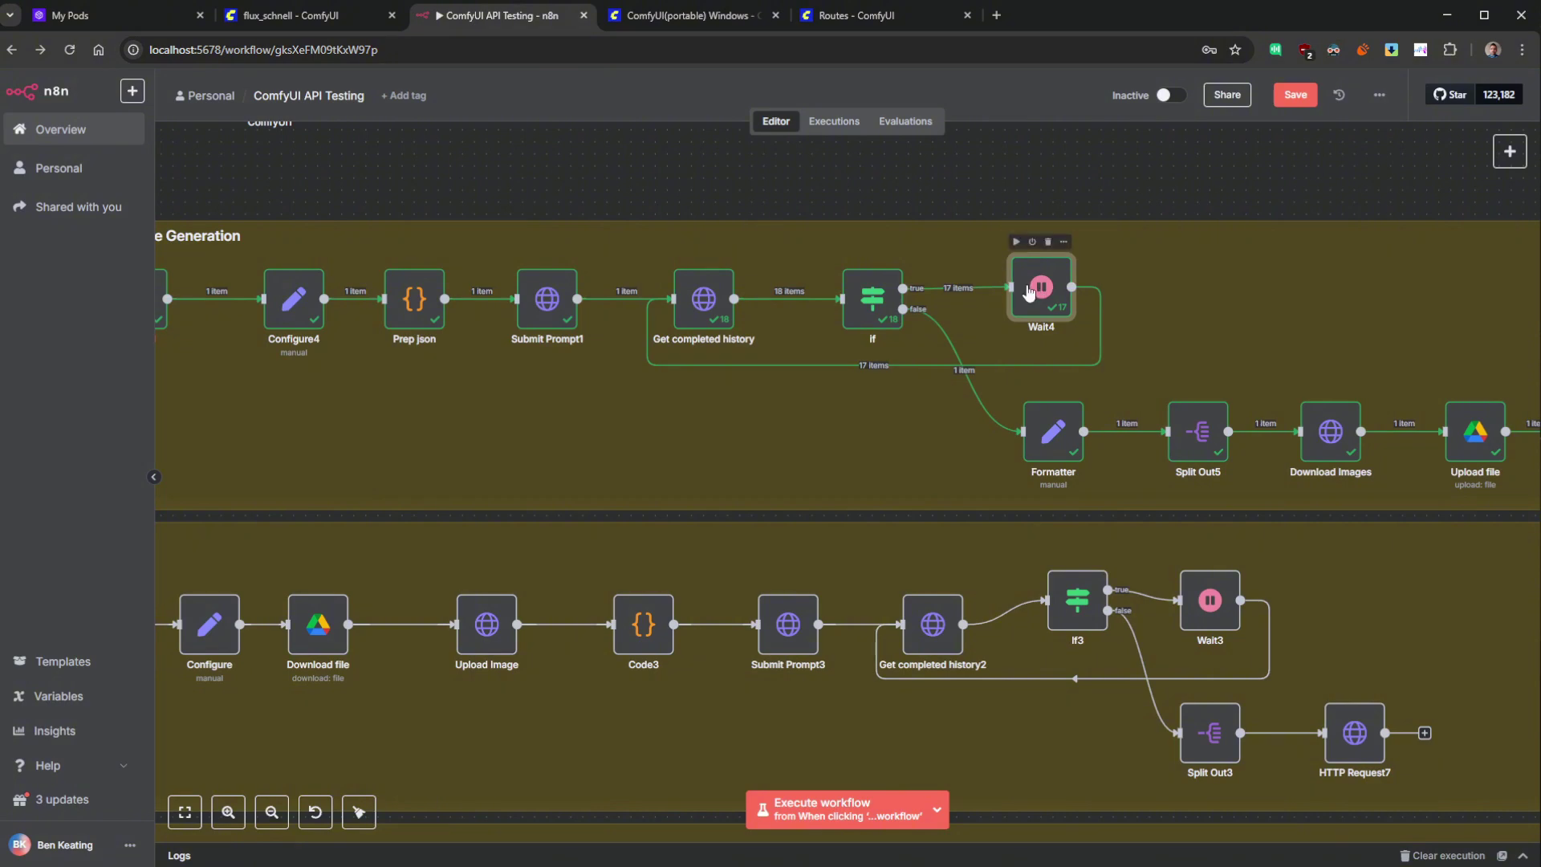
click(695, 303)
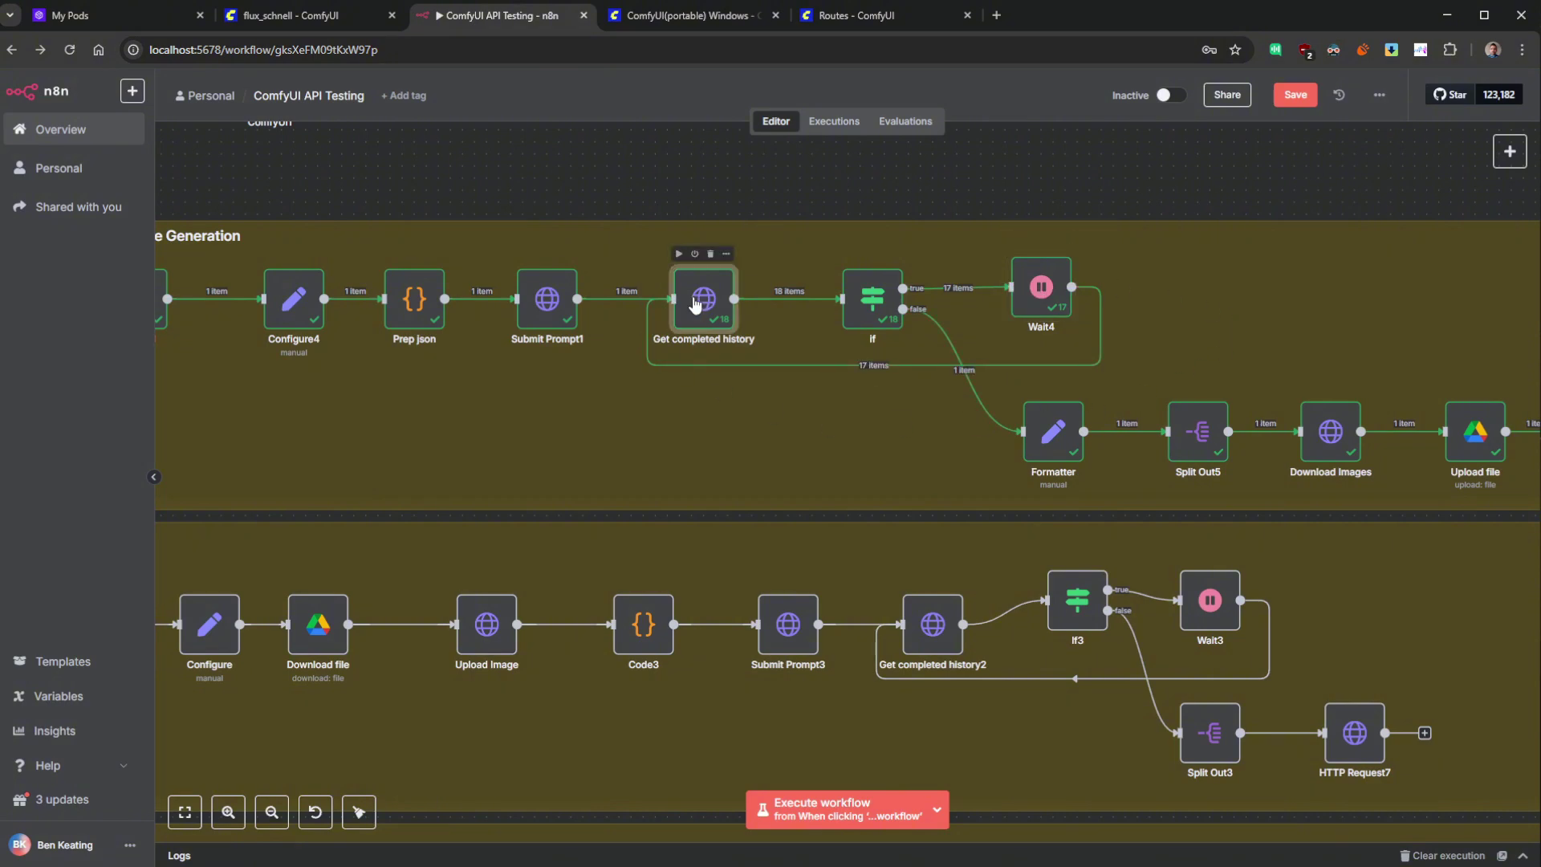
click(872, 297)
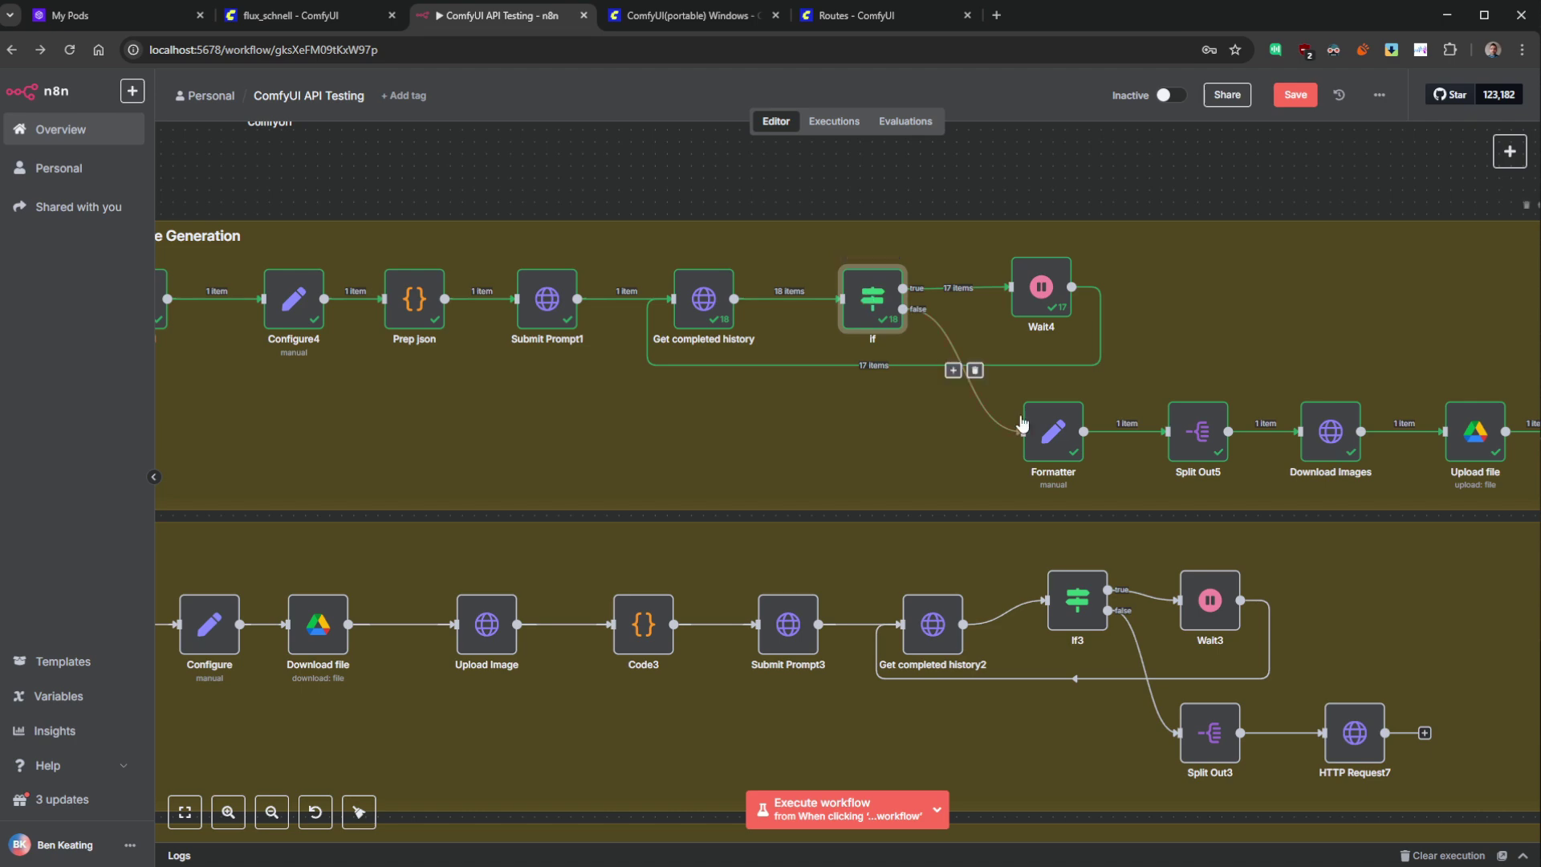
- Open the Formatter node, widen its parameters area and examine the jmespath expression that fills the outputs array with image filenames
scroll(837, 345, right, 5)
scroll(837, 345, down, 2)
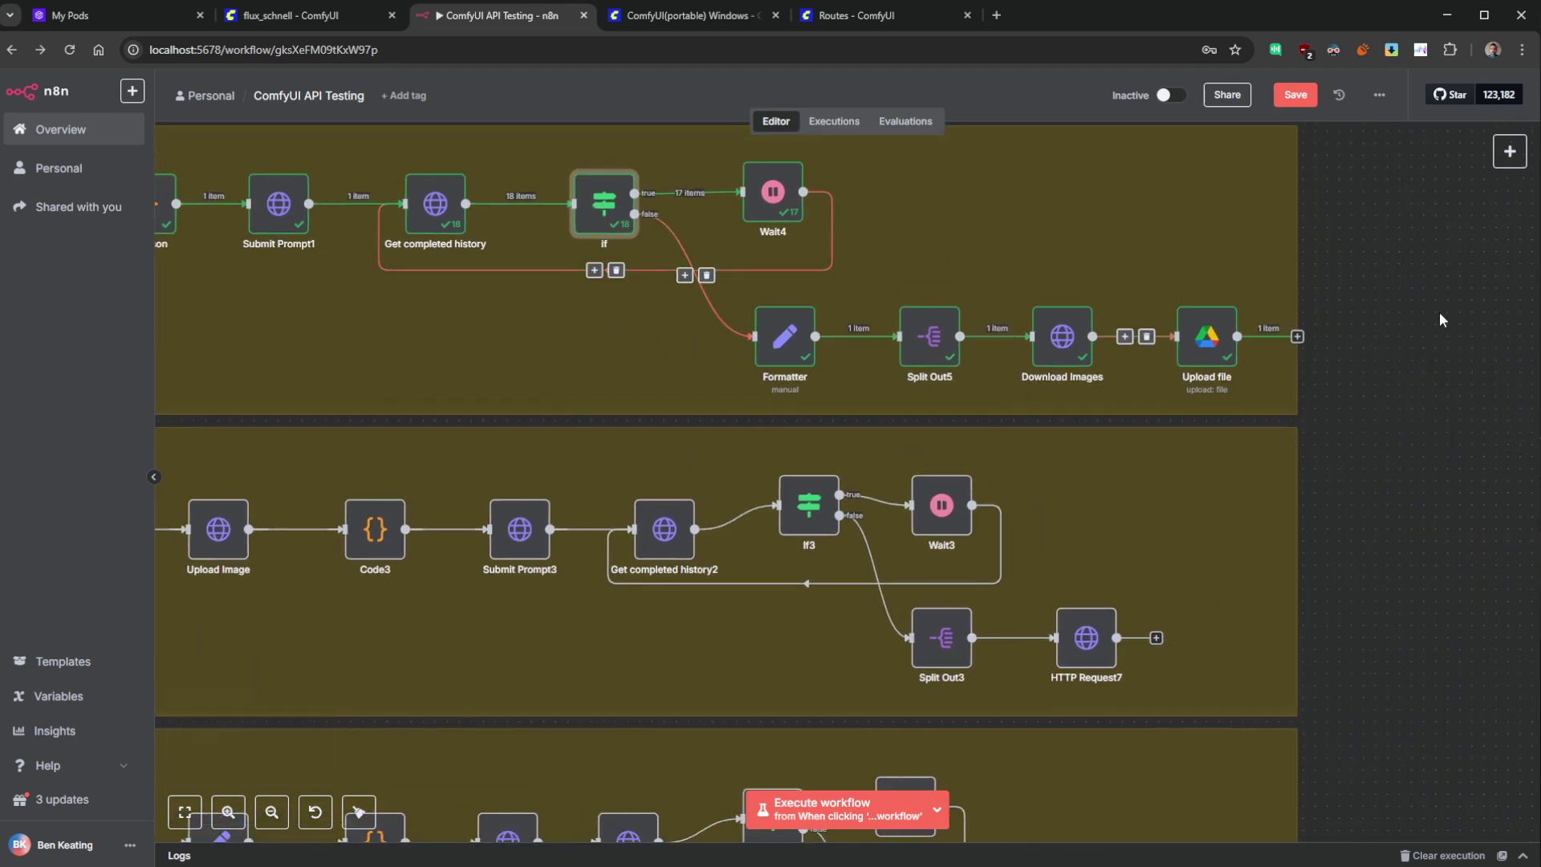
double_click(799, 363)
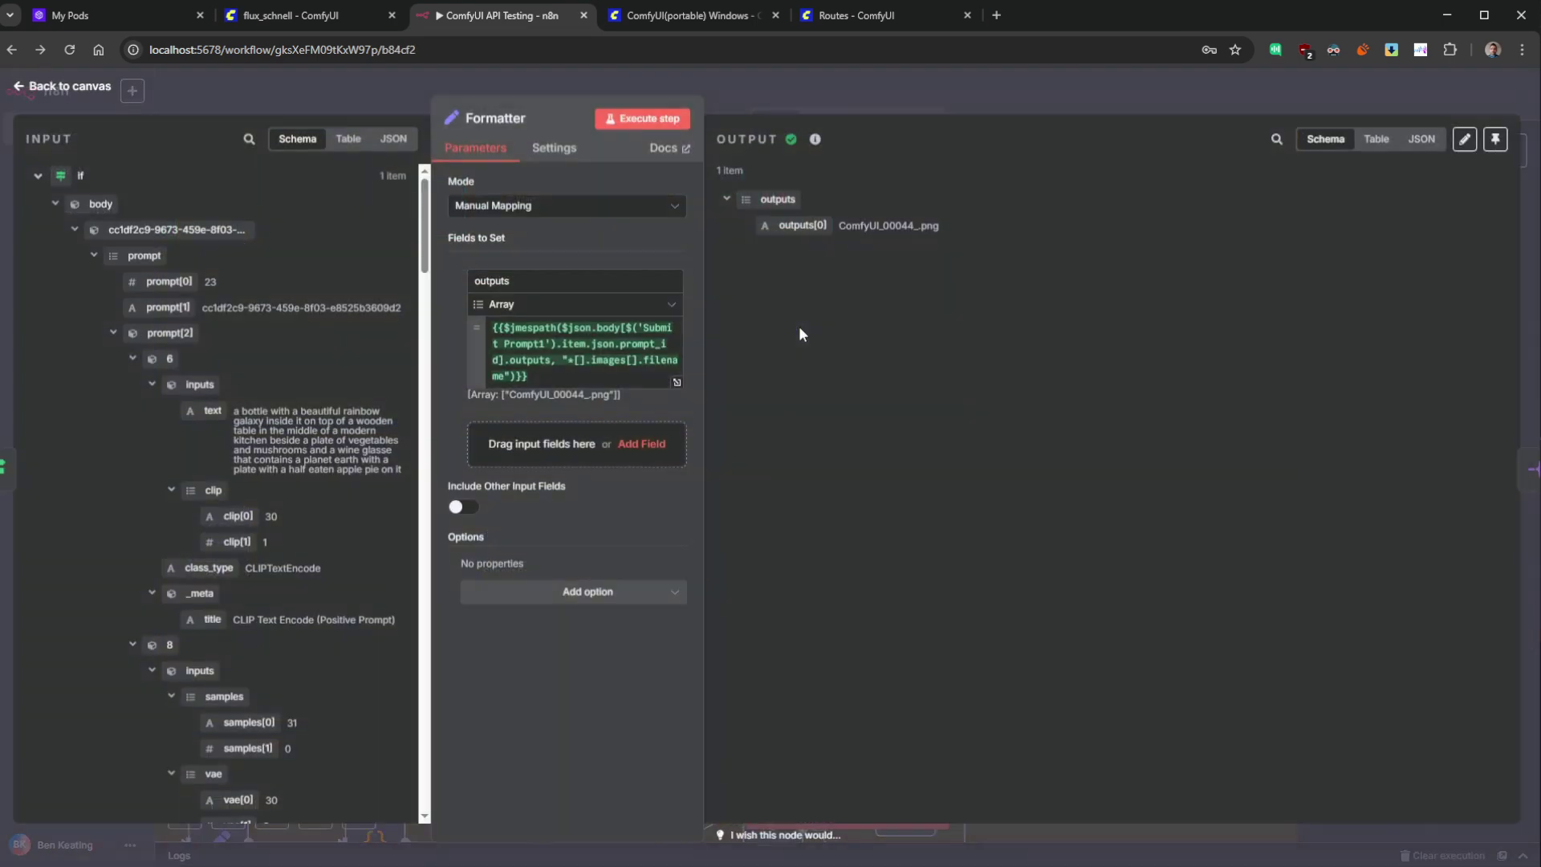
drag(705, 340, 1140, 345)
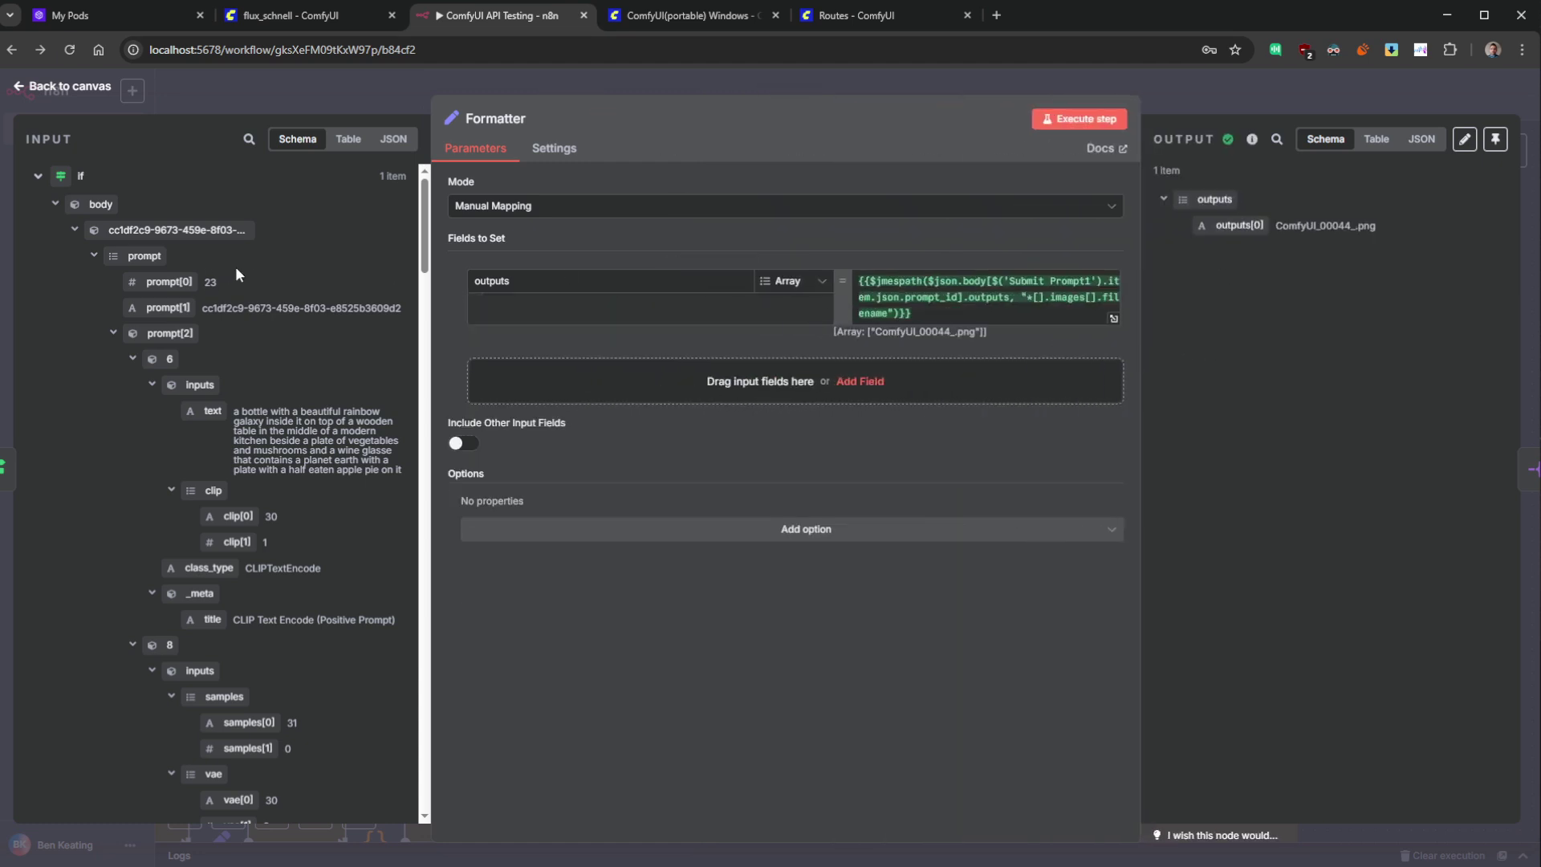
click(941, 308)
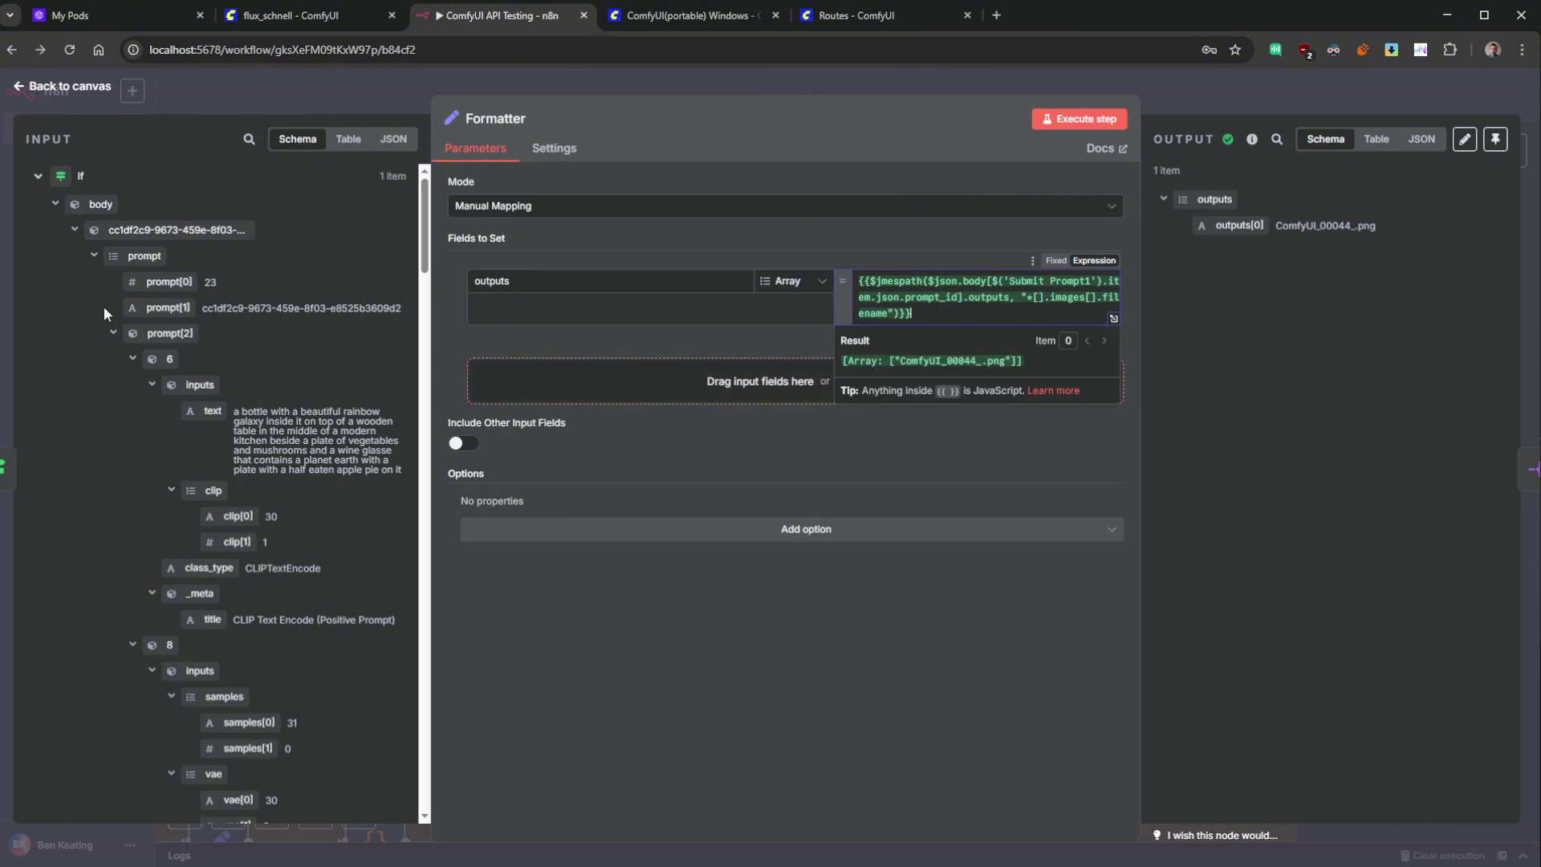
- Collapse the prompt and outputs branches in the Formatter's input schema and return to the canvas
click(113, 333)
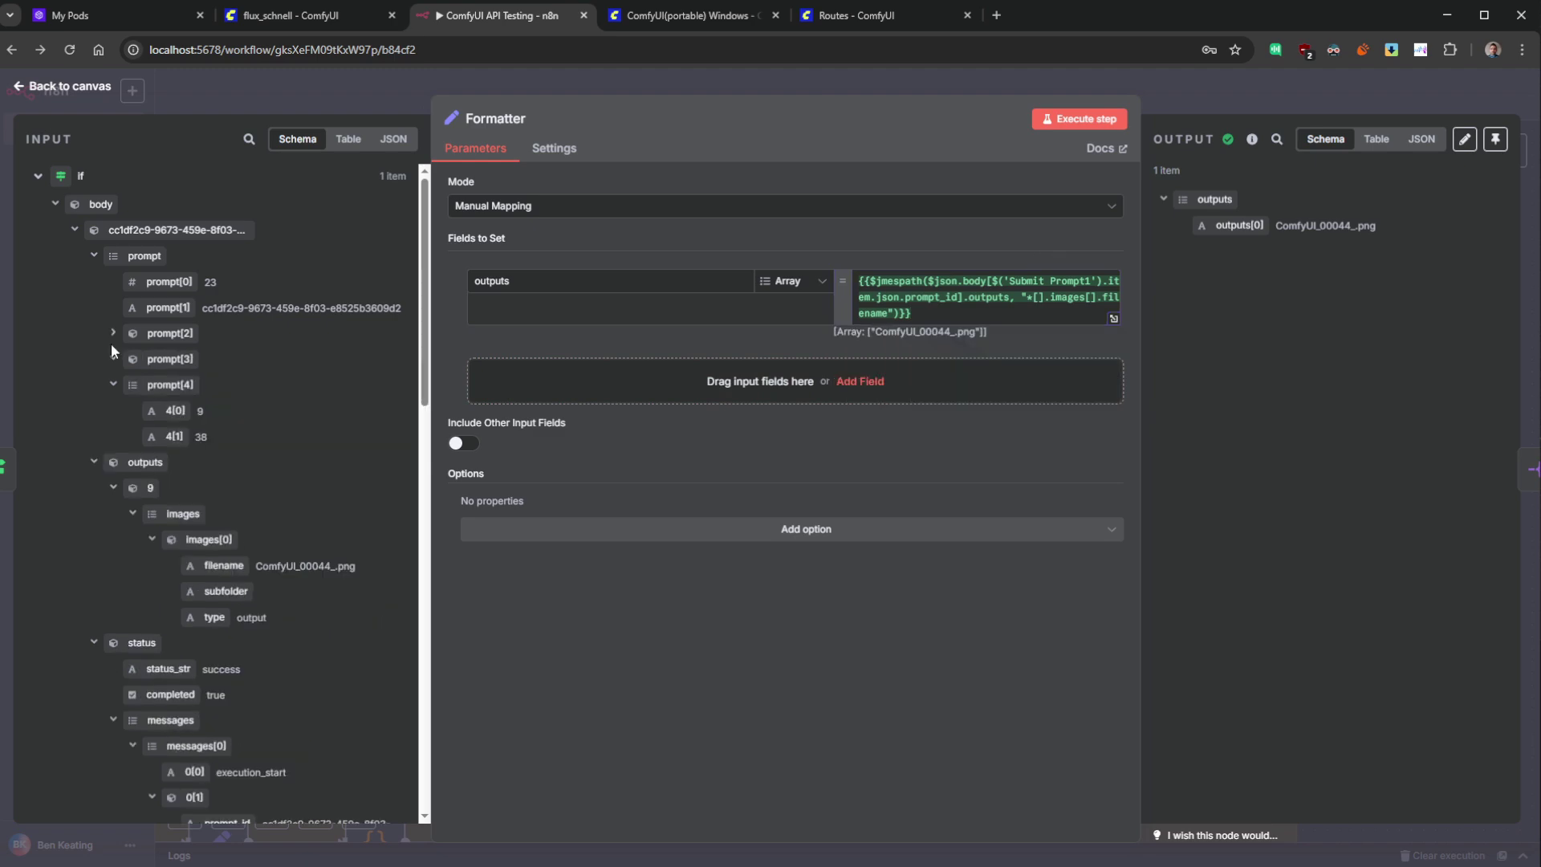
click(94, 256)
click(94, 281)
key(Escape)
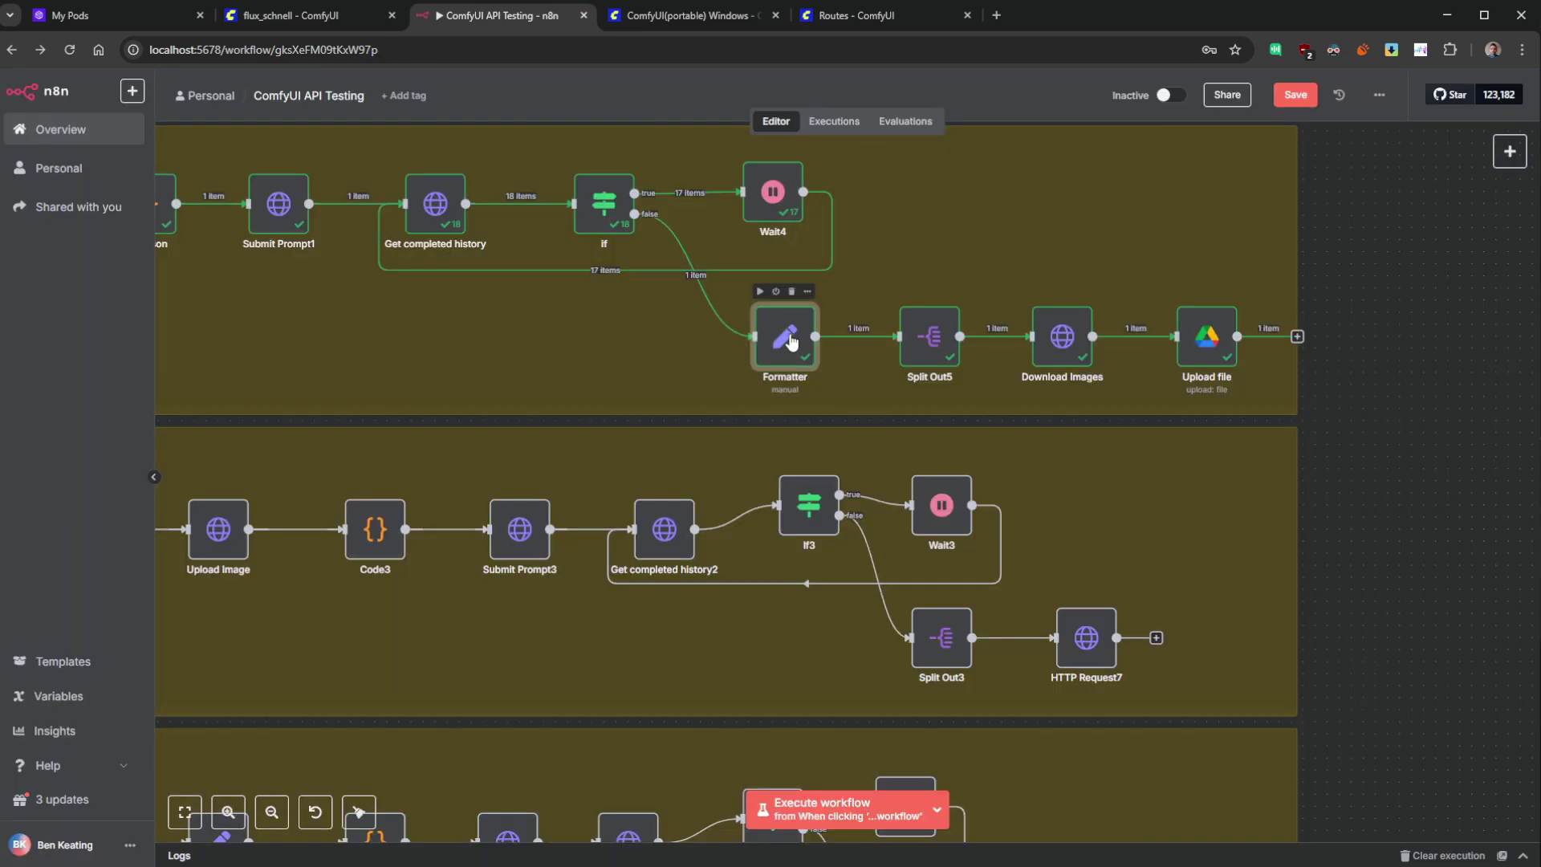
- Reopen Formatter, collapse the prompt ID object under body in its input, and inspect the Get completed history entry
double_click(788, 333)
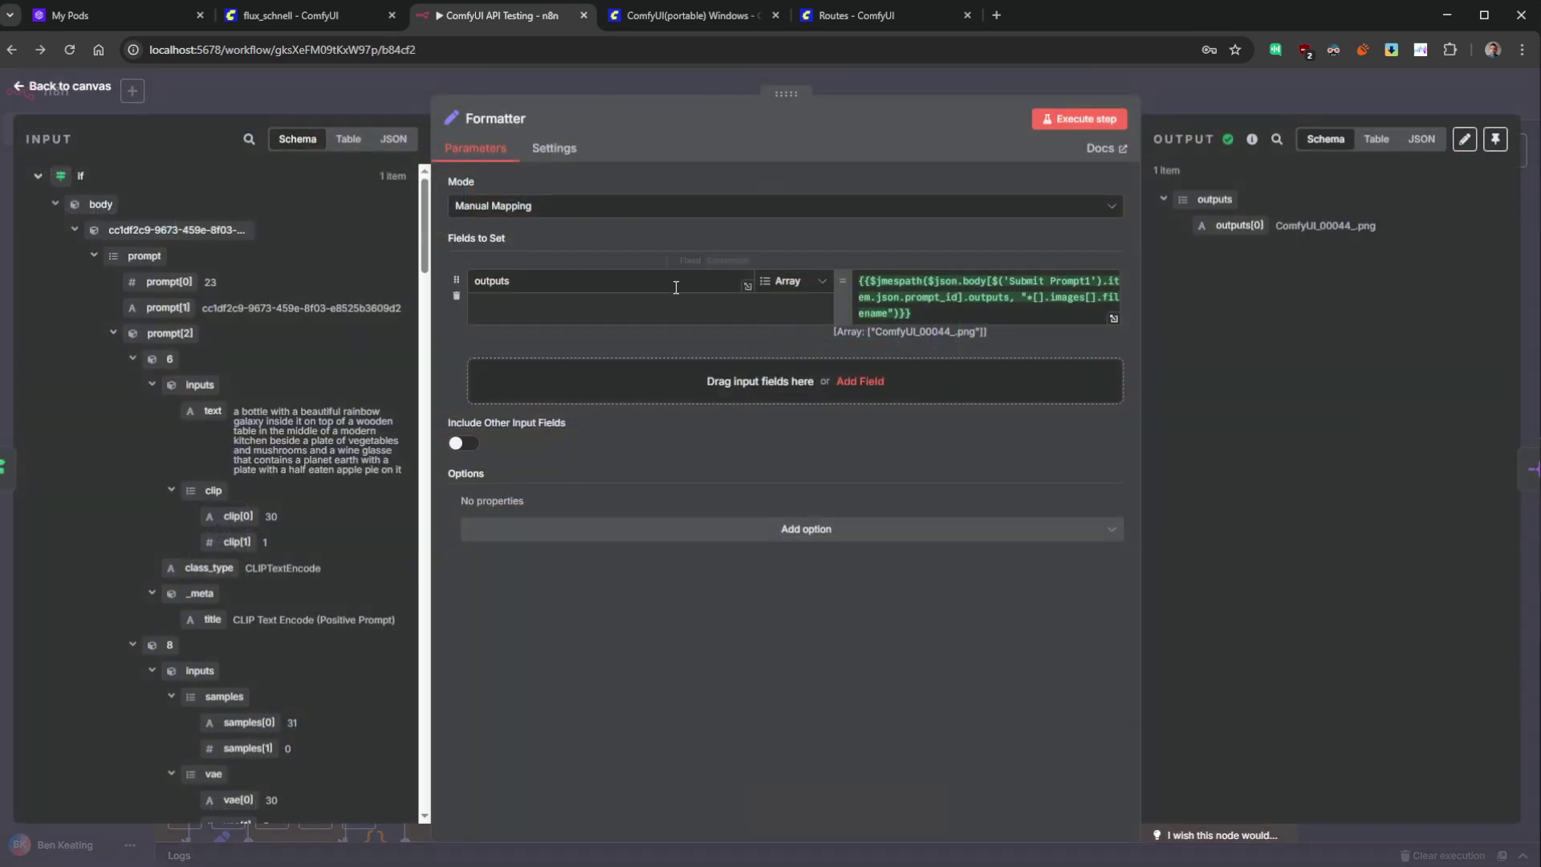
click(94, 255)
click(75, 231)
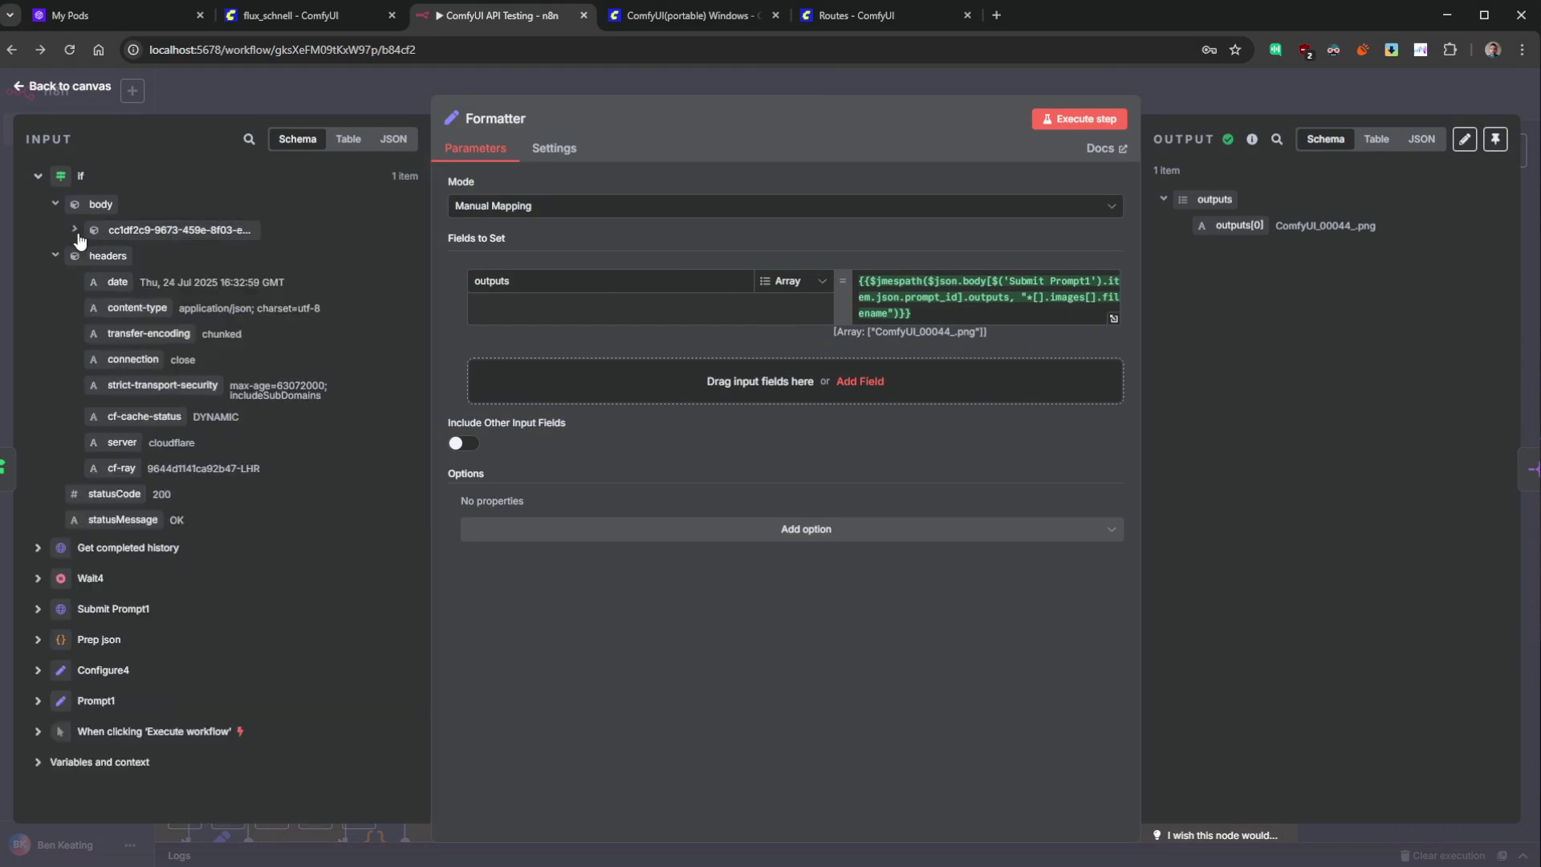
click(39, 547)
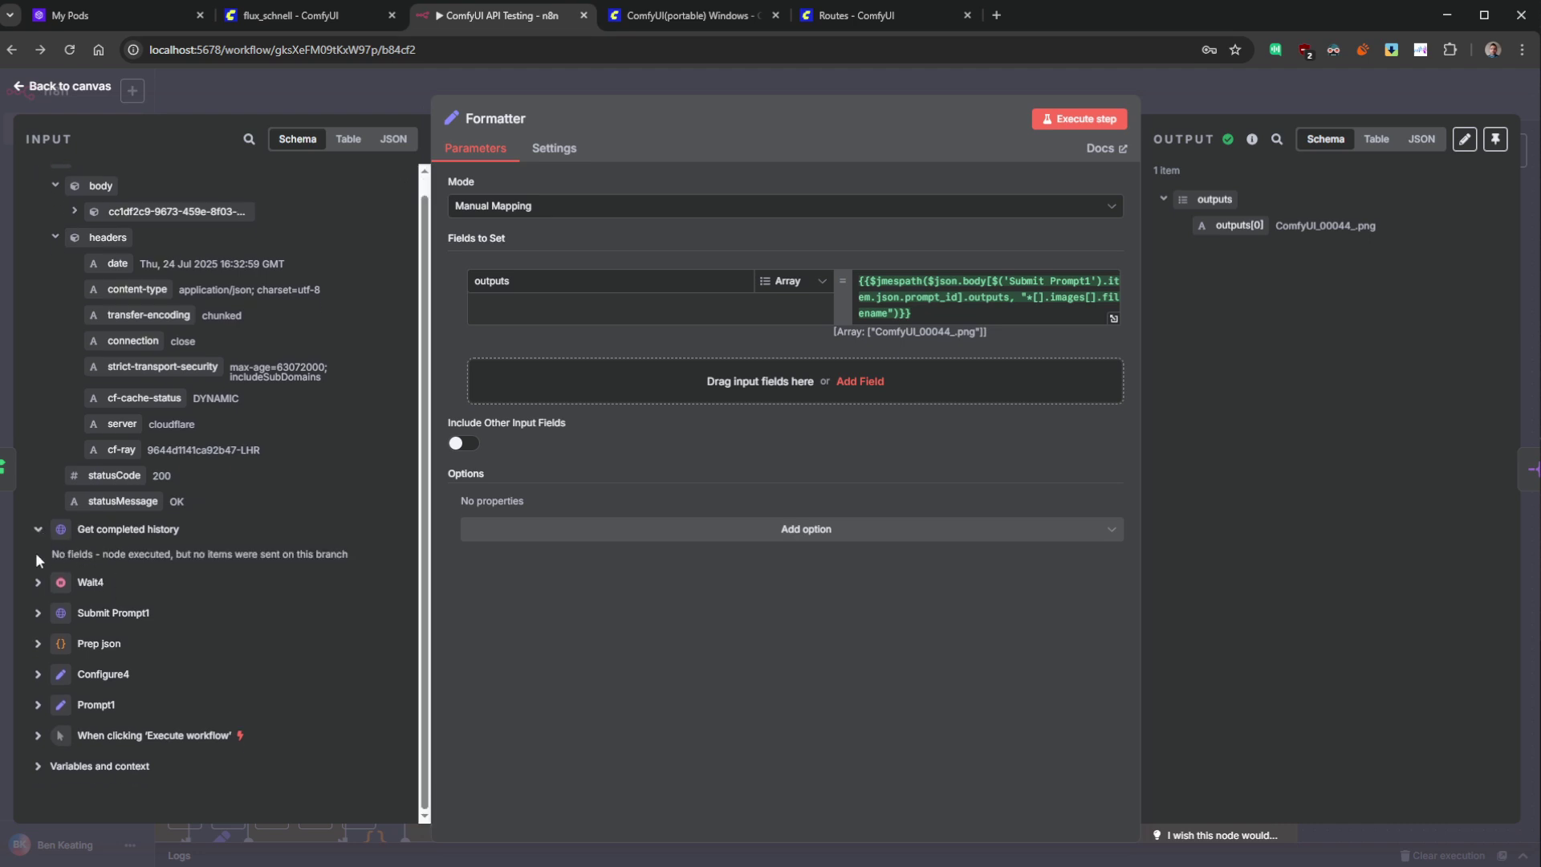
scroll(364, 552, up, 1)
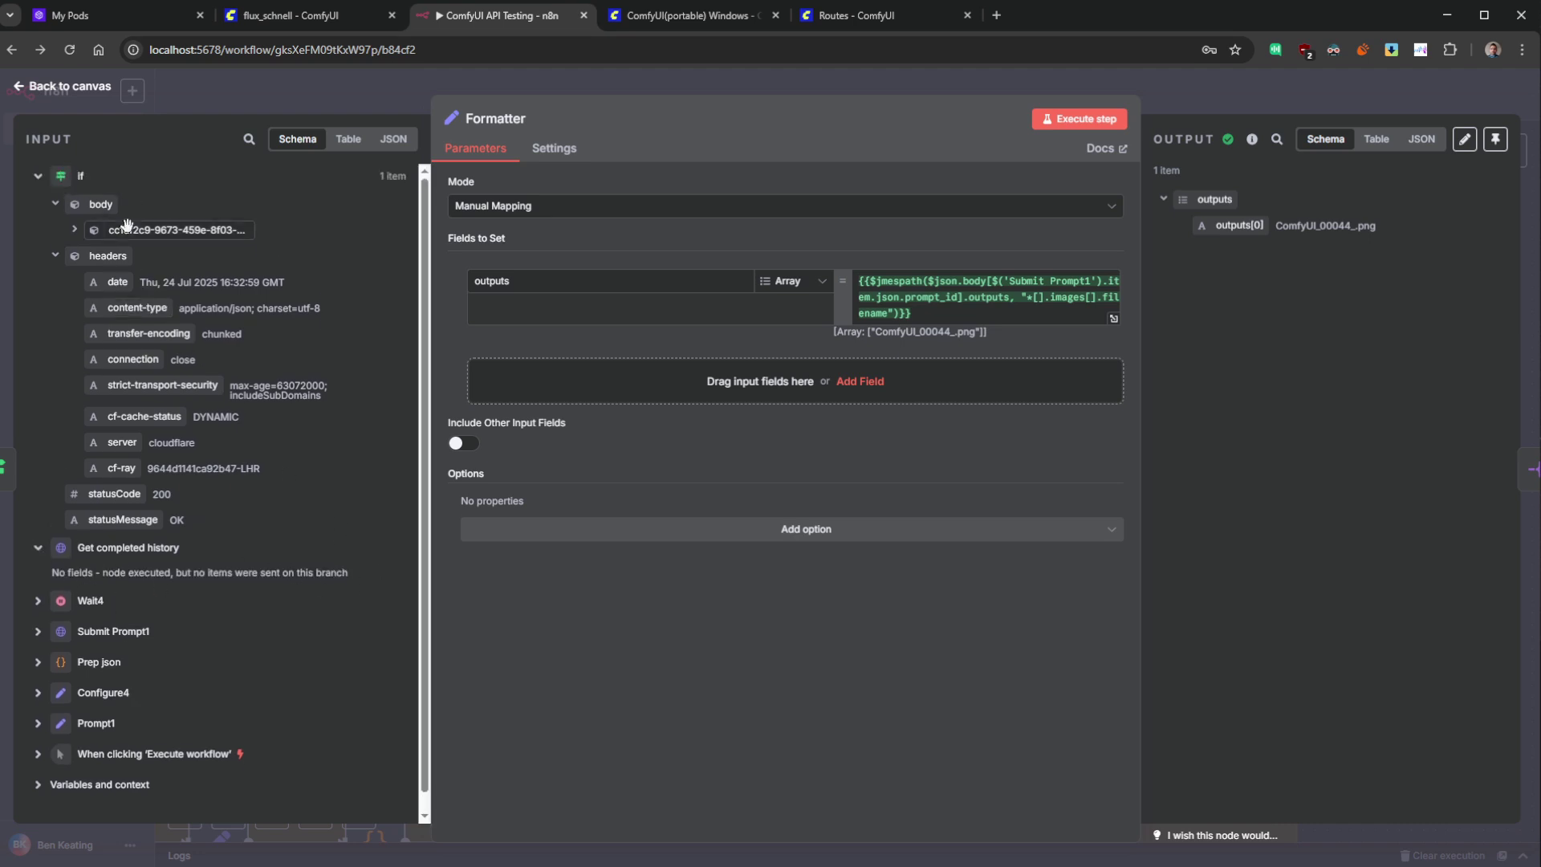
- Expand the prompt ID object in the Formatter's input and examine its branches, collapsing prompt, outputs, messages and meta
click(75, 230)
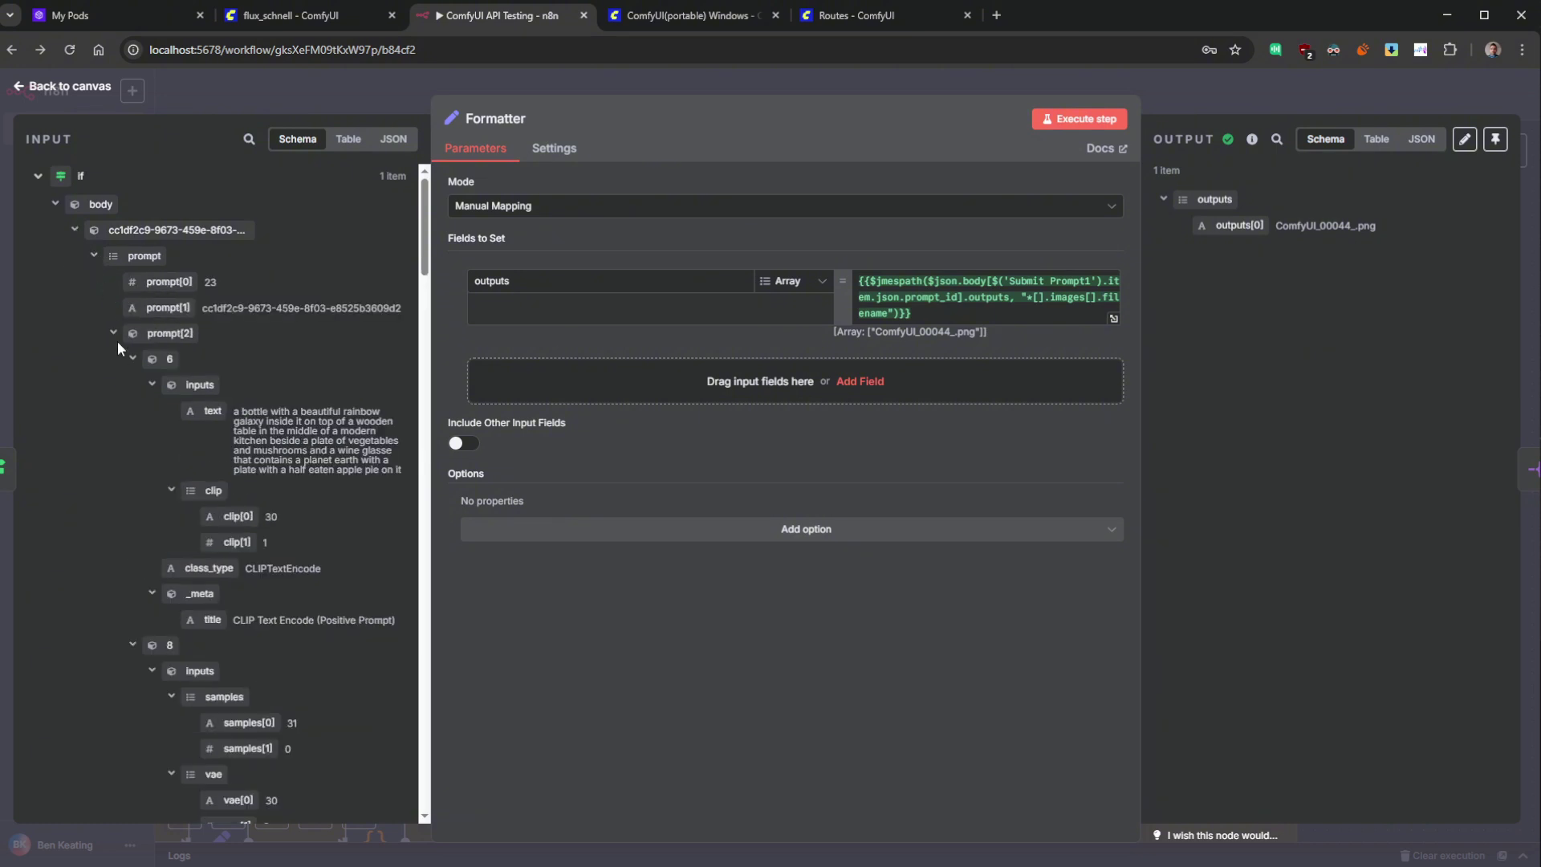
click(94, 256)
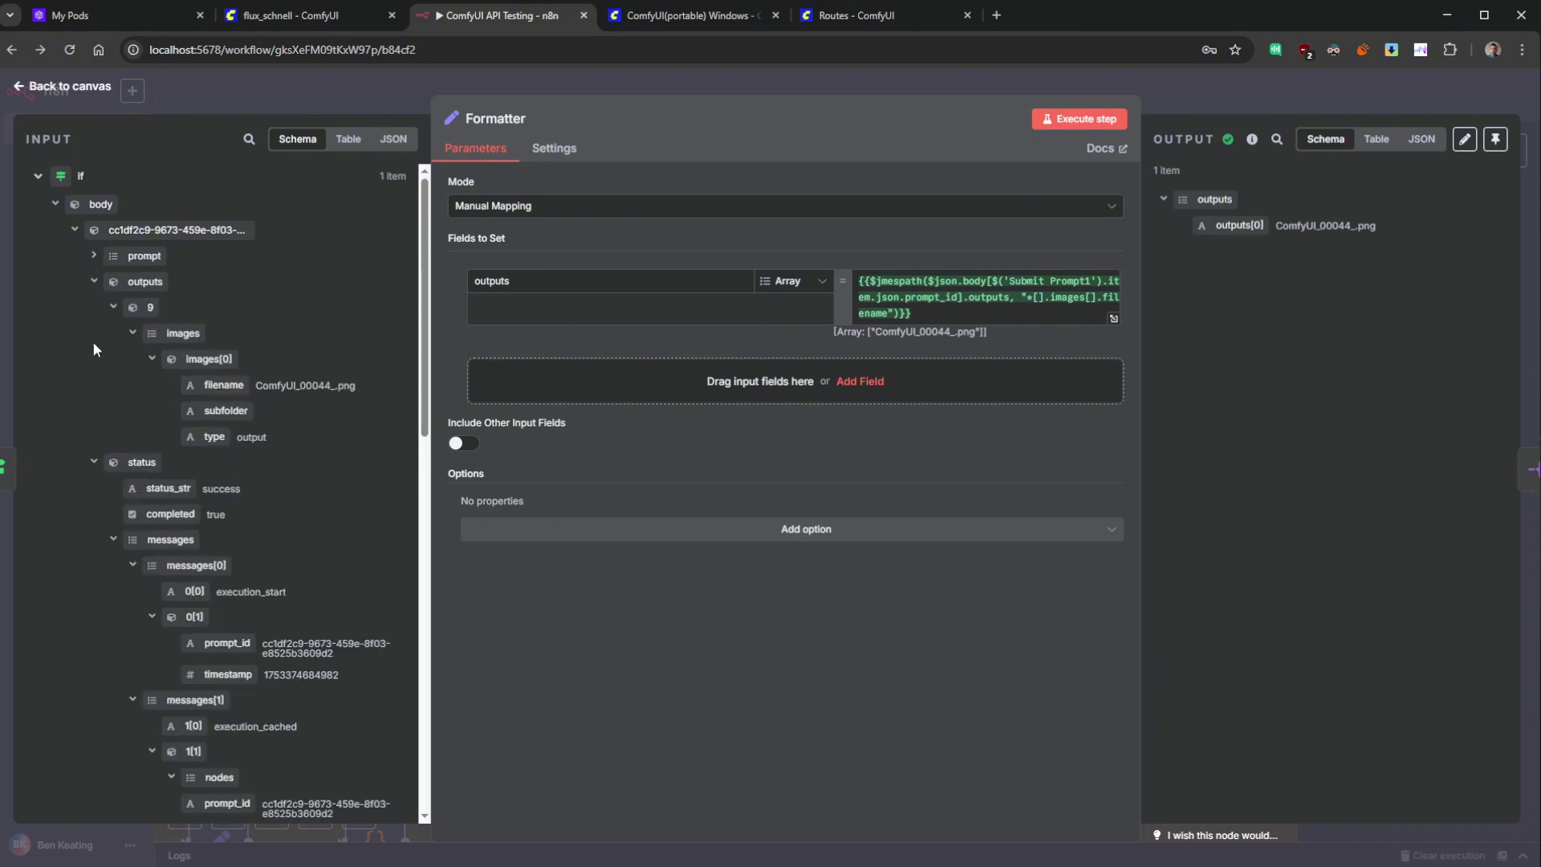
click(94, 281)
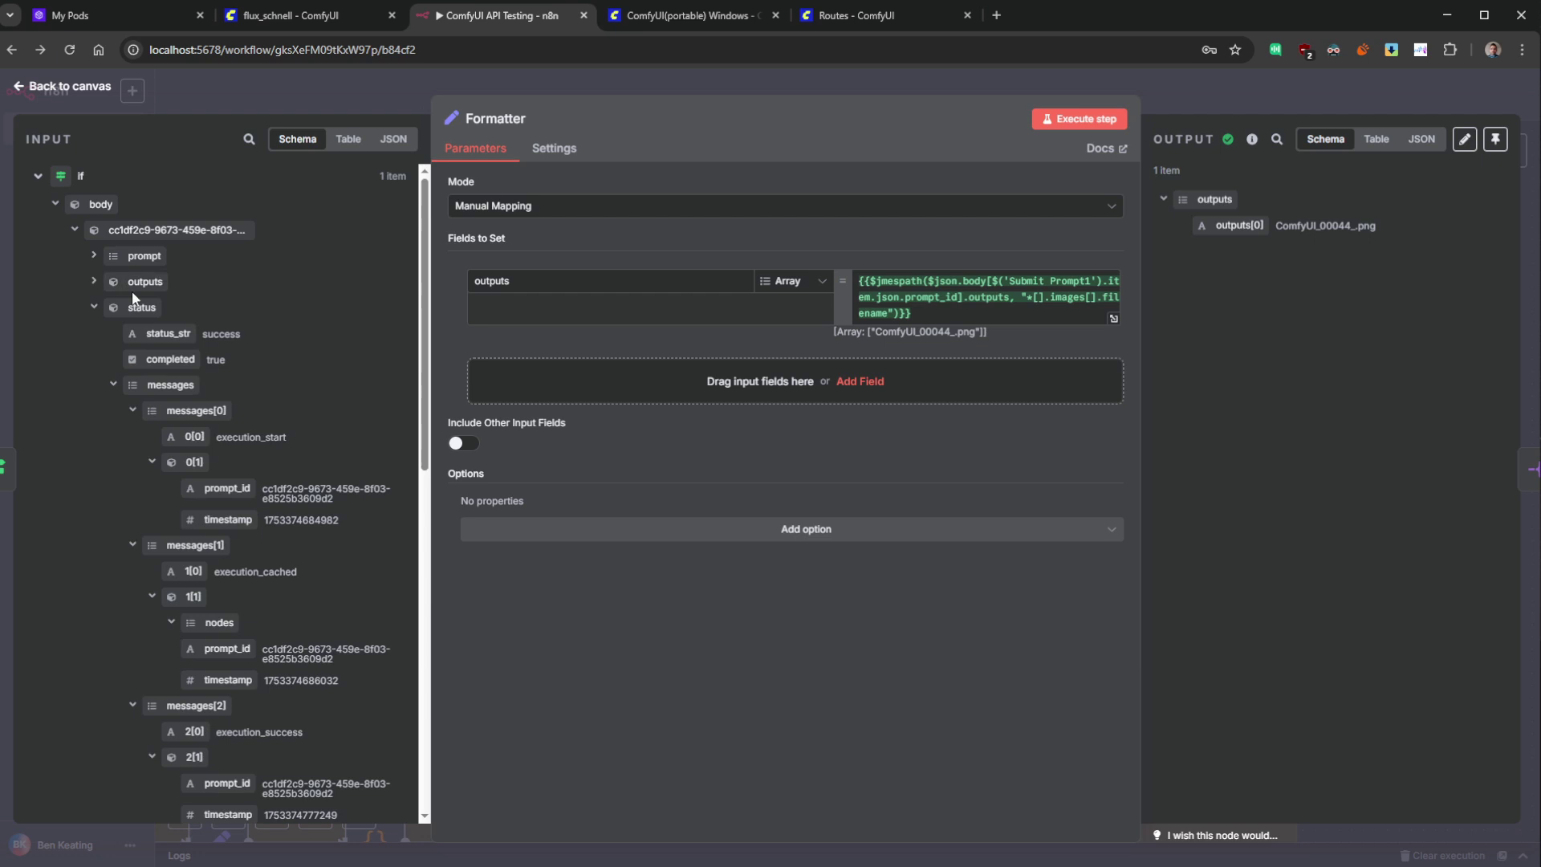
click(112, 386)
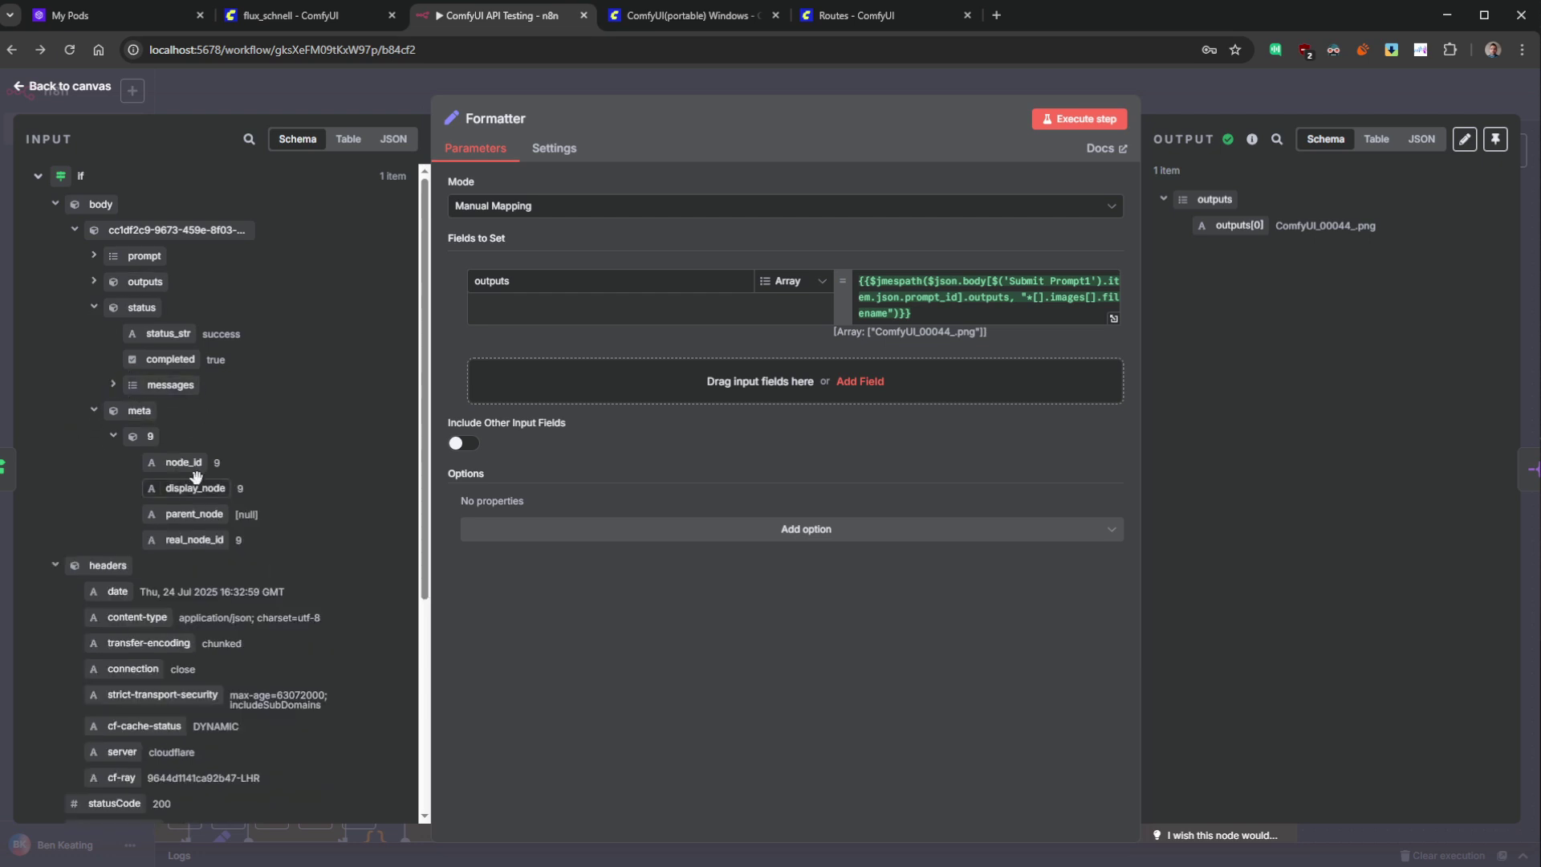
click(94, 410)
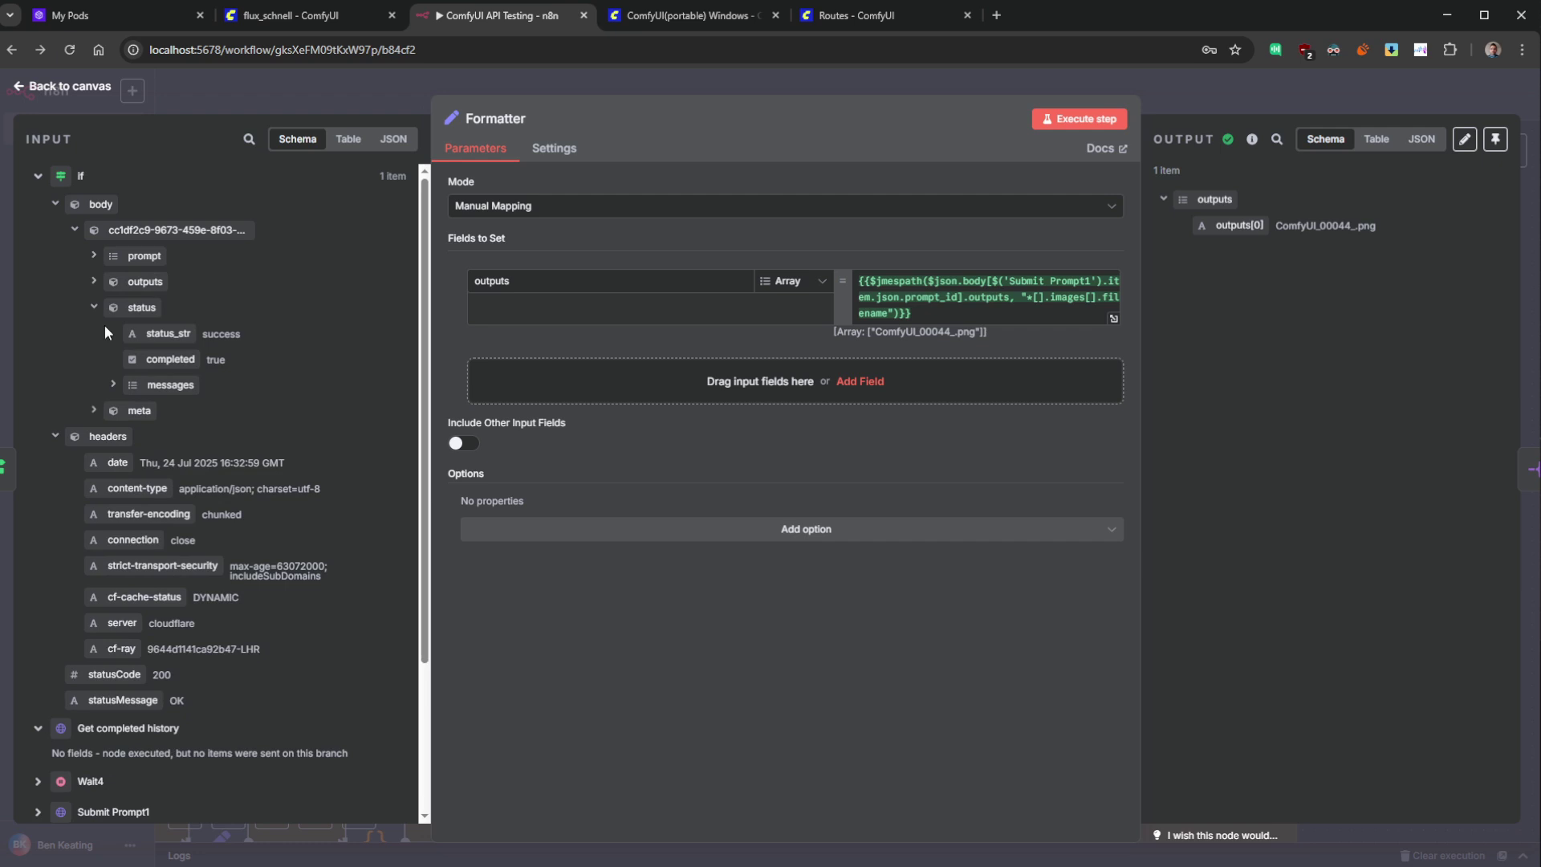
- Expand the outputs branch in the Formatter's input and compare the nested images filename with the jmespath expression
click(95, 282)
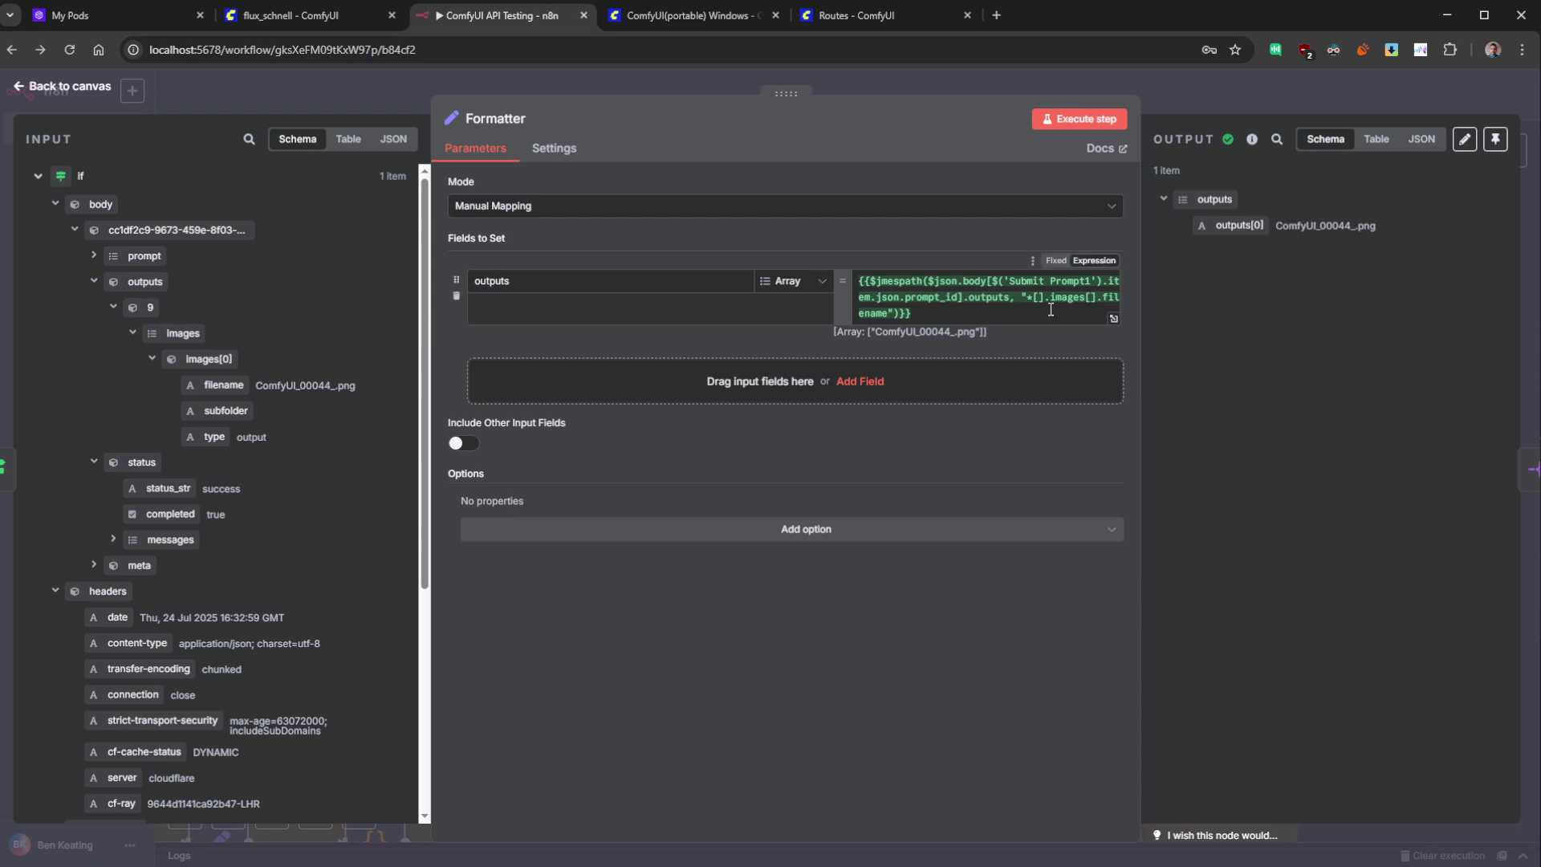
drag(1139, 317, 930, 281)
click(1147, 746)
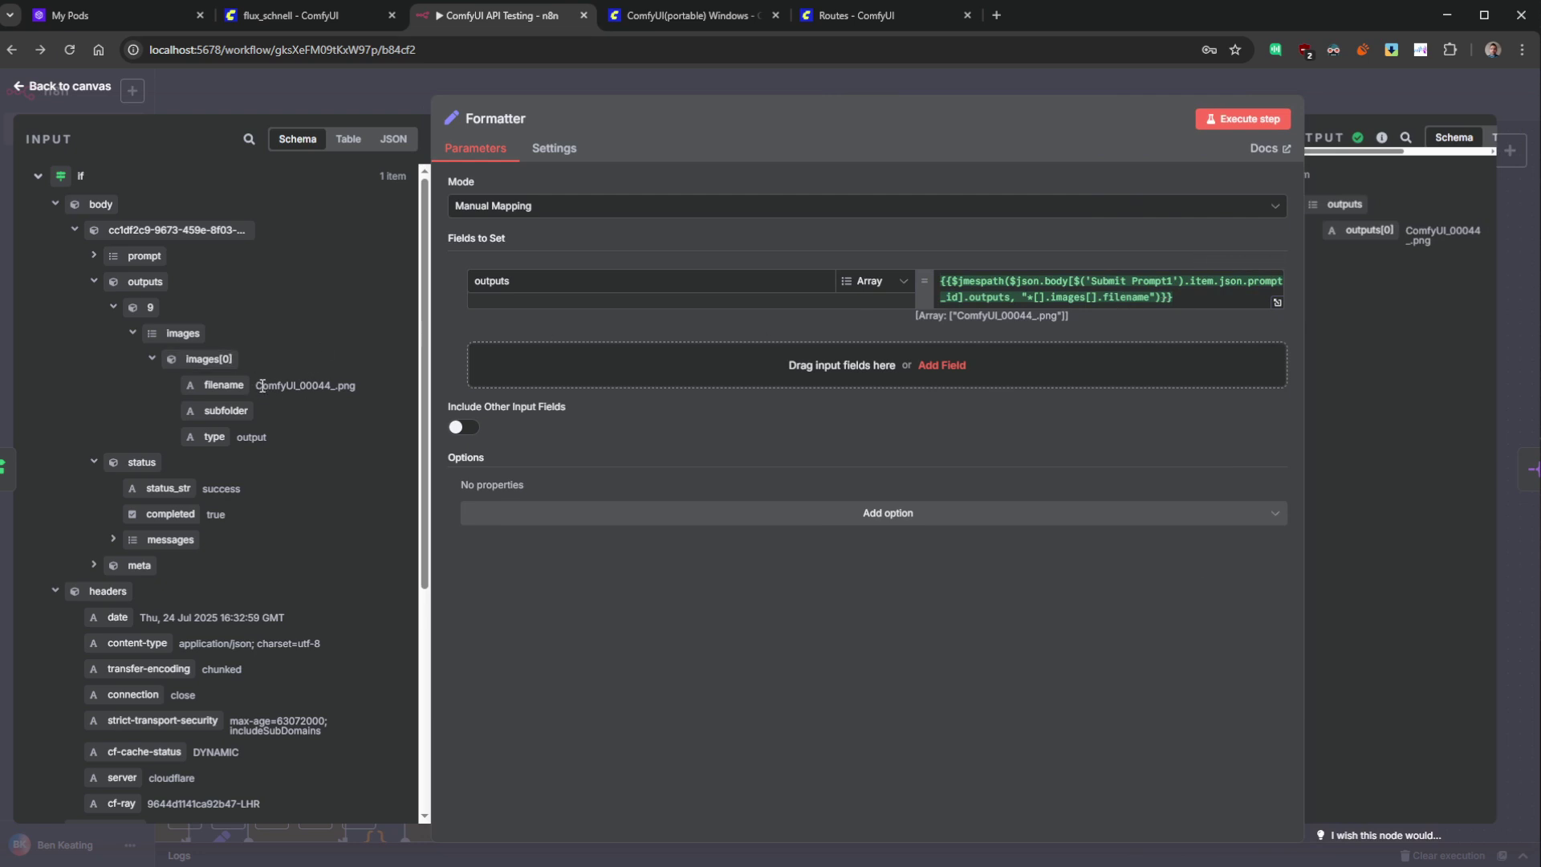
drag(258, 386, 358, 387)
click(371, 387)
click(1195, 301)
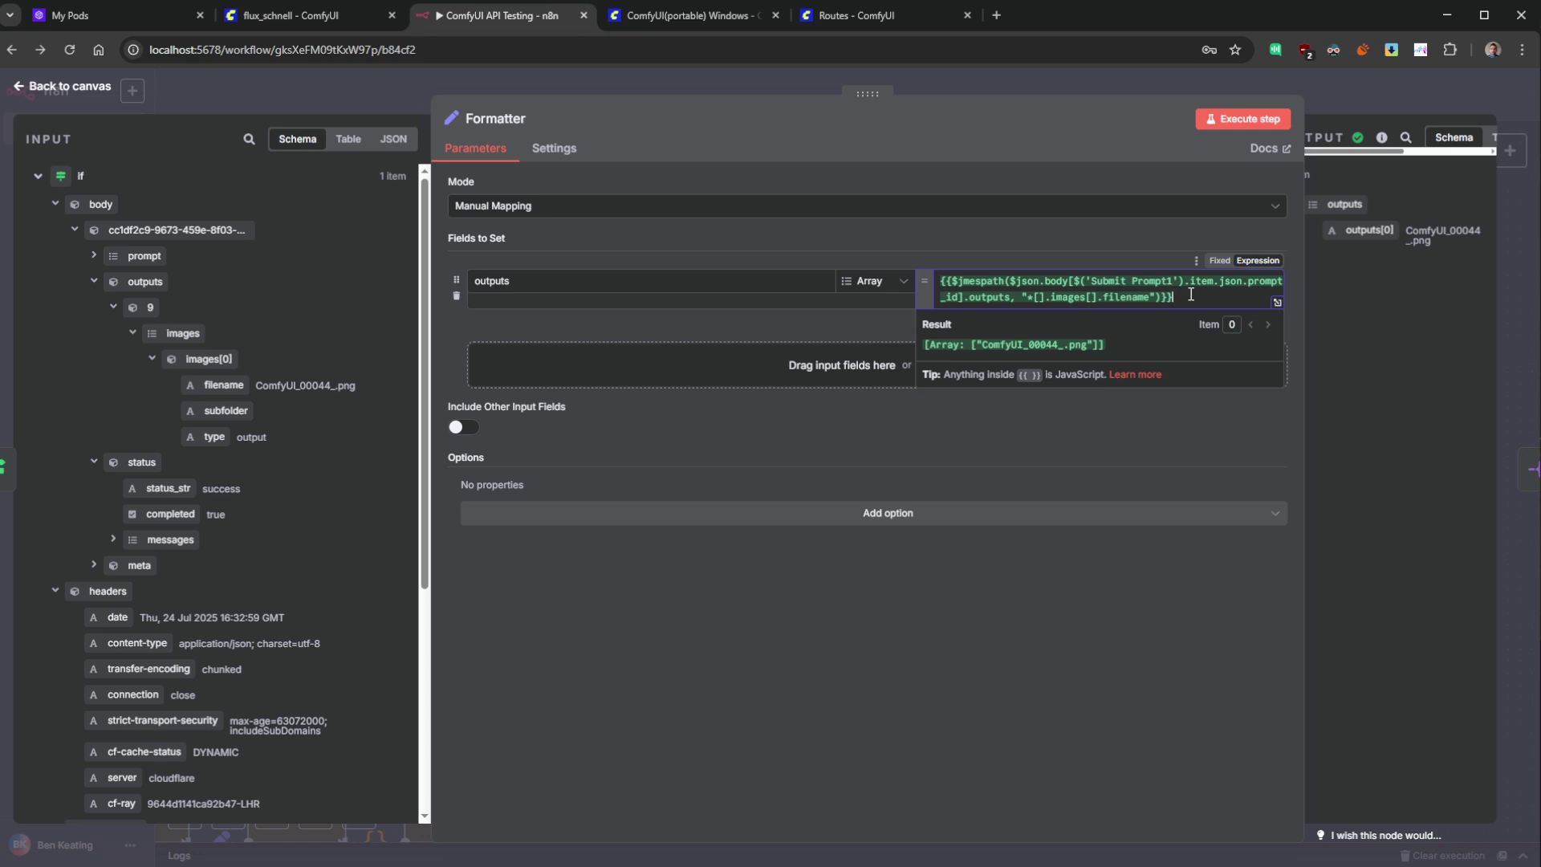
- Narrow the Formatter's parameters area, compare the whole jmespath expression with the resulting outputs array, and return to the canvas
drag(1190, 294, 824, 251)
drag(1303, 554, 1016, 554)
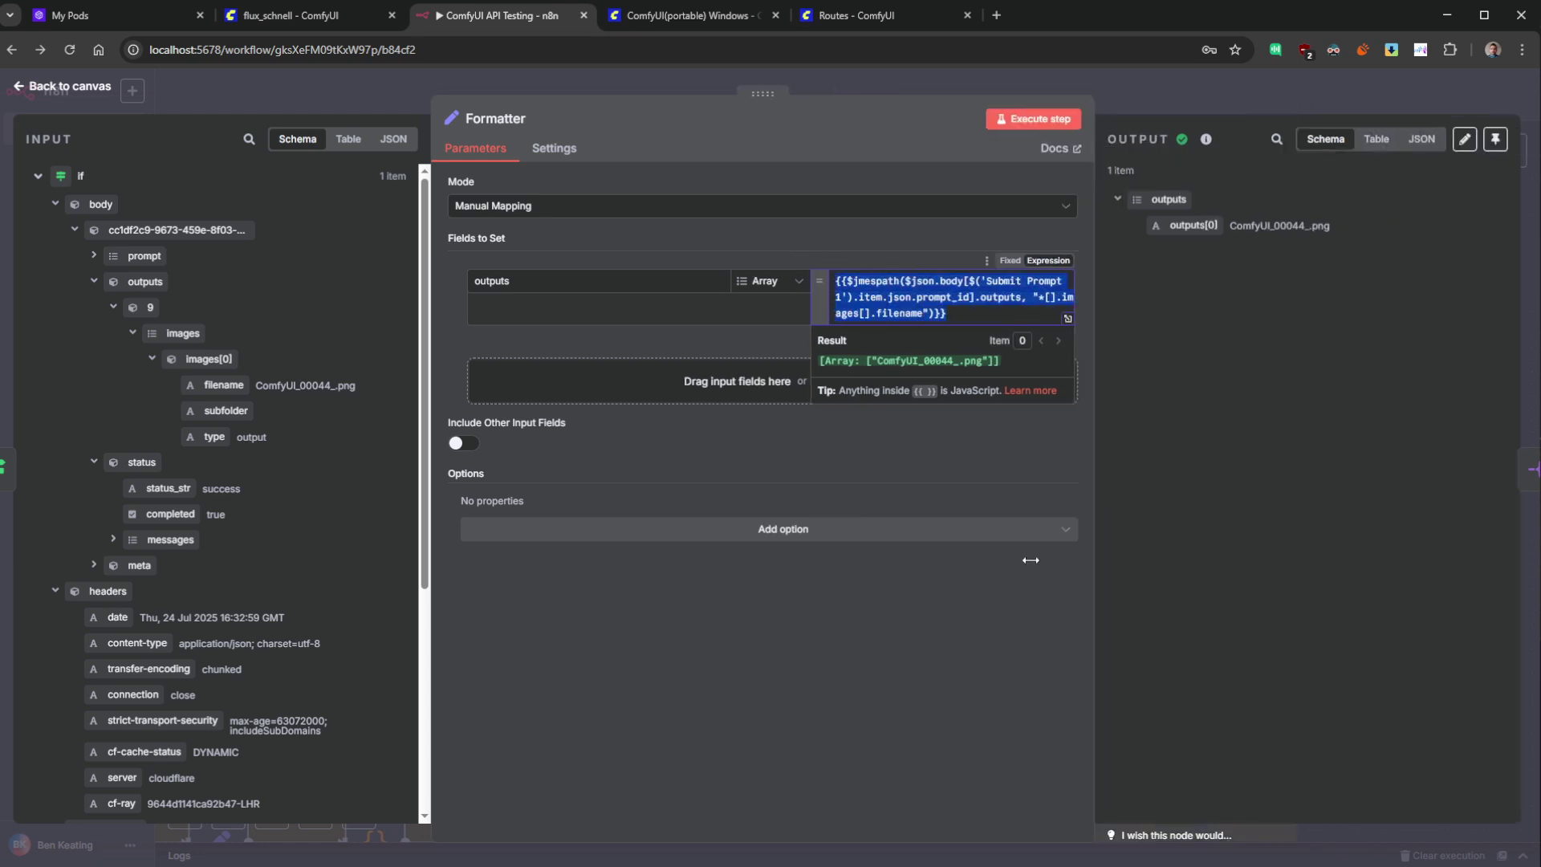
drag(1293, 232, 1143, 233)
click(1278, 229)
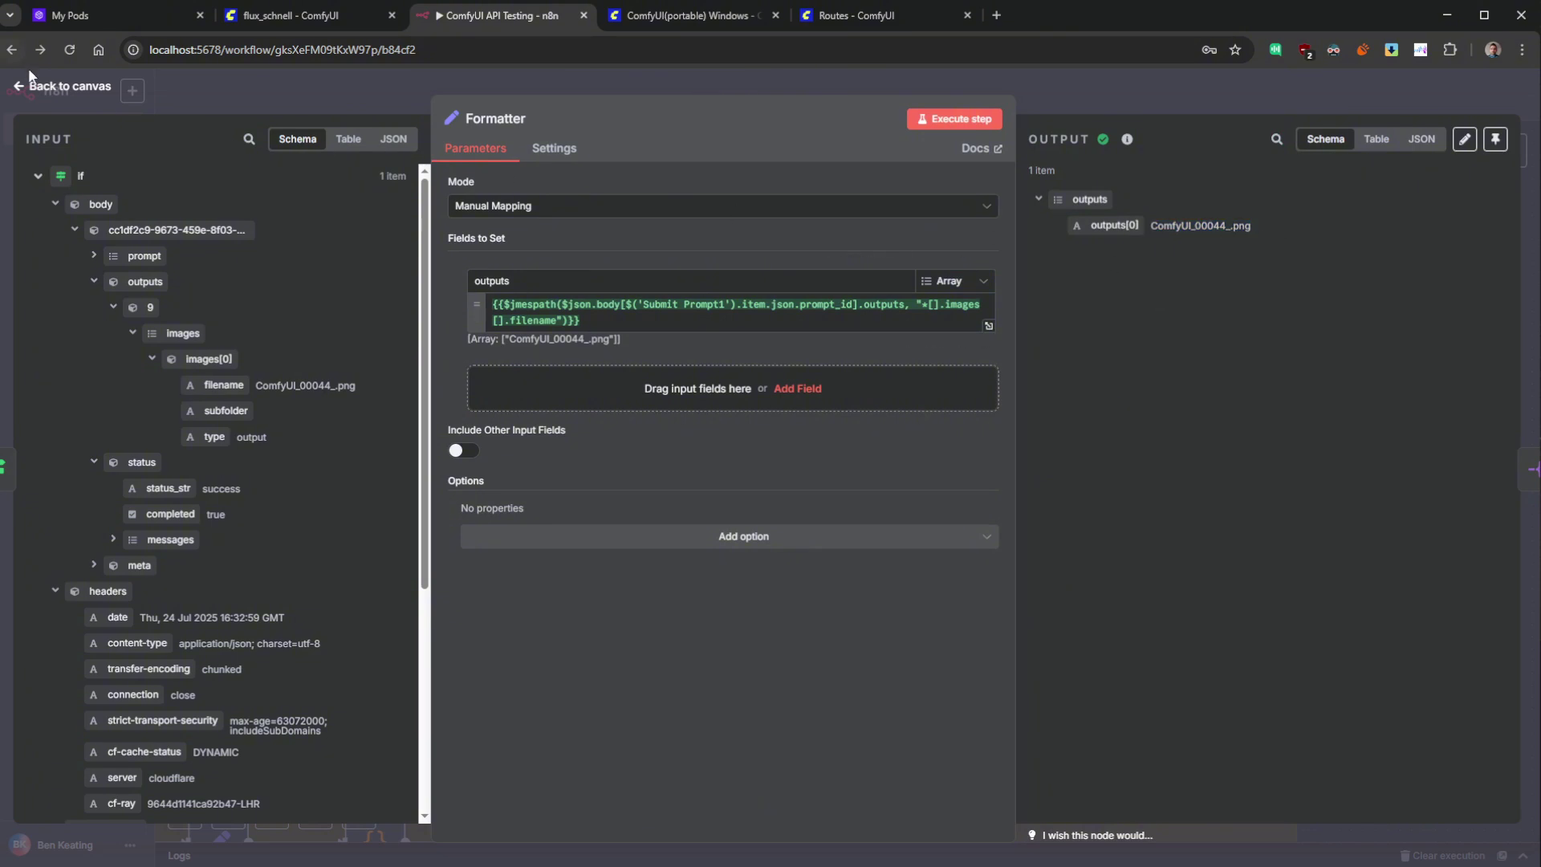
click(63, 87)
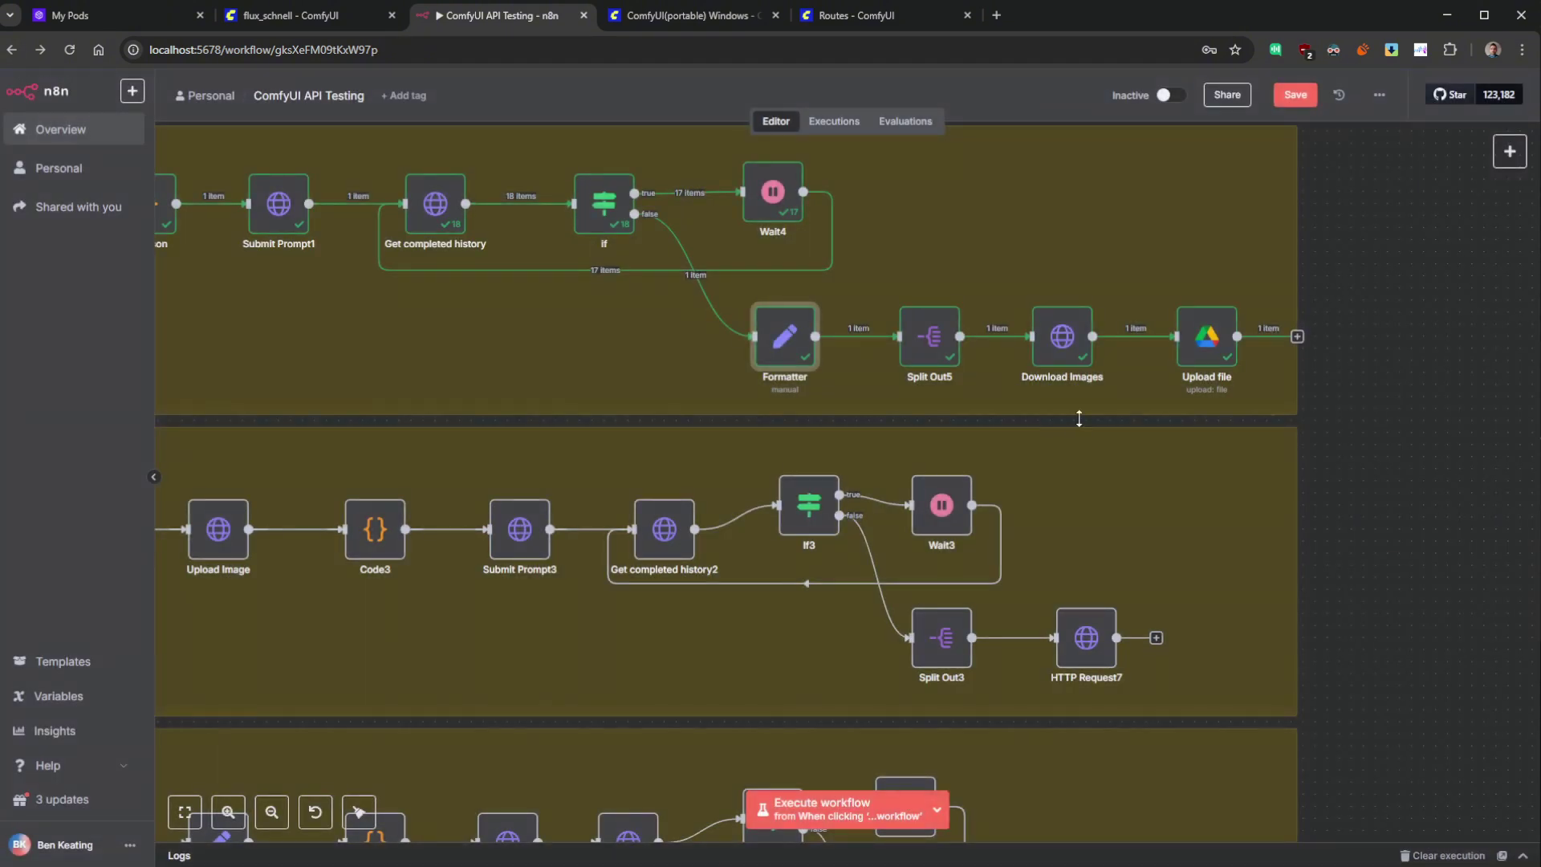
- Open the Split Out5 node, inspect how it splits the outputs field, and return to the canvas
double_click(928, 337)
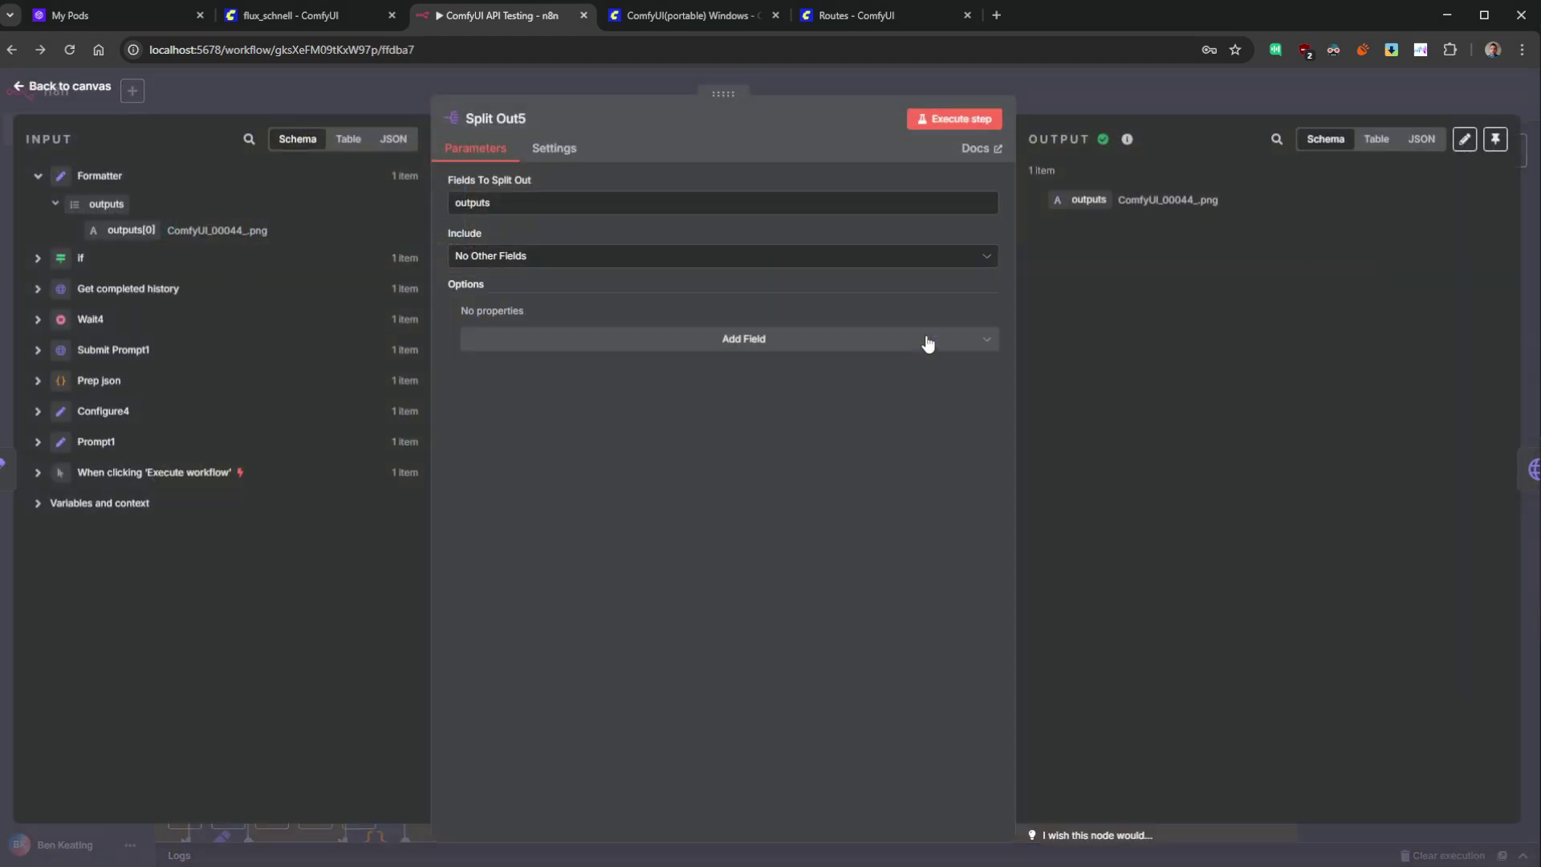
click(63, 87)
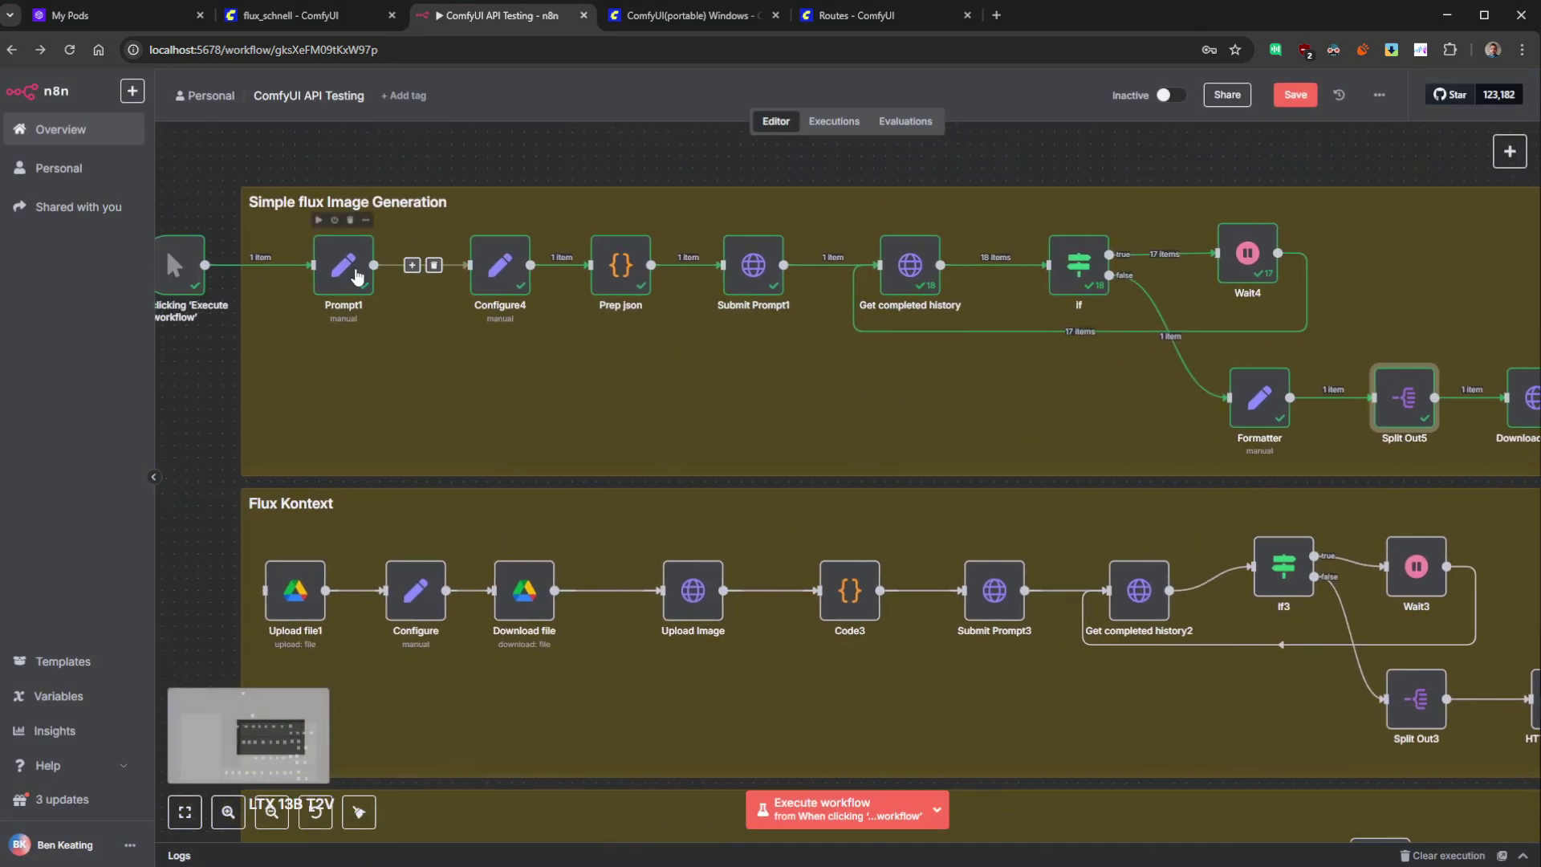
- Open the Configure4 node and examine the full comfyui_api_json expression in the expanded expression editor
click(512, 285)
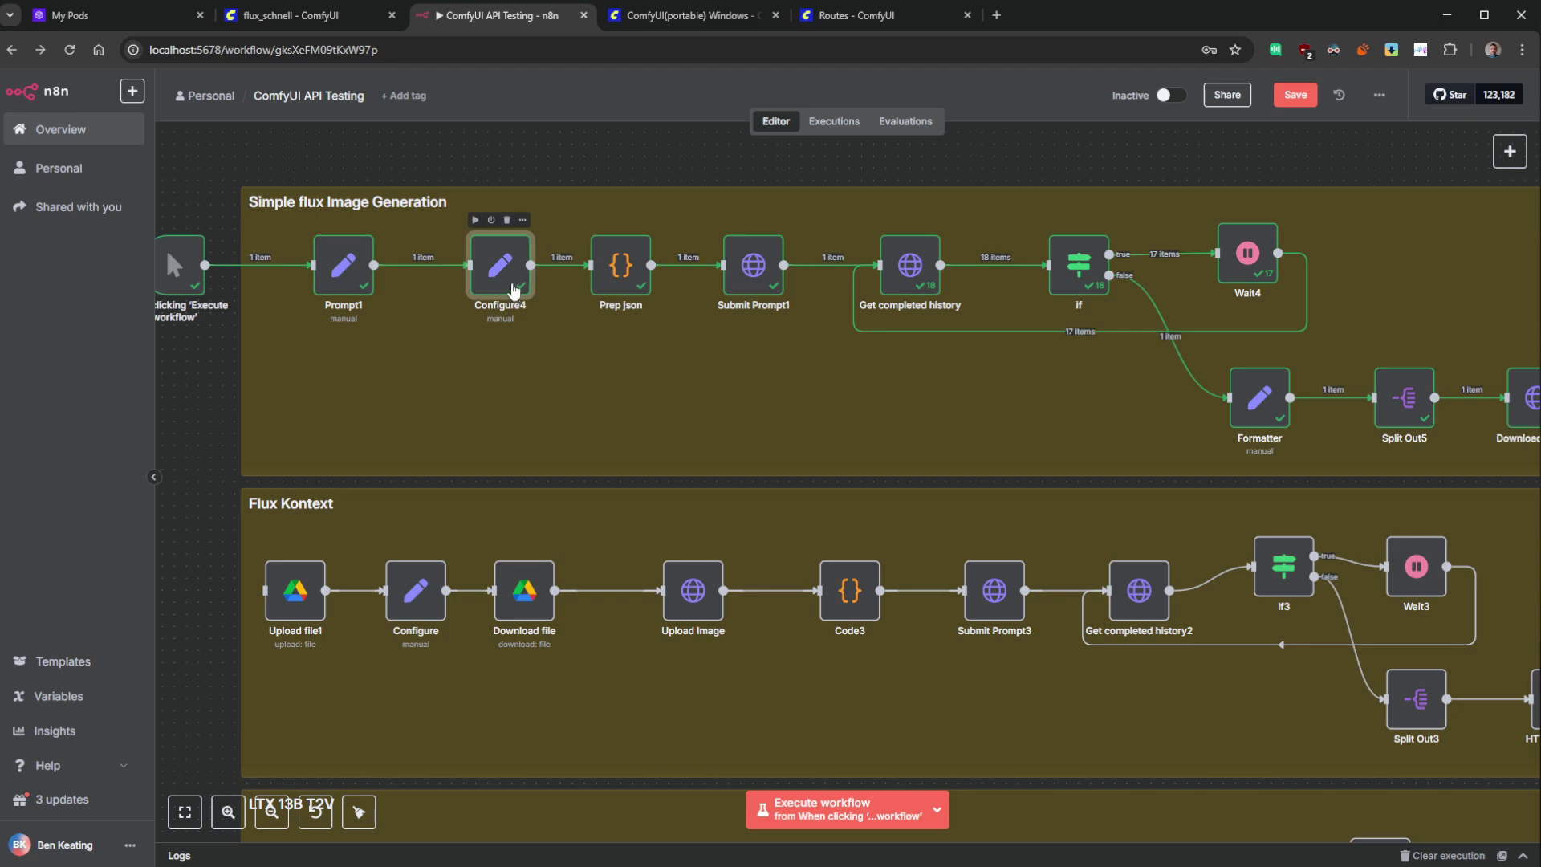
double_click(514, 287)
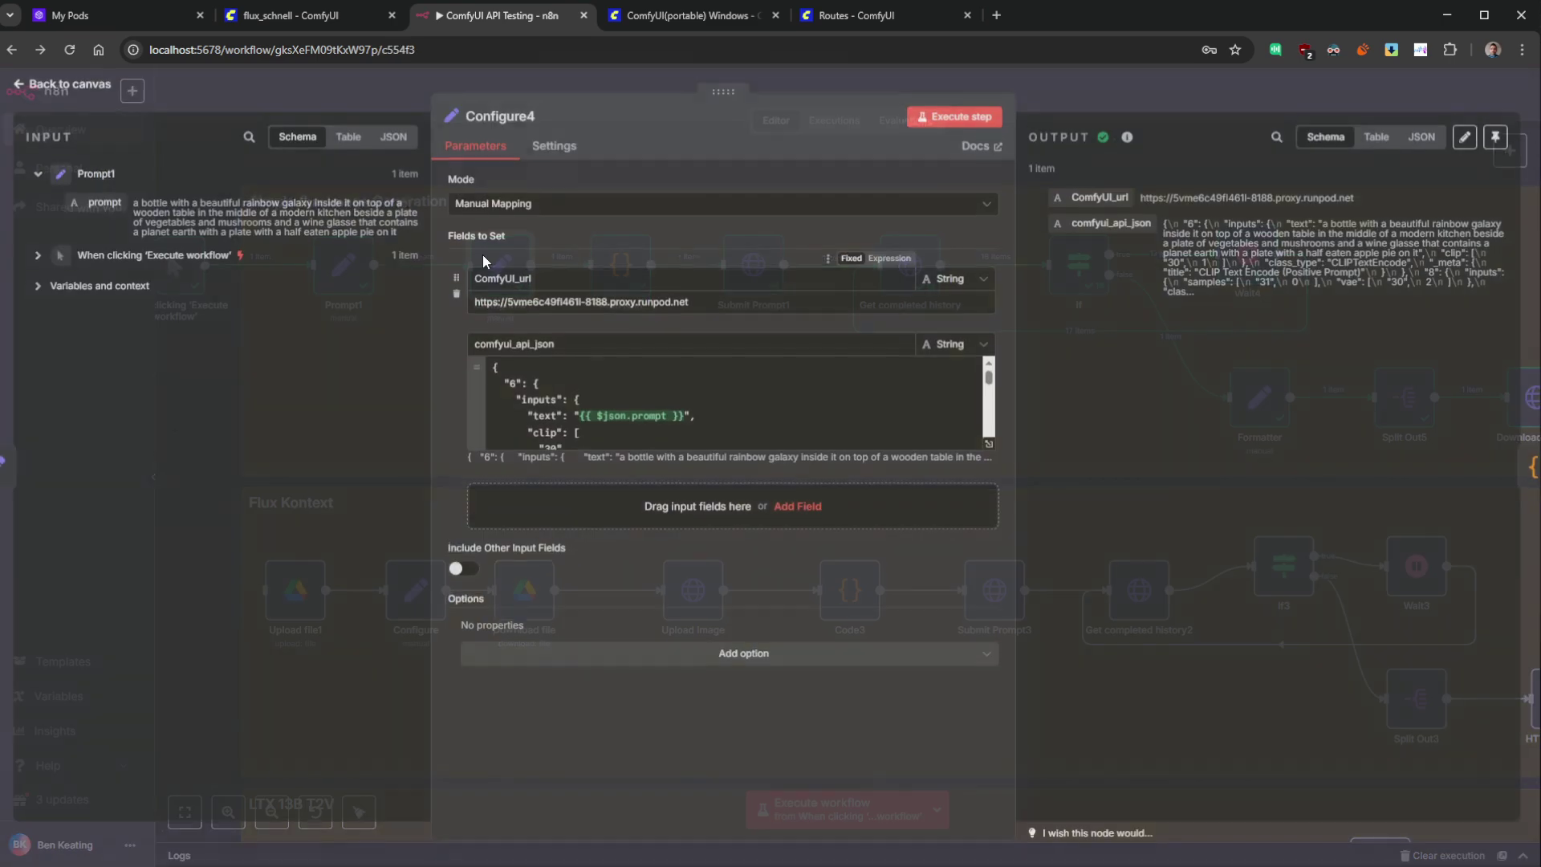
click(986, 446)
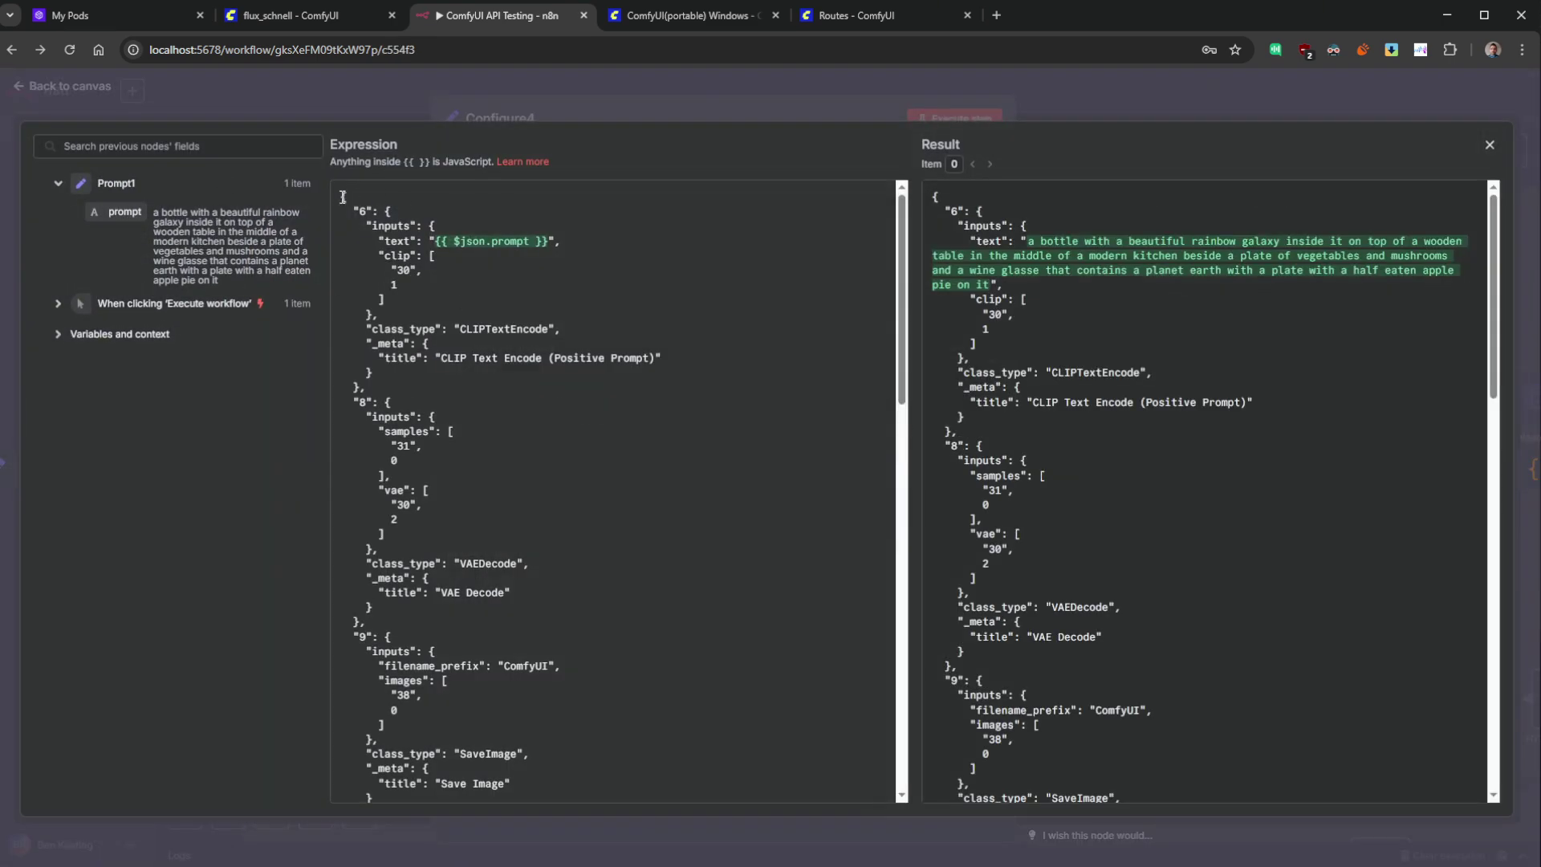
drag(343, 196, 585, 551)
click(543, 470)
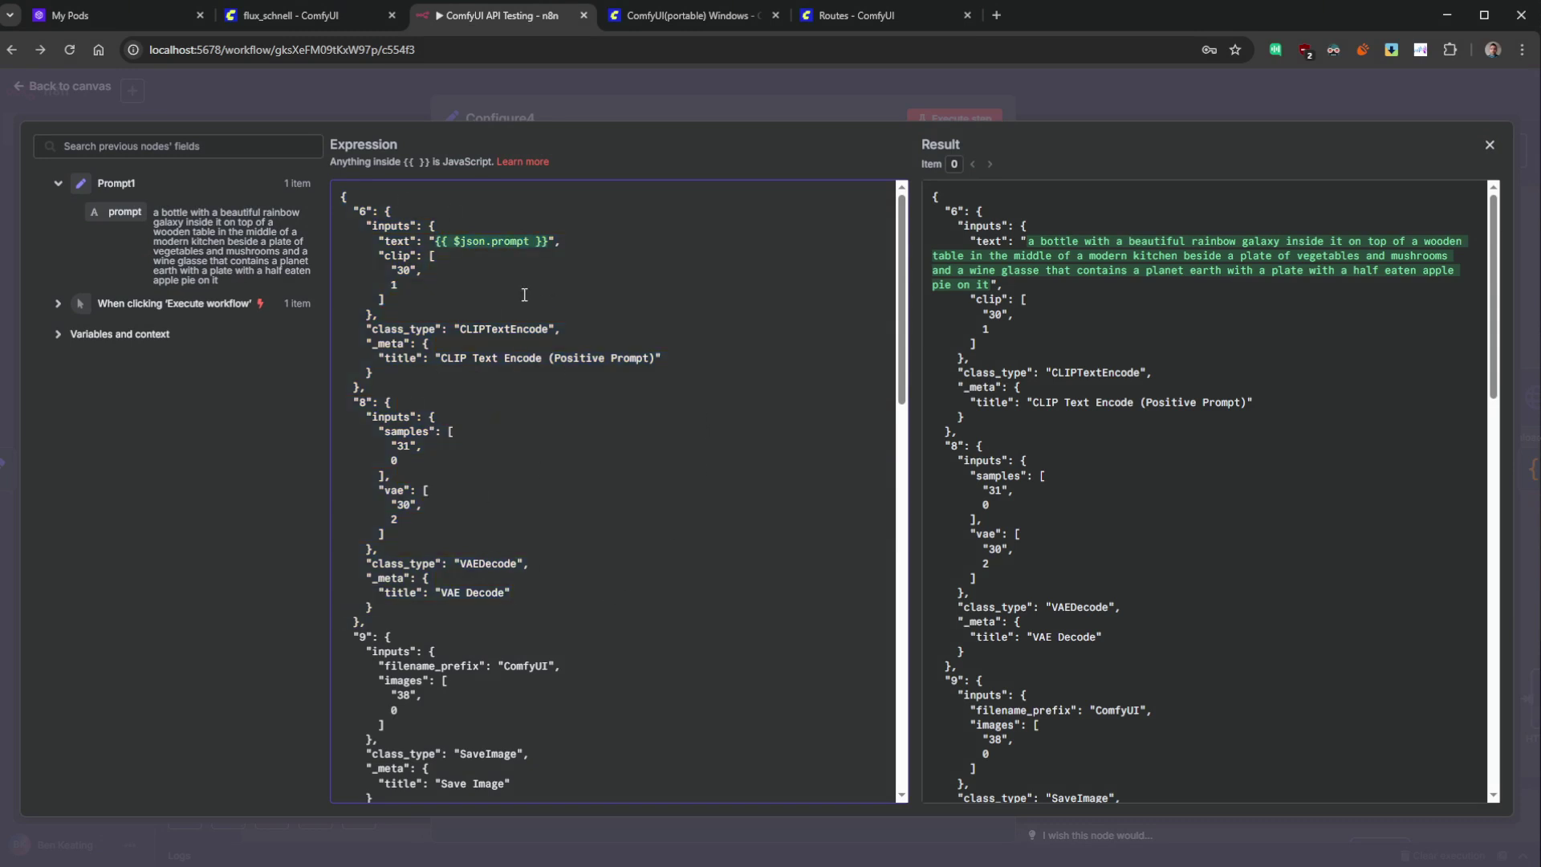
scroll(626, 399, down, 15)
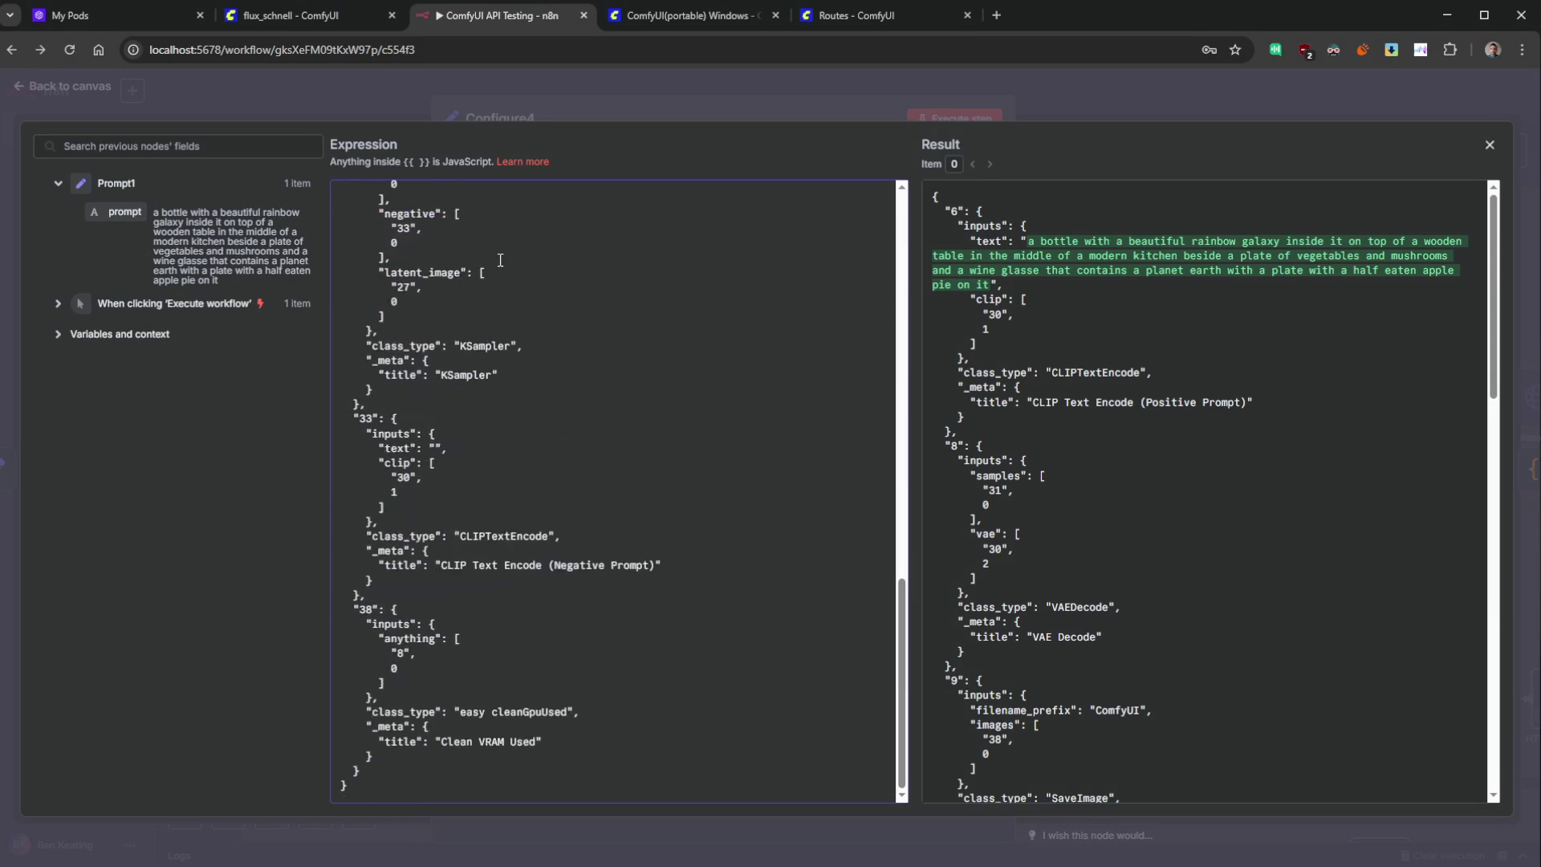
scroll(499, 260, up, 6)
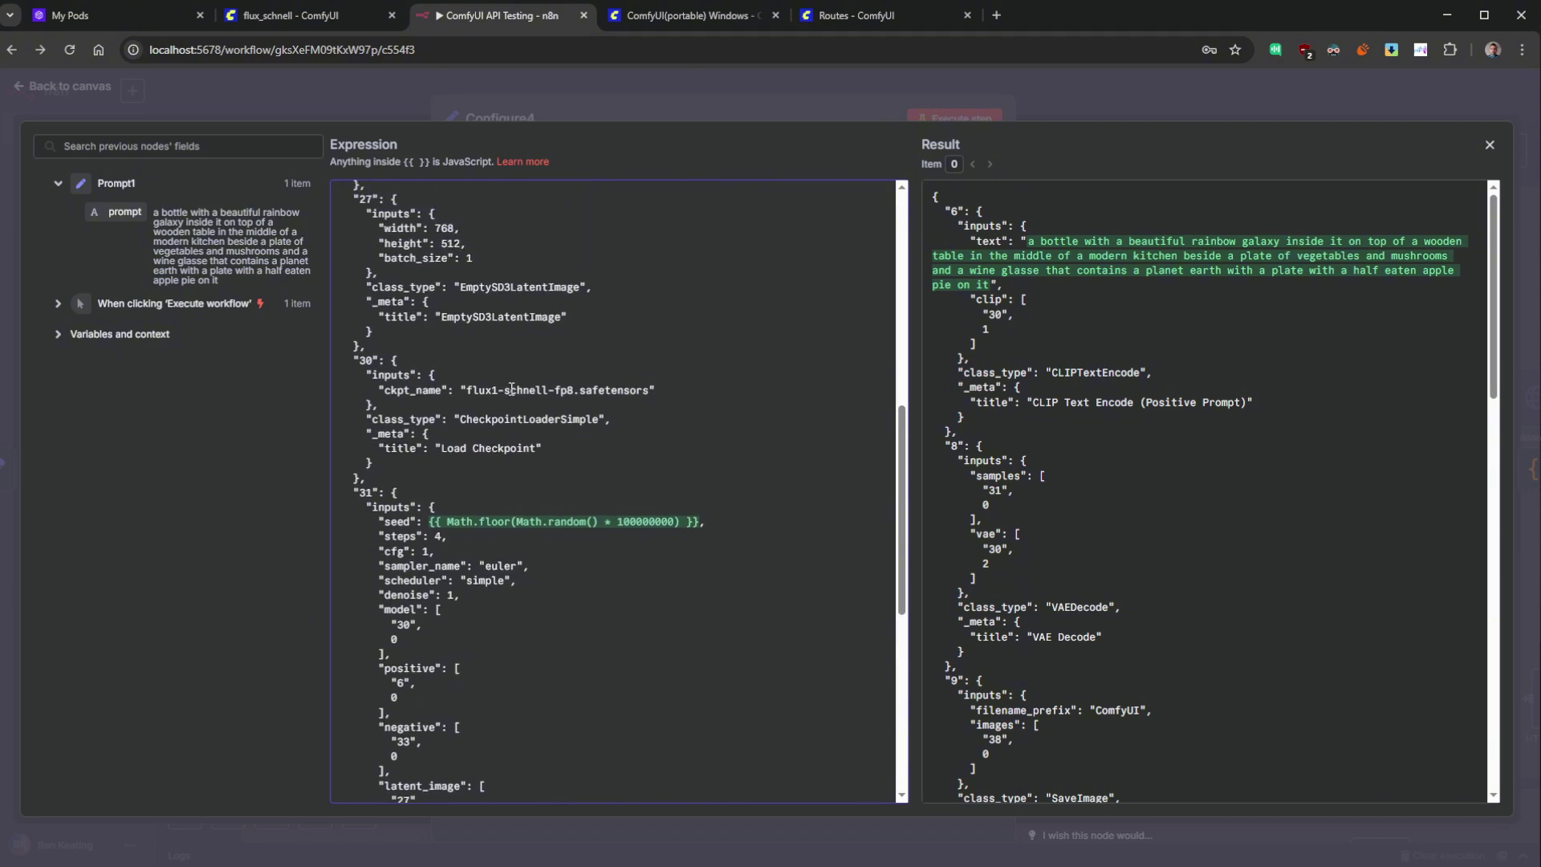
- Try a batch_size of 2 in the EmptySD3LatentImage block of comfyui_api_json, restore it to 1, and return to the canvas
scroll(511, 389, up, 2)
drag(472, 423, 359, 422)
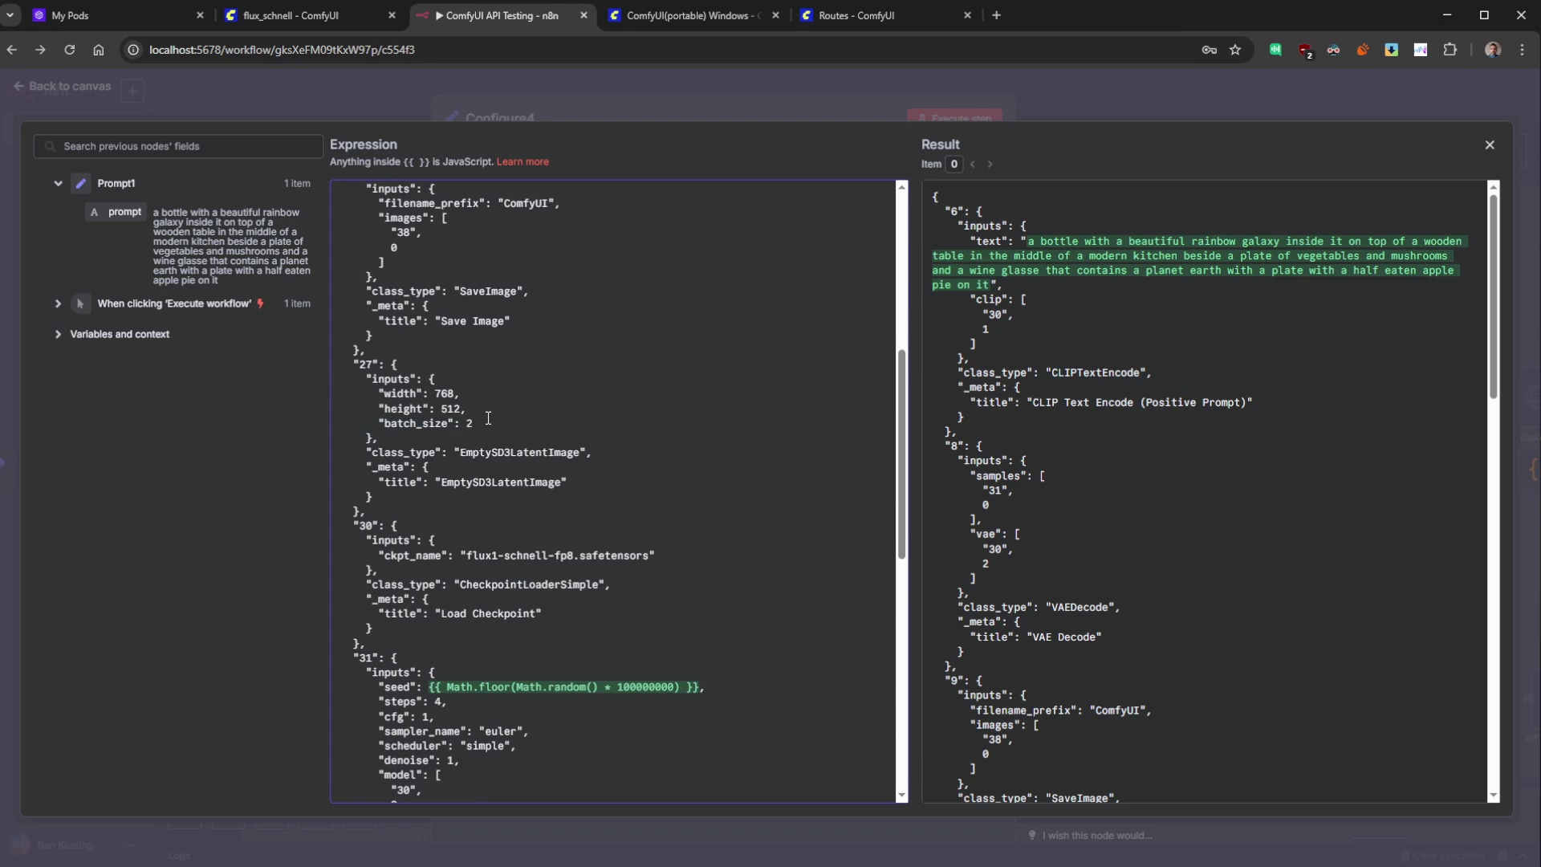
key(BackSpace)
text(1)
click(69, 85)
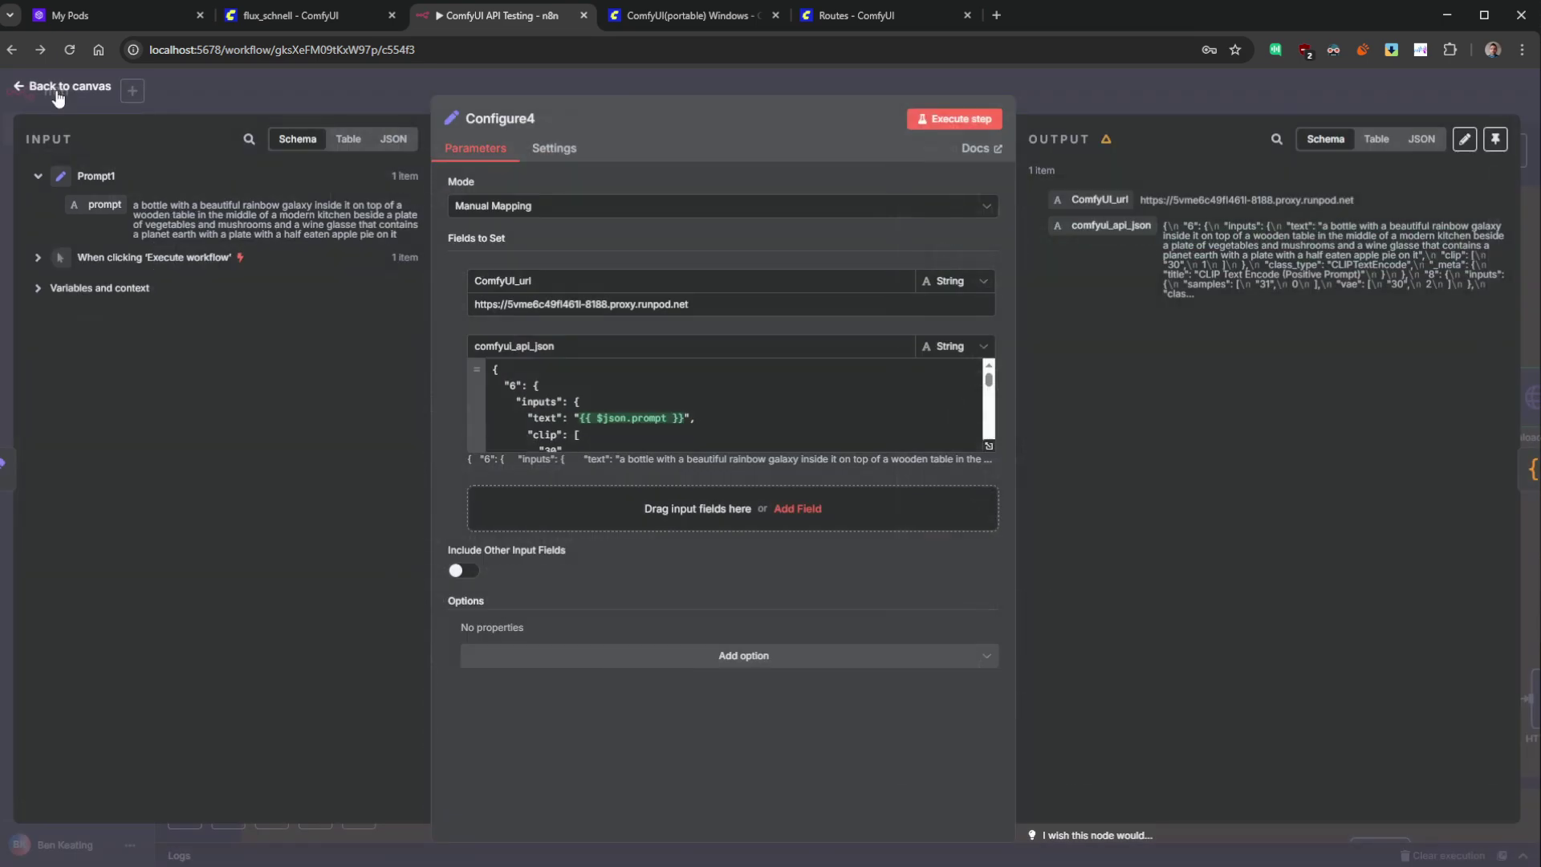
click(56, 90)
- Open the Download Images node, inspect its URL expression, and expand Configure4 in its input schema
drag(1305, 440, 801, 436)
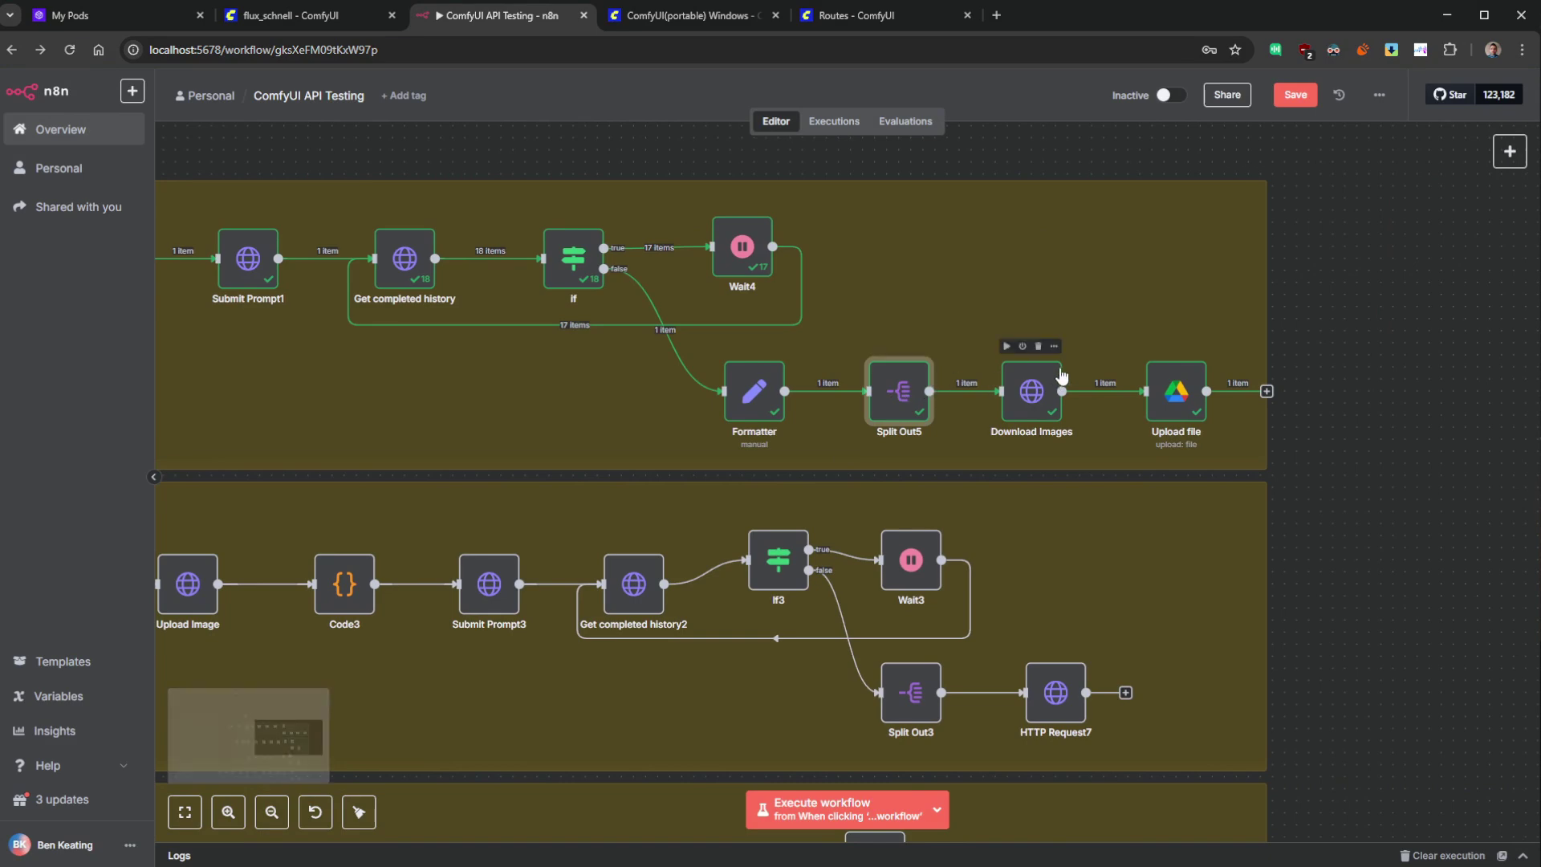
click(1031, 391)
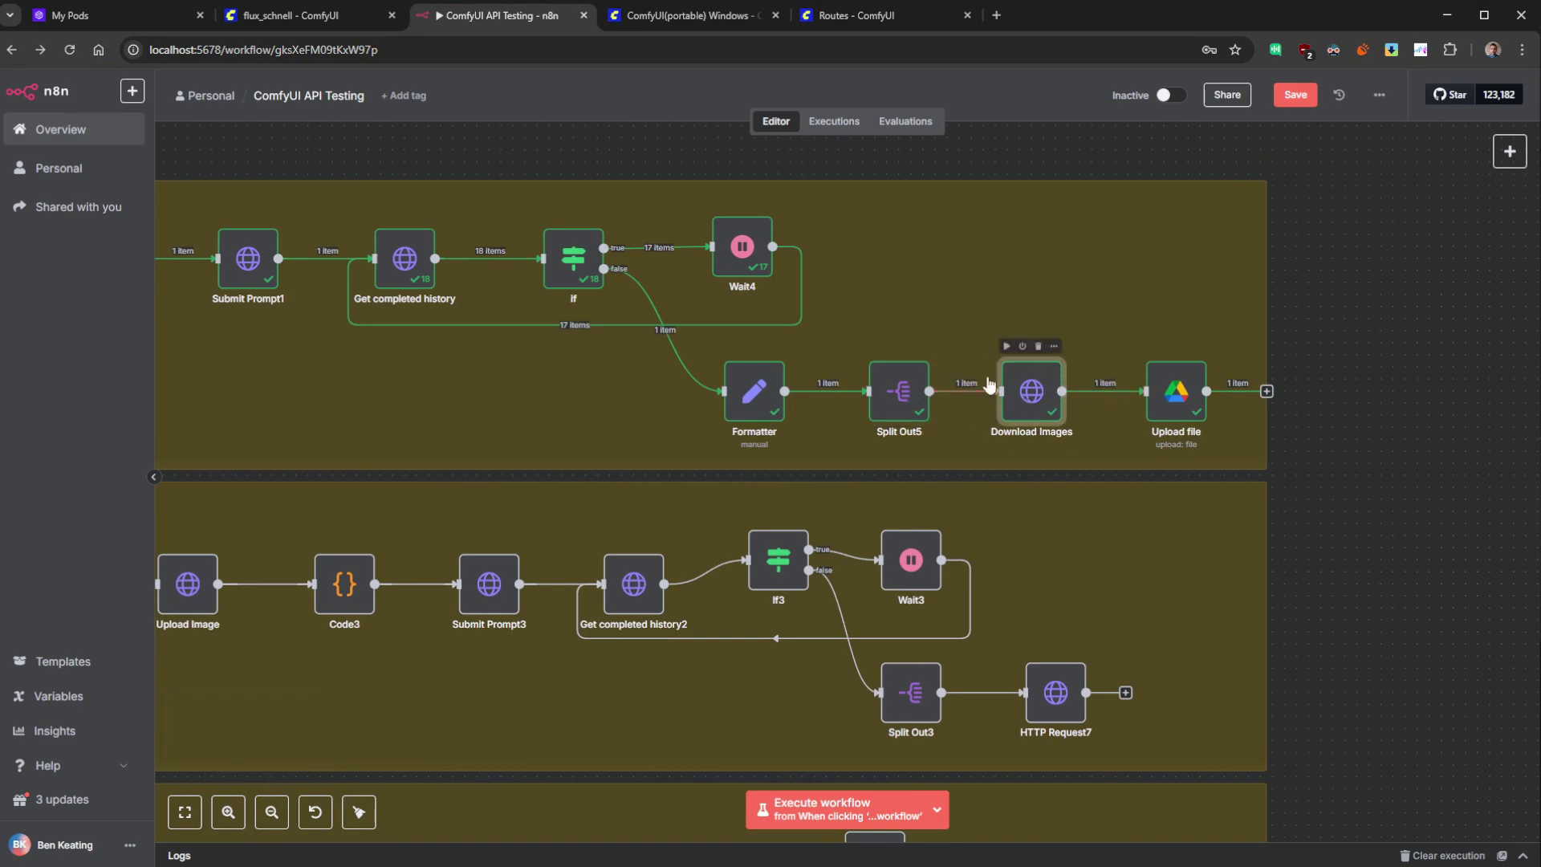
double_click(1035, 397)
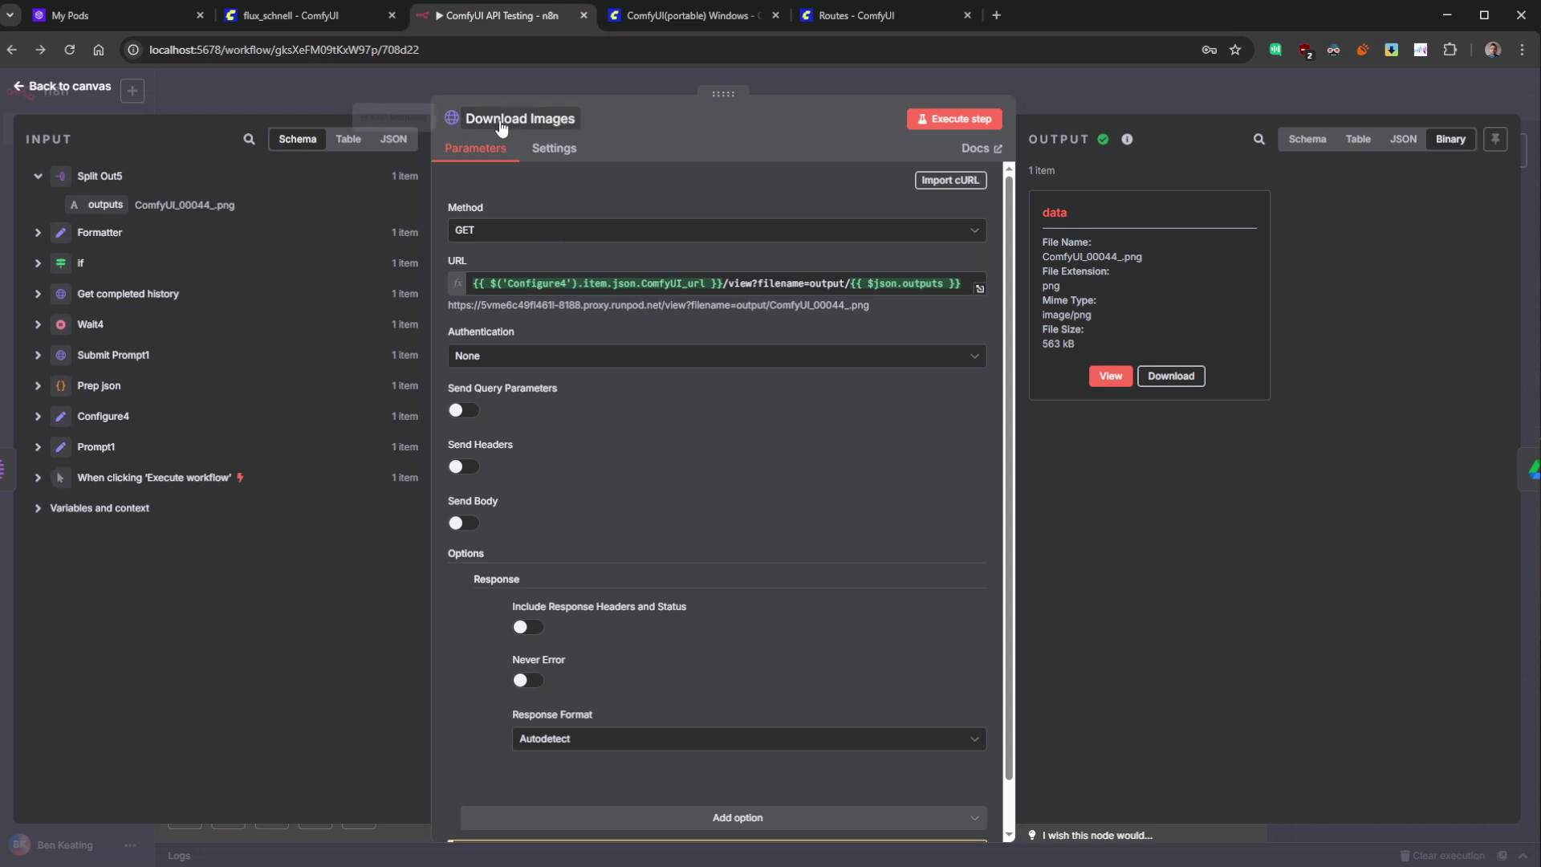
click(724, 284)
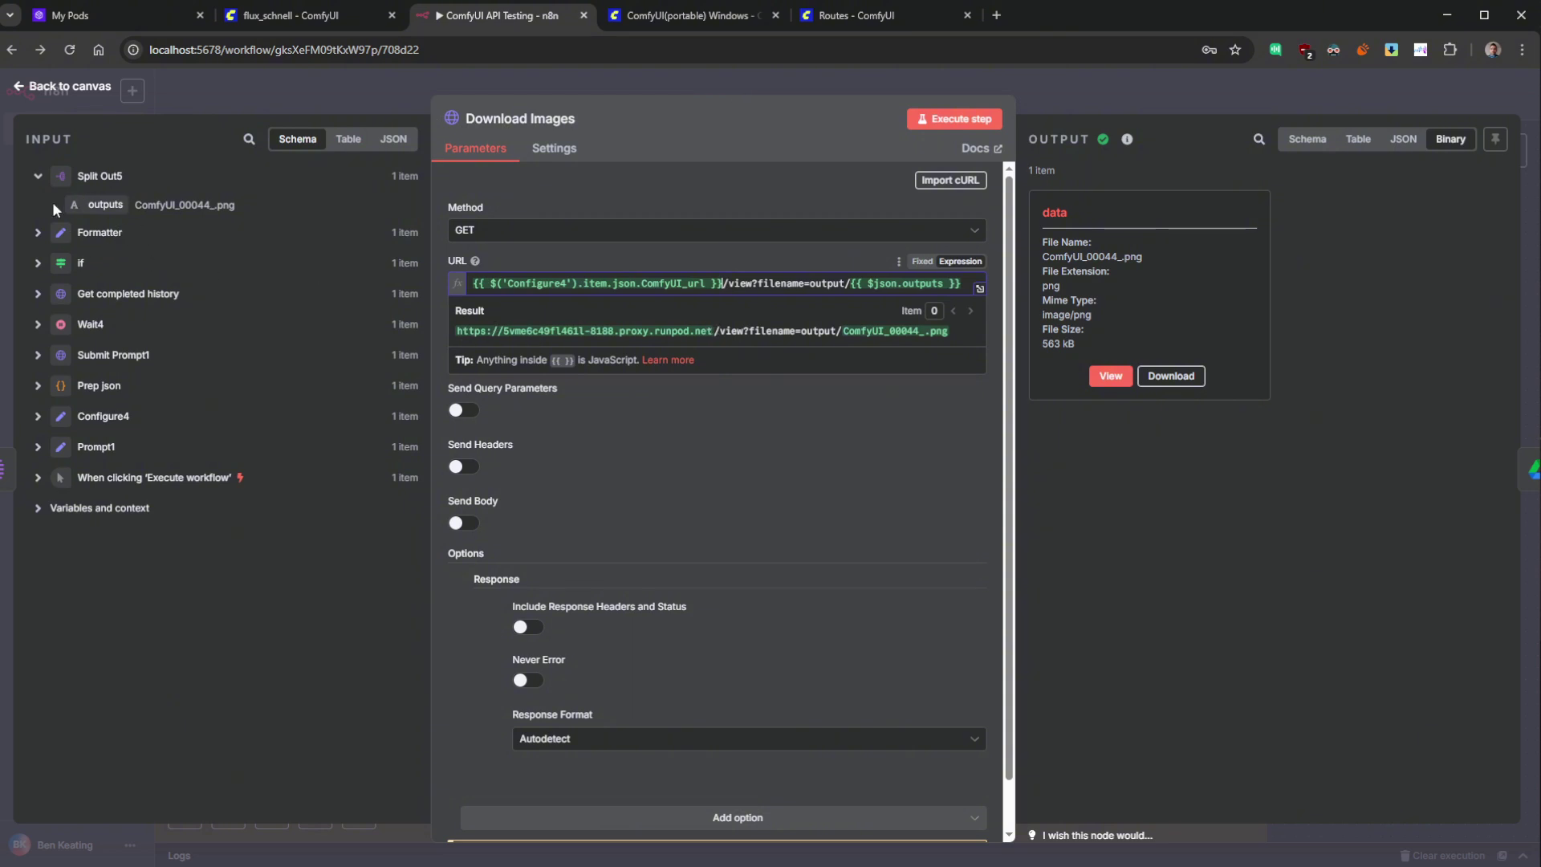
click(39, 416)
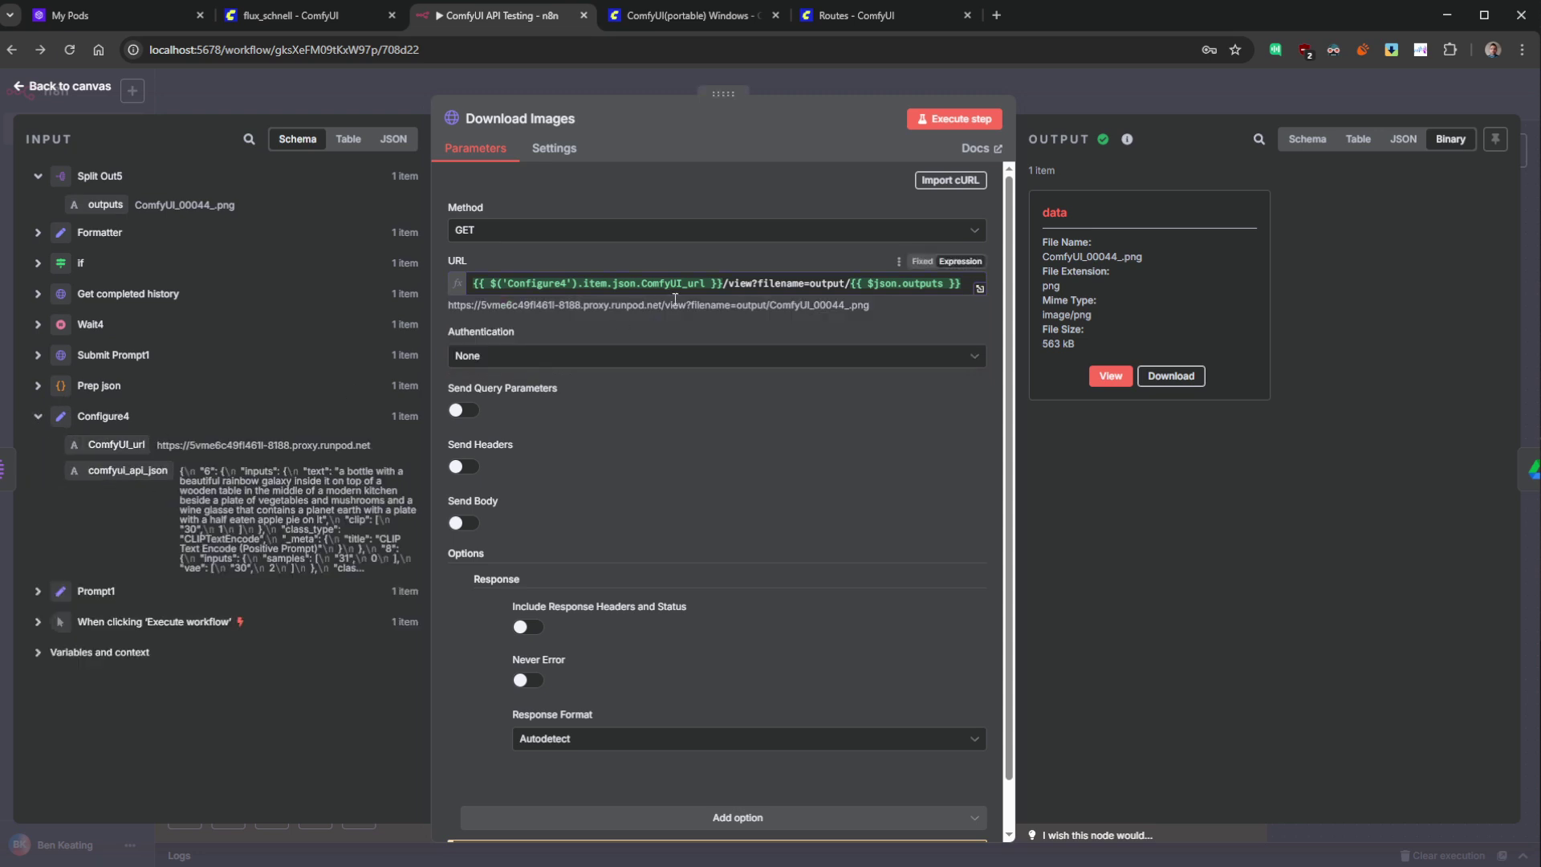
- Examine the ComfyUI_url, view route and filename parts of the Download Images URL, view the downloaded image, and return to the canvas
drag(727, 284, 480, 277)
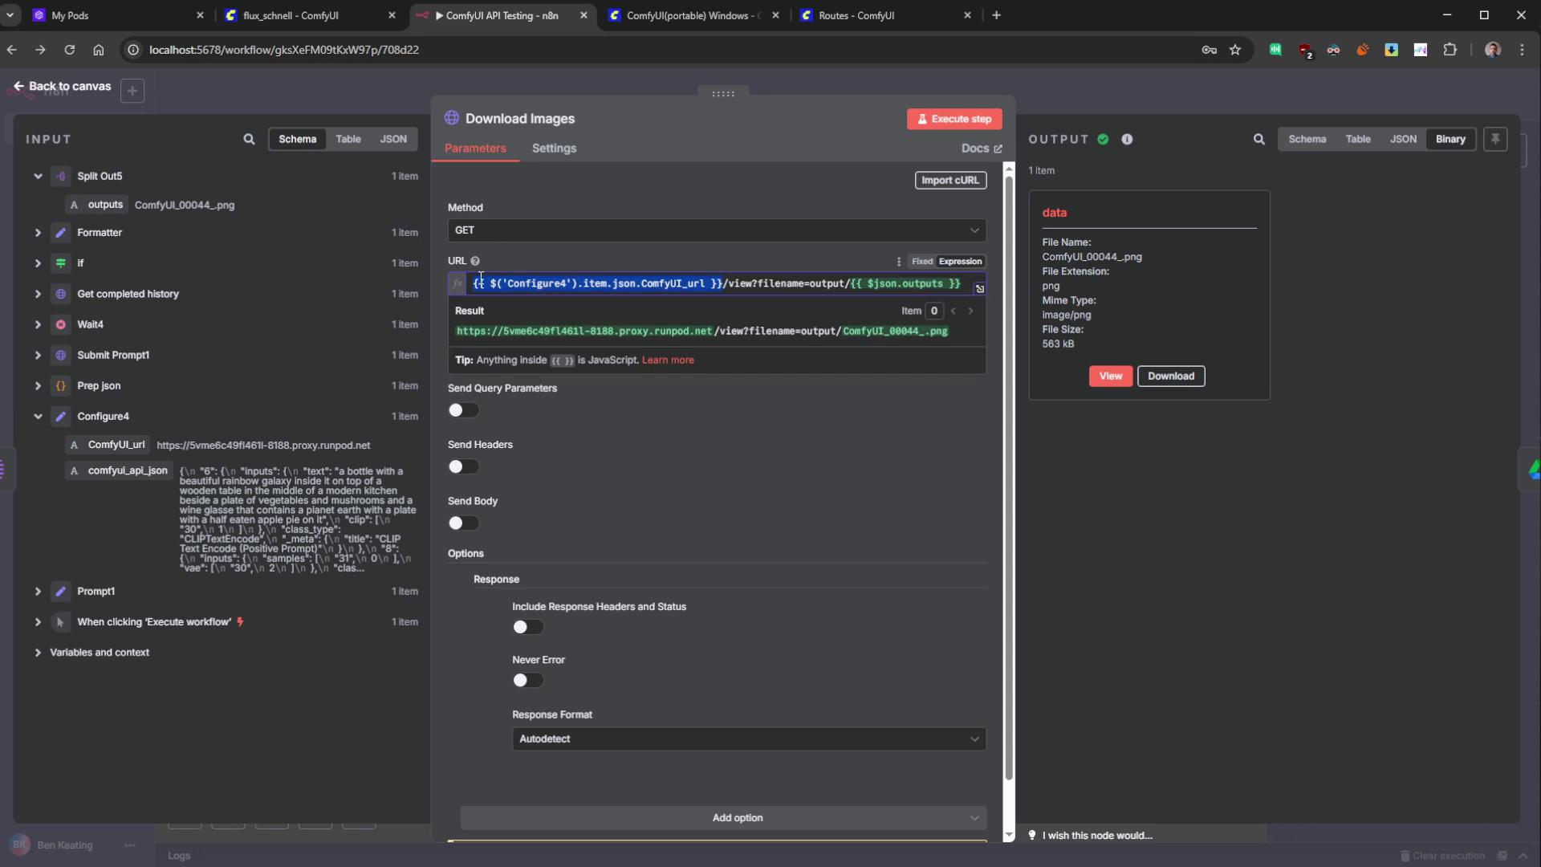
click(924, 281)
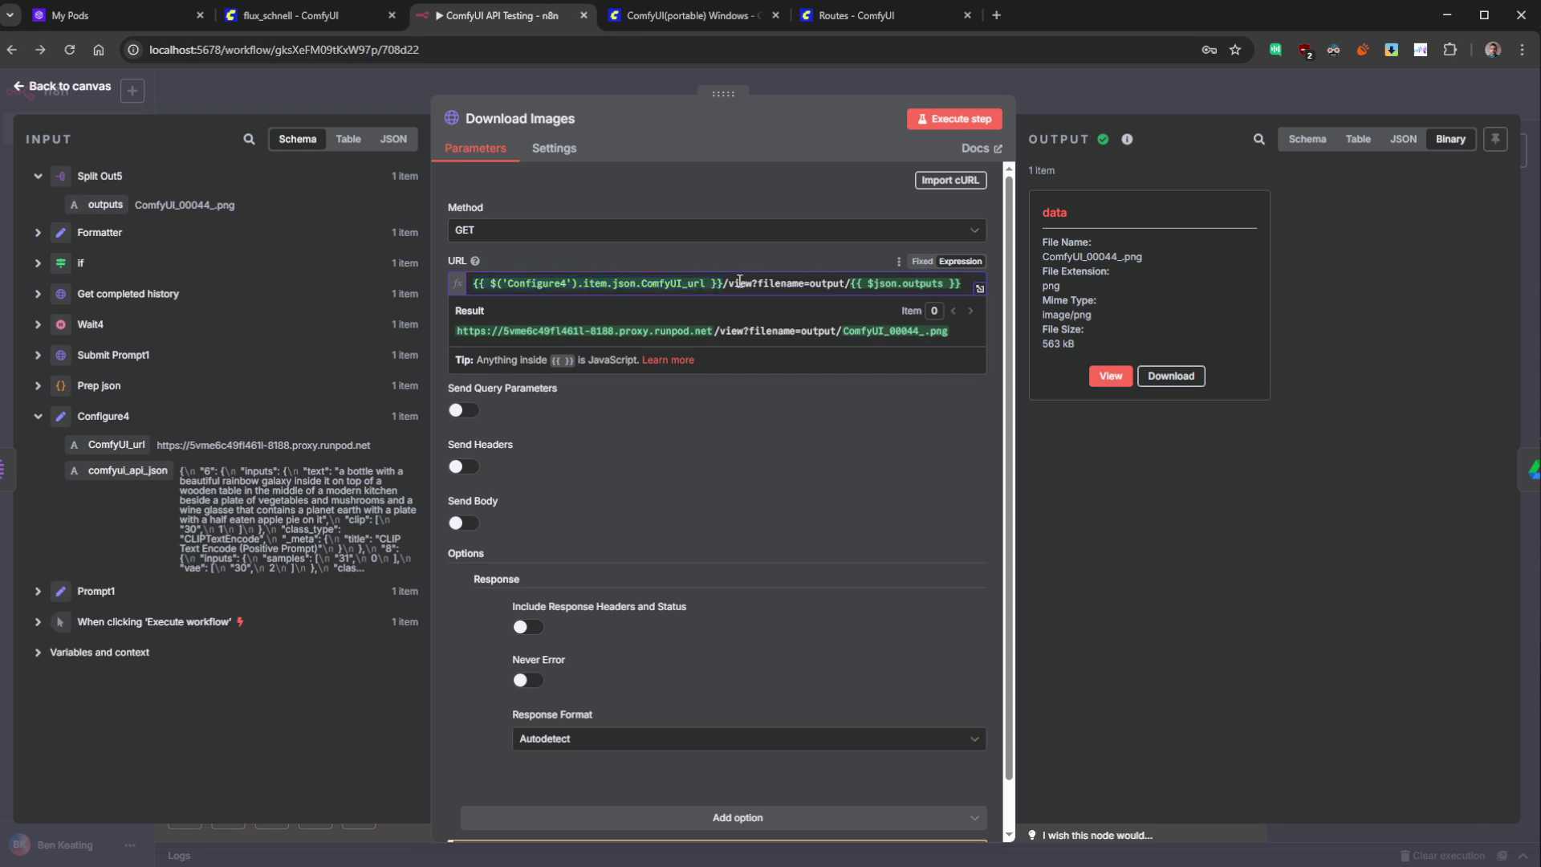
drag(721, 283, 755, 284)
double_click(770, 284)
click(839, 281)
drag(949, 331, 844, 329)
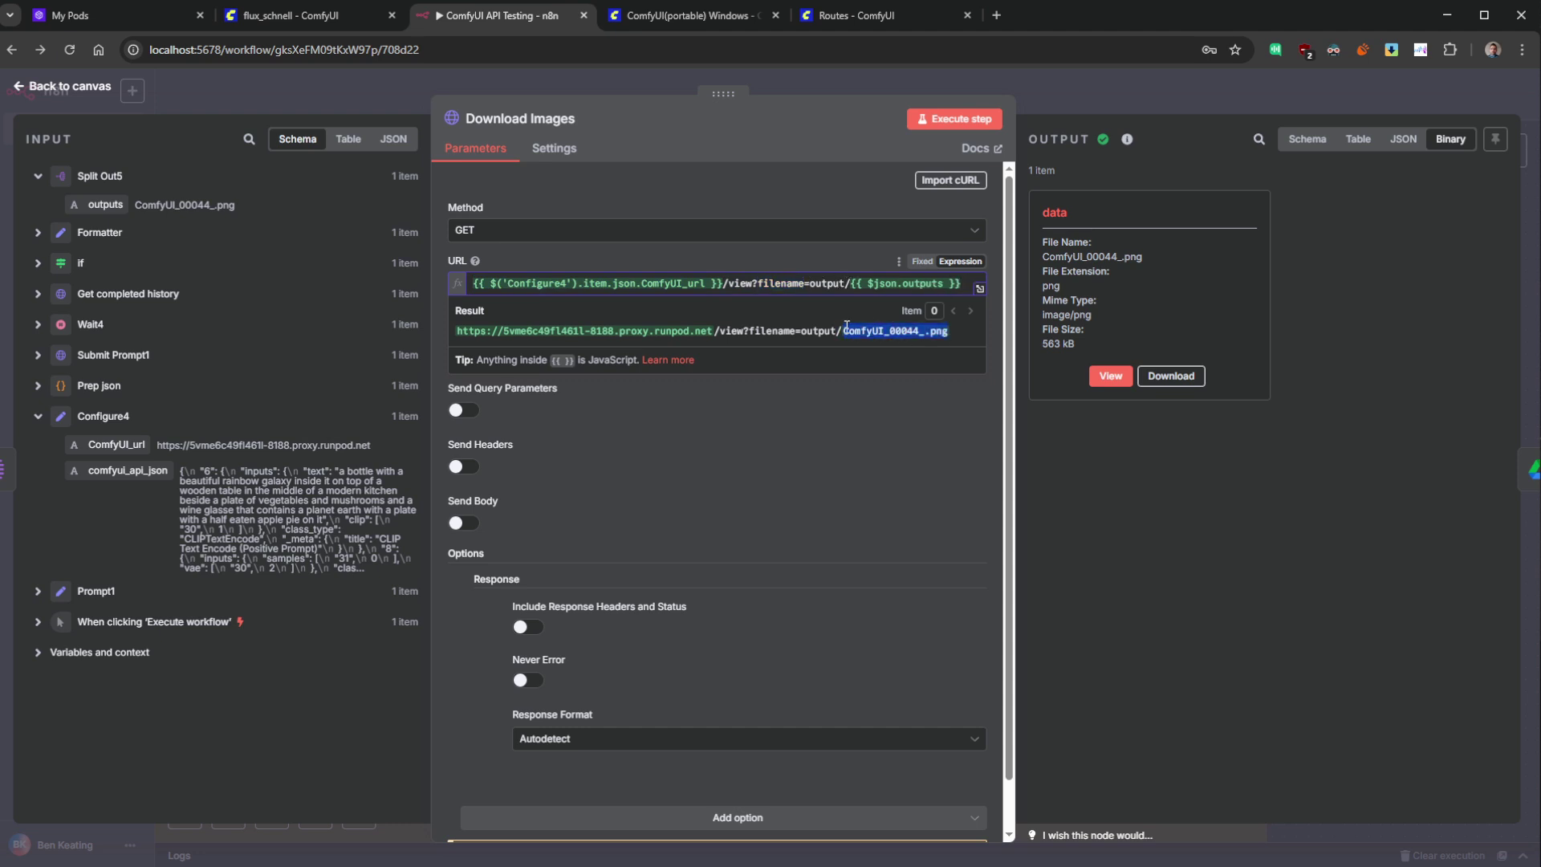
click(1108, 377)
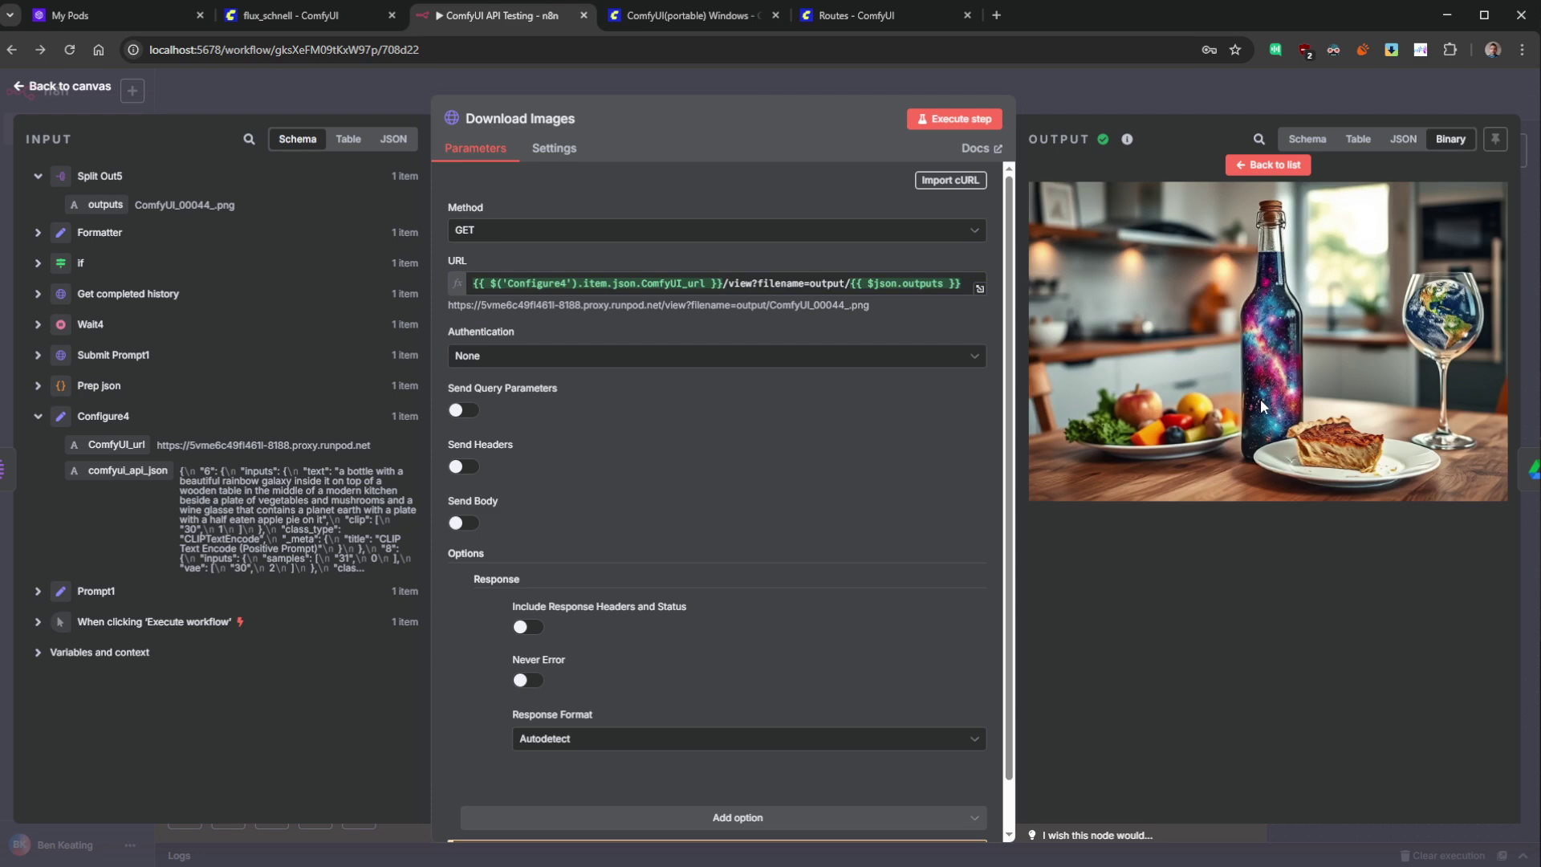
click(77, 91)
- Disconnect the 'When clicking Execute workflow' trigger from Prompt1 and move it beside Upload file1 at the start of the Flux Kontext section
scroll(591, 410, down, 2)
drag(640, 429, 1014, 445)
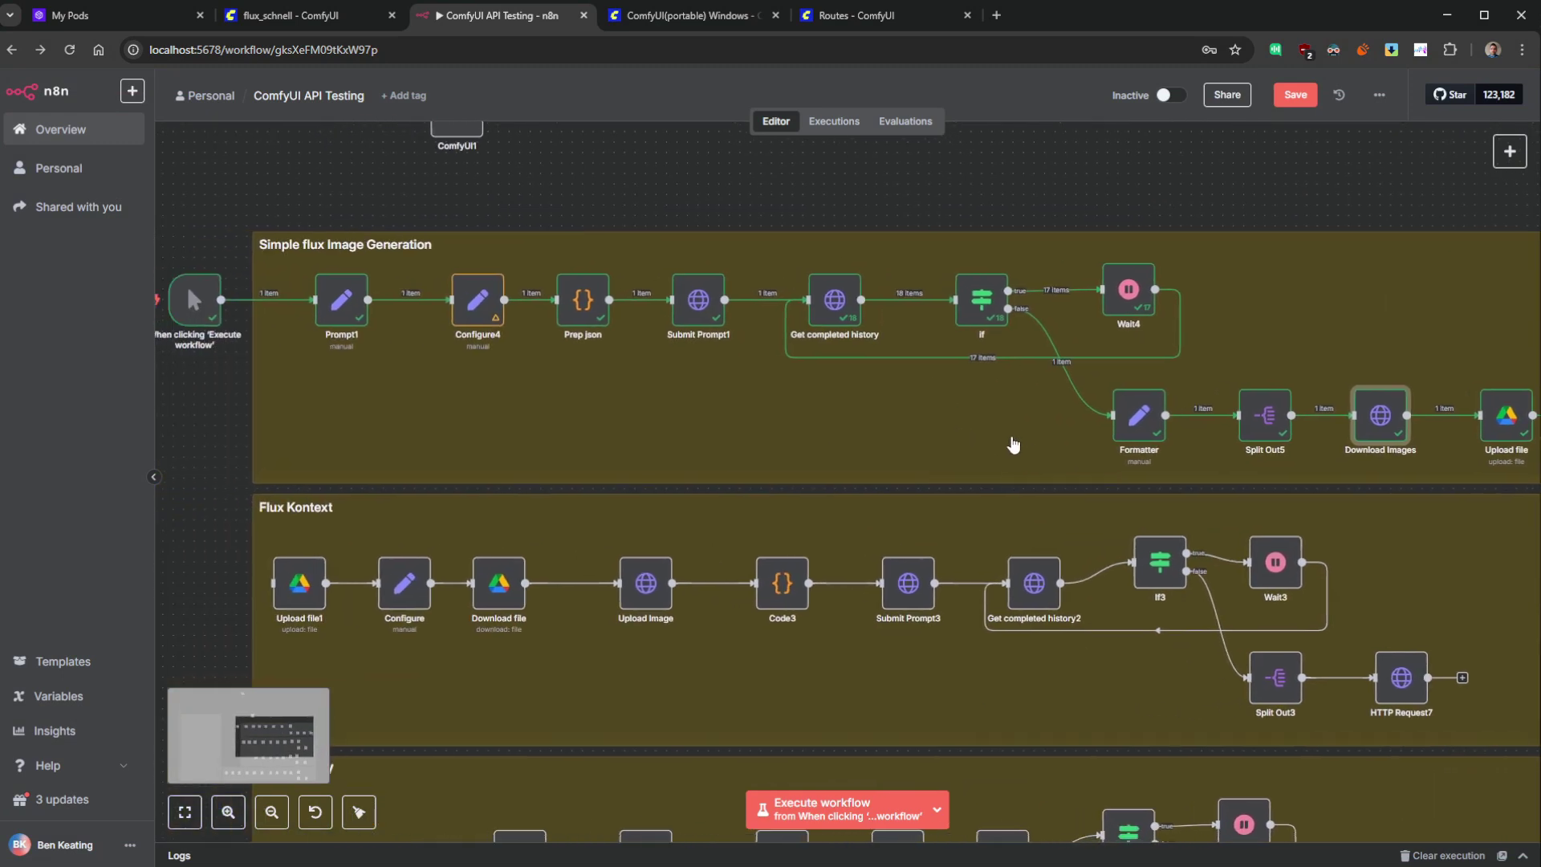
scroll(890, 446, down, 2)
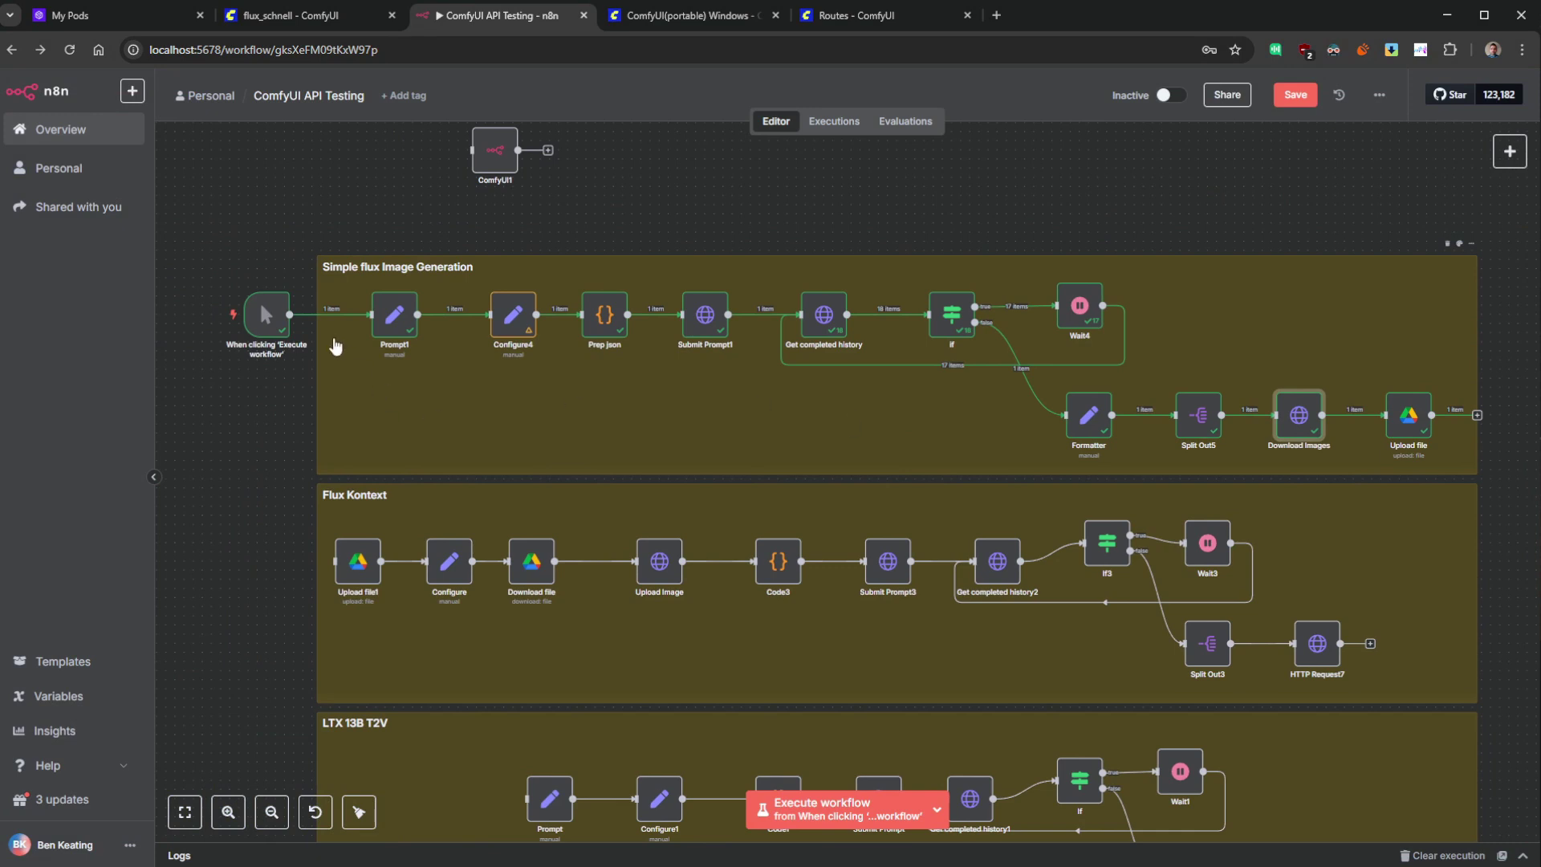
drag(264, 337, 218, 587)
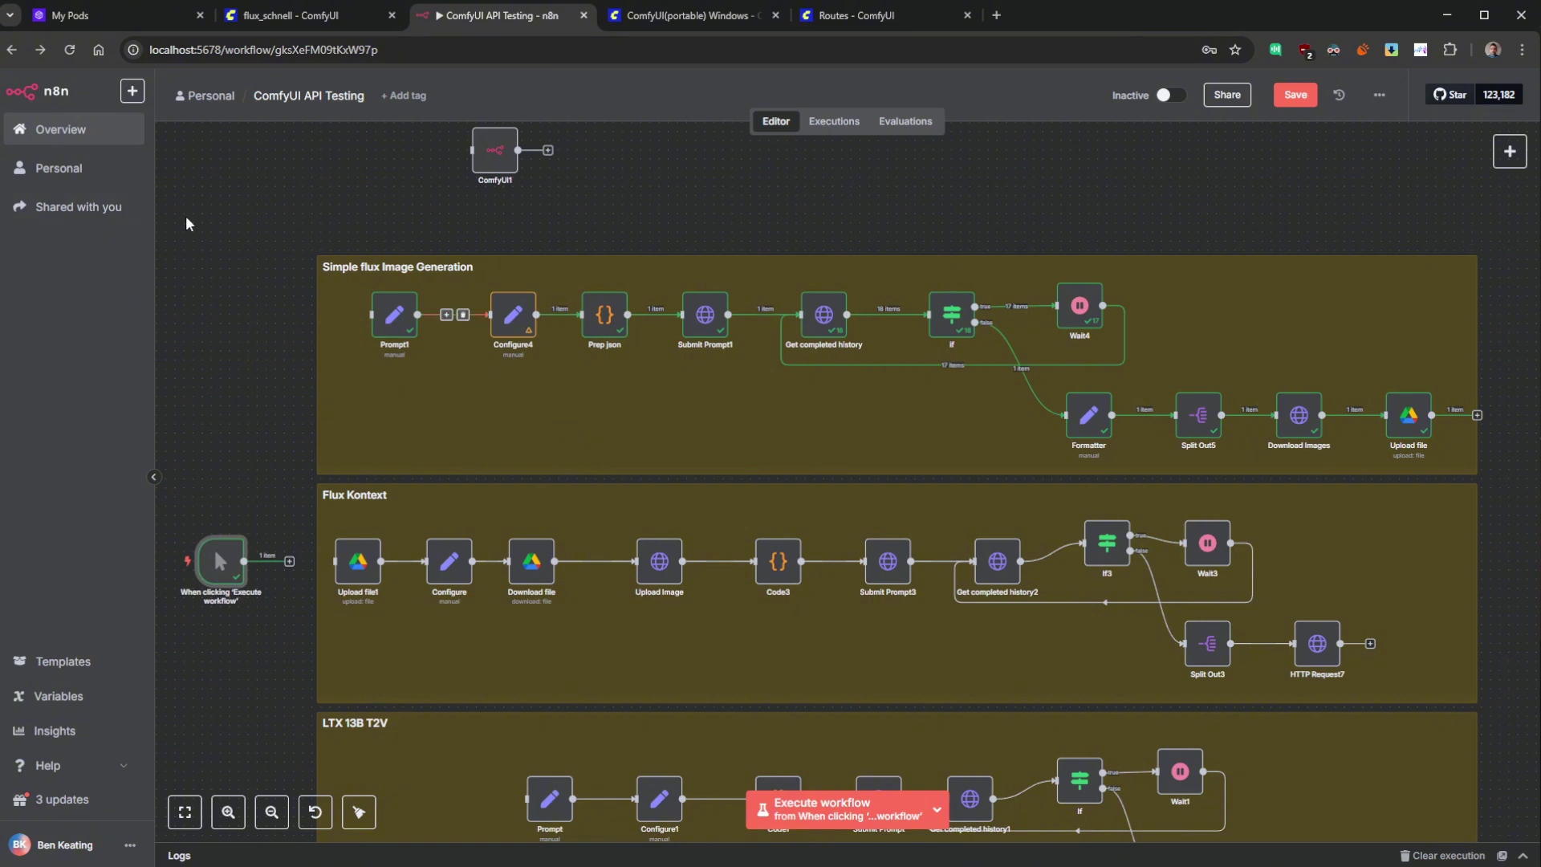
drag(242, 193, 1444, 481)
scroll(1059, 220, down, 3)
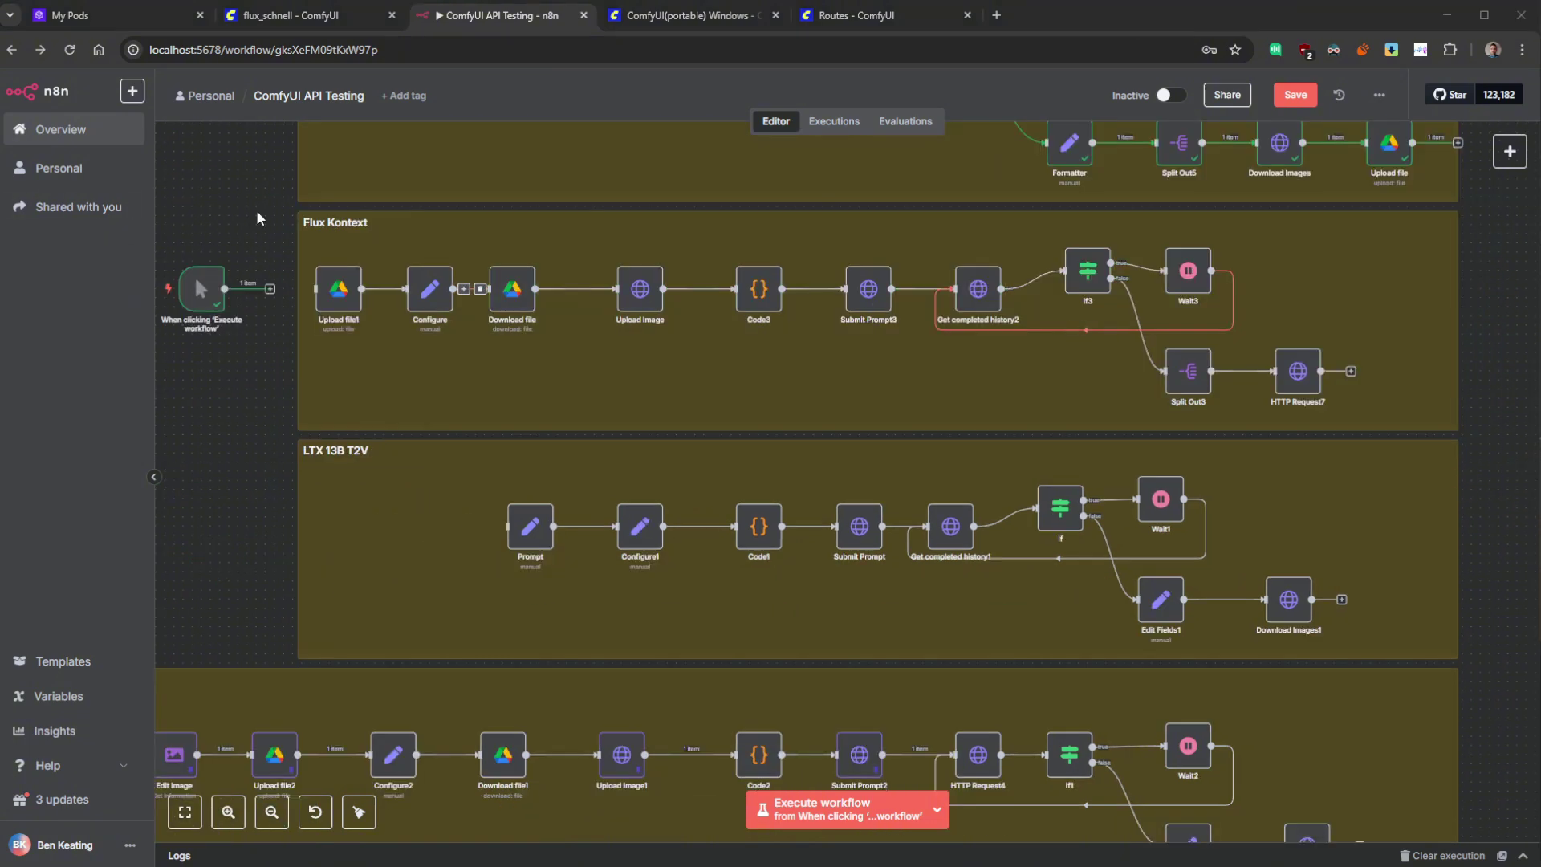
drag(470, 330, 556, 391)
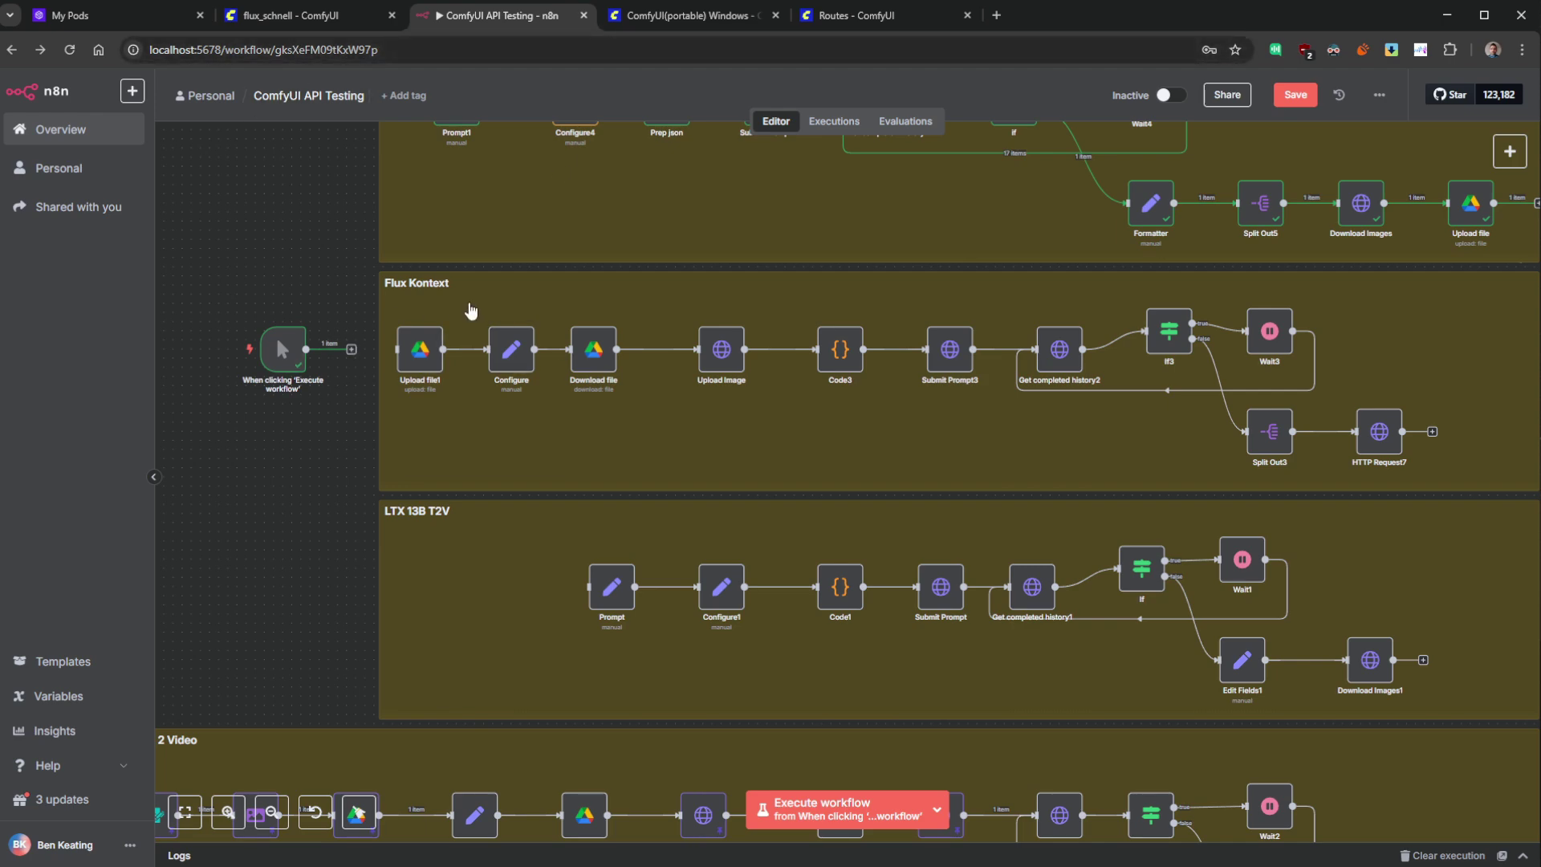
- Switch to ComfyUI, open the saved workflow 'EP52 Flux 1 Kontext Dev - Image Editing.json', and hide the workflow browser
click(326, 21)
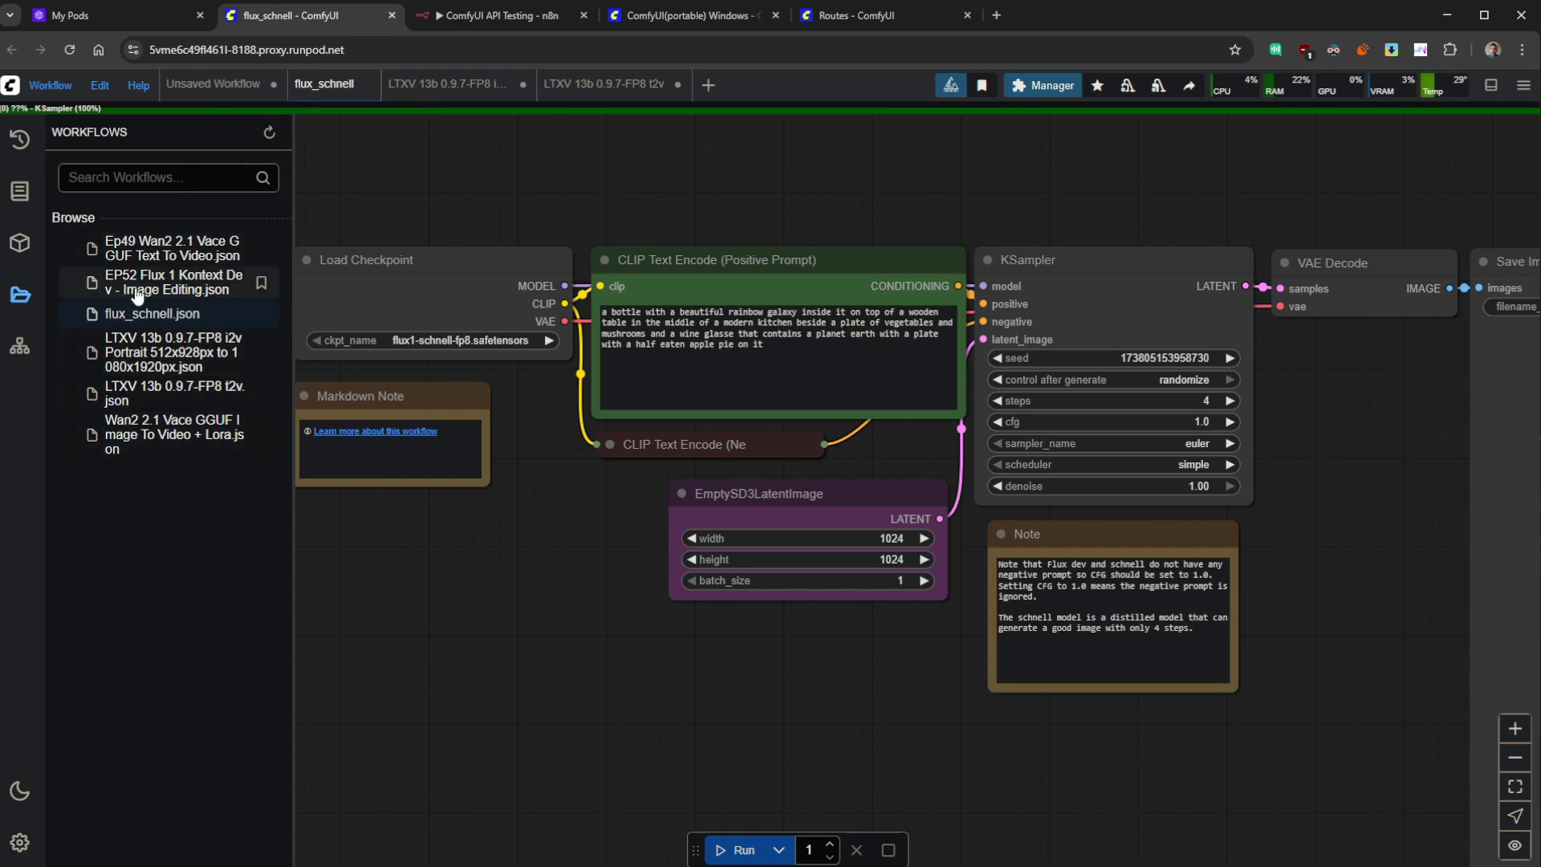
click(178, 286)
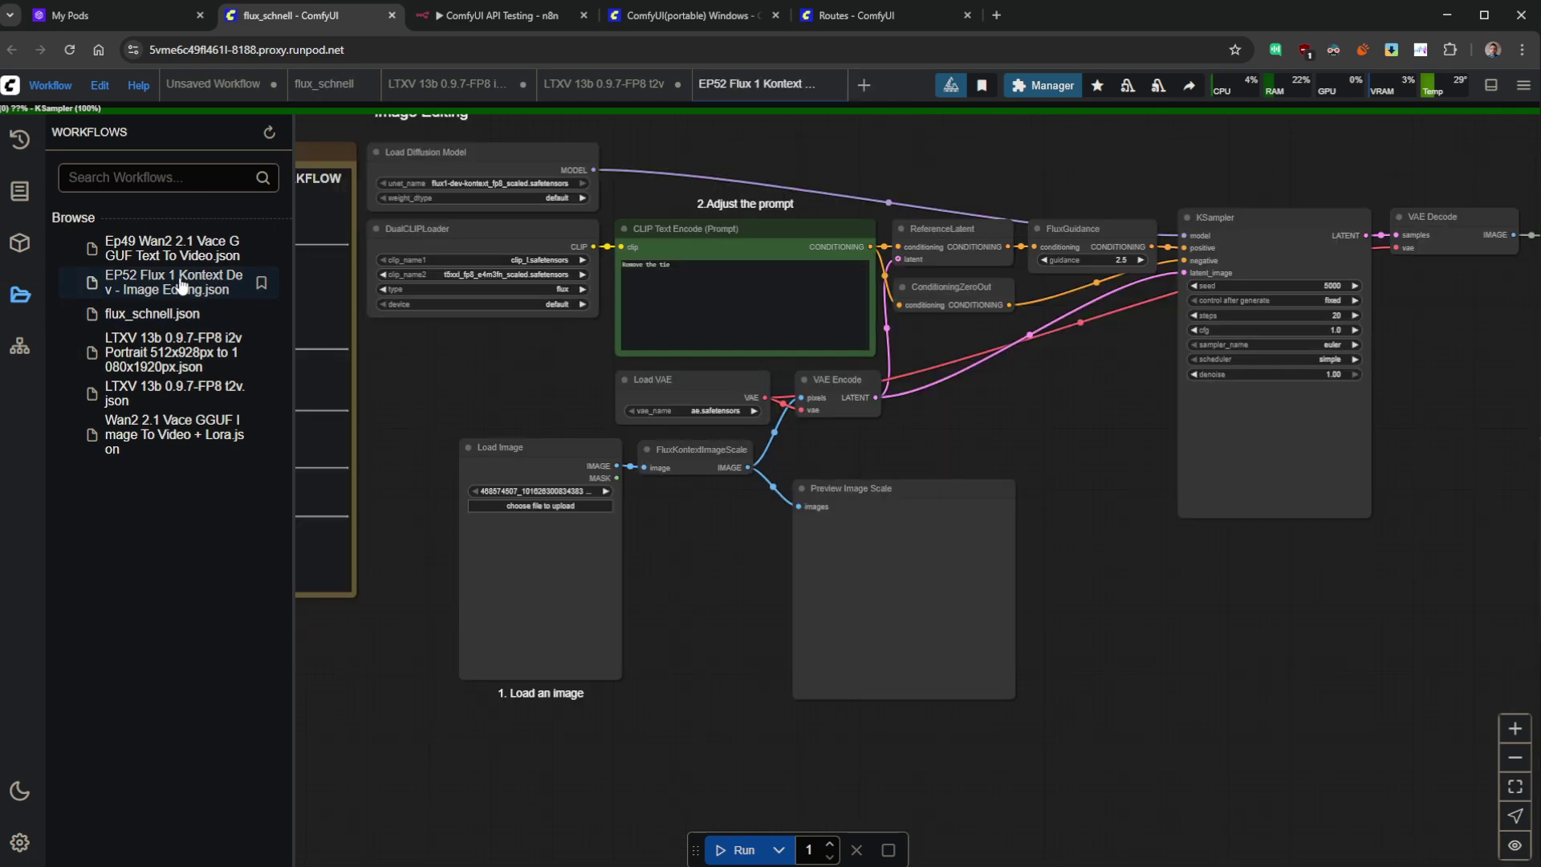
click(20, 295)
drag(452, 365, 474, 392)
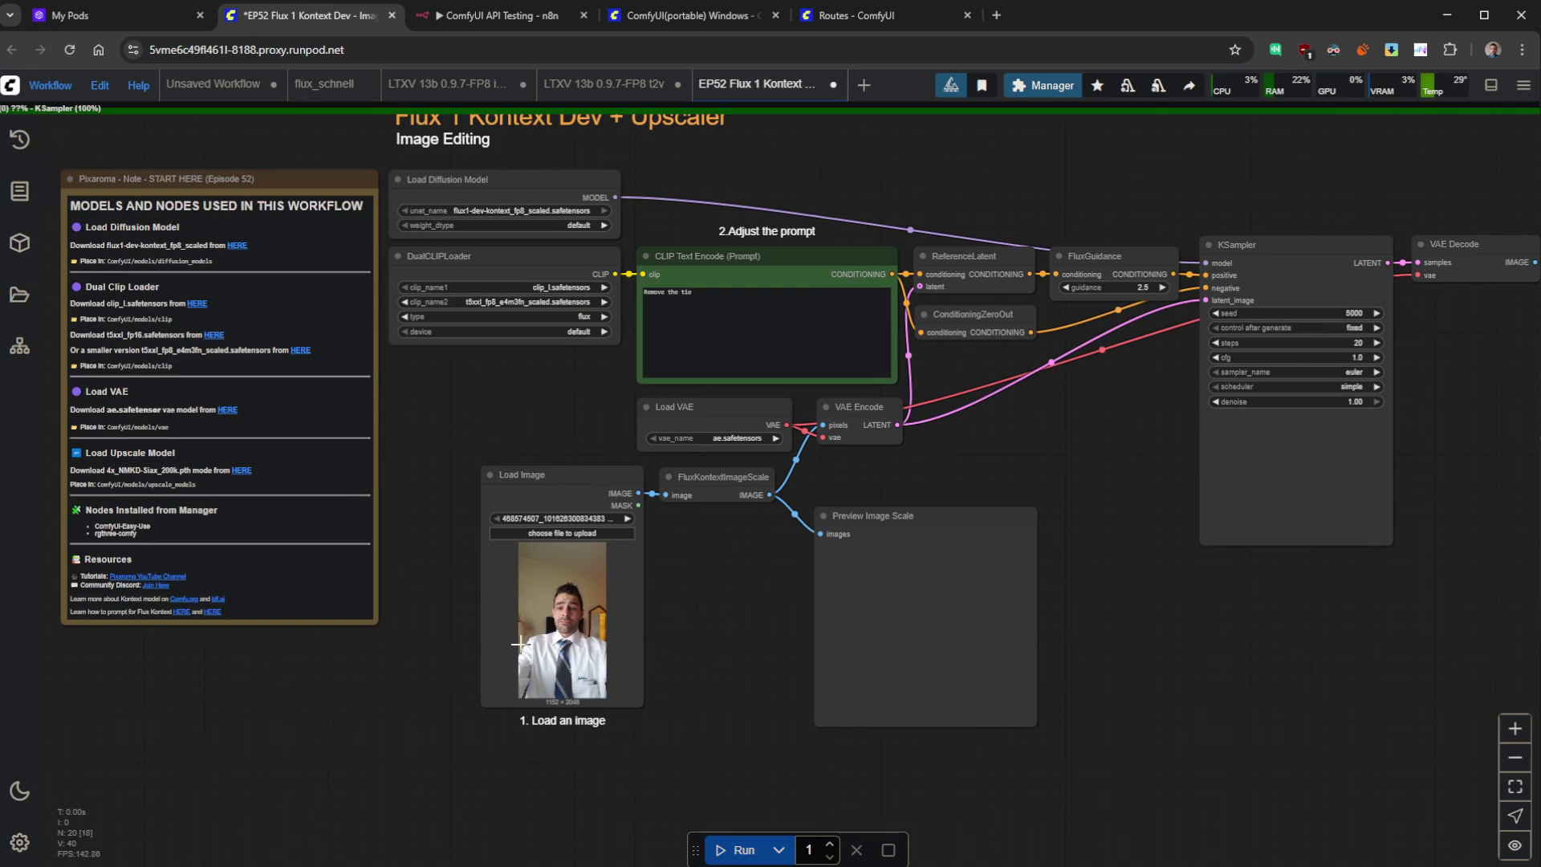
drag(641, 720, 682, 672)
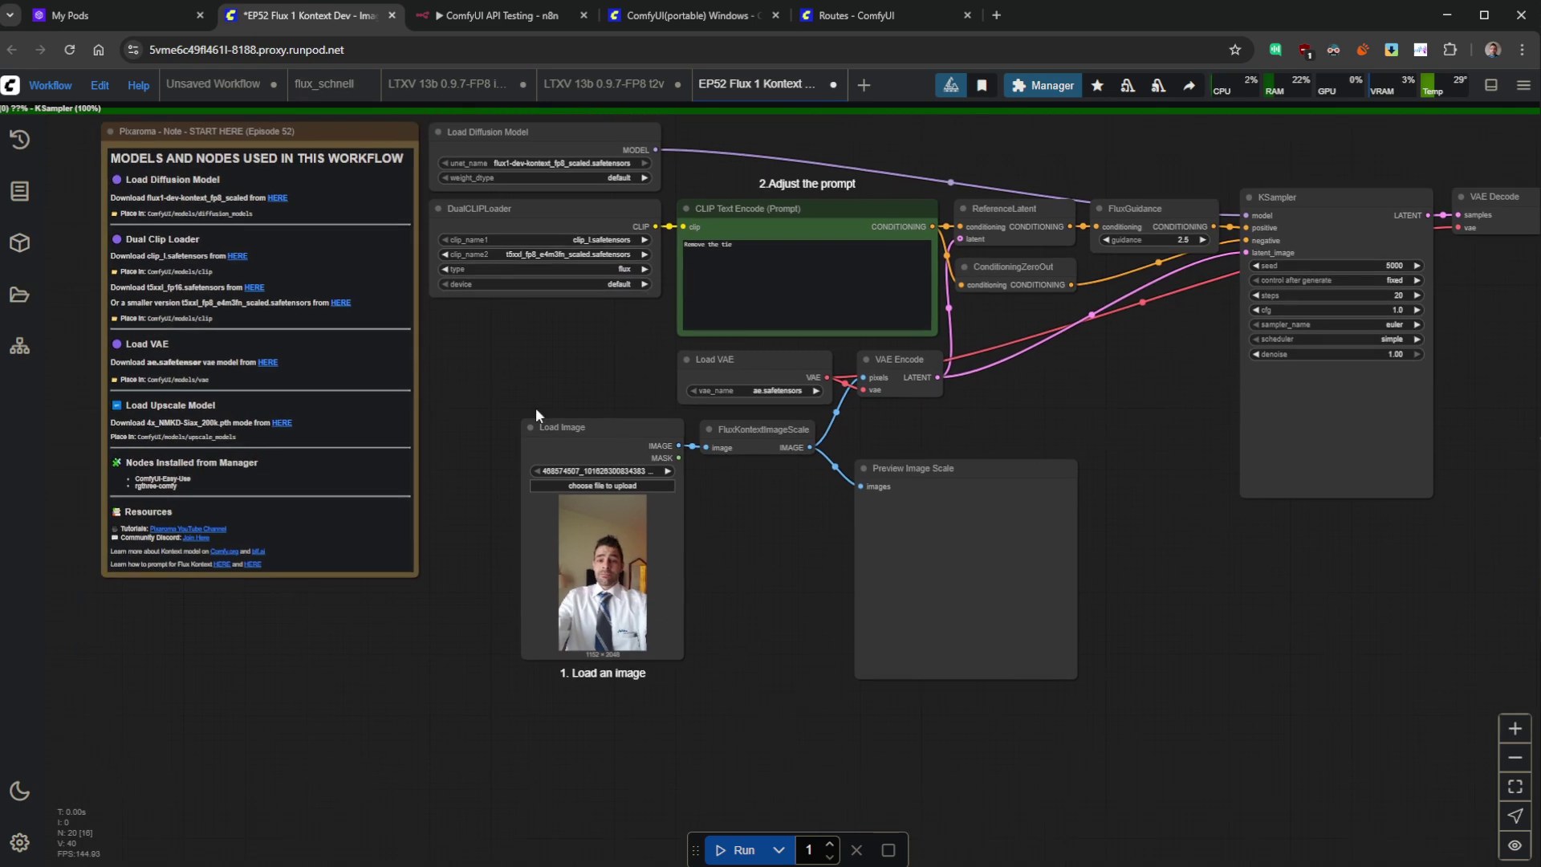
- Examine the note listing the models, target folders and custom nodes used in the Flux 1 Kontext Dev workflow
drag(515, 392, 525, 464)
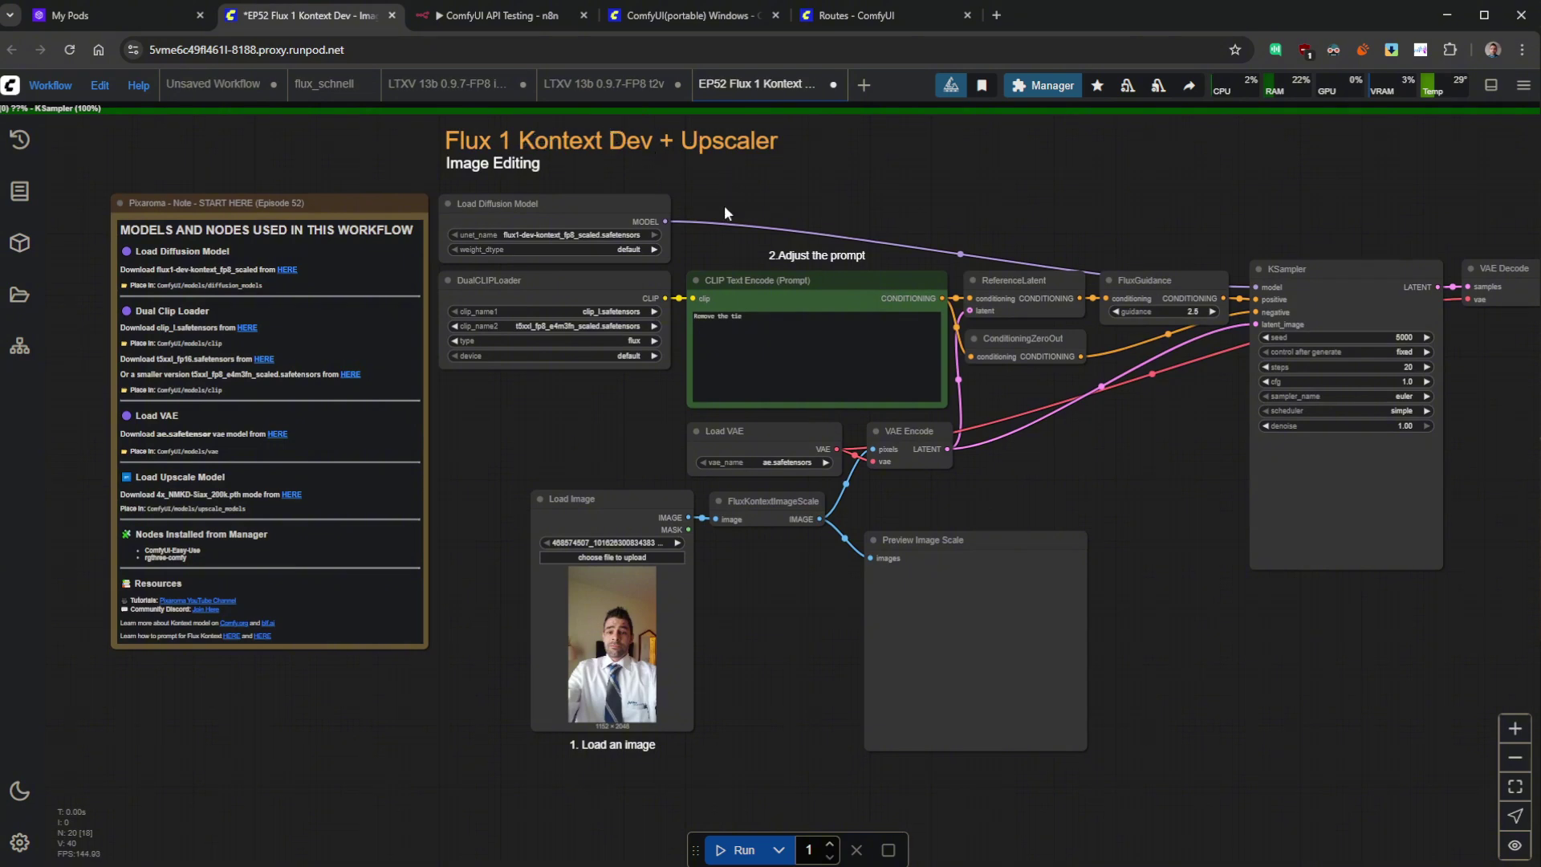
scroll(724, 212, up, 1)
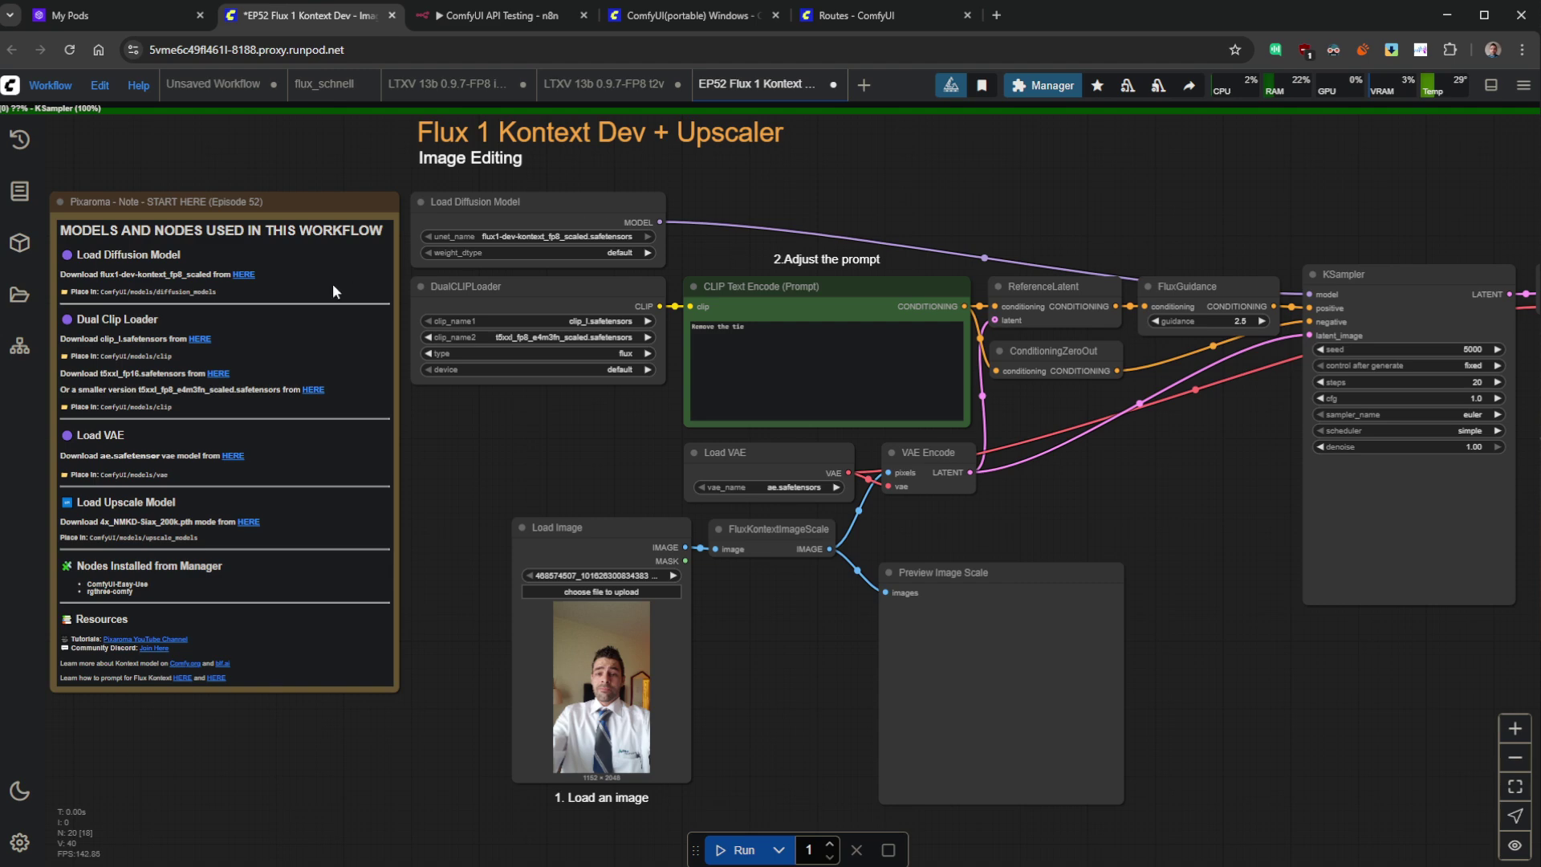
key(ctrl+plus)
key(ctrl+plus)
key(ctrl+plus)
key(ctrl+plus)
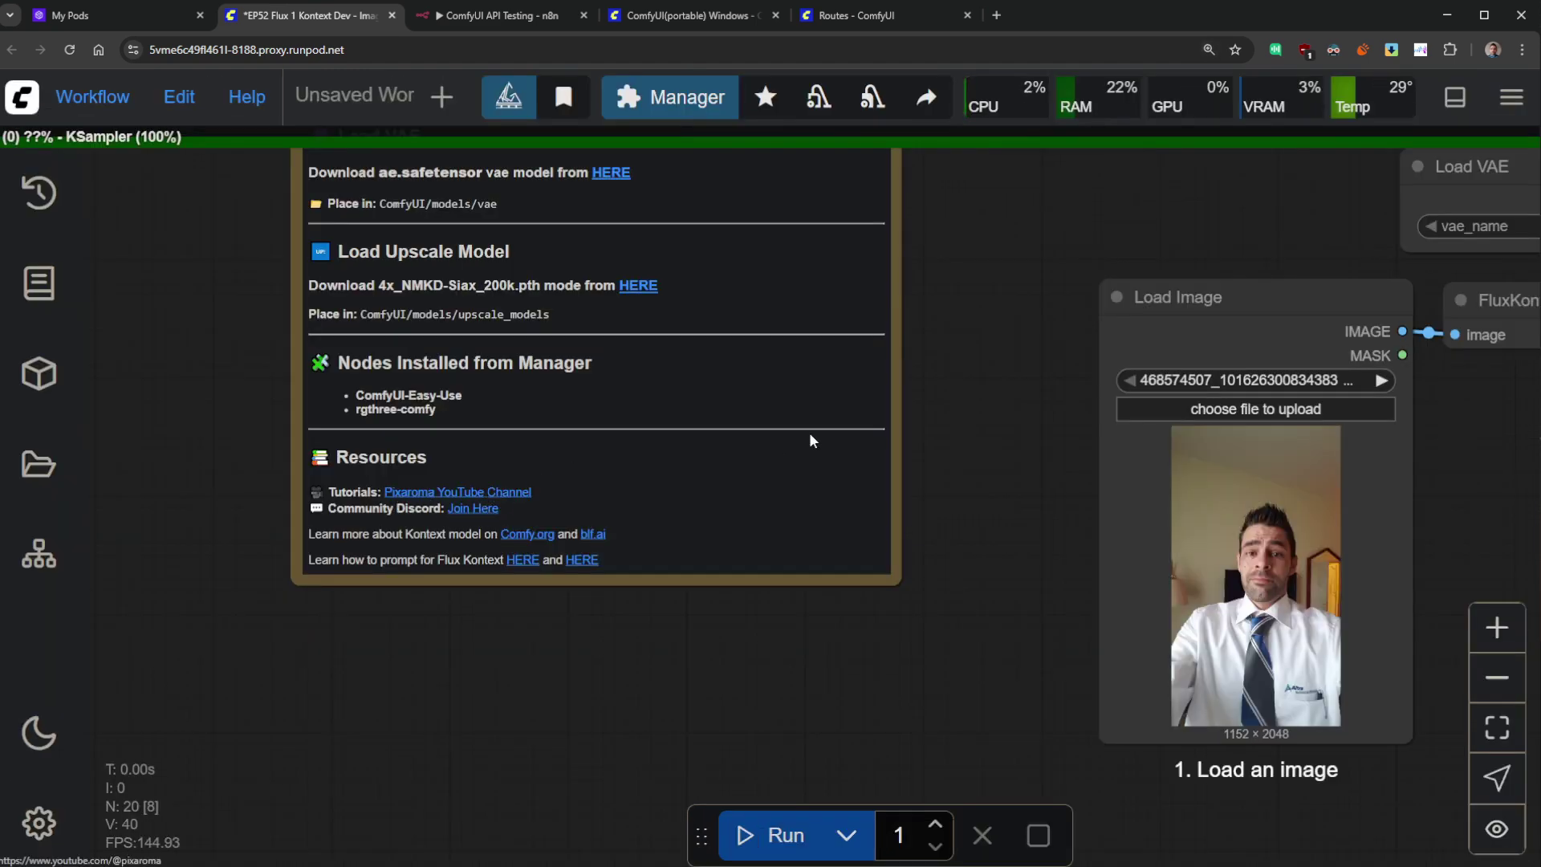
scroll(969, 499, down, 1)
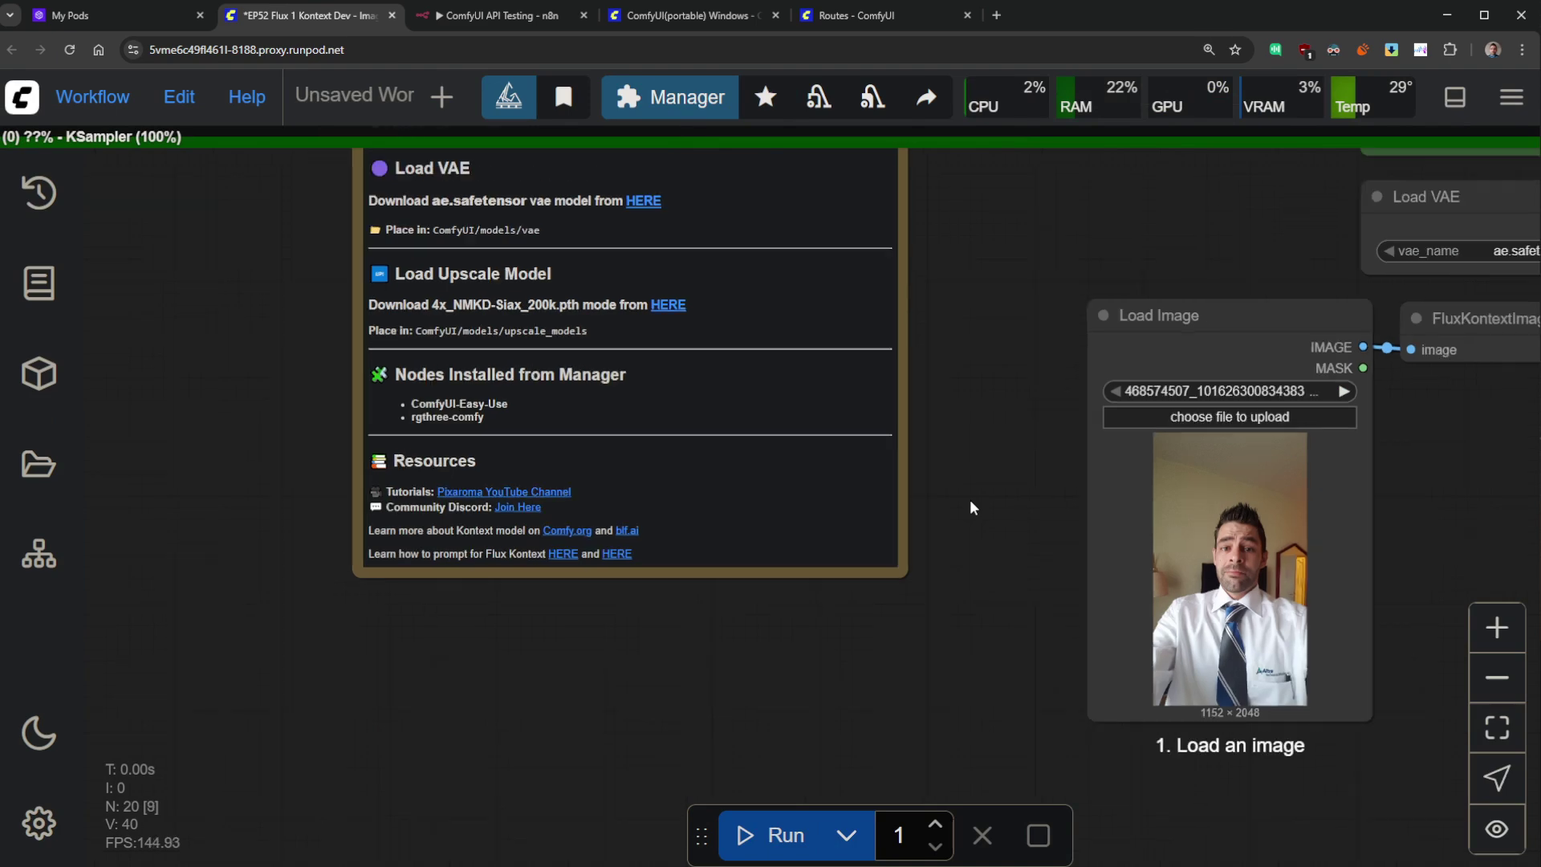
drag(969, 499, 902, 628)
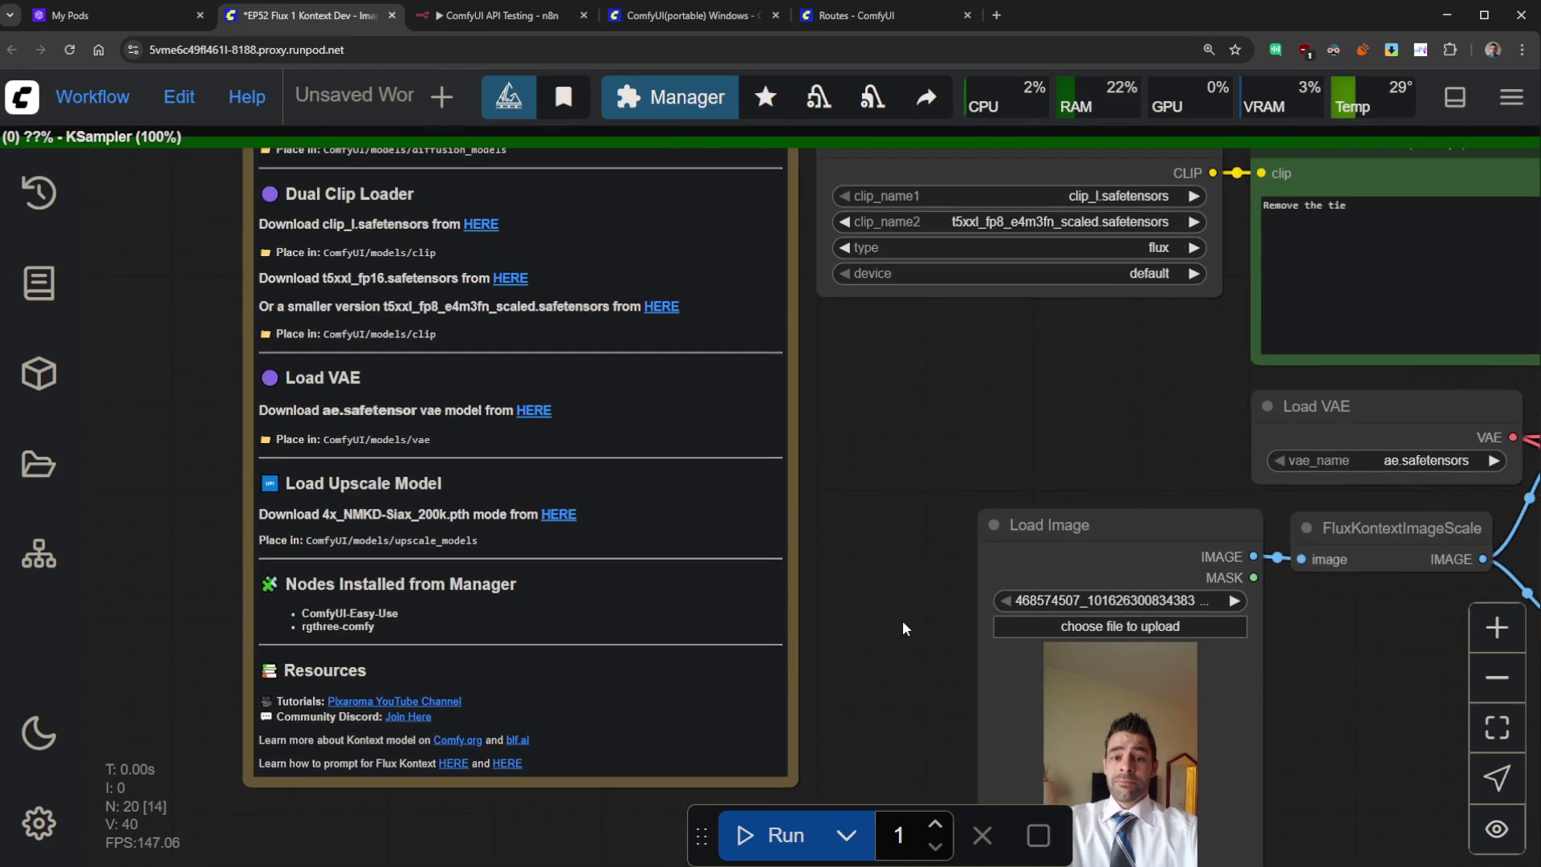
scroll(902, 628, down, 2)
drag(989, 470, 838, 552)
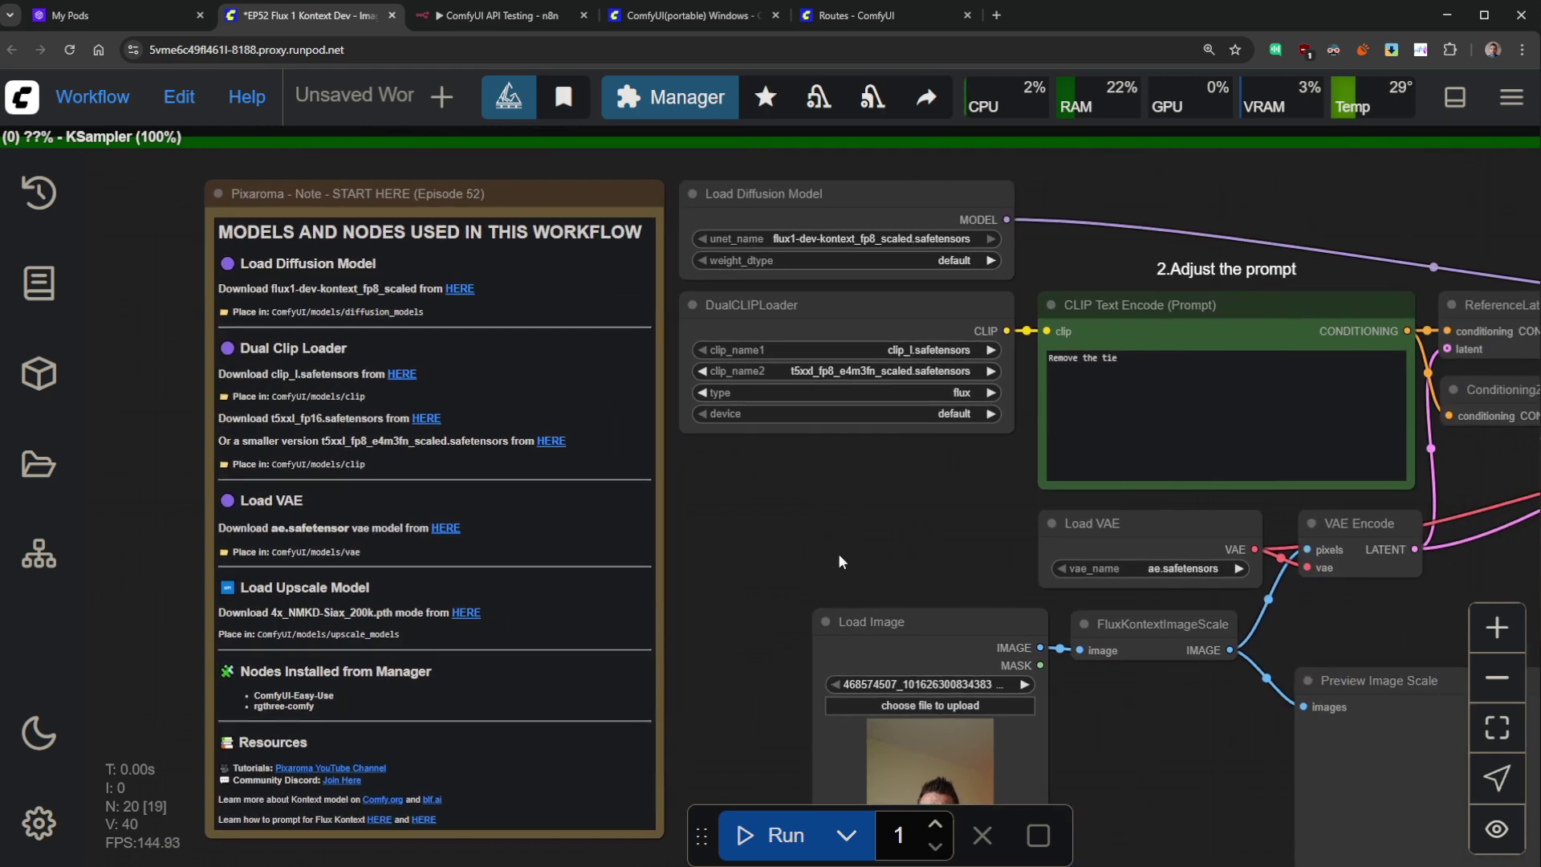
scroll(850, 538, down, 1)
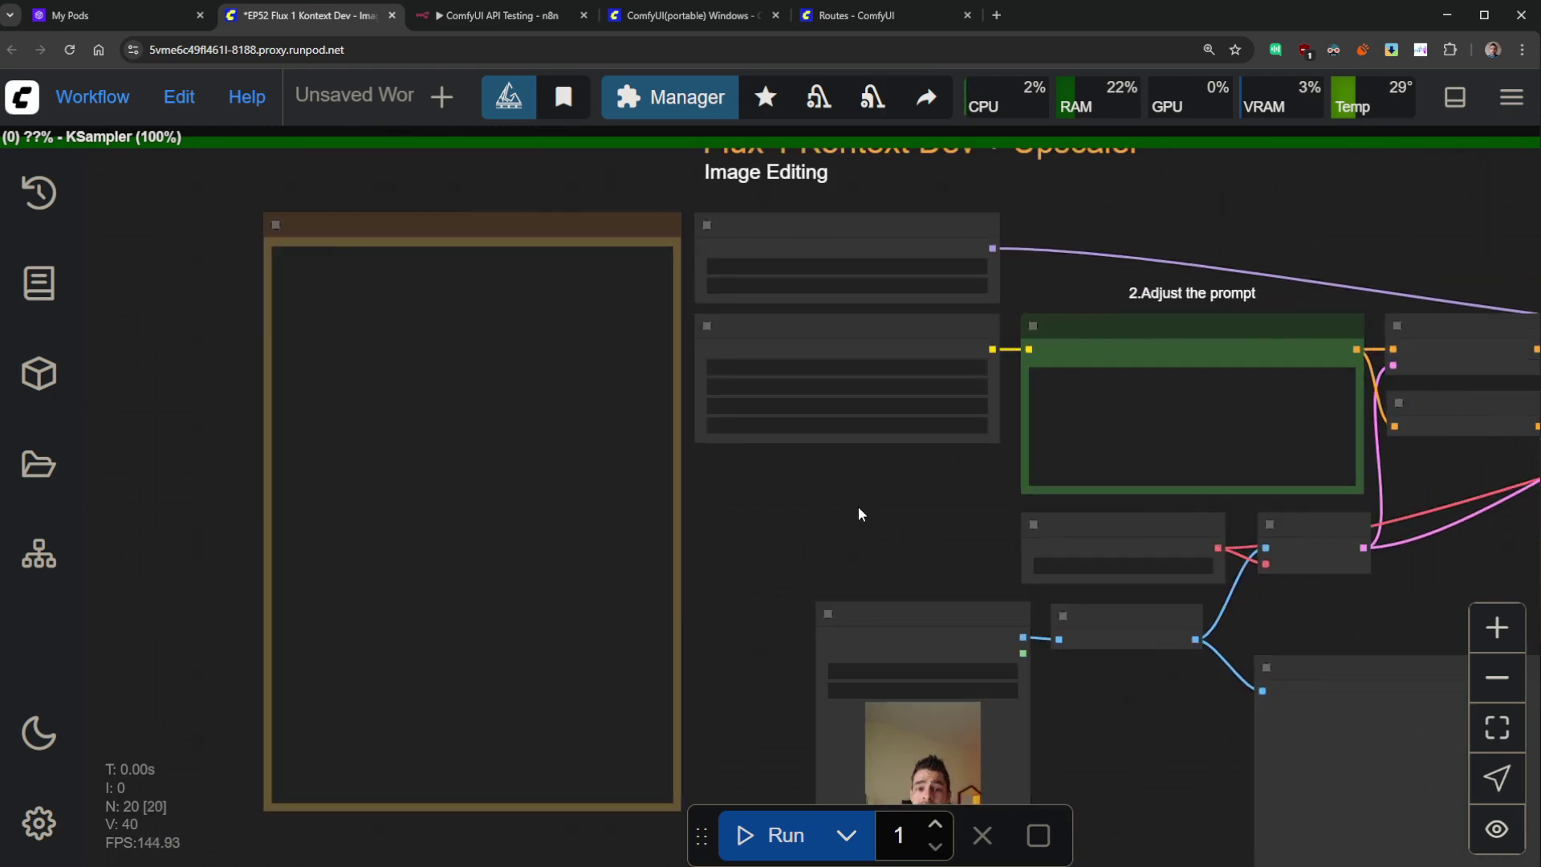
scroll(859, 512, up, 1)
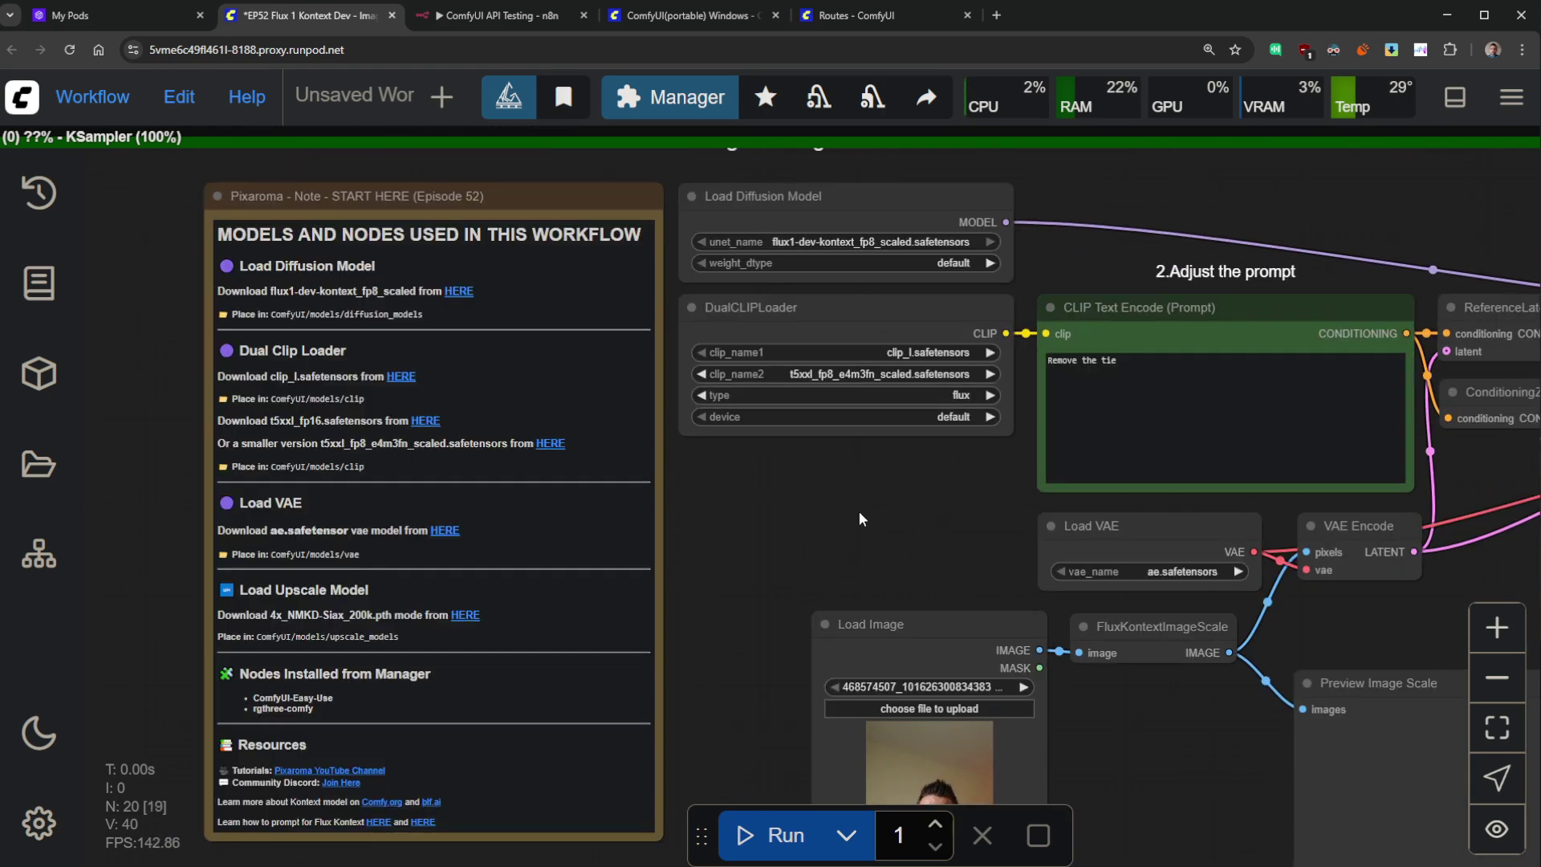
- Reset the page zoom and look over the whole node chain from the loaders to Save Image Original
click(1211, 54)
click(1220, 86)
drag(460, 346, 518, 466)
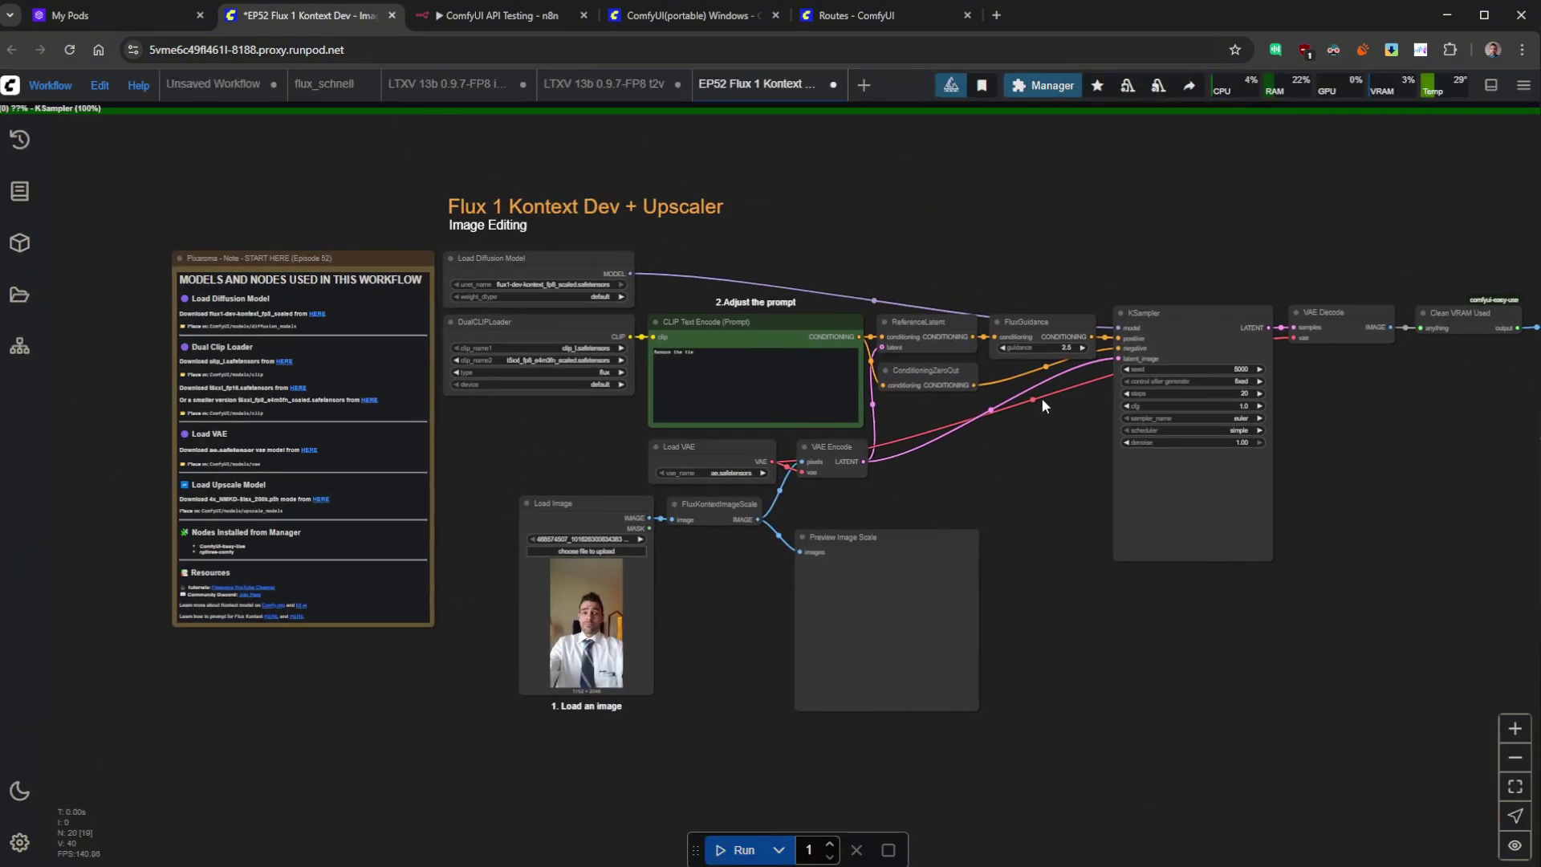
click(456, 205)
click(998, 248)
scroll(997, 248, right, 10)
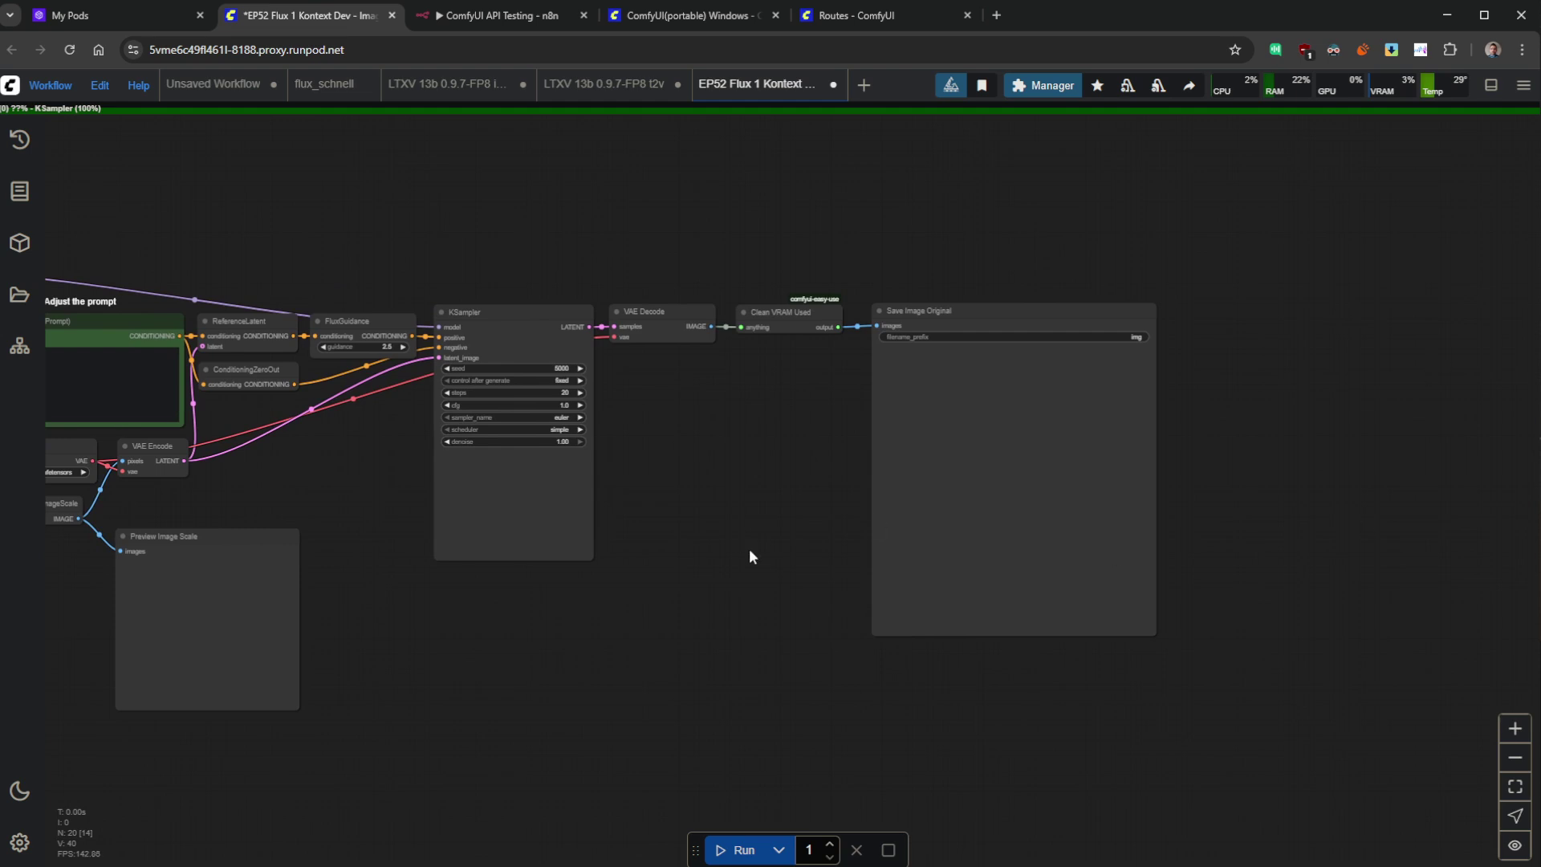
drag(747, 545, 1303, 509)
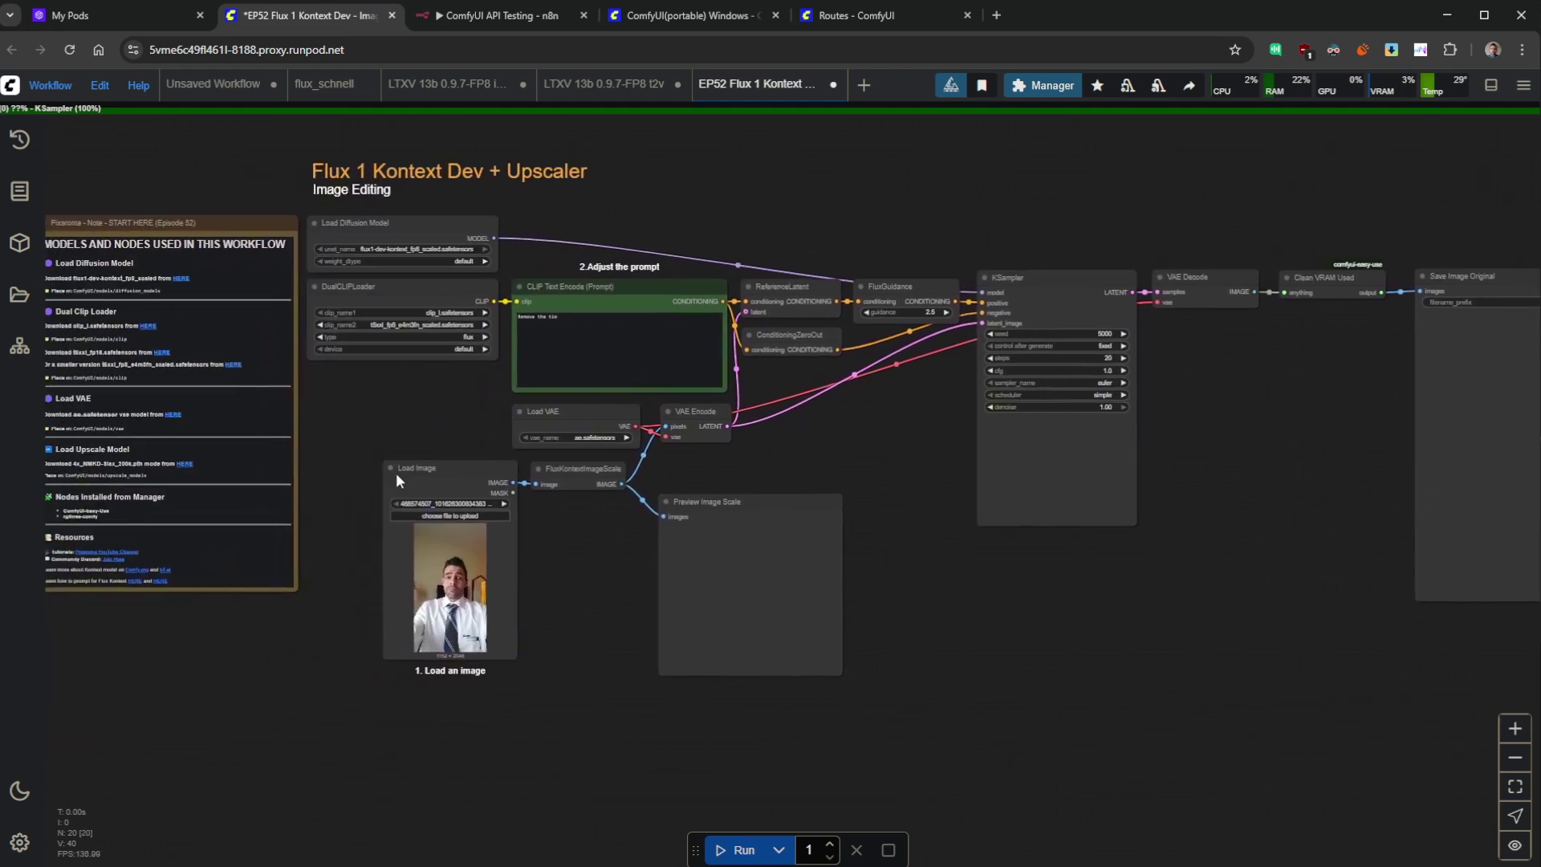
scroll(562, 450, left, 2)
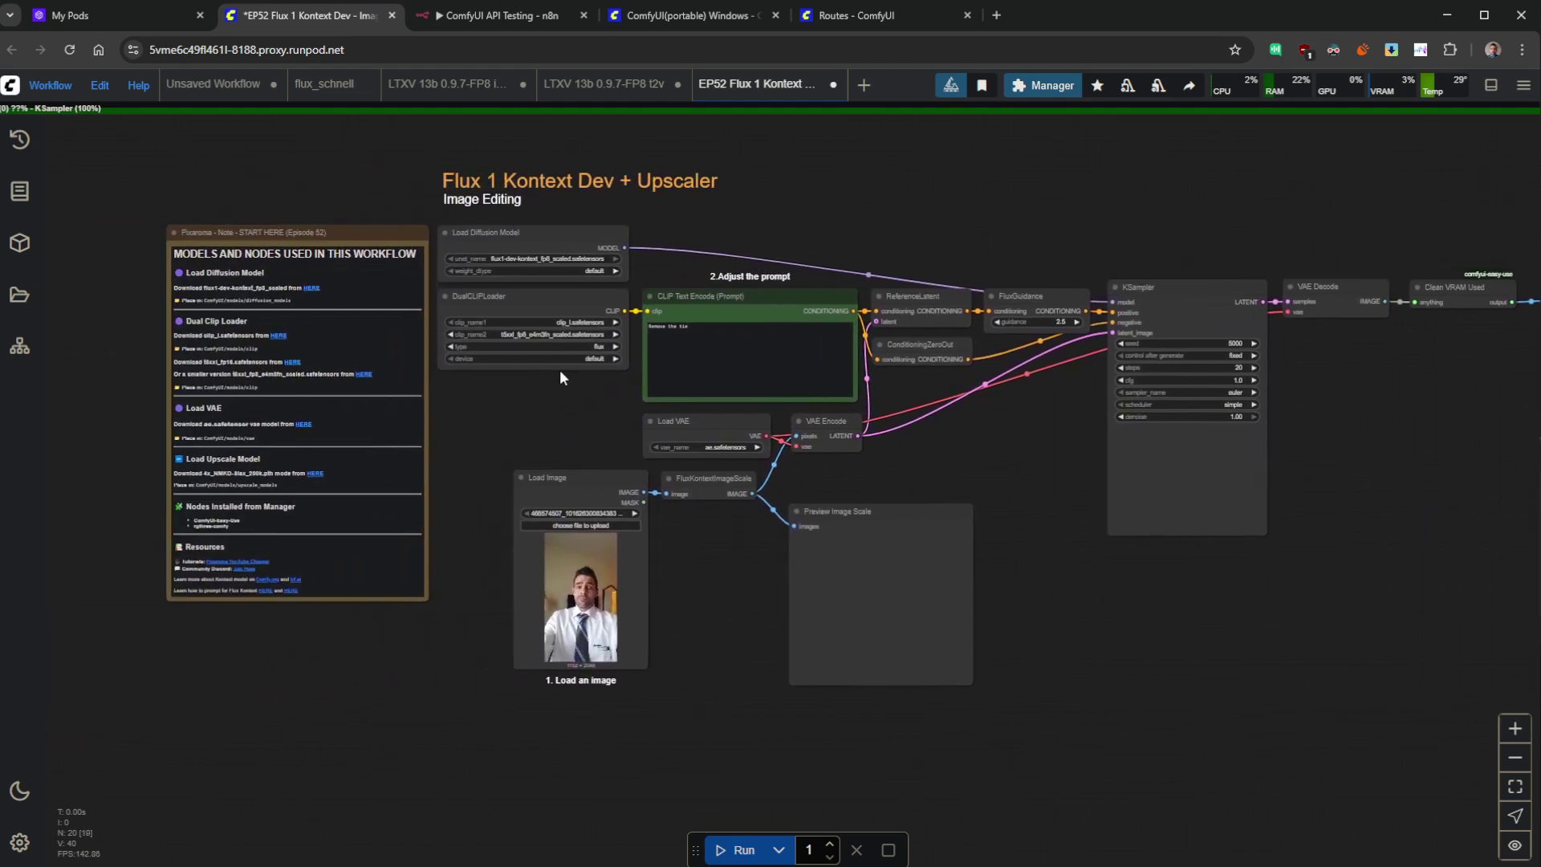
- Compare the note's model entries with the Load Diffusion Model, DualCLIPLoader and Load VAE nodes
scroll(609, 380, up, 4)
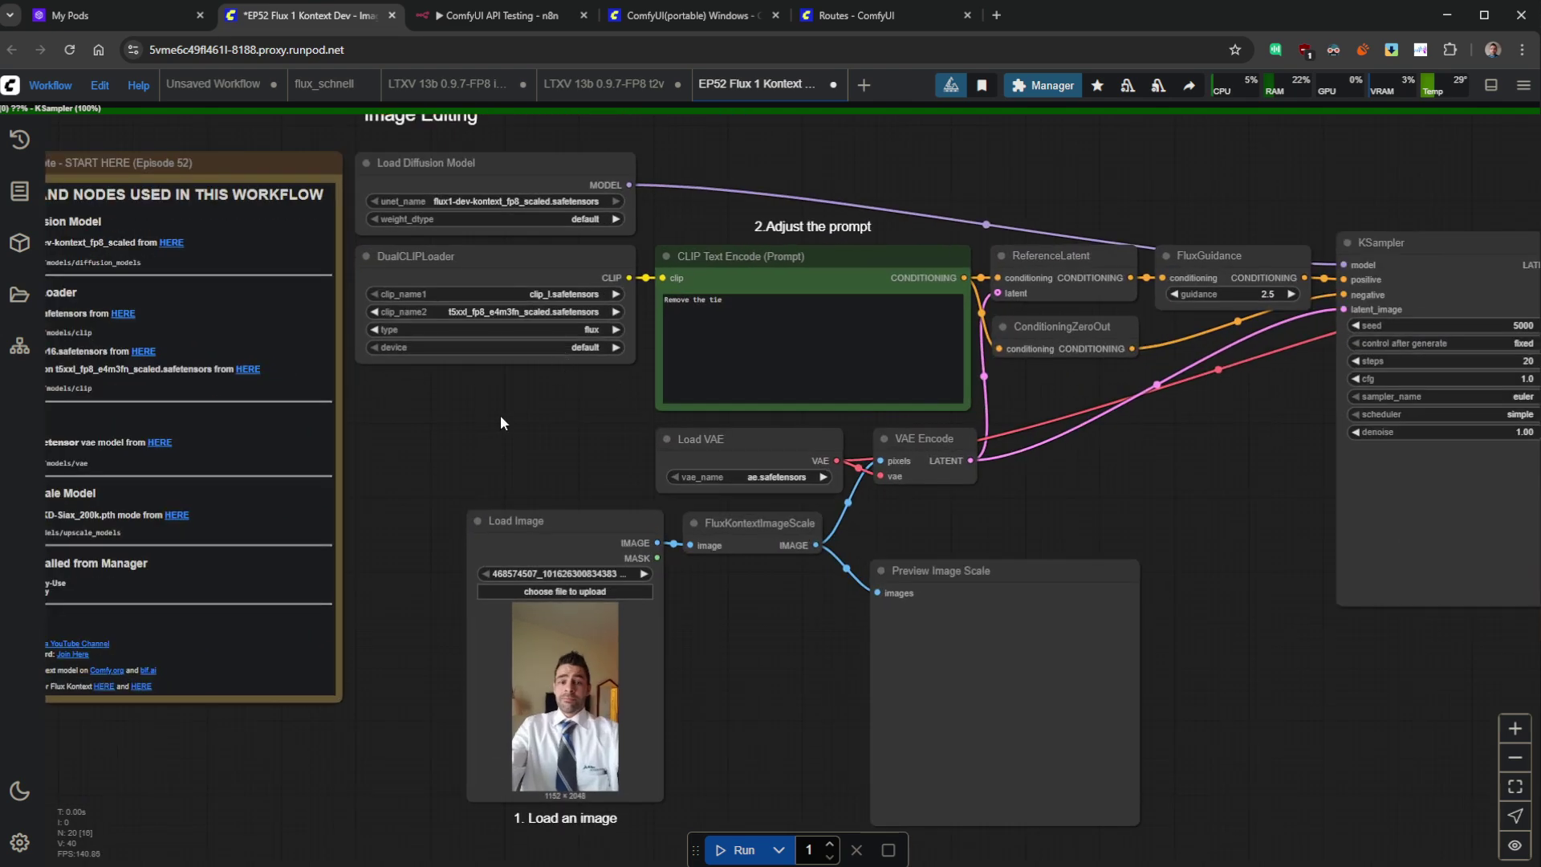
drag(499, 416, 755, 457)
key(ctrl+plus)
key(ctrl+plus)
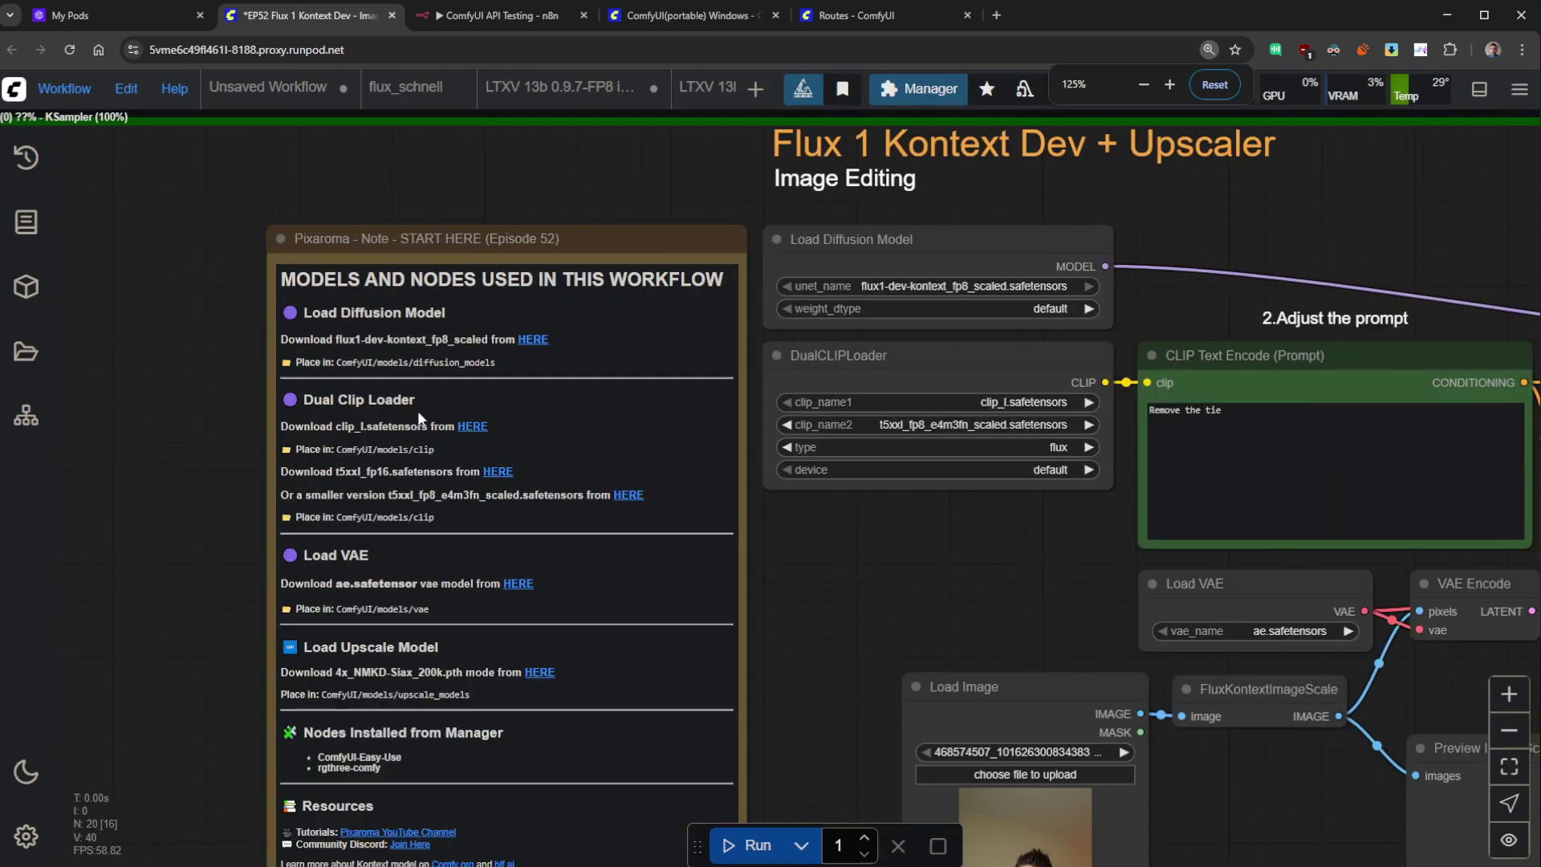
double_click(370, 390)
key(Escape)
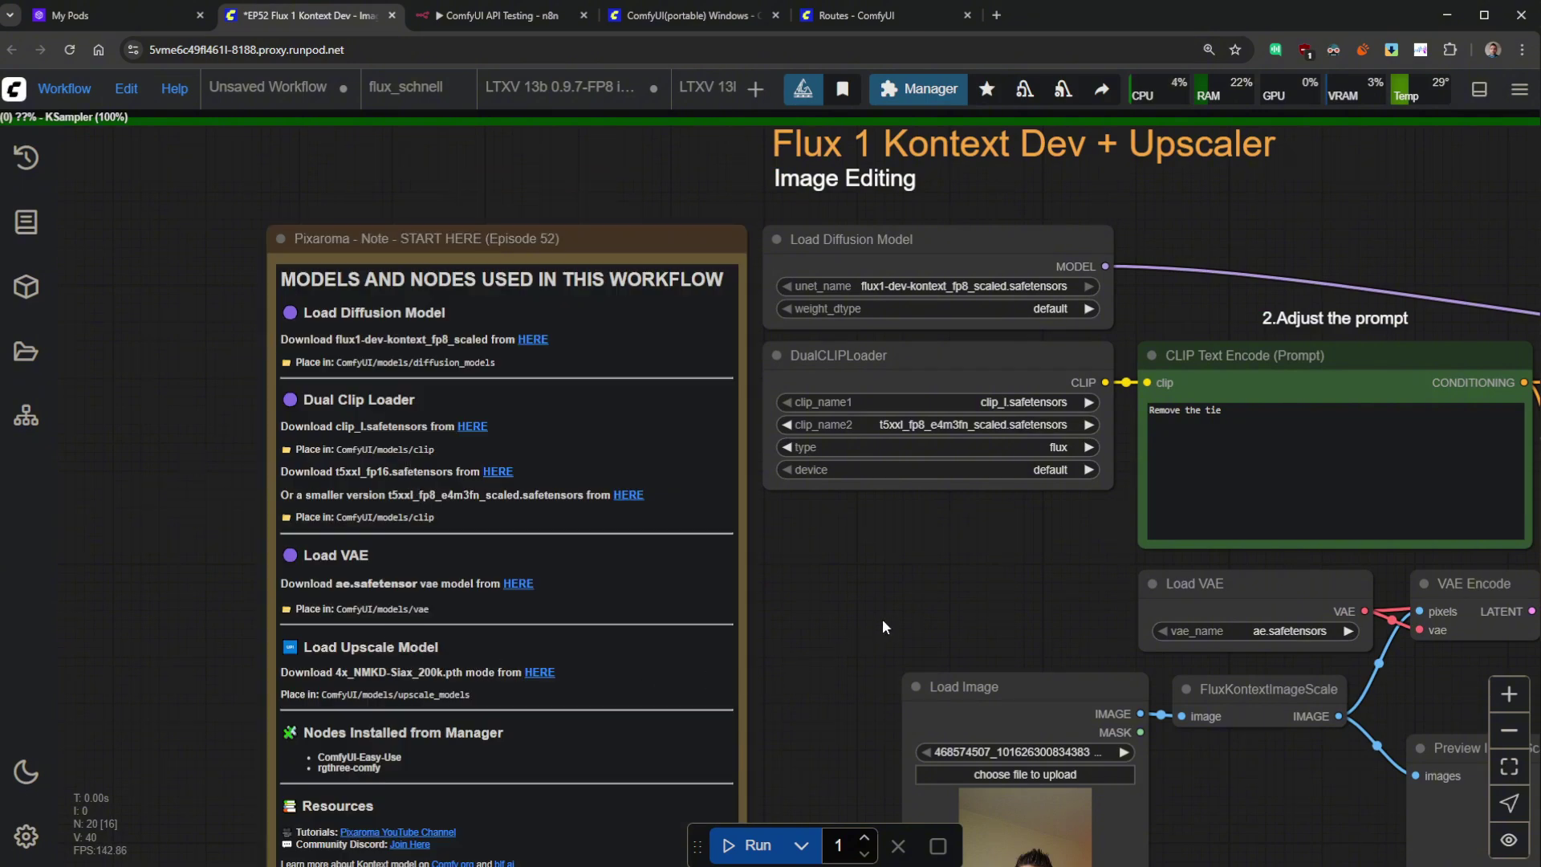
drag(930, 602, 516, 401)
scroll(680, 554, down, 1)
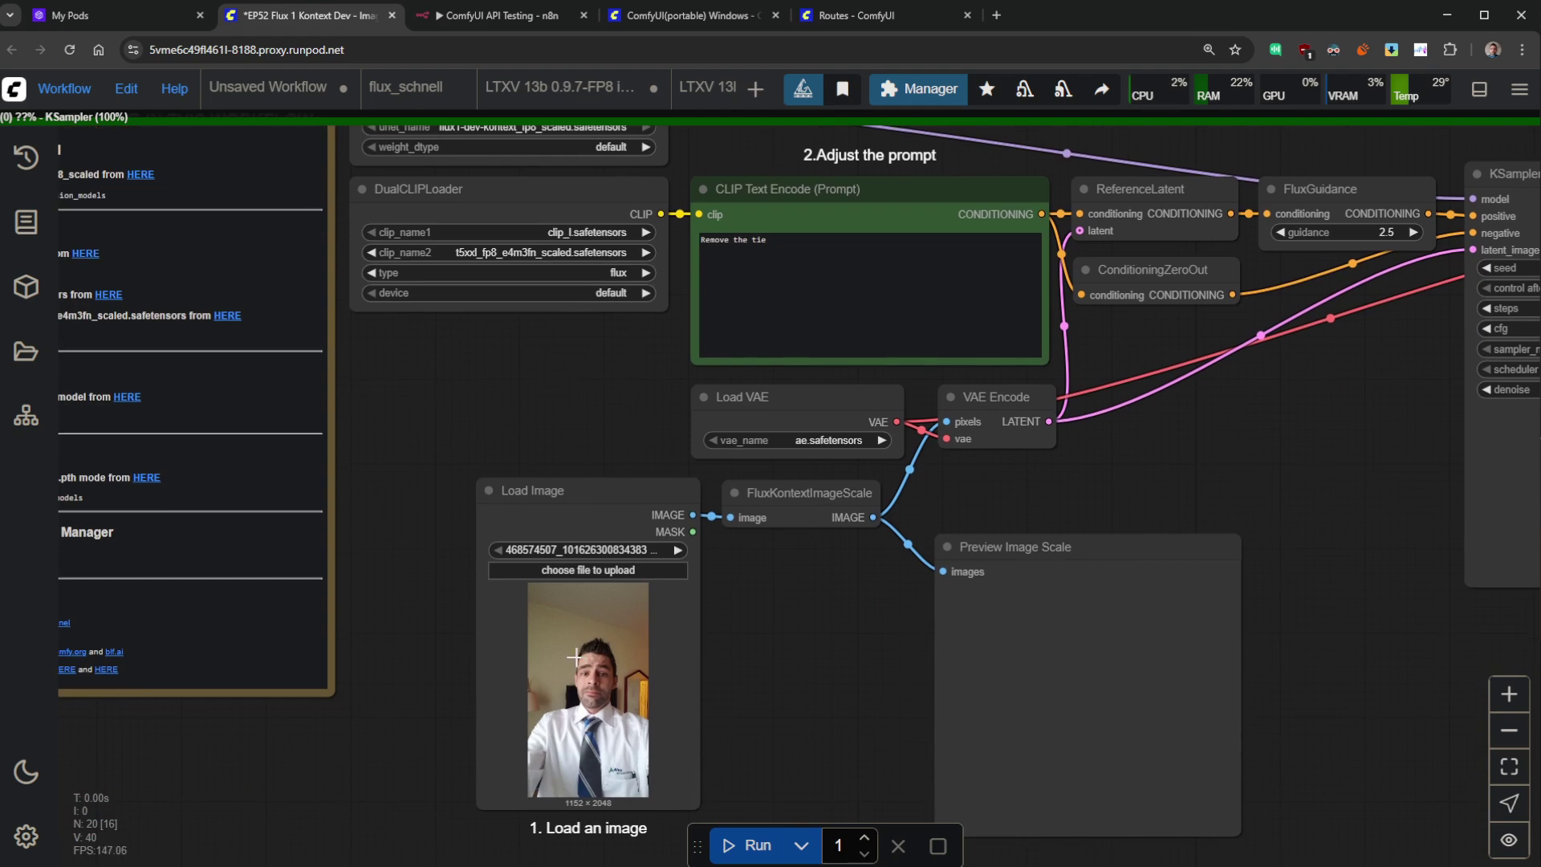
- Open the file chooser of the Load Image node, dismiss it, and highlight the prompt in the CLIP Text Encode node
click(594, 569)
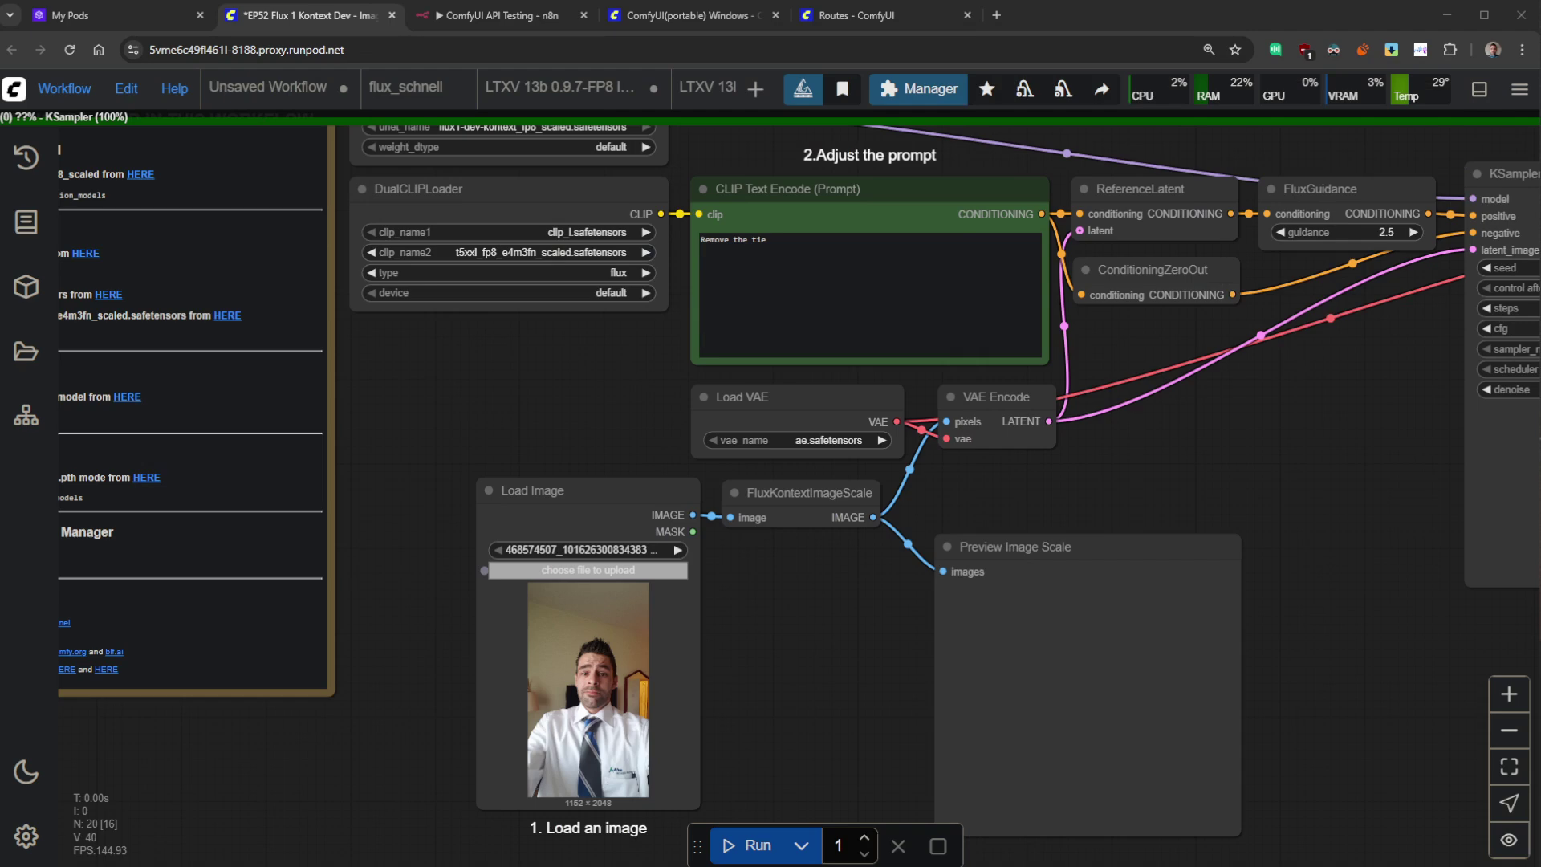
drag(599, 438, 609, 501)
click(757, 343)
key(ctrl+a)
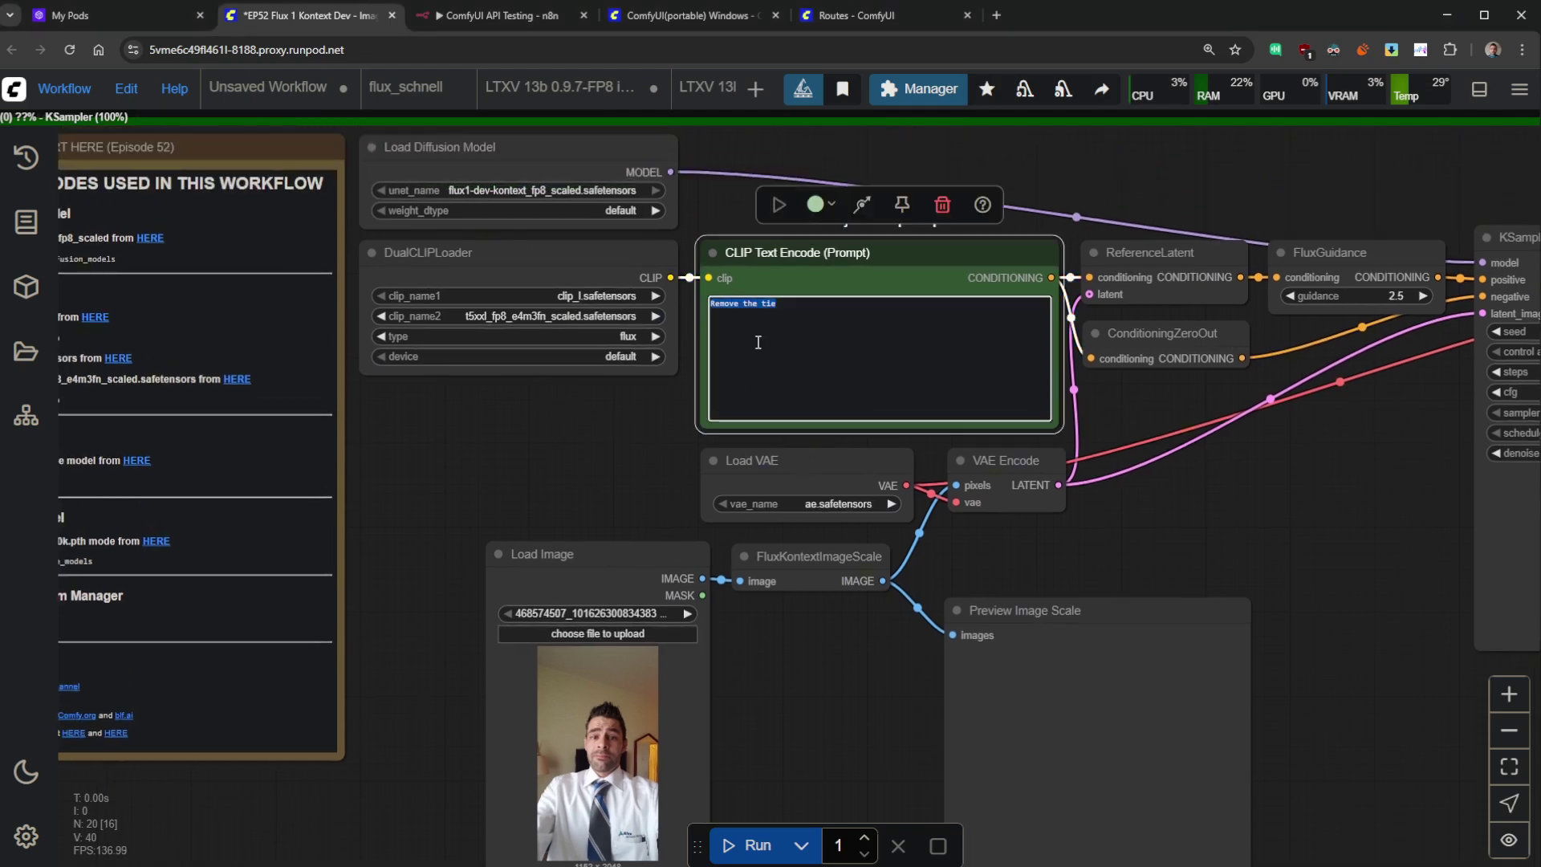
drag(586, 430, 591, 428)
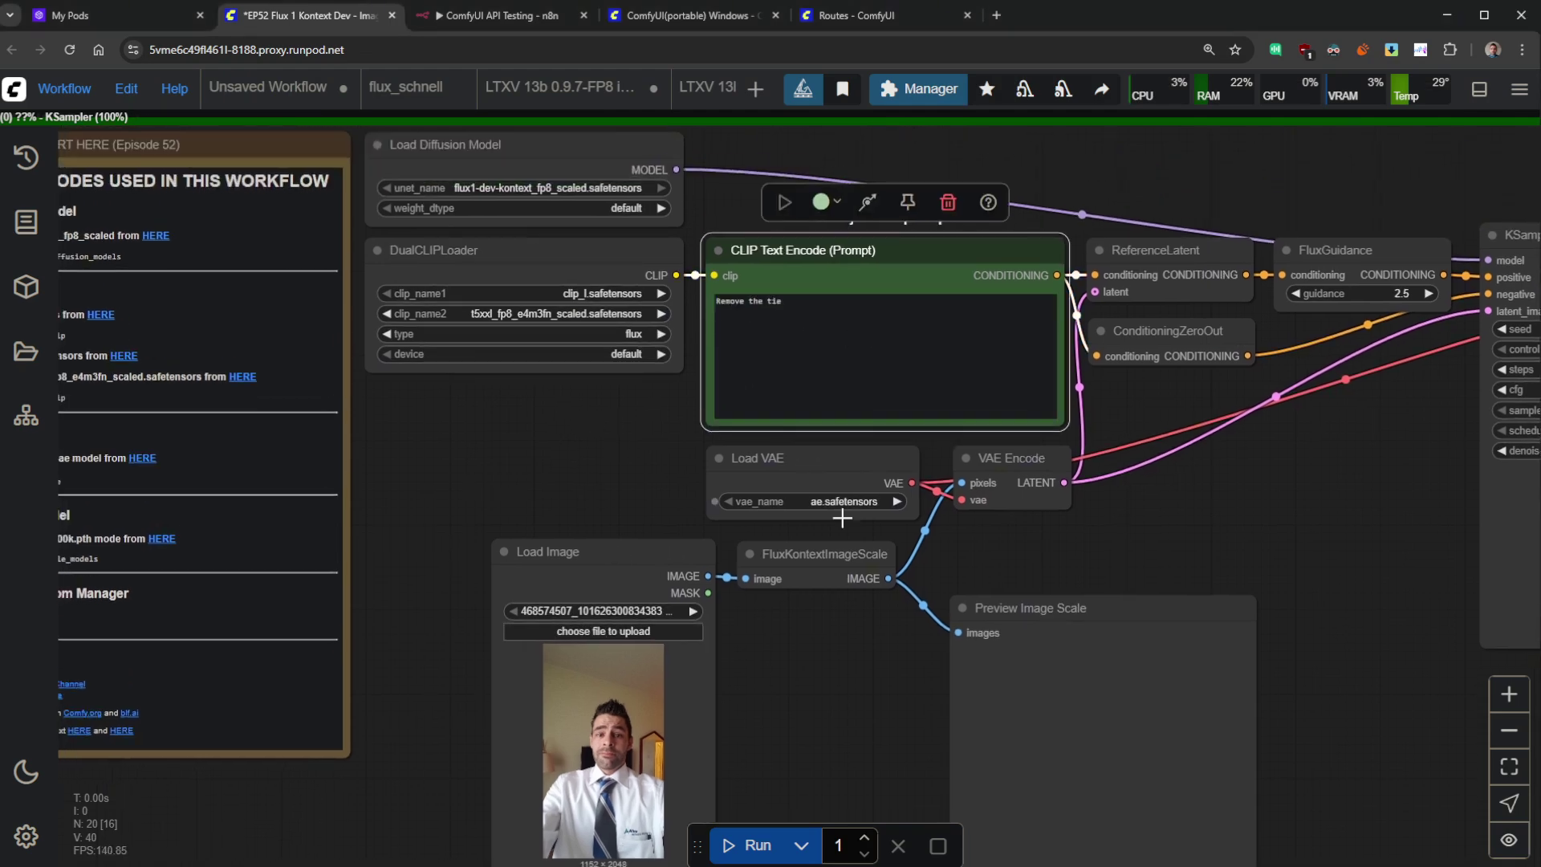
- Run the Flux Kontext workflow once with the prompt "Remove the tie" on the loaded photo
click(738, 849)
scroll(640, 443, down, 8)
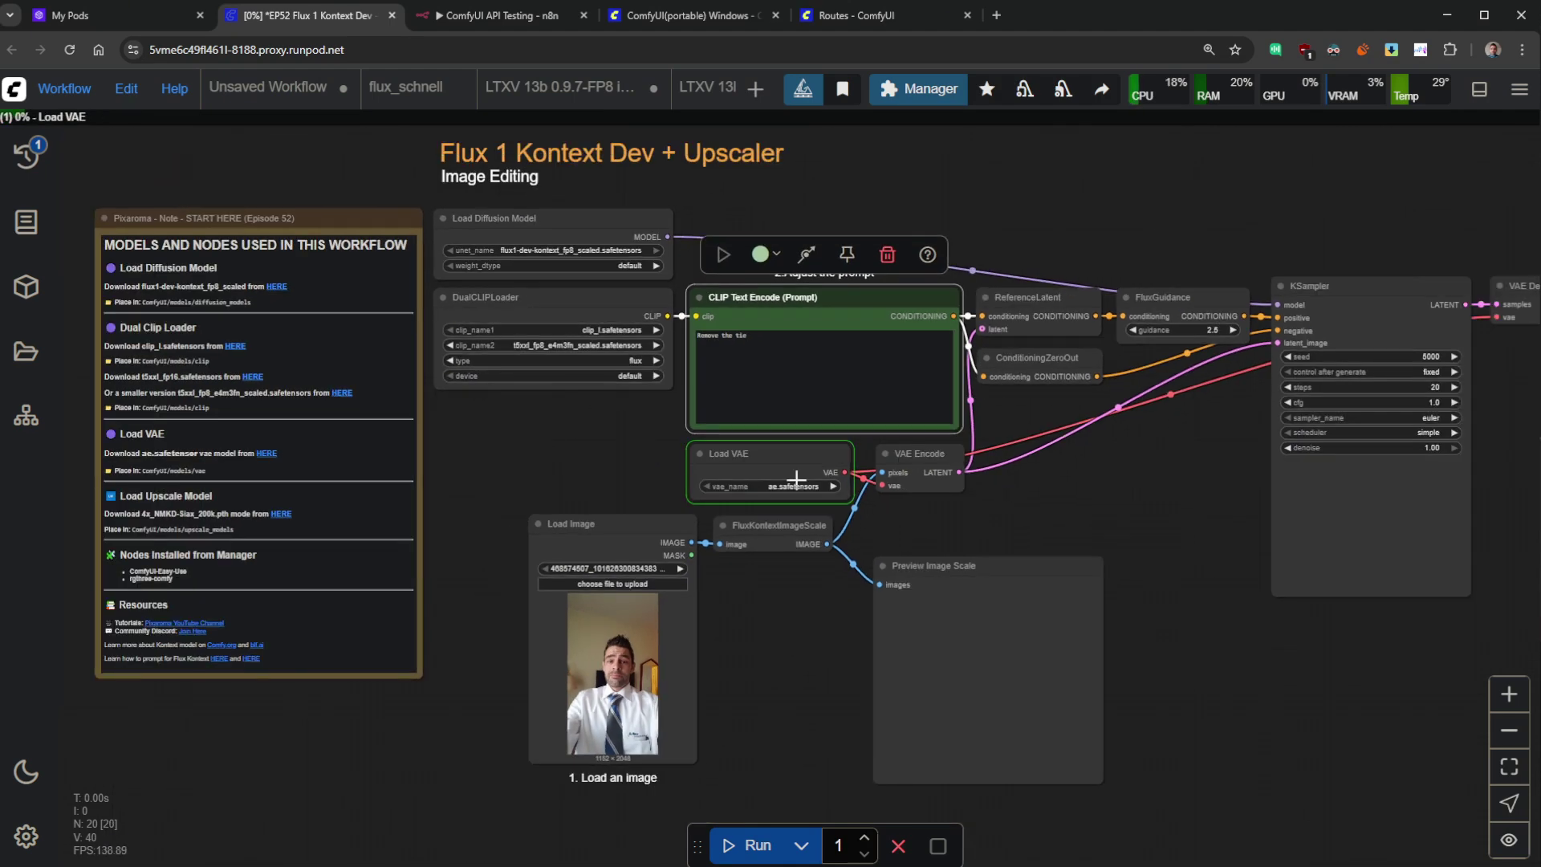
scroll(746, 475, up, 6)
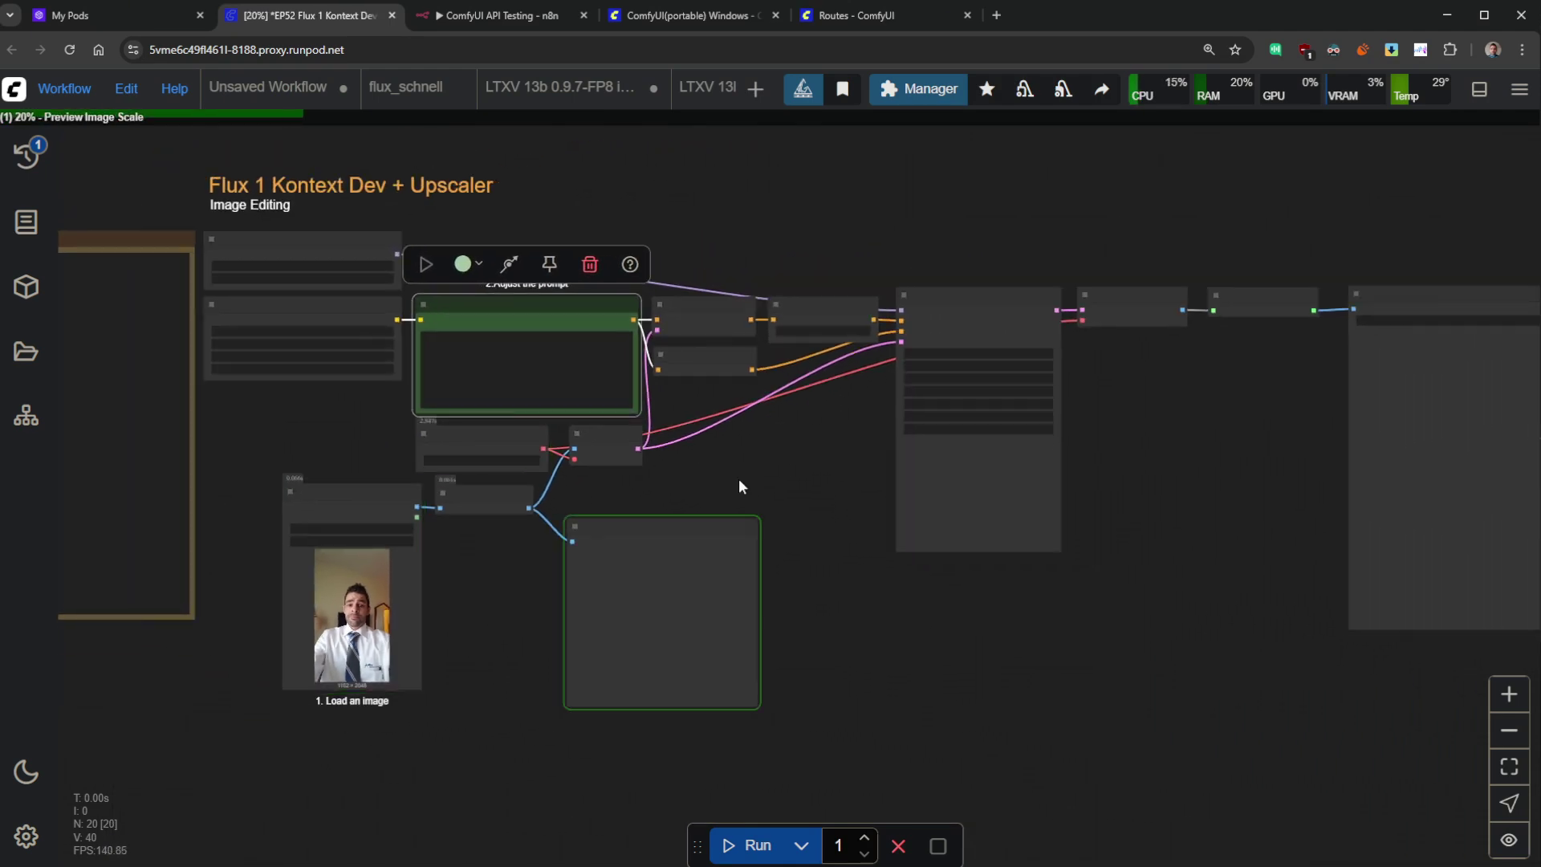
drag(760, 480, 887, 491)
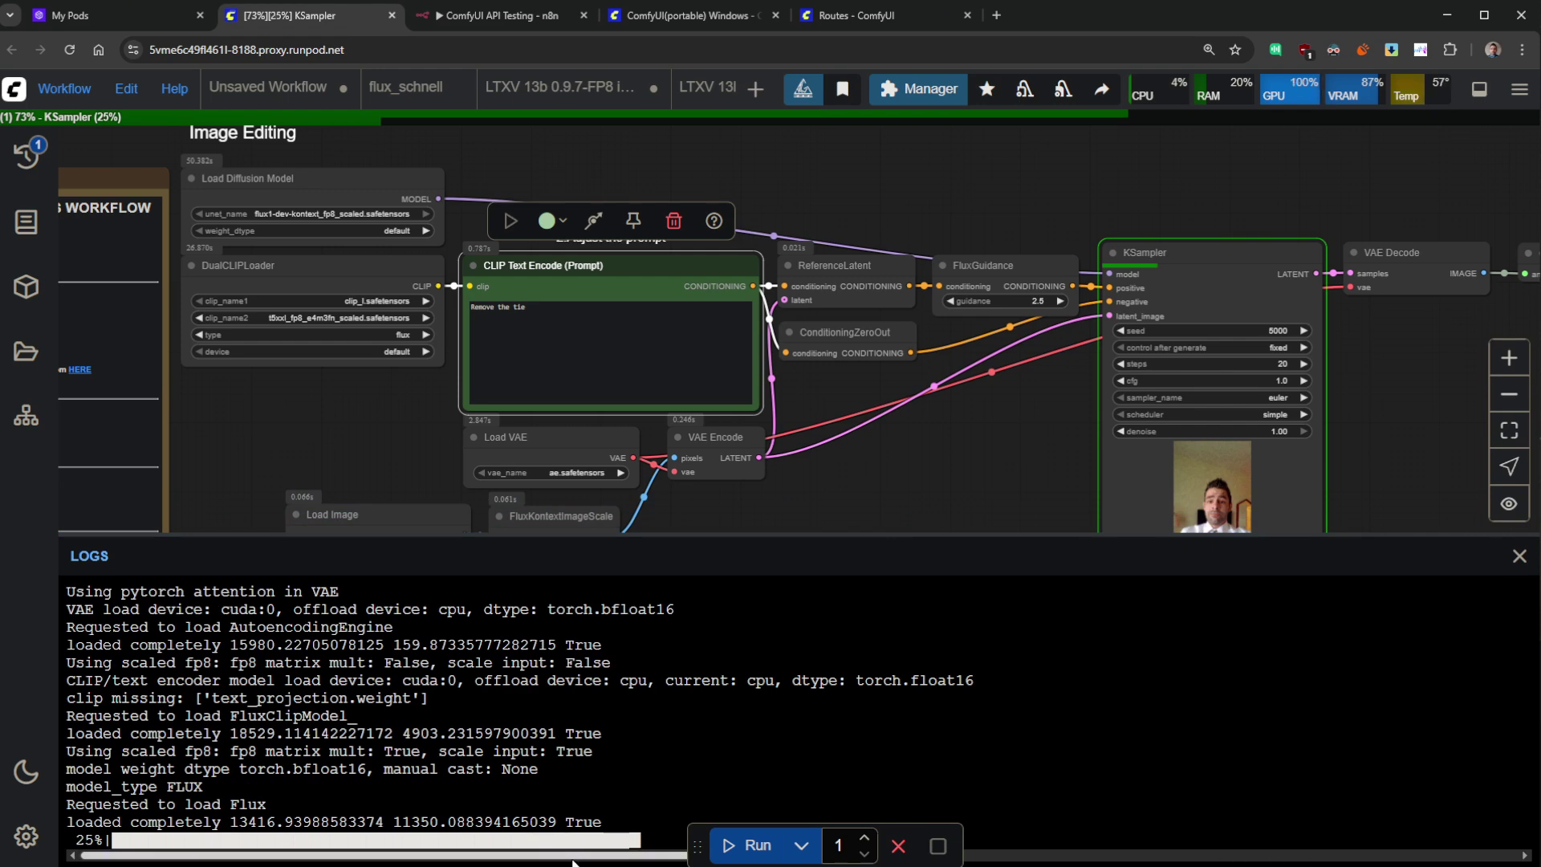
- Check the sampling progress and time per iteration in the logs, and close the log view
drag(572, 863, 1488, 843)
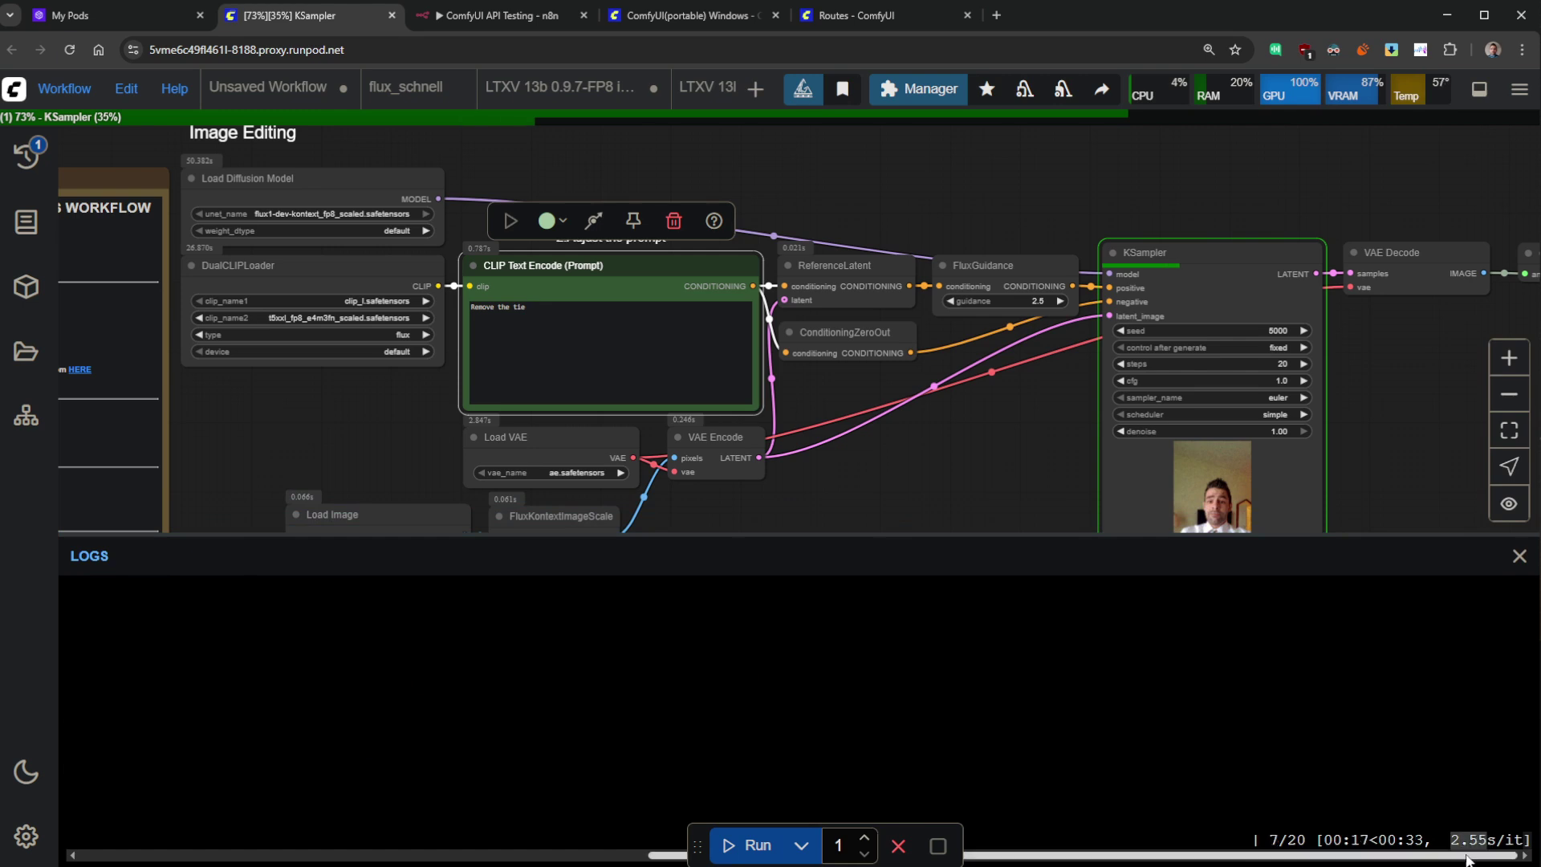
drag(1289, 840, 1300, 839)
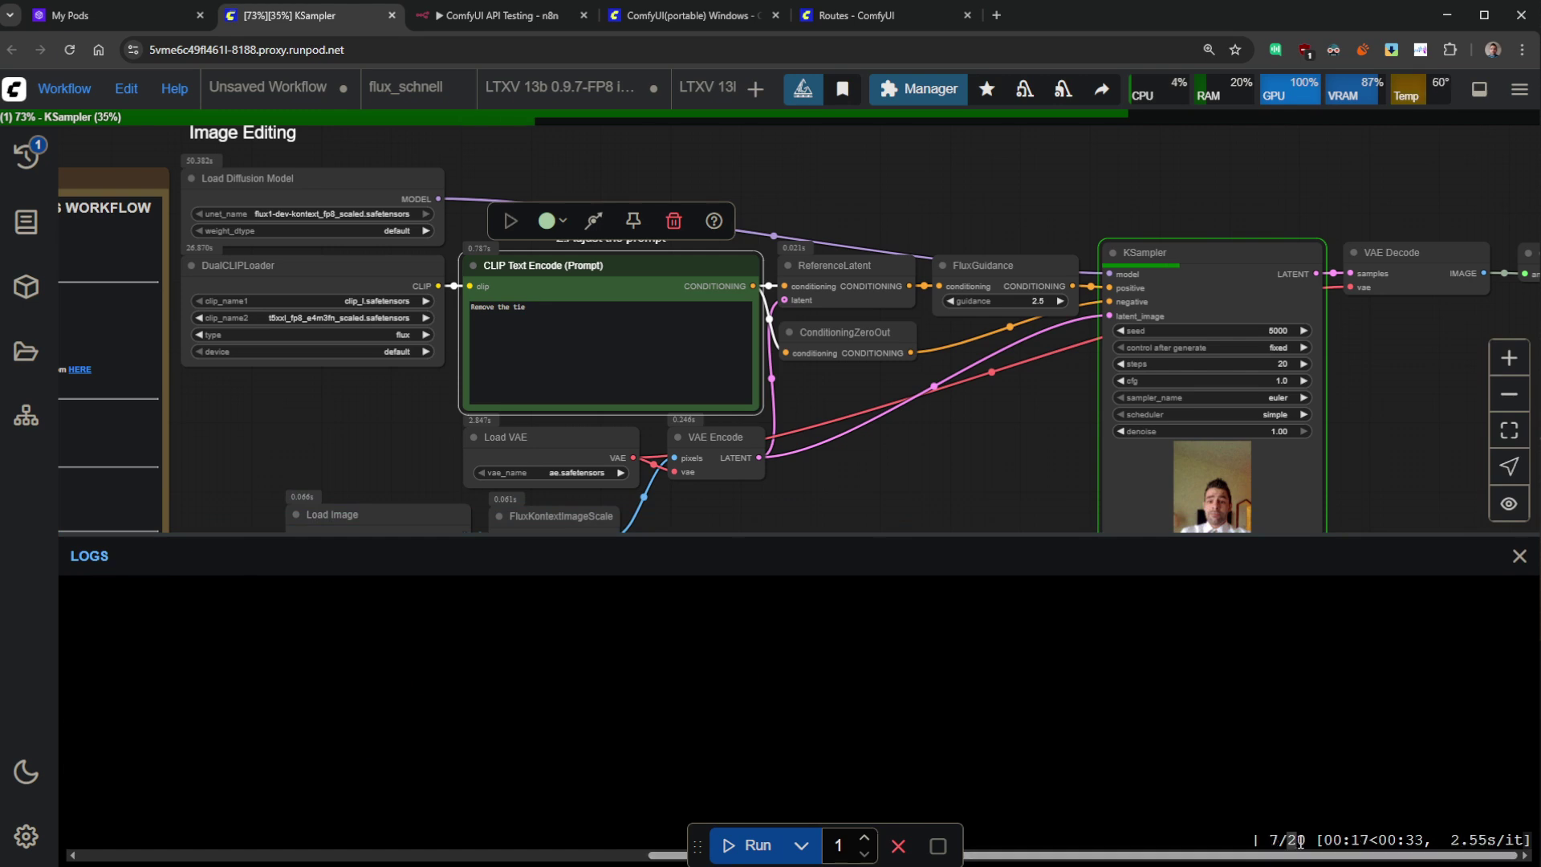
drag(1449, 841, 1487, 842)
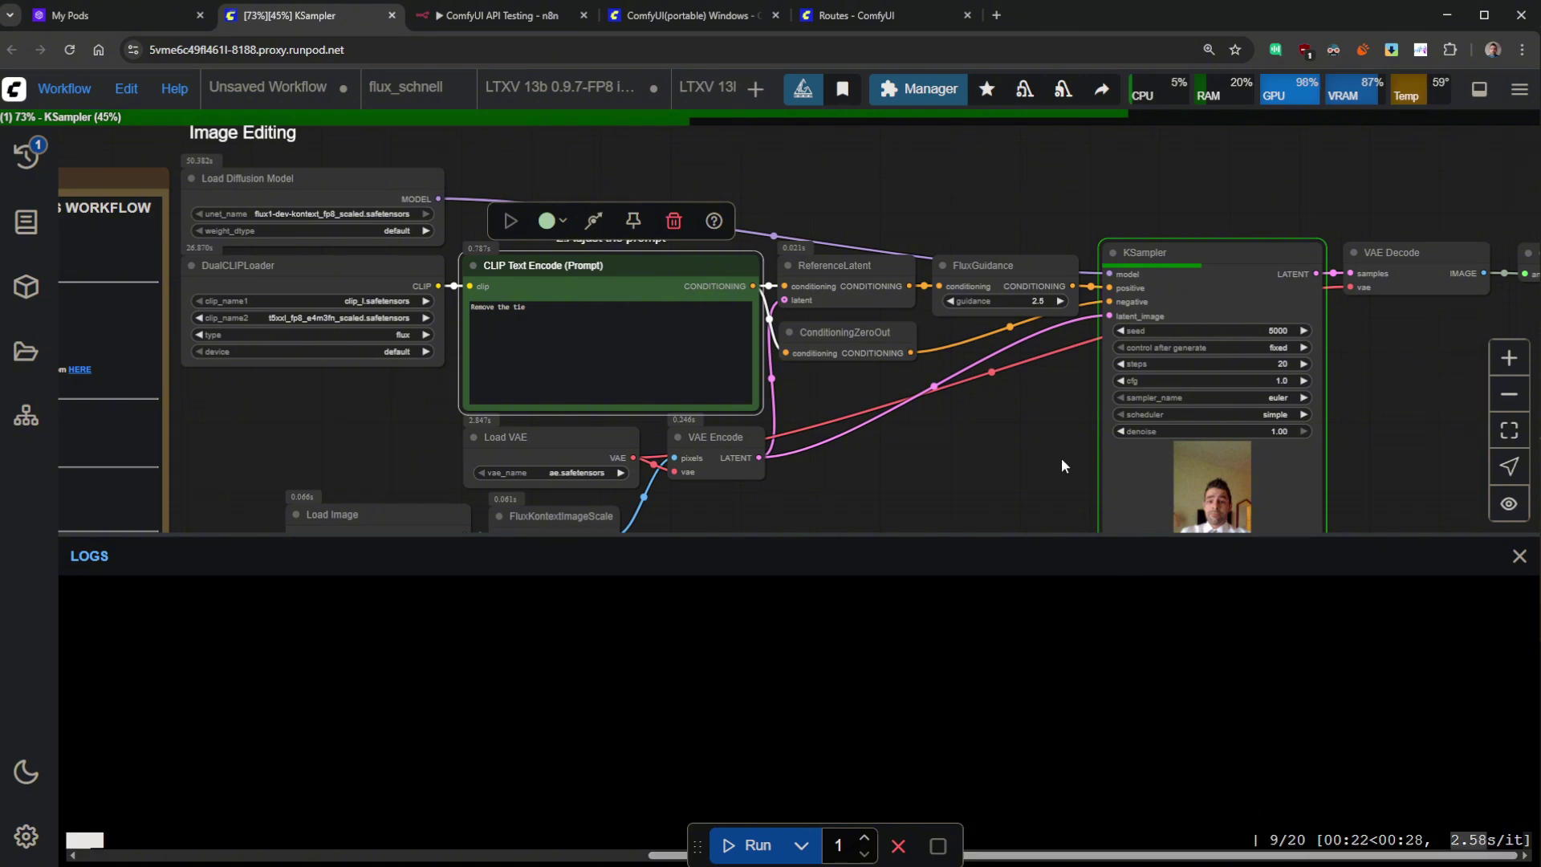
drag(1285, 855, 530, 841)
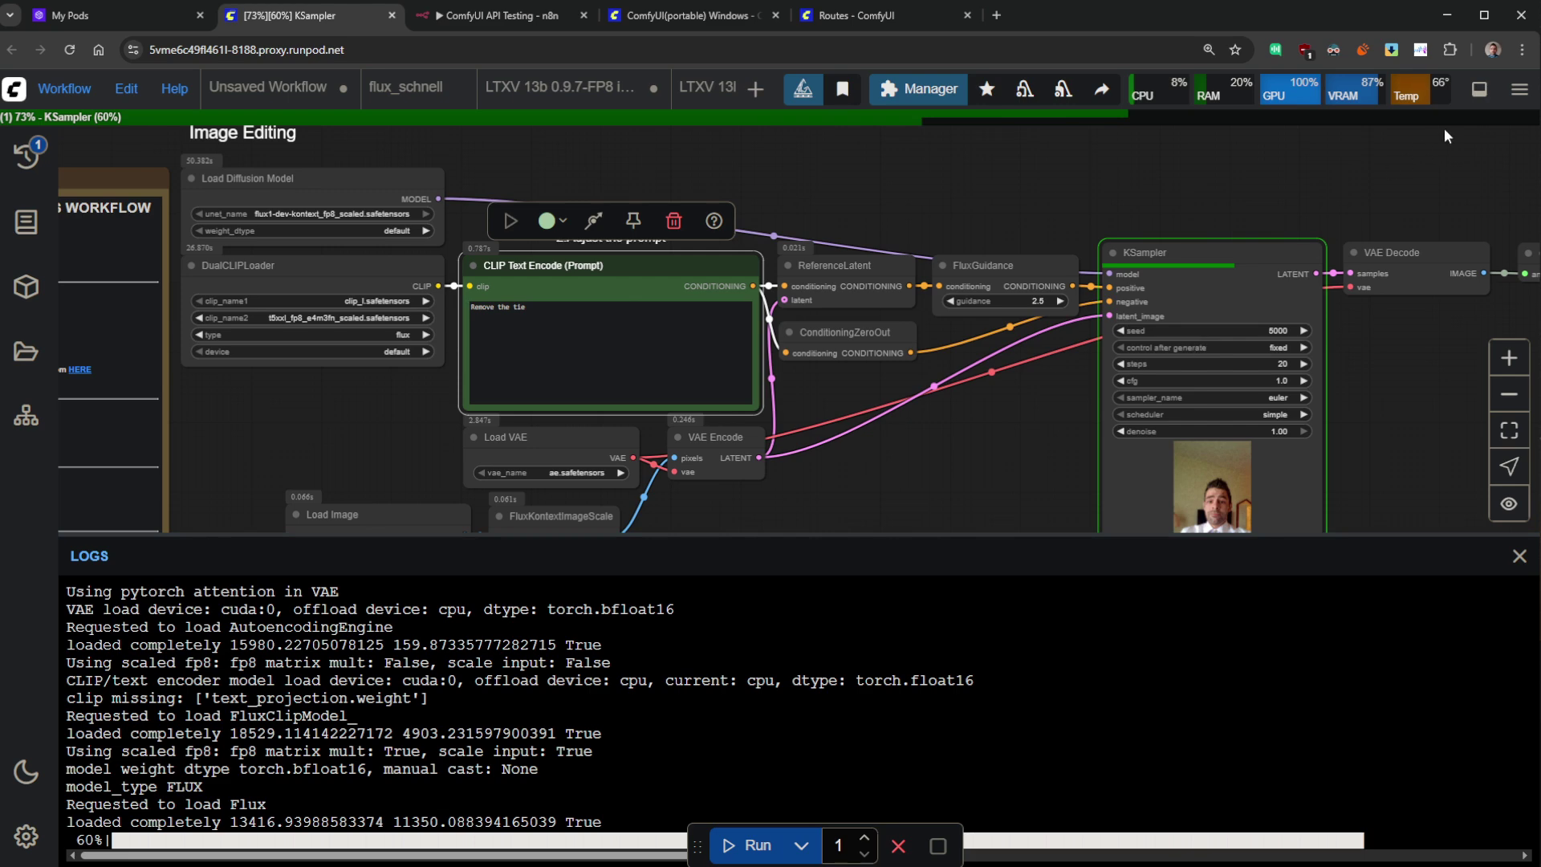
click(1479, 89)
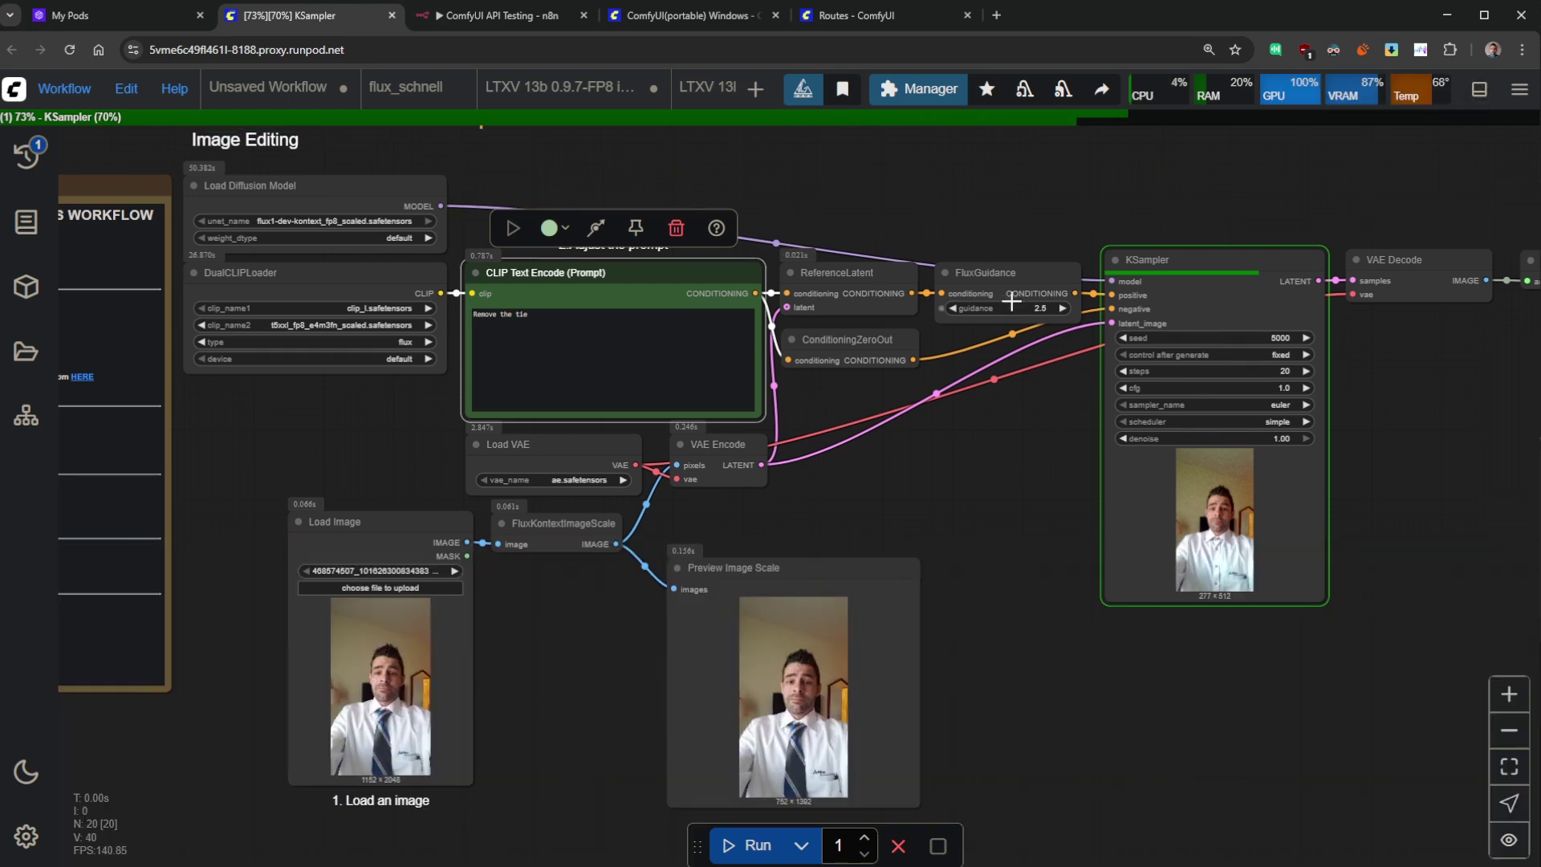
- Review the model note, the input image and the editing prompt while the KSampler is running
drag(859, 459, 1100, 487)
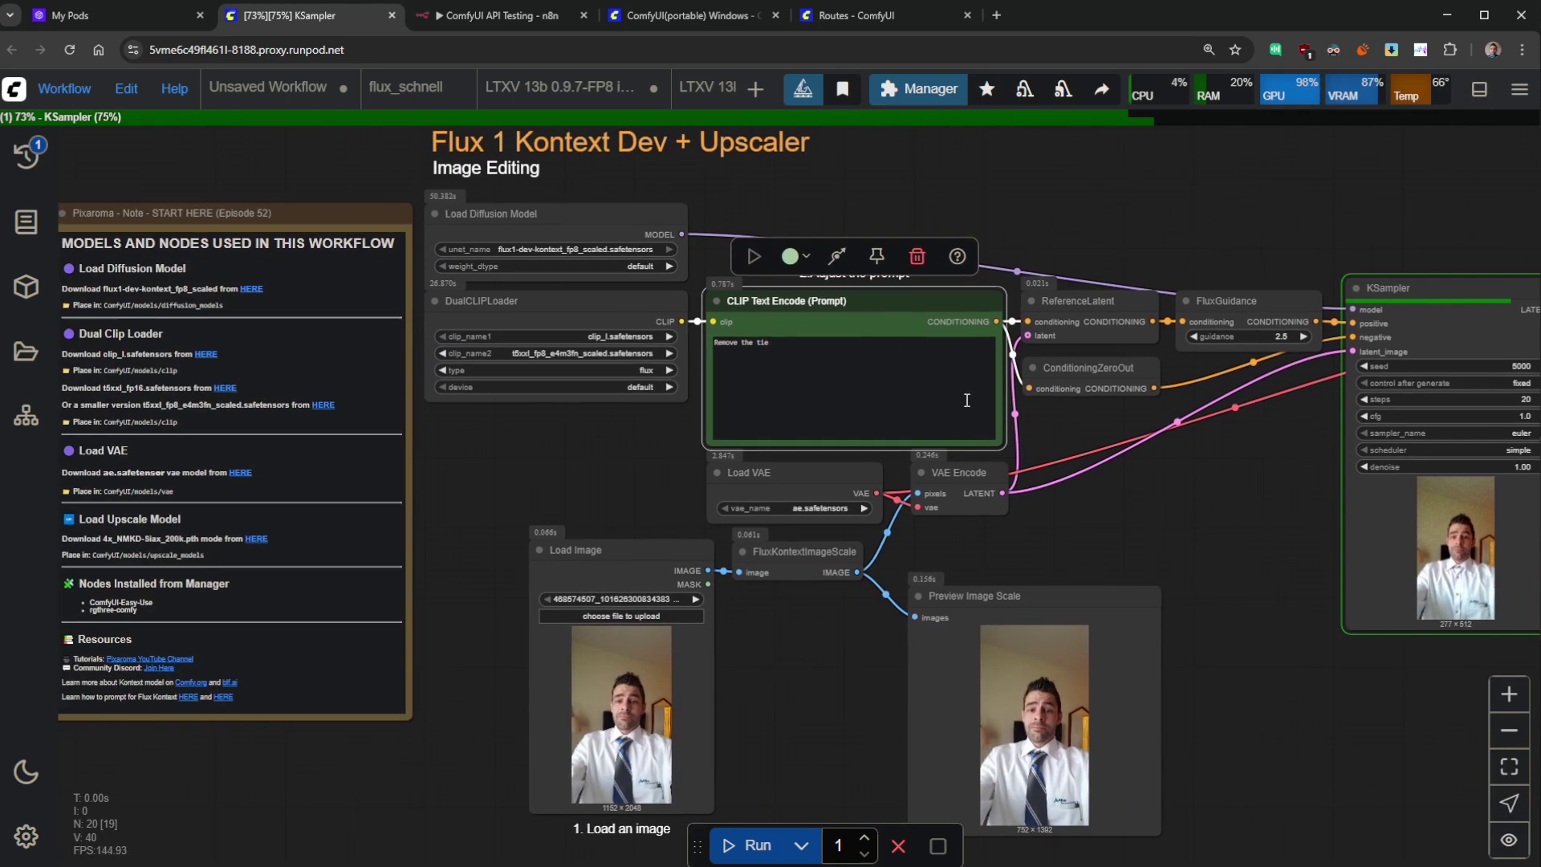
drag(454, 412, 670, 419)
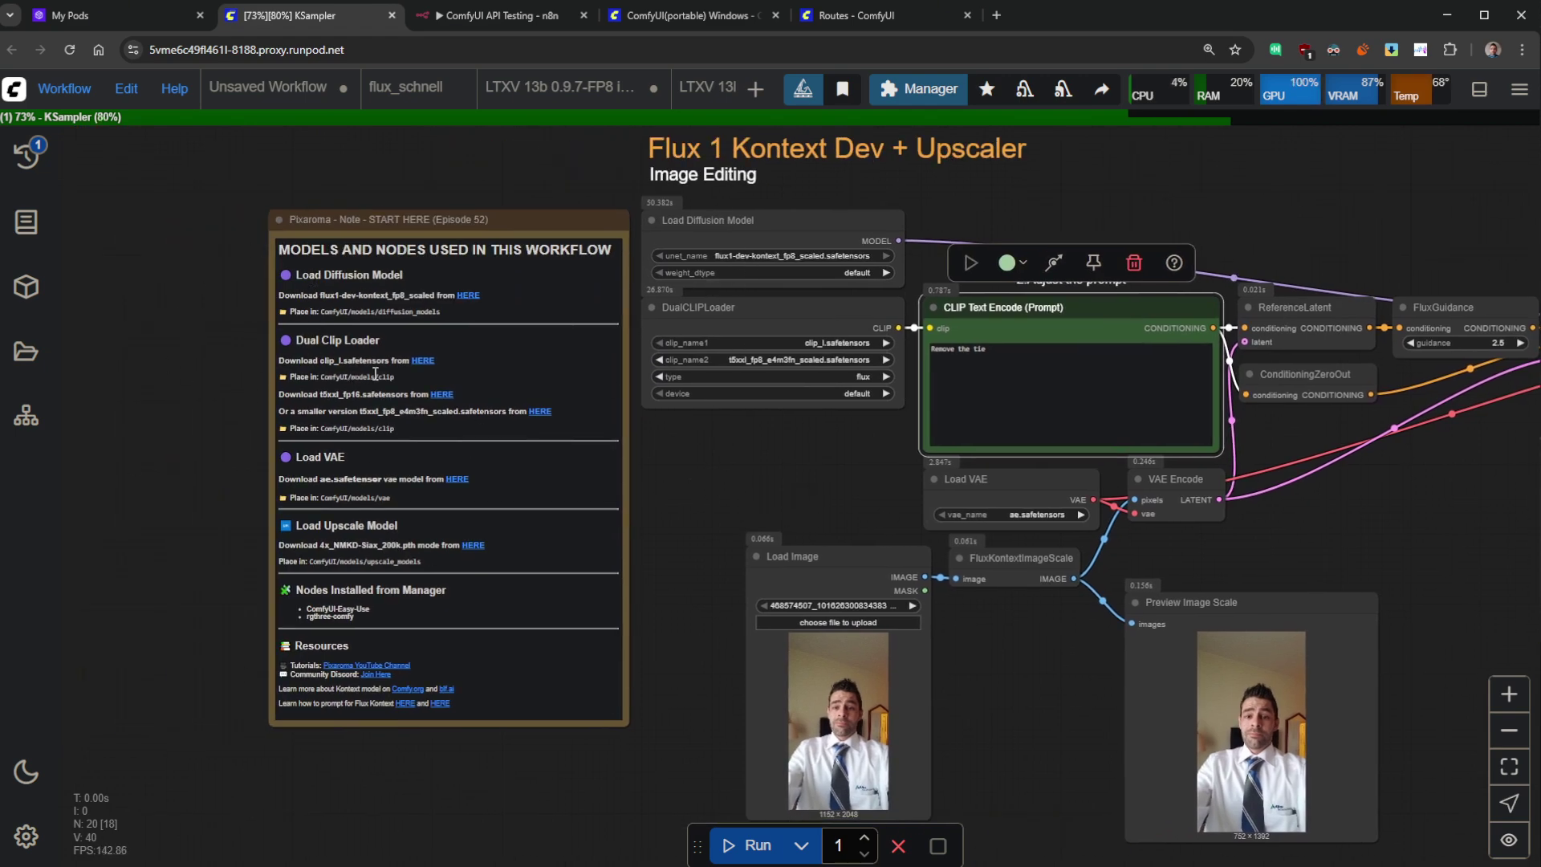
drag(820, 440, 436, 371)
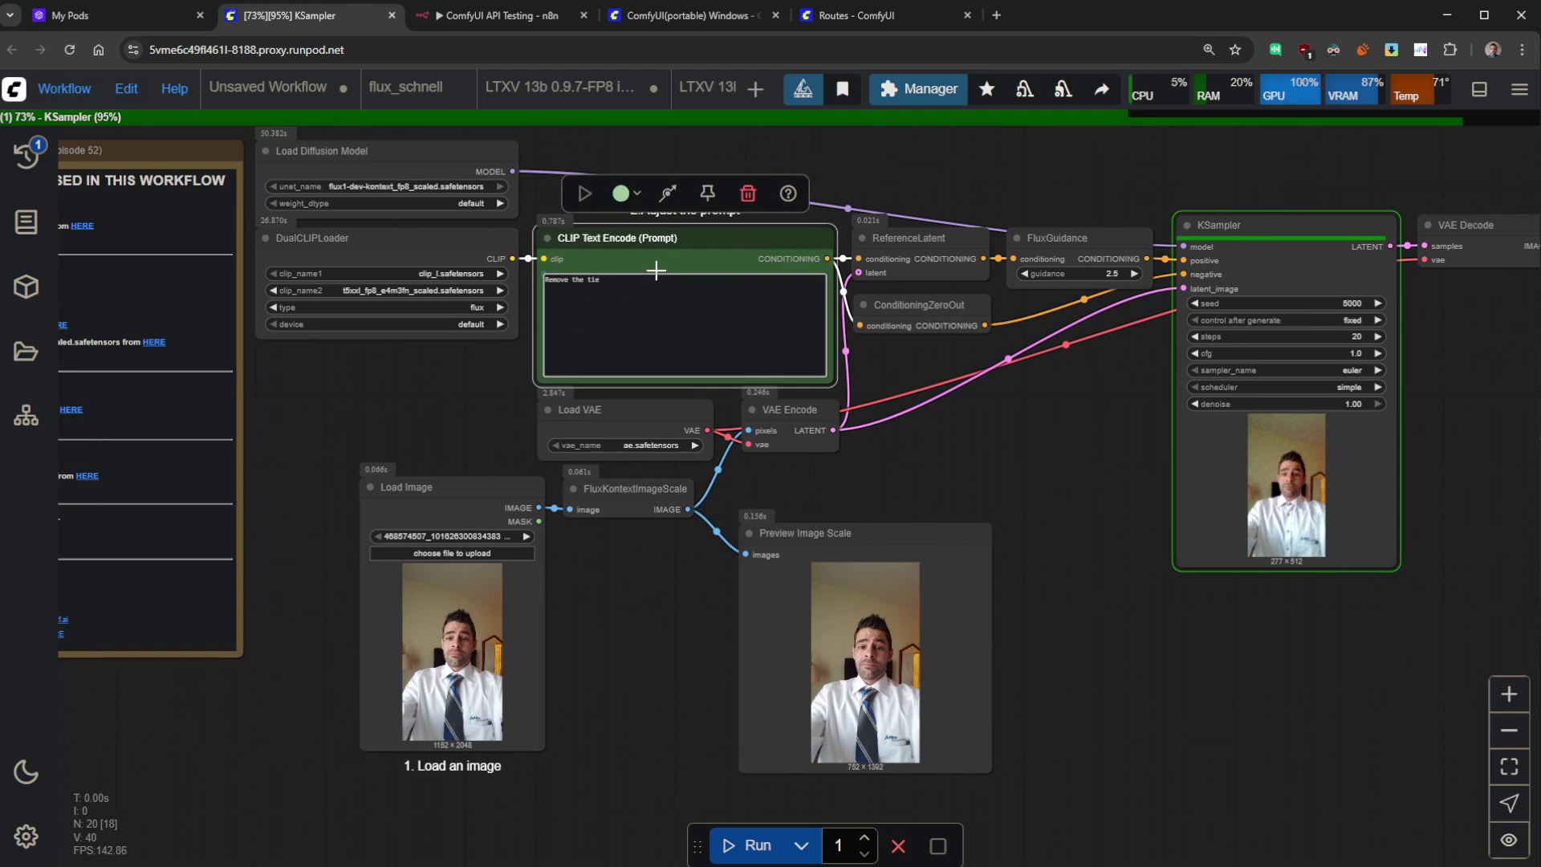
drag(652, 273, 469, 273)
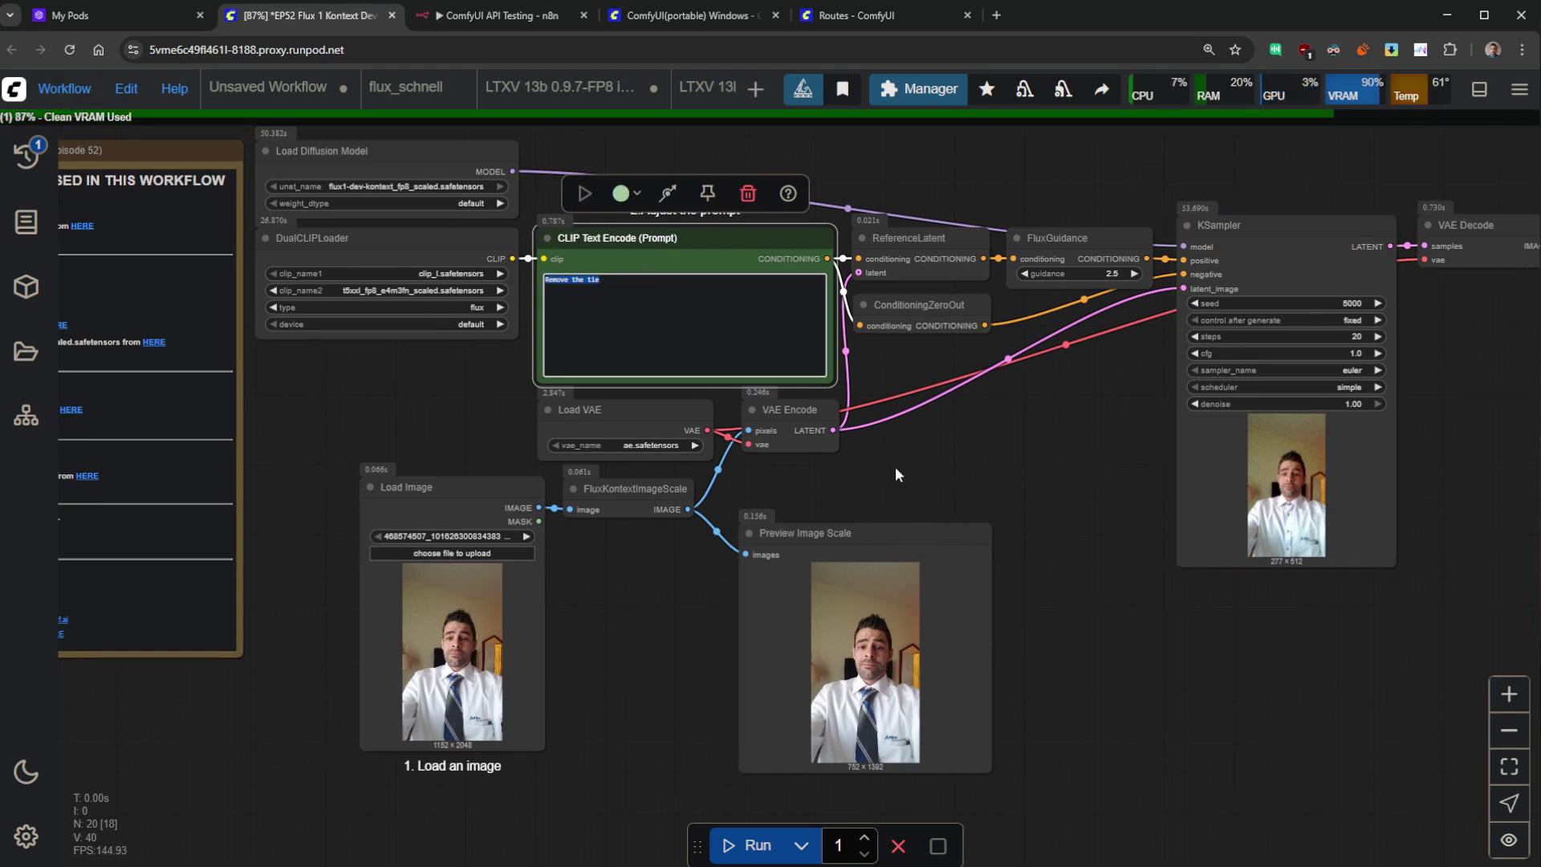
- Inspect the edited photo in the Save Image Original node and return to the input side of the workflow
drag(1111, 520, 595, 540)
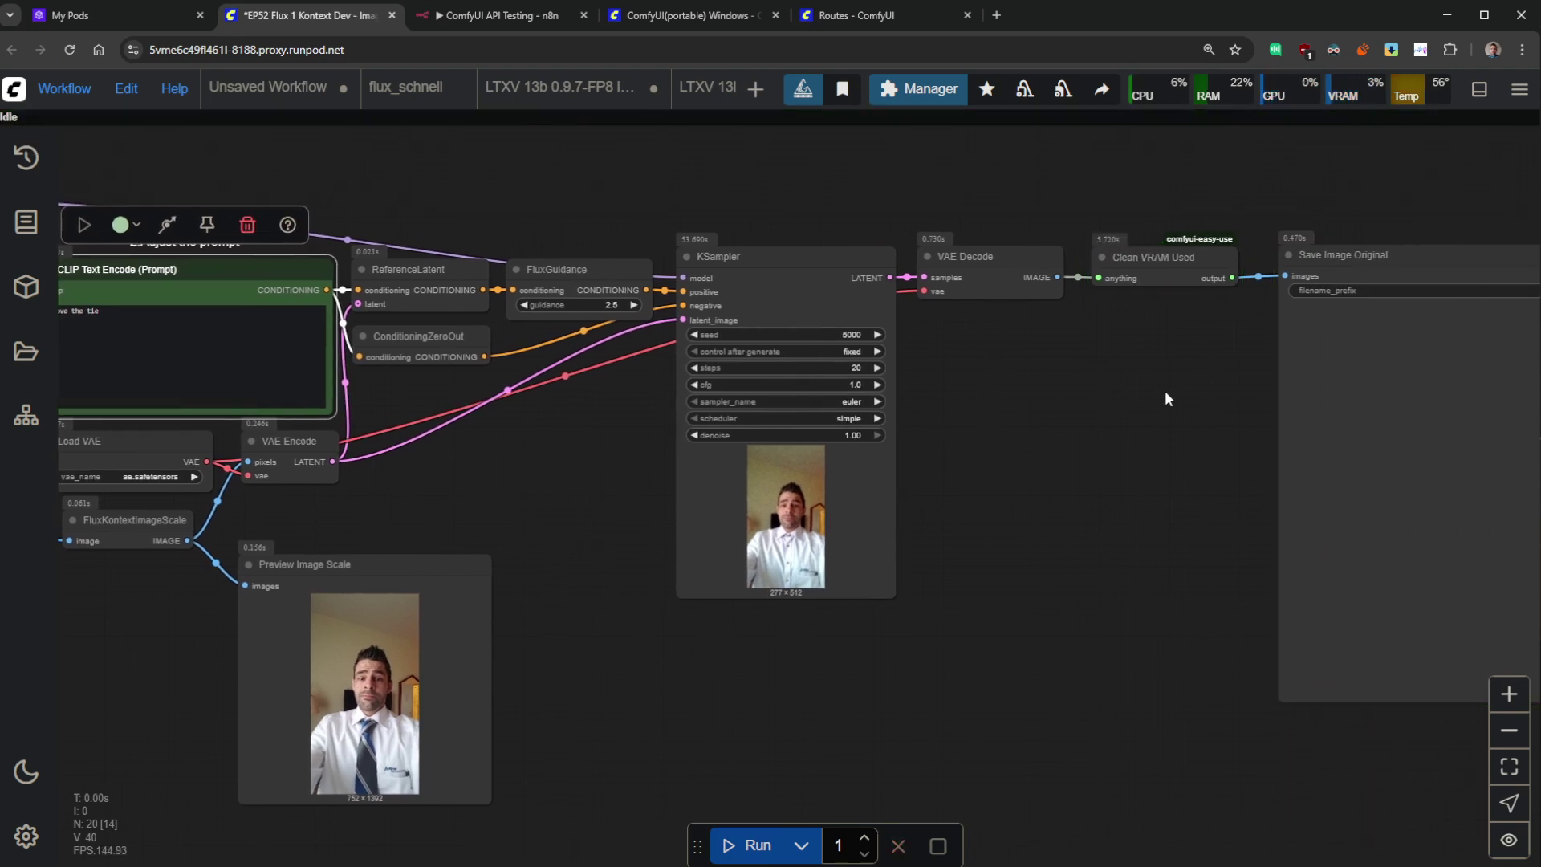
drag(1163, 399, 763, 392)
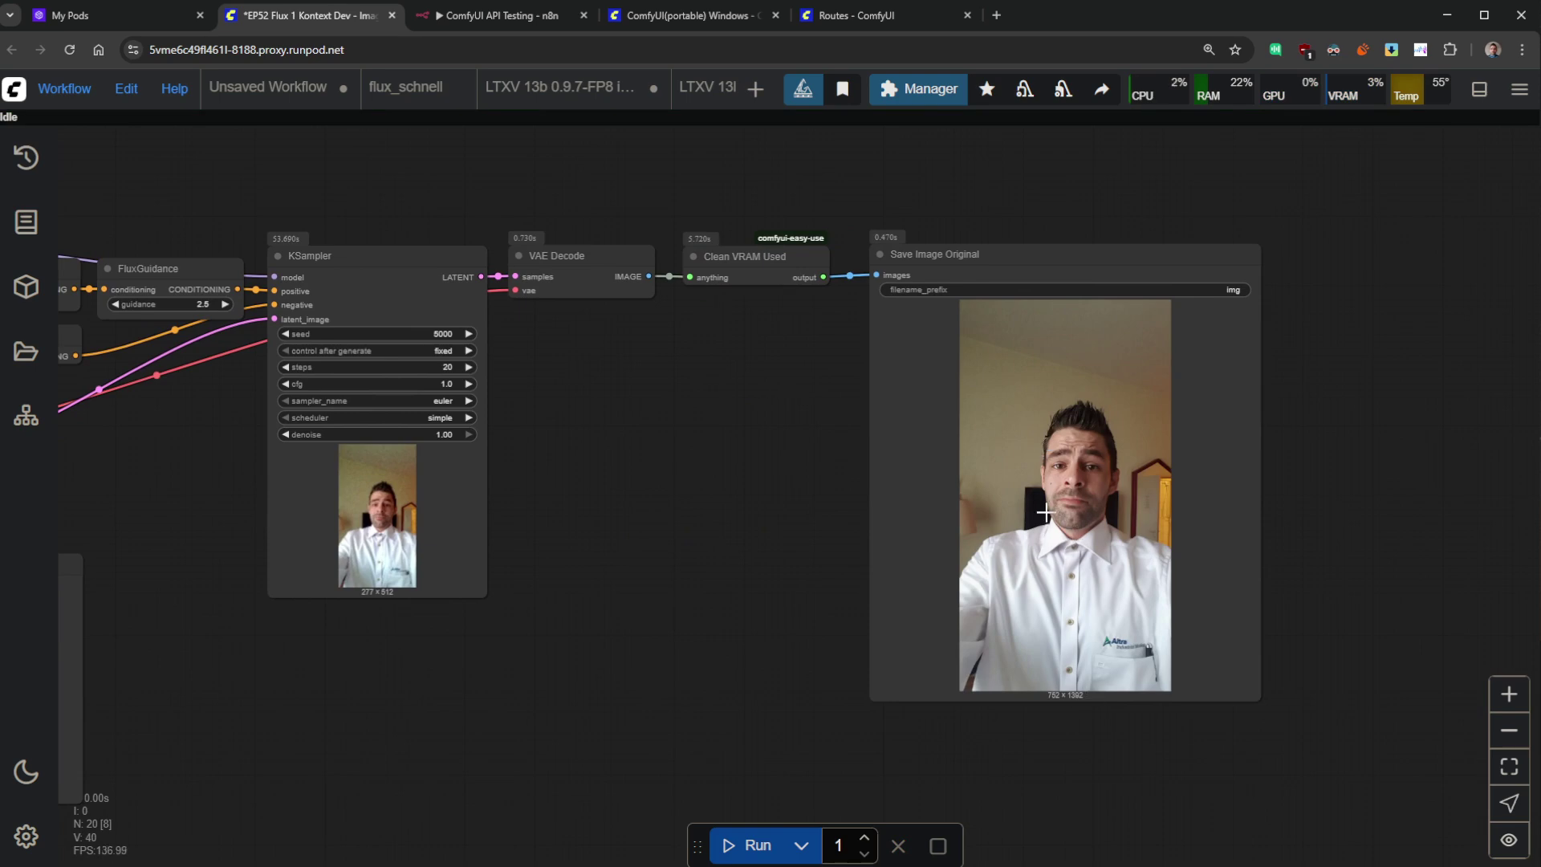
drag(672, 536, 1327, 582)
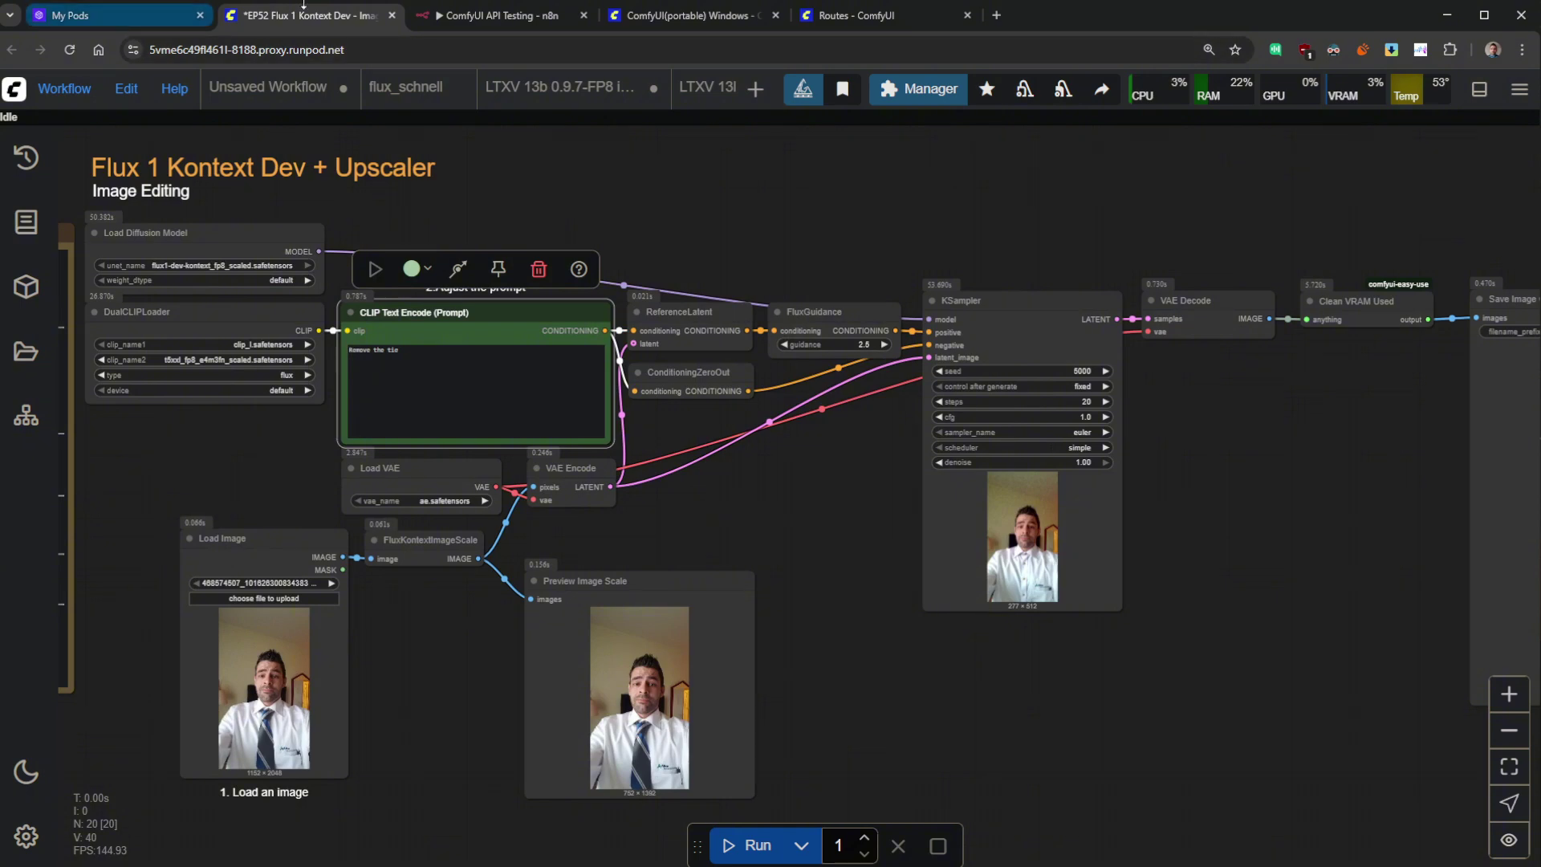
- Switch to the ComfyUI API Testing workflow in n8n and bring its Flux Kontext section into view
click(503, 18)
scroll(416, 414, up, 2)
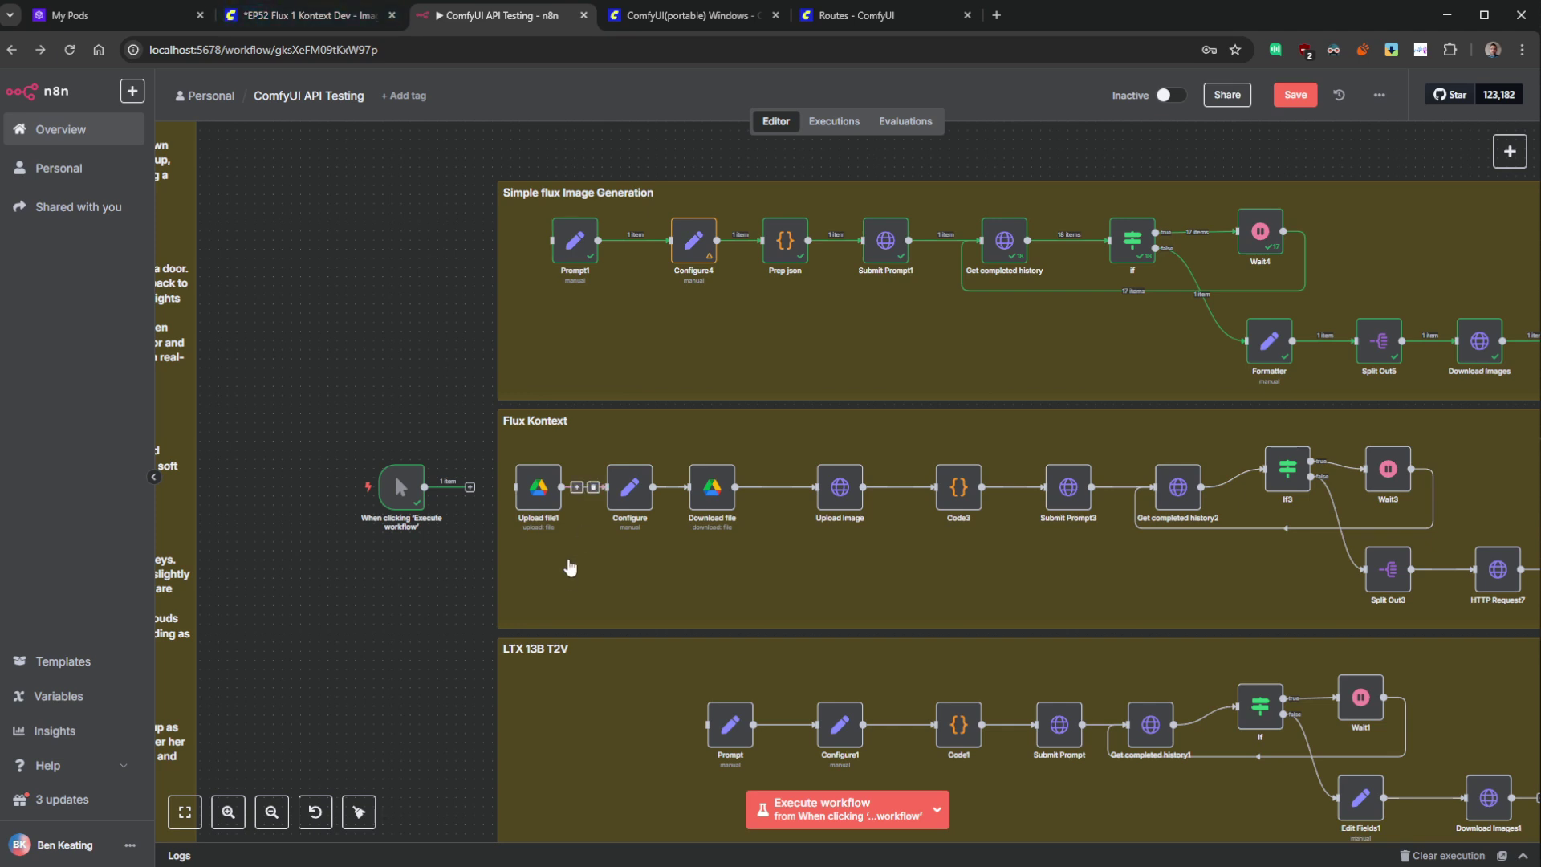
- Move the manual trigger node away from the start of the Flux Kontext row and look over the section's nodes
drag(401, 487, 328, 332)
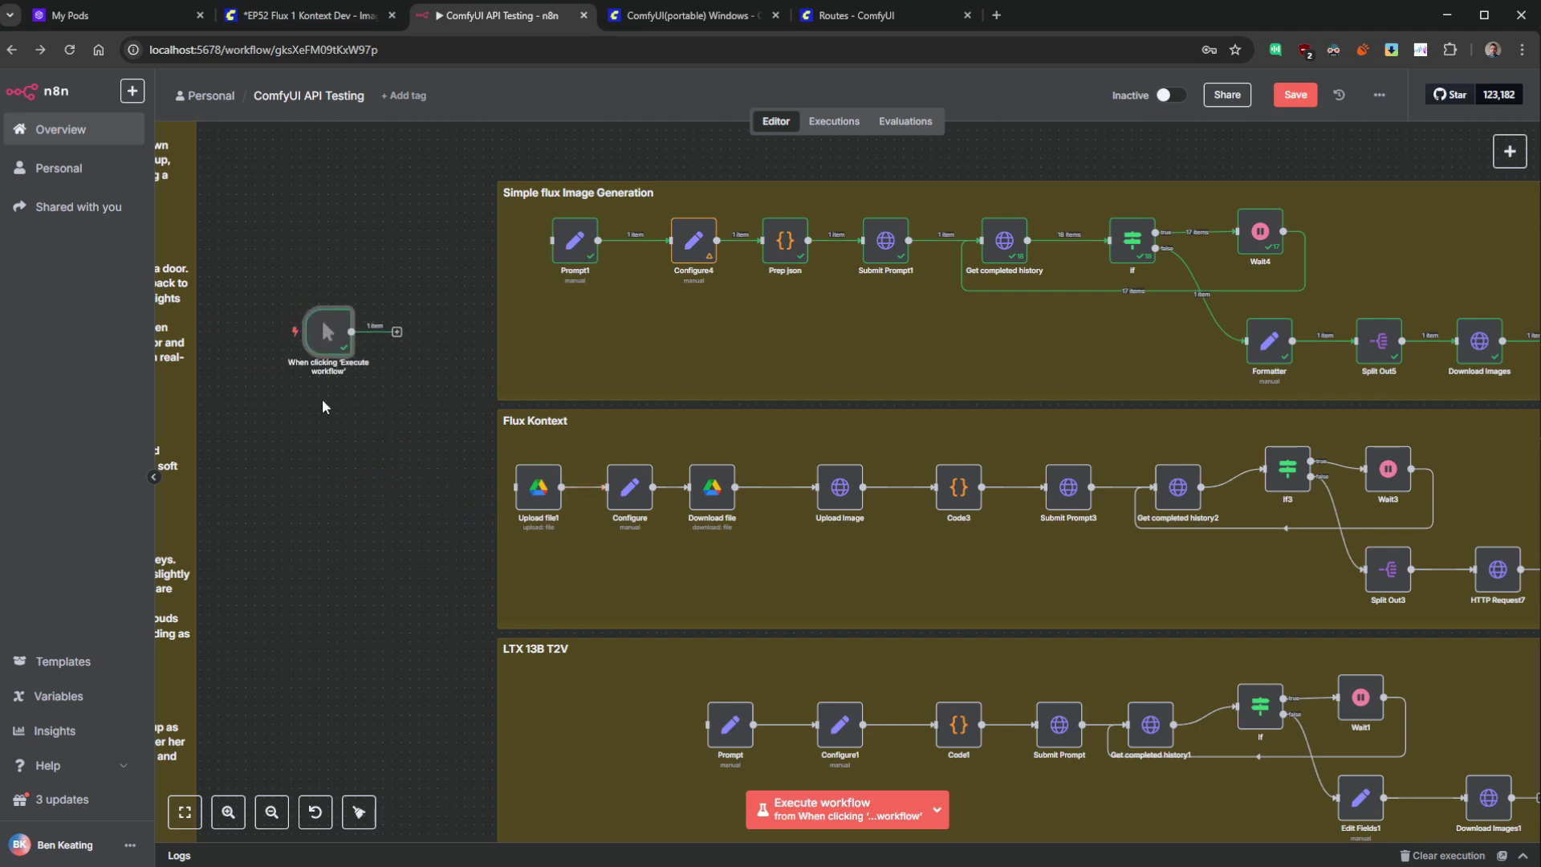
scroll(1186, 546, right, 3)
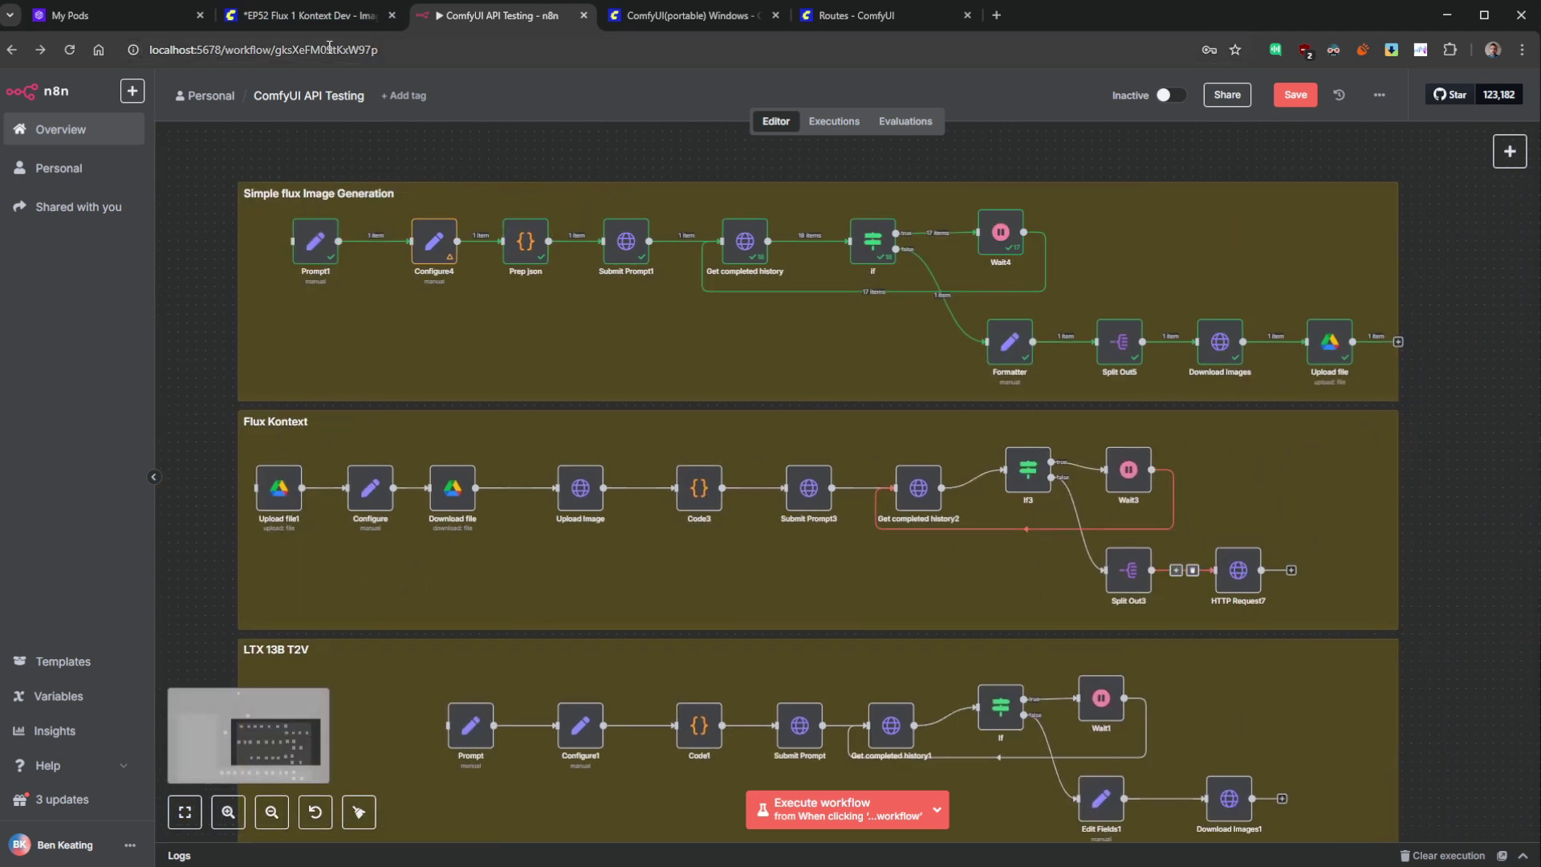
scroll(638, 365, left, 2)
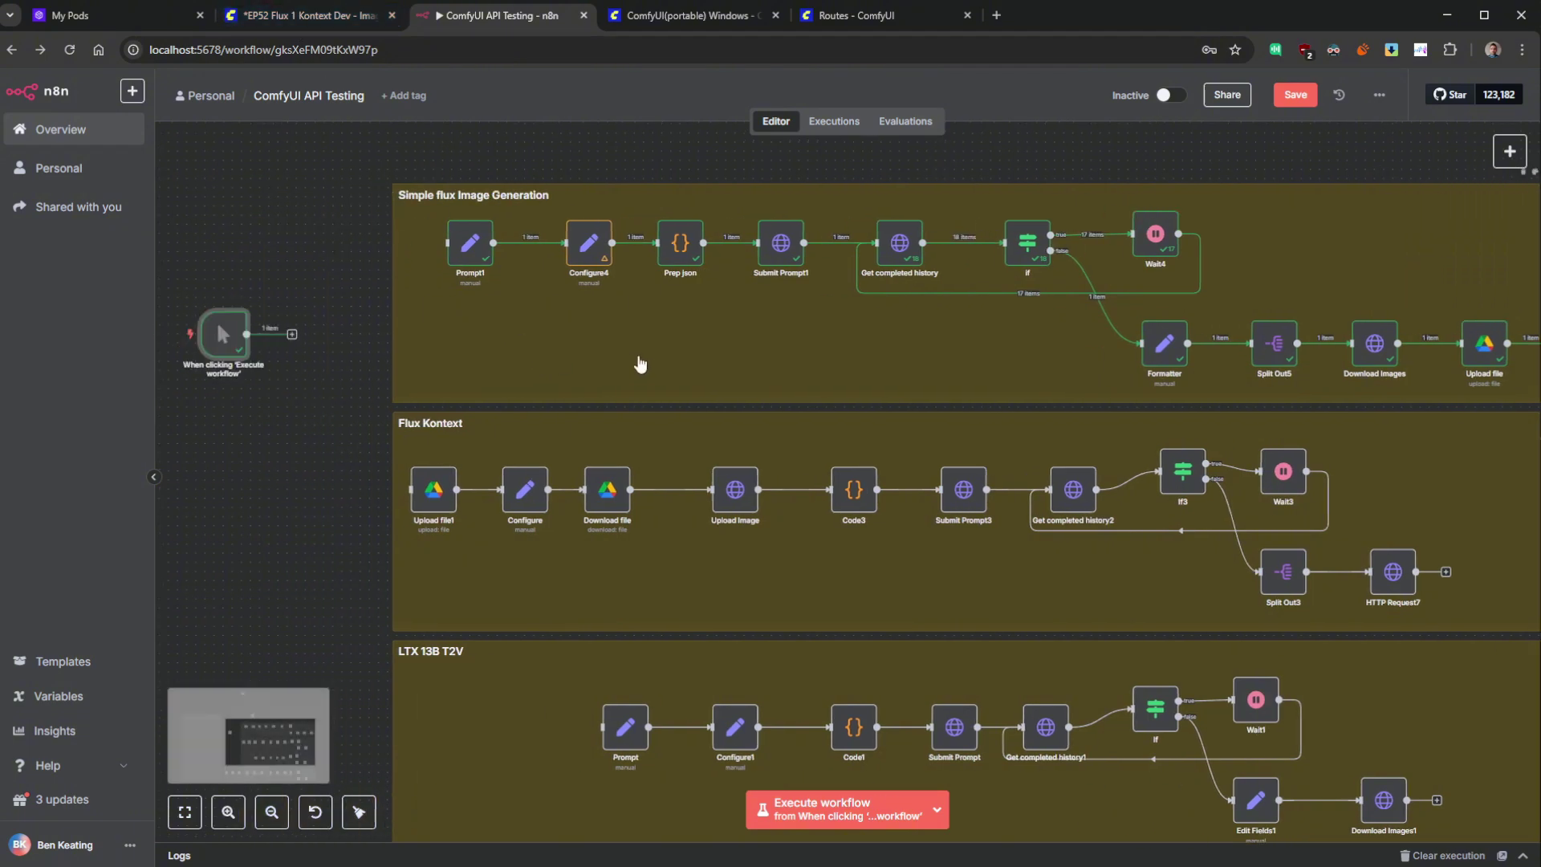
scroll(313, 414, left, 1)
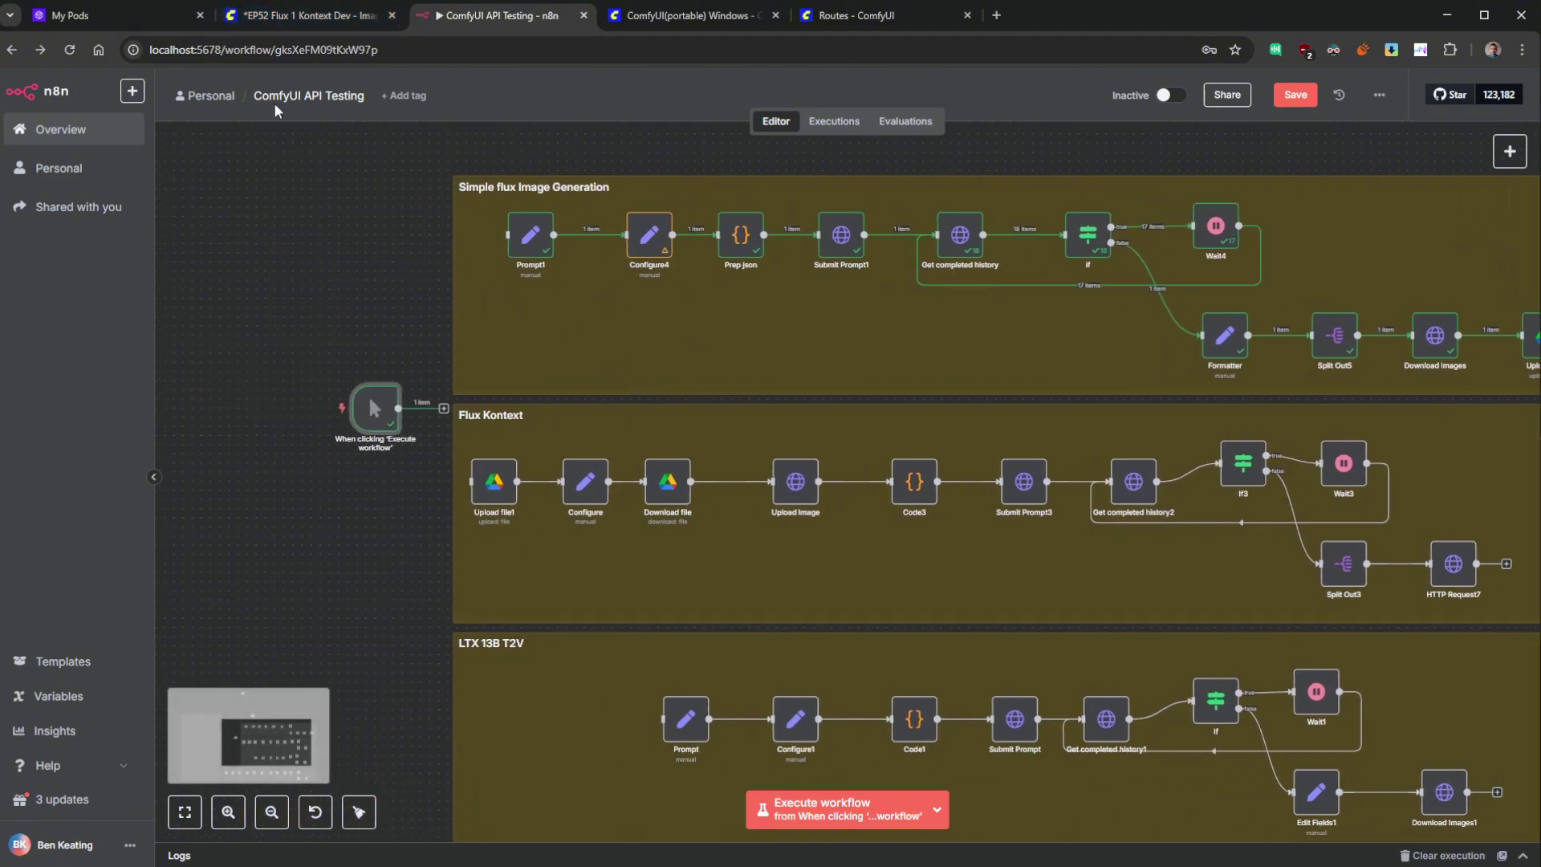
- Locate the Export (API) option for the Flux Kontext workflow in ComfyUI, and return to the n8n workflow
click(297, 18)
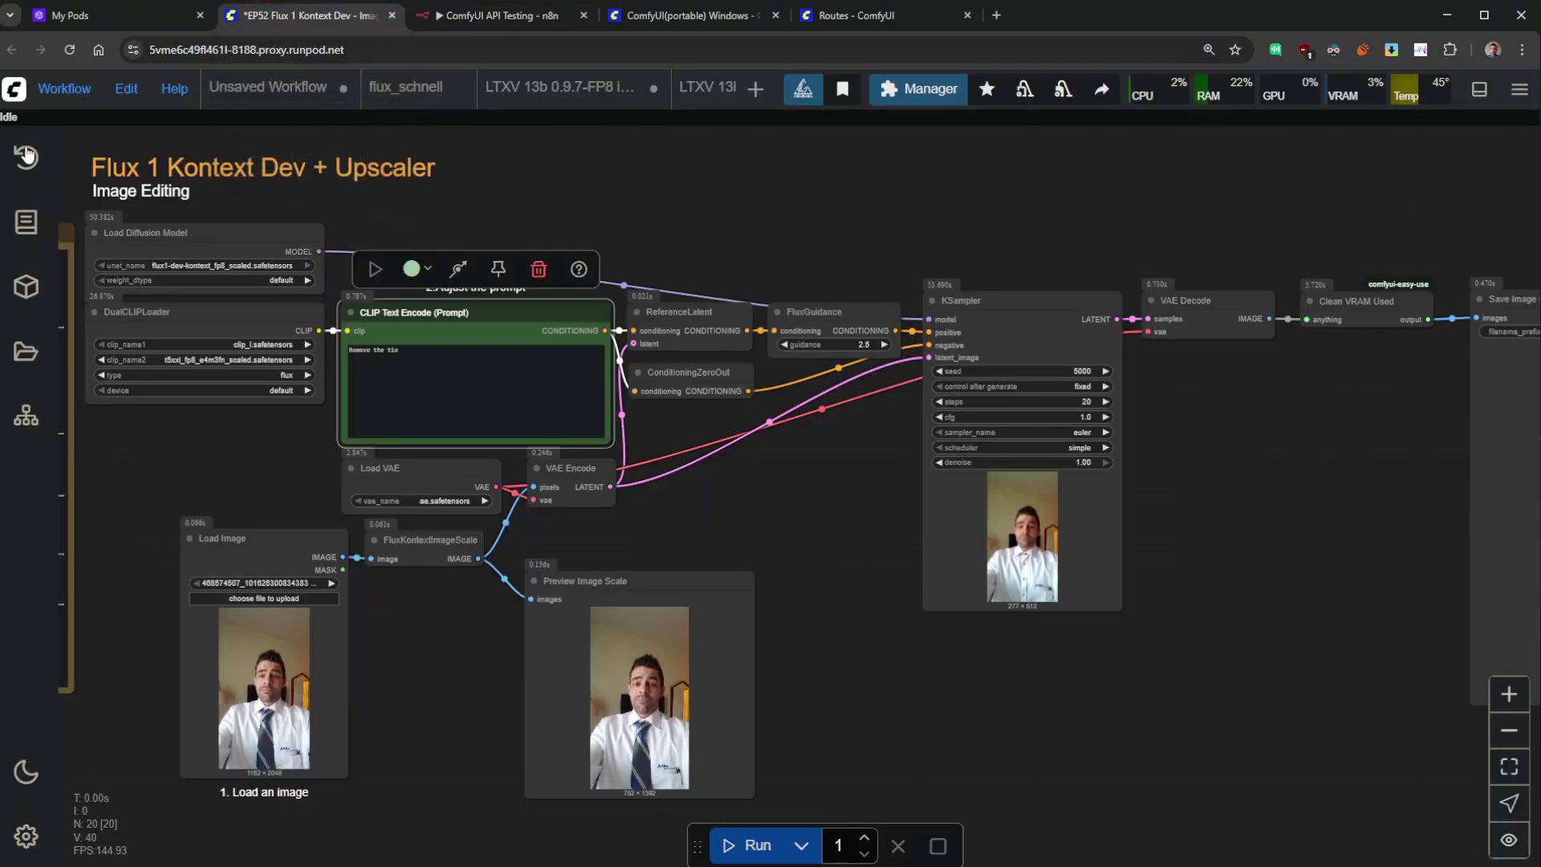
click(64, 88)
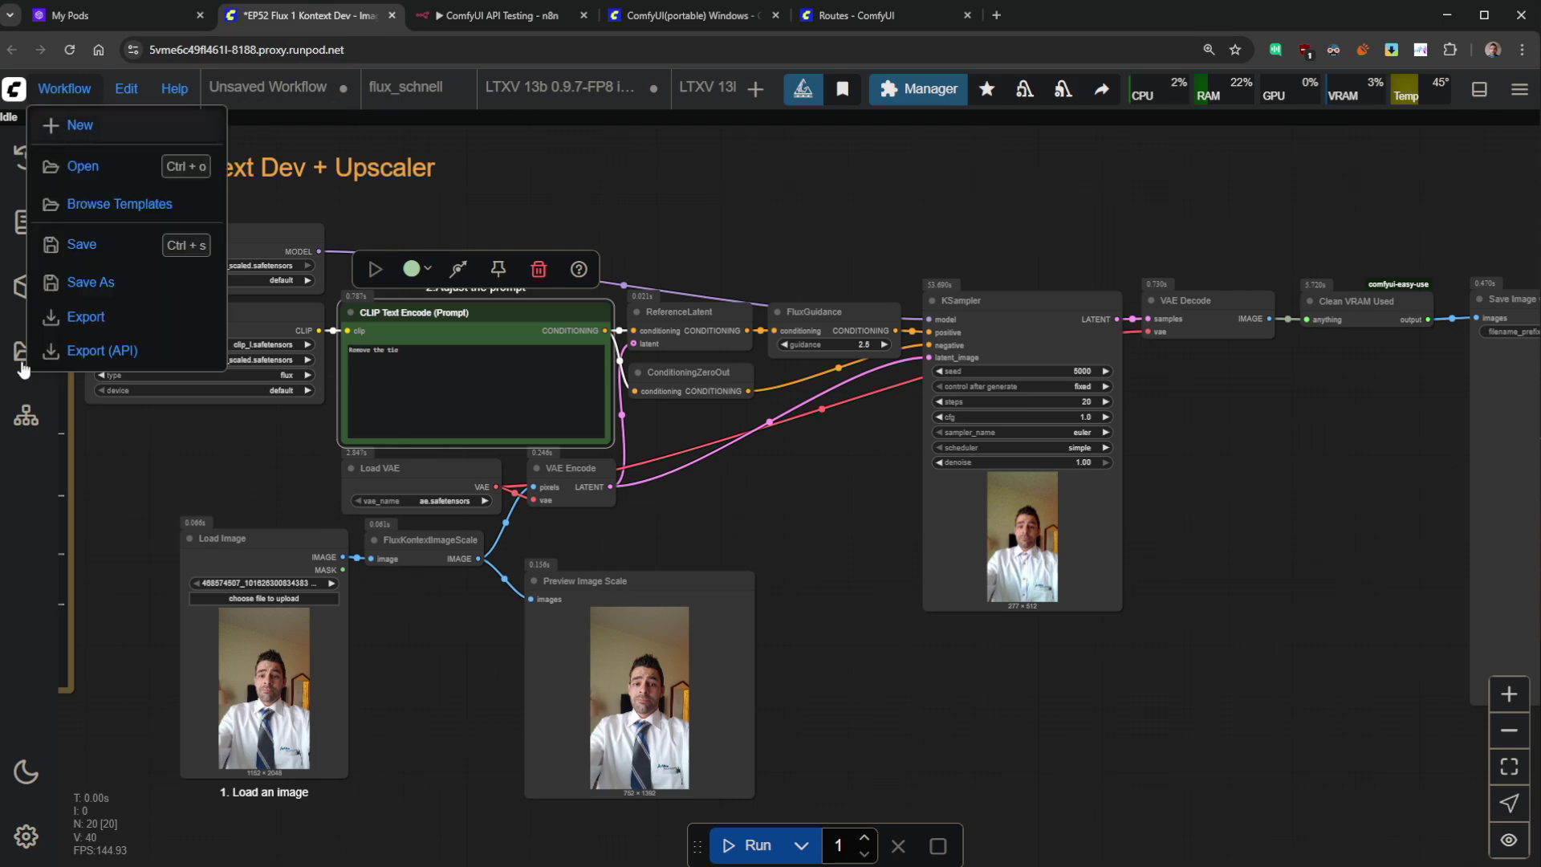
click(490, 19)
- Review the ComfyUI_url and prompt JSON fields in the Configure node of the Flux Kontext row, and return to the canvas
drag(369, 413, 348, 470)
scroll(499, 514, up, 3)
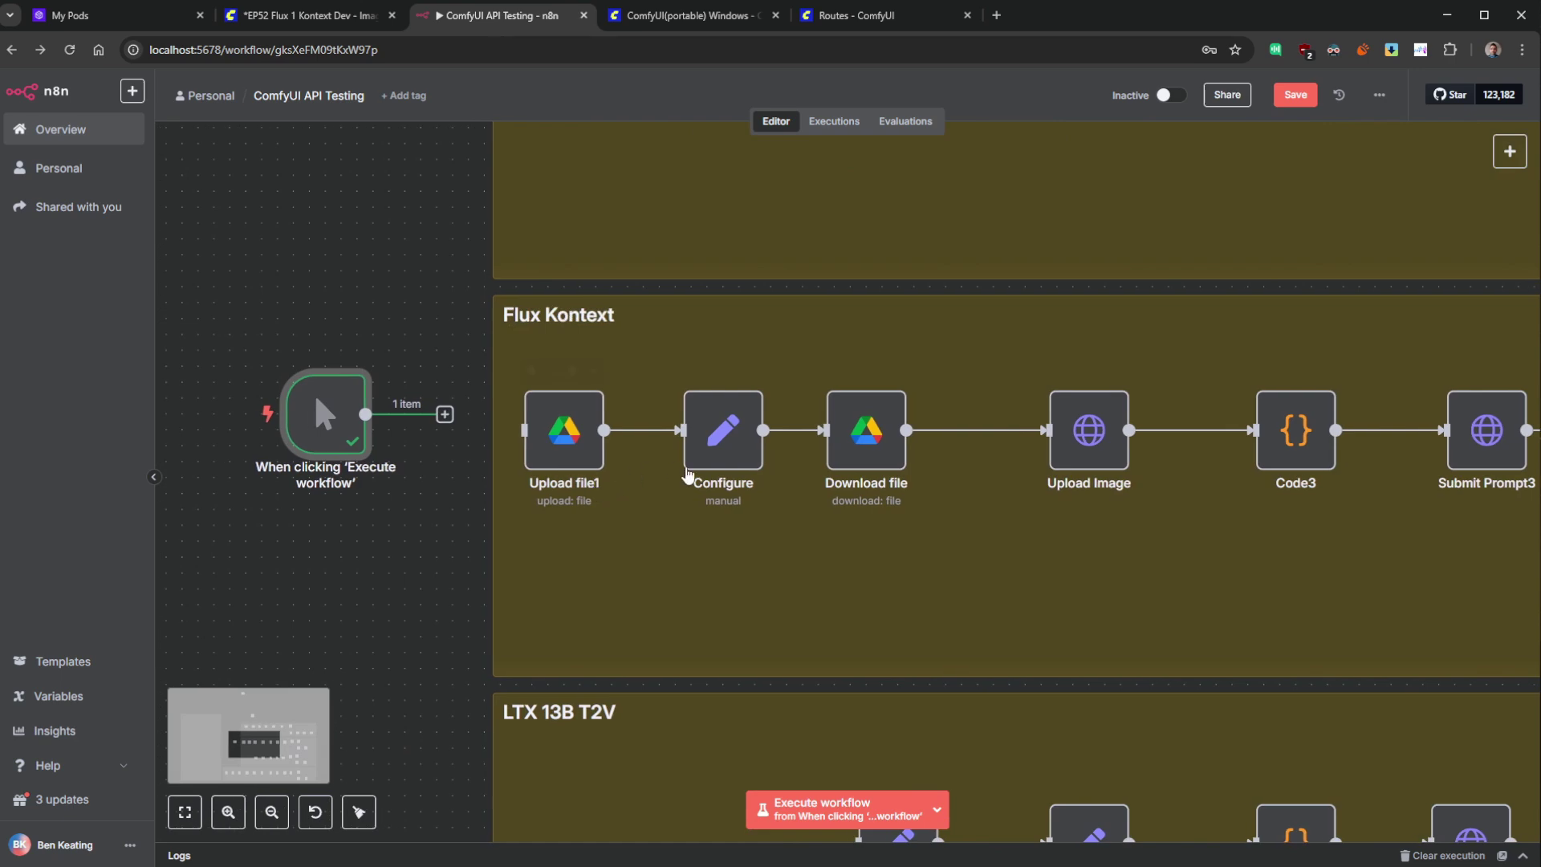
click(728, 438)
double_click(728, 437)
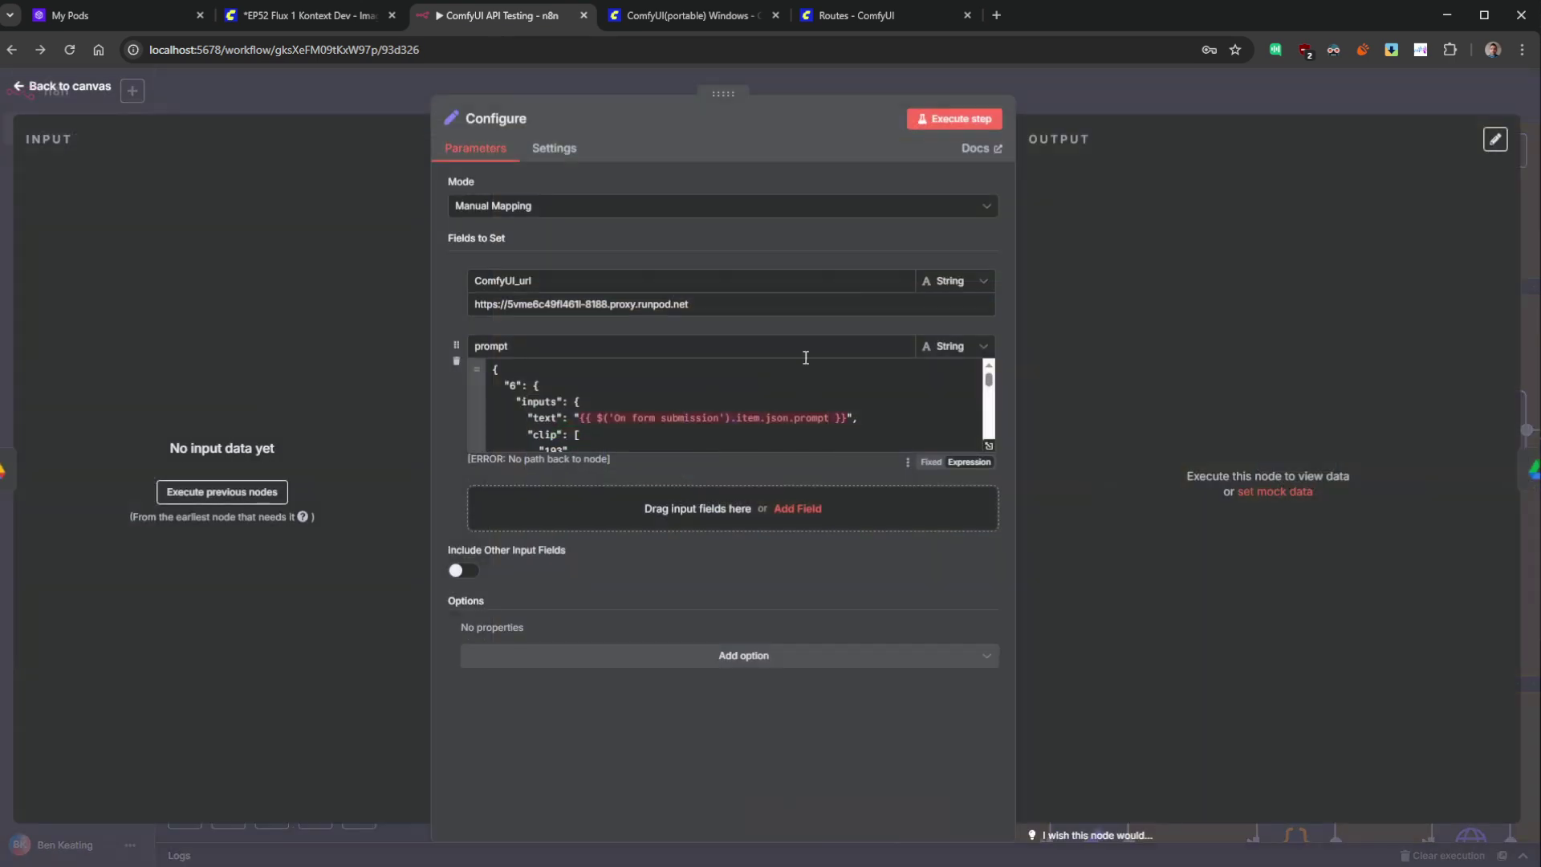
drag(491, 370, 670, 481)
click(718, 403)
scroll(702, 412, up, 5)
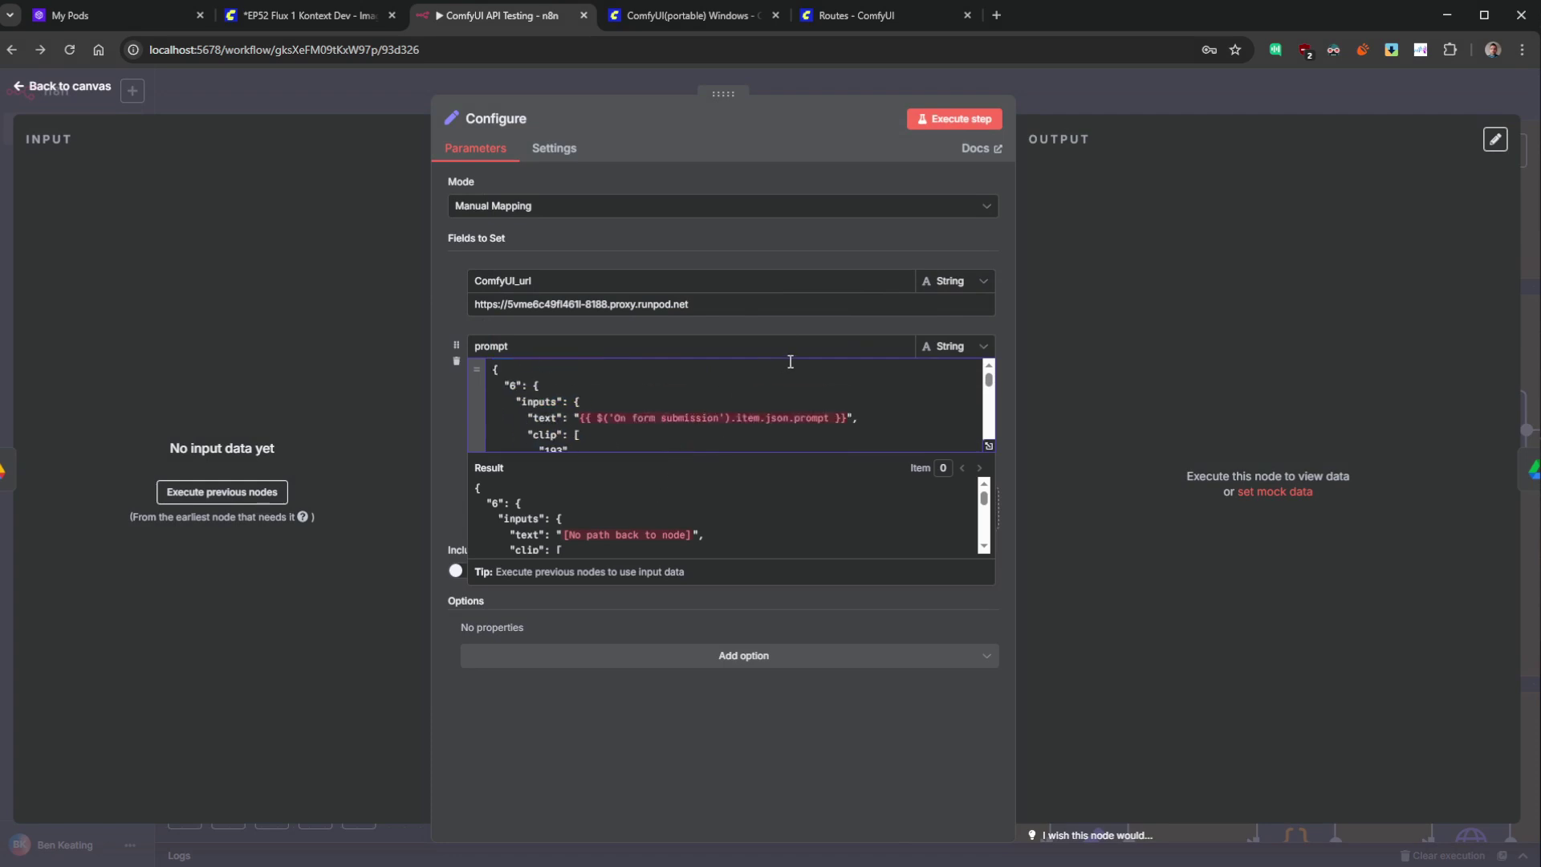
click(89, 87)
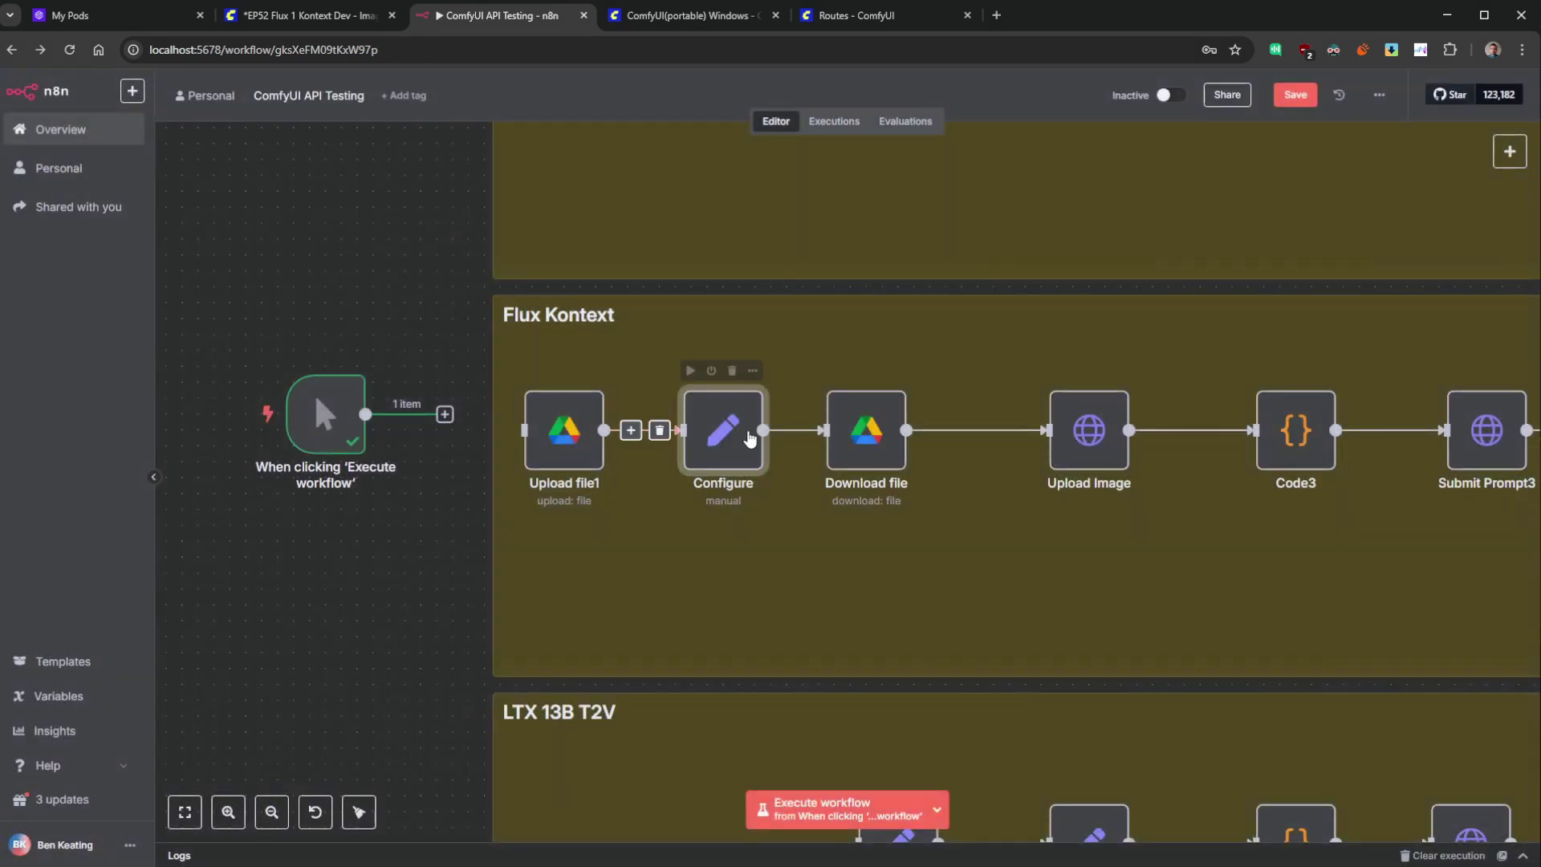
- Shift the Download file node slightly towards Upload Image, and examine the Upload Image request's URL expression ending in /upload/image
drag(860, 436, 892, 436)
drag(1071, 544, 951, 548)
scroll(836, 555, down, 1)
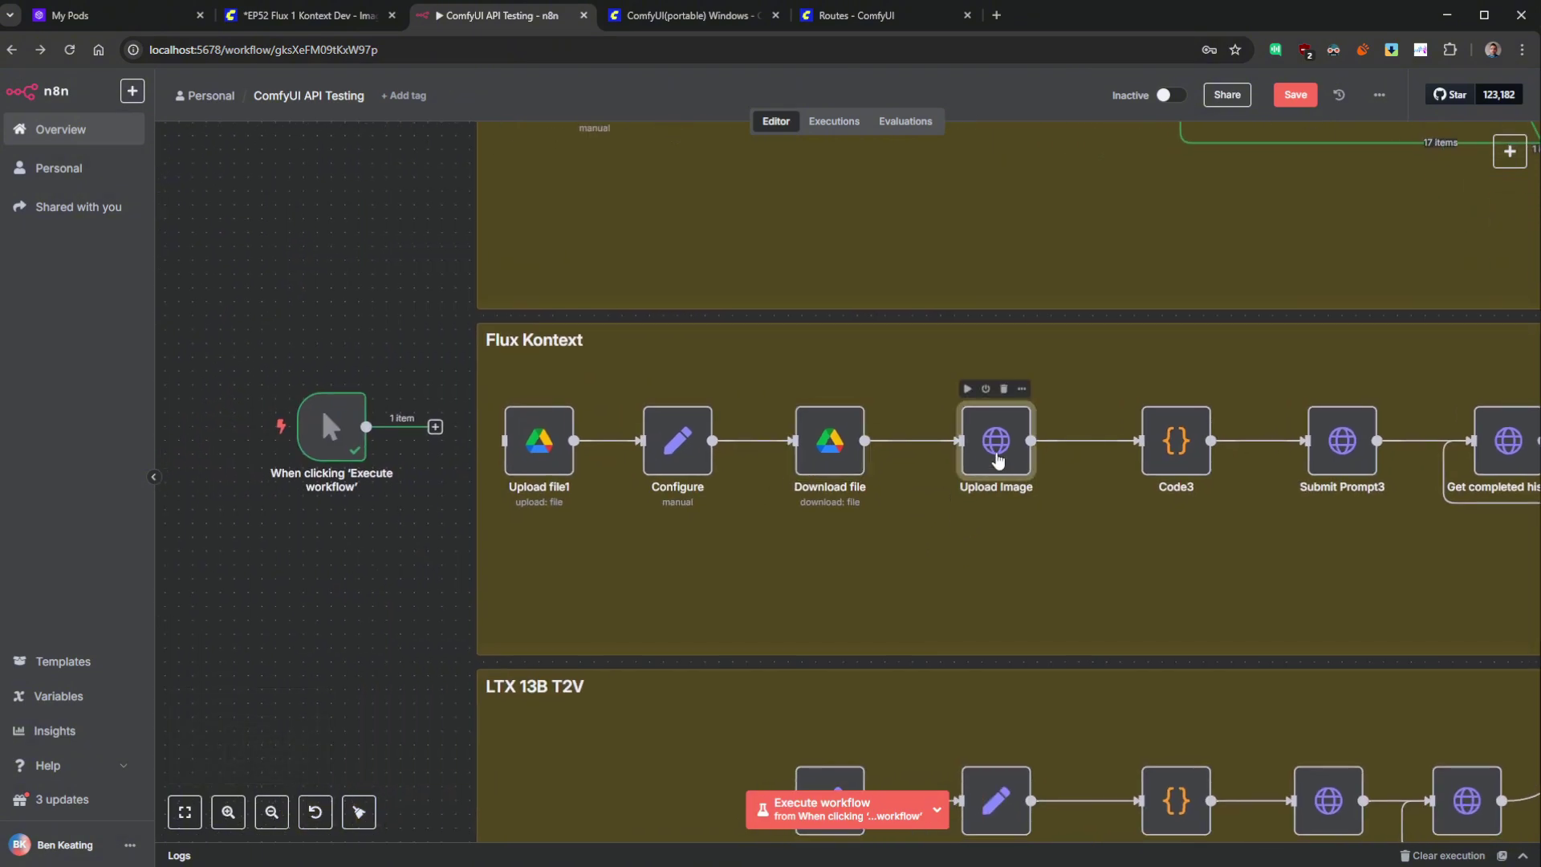
double_click(997, 459)
click(562, 282)
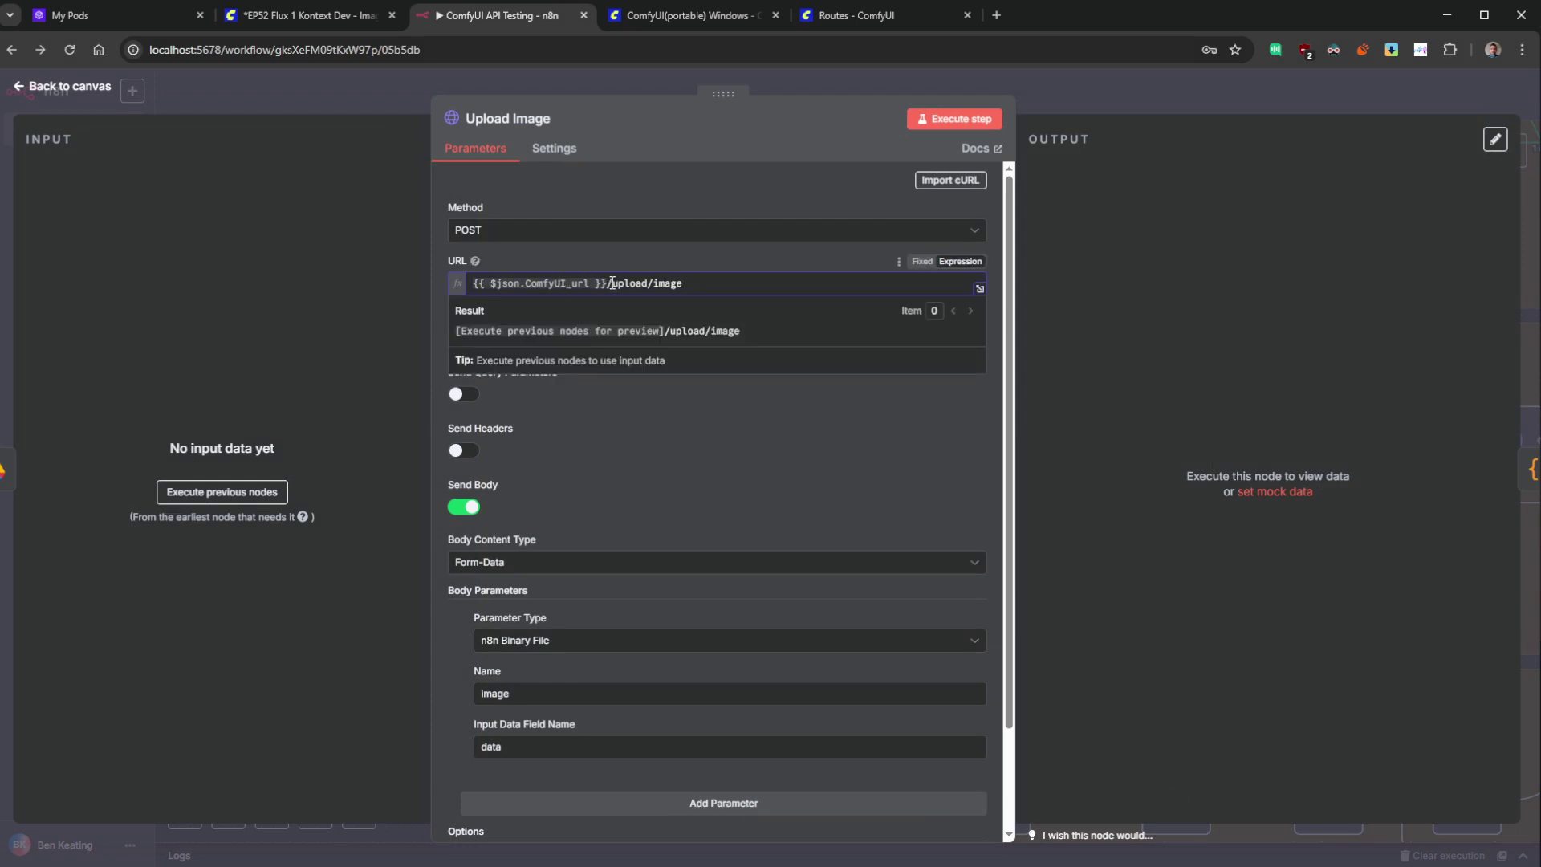
drag(611, 282, 421, 284)
double_click(662, 284)
click(1168, 331)
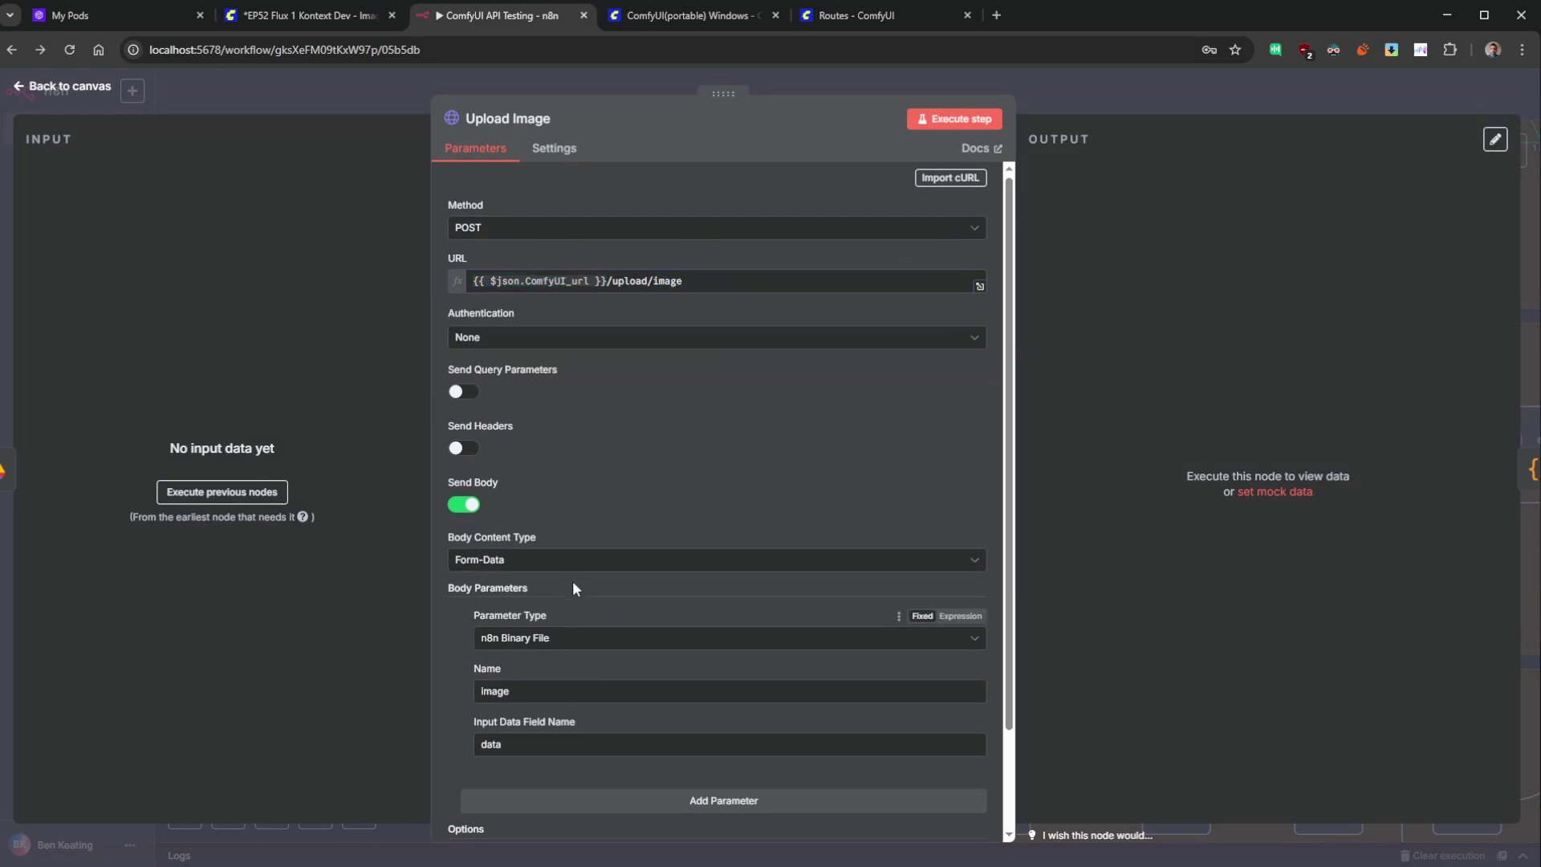
- Review the Upload Image node's n8n Binary File body parameter, its name and input data field, and return to the canvas
scroll(553, 571, down, 2)
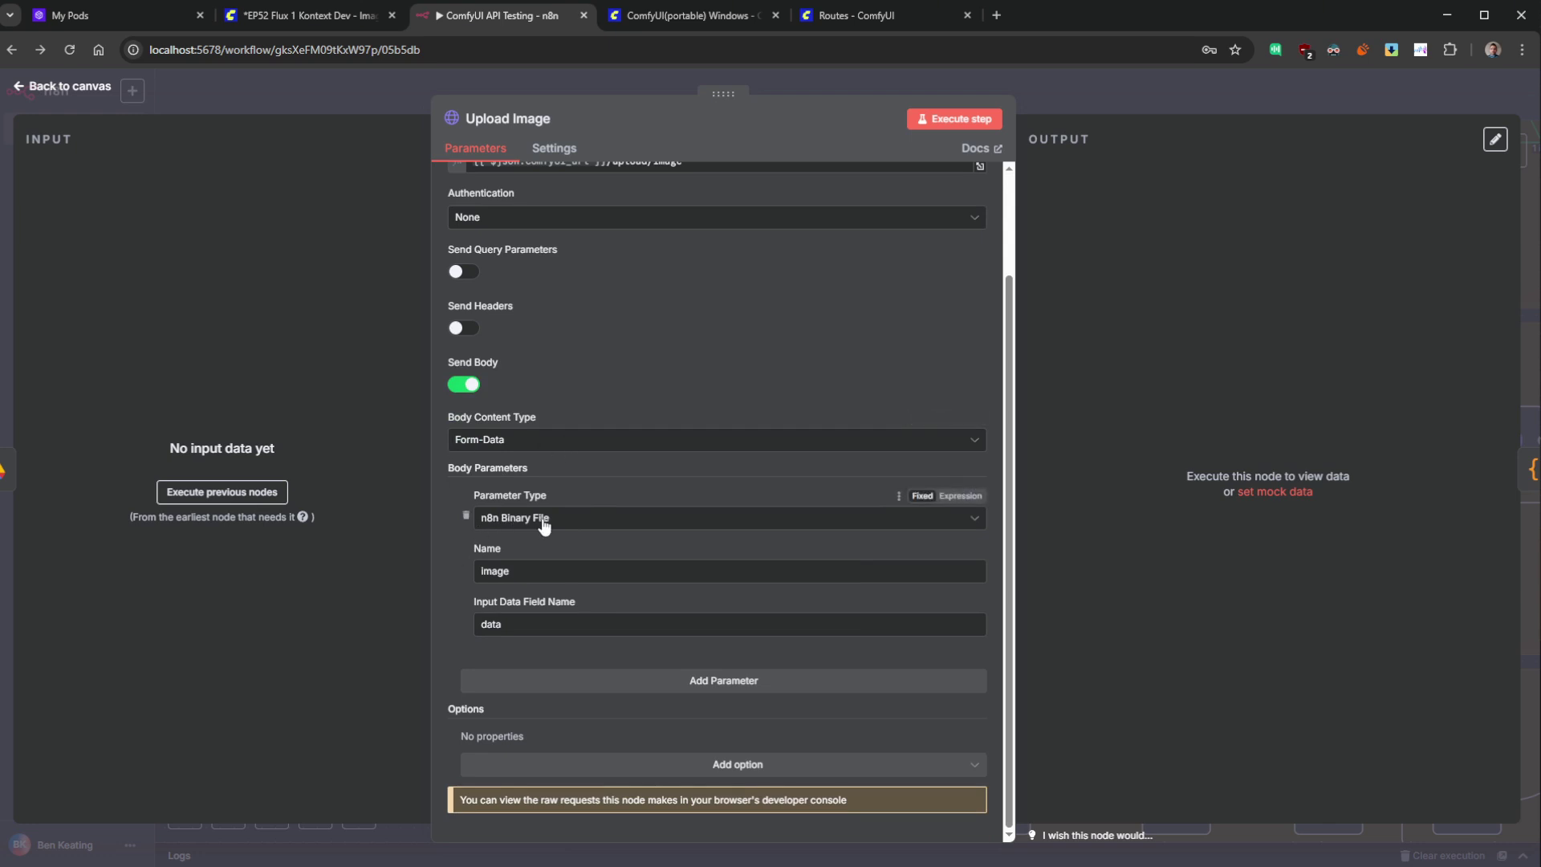
drag(535, 562, 423, 575)
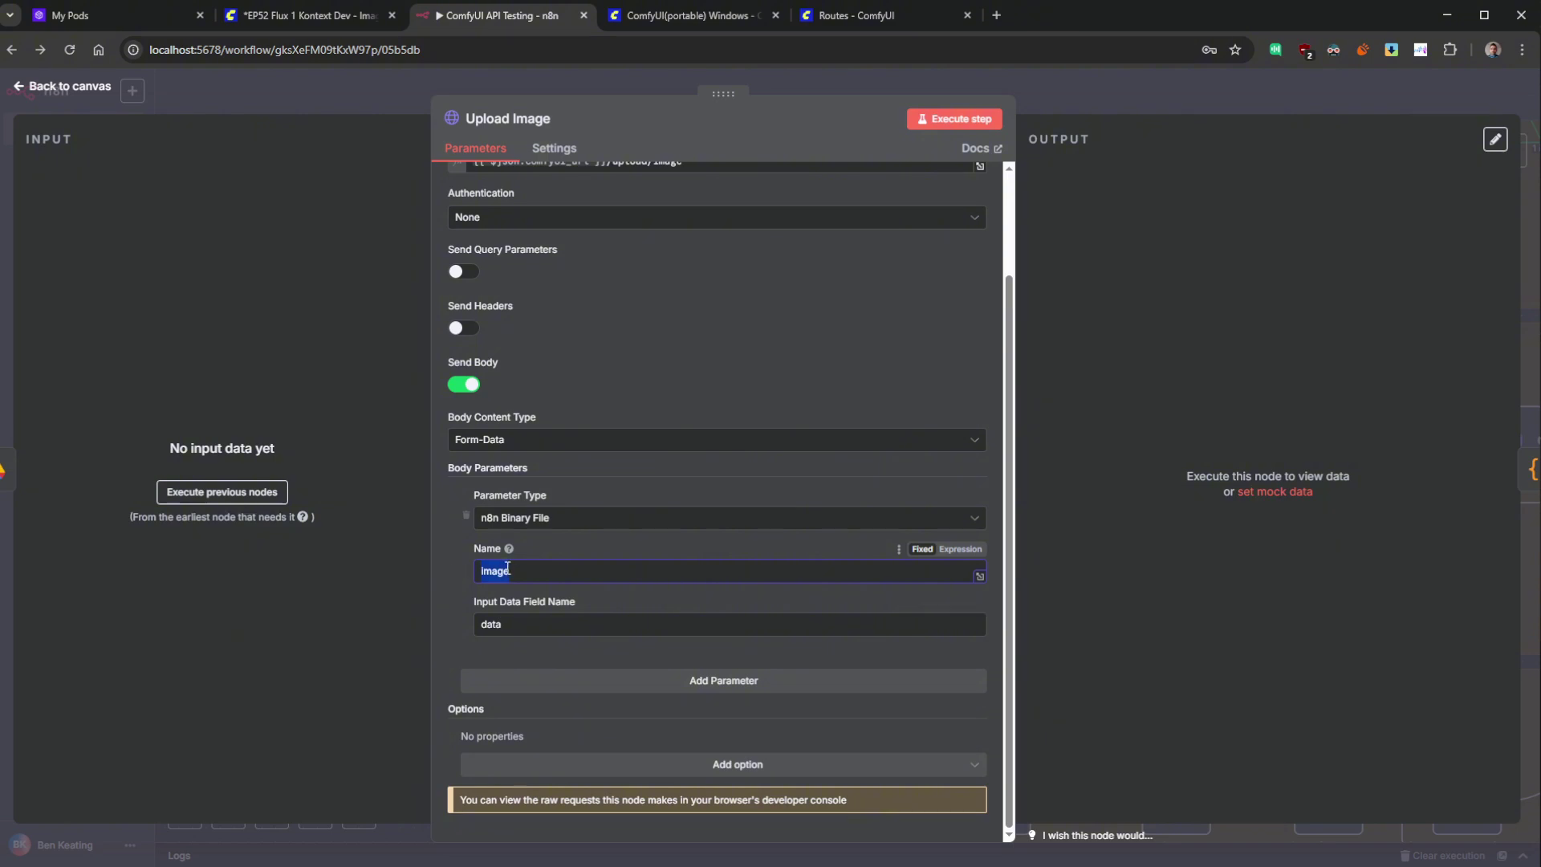
click(507, 626)
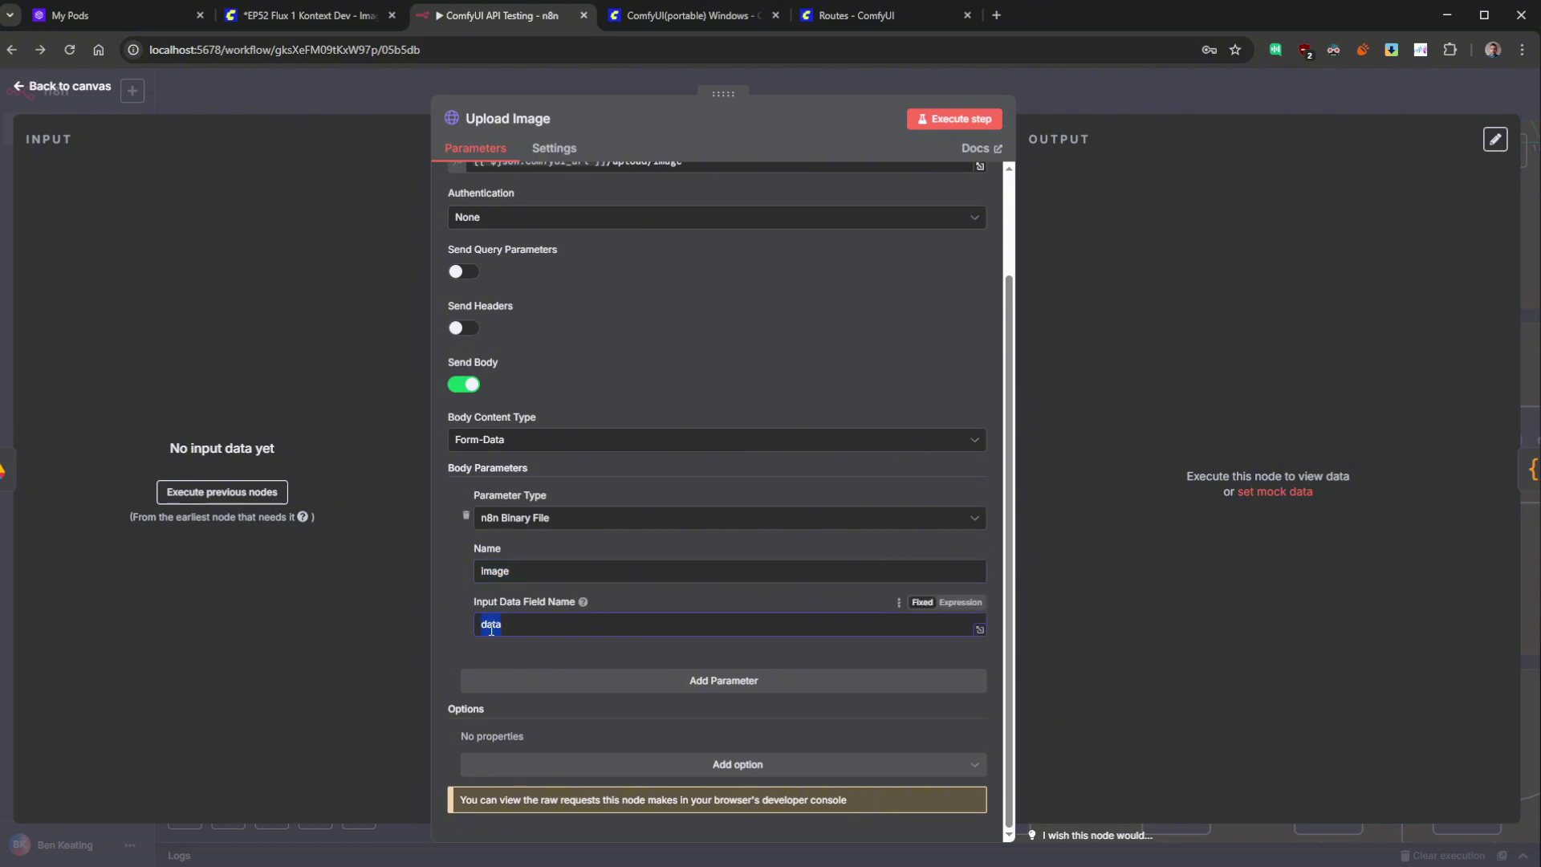
click(487, 629)
click(50, 86)
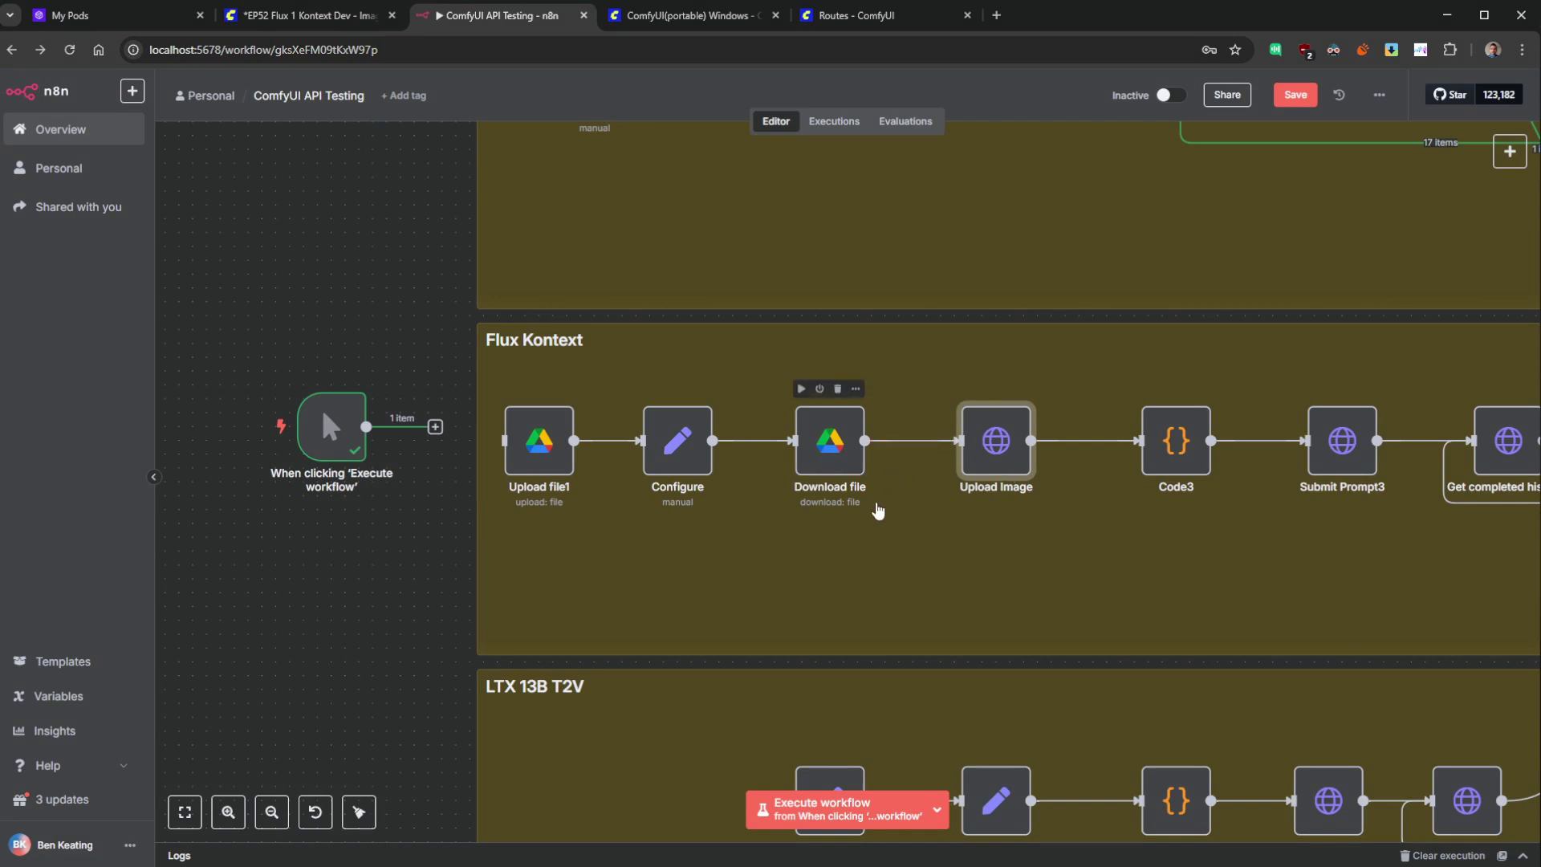
- Move the On form submission trigger from the LTX image 2 Video section to the front of the Flux Kontext row
scroll(348, 478, down, 2)
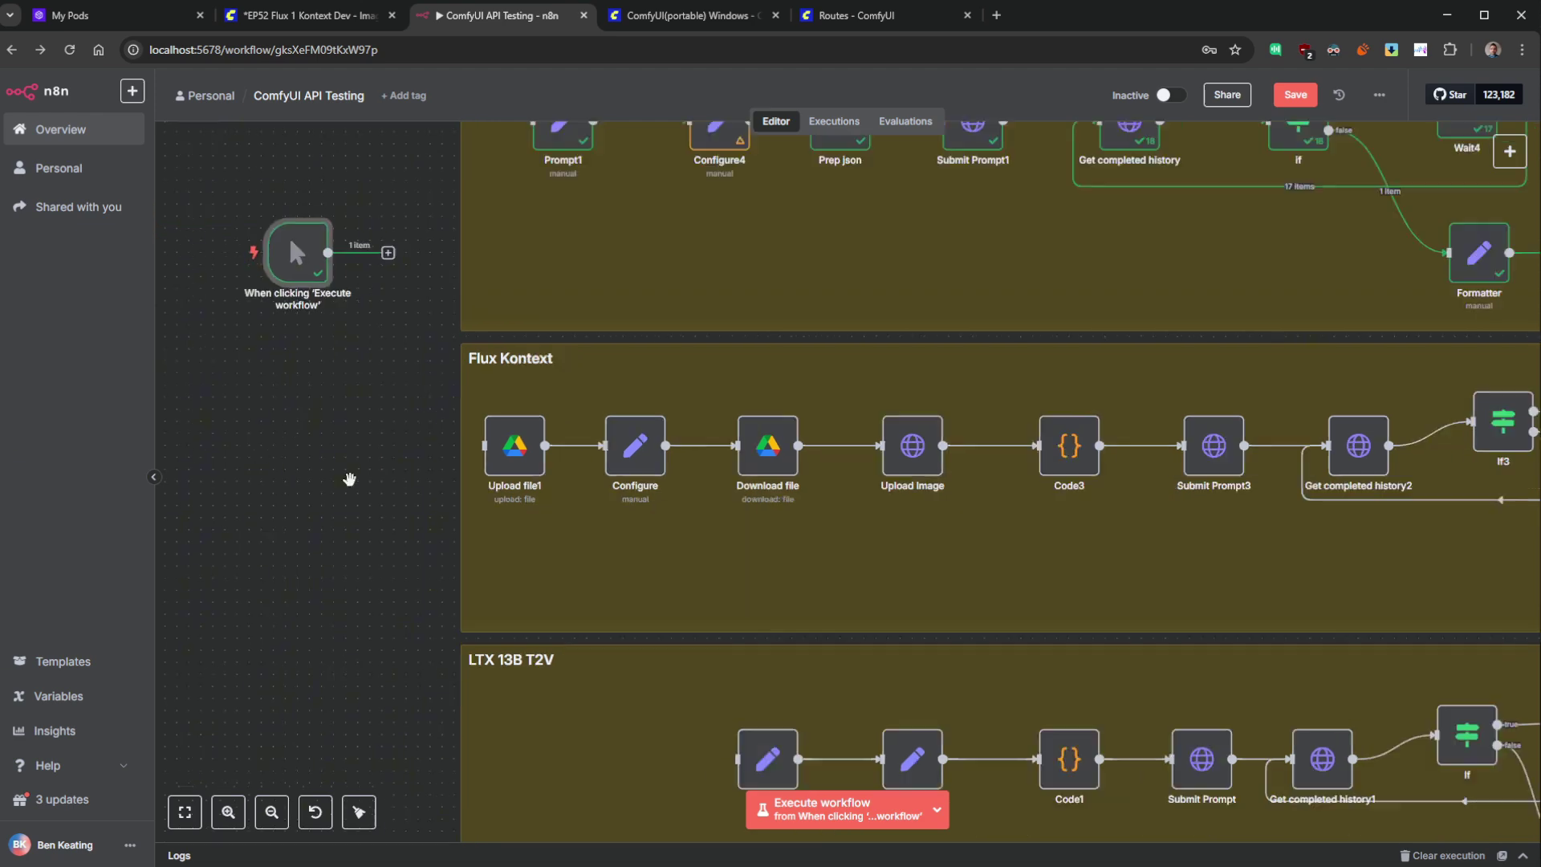
drag(448, 665, 709, 248)
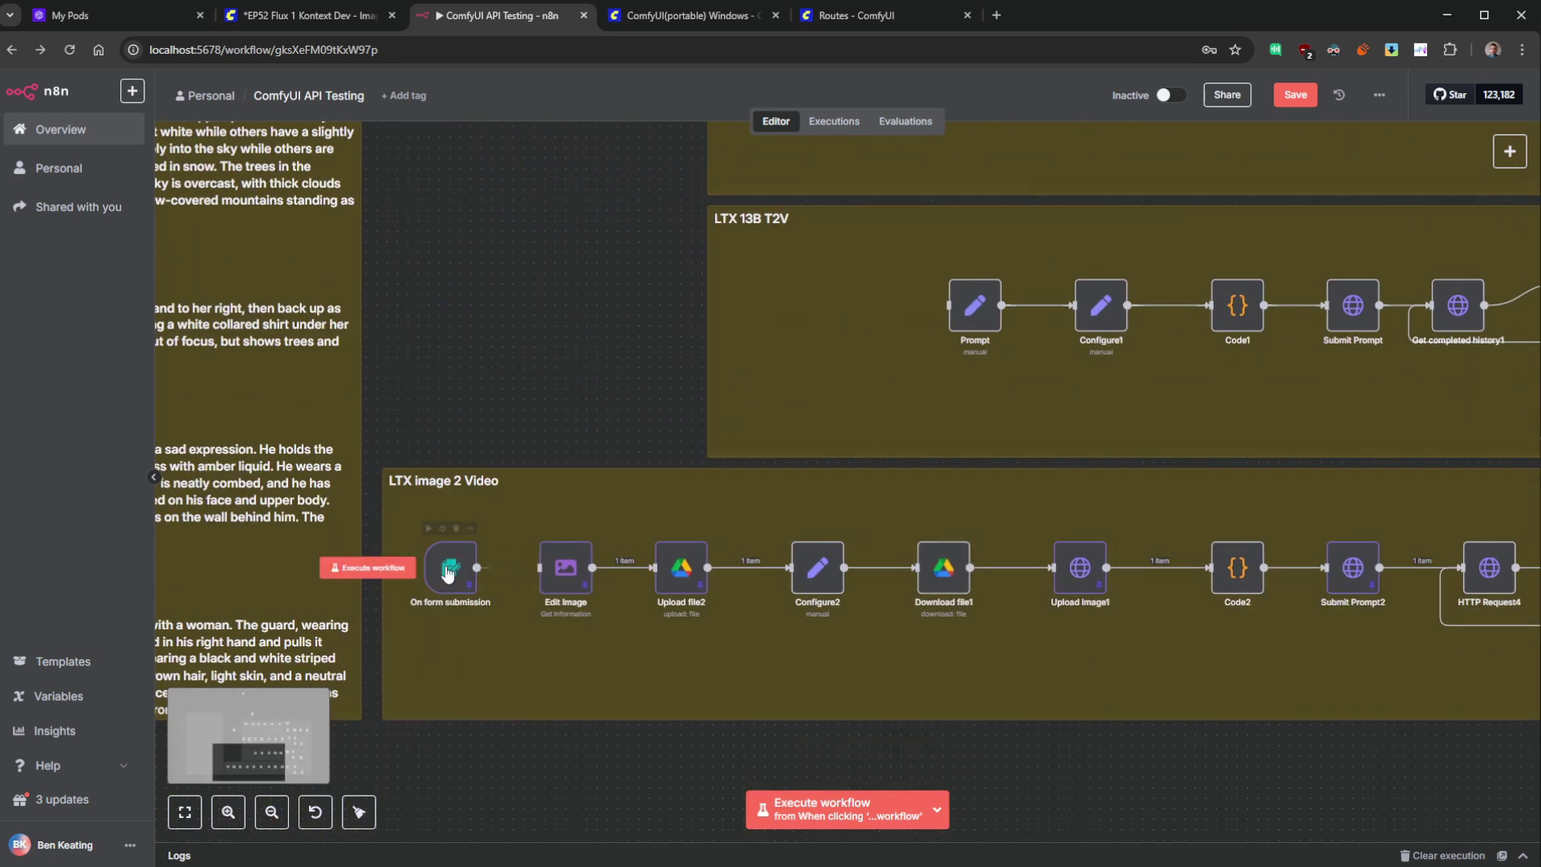
drag(451, 581, 609, 213)
scroll(610, 215, up, 5)
drag(527, 542, 534, 376)
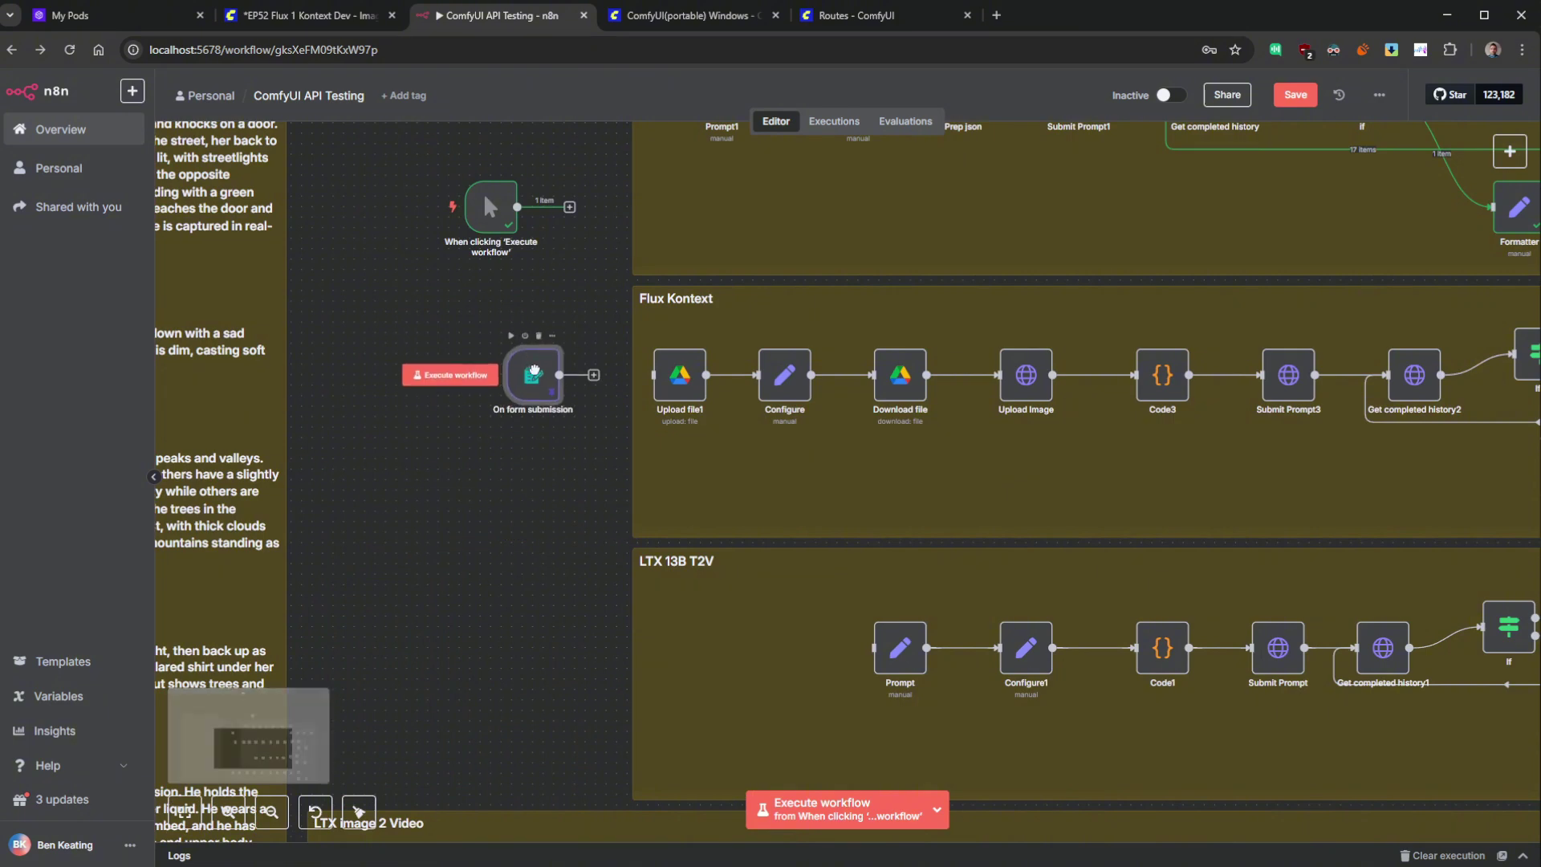
scroll(577, 485, up, 2)
drag(560, 447, 531, 522)
mouse_move(499, 418)
mouse_down()
mouse_move(500, 431)
mouse_move(487, 417)
mouse_up()
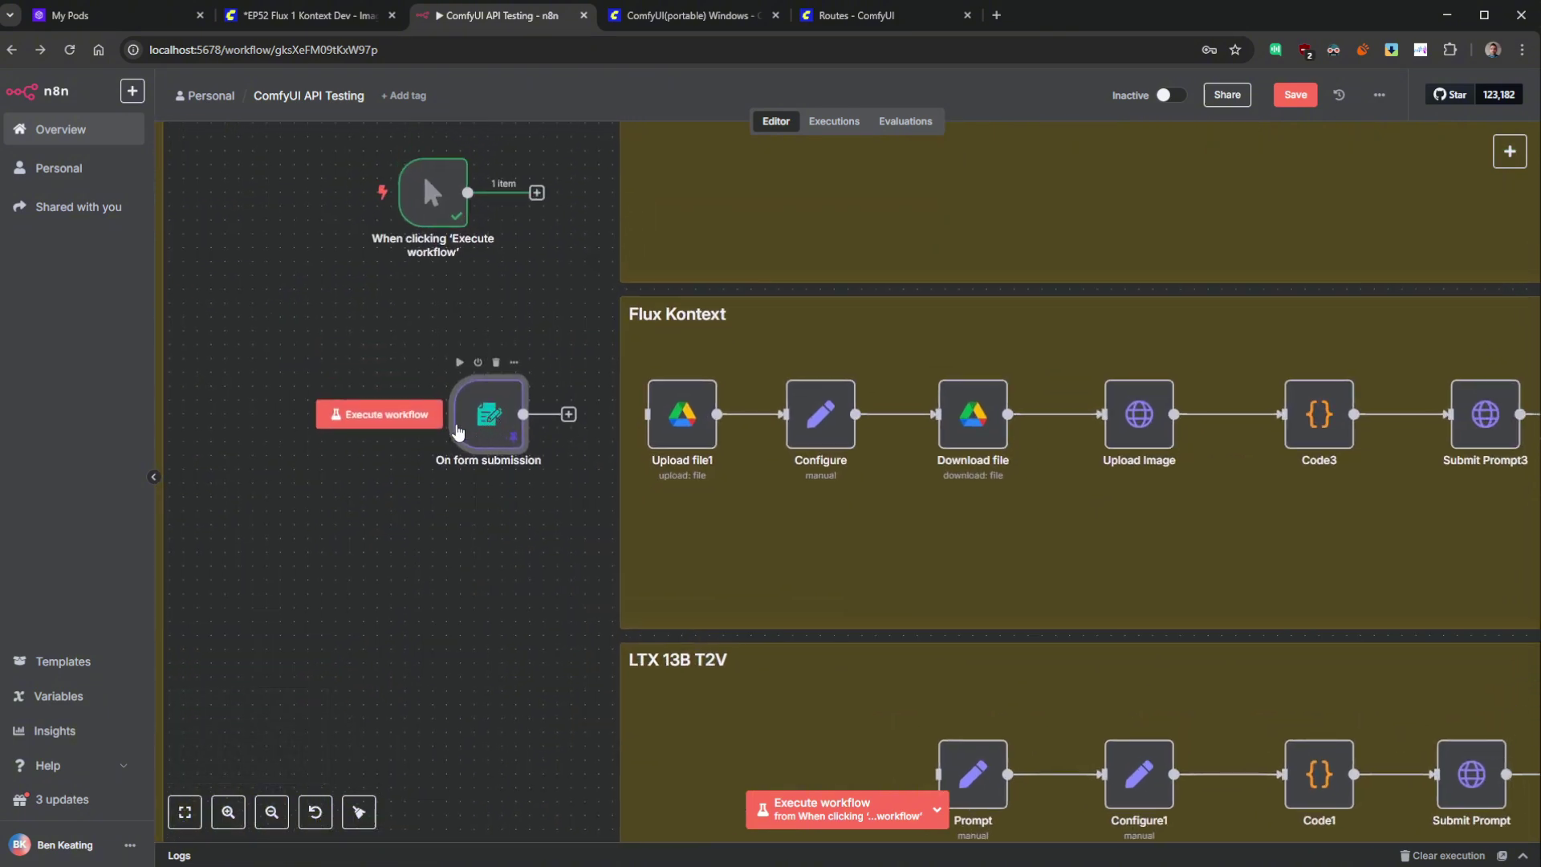
- Review the form trigger's prompt text field and data file field, and return to the canvas
double_click(500, 426)
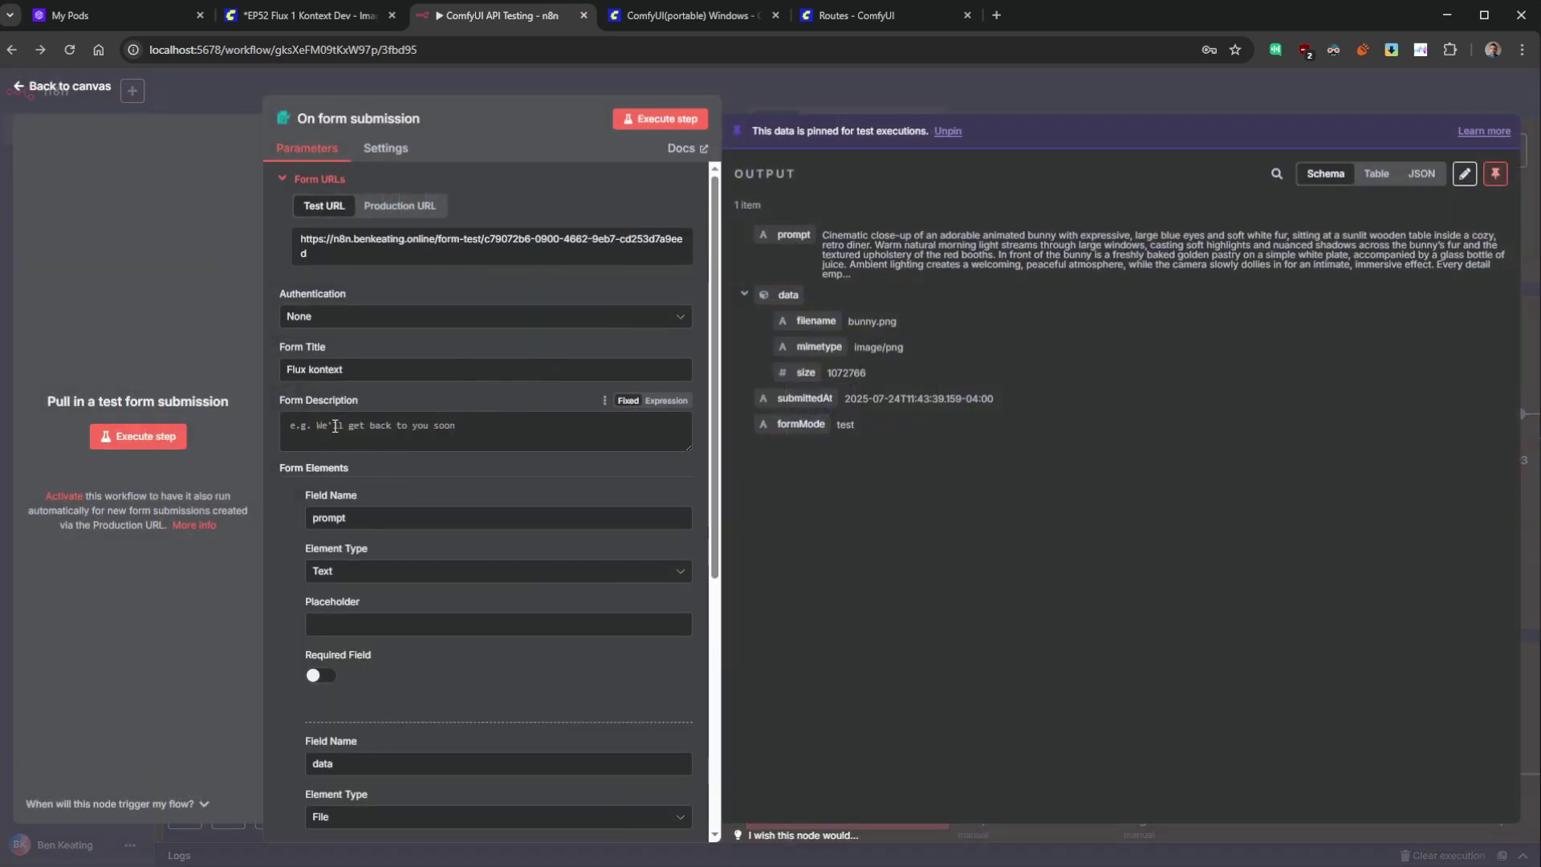
scroll(374, 363, down, 2)
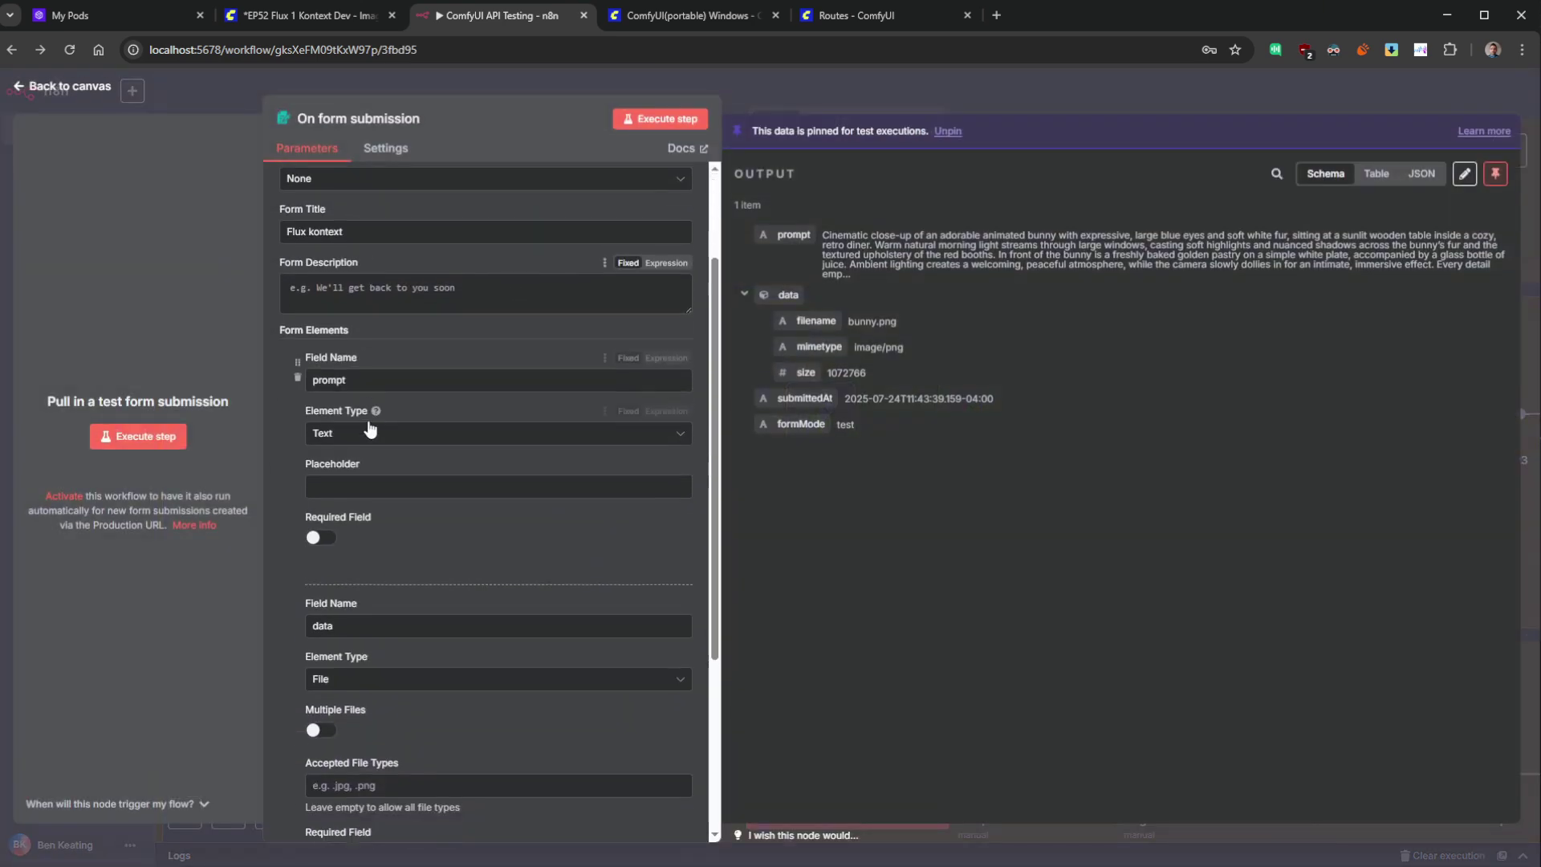
double_click(385, 364)
scroll(372, 388, down, 3)
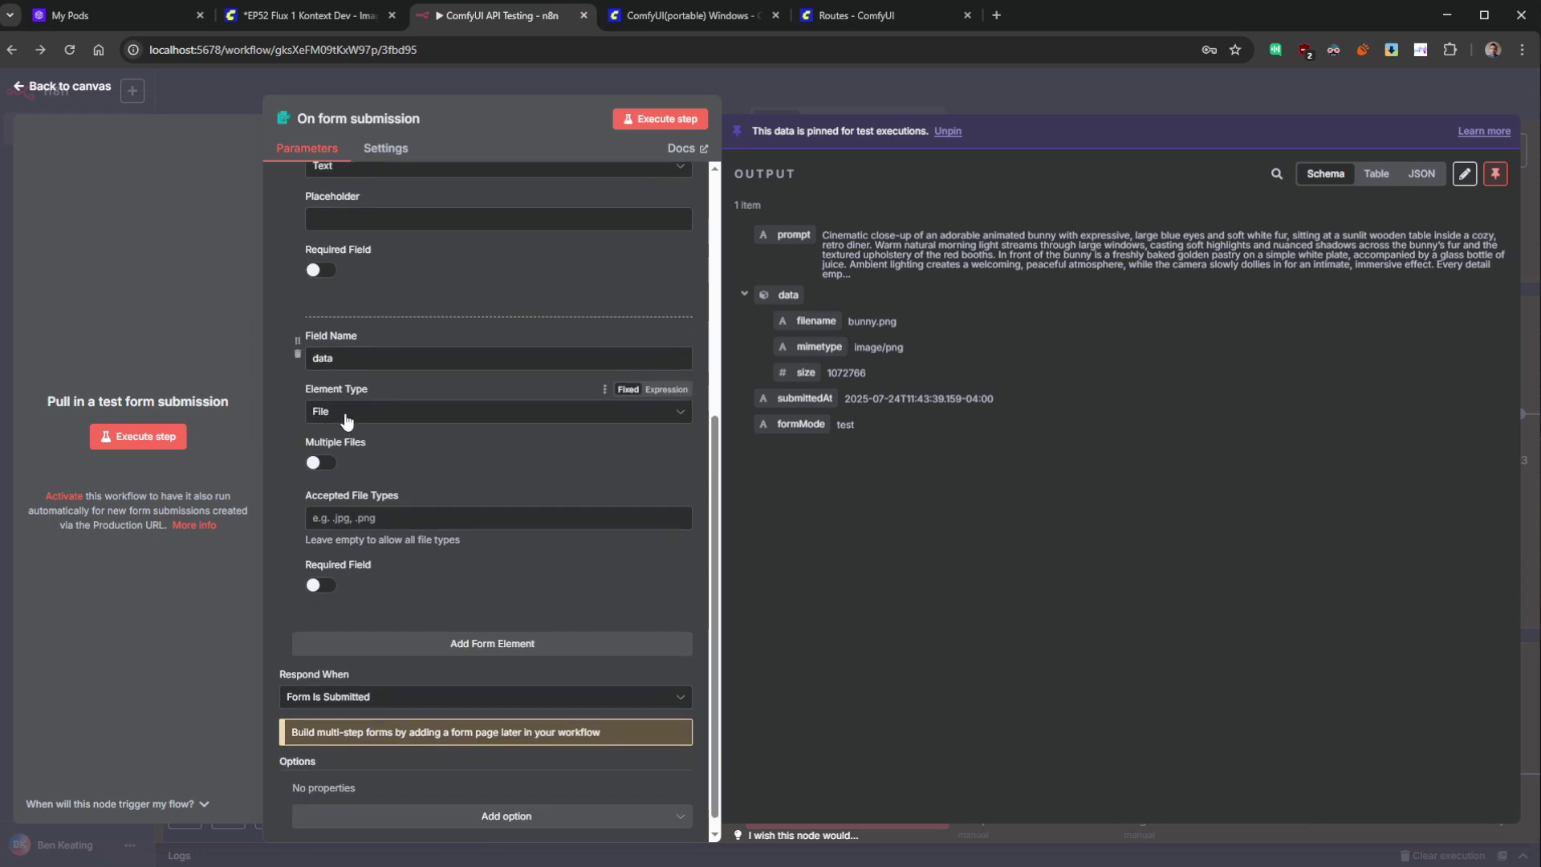
scroll(346, 421, down, 1)
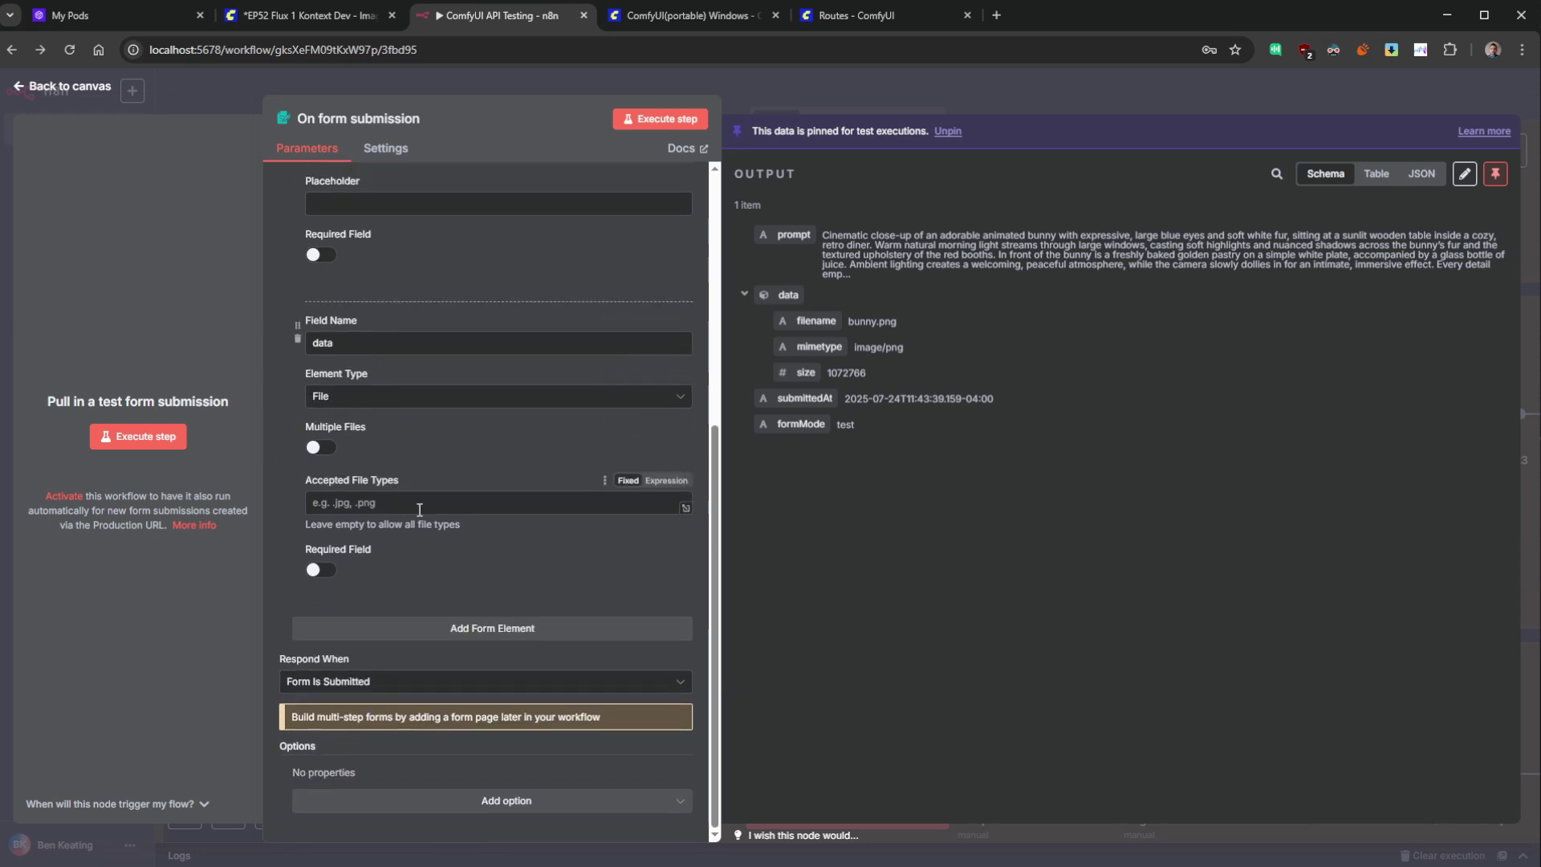
click(90, 94)
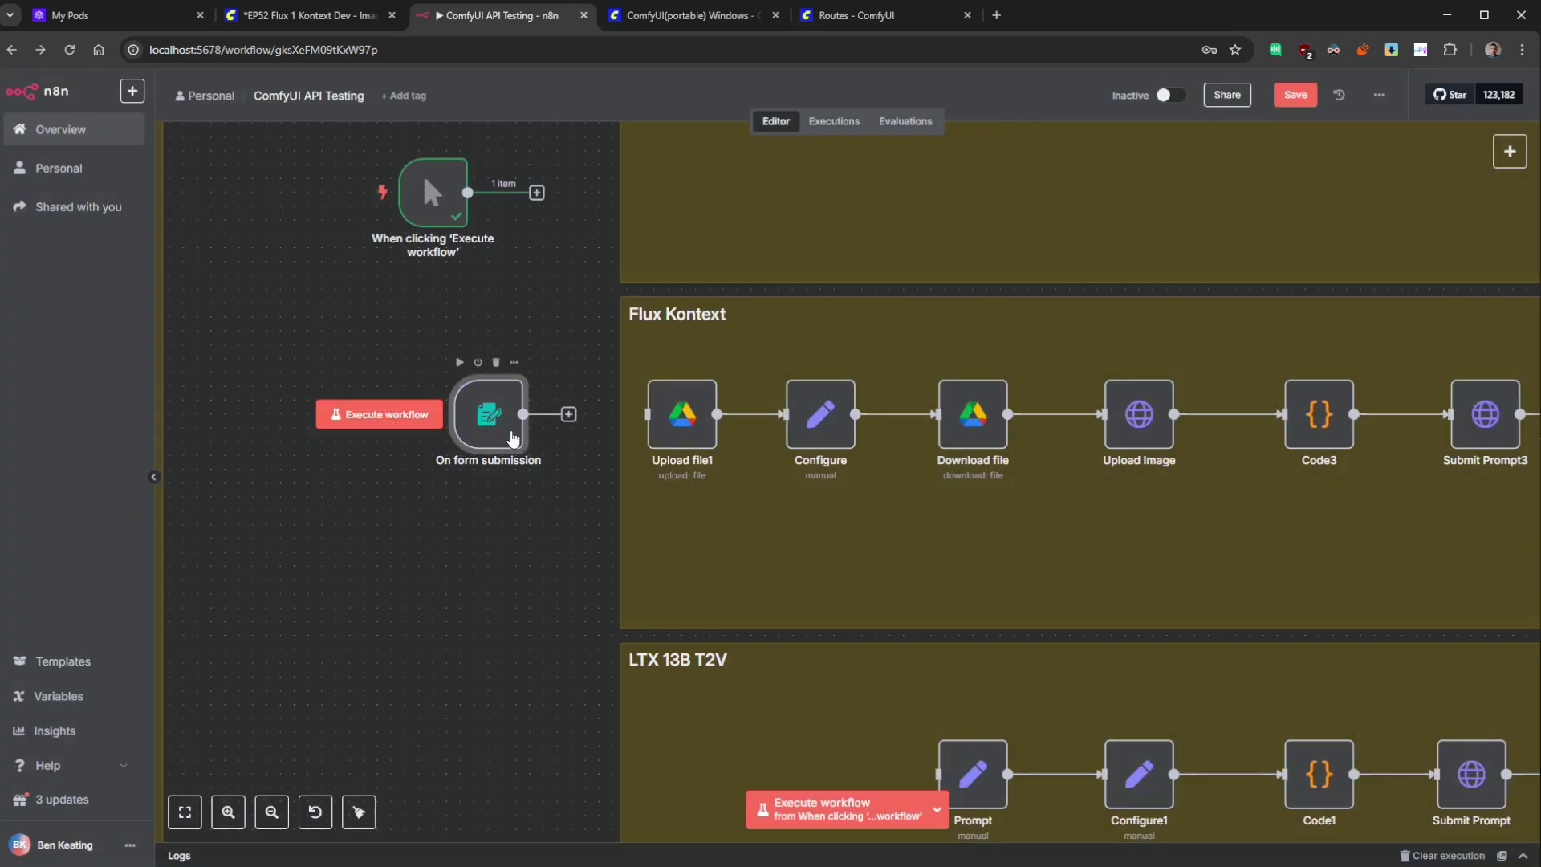
- Connect the On form submission trigger to the Upload file1 node and look along the Flux Kontext row
drag(523, 414, 652, 414)
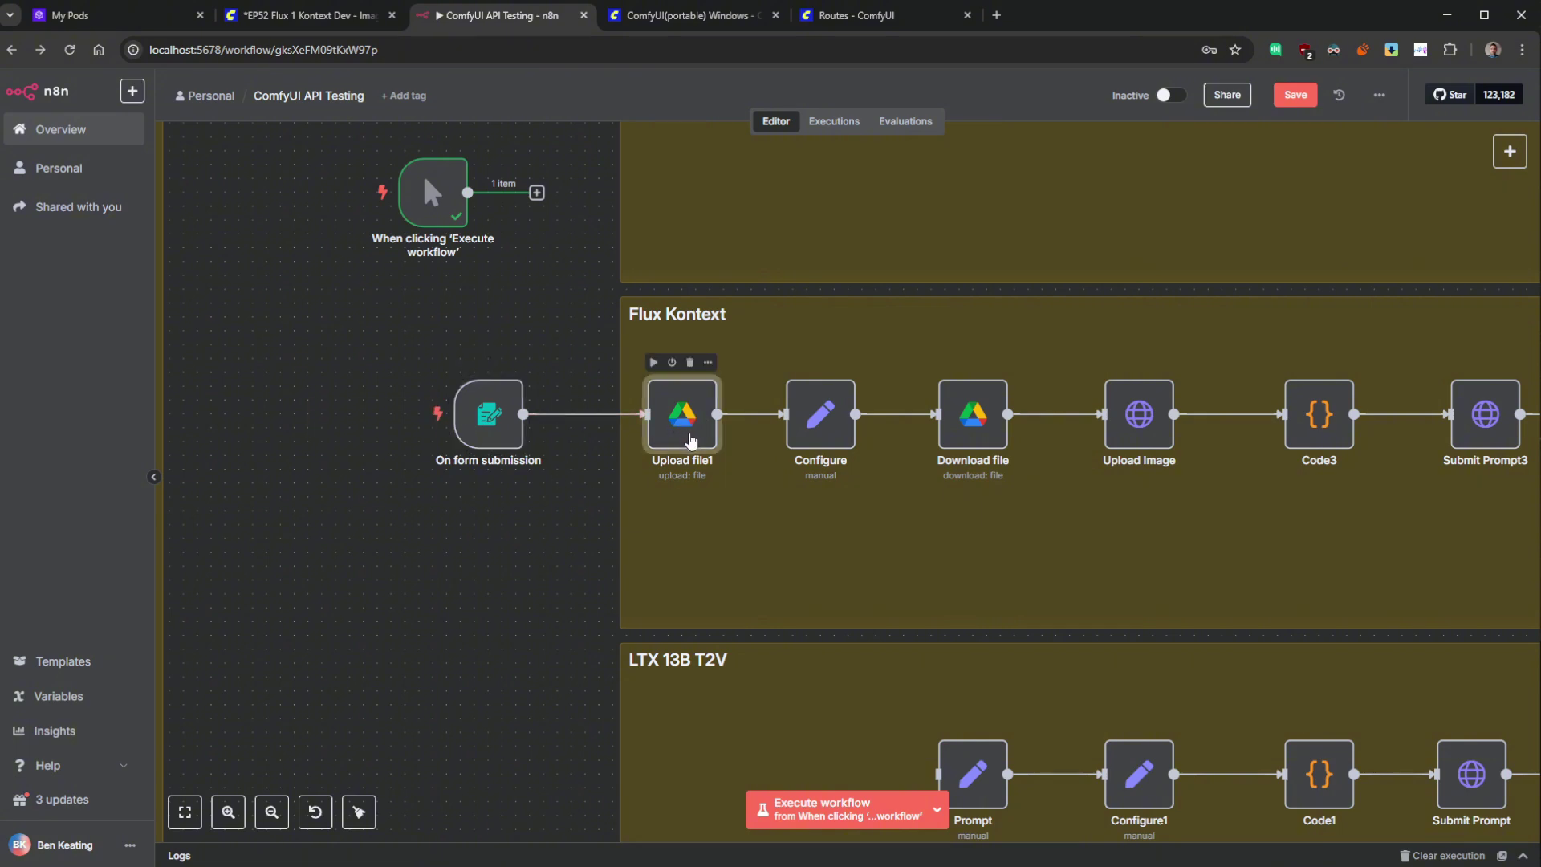
scroll(690, 440, right, 5)
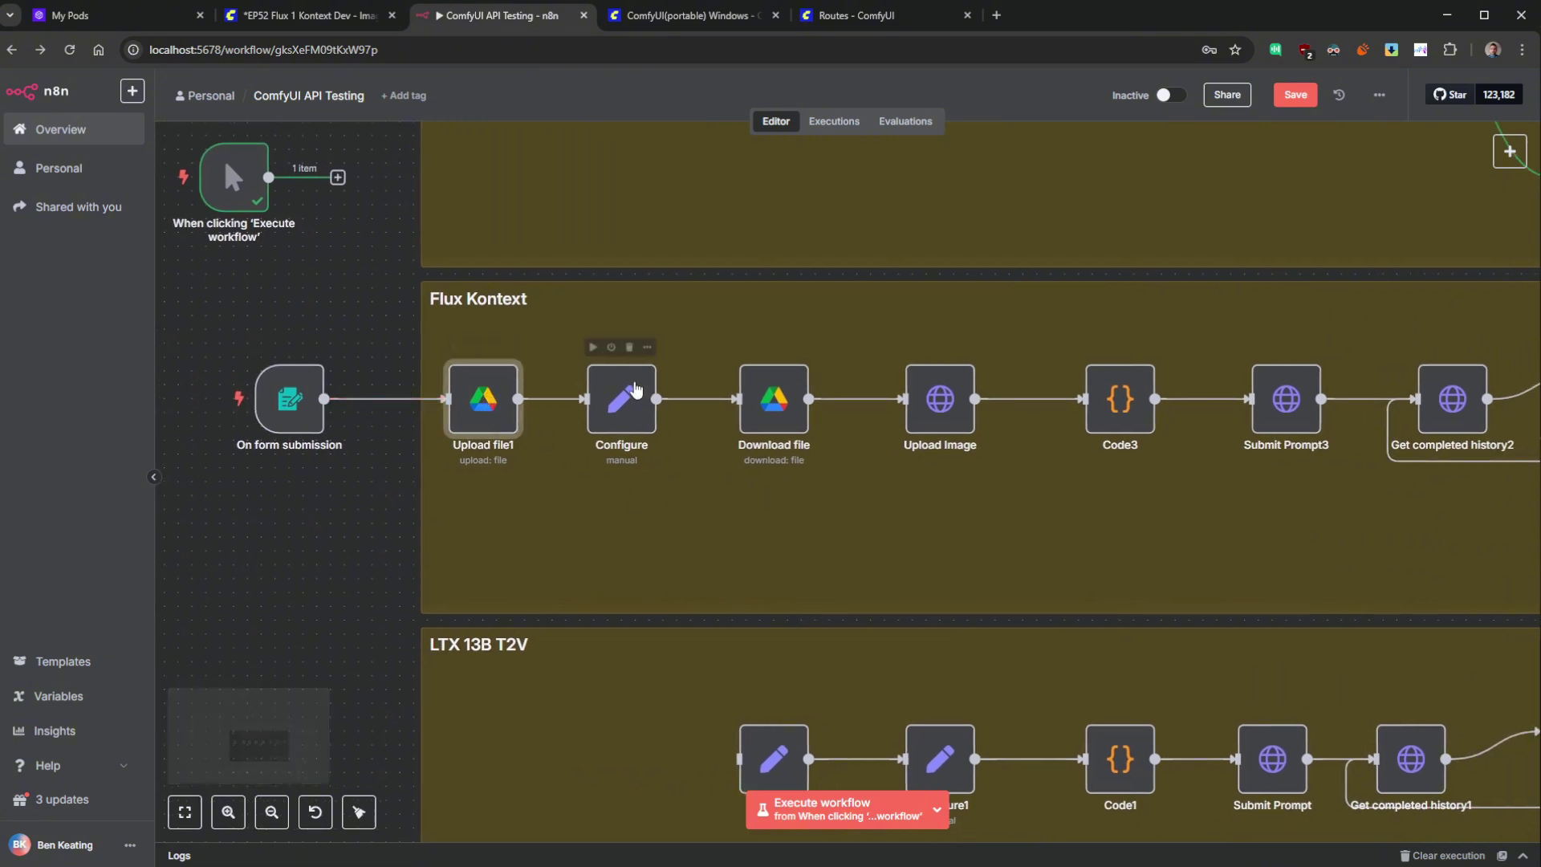
click(636, 389)
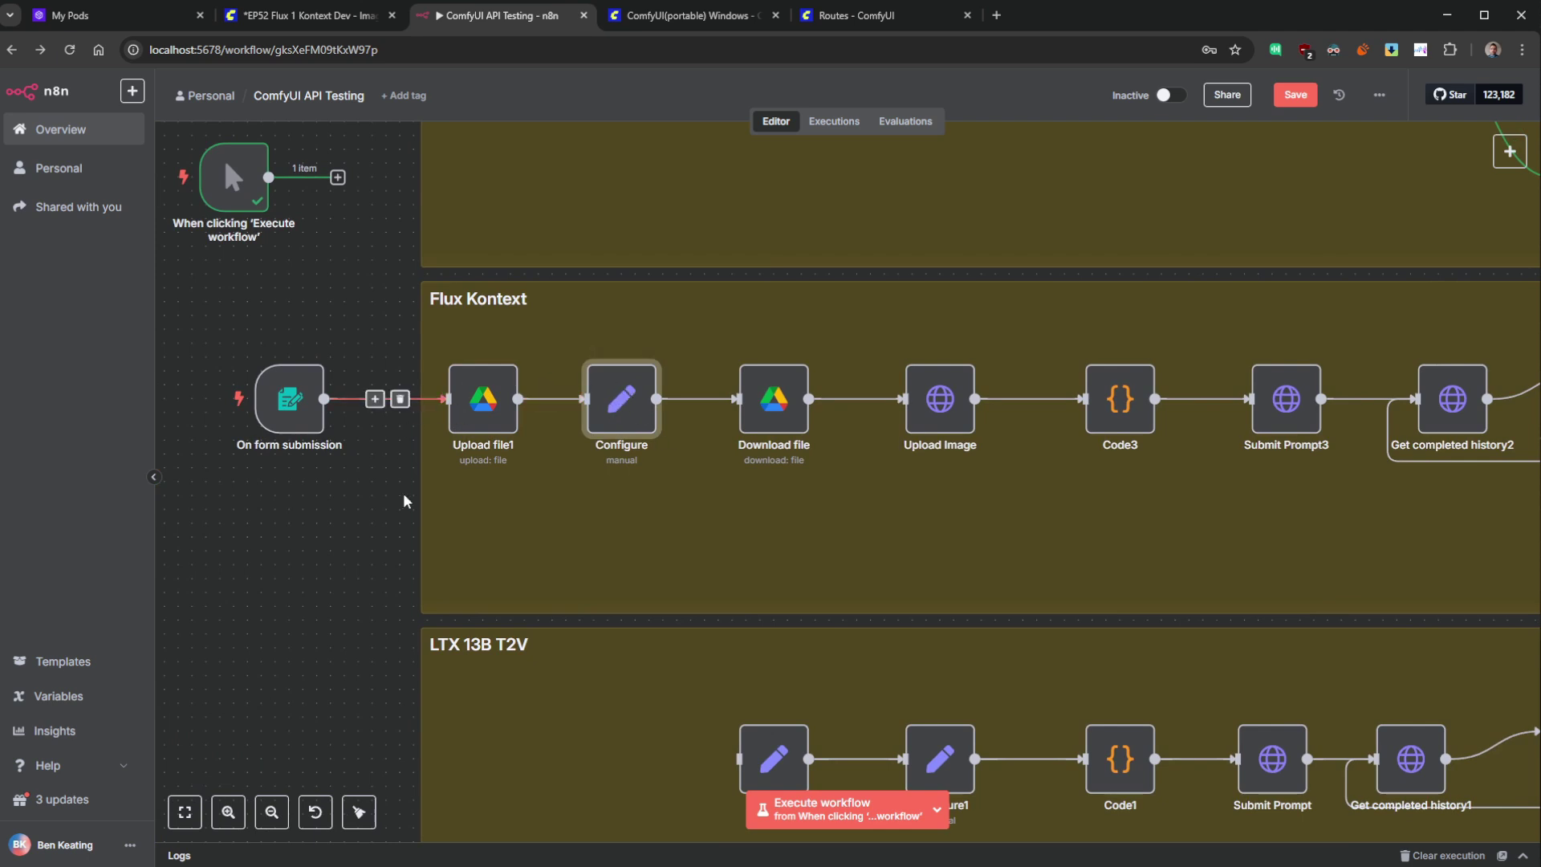
scroll(405, 502, left, 8)
scroll(521, 419, right, 8)
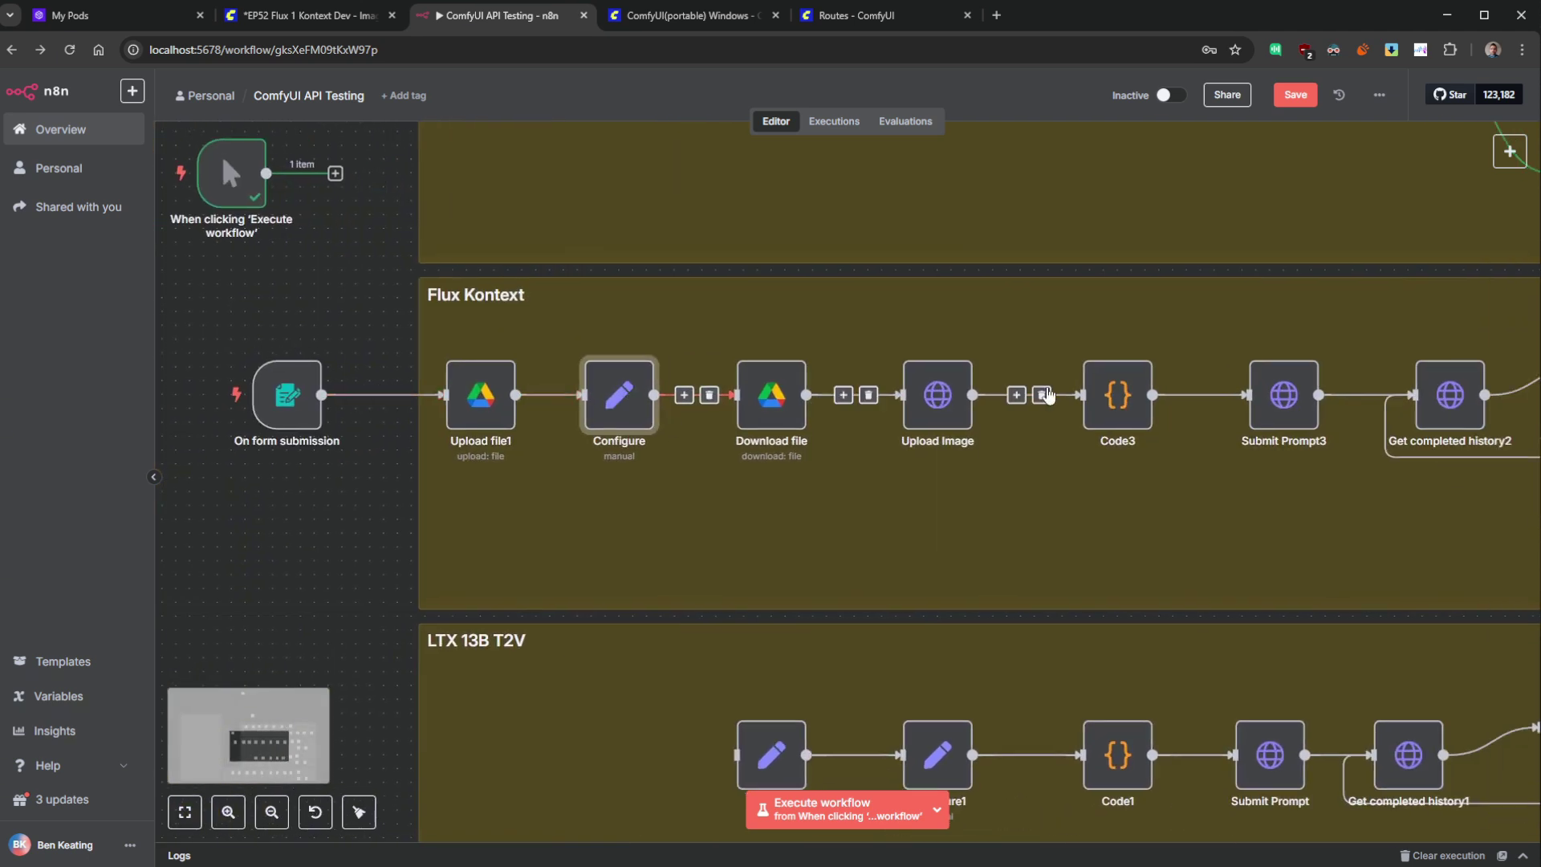
scroll(689, 473, left, 7)
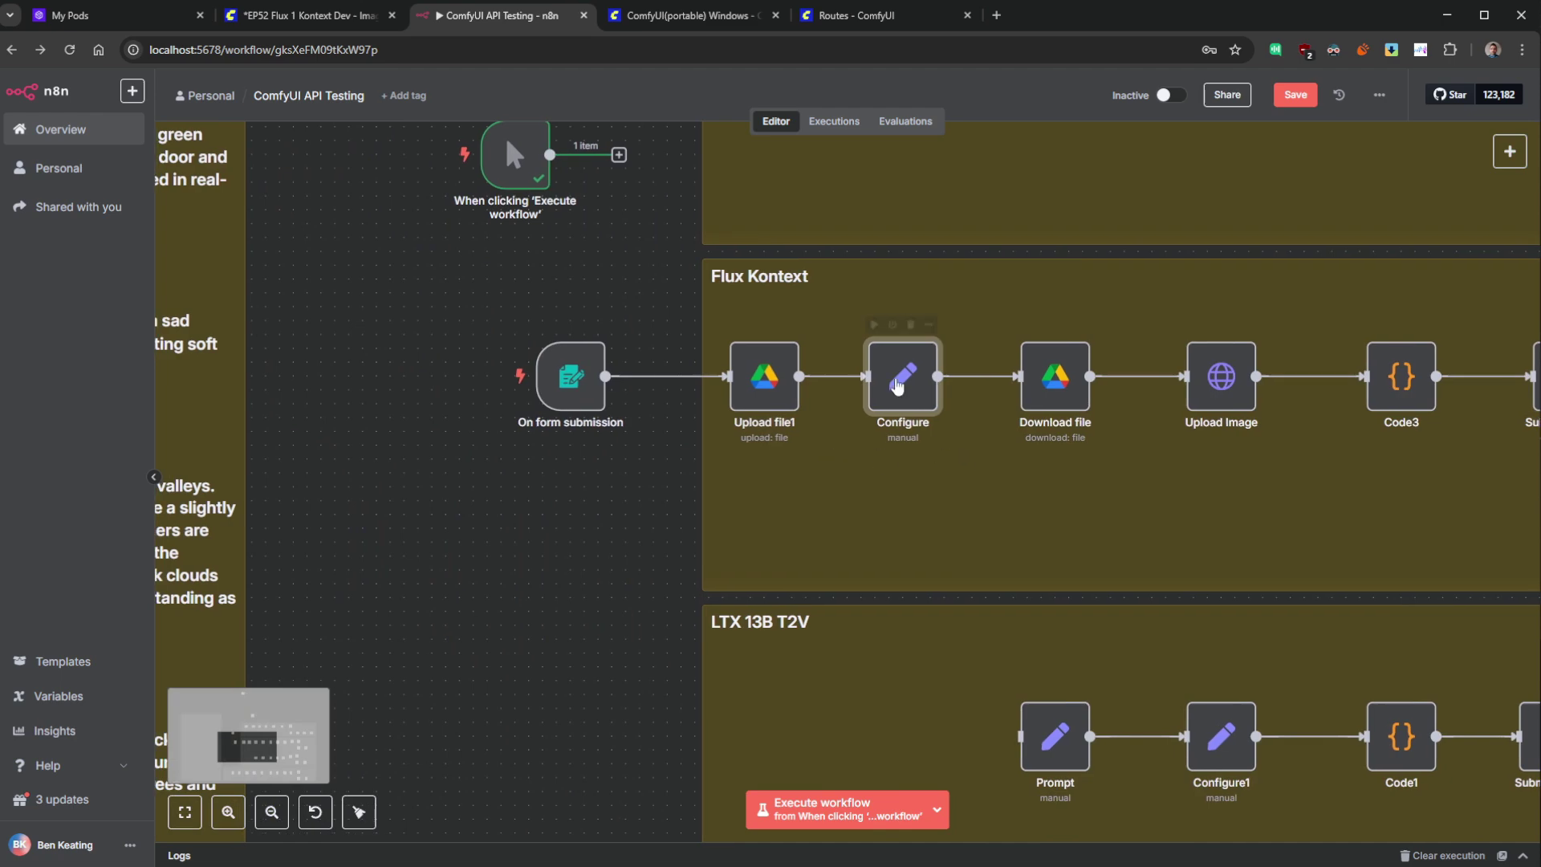
- Execute the flow up to the Configure node and start choosing a file for the test form's data field
click(873, 323)
click(816, 327)
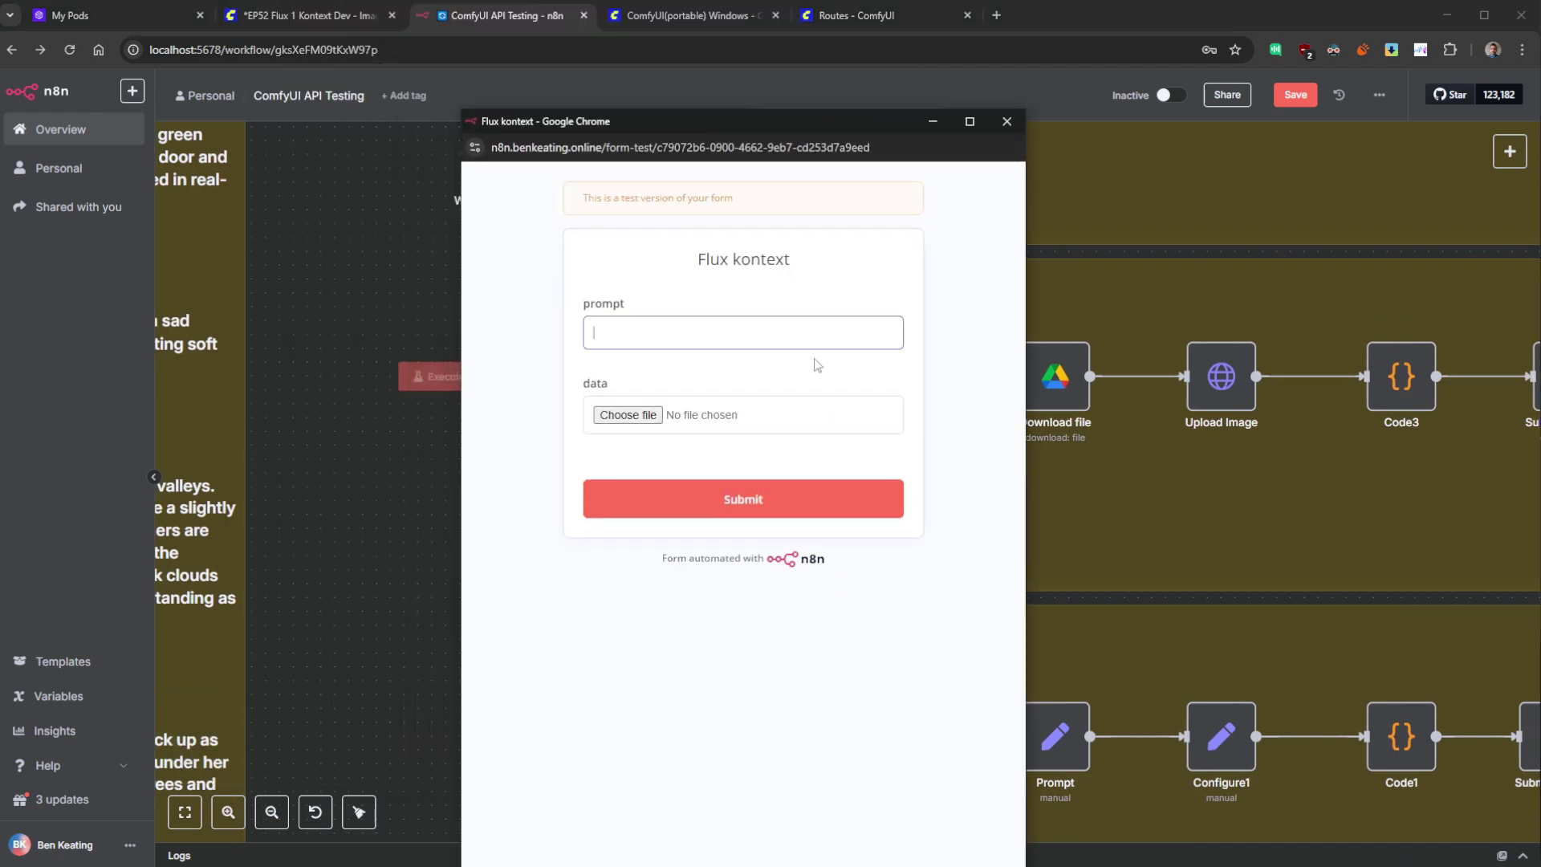
click(630, 414)
drag(1405, 1, 1540, 3)
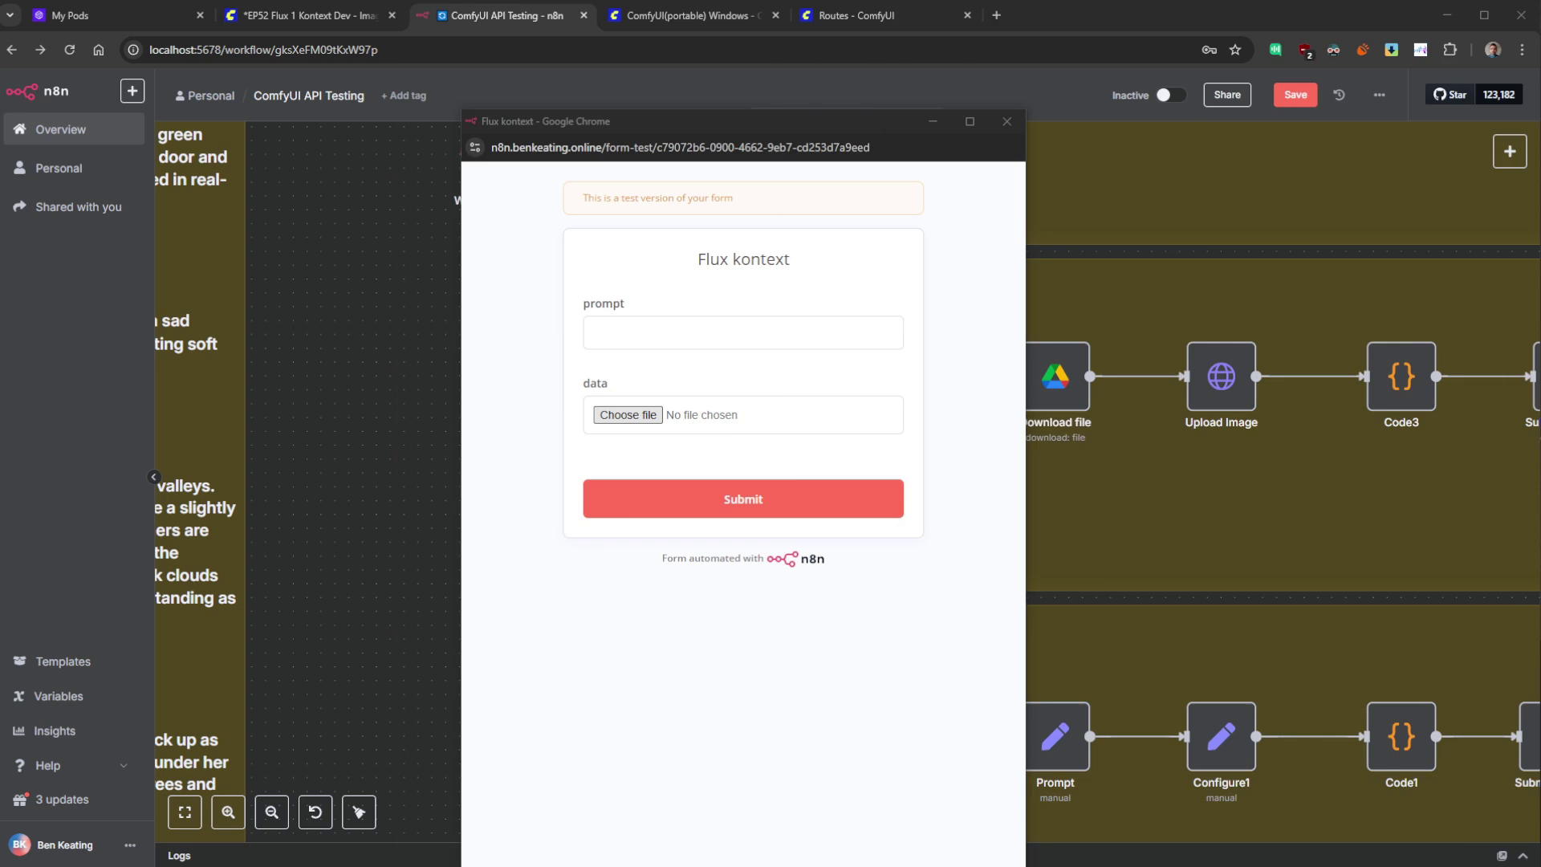
drag(1540, 4, 1405, 3)
- Rename the panda image in Downloads as 928x512px_panda234234.png and choose it for the form's data field
click(427, 454)
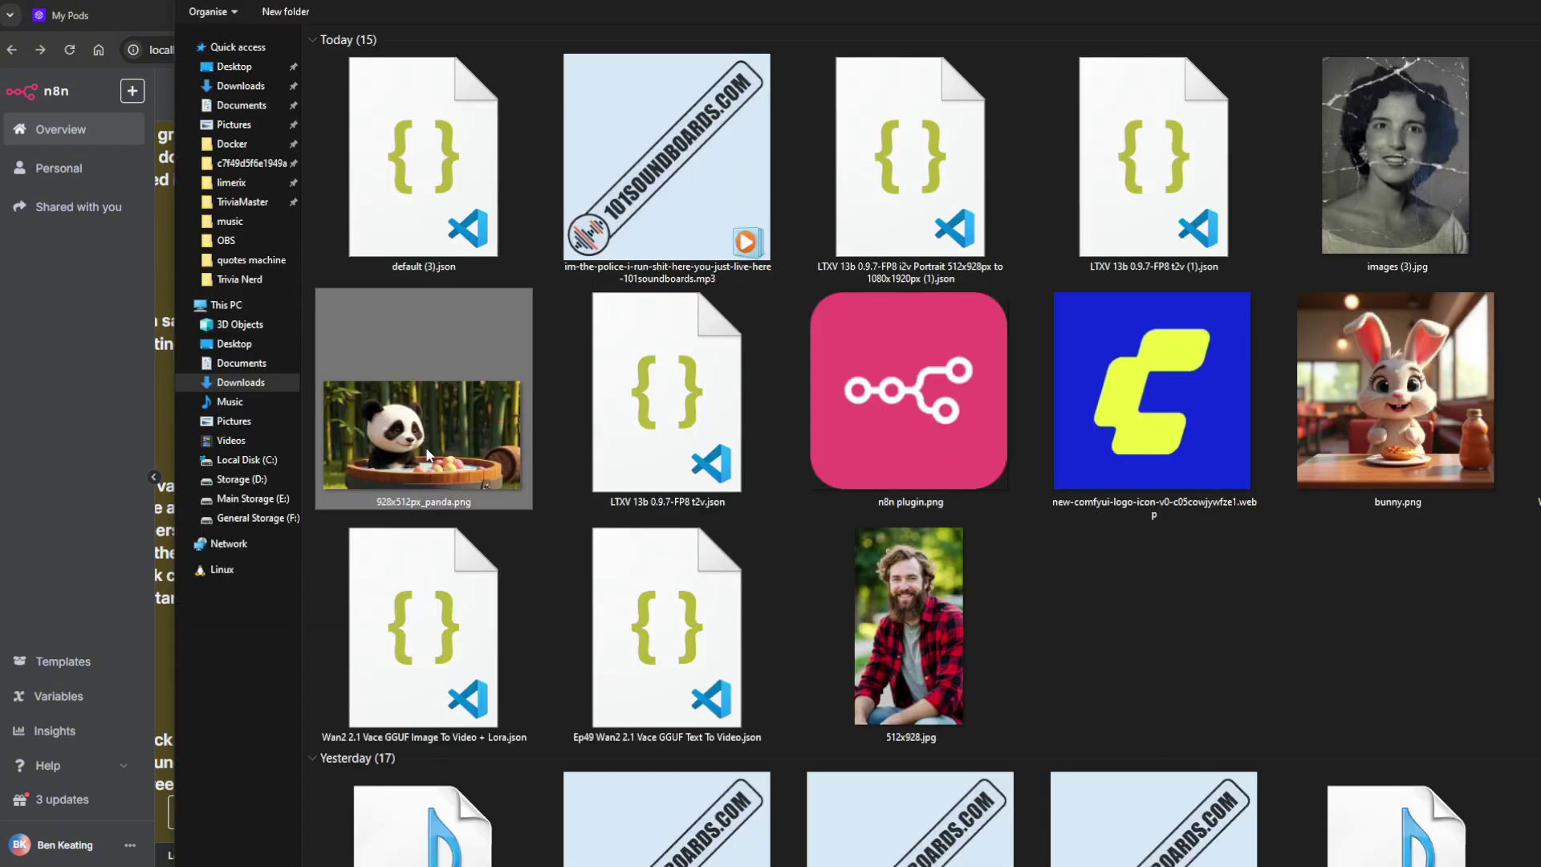
key(F2)
click(451, 503)
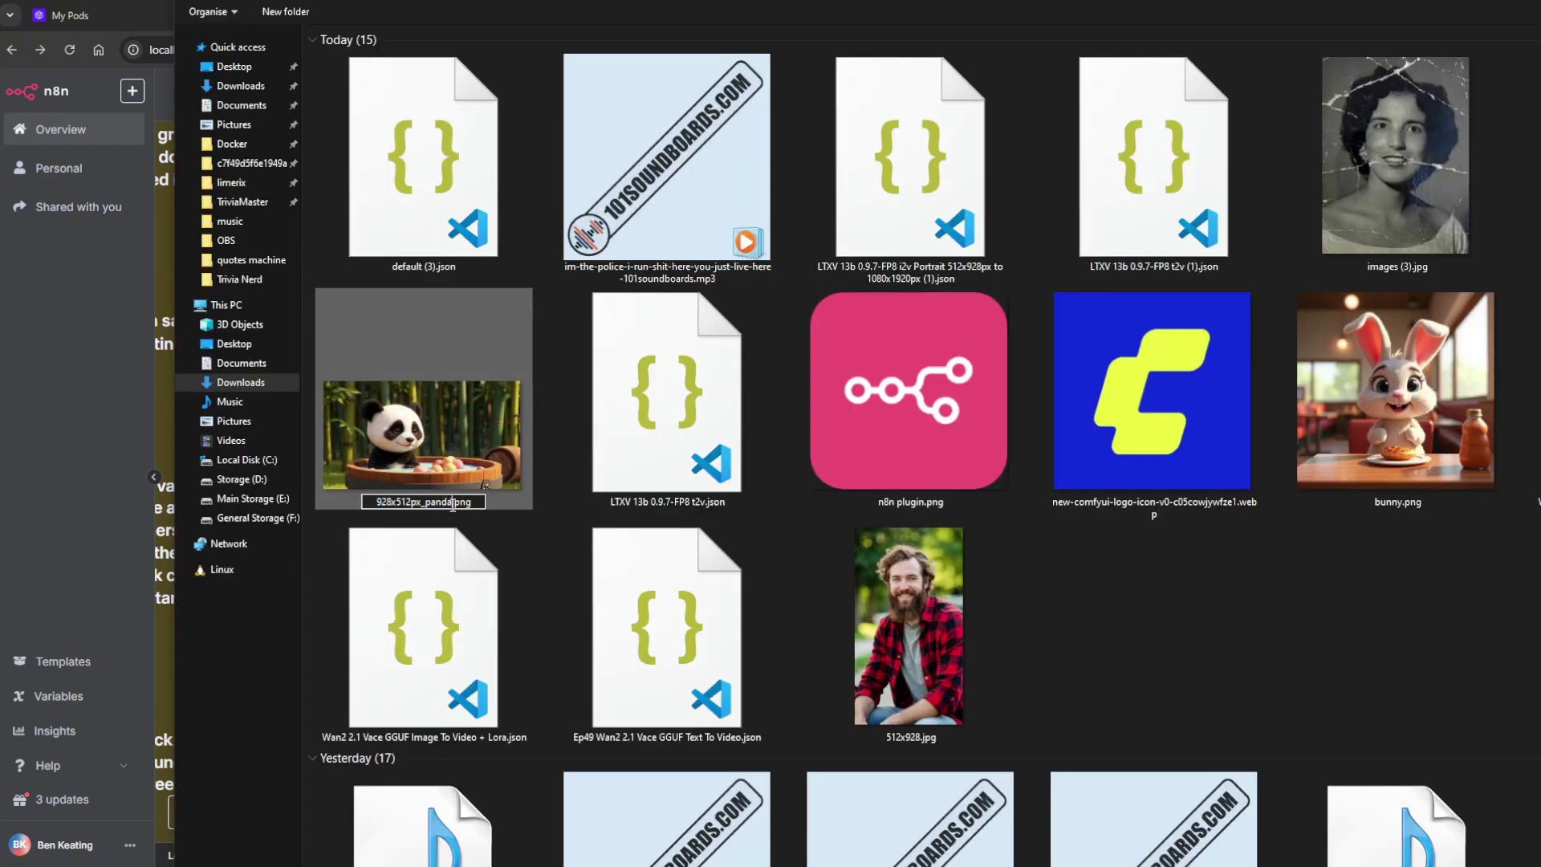
text(asdasd)
click(551, 443)
double_click(489, 428)
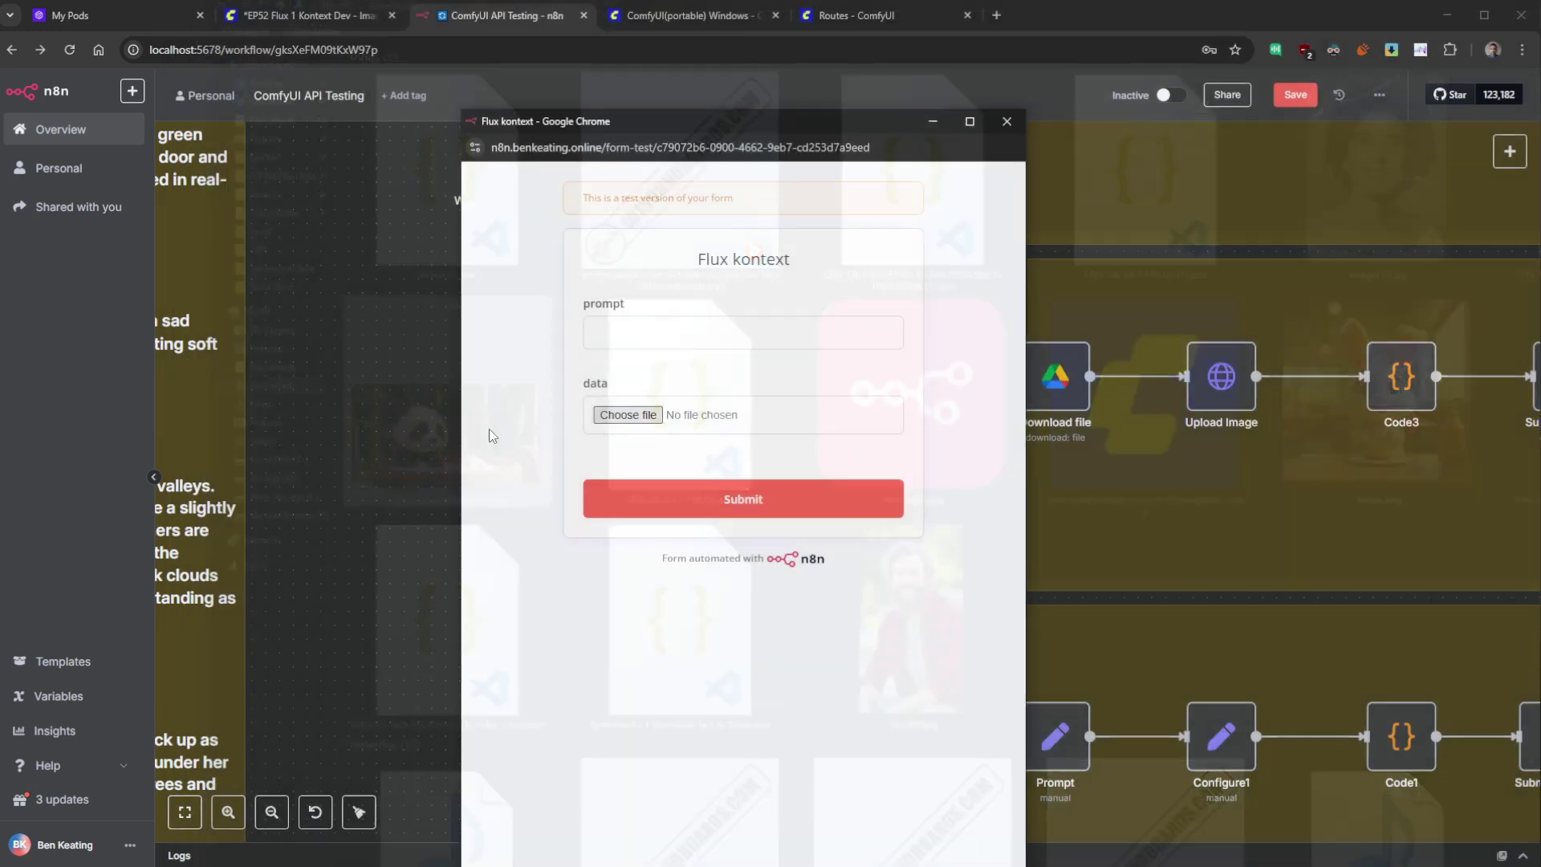
- Enter the prompt "remove the balls from the water", submit the Flux kontext test form and close its window
click(686, 344)
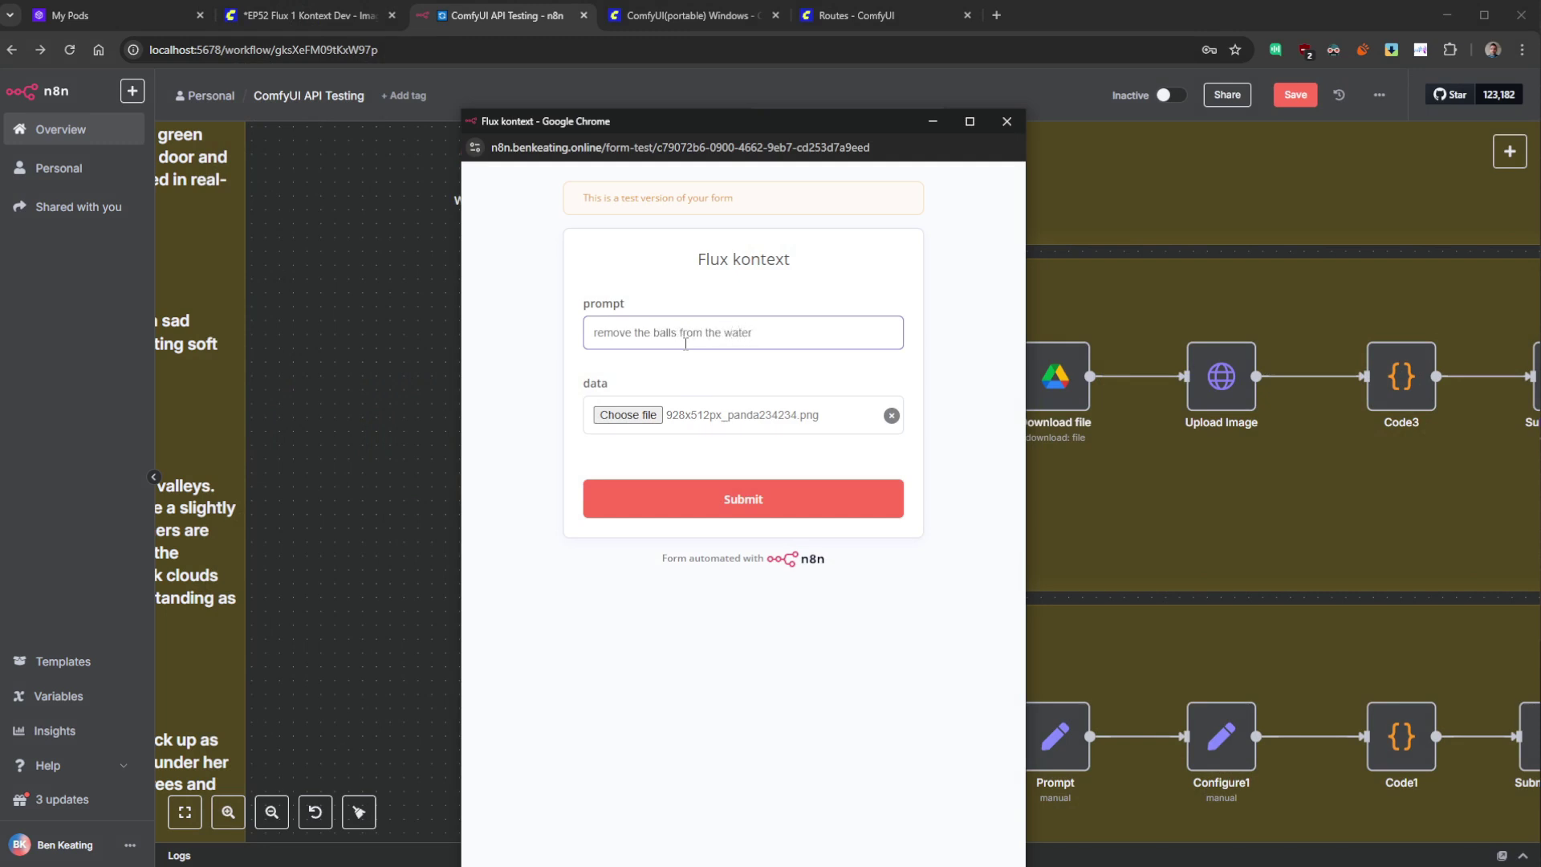
click(754, 497)
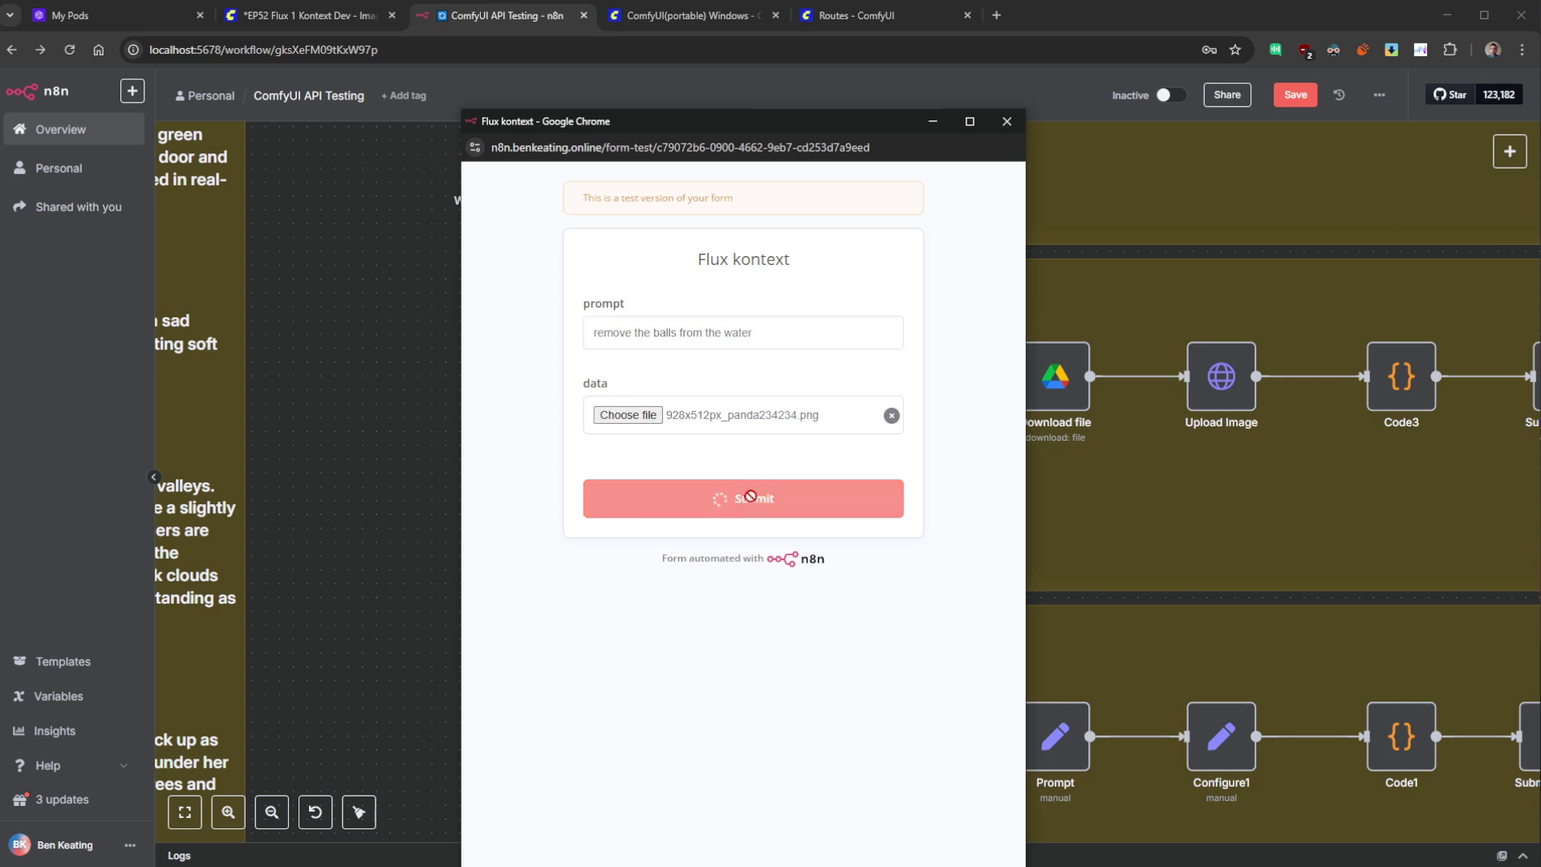
click(1006, 121)
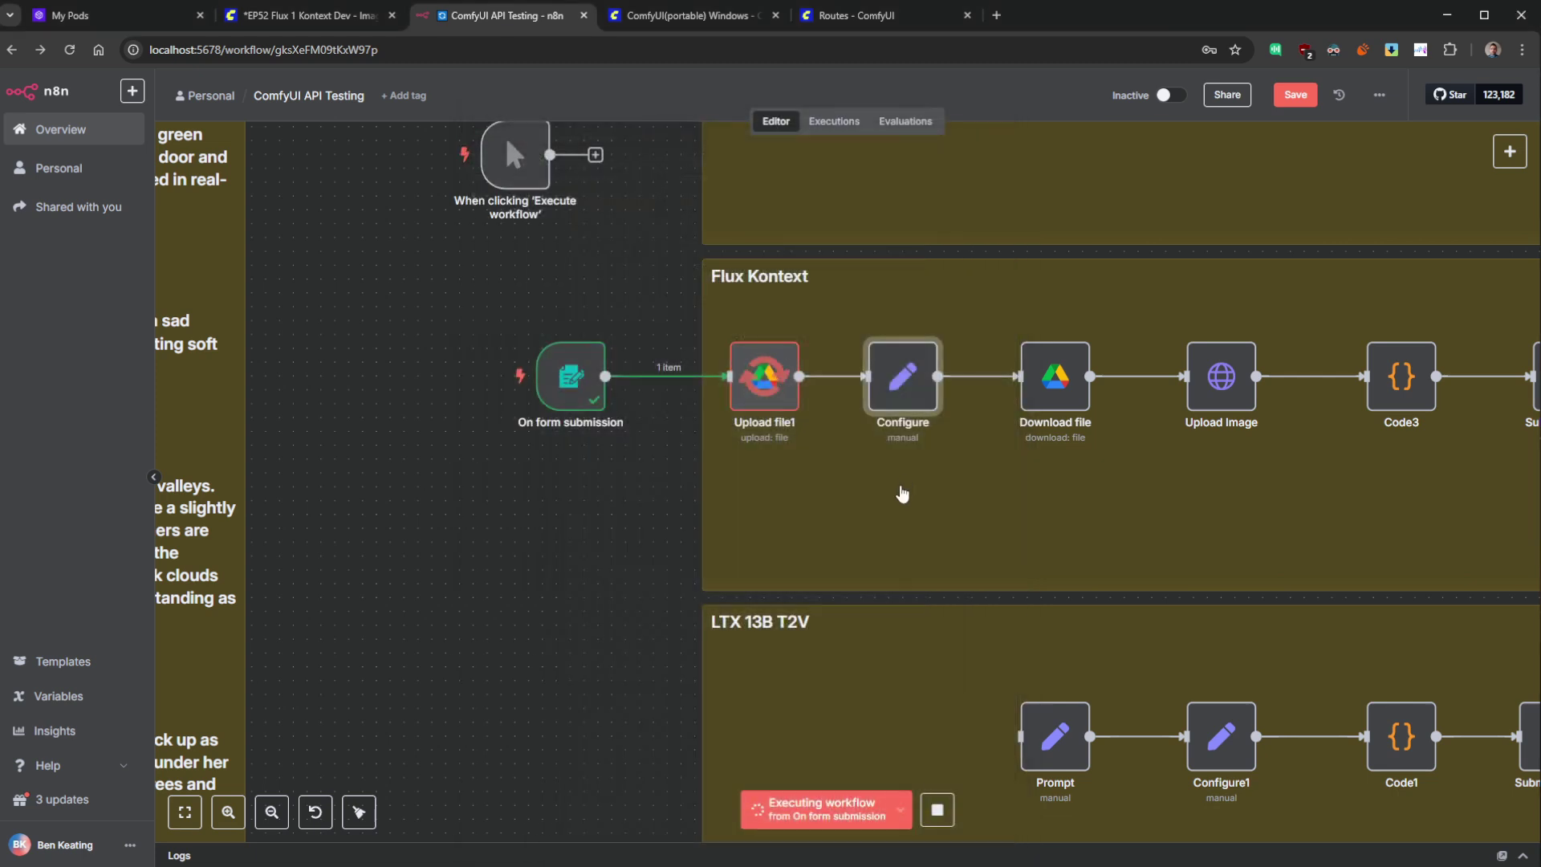
- Follow the execution along the Flux Kontext row from Upload file1 to the Wait3 loop
scroll(949, 521, right, 3)
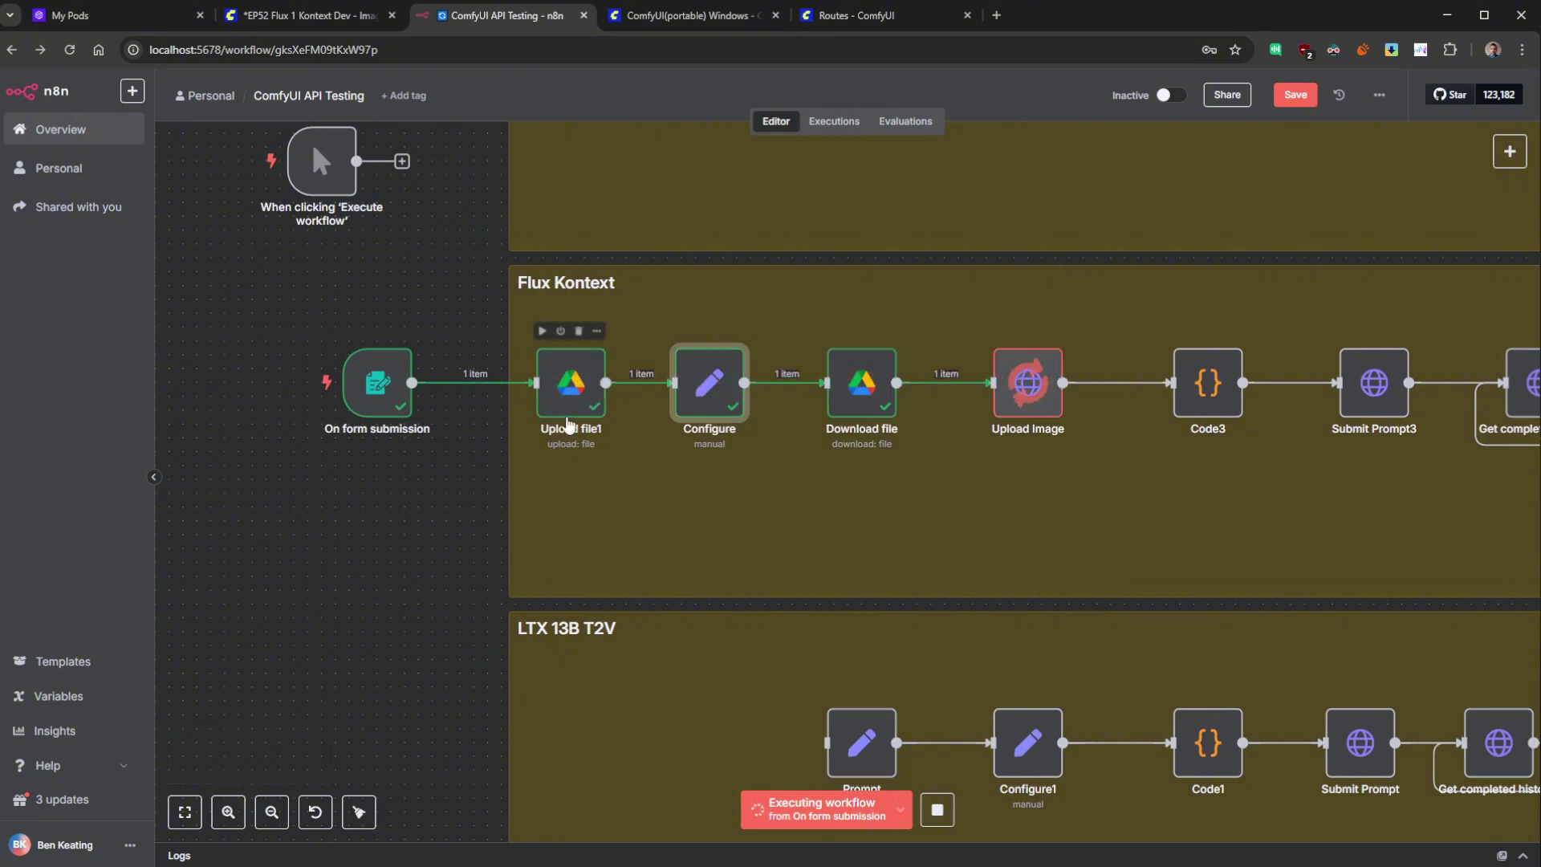
scroll(811, 503, right, 5)
scroll(960, 485, left, 3)
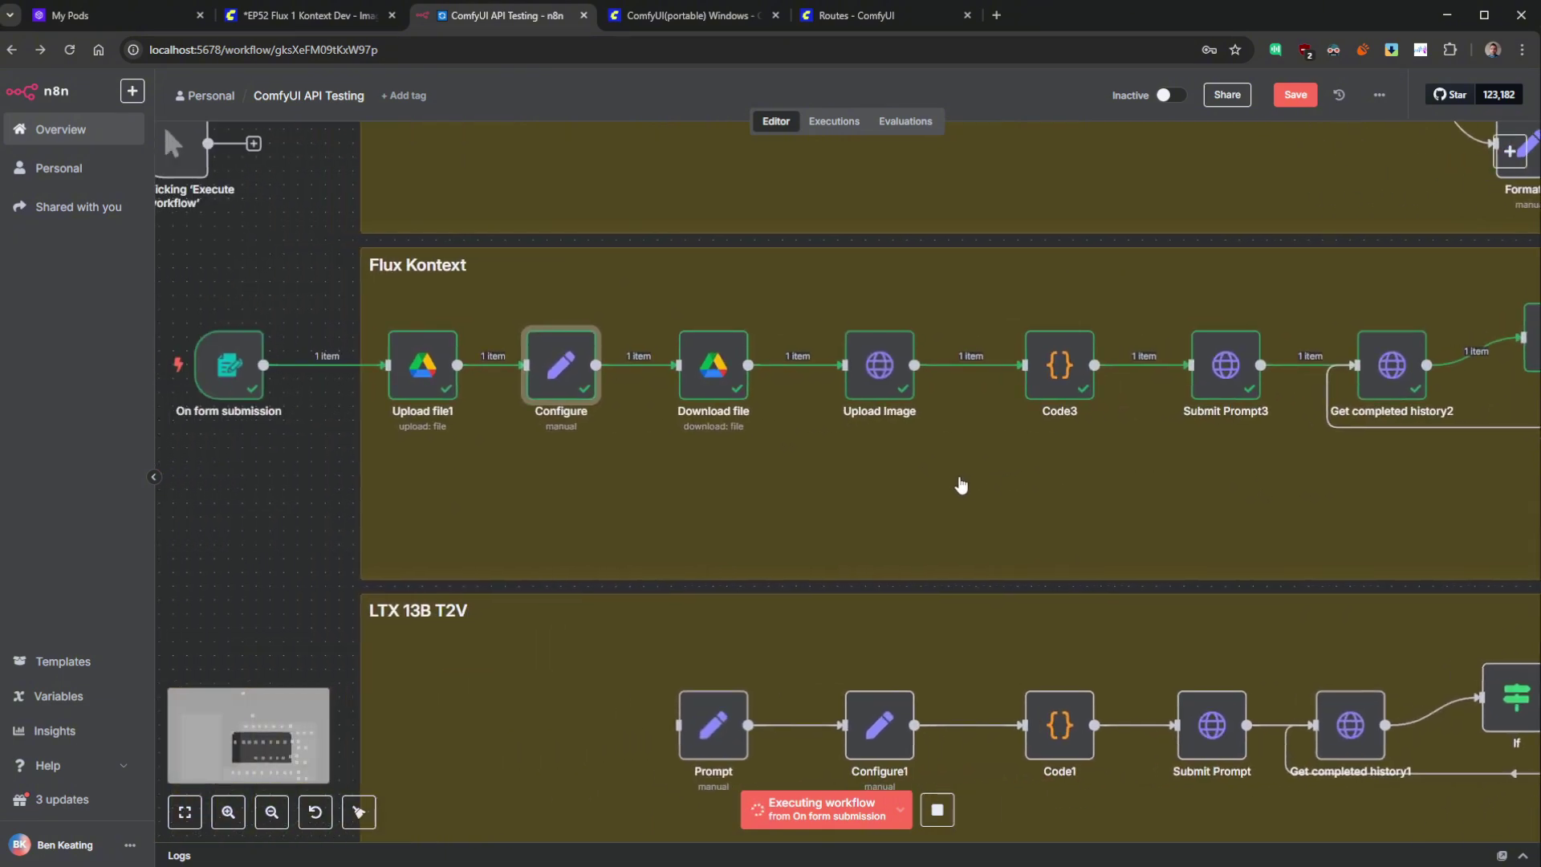
scroll(1096, 484, right, 5)
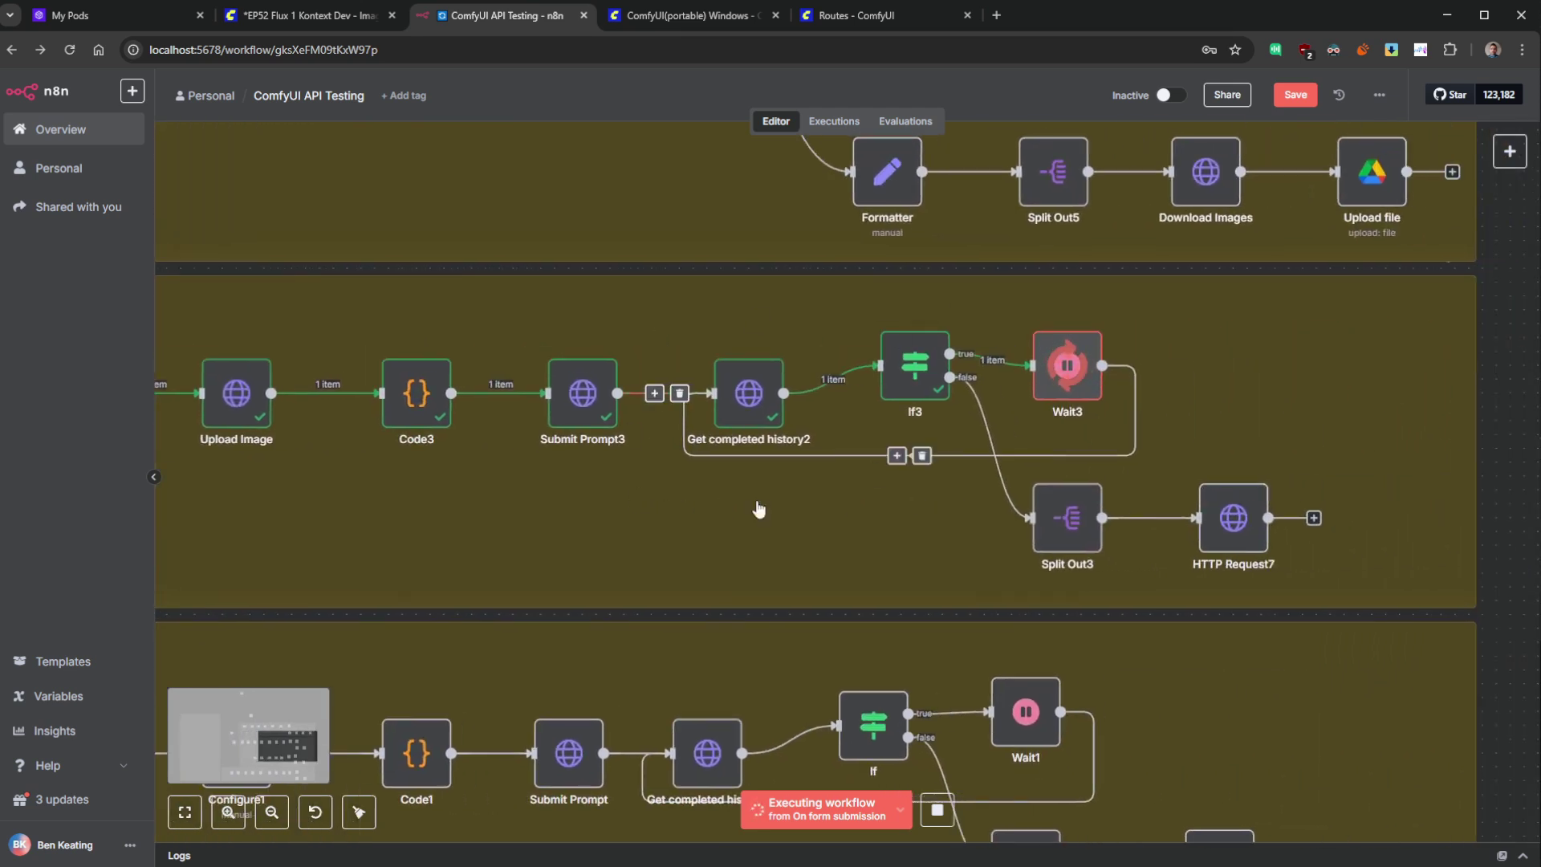
scroll(760, 412, left, 3)
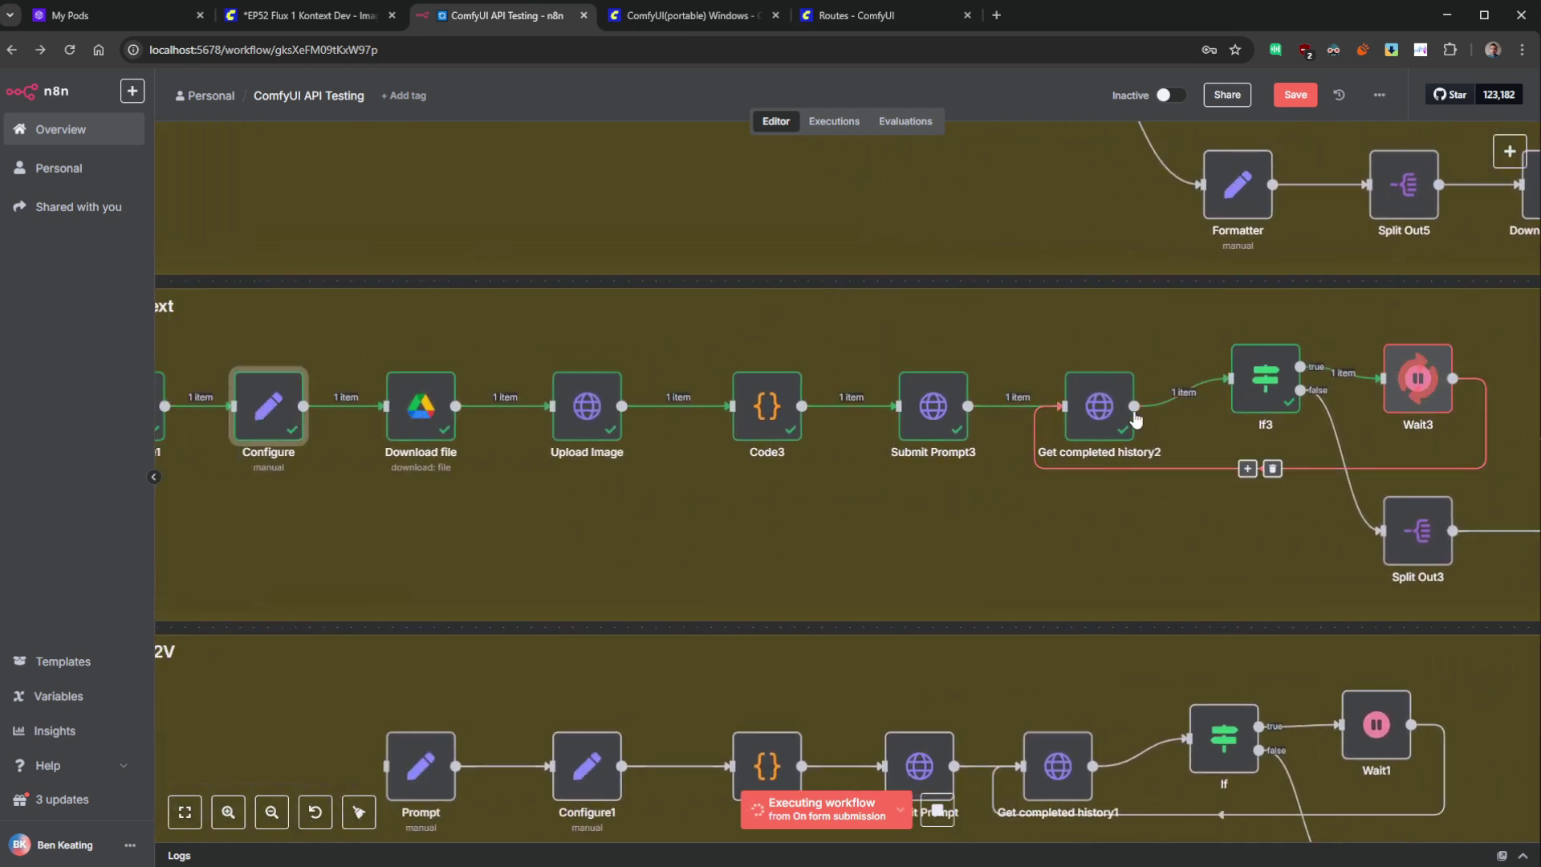
- Switch to the ComfyUI Flux 1 Kontext workflow, show its logs to check progress, and close the command prompt window
click(301, 27)
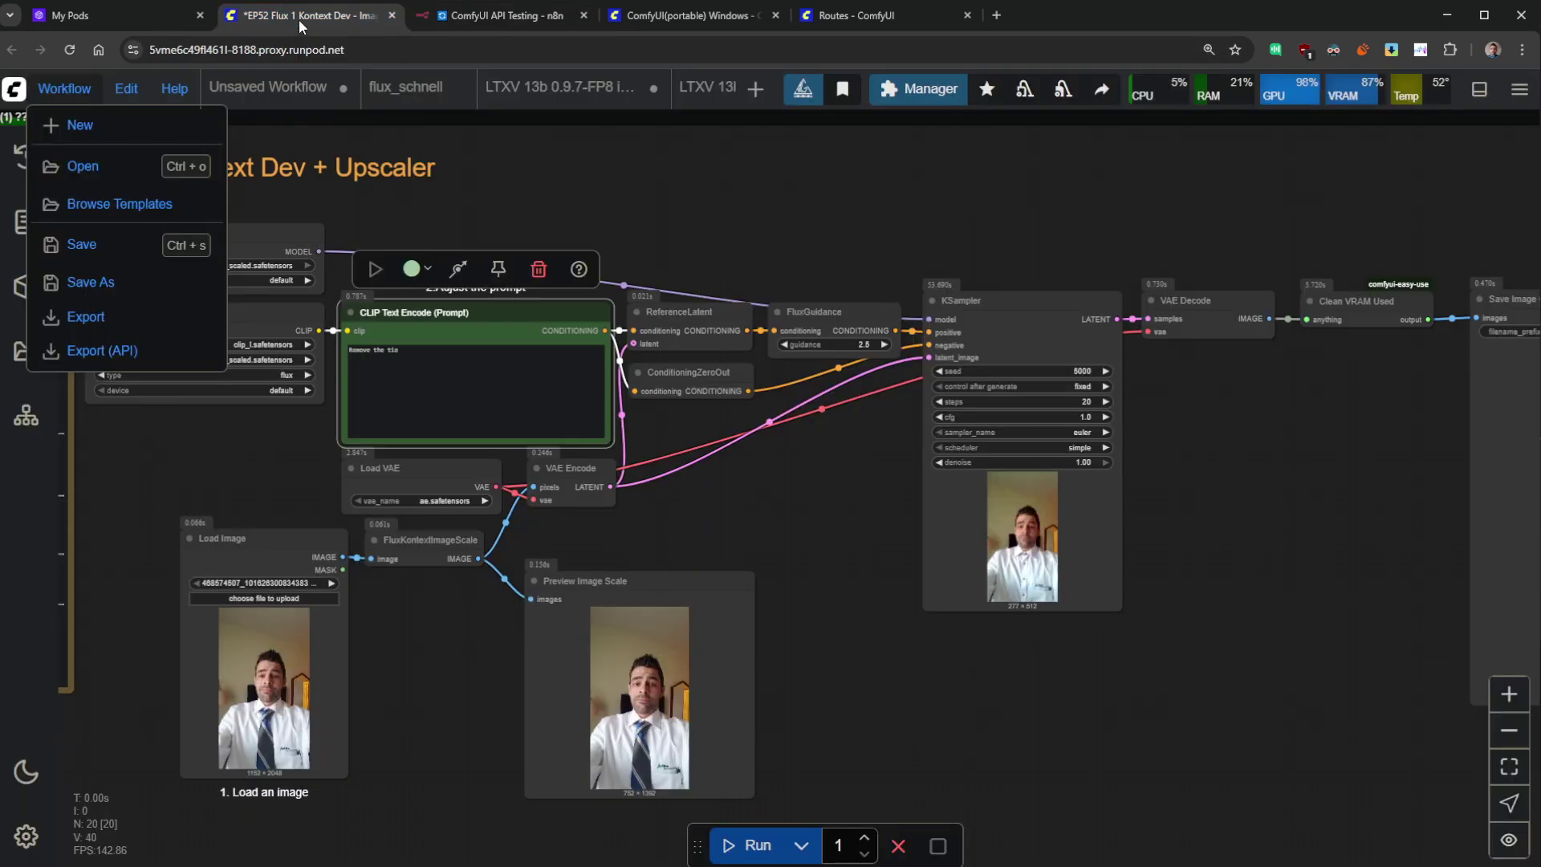
click(1479, 89)
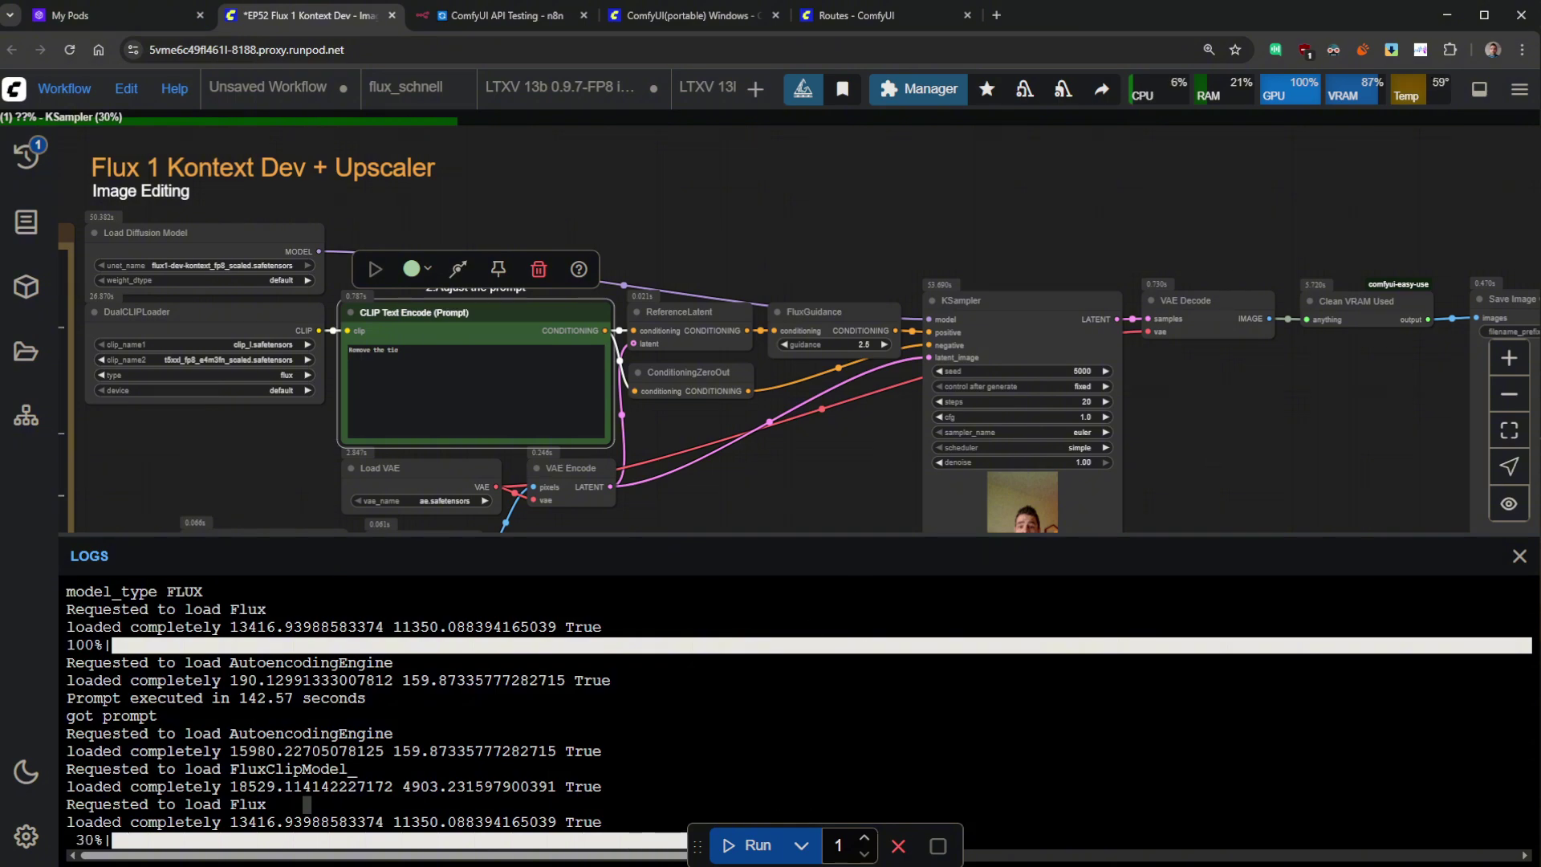
key(alt+Tab)
drag(812, 357, 486, 257)
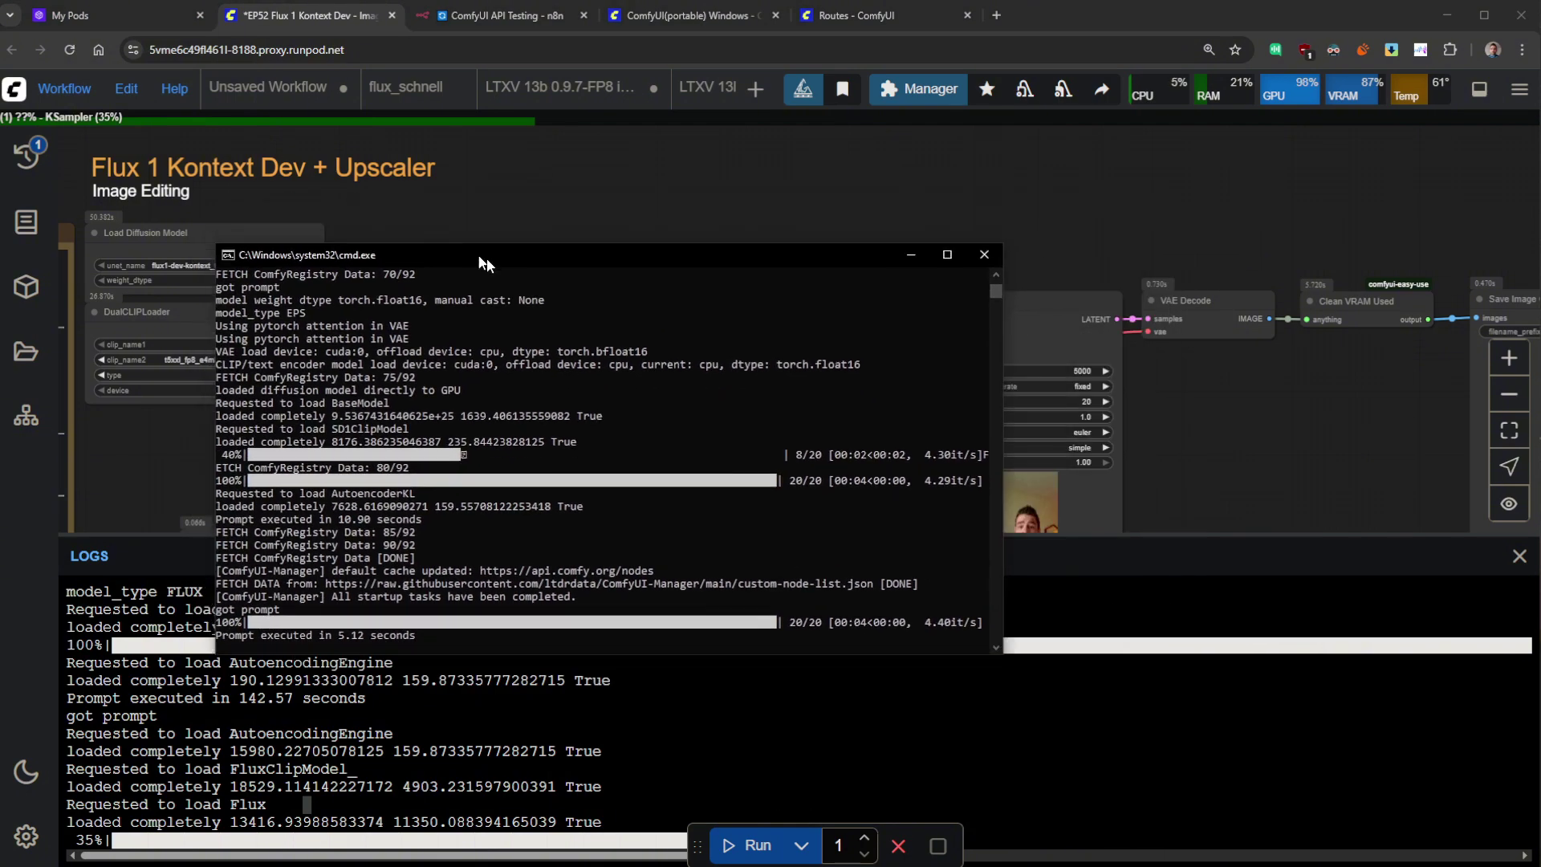
click(984, 254)
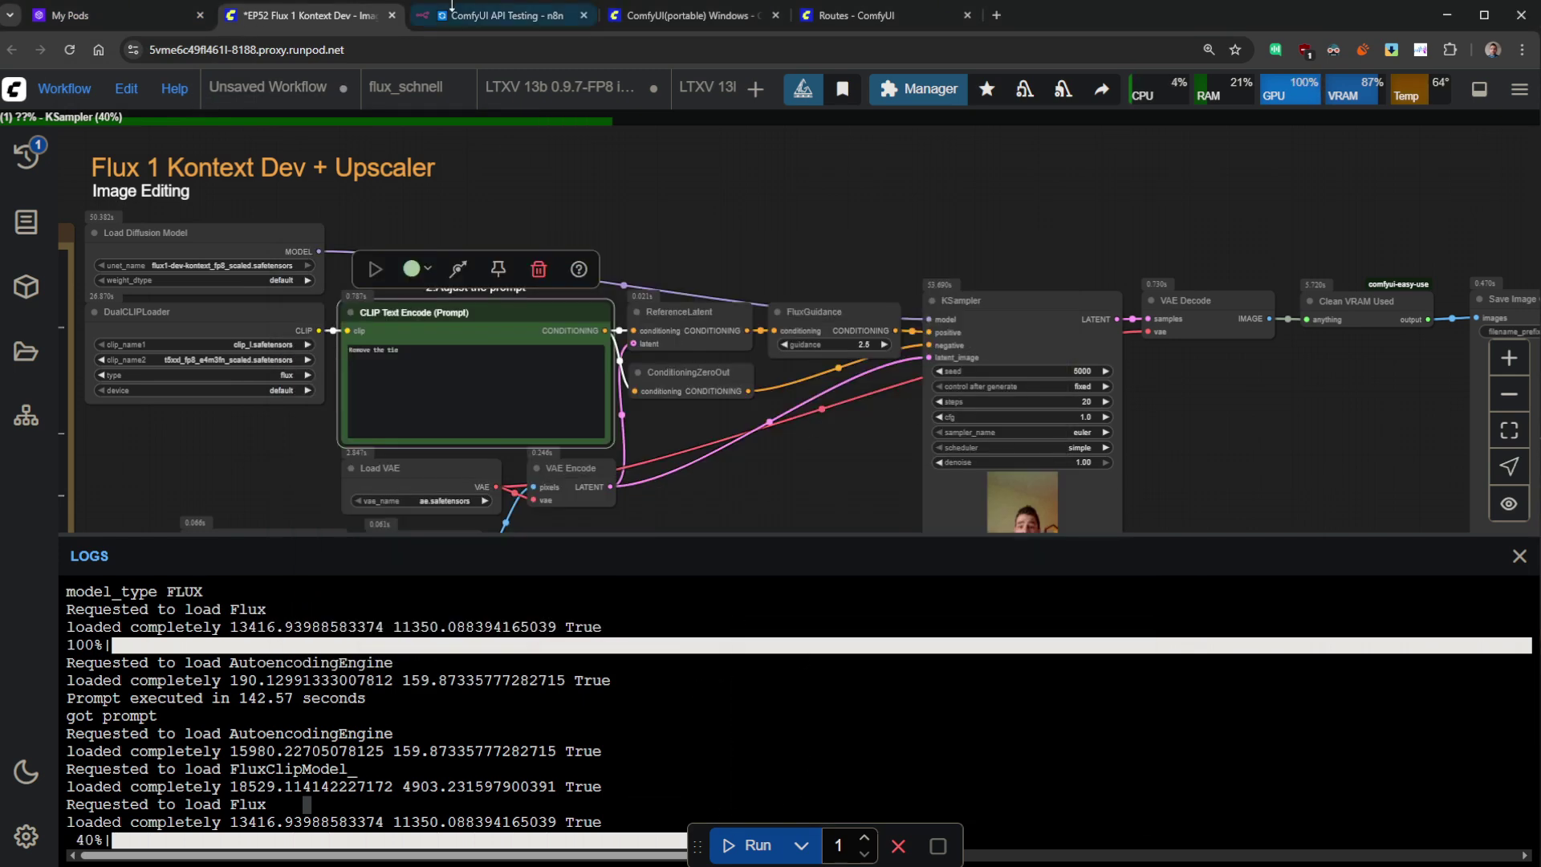
- Return to the n8n workflow and inspect how the Configure node's prompt text references the form submission's prompt
click(498, 15)
drag(863, 553, 1186, 543)
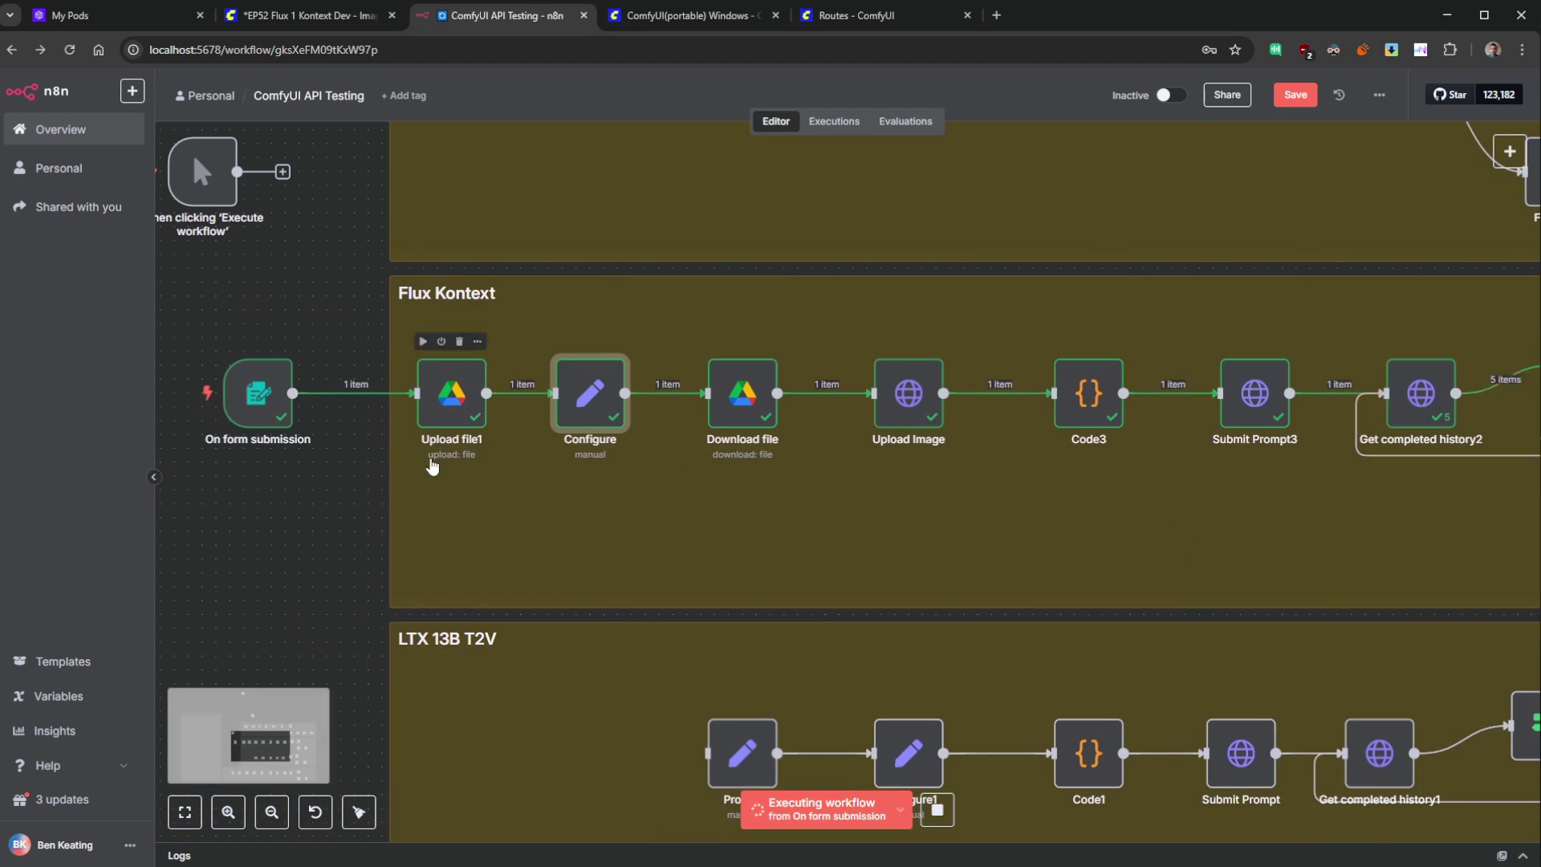
drag(473, 516, 662, 482)
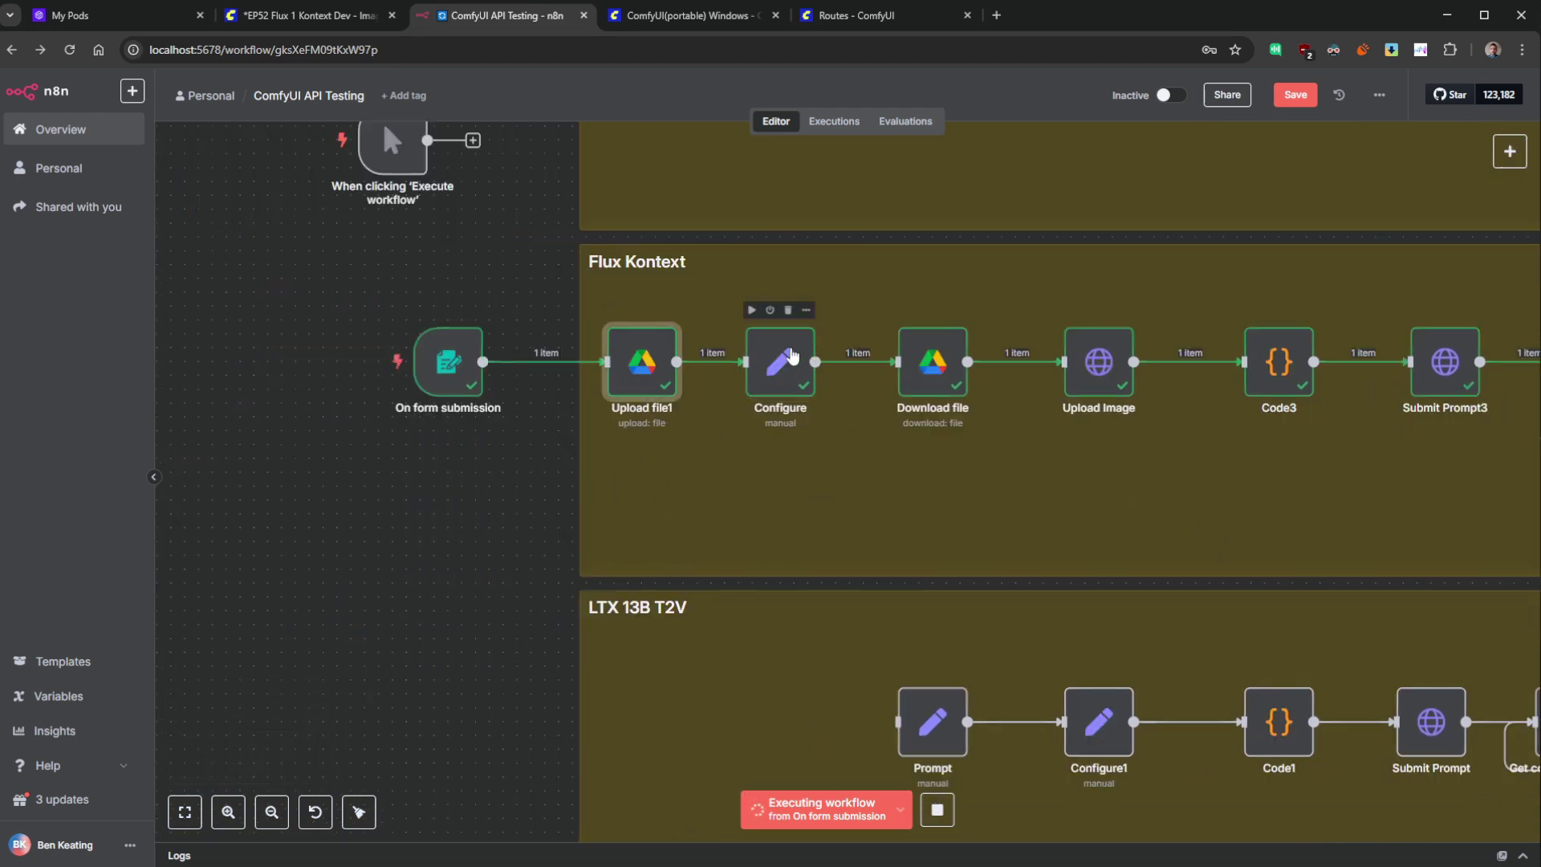
double_click(780, 361)
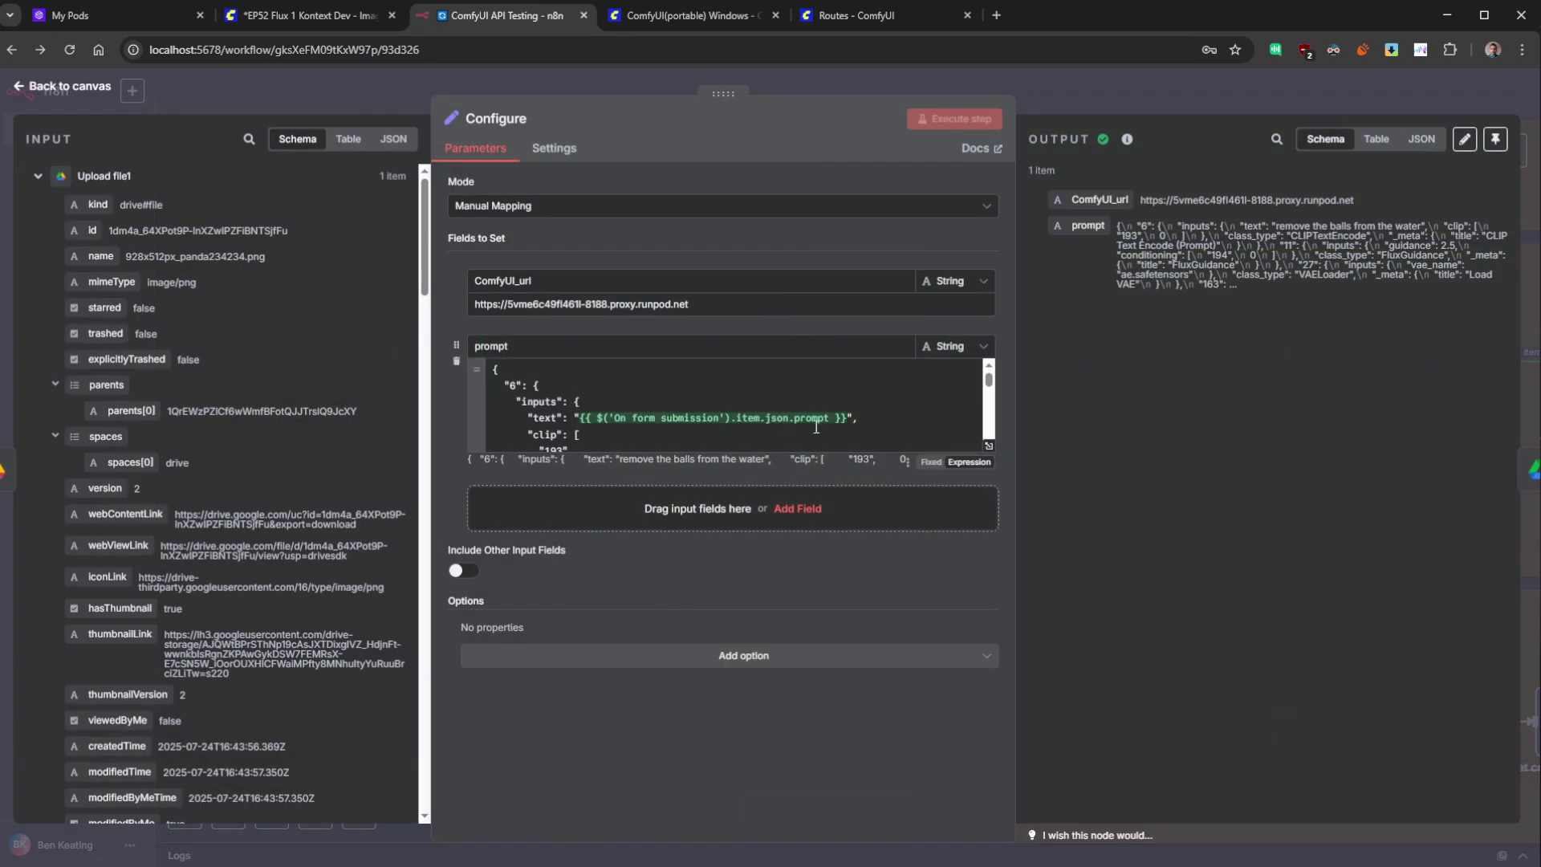
click(851, 414)
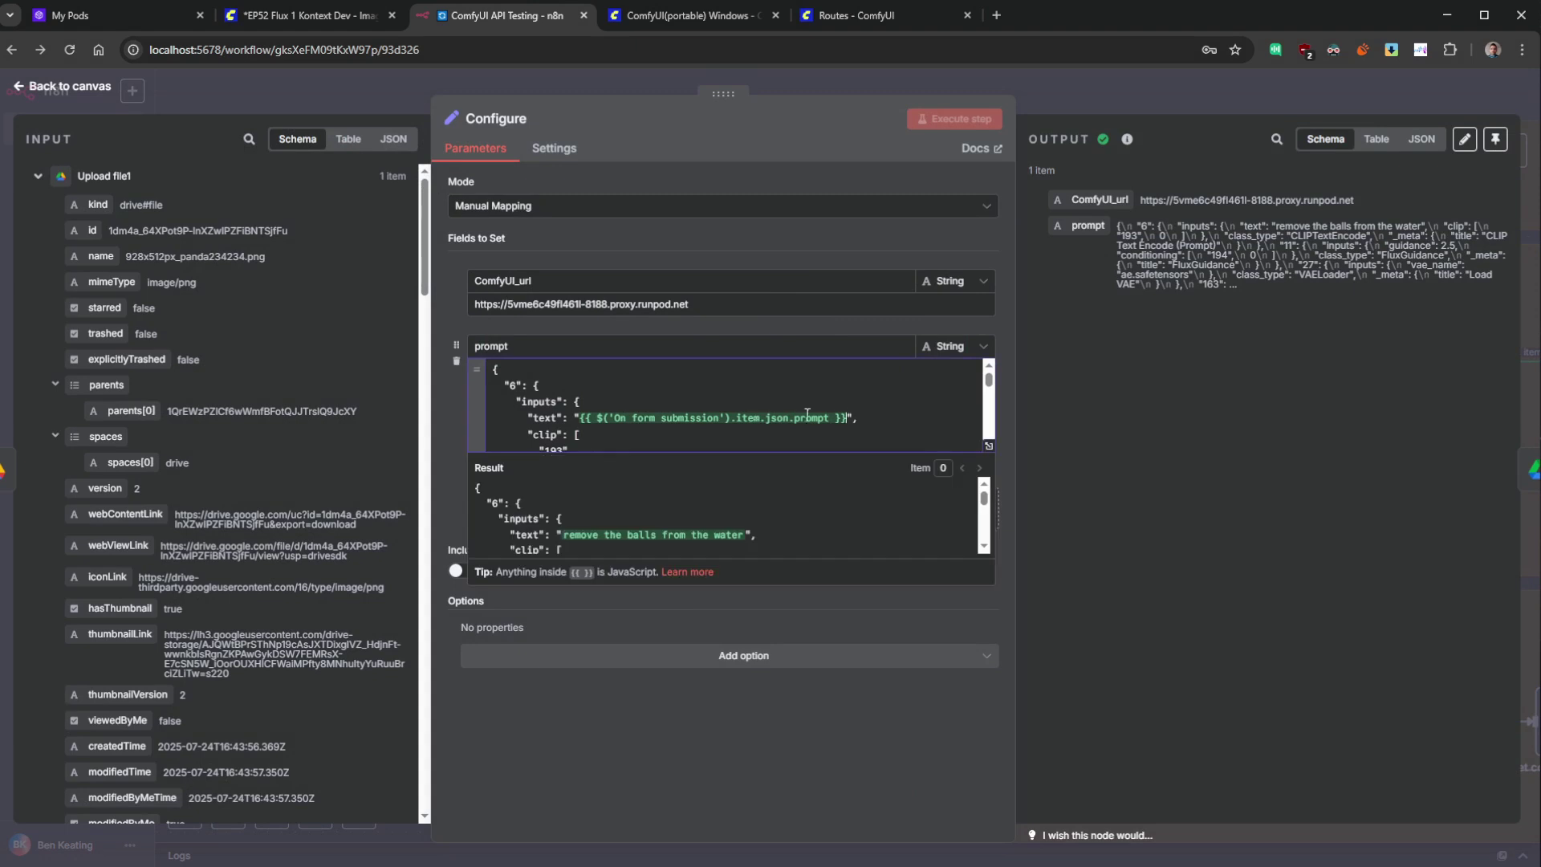
click(40, 177)
click(42, 207)
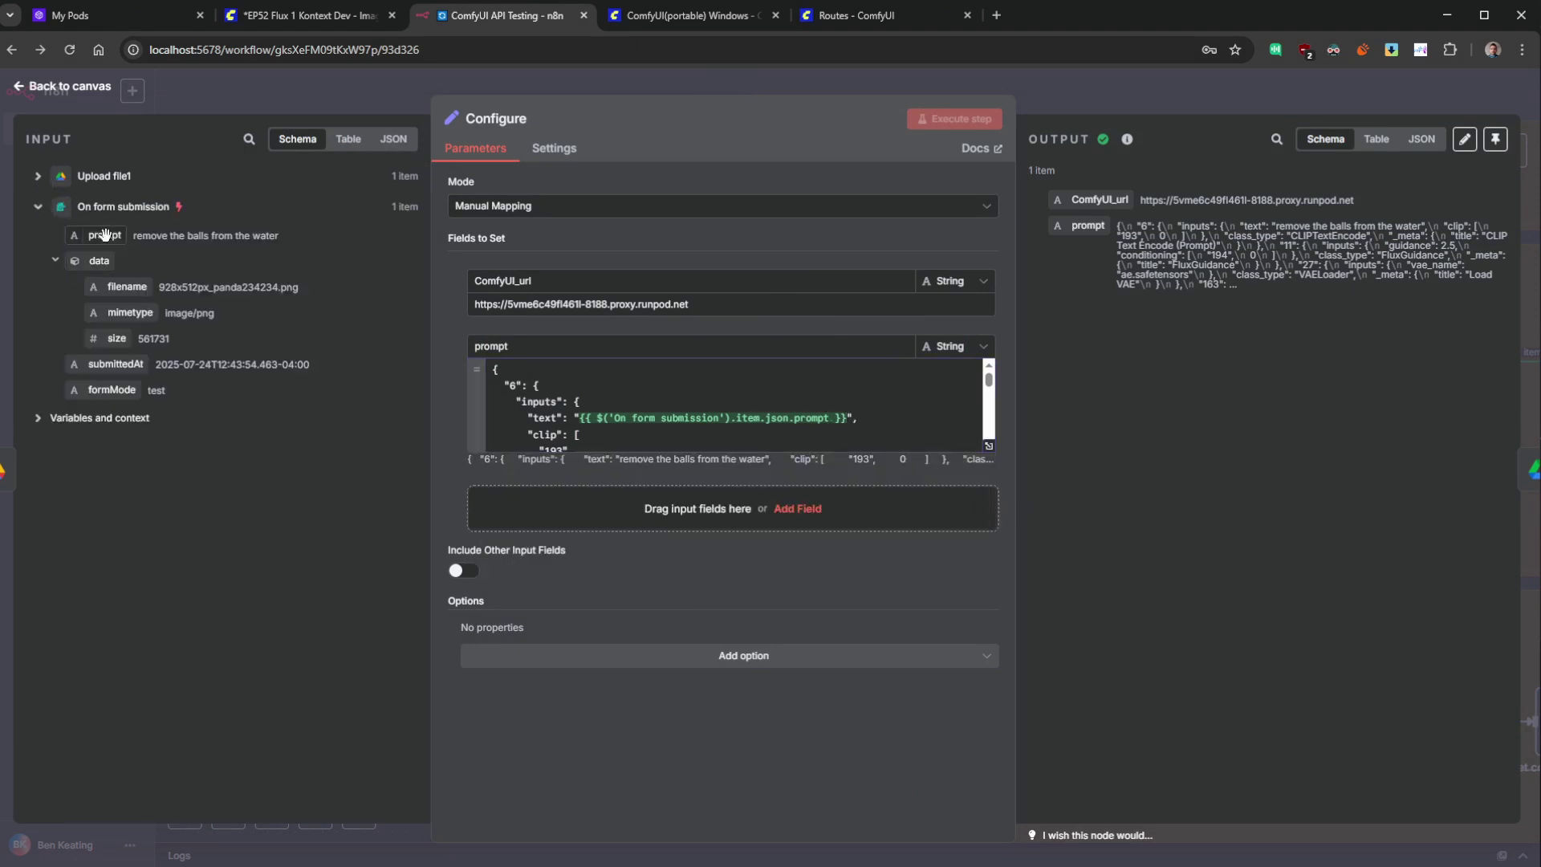
click(851, 417)
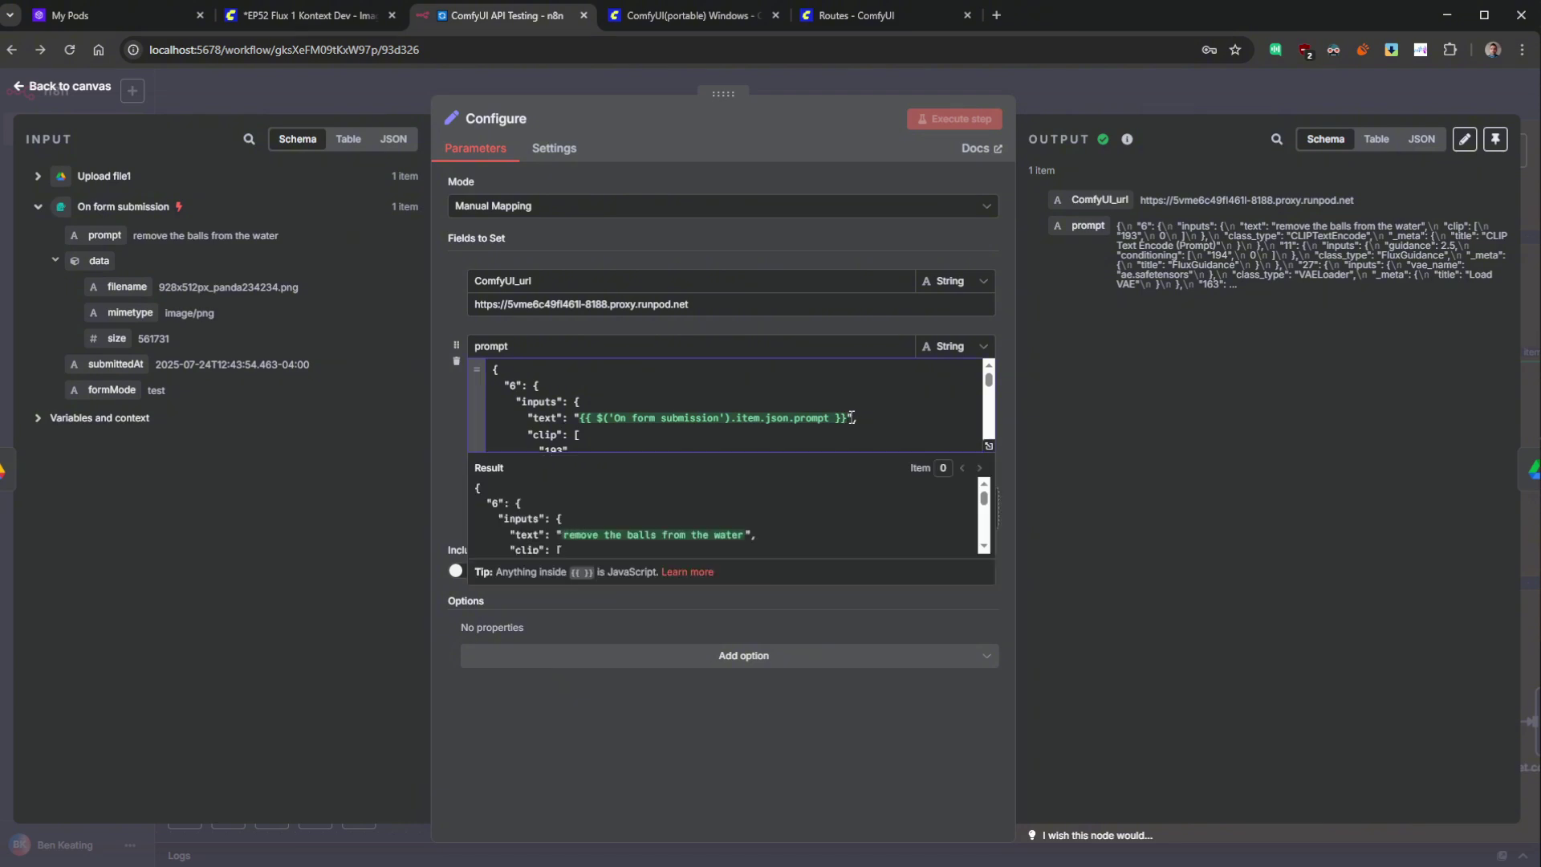
- Expand the Configure prompt expression and examine the Load Image node's image value, with the input data pane widened
scroll(898, 393, down, 5)
click(988, 446)
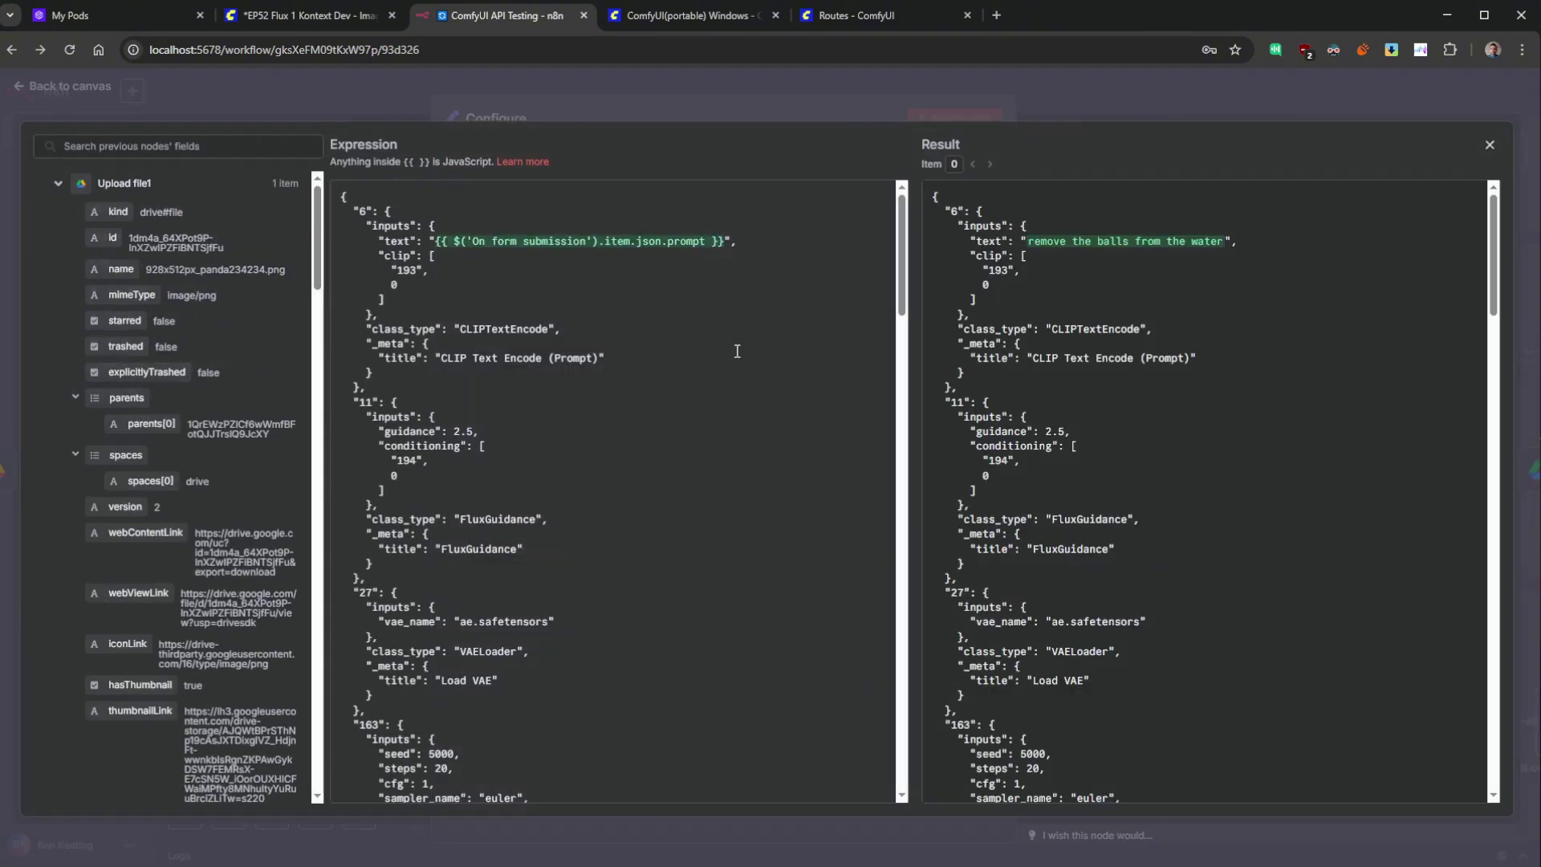
scroll(626, 391, down, 10)
scroll(626, 390, down, 15)
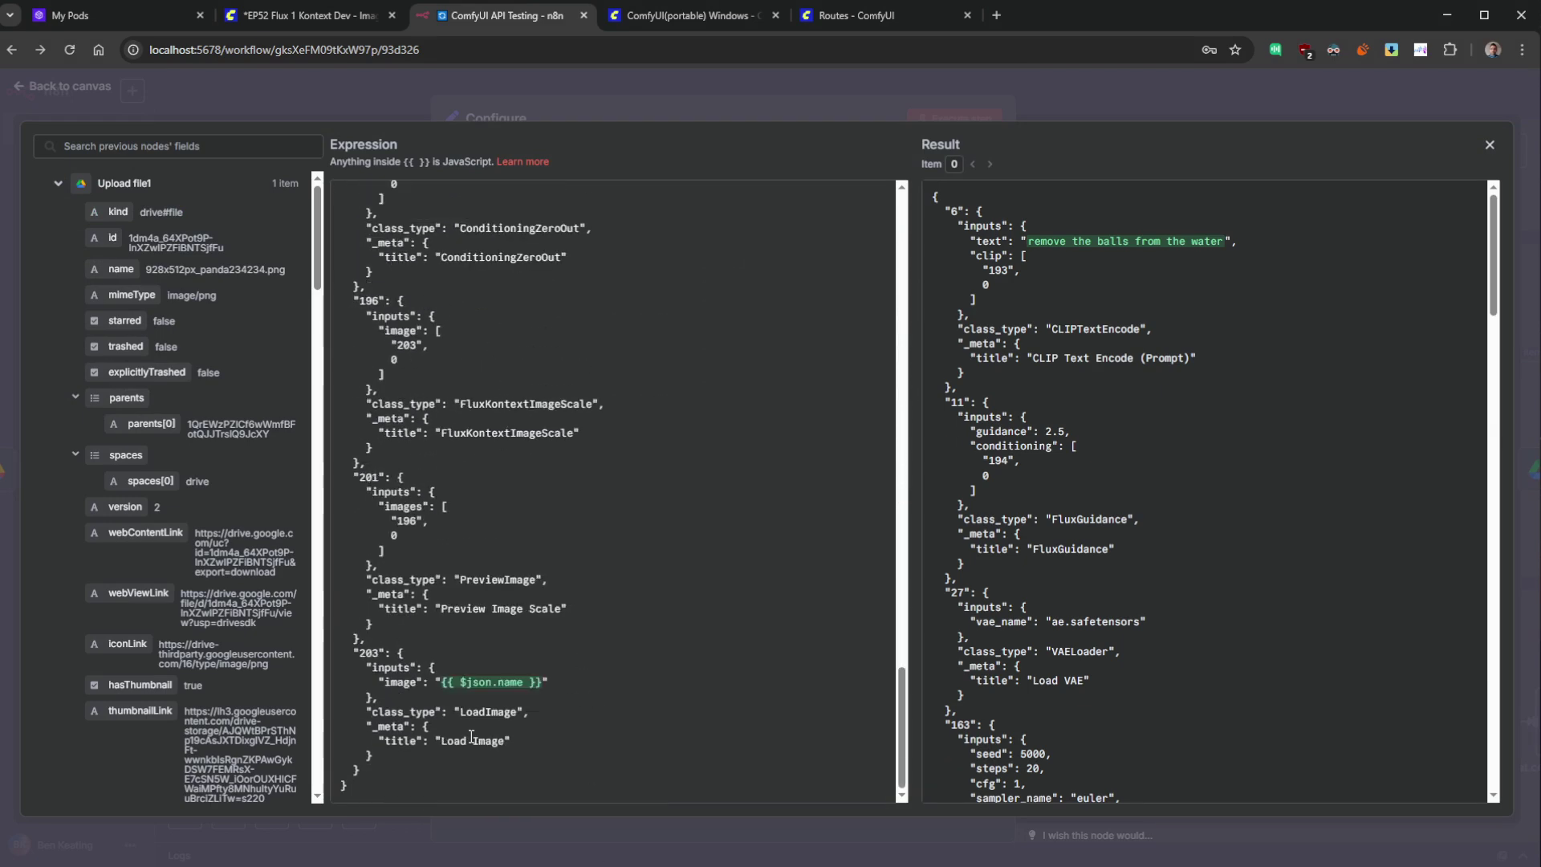
drag(542, 681, 444, 682)
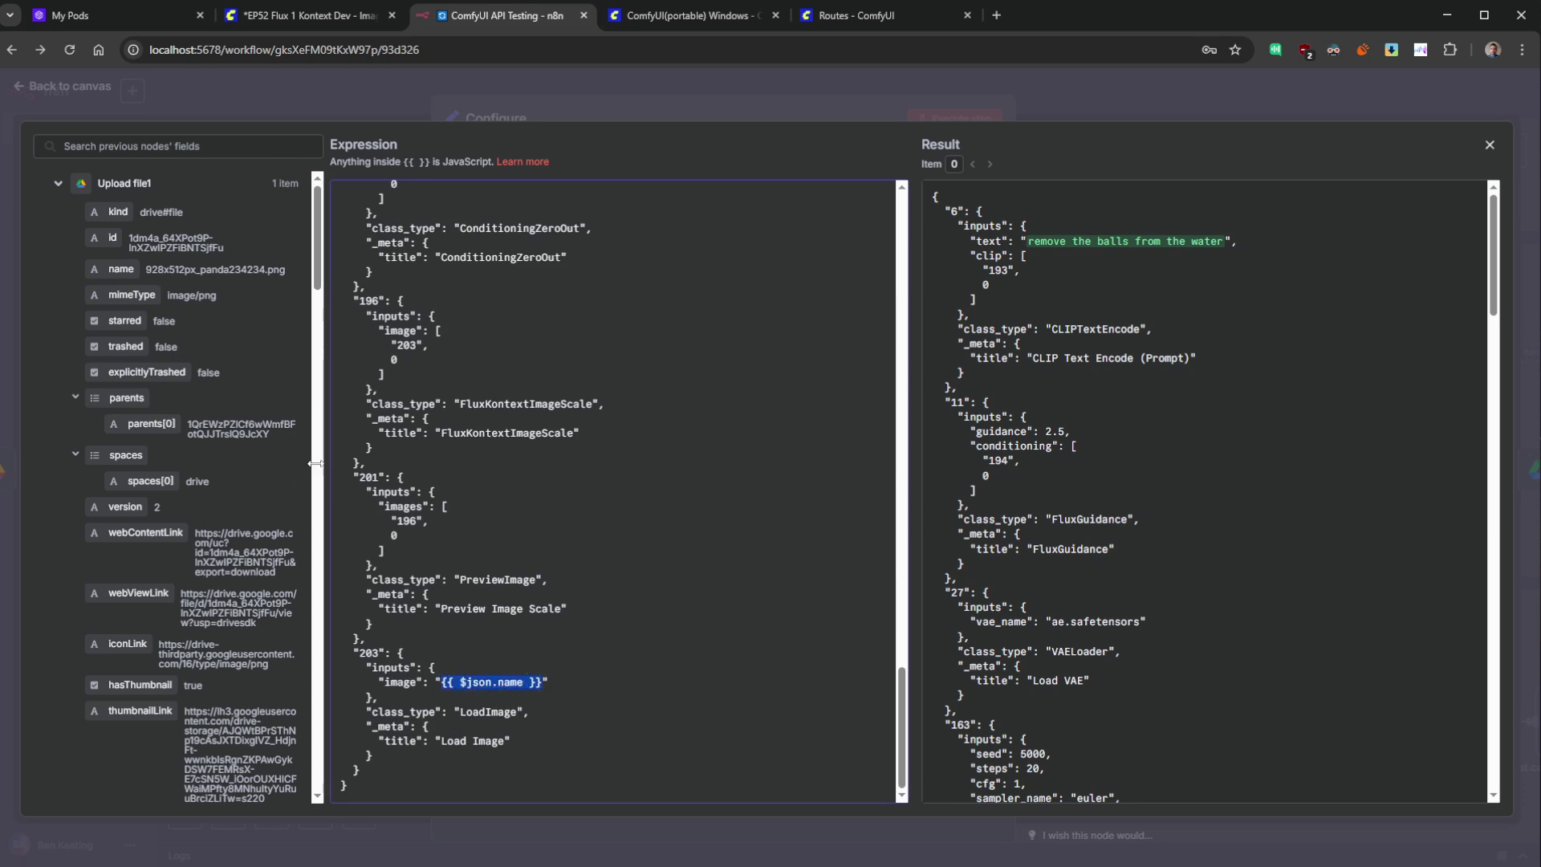
drag(327, 461, 517, 459)
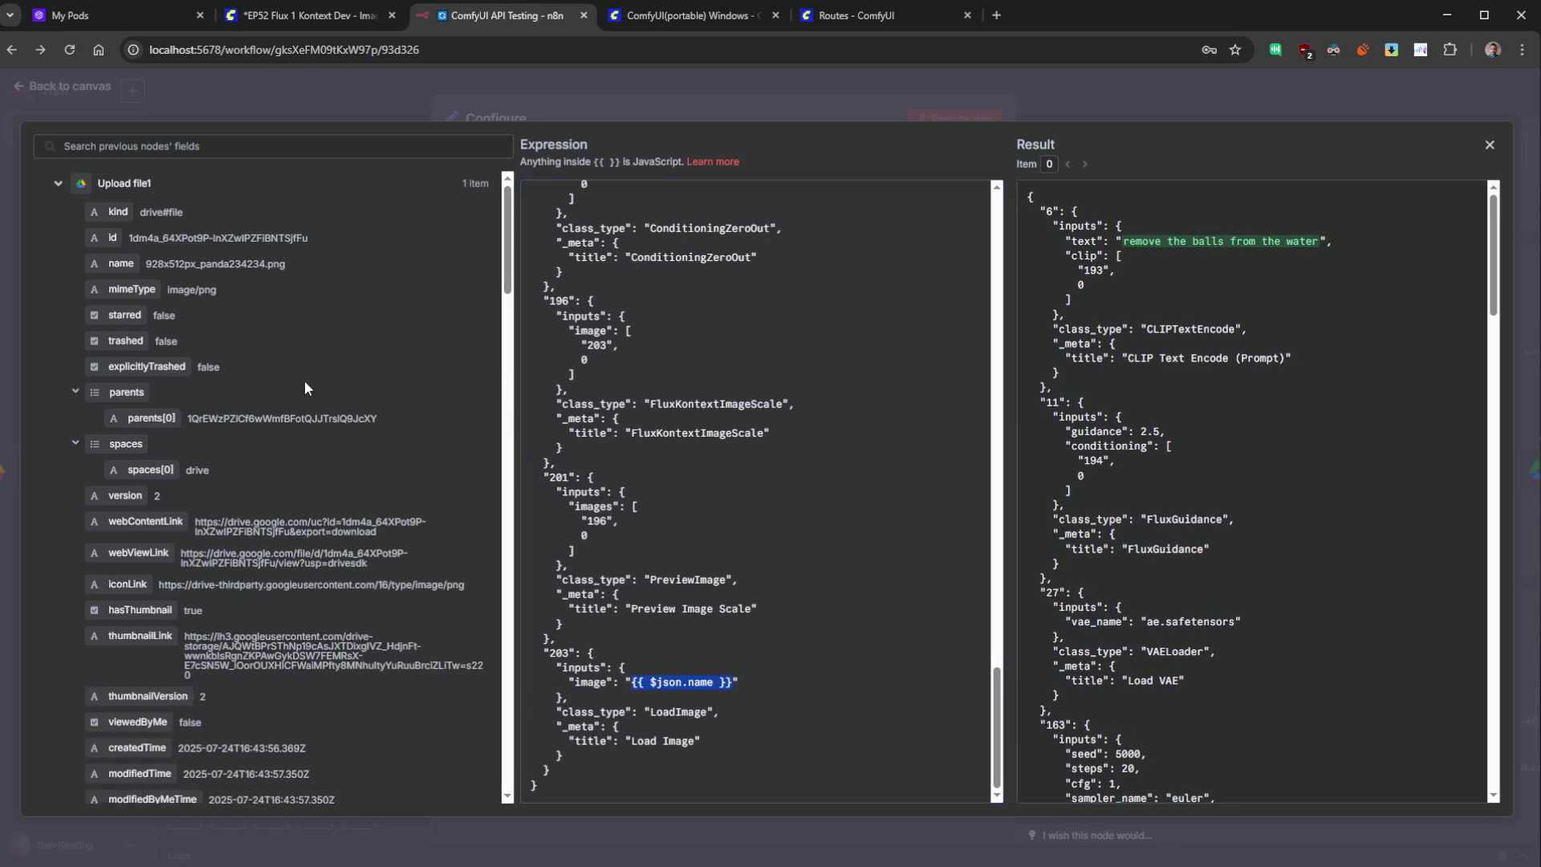
- Compare the file name fields from On form submission and Upload file1 with the Load Image expression
click(59, 184)
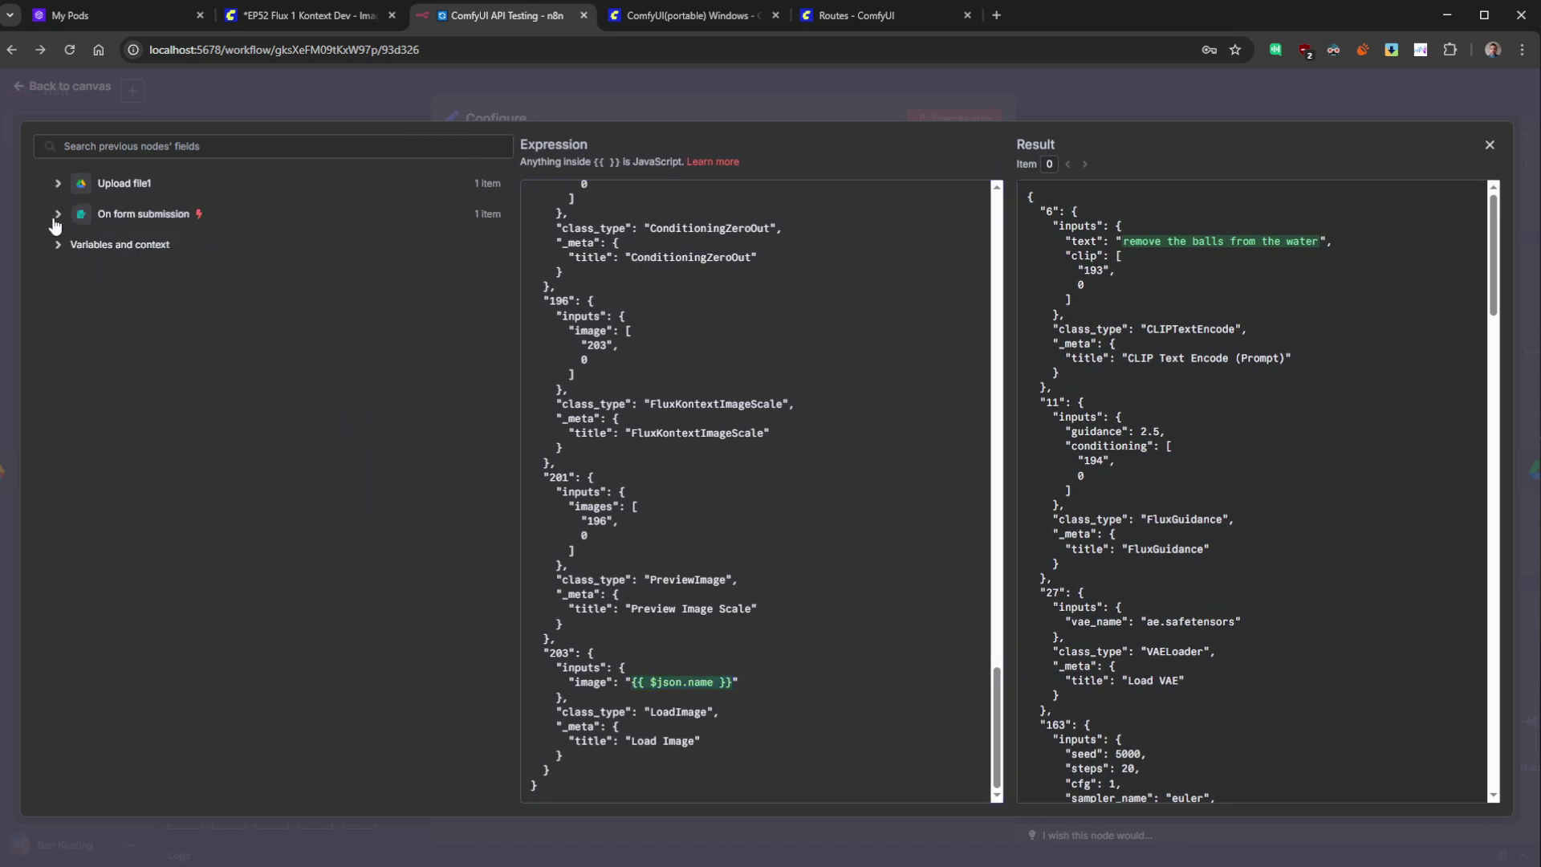
click(57, 215)
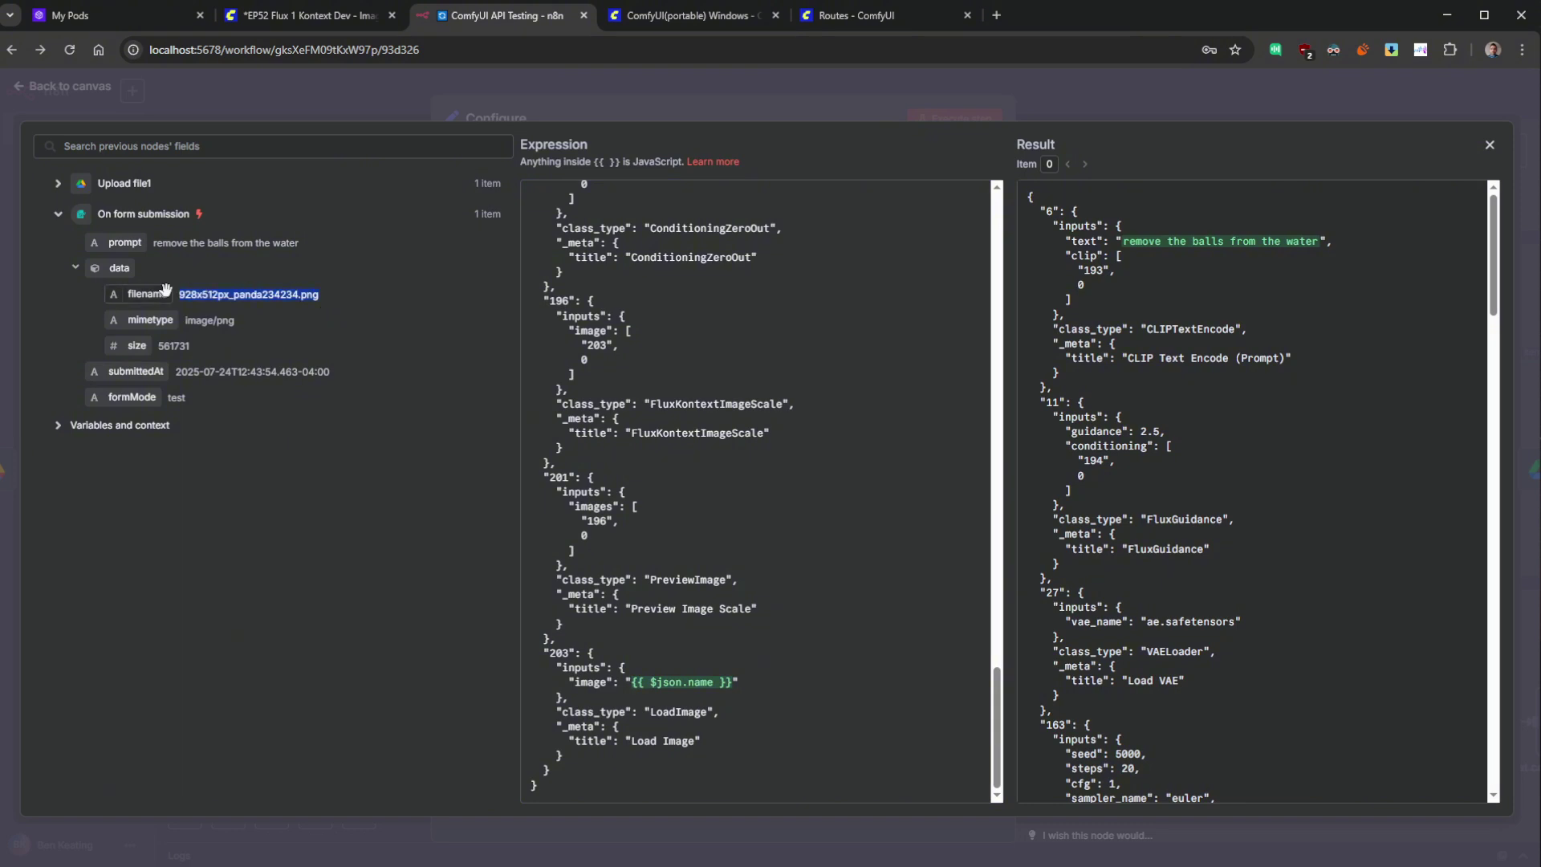
click(58, 184)
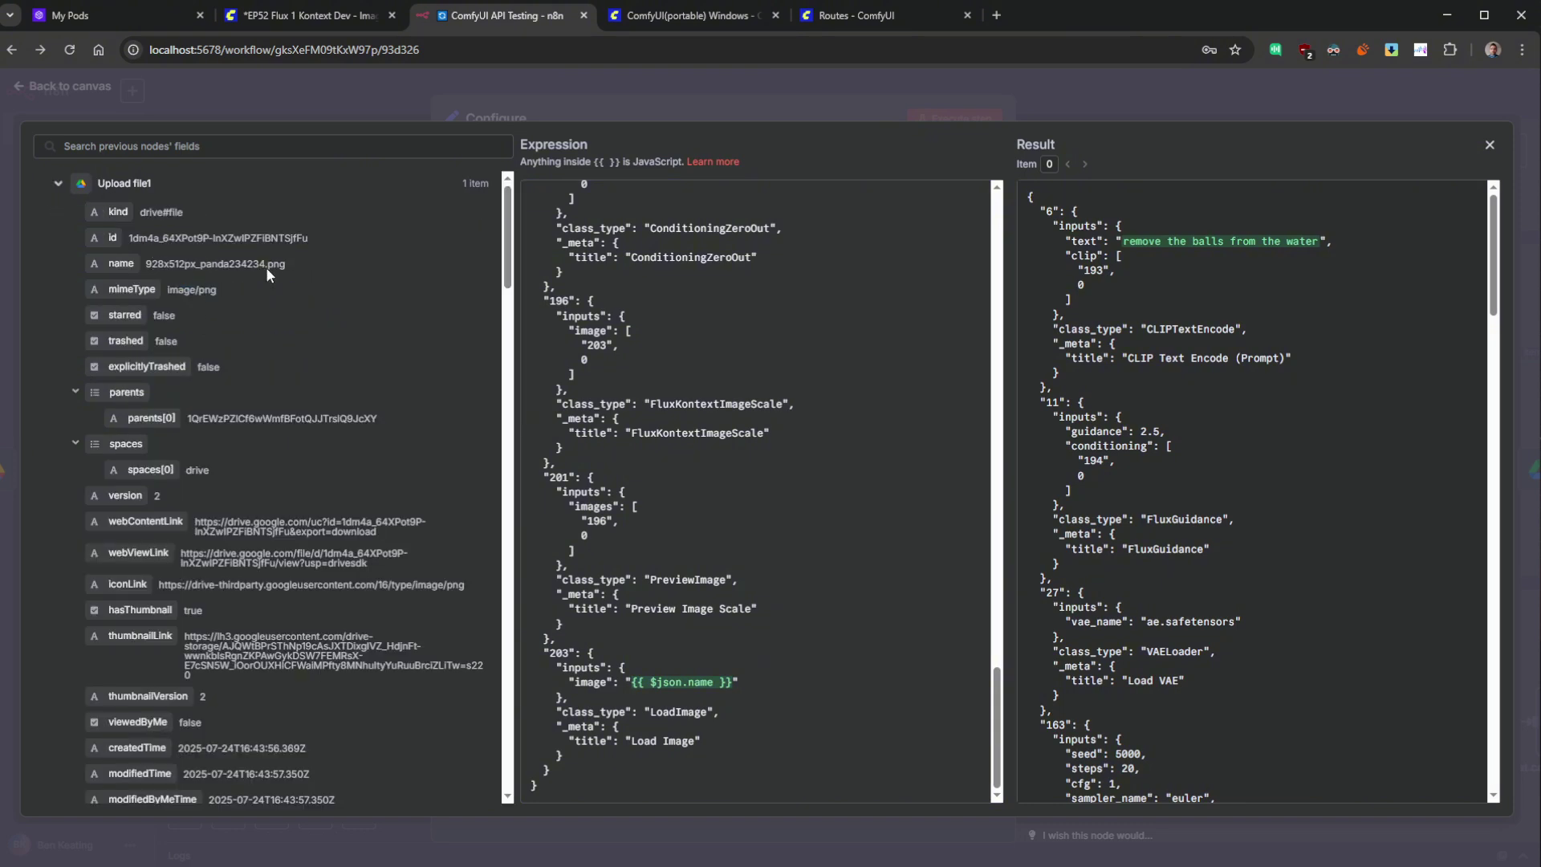
drag(286, 265, 152, 265)
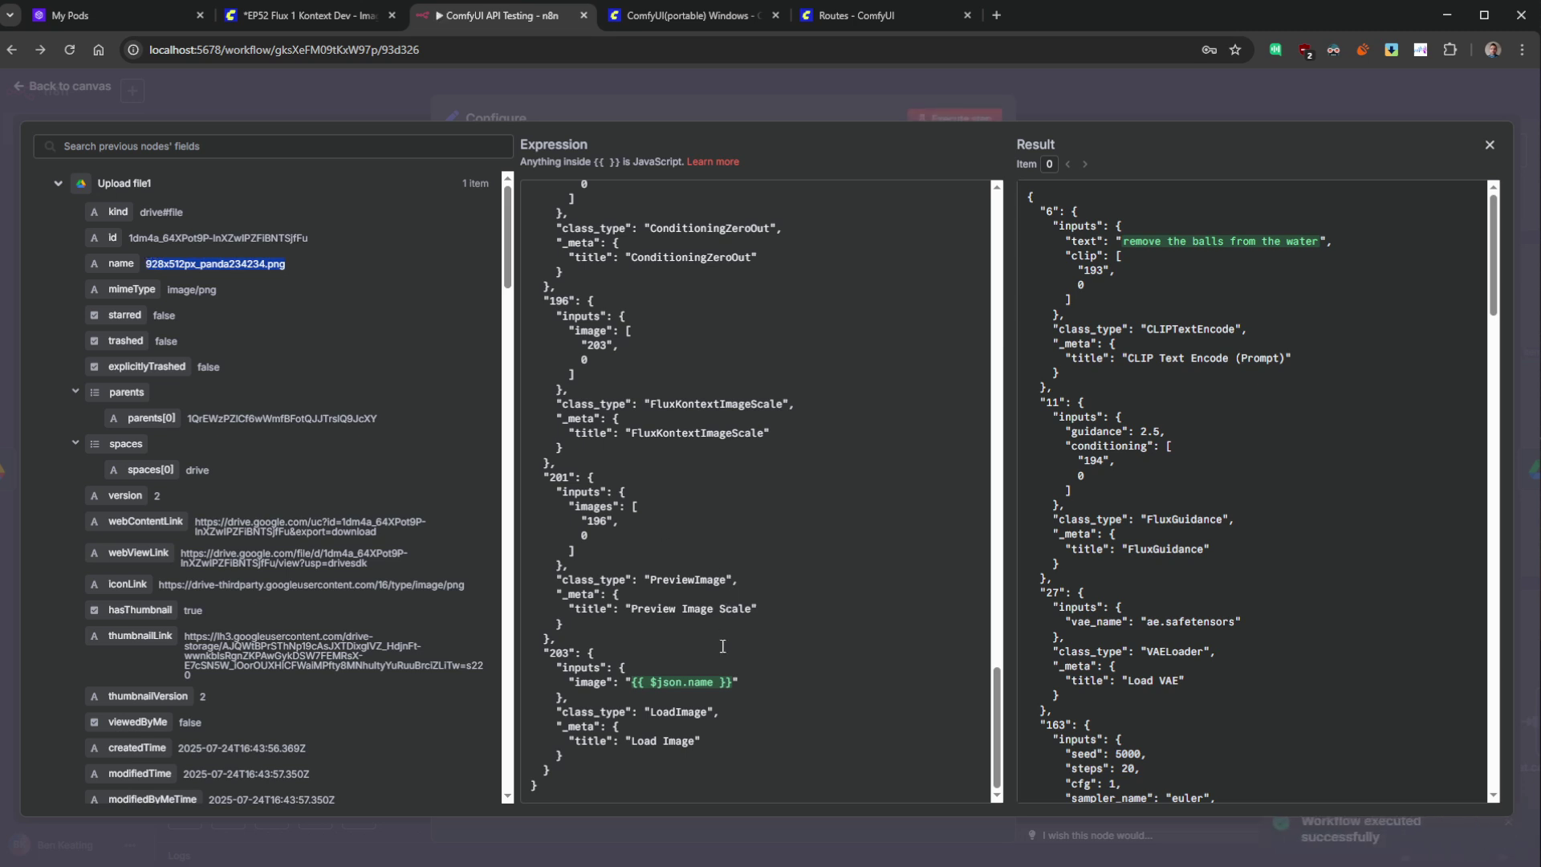
click(774, 681)
click(60, 186)
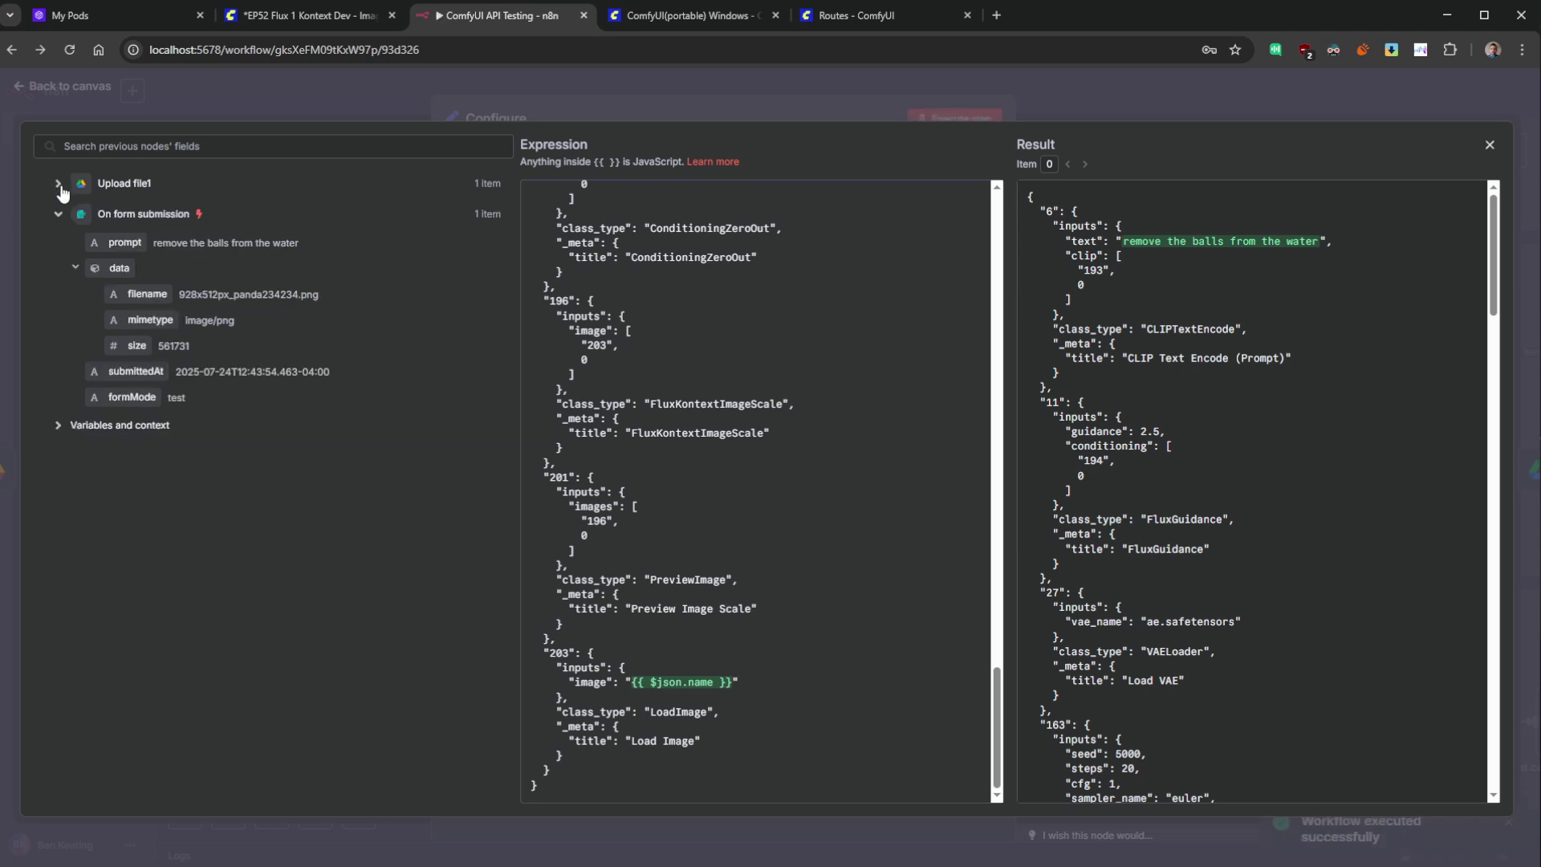
click(57, 214)
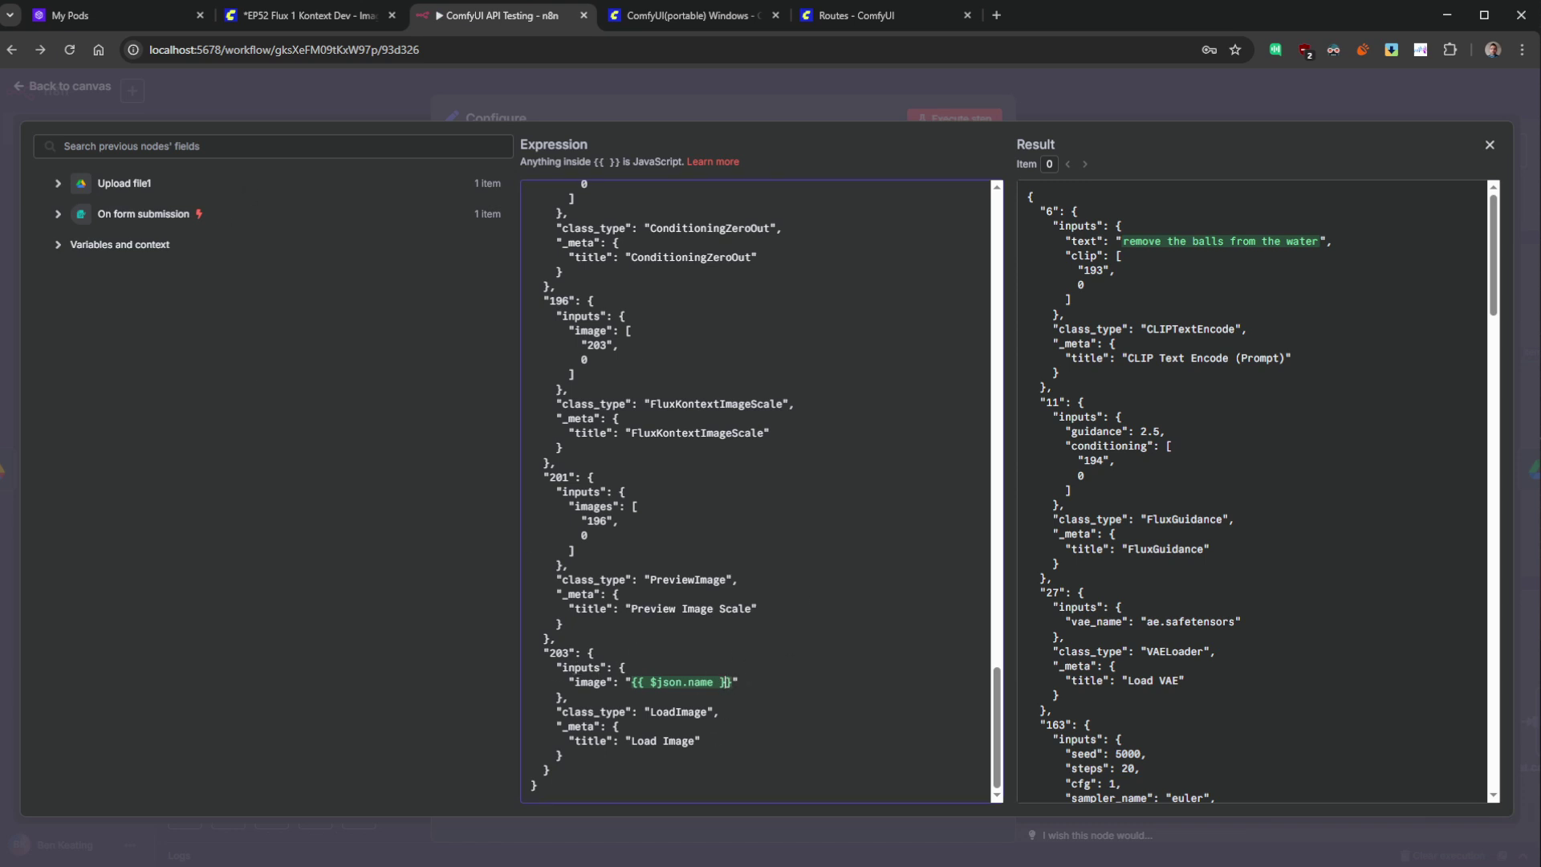
- Switch to the ComfyUI workflow, close the logs, and shift the Load Image node slightly lower on the canvas
click(305, 16)
scroll(1310, 329, down, 3)
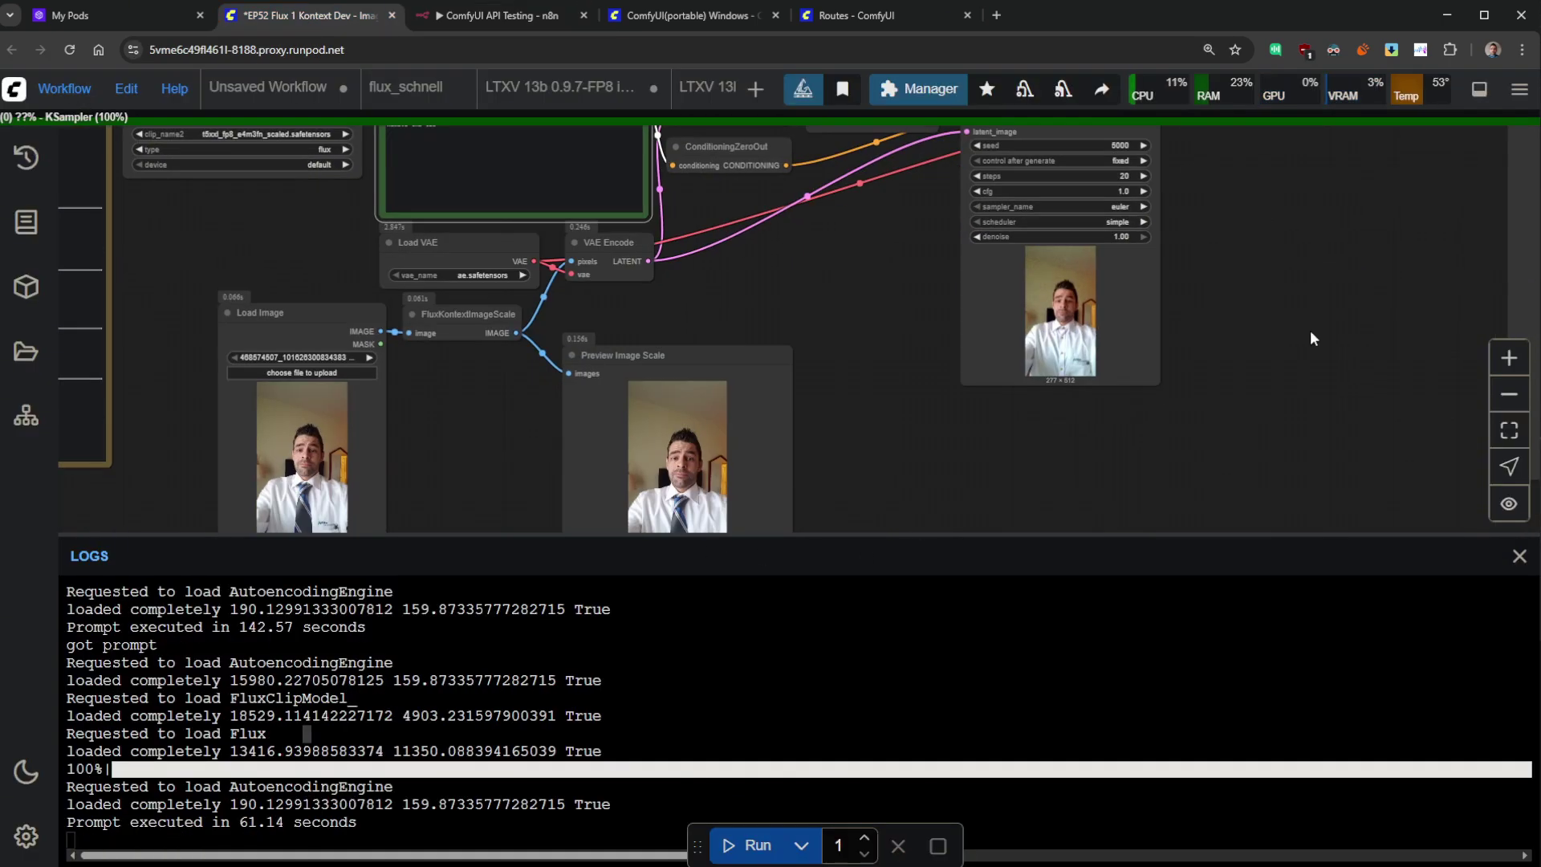
click(1481, 95)
drag(835, 486, 1164, 561)
drag(630, 386, 615, 431)
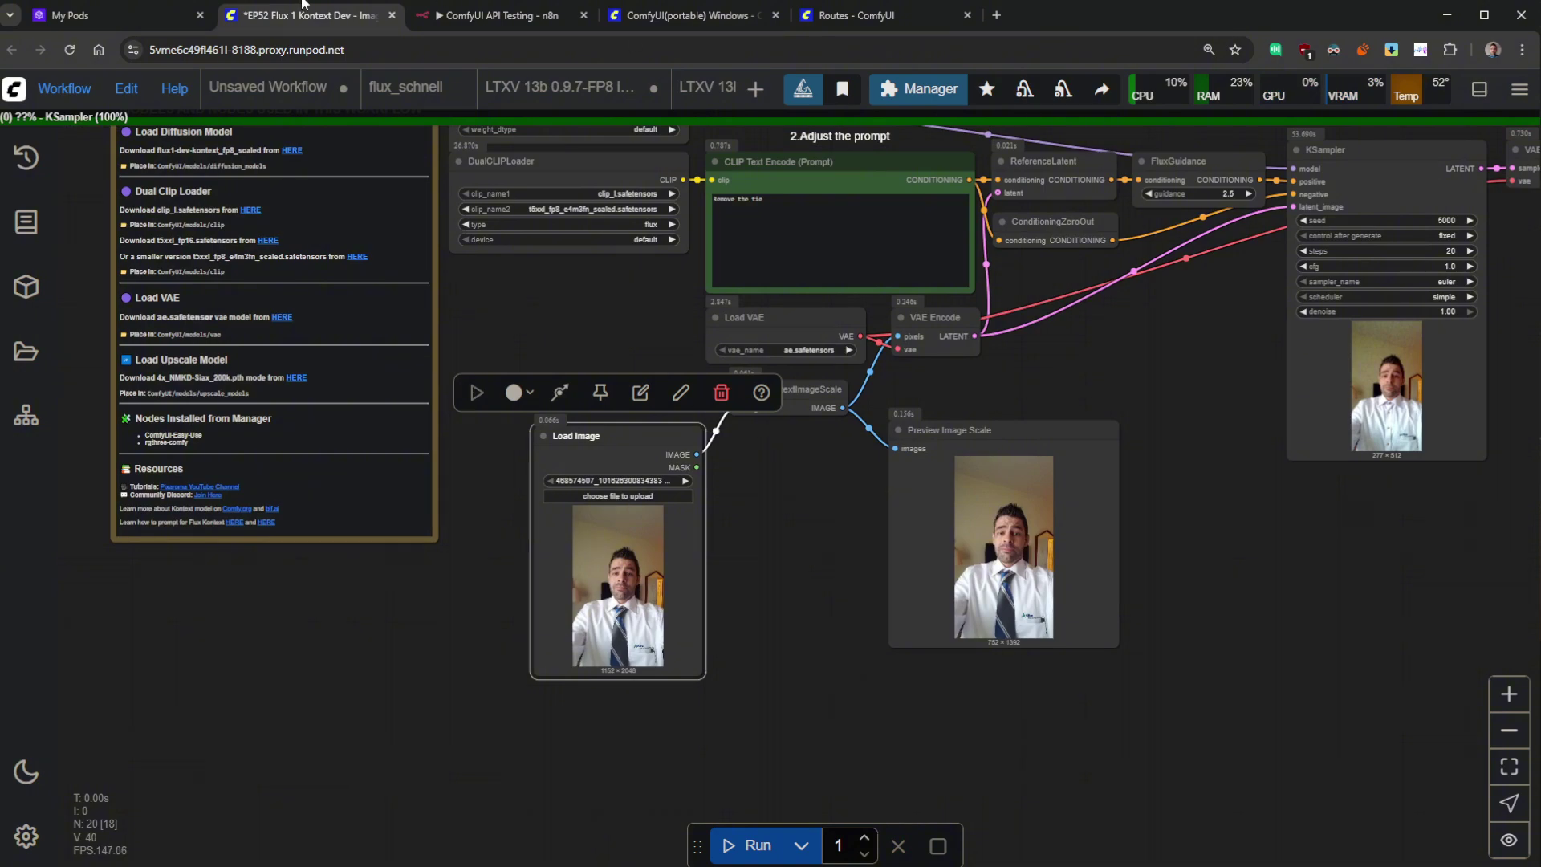
- Return to the Configure node's parameters in n8n and highlight the ComfyUI_url value
click(514, 11)
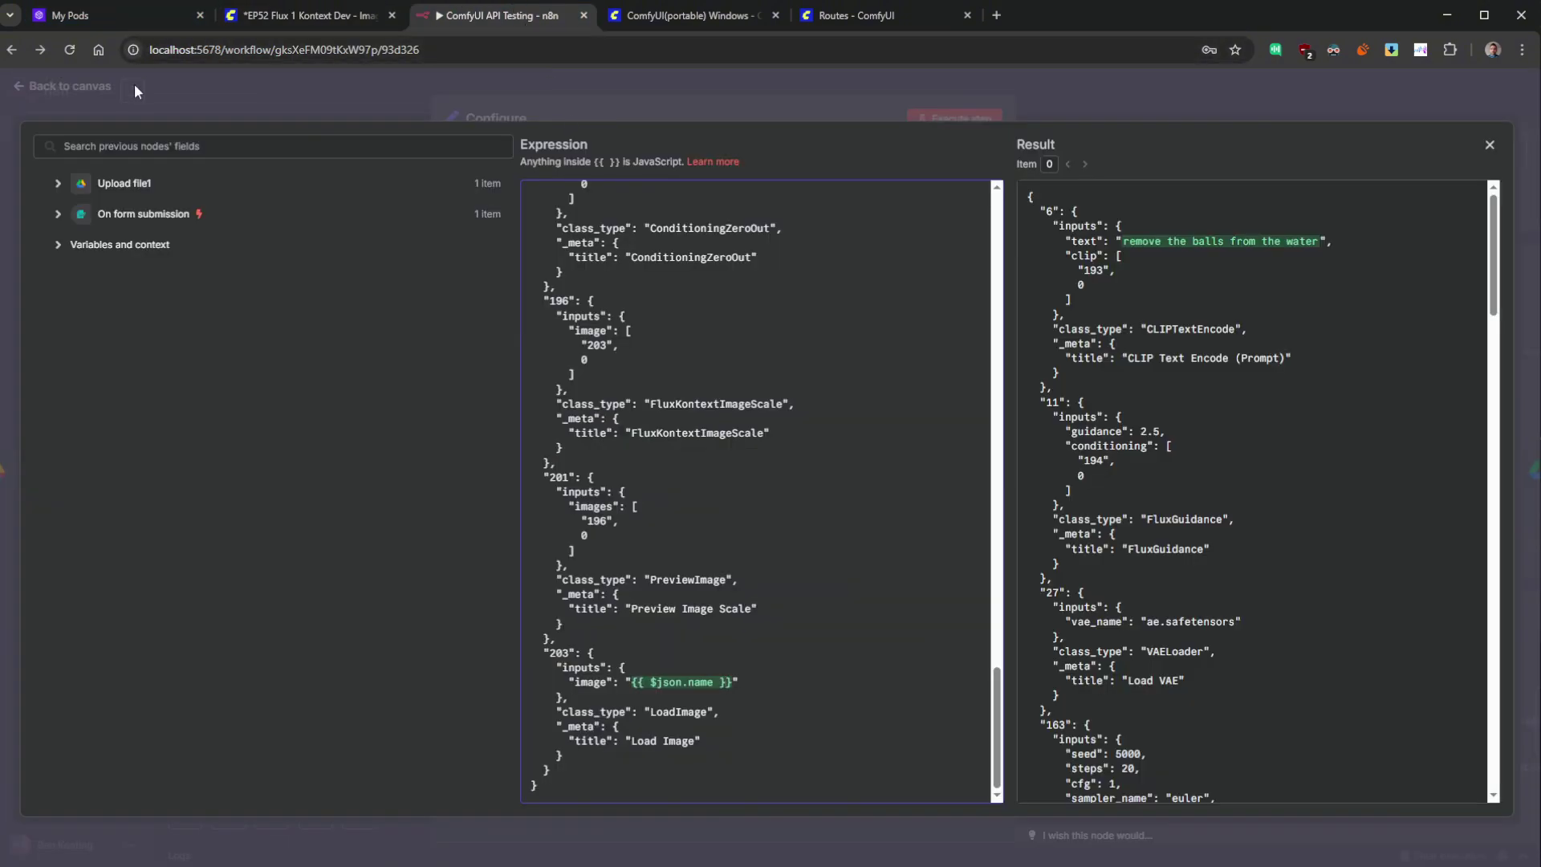
click(80, 80)
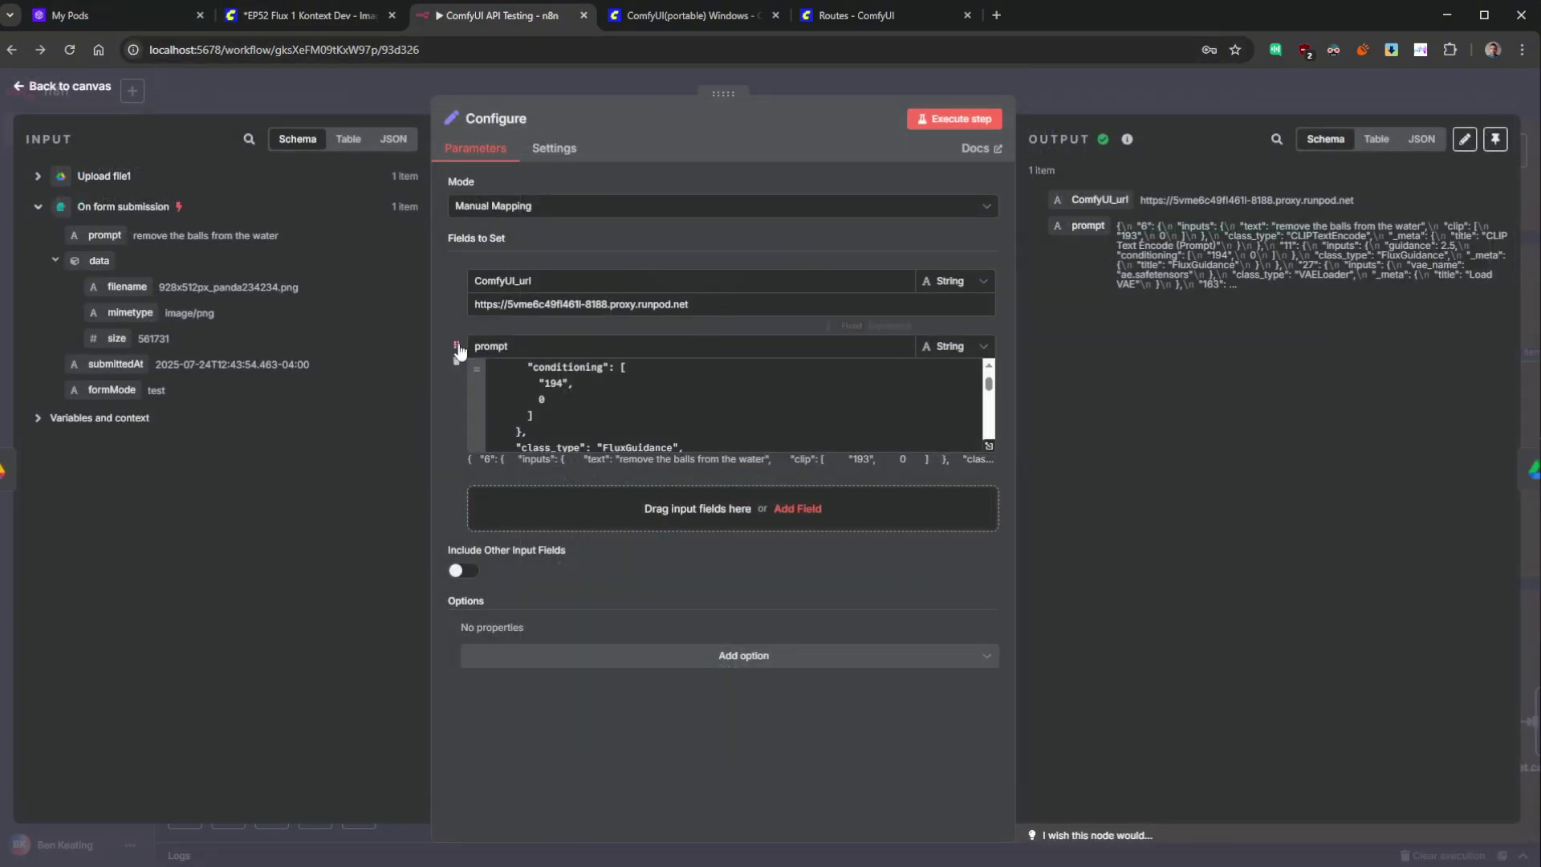
drag(771, 304, 410, 308)
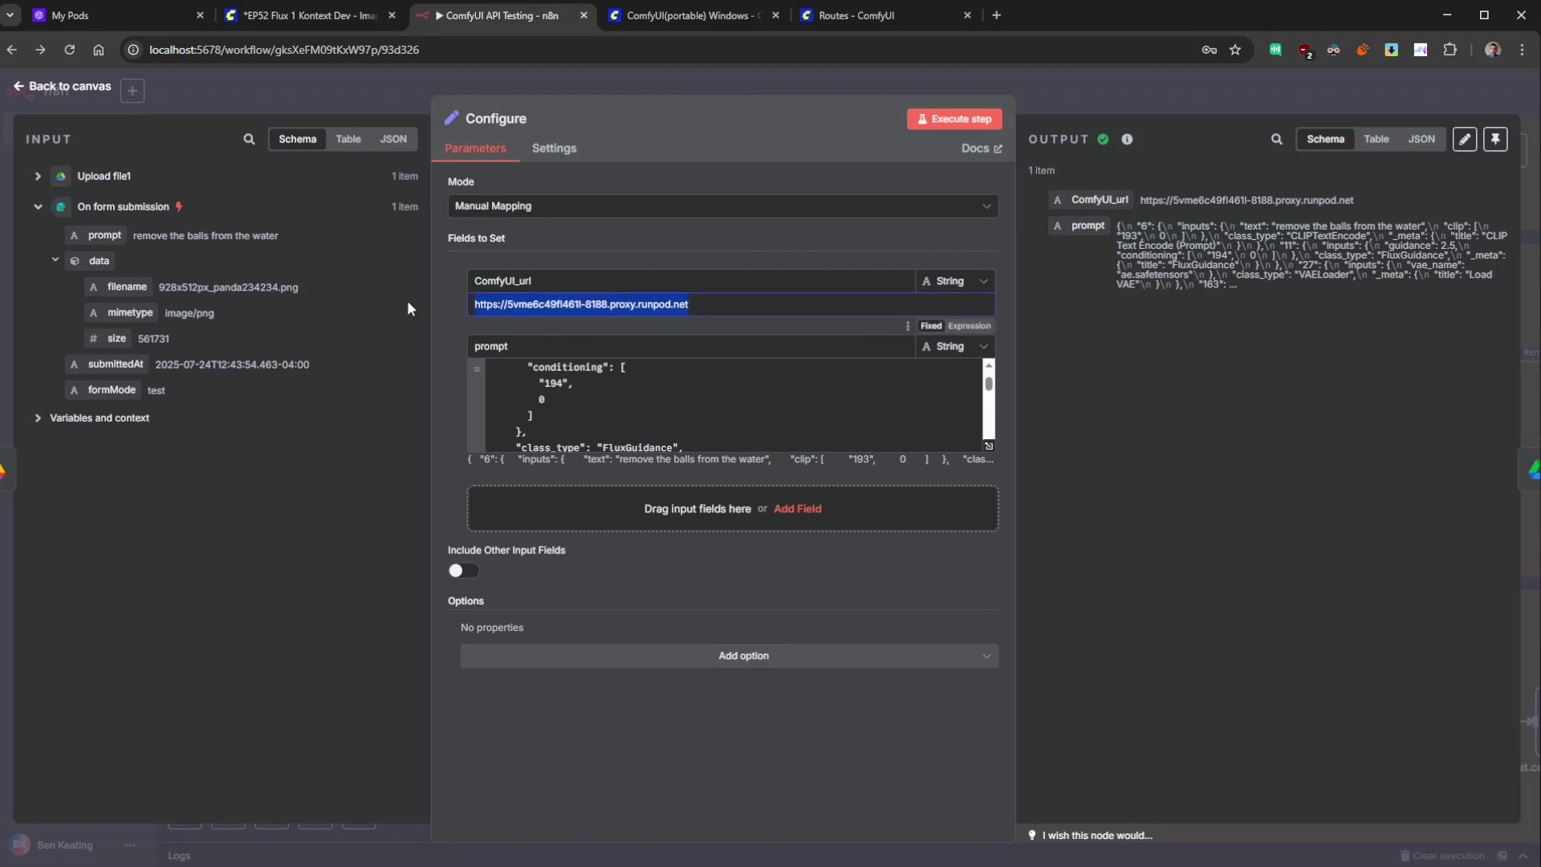
- Close the Configure node and review the start of the Flux Kontext chain, from On form submission to Download file
click(54, 89)
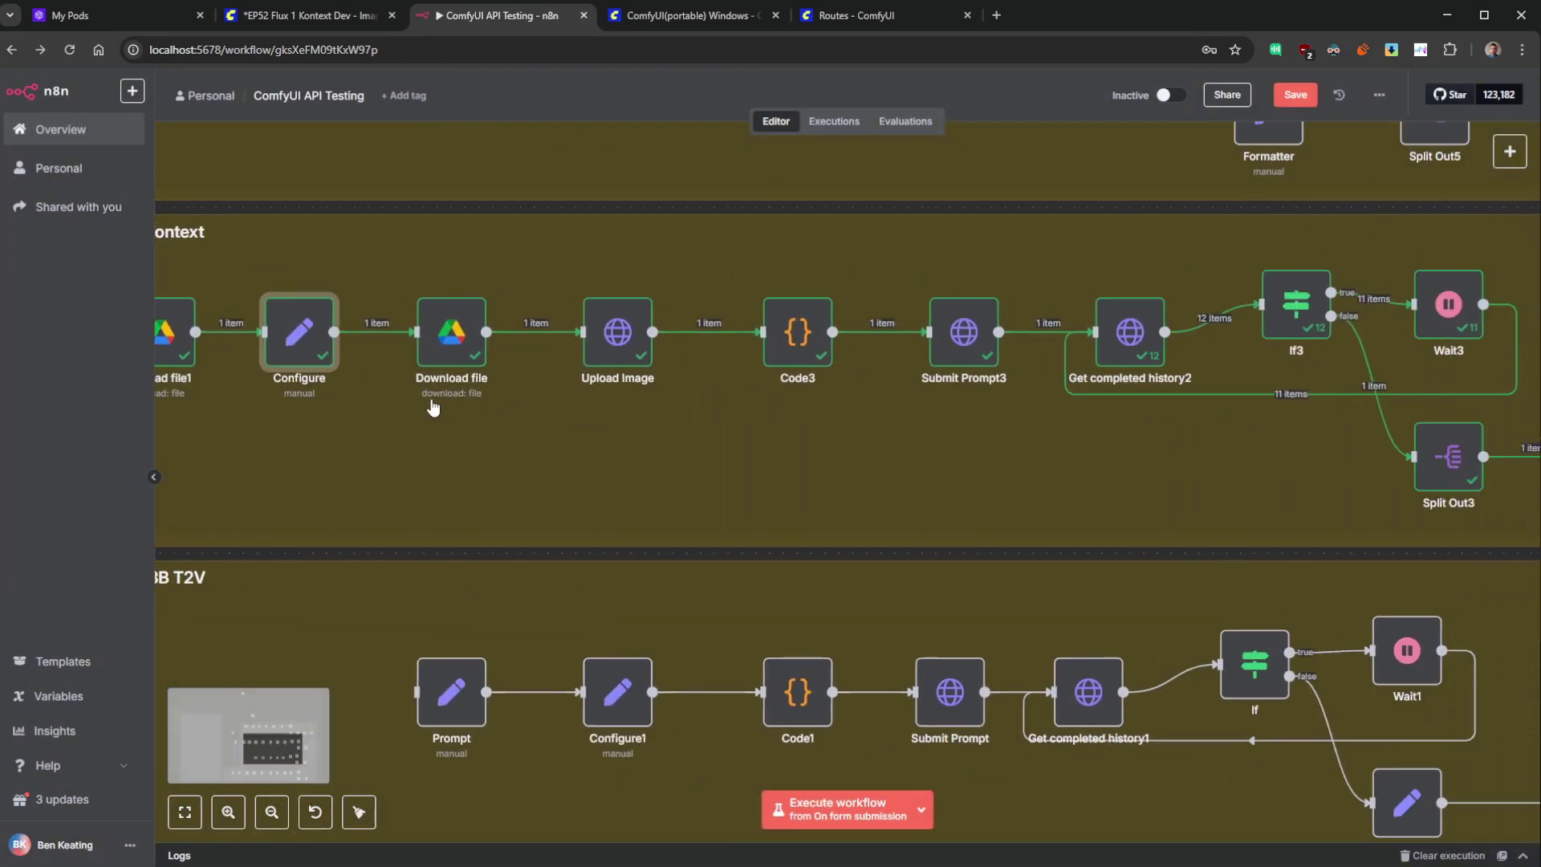
drag(434, 408, 698, 410)
click(671, 360)
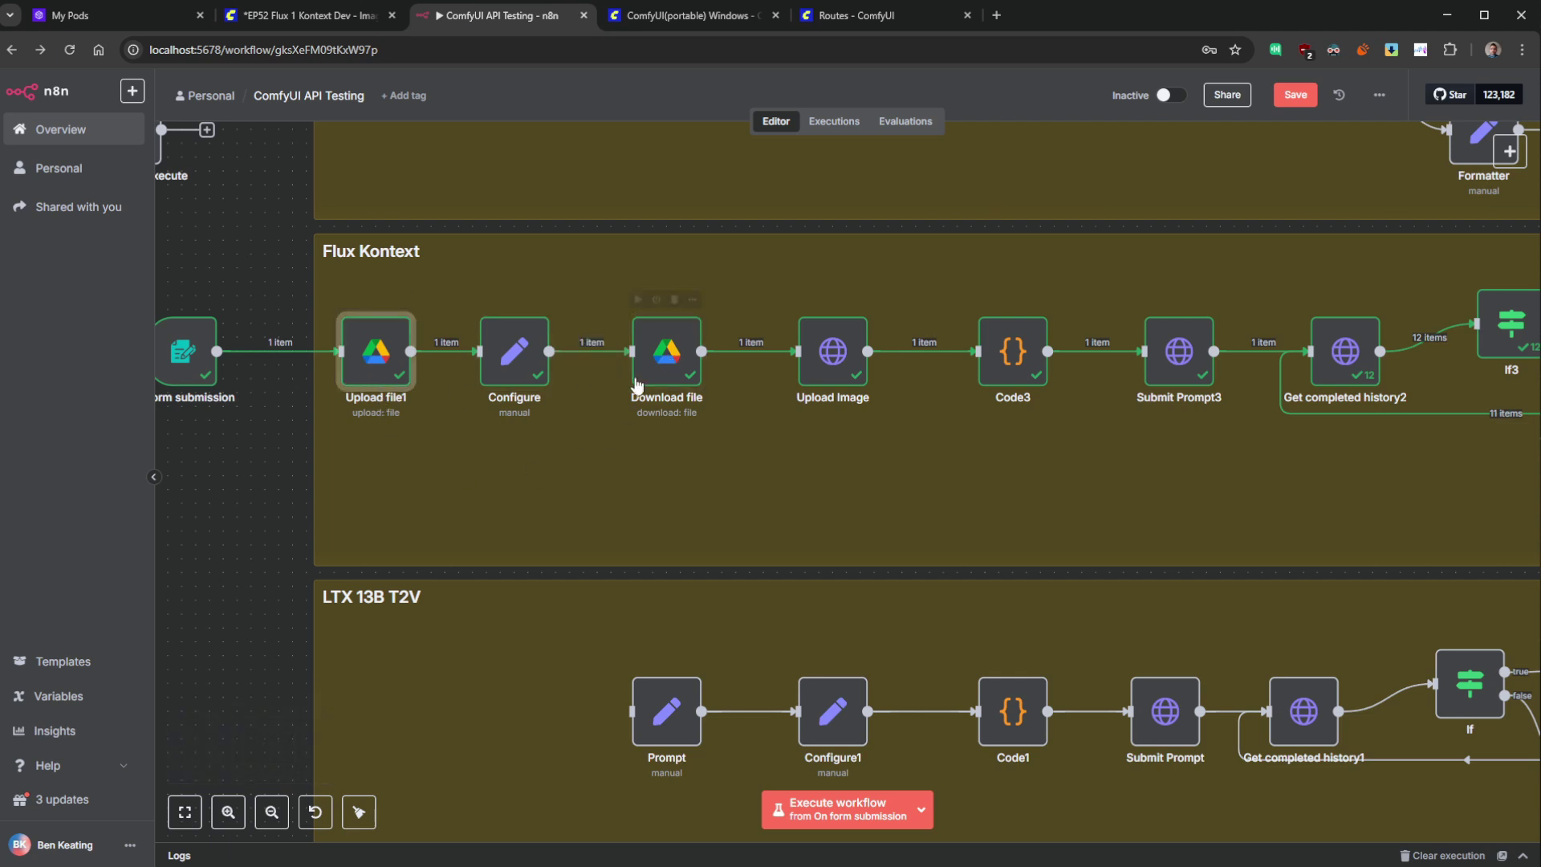
scroll(905, 537, left, 5)
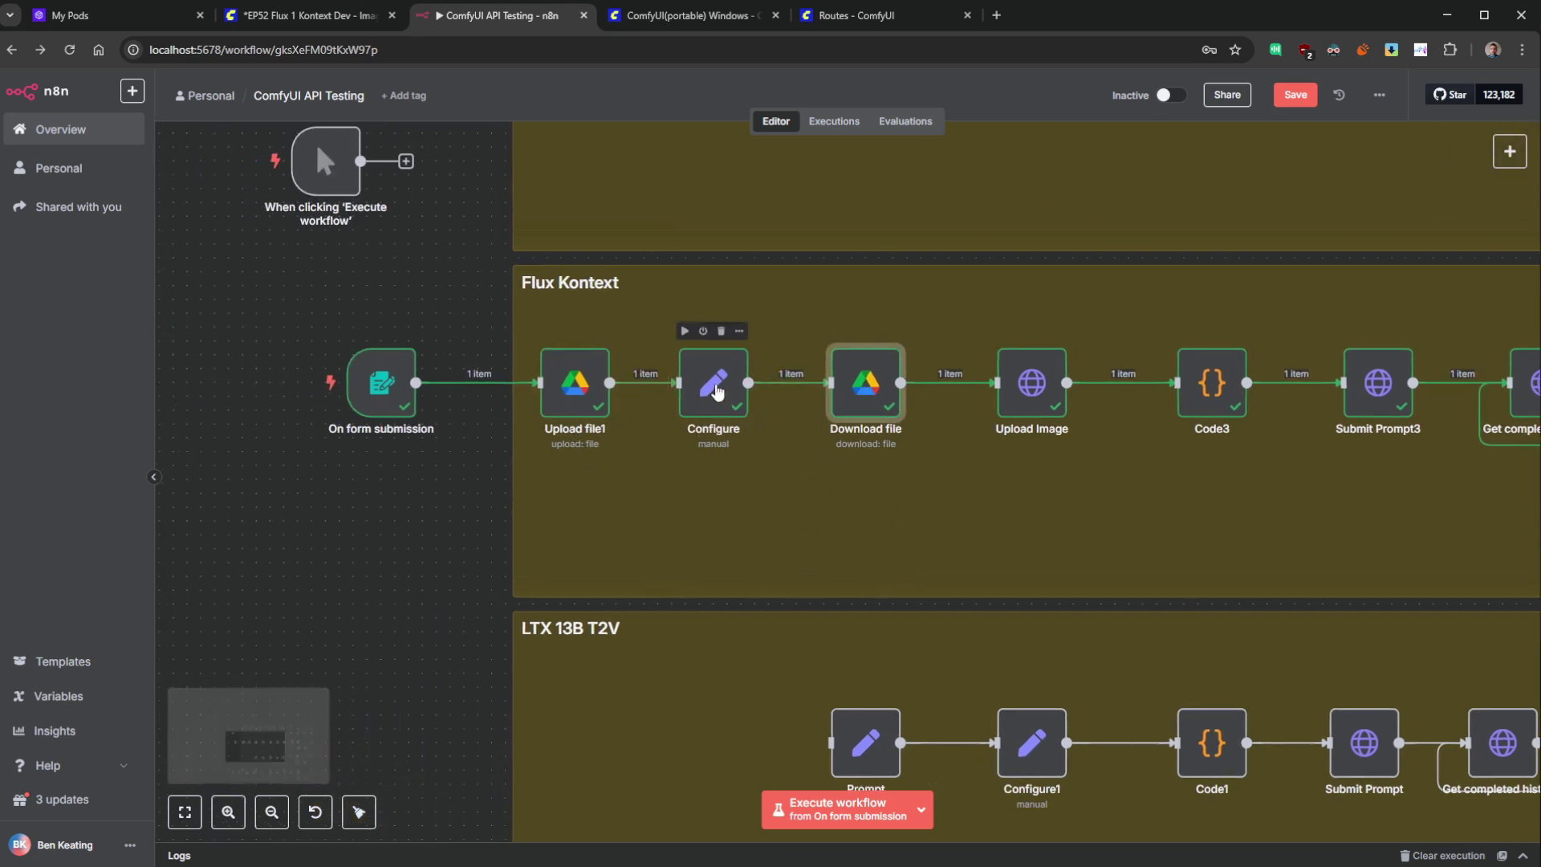
click(716, 390)
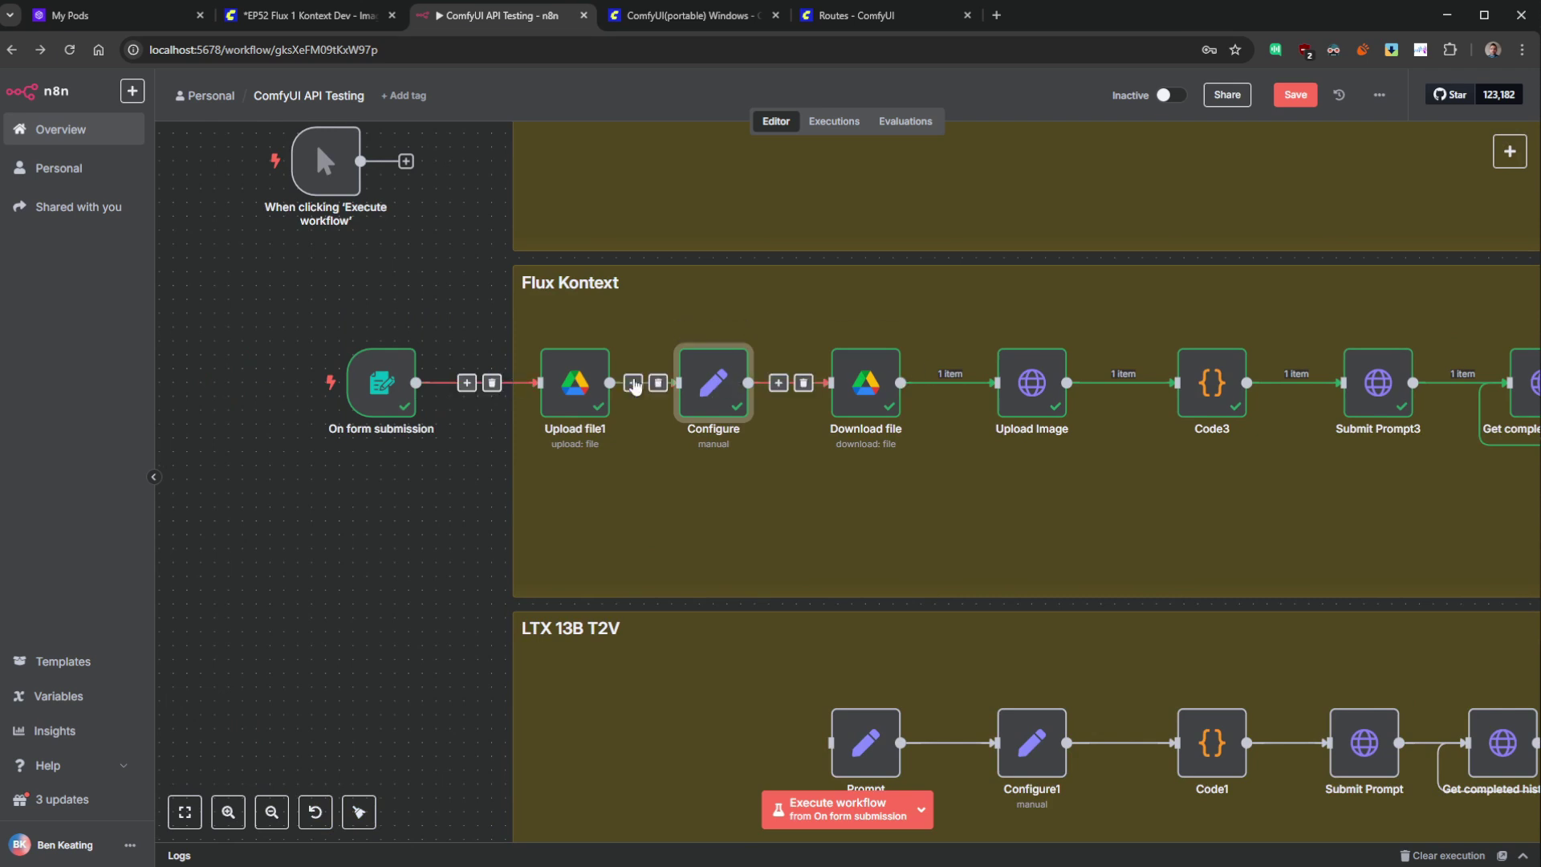
scroll(684, 539, right, 4)
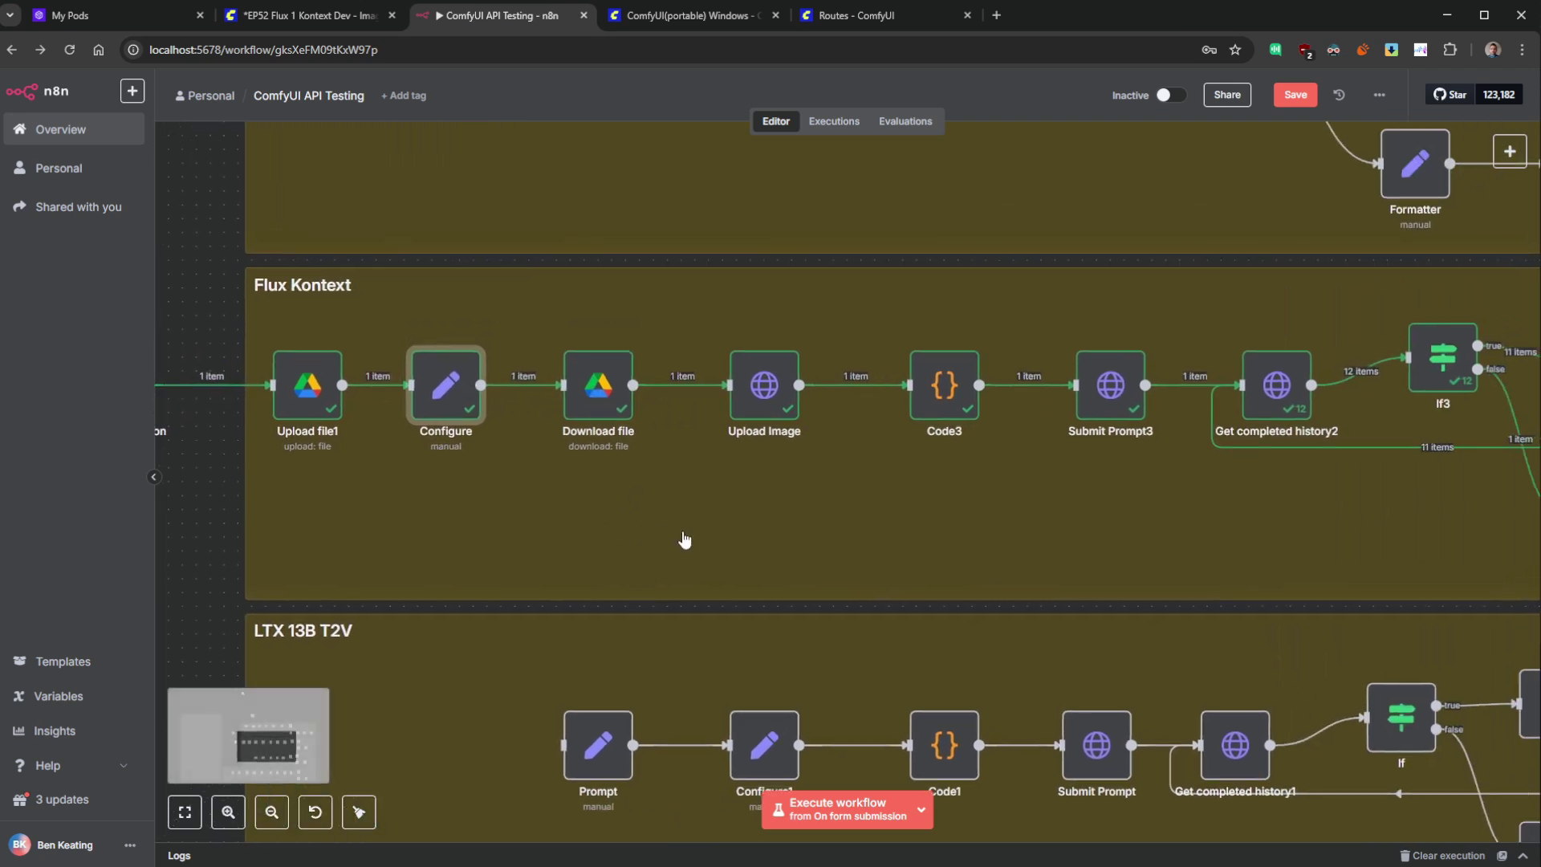
- Examine the Download file node's file ID expression, expand the Upload file1 input data, and preview the downloaded image
double_click(598, 385)
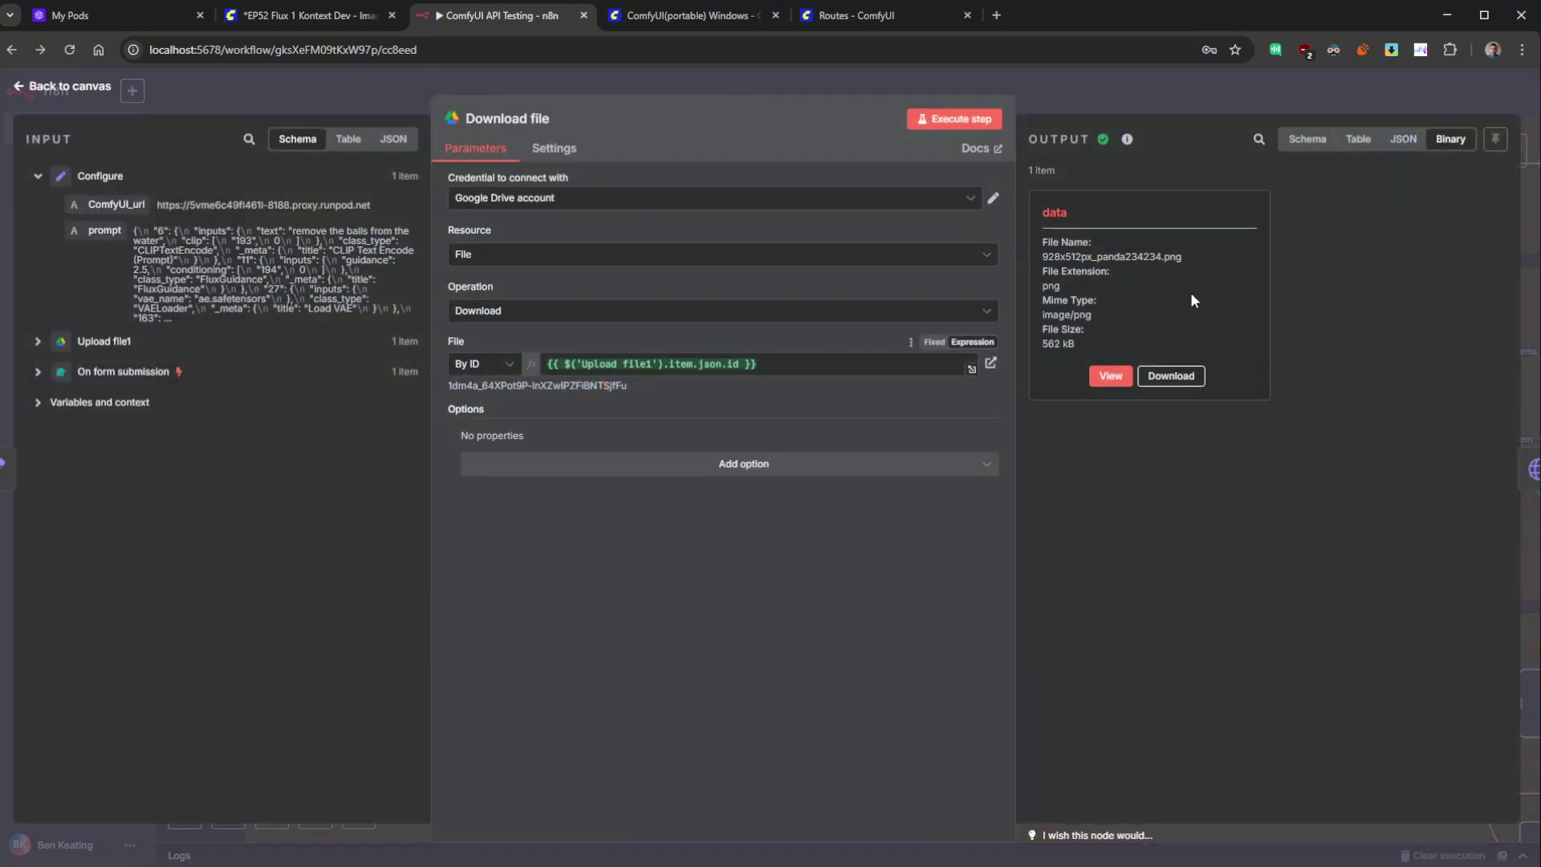
click(797, 361)
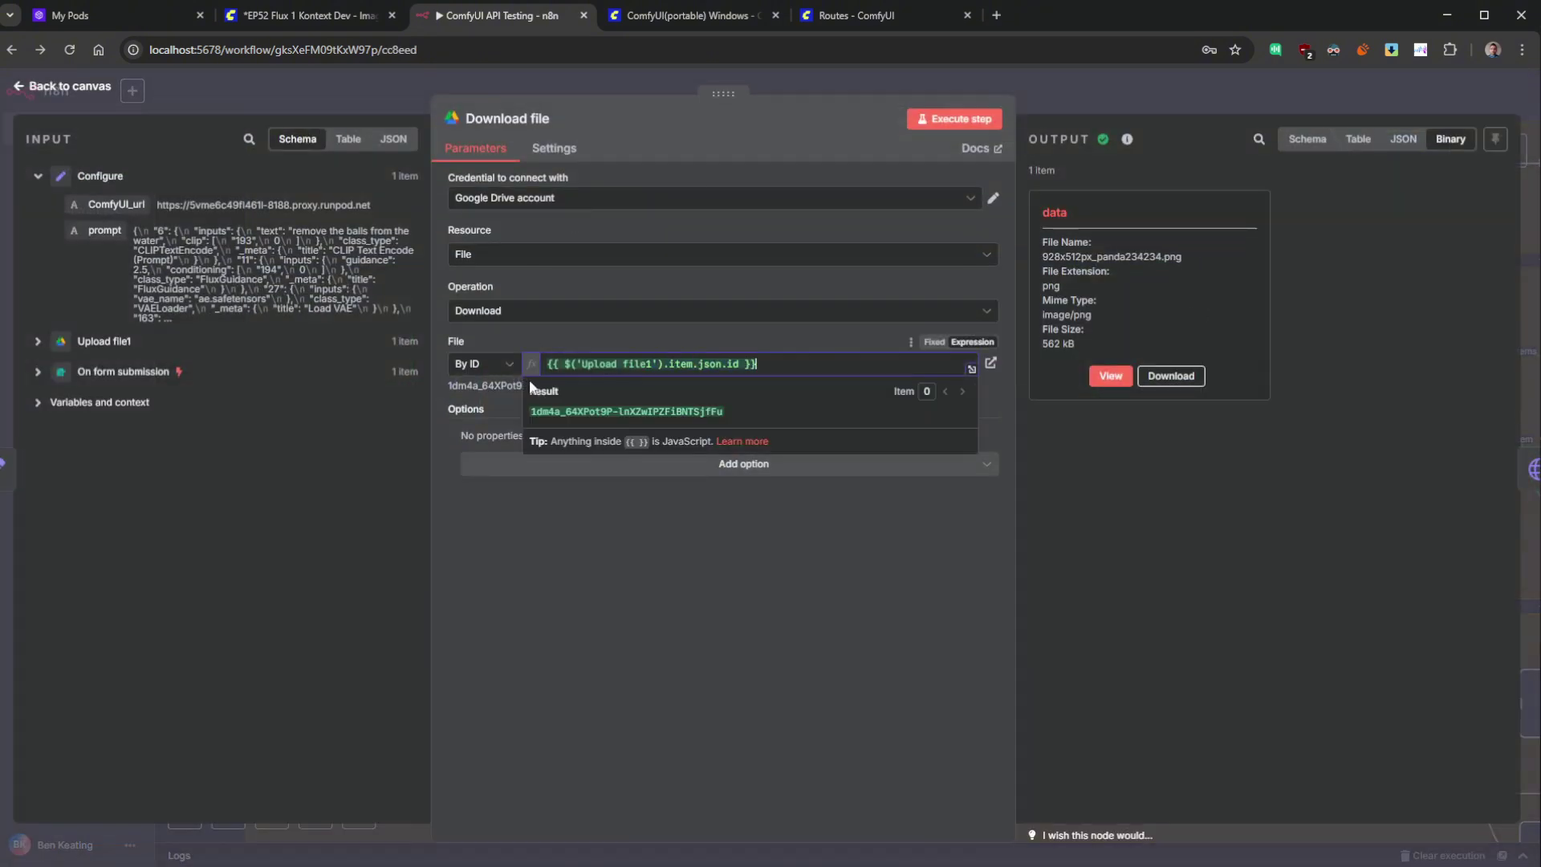
click(57, 345)
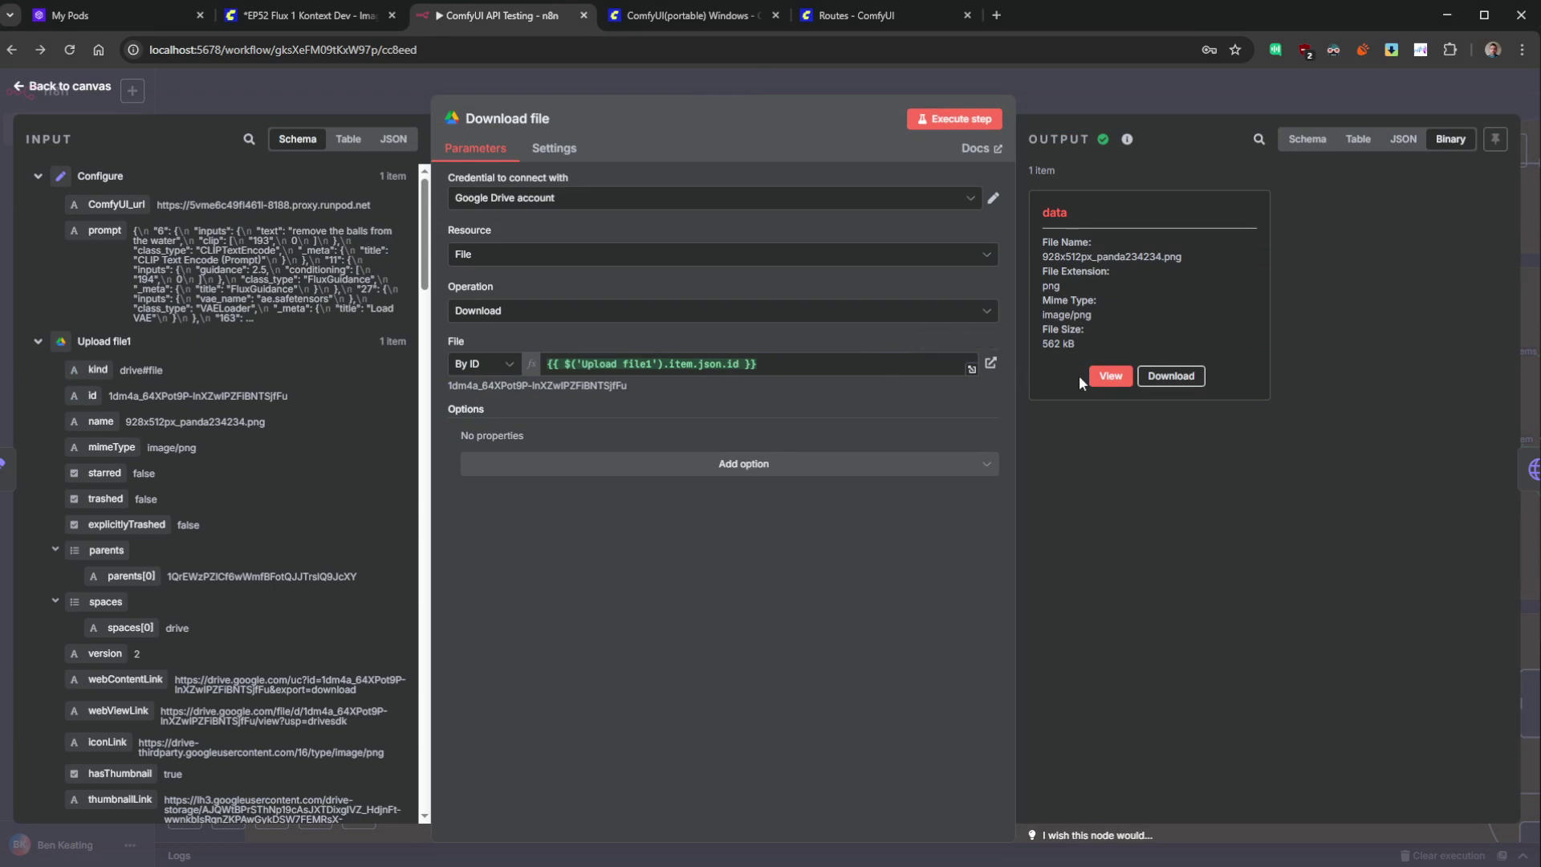
click(1111, 377)
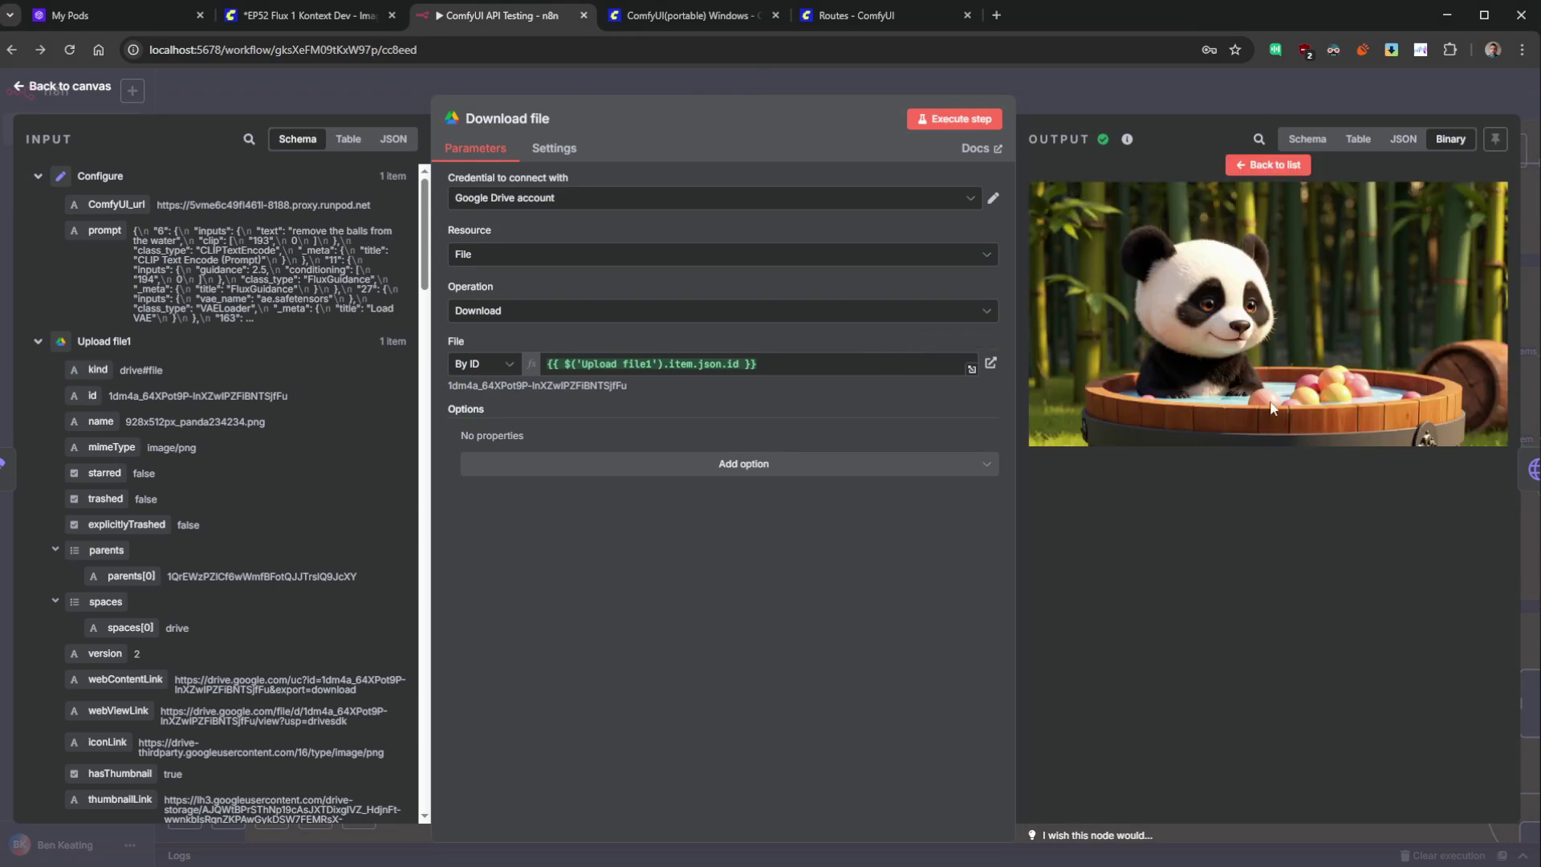
click(1272, 167)
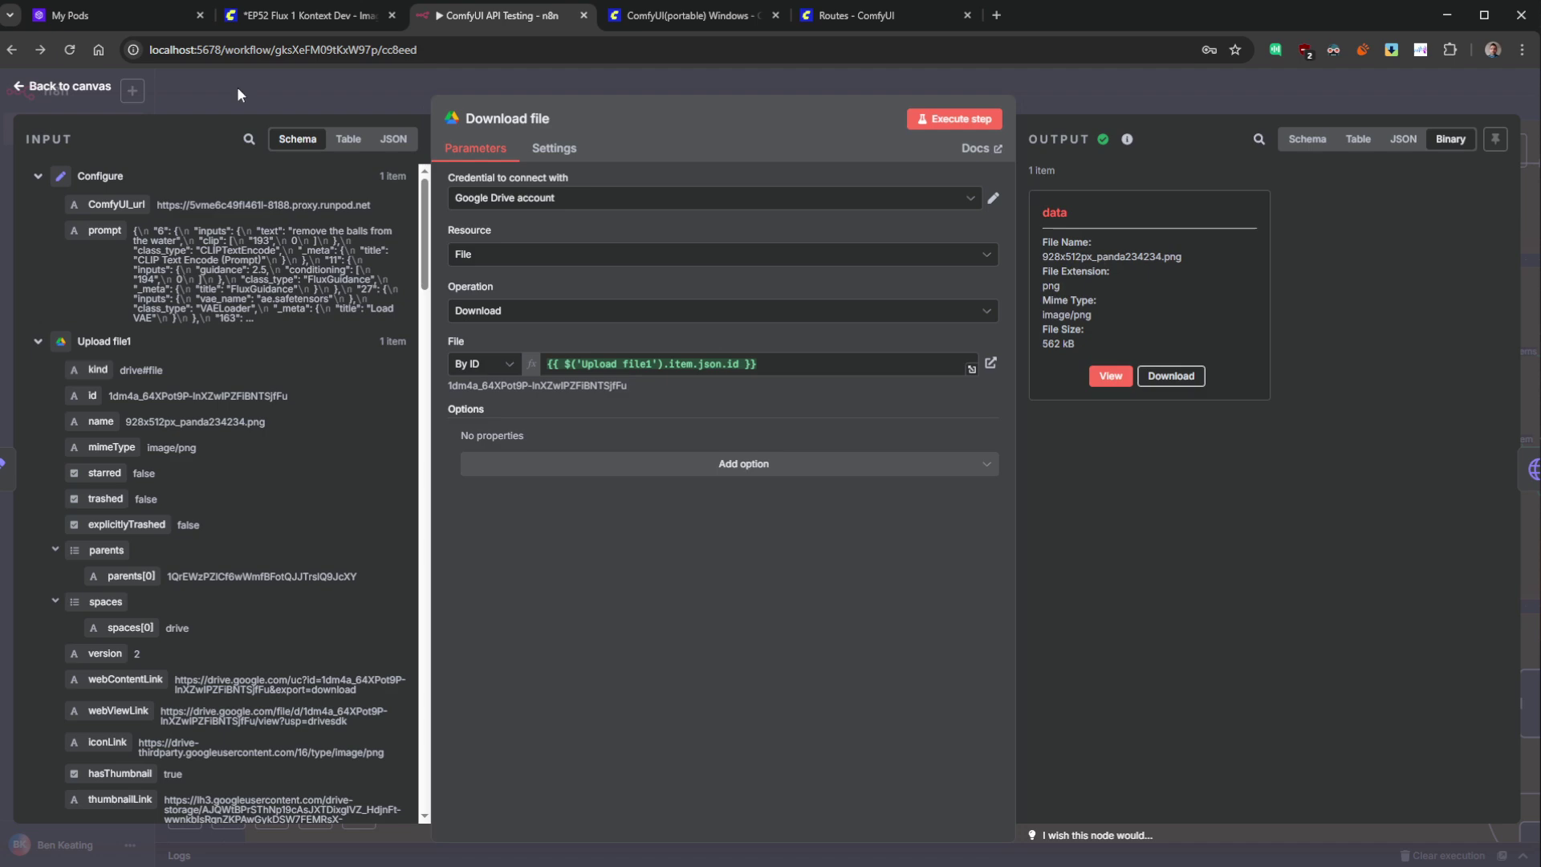
click(93, 93)
- Inspect the Upload Image node's request settings and output, plus the JavaScript in Code3
double_click(752, 387)
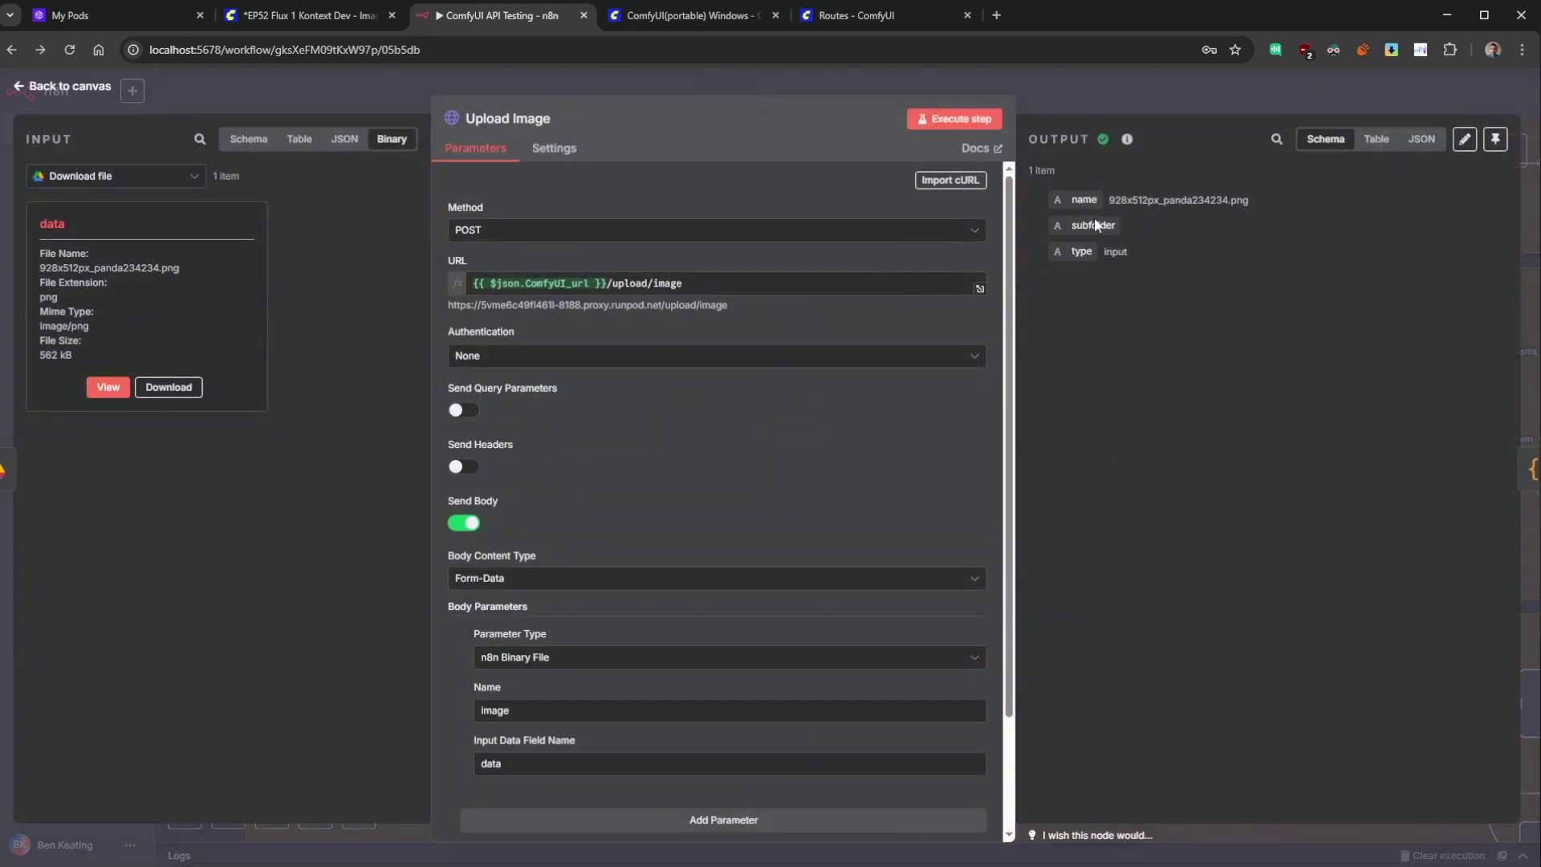
click(69, 89)
drag(1085, 485, 1017, 455)
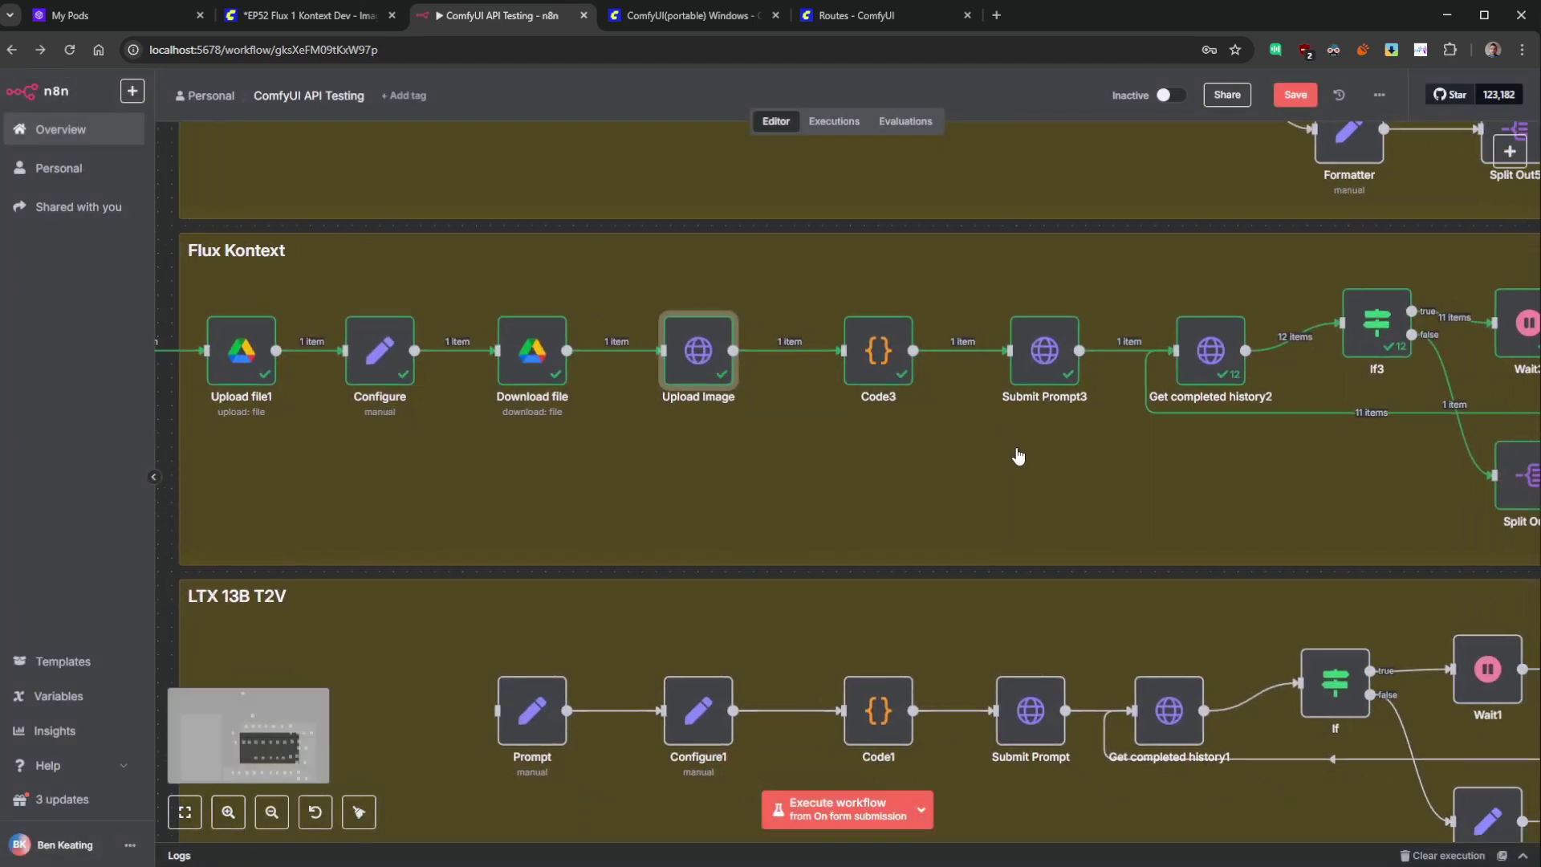
double_click(883, 345)
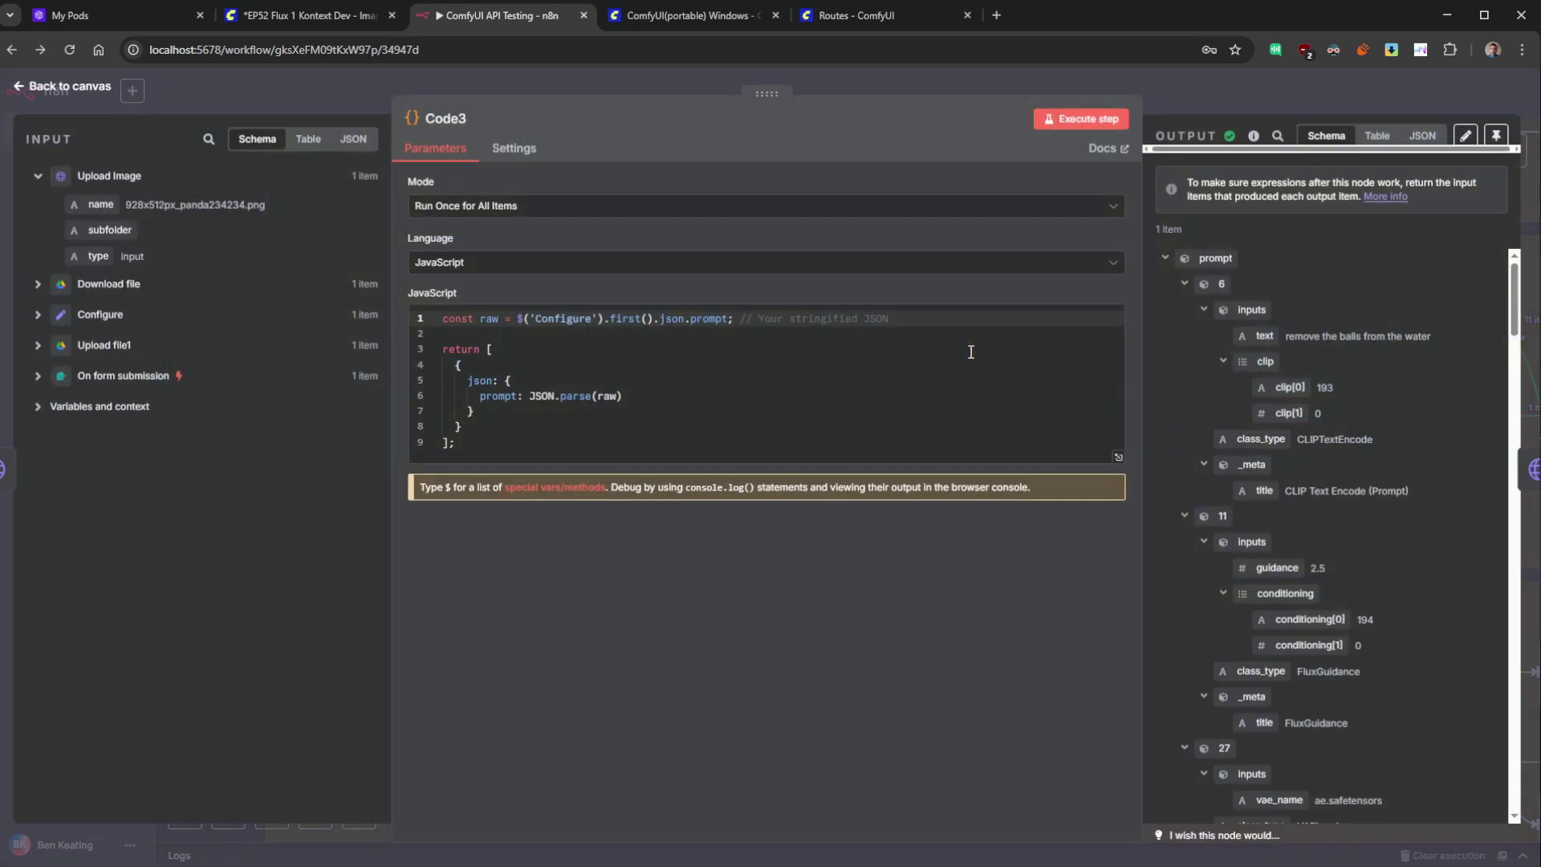
click(62, 88)
drag(909, 457, 1050, 454)
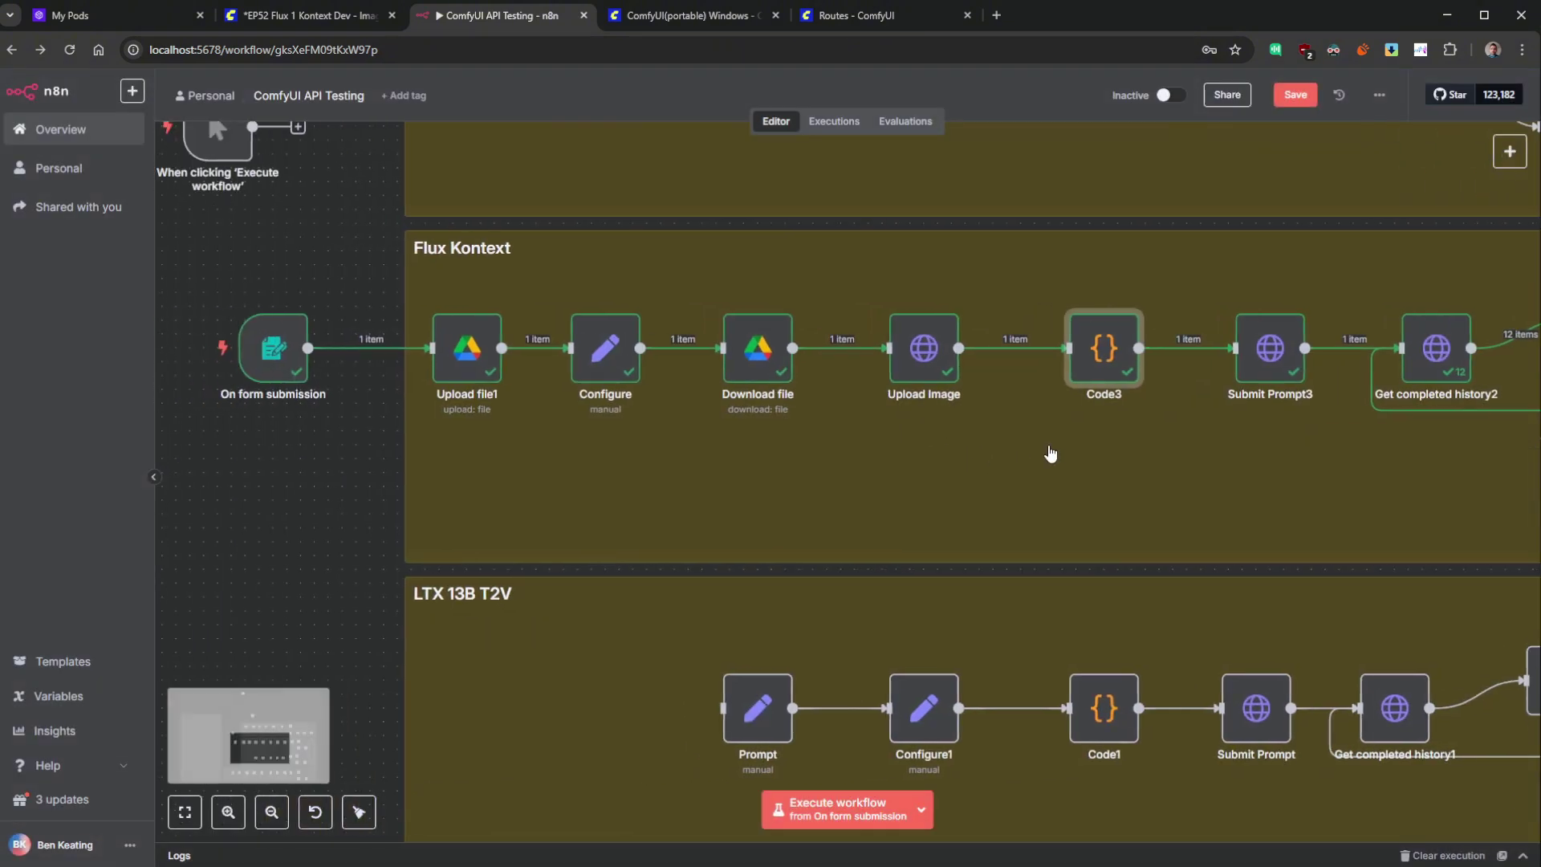
- Trace the Configure and Upload Image nodes, and highlight the file name in Upload Image's output
click(622, 365)
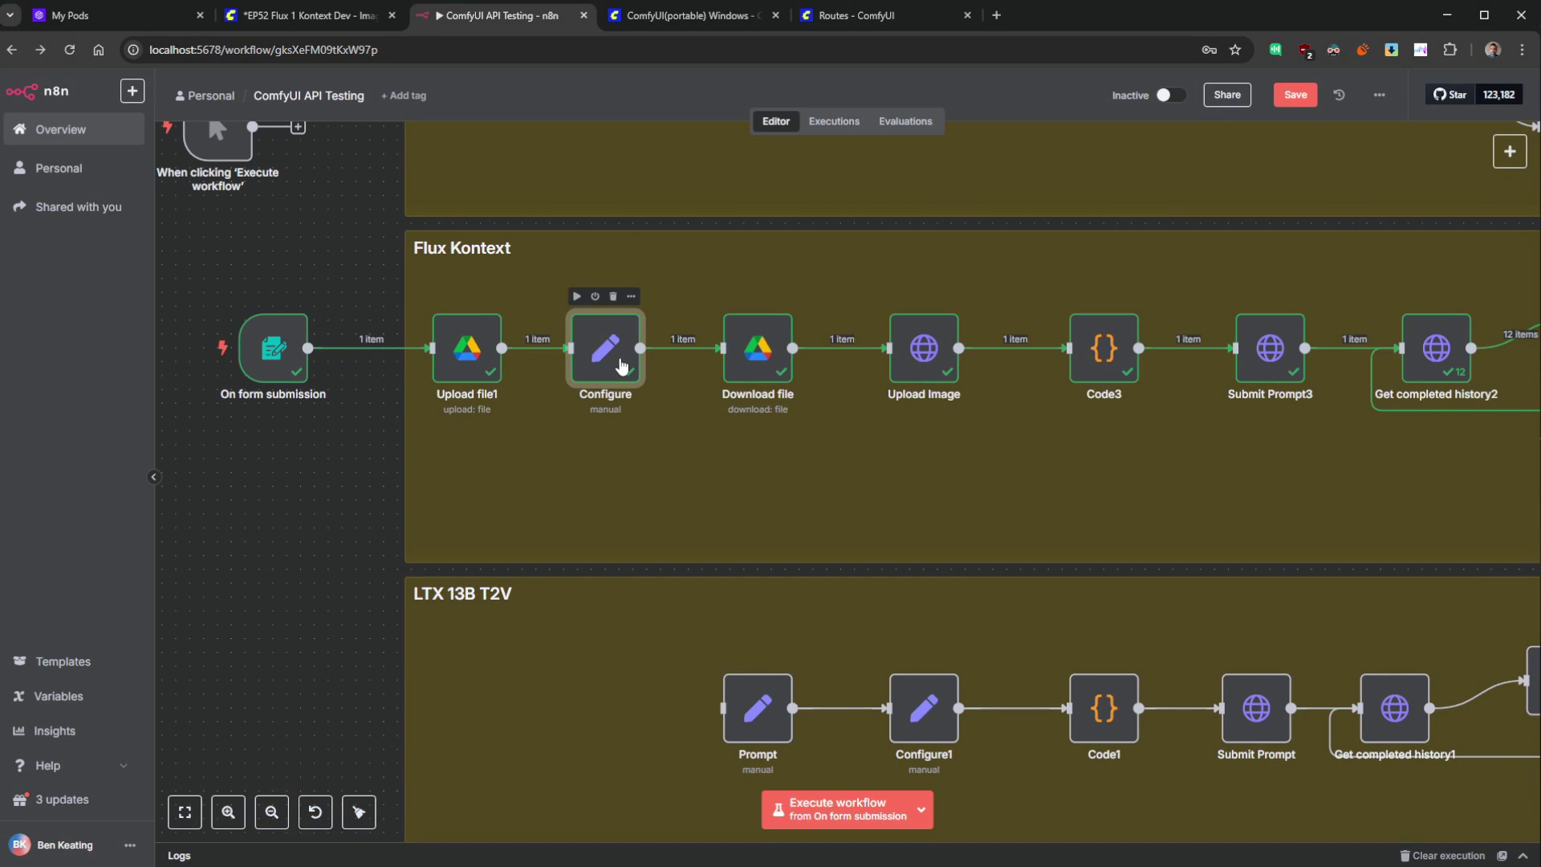
click(915, 371)
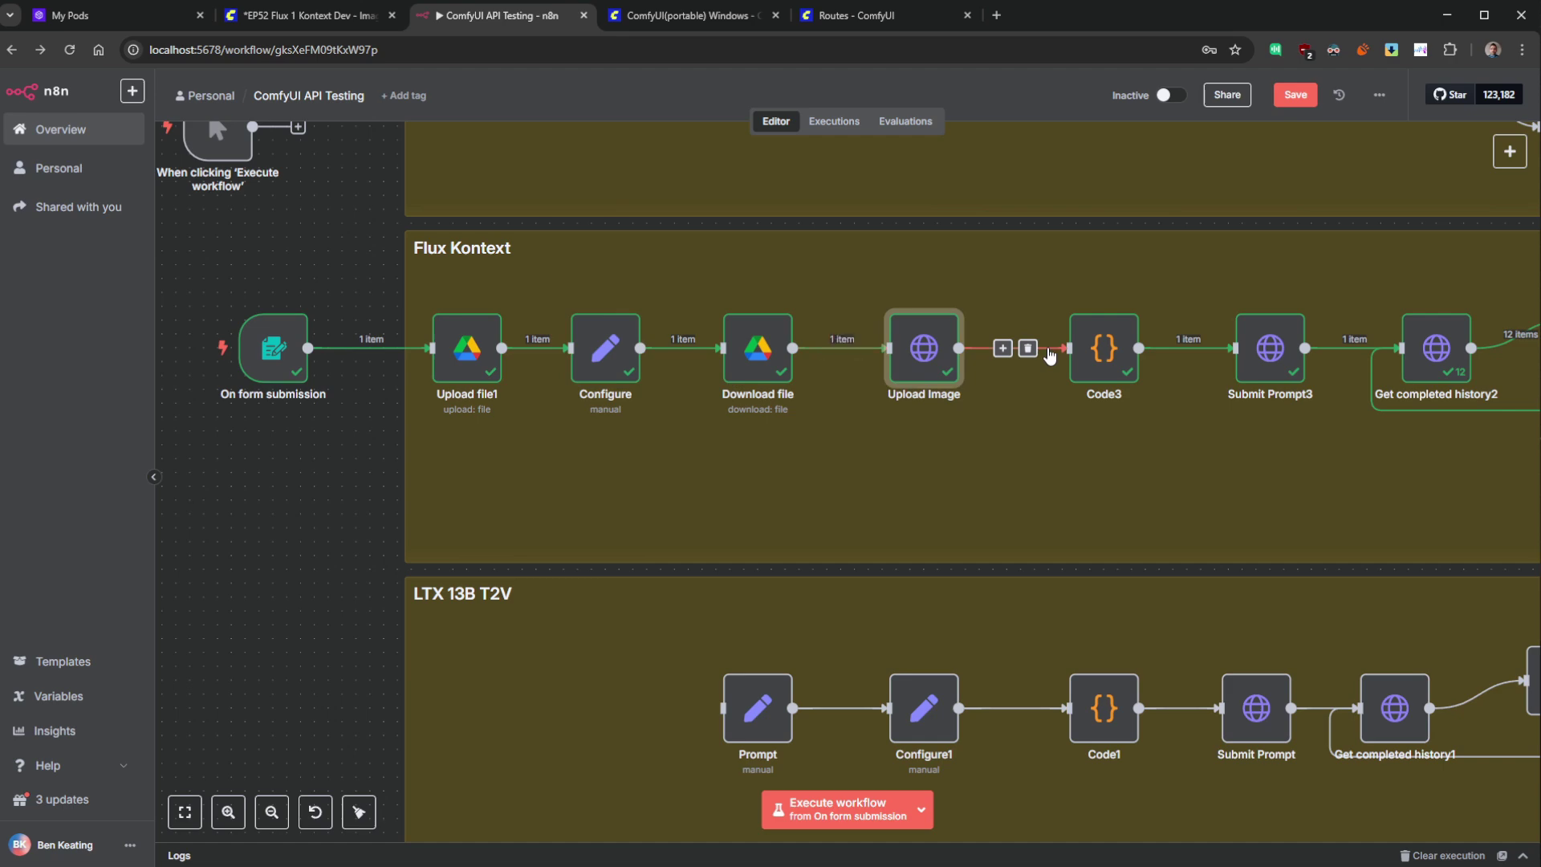
click(612, 351)
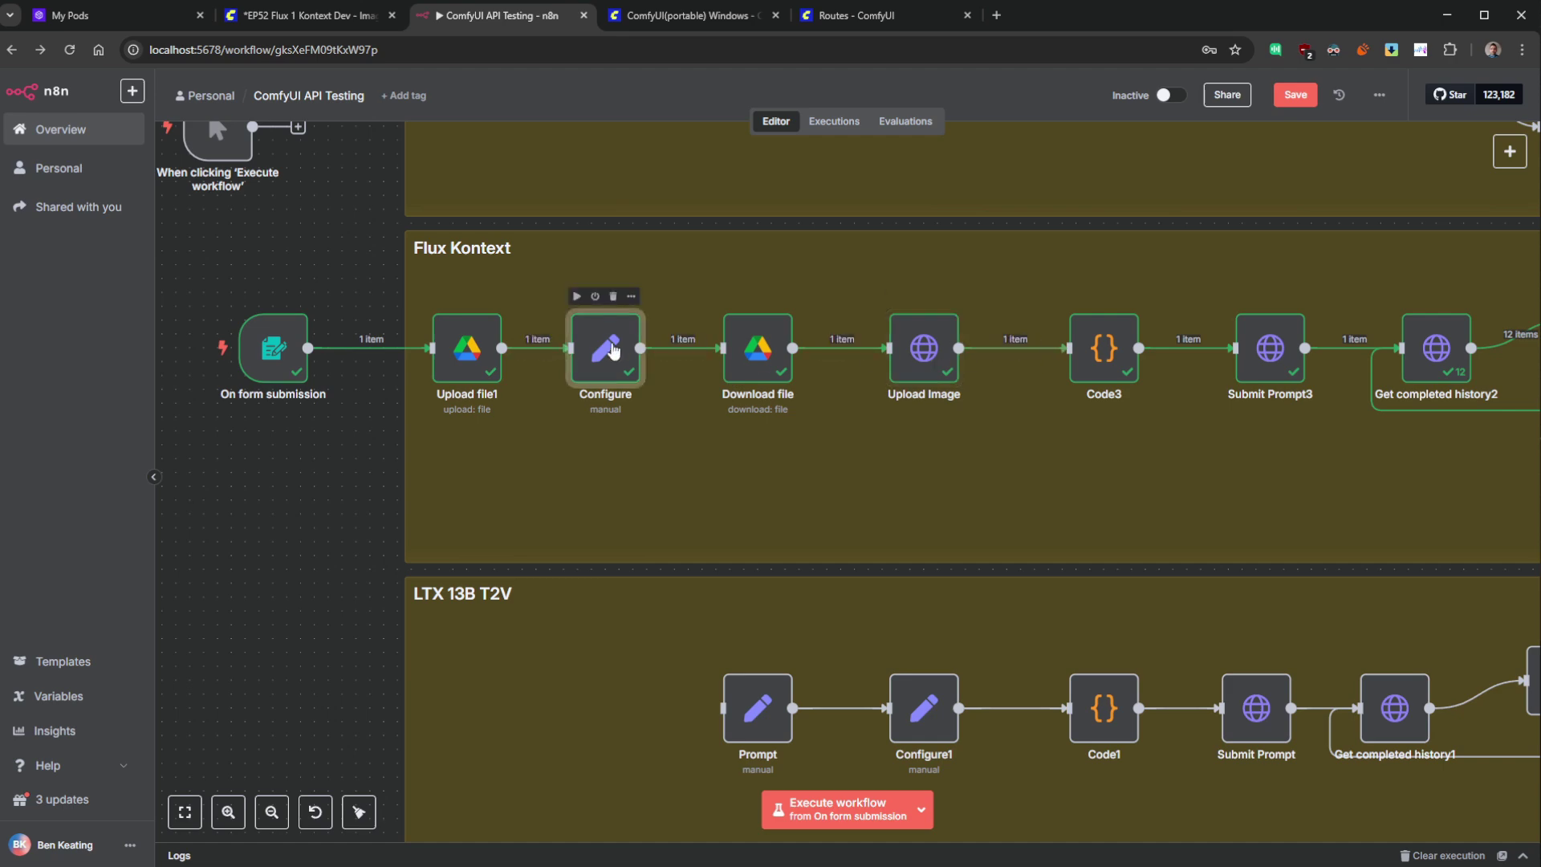
double_click(922, 349)
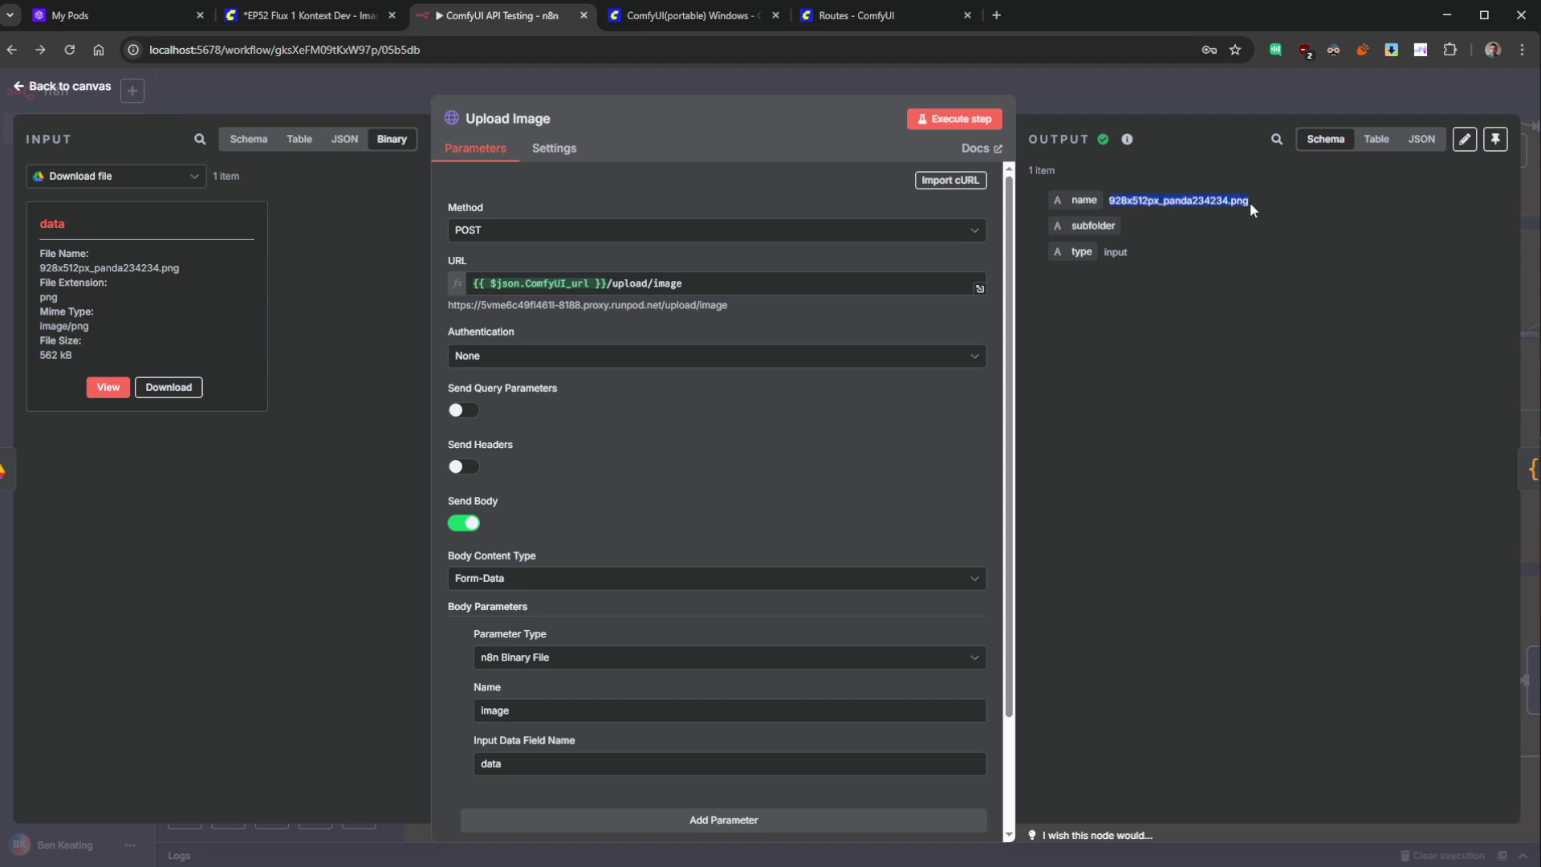
drag(1261, 206, 1109, 204)
click(70, 86)
- Check the Load Image node in the ComfyUI workflow, and return to n8n to retrace Upload file1, Configure and Upload Image
click(282, 19)
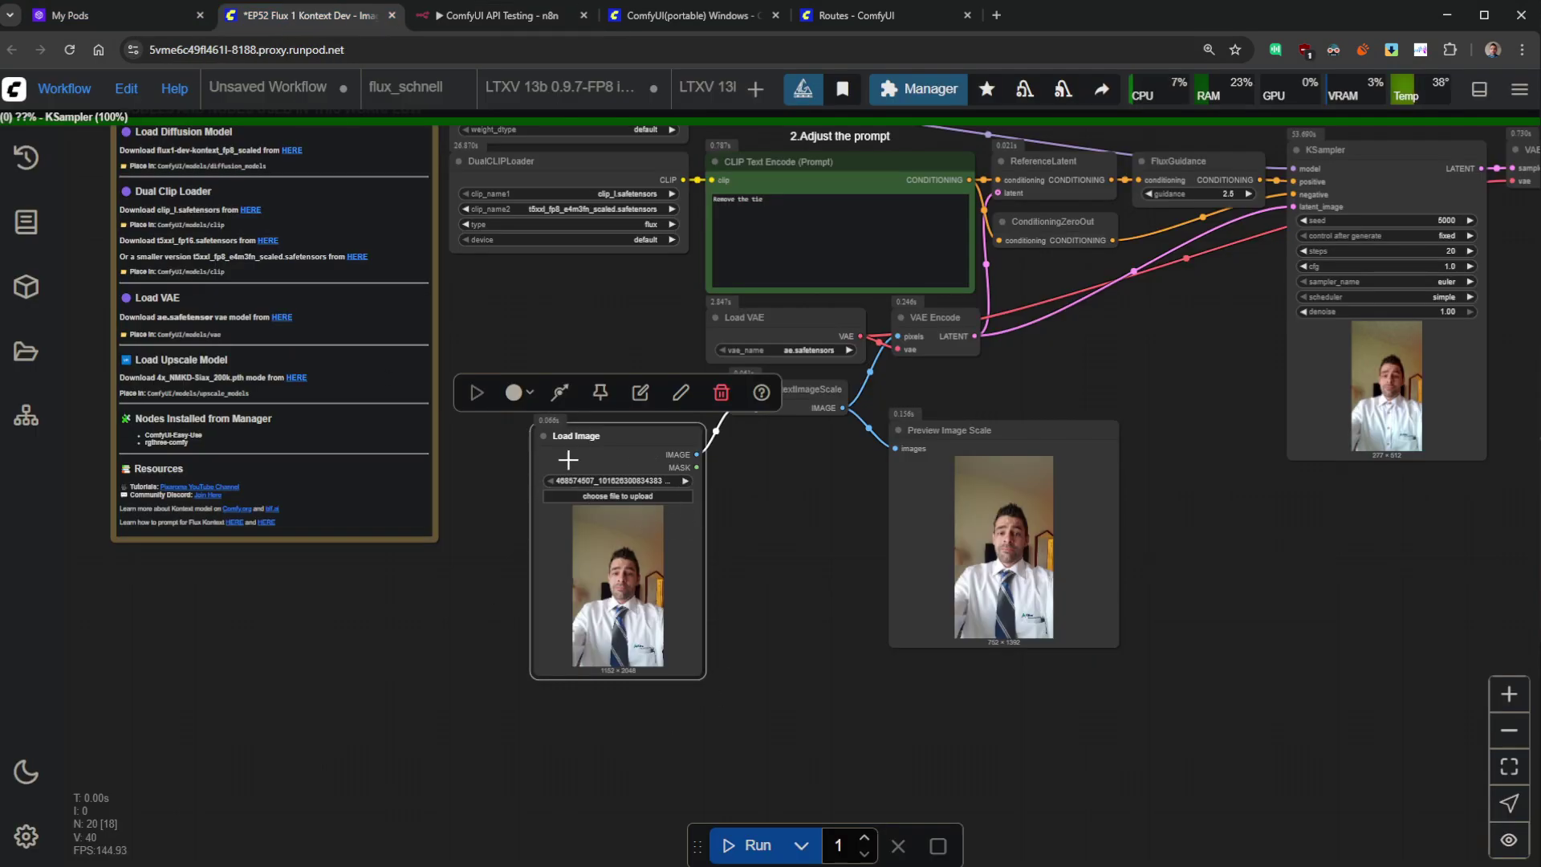
click(499, 19)
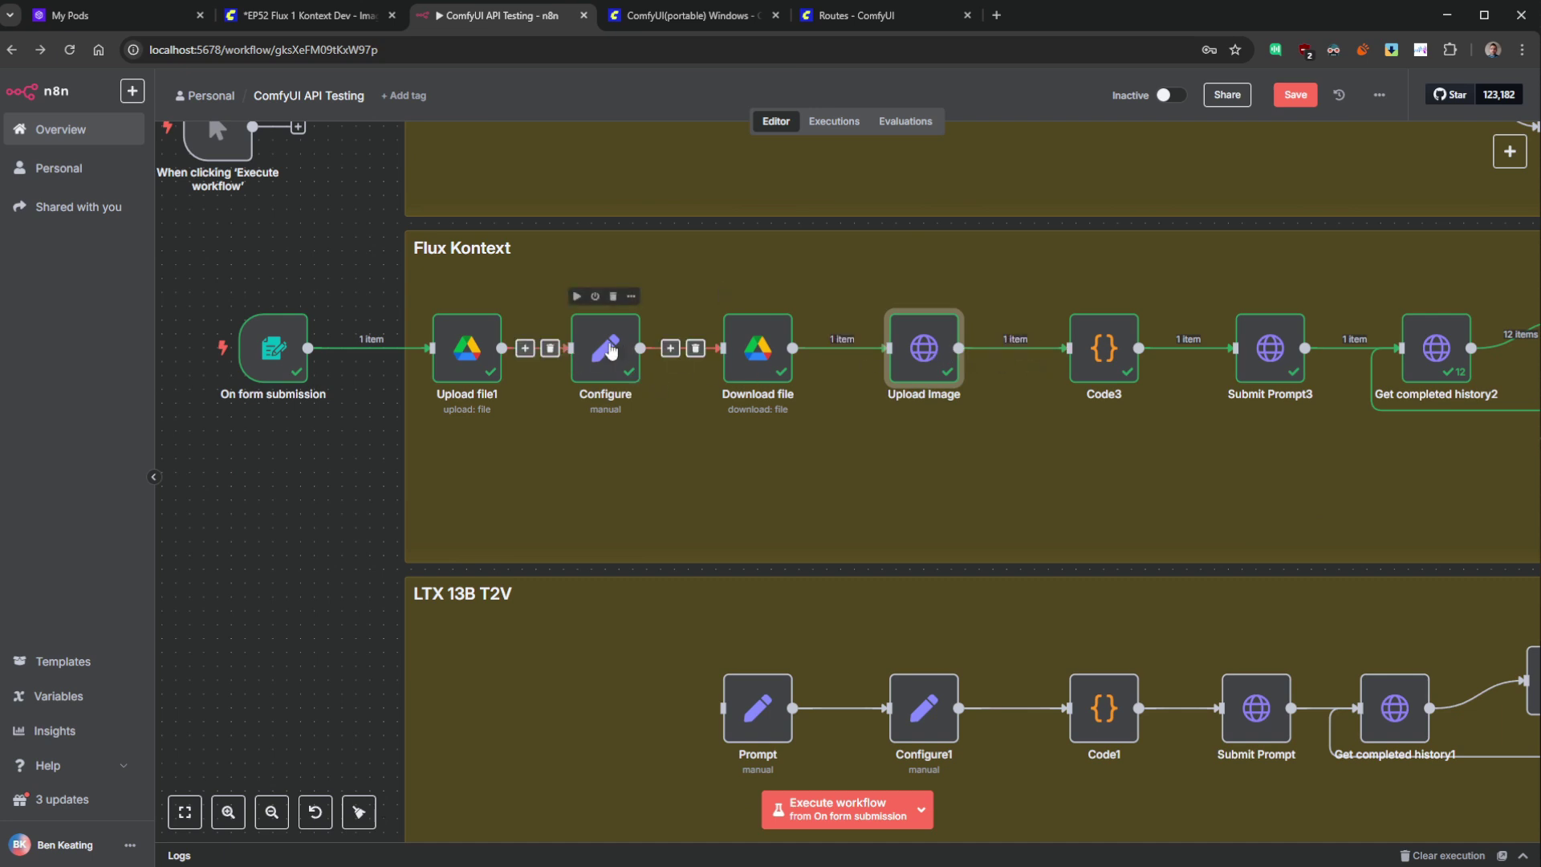
click(467, 357)
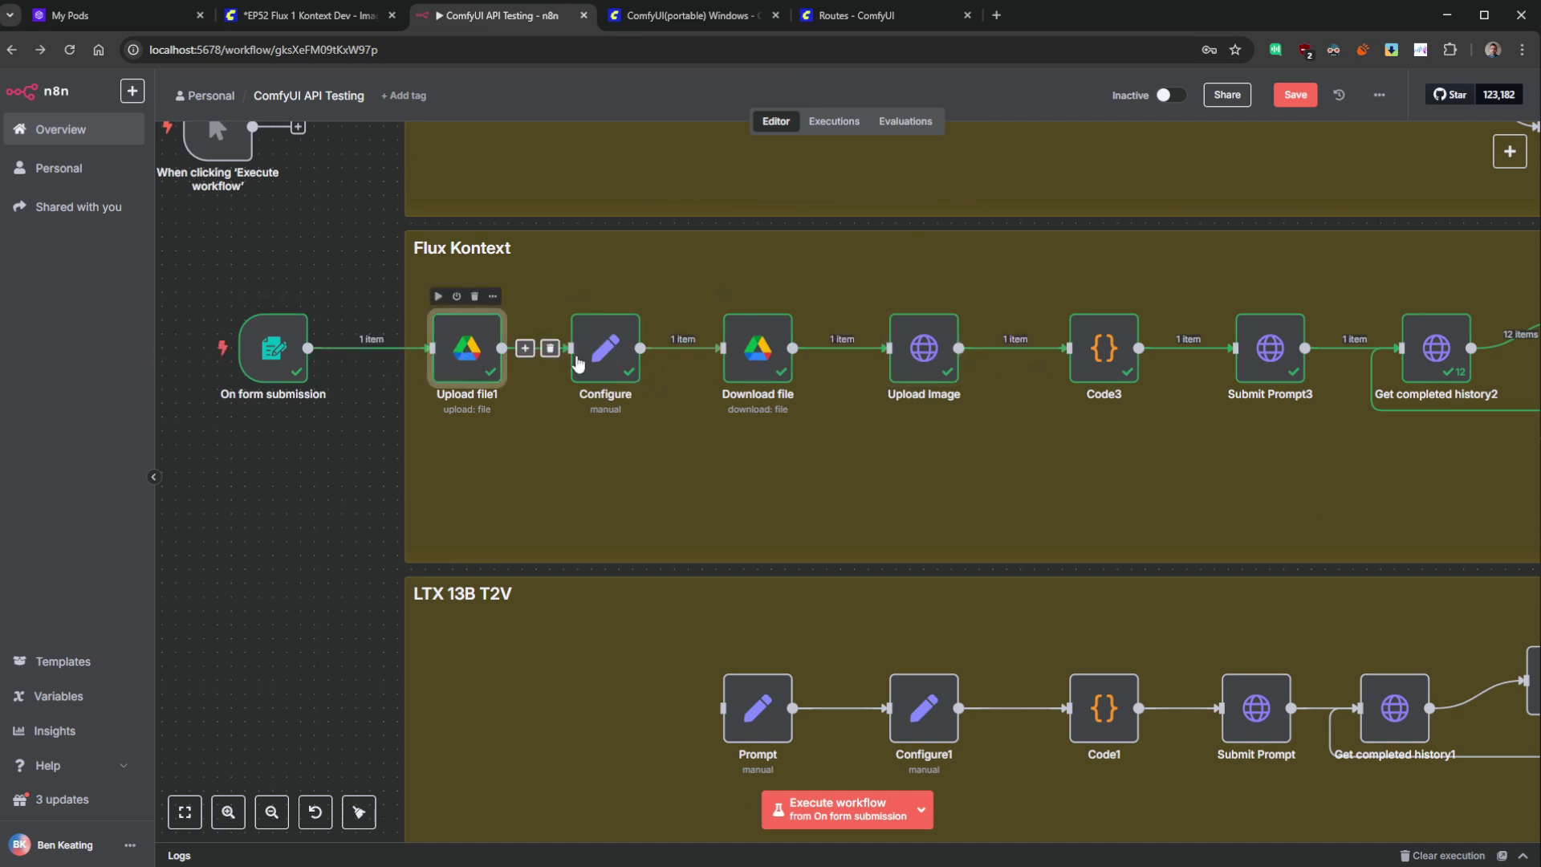
click(606, 359)
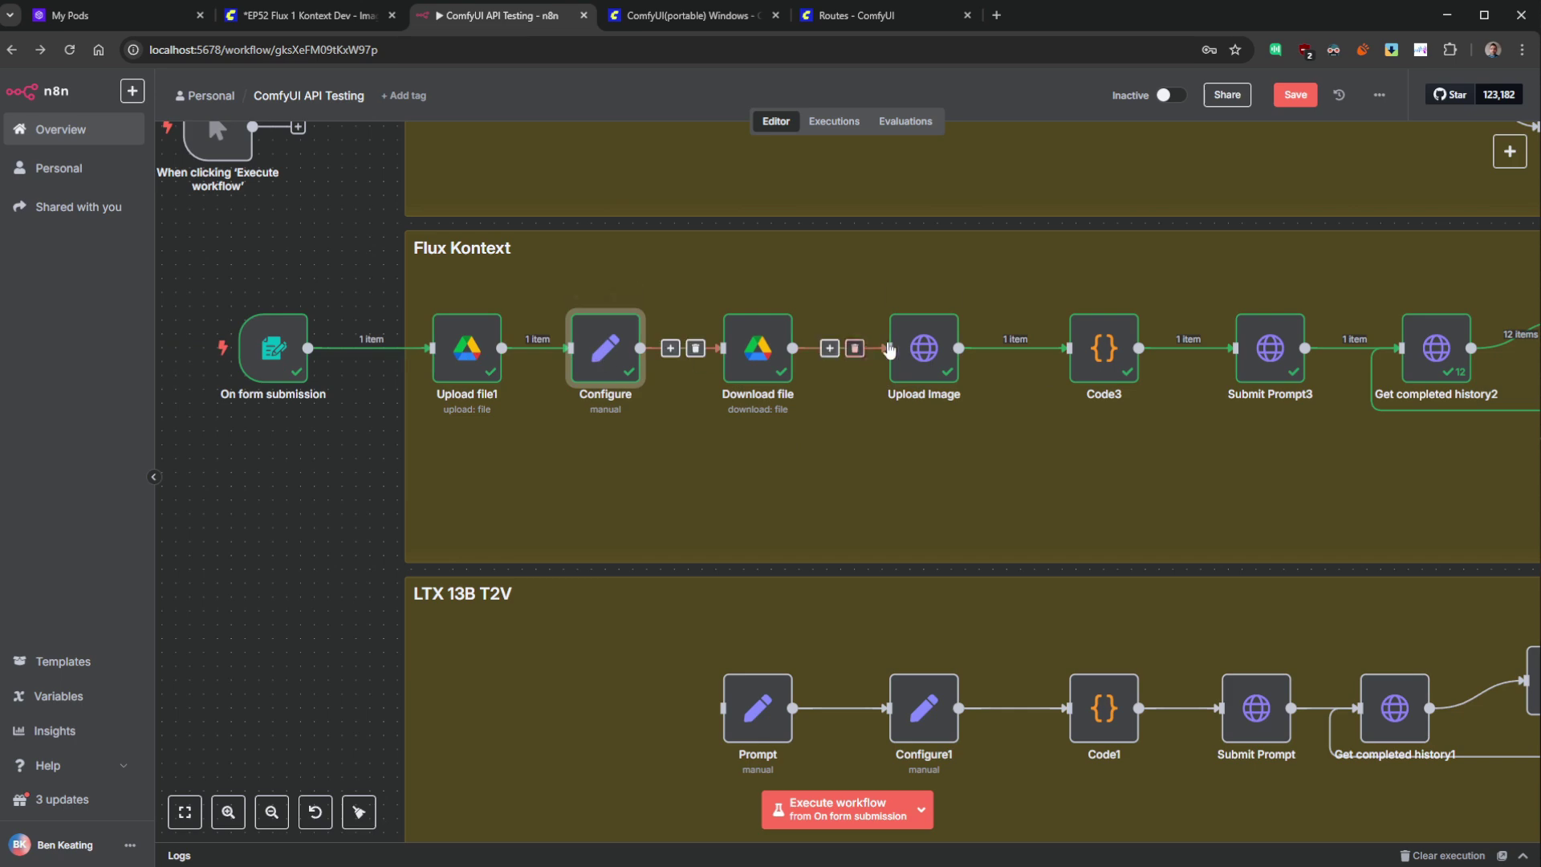
click(931, 365)
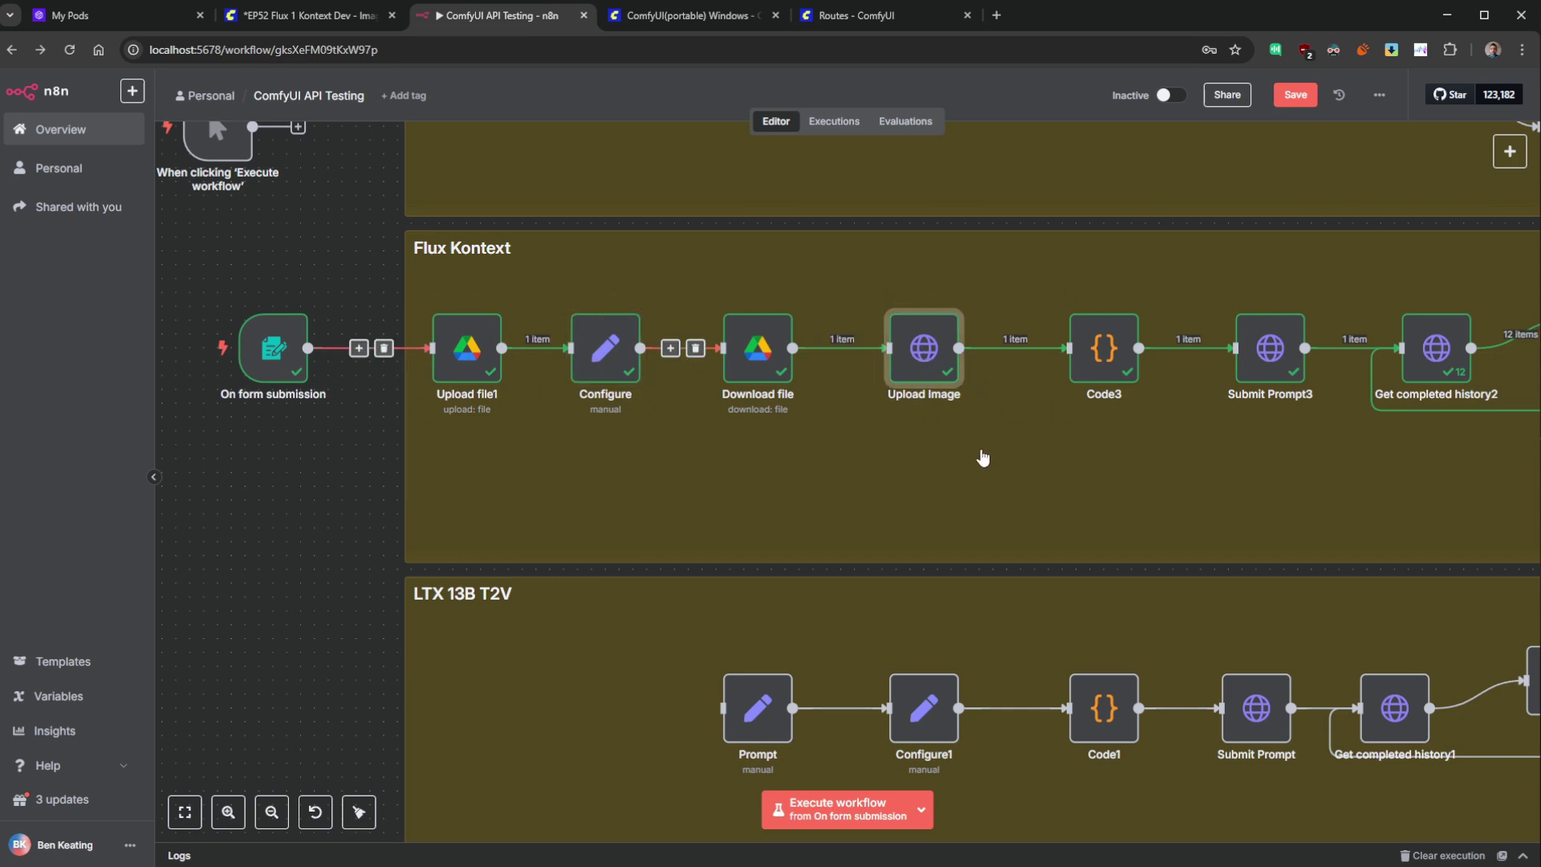
drag(980, 454, 574, 436)
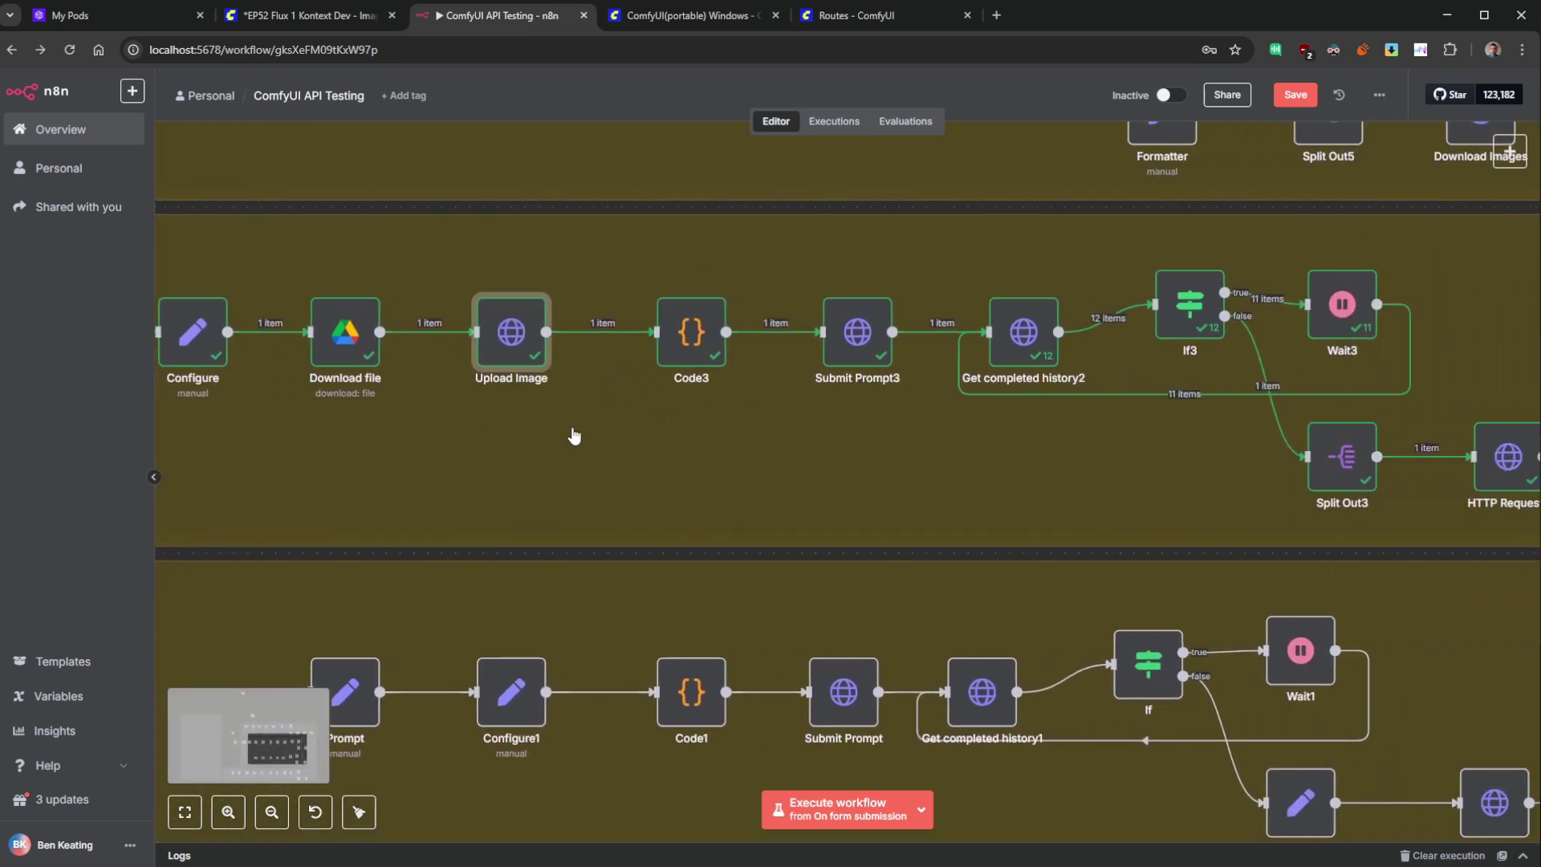
- Inspect Code3's parsed prompt output and the URL expression in the Submit Prompt3 node
double_click(691, 332)
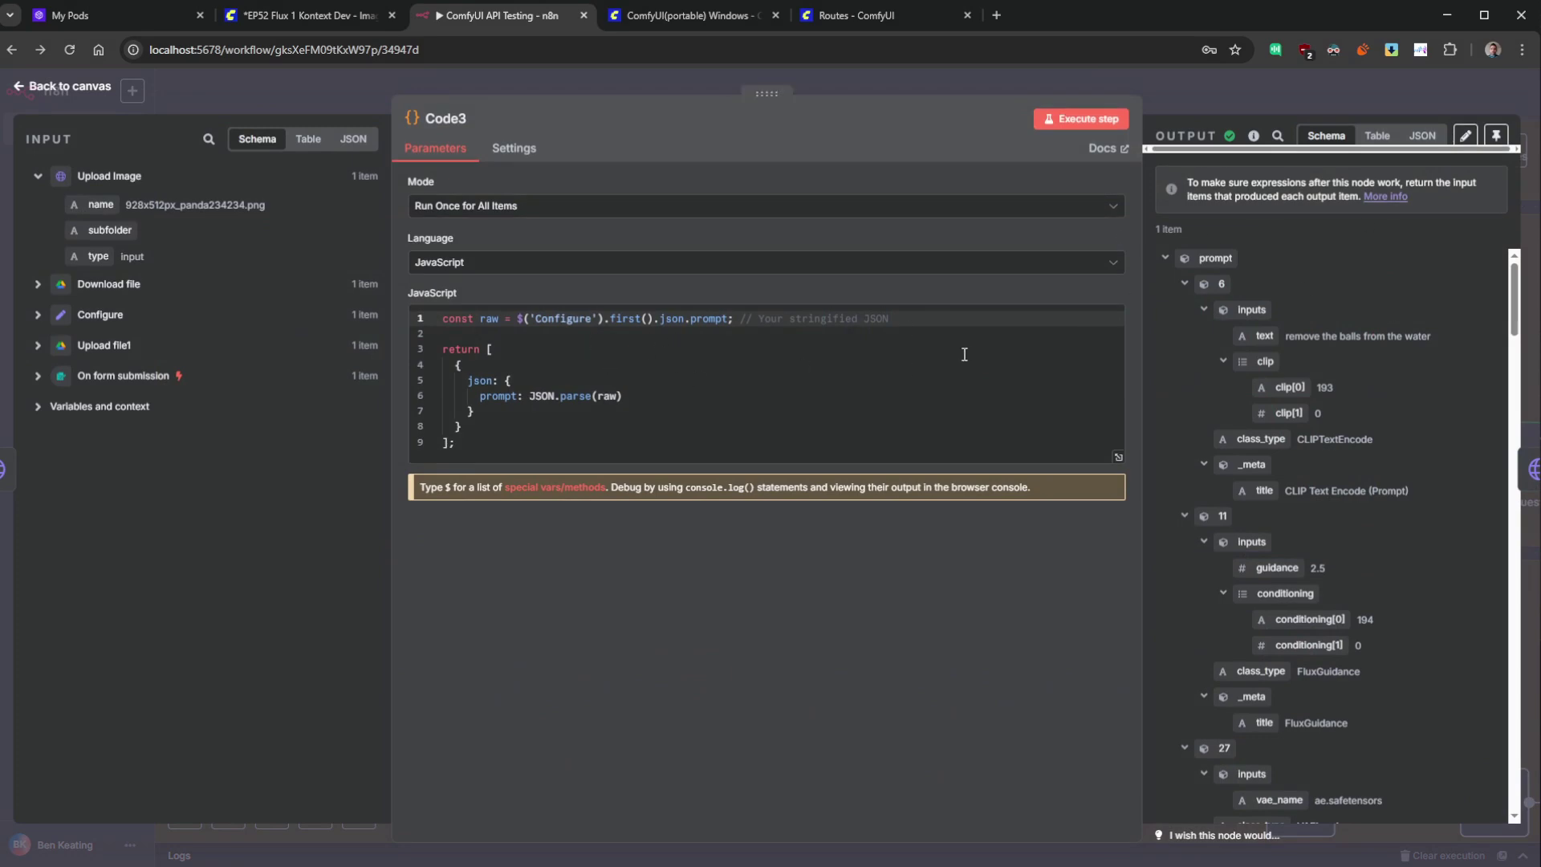
scroll(1284, 422, down, 10)
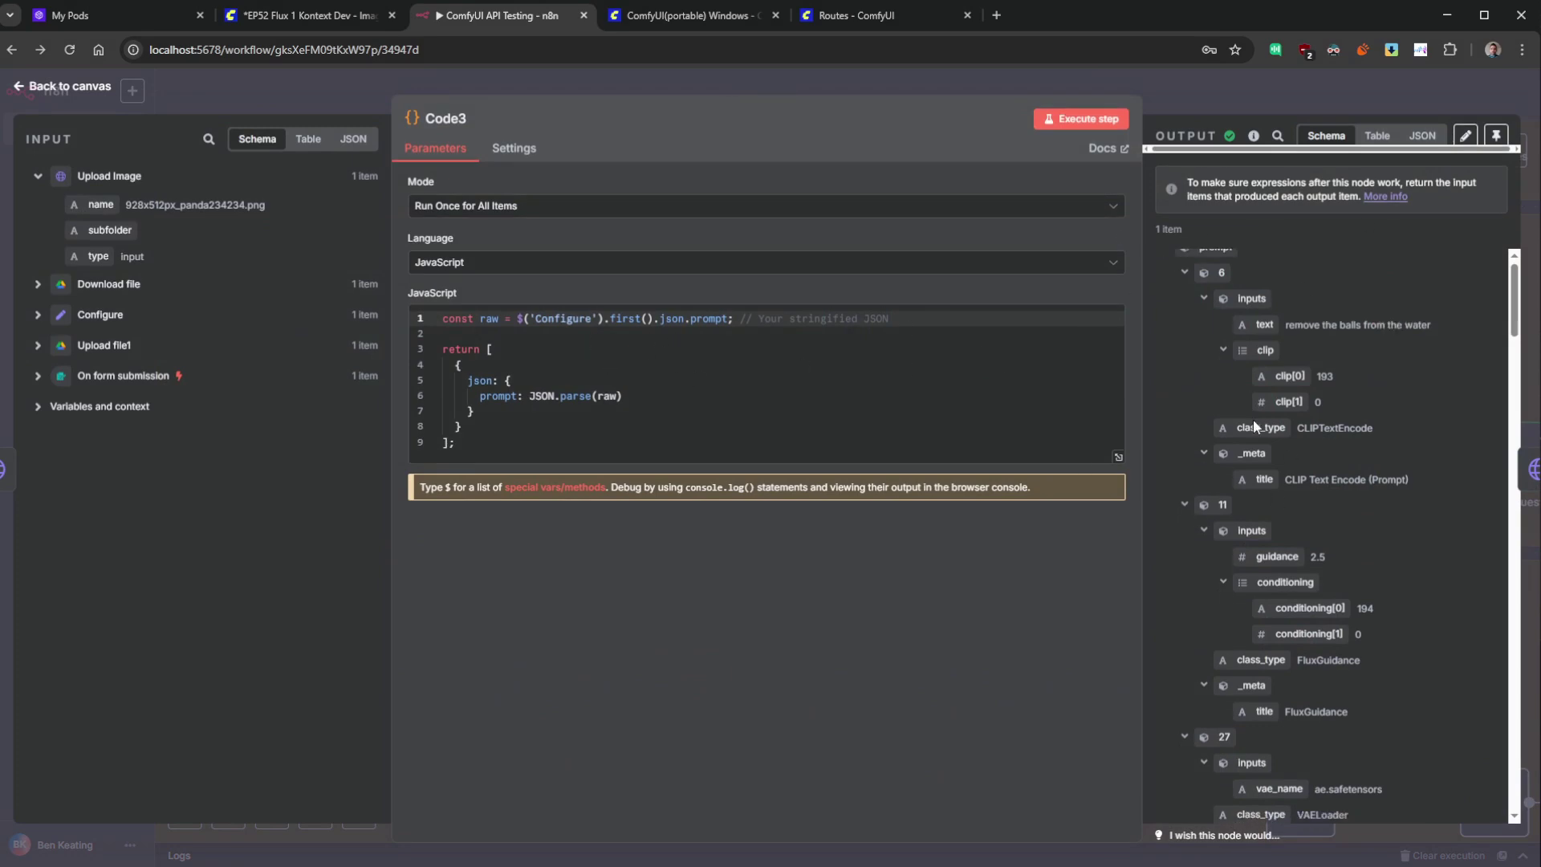
click(87, 95)
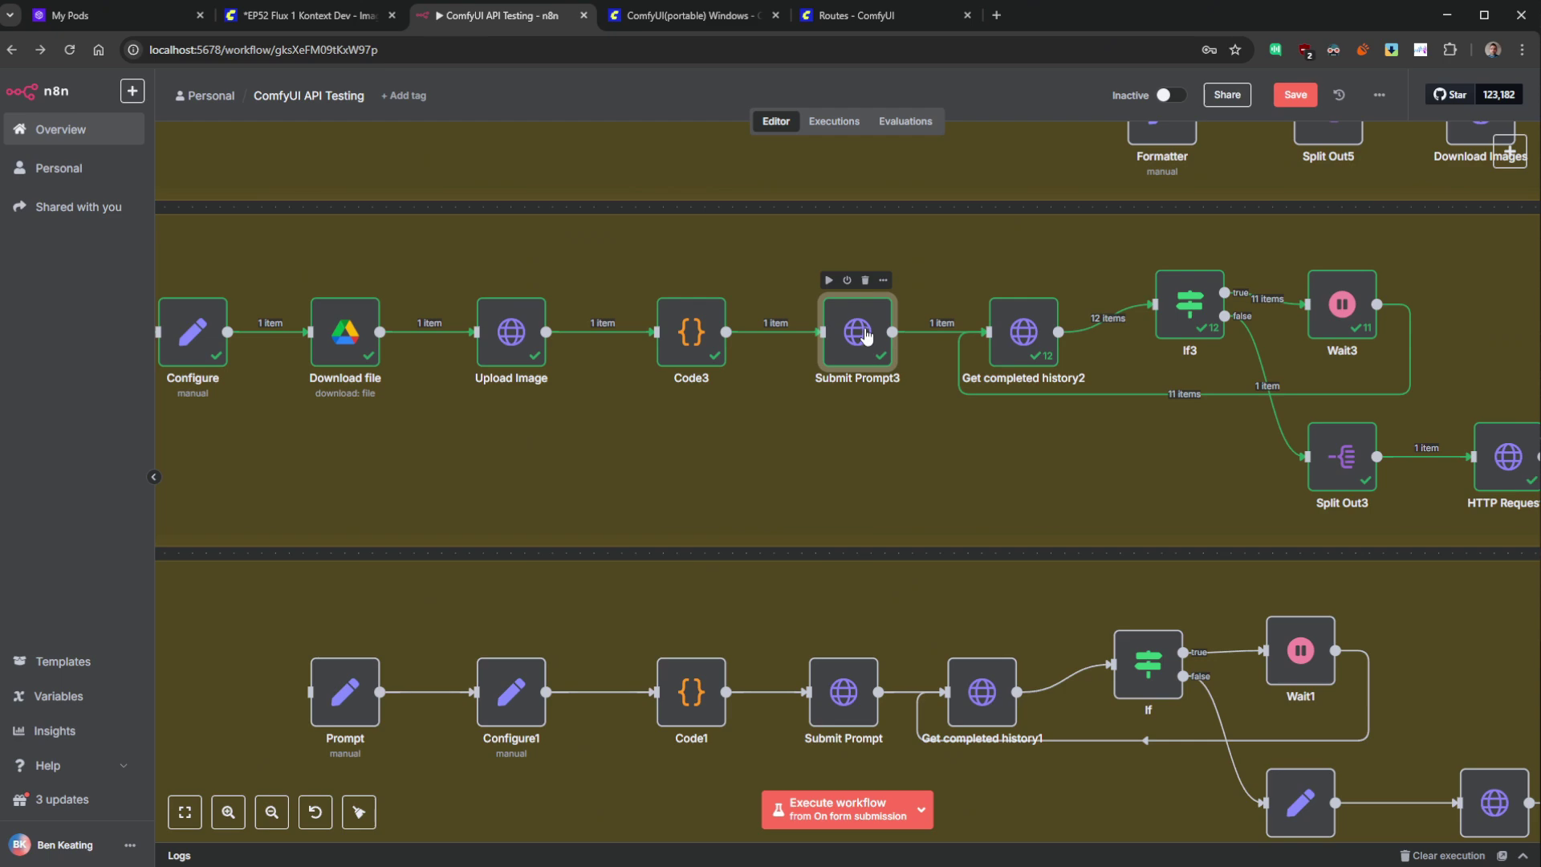
double_click(857, 331)
click(740, 284)
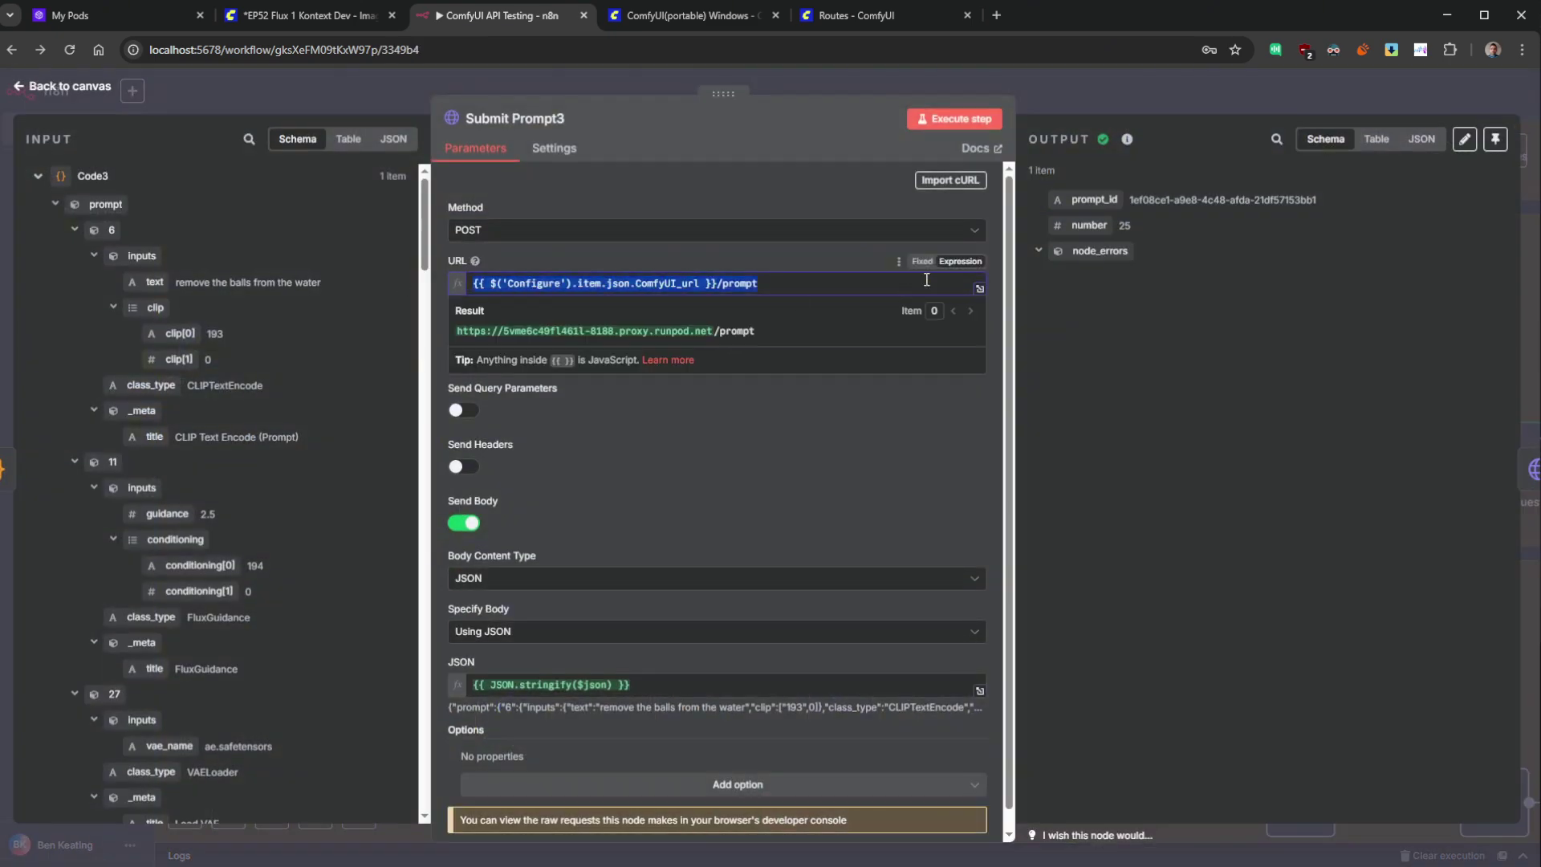
click(58, 84)
- Compare the Flux Kontext submit and Get completed history2 polling loop with the Simple flux Image Generation chain
drag(853, 630, 1109, 639)
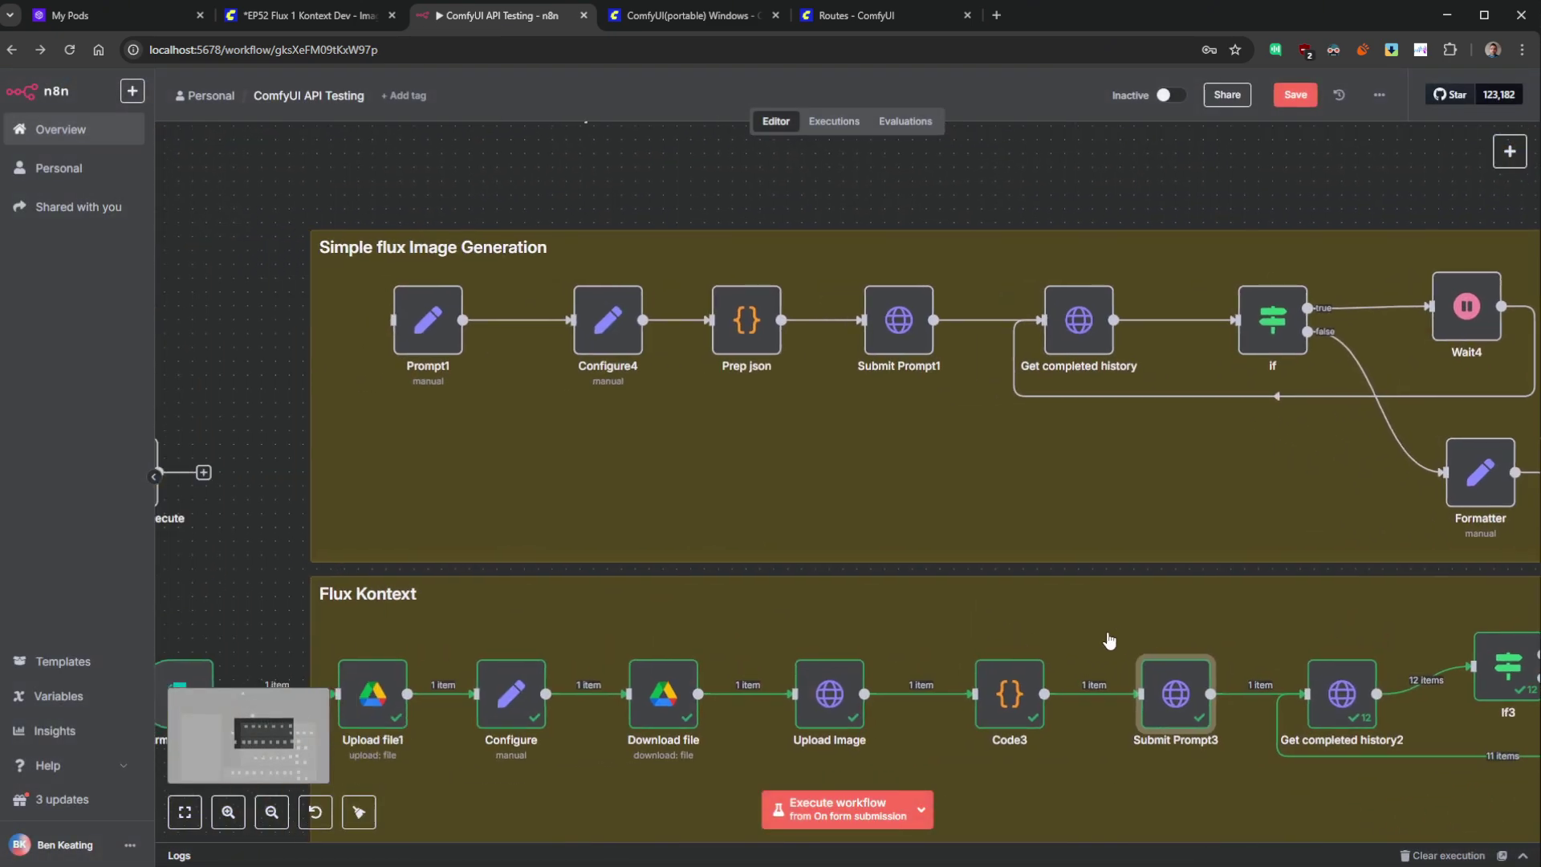
drag(955, 558, 767, 301)
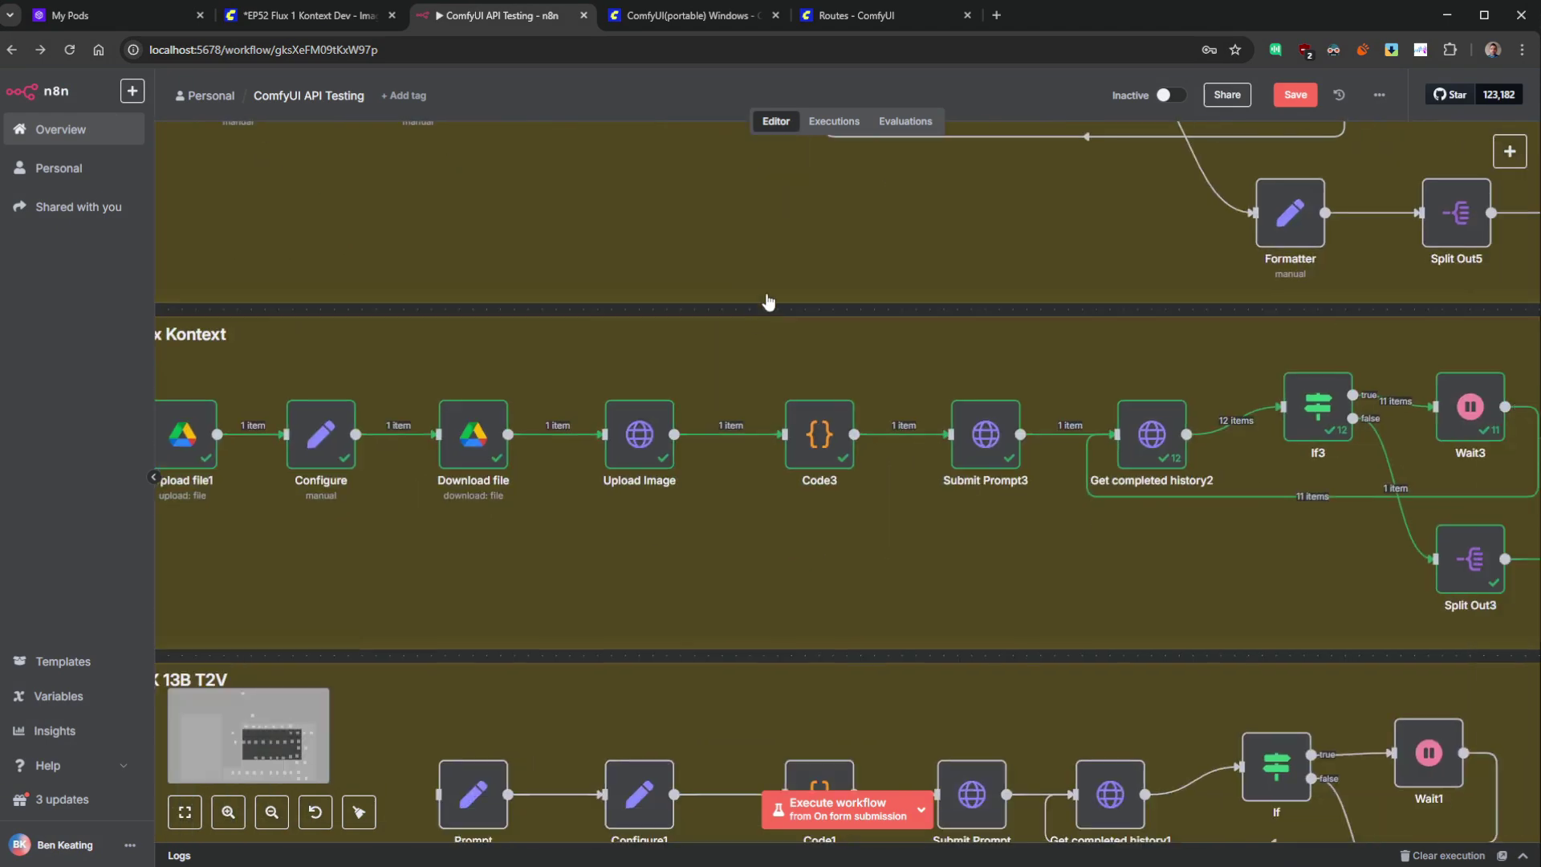
scroll(982, 573, down, 1)
scroll(982, 573, right, 5)
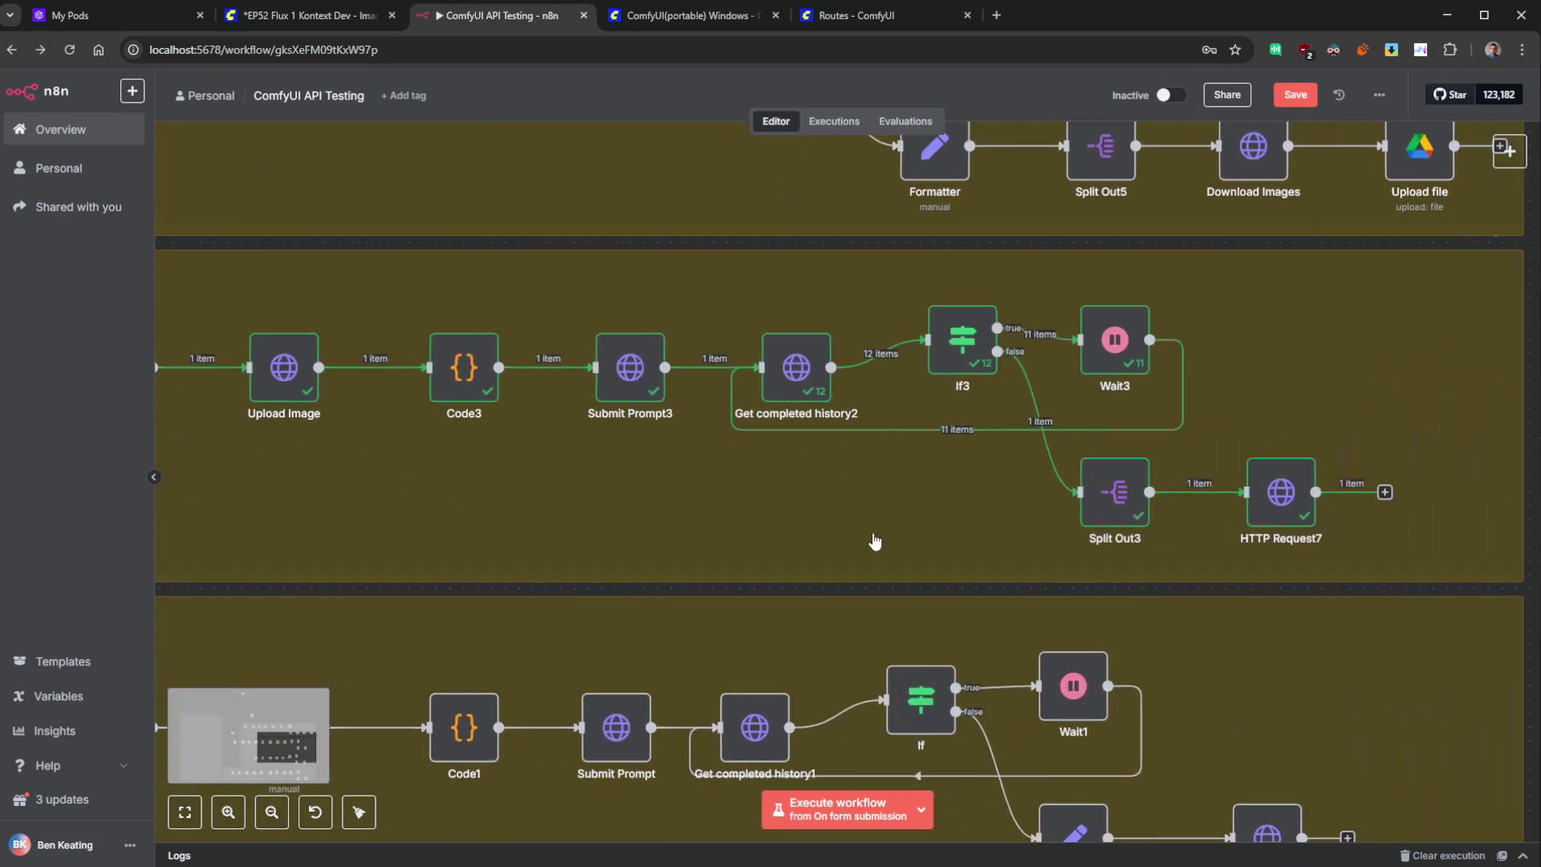
click(796, 353)
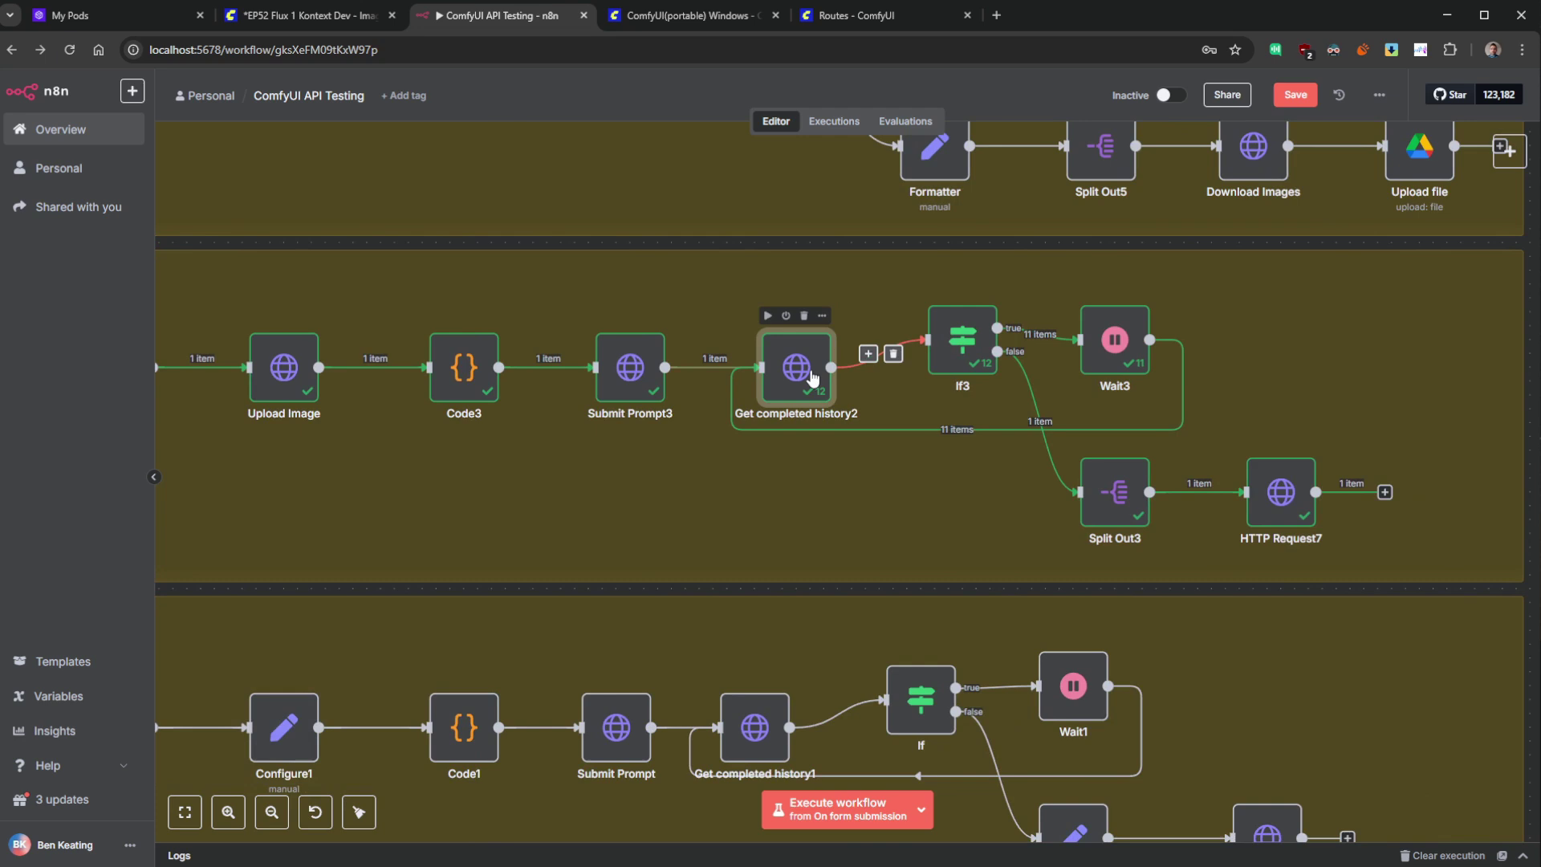
scroll(891, 336, up, 3)
scroll(891, 335, left, 1)
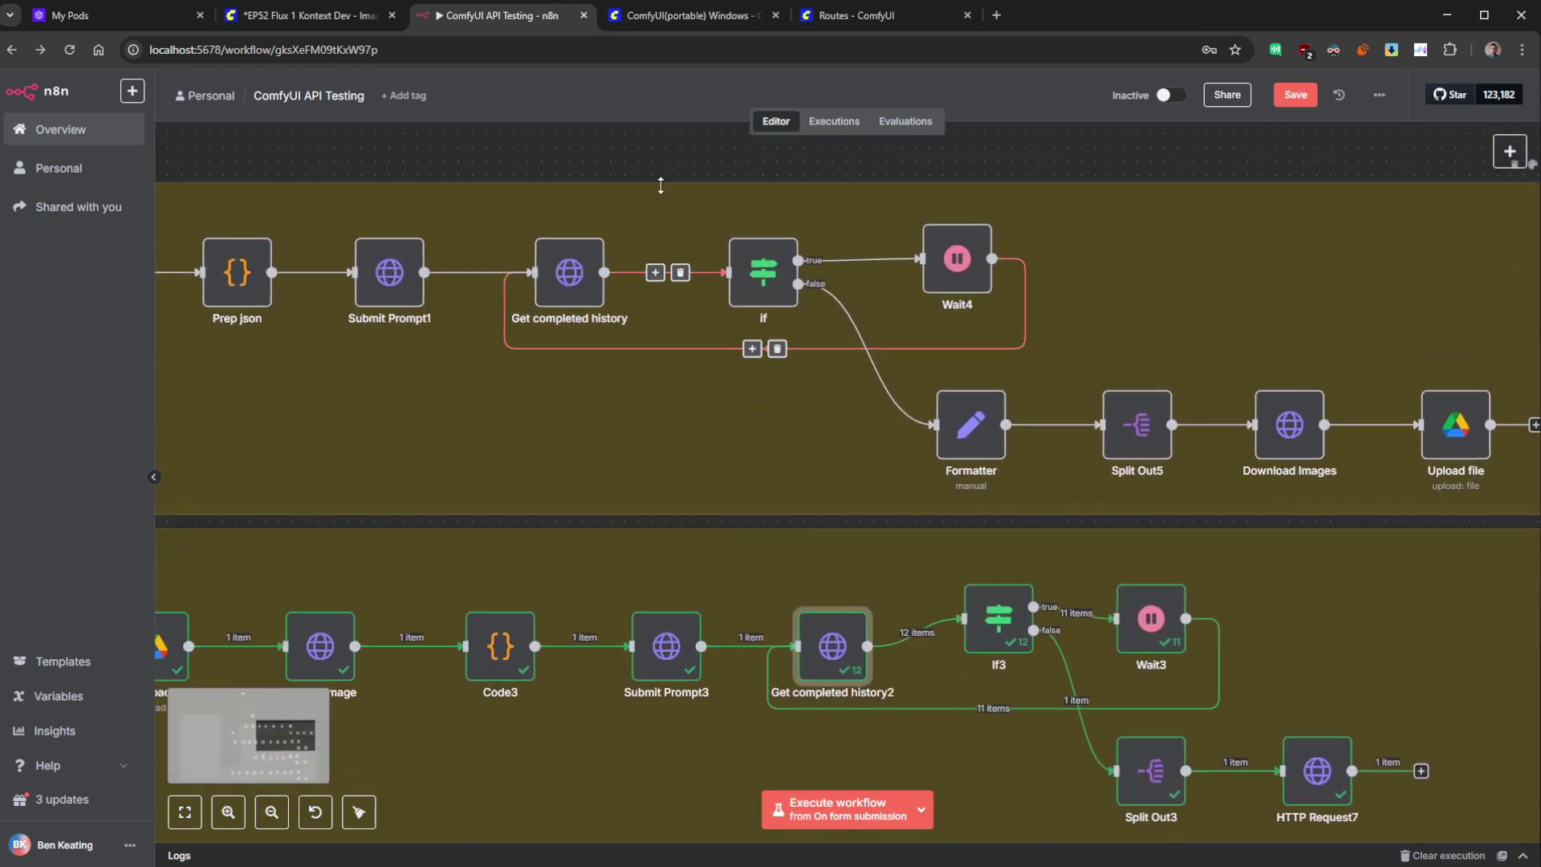
drag(1199, 459, 1192, 181)
scroll(1068, 406, down, 3)
scroll(1091, 465, up, 3)
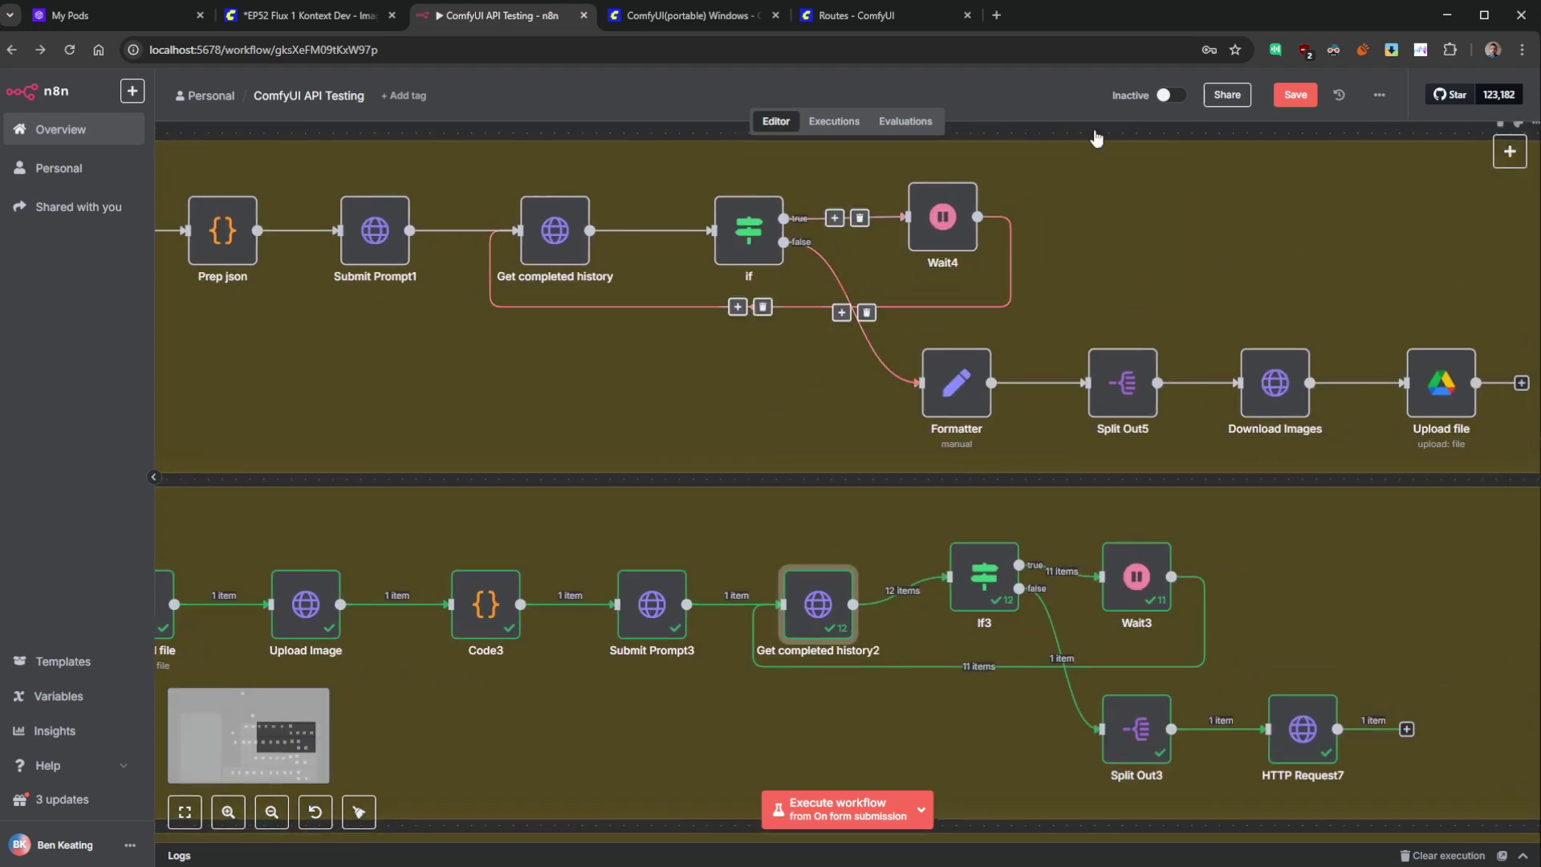
scroll(802, 321, down, 5)
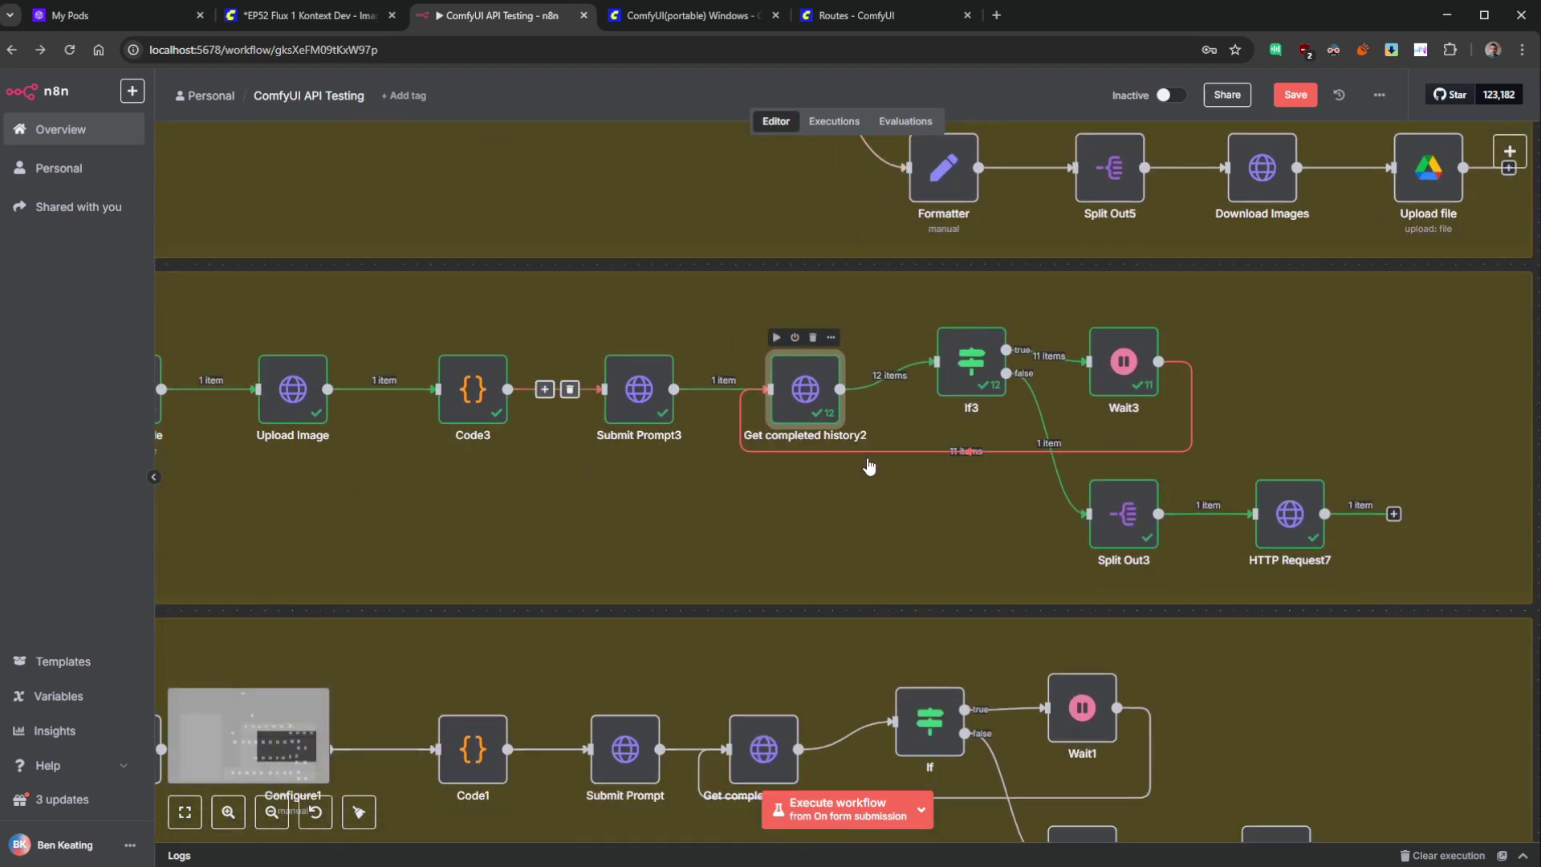
- Inspect the URL expression and output of the Get completed history2 node
scroll(821, 289, down, 2)
double_click(852, 313)
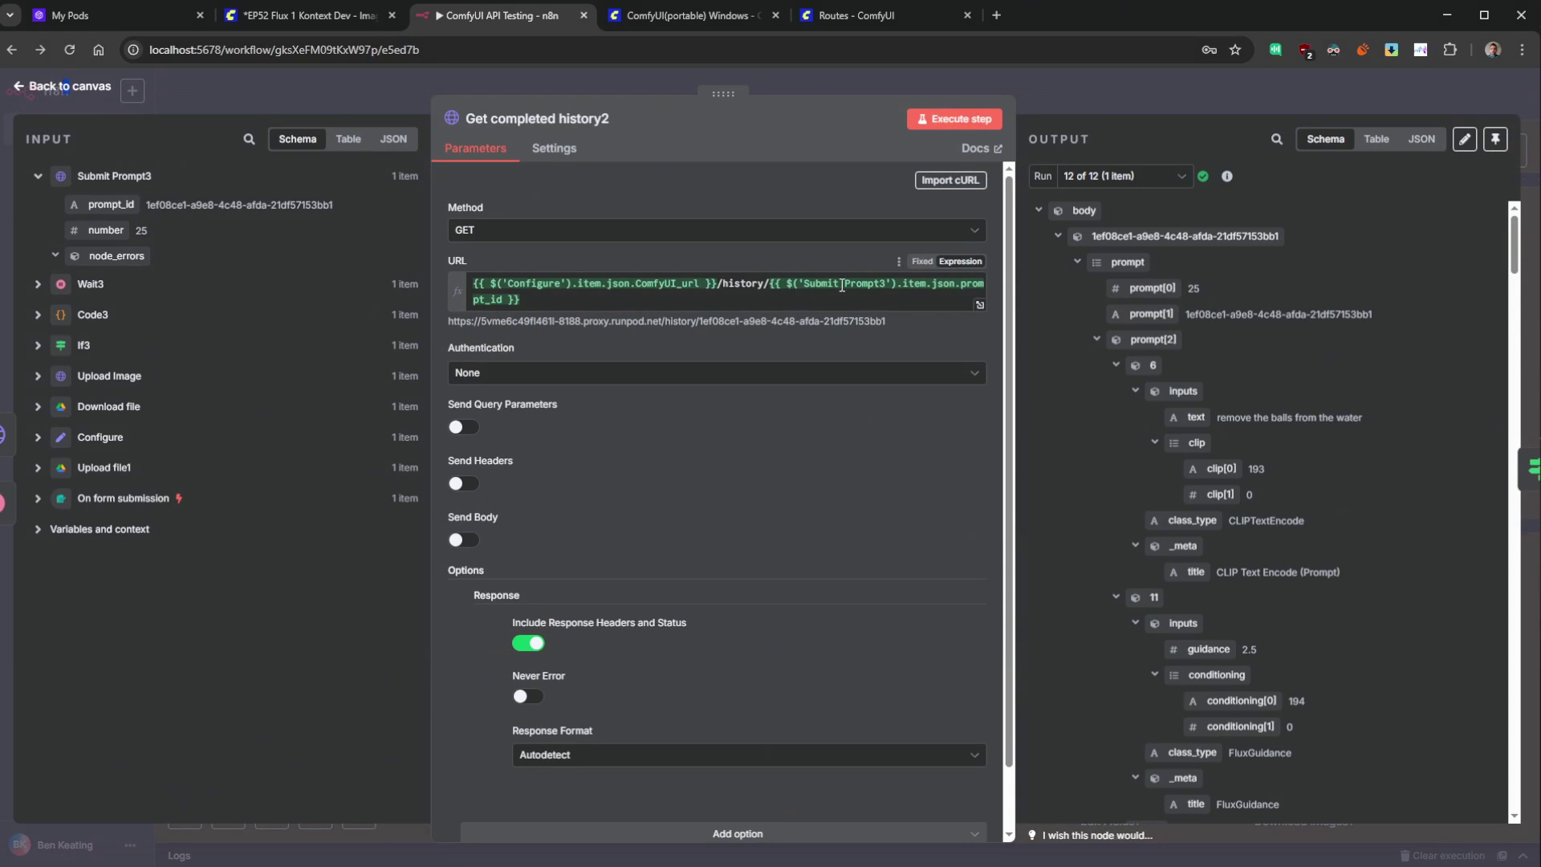
mouse_move(840, 289)
click(84, 90)
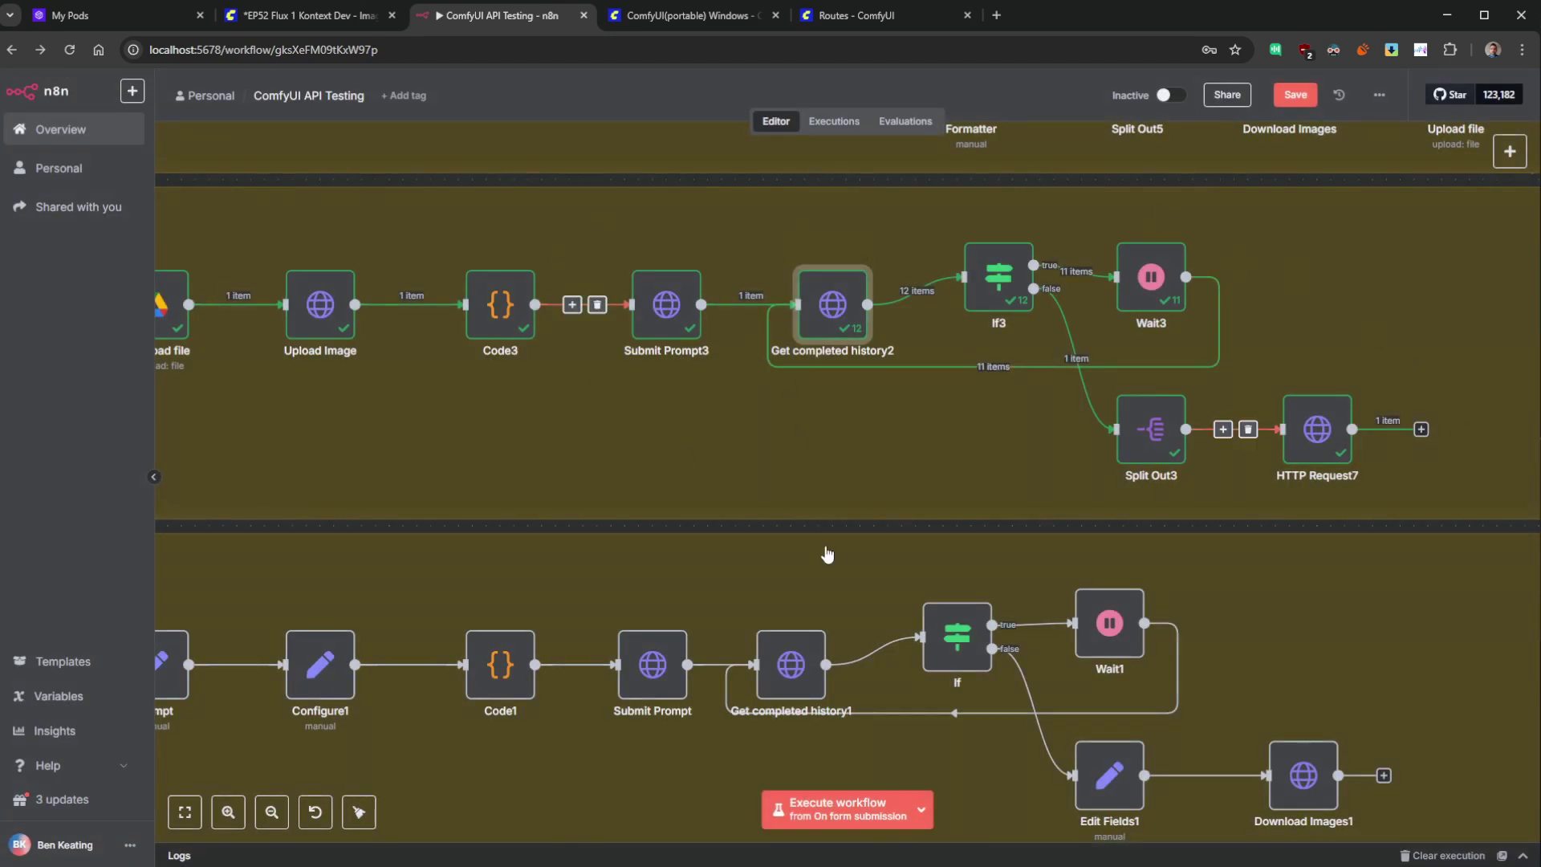
- Trace the Flux Kontext chain and examine If3's isEmpty condition and its False Branch output
scroll(1043, 361, down, 2)
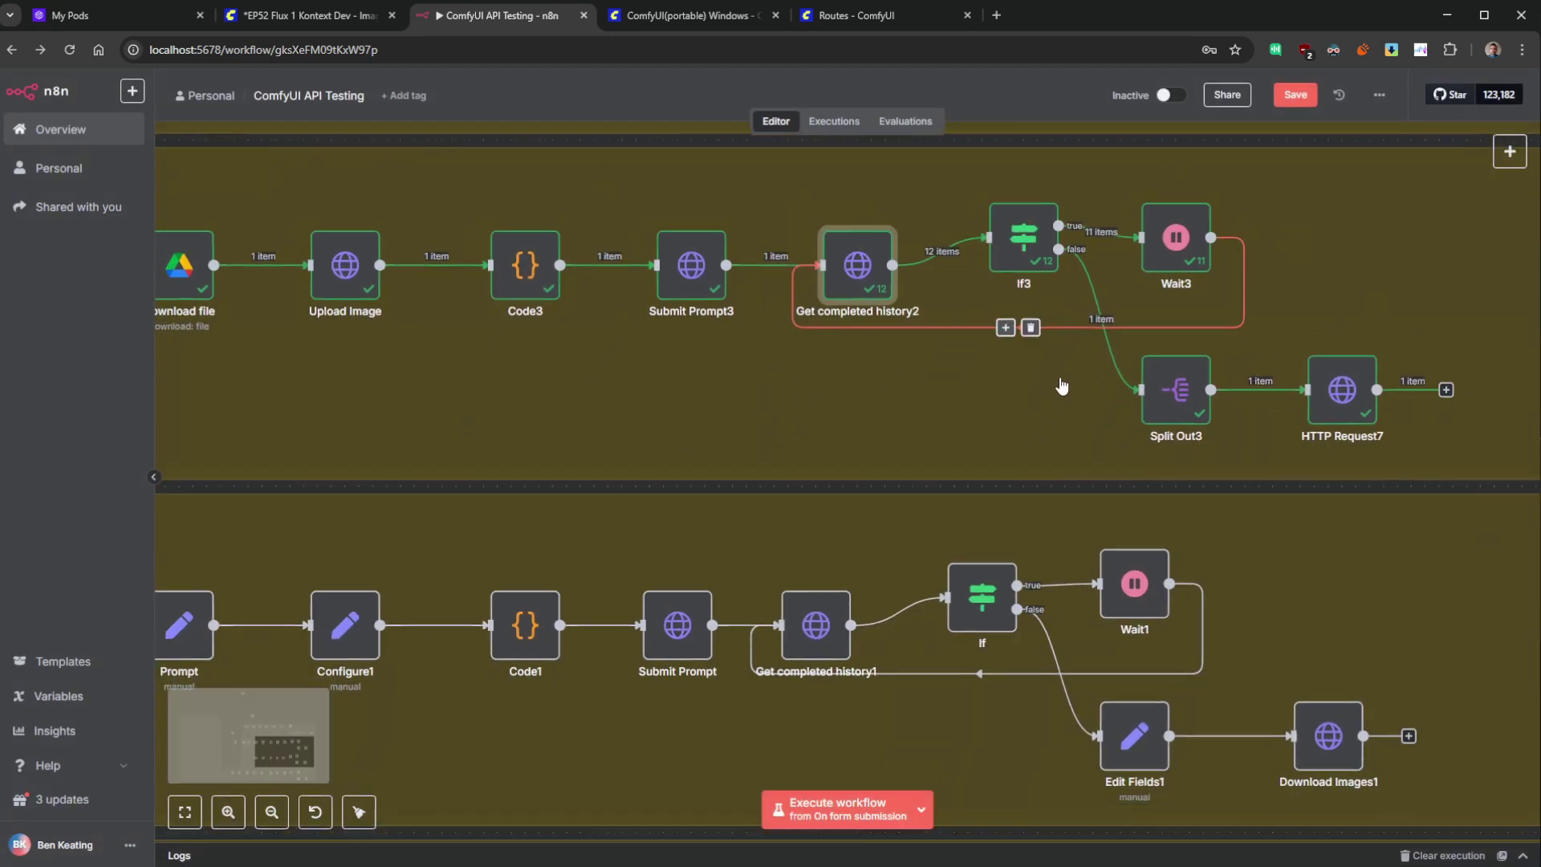
scroll(1116, 449, right, 5)
scroll(850, 393, up, 2)
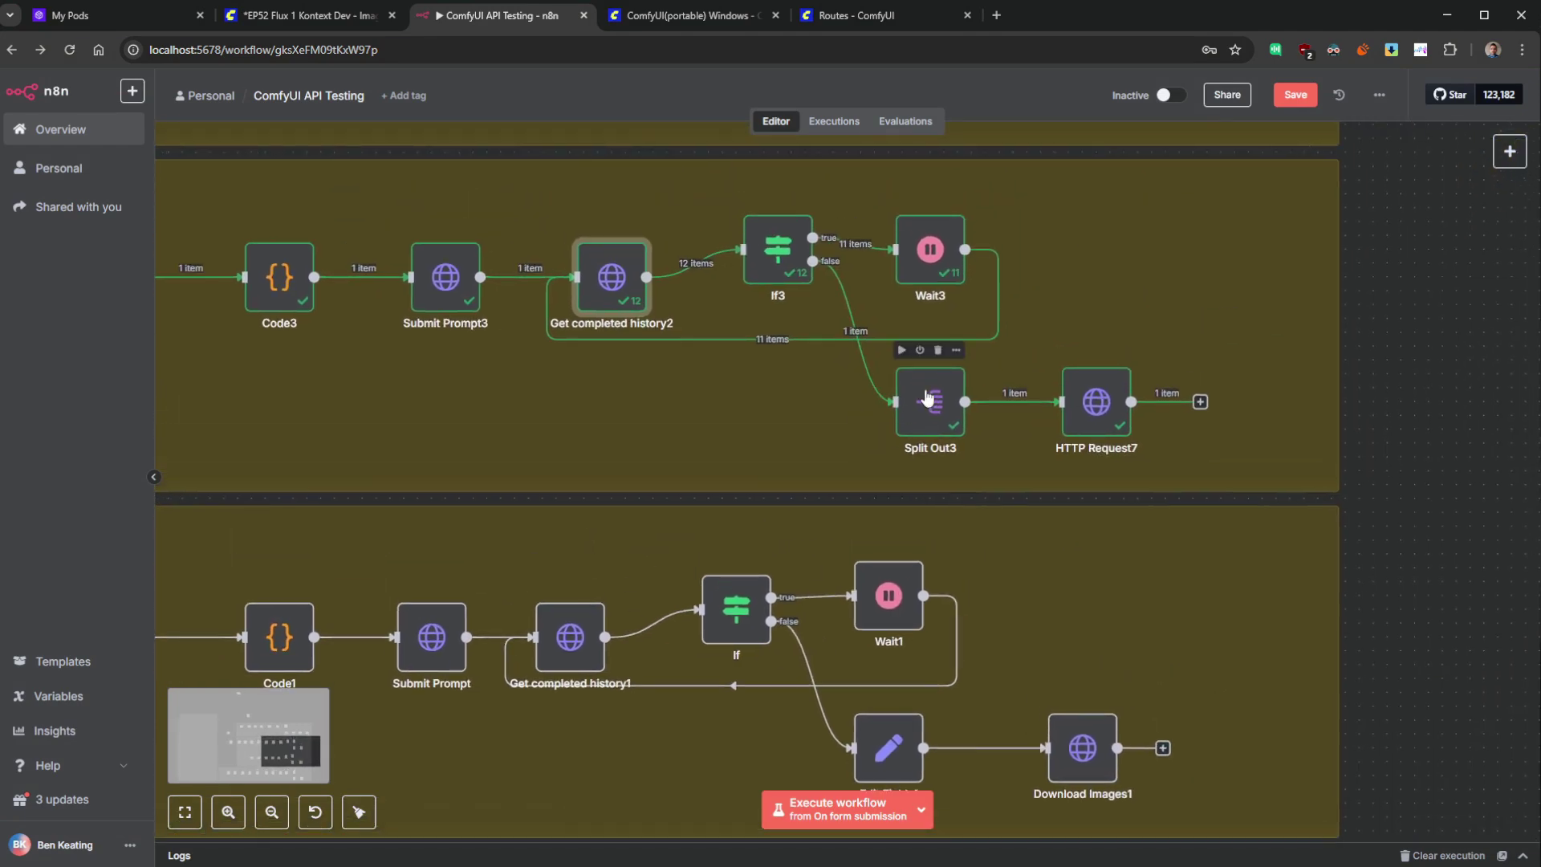
scroll(833, 430, left, 10)
scroll(988, 502, right, 4)
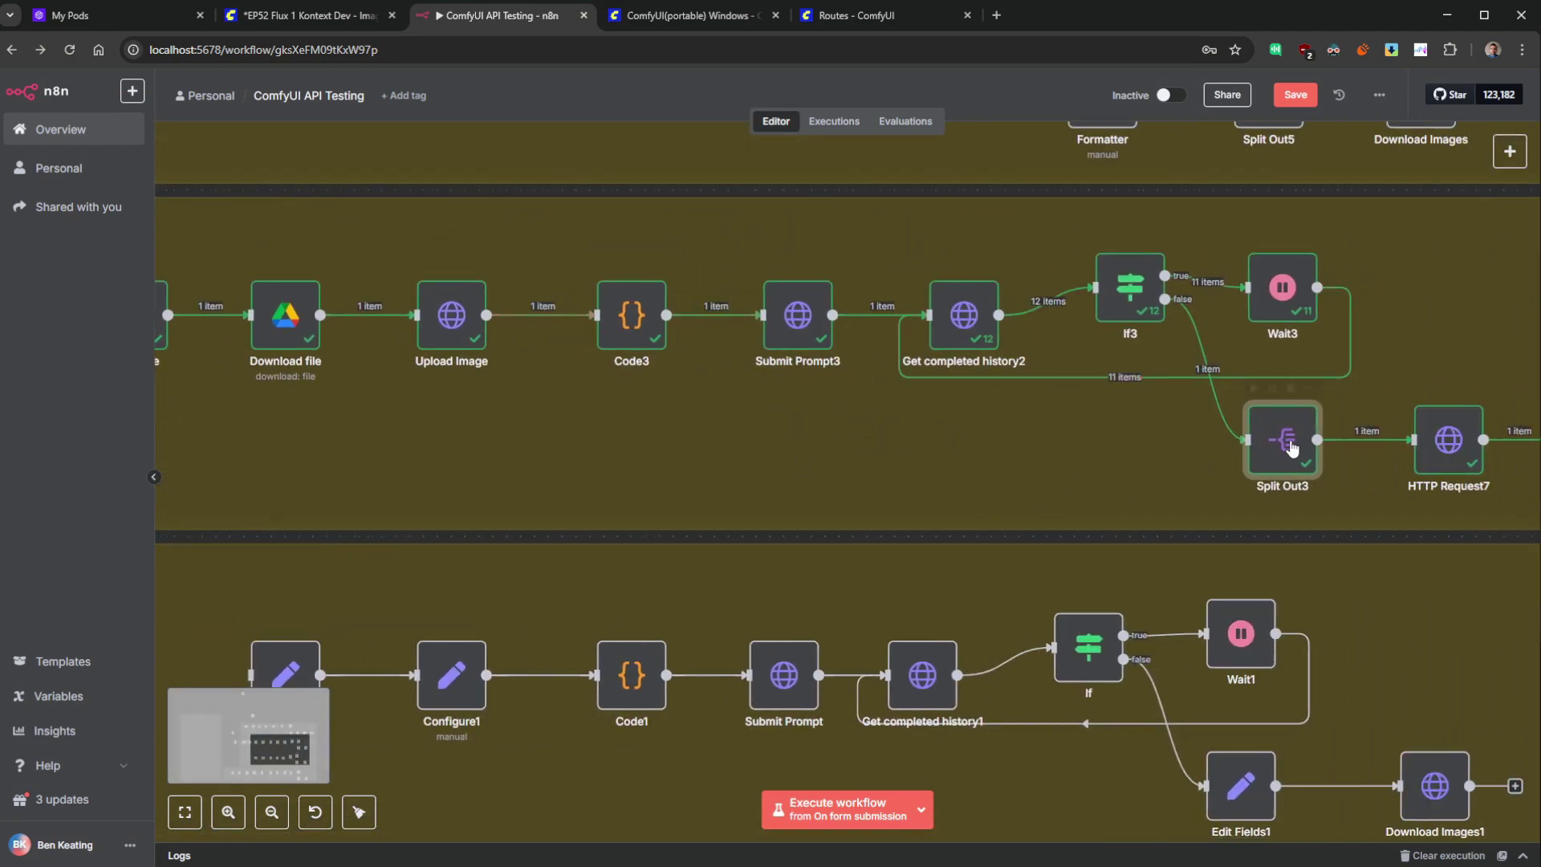
scroll(1324, 481, left, 11)
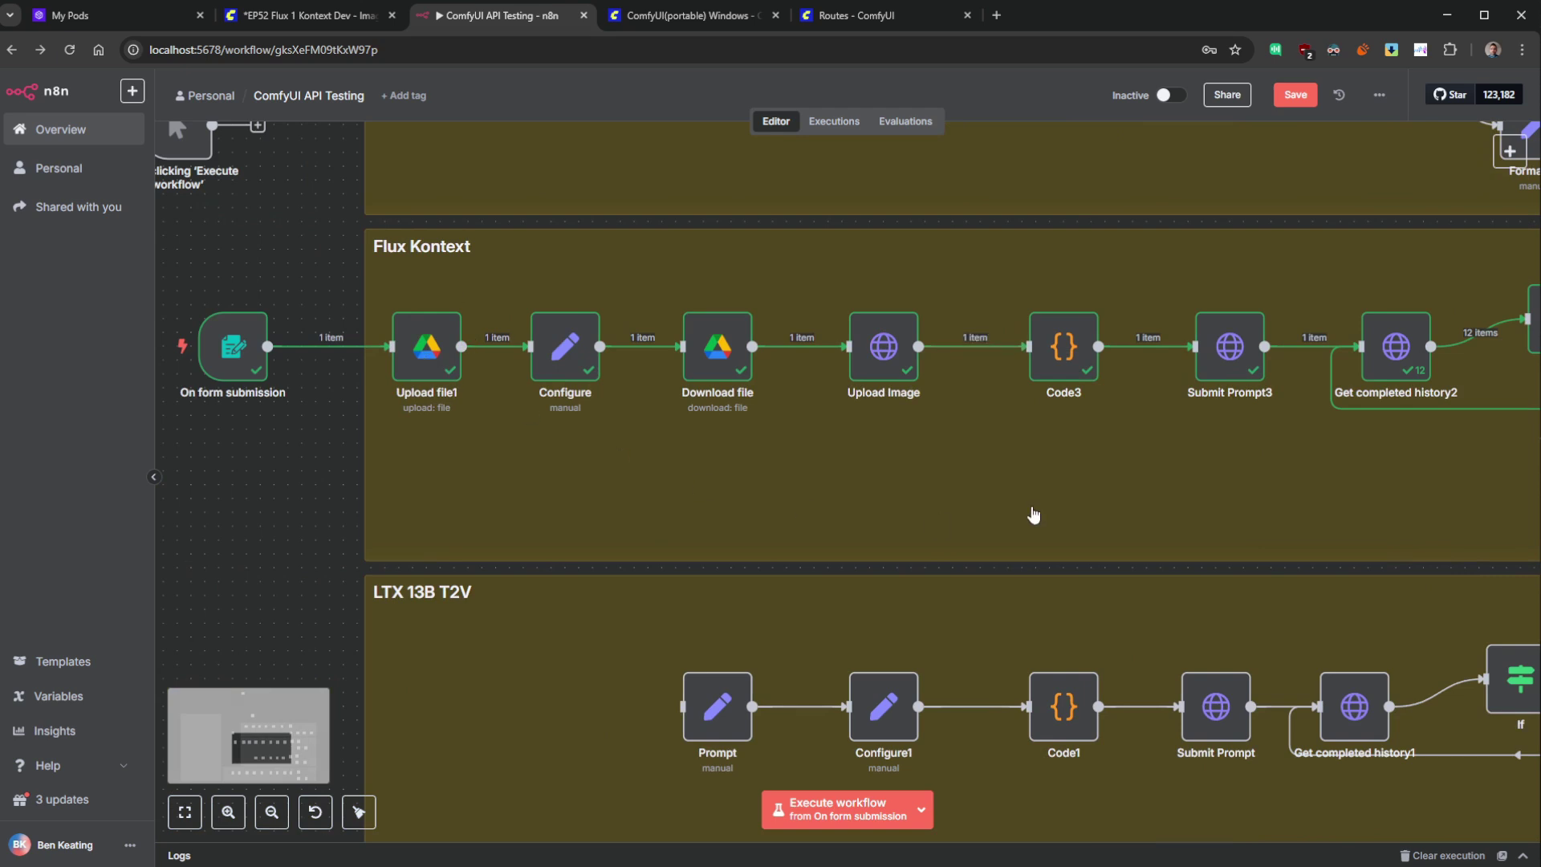
scroll(1031, 516, down, 1)
scroll(986, 498, right, 8)
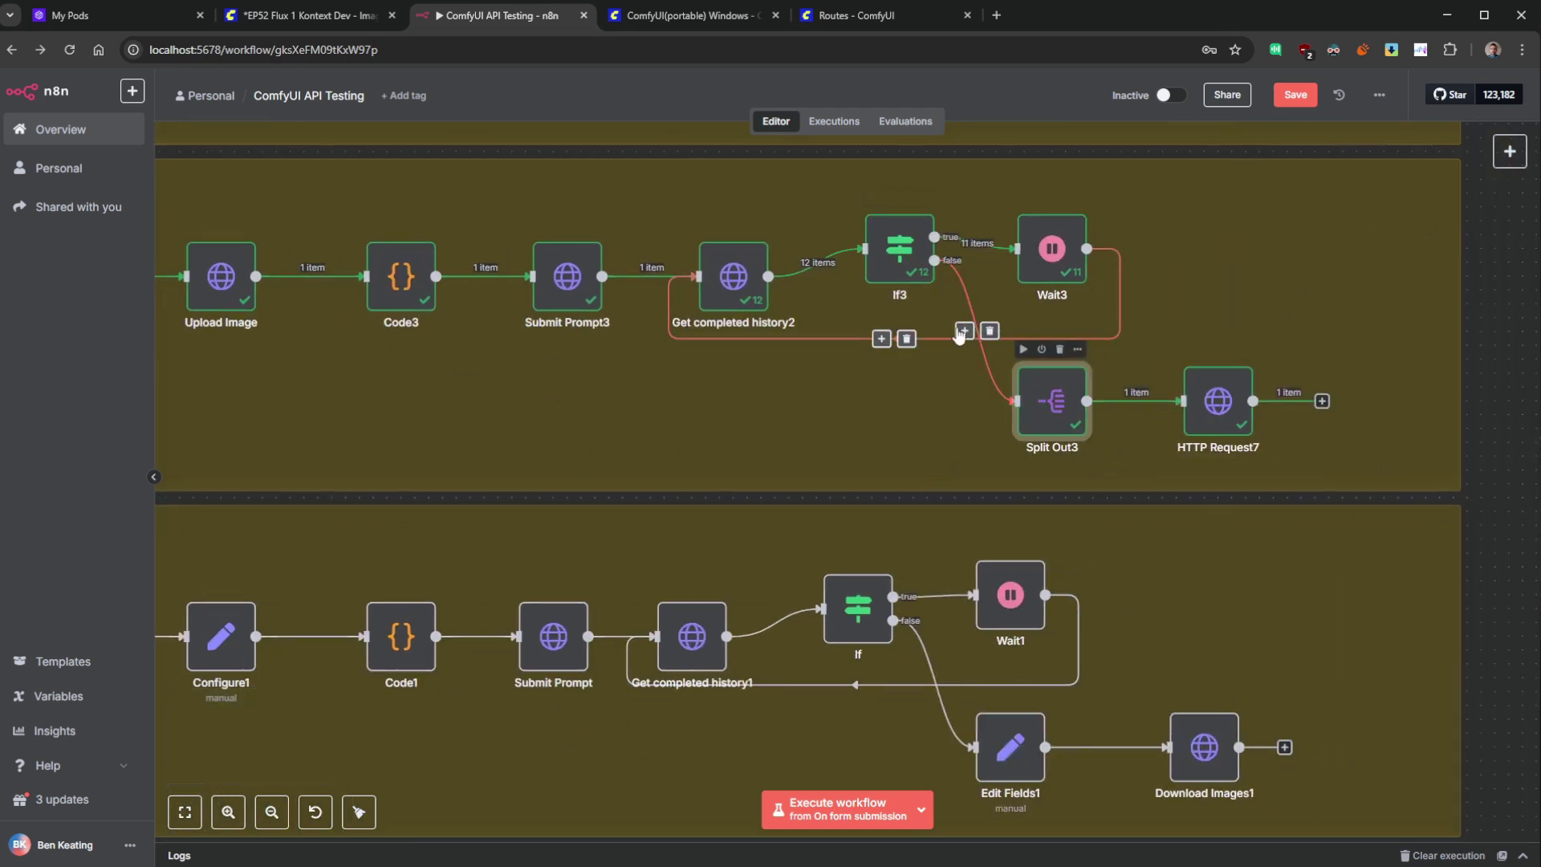
double_click(897, 253)
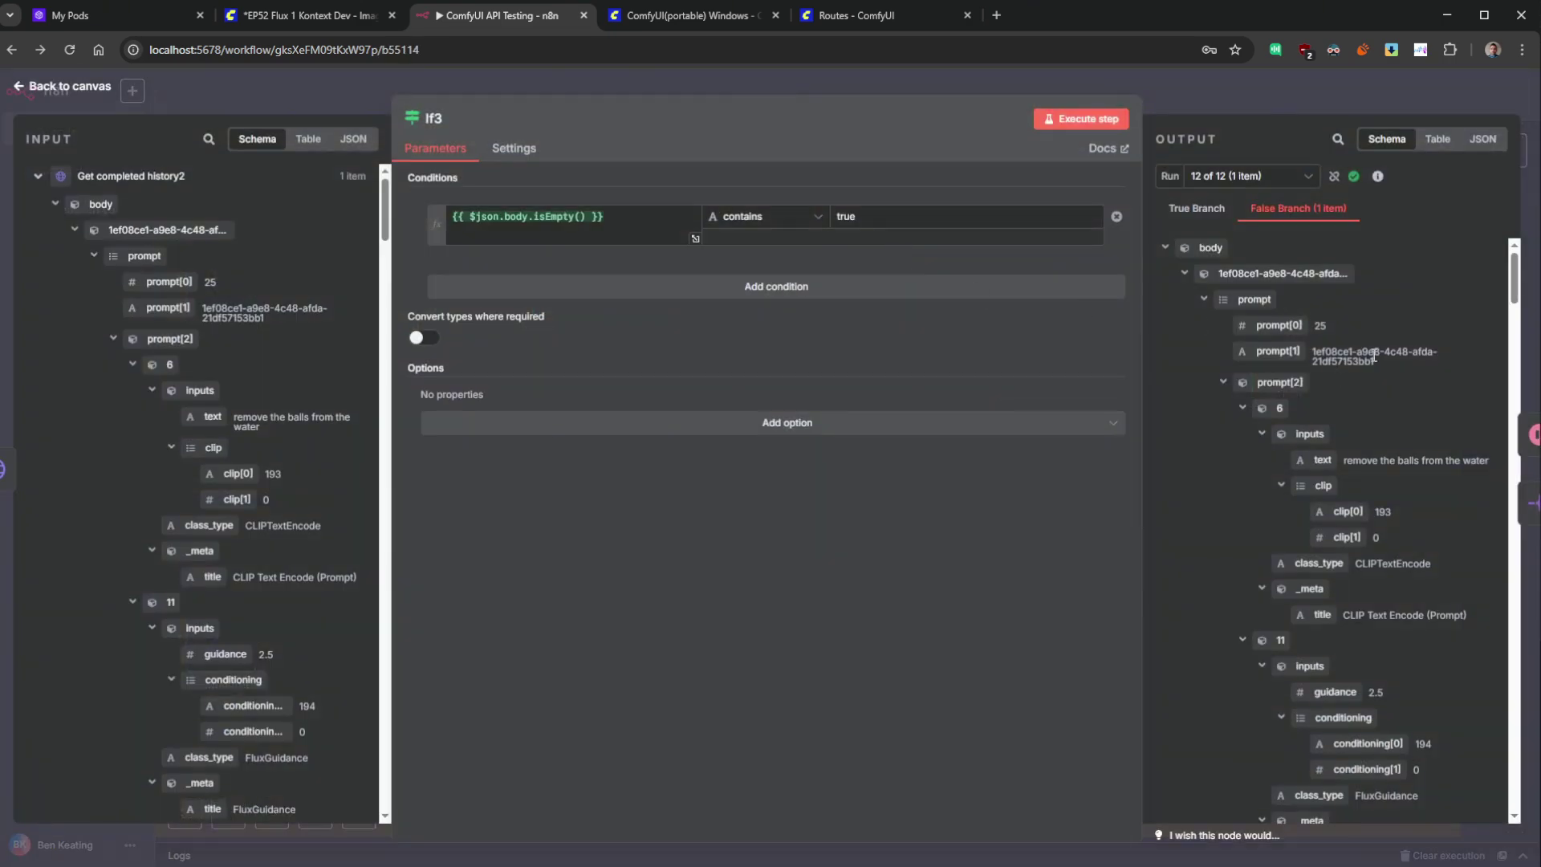
scroll(1373, 355, down, 6)
click(91, 86)
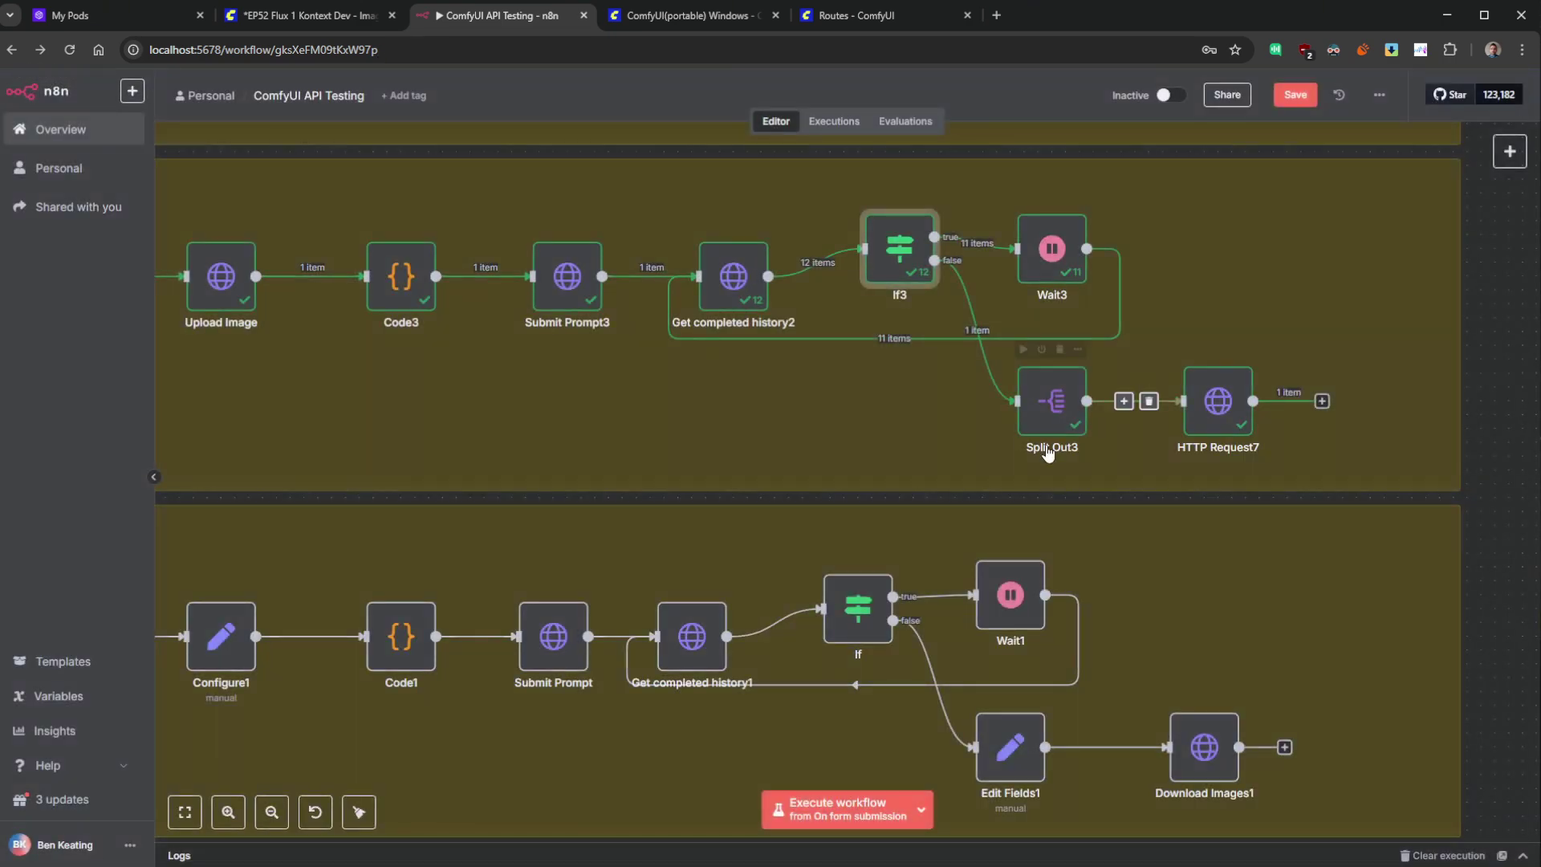
- Inspect Split Out3's Fields To Split Out expression, and collapse the prompt data to examine the images under outputs 171
double_click(1057, 398)
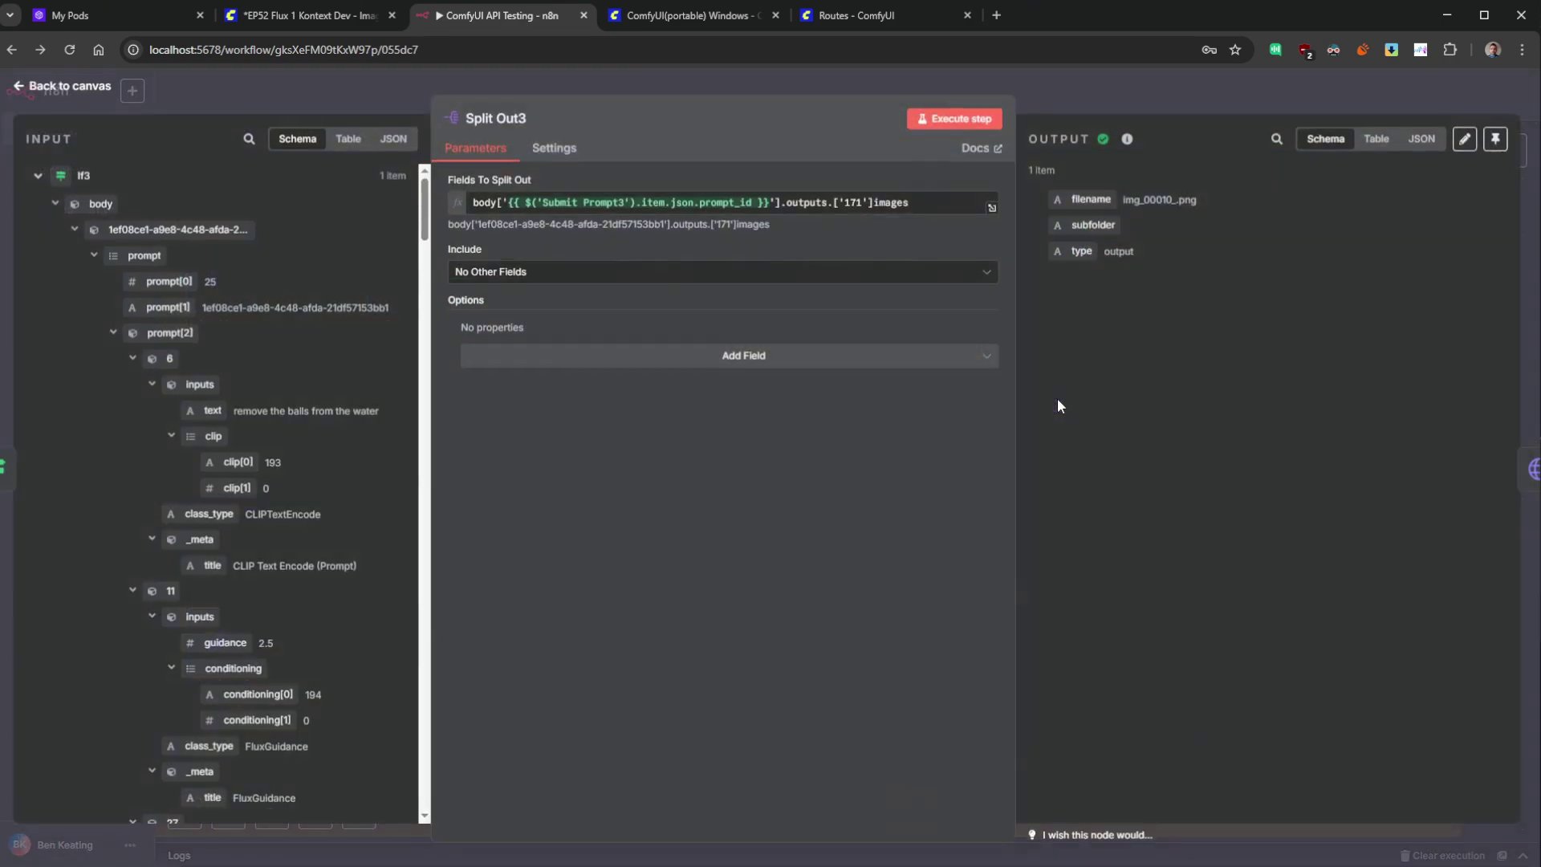
click(914, 207)
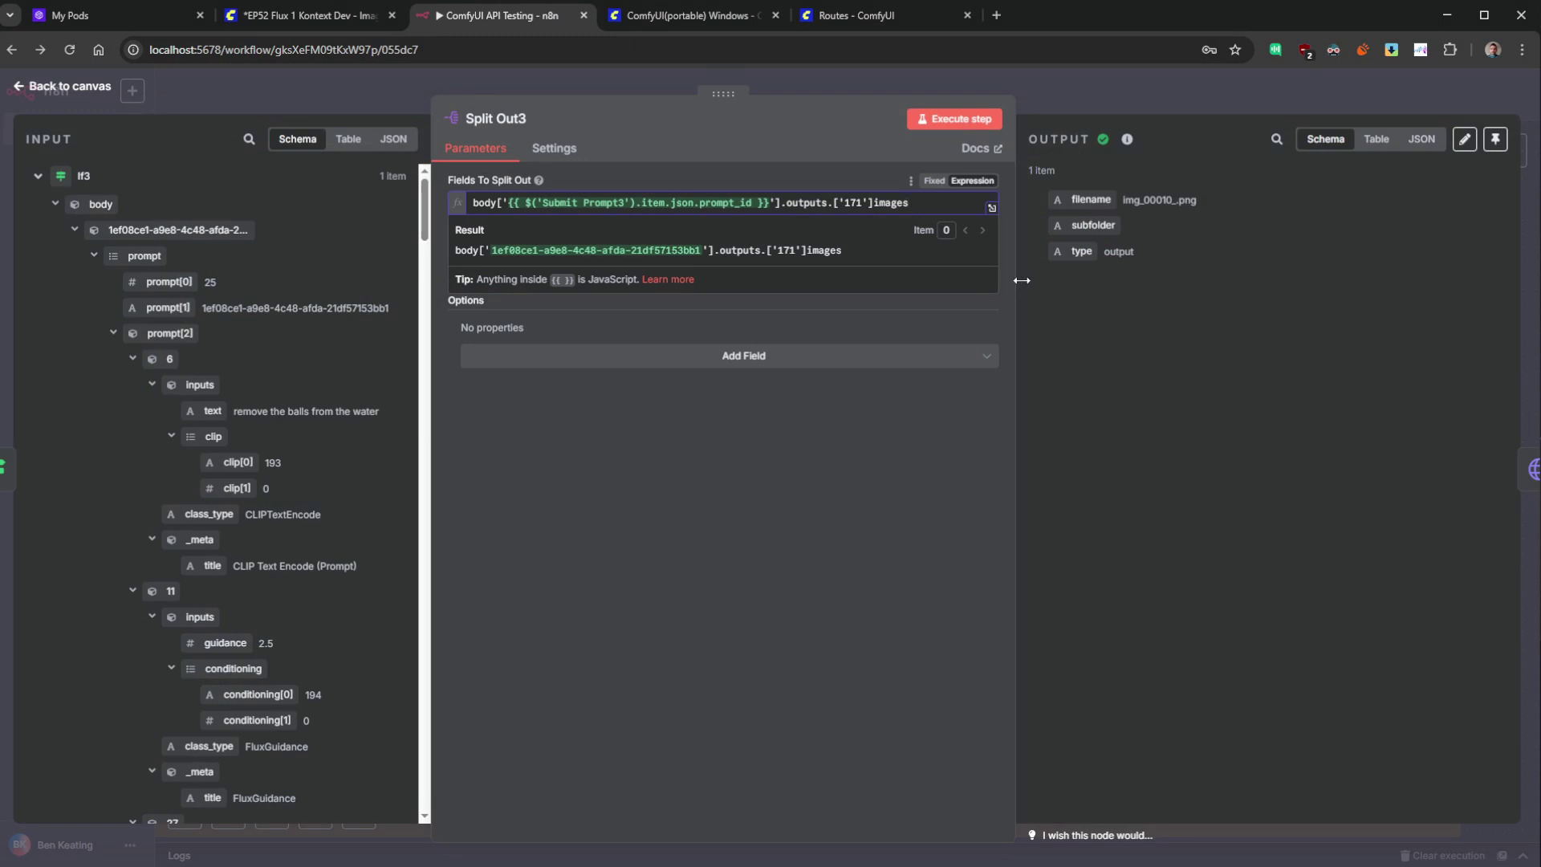
drag(1021, 280, 1213, 281)
click(825, 523)
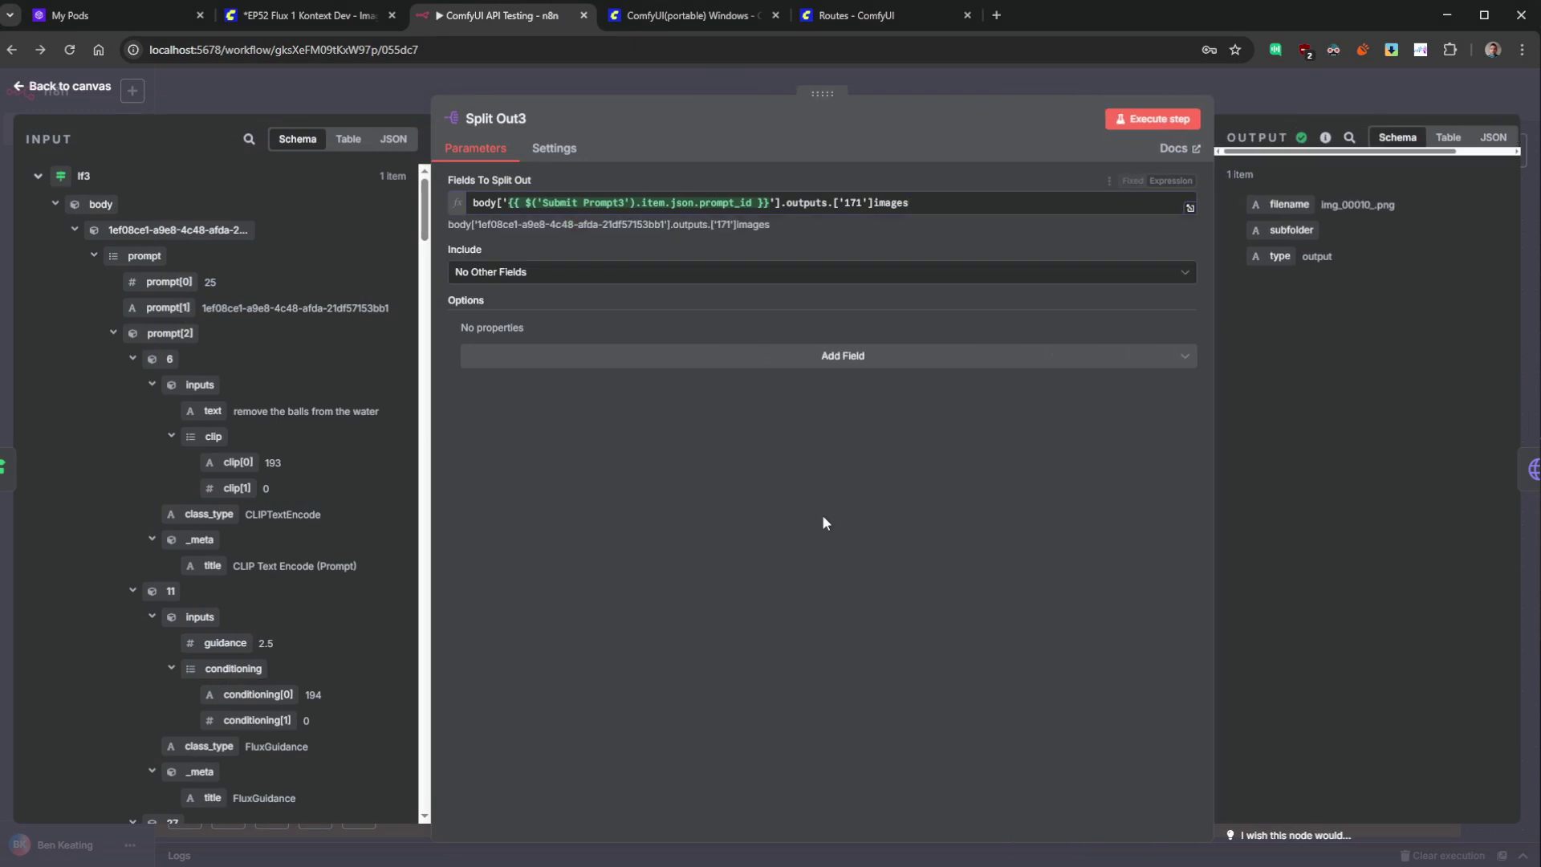
click(134, 360)
click(113, 333)
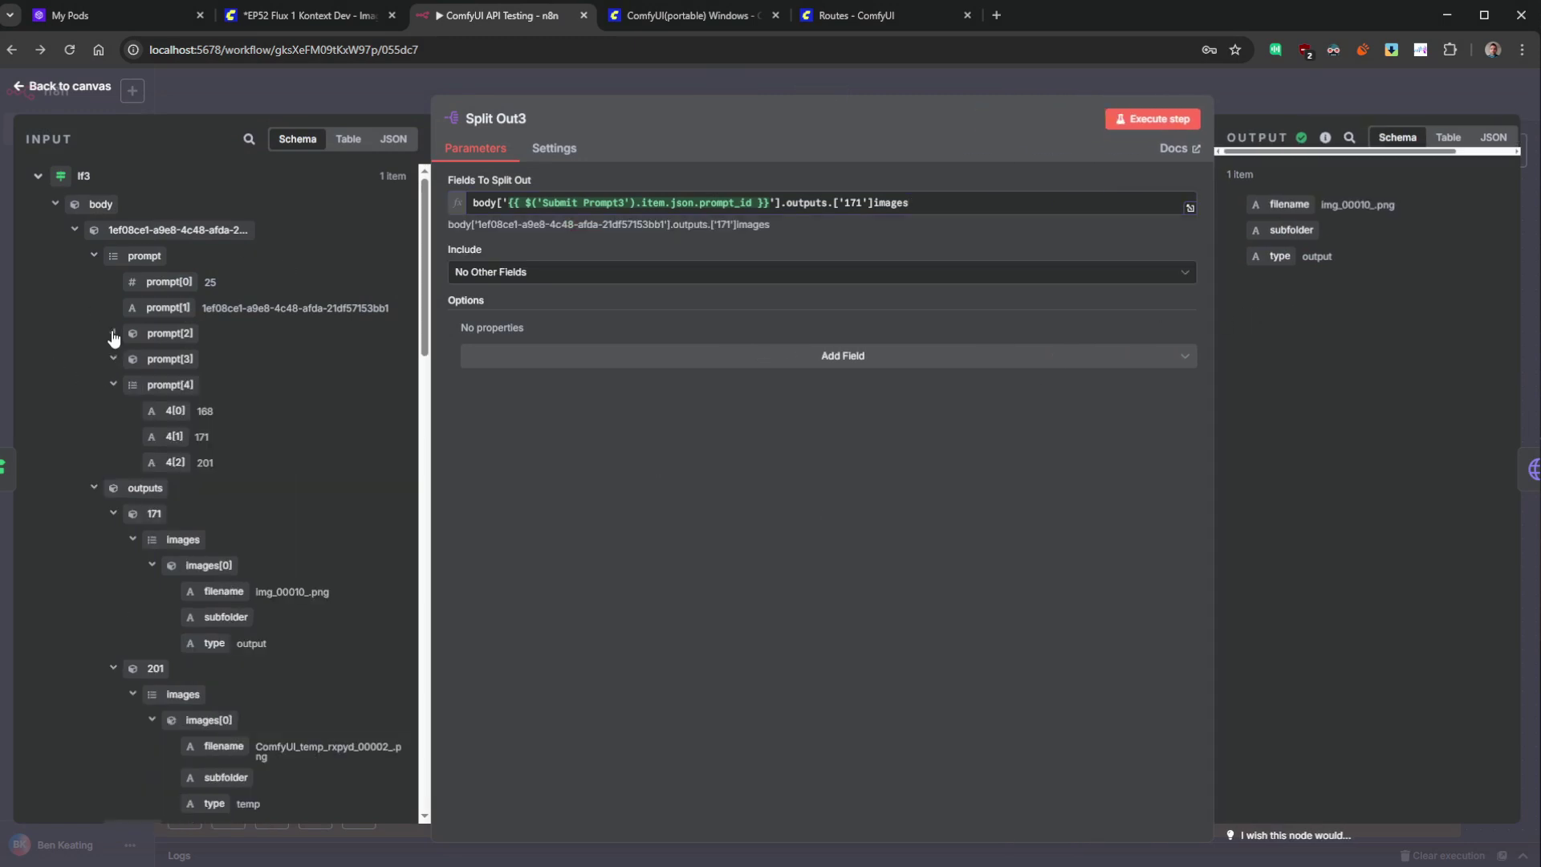
scroll(157, 528, down, 3)
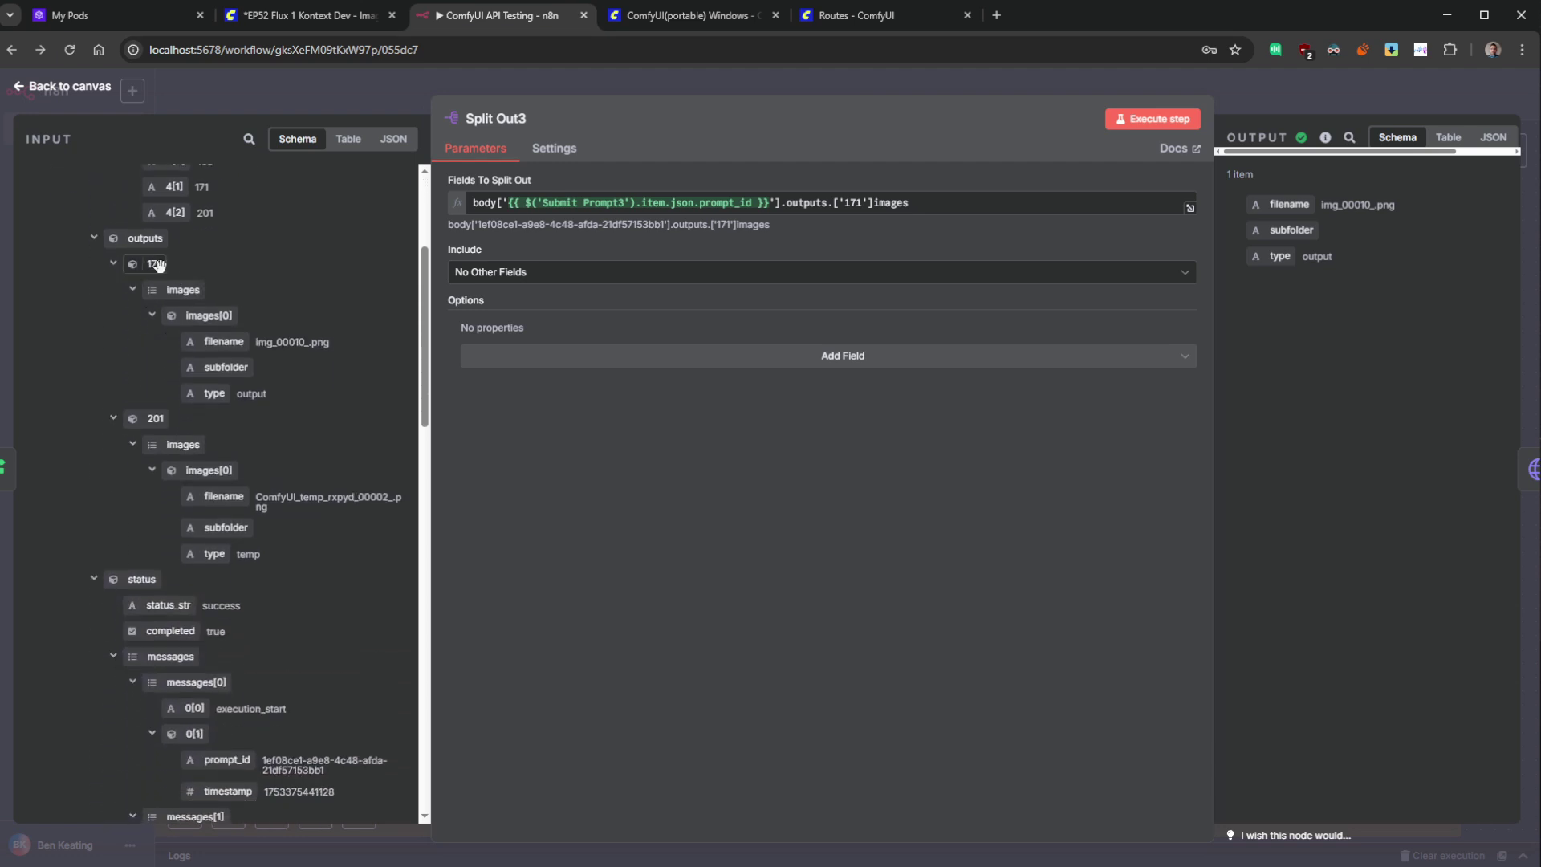
click(64, 86)
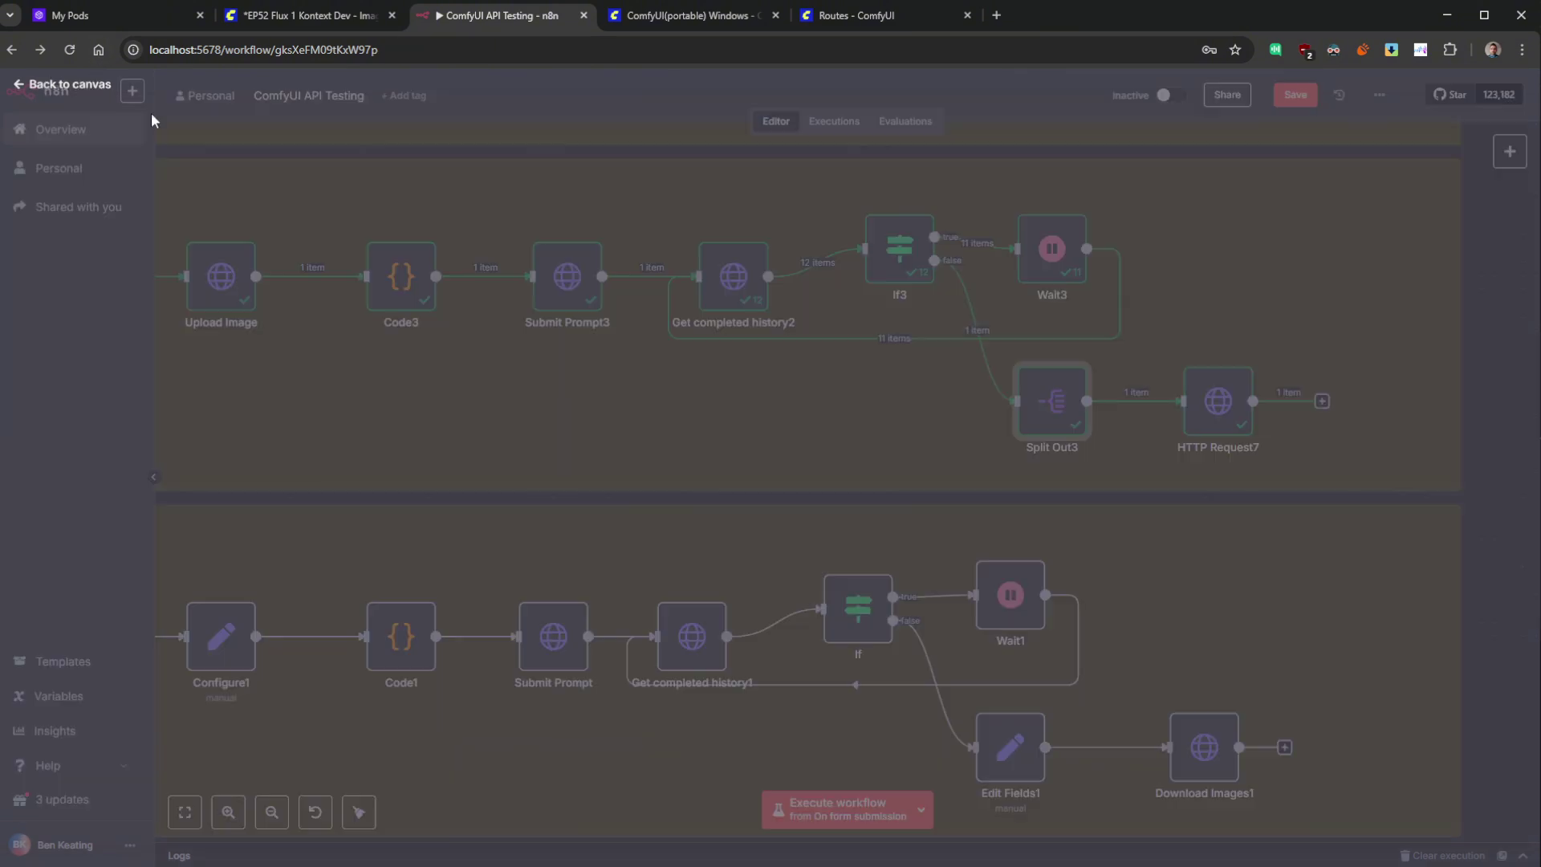
- Compare with the Simple flux chain's Formatter branch, and recheck the Fields To Split Out expression in Split Out3
scroll(773, 427, up, 3)
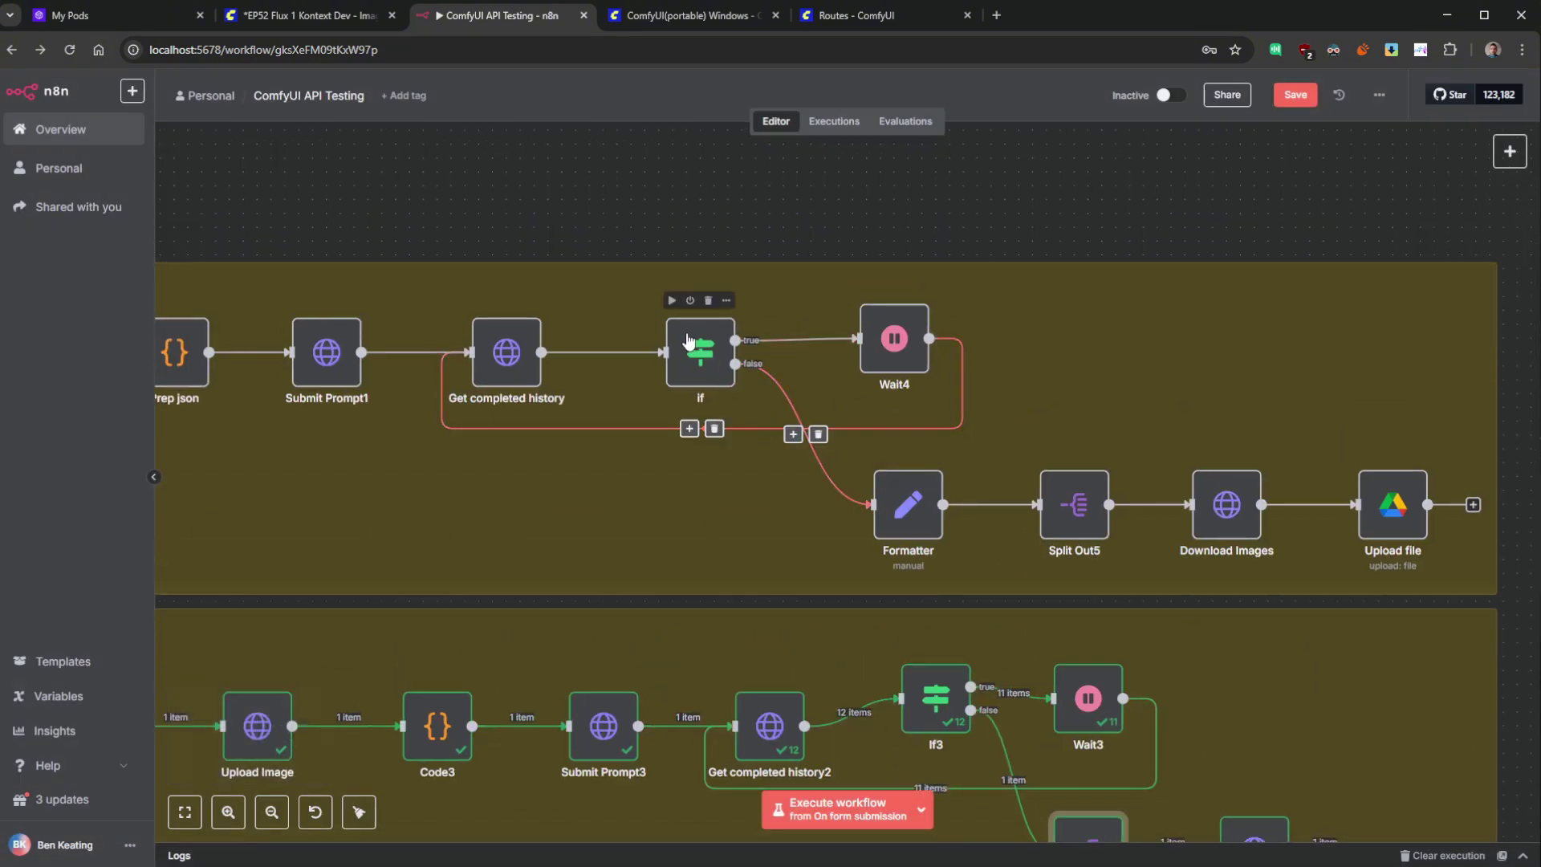
scroll(811, 261, down, 5)
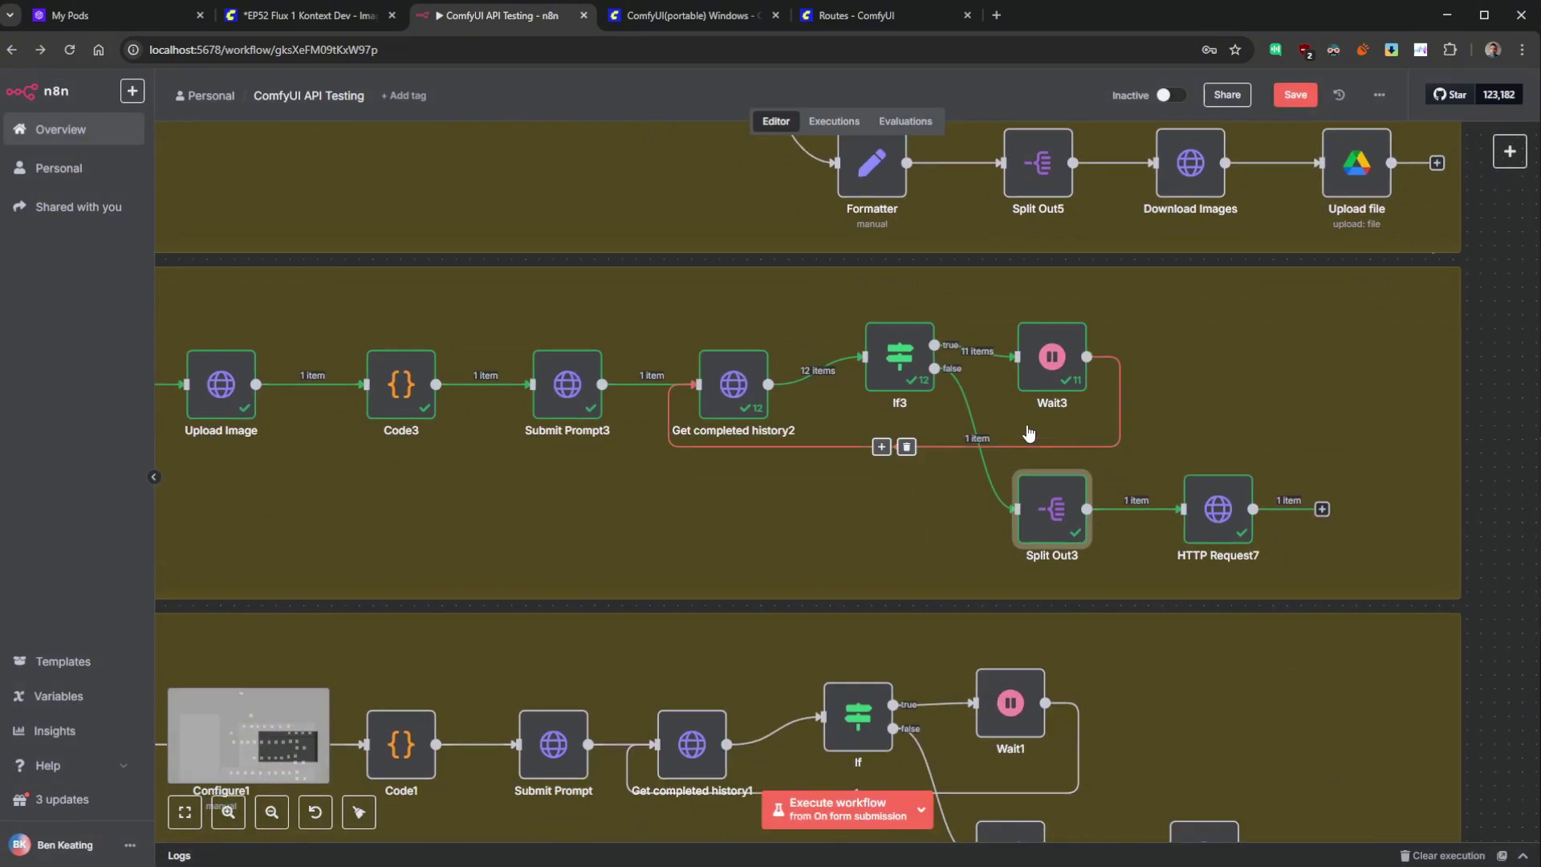
double_click(1054, 510)
click(924, 205)
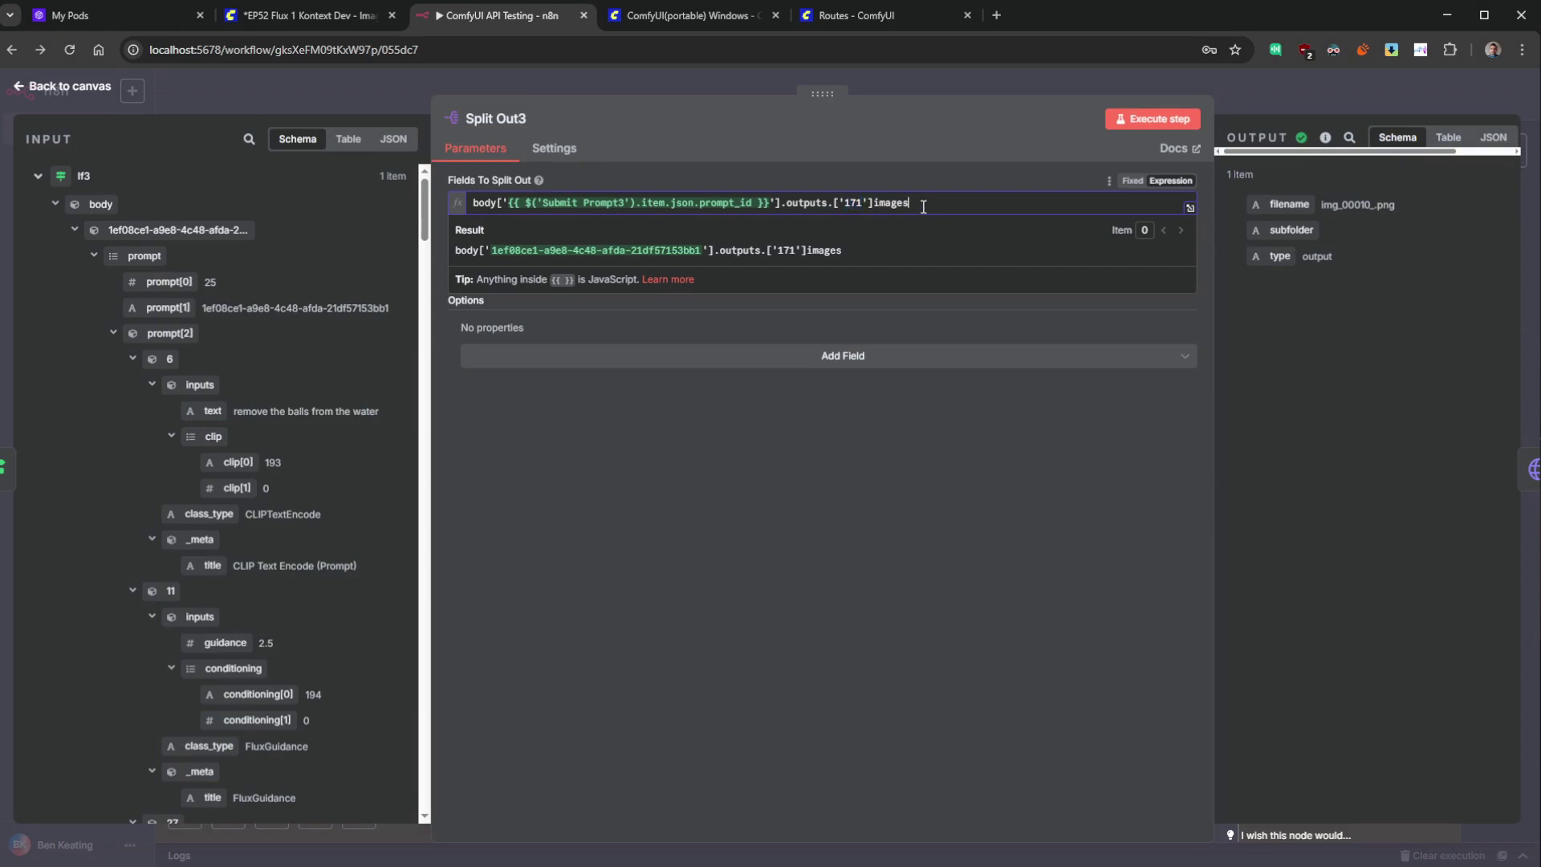
click(84, 86)
- Duplicate the Formatter node into the Flux Kontext row just before Split Out3, and move HTTP Request7 further along to make room
drag(691, 541, 818, 552)
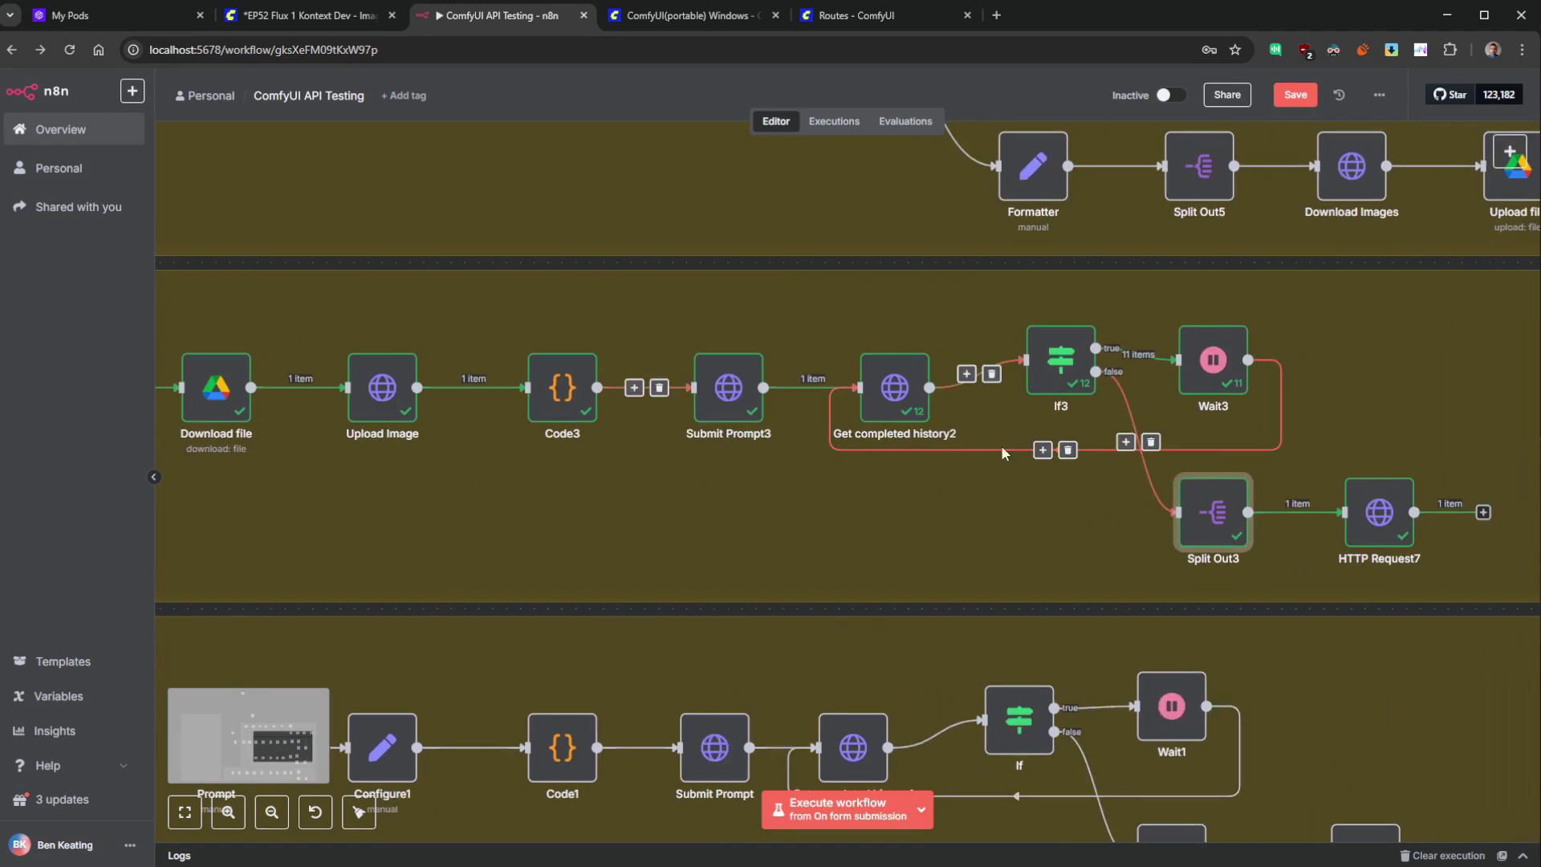
drag(562, 453, 822, 519)
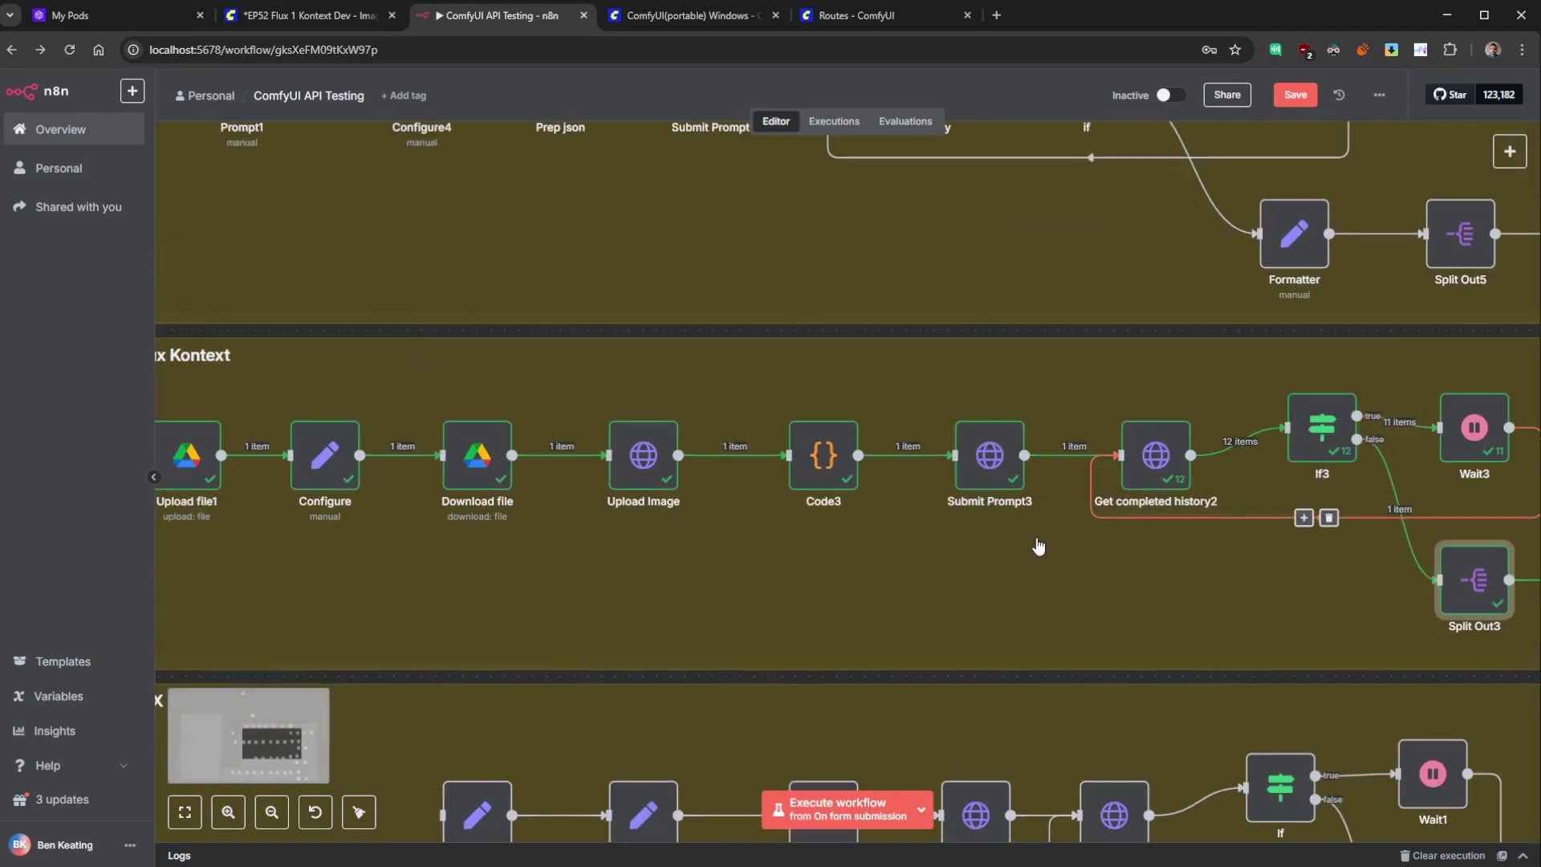
drag(1142, 690, 753, 513)
drag(886, 416, 990, 607)
mouse_move(929, 215)
mouse_down()
mouse_move(973, 371)
mouse_move(924, 186)
mouse_up()
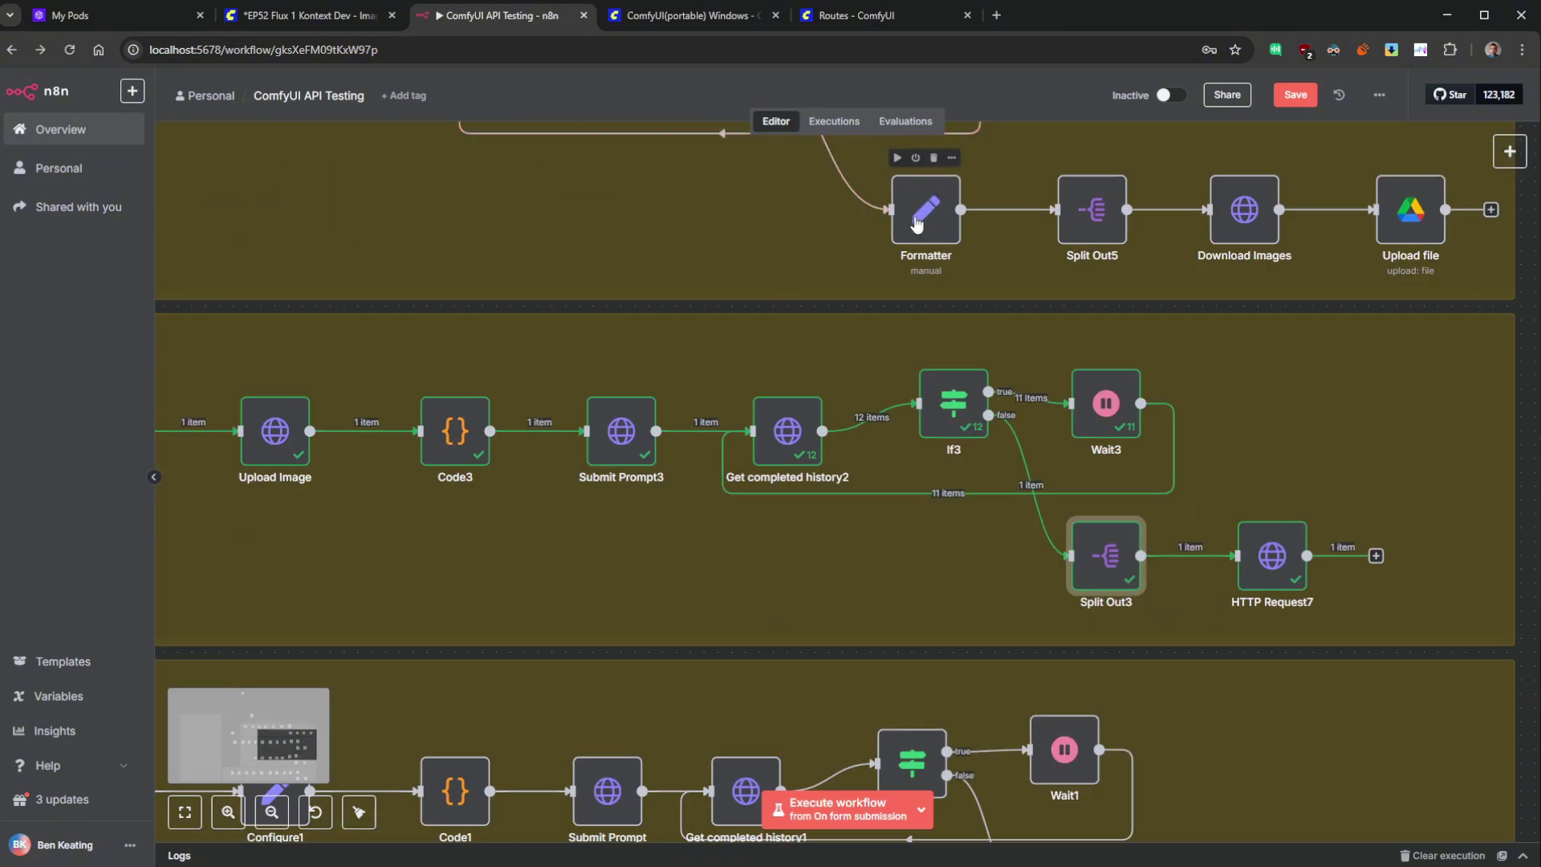
click(952, 207)
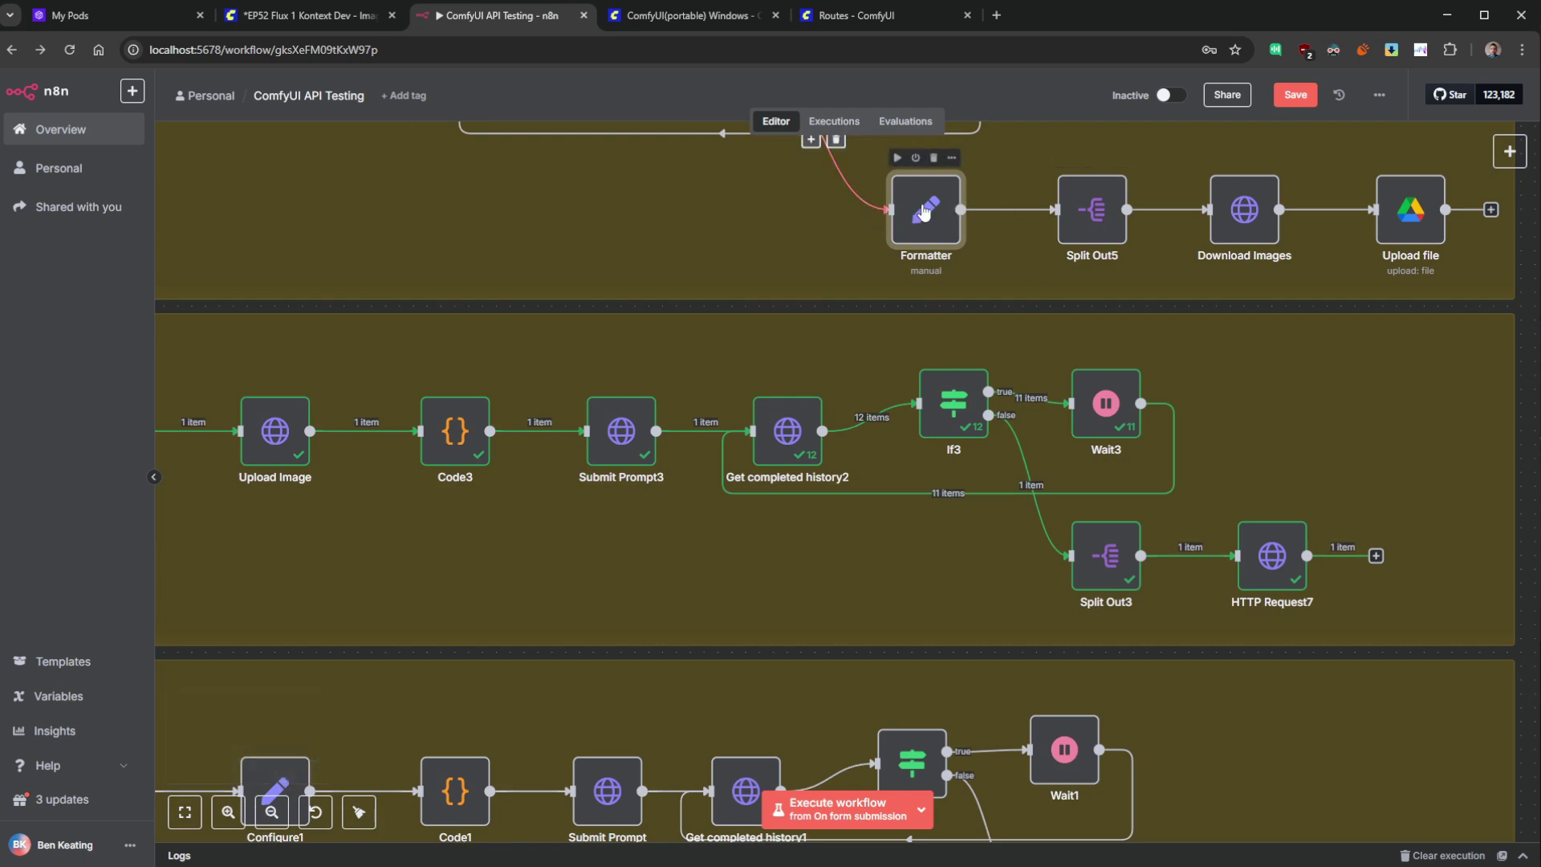
key(ctrl+c)
key(ctrl+v)
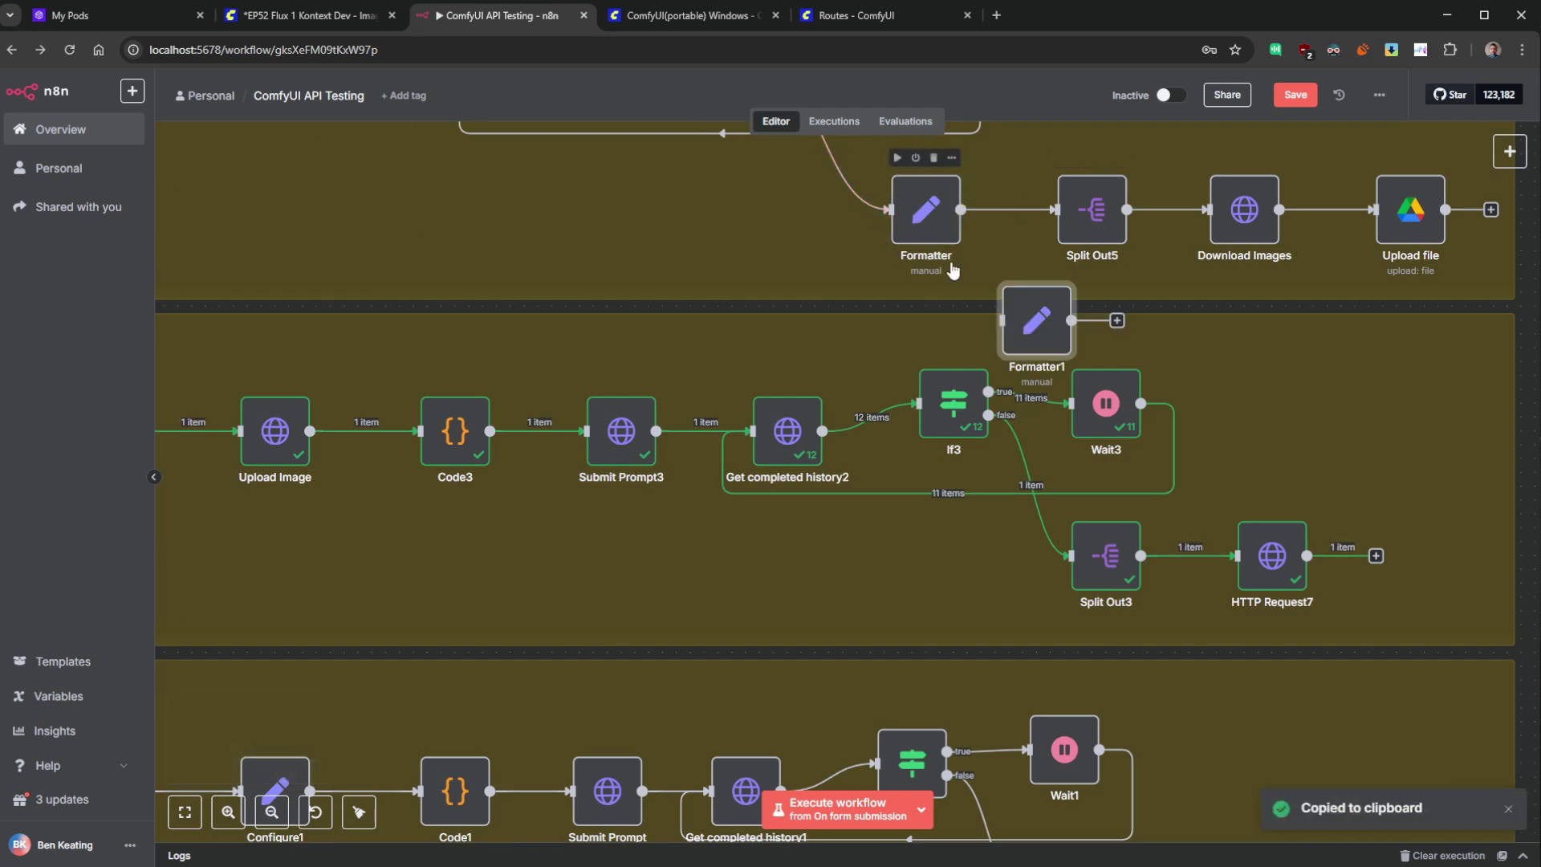
drag(1032, 319, 954, 554)
drag(1278, 575, 1402, 588)
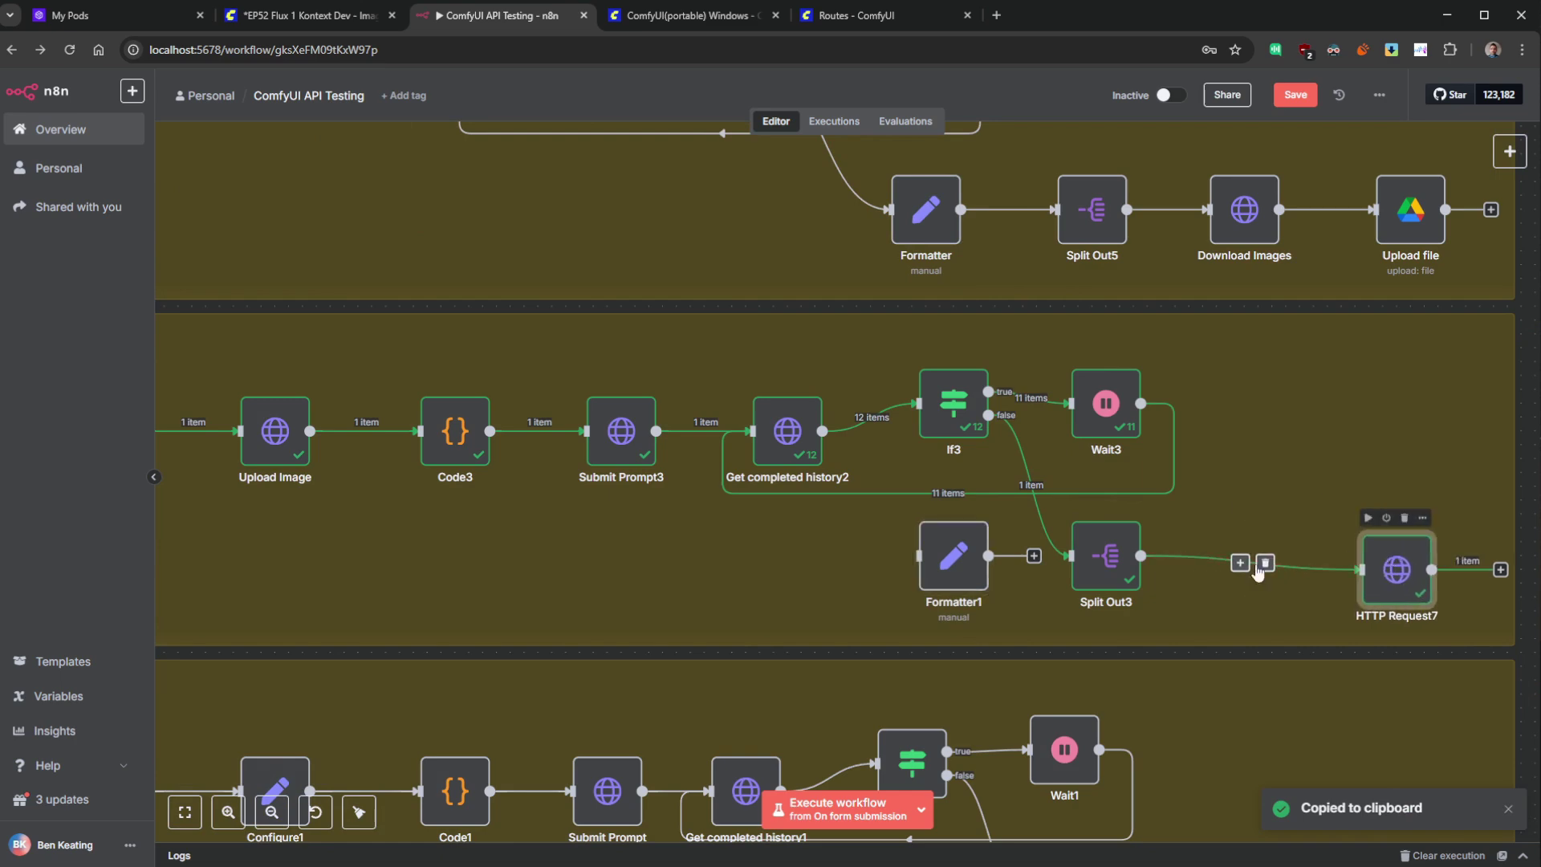
- Inspect HTTP Request7's URL expression and view its output image in an enlarged output pane
drag(1255, 605, 948, 520)
drag(1089, 478, 1008, 462)
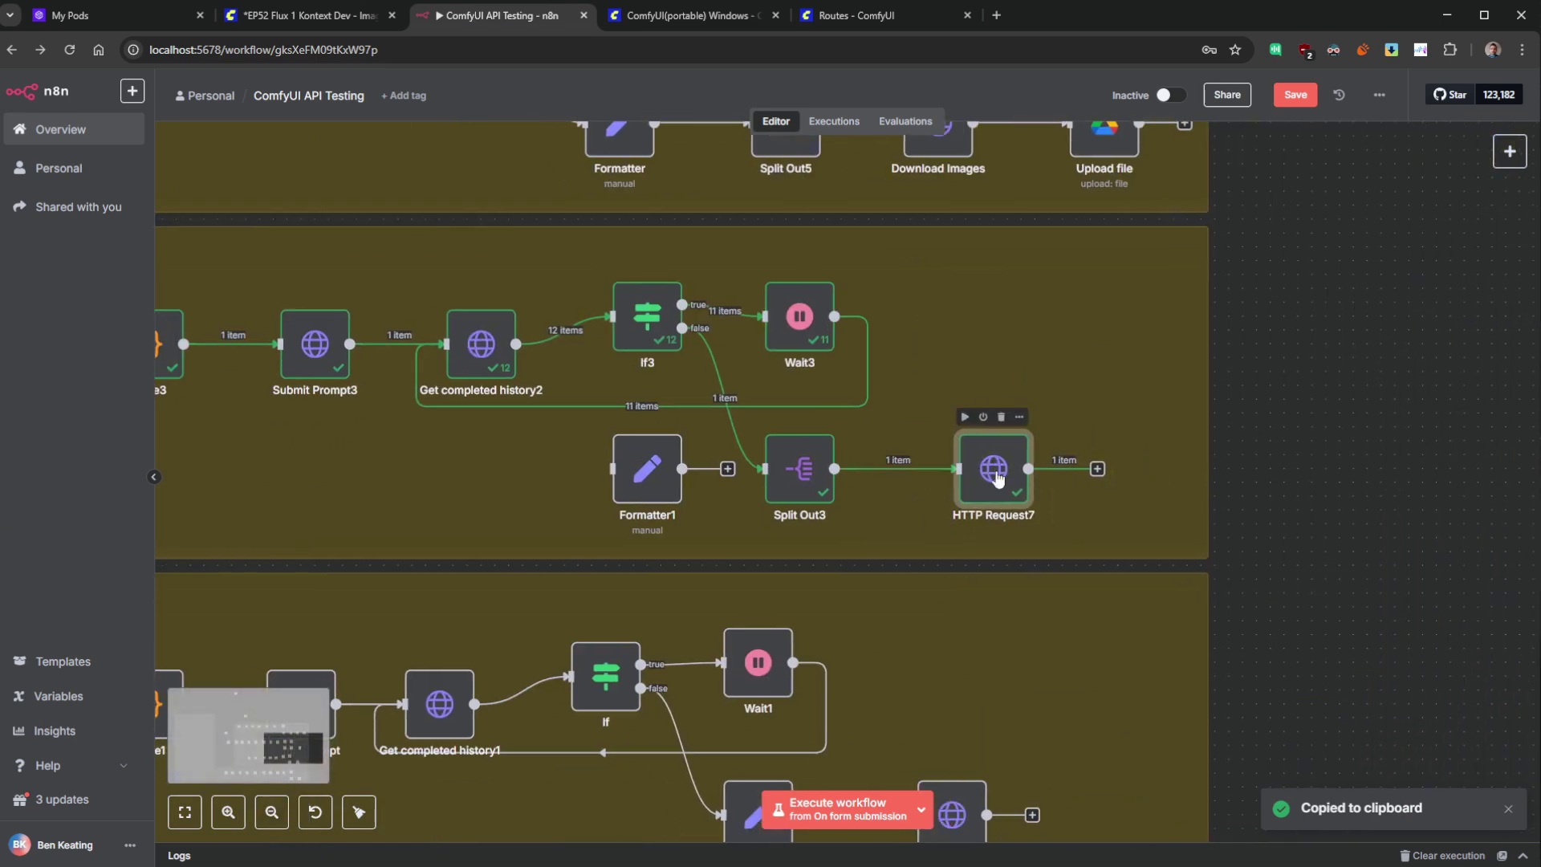
double_click(1008, 466)
click(1306, 380)
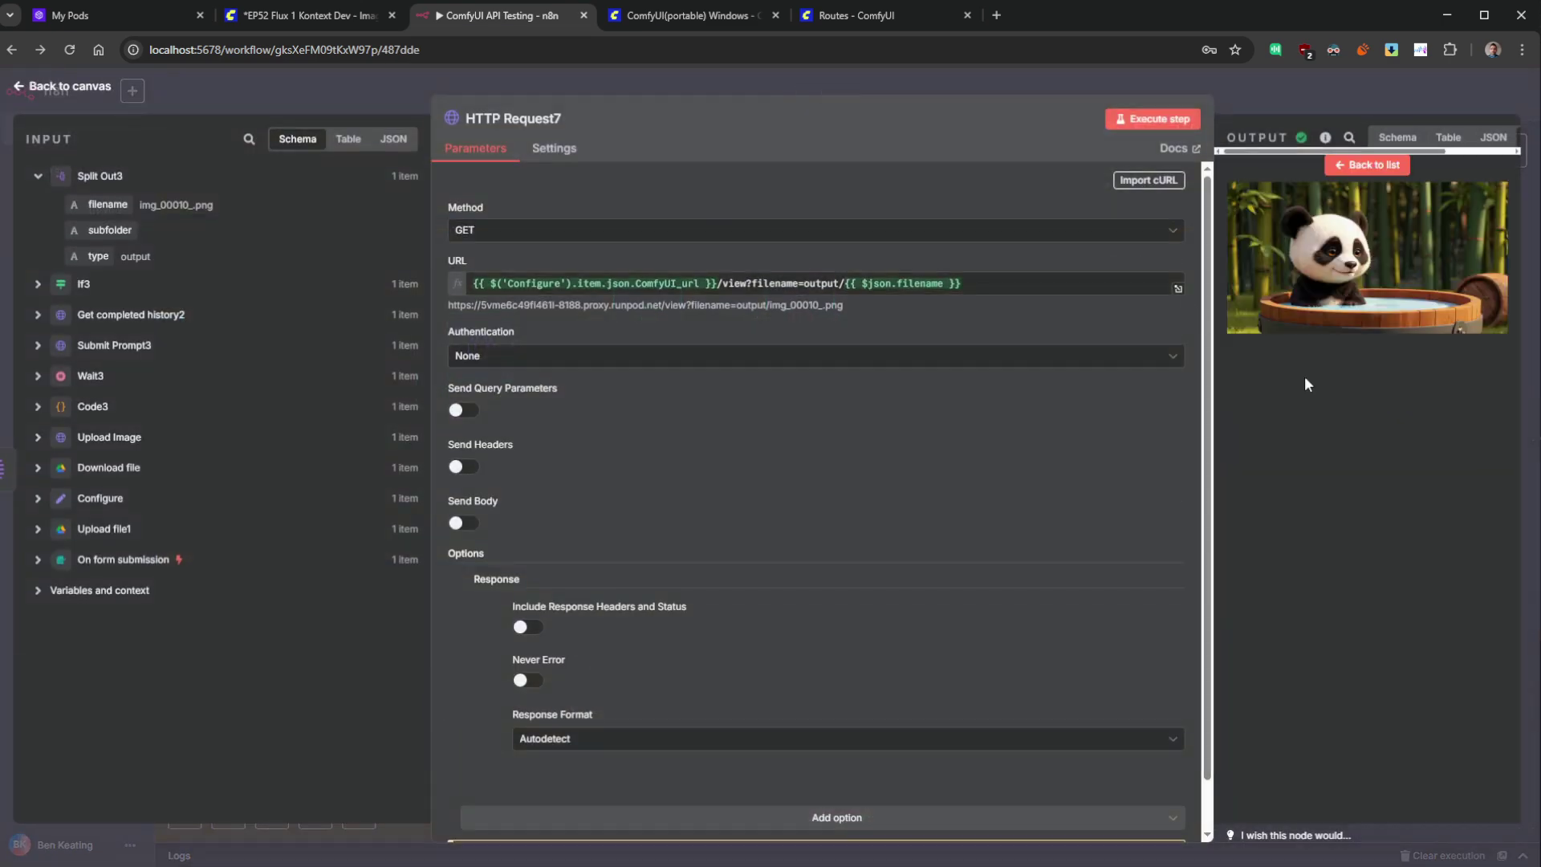
drag(1214, 377, 732, 376)
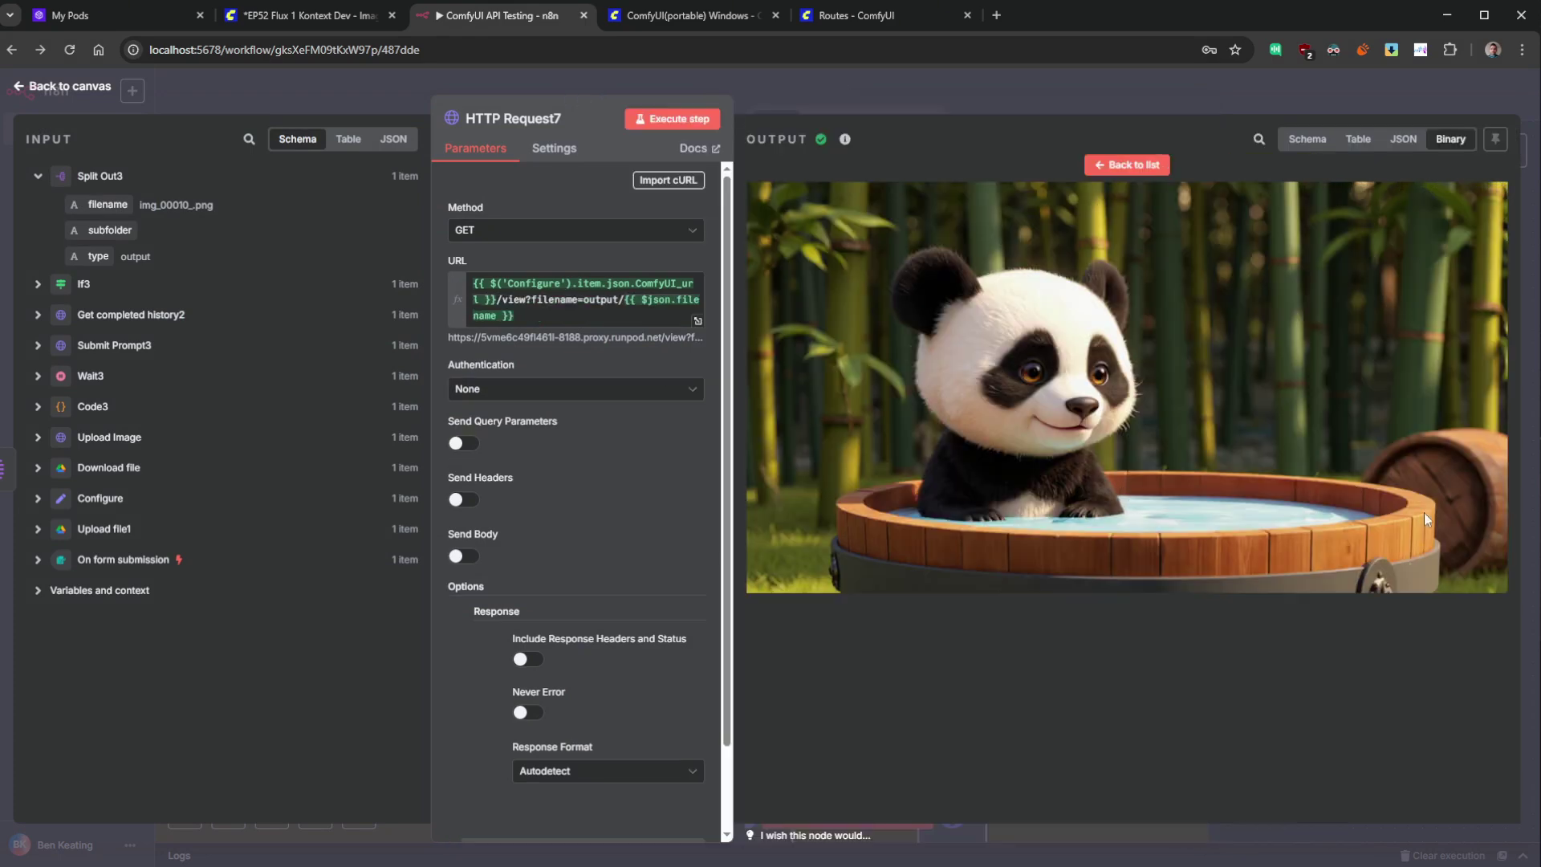
click(100, 95)
- Disconnect Split Out3 from If3 and HTTP Request7, move it aside, and connect If3's false output to Formatter1
drag(1089, 460, 1175, 446)
click(1296, 442)
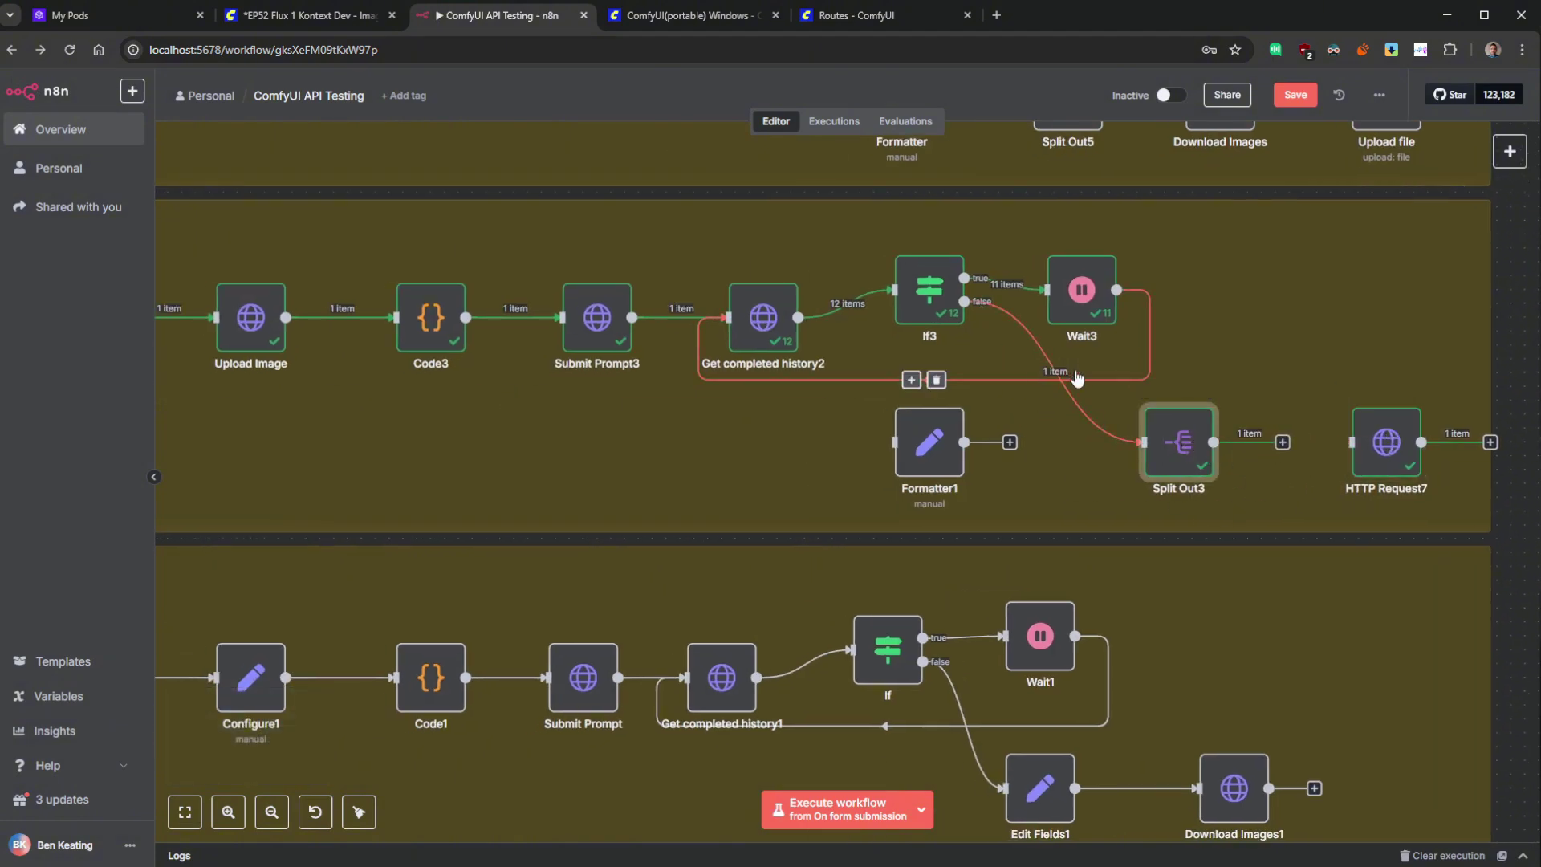
click(1069, 374)
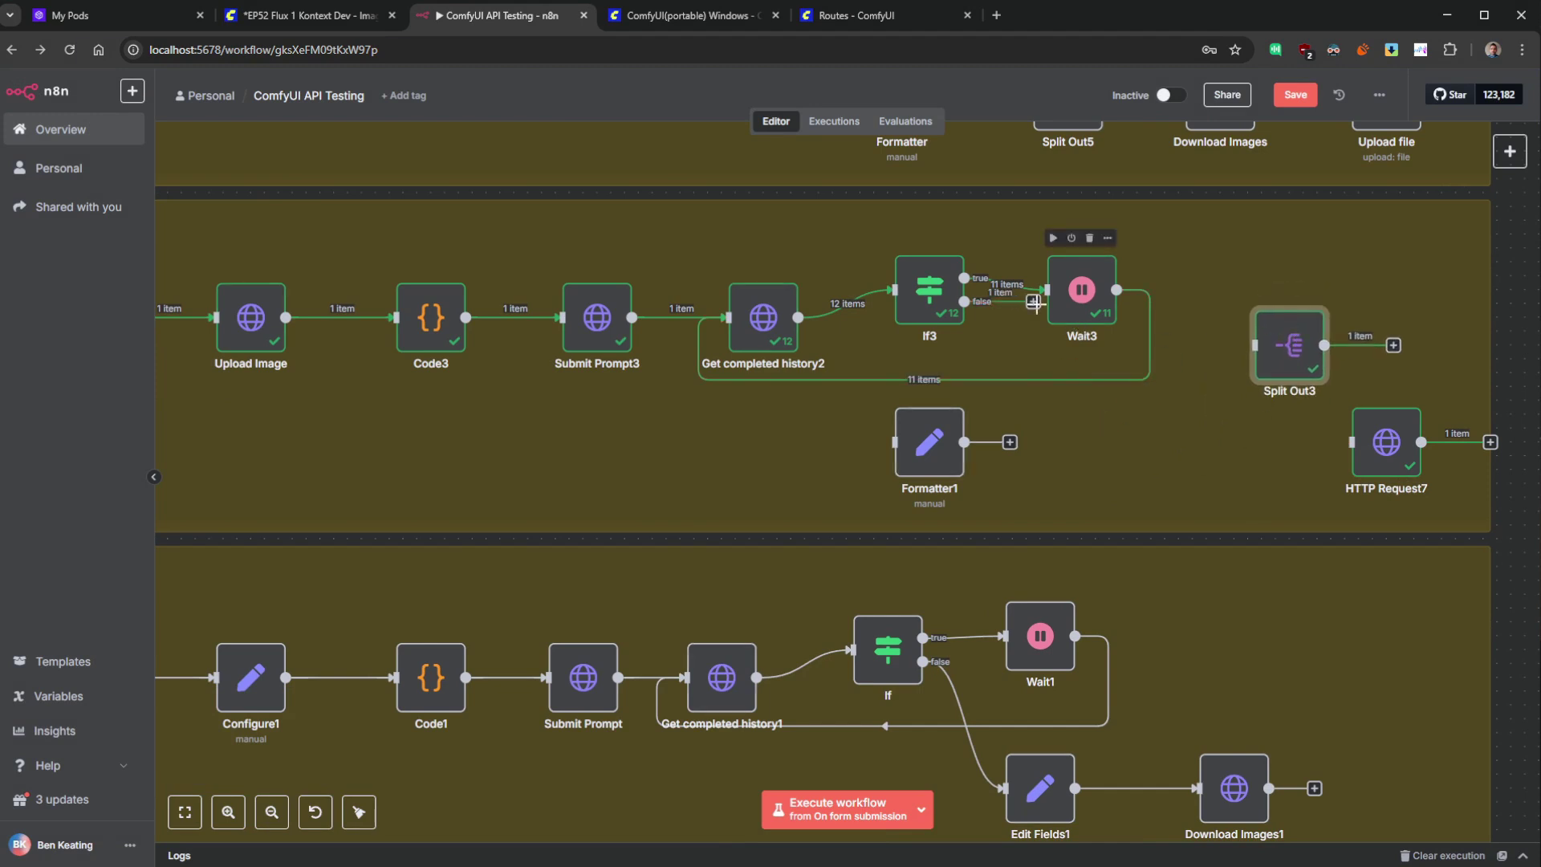
drag(963, 301, 1137, 441)
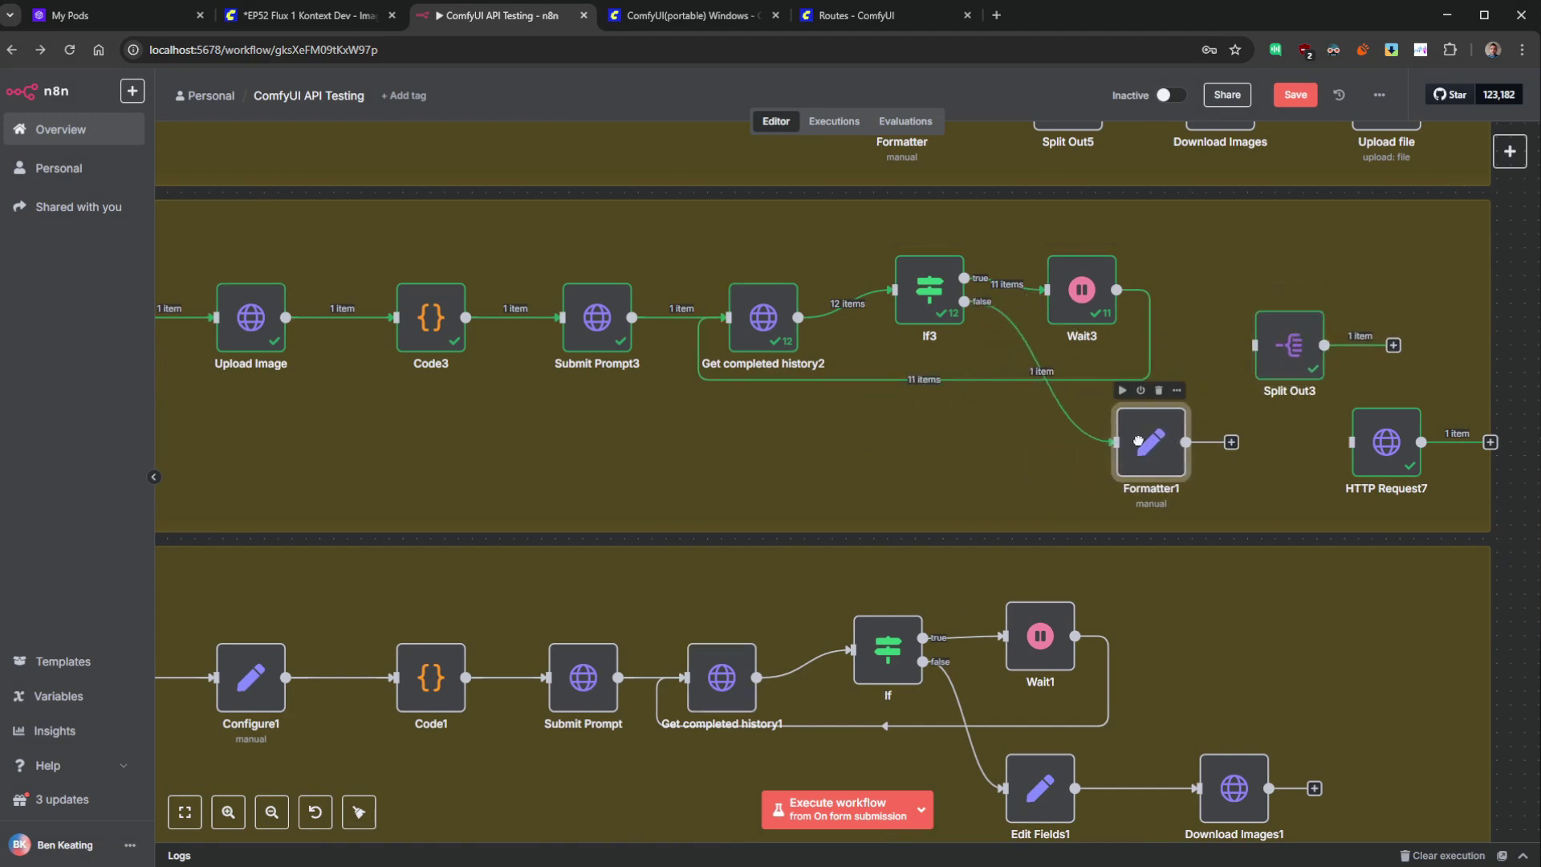
- Pin the output data of the Submit Prompt3 node in the Flux Kontext chain
scroll(963, 498, left, 4)
scroll(980, 451, left, 2)
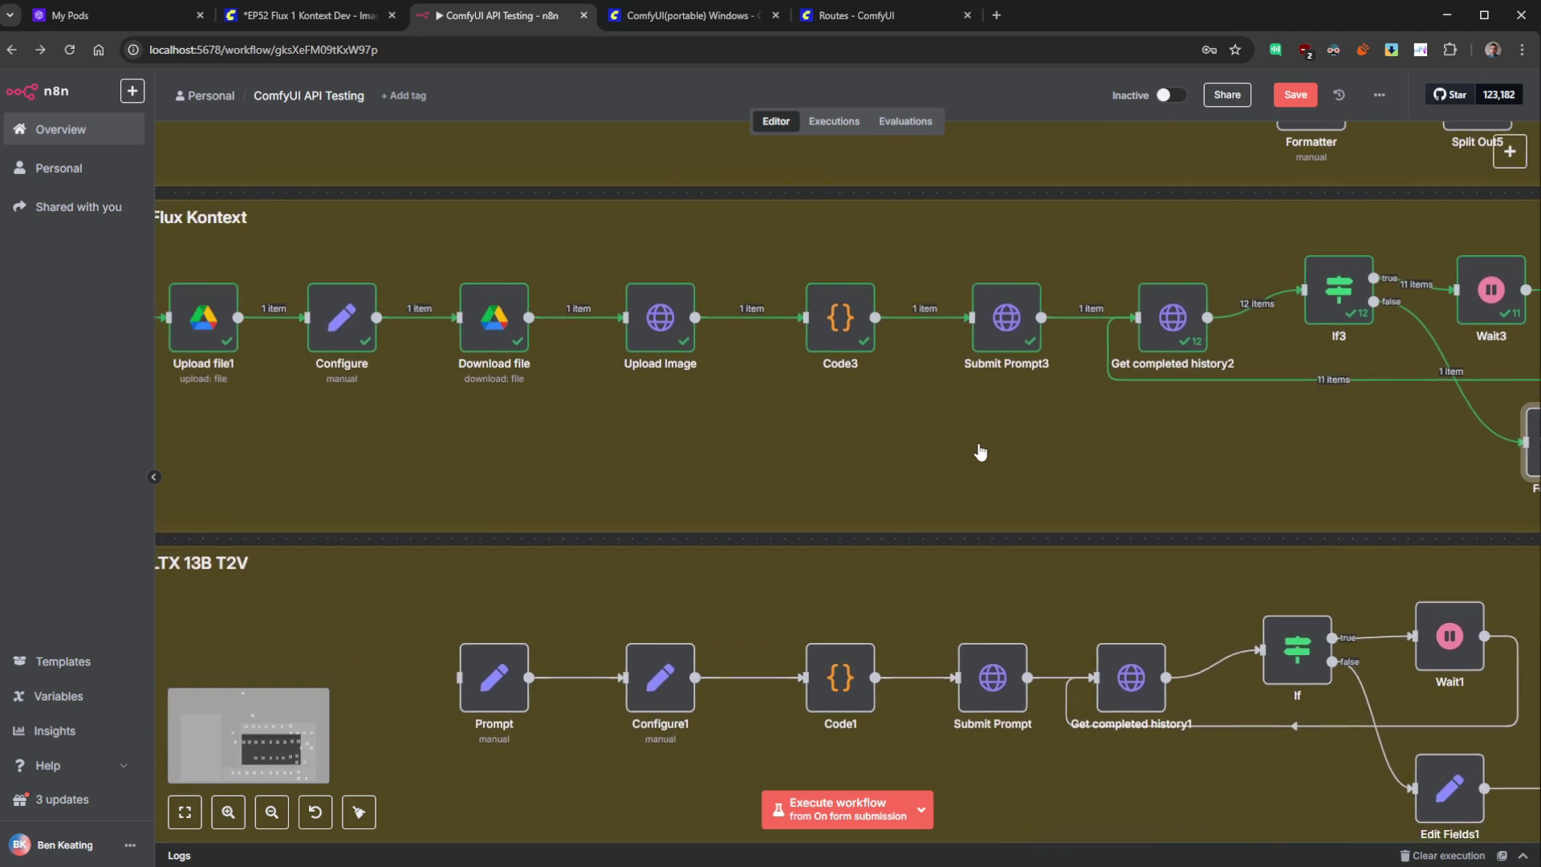
scroll(979, 450, down, 1)
click(995, 271)
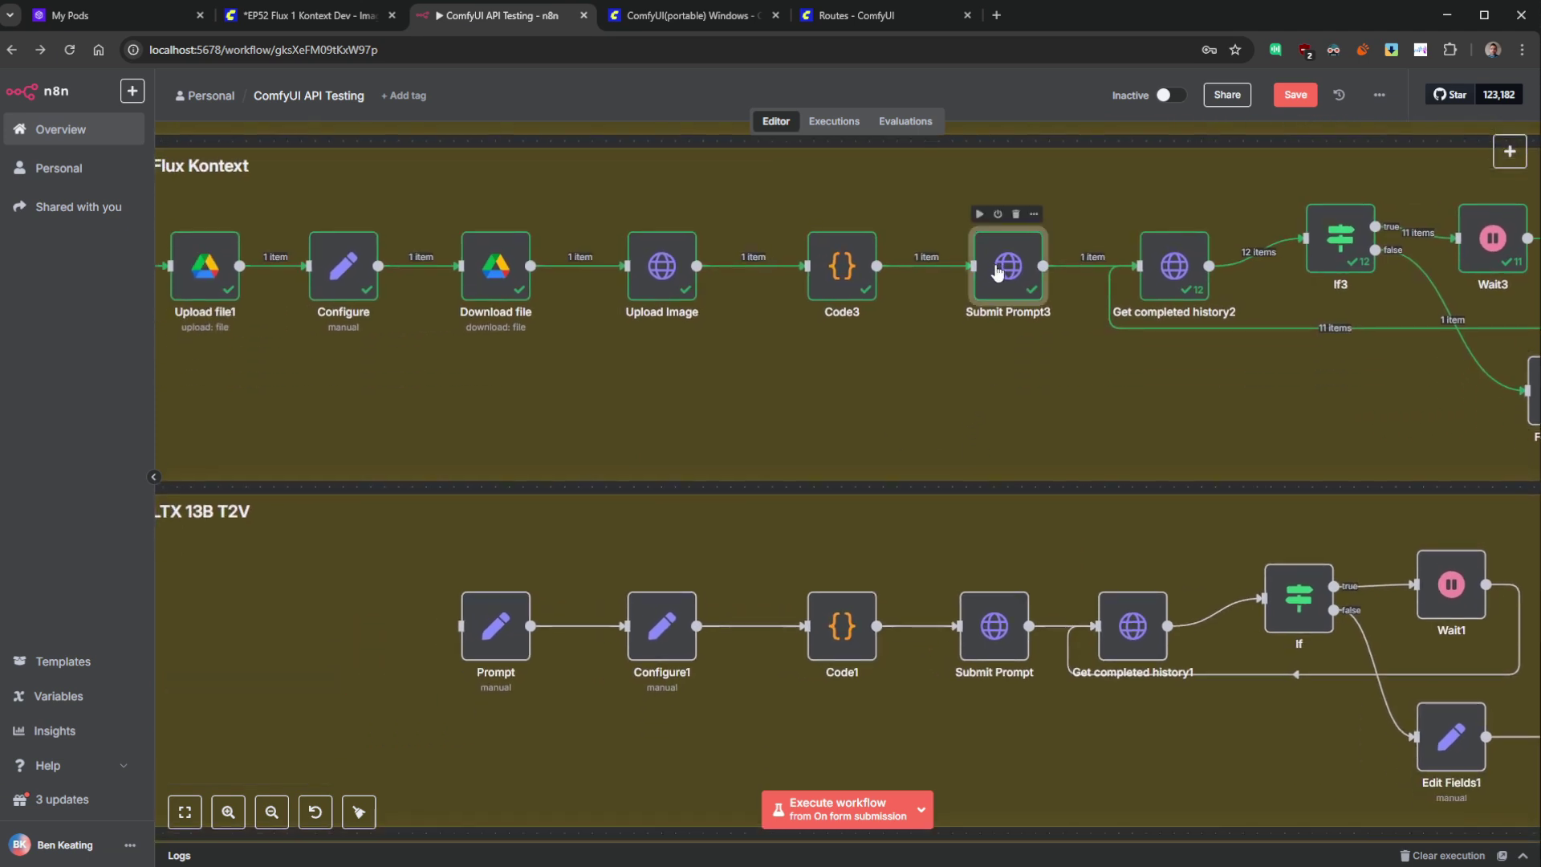
scroll(887, 413, left, 4)
scroll(992, 439, up, 1)
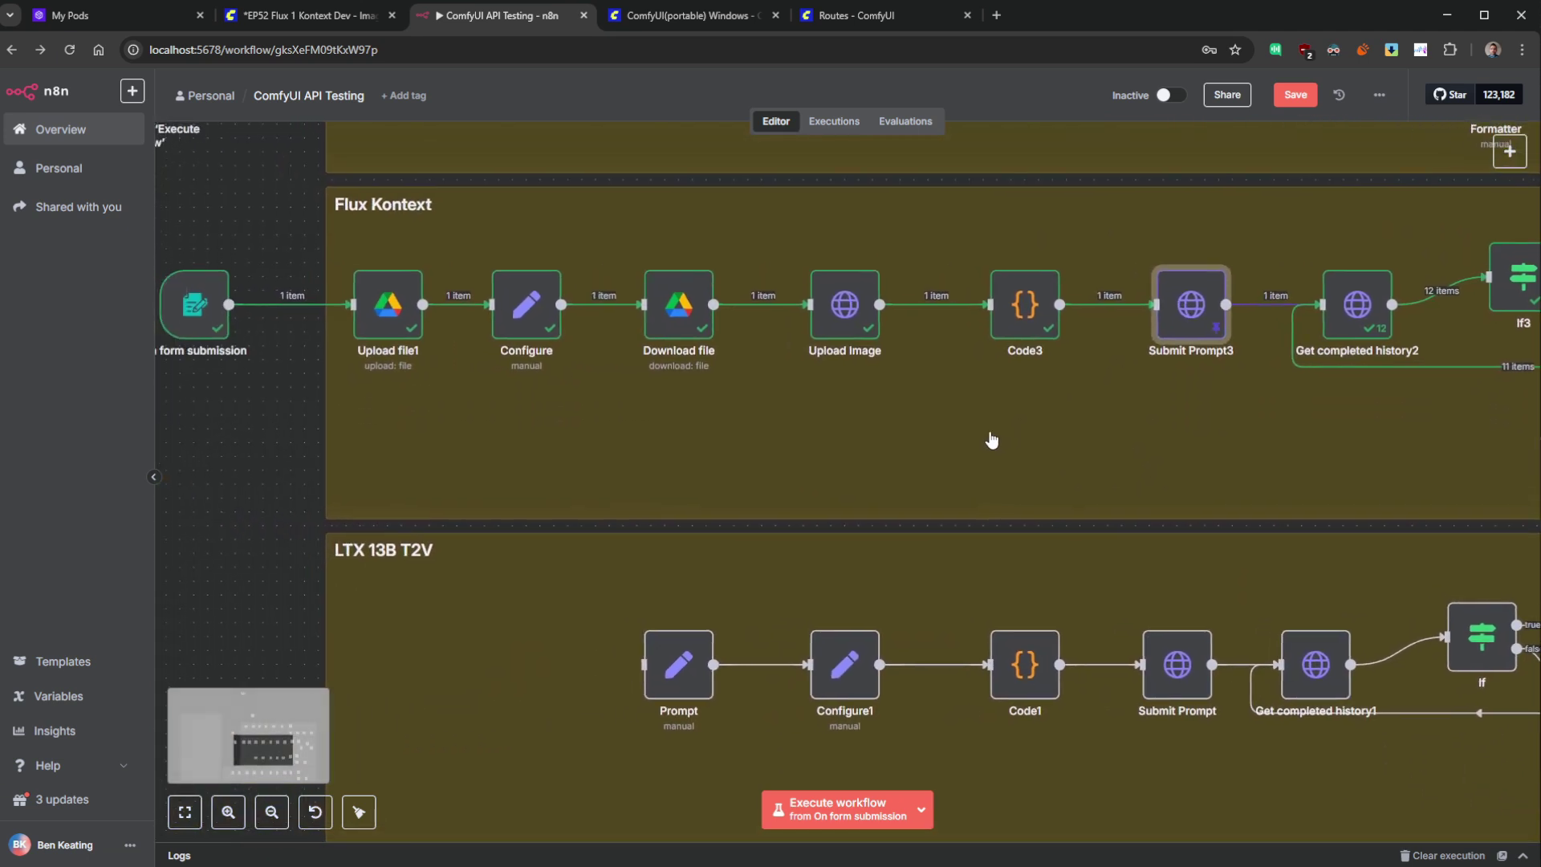
- Pin the output data of the Upload Image, Download file, Upload file1 and Configure nodes in the Flux Kontext chain
scroll(629, 475, left, 3)
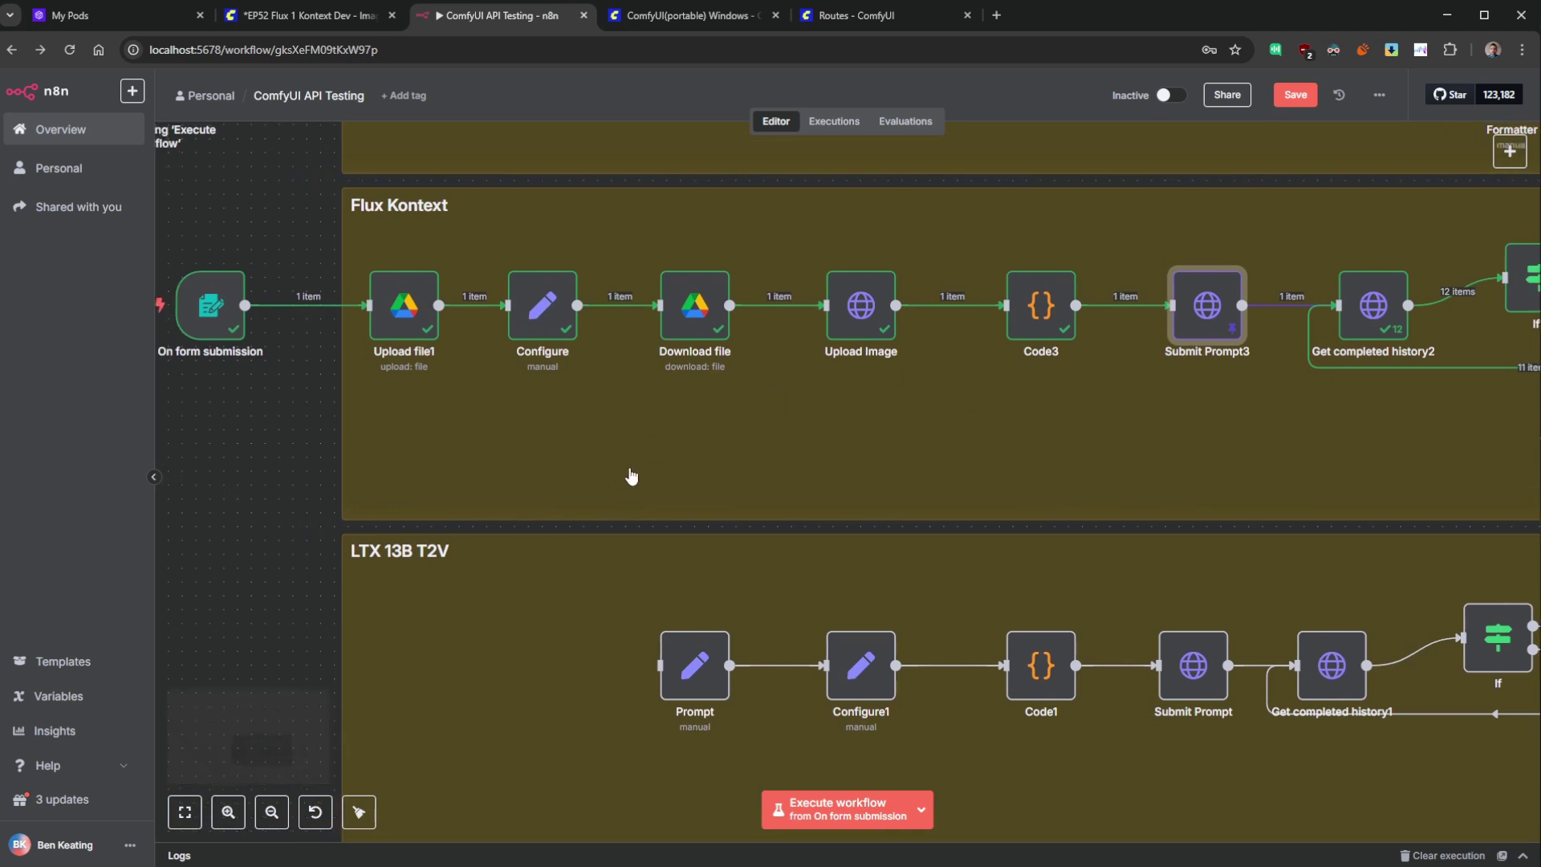
scroll(630, 475, up, 1)
click(965, 330)
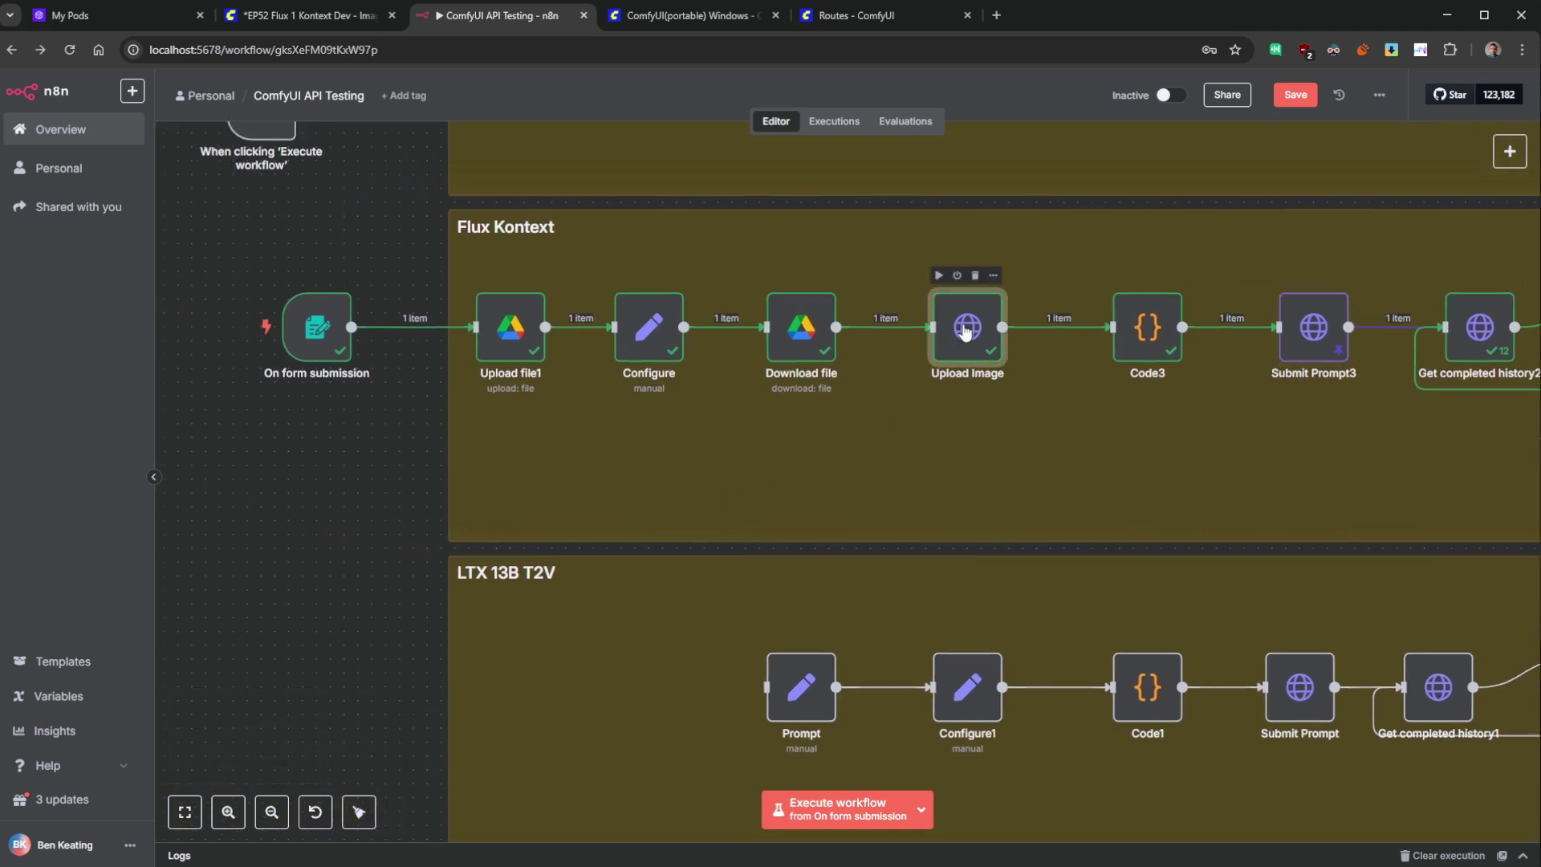
click(807, 331)
key(p)
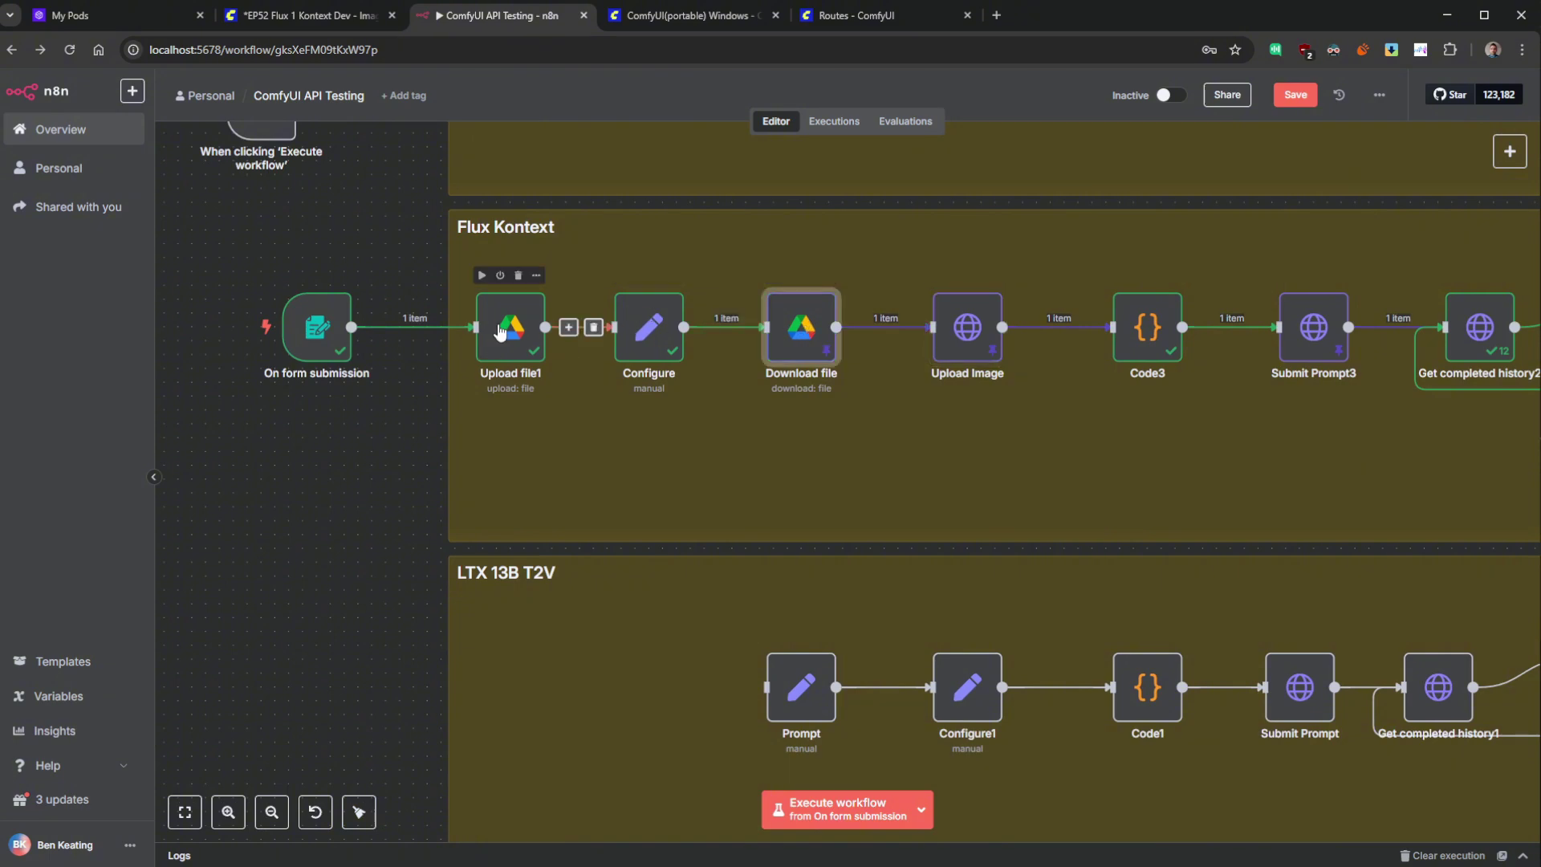
click(500, 330)
click(664, 331)
- Execute the workflow from the On form submission trigger using the pinned data
scroll(1062, 450, right, 8)
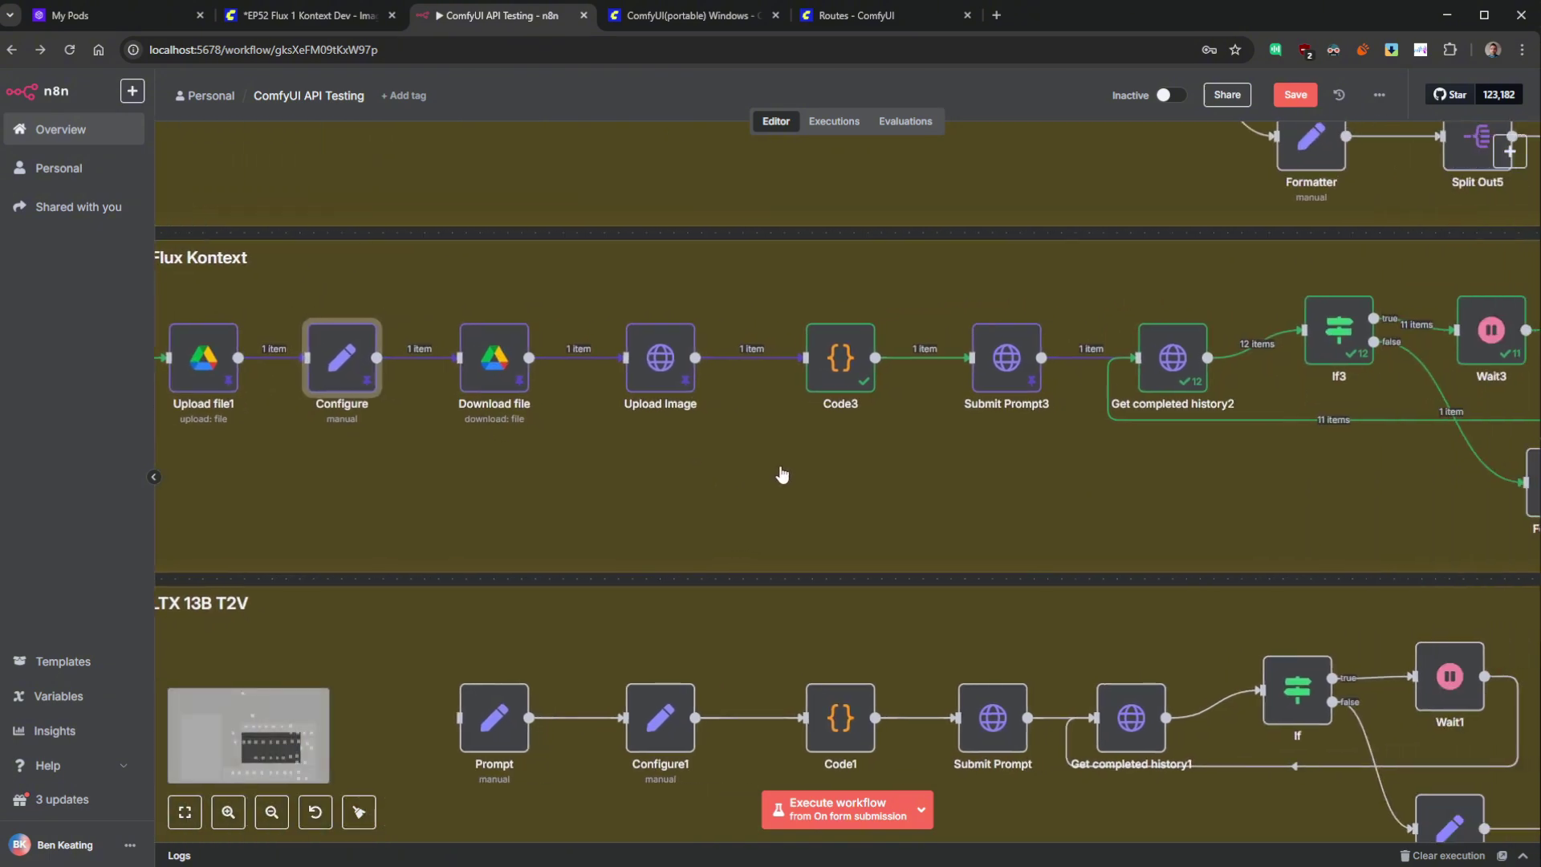
scroll(646, 457, right, 2)
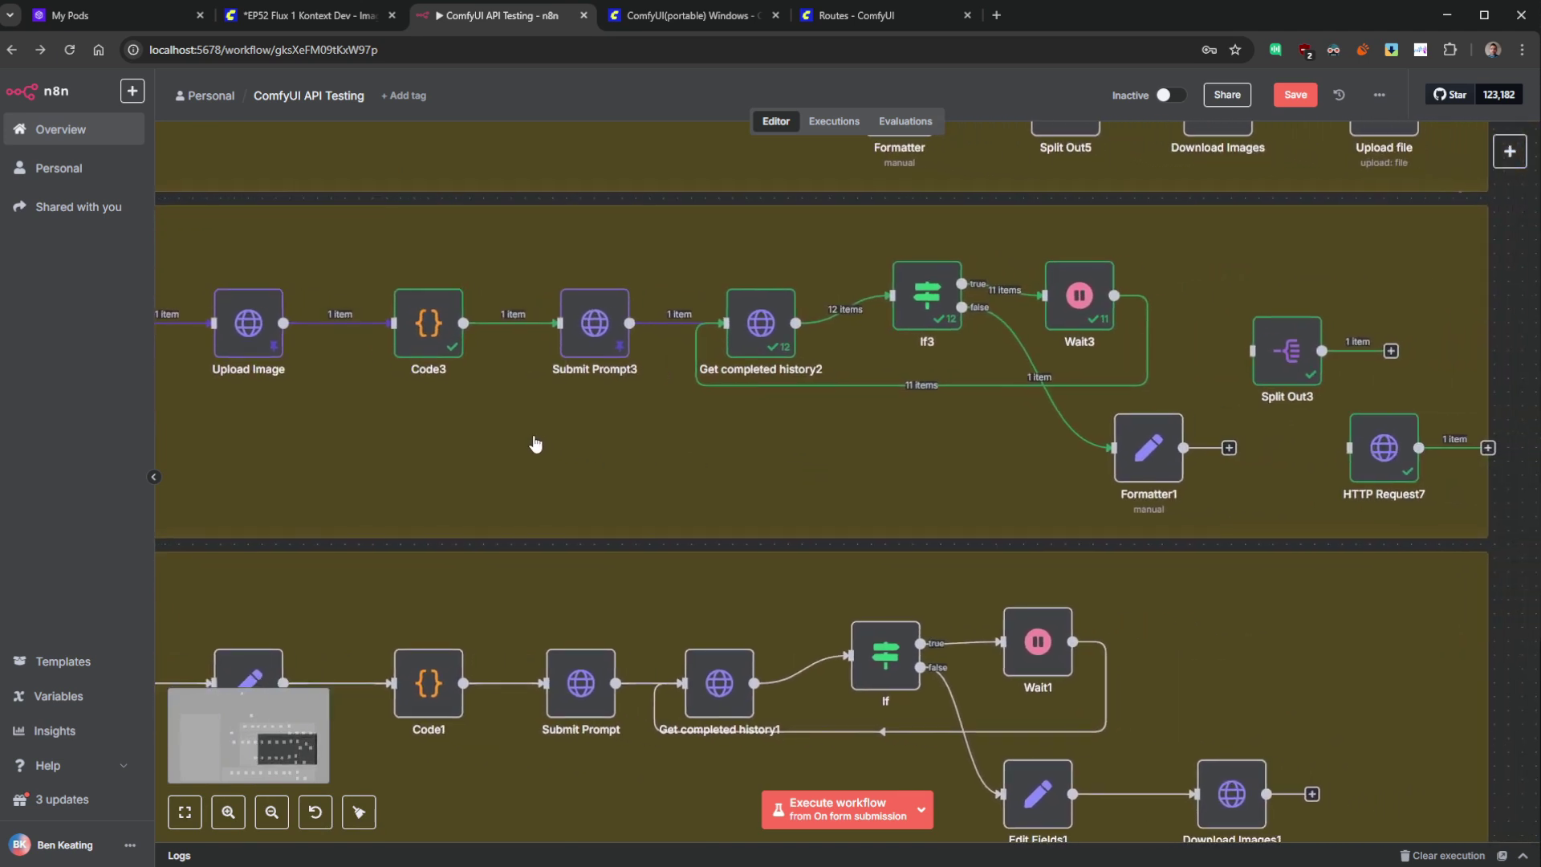
scroll(533, 441, left, 10)
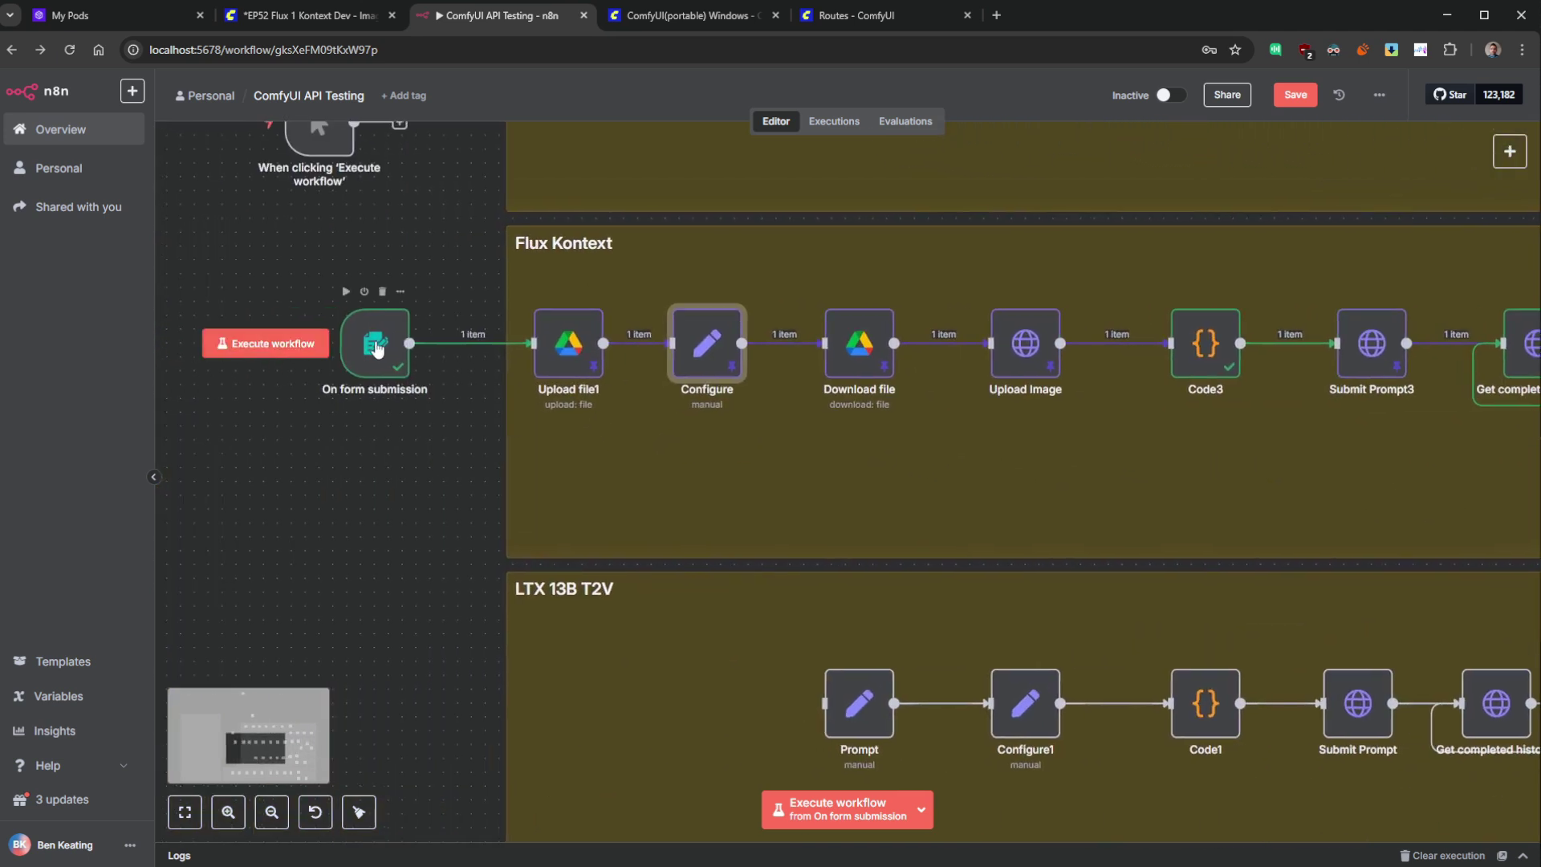
click(277, 345)
scroll(991, 474, right, 8)
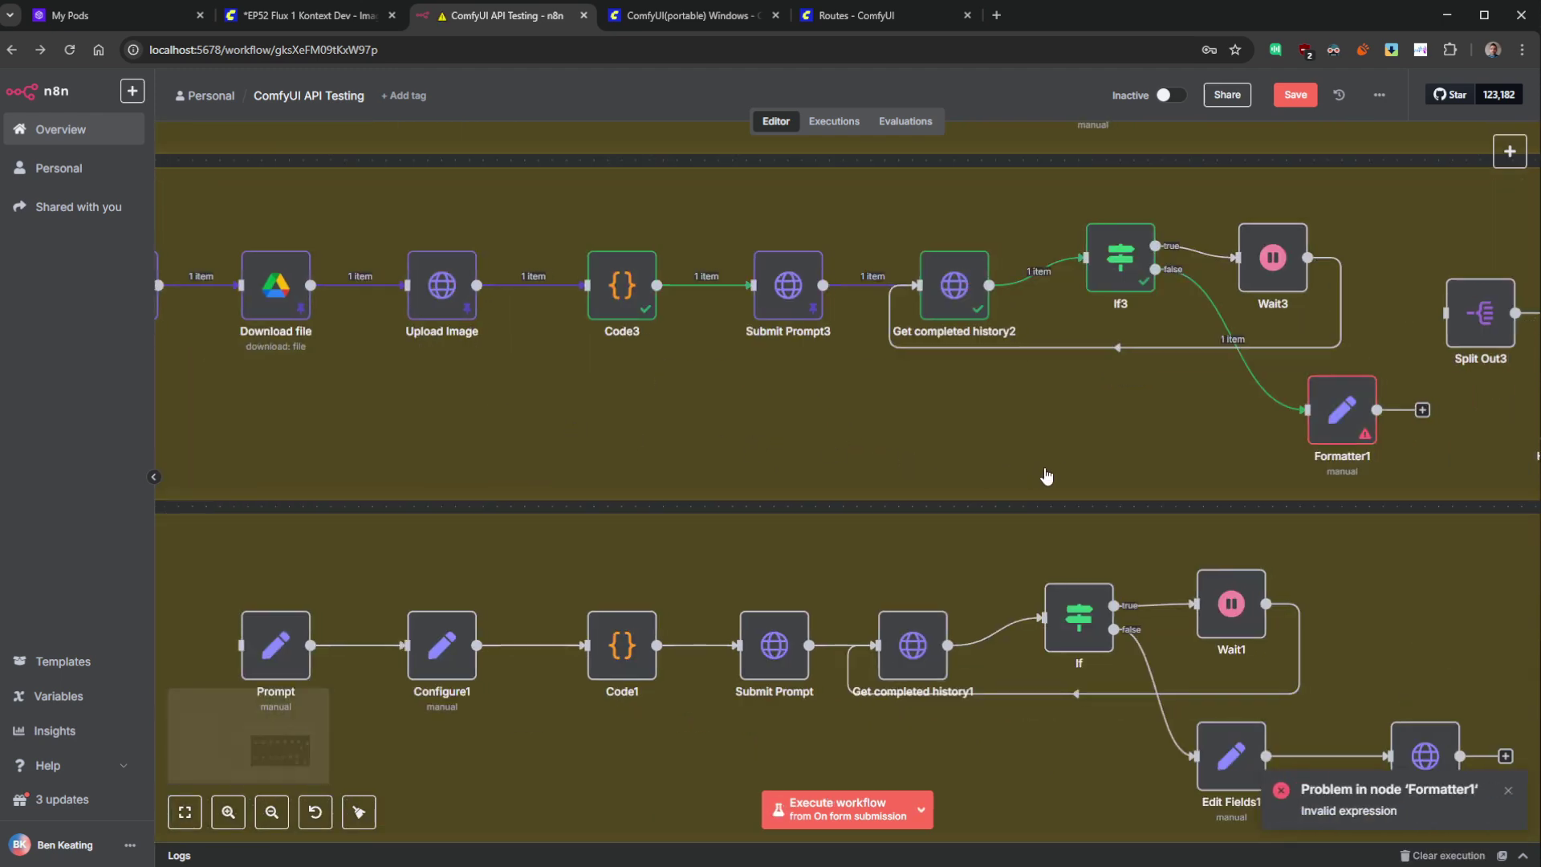
- Inspect Formatter1's outputs expression in a widened parameter pane, along with the prompt and outputs data coming from If3
scroll(575, 432, right, 4)
double_click(1032, 429)
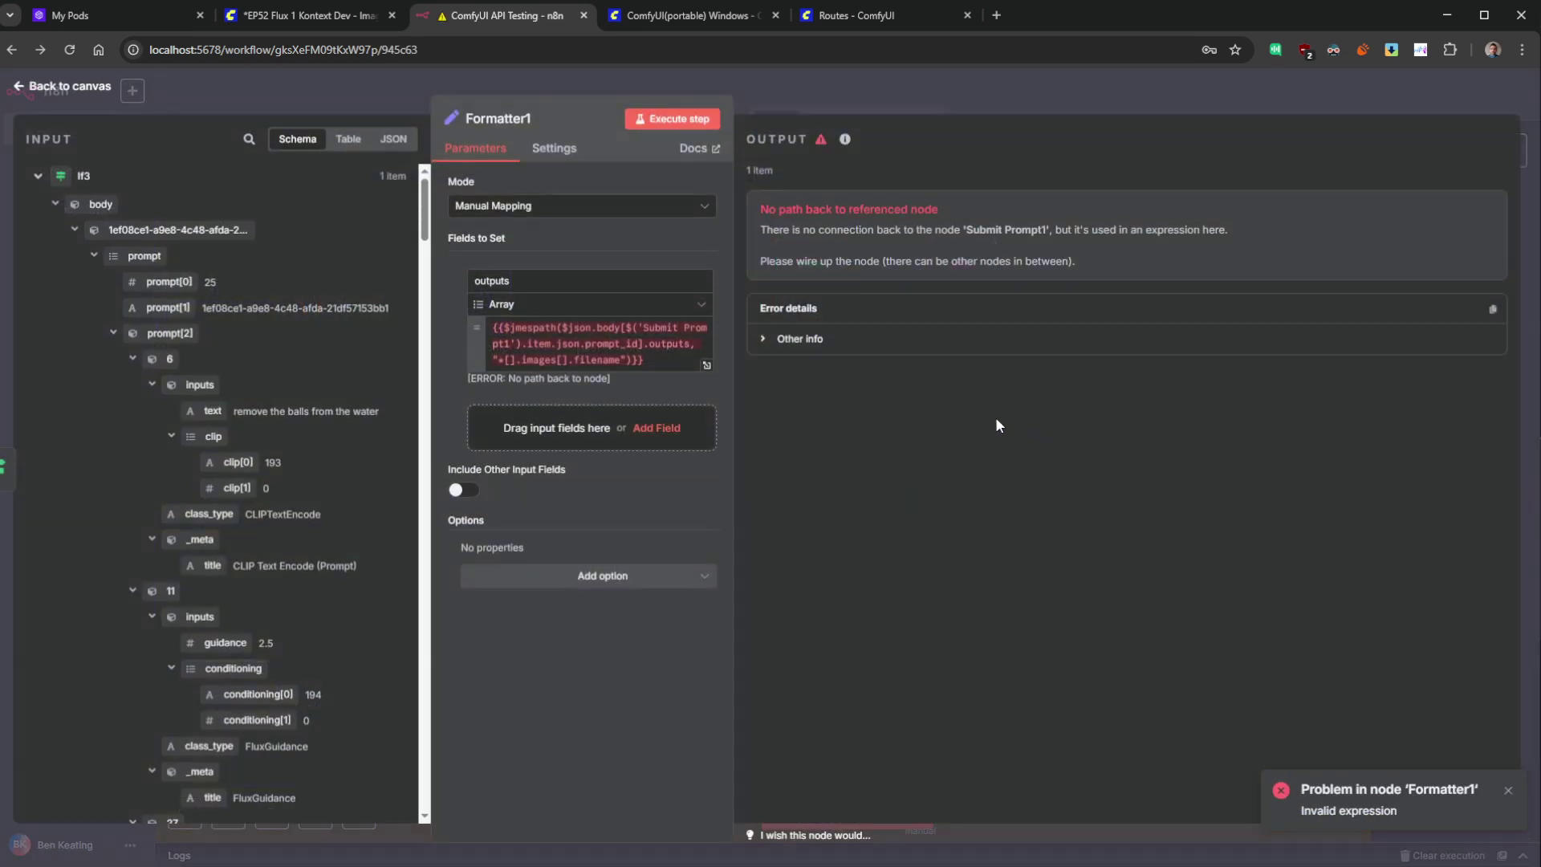
drag(826, 409, 1455, 417)
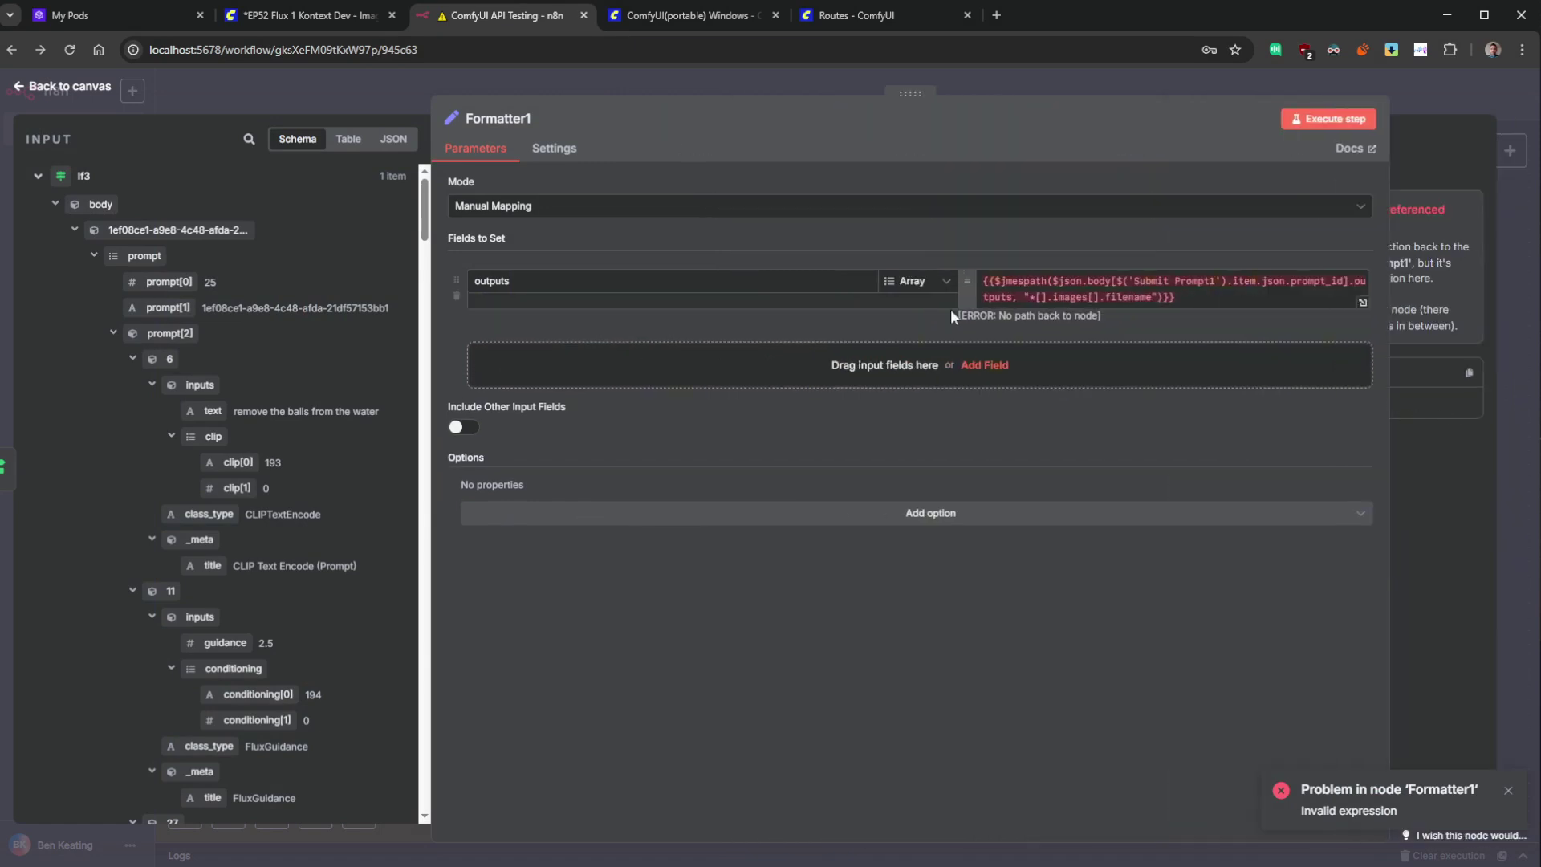
click(1245, 292)
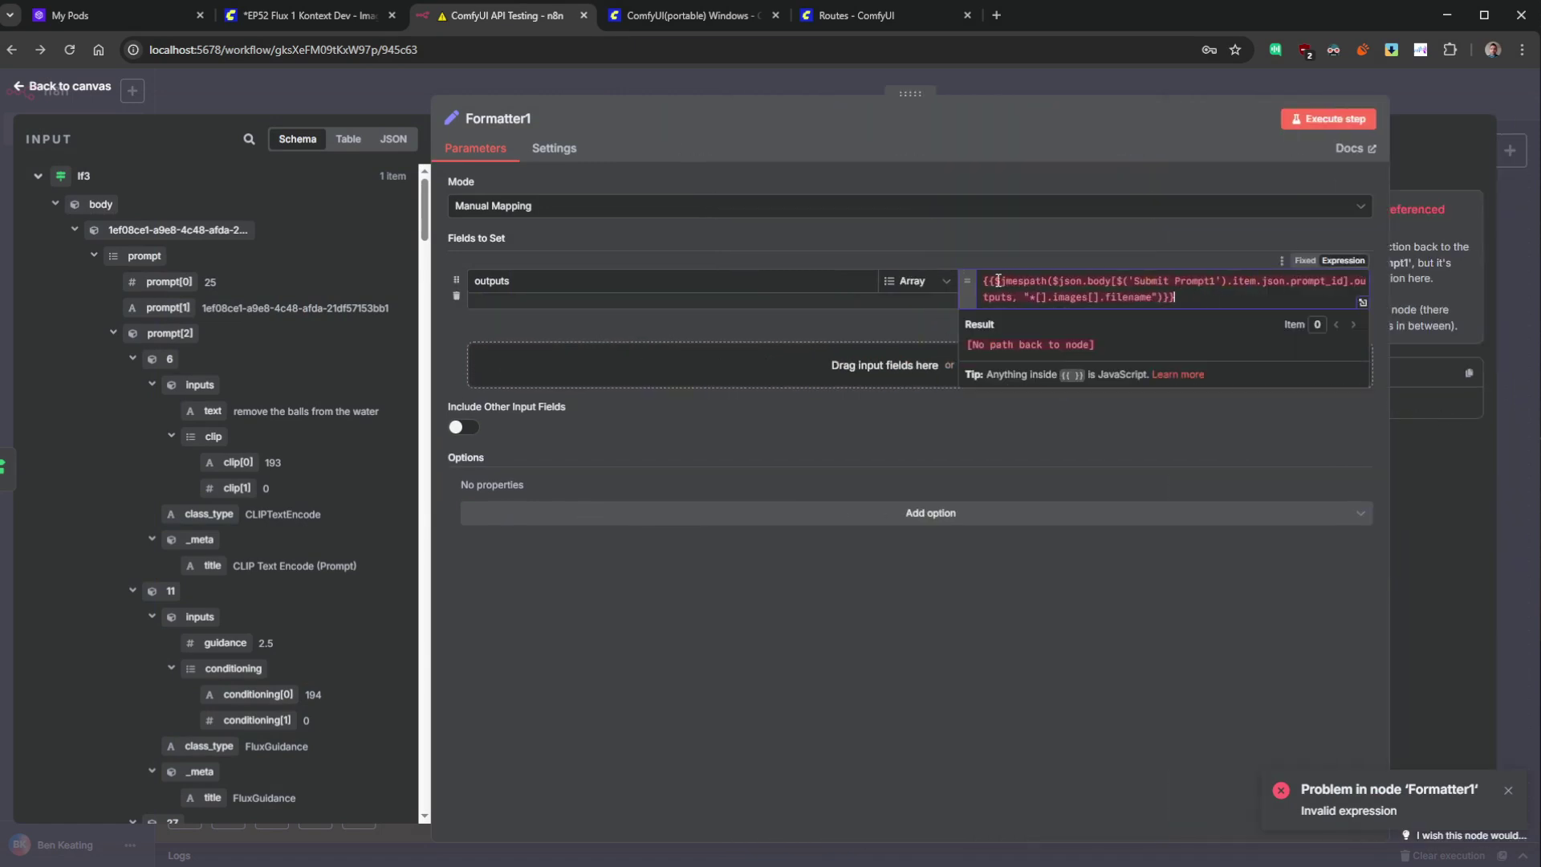
click(113, 333)
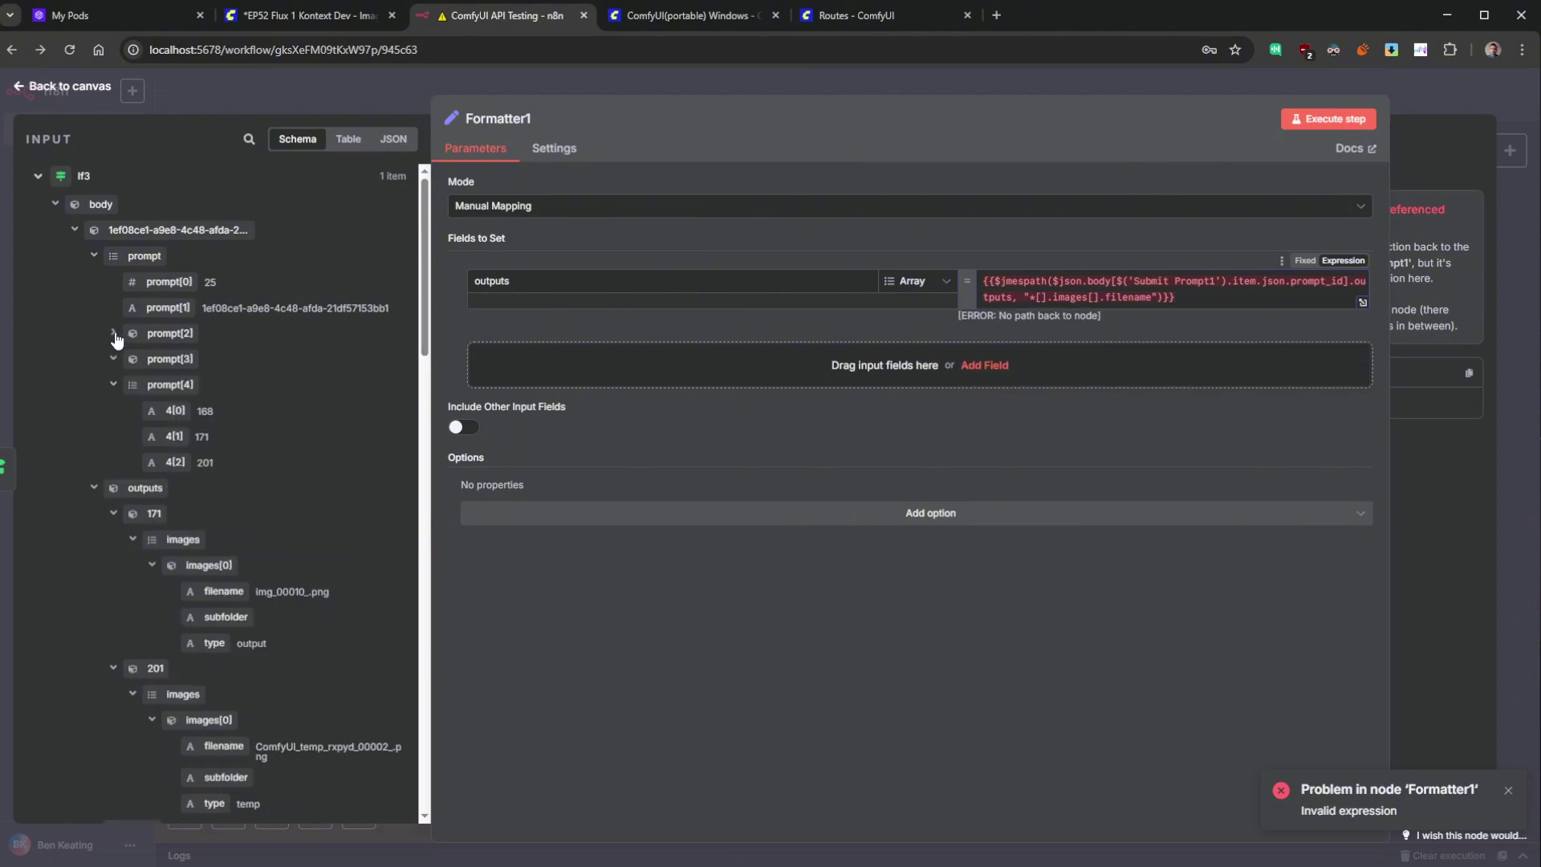
click(1200, 299)
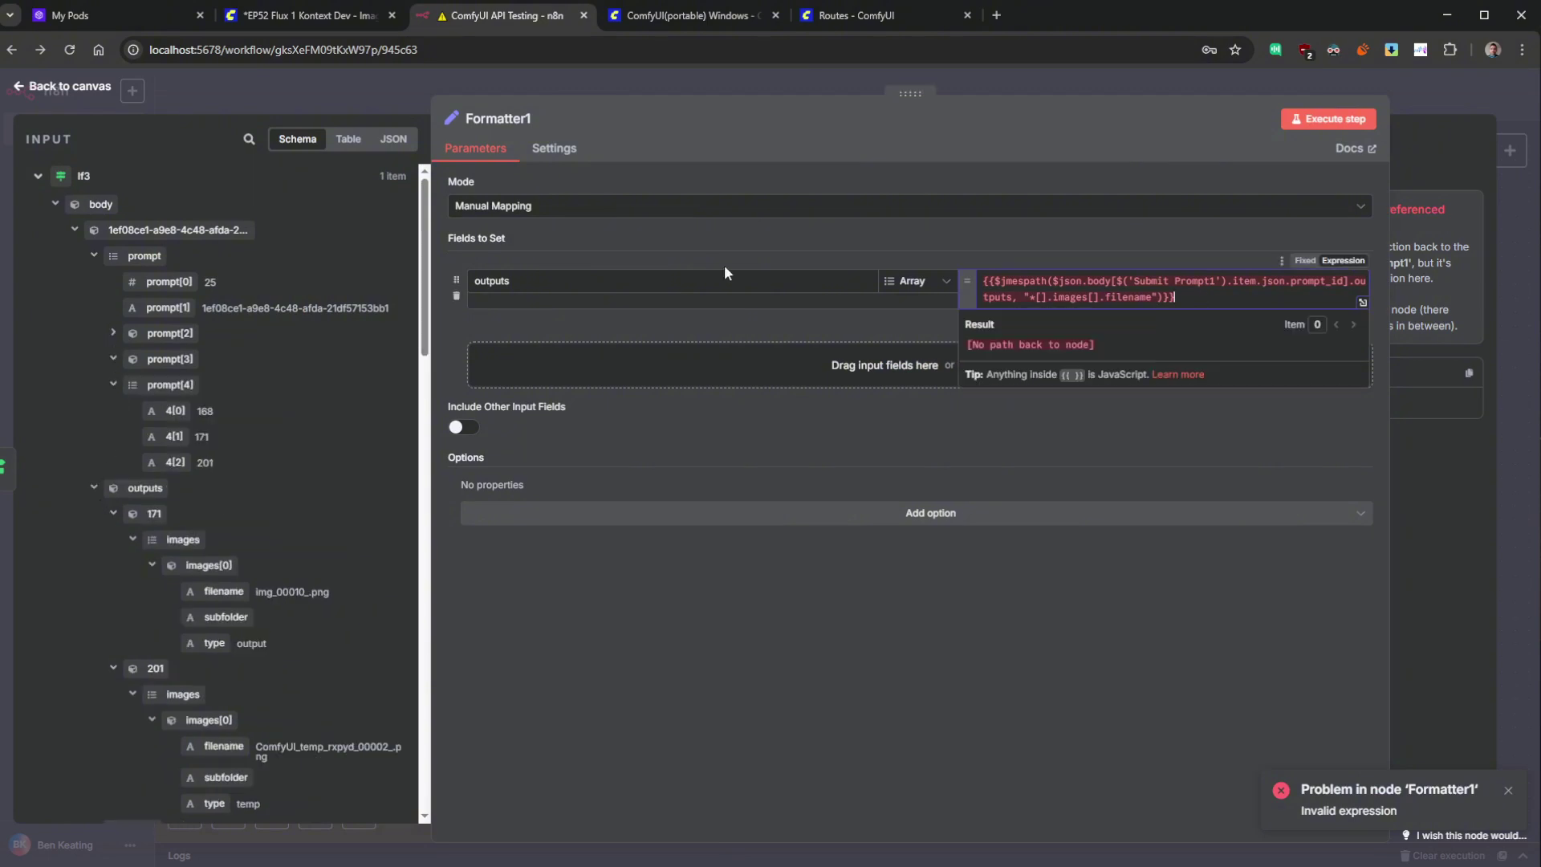
click(70, 87)
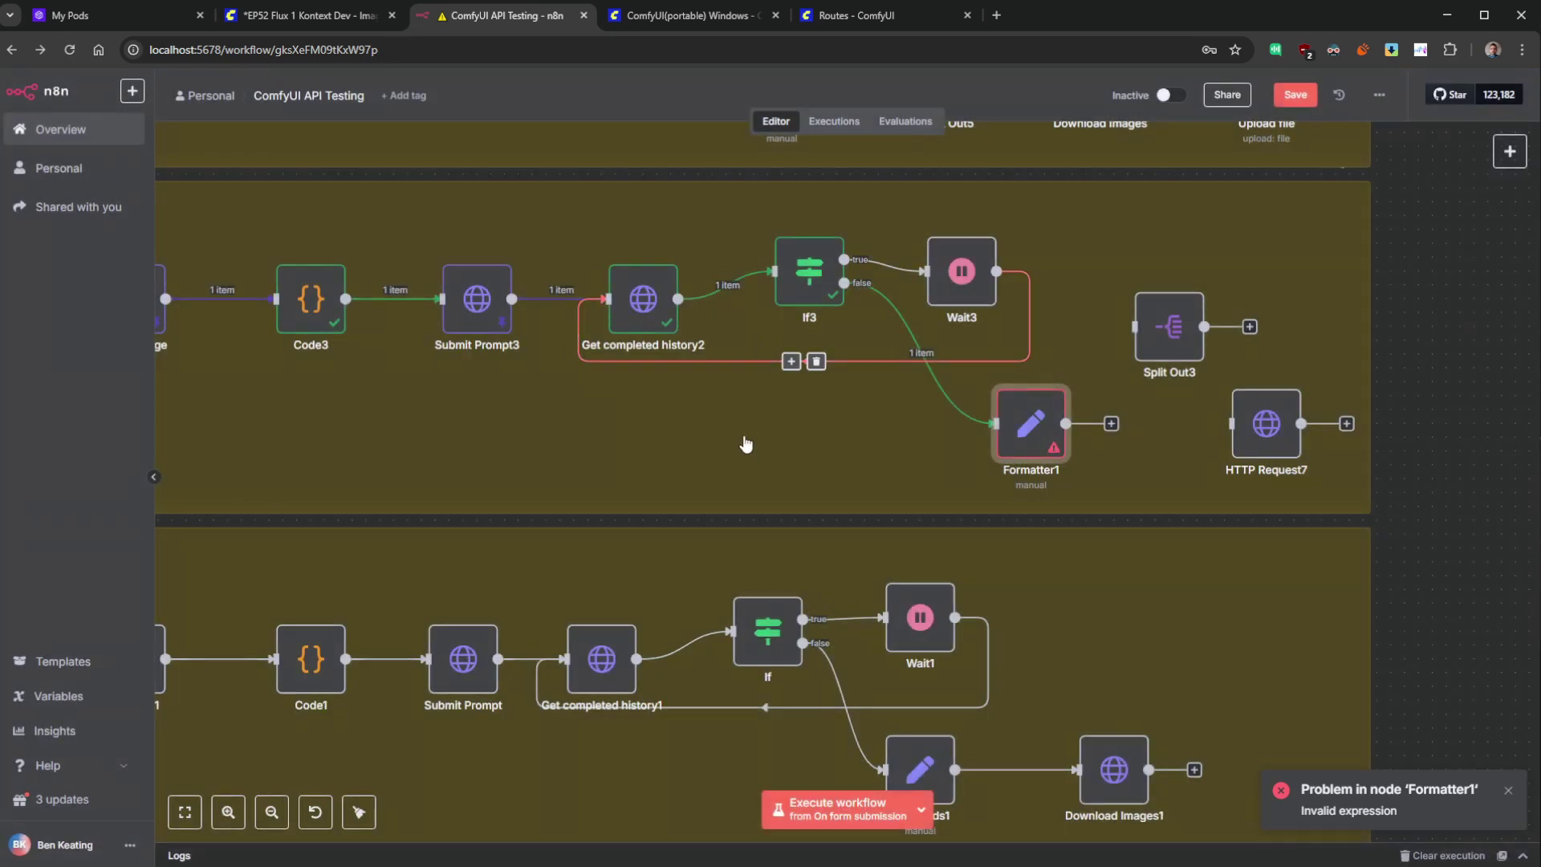
- Change the node referenced in Formatter1's outputs expression to 'Submit Prompt3' and return to the canvas
drag(710, 473, 818, 561)
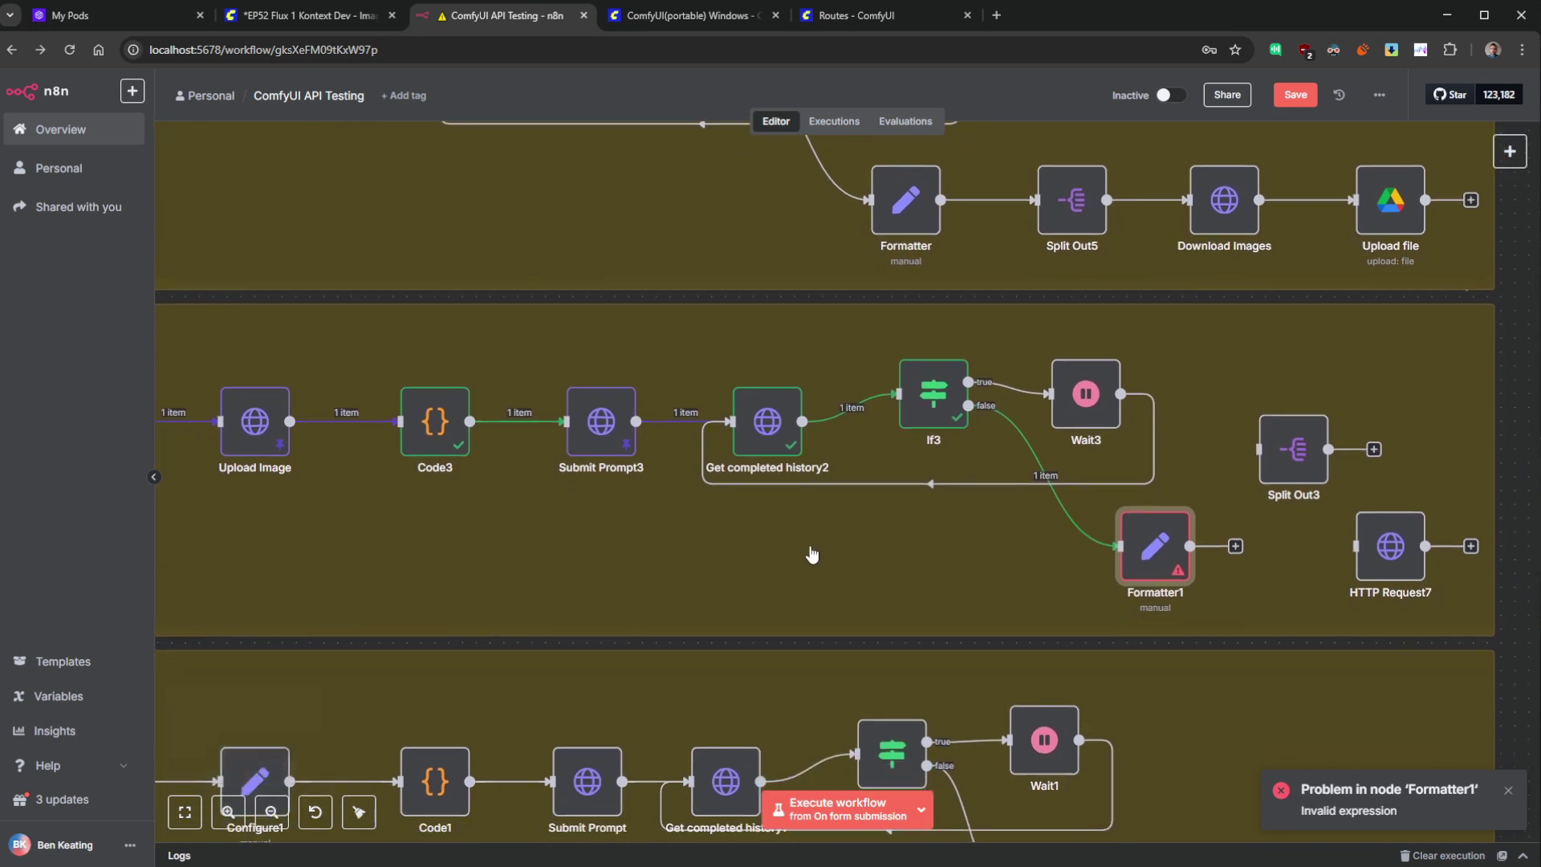
double_click(1159, 547)
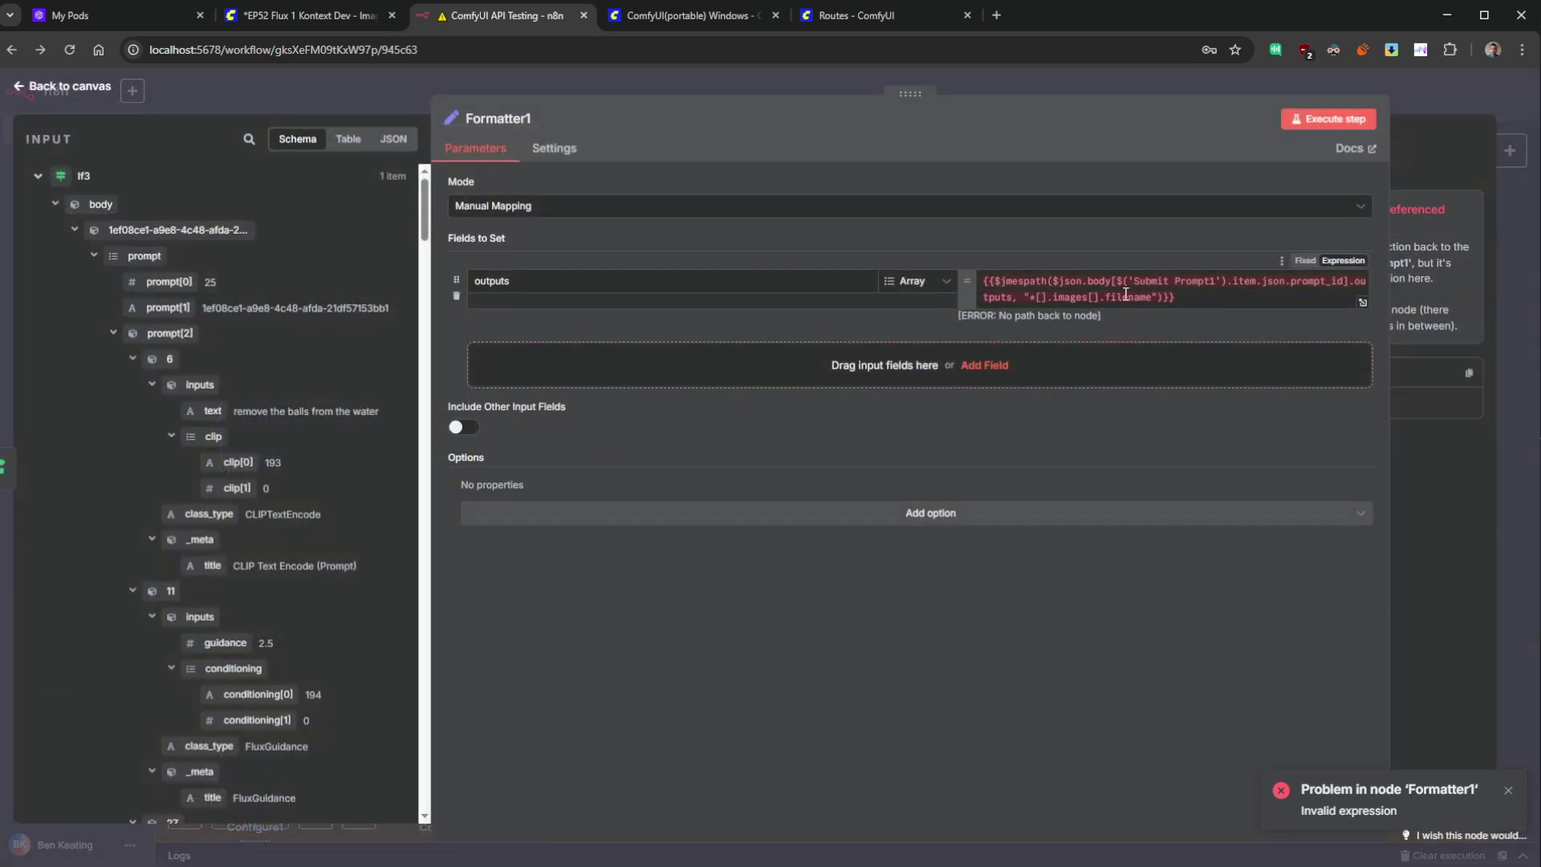
click(1196, 293)
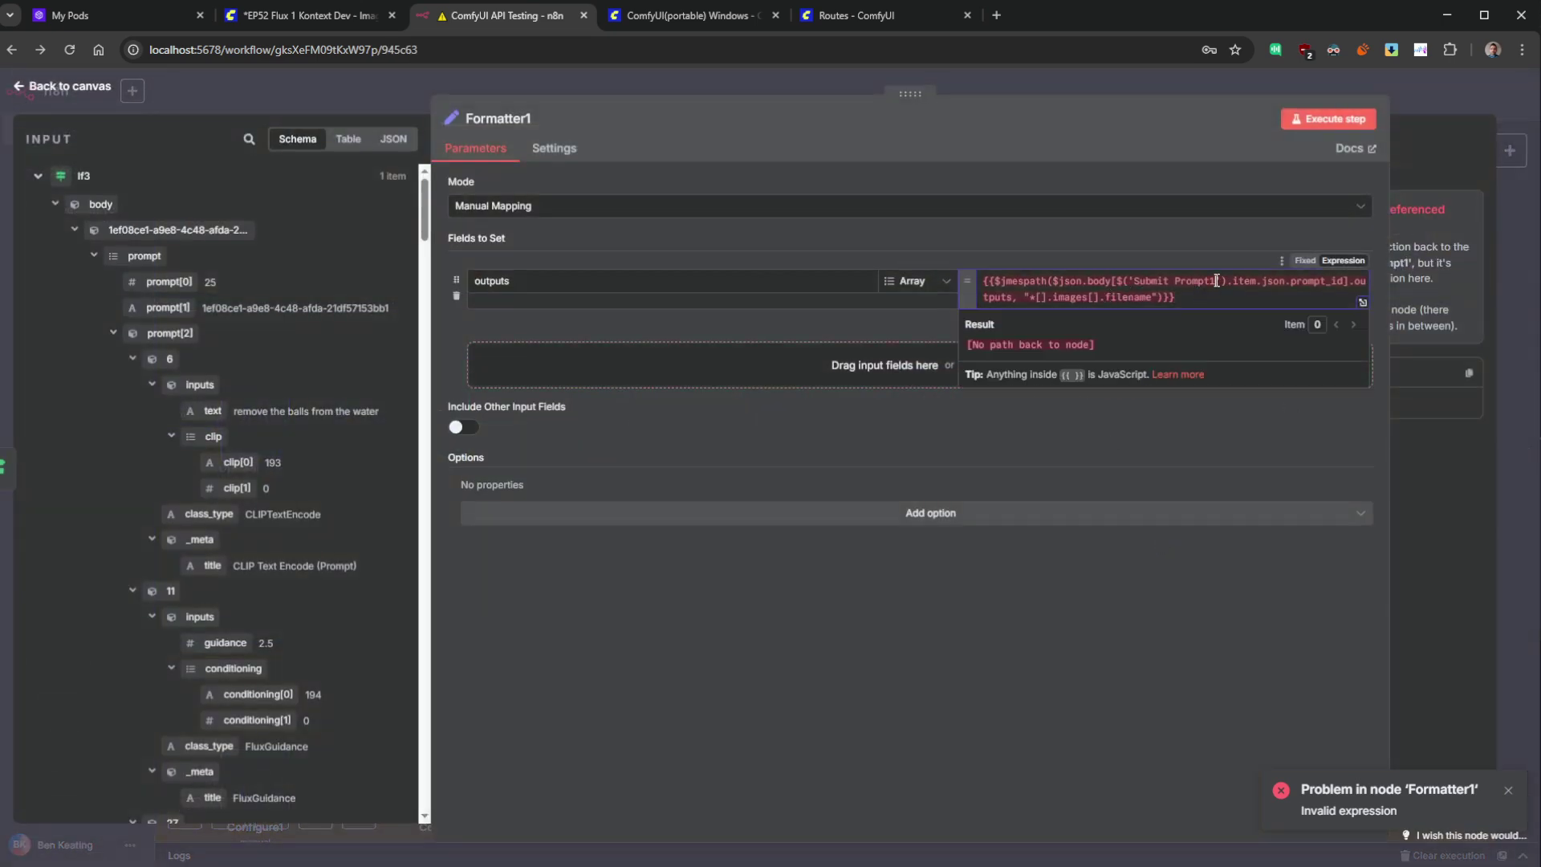
click(54, 204)
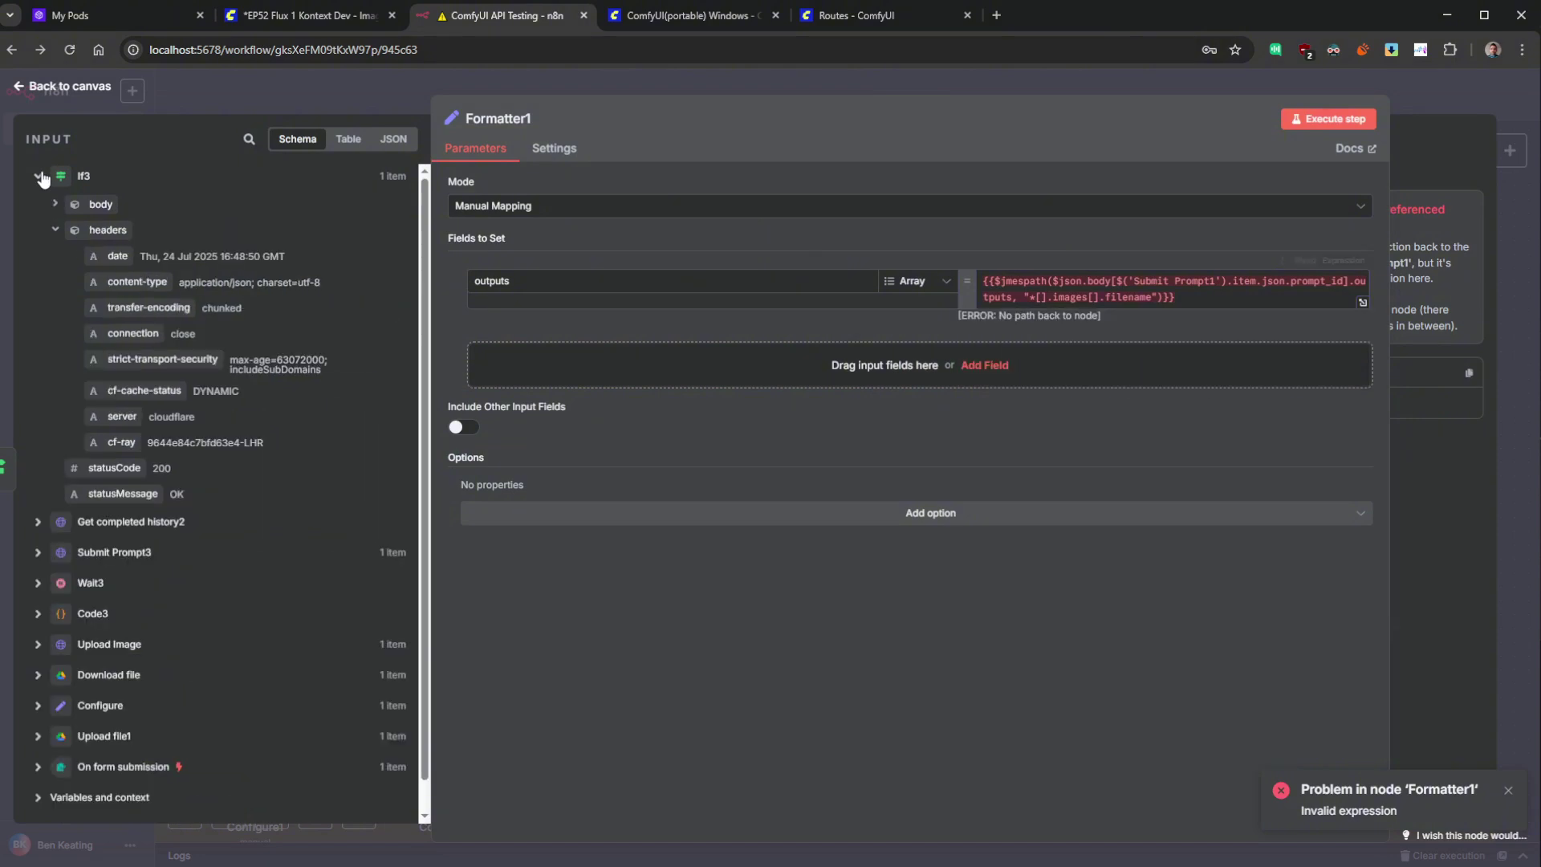
click(41, 177)
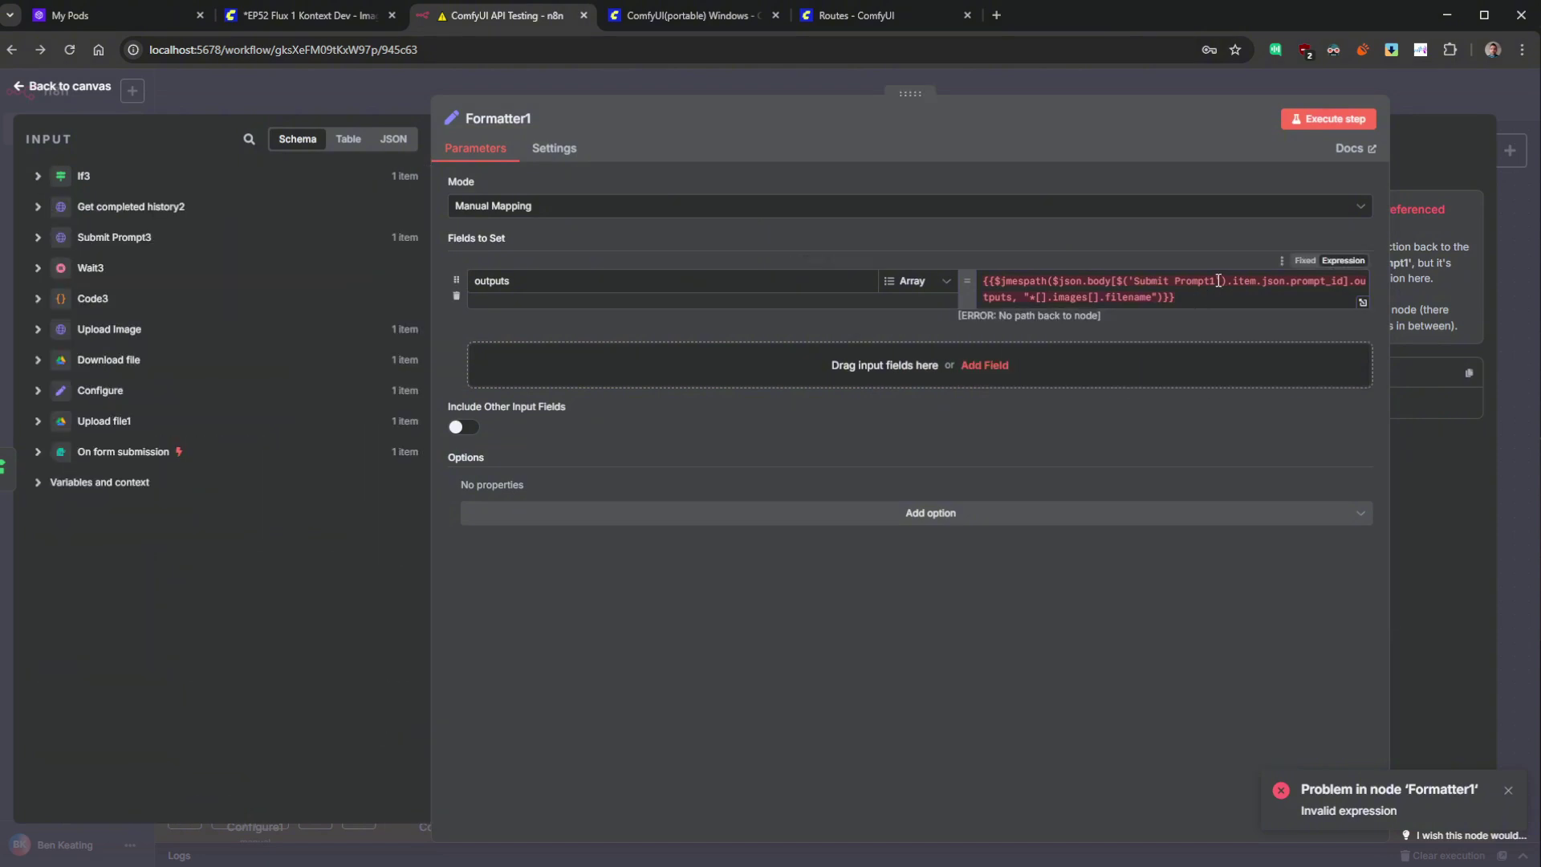
drag(1218, 280, 1152, 282)
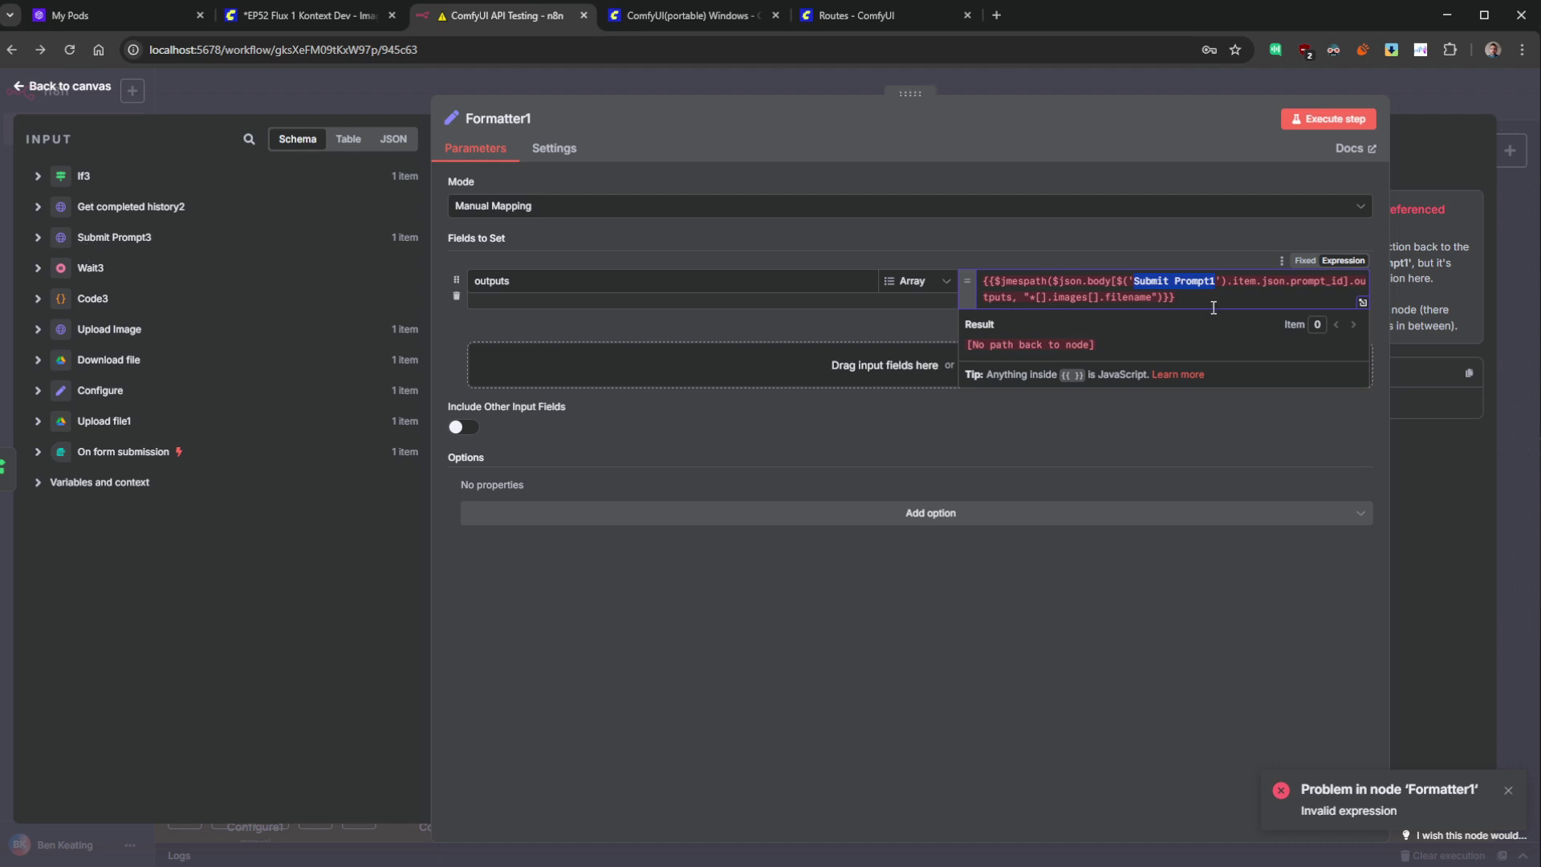
click(1215, 278)
key(BackSpace)
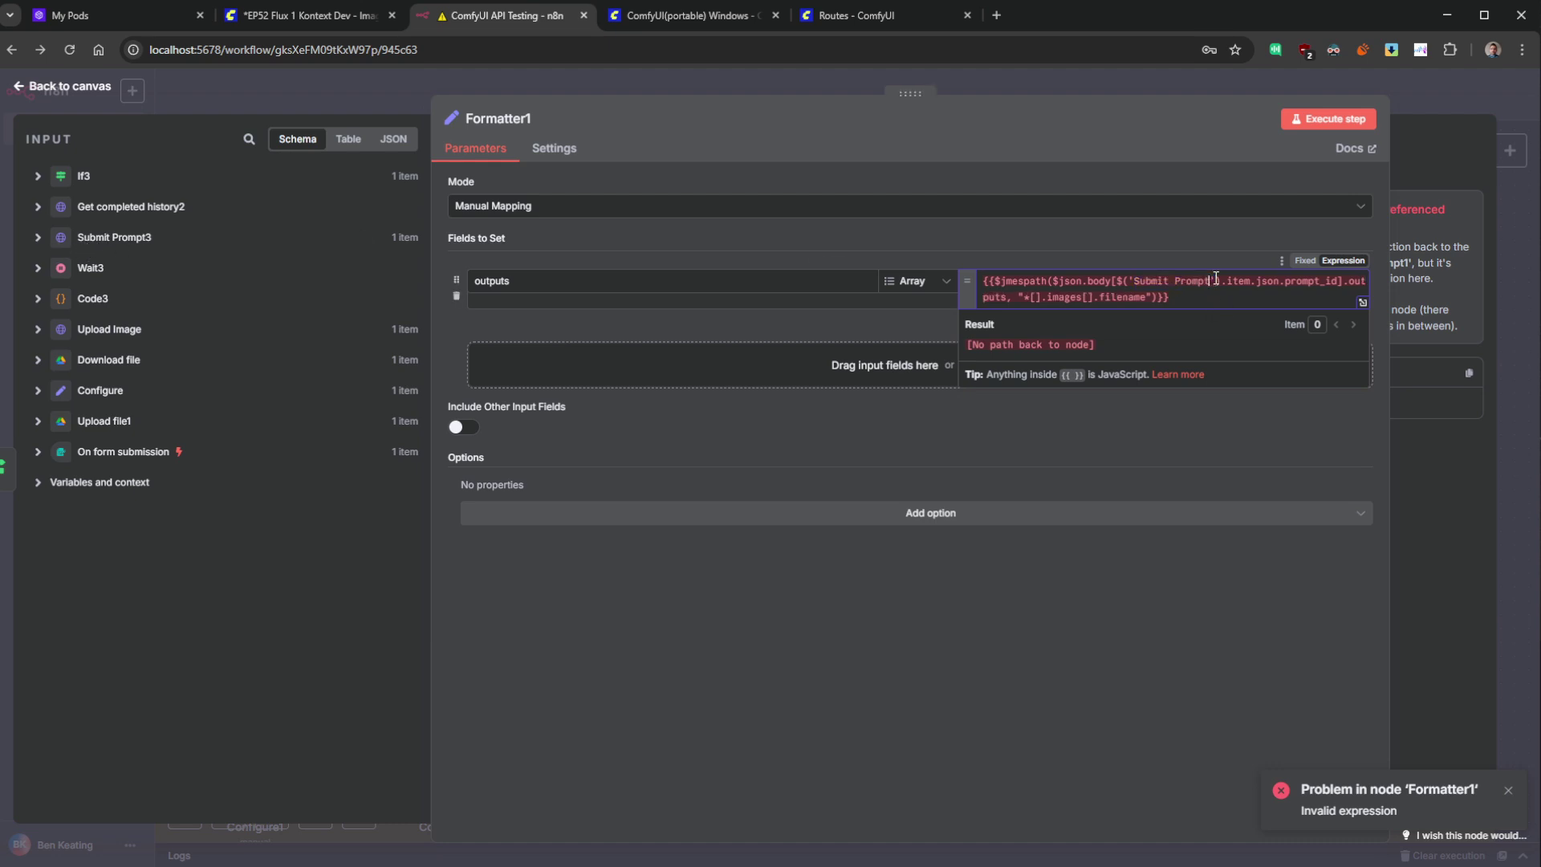
text(3)
click(1149, 664)
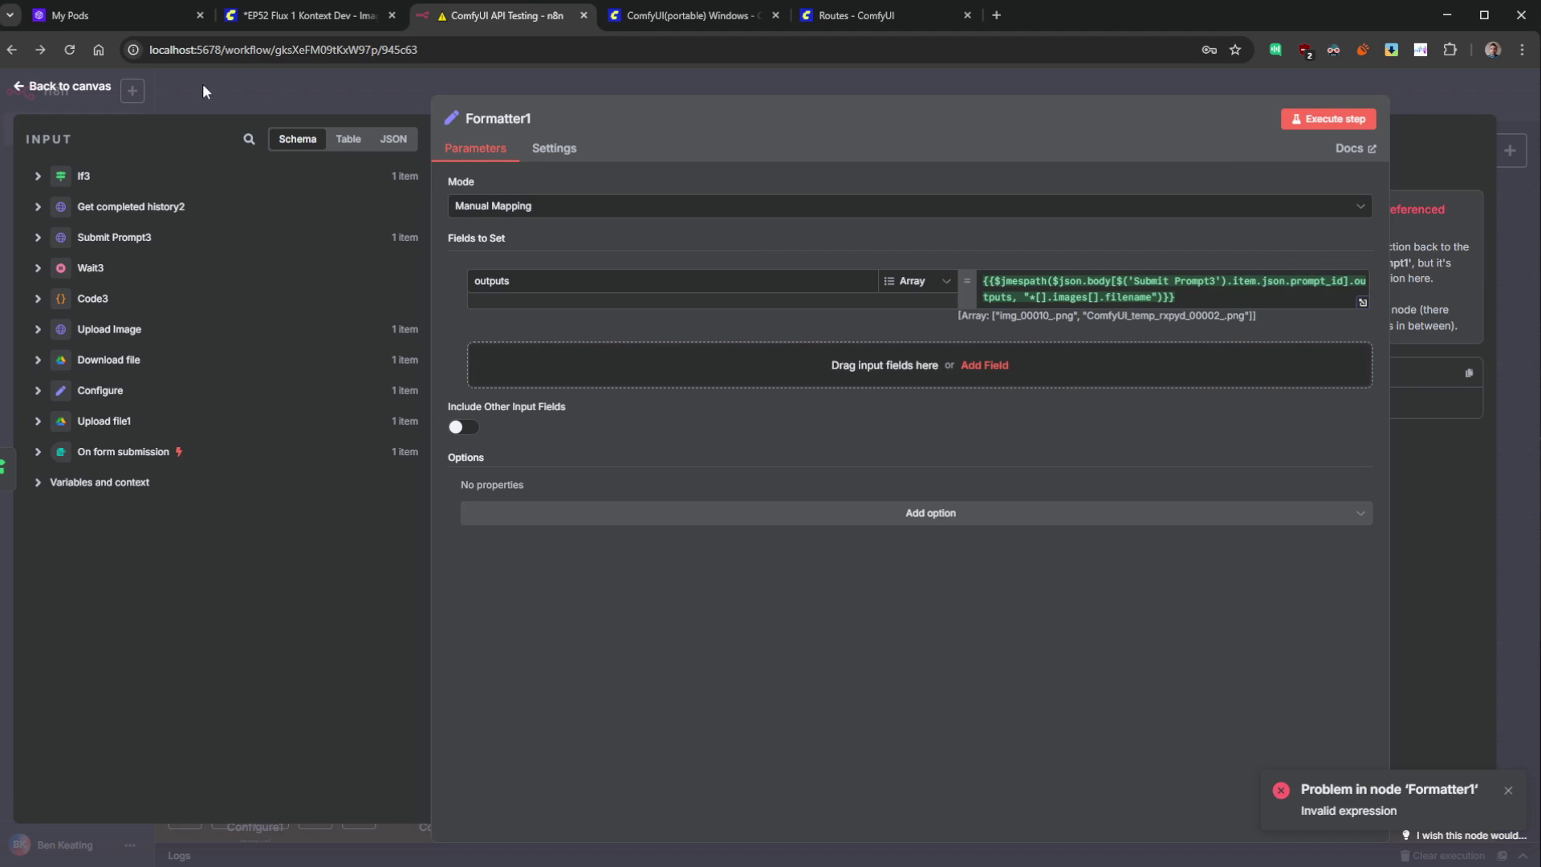
click(70, 86)
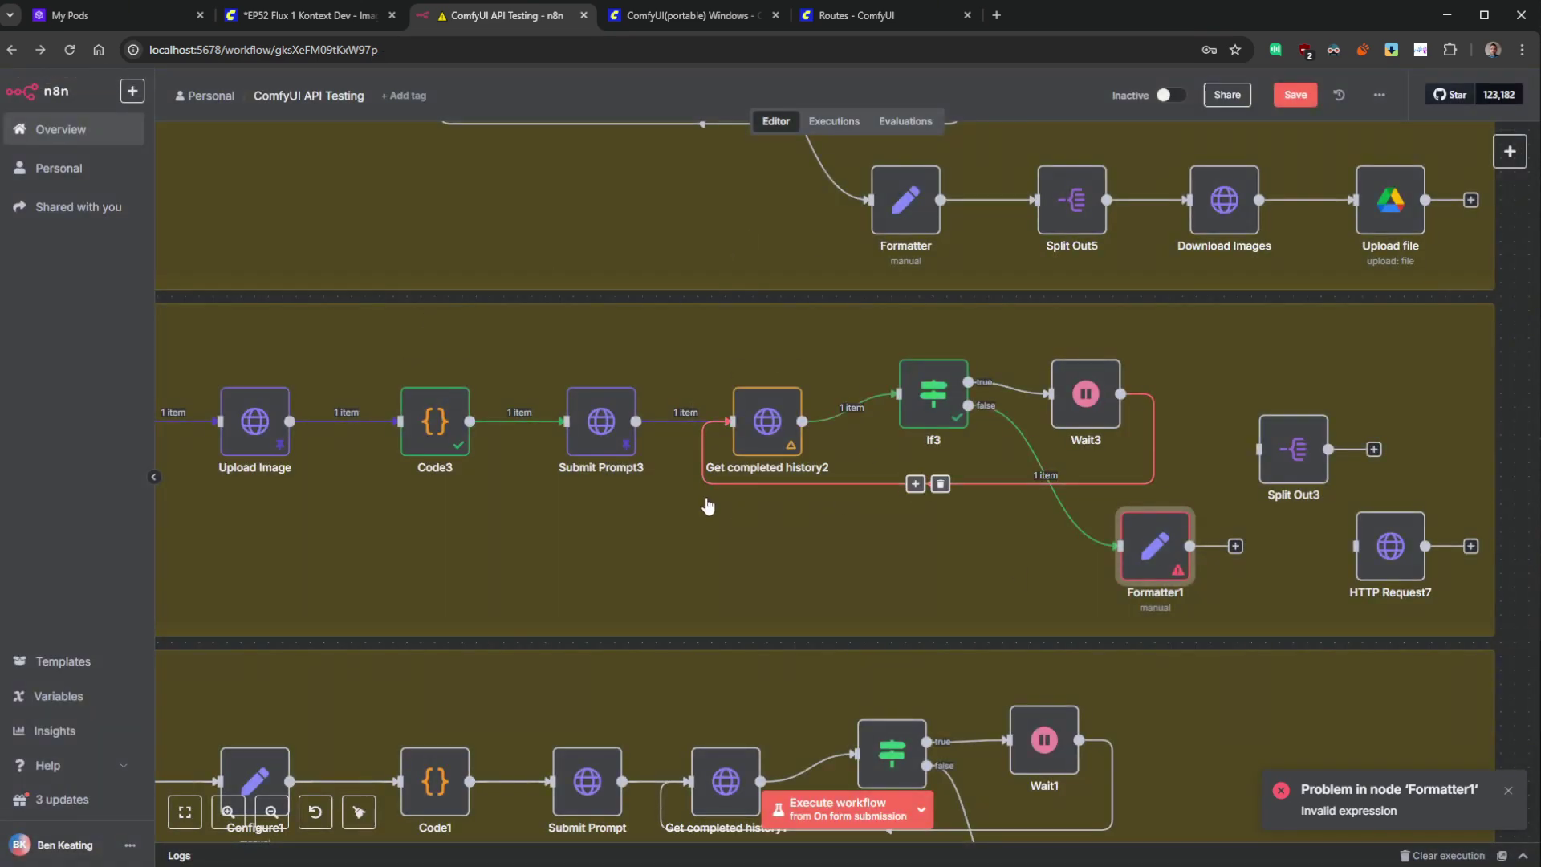
- Check the Flux Kontext chain on the canvas and execute the workflow again from the form submission trigger
drag(708, 505, 969, 521)
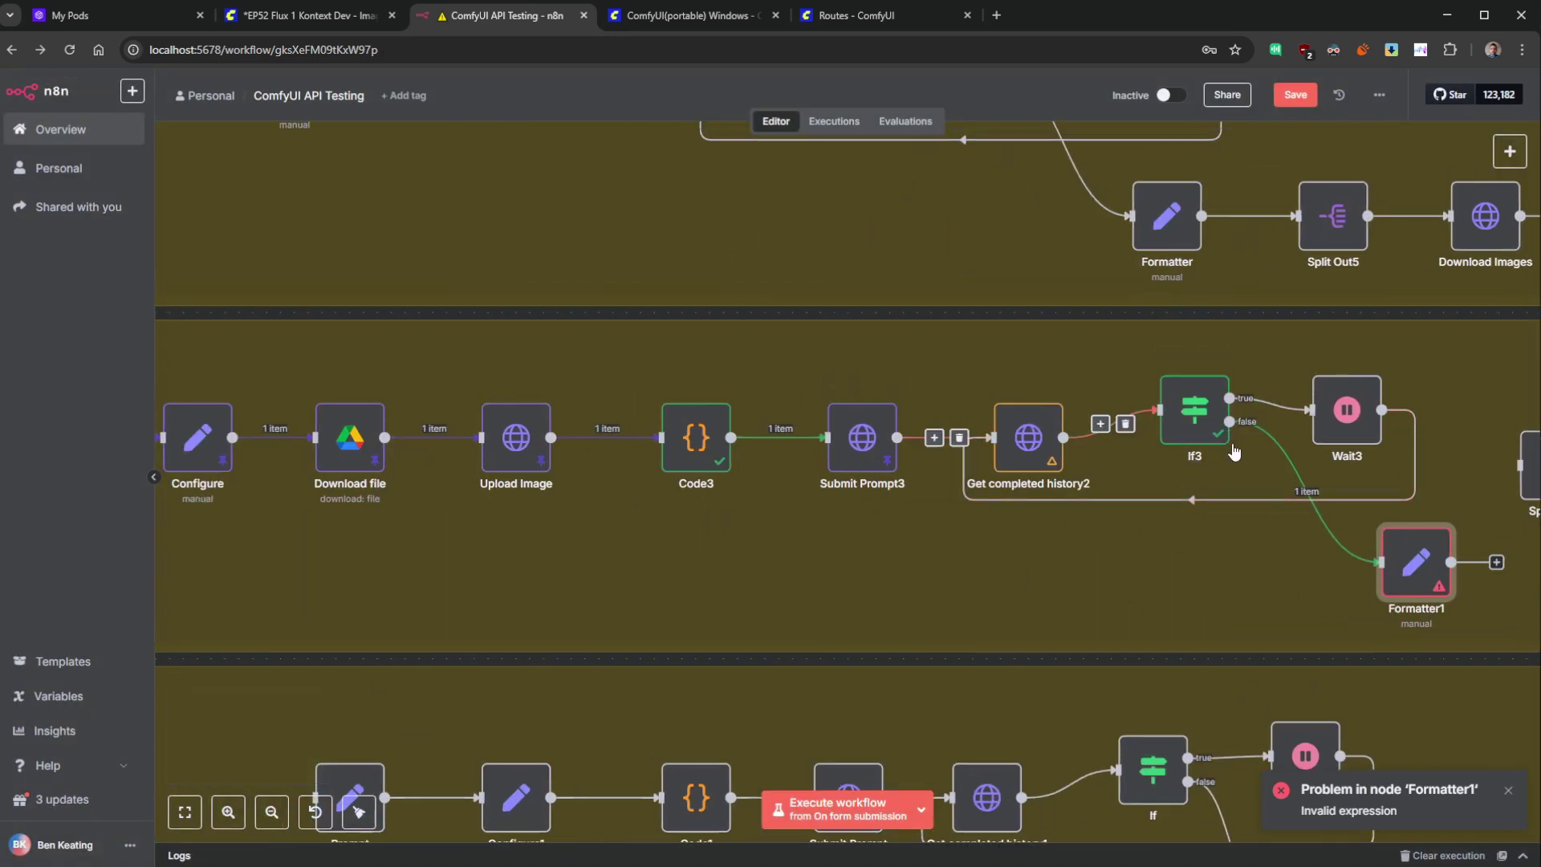
scroll(1056, 358, up, 4)
scroll(1056, 357, left, 1)
scroll(705, 551, down, 4)
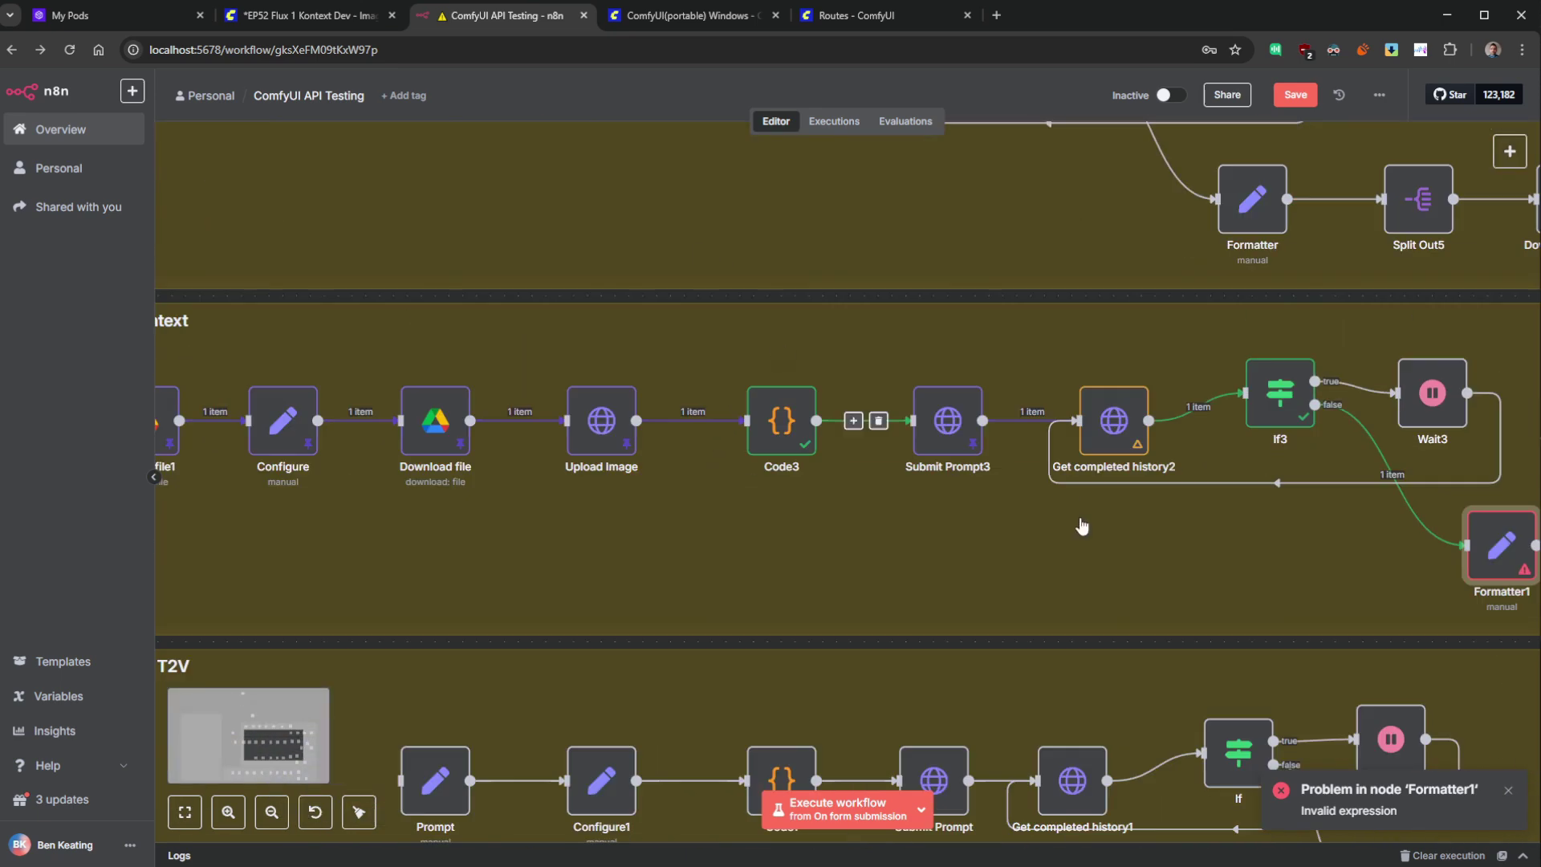
drag(1083, 526, 843, 416)
drag(1002, 458, 913, 446)
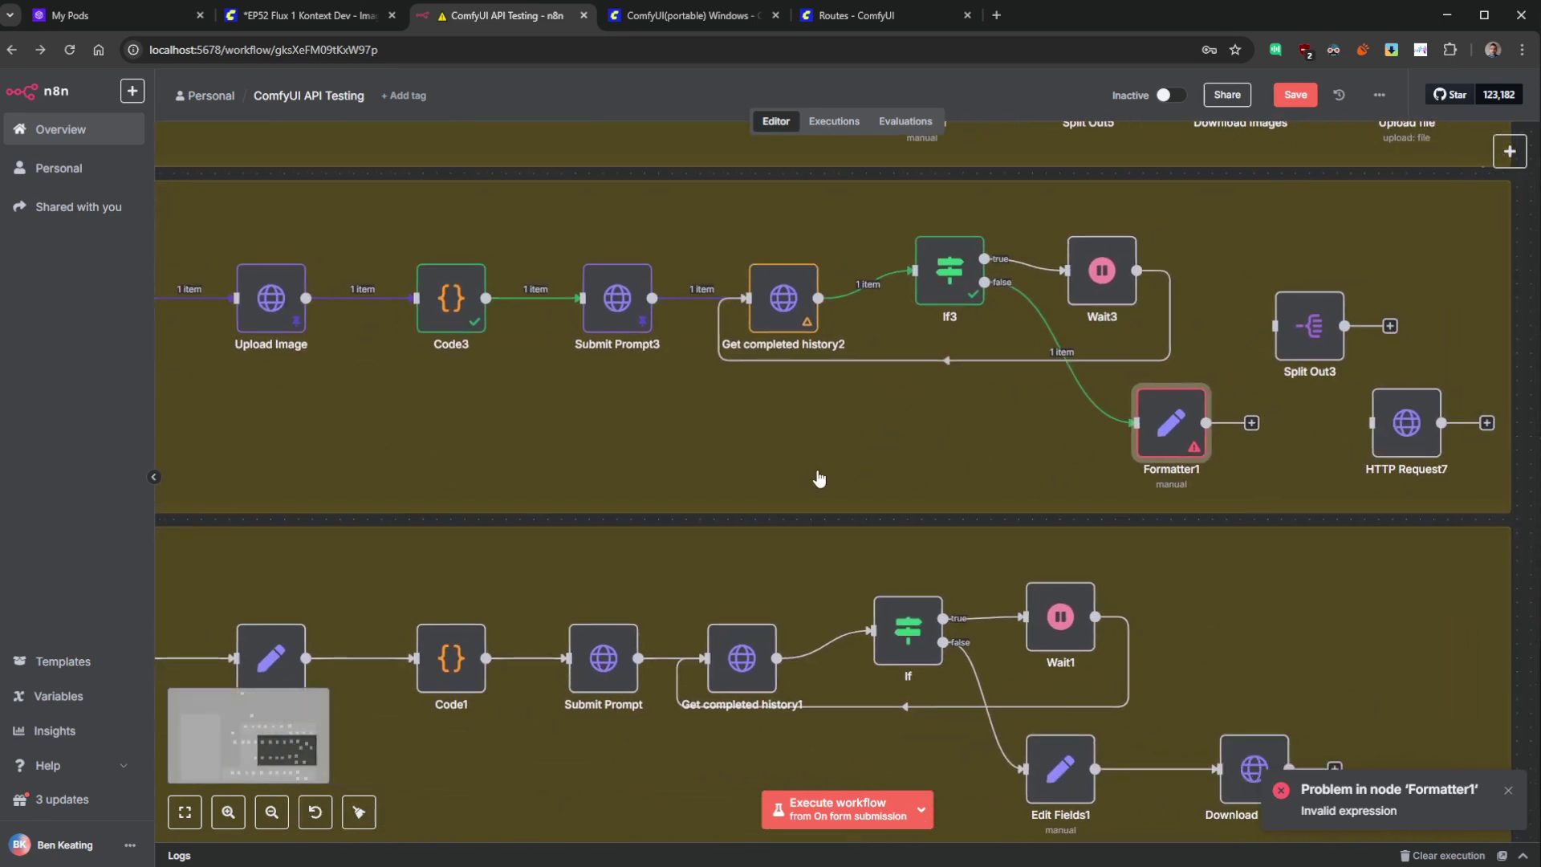
drag(818, 479, 1059, 473)
click(847, 809)
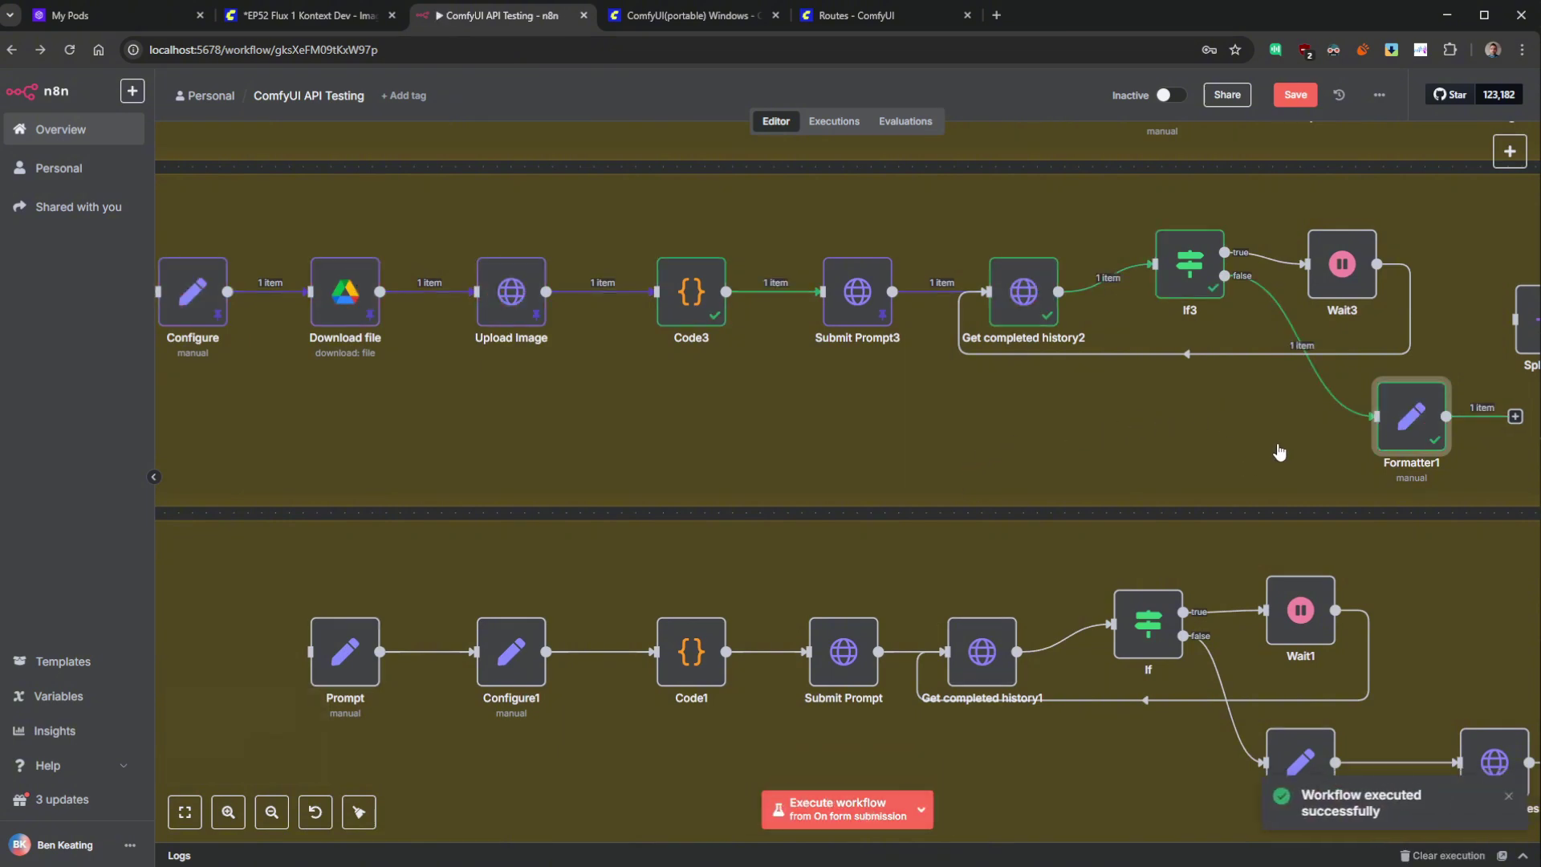
- Examine the filenames in Formatter1's outputs array in an enlarged output pane
drag(1279, 452, 842, 442)
double_click(983, 406)
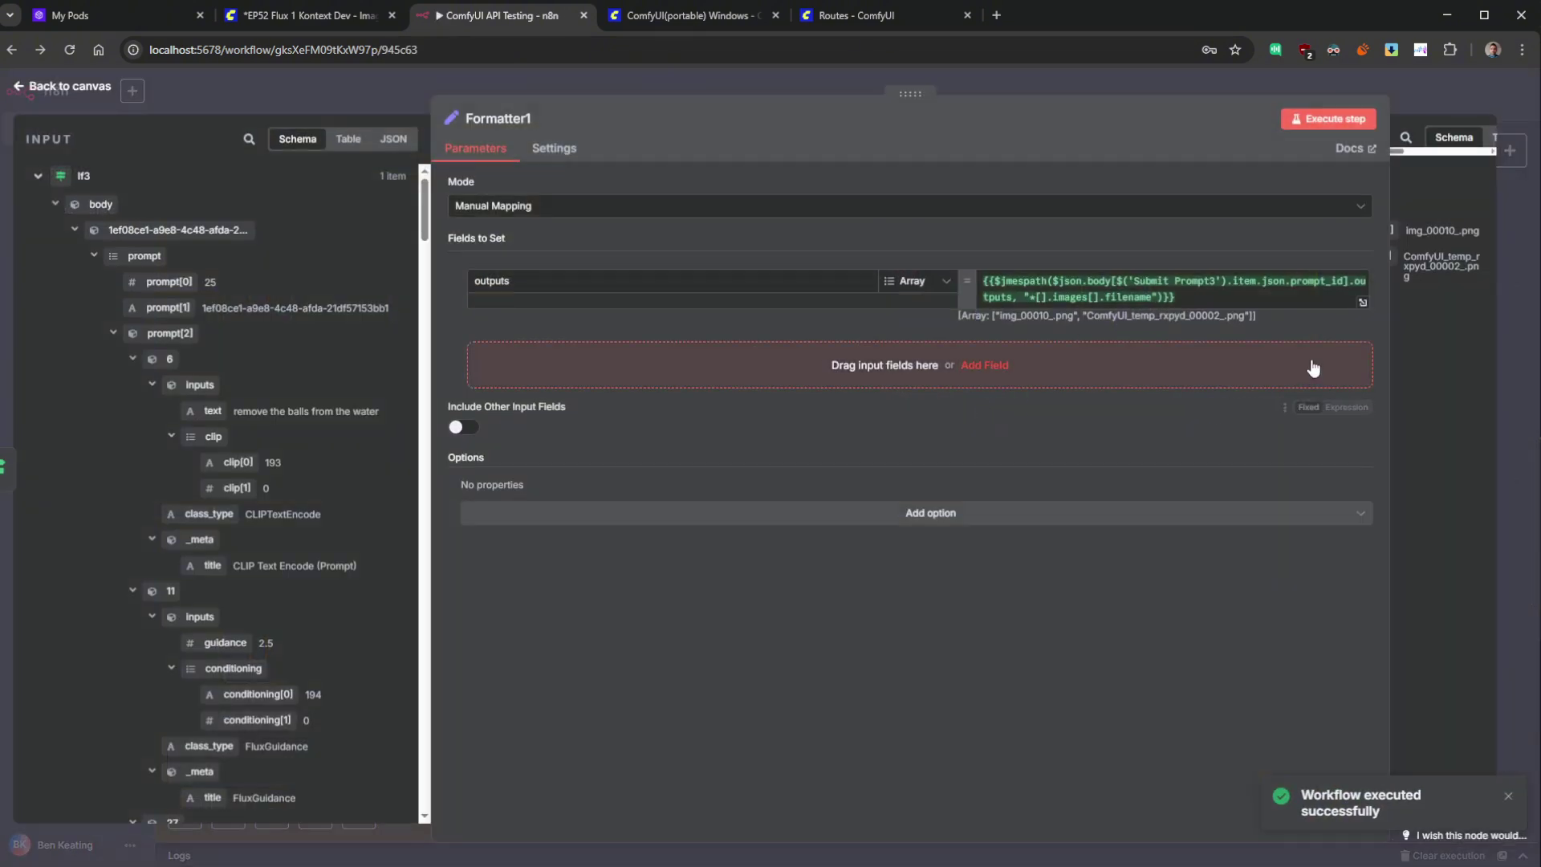
drag(1387, 348, 849, 358)
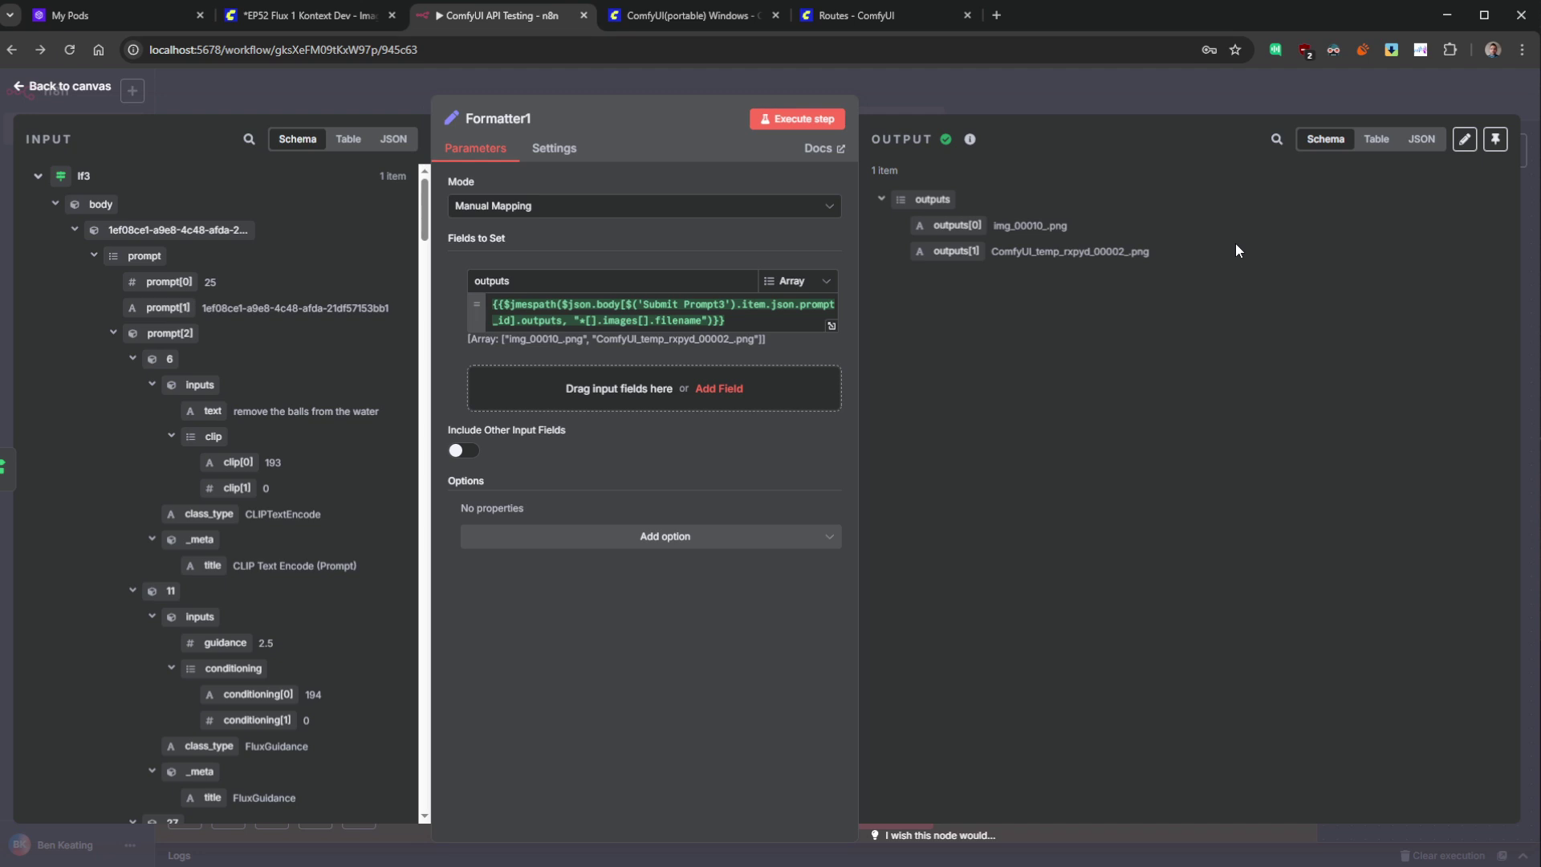
click(42, 92)
- Move Split Out3 further up out of the way and connect Formatter1's output directly to HTTP Request7
drag(1124, 337, 1125, 300)
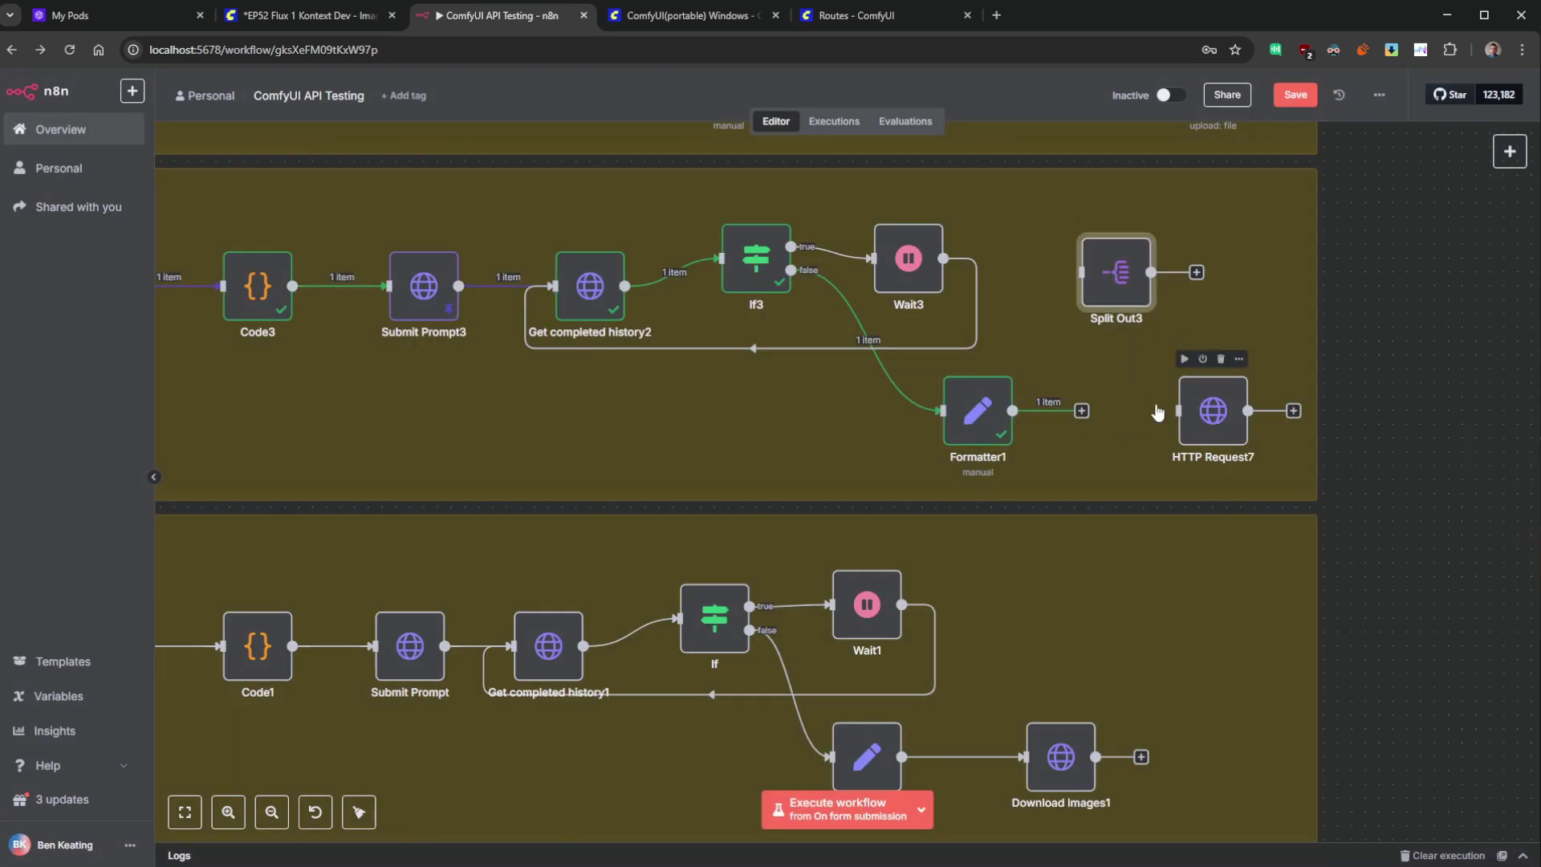
drag(1081, 410, 1178, 410)
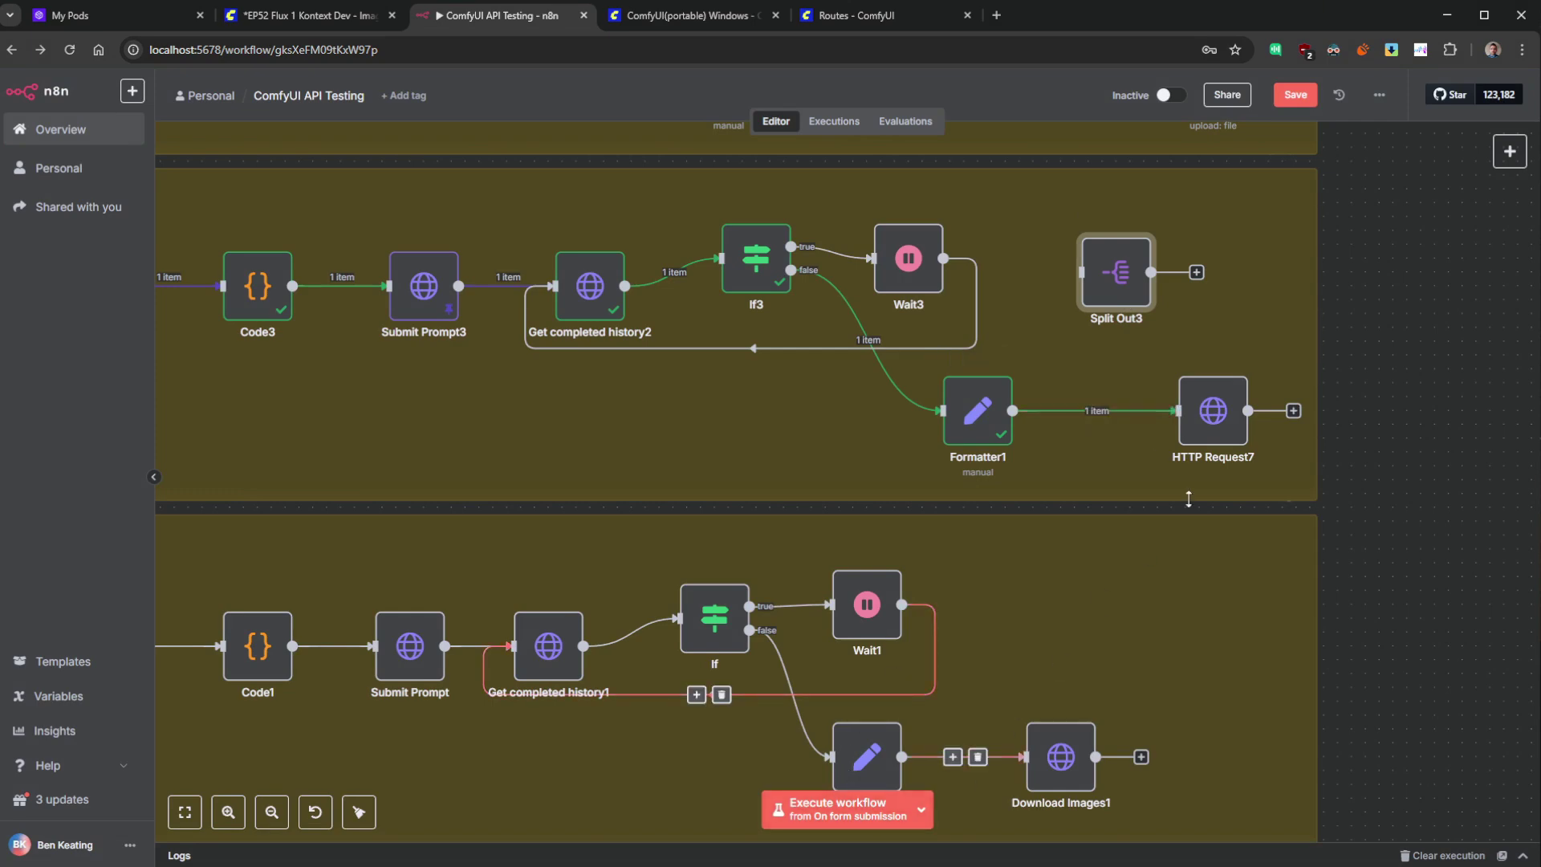
- Inspect how HTTP Request7's URL expression resolves against the incoming Formatter1 data in a widened parameter pane
double_click(1212, 410)
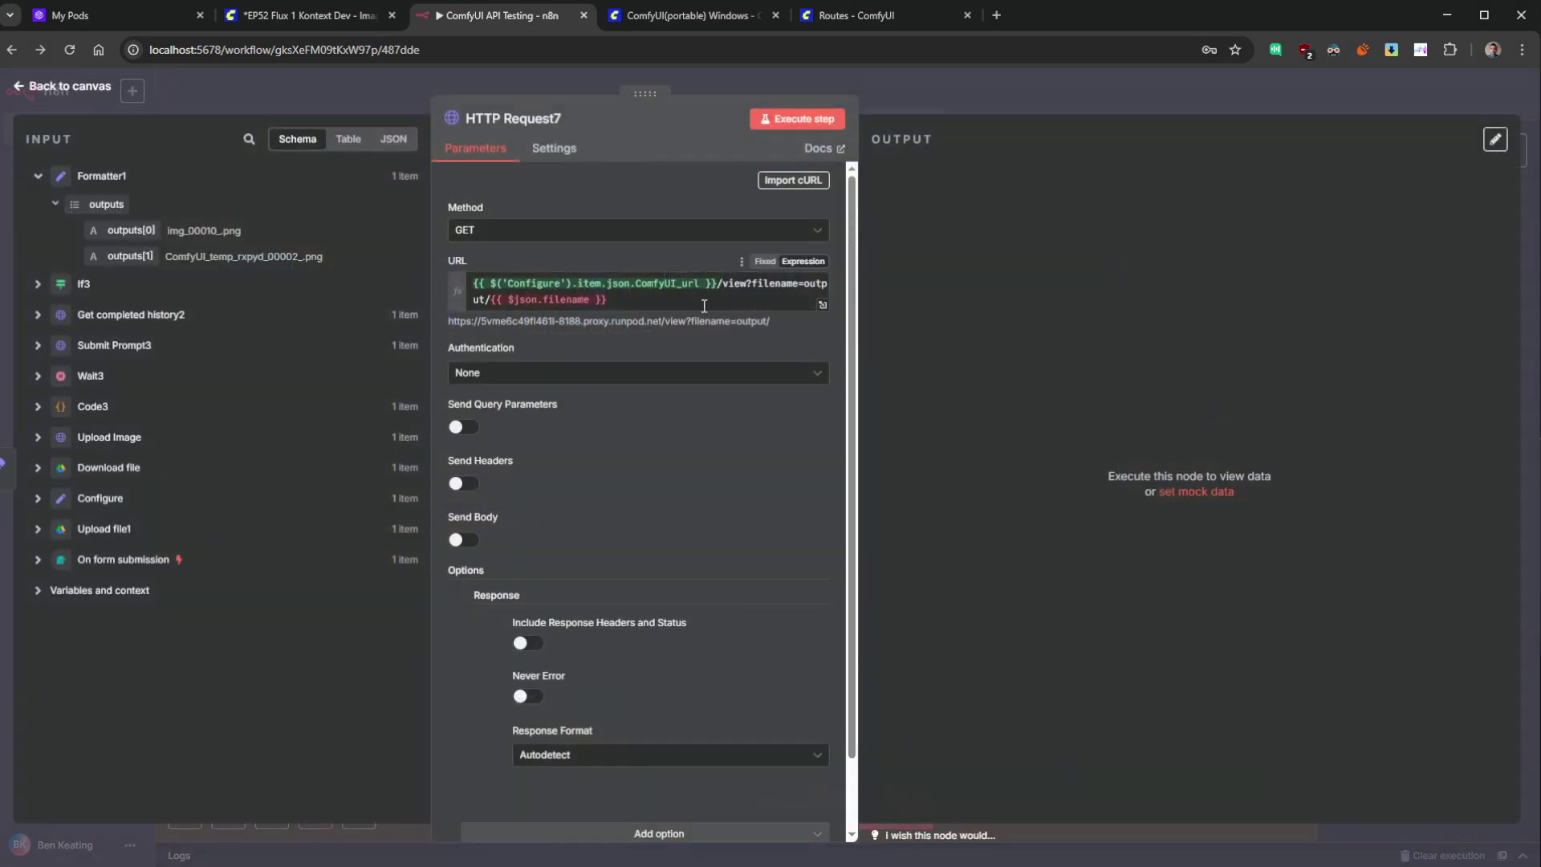
drag(861, 331, 1260, 331)
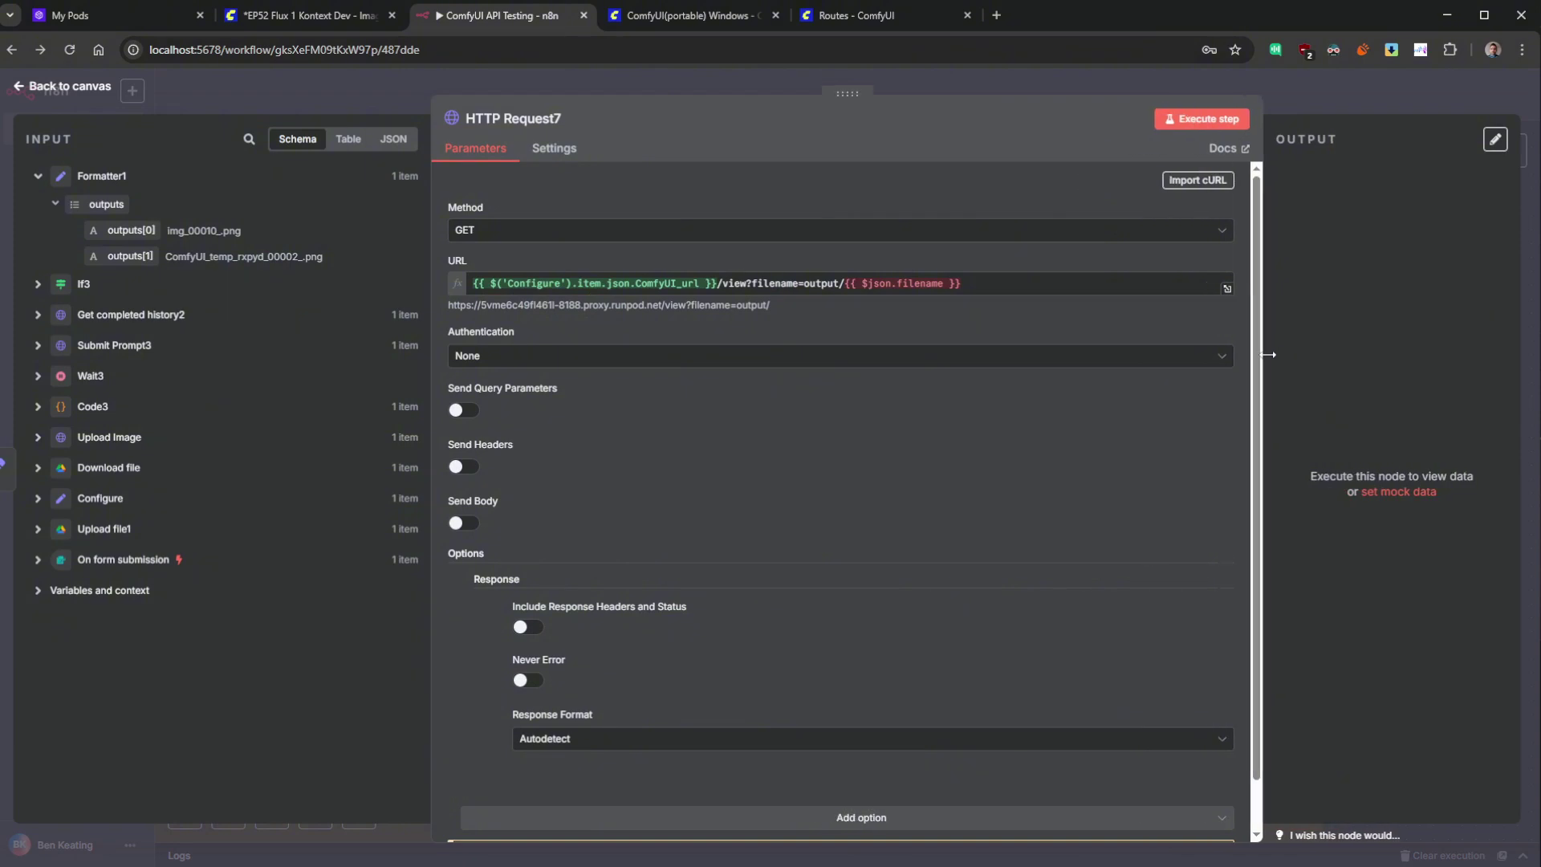
click(1006, 288)
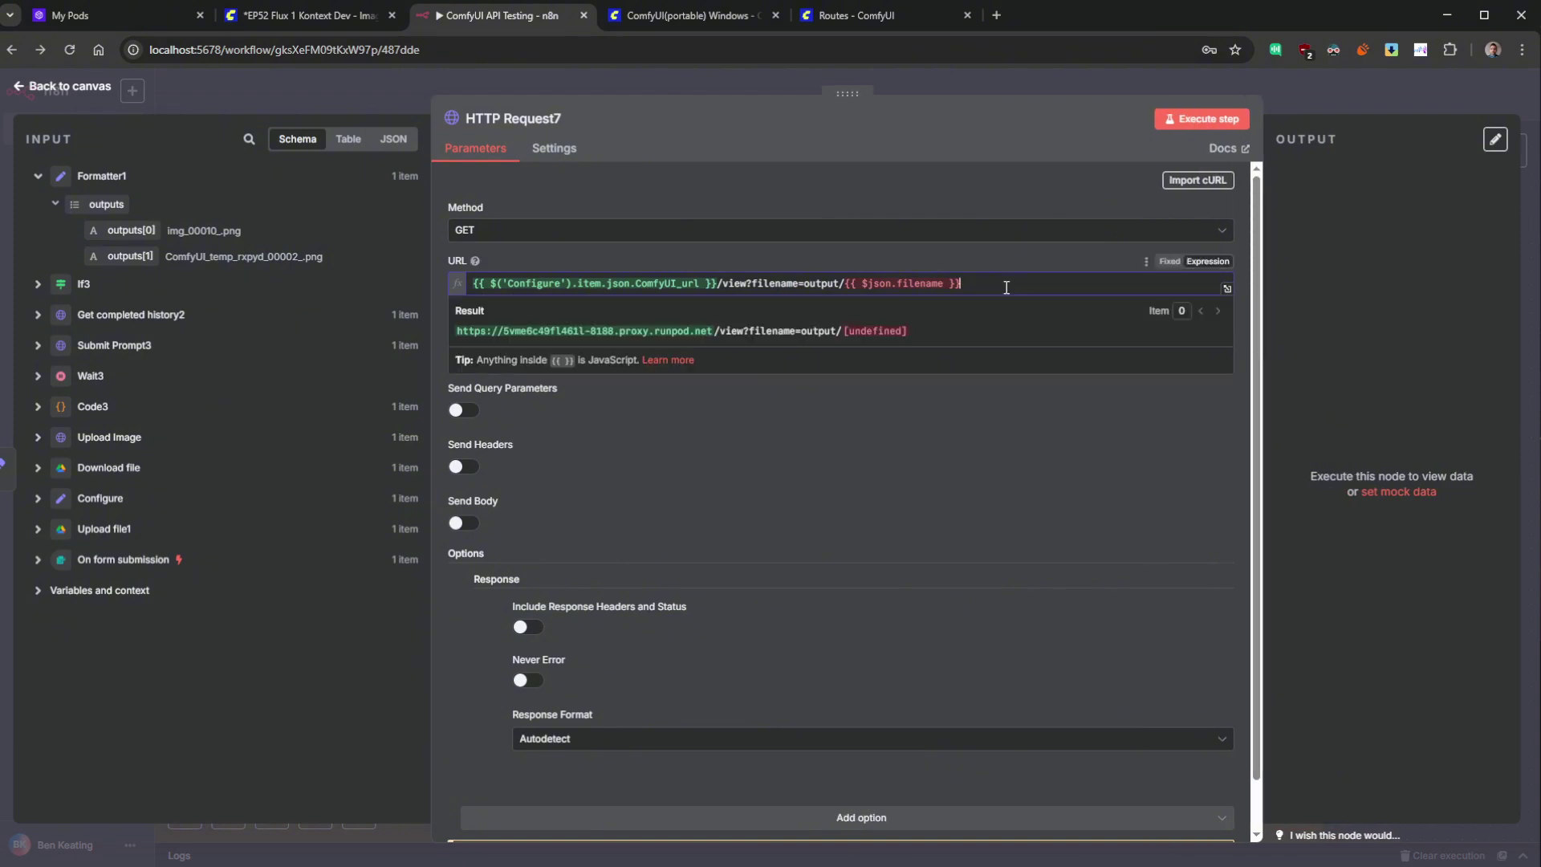
click(34, 88)
- Examine the filenames and types under outputs 171 and 201 in Formatter1's incoming If3 data
double_click(977, 410)
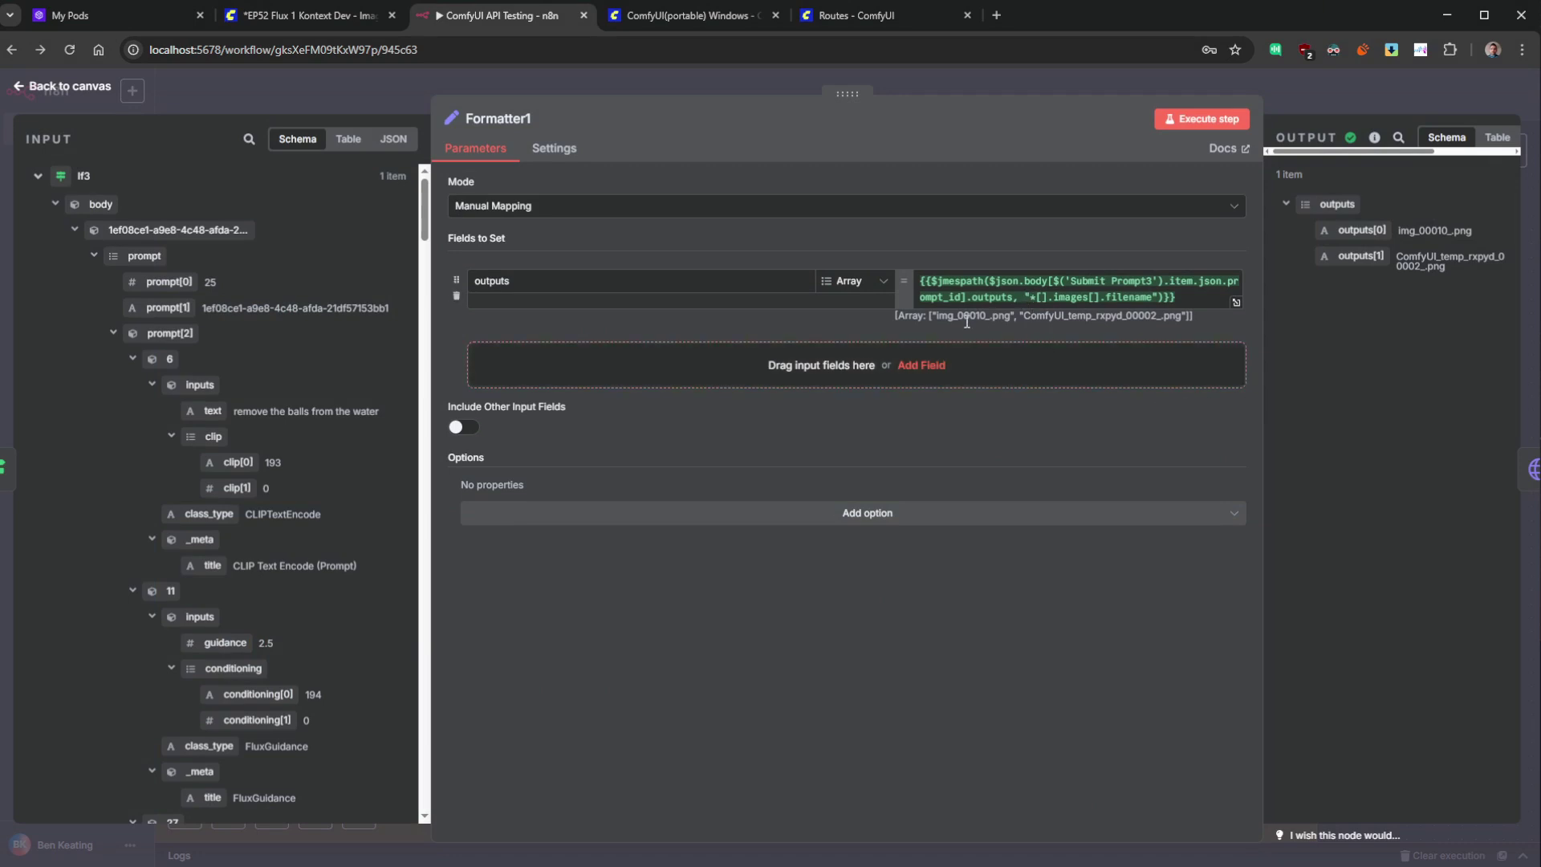
scroll(142, 382, down, 15)
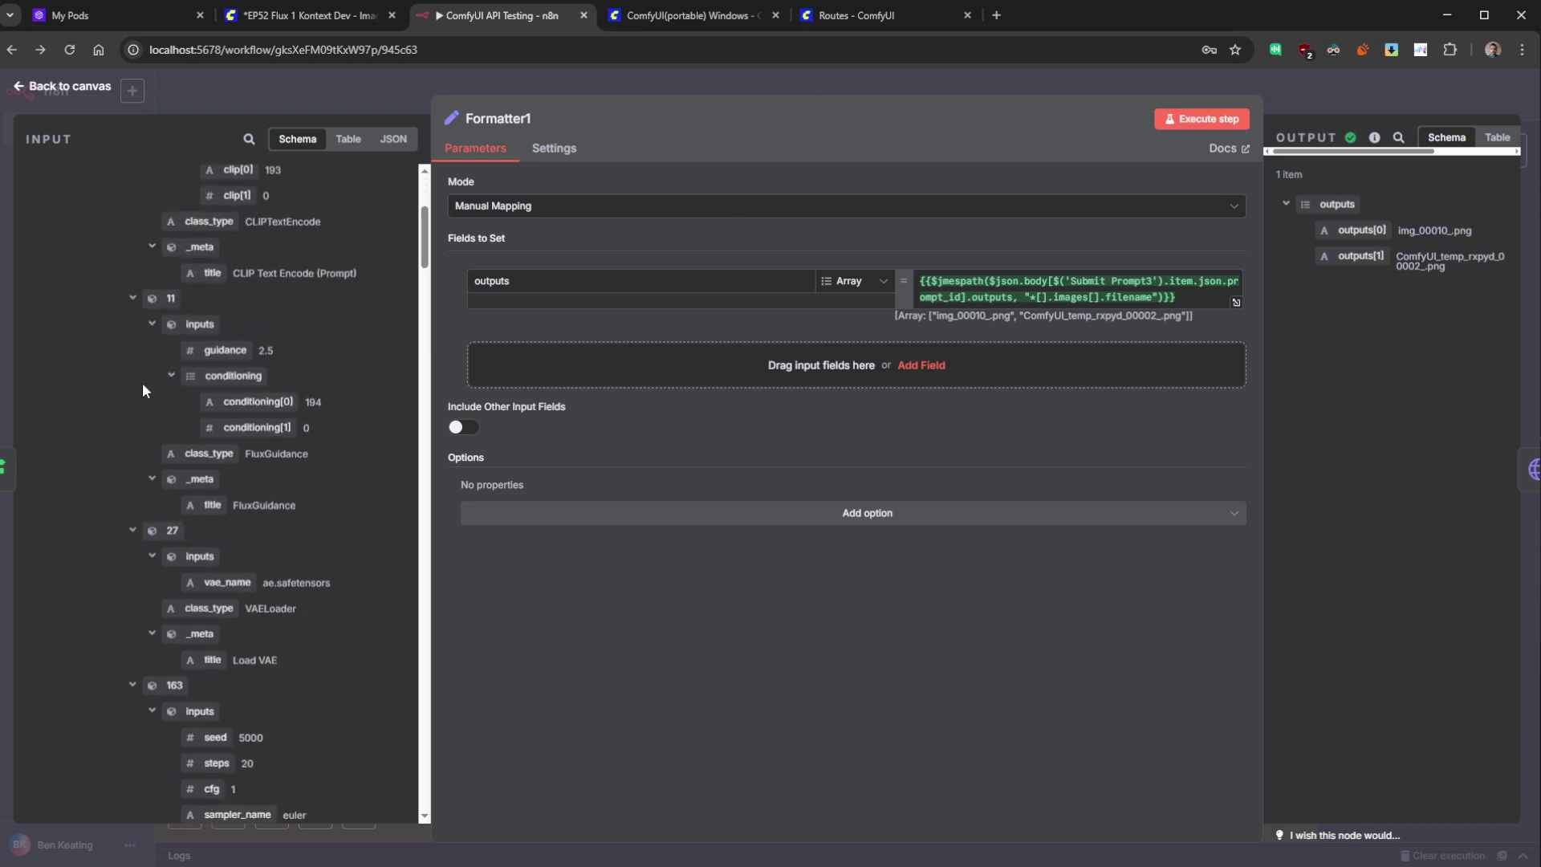
scroll(151, 359, up, 15)
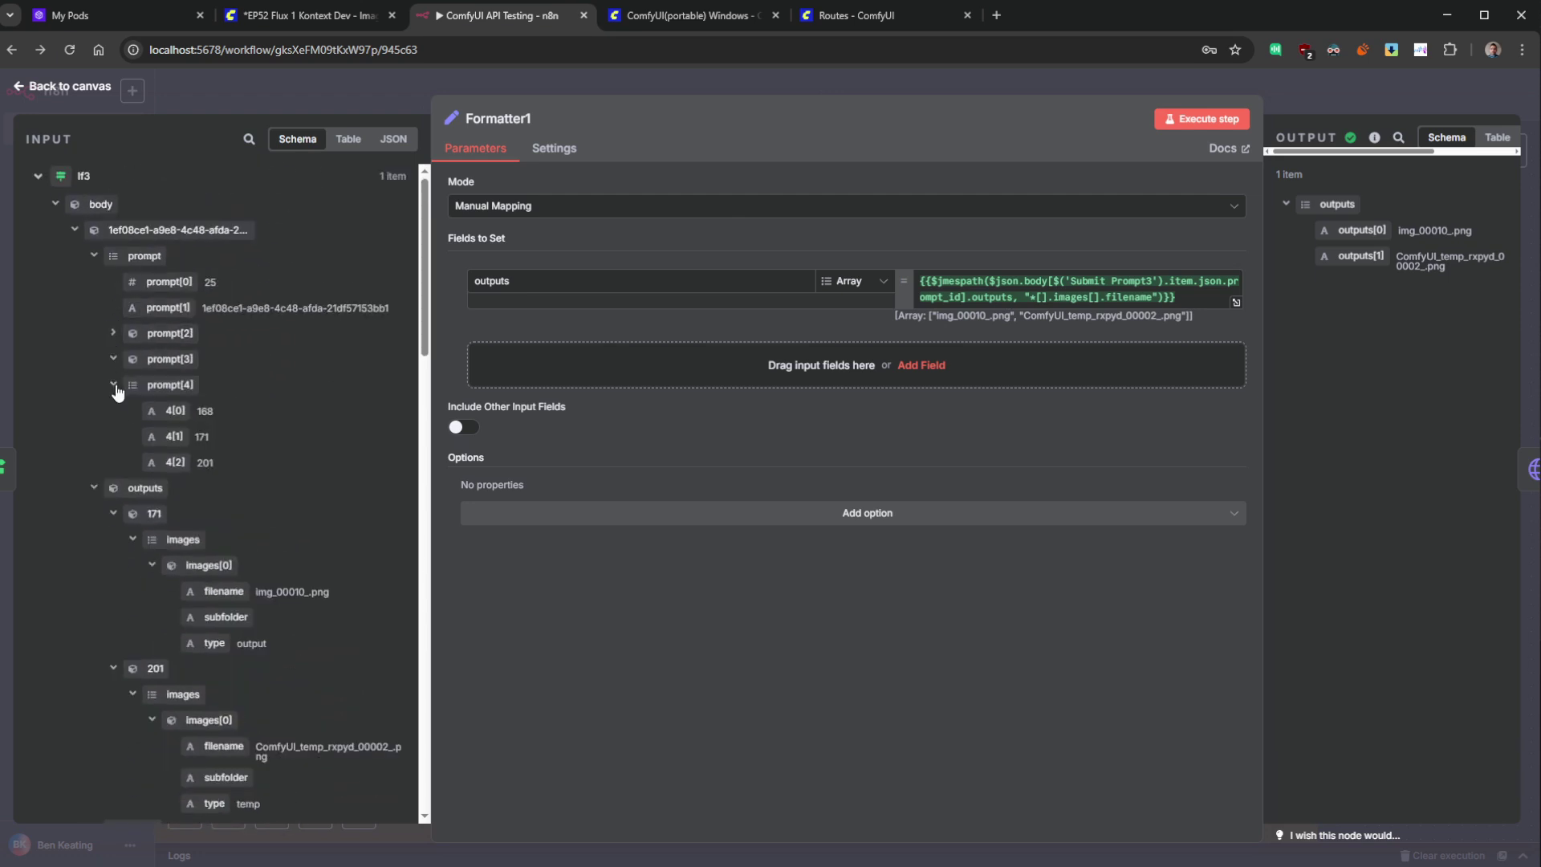
click(113, 384)
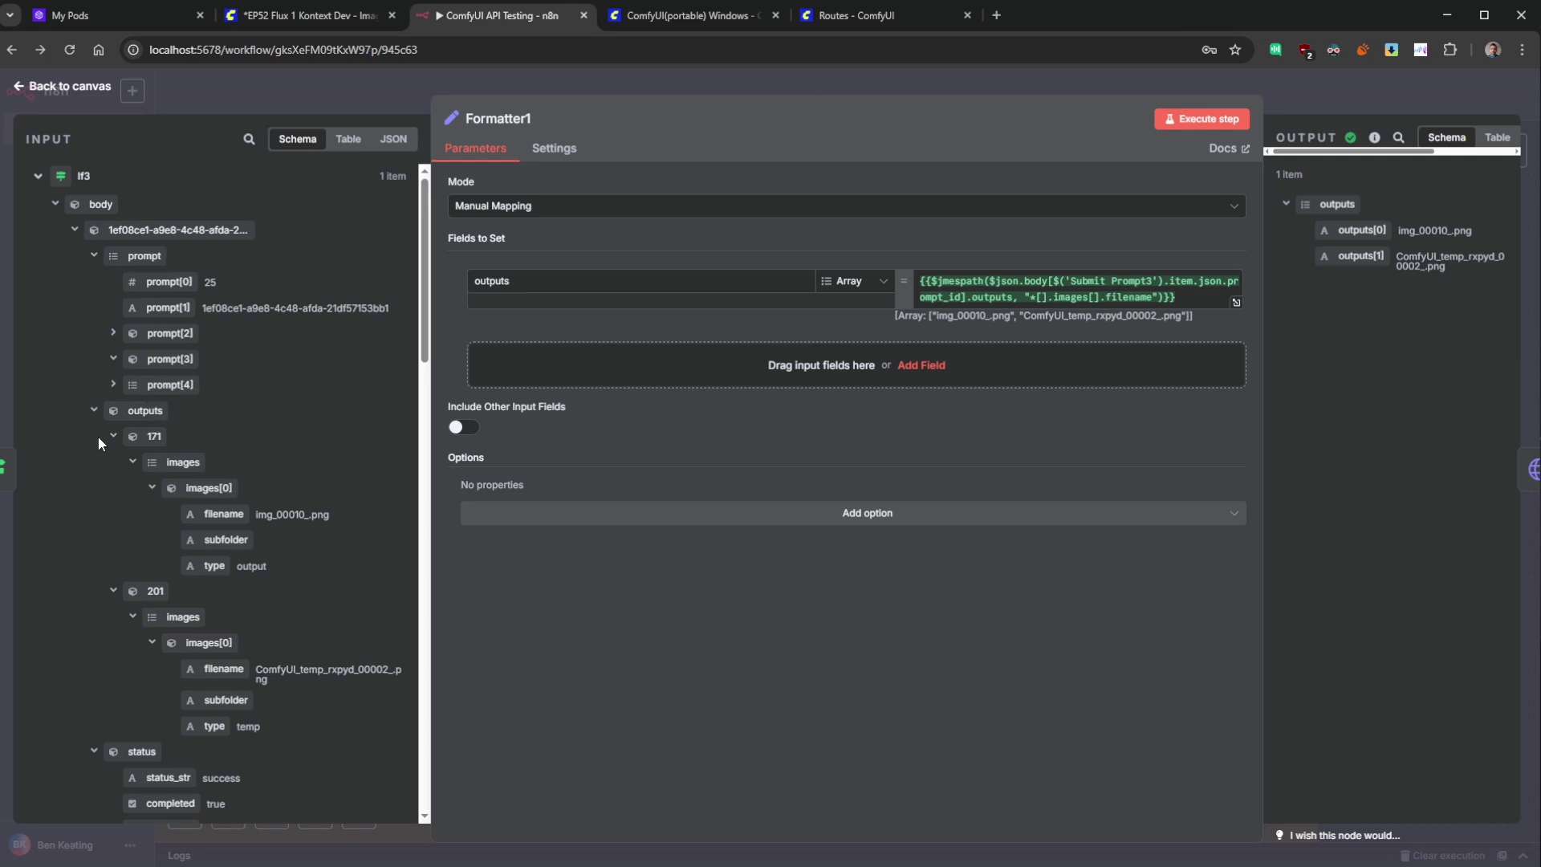
click(115, 591)
click(131, 463)
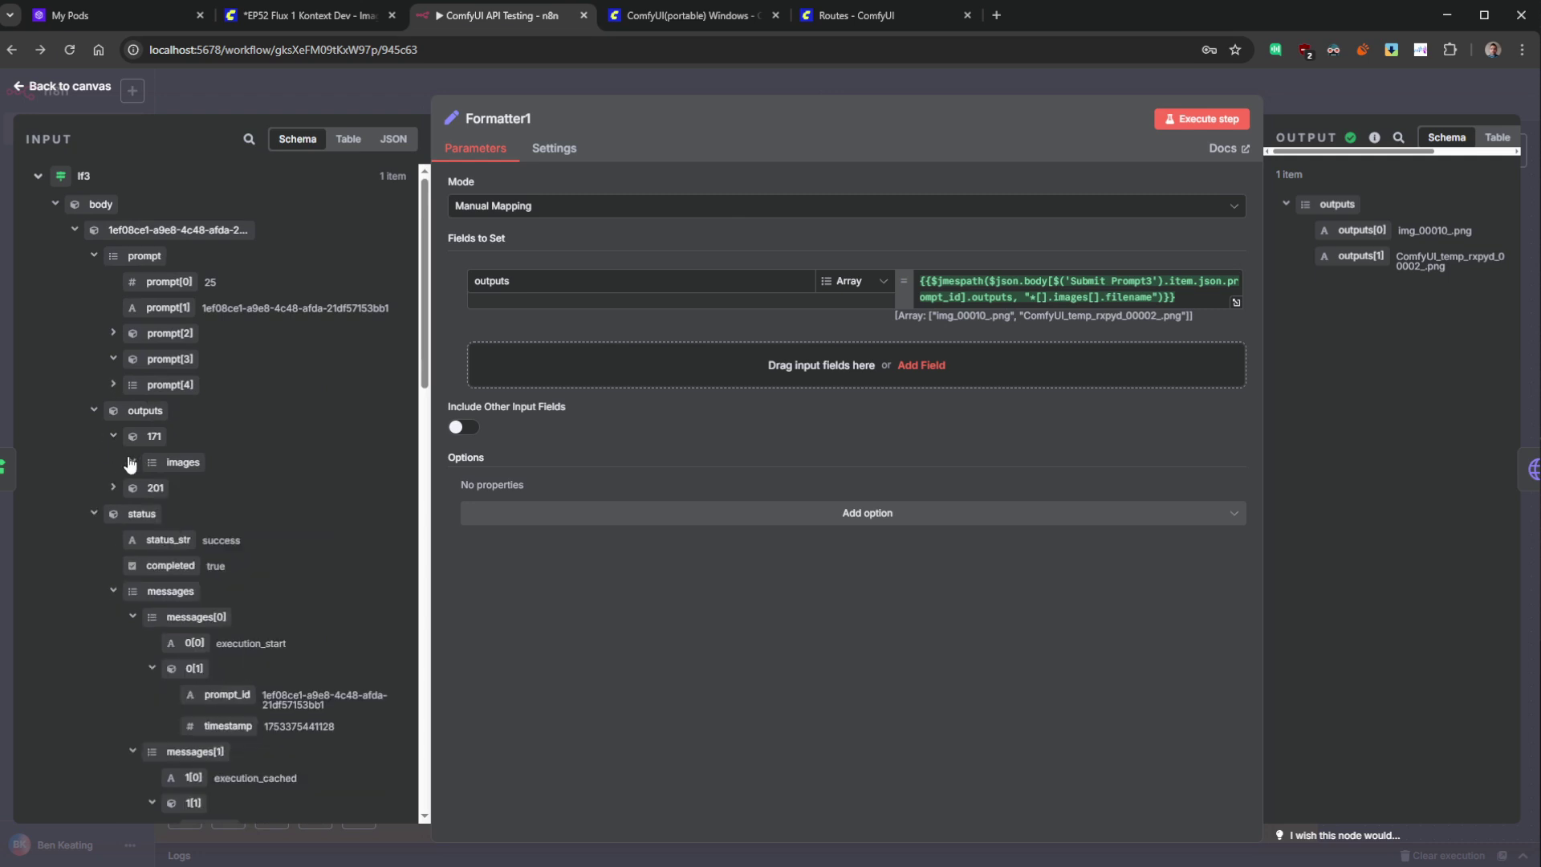
click(113, 438)
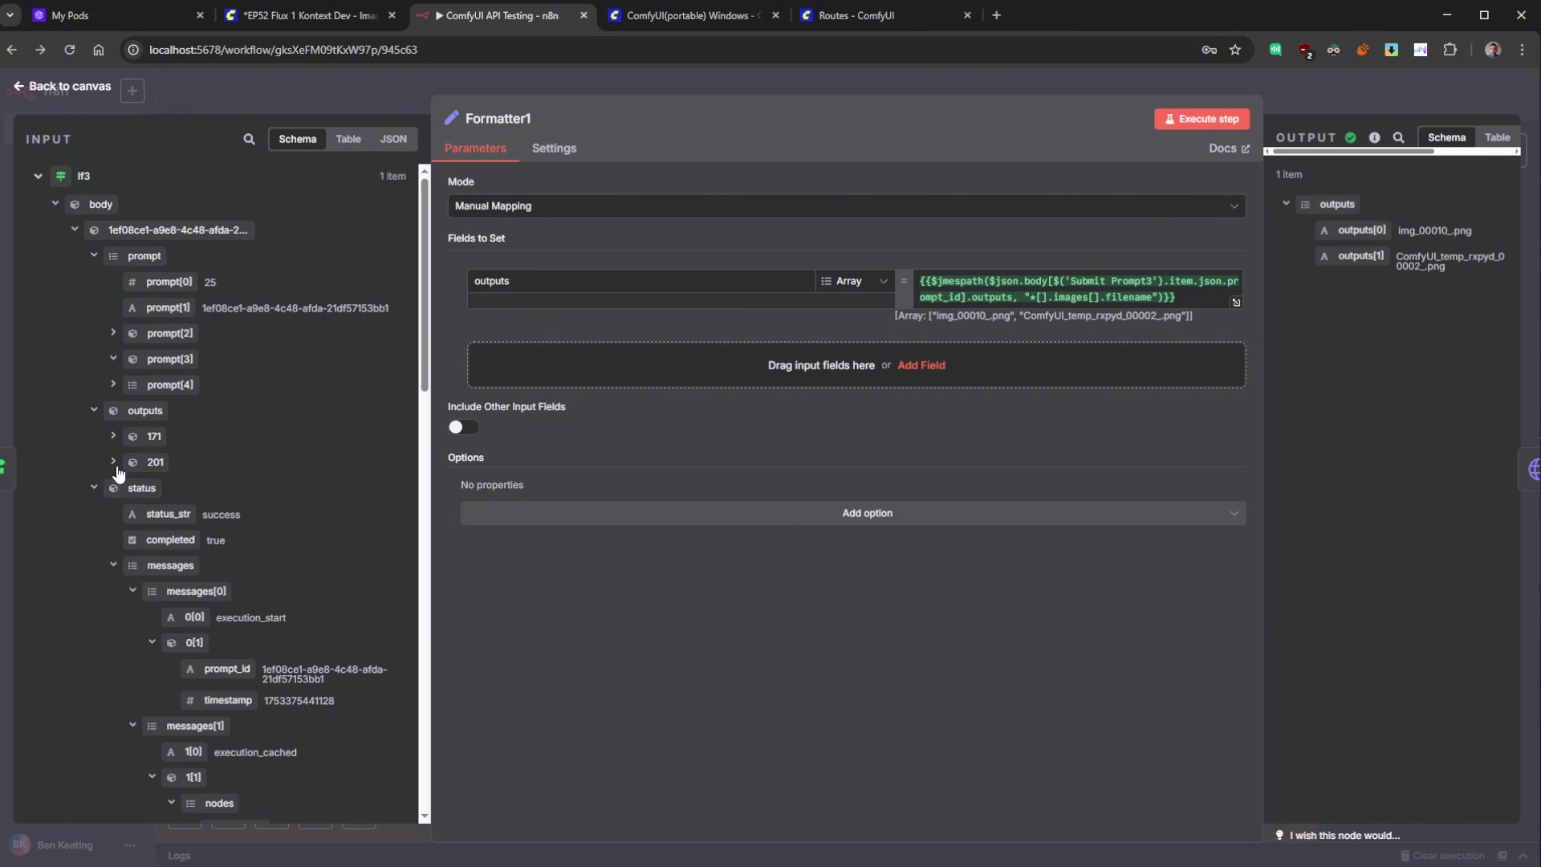
click(113, 463)
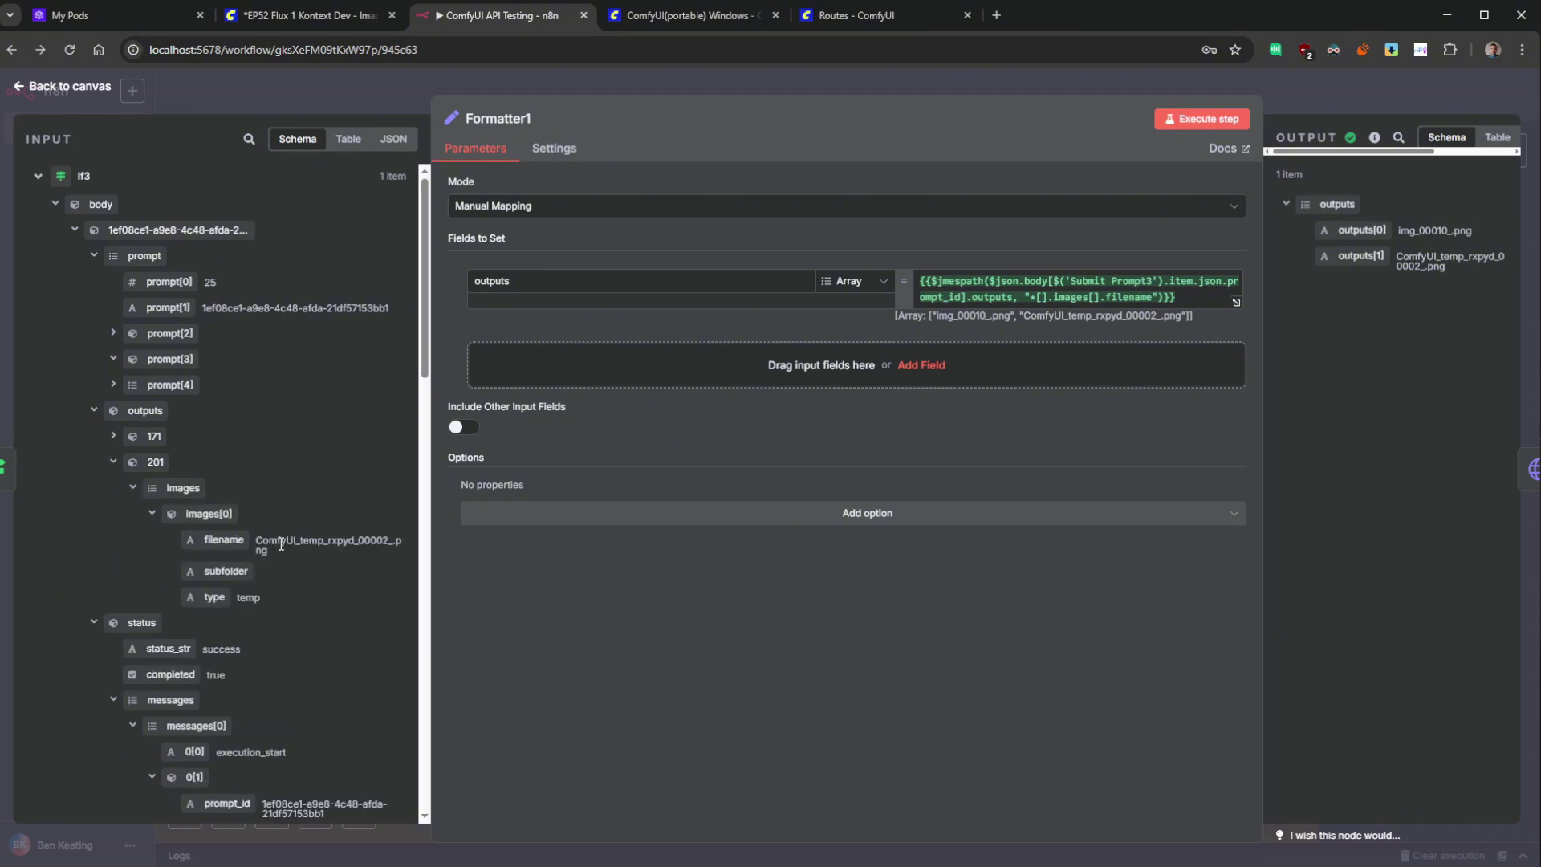
click(132, 490)
click(113, 462)
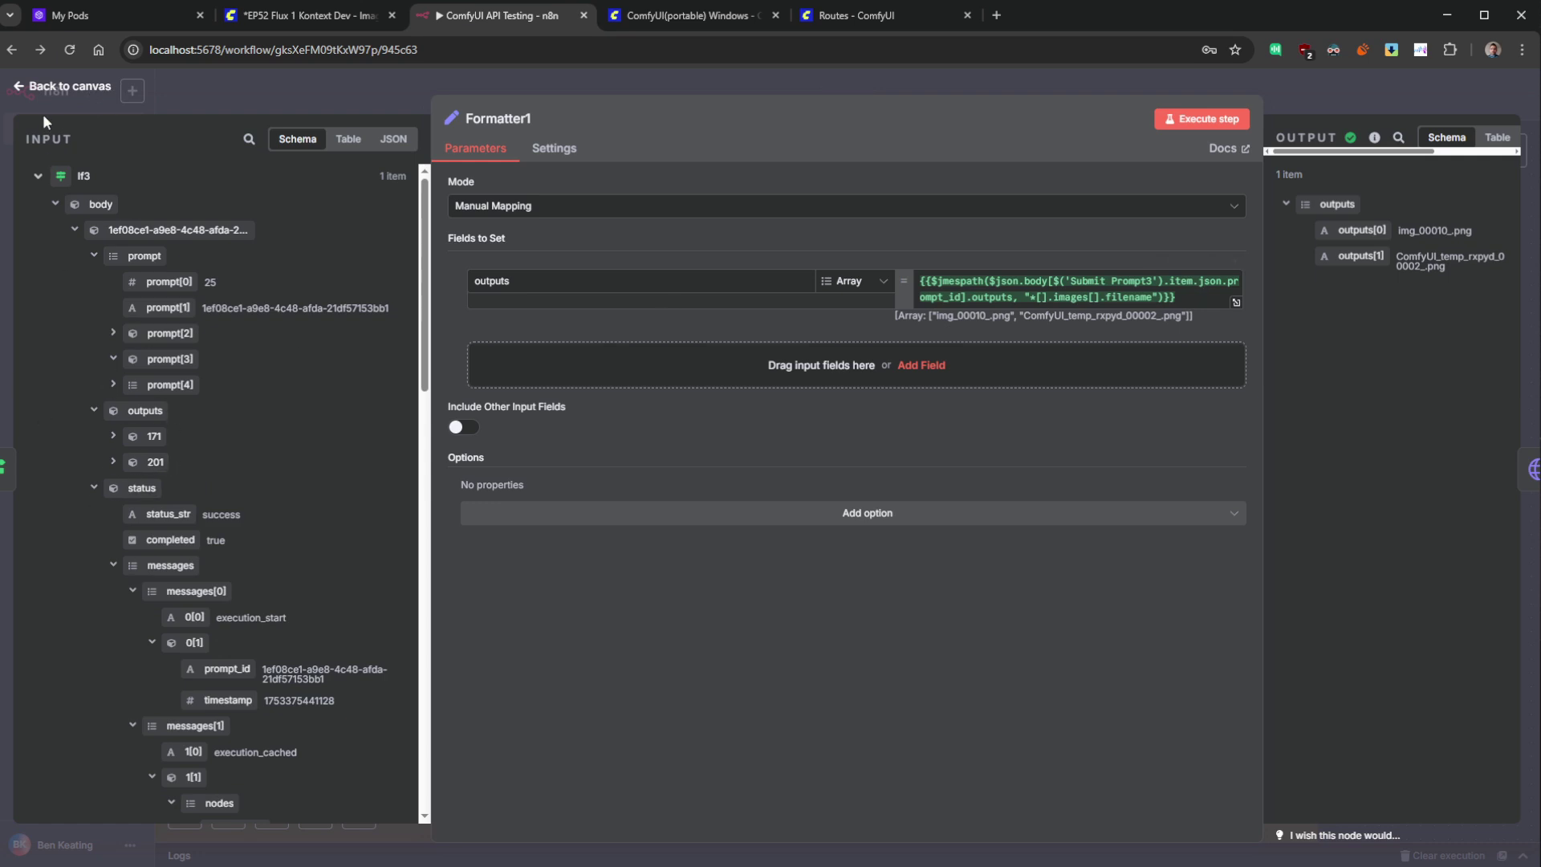
click(69, 86)
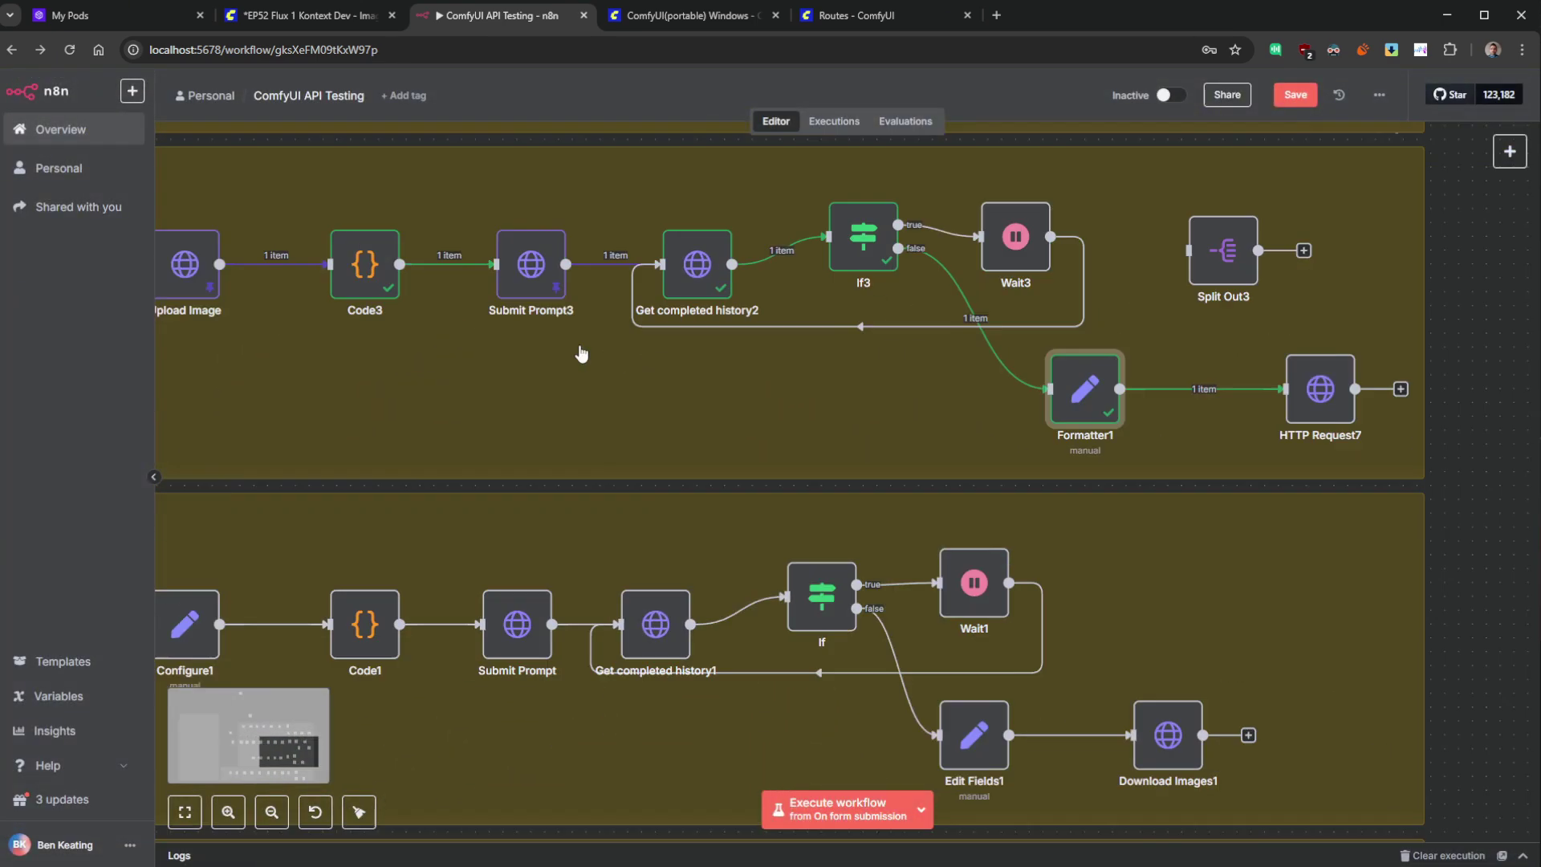
- Try HTTP Request7 with {{ $json.outputs[1] }} in place of the filename expression at the end of its URL, executing the step
drag(1217, 402, 1189, 402)
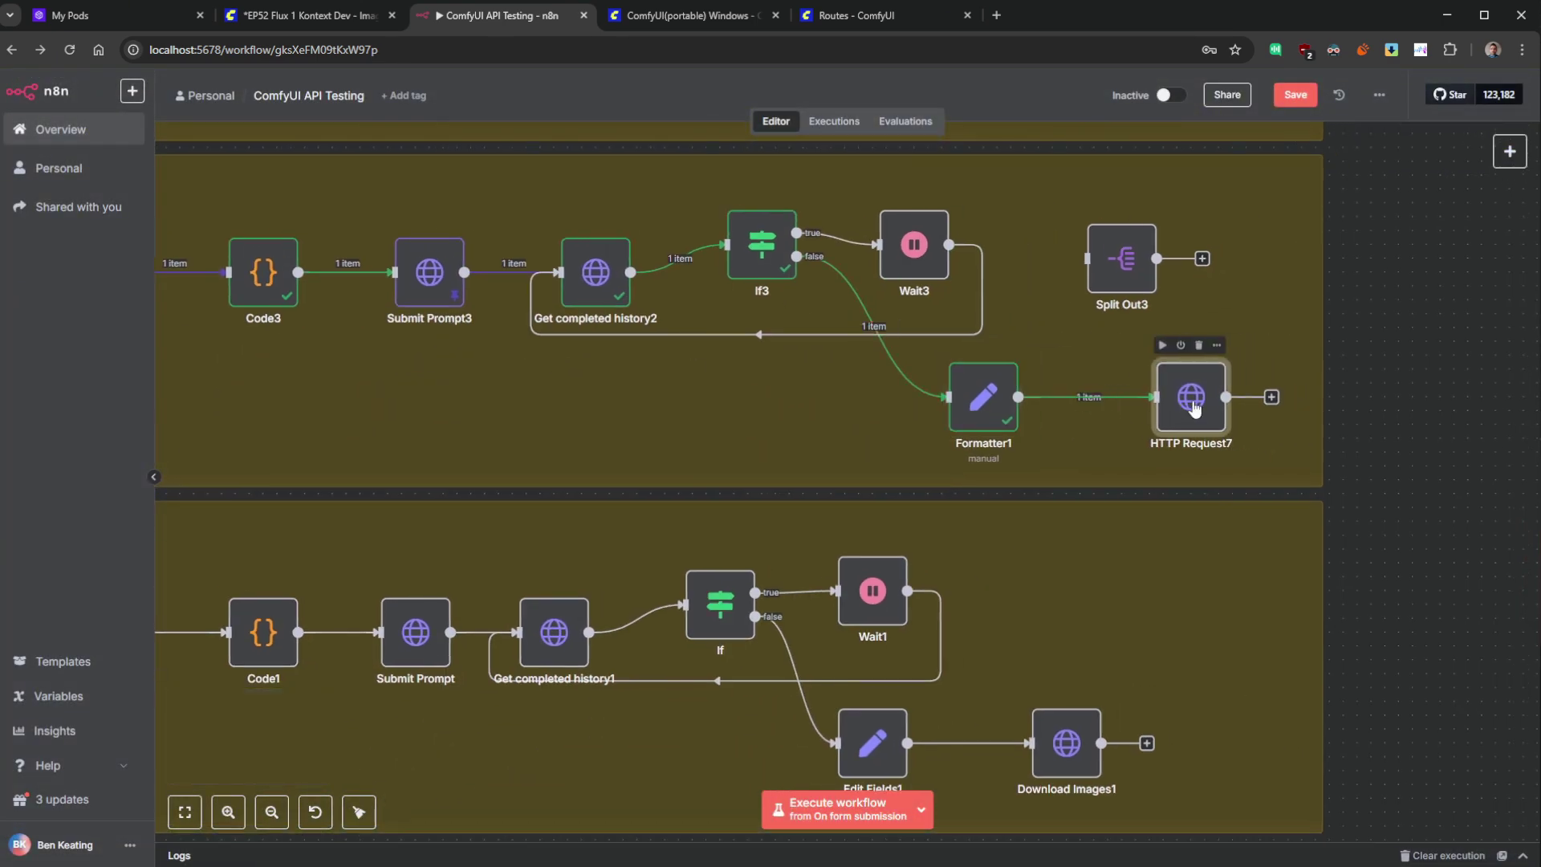
double_click(1193, 408)
click(972, 286)
drag(973, 285, 852, 280)
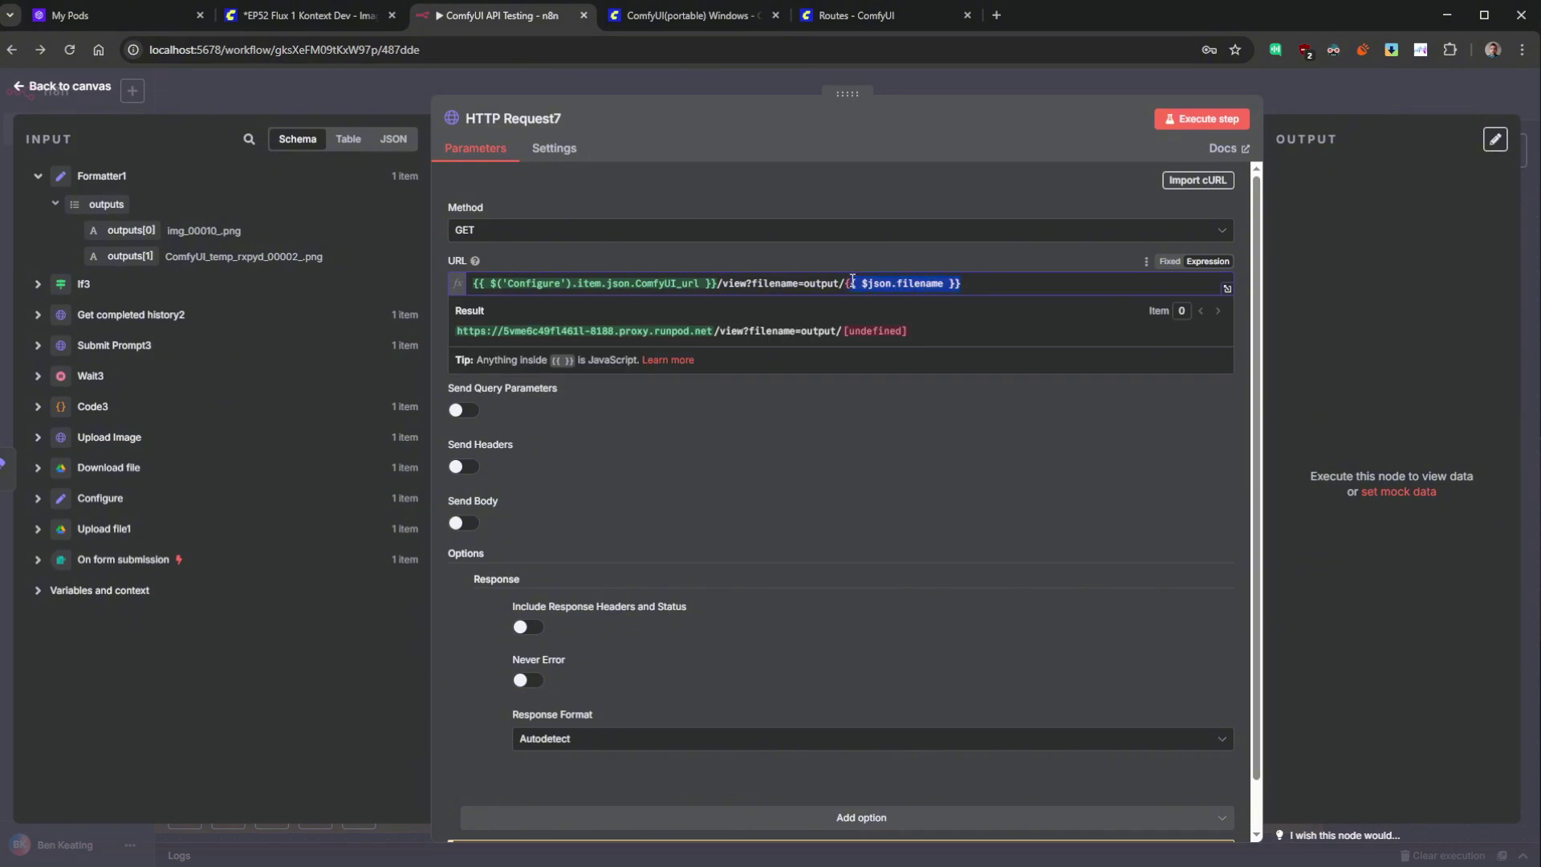
key(BackSpace)
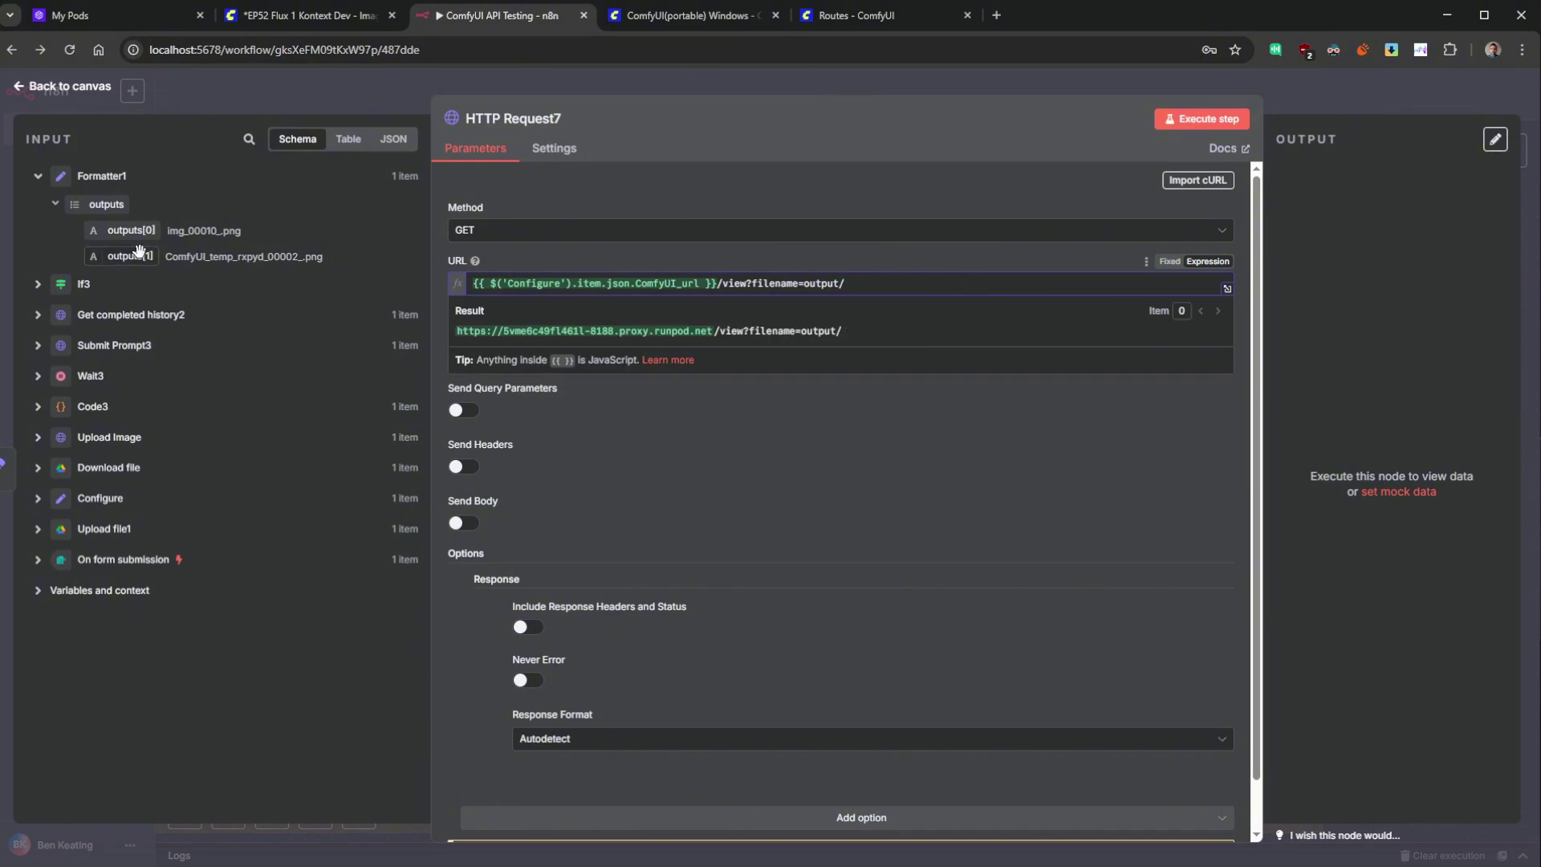
drag(128, 256, 971, 285)
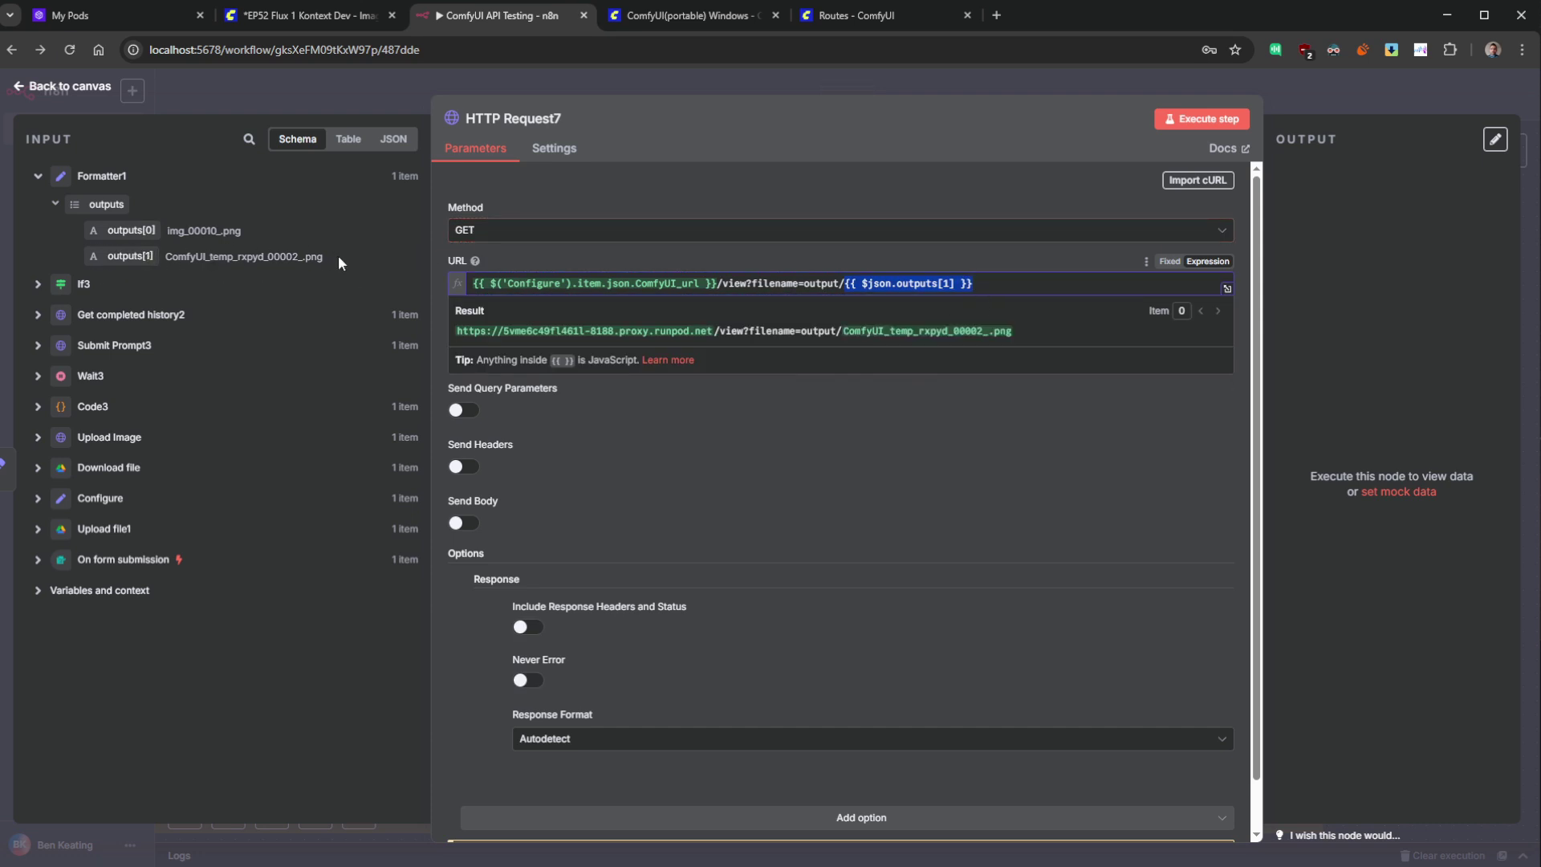
drag(339, 255, 177, 256)
click(1201, 119)
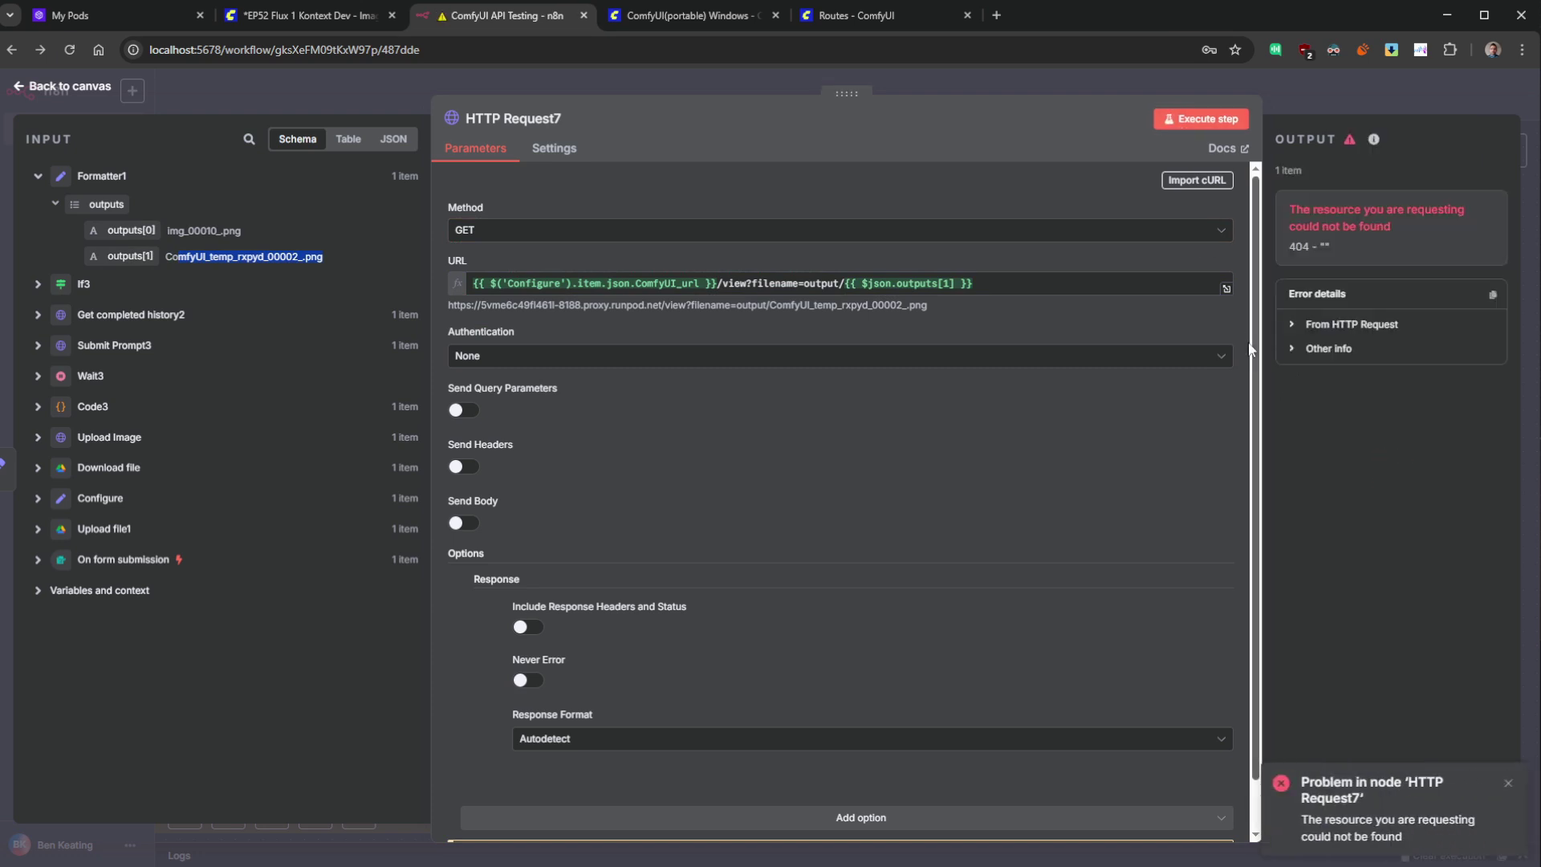
- Replace the expression ending HTTP Request7's URL with {{ $json.outputs[0] }} from Formatter1 and execute the step
click(1017, 282)
drag(972, 284, 849, 291)
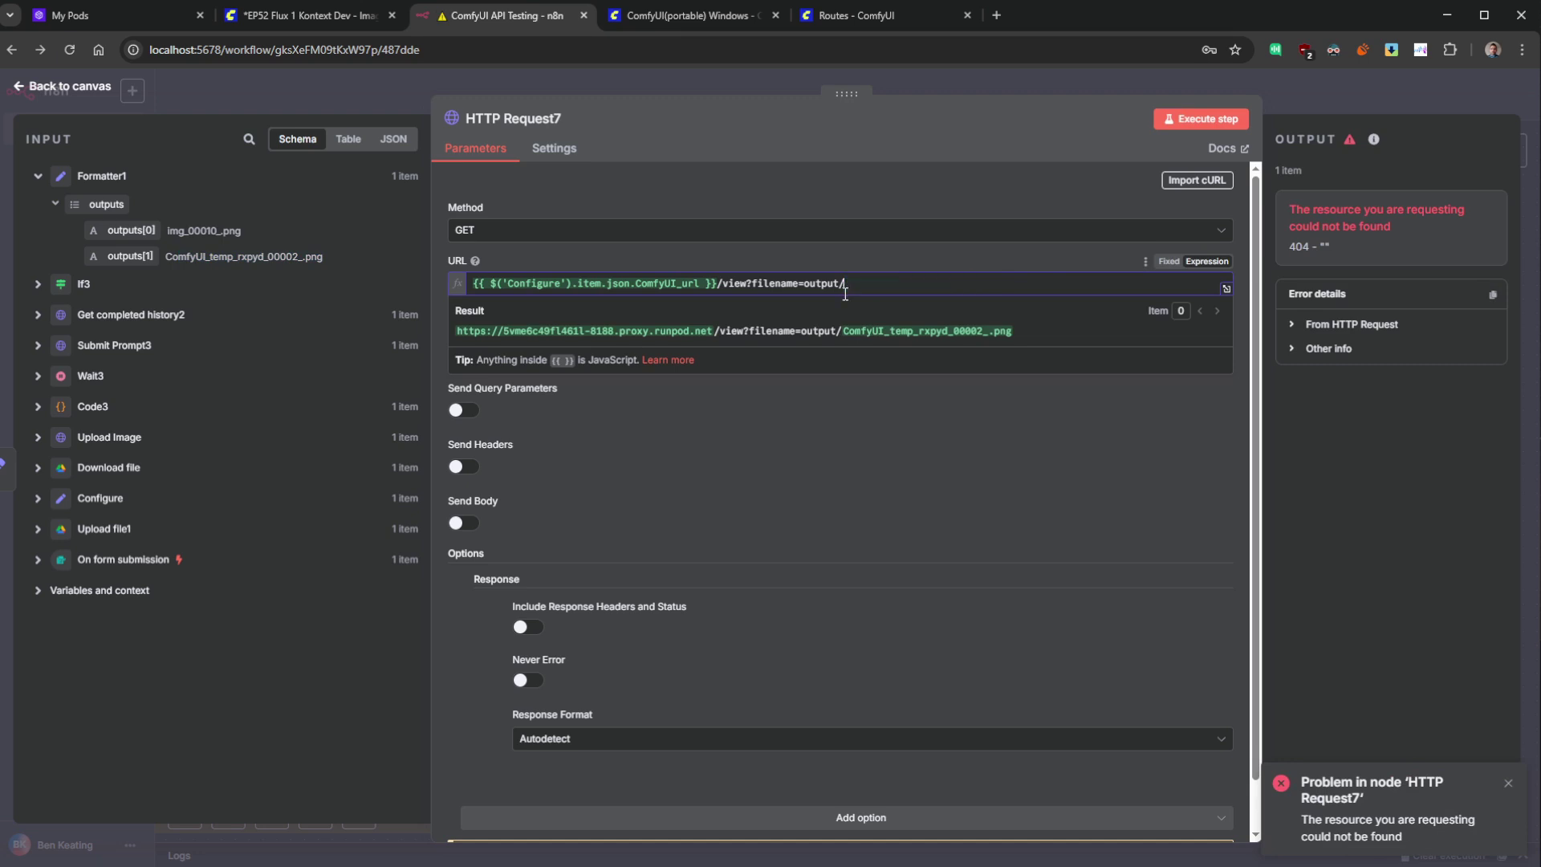
drag(131, 231, 1009, 290)
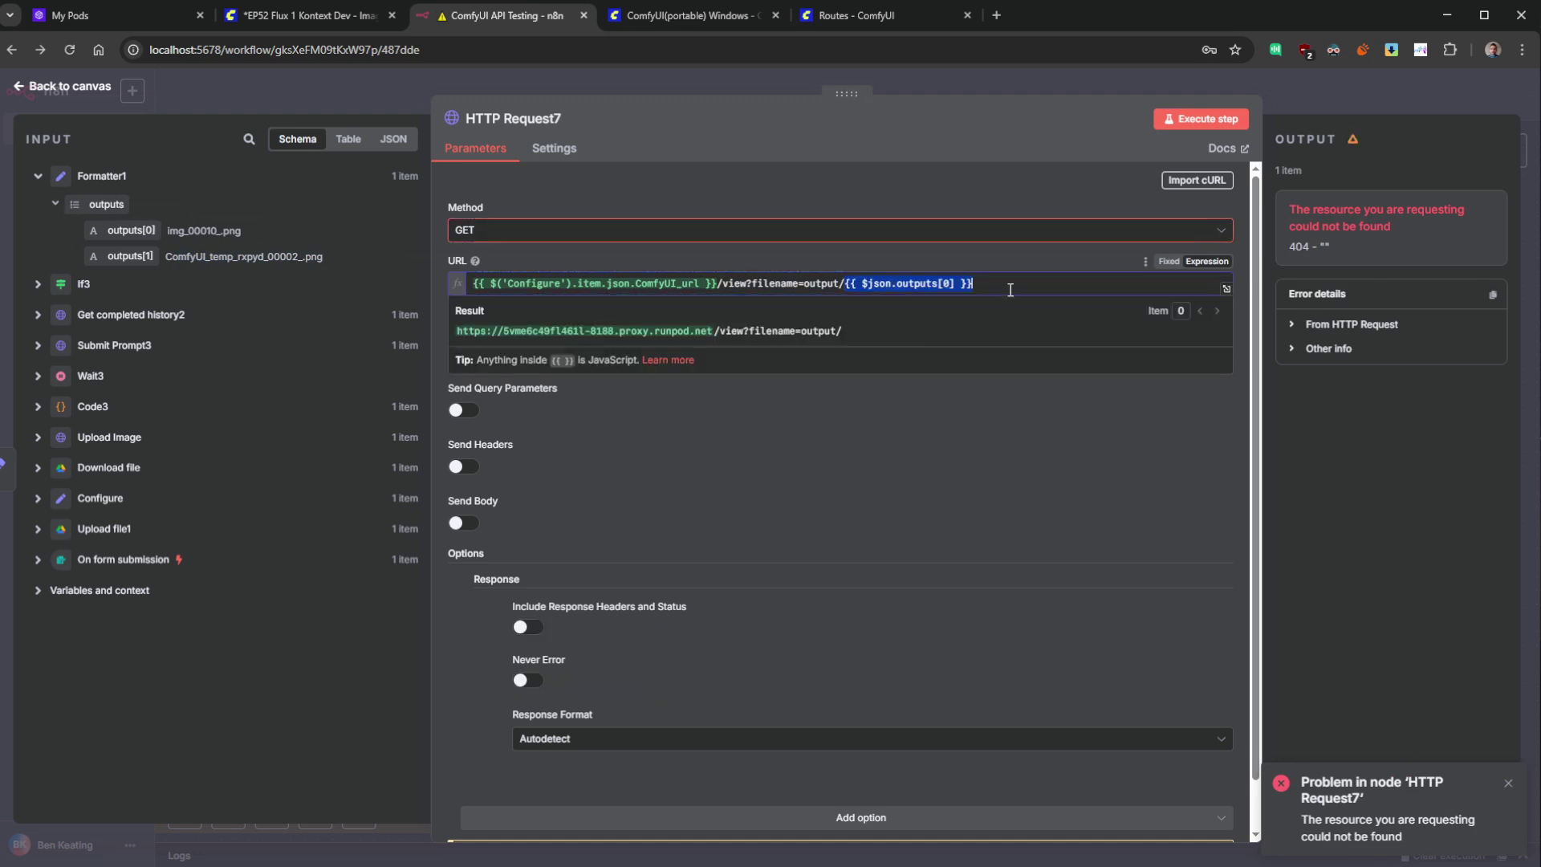
click(1201, 119)
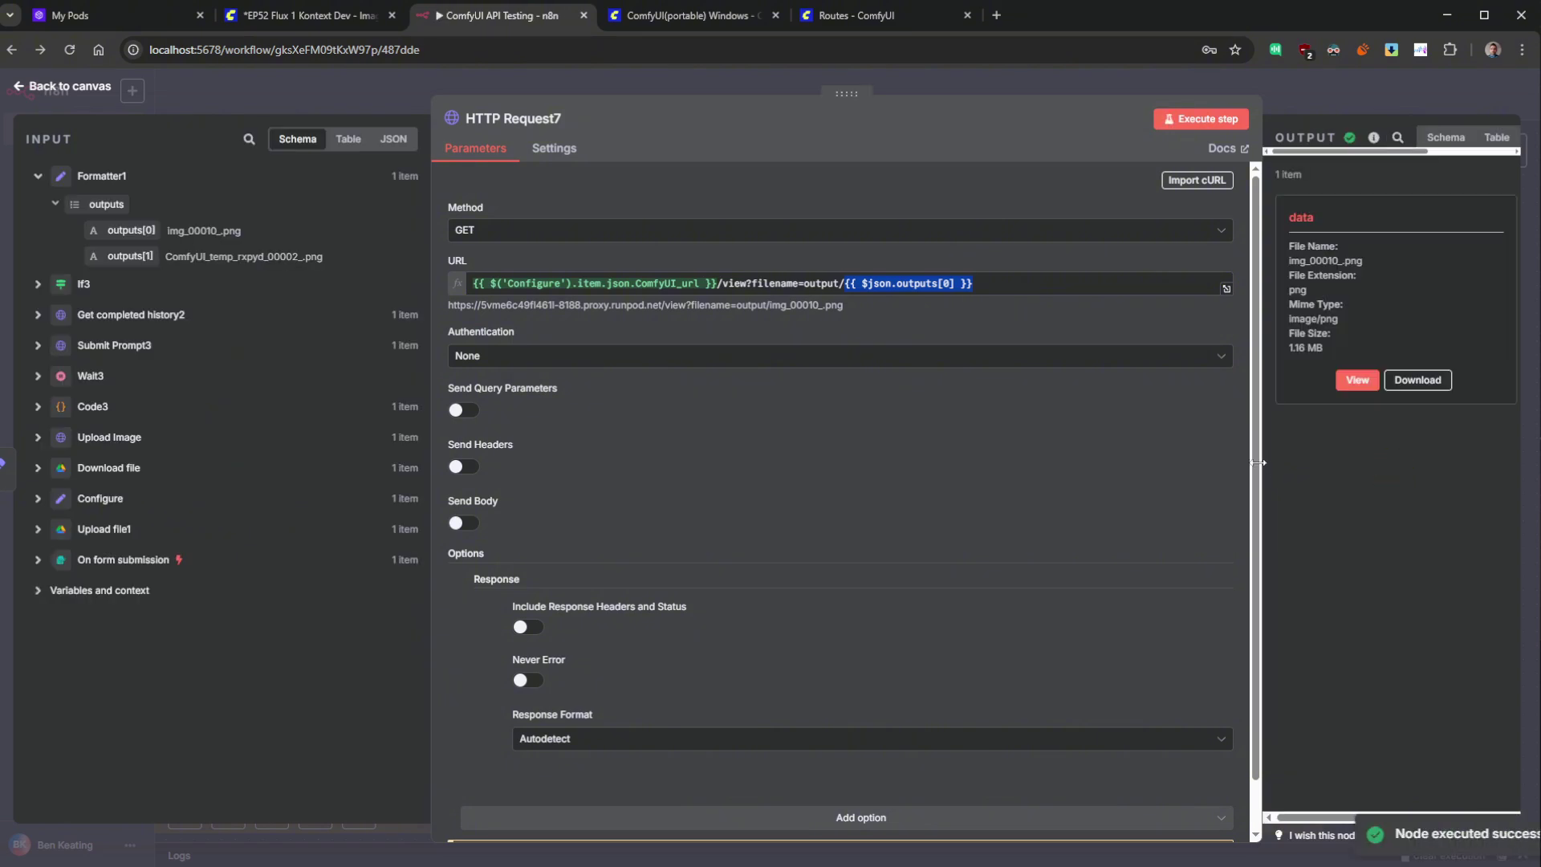
- View the image downloaded by HTTP Request7 in a widened output pane and return to the canvas
drag(1270, 463, 1043, 433)
click(1131, 378)
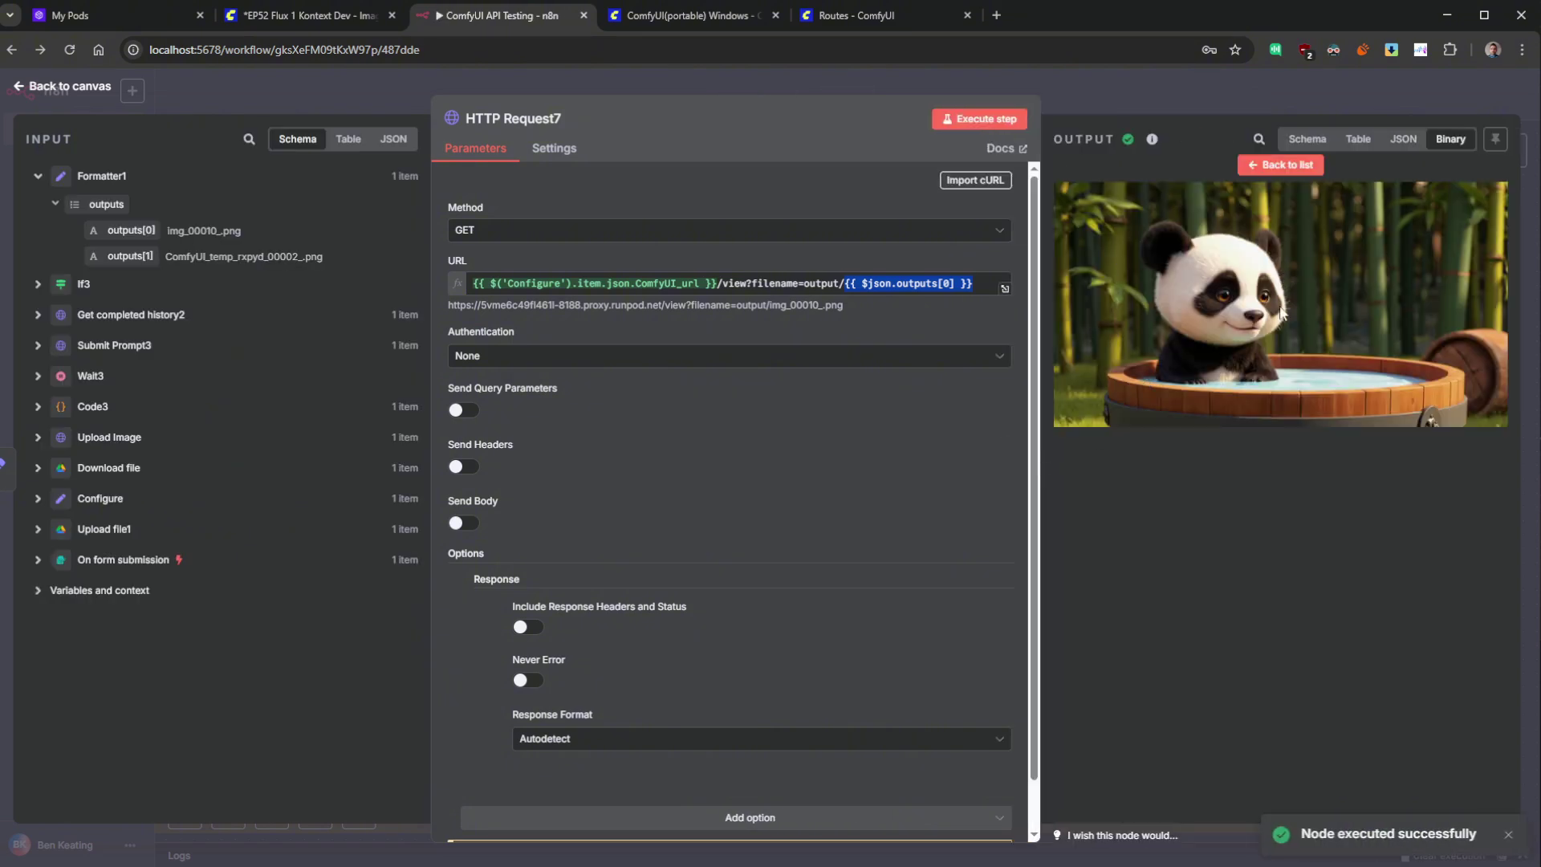
click(69, 87)
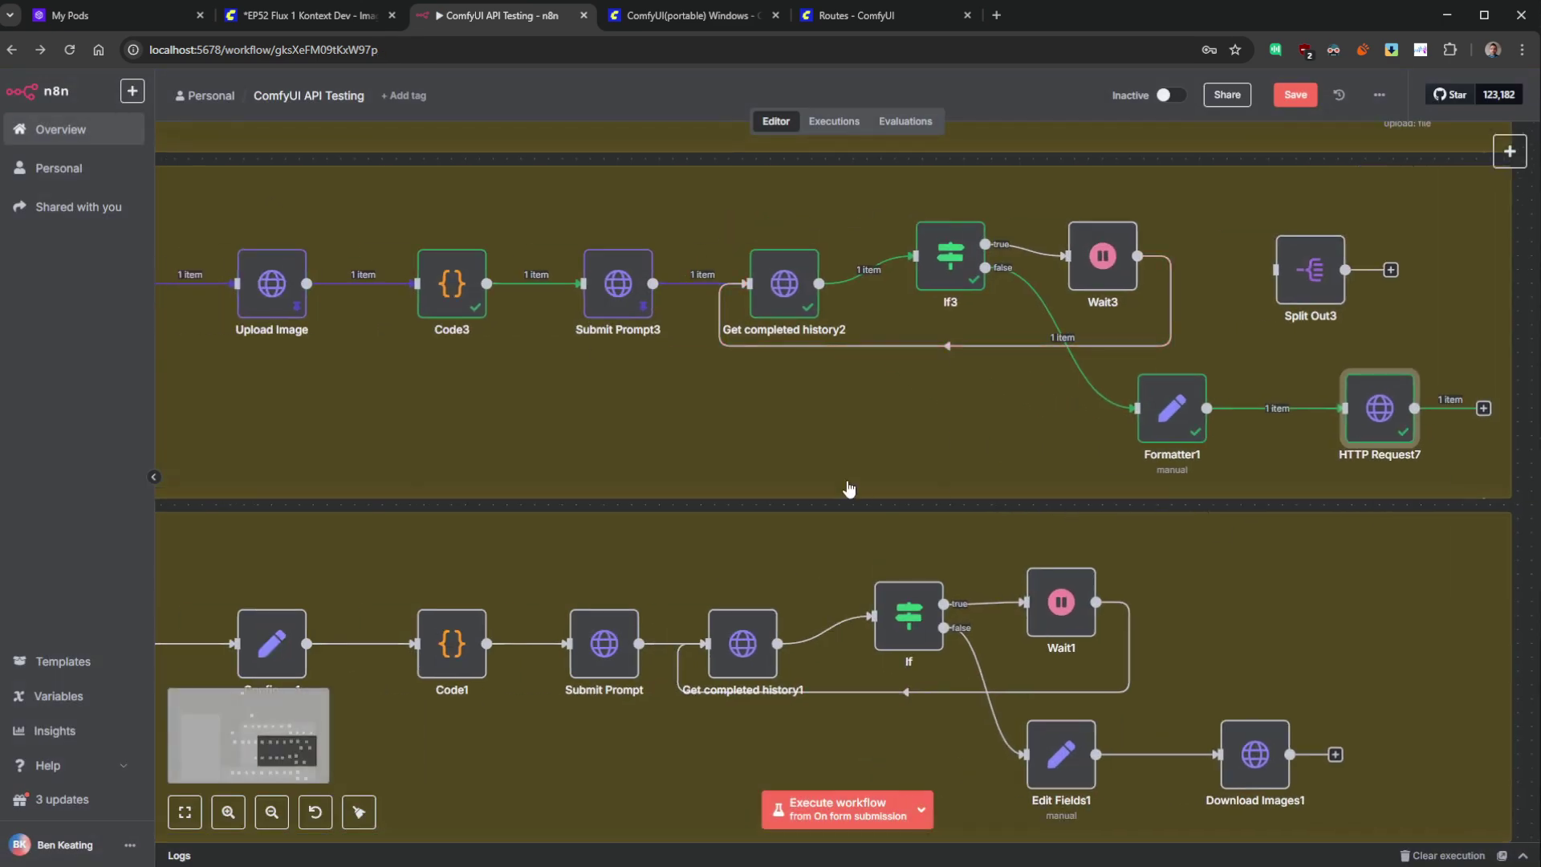
- Unpin the data of On form submission, Upload file1, Configure, Download file, Upload Image and Submit Prompt3 in the Flux Kontext chain
scroll(1003, 493, down, 5)
scroll(1139, 481, up, 3)
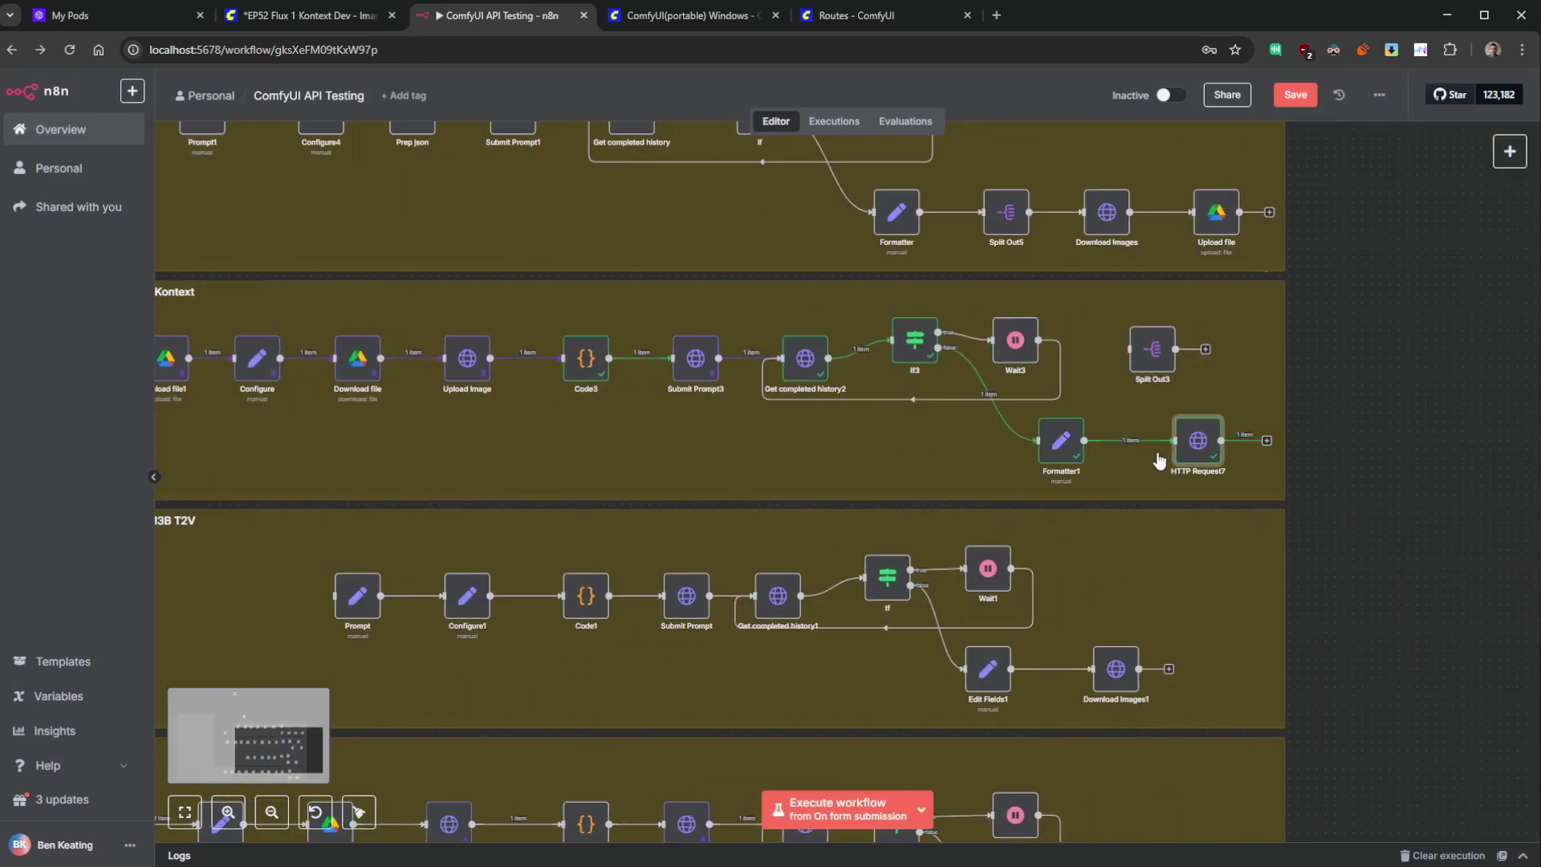
scroll(1005, 451, left, 5)
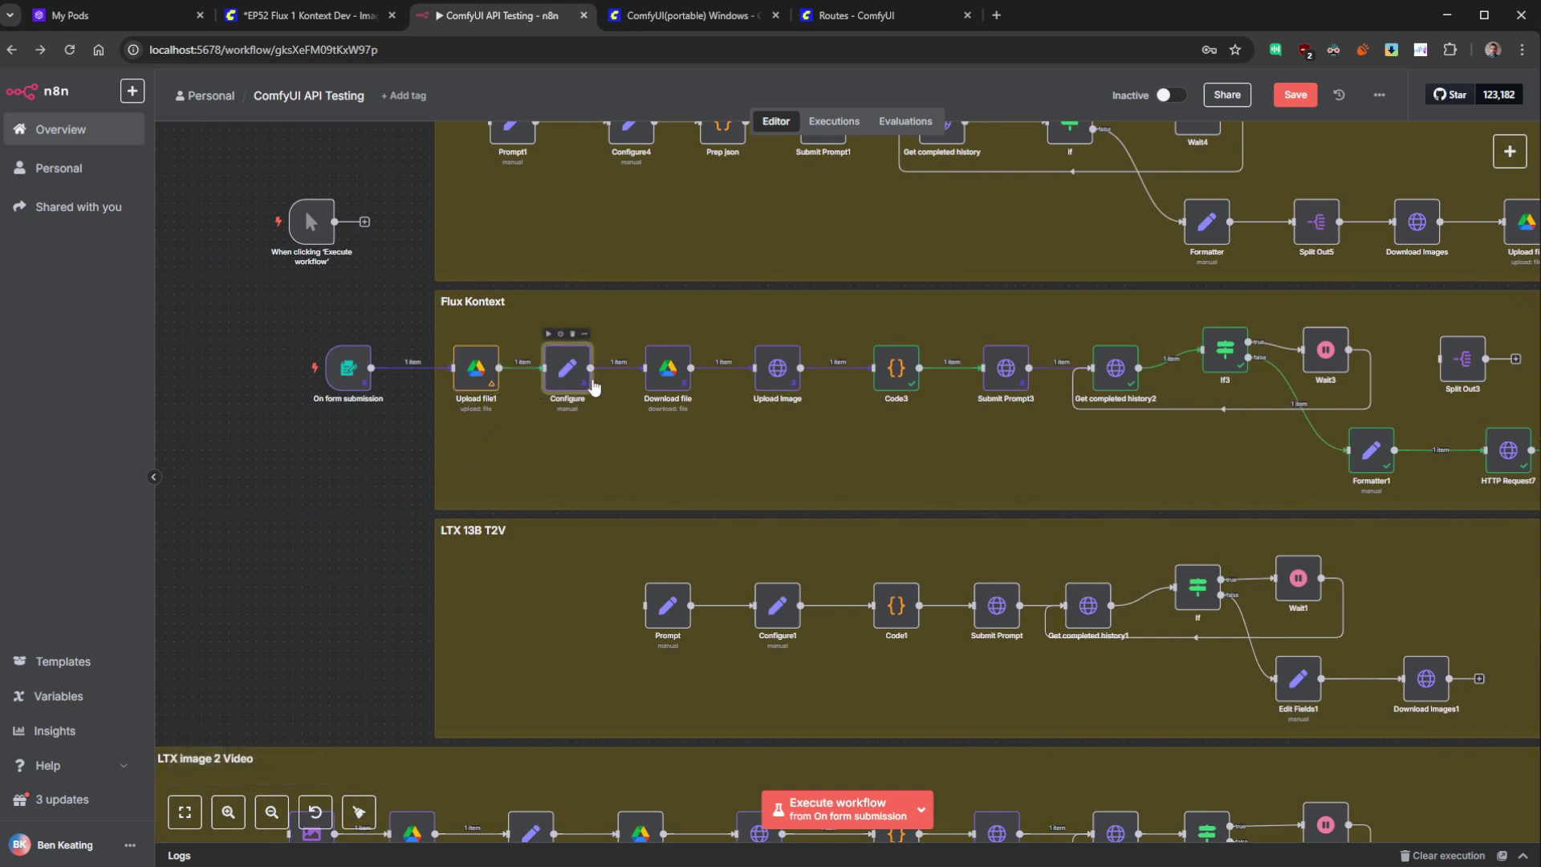
key(p)
click(677, 381)
key(p)
click(777, 379)
key(p)
click(1008, 369)
key(p)
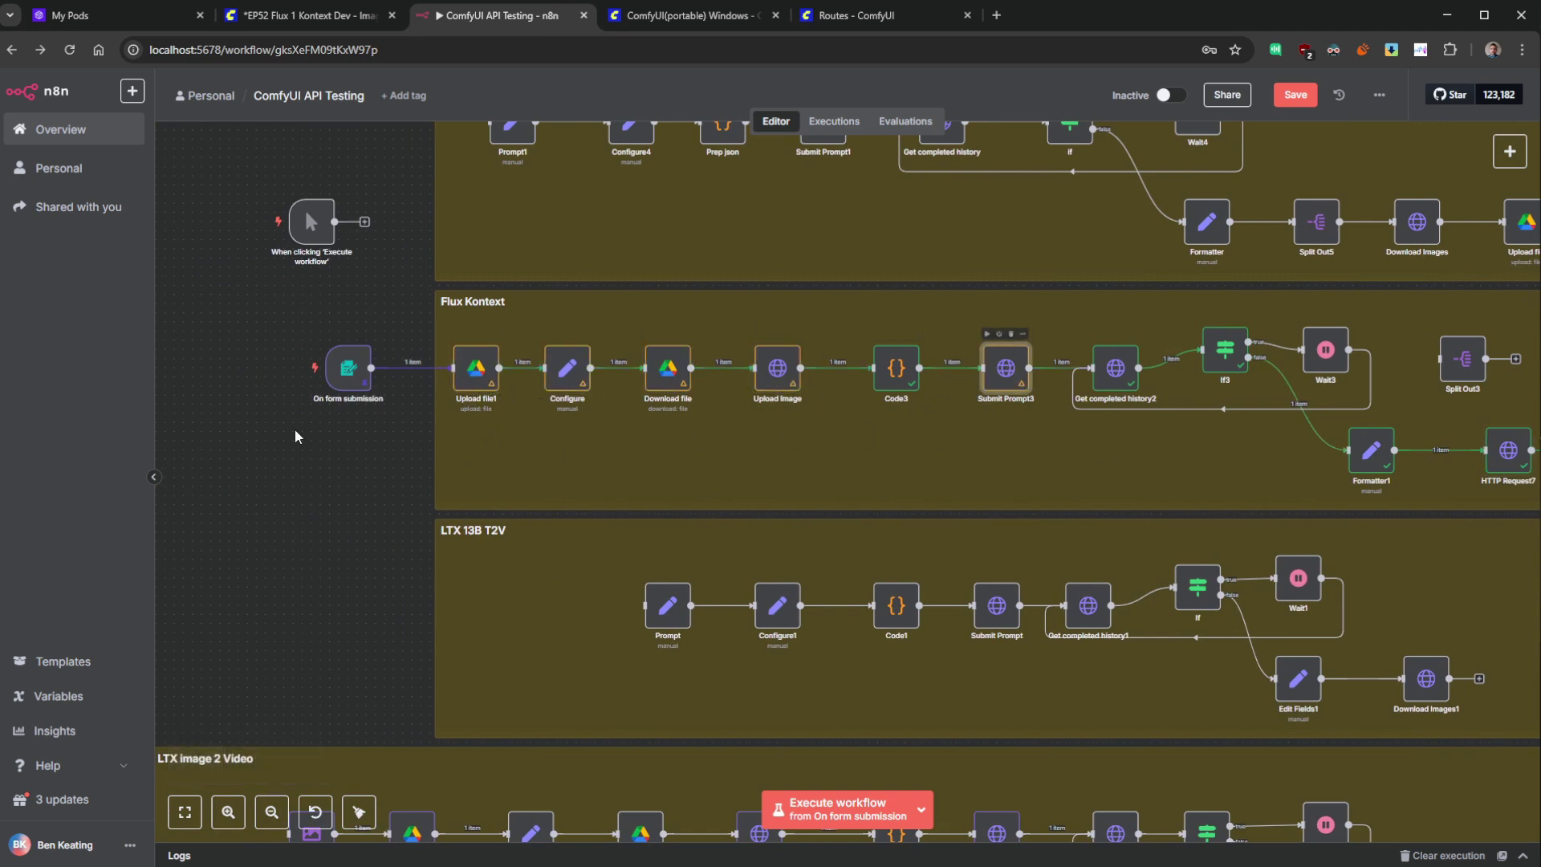
click(354, 378)
- Delete the unused Split Out3 node and move Formatter1 and HTTP Request7 slightly left within the Flux Kontext area
scroll(711, 478, right, 3)
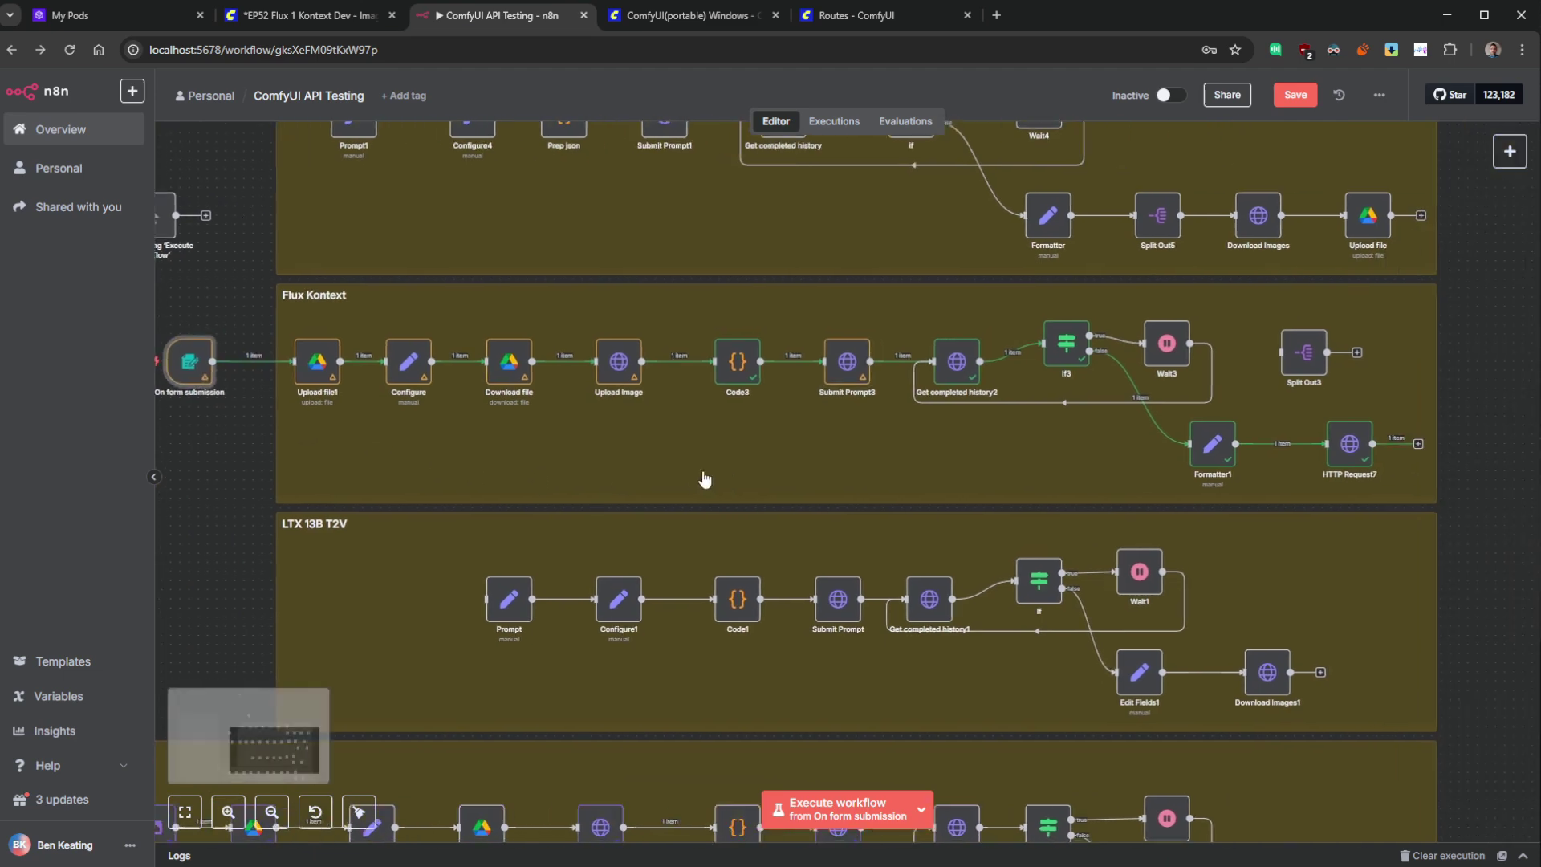
scroll(804, 488, right, 2)
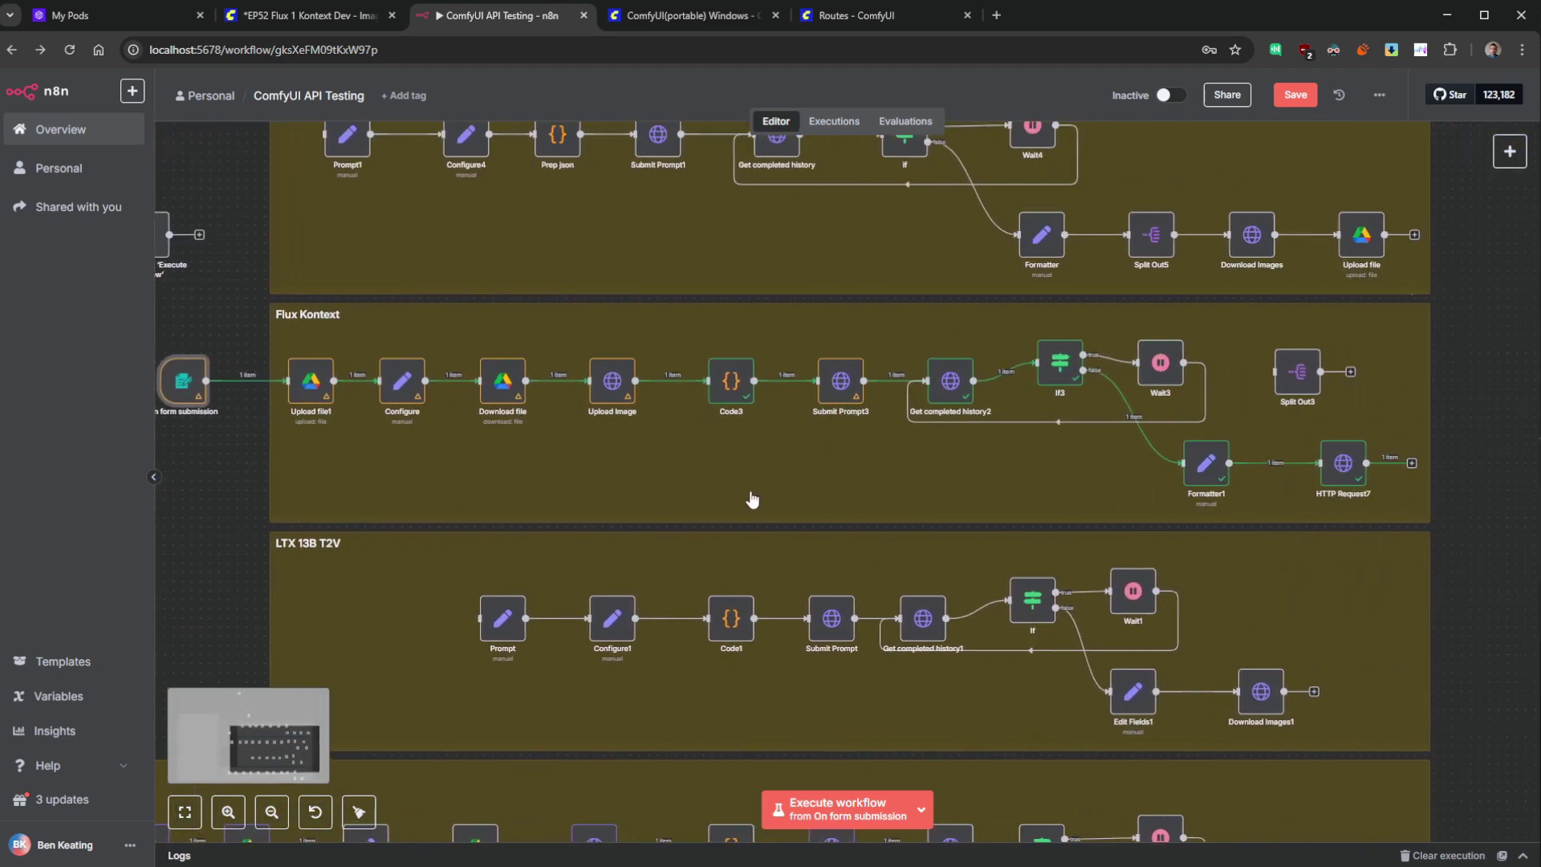
click(1309, 379)
key(Delete)
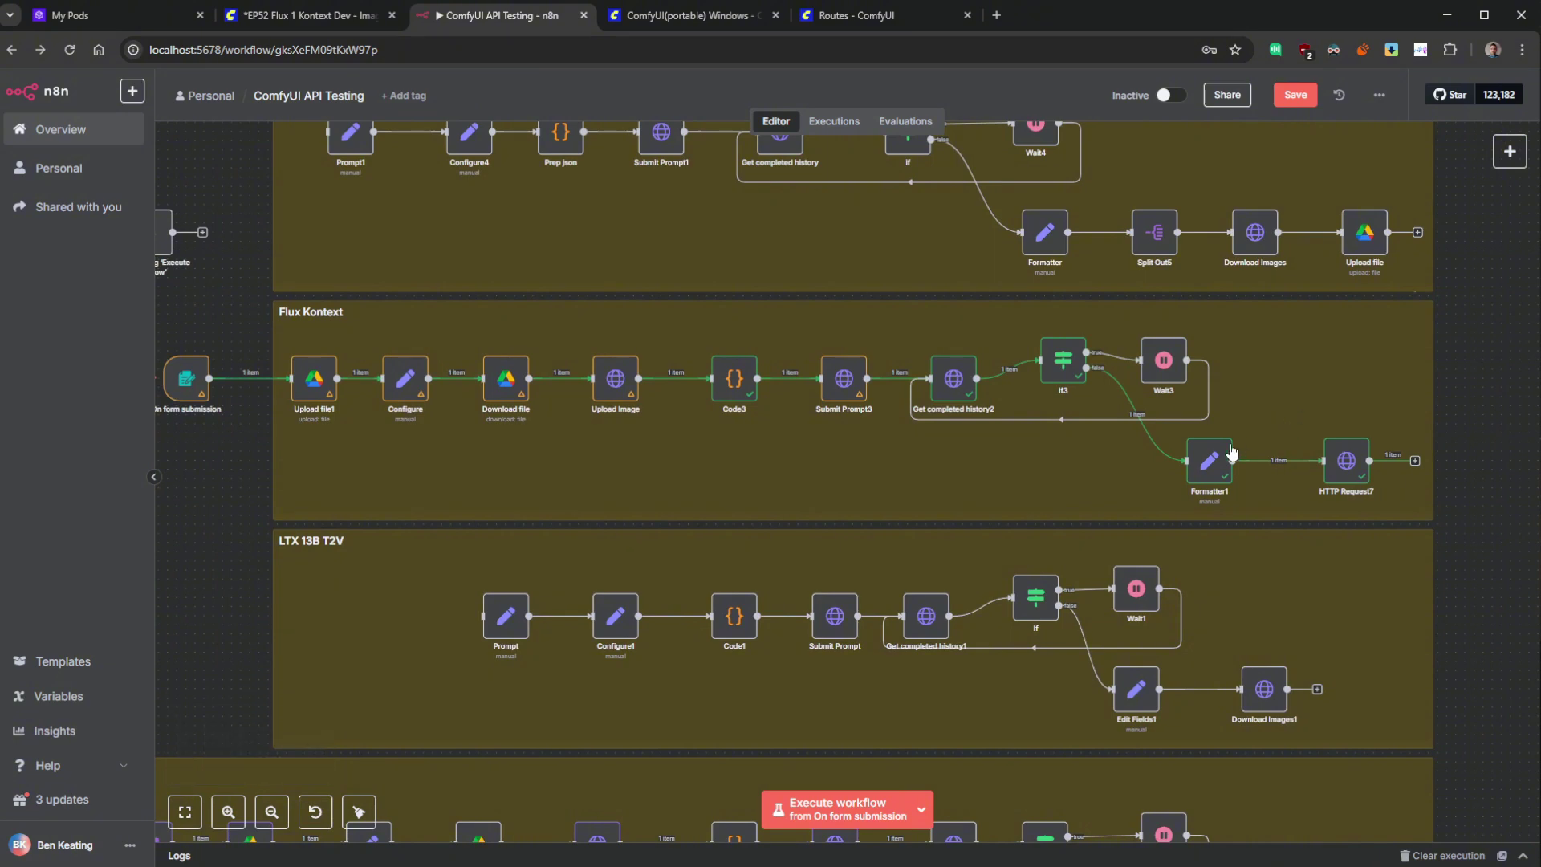
drag(1209, 463, 1170, 472)
drag(1346, 460, 1291, 469)
- Execute the workflow from the form submission trigger and attach images (3).jpg as the form's data file
drag(750, 480, 986, 506)
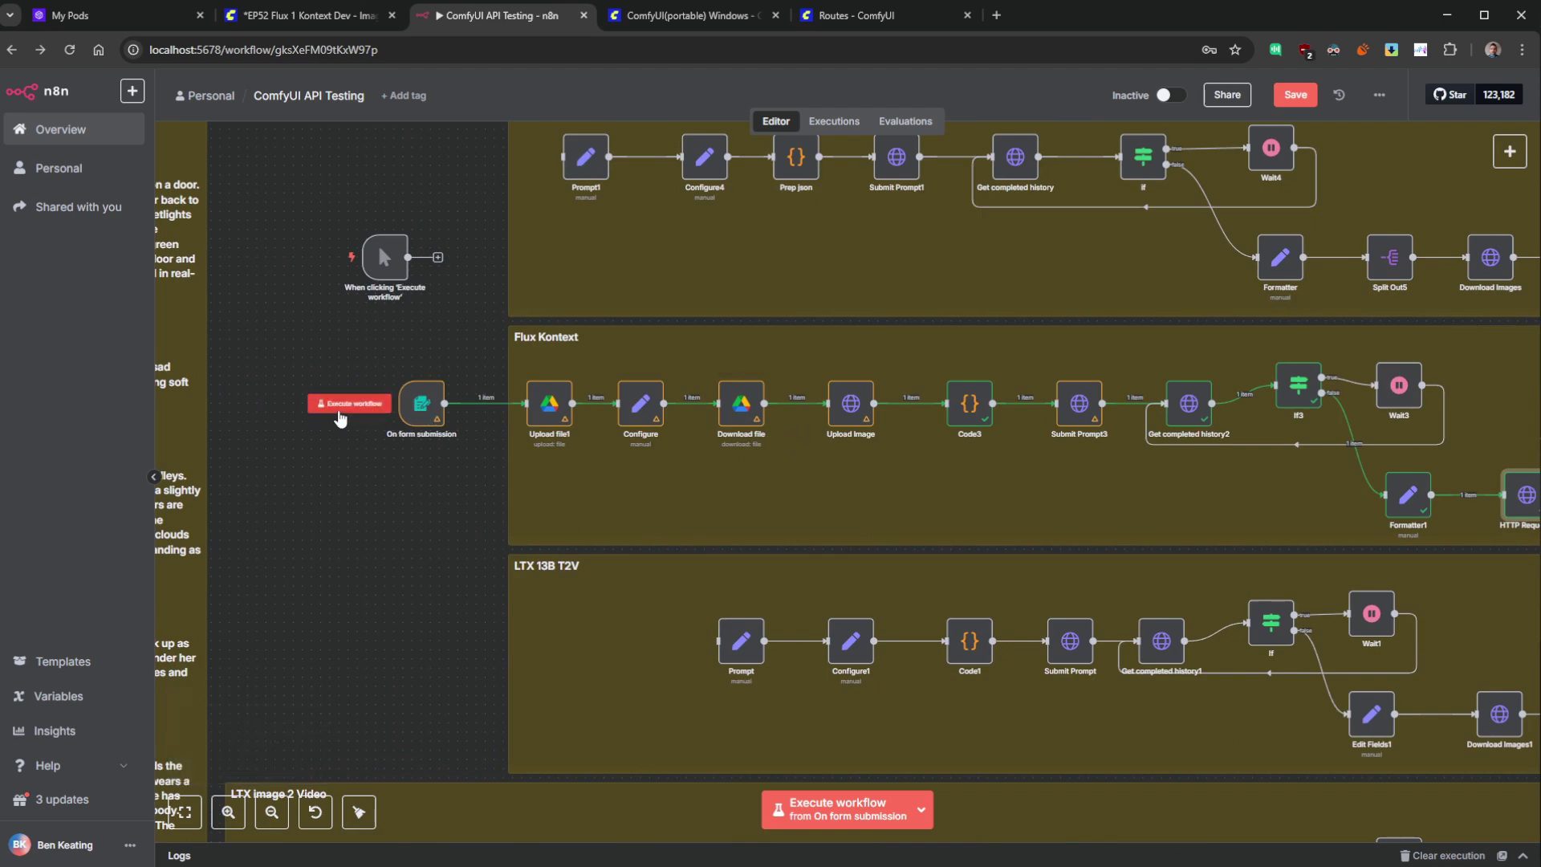
click(341, 412)
click(409, 214)
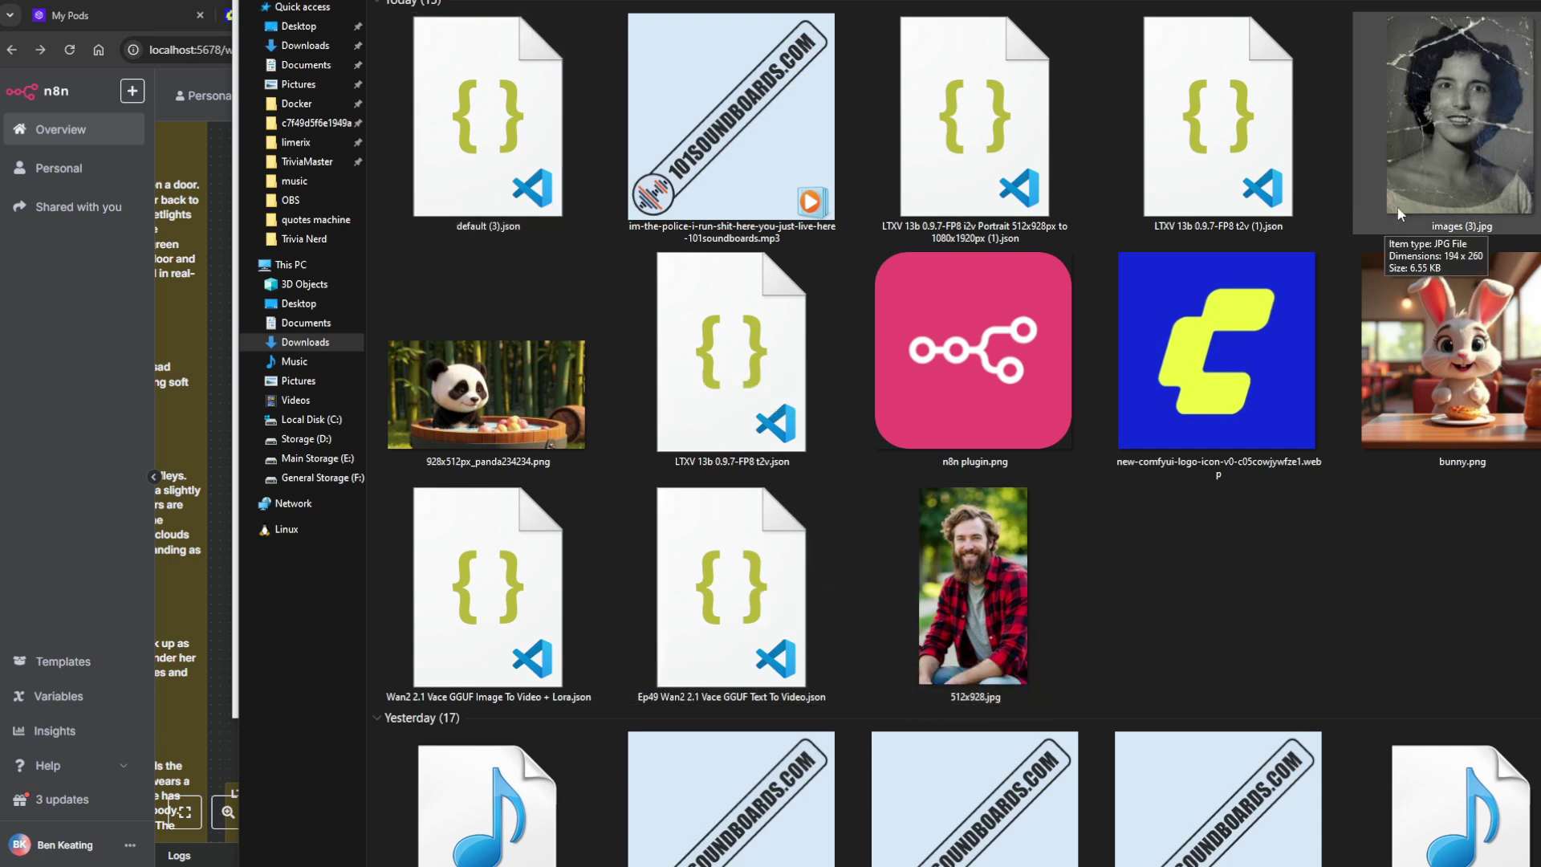
double_click(1465, 110)
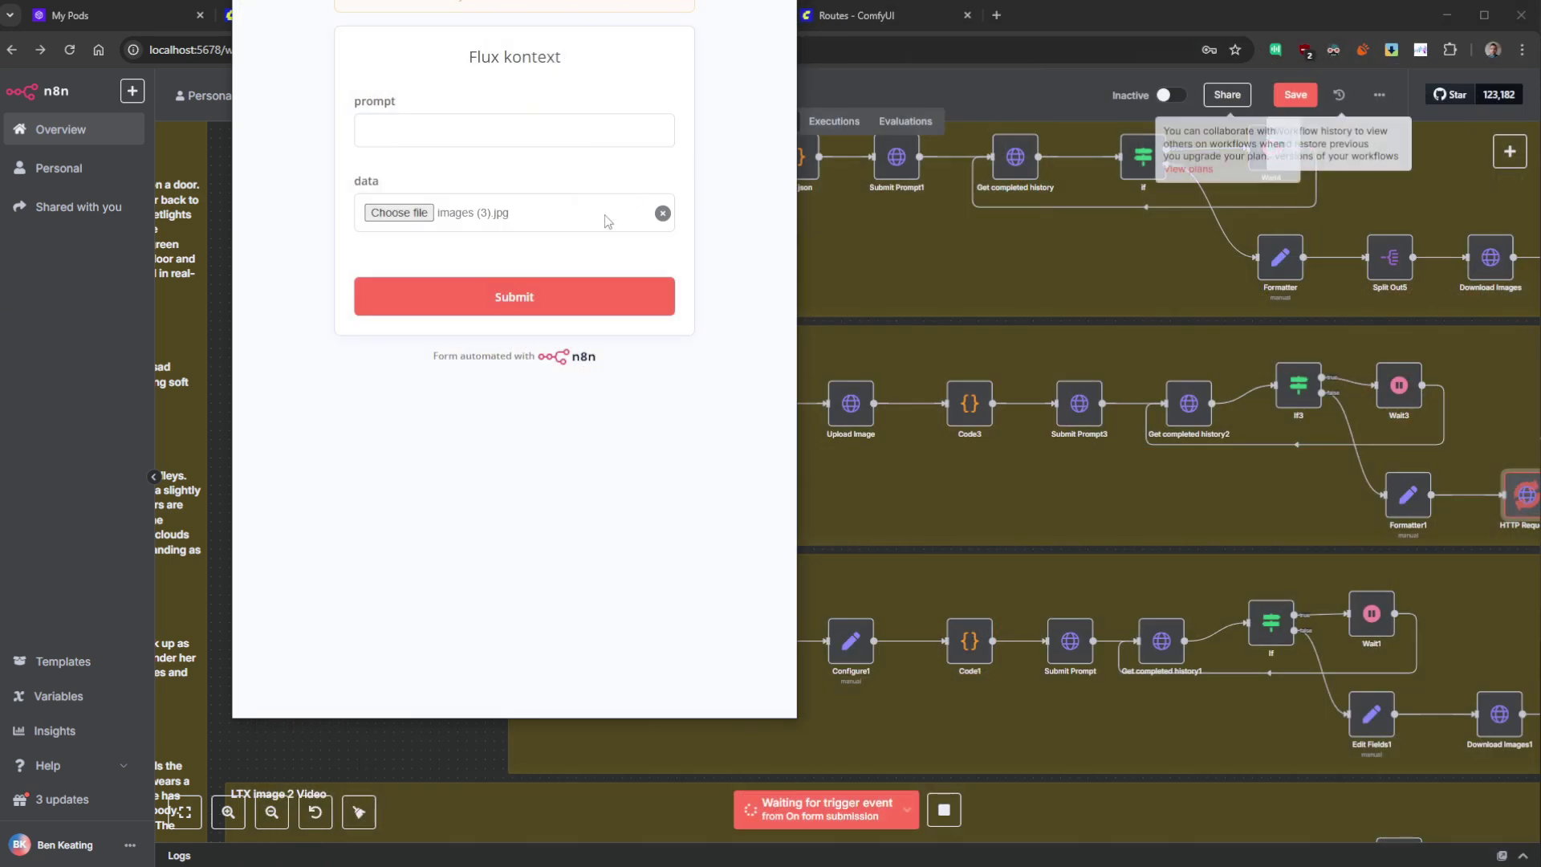
- Enter the prompt "restore the image and colorize it", submit the Flux kontext form and close its window
click(495, 132)
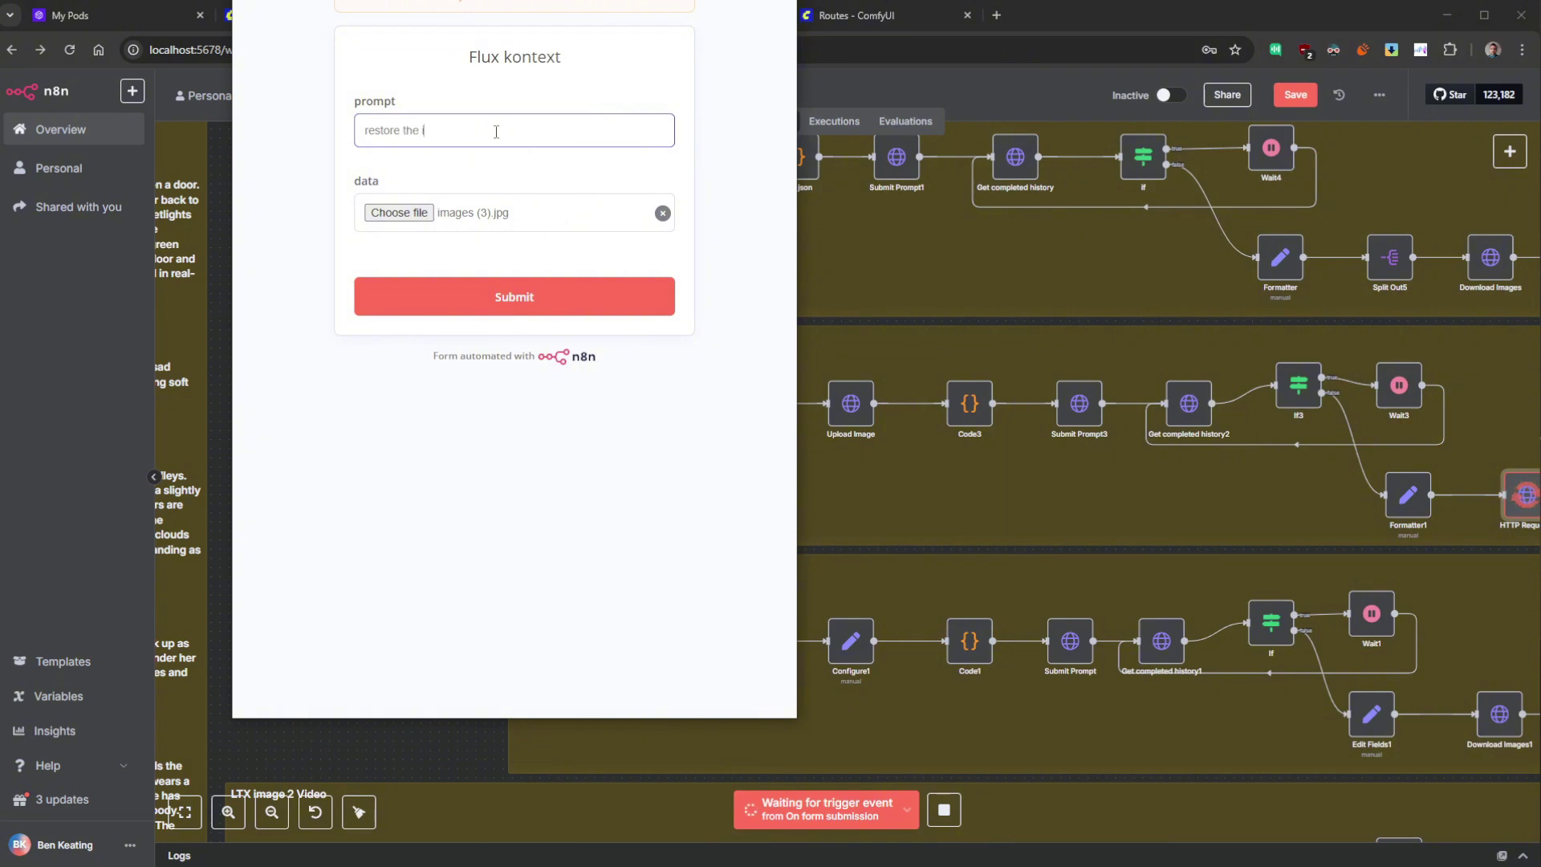
text(restore the image and colorize it)
click(496, 308)
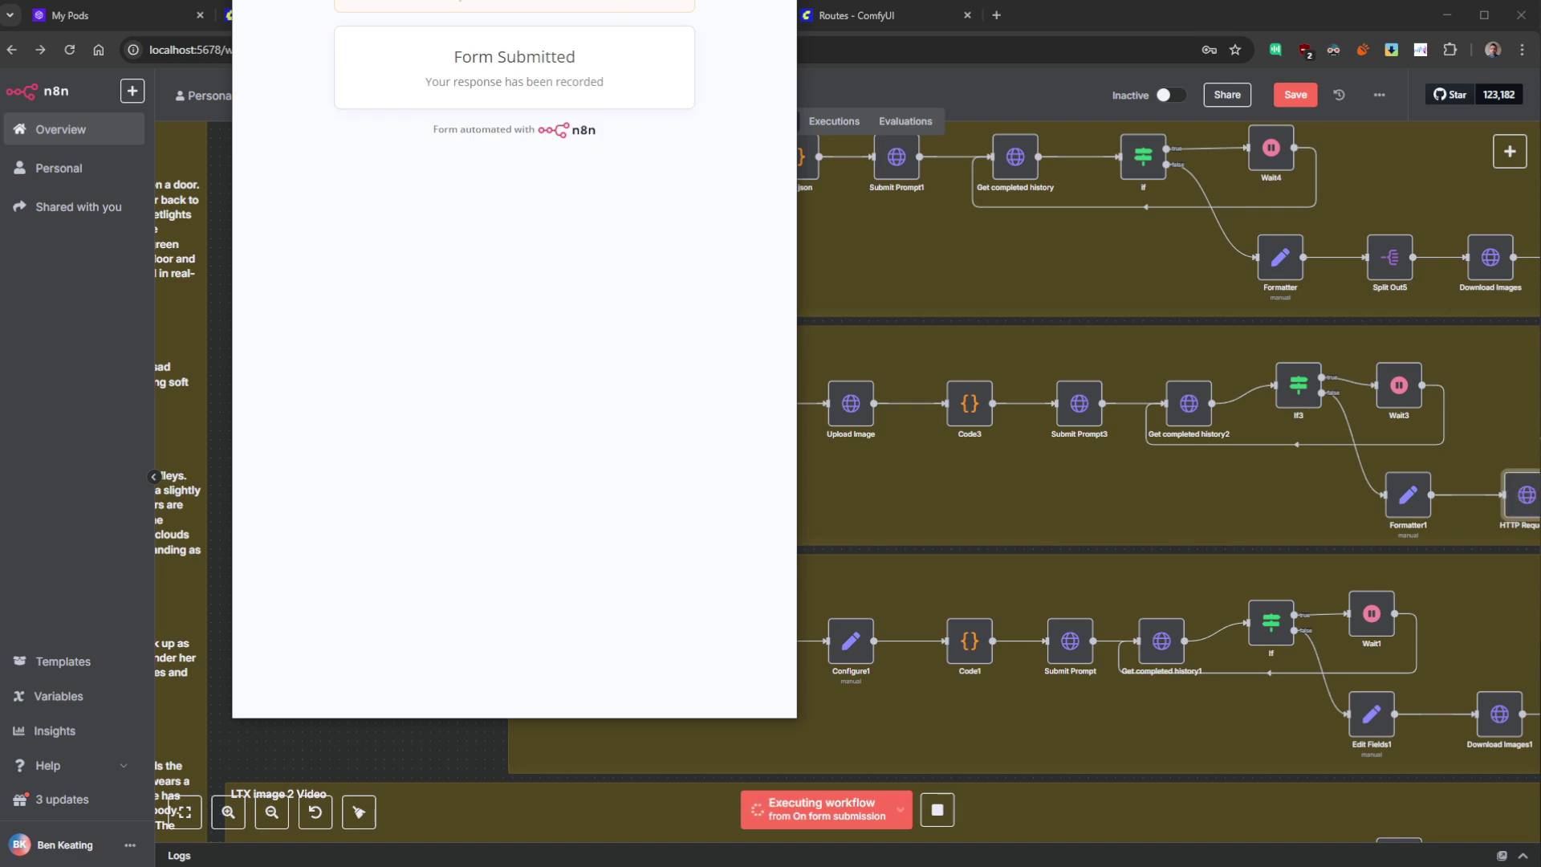
key(ctrl+w)
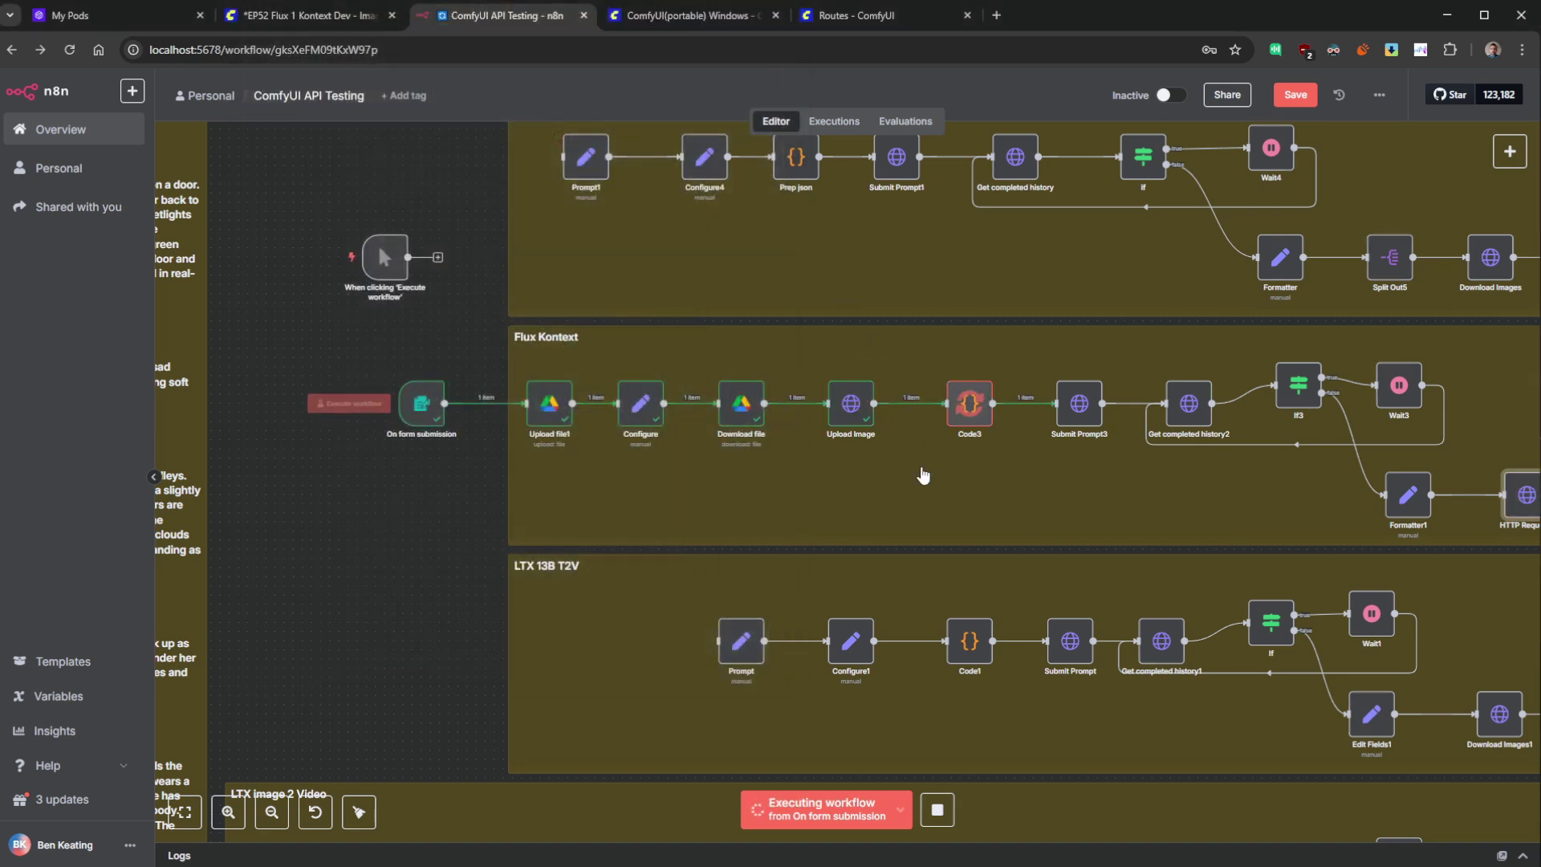
- Follow the Flux Kontext run on the canvas through the Wait3 loop until HTTP Request7 finishes
drag(1049, 516, 874, 525)
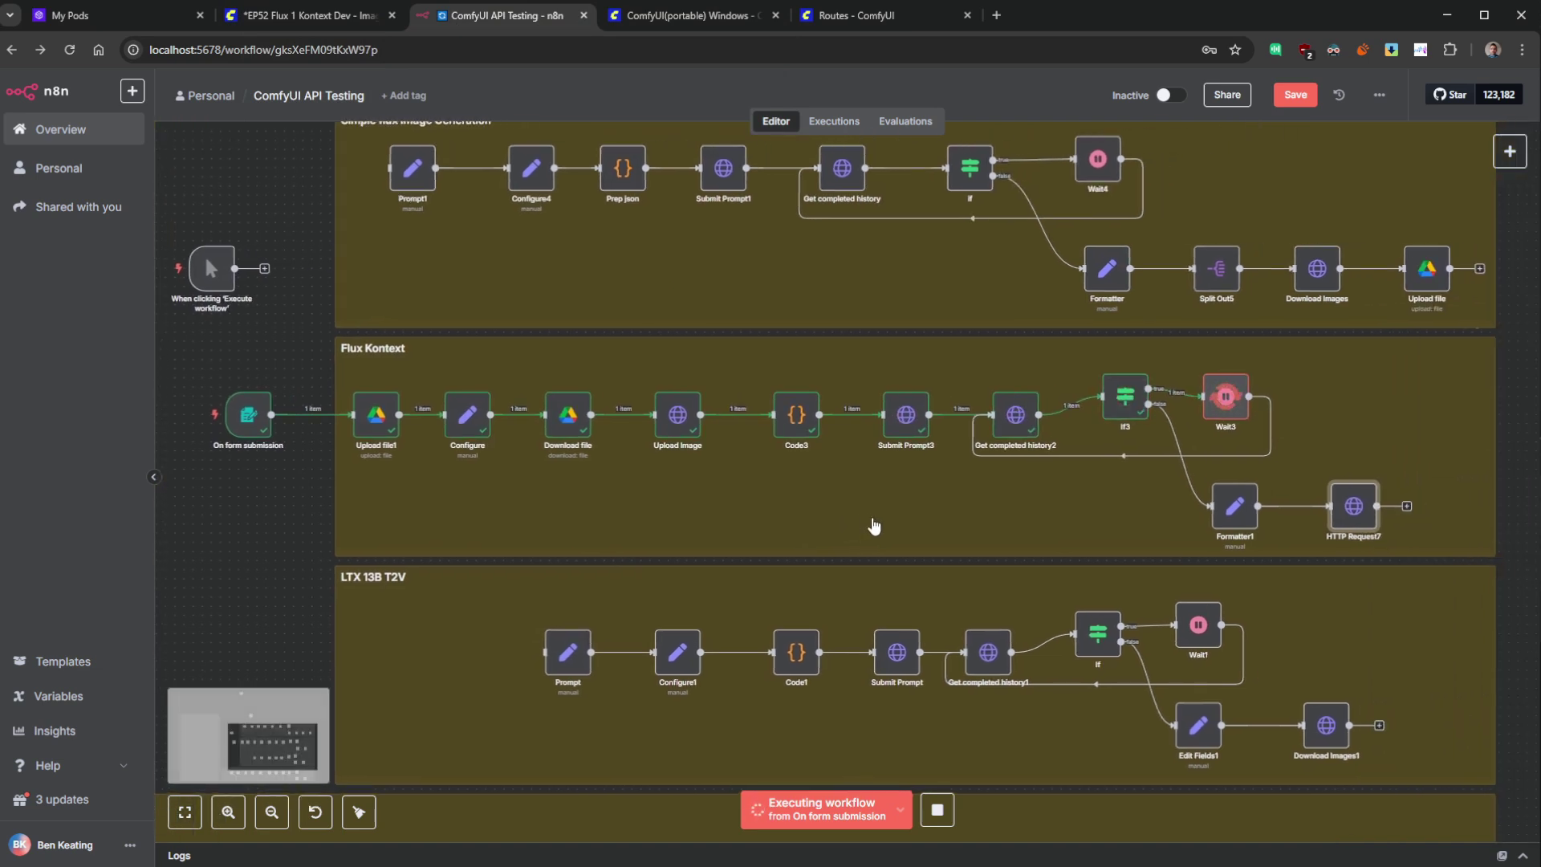
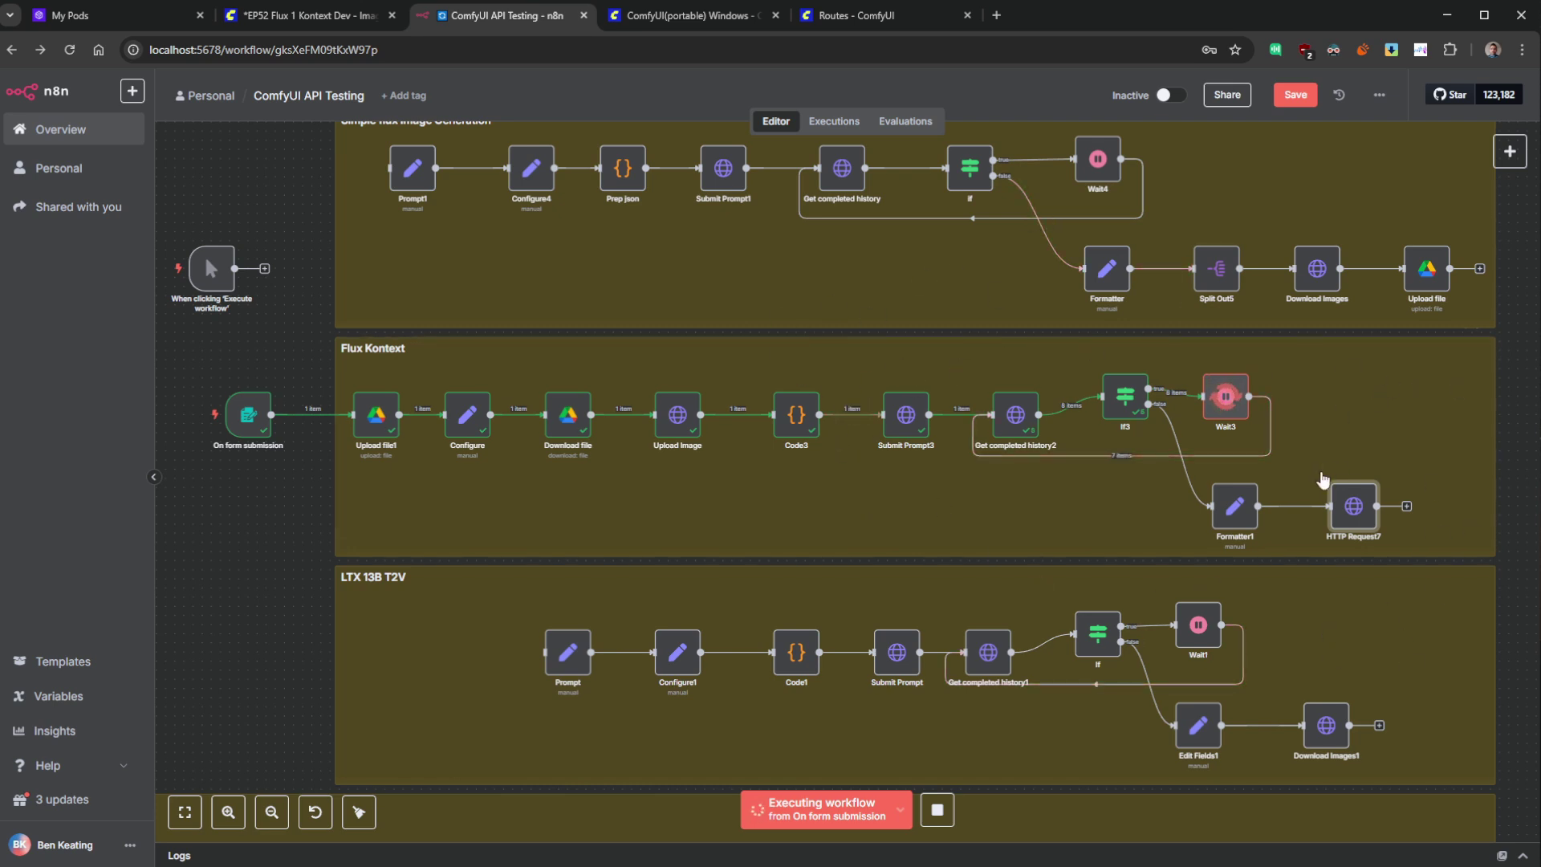
scroll(1259, 442, up, 3)
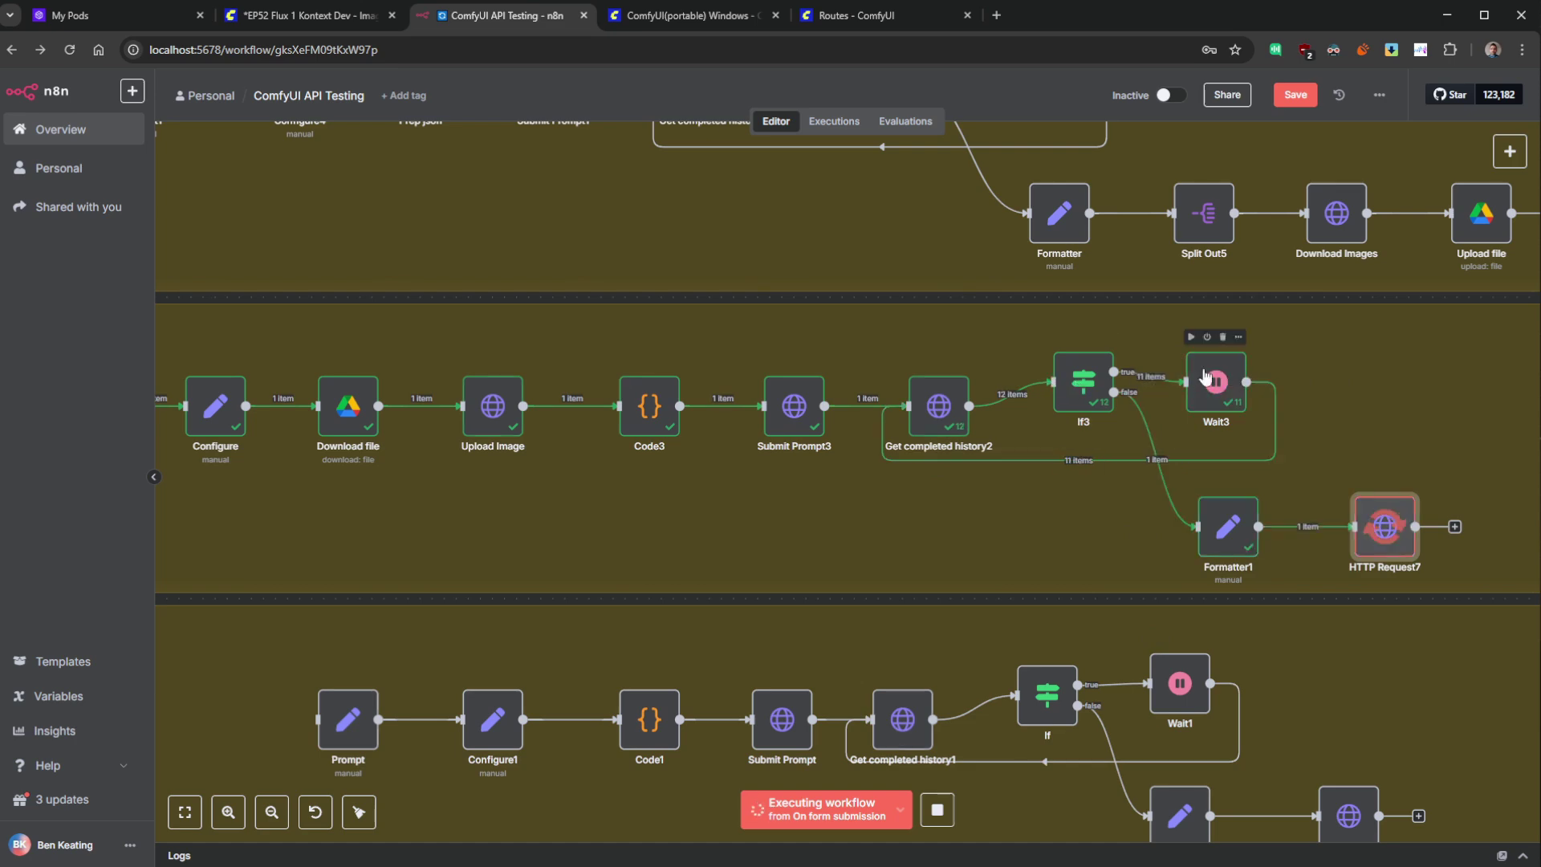
scroll(997, 452, right, 5)
scroll(998, 452, down, 1)
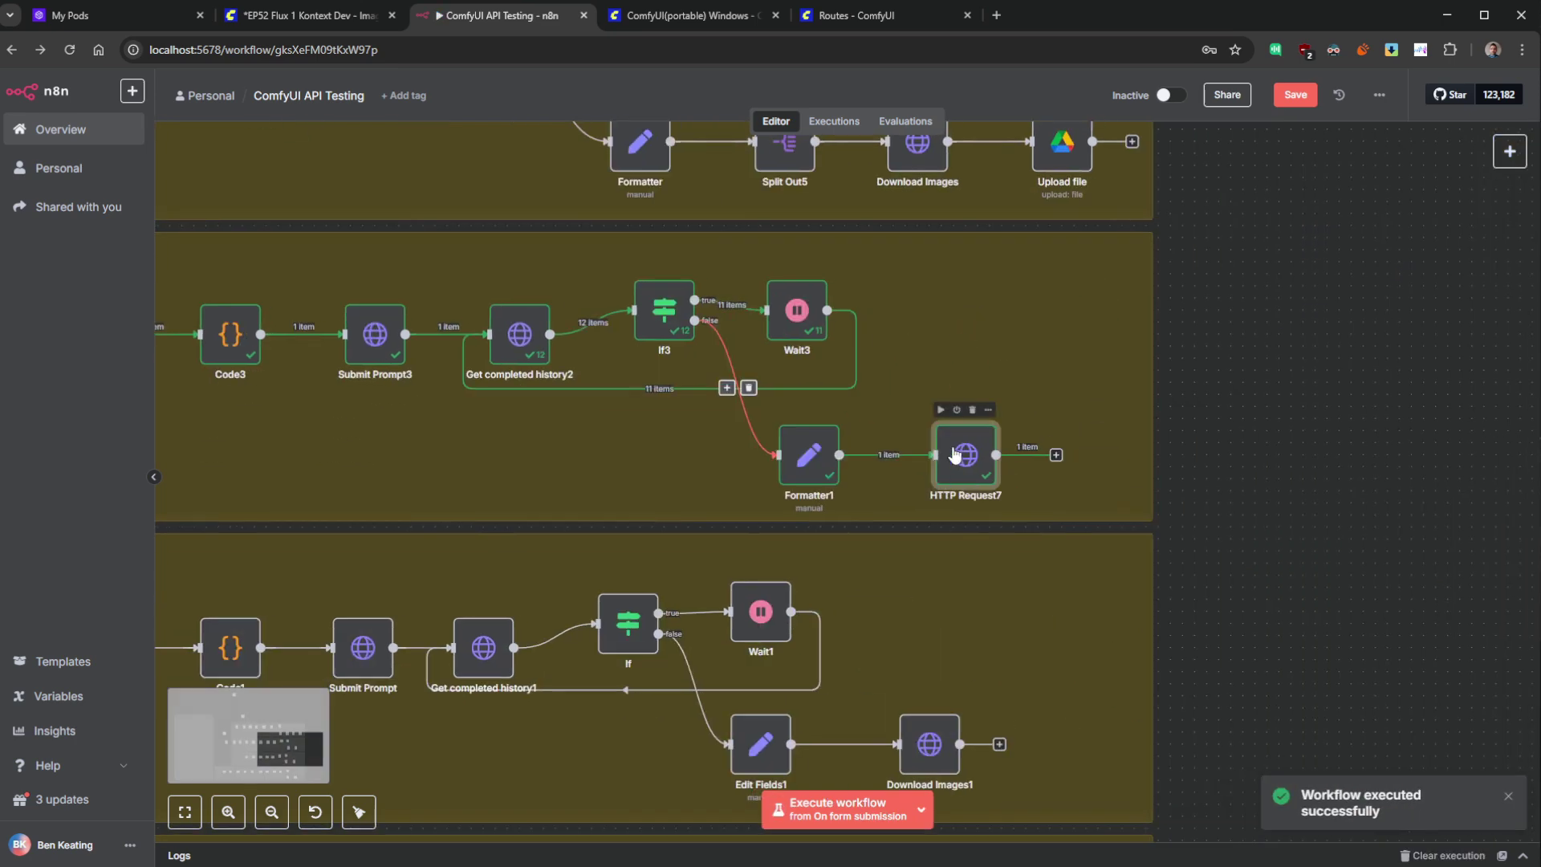
- Open the image output of HTTP Request7 in a widened output pane, examine the restored photo and return to the canvas
double_click(954, 455)
click(1131, 378)
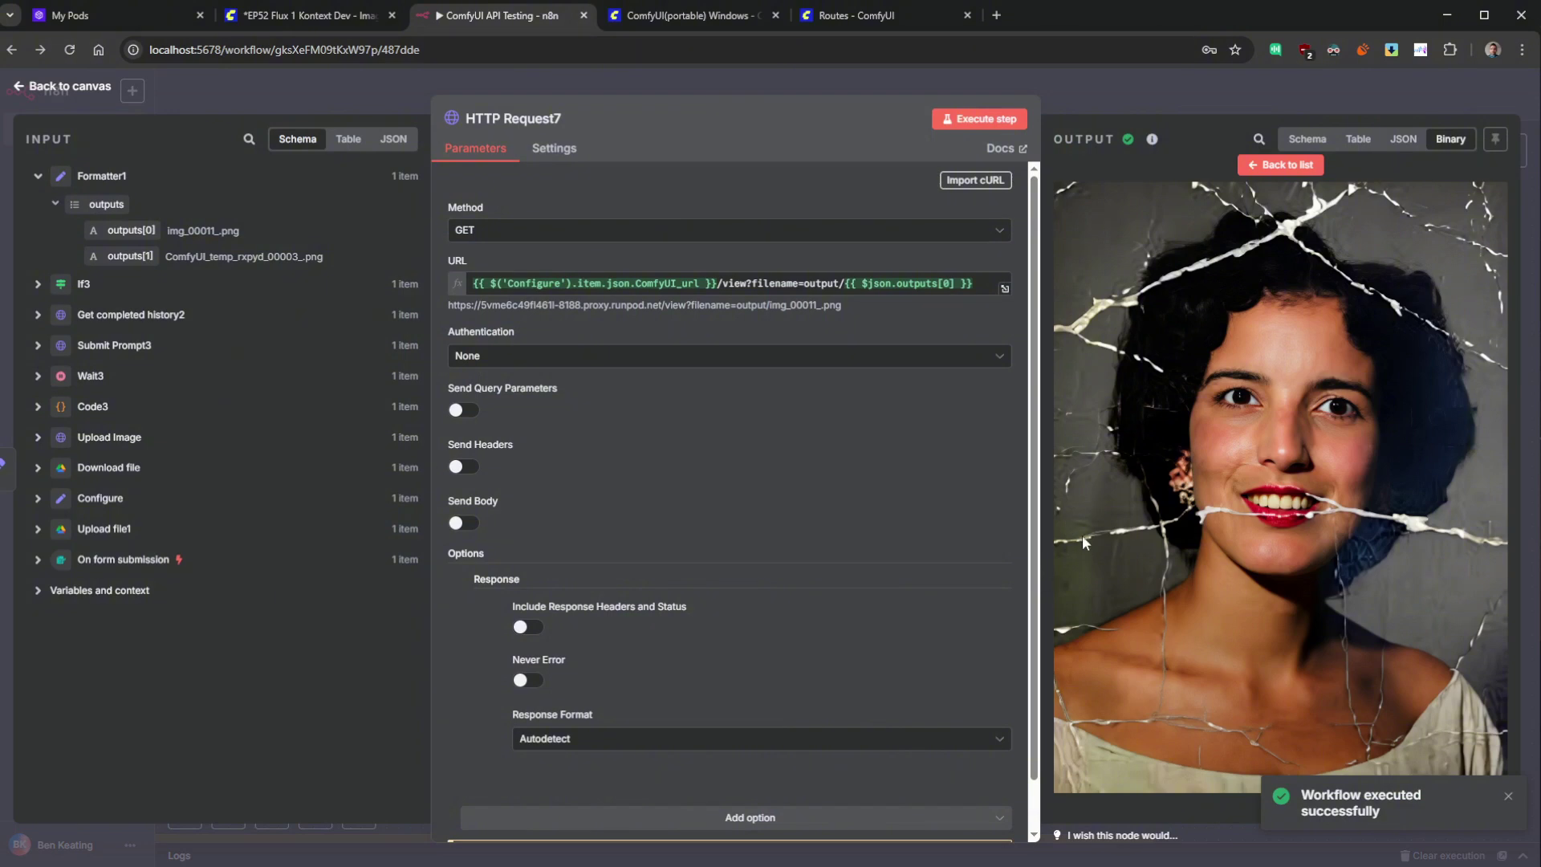
drag(1040, 514, 875, 503)
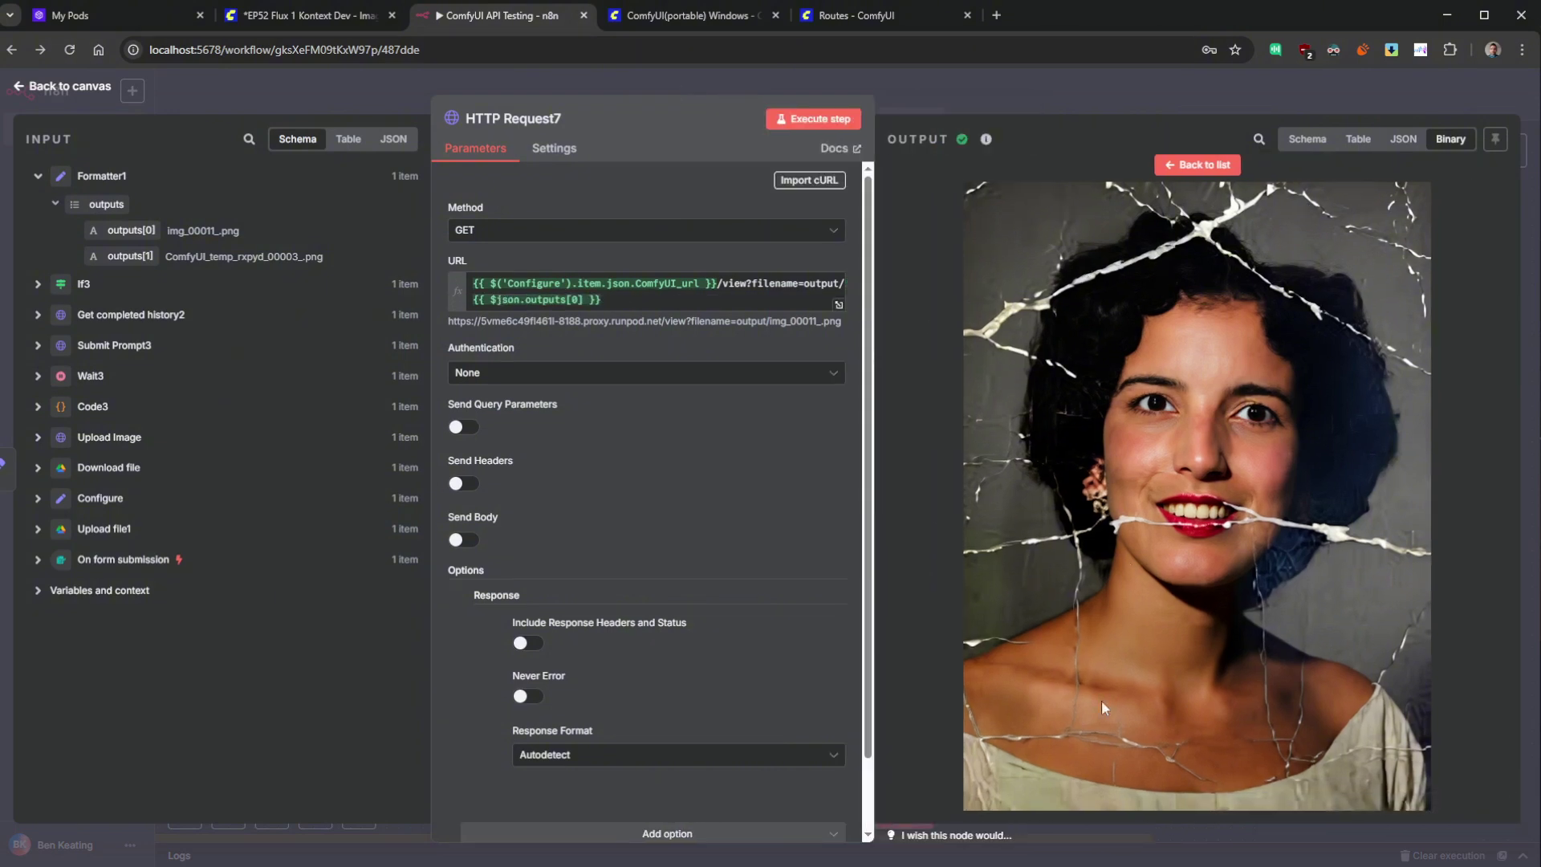
click(1193, 164)
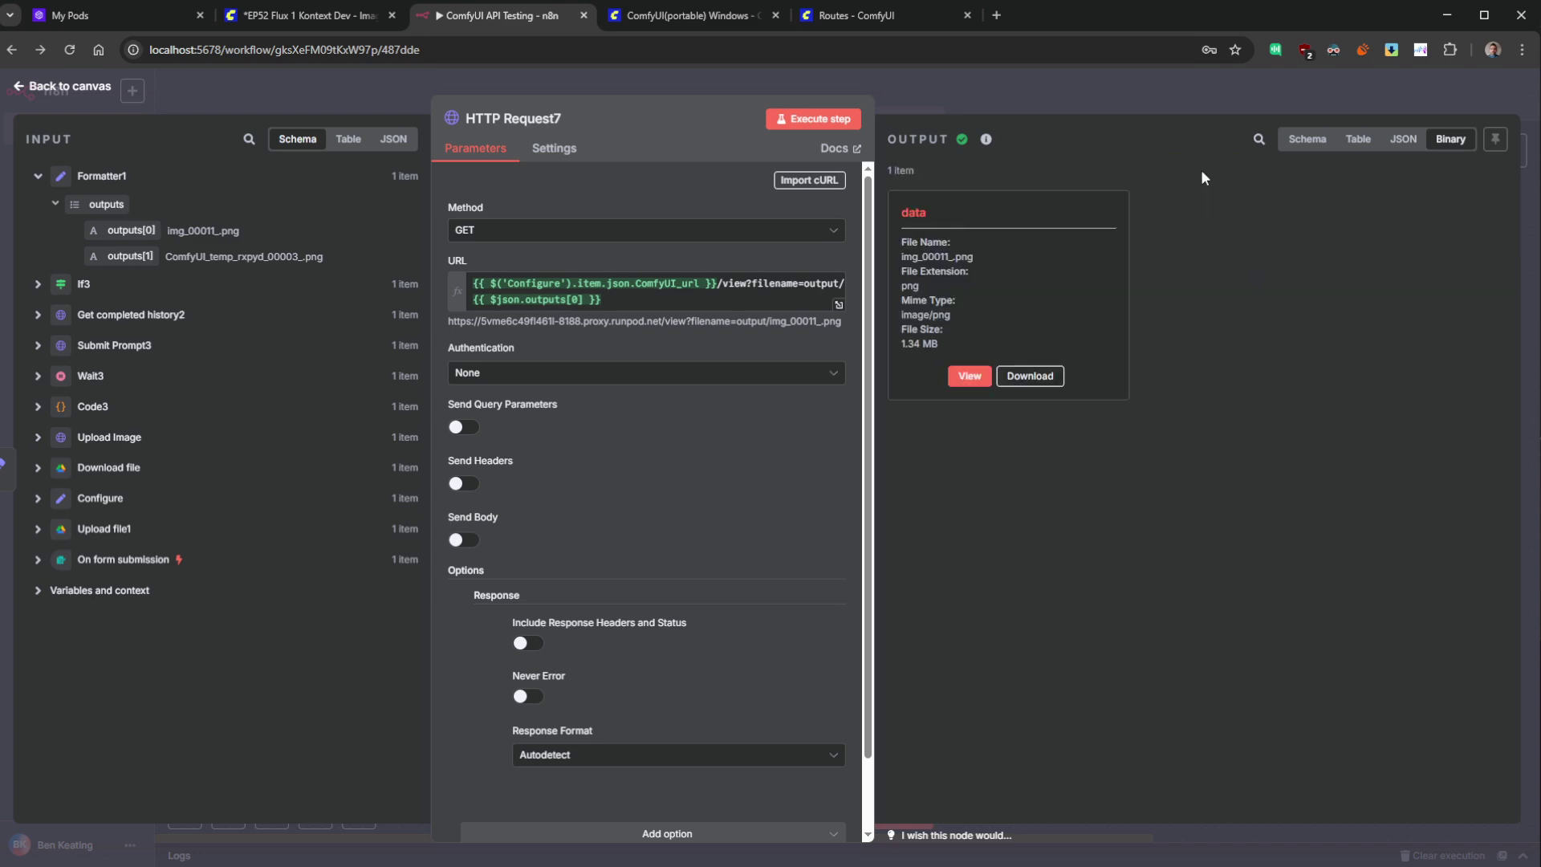
click(48, 87)
- Disconnect the On form submission trigger from Upload file1 and move it down beside the LTX 13B T2V area
drag(1220, 478, 1054, 491)
drag(829, 469, 1425, 467)
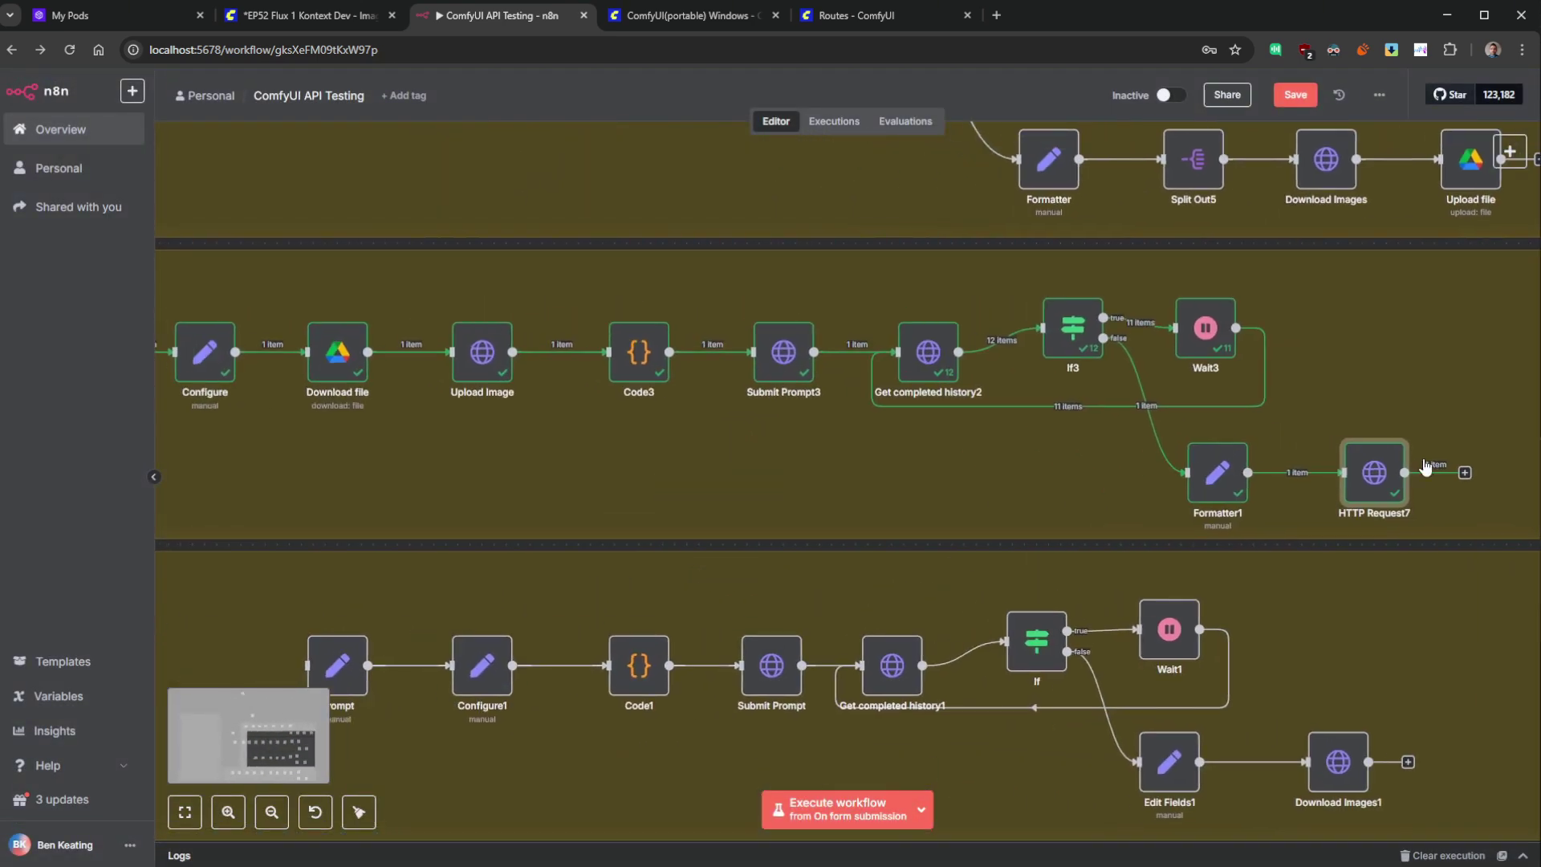
scroll(1013, 464, down, 1)
scroll(1014, 464, down, 1)
drag(794, 485, 946, 513)
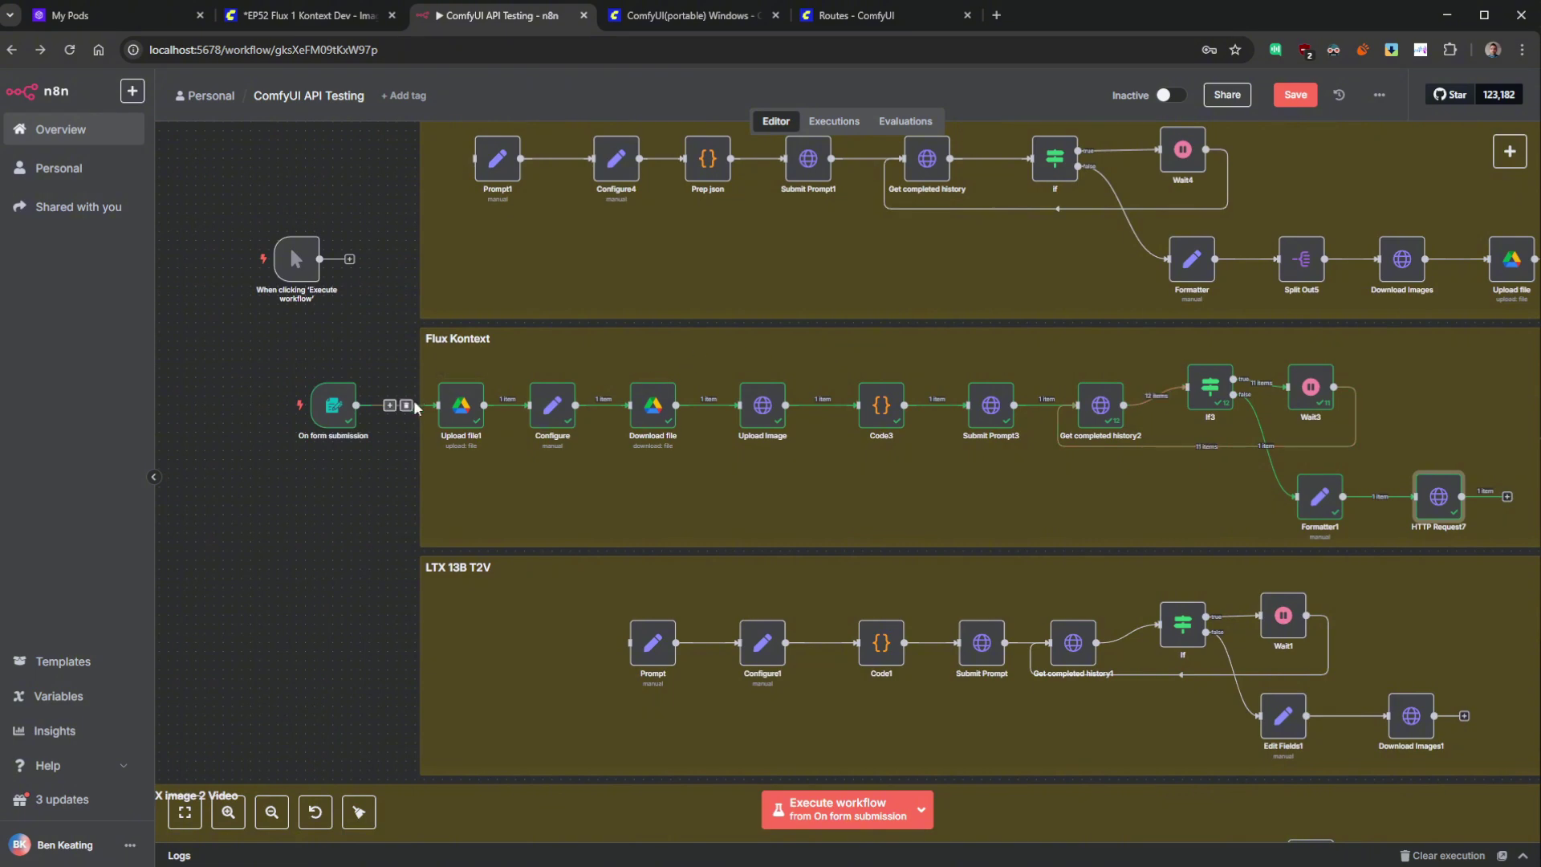
mouse_move(337, 421)
drag(337, 422, 300, 549)
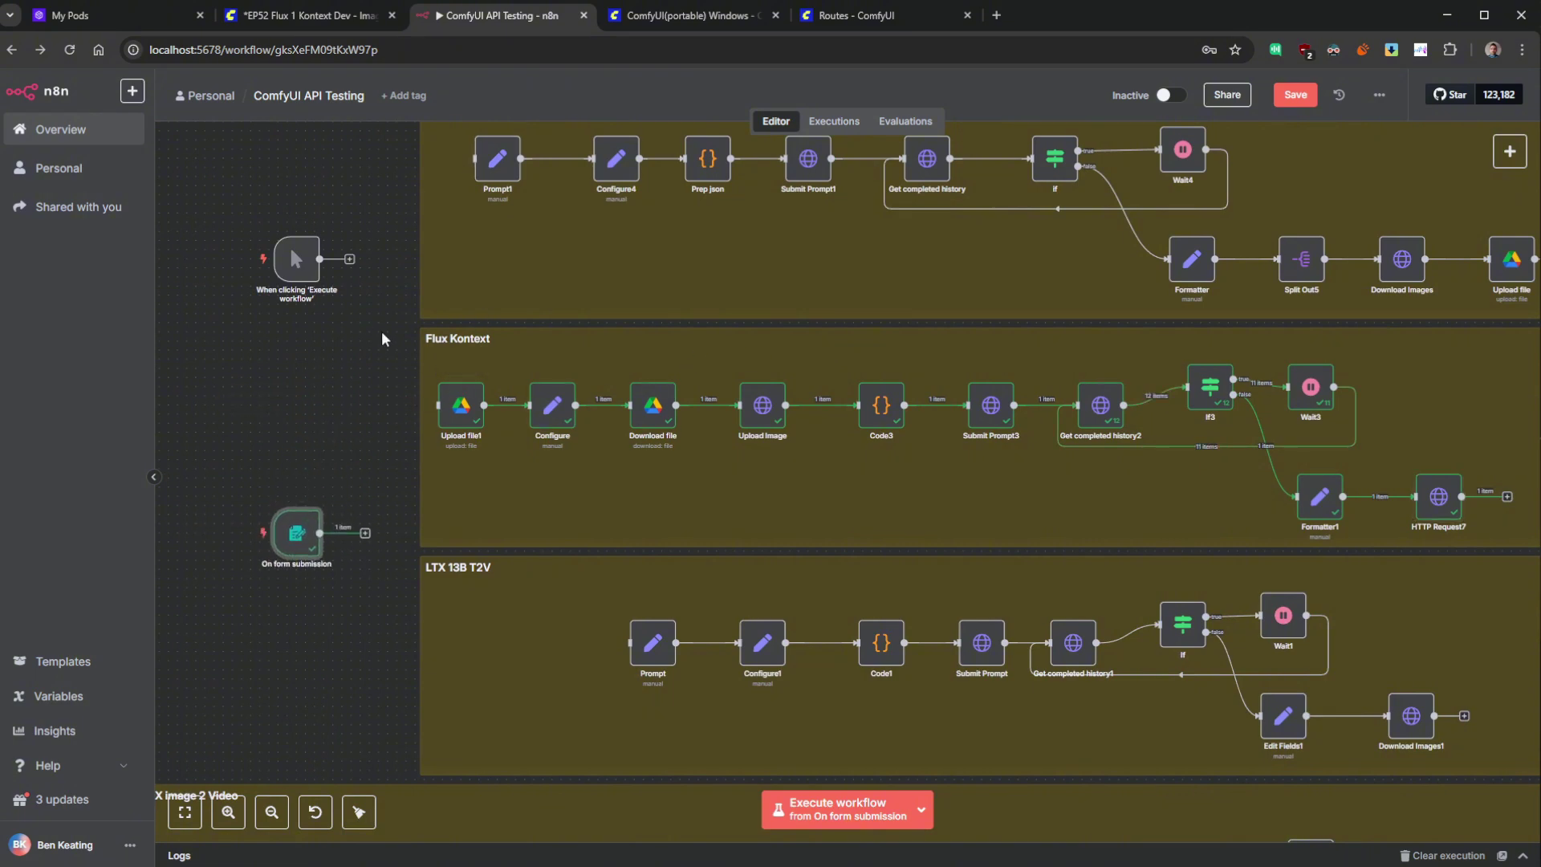
scroll(714, 393, down, 2)
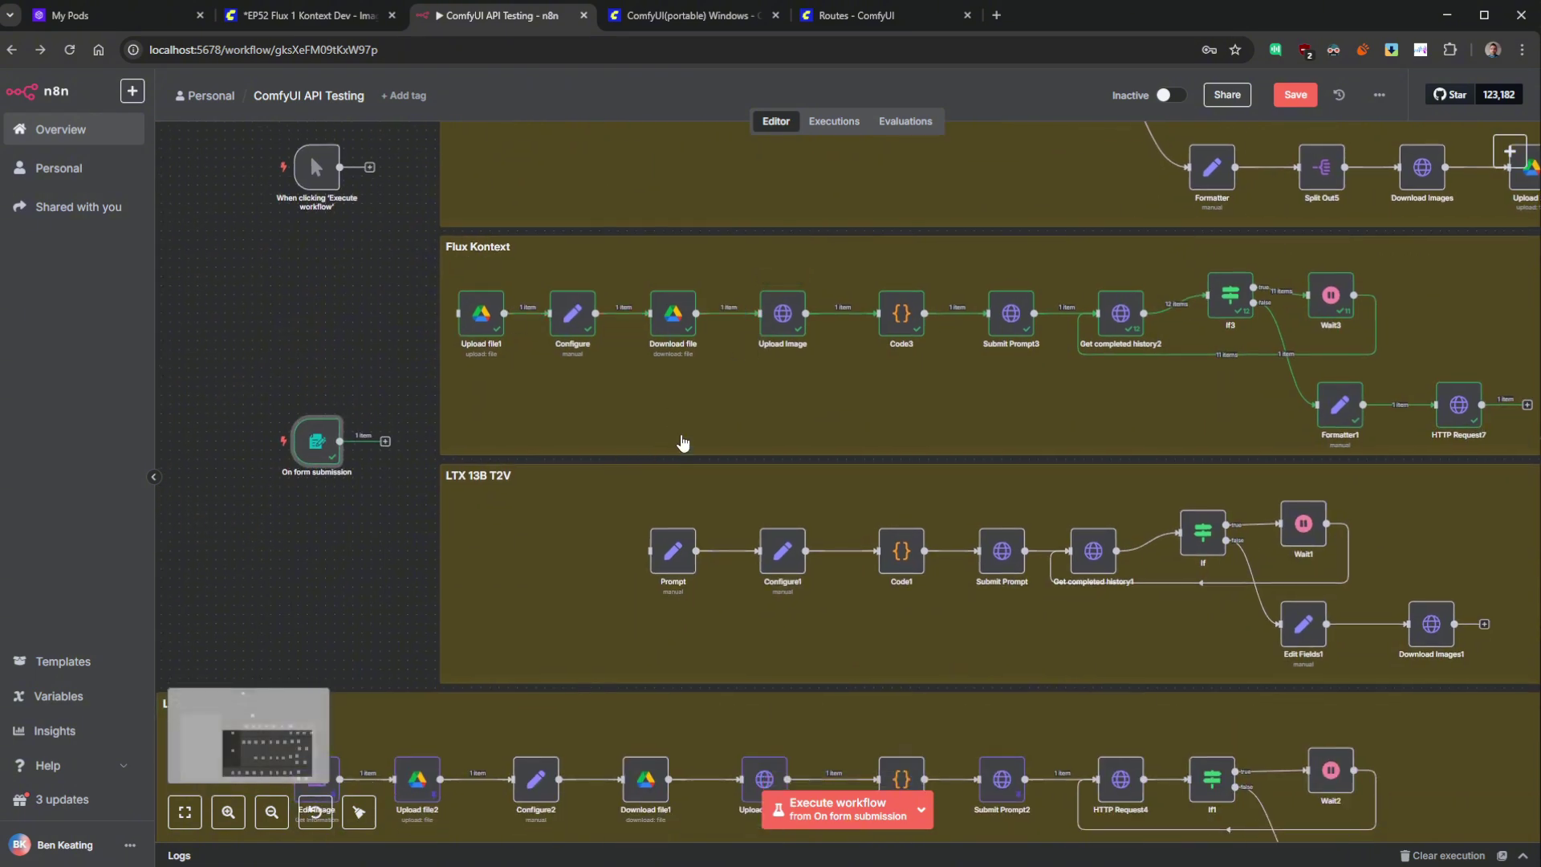
scroll(681, 440, down, 1)
drag(297, 377, 344, 486)
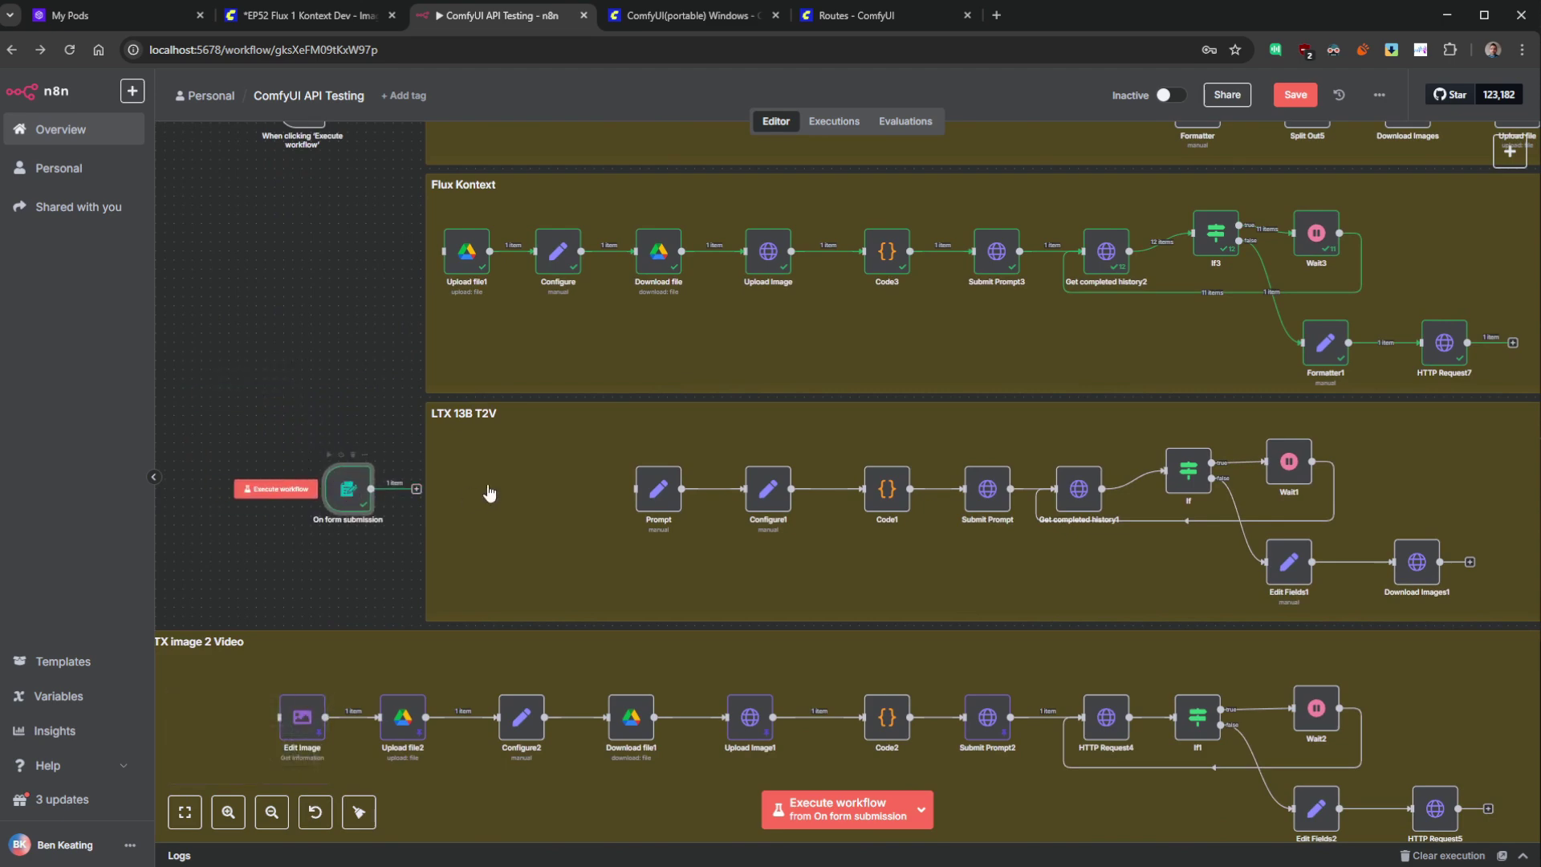
- Move the When clicking 'Execute workflow' trigger up beside the upper corner of the Simple flux Image Generation area
scroll(501, 433, down, 1)
scroll(248, 285, up, 4)
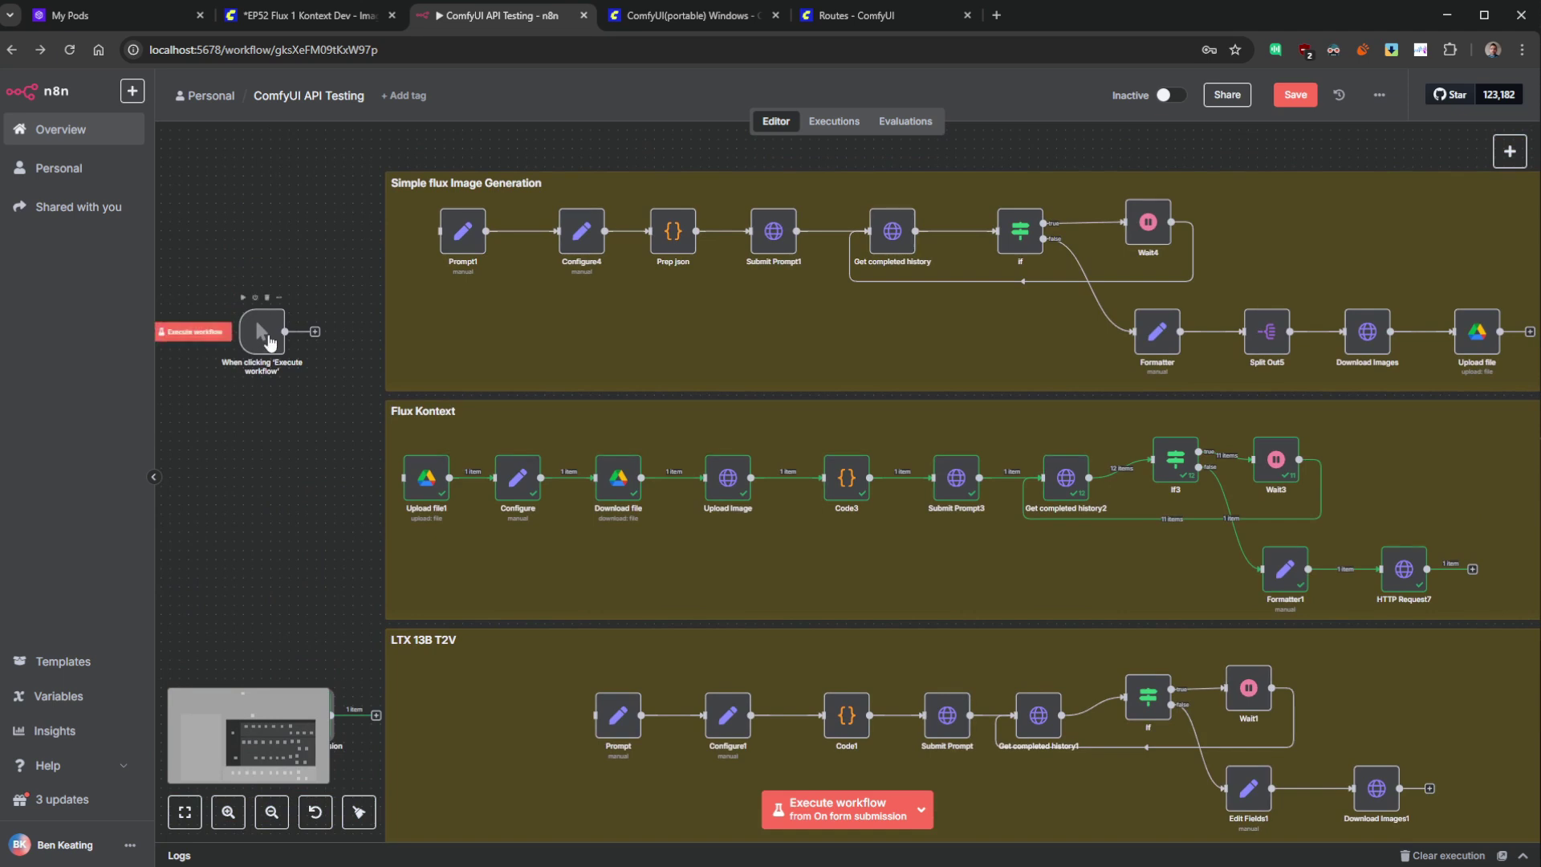
drag(269, 342, 233, 168)
drag(354, 145, 302, 457)
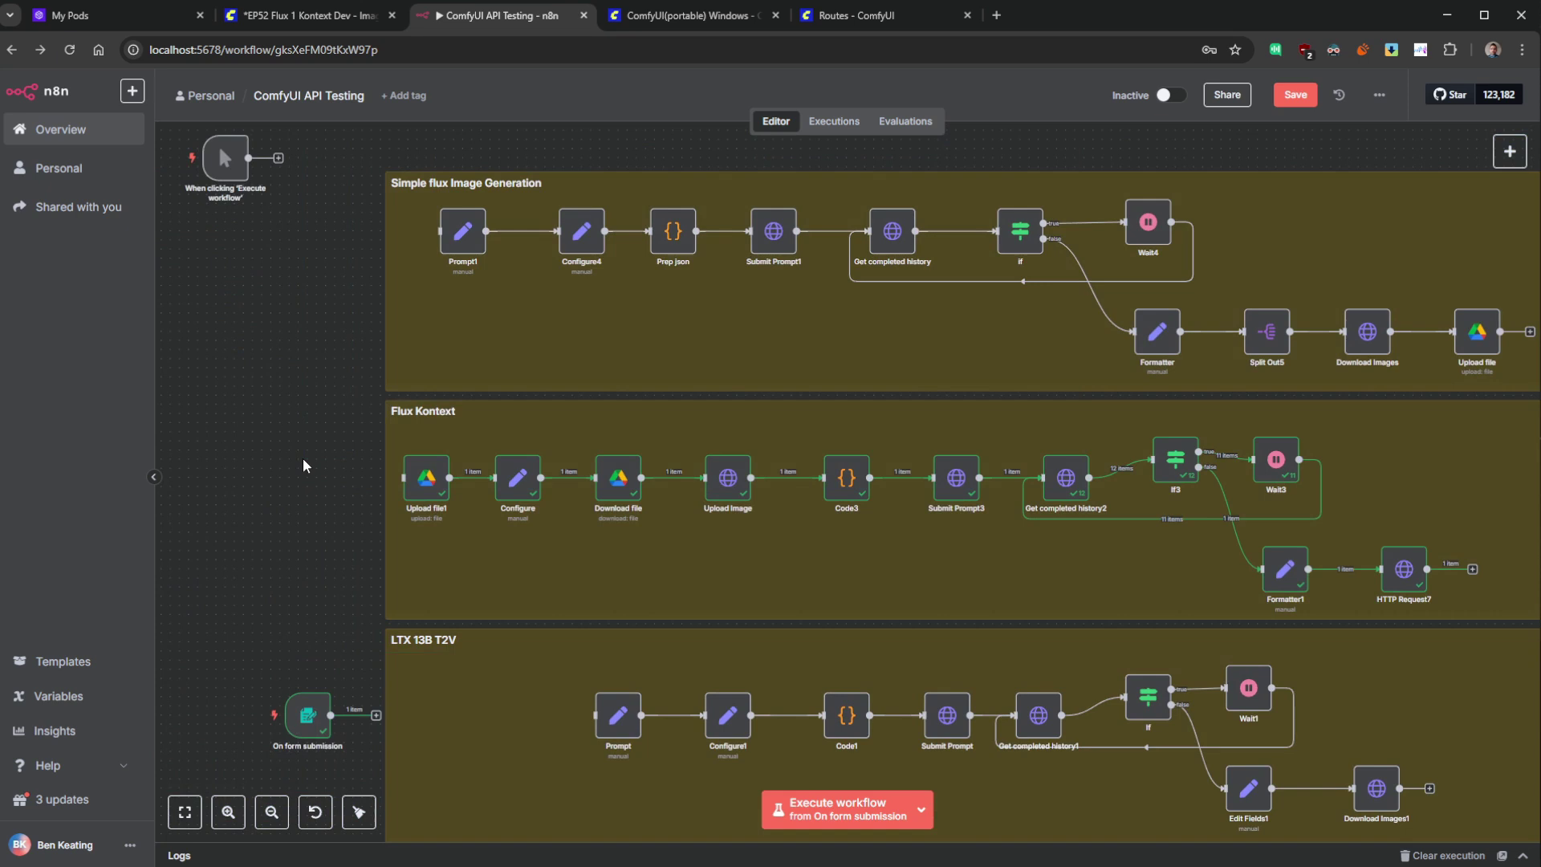
- Review the Submit Prompt3 settings, then the Upload Image node's URL and output file name, and return to the canvas
double_click(954, 477)
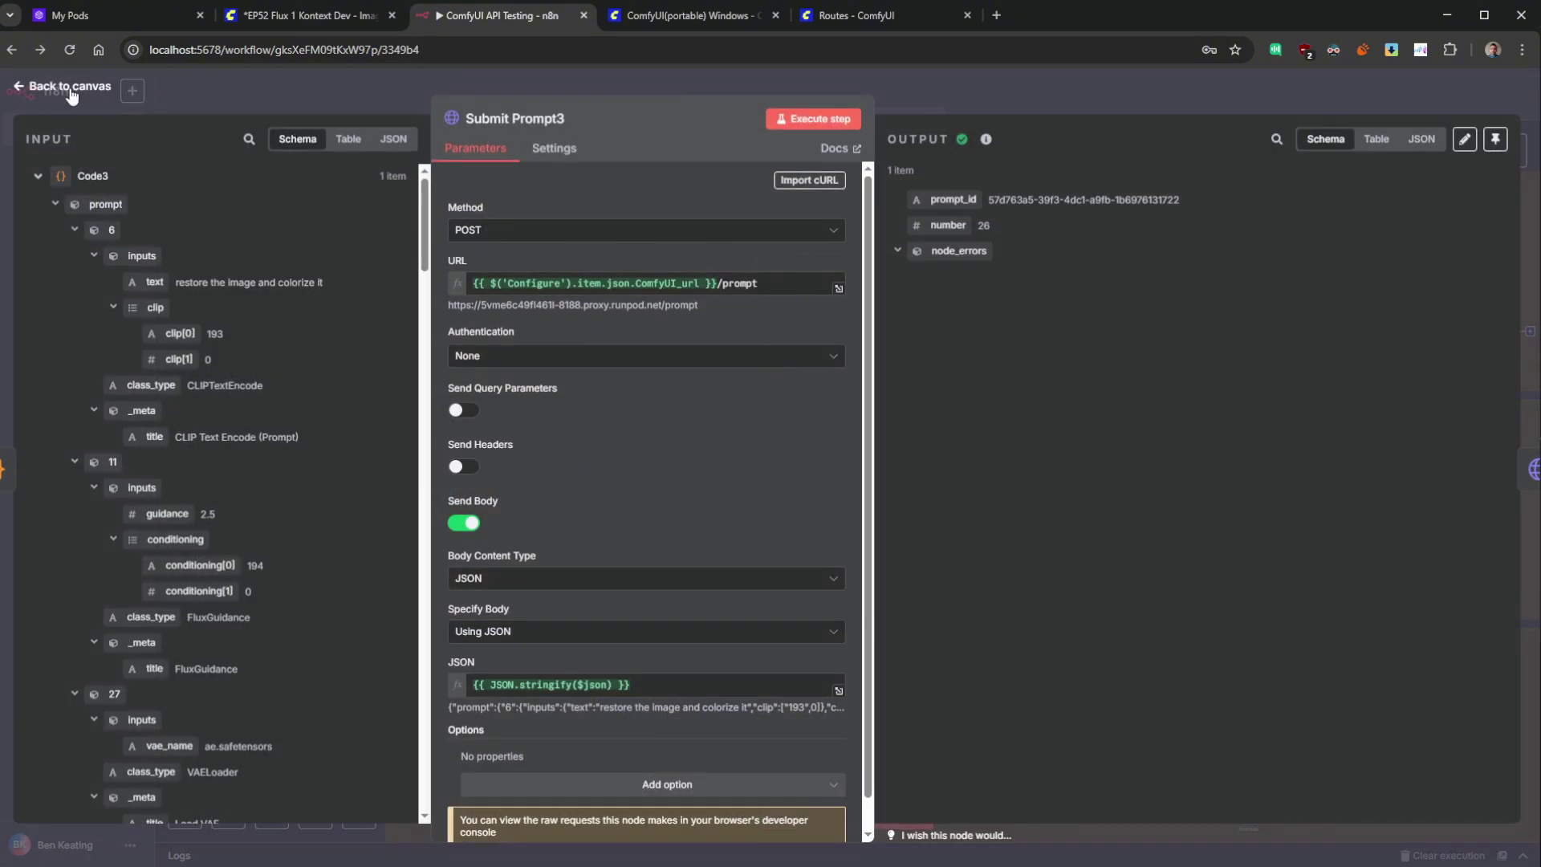
click(69, 87)
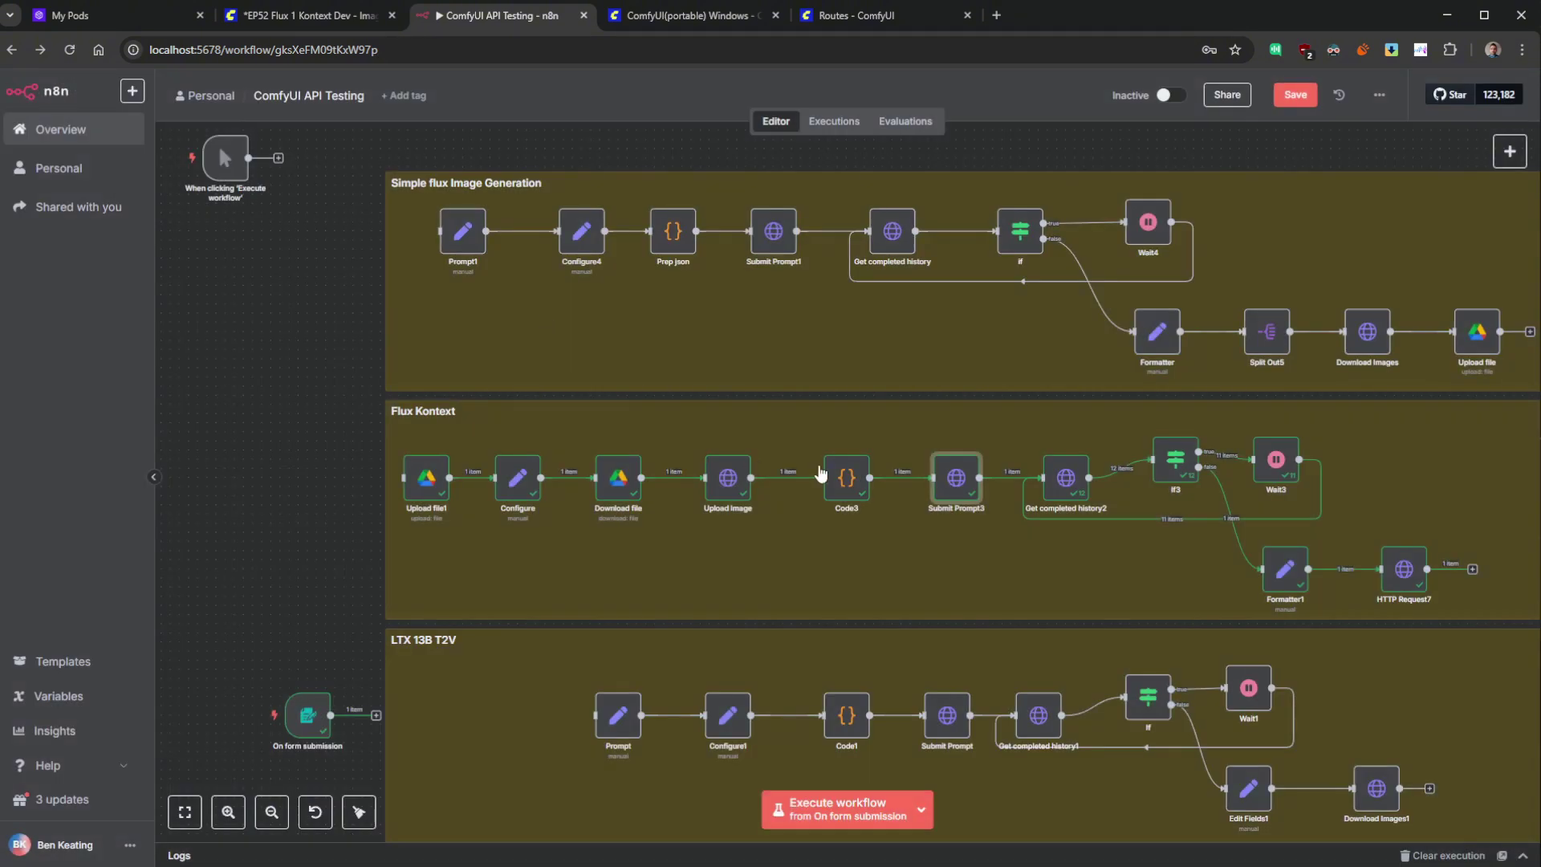
double_click(724, 481)
click(713, 287)
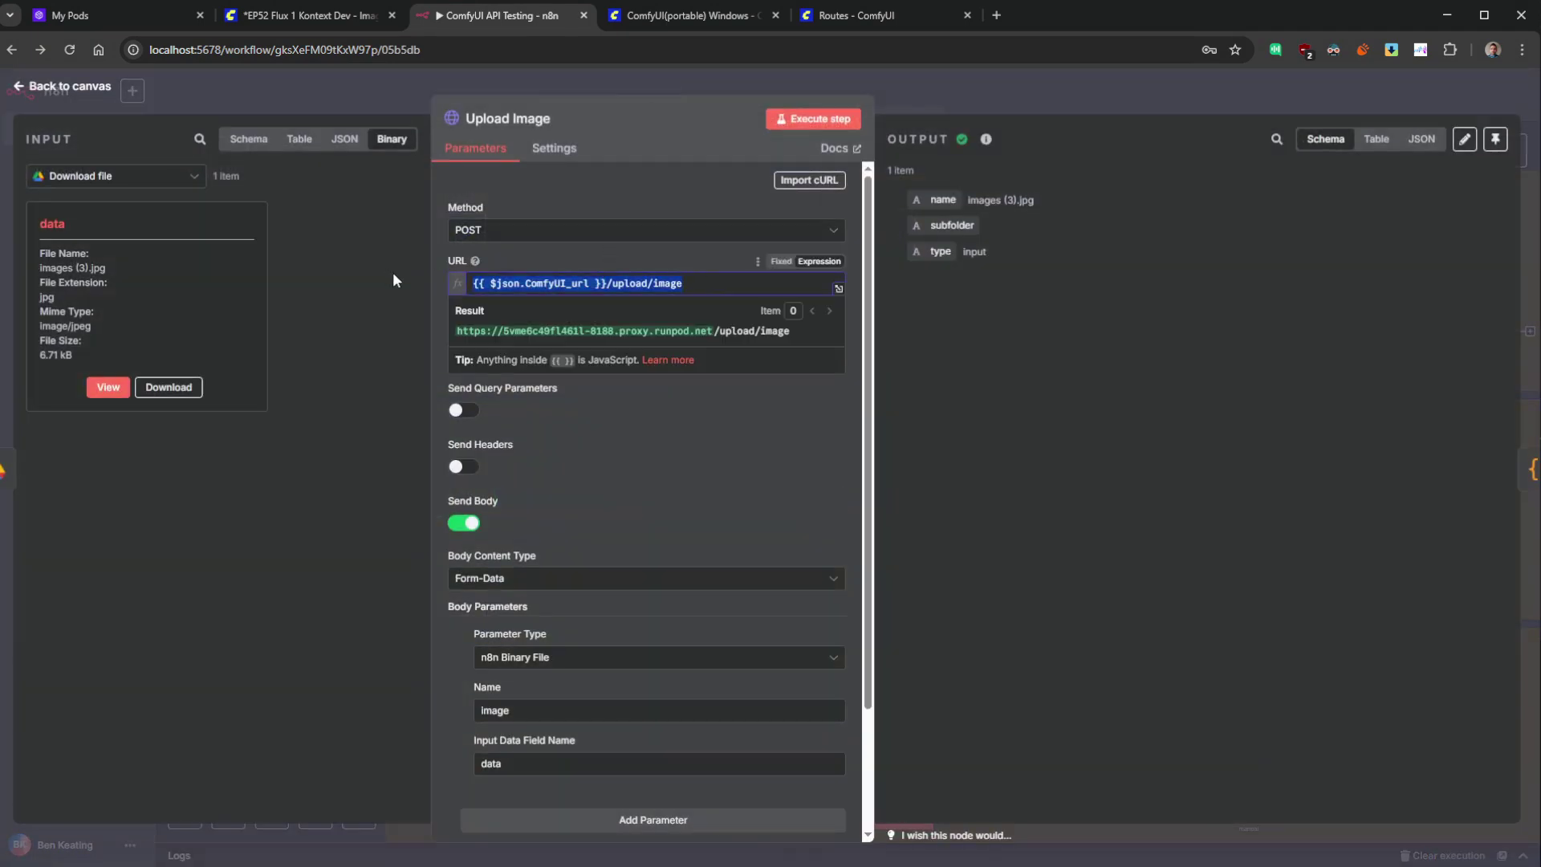
click(1096, 374)
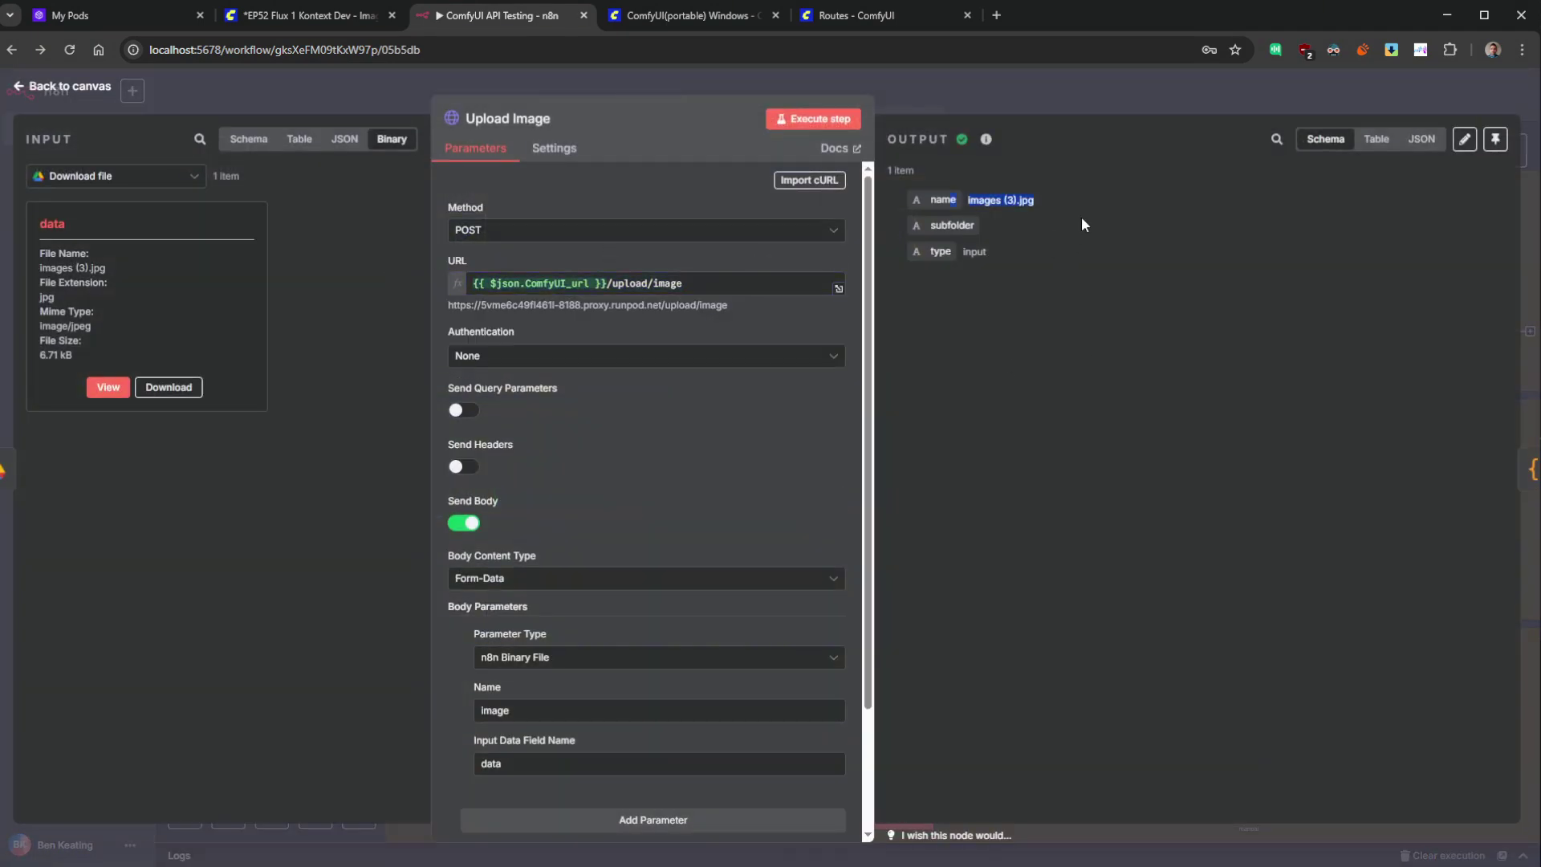
click(71, 87)
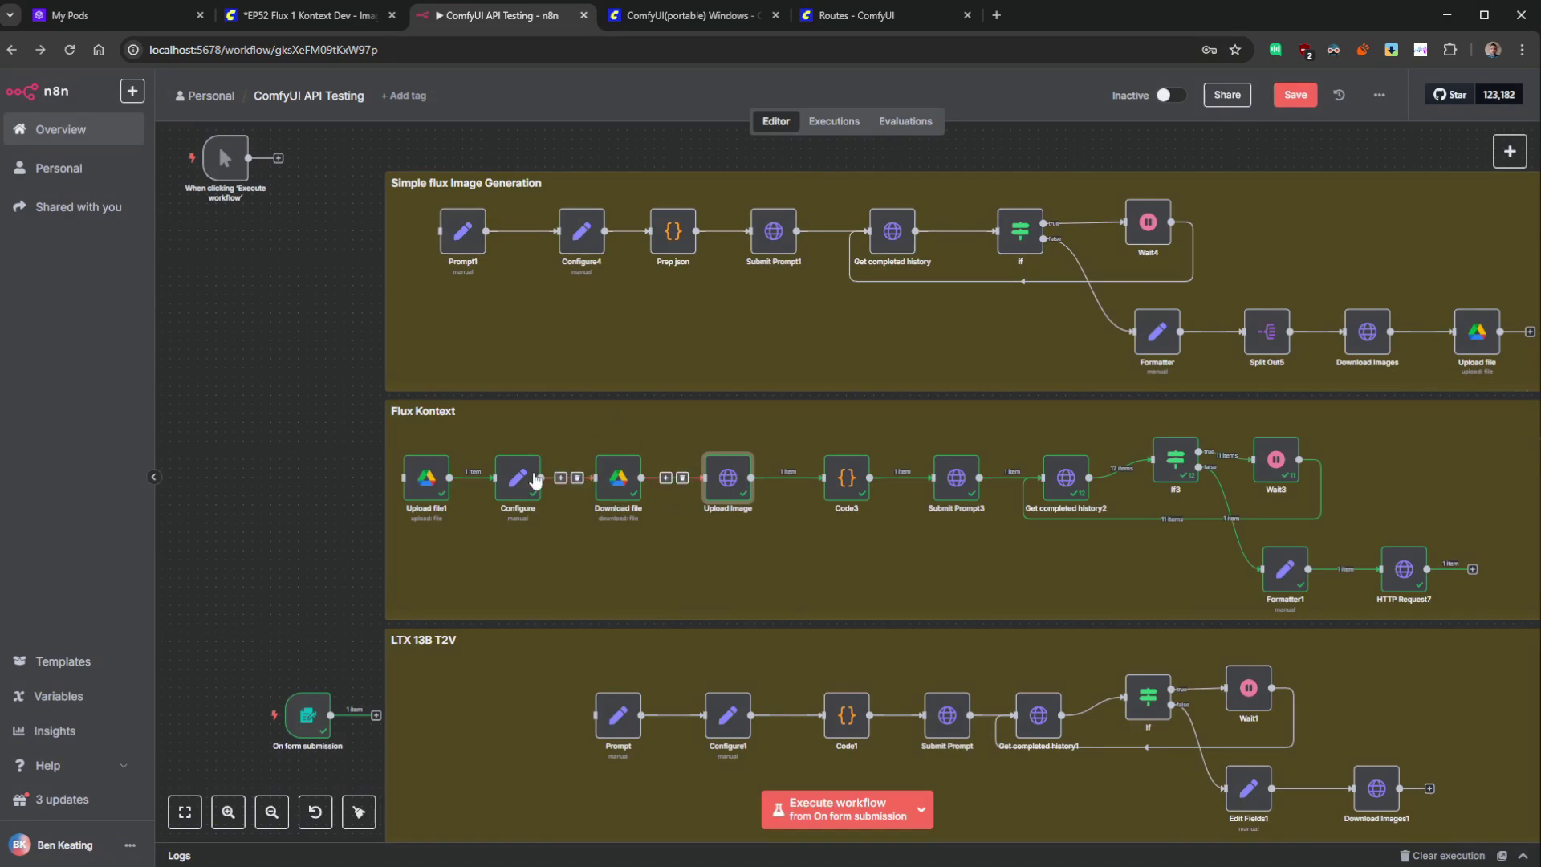
- Open the Configure node's prompt expression in the full editor and read through the workflow JSON to its end
double_click(516, 483)
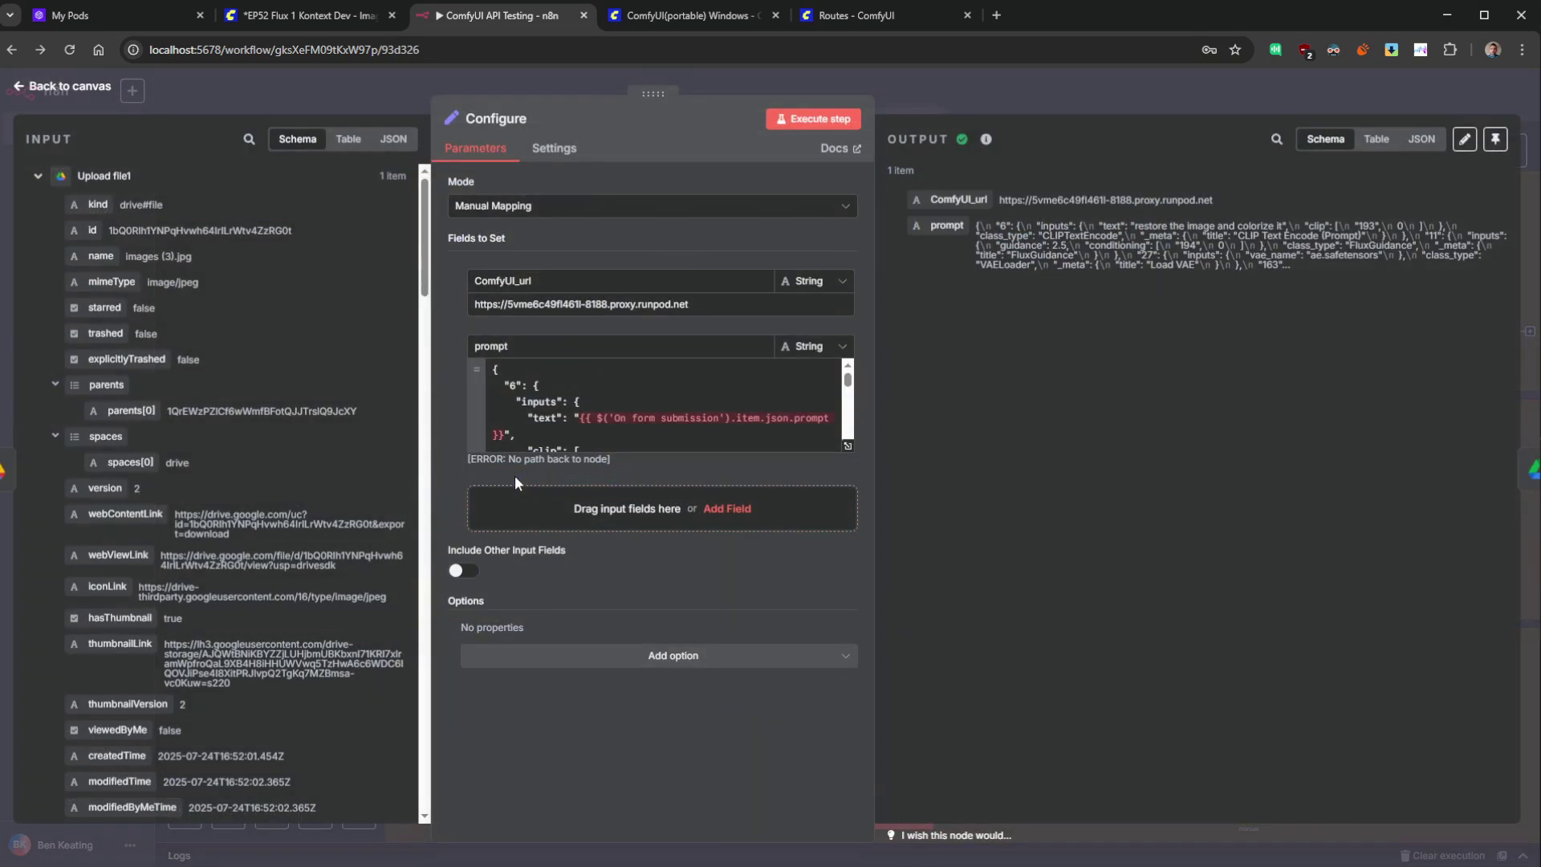
click(847, 446)
drag(335, 199, 472, 406)
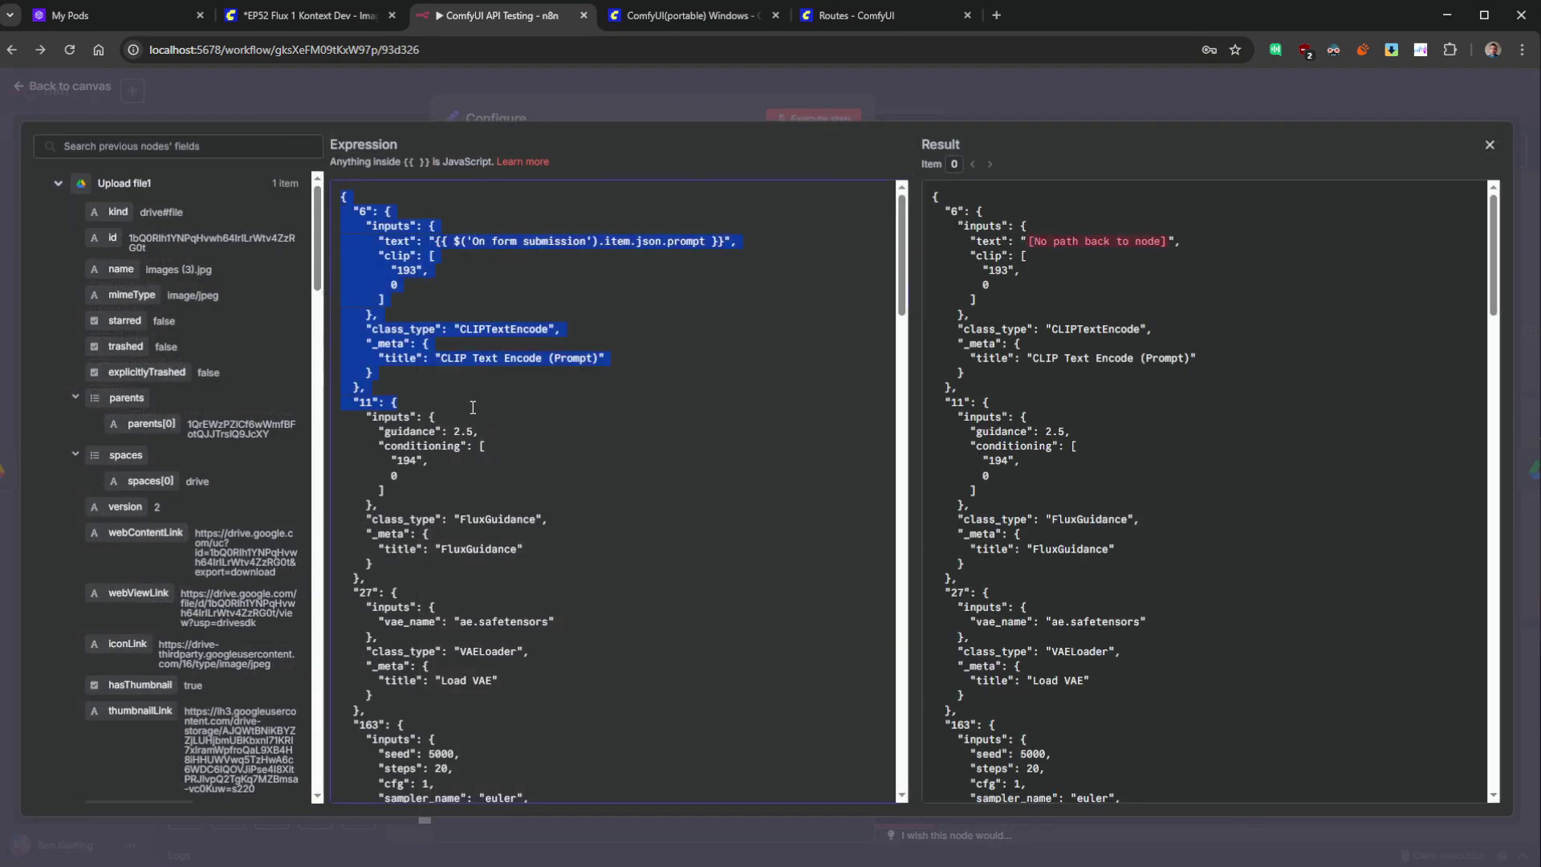
click(522, 419)
scroll(527, 404, down, 11)
scroll(527, 402, down, 5)
- Compare the {{ $json.name }} image input of node 203 with ComfyUI's Load Image node, and return to the n8n canvas
click(295, 16)
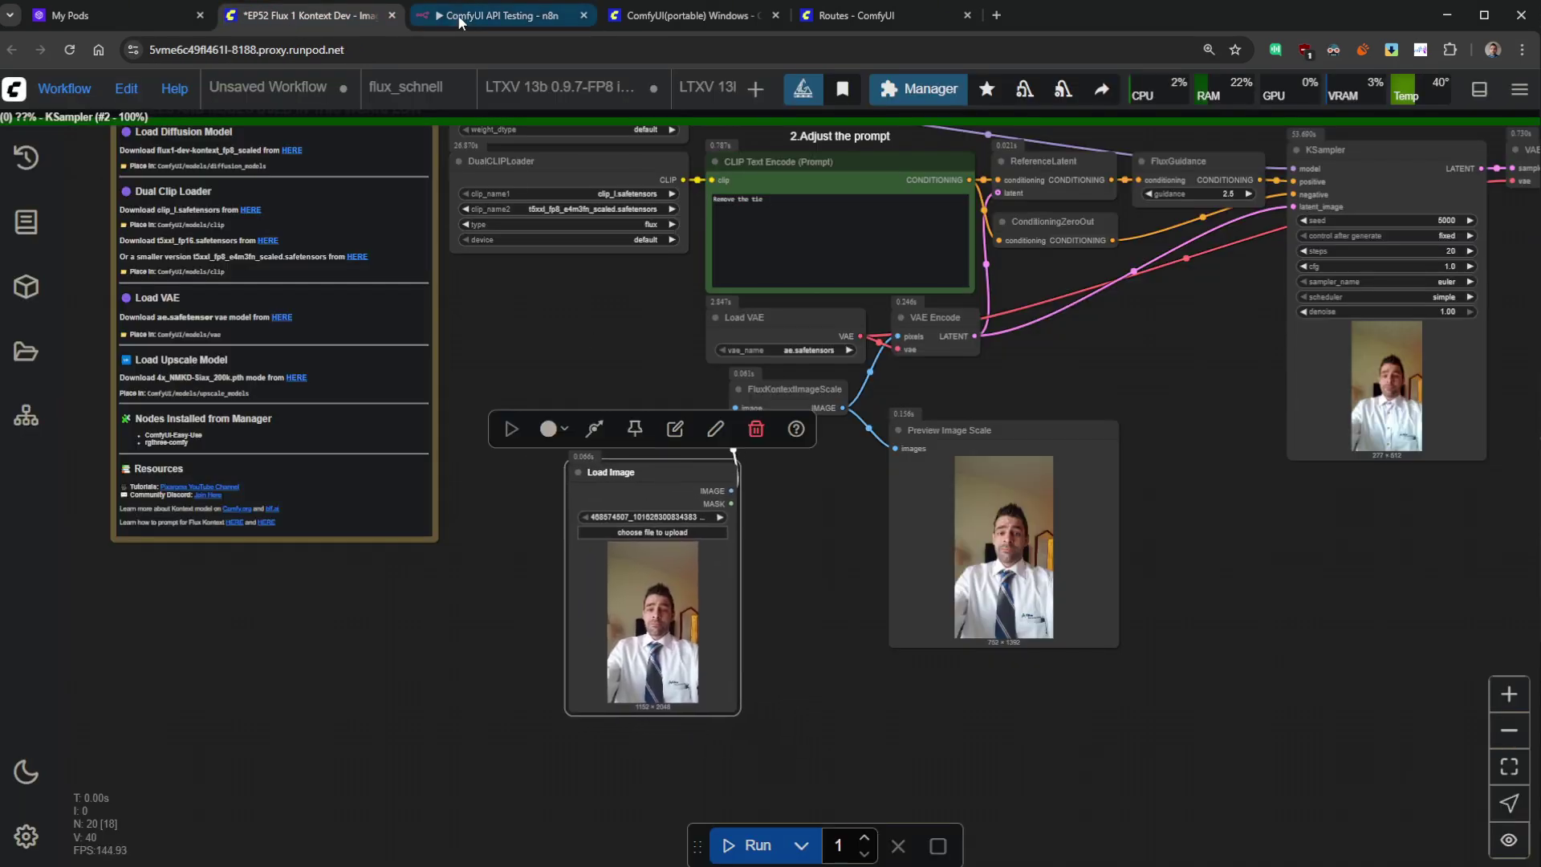
click(458, 15)
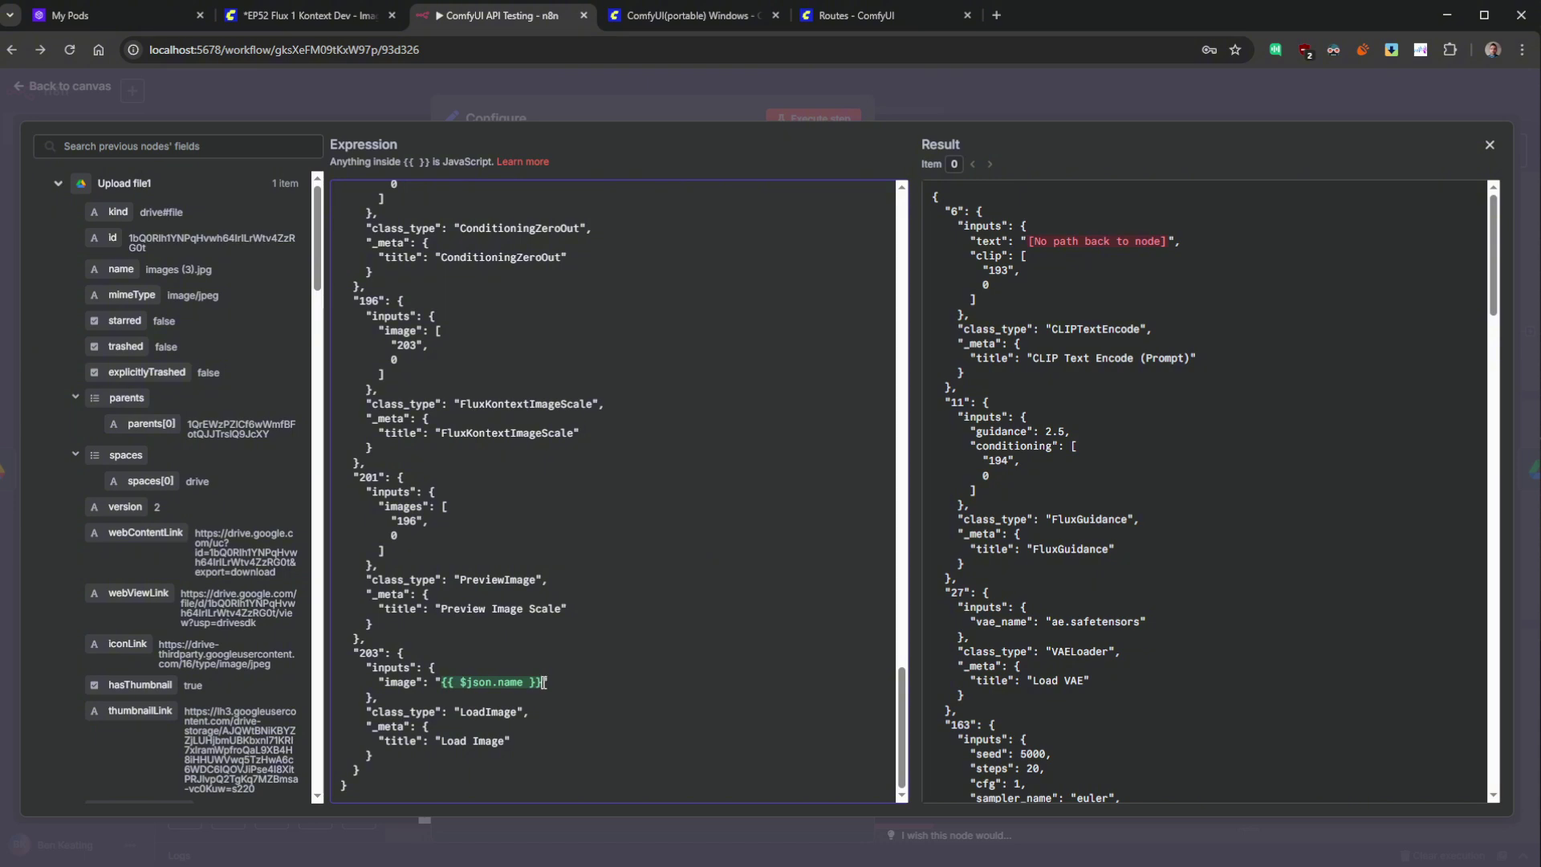
drag(489, 681, 442, 682)
drag(548, 681, 445, 681)
click(444, 681)
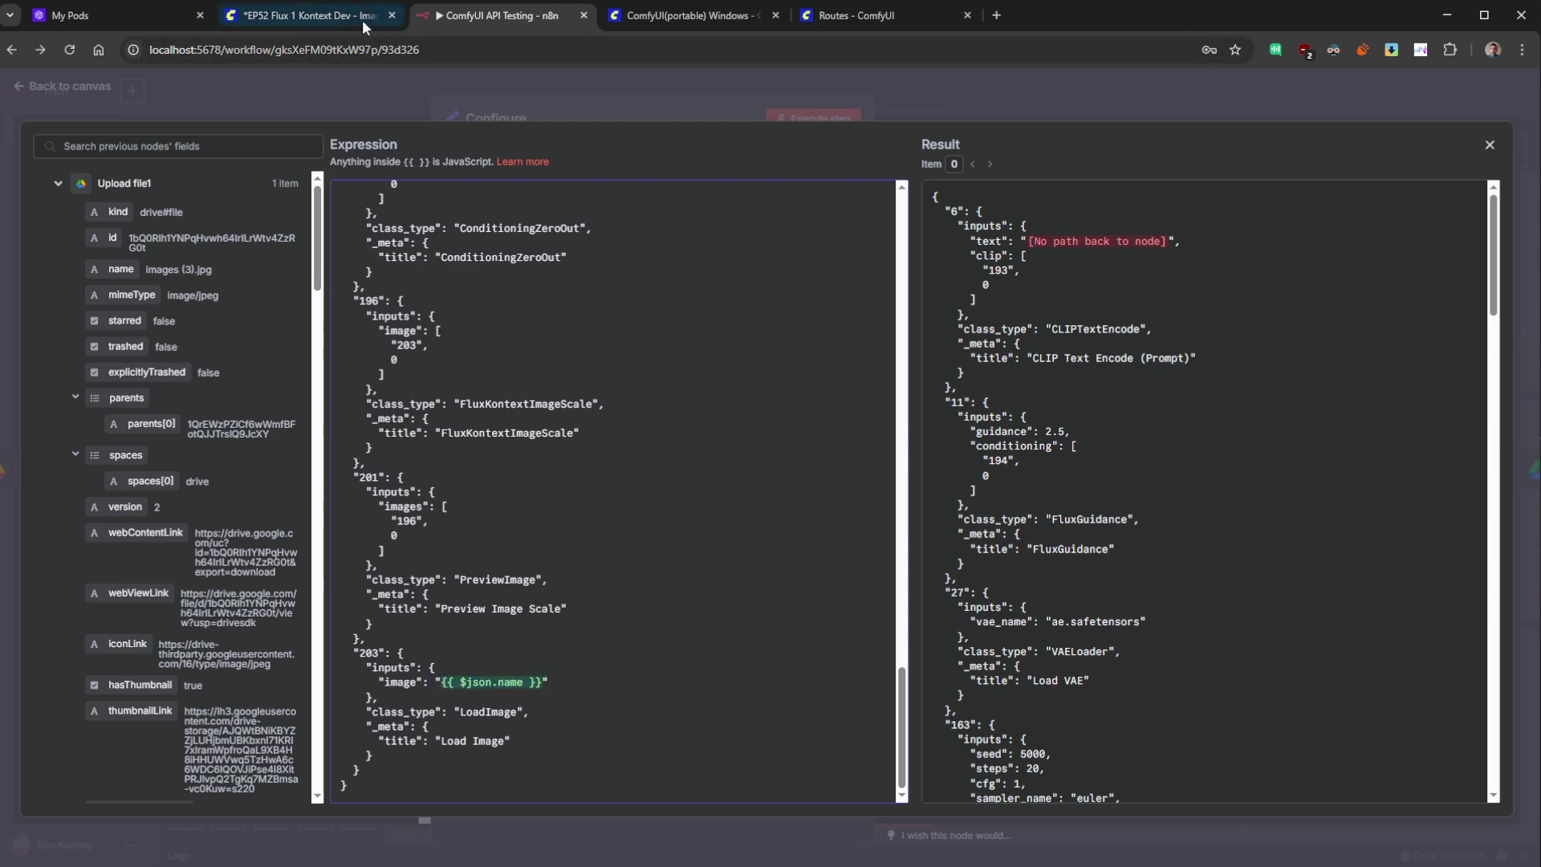
click(326, 17)
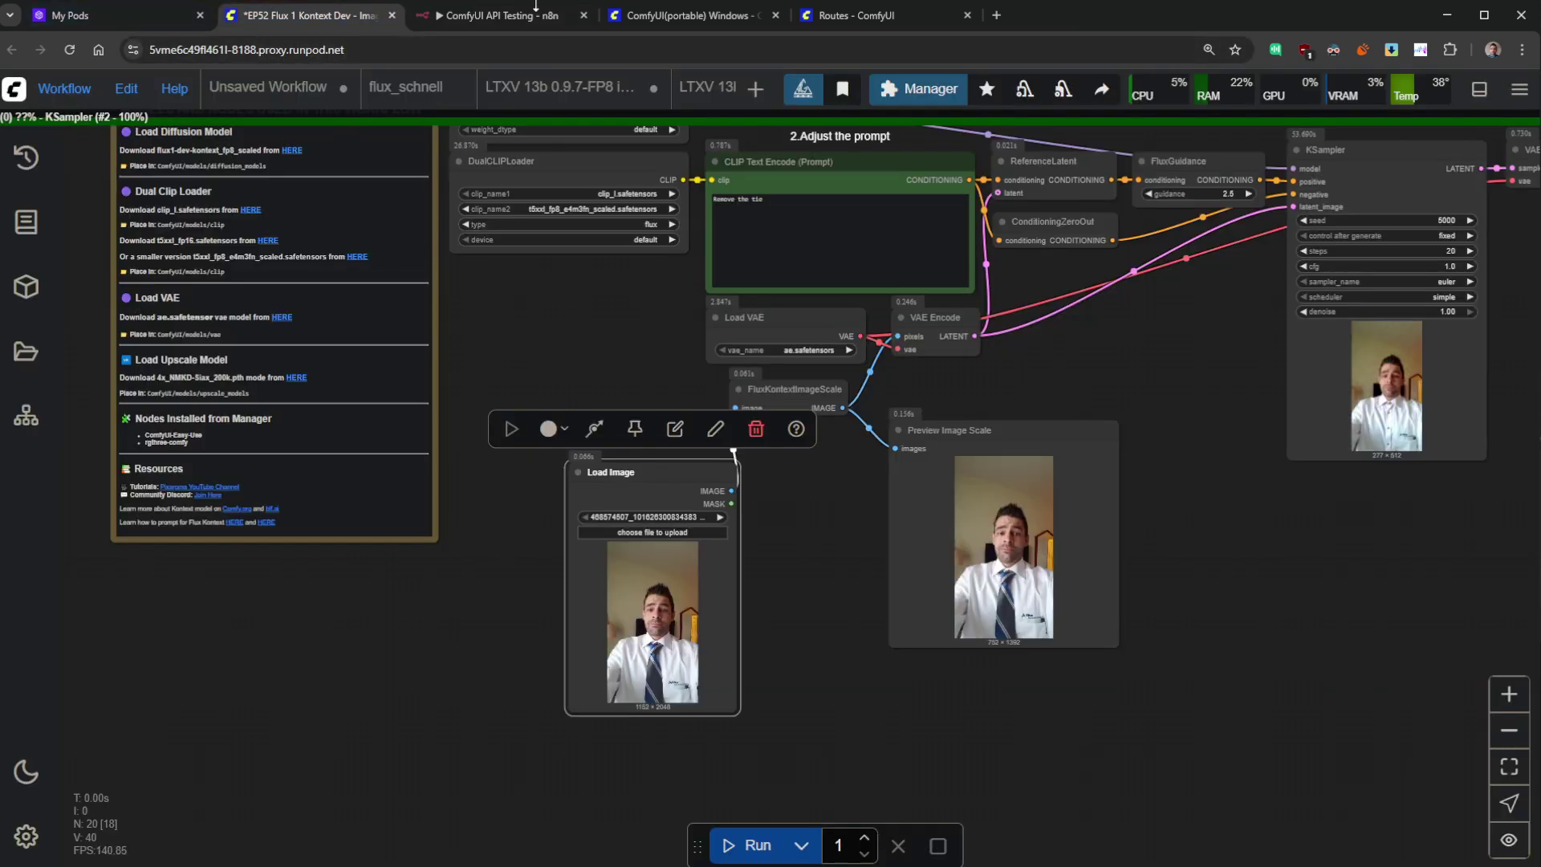
click(506, 18)
click(653, 16)
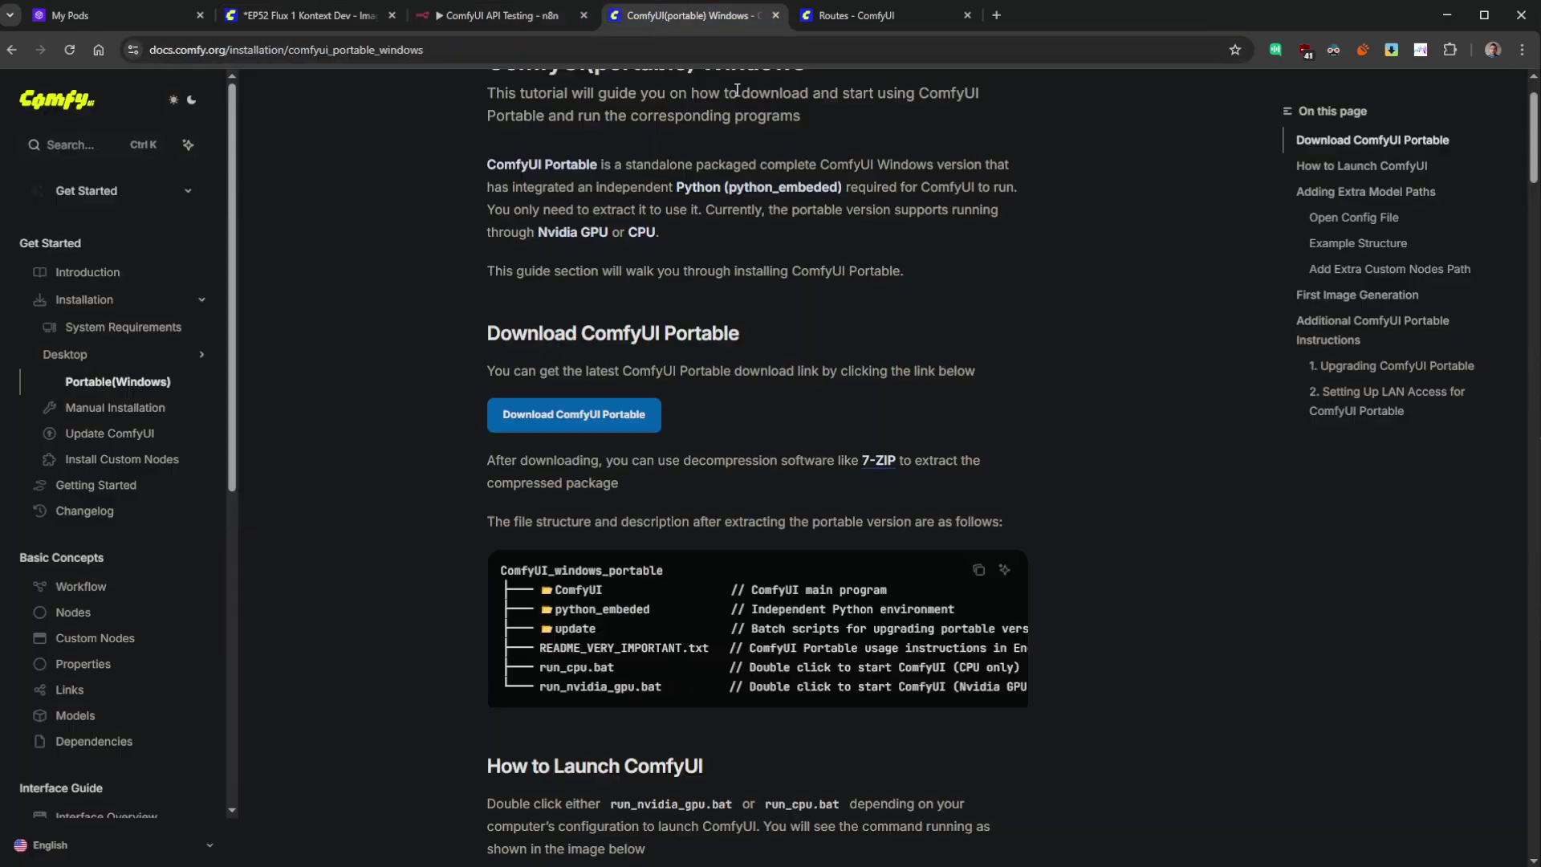
click(478, 19)
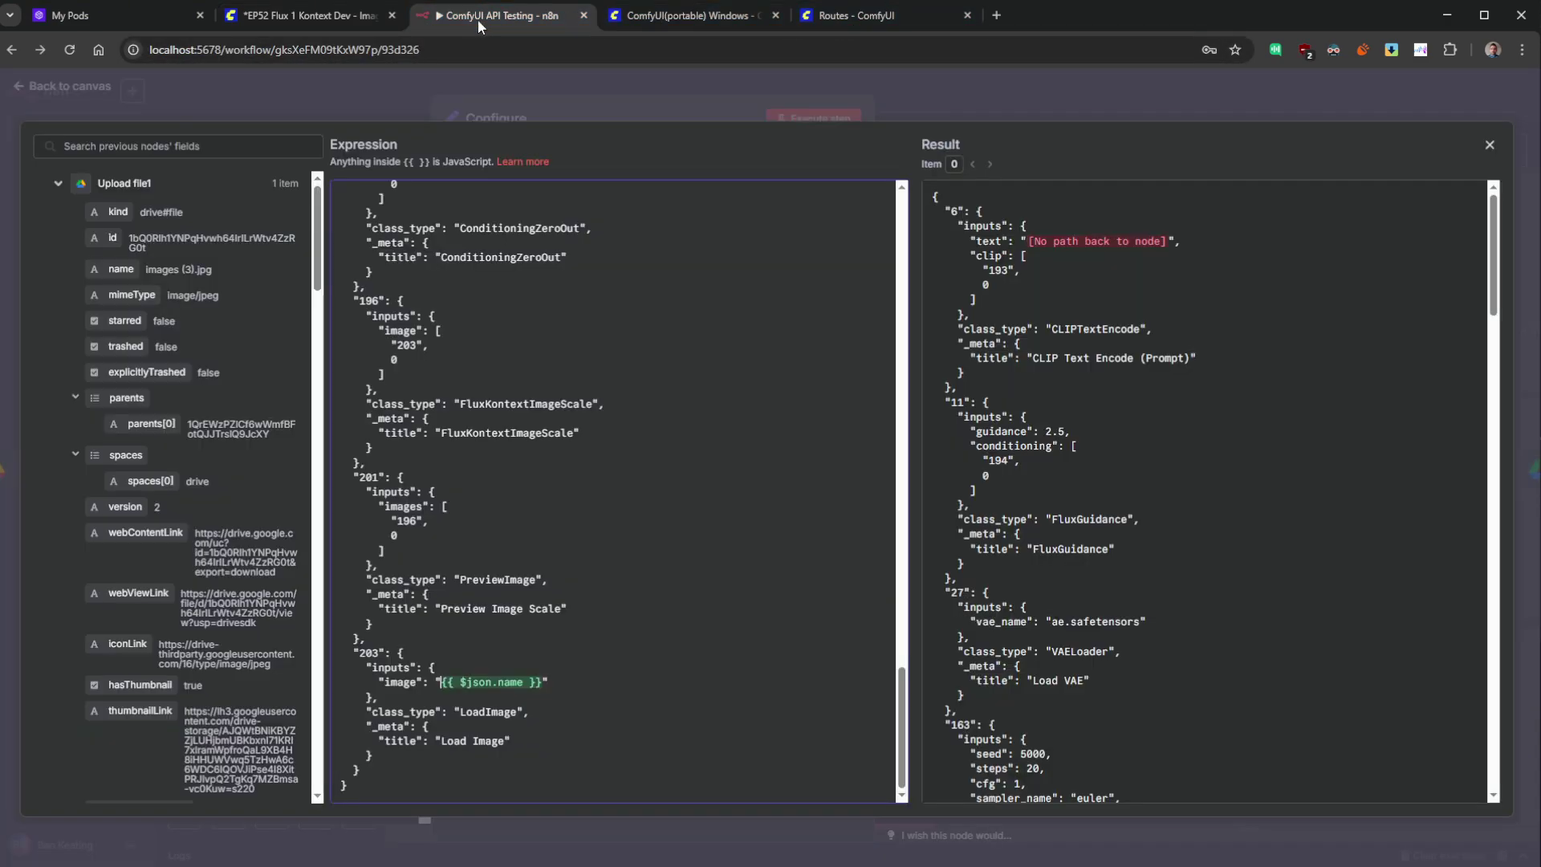
click(71, 81)
click(71, 80)
- Move the On form submission trigger into the LTX 13B T2V area and connect it to the Prompt node
scroll(469, 253, down, 5)
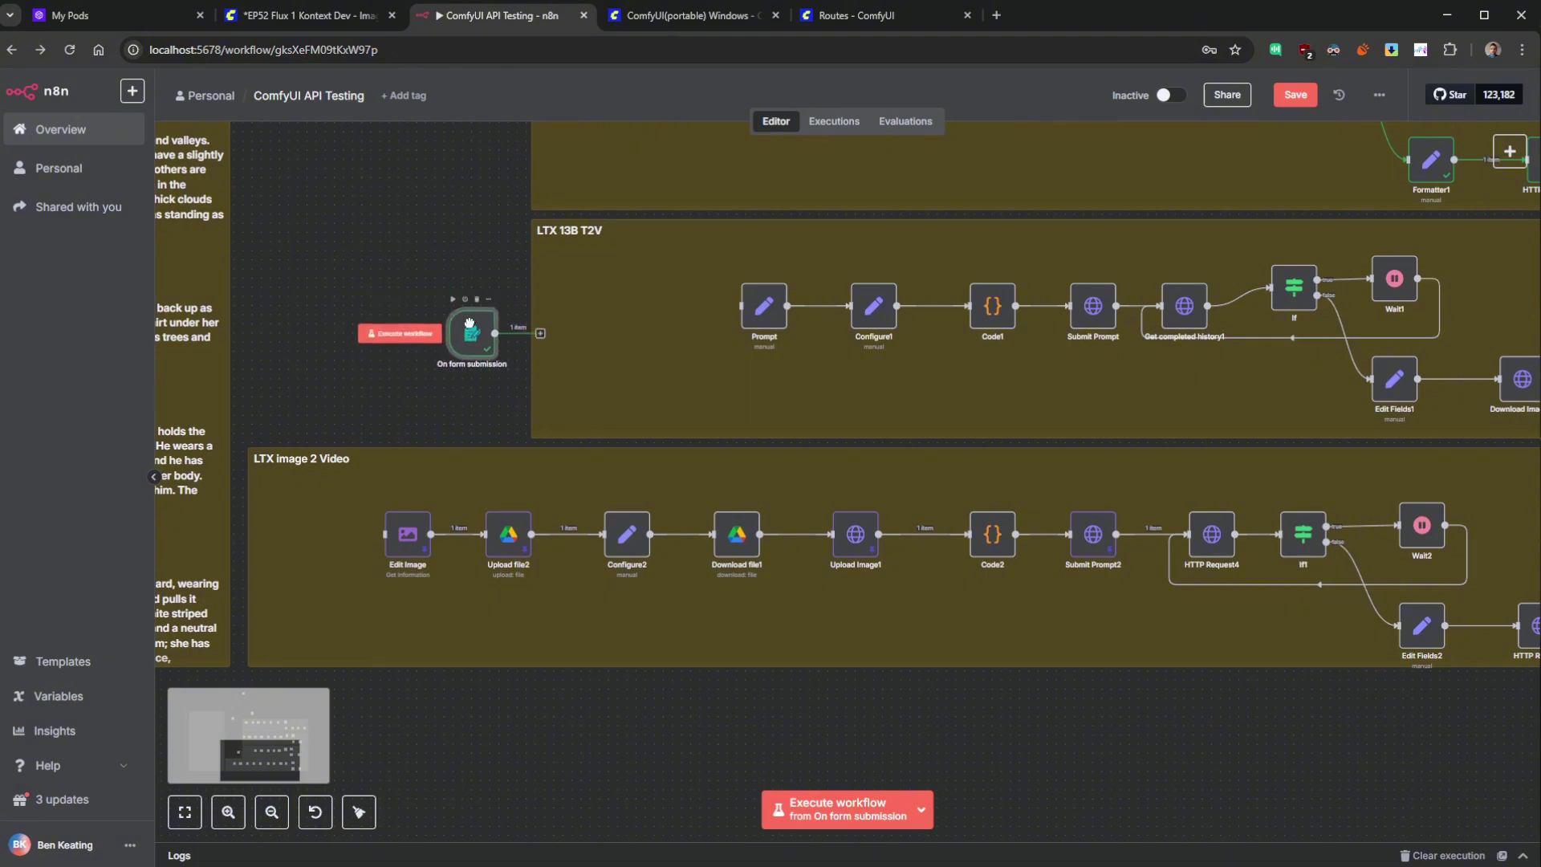
drag(469, 323, 577, 296)
scroll(836, 377, up, 1)
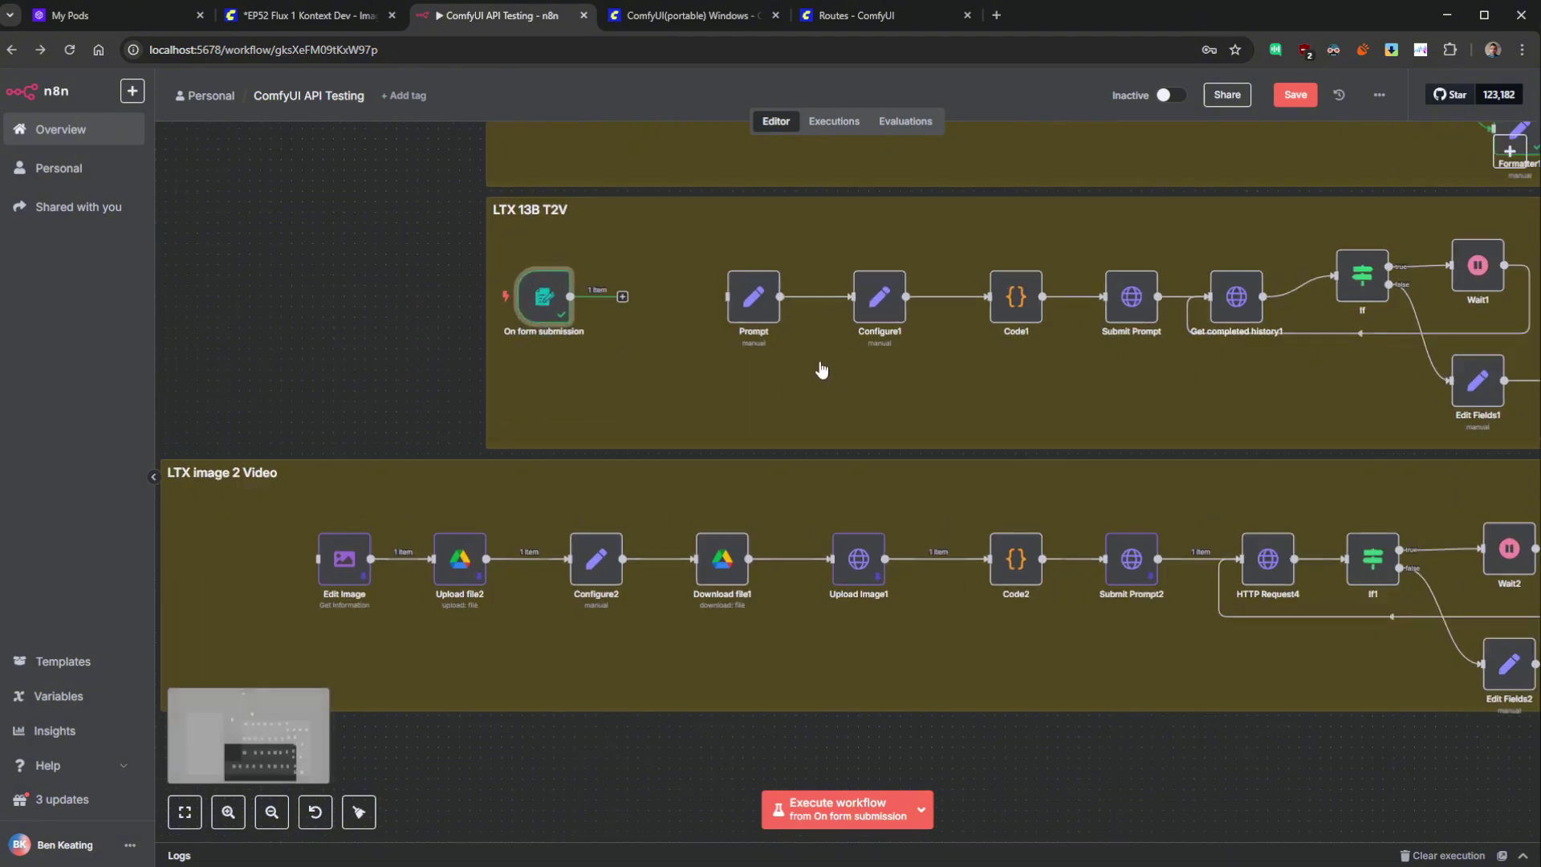
drag(821, 364, 567, 443)
drag(369, 377, 506, 381)
drag(592, 461, 637, 450)
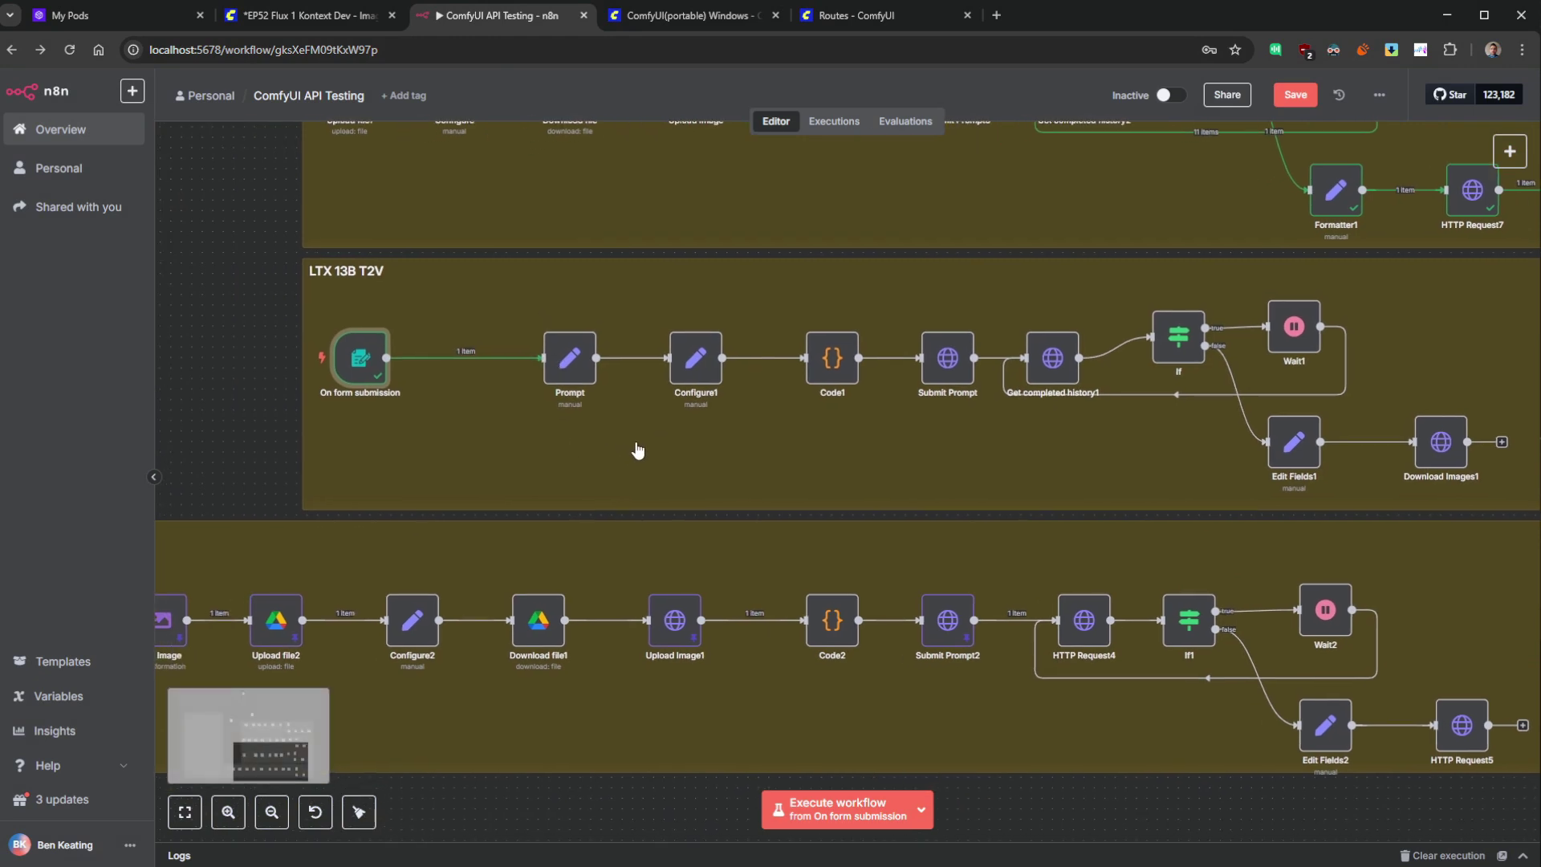
drag(362, 358, 393, 359)
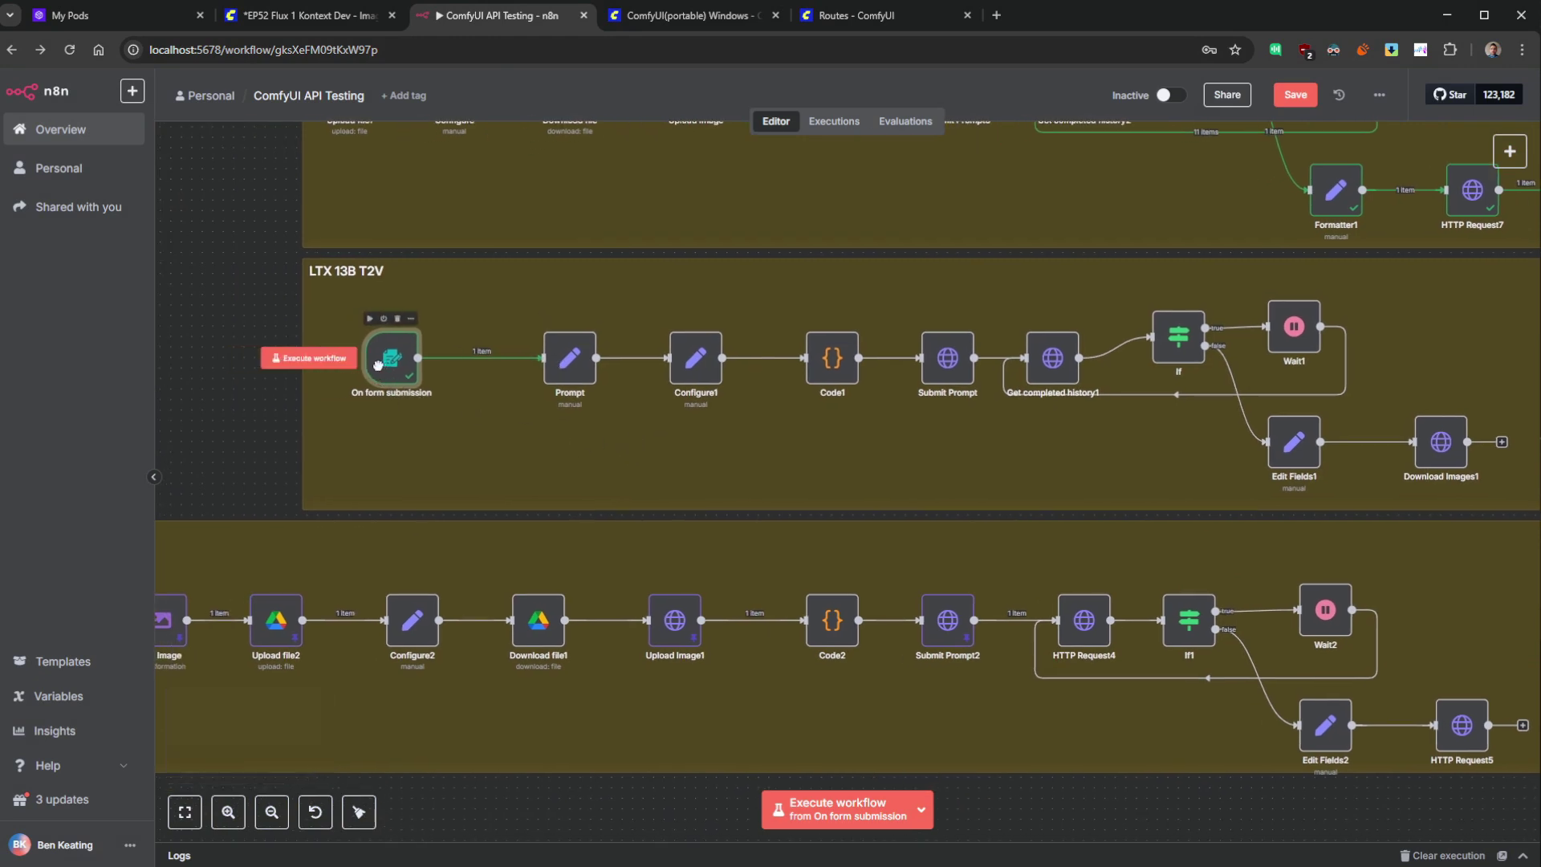
- Switch to ComfyUI's Flux 1 Kontext Dev workflow and open the list of saved workflows
mouse_move(1129, 363)
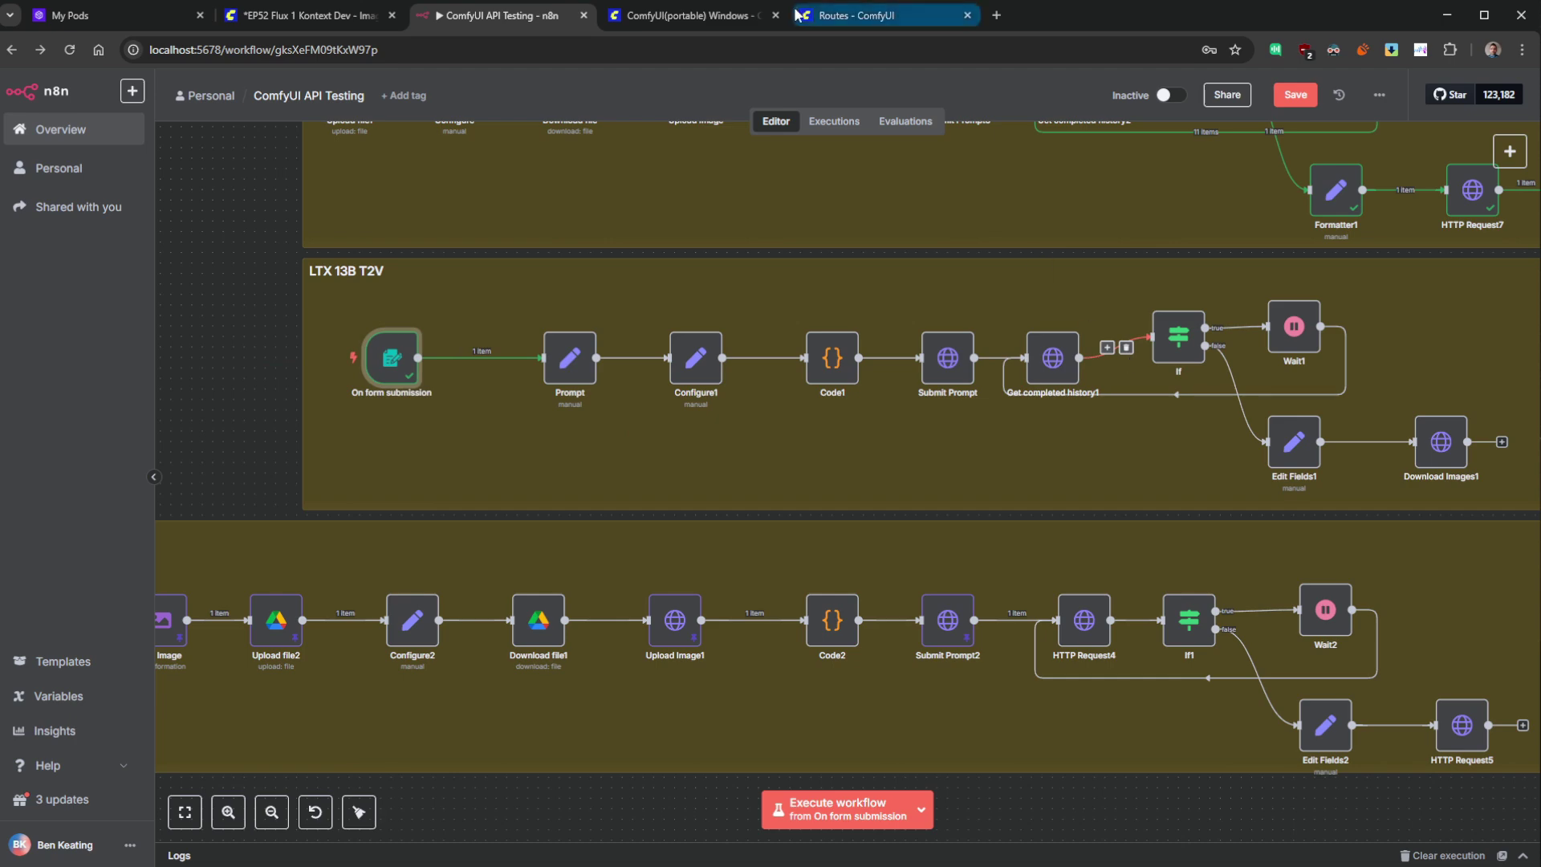
click(247, 16)
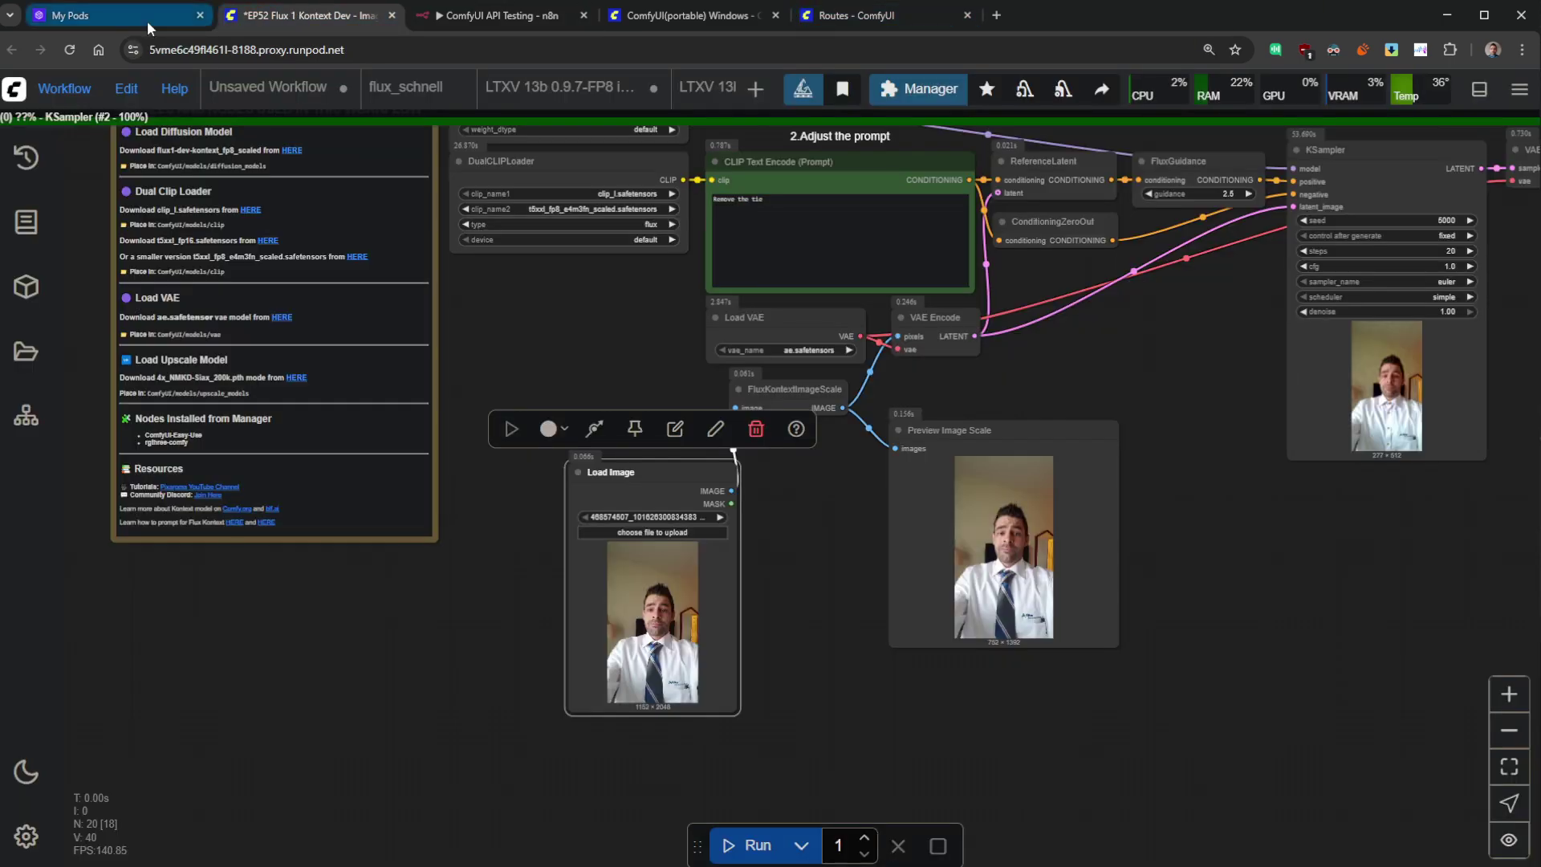
drag(305, 373, 422, 581)
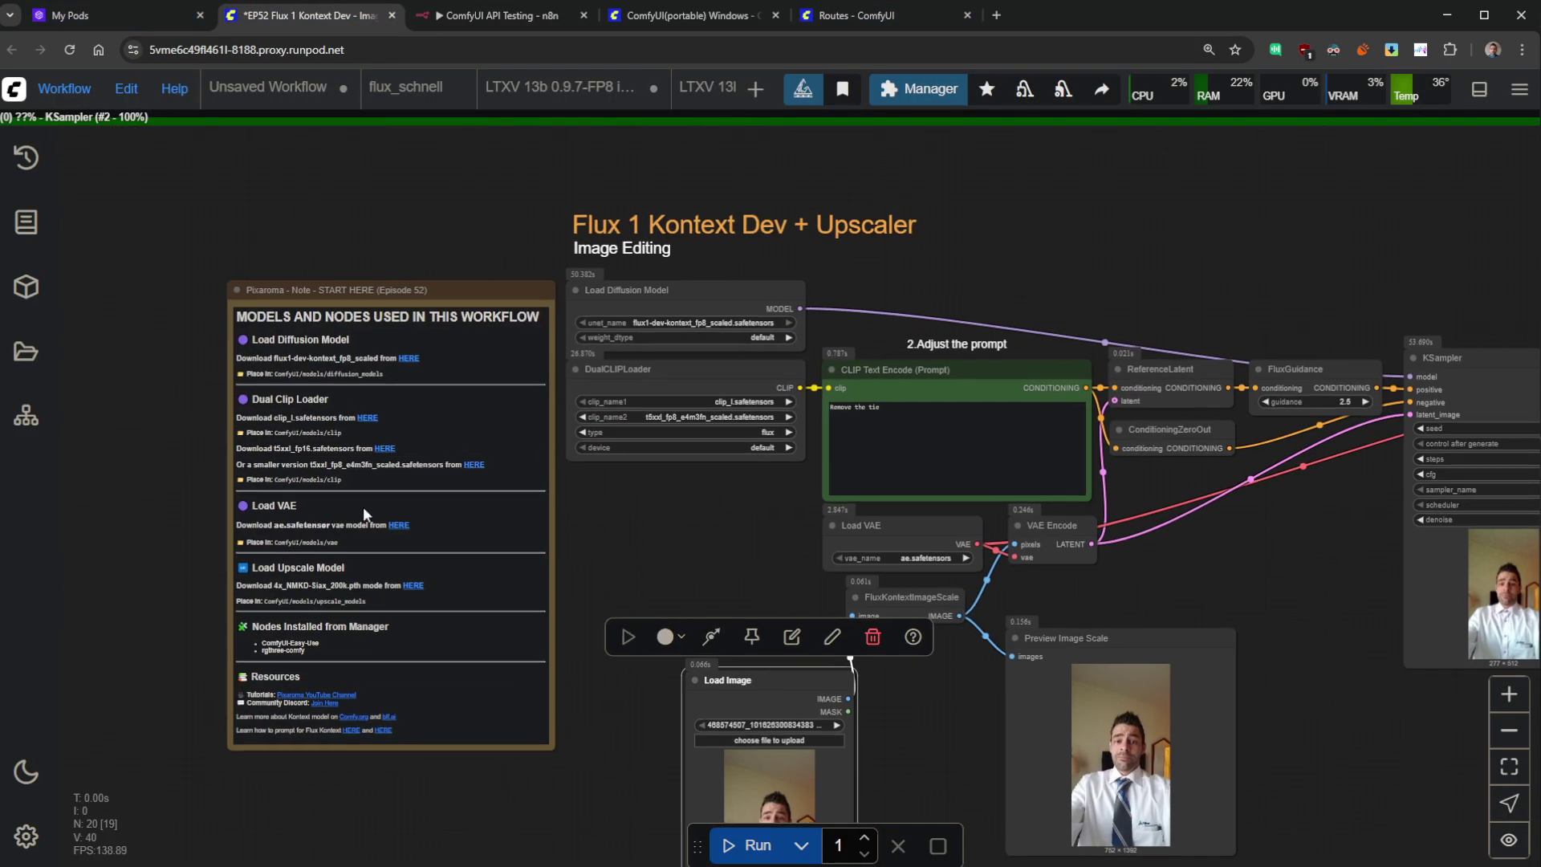
scroll(475, 396, down, 3)
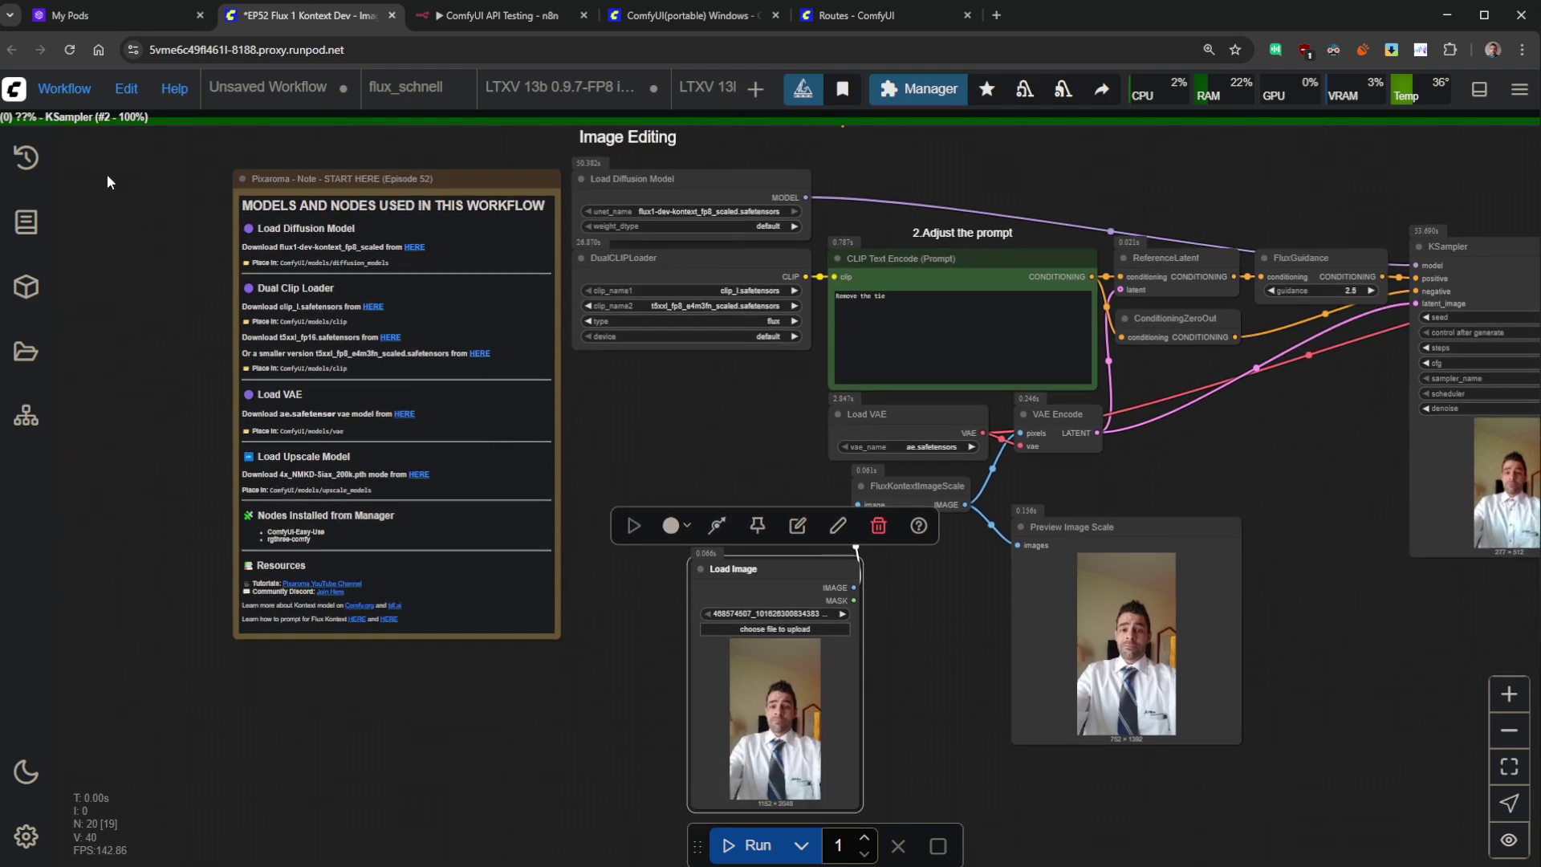
click(31, 363)
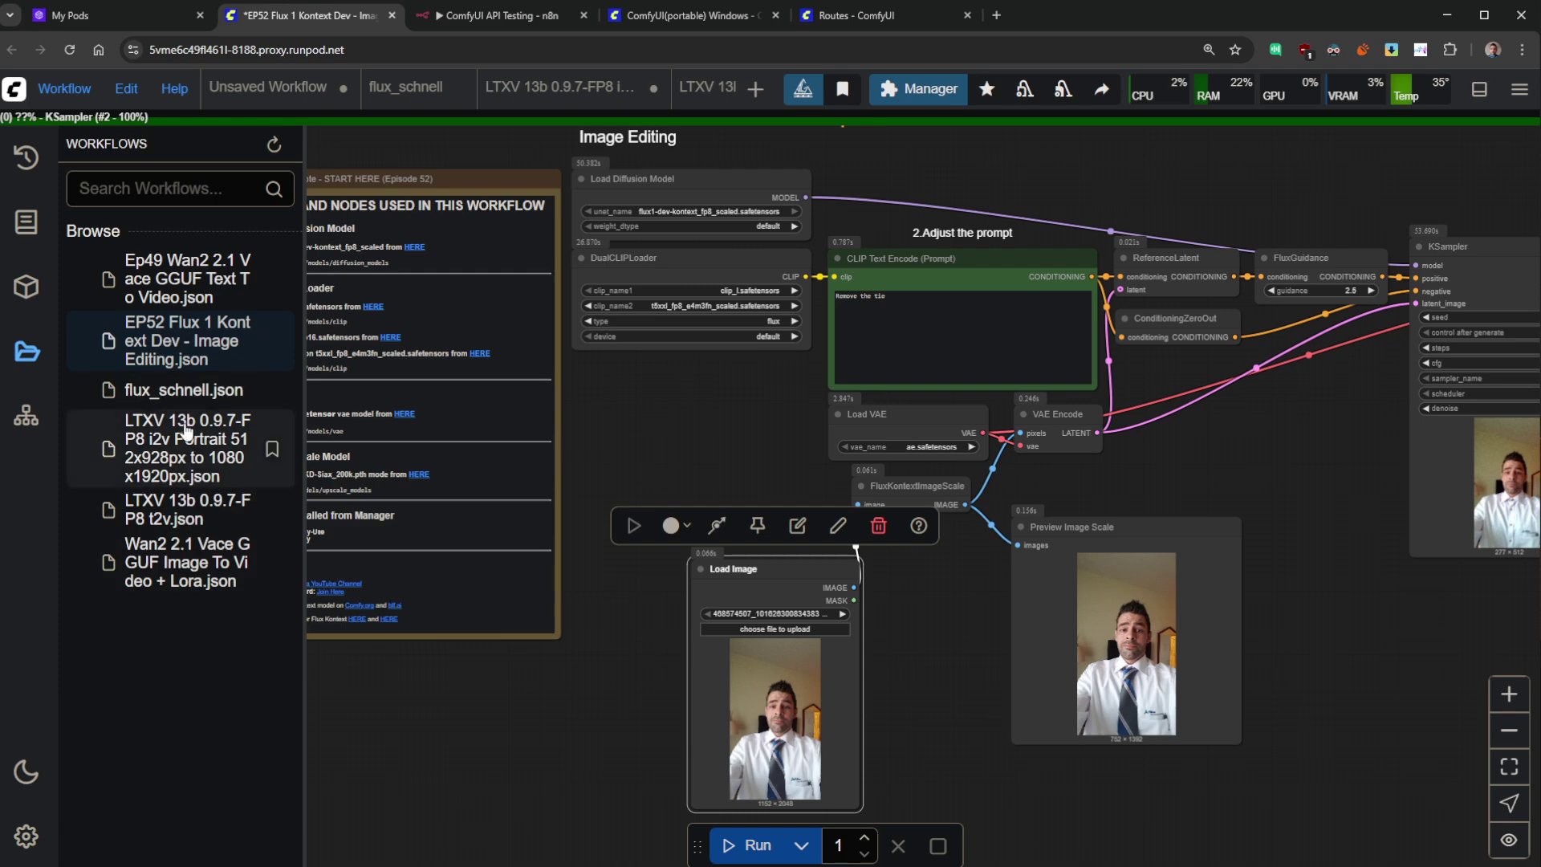
- Open the LTXV 13b 0.9.7-FP8 t2v workflow, close the workflow list and look over its text-to-video nodes
click(178, 516)
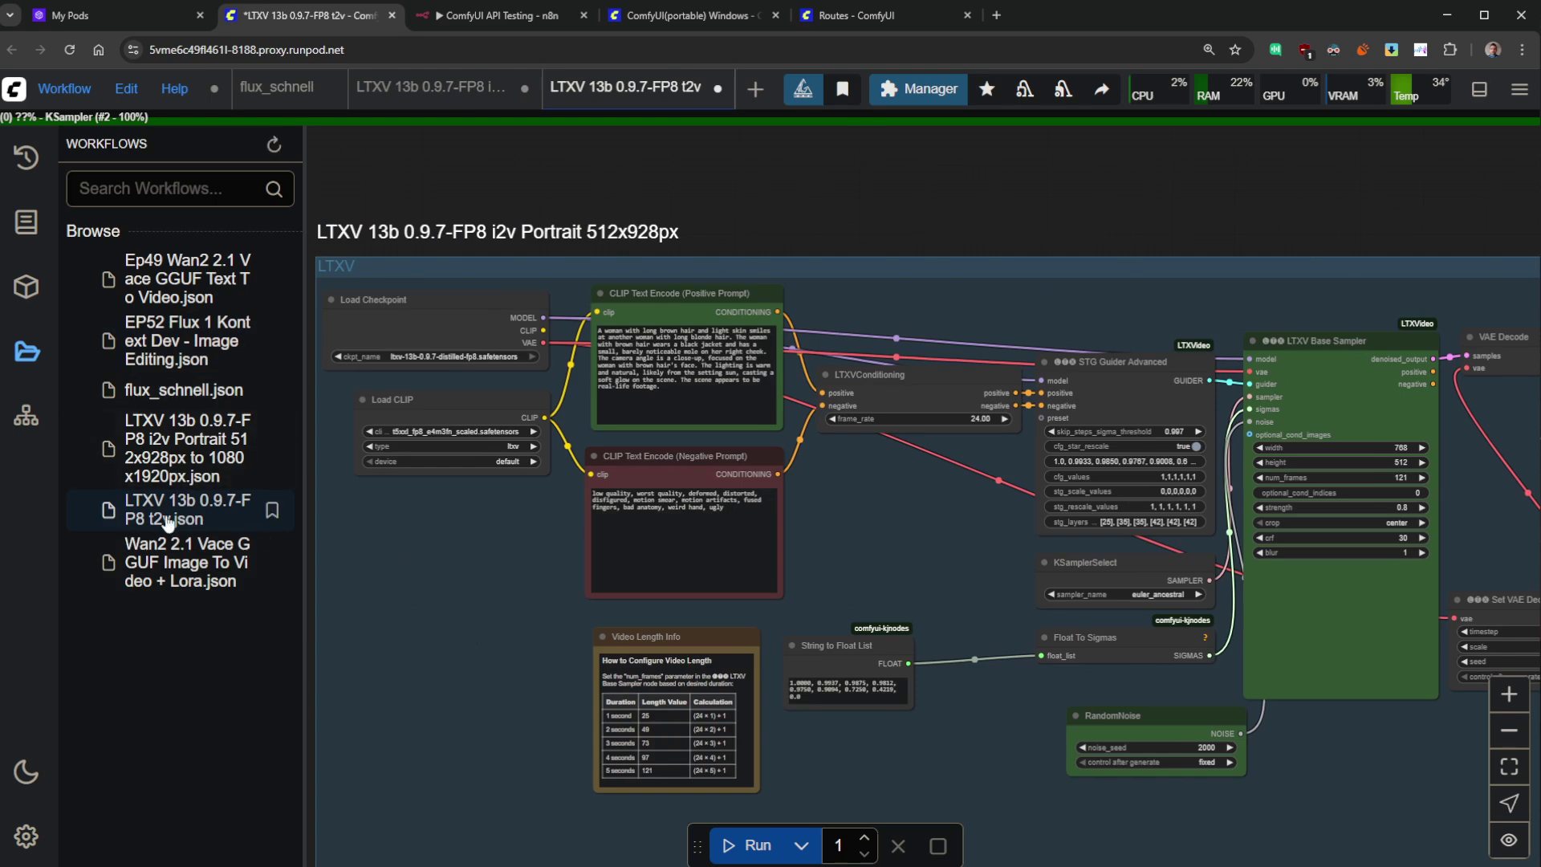
scroll(609, 578, down, 4)
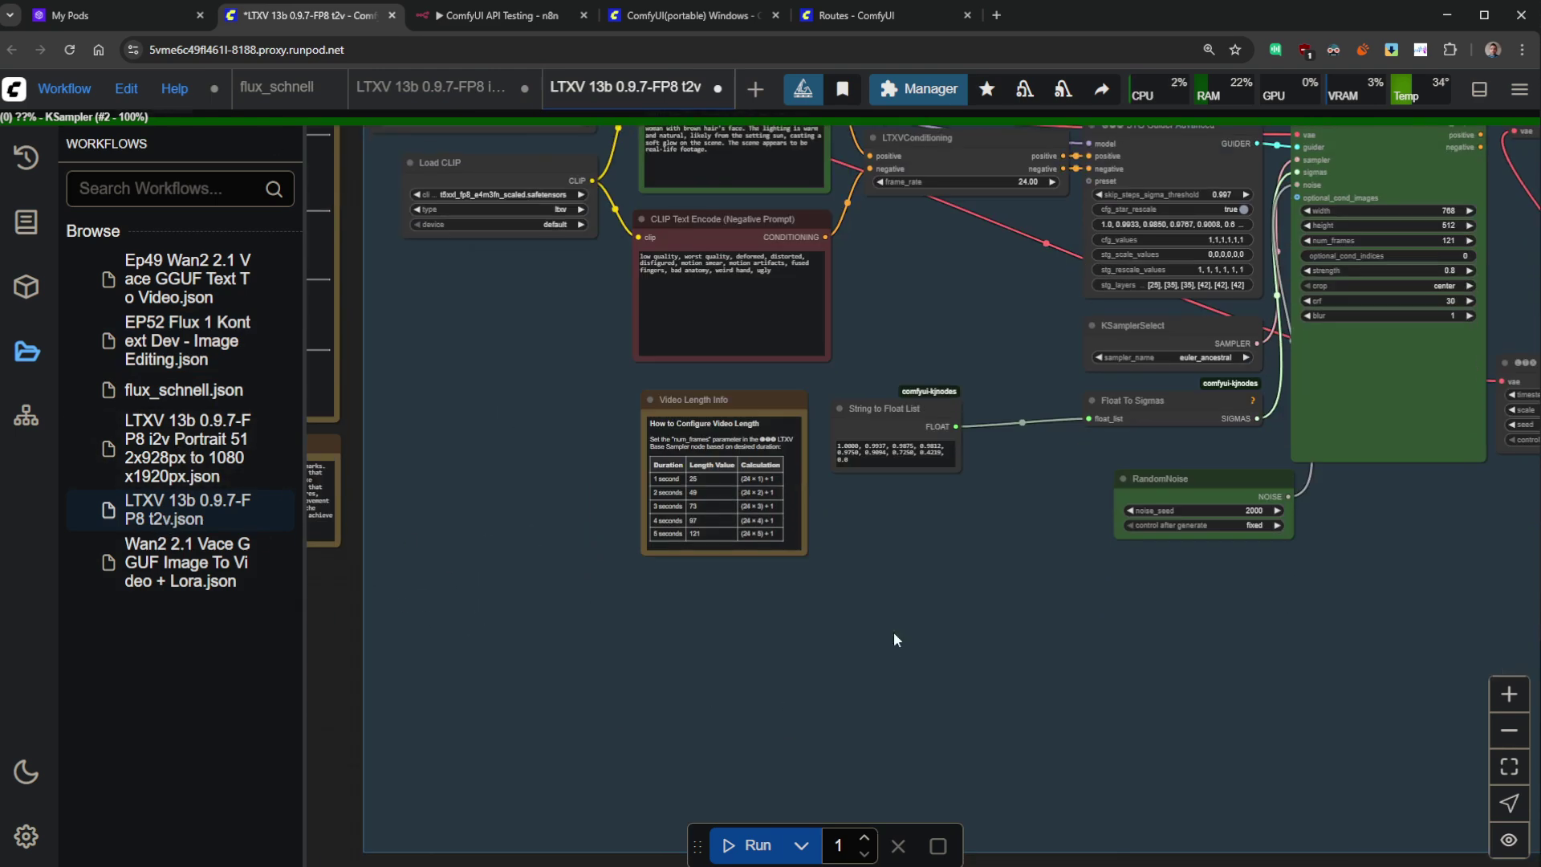
scroll(893, 633, up, 1)
scroll(893, 632, right, 1)
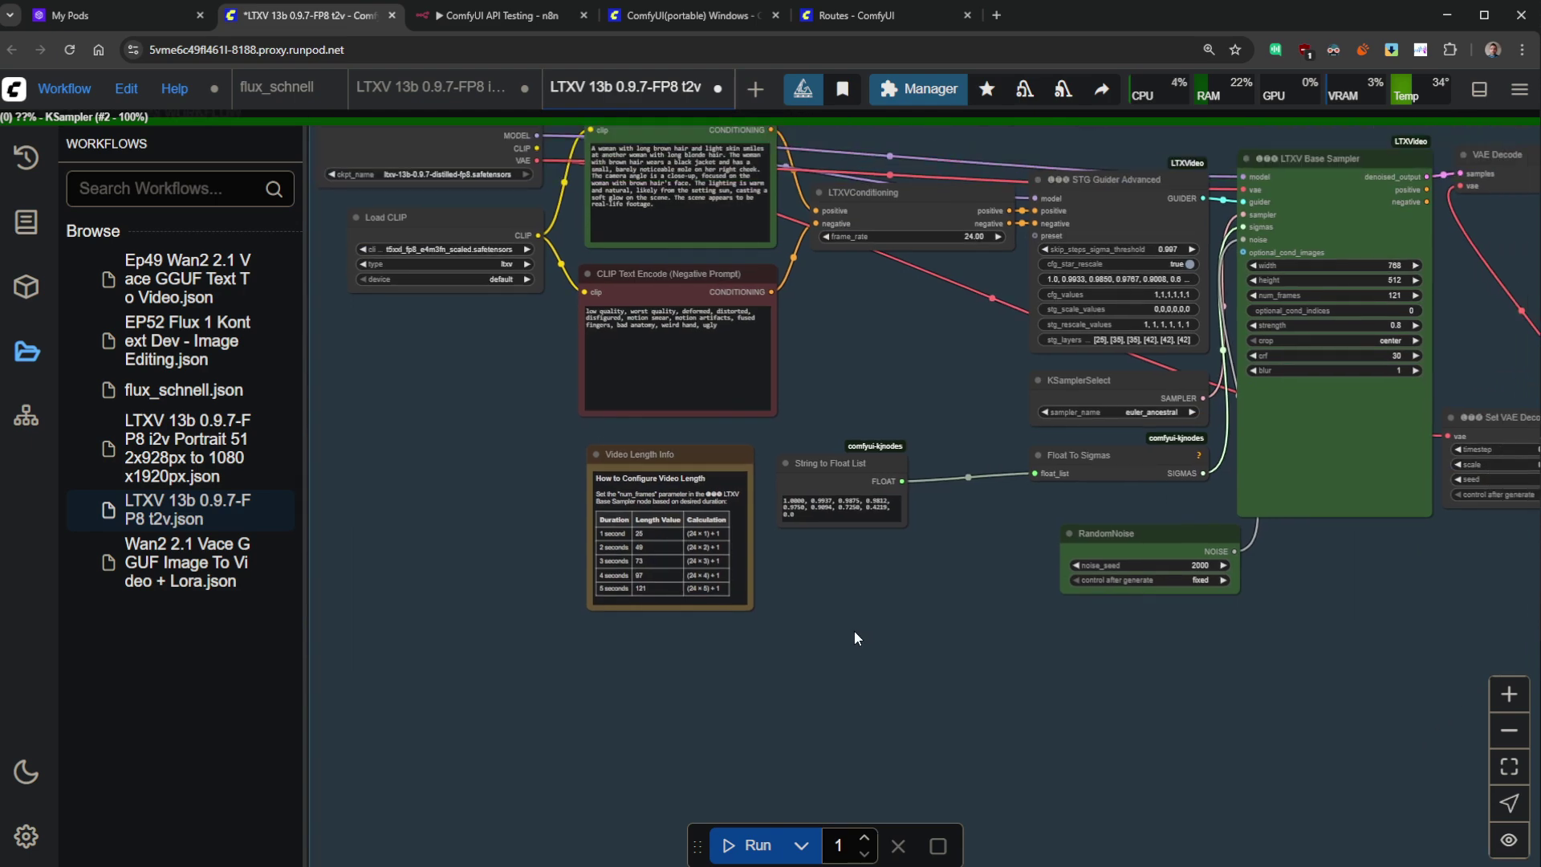
click(29, 363)
scroll(581, 465, down, 2)
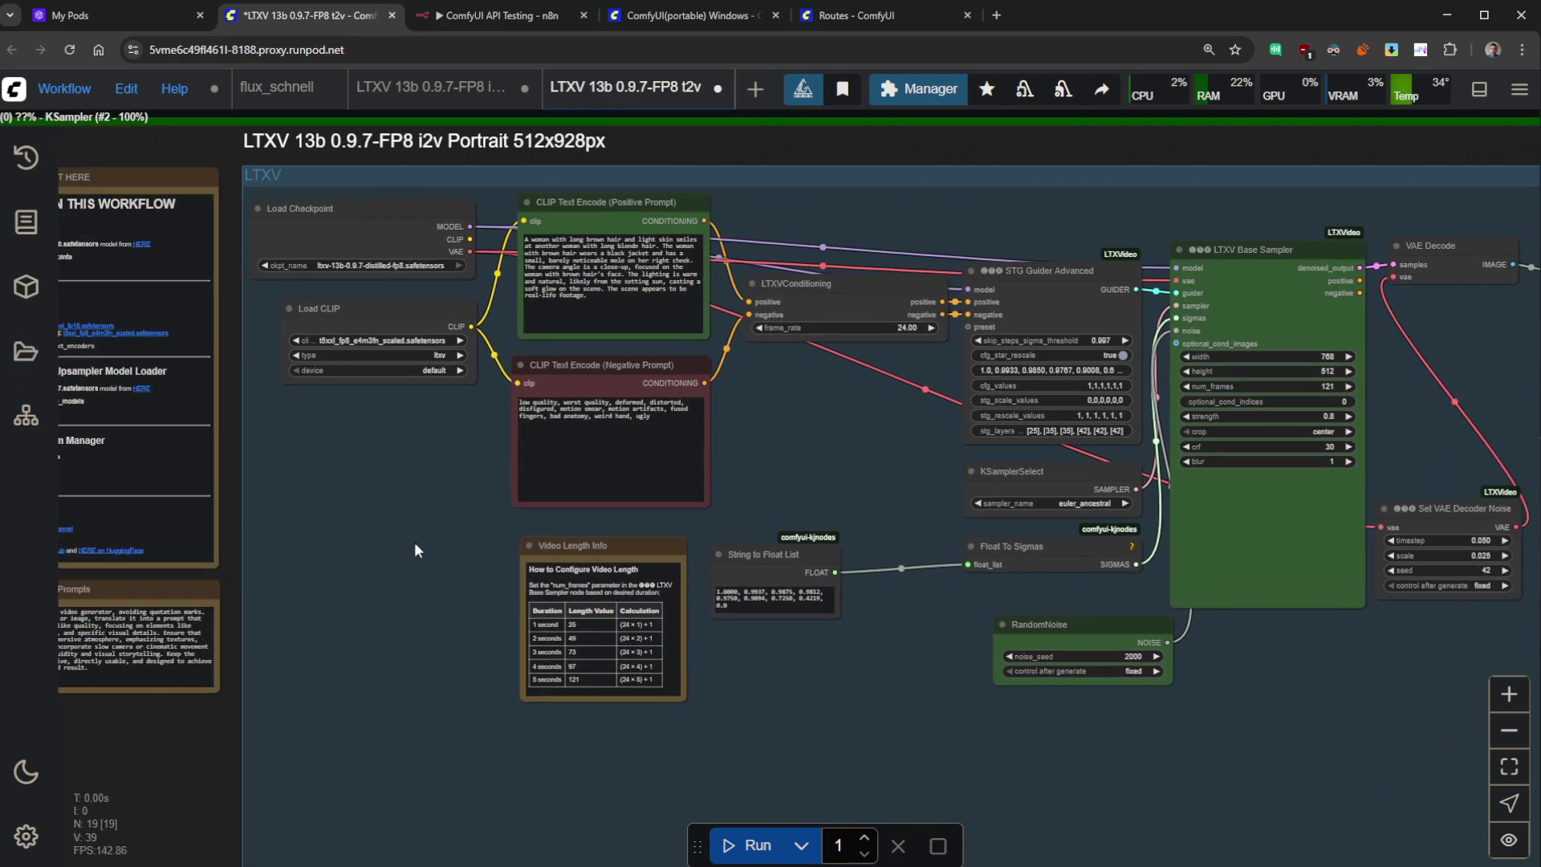
scroll(722, 584, up, 1)
scroll(722, 593, up, 1)
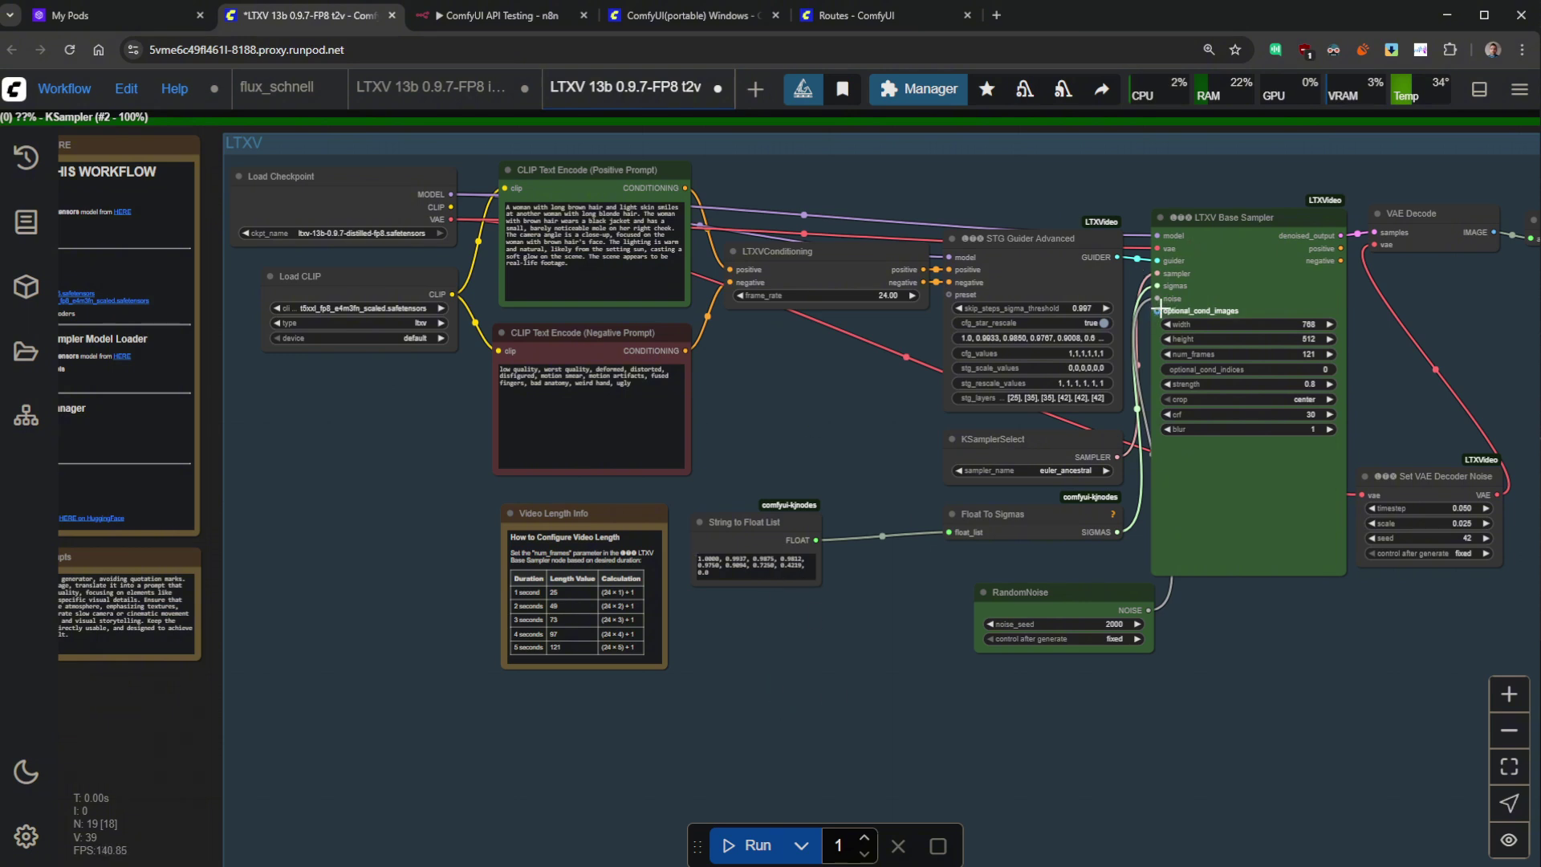
- Open the LTXV 13b 0.9.7-FP8 i2v Portrait workflow and examine how Load Image feeds the Base Sampler's optional_cond_images input
click(26, 352)
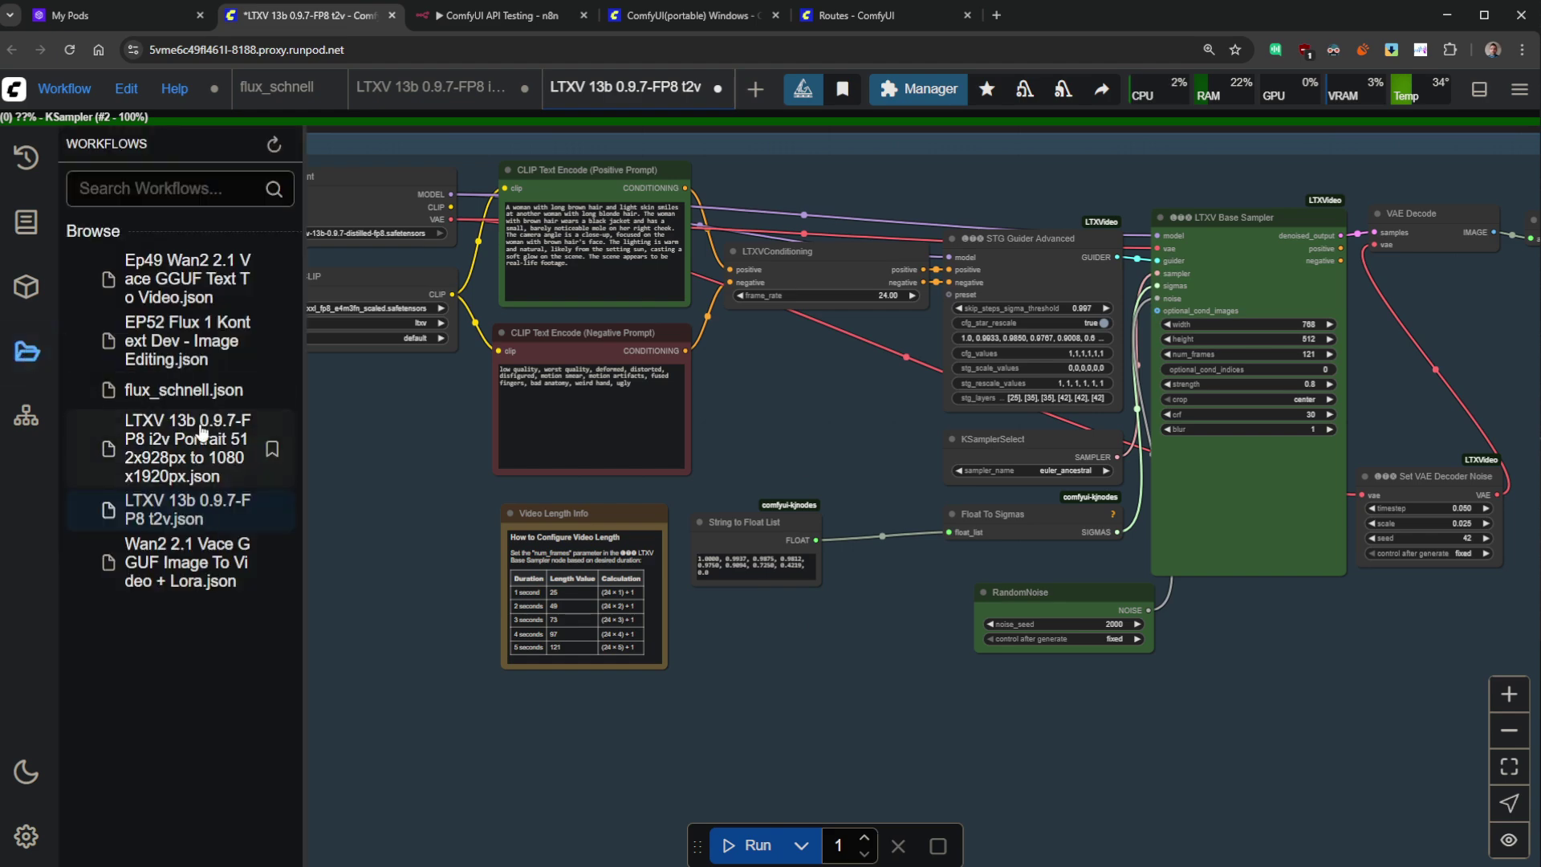
click(202, 433)
drag(751, 550, 519, 244)
scroll(1030, 642, down, 1)
drag(1042, 626, 969, 668)
scroll(969, 667, up, 1)
drag(712, 501, 814, 435)
drag(924, 593, 726, 701)
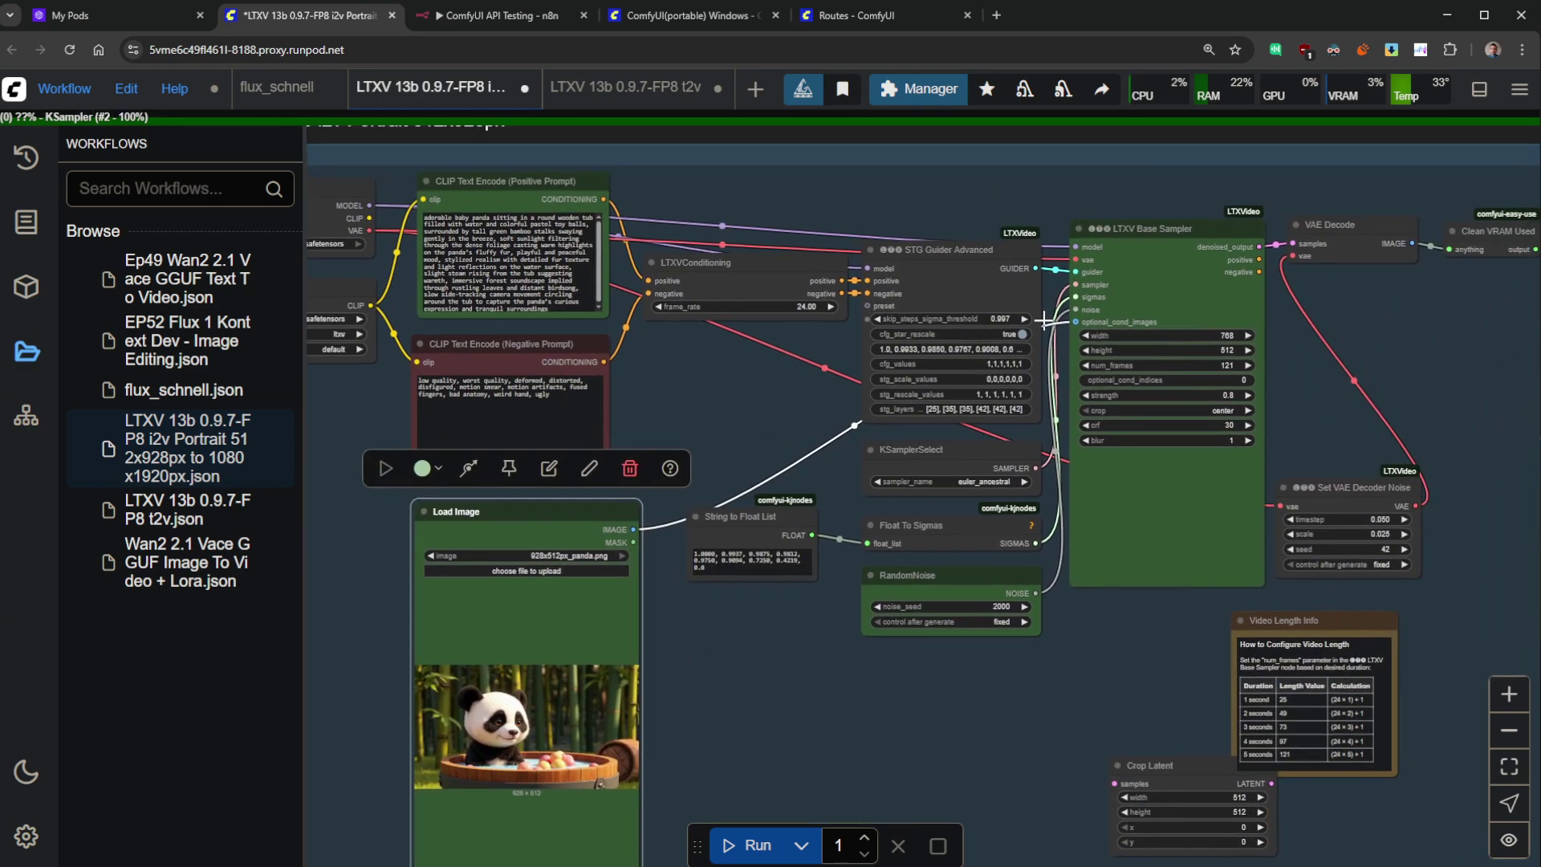
scroll(1044, 321, up, 5)
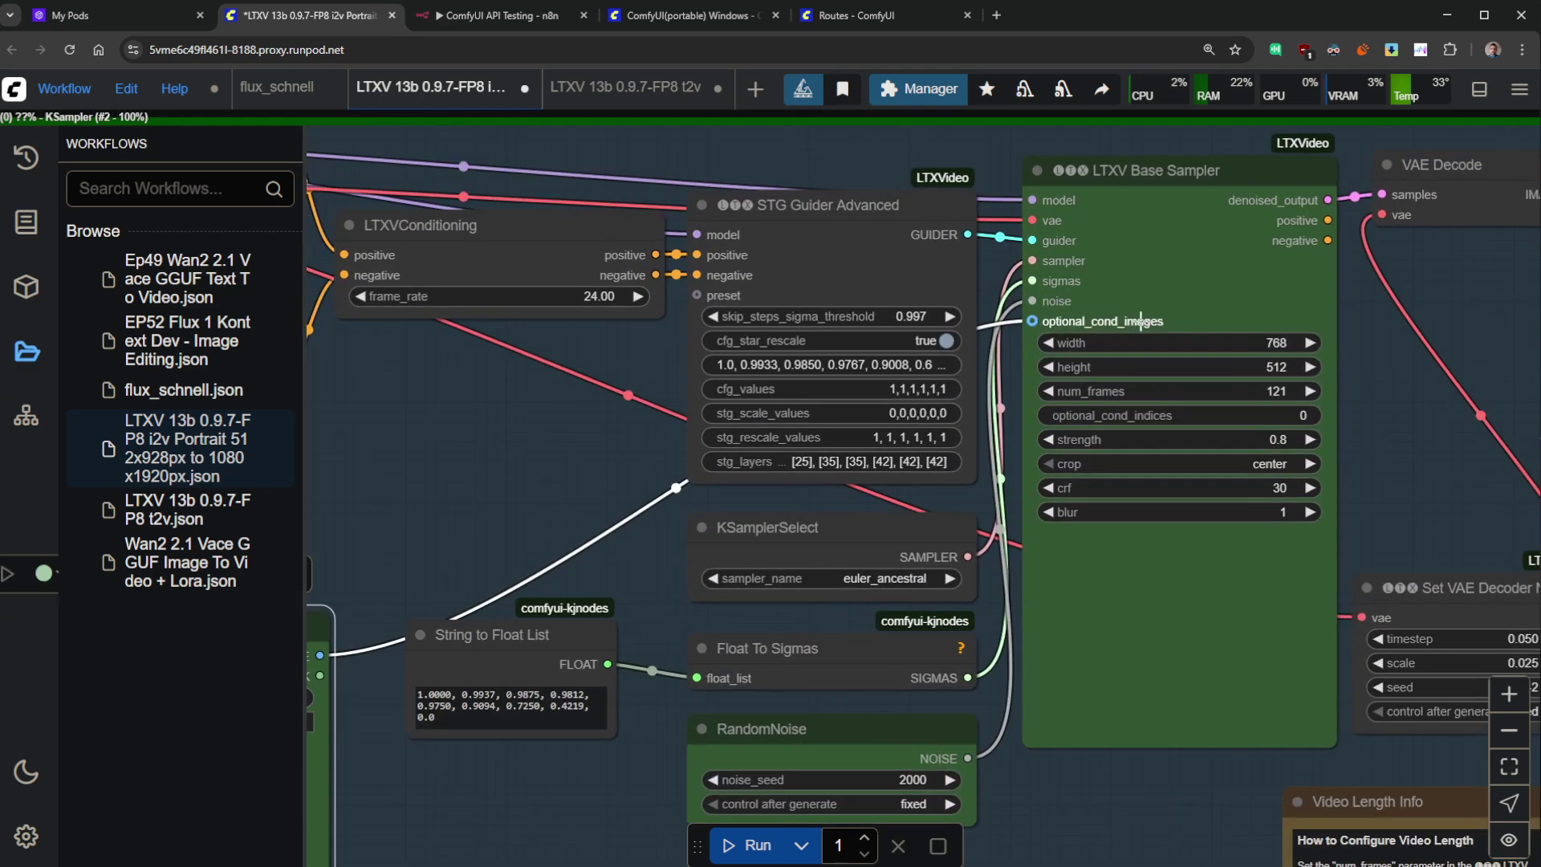
scroll(500, 274, down, 4)
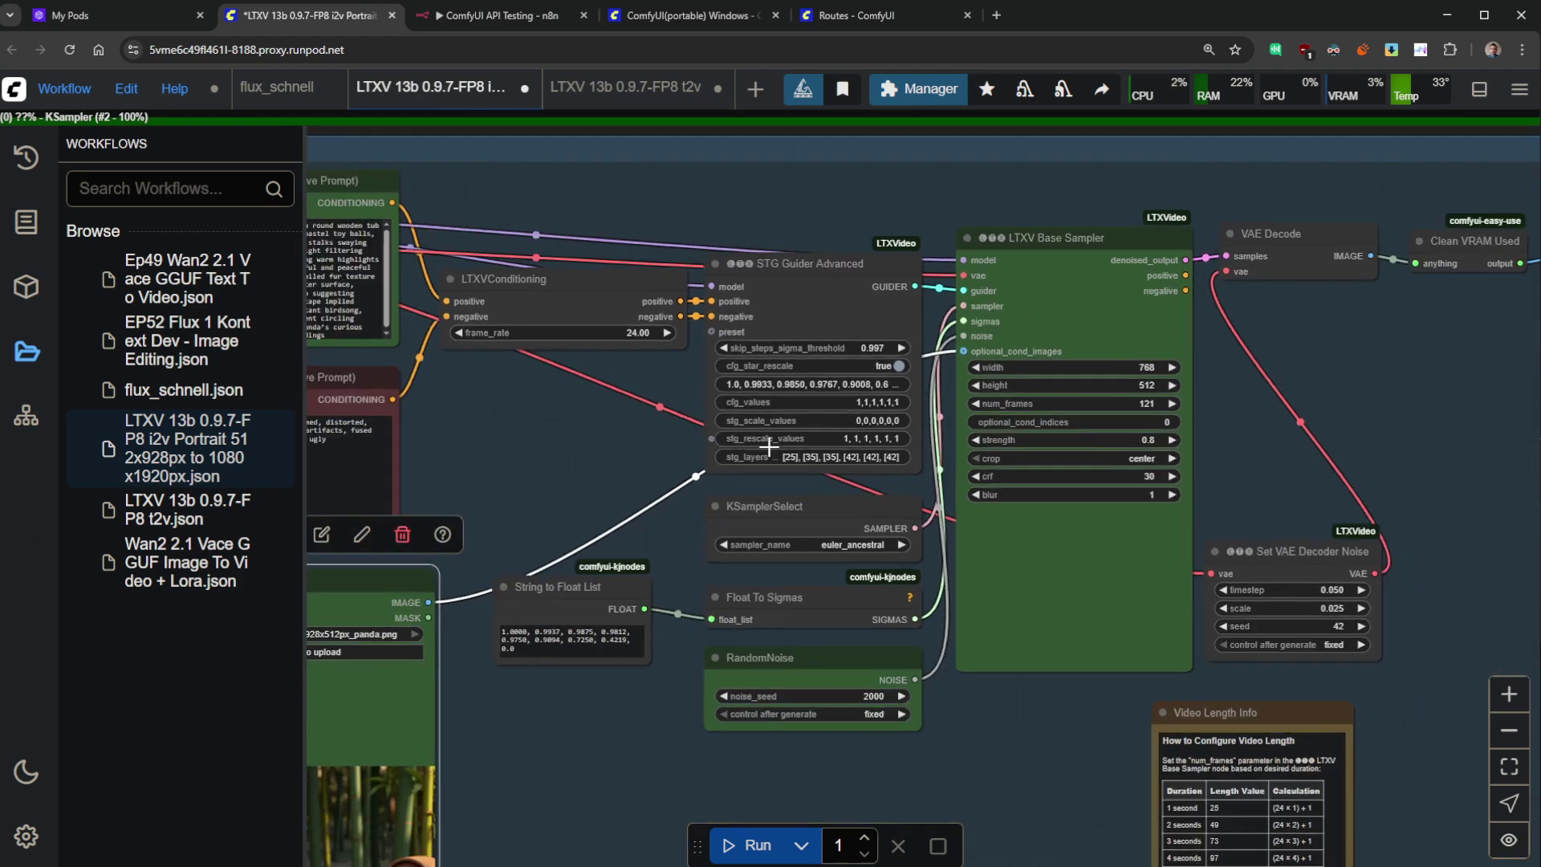
drag(593, 454, 817, 454)
scroll(817, 454, down, 1)
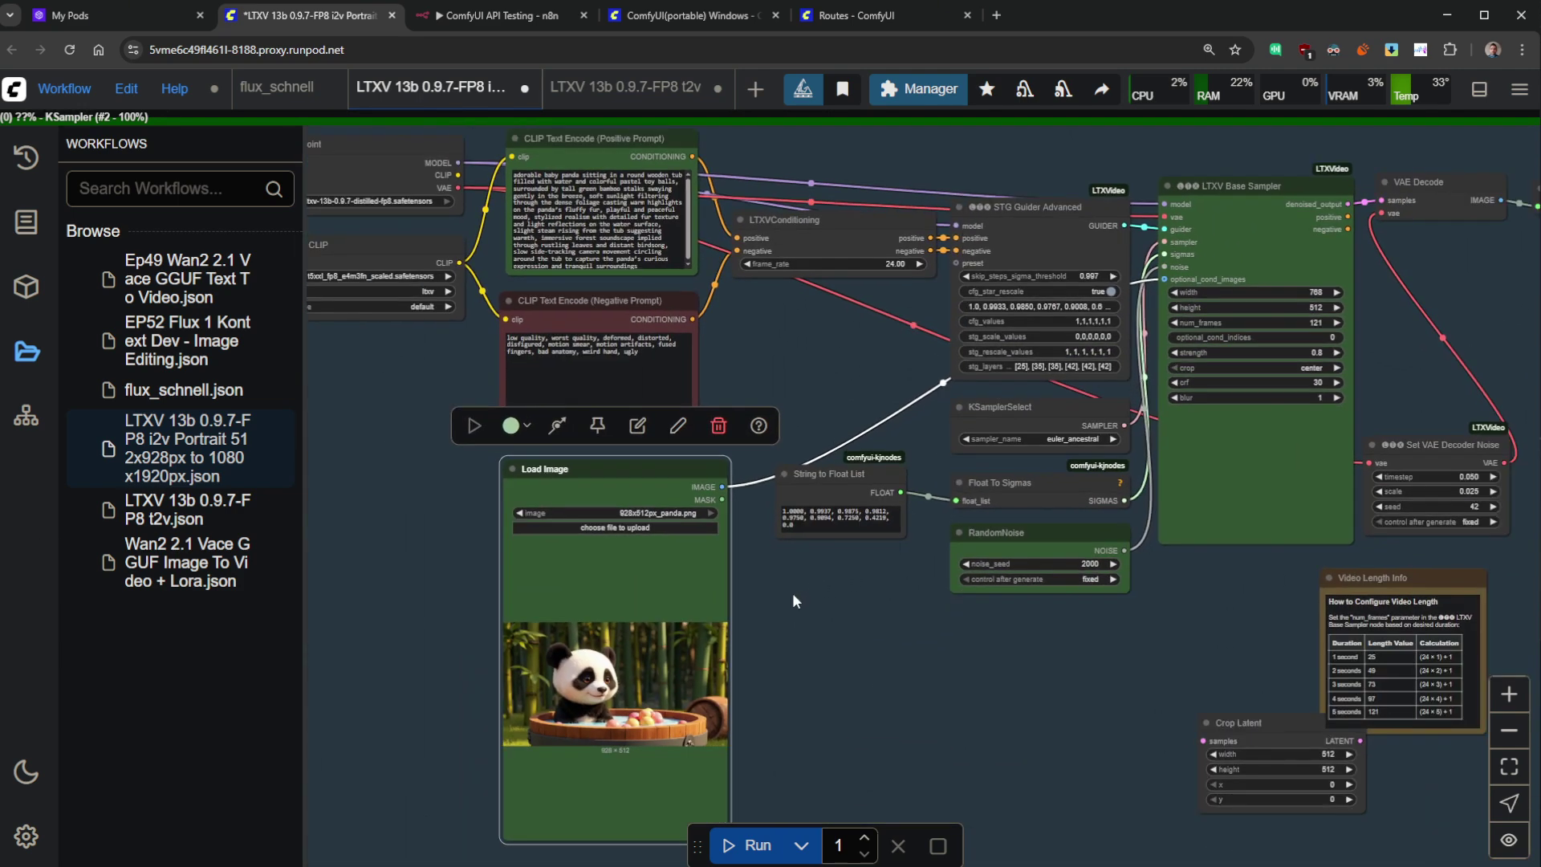
- Return to the LTXV 13b 0.9.7-FP8 t2v workflow and close the workflow list
click(207, 520)
scroll(748, 458, up, 2)
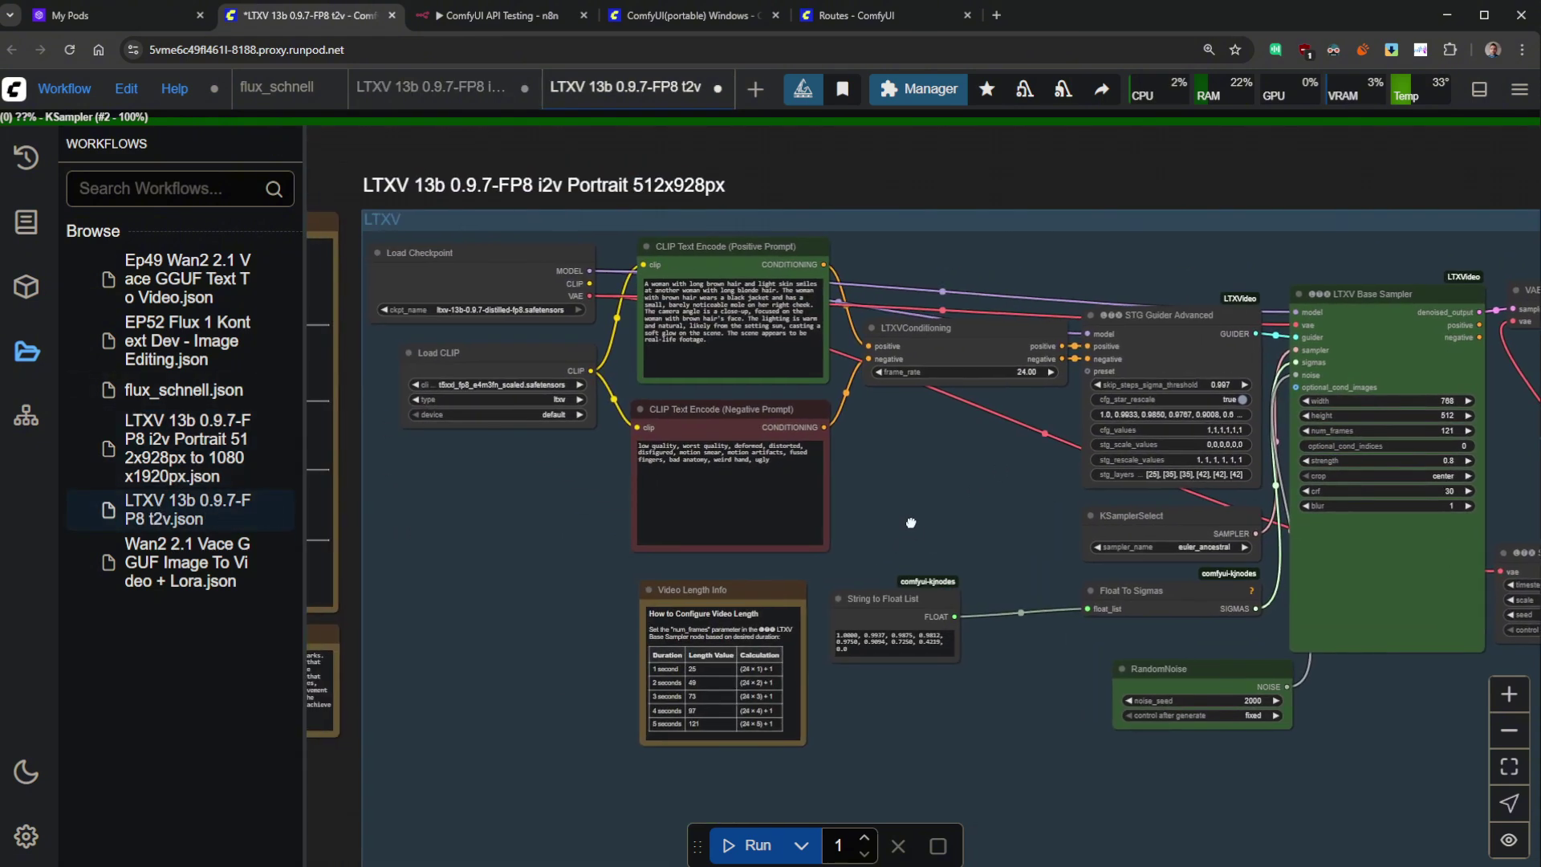
scroll(498, 246, up, 2)
click(27, 351)
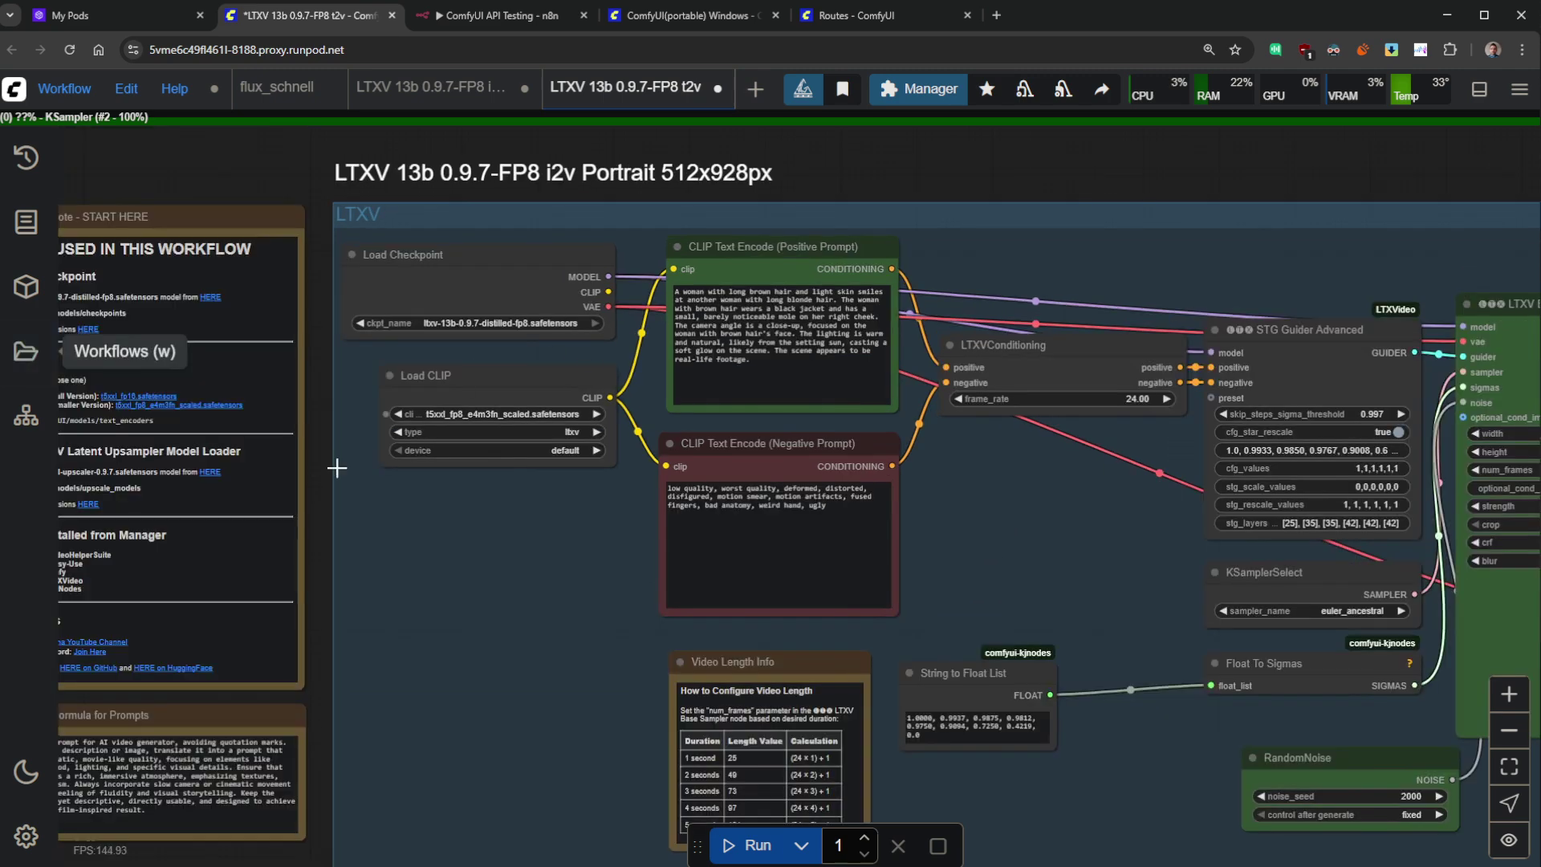
- Review the START HERE note's models, folders and required custom nodes alongside the Load Checkpoint and Load CLIP nodes
drag(381, 556, 677, 549)
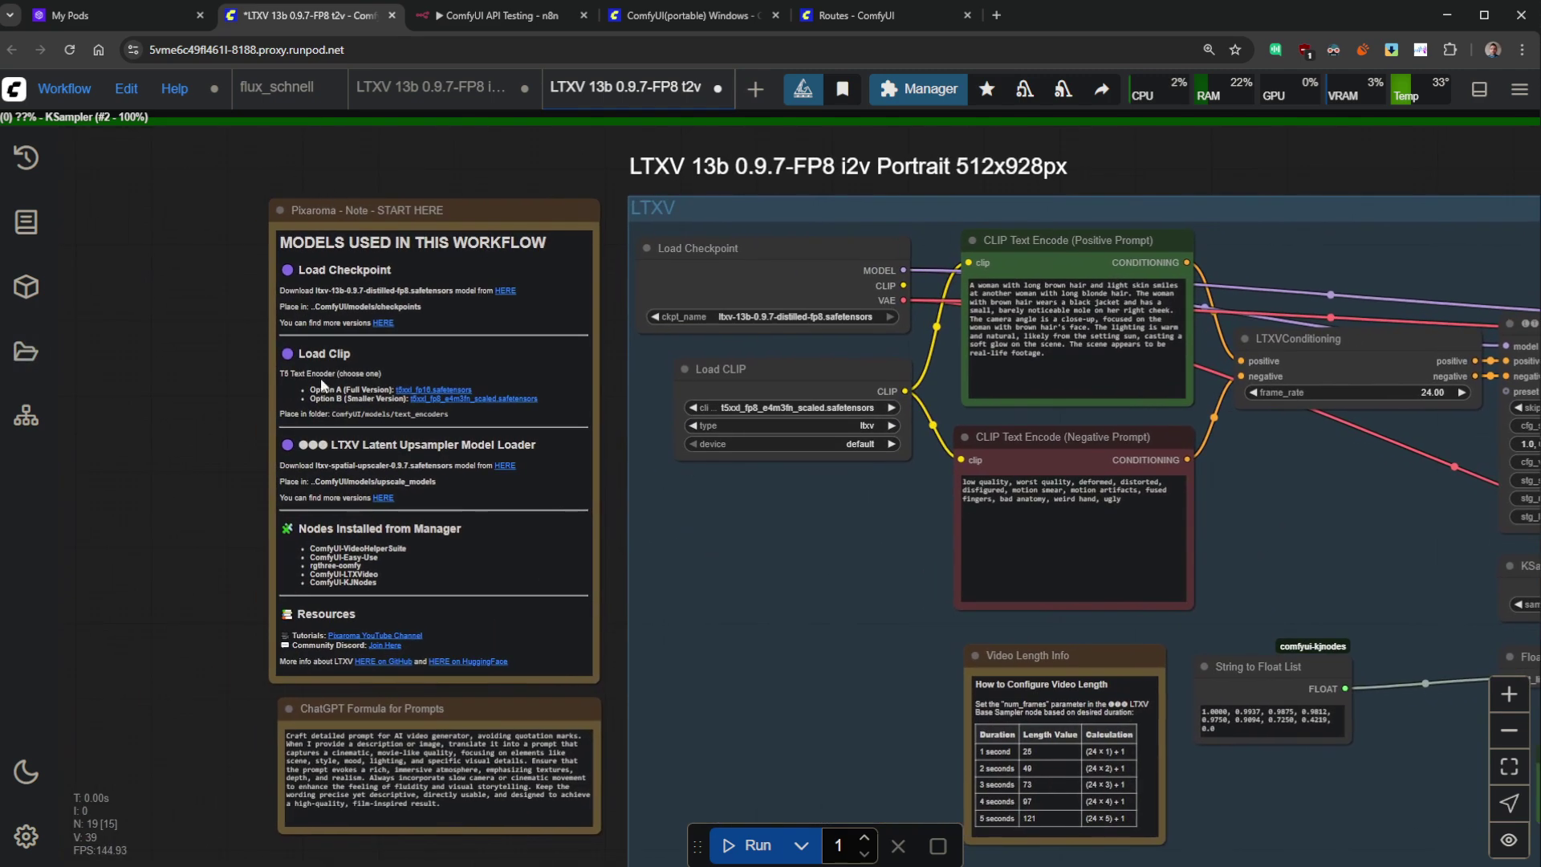
drag(339, 558, 386, 458)
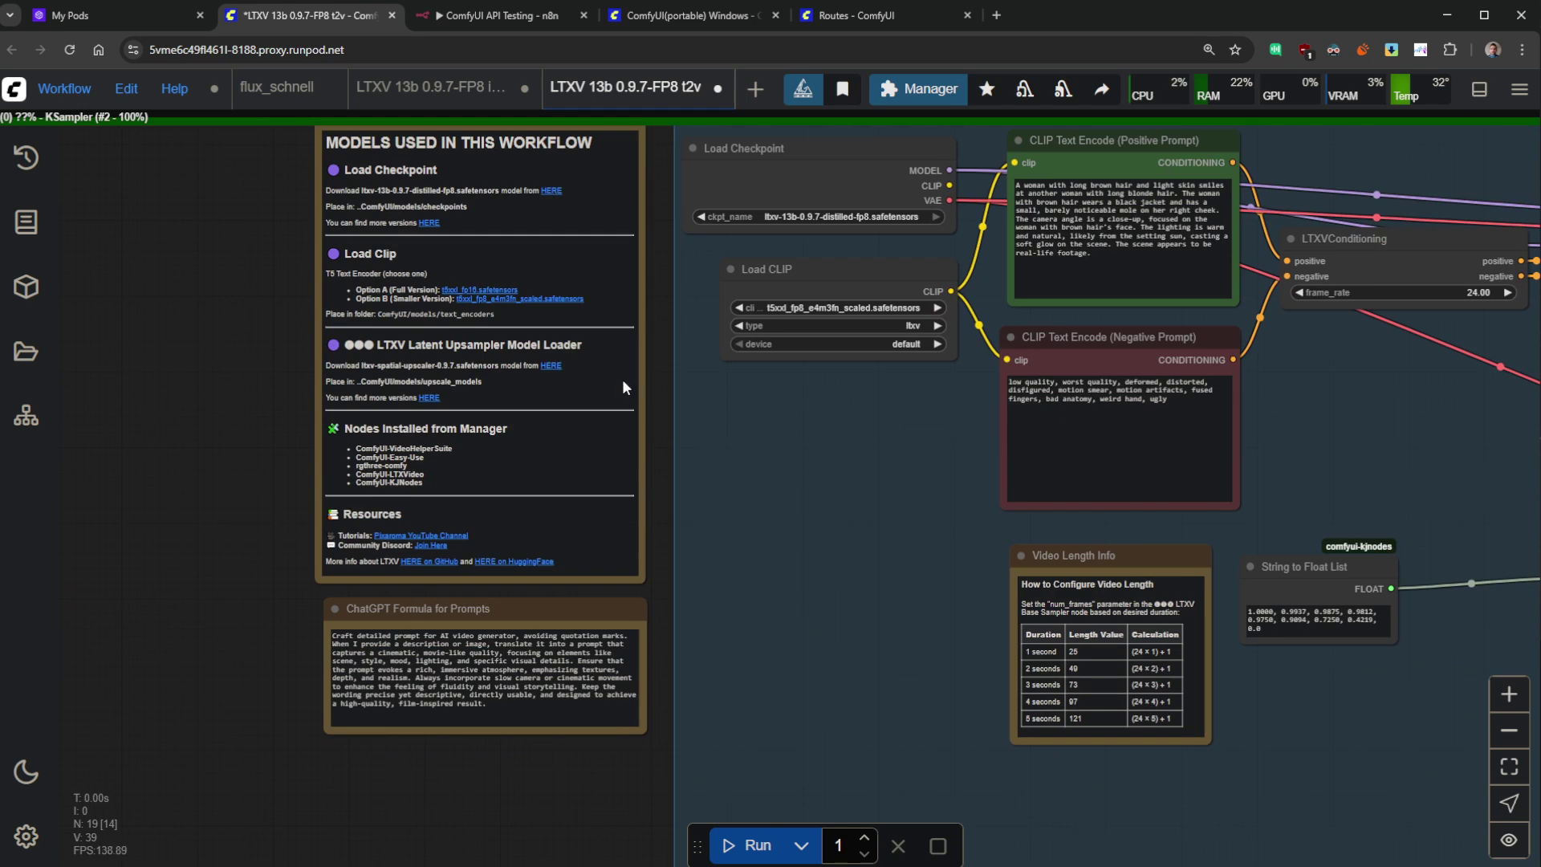
drag(624, 388, 612, 500)
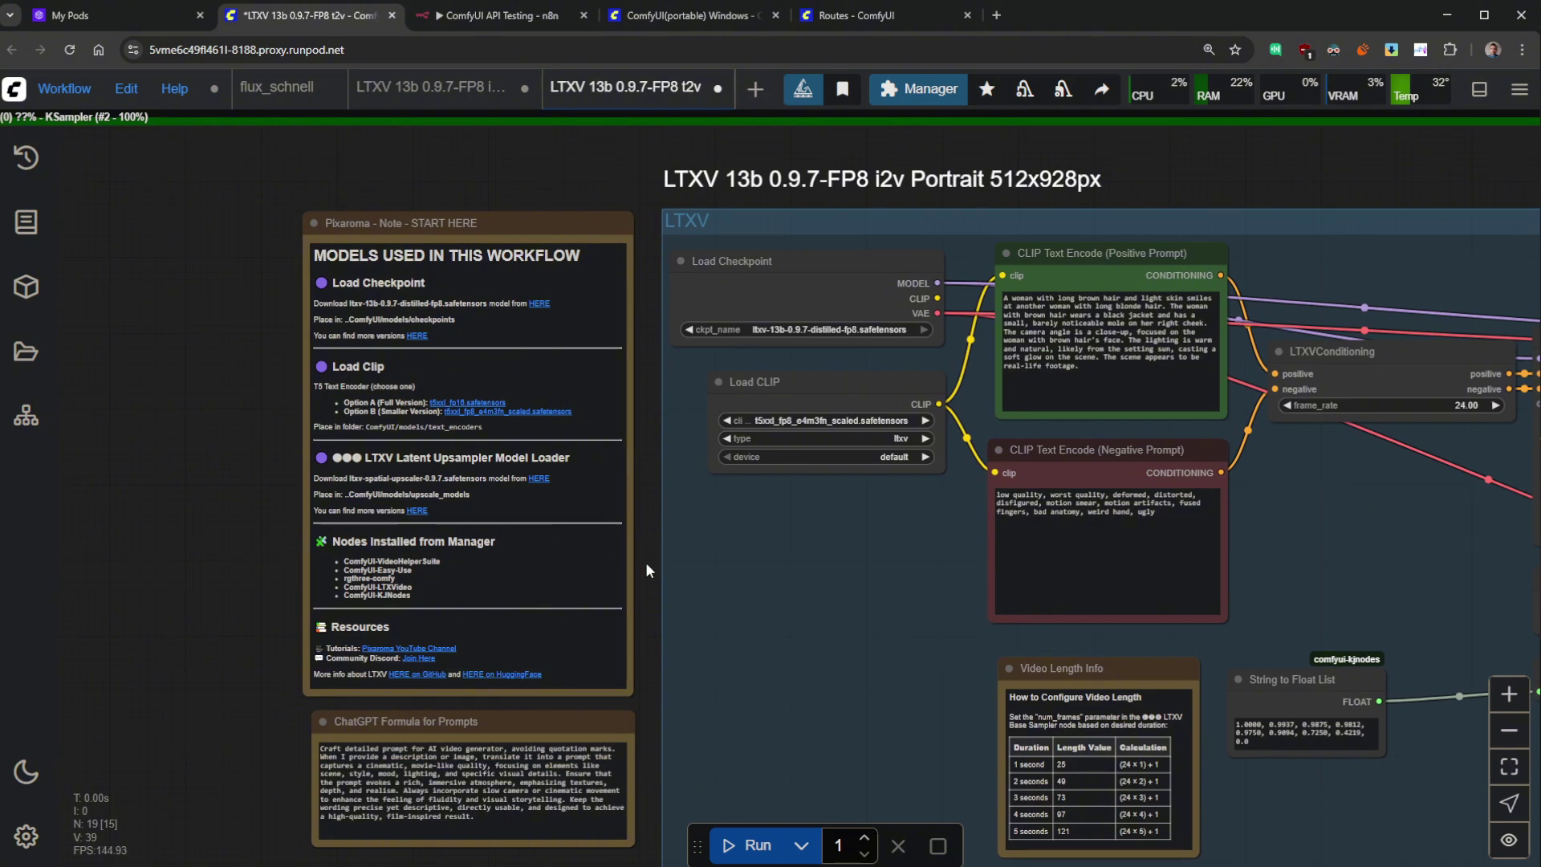
scroll(646, 563, up, 1)
drag(847, 562, 722, 540)
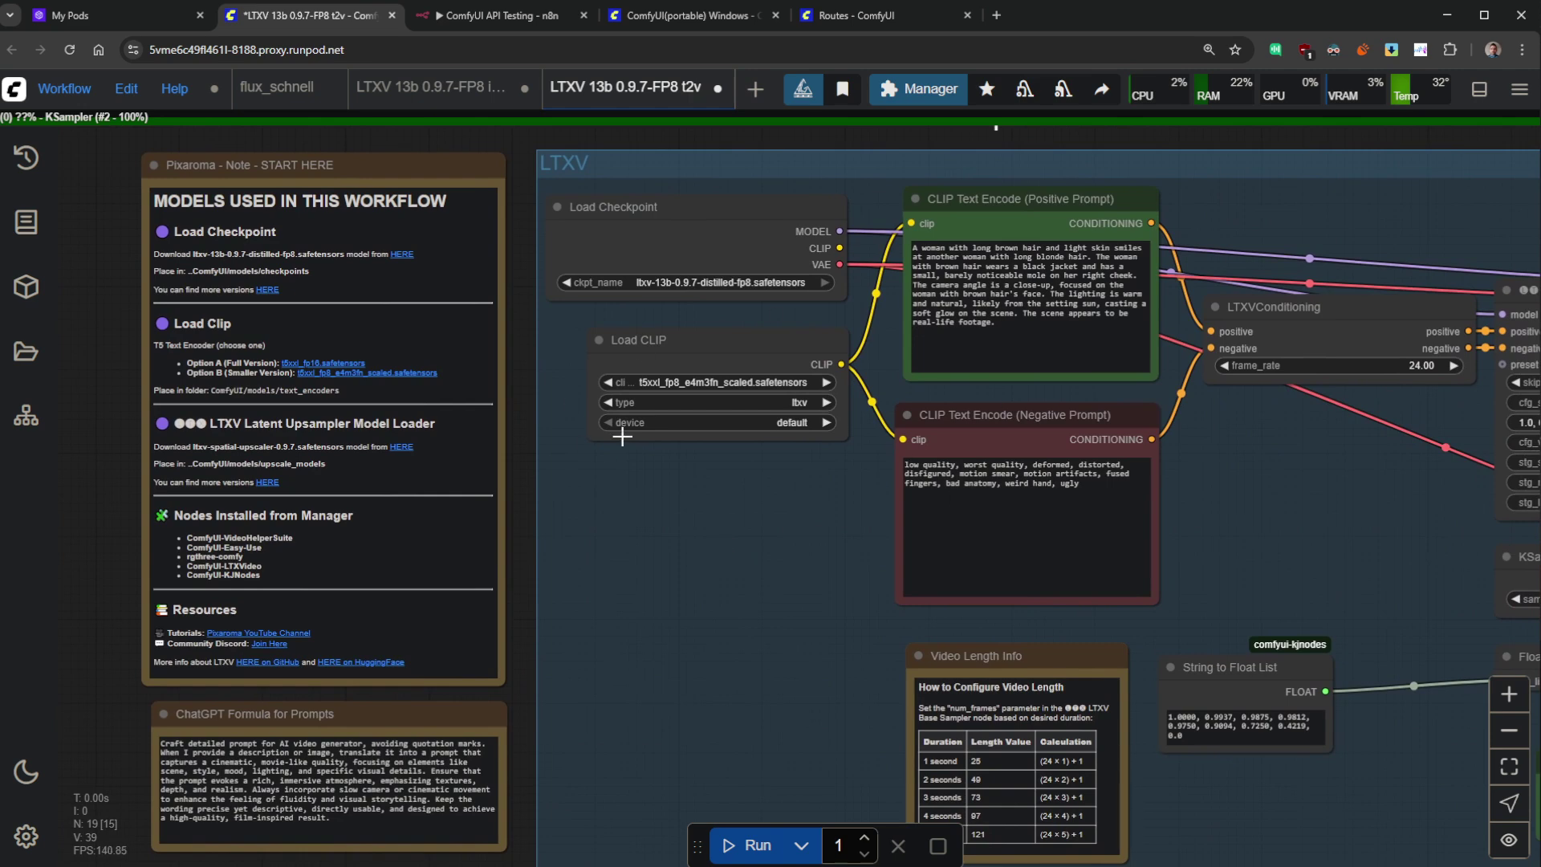
drag(603, 555, 546, 548)
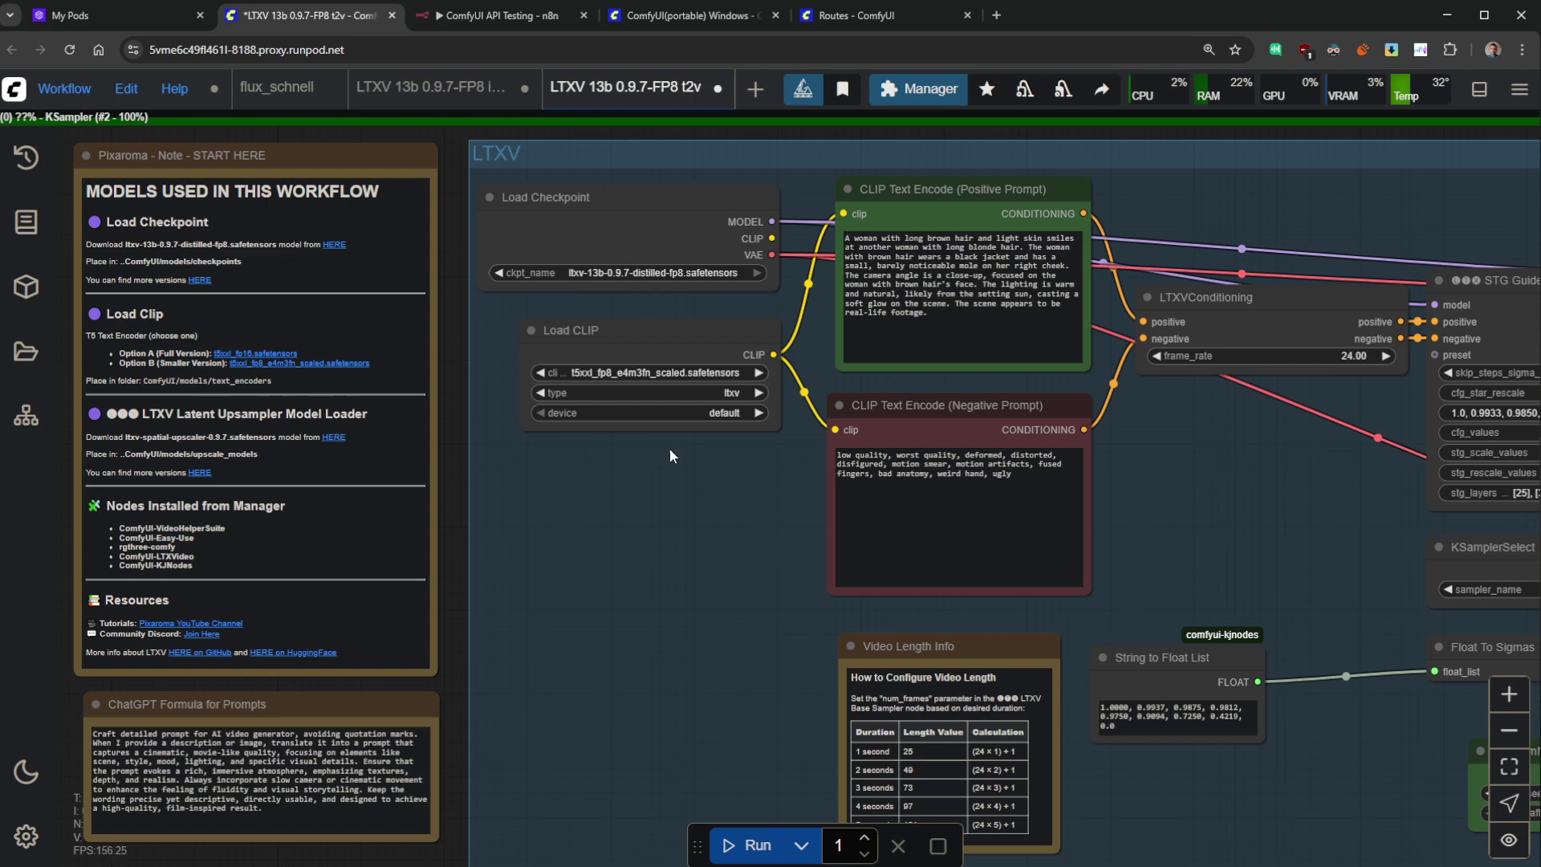
- Run the text-to-video workflow and bring the Video Combine node's generated video into view
drag(733, 494, 405, 461)
drag(999, 463, 688, 437)
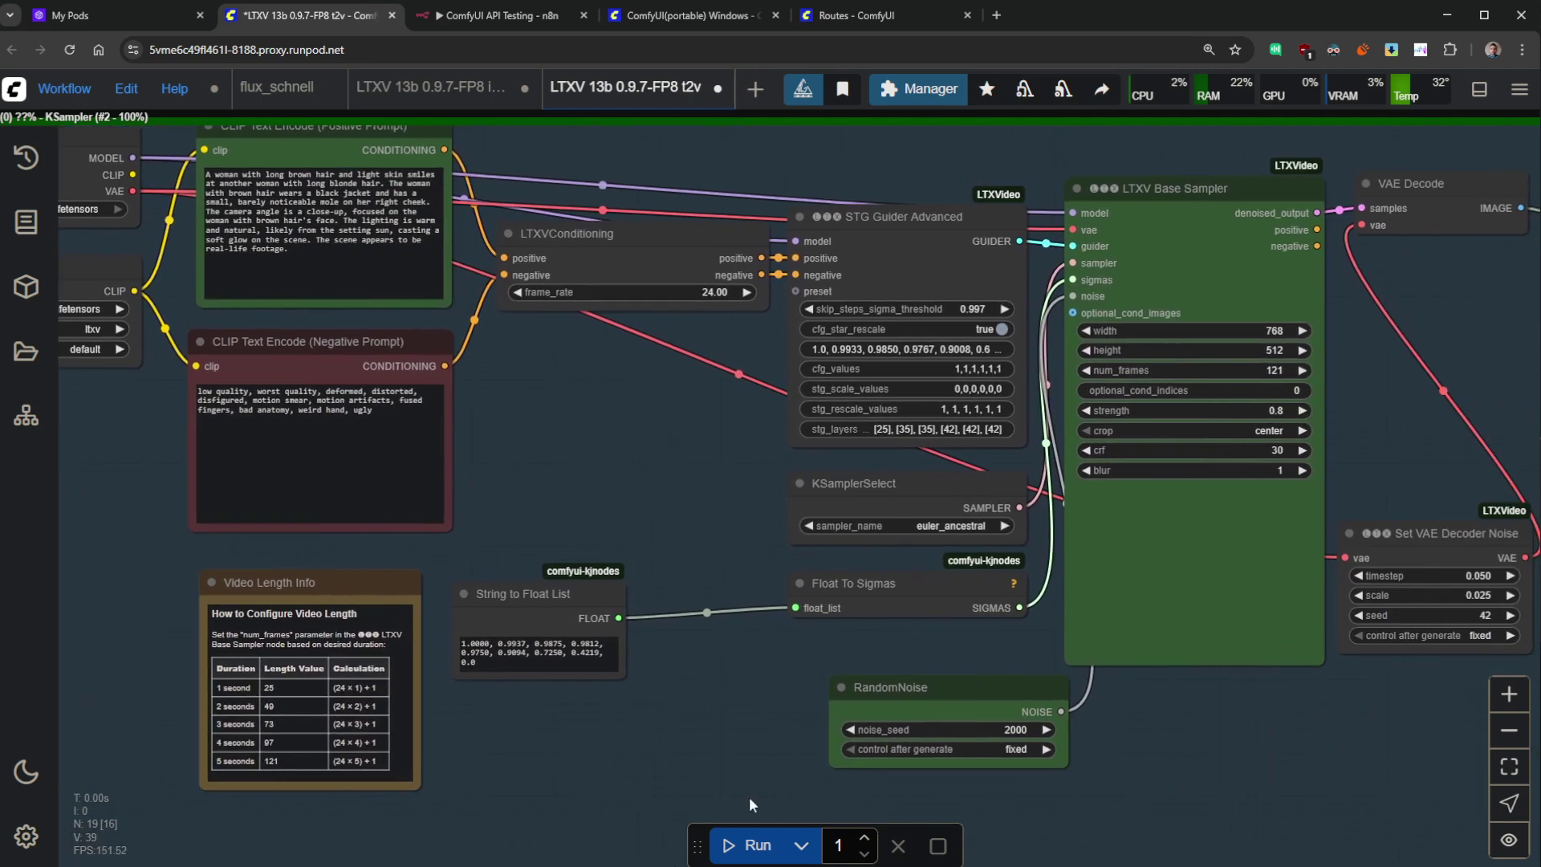
scroll(775, 701, down, 2)
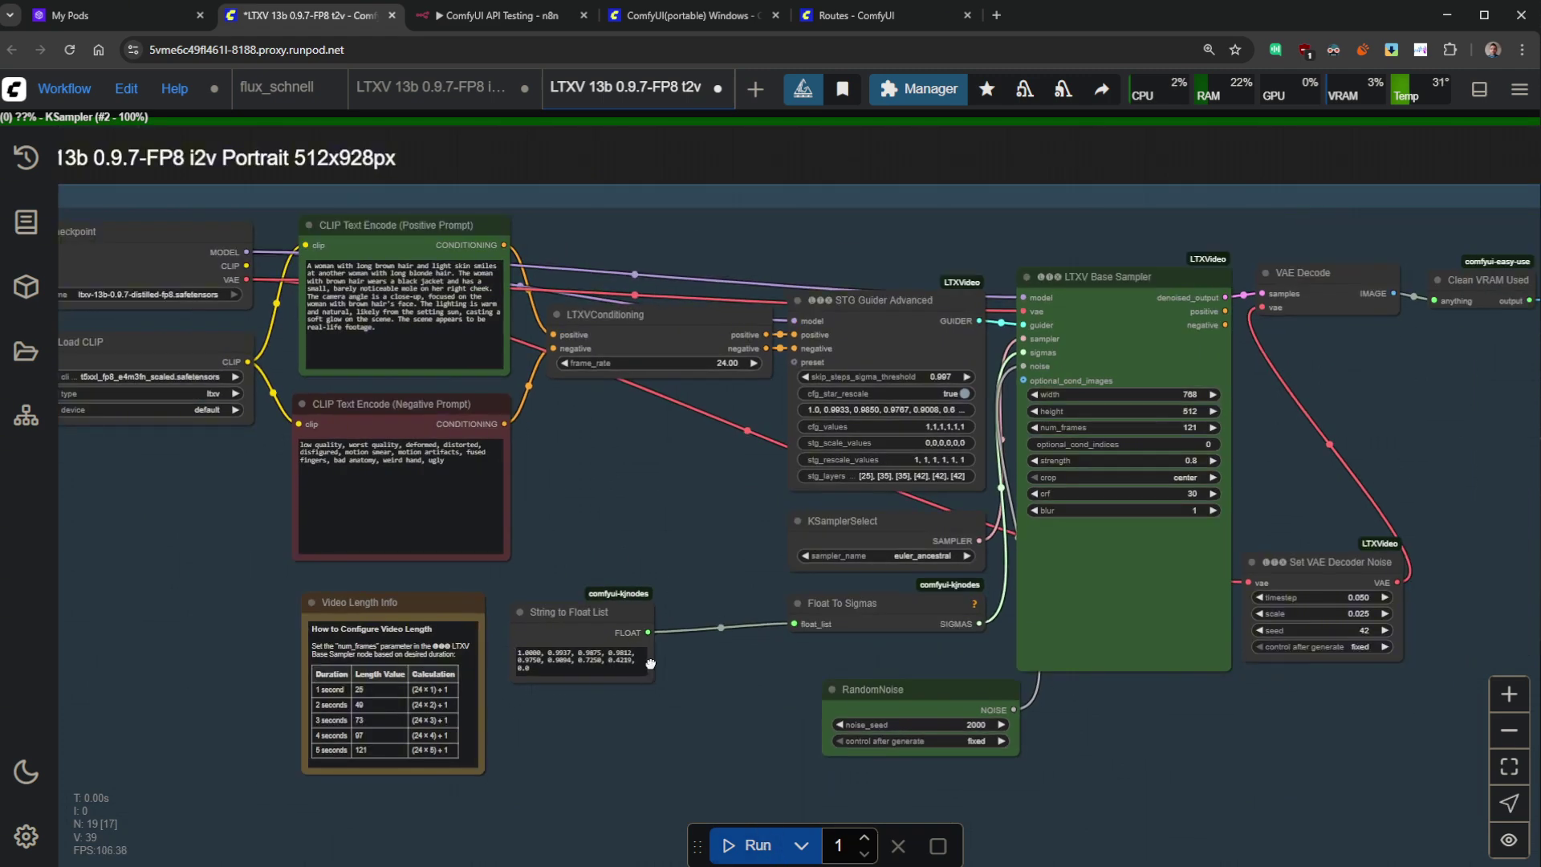
drag(650, 665, 610, 586)
drag(650, 693, 753, 651)
scroll(748, 690, down, 2)
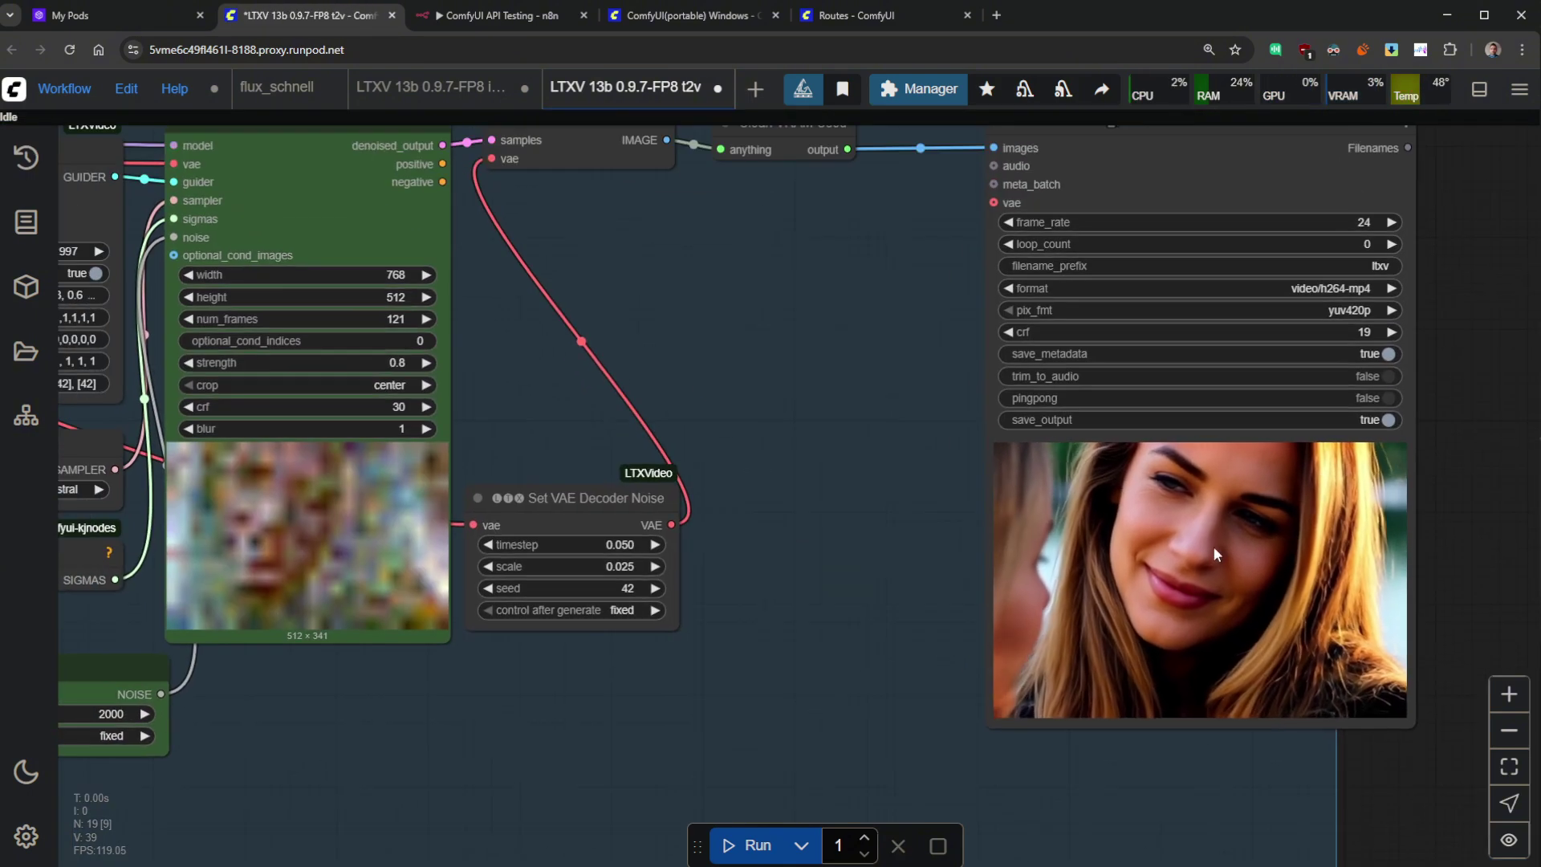
- Examine the execution times of the processed nodes and read the text in the positive prompt node
drag(793, 417, 955, 489)
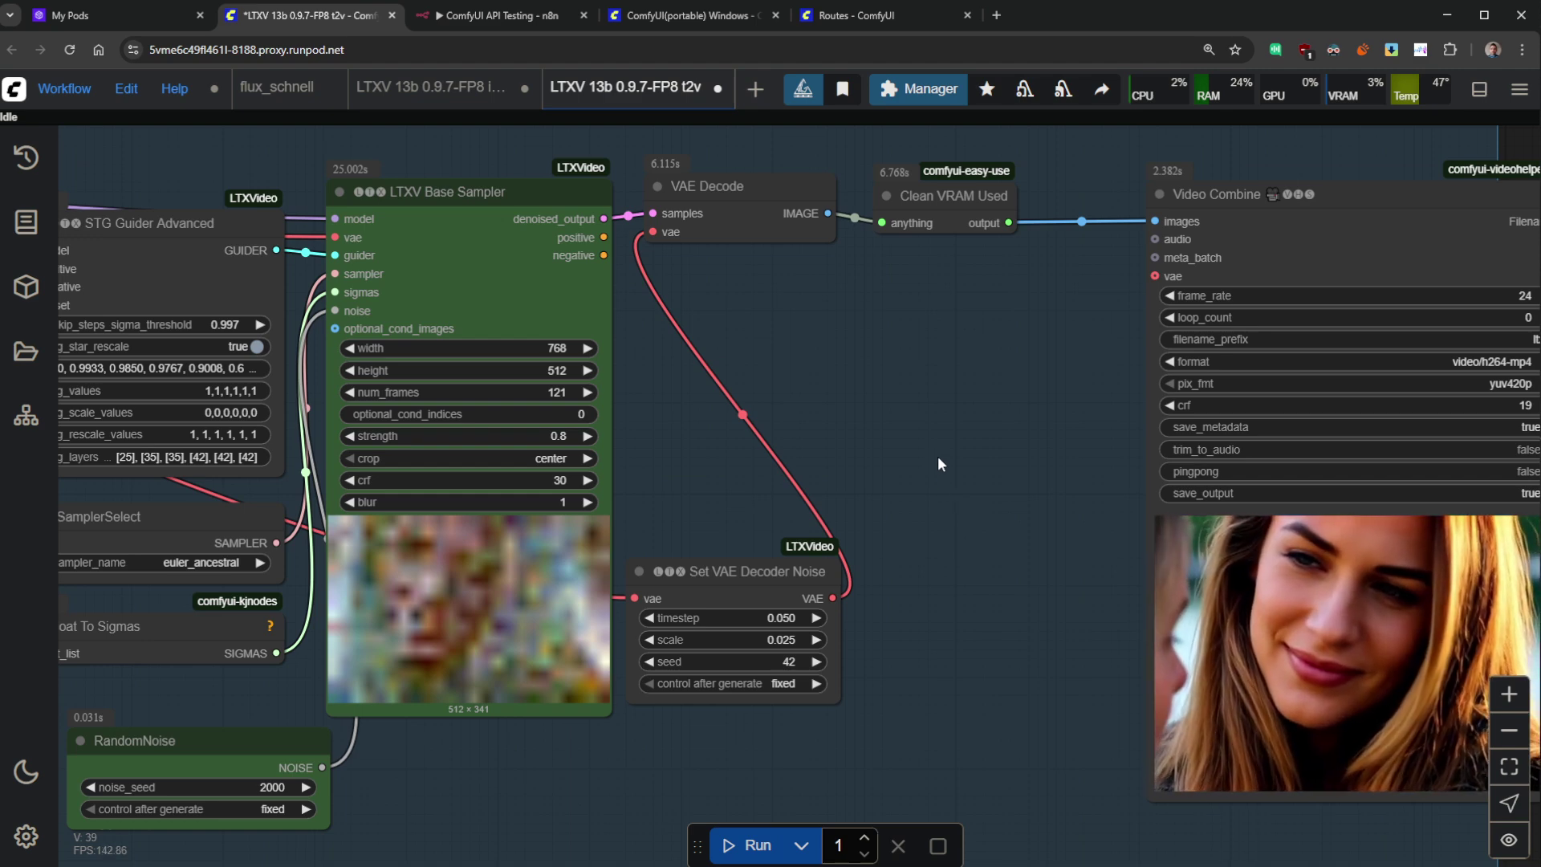
scroll(986, 448, down, 2)
scroll(884, 430, down, 4)
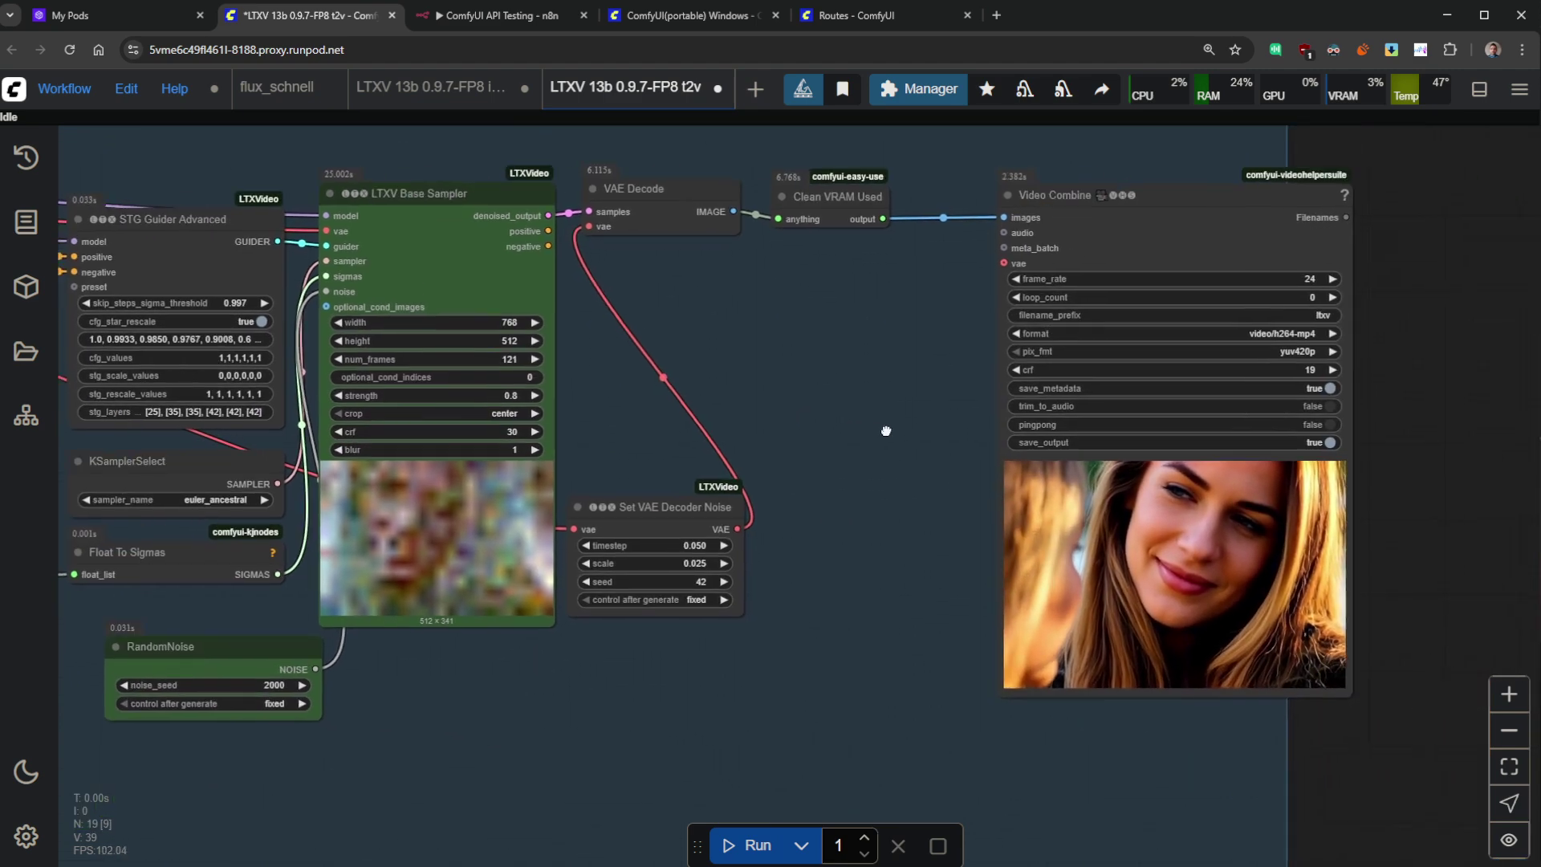
scroll(997, 447, up, 4)
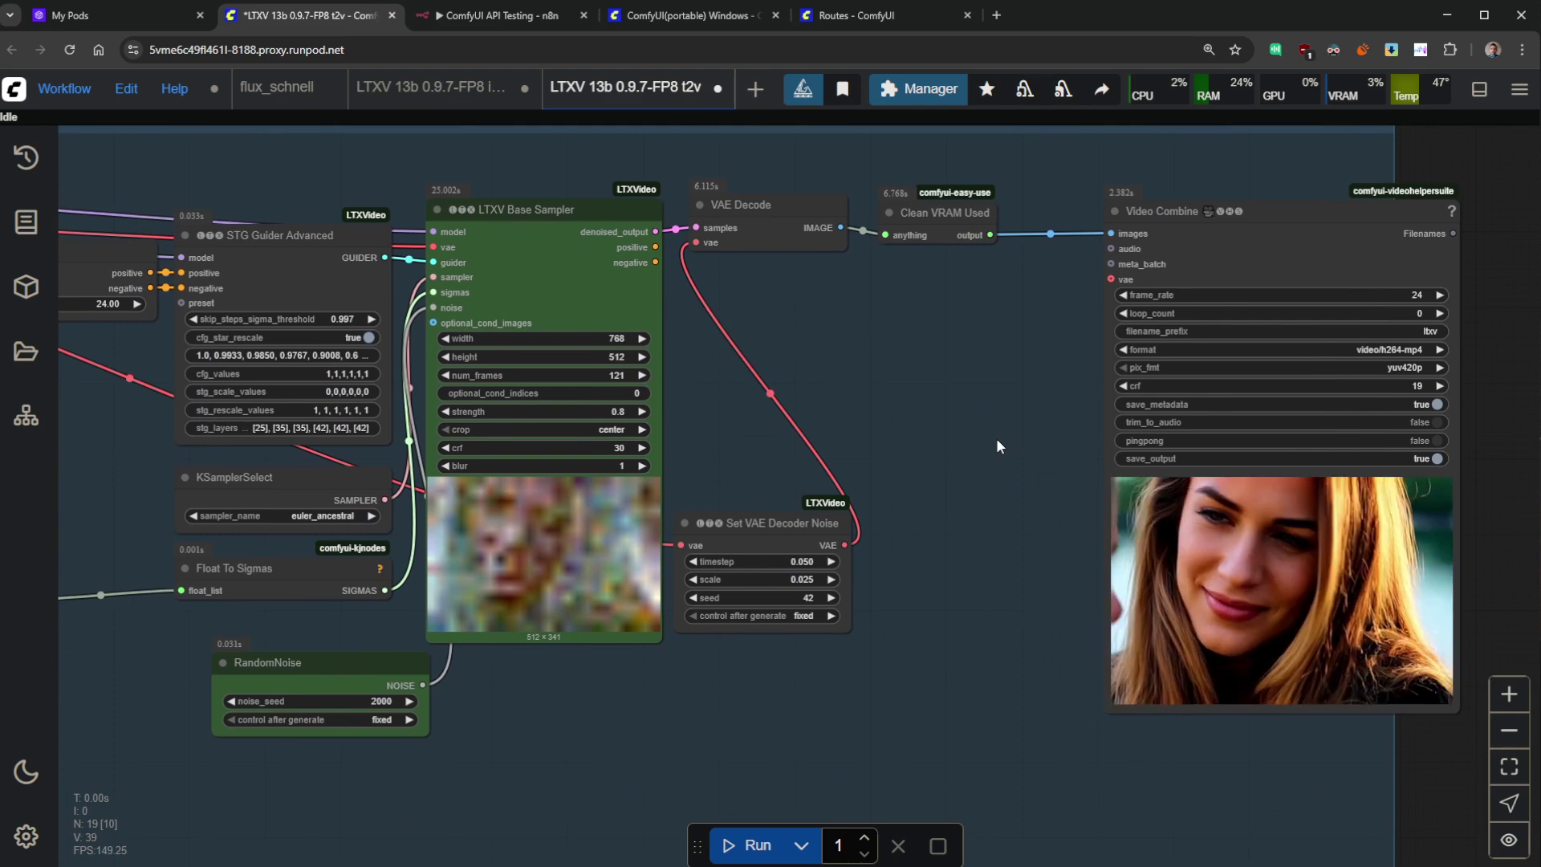
drag(997, 446, 1028, 449)
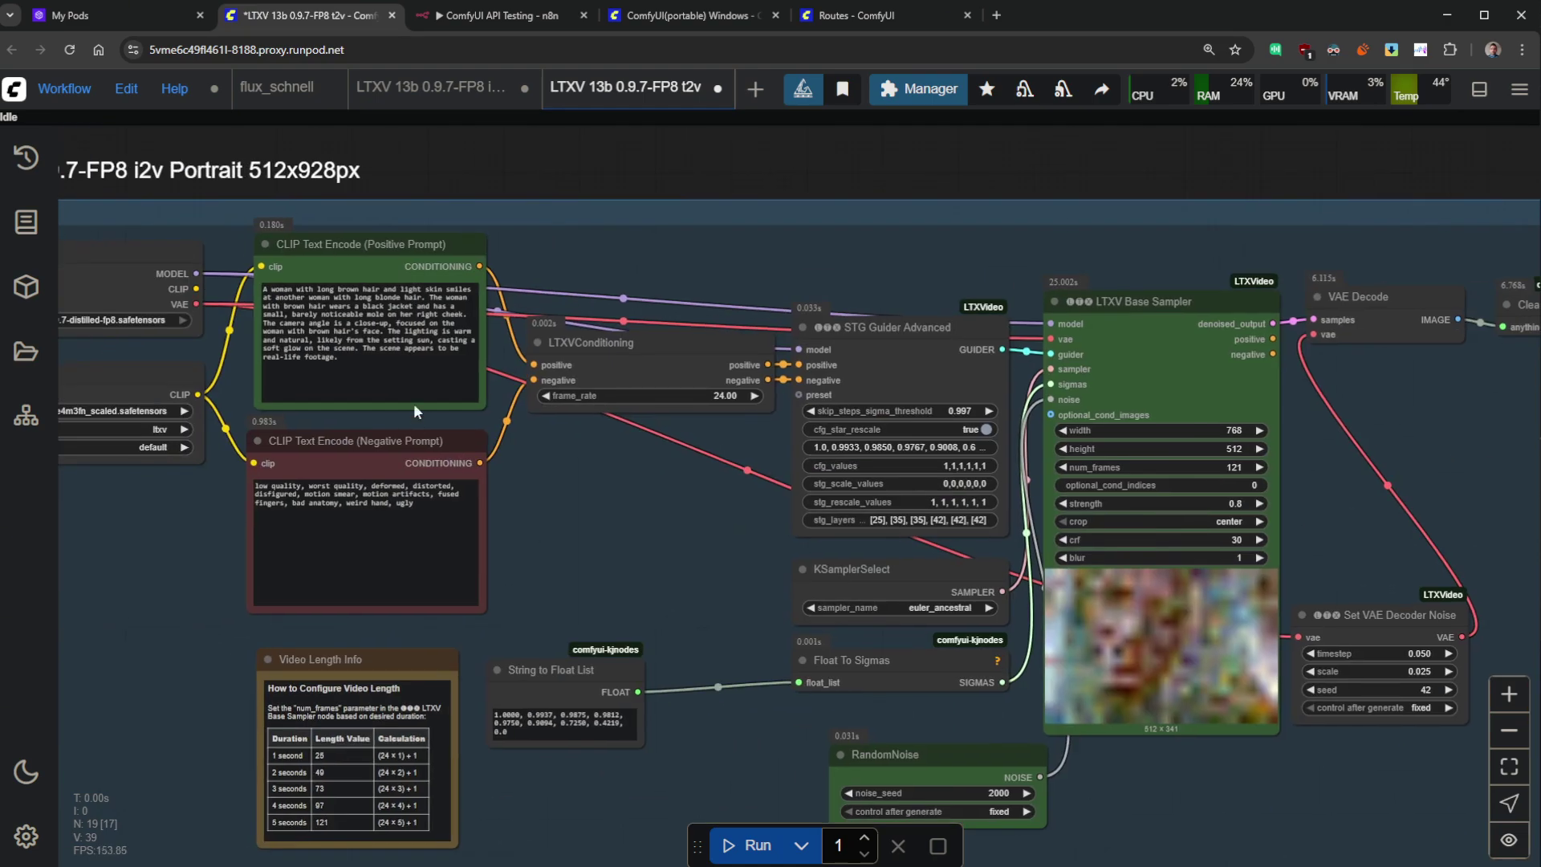
scroll(417, 411, up, 5)
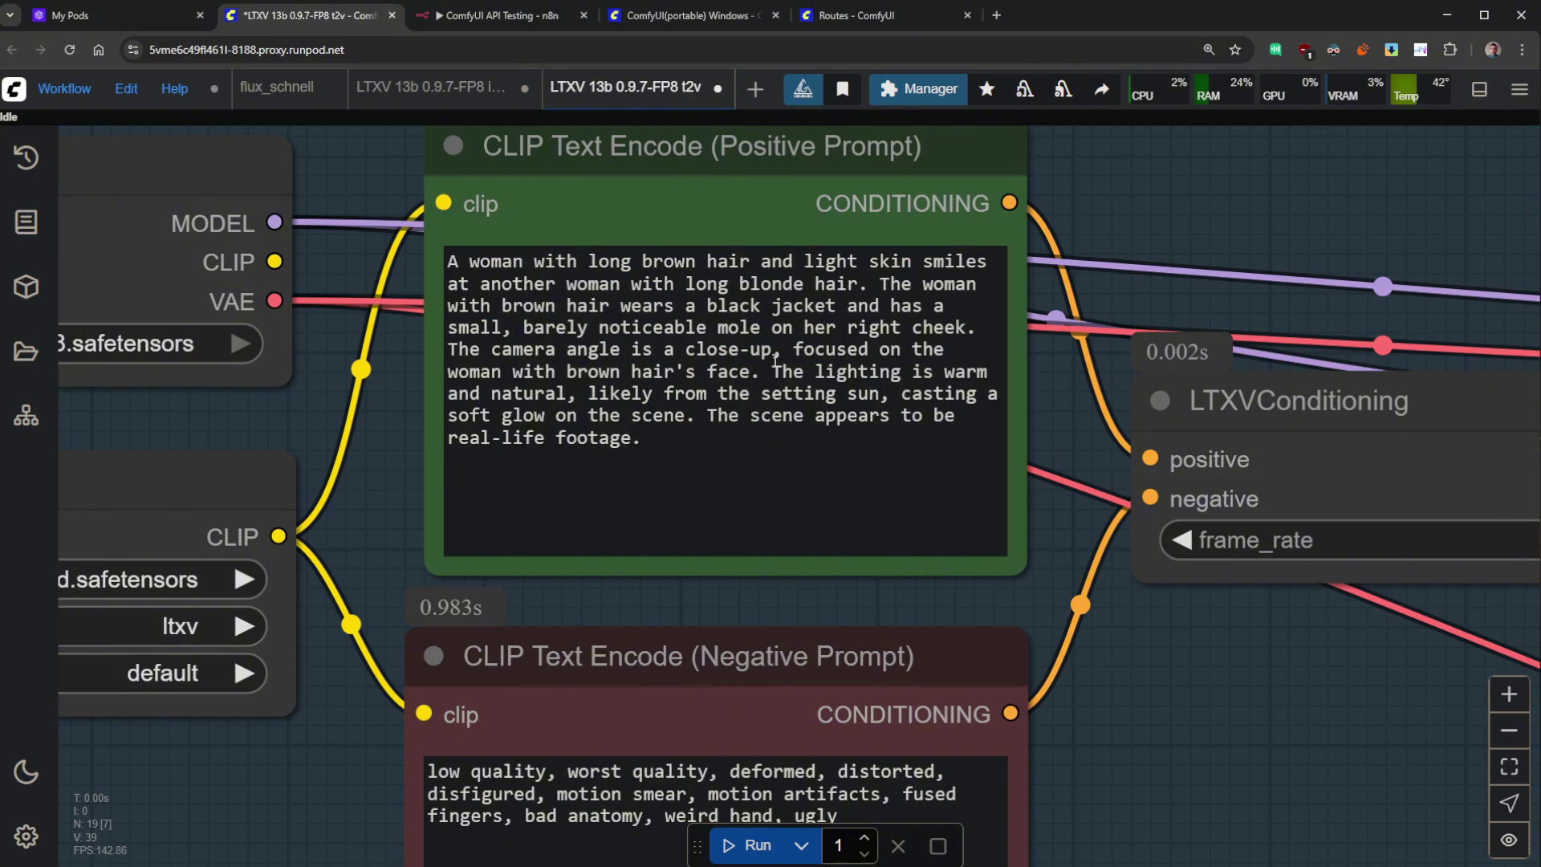
- Inspect the generated video in the Video Combine node up close to compare it with the prompt
scroll(775, 360, down, 5)
drag(1308, 590, 445, 505)
drag(1429, 594, 446, 357)
drag(763, 399, 451, 313)
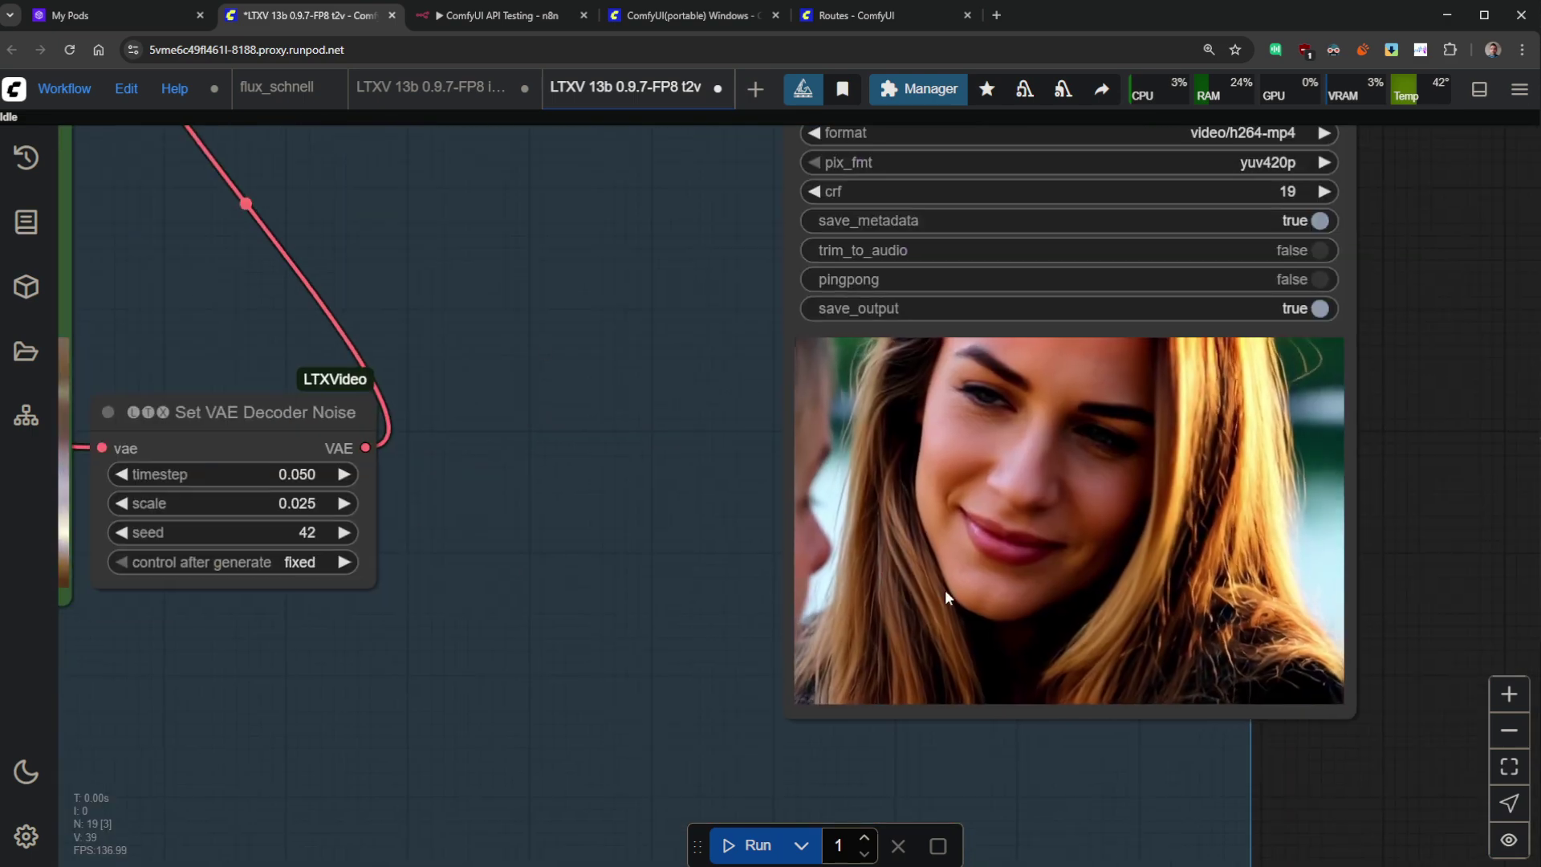
scroll(913, 506, down, 3)
drag(748, 516, 877, 563)
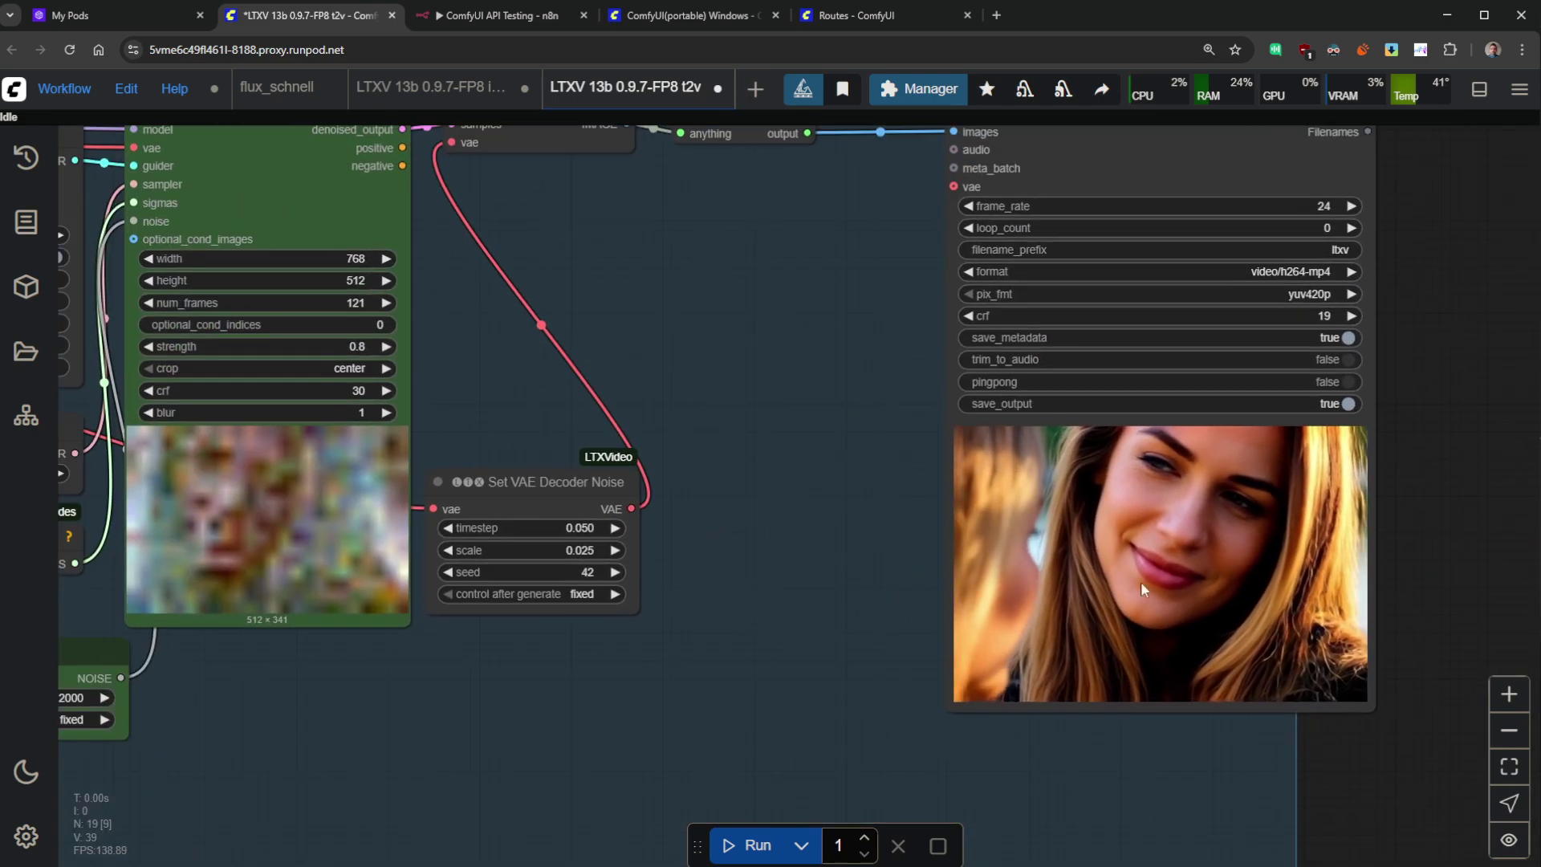
scroll(1197, 575, up, 5)
scroll(709, 506, down, 8)
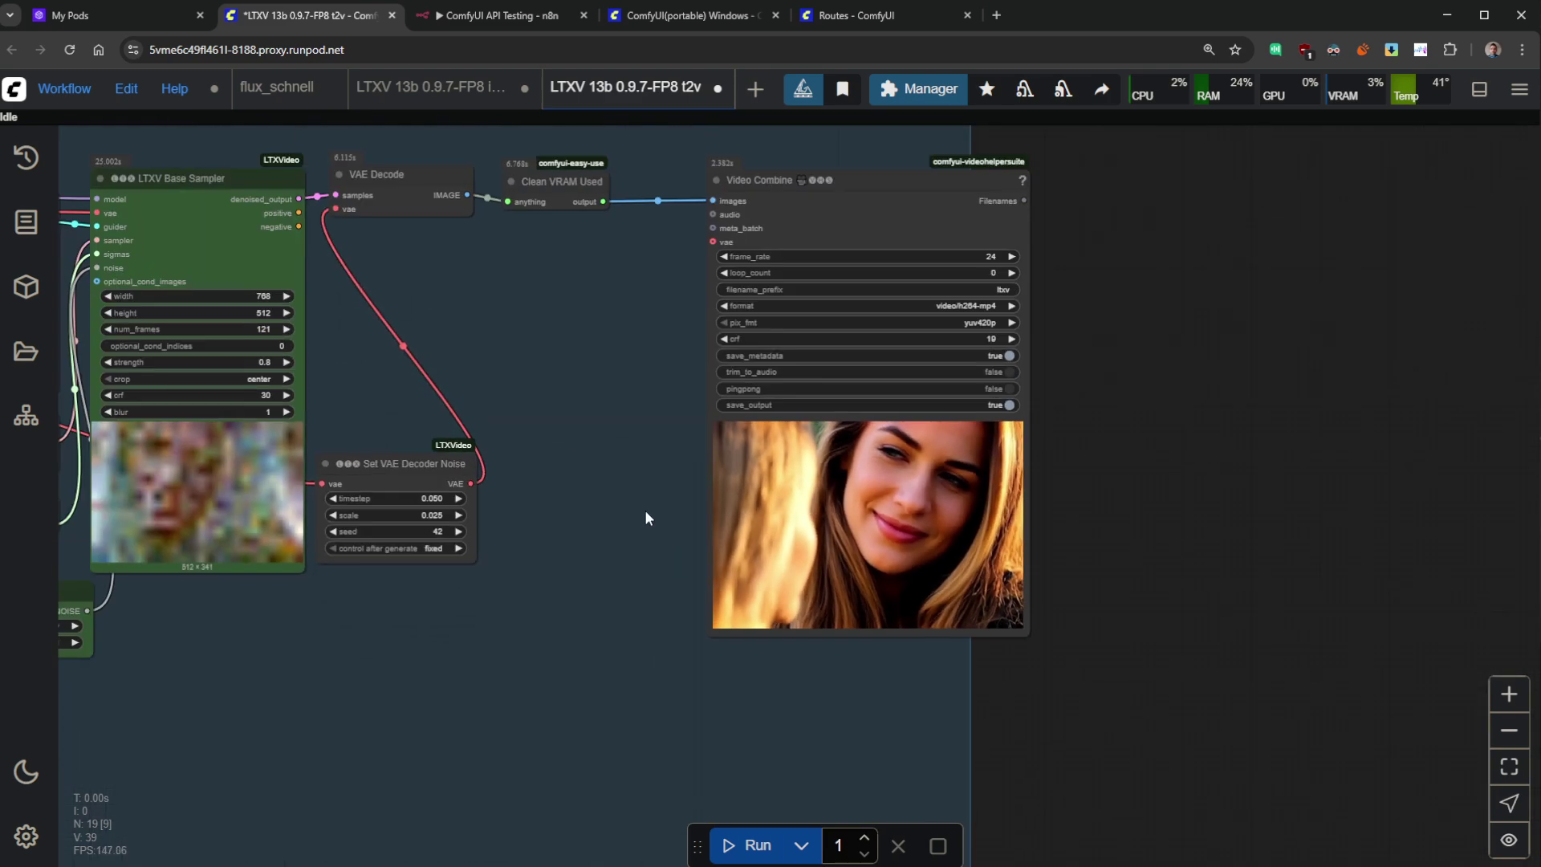
- Check the API export option available for the t2v workflow, and leave without exporting
drag(558, 435, 1380, 468)
scroll(907, 484, down, 2)
drag(626, 483, 729, 511)
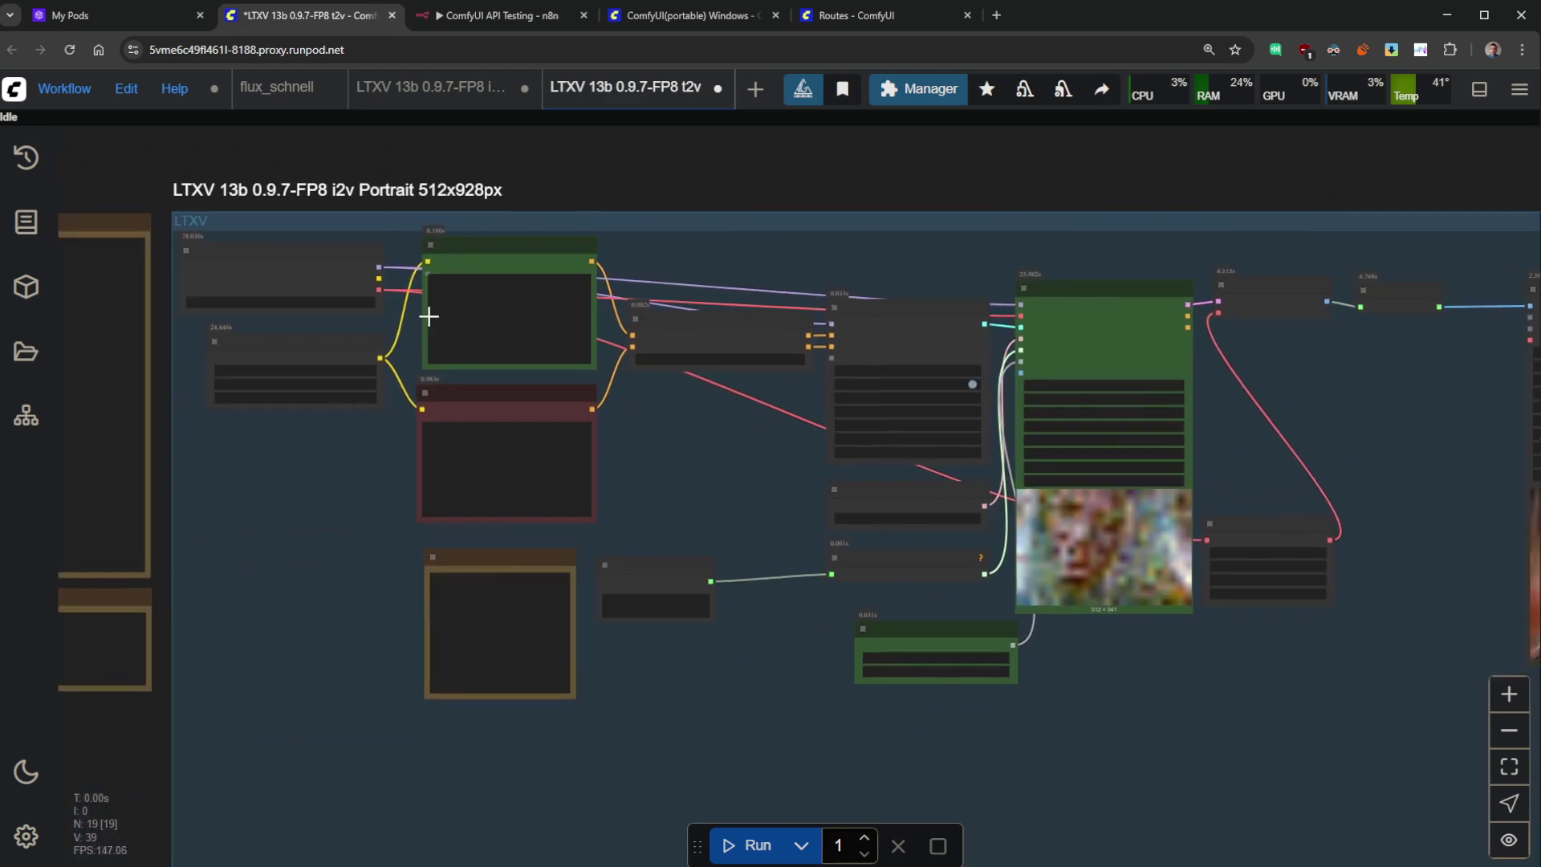
click(56, 89)
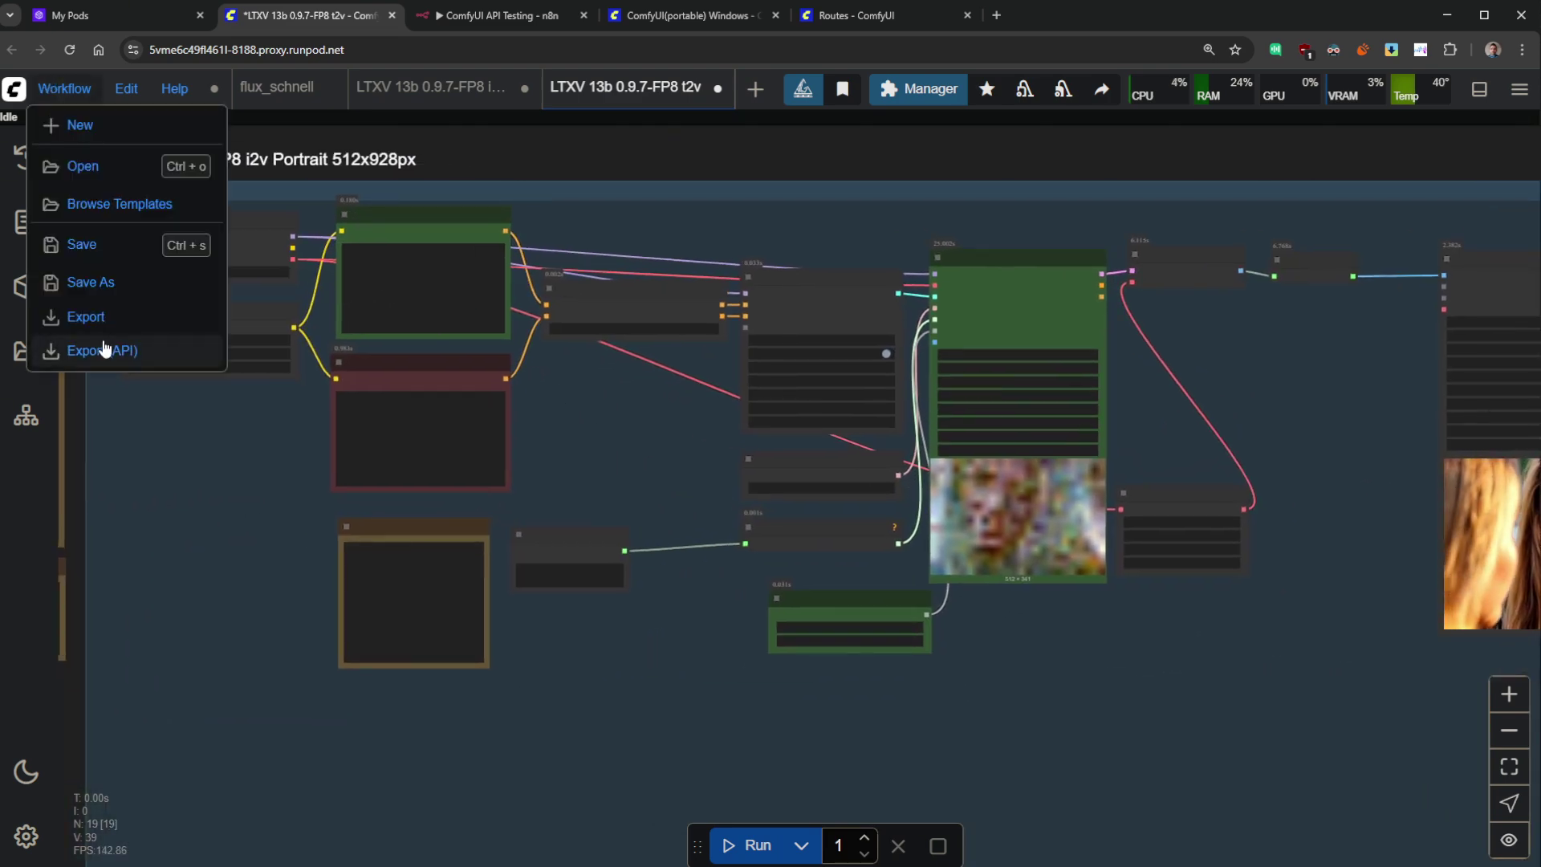
click(591, 438)
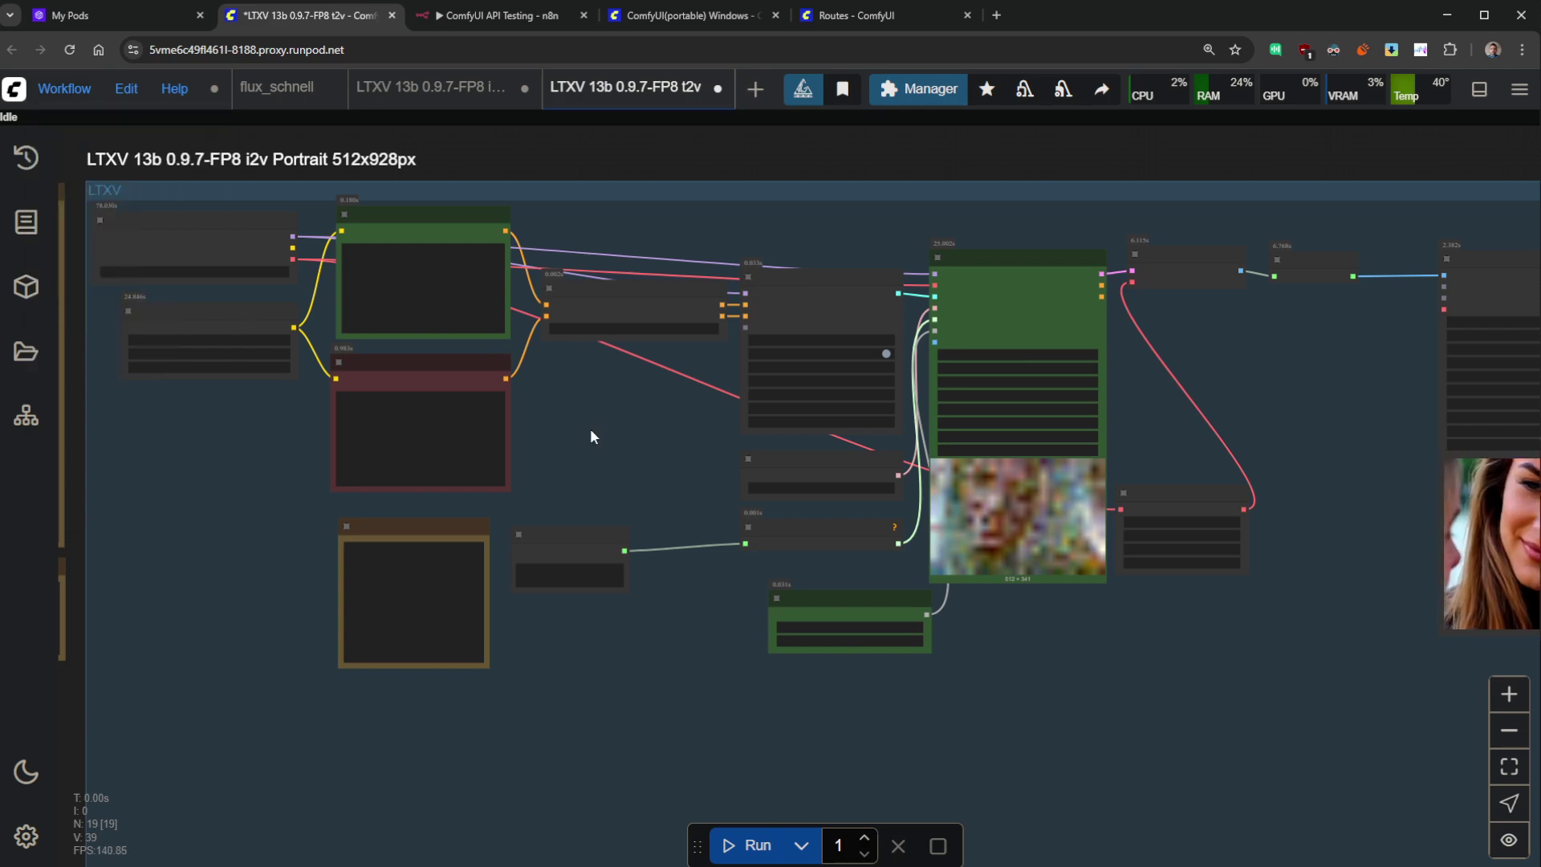
- Select the entire positive prompt text and view the ChatGPT Formula for Prompts note
scroll(590, 436, up, 3)
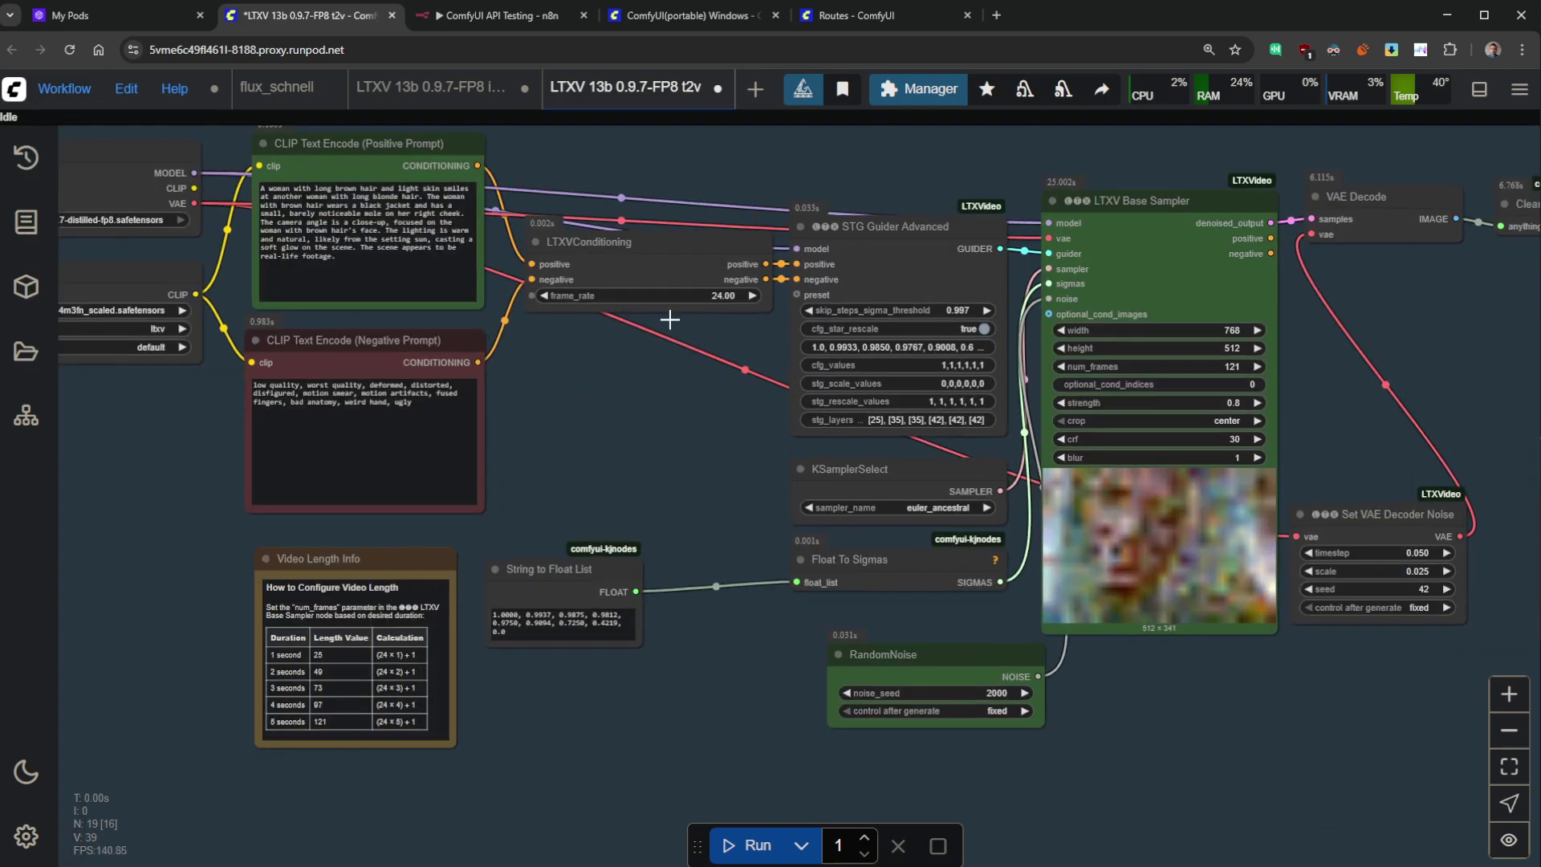
click(388, 251)
key(ctrl+a)
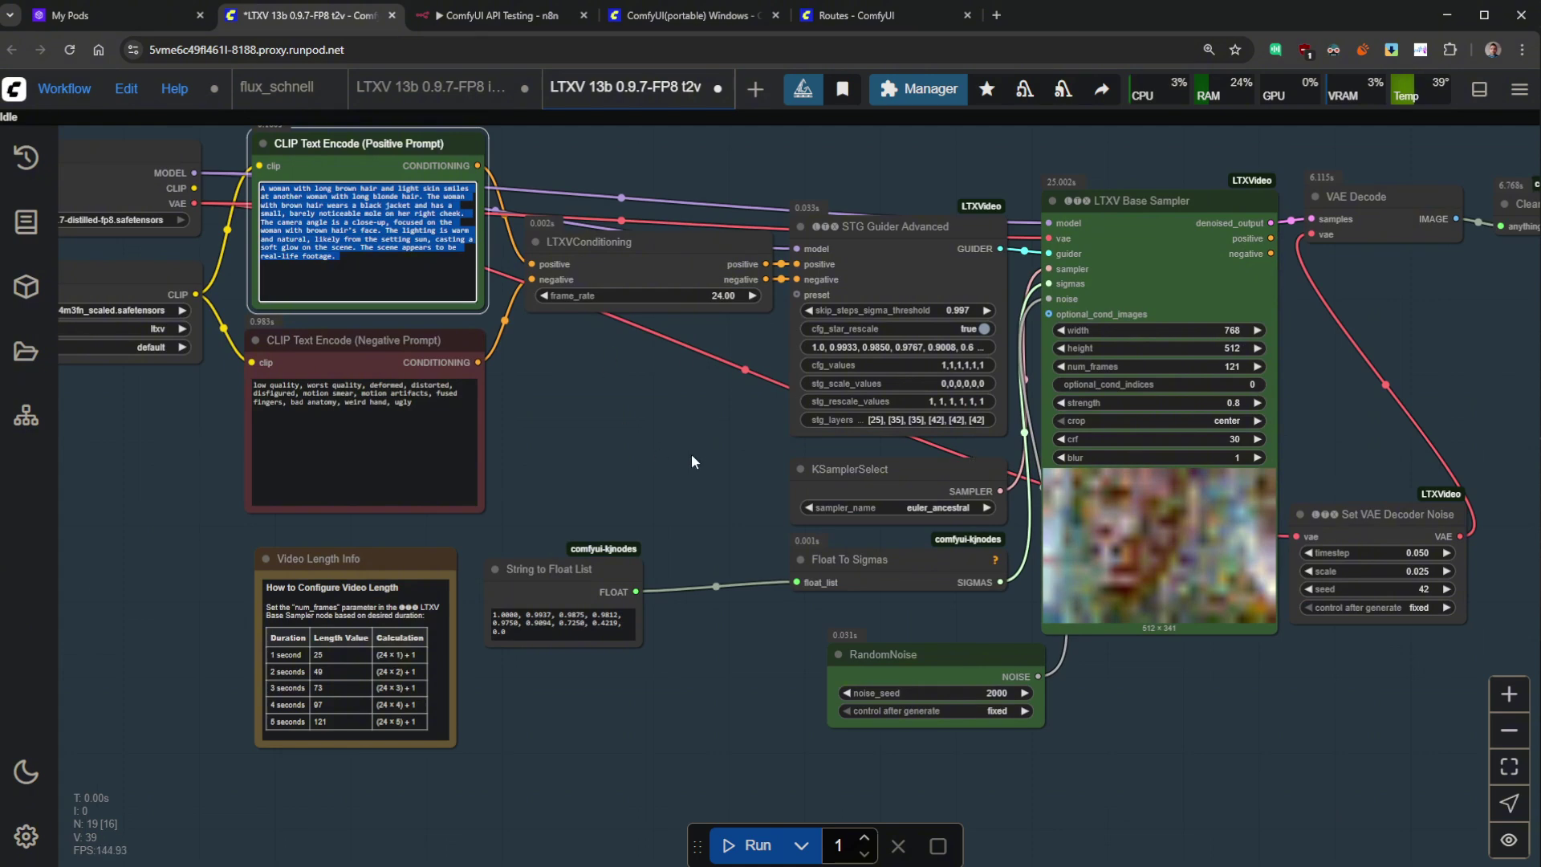
scroll(1236, 329, up, 3)
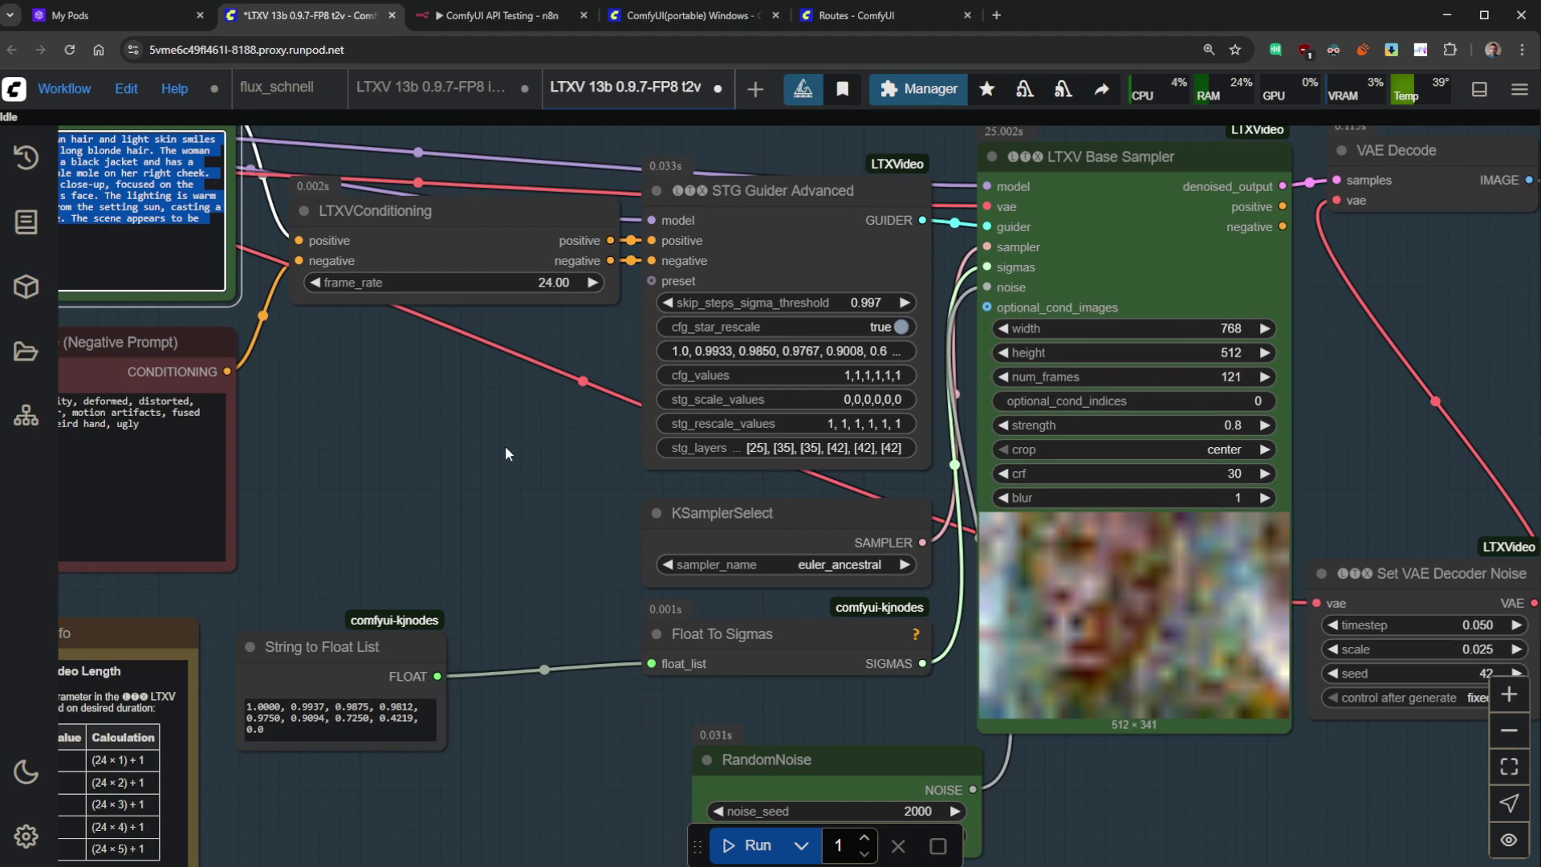
scroll(506, 452, left, 15)
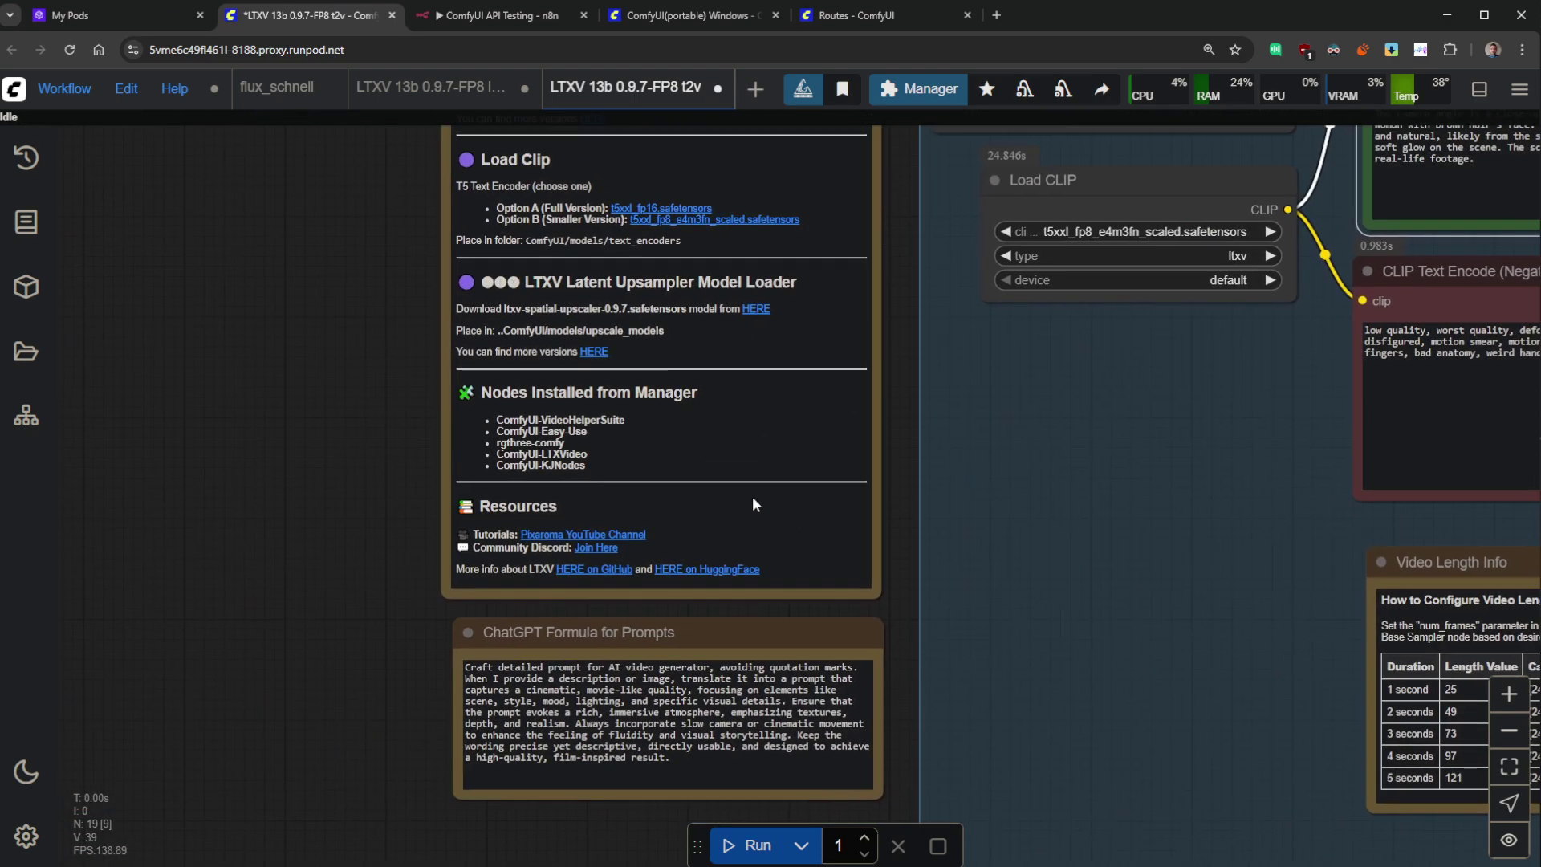
- Examine the Video Length Info note's table of durations and length values in the t2v workflow
drag(966, 516, 367, 370)
key(ctrl+plus)
key(ctrl+plus)
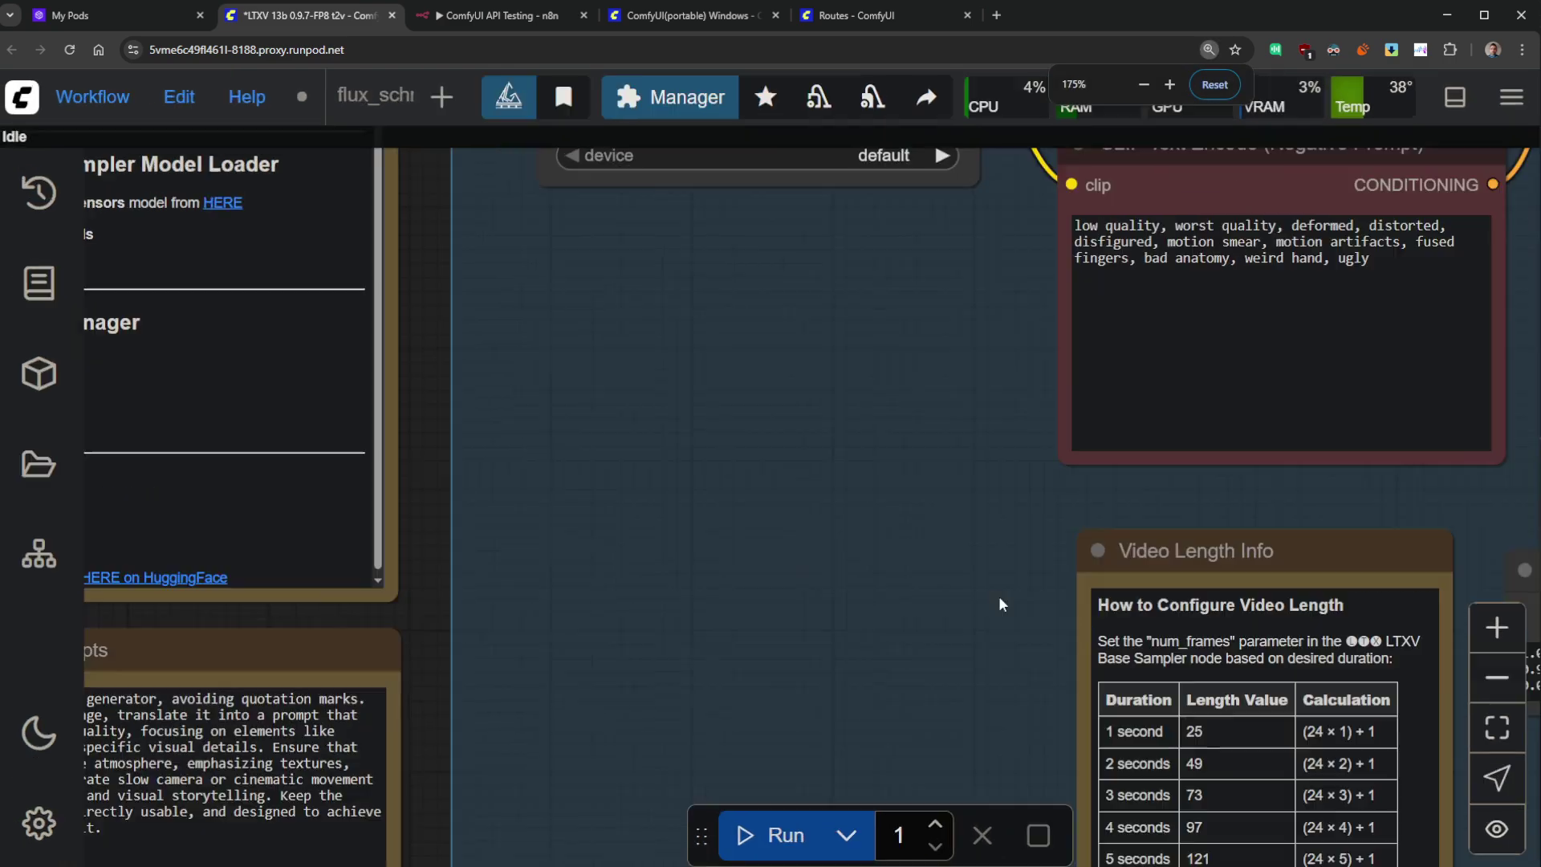
drag(857, 600, 382, 326)
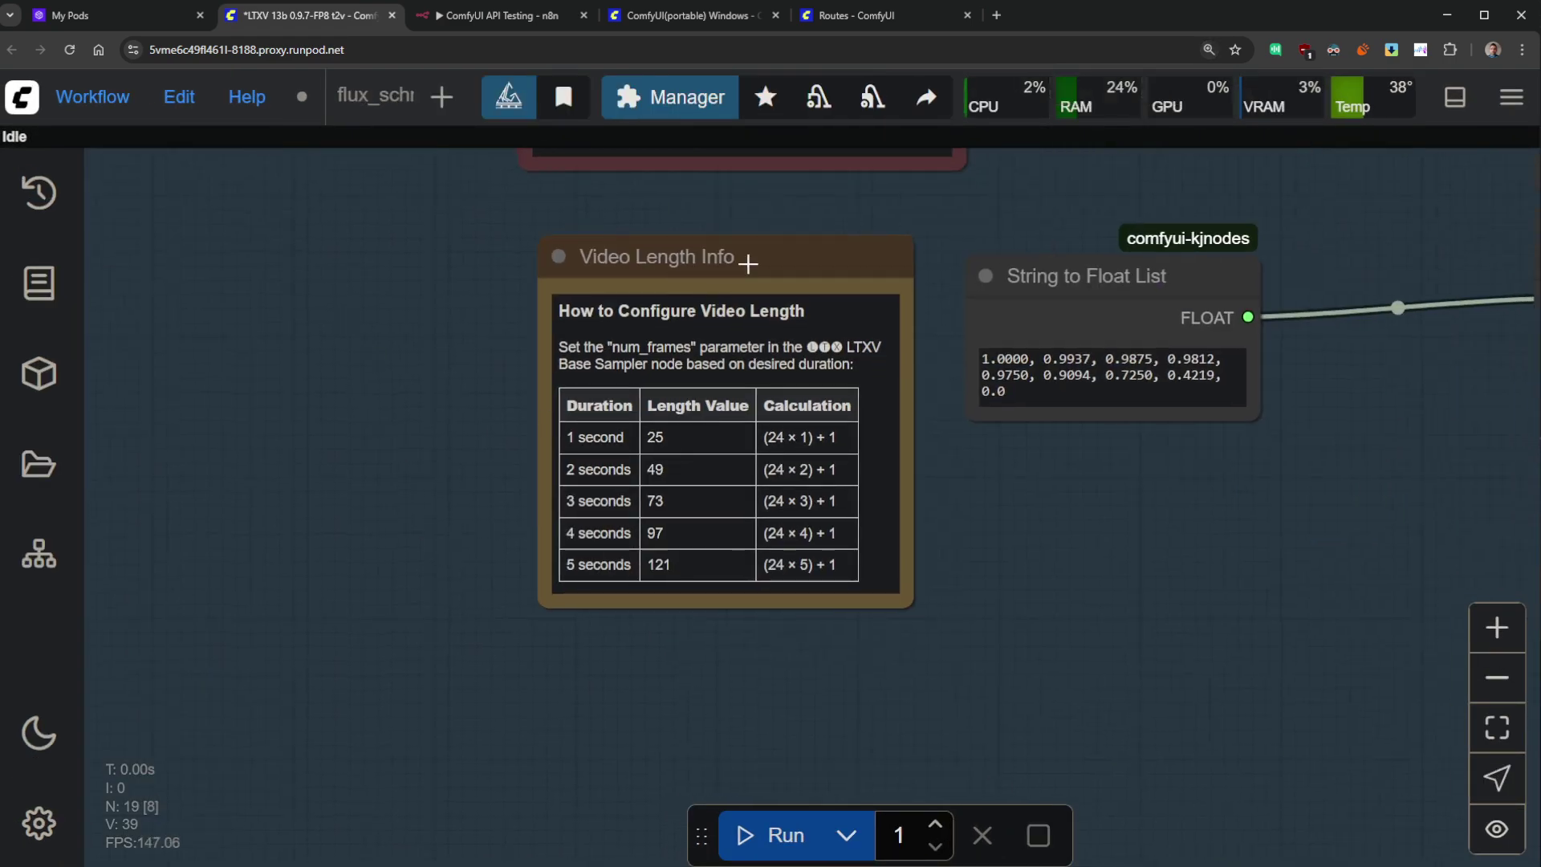
click(746, 259)
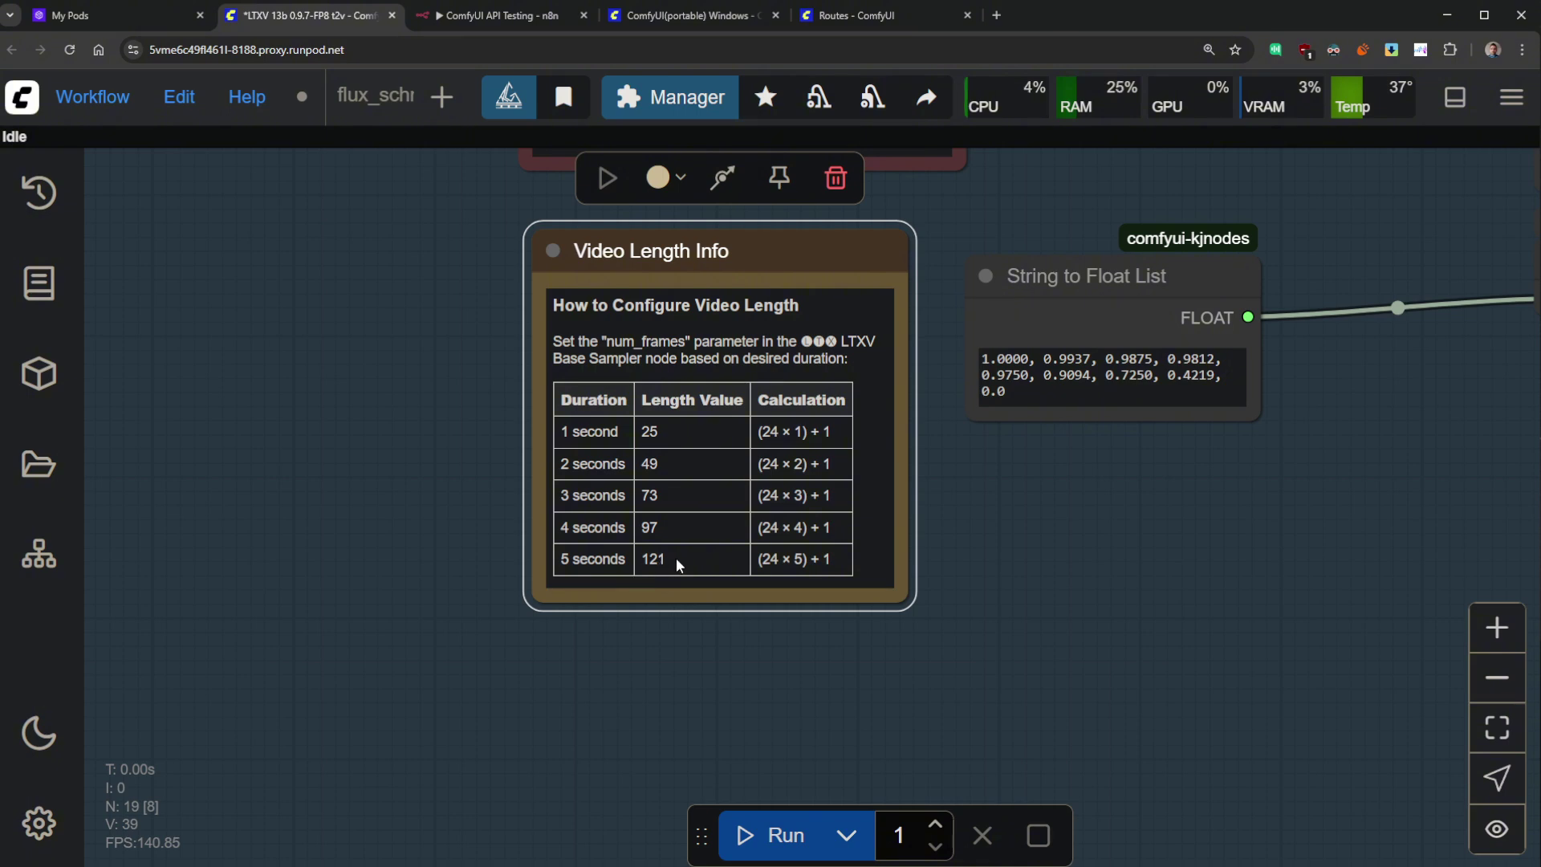
click(455, 479)
scroll(519, 481, down, 8)
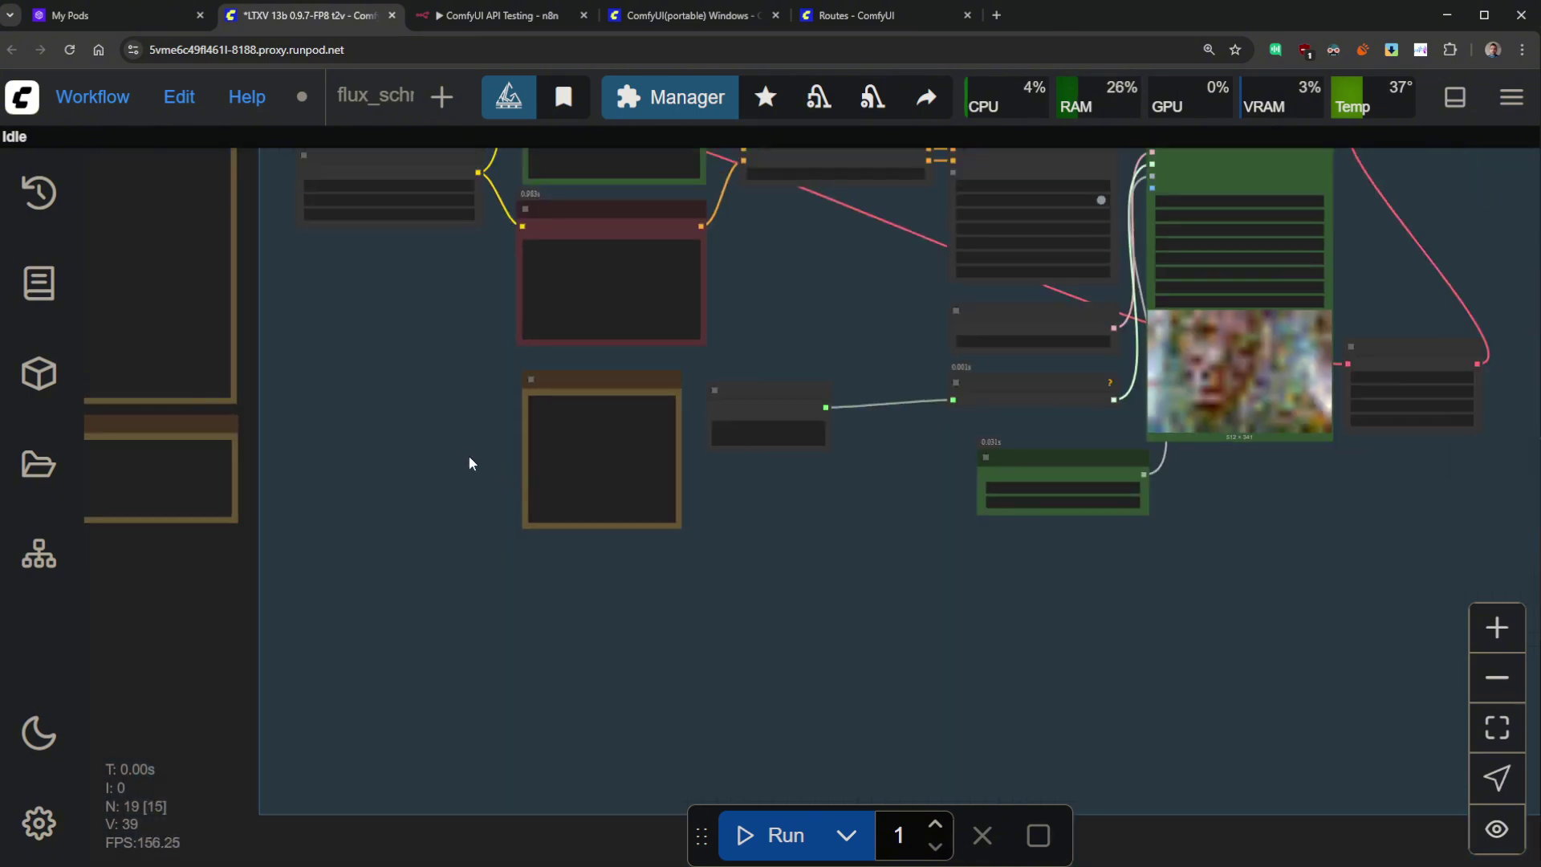
scroll(468, 457, up, 2)
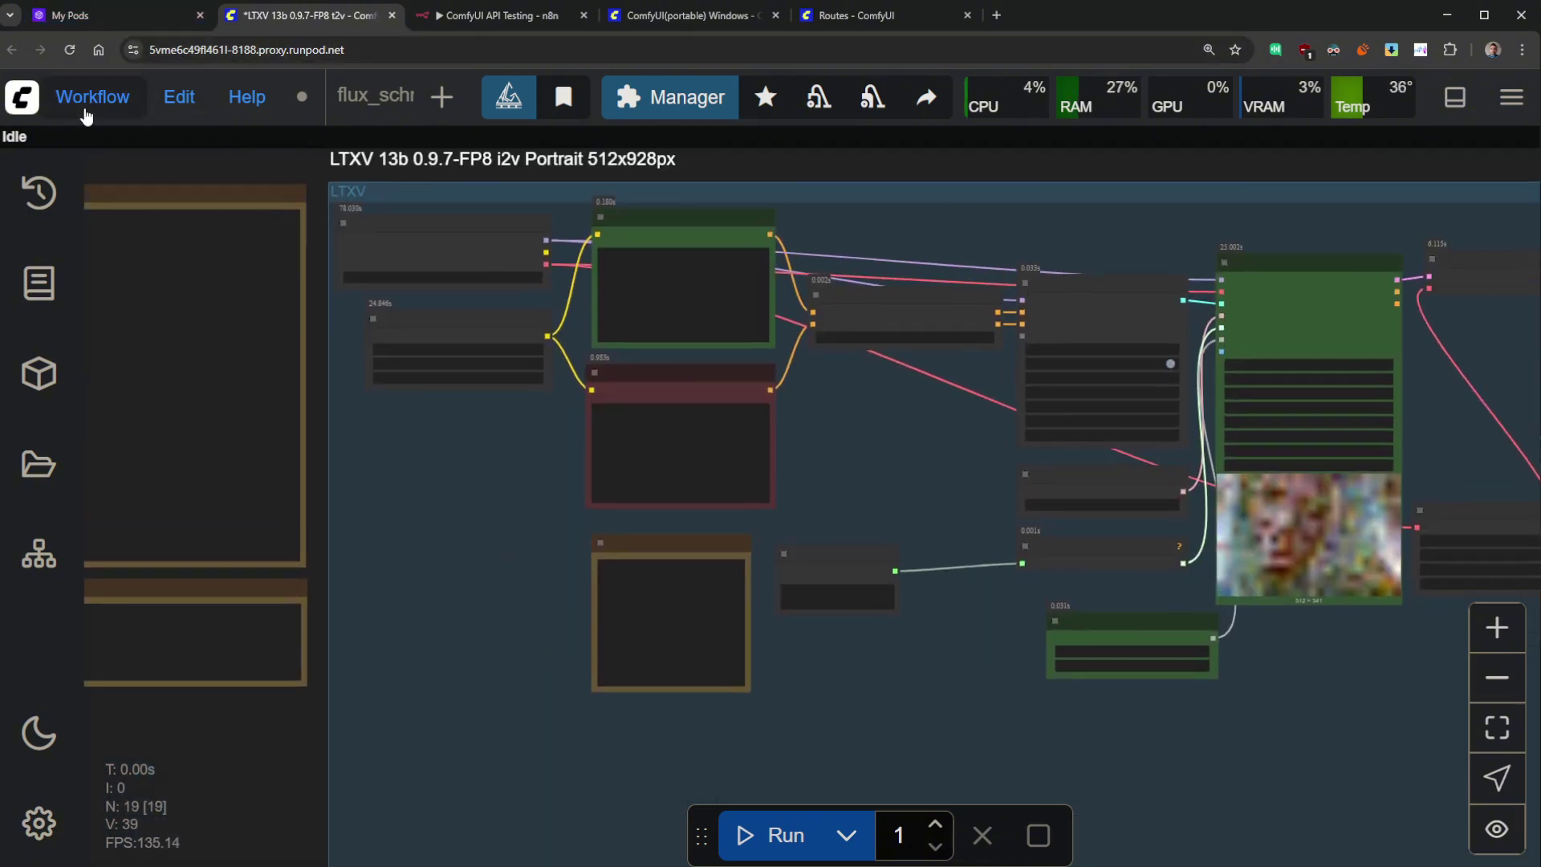
- Reset the browser zoom to its default and show the workflow's API export option
click(88, 106)
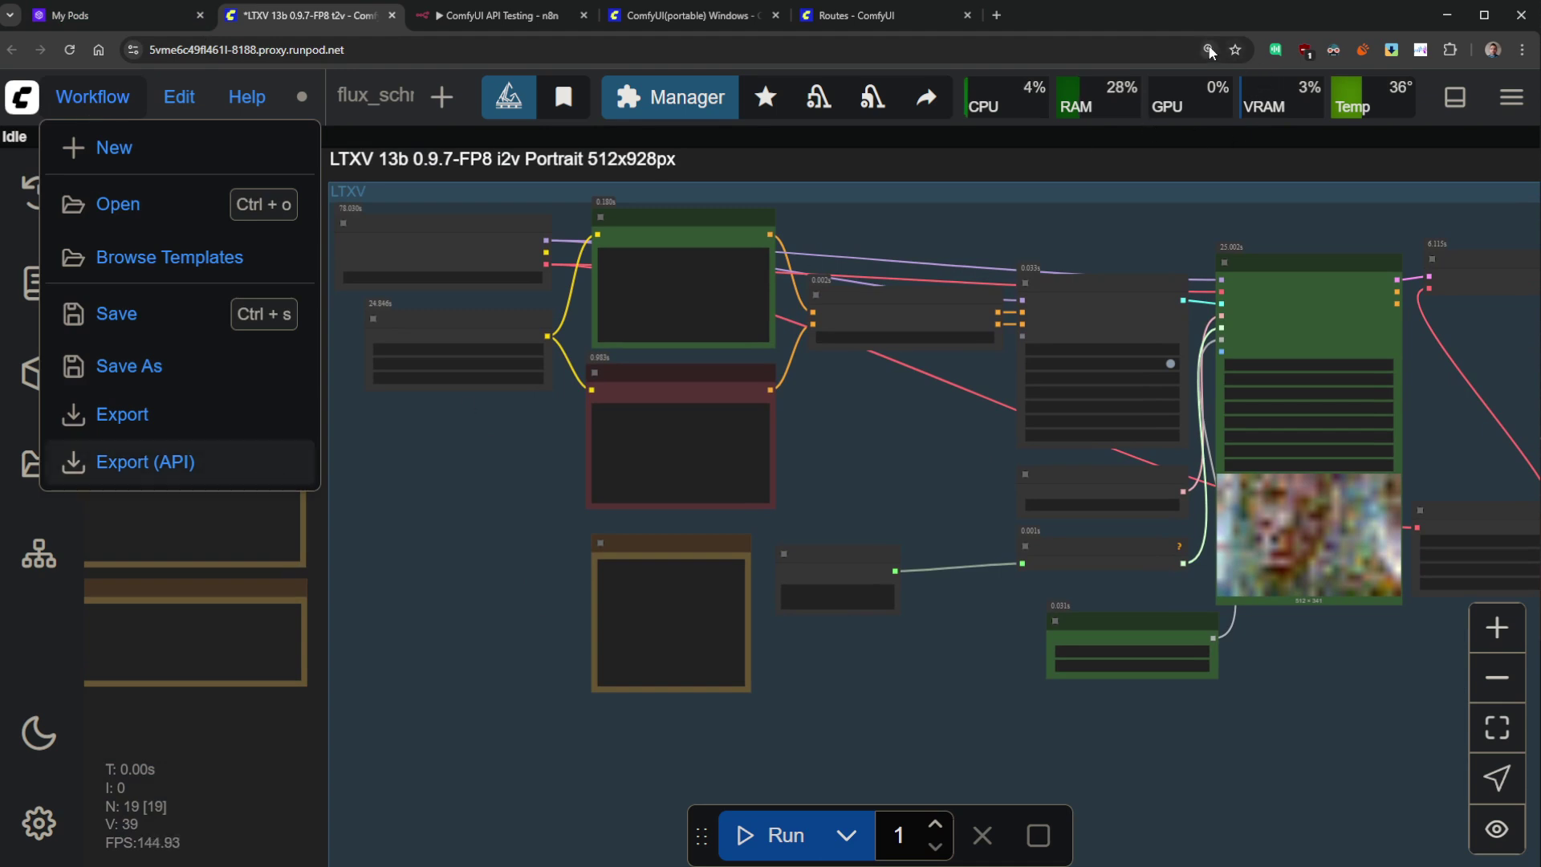
click(1209, 50)
click(1214, 84)
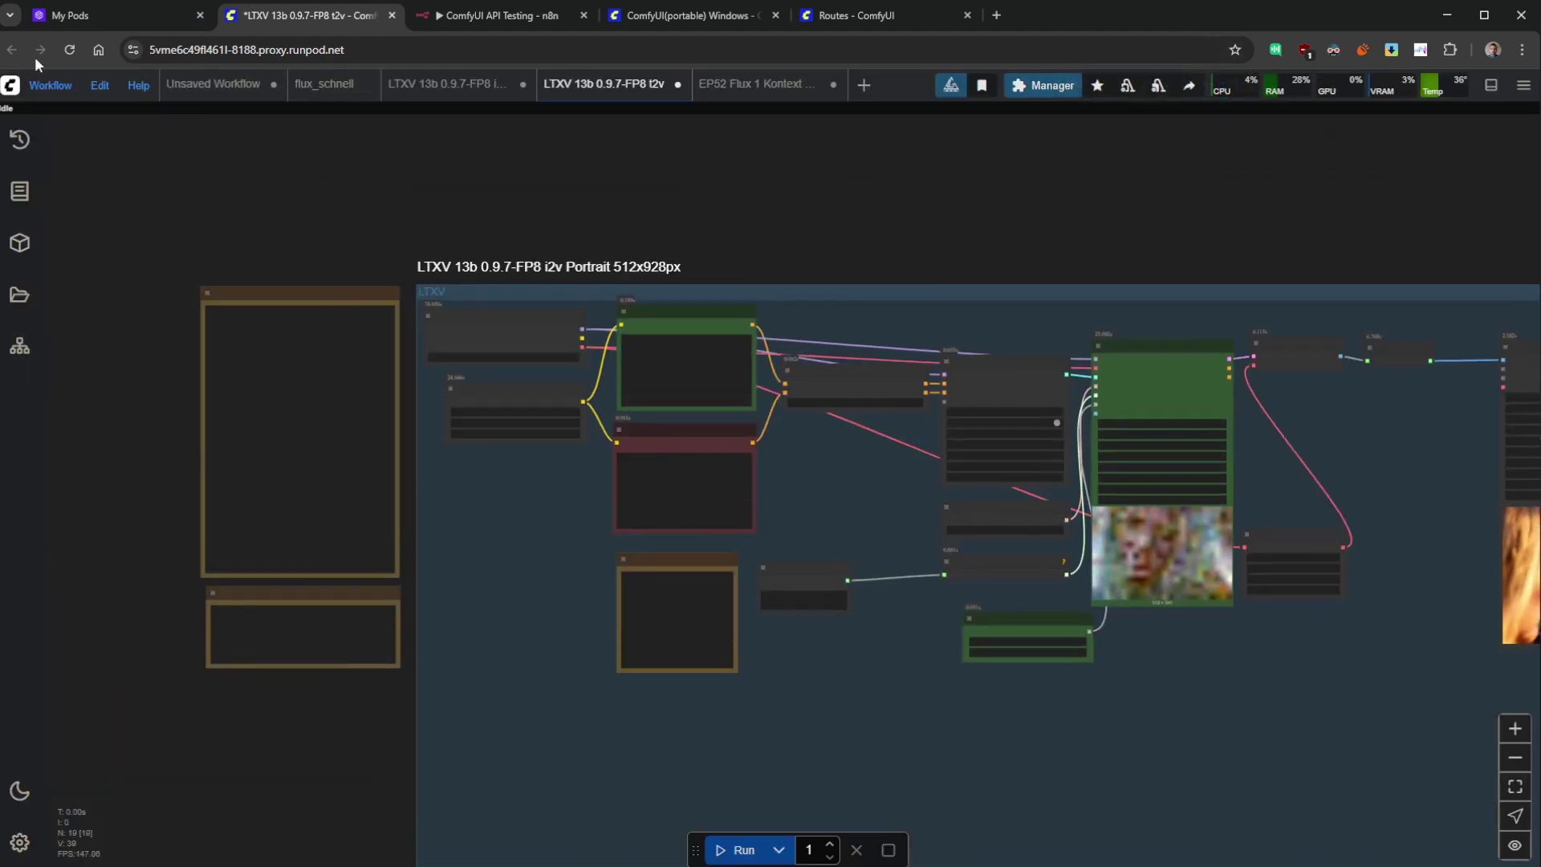
click(49, 85)
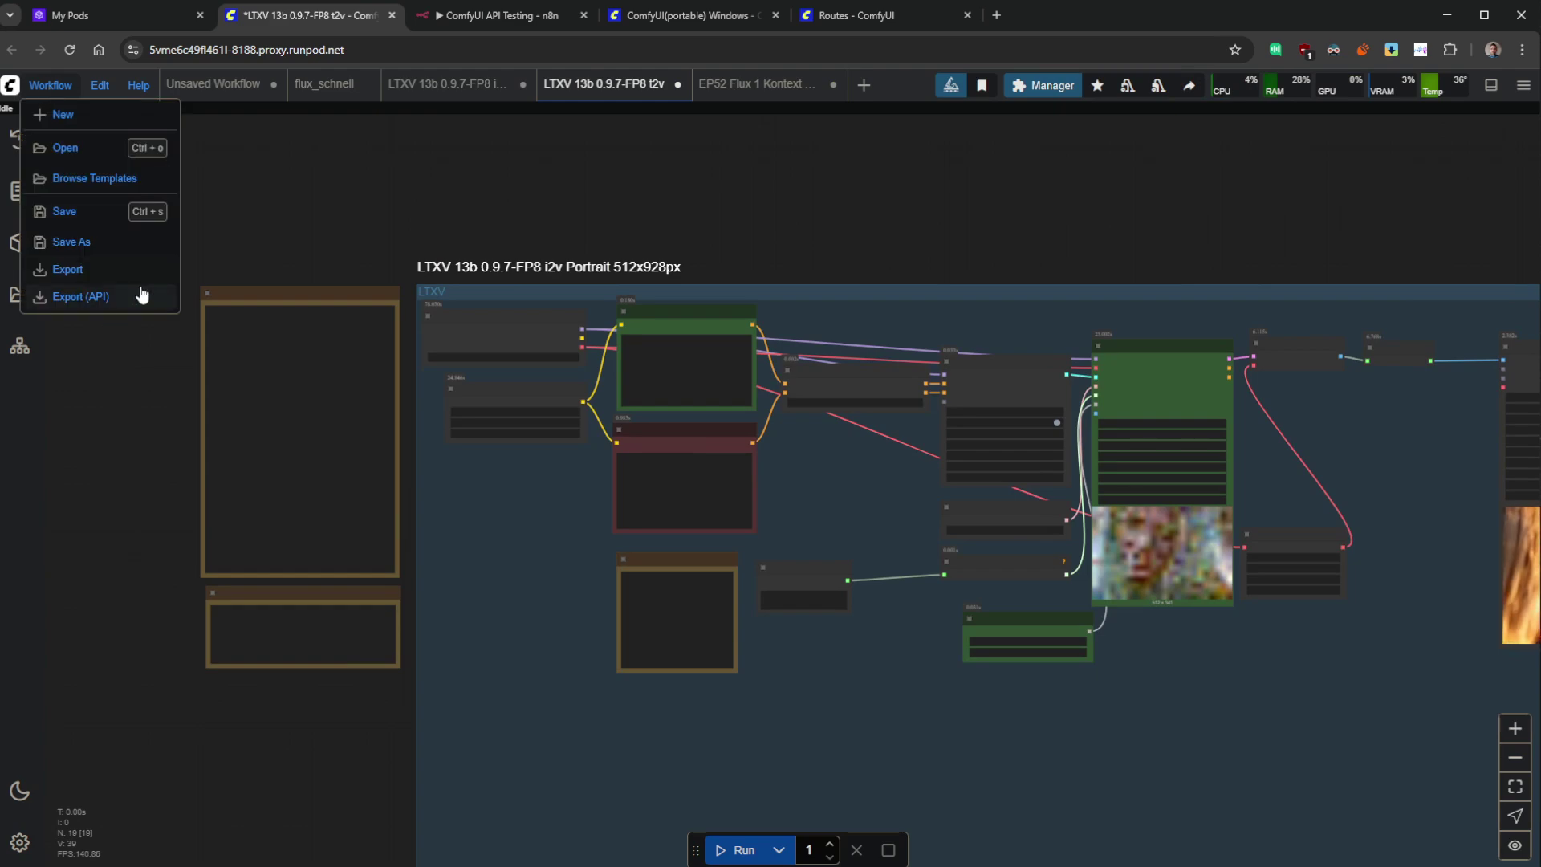
- Switch to the n8n ComfyUI API Testing workflow and review the prompt text in the LTX 13B T2V section's Prompt node
click(497, 16)
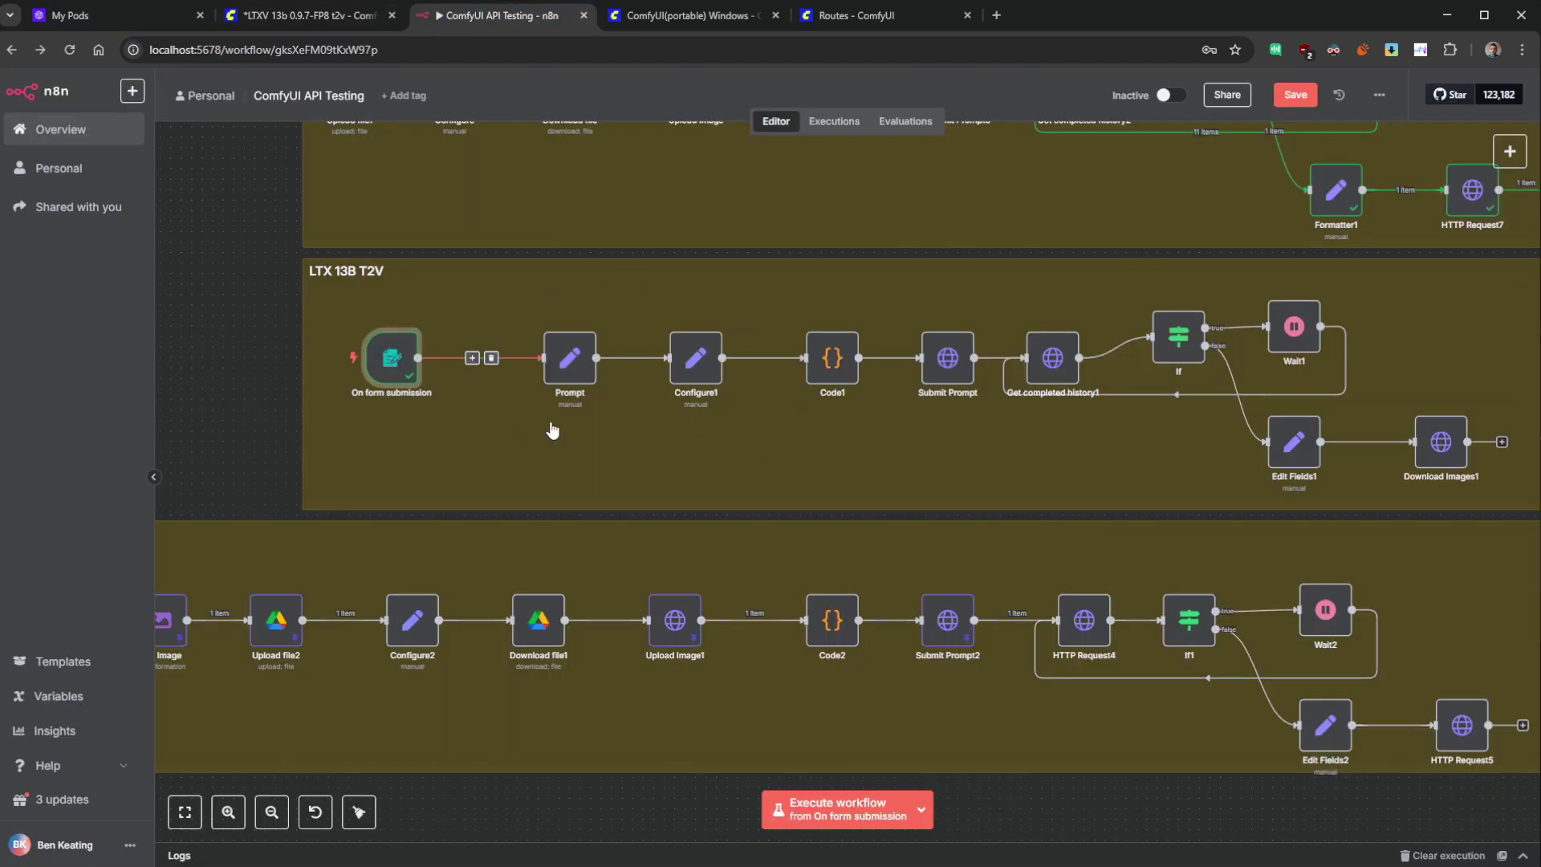
double_click(576, 364)
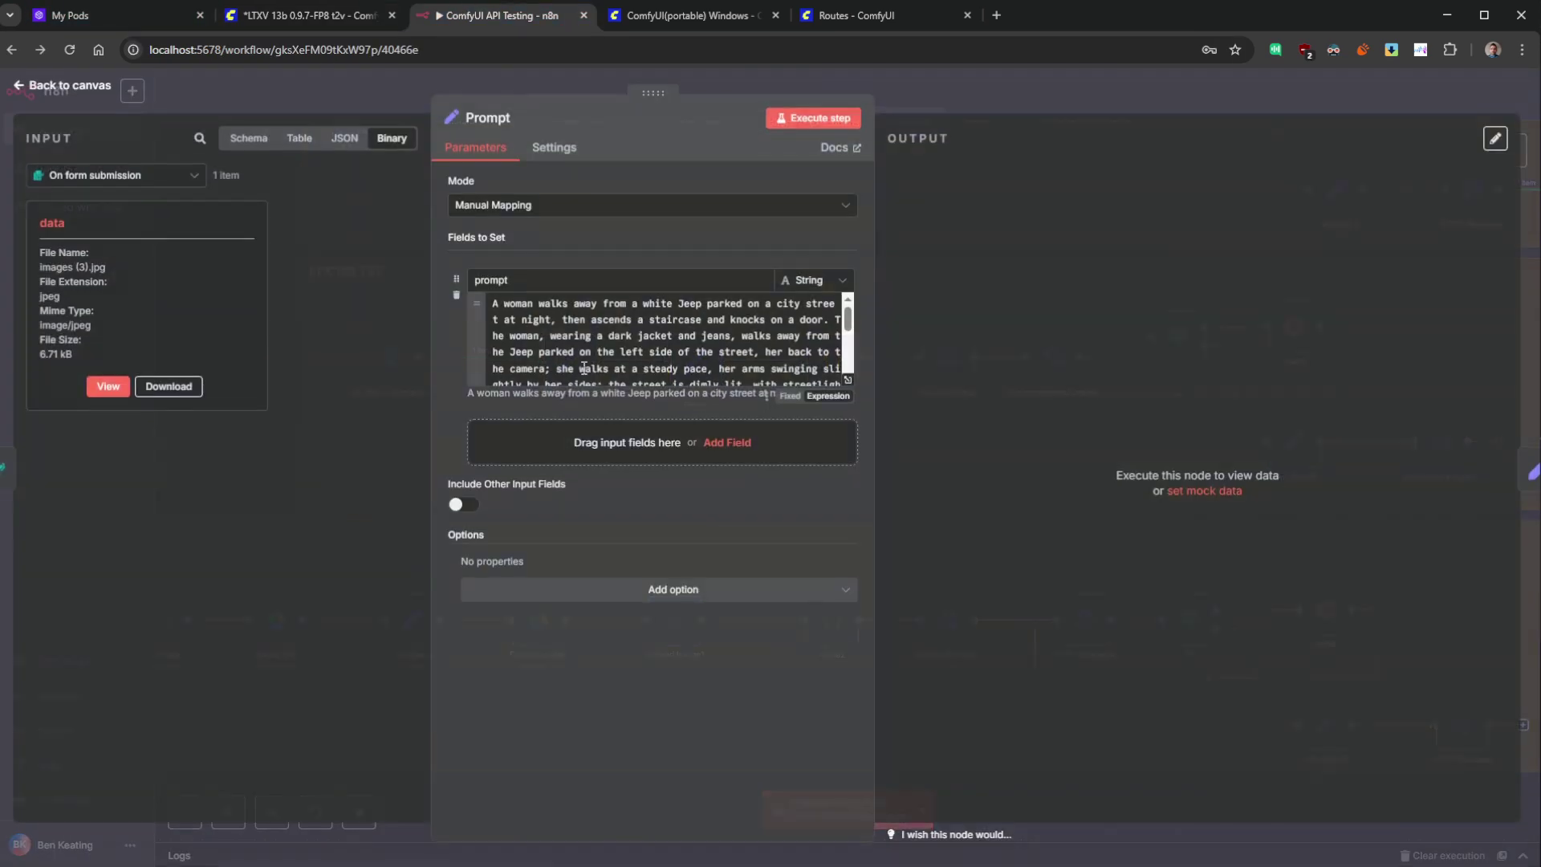
drag(876, 402, 1118, 402)
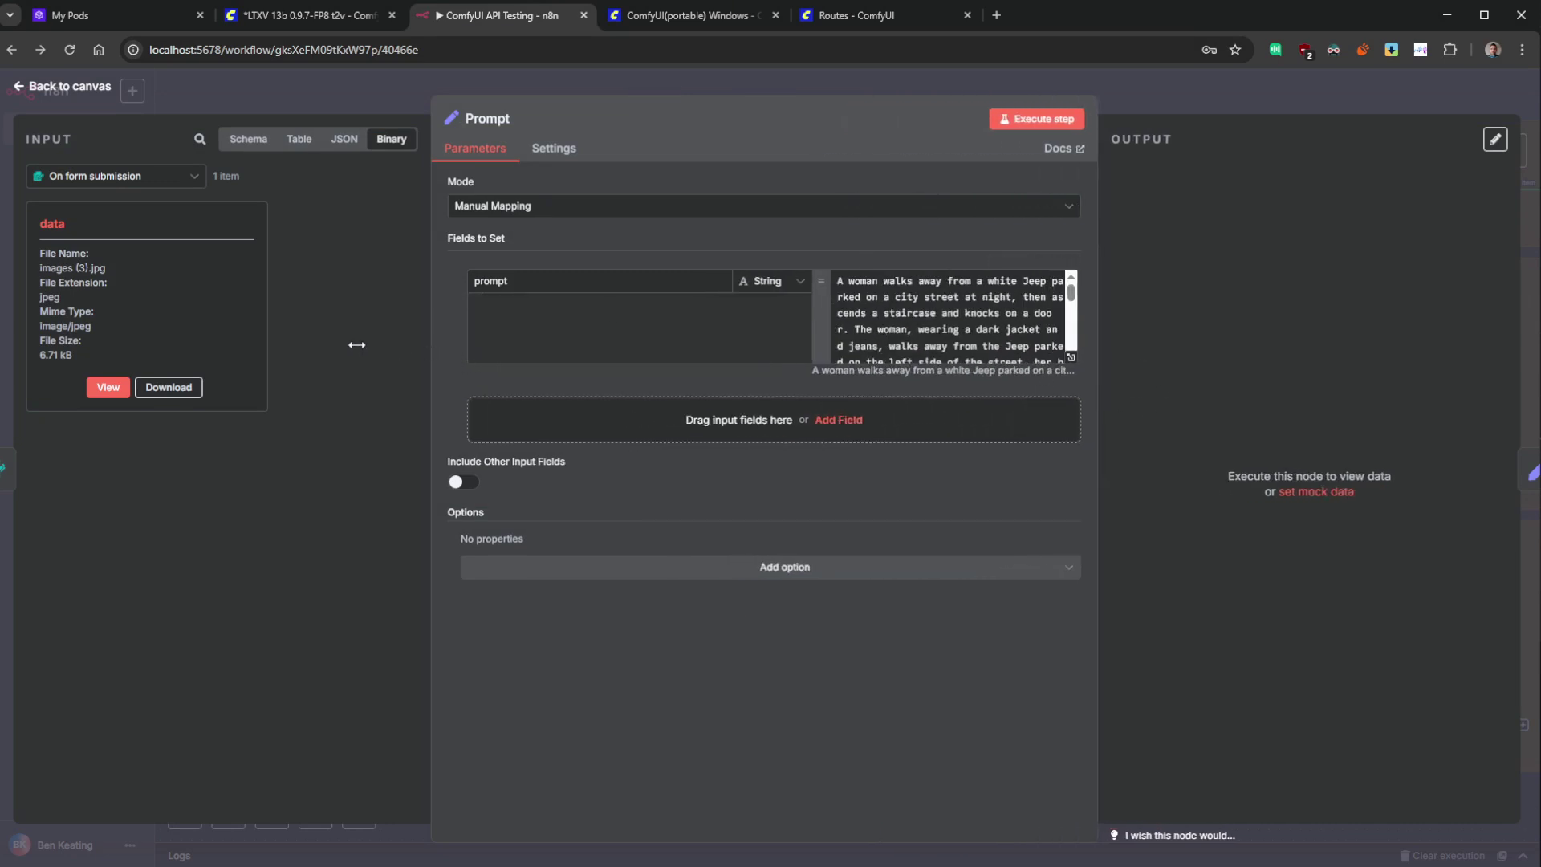
drag(357, 345, 358, 344)
triple_click(967, 311)
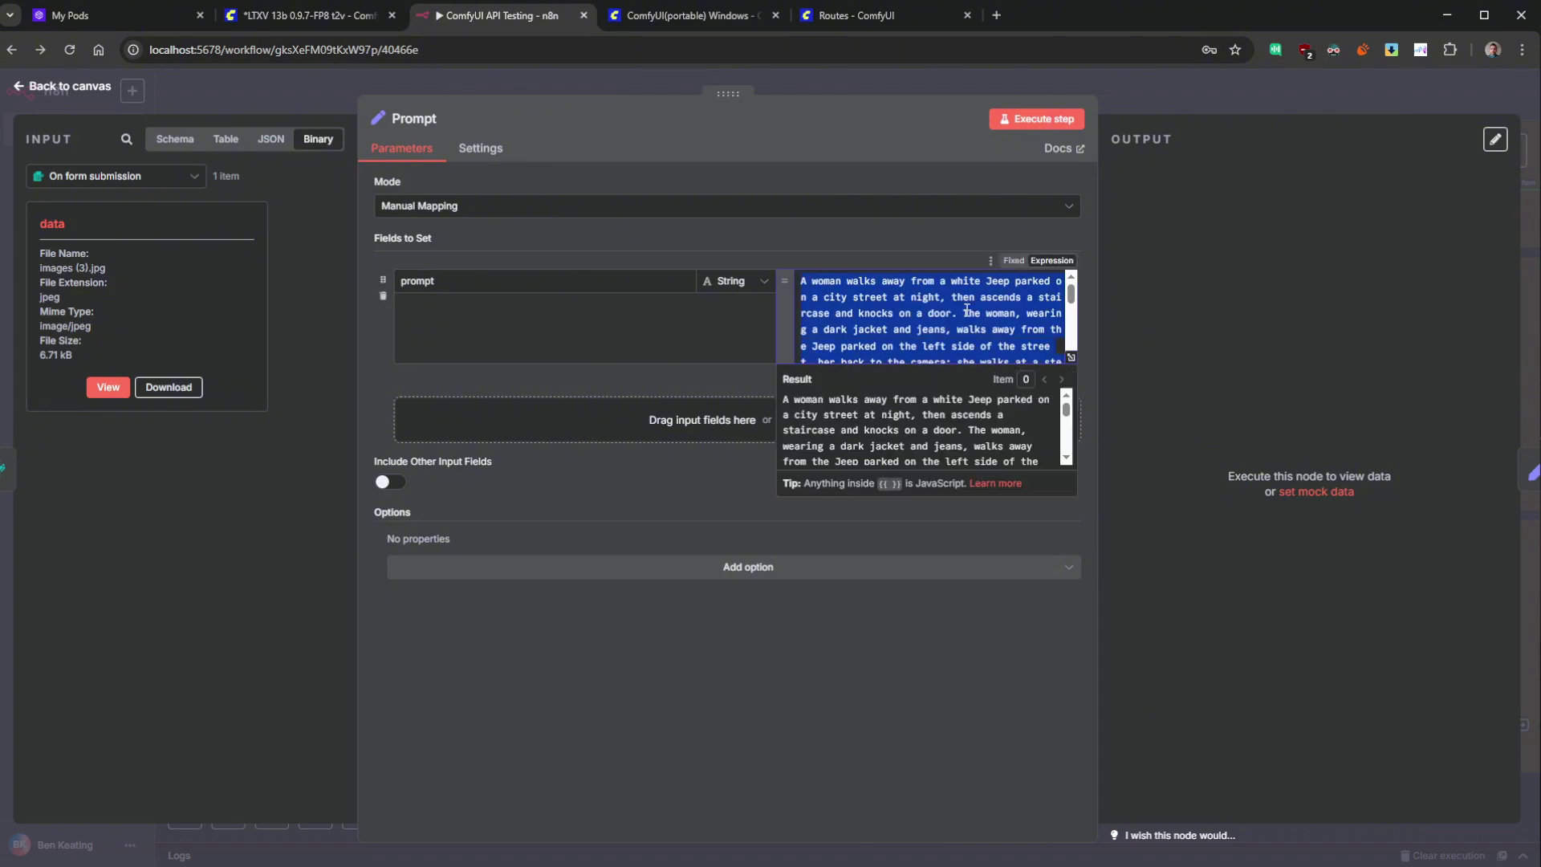
click(89, 93)
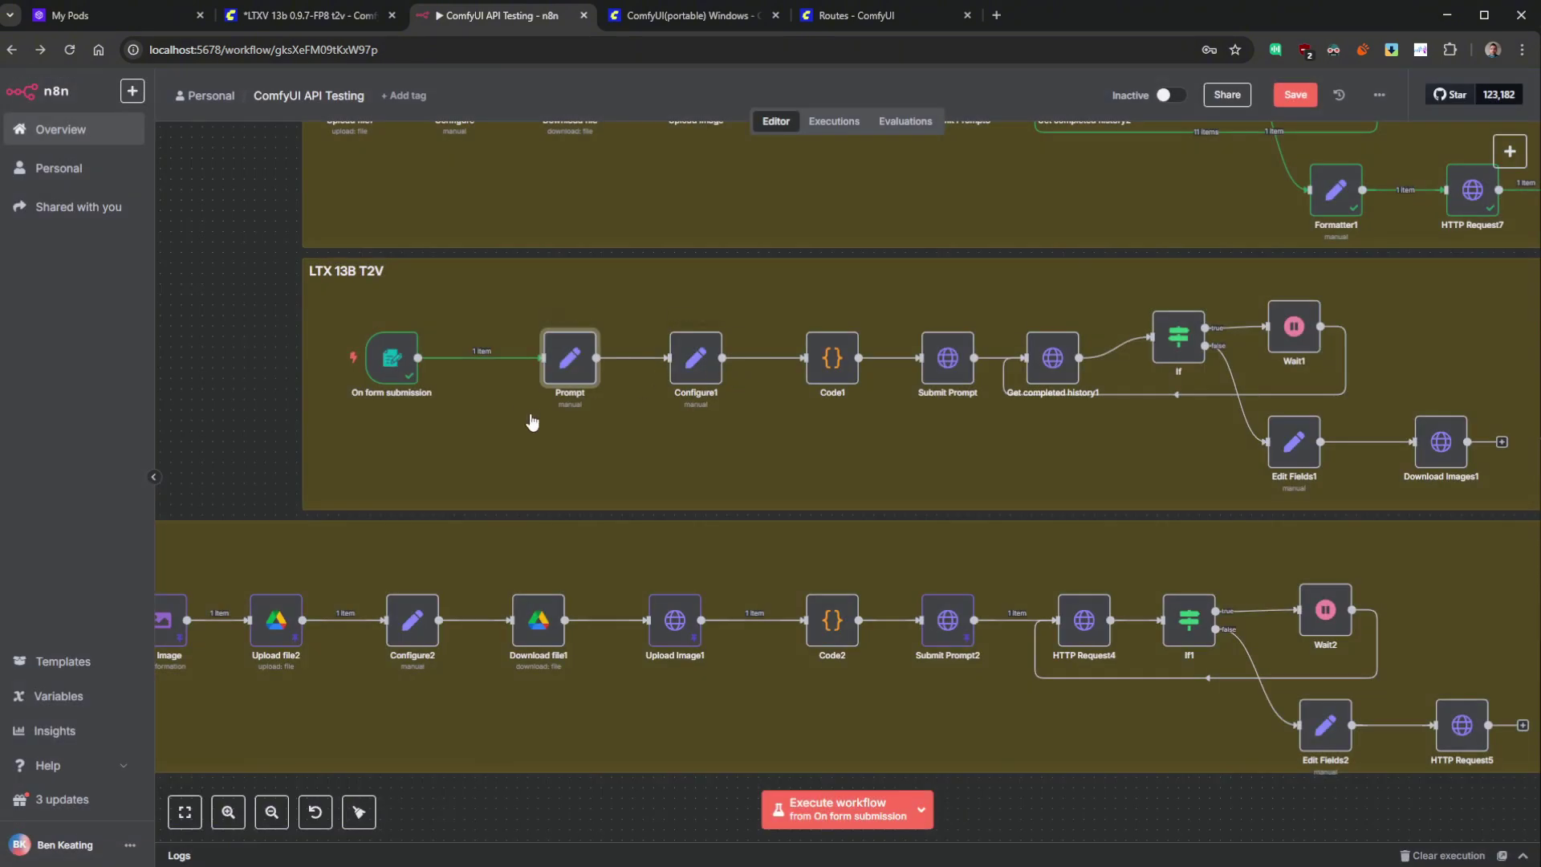
- Copy the full Prompt 11 text about a man in a suit from the sample prompts sticky note
scroll(530, 425, left, 10)
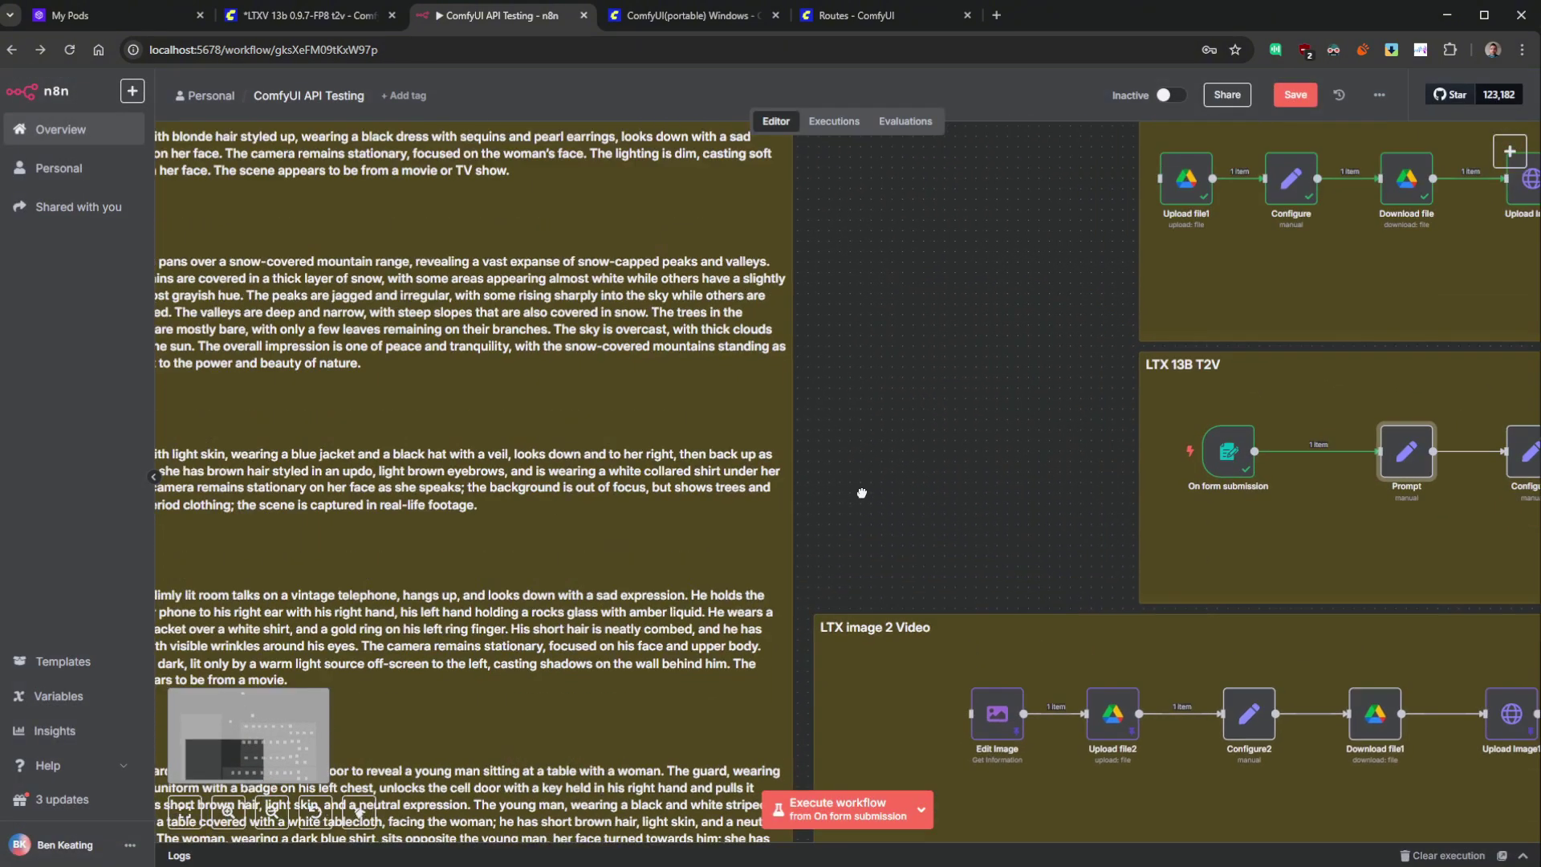
scroll(861, 493, left, 3)
scroll(861, 493, up, 6)
scroll(576, 200, down, 10)
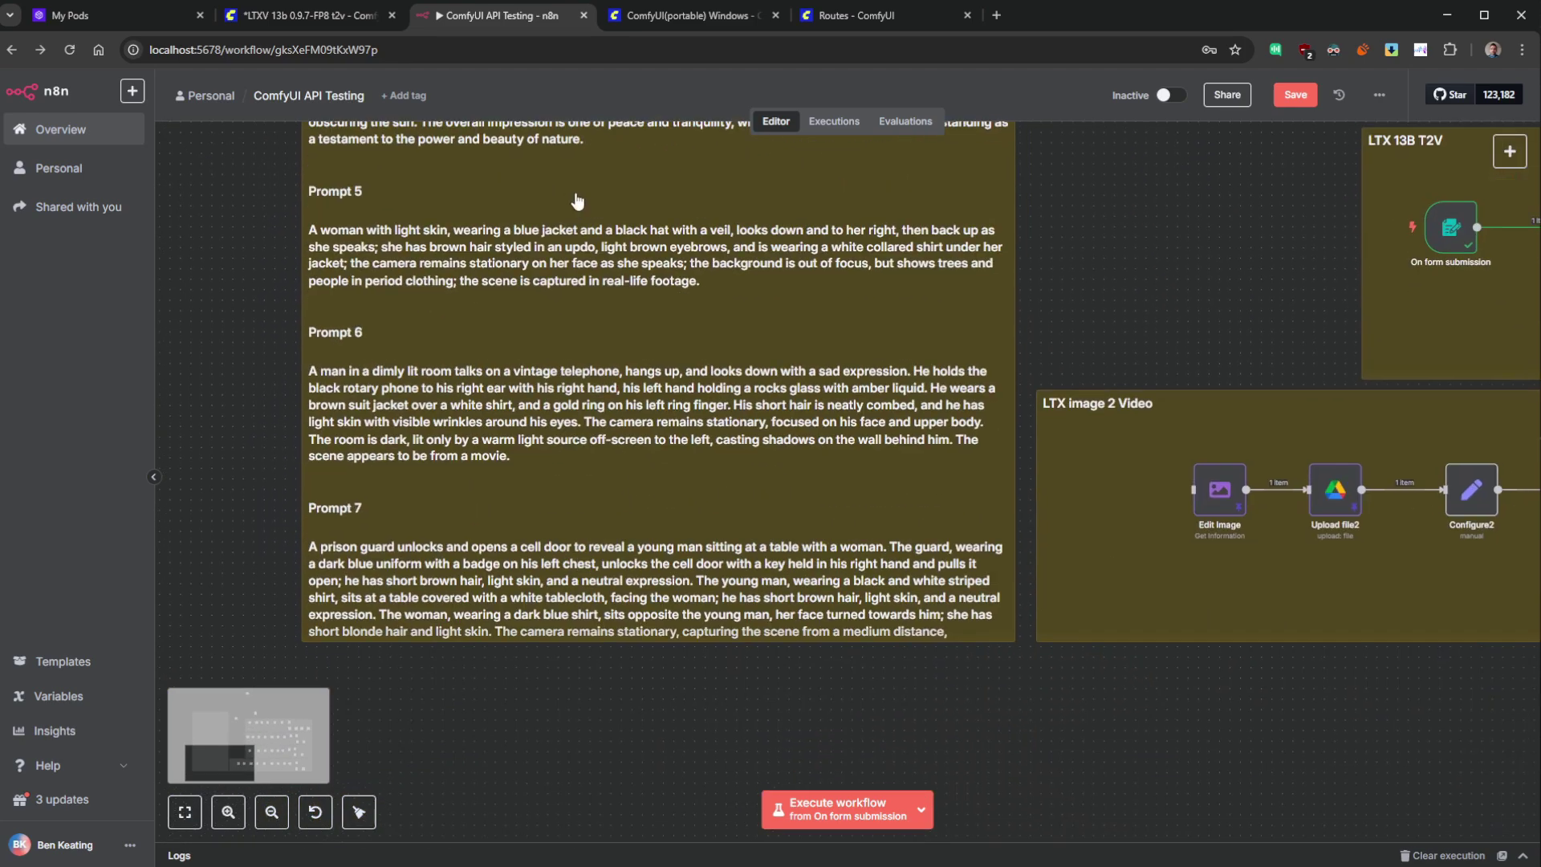
double_click(534, 578)
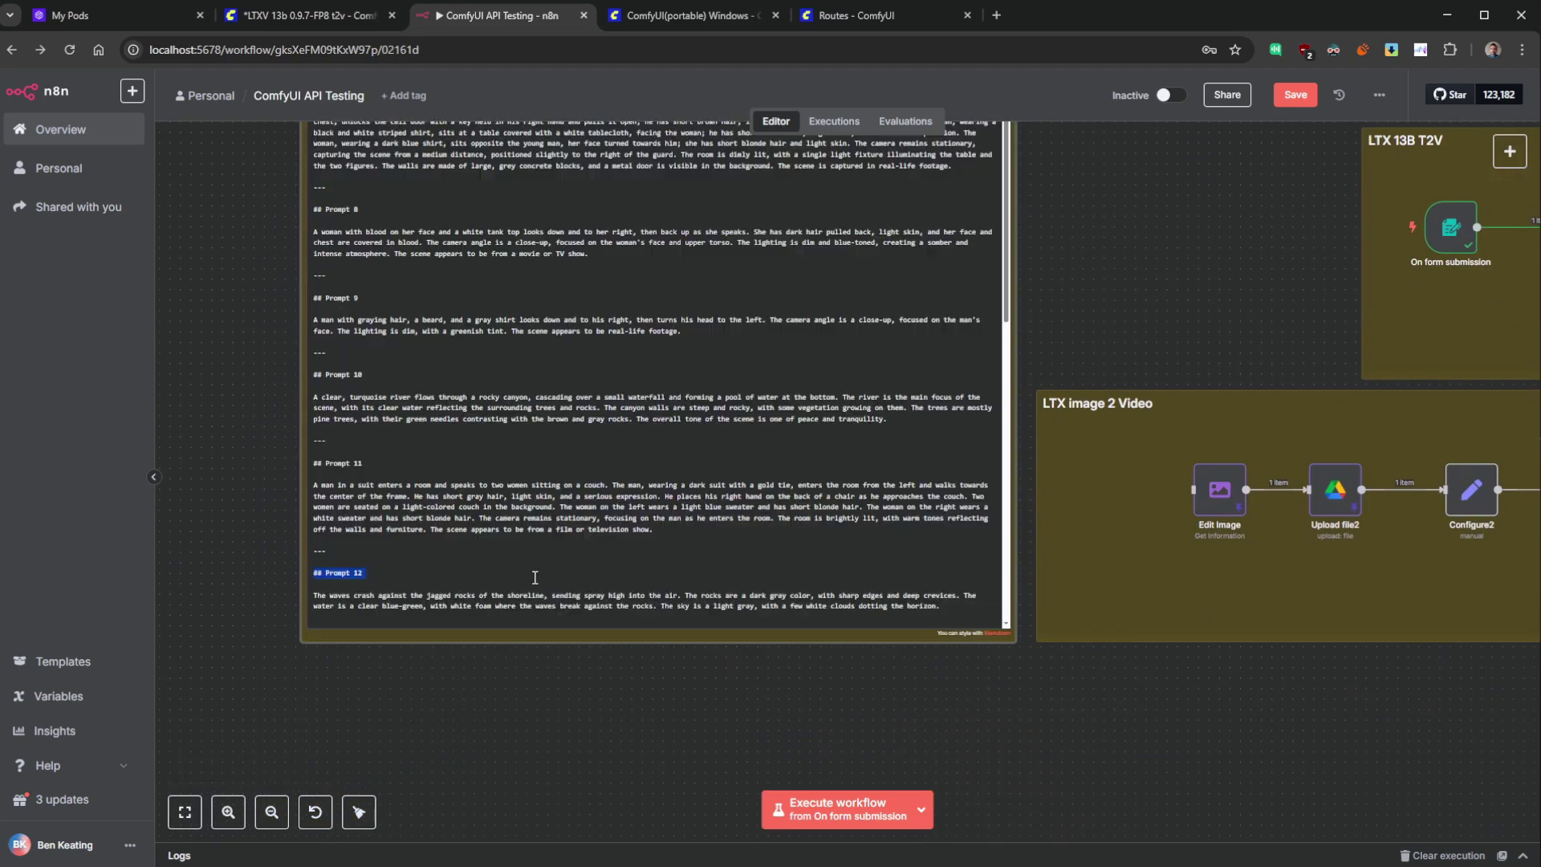
triple_click(464, 499)
key(ctrl+c)
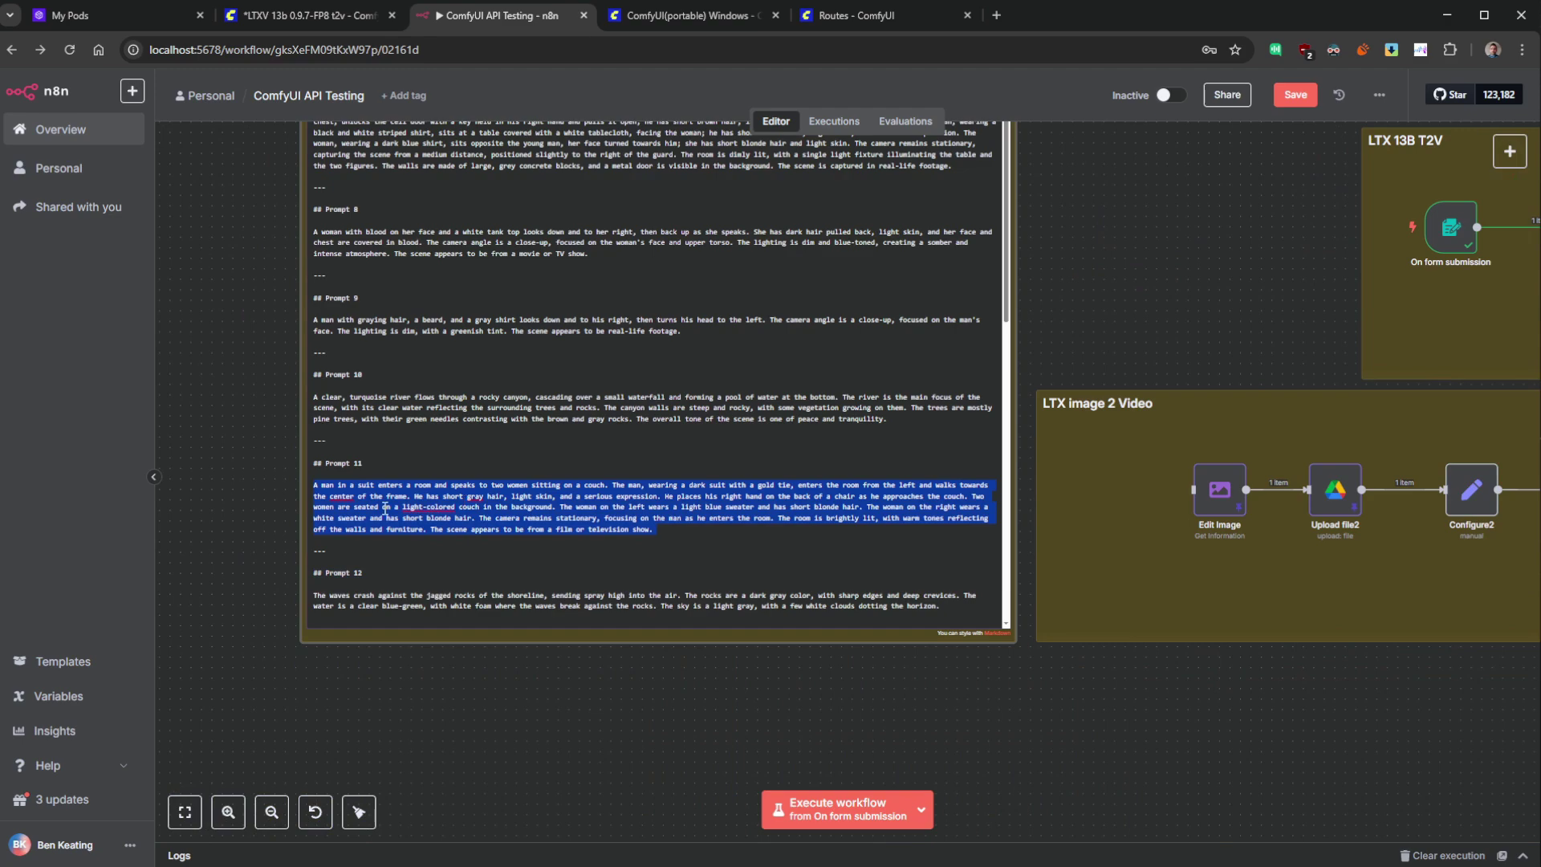
click(224, 542)
- Replace the prompt value in the LTX 13B T2V Prompt node with the copied text and check it in the expanded editor
drag(1258, 246, 522, 402)
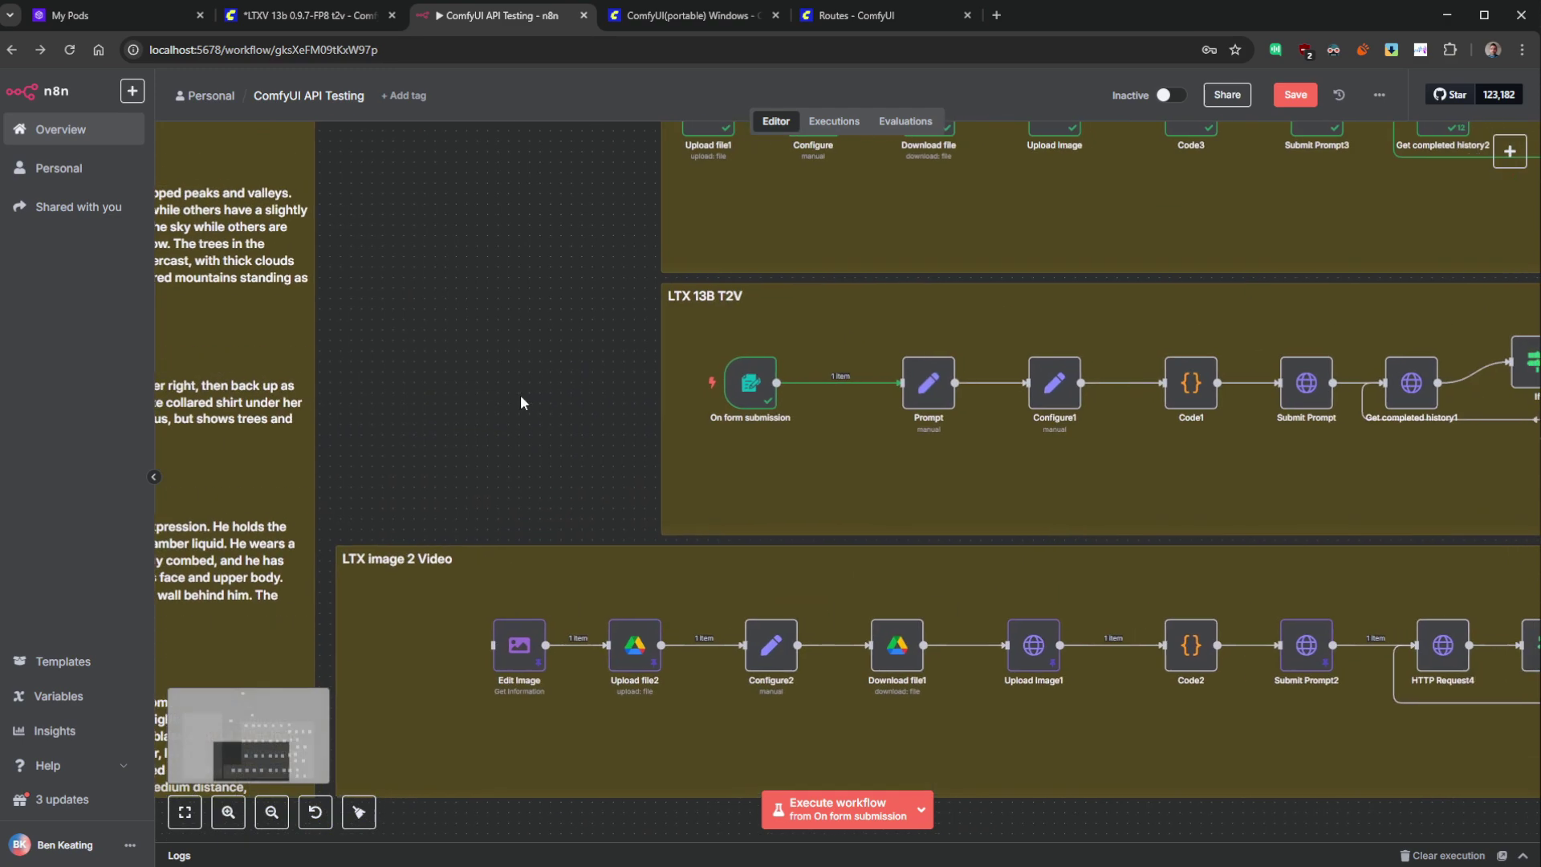
double_click(928, 383)
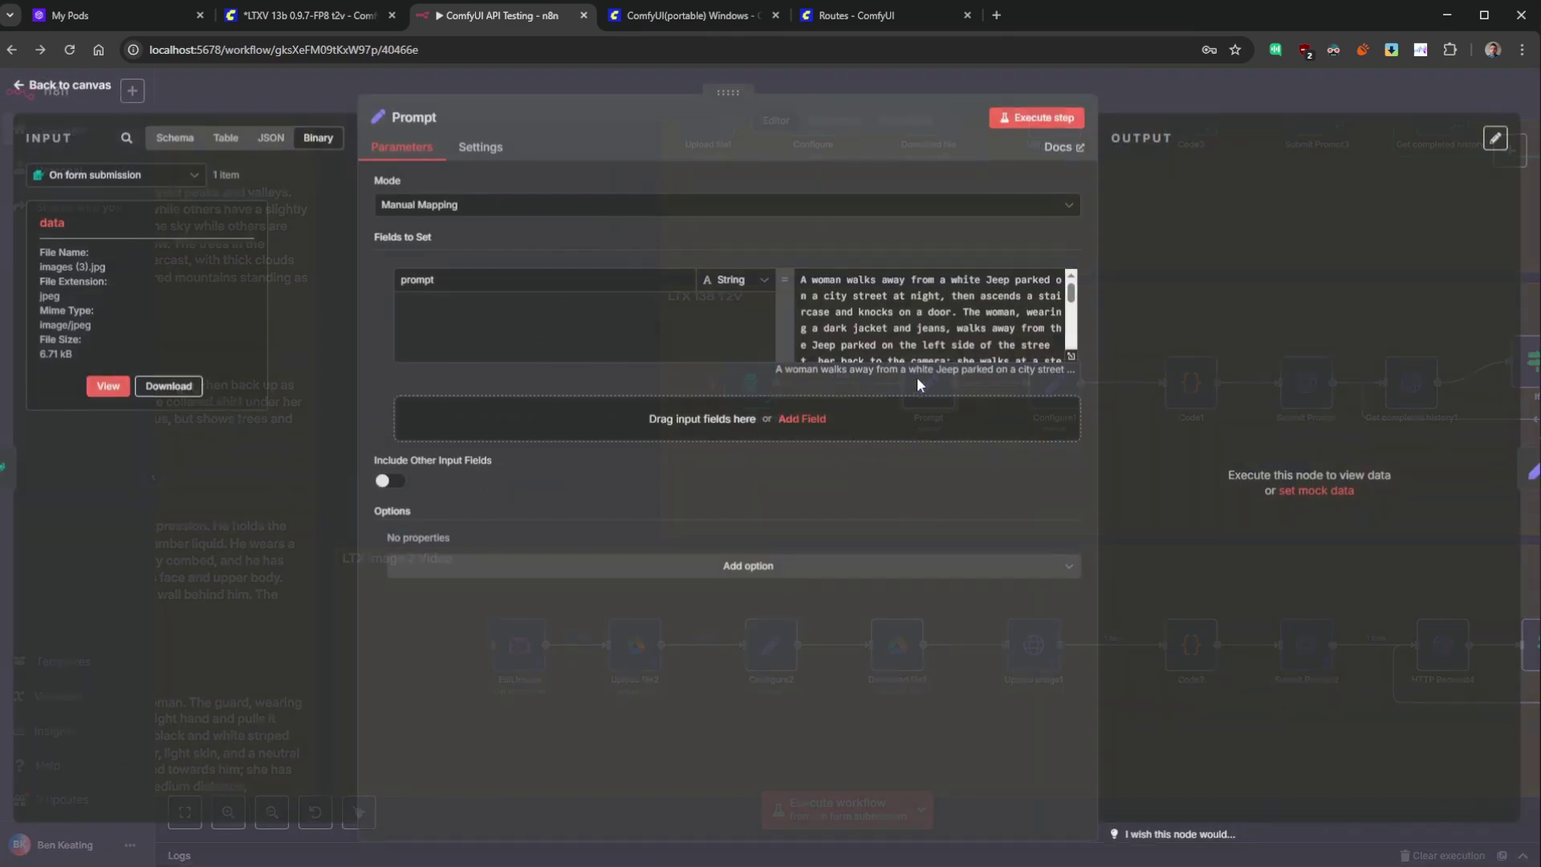
triple_click(930, 313)
key(ctrl+v)
click(1070, 357)
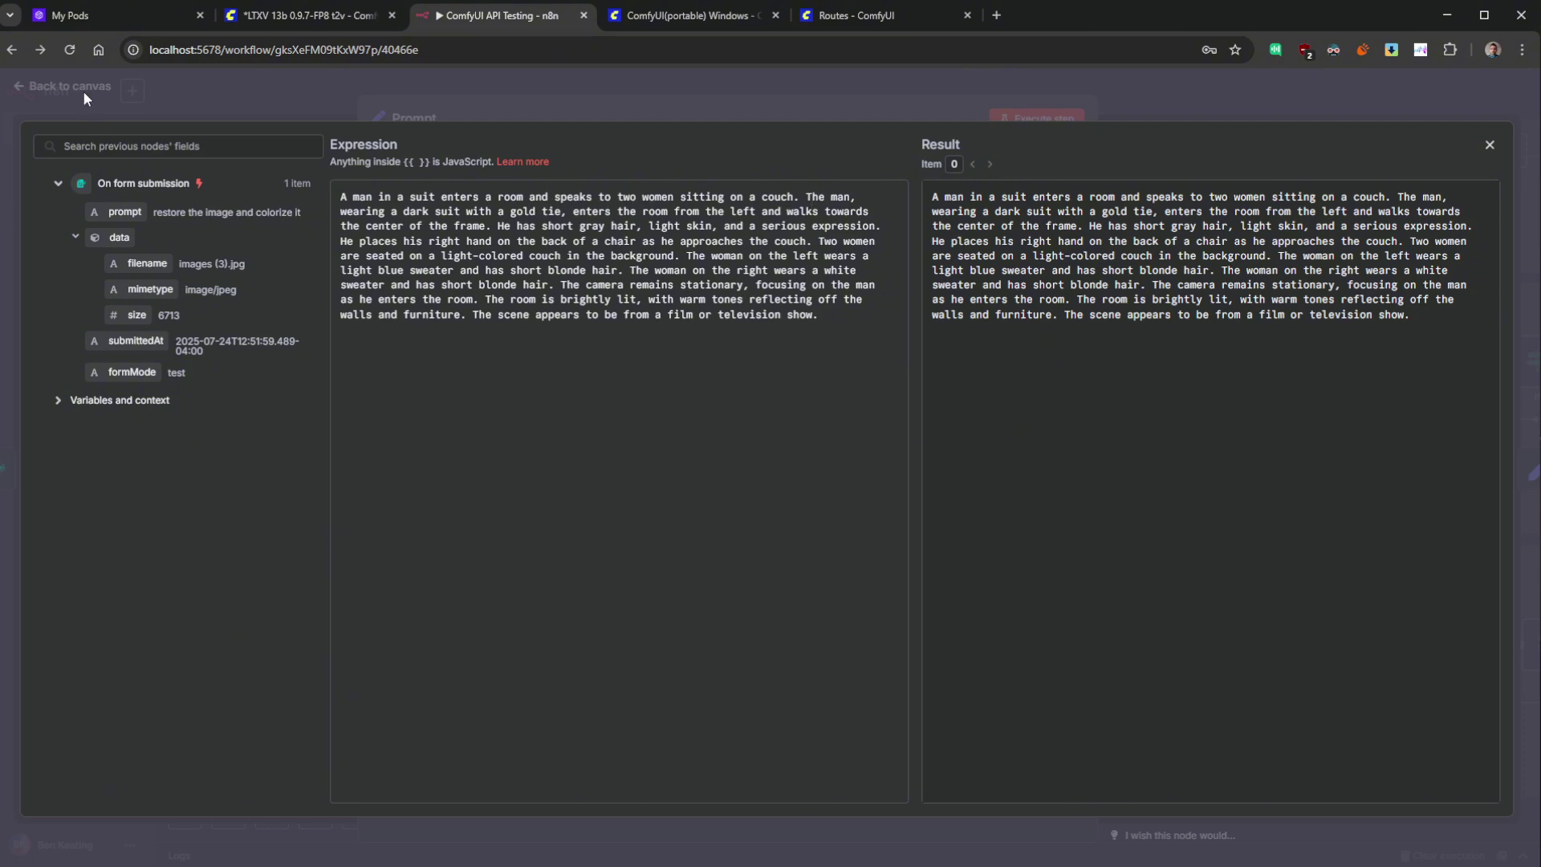
click(83, 90)
click(83, 89)
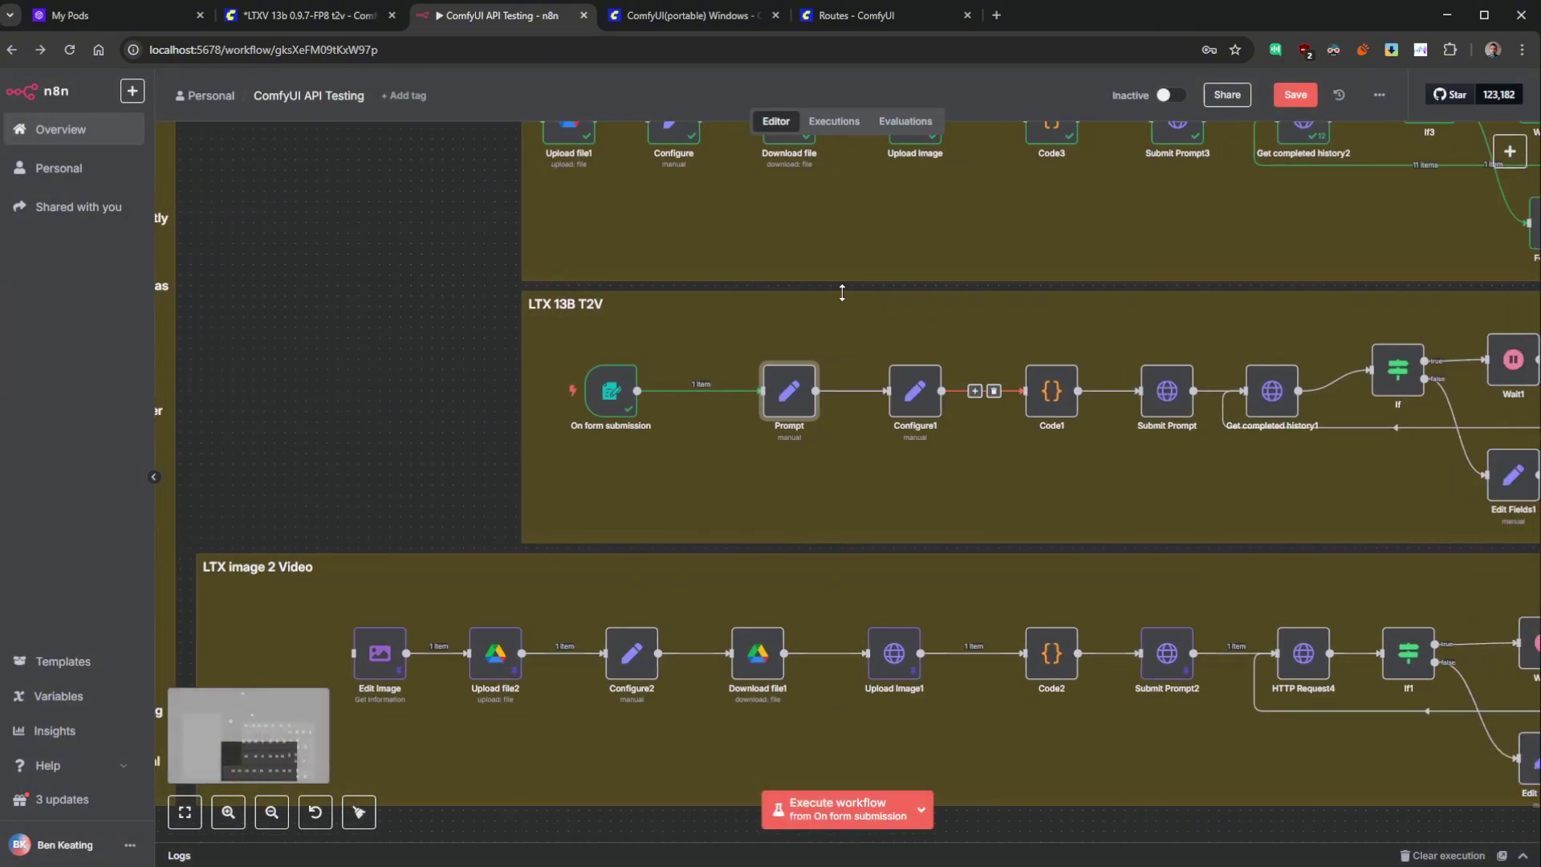
- Detach the form submission trigger from the Prompt node, move it outside the section, and connect the manual 'Execute workflow' trigger in its place
scroll(851, 388, up, 2)
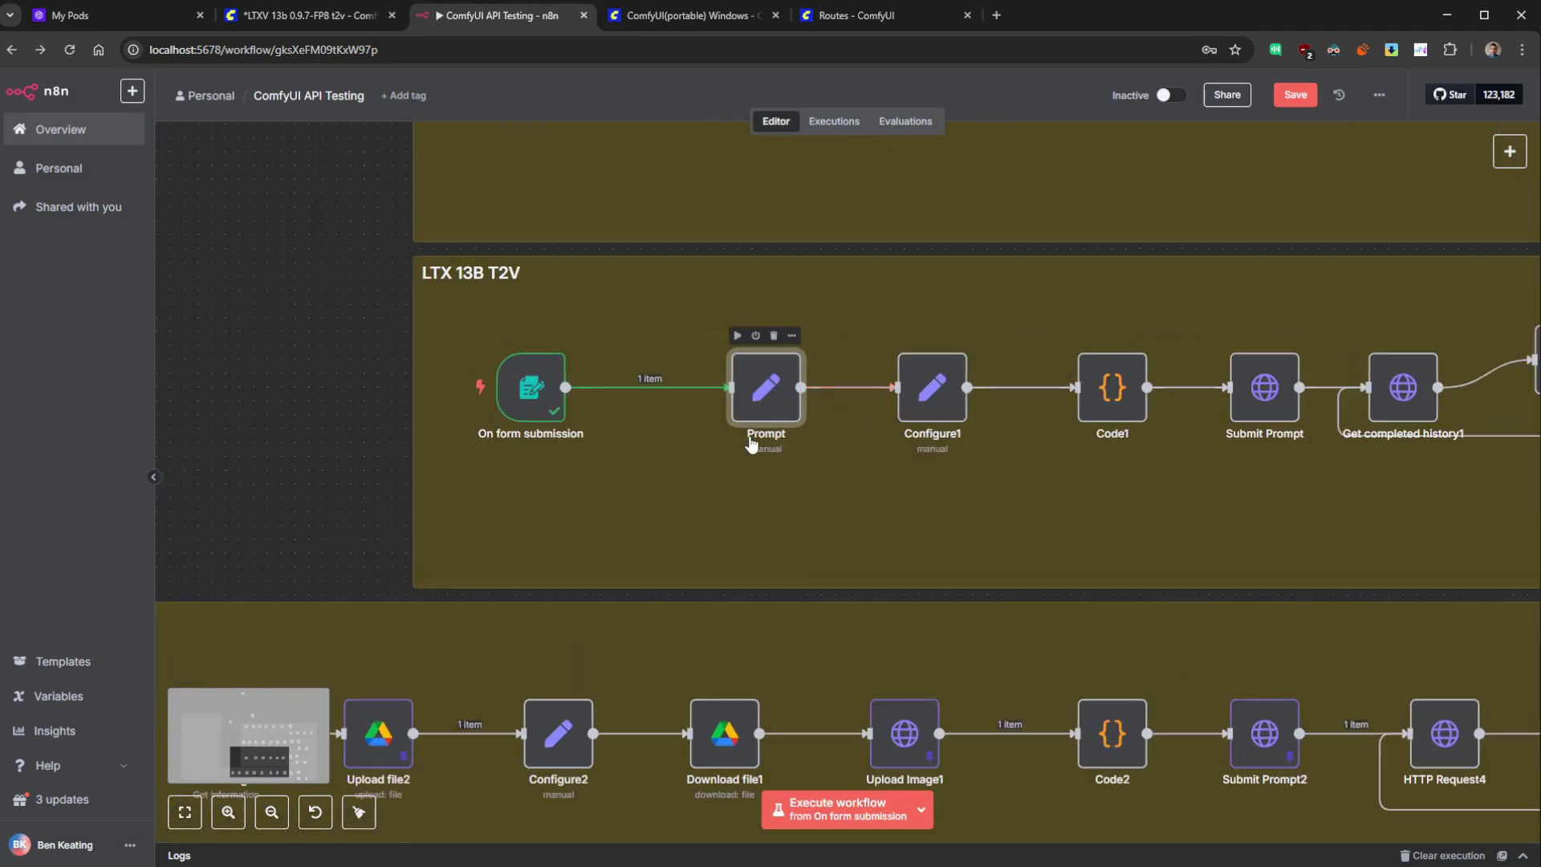
scroll(692, 490, up, 1)
click(680, 479)
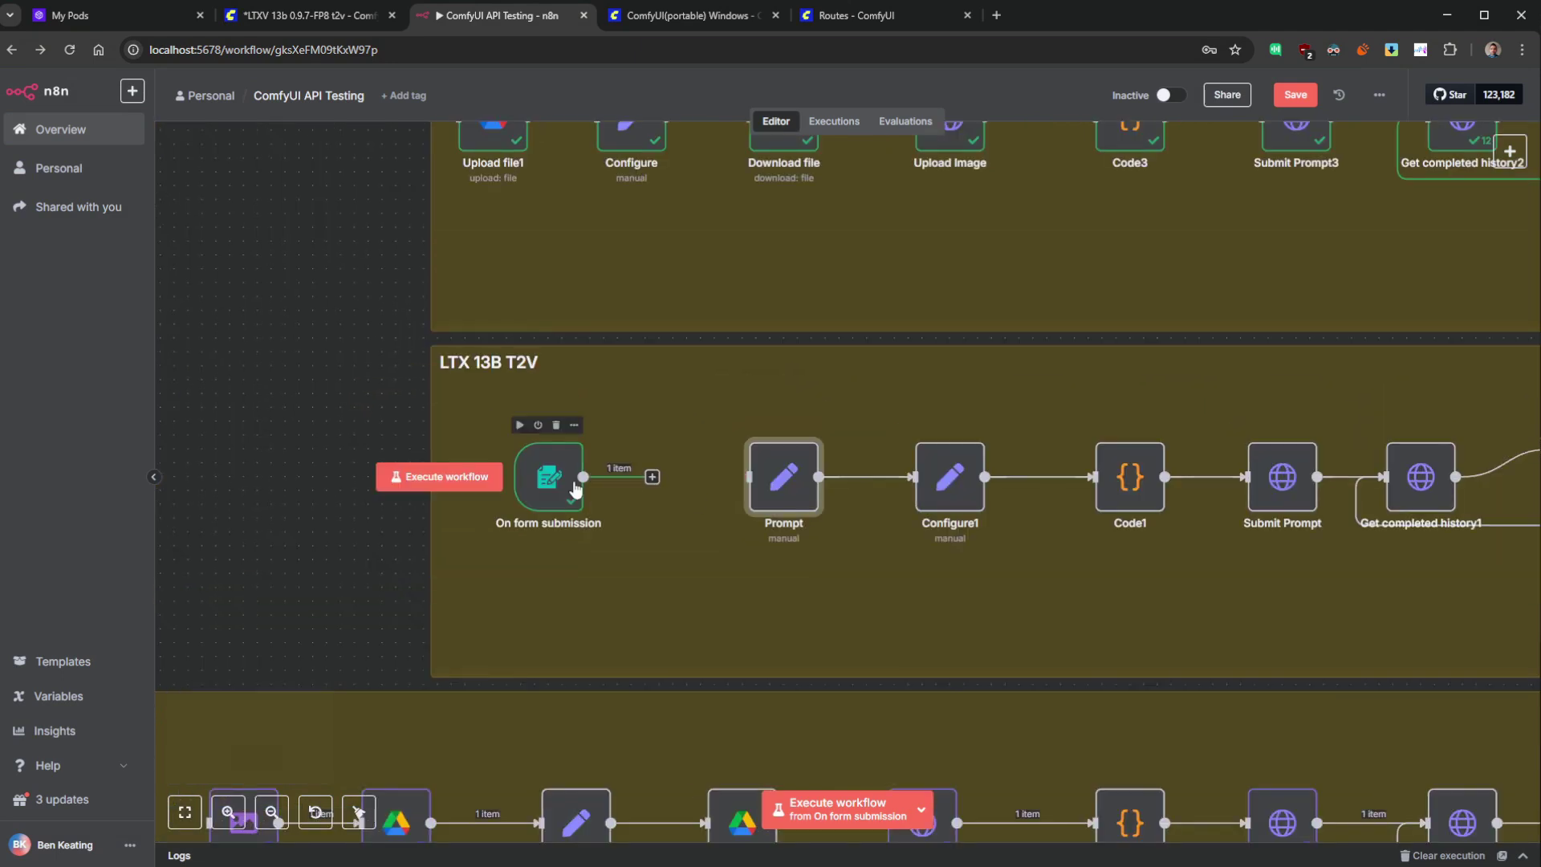
drag(550, 478, 259, 395)
scroll(399, 507, down, 4)
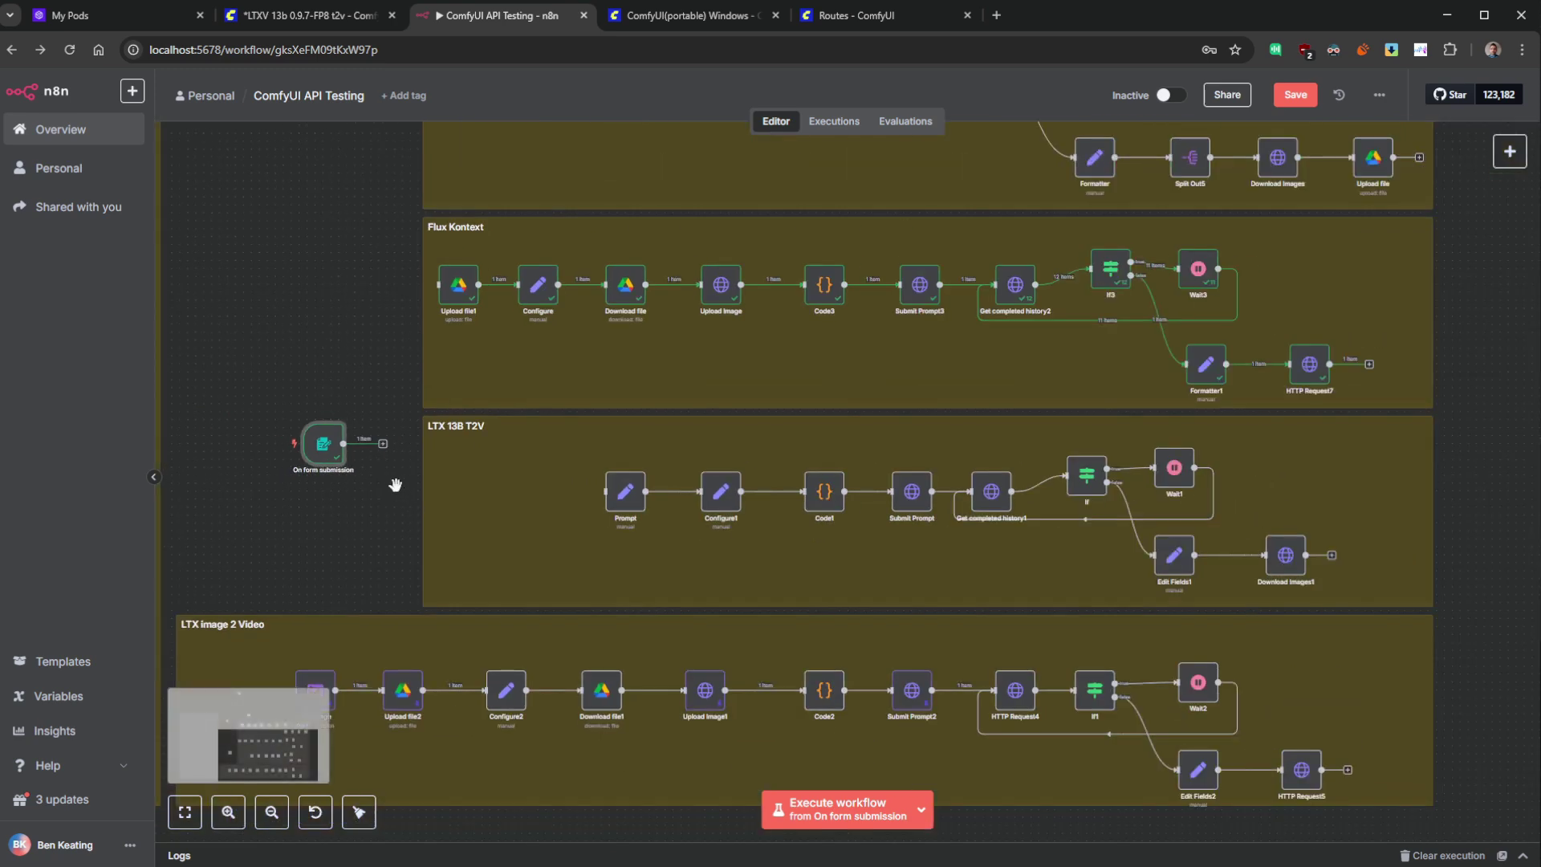
drag(394, 481, 571, 618)
drag(451, 146, 801, 639)
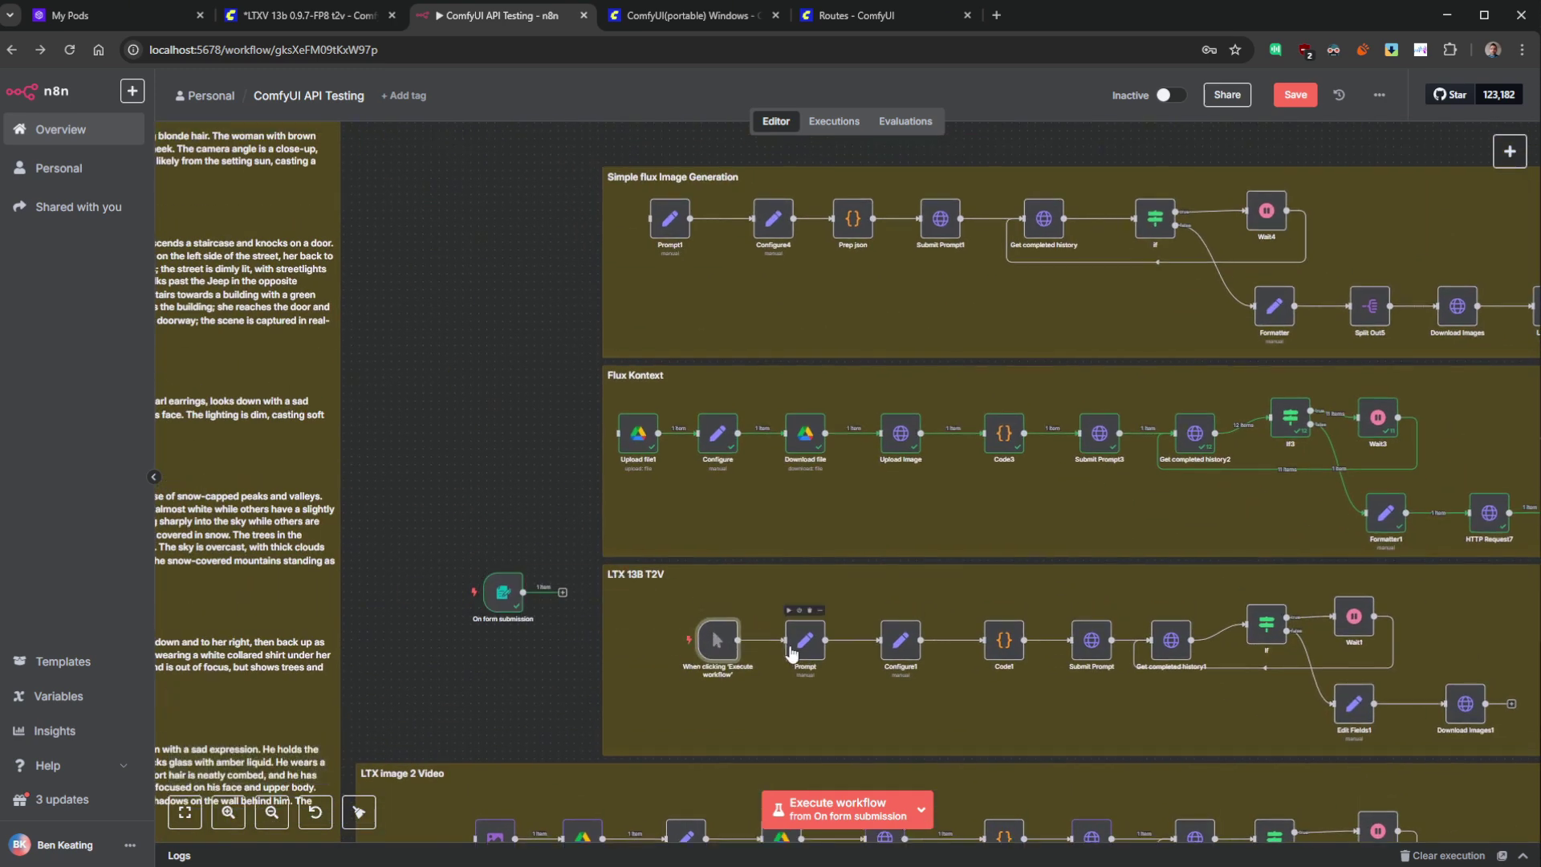
- Review the Configure1 node's ComfyUI_url value and its complete prompt JSON, including the $json.prompt expression in the positive prompt text
scroll(561, 495, up, 5)
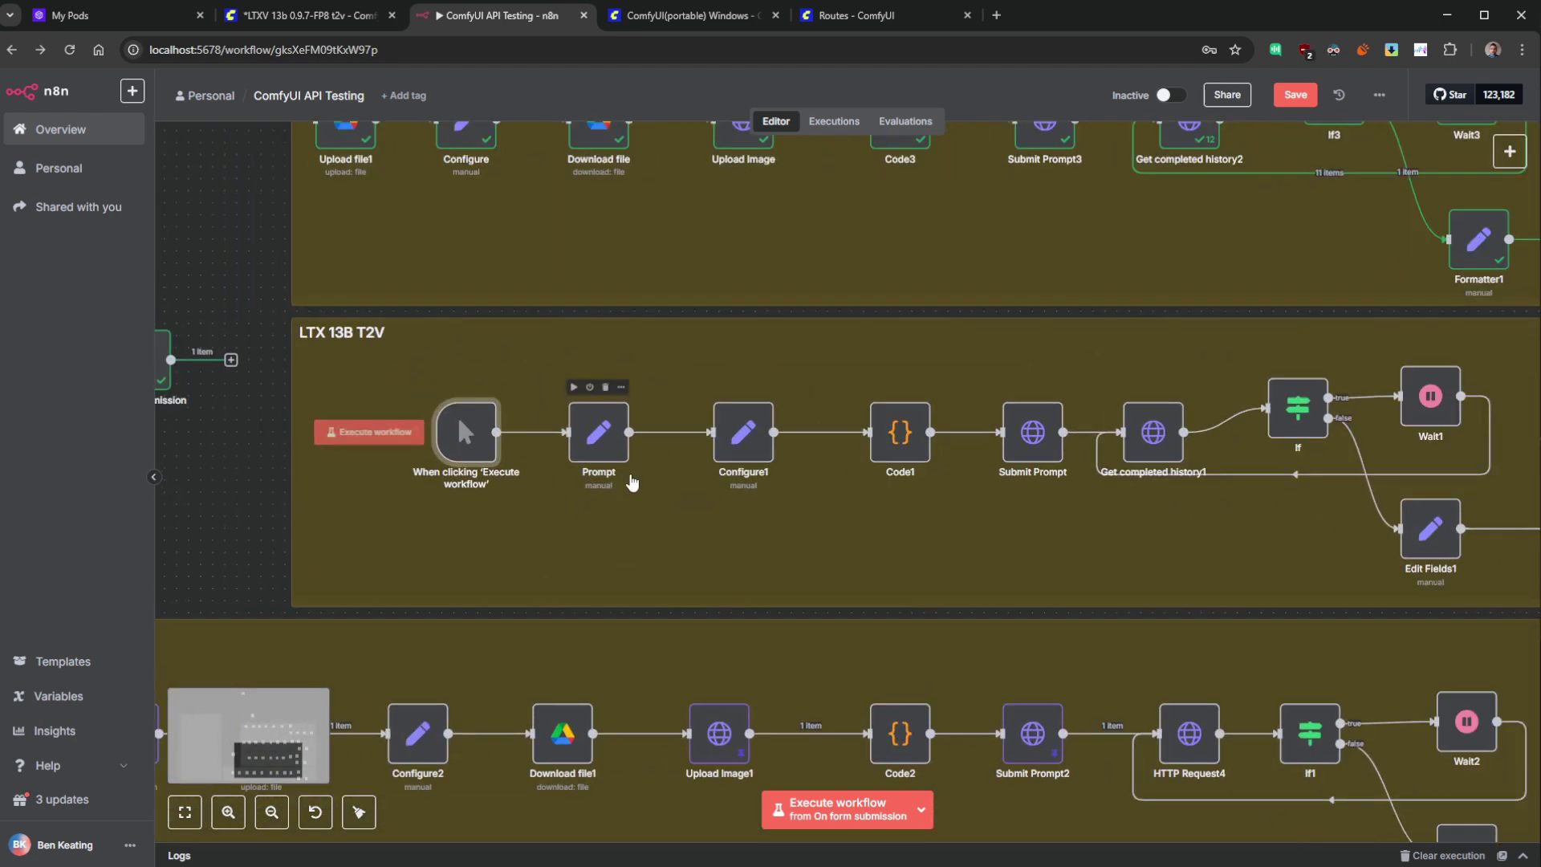
double_click(737, 436)
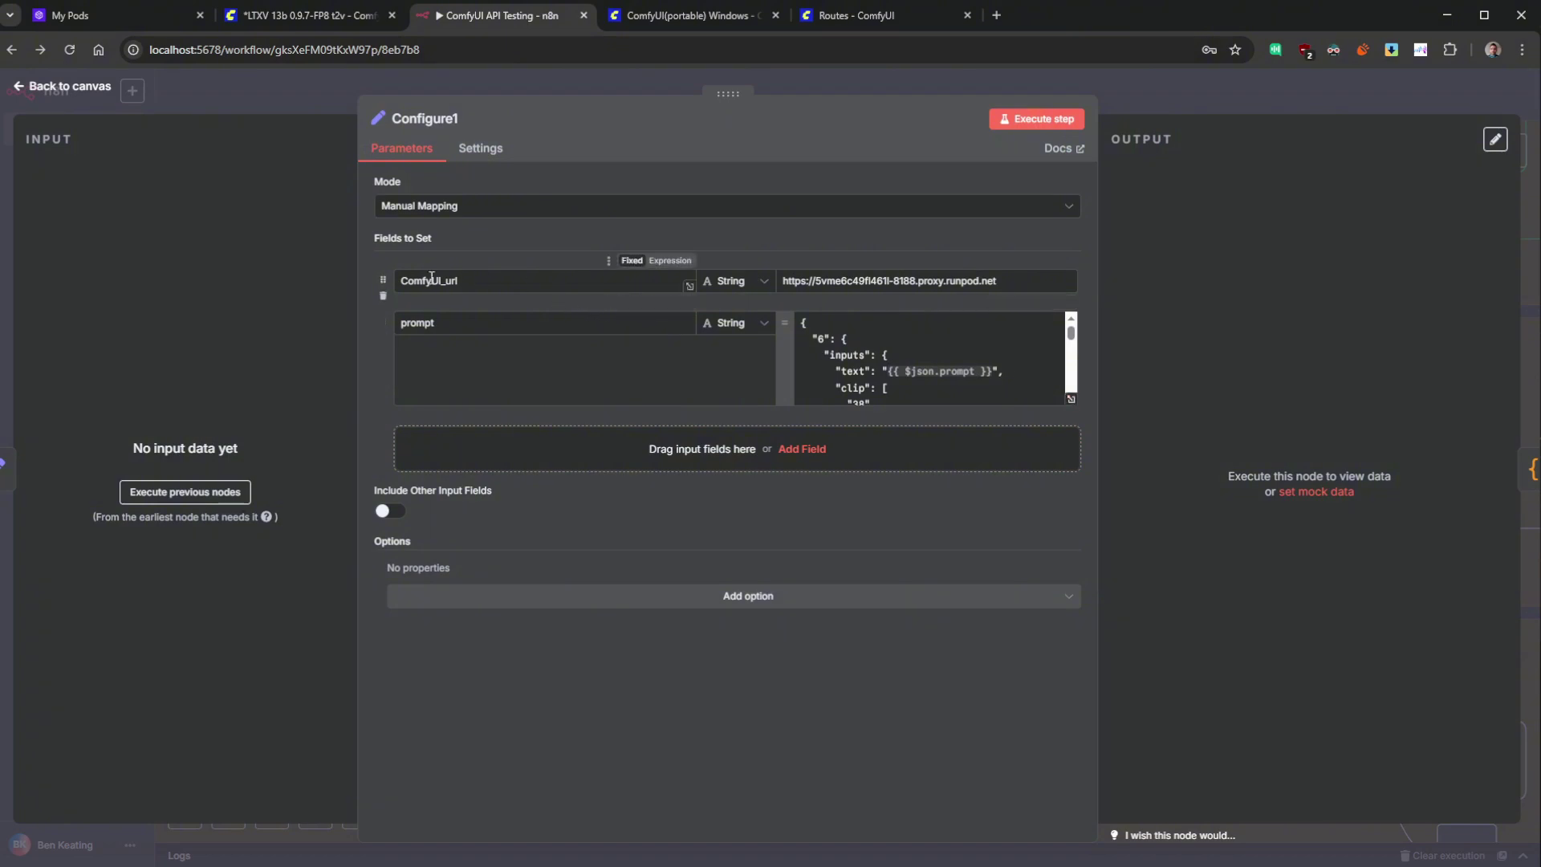
triple_click(1015, 282)
click(972, 373)
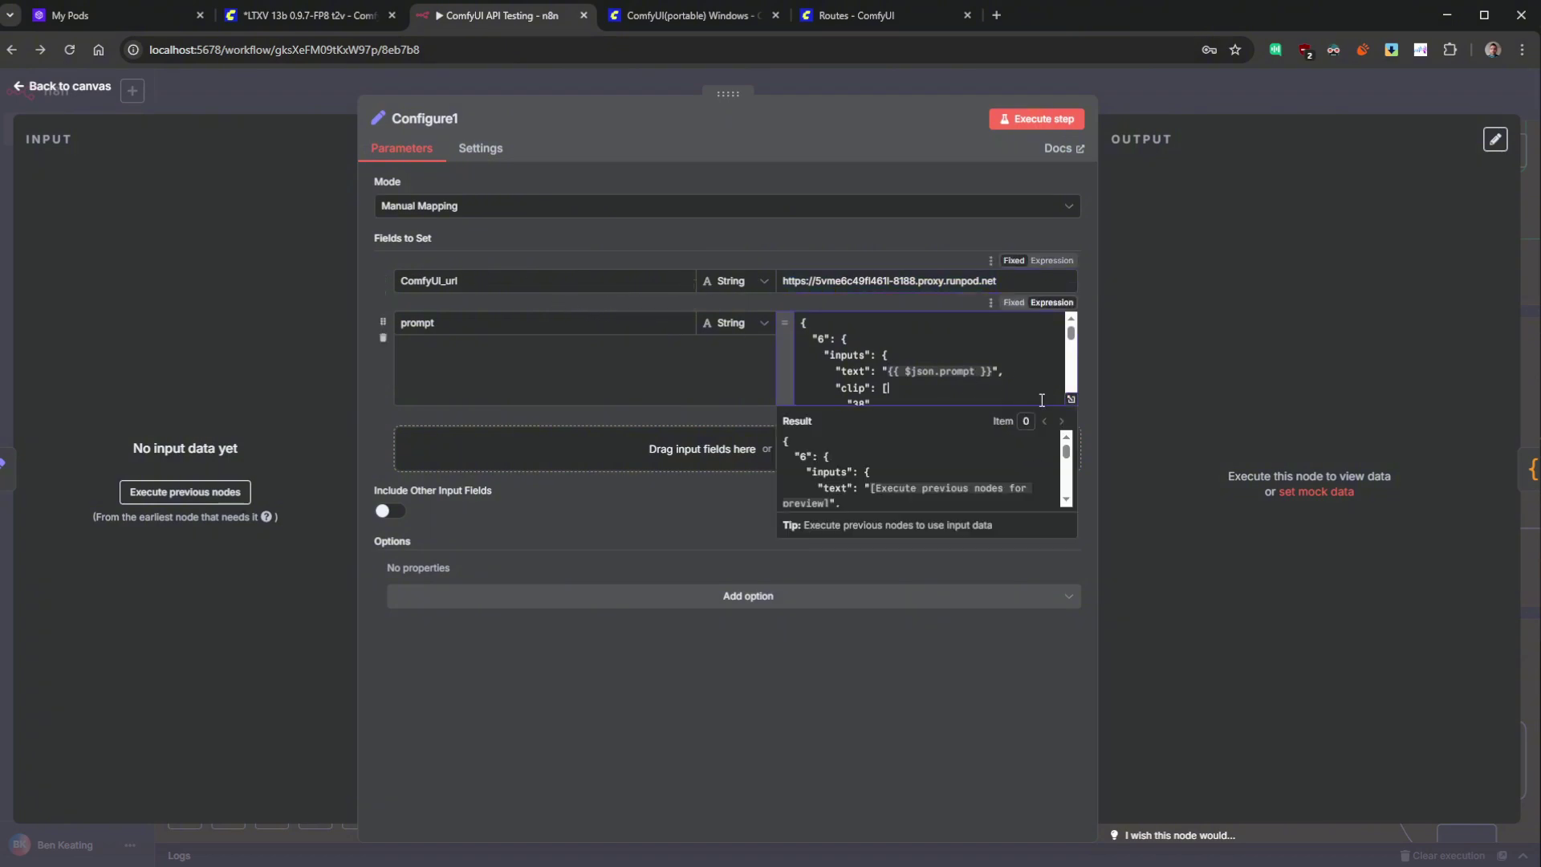
click(1070, 399)
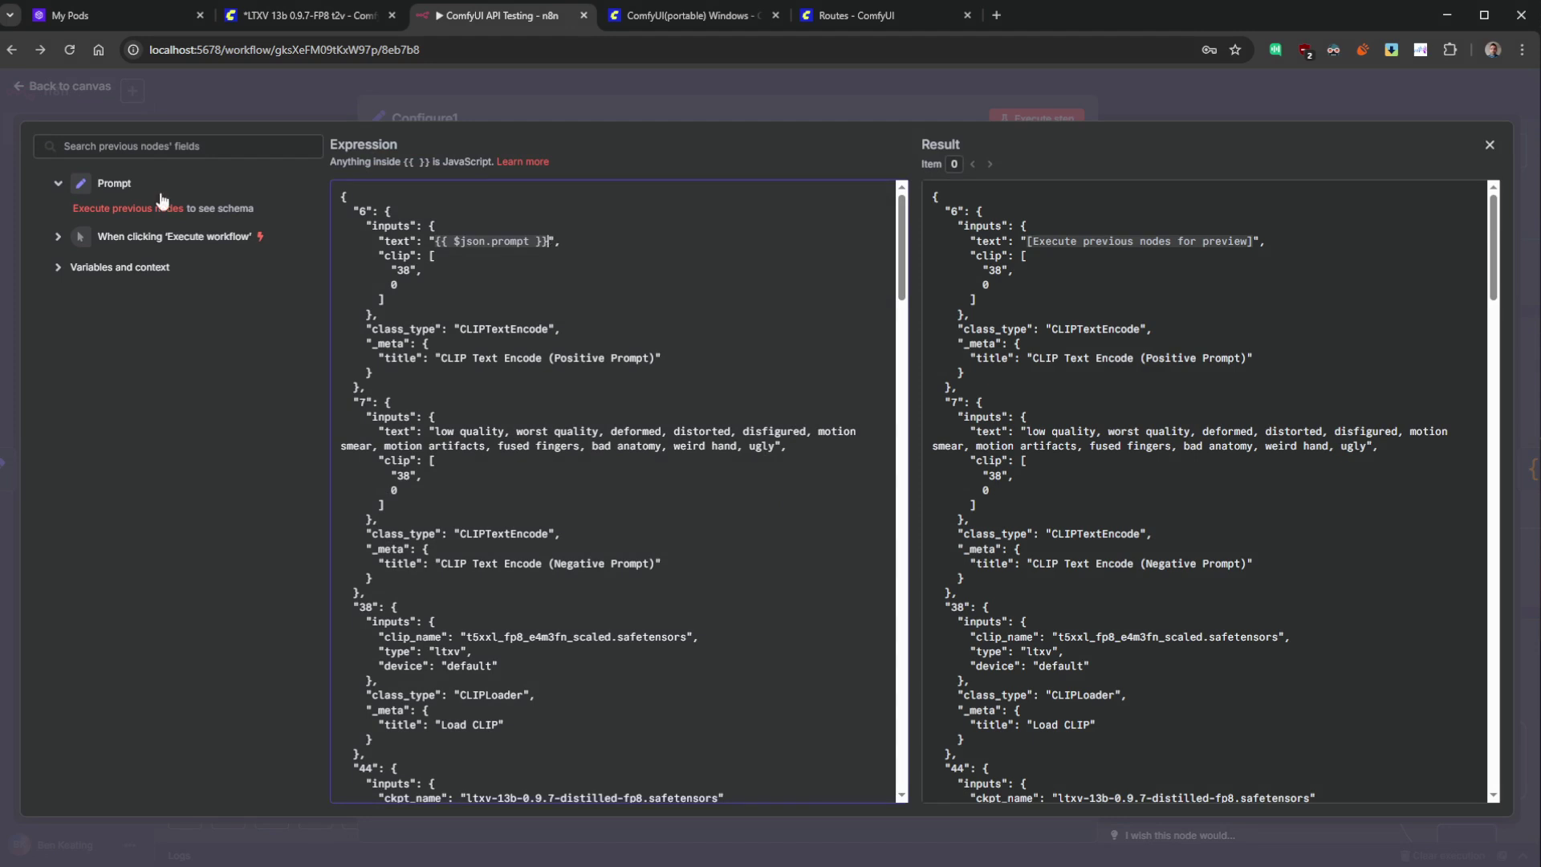
scroll(628, 414, down, 15)
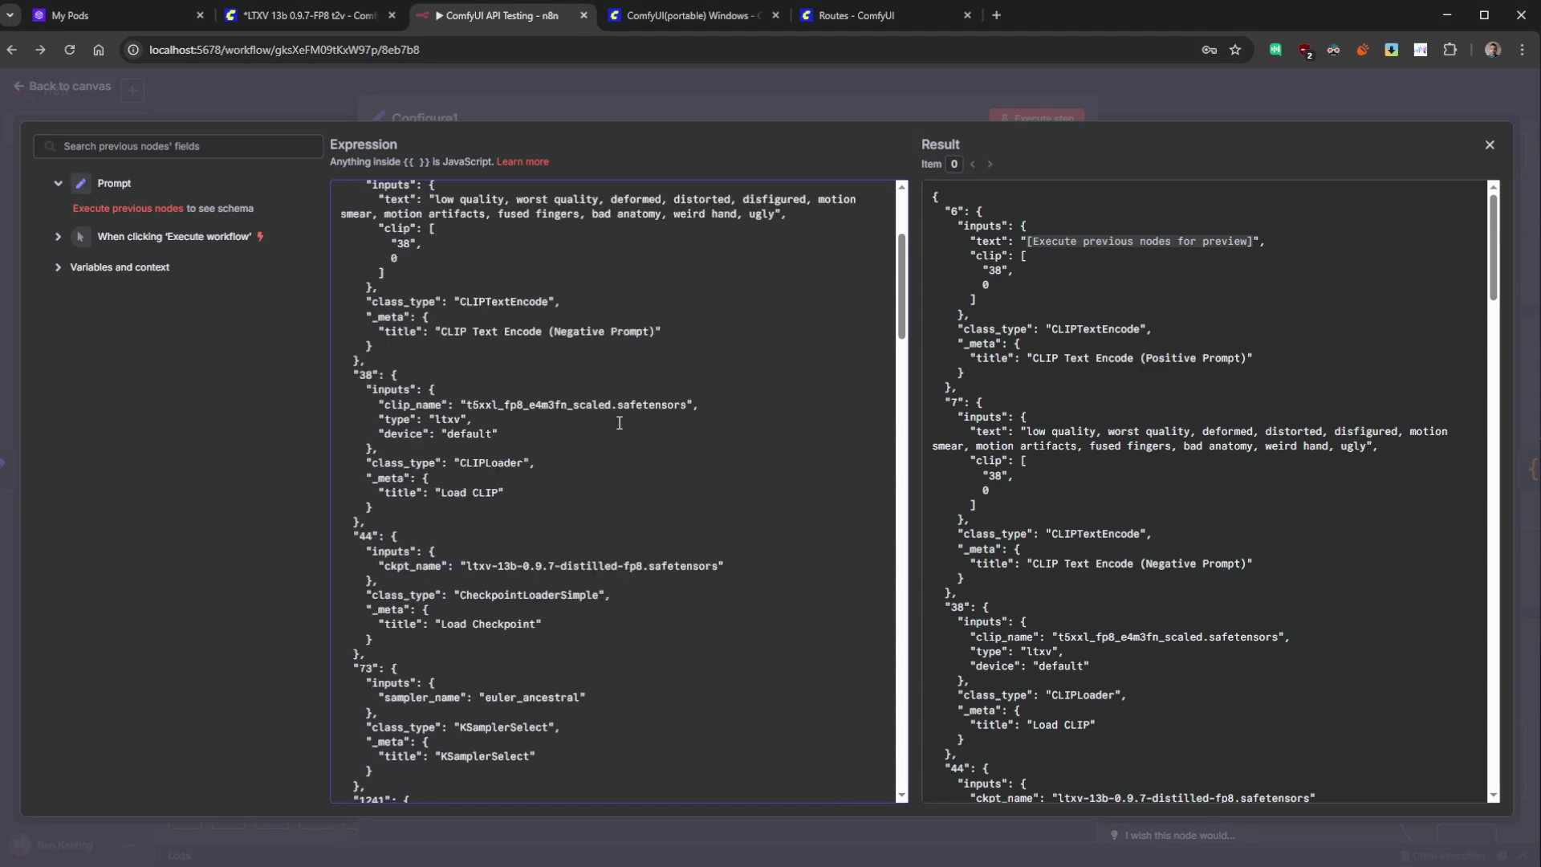
scroll(634, 417, down, 18)
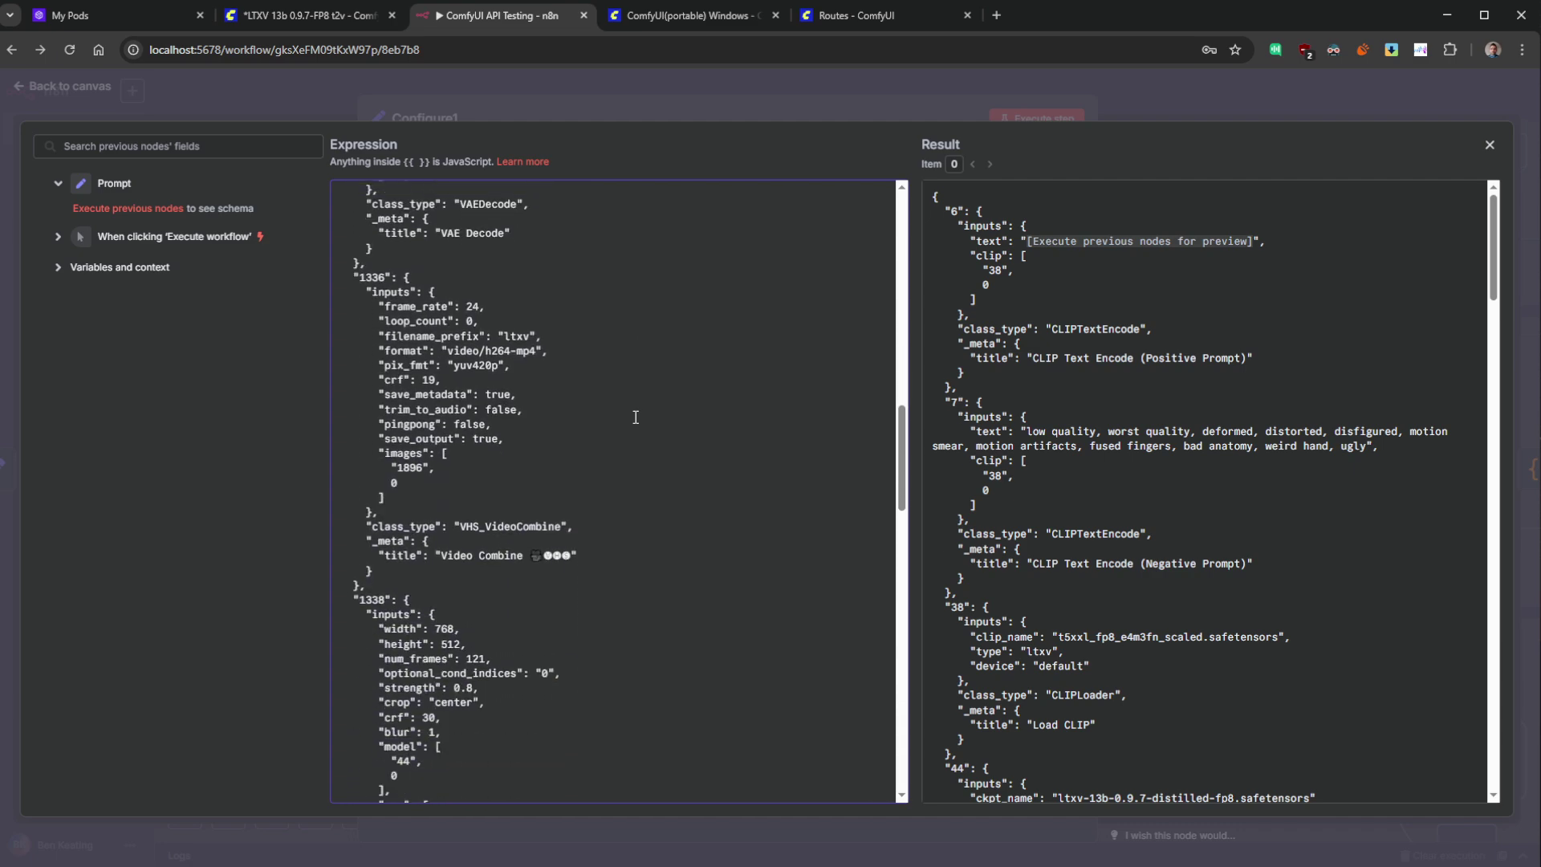
scroll(626, 427, down, 10)
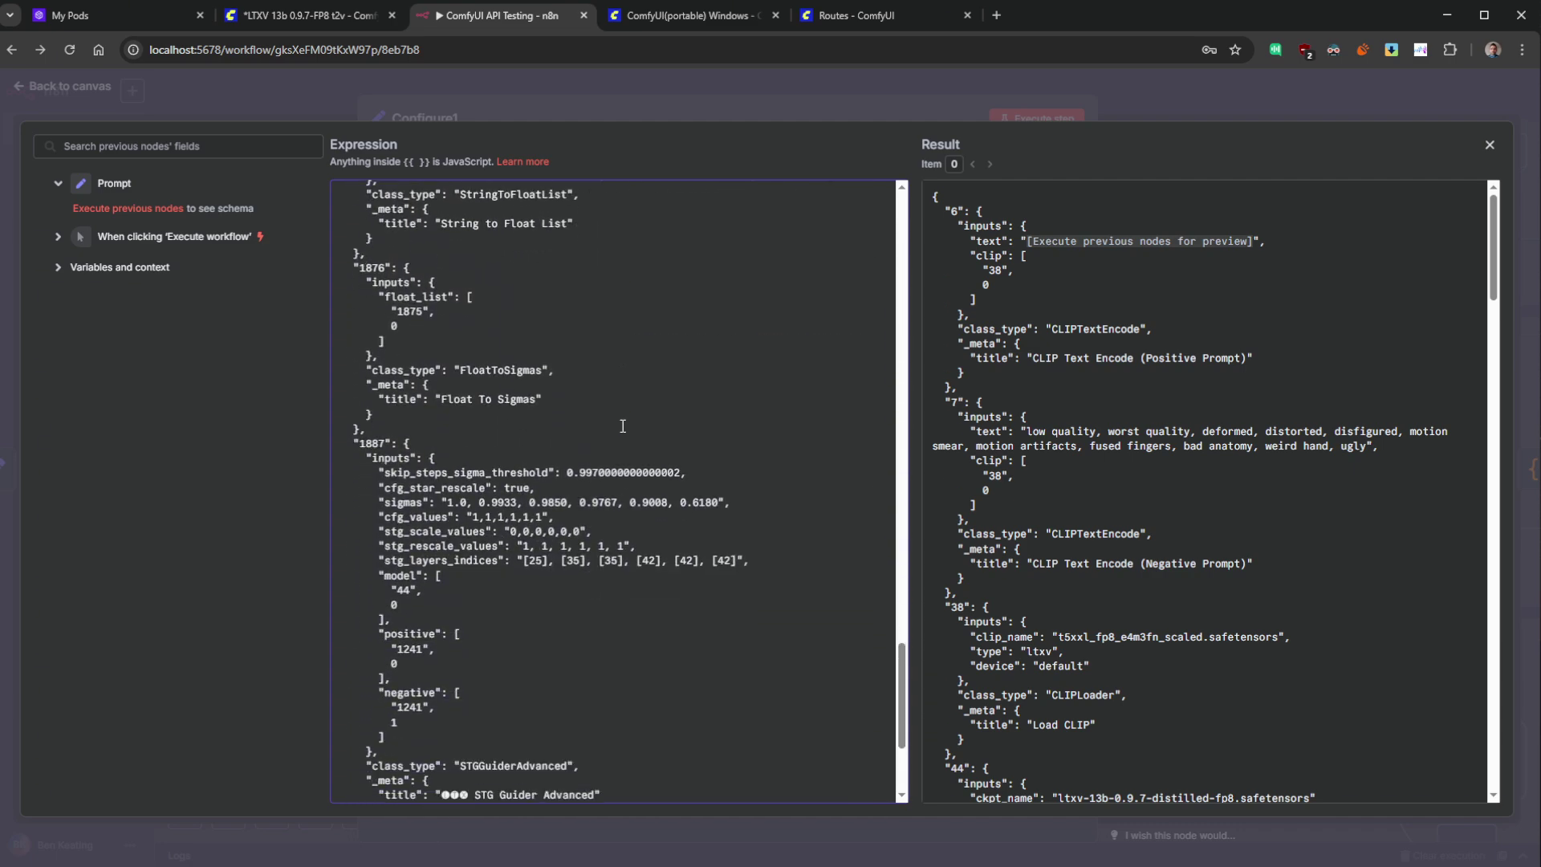
scroll(546, 681, up, 18)
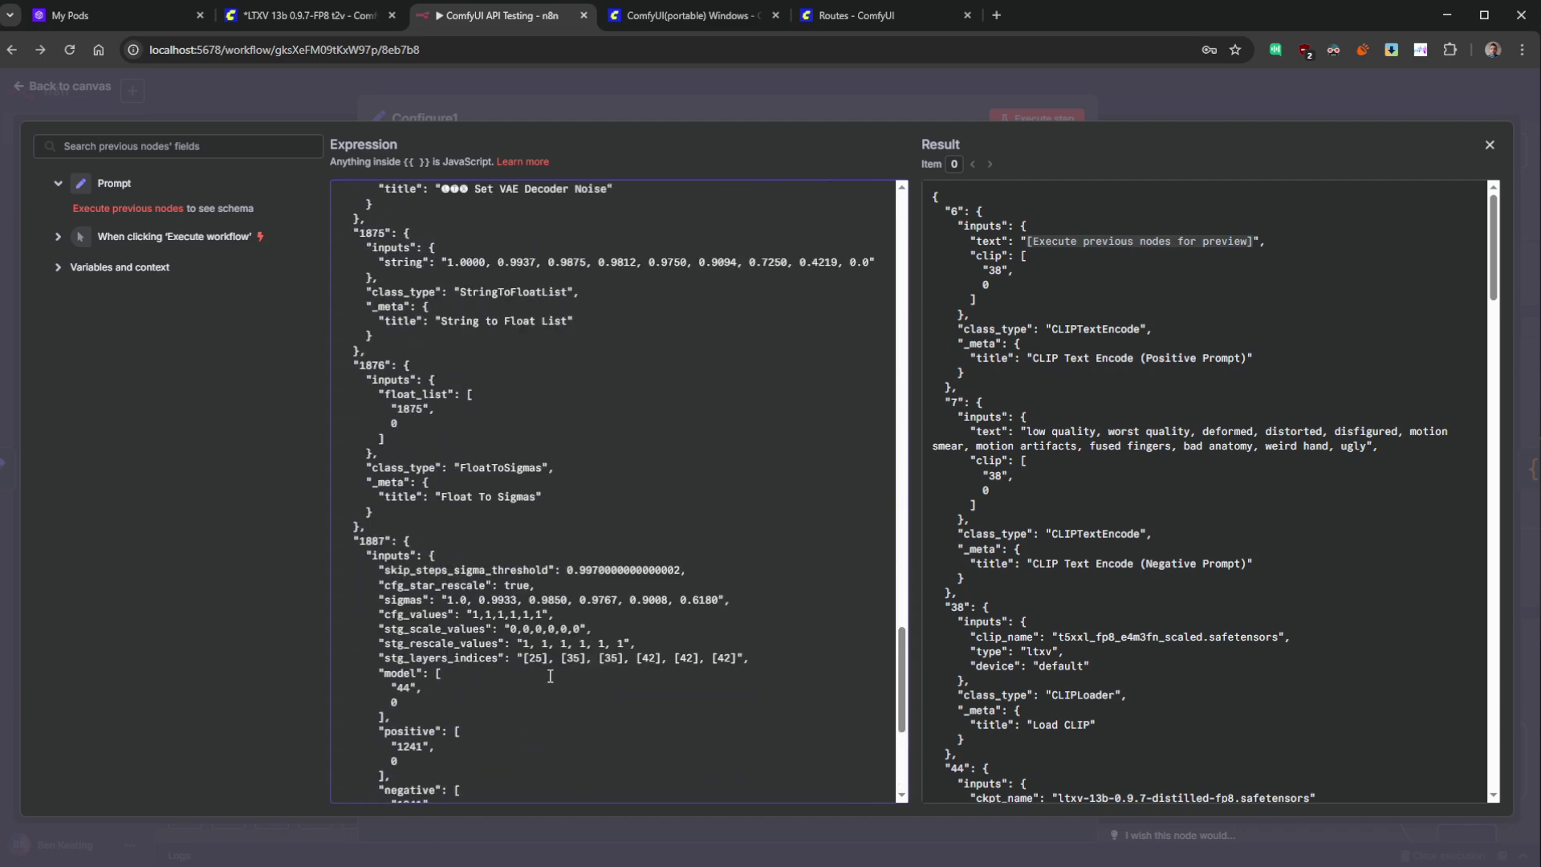
scroll(543, 613, up, 2)
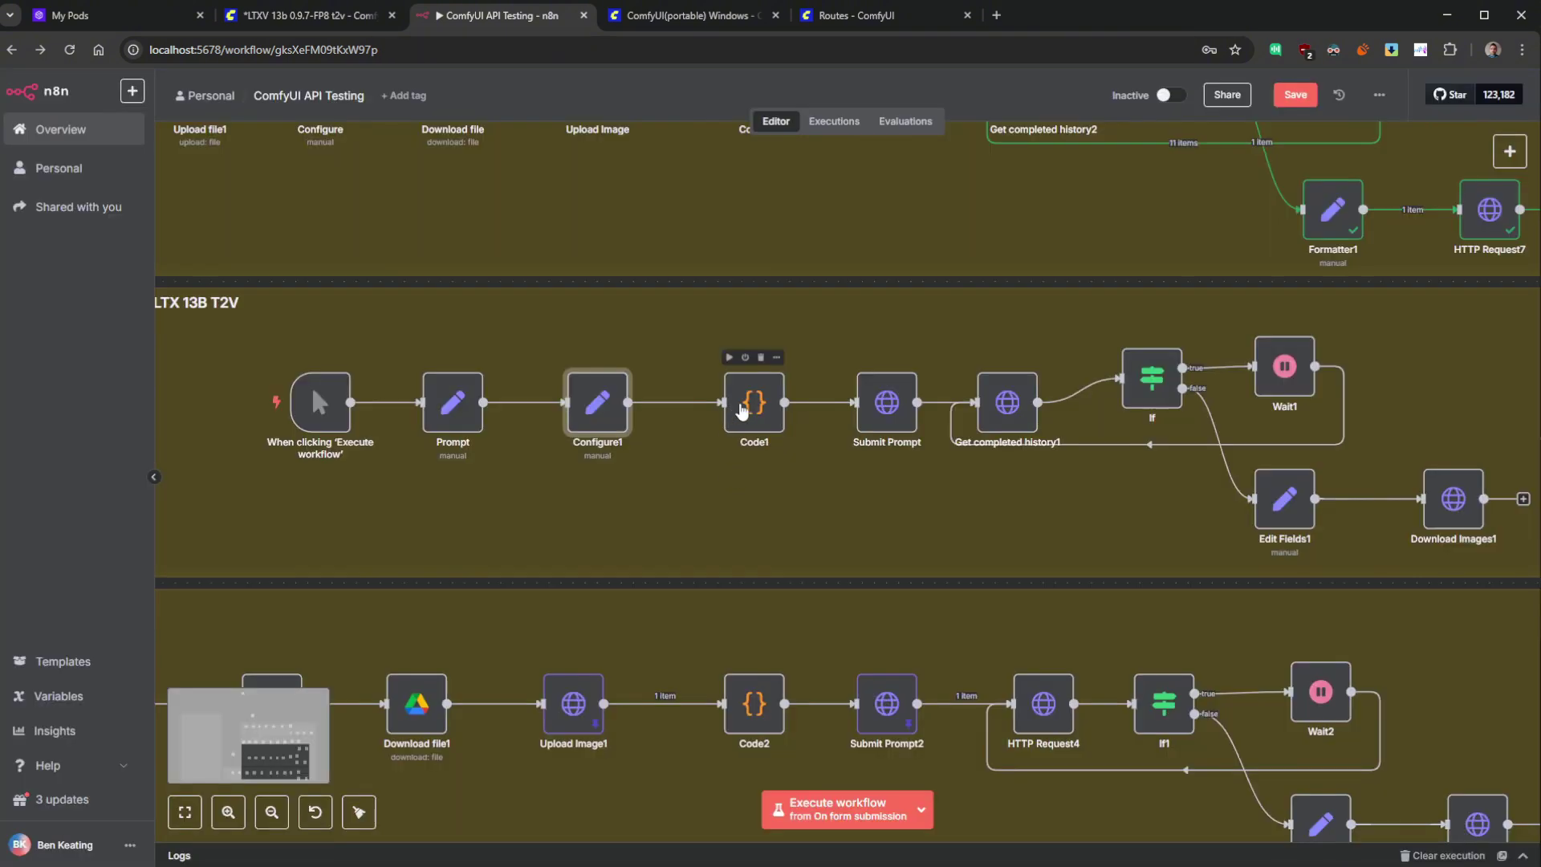
- Check the Code1 node's JavaScript and execute the LTX 13B T2V workflow from its manual trigger
double_click(753, 404)
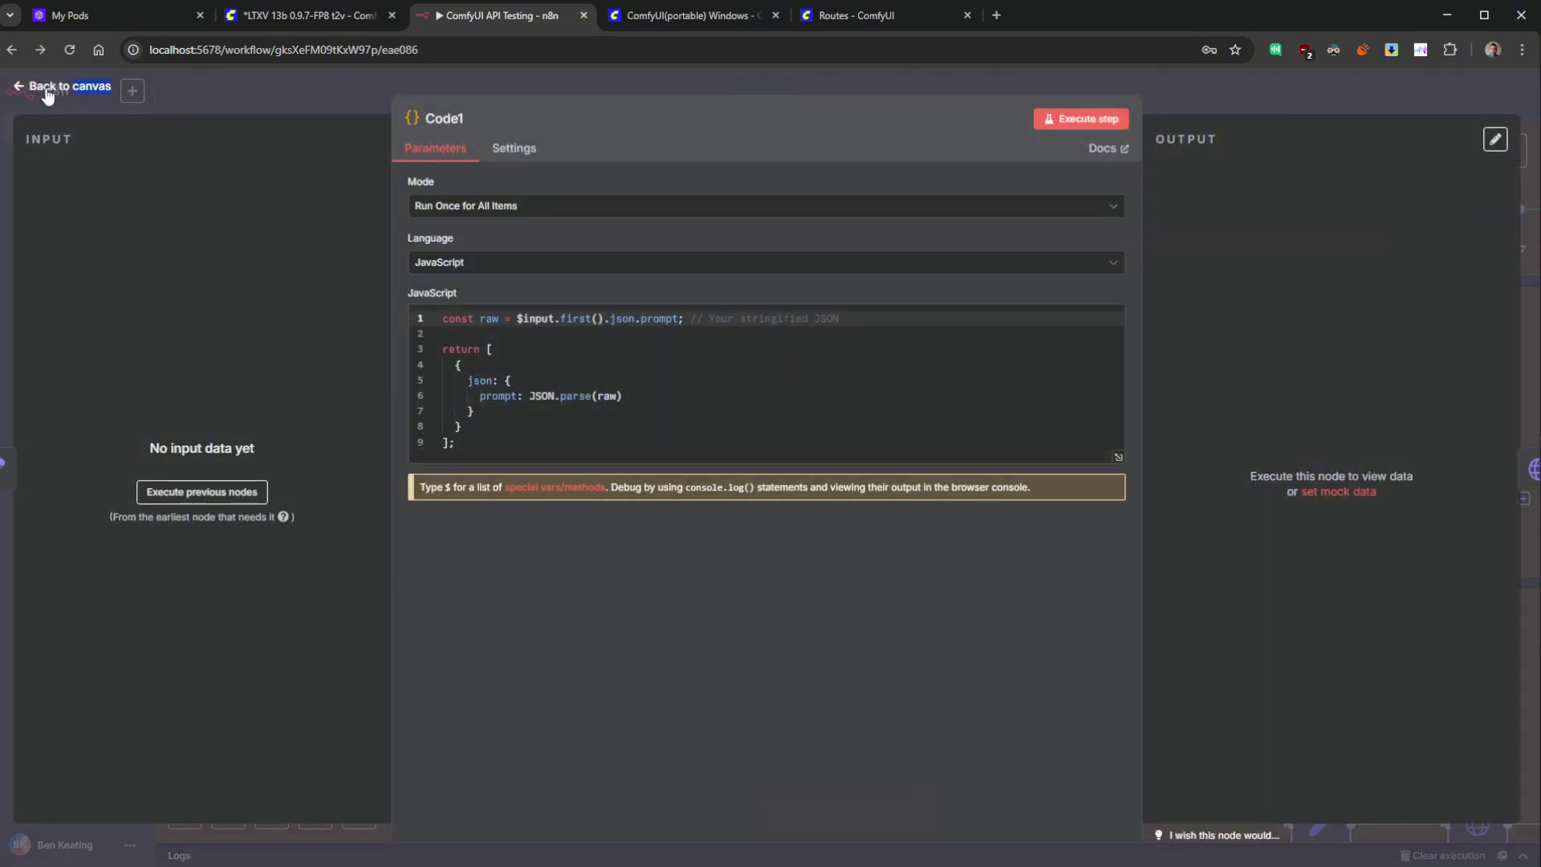
click(46, 88)
scroll(883, 402, down, 2)
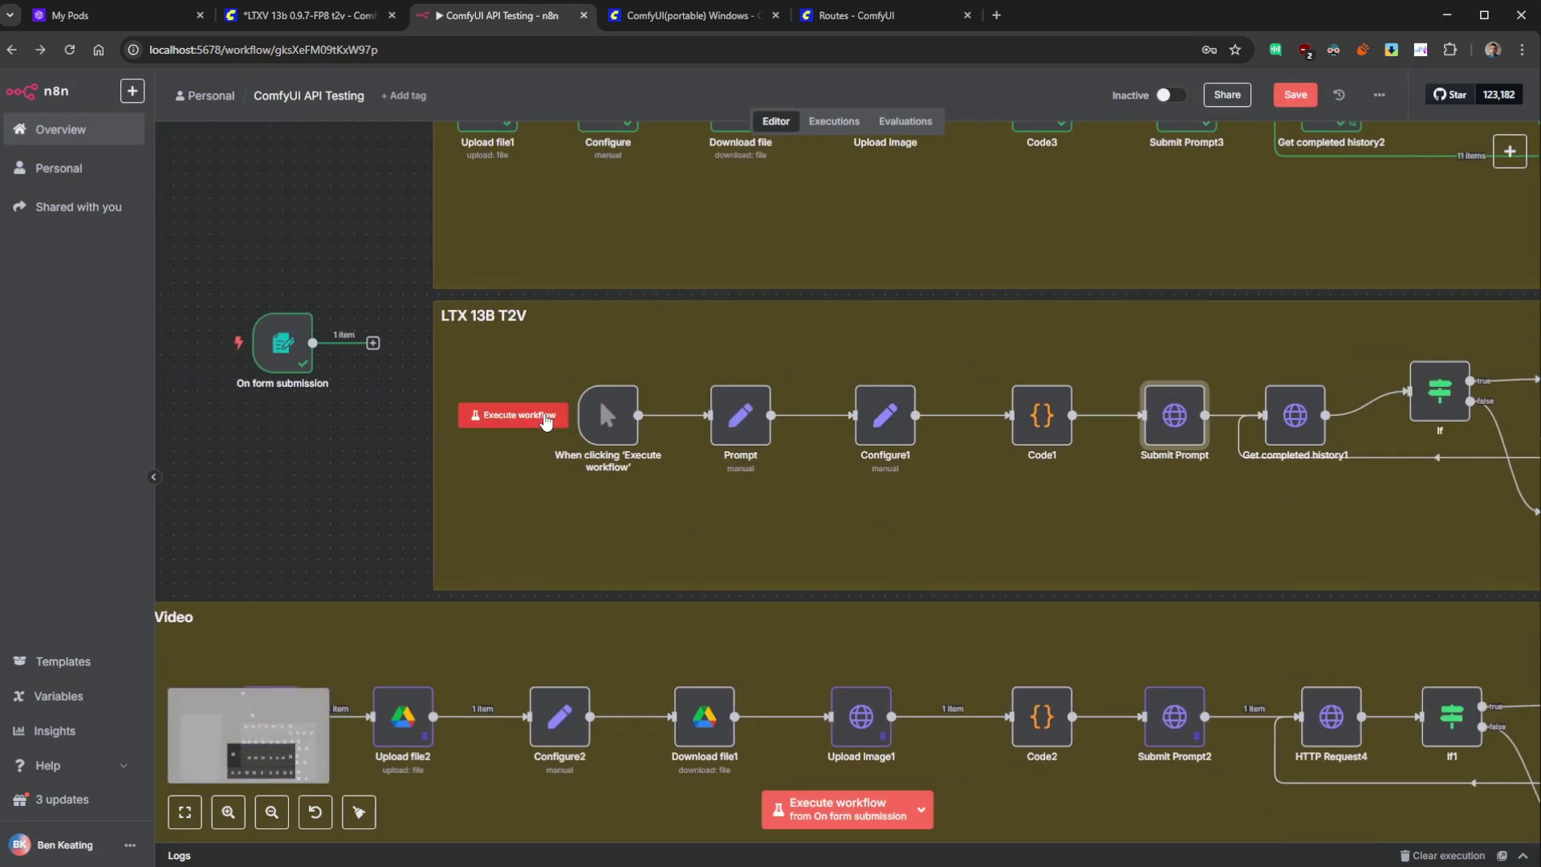
click(546, 421)
drag(1076, 550, 808, 502)
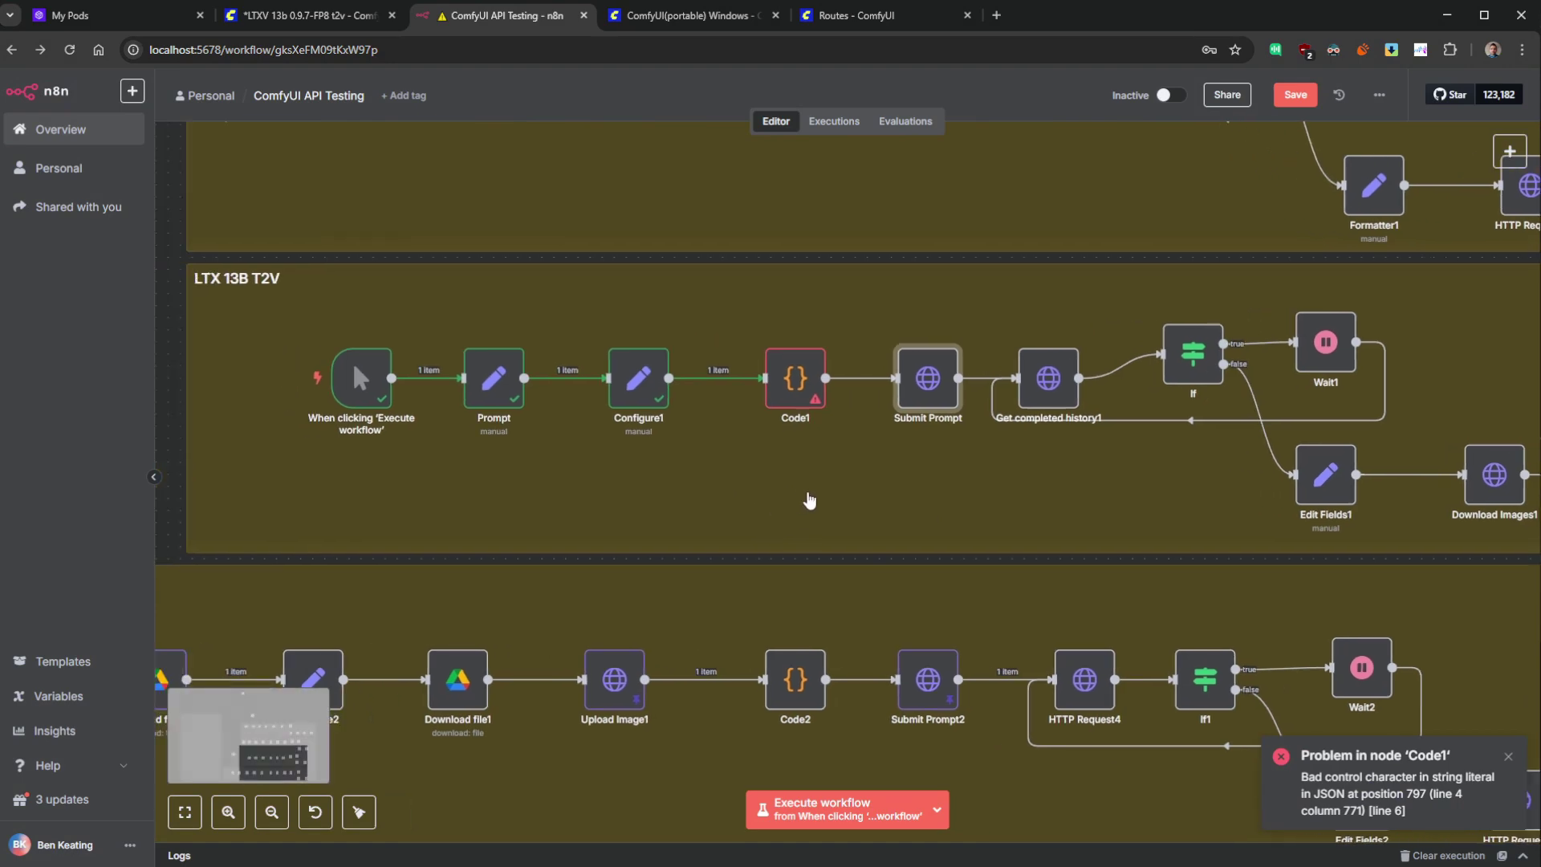
- Inspect the Code1 node's error and the $input.first().json.prompt reference in its JavaScript
double_click(802, 377)
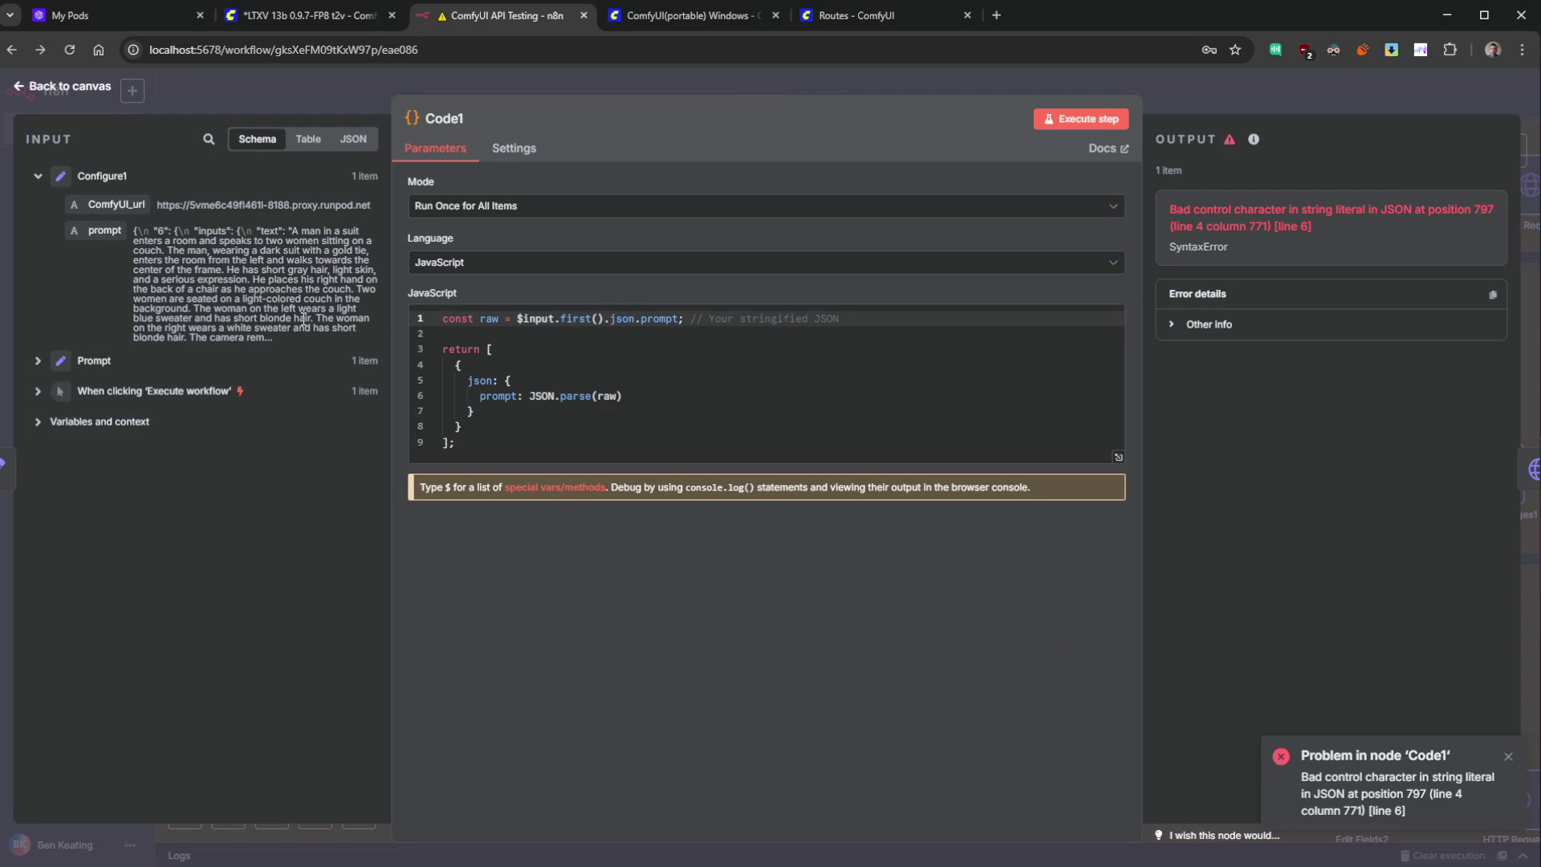
click(680, 318)
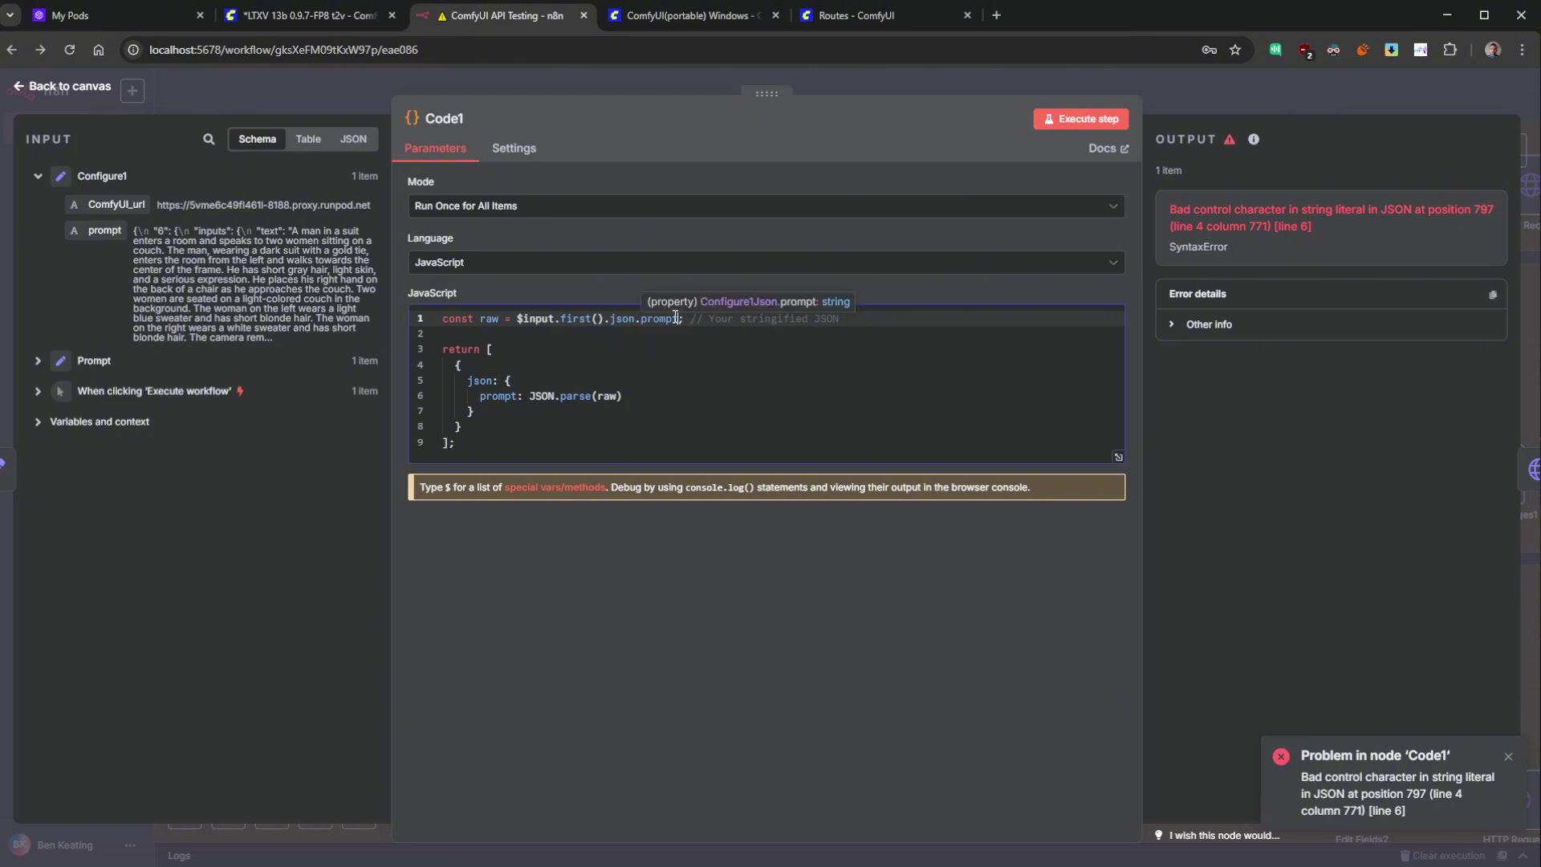
text(;)
drag(678, 318, 531, 321)
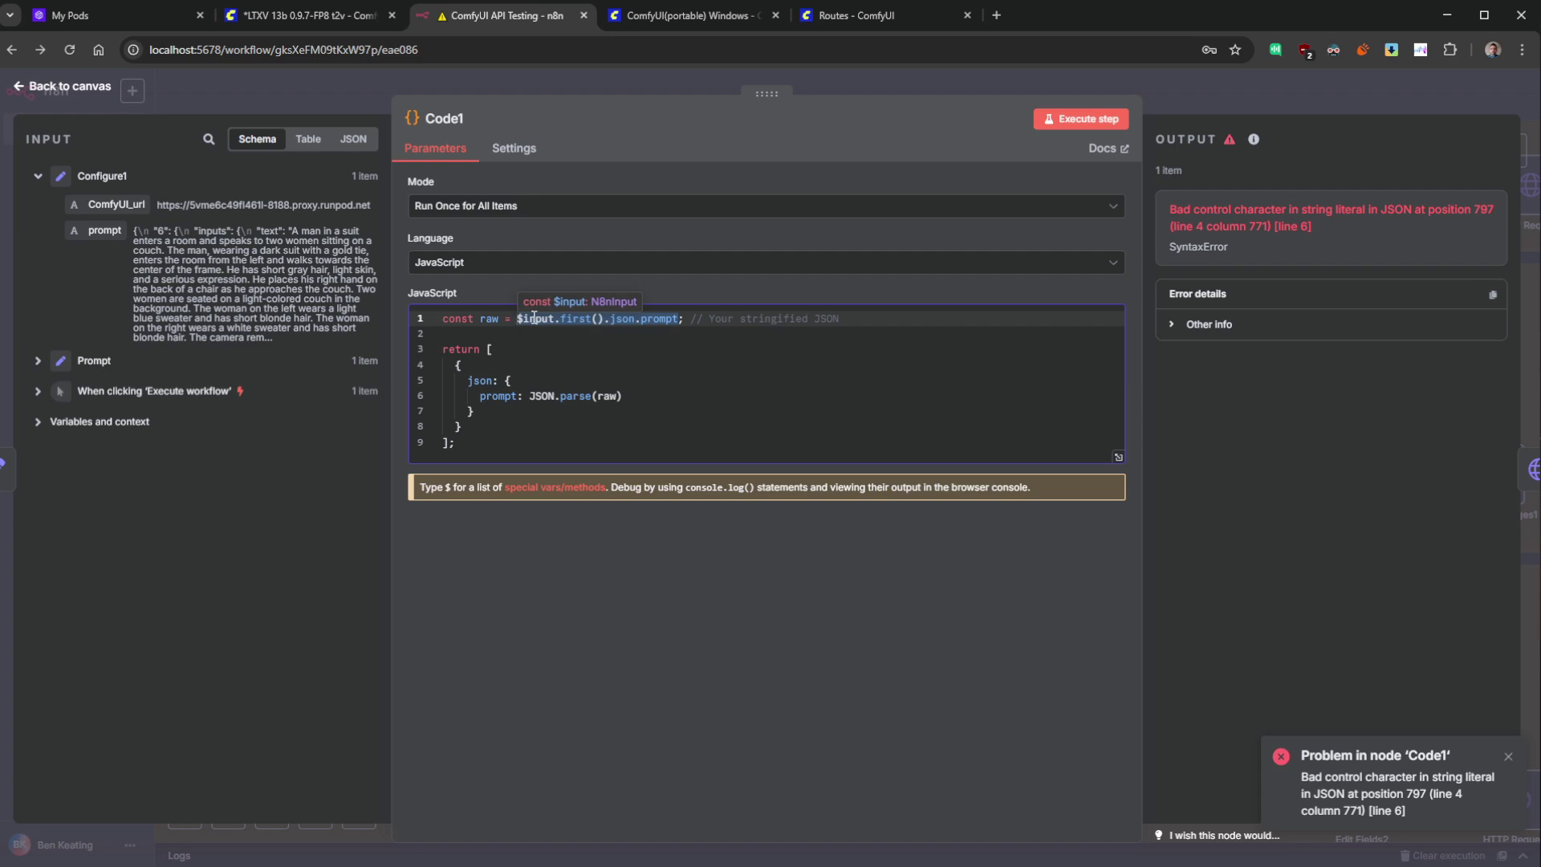
click(49, 87)
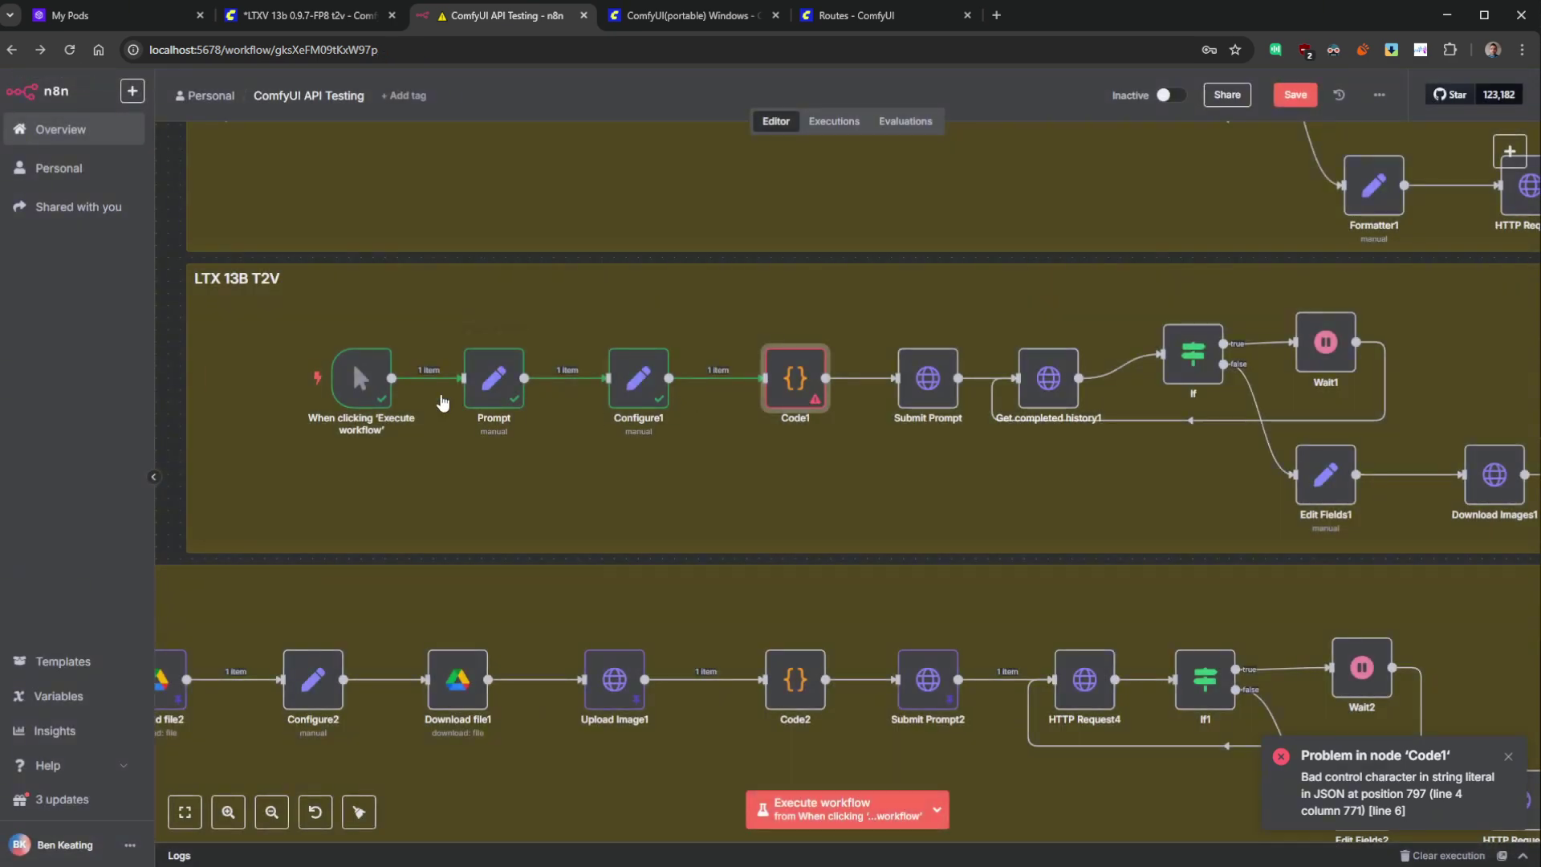
- Rename the prompt field in the Configure1 node to comfyui_json_api
double_click(630, 399)
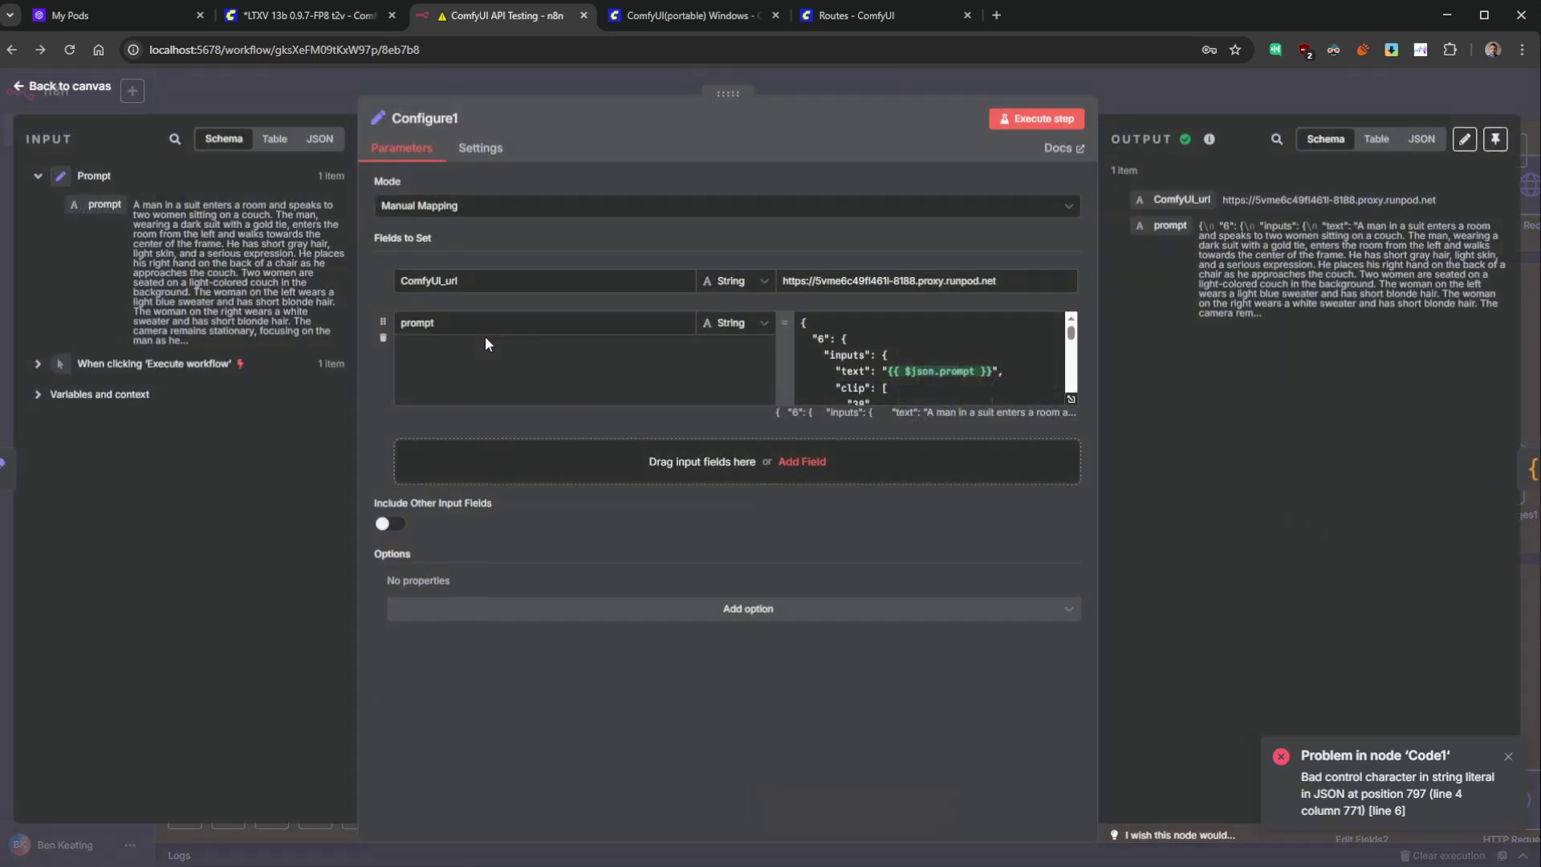
click(482, 319)
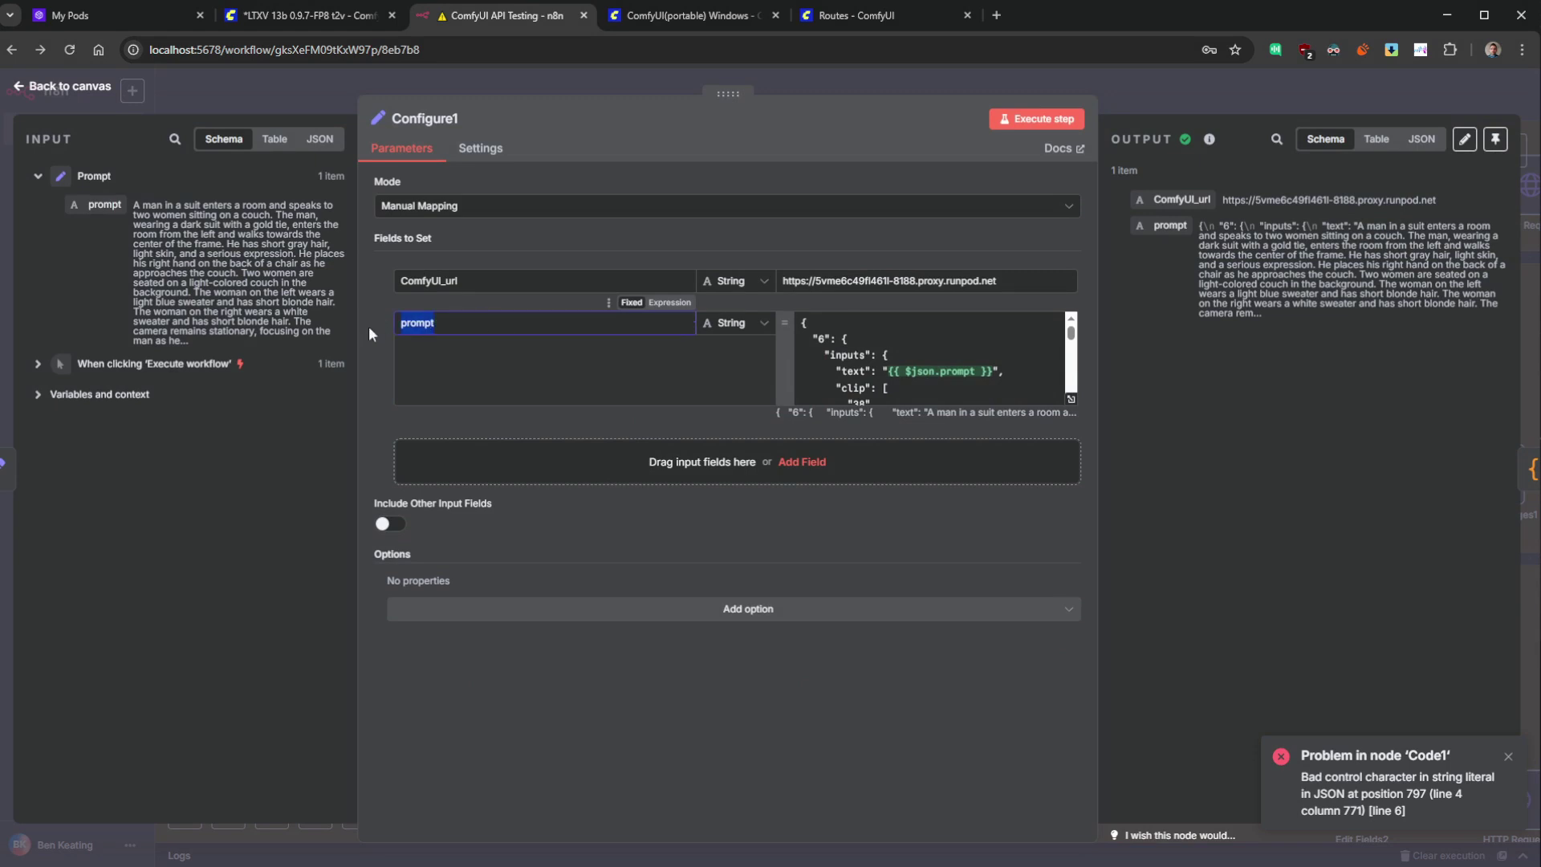
text(comfyui_jsom_api)
click(67, 87)
- Remove the $input.first().json.prompt reference from the raw constant in the Code1 node
double_click(791, 374)
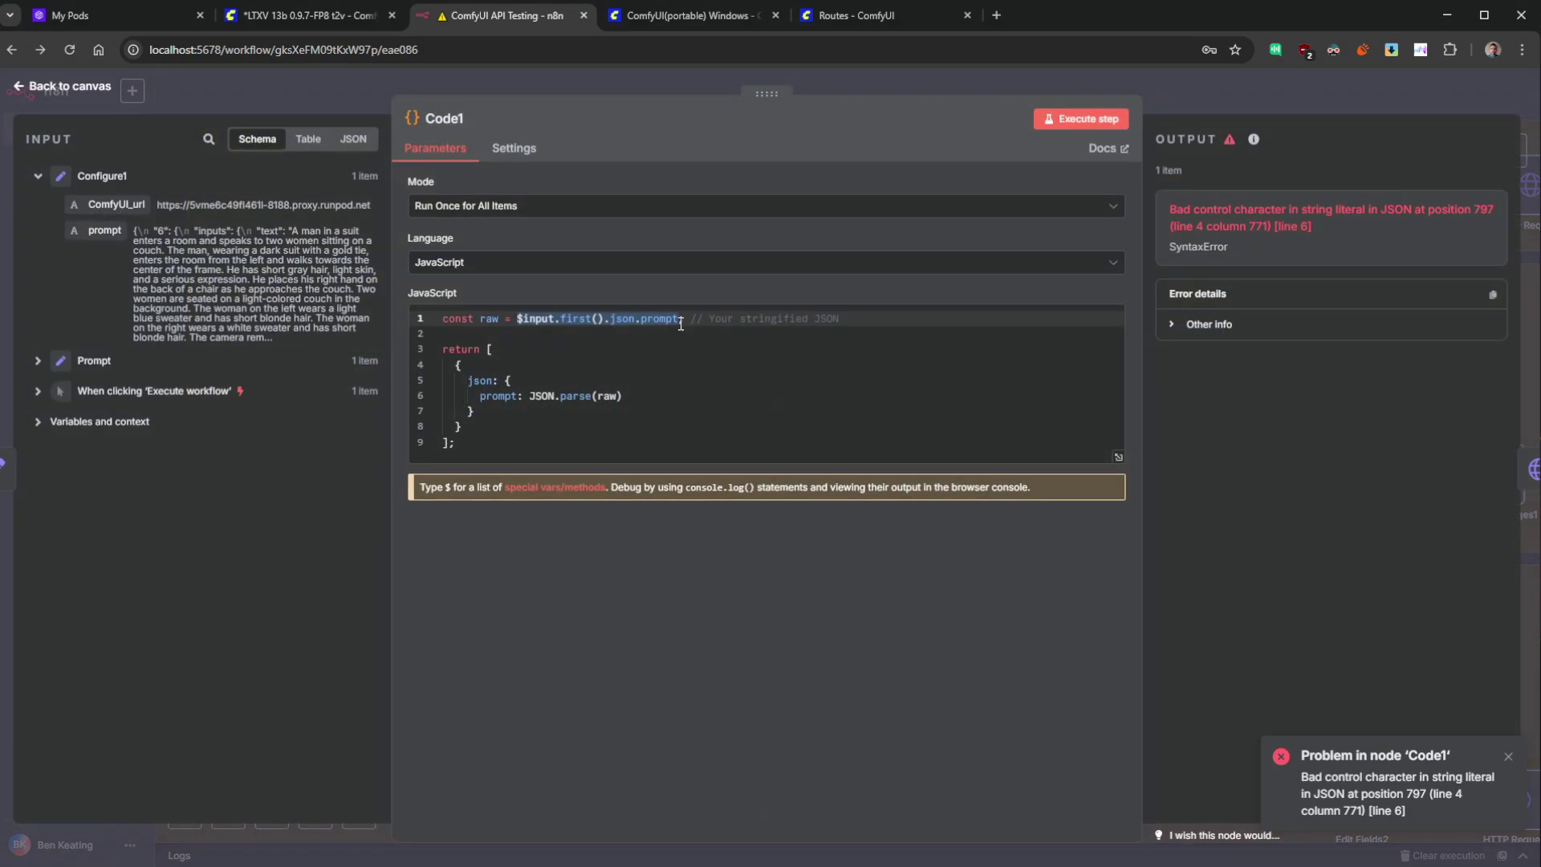
drag(680, 320, 518, 319)
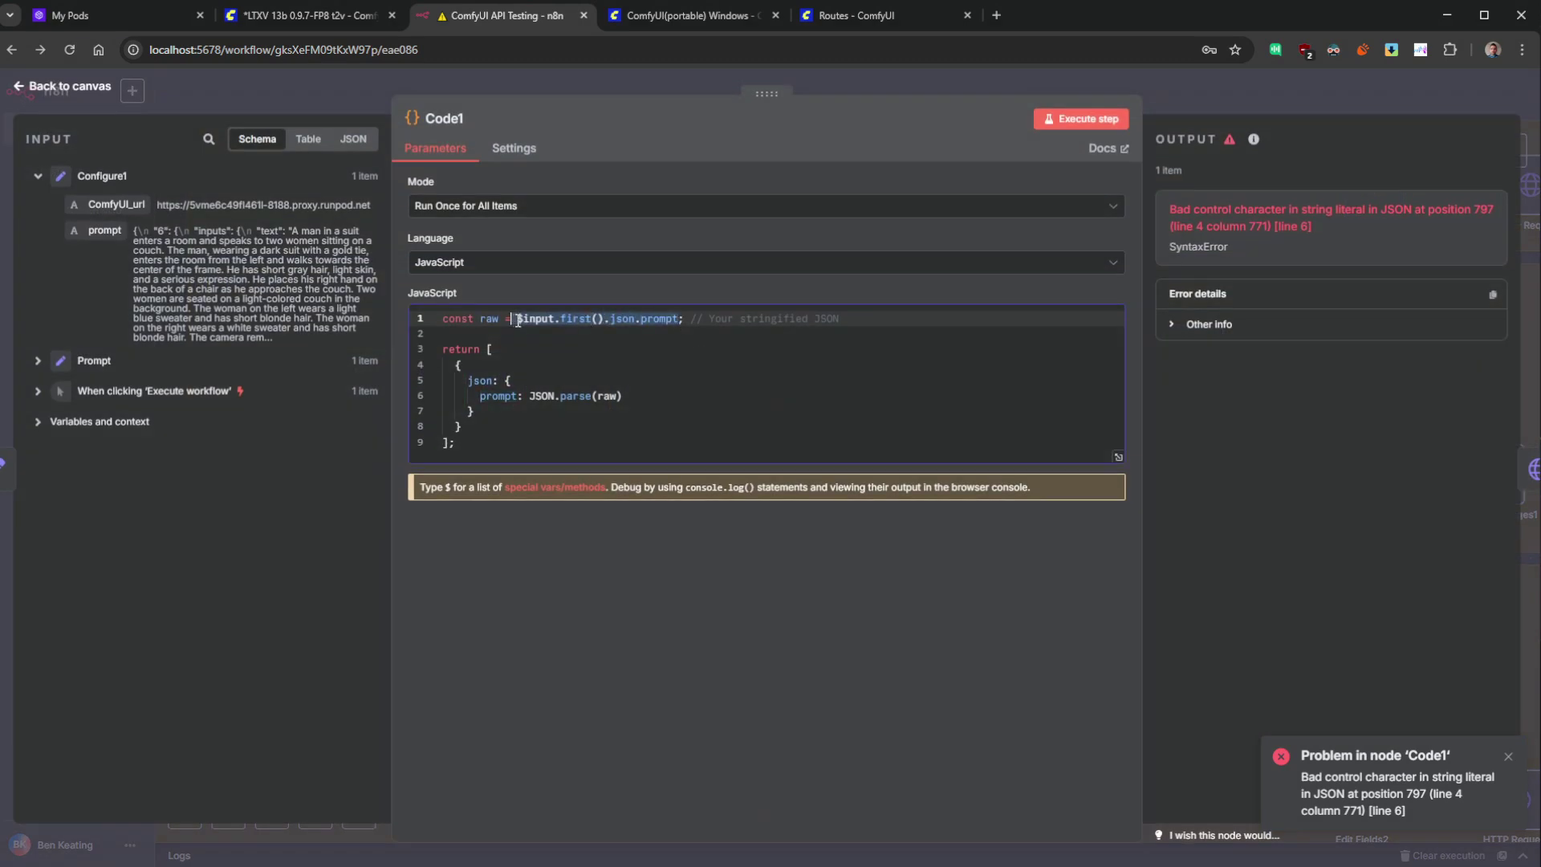
key(BackSpace)
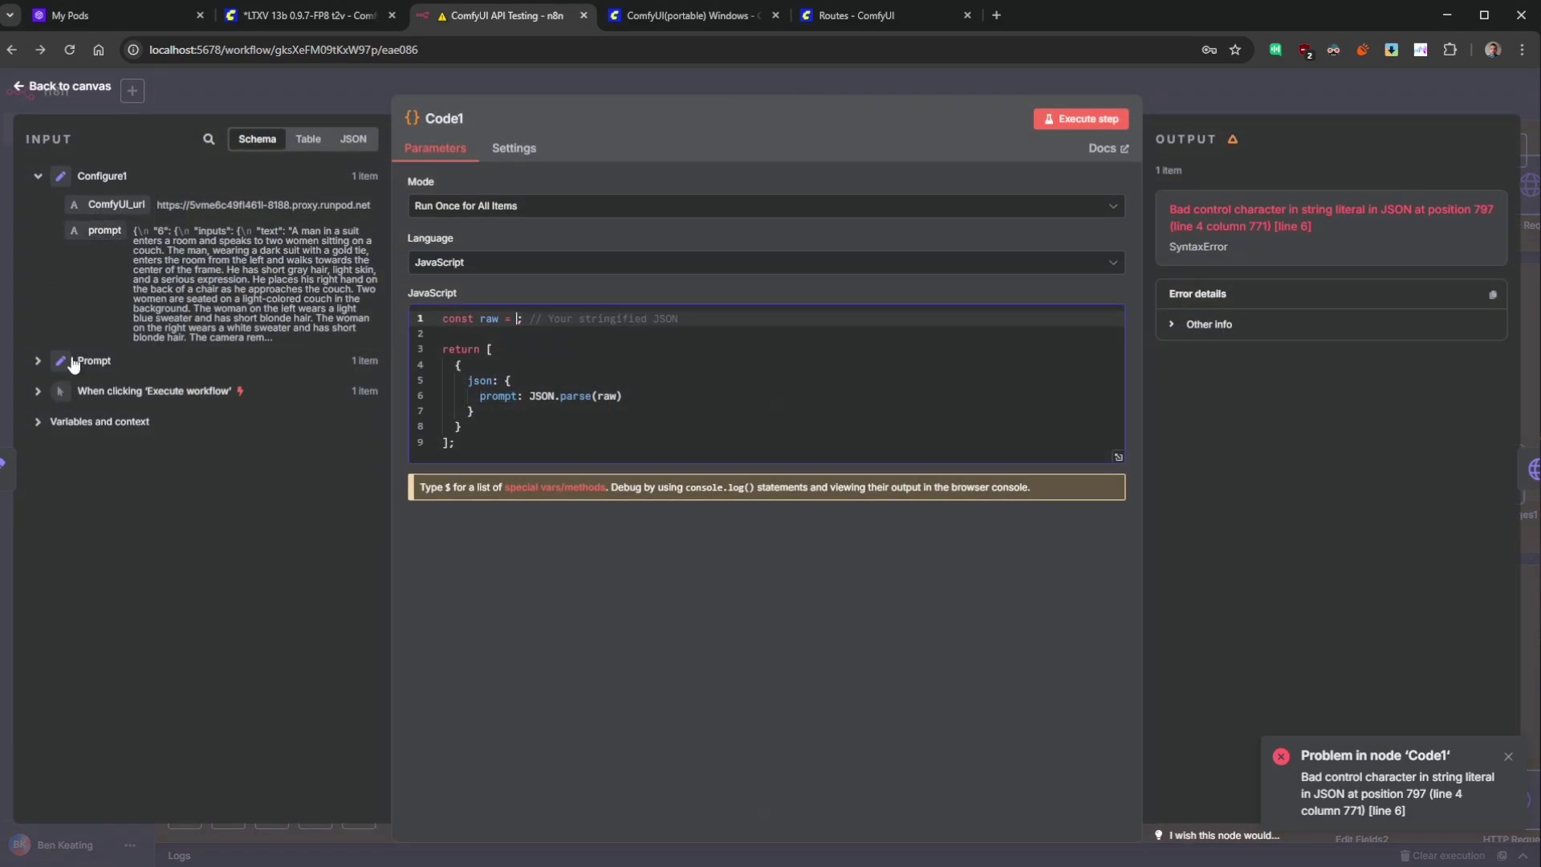
click(43, 93)
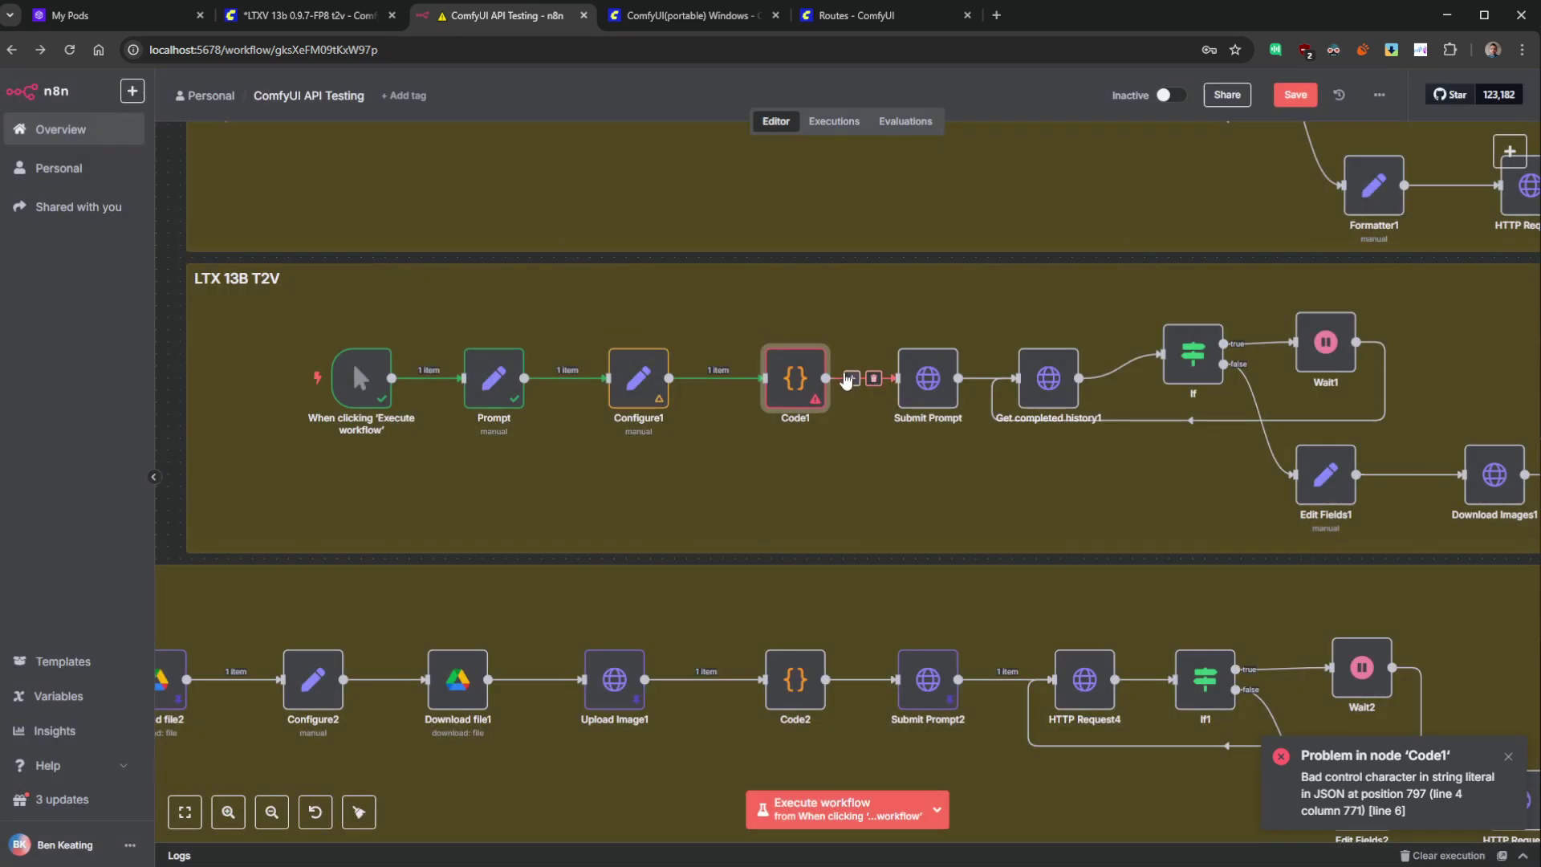
- Refresh Configure1's output, assign its comfyui_json_api field to Code1's raw constant, and execute Code1
click(613, 332)
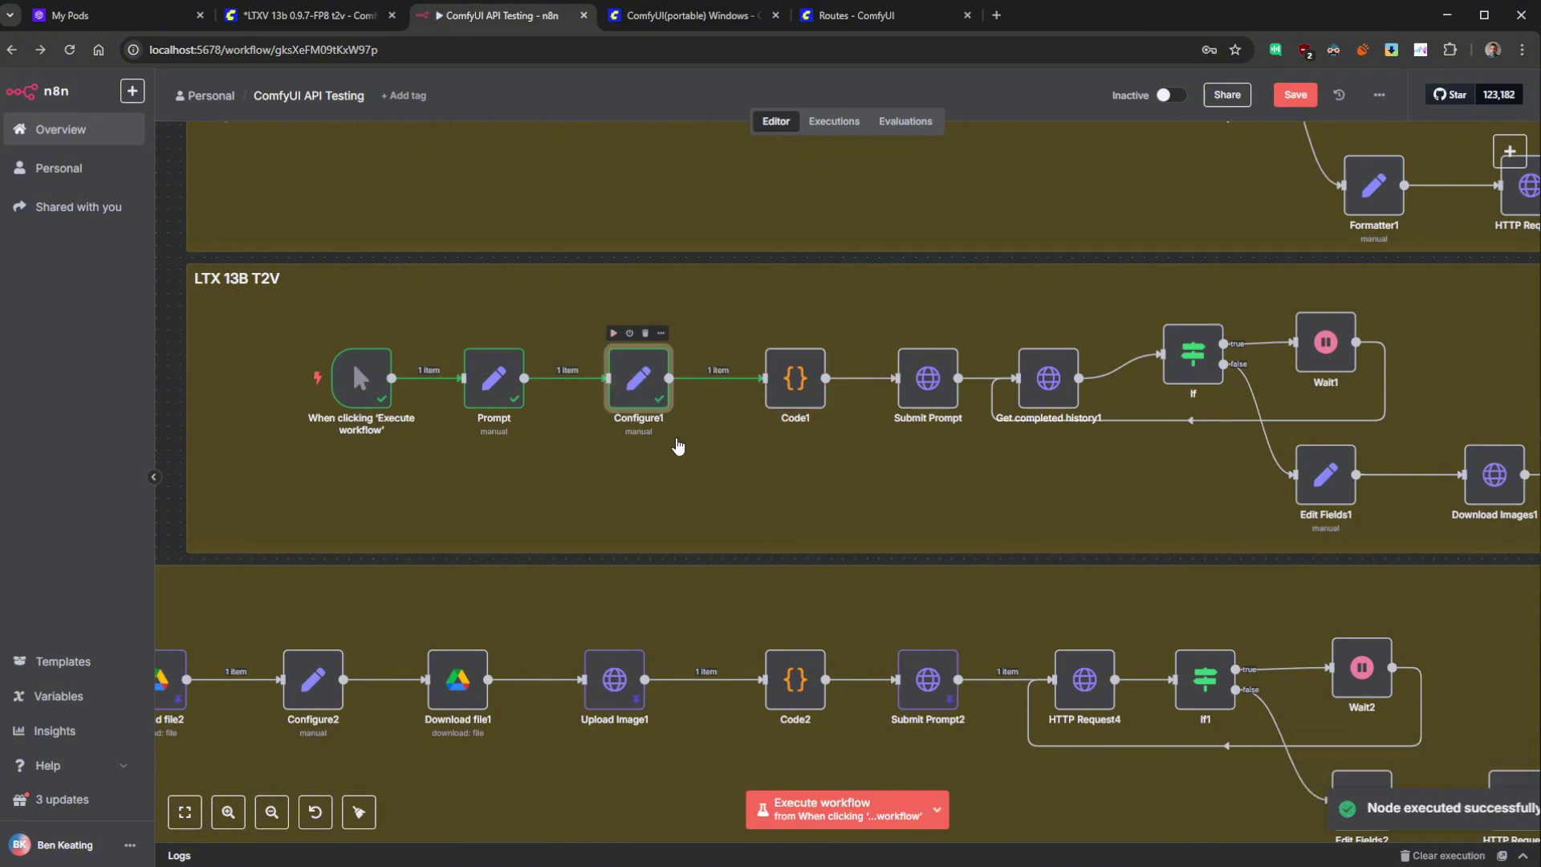
double_click(794, 377)
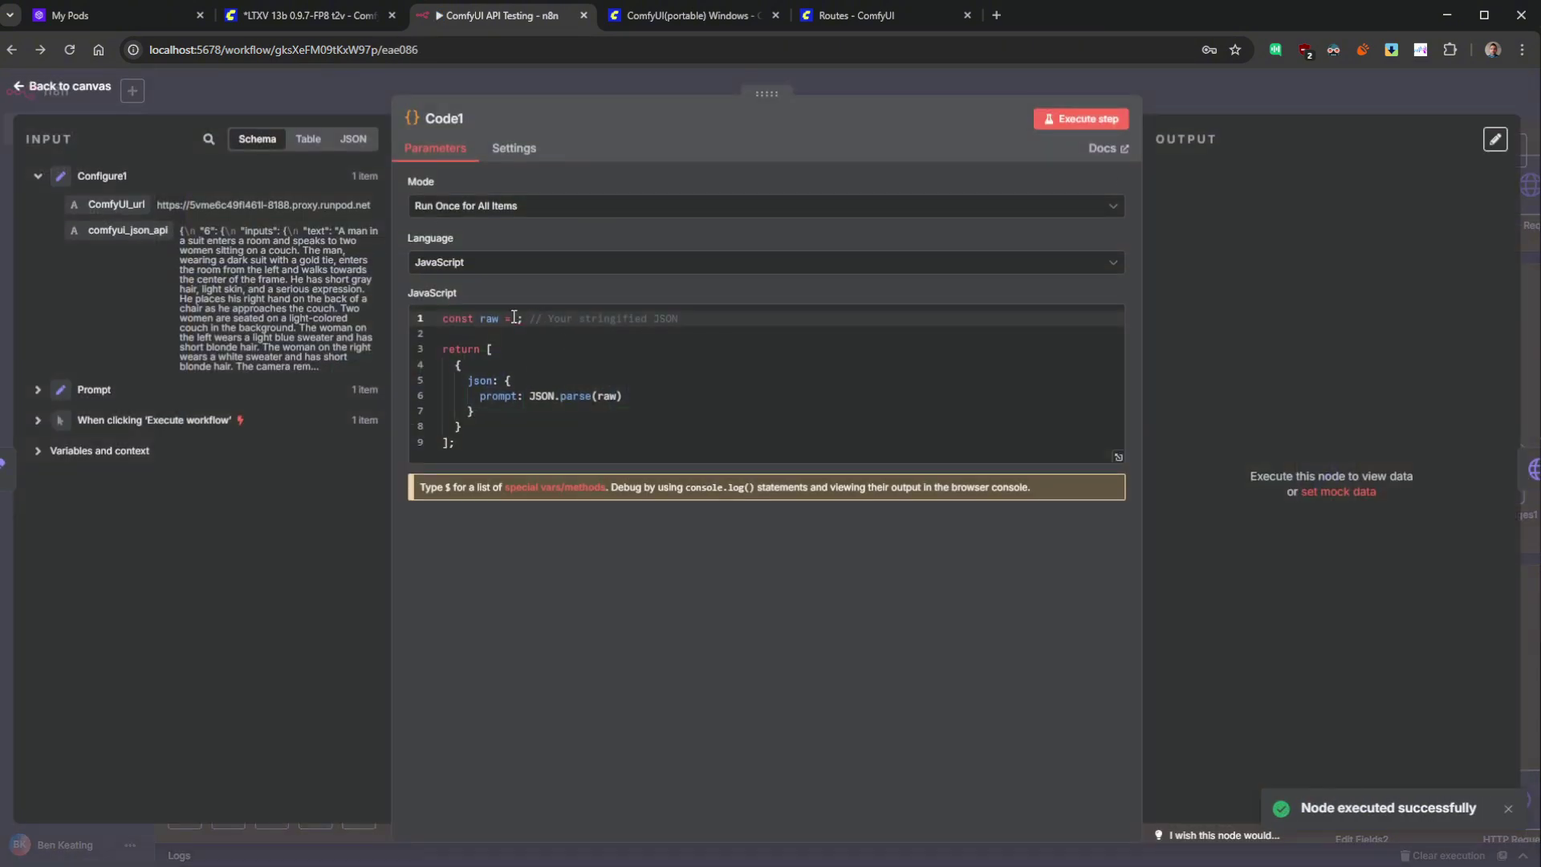
drag(121, 230, 517, 320)
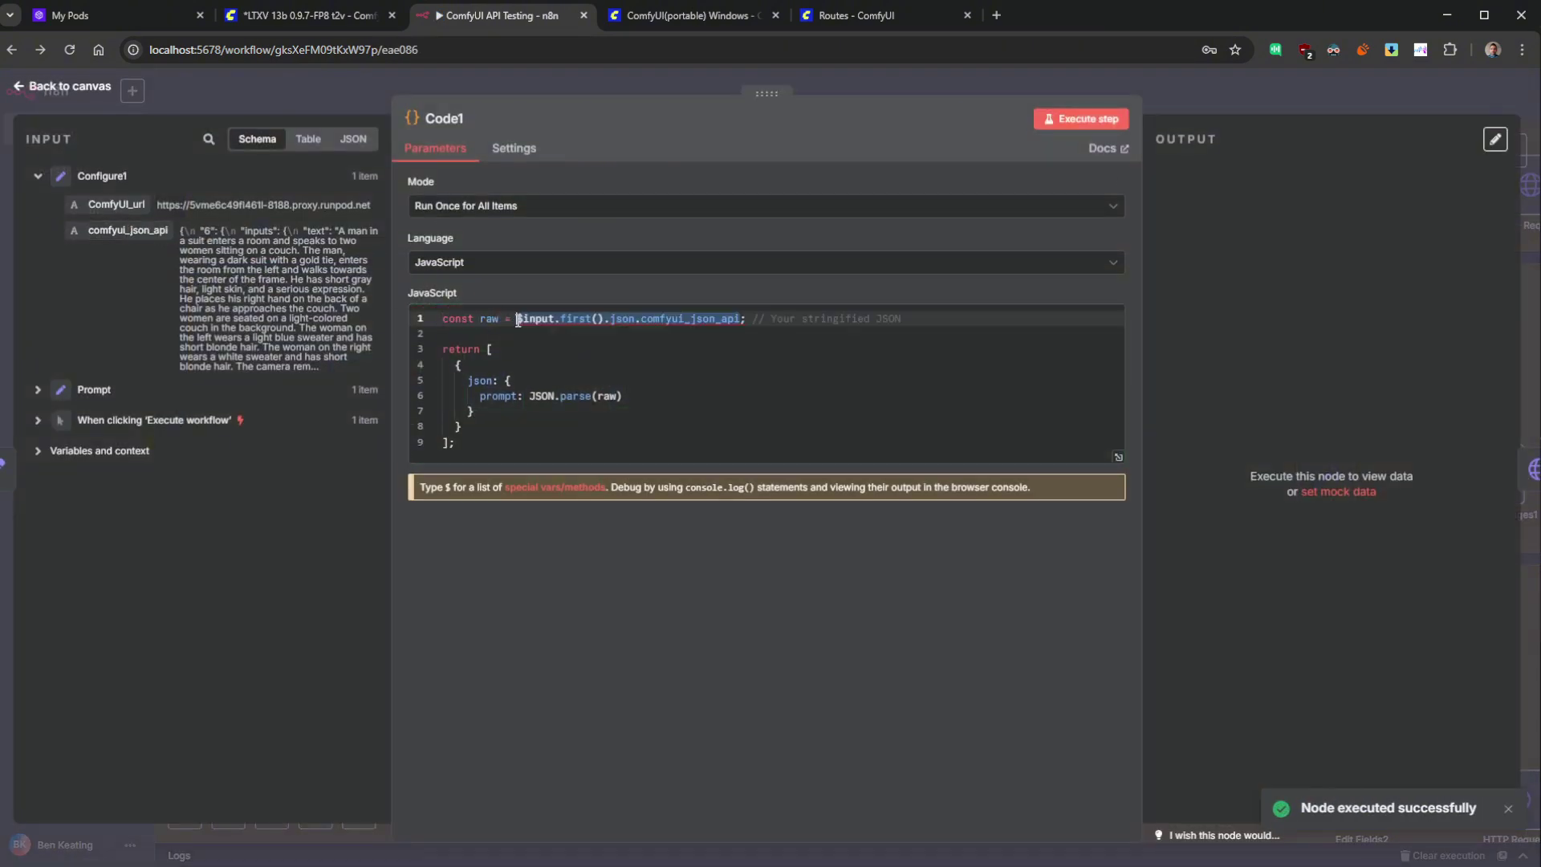
click(1068, 119)
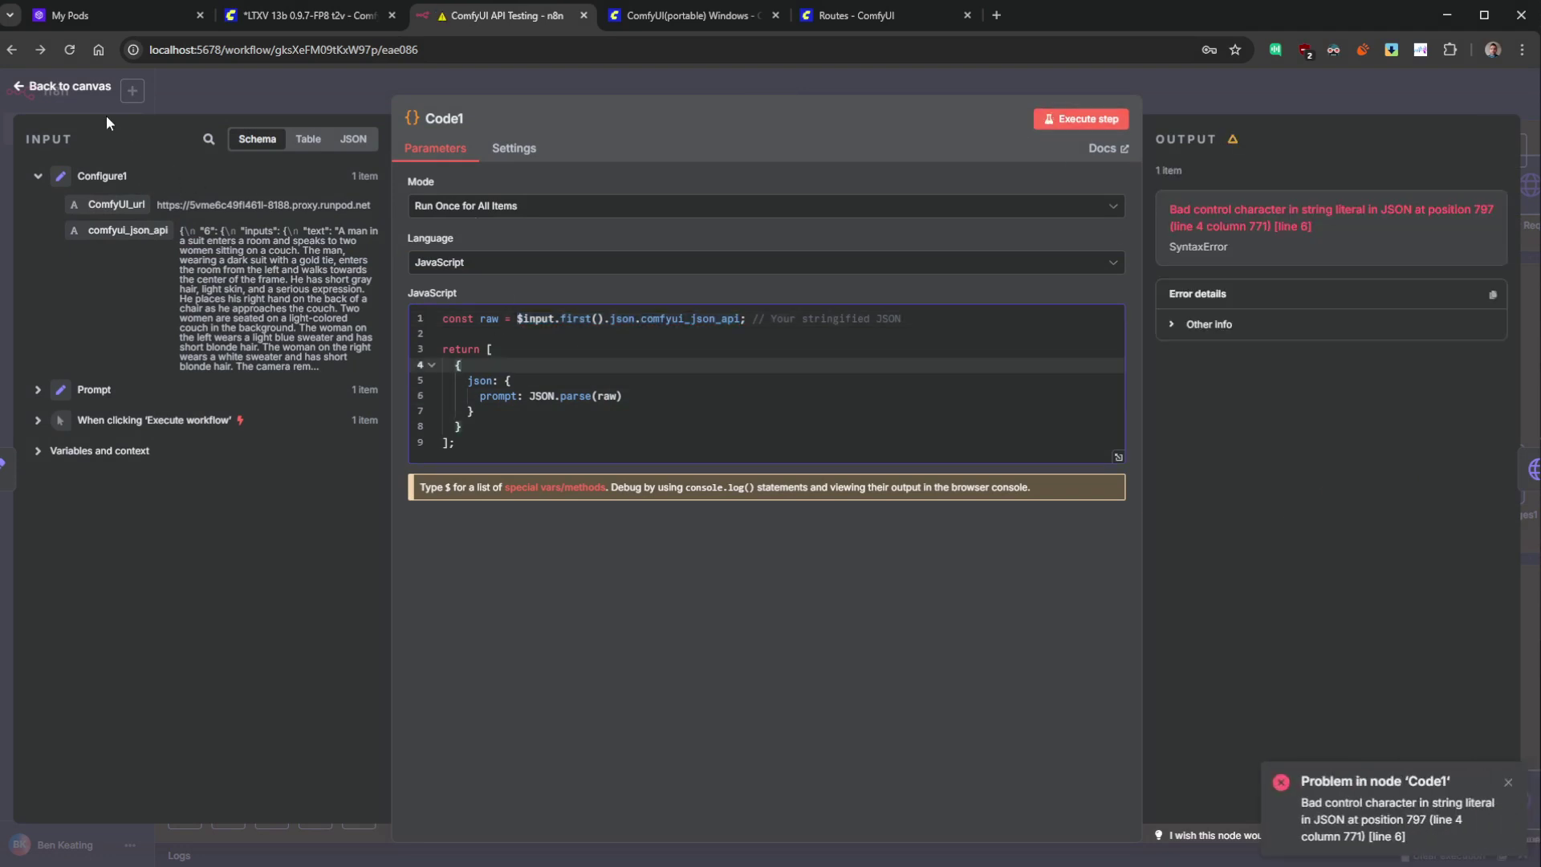
click(88, 94)
- Widen the Configure1 node's parameters and open the comfyui_json_api expression in the expanded editor
drag(663, 421, 829, 419)
double_click(856, 353)
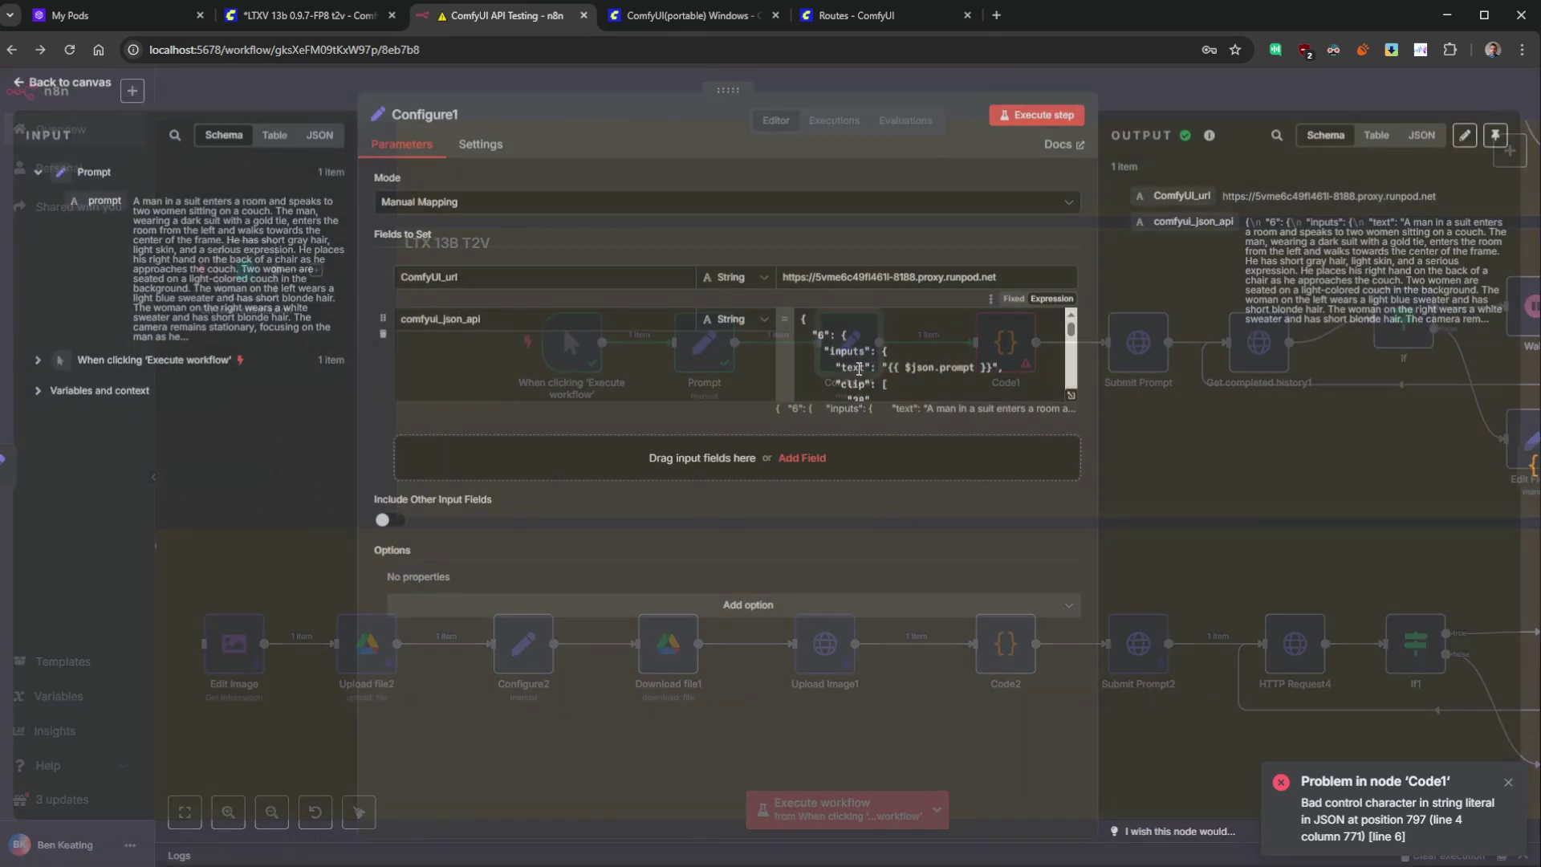
click(902, 381)
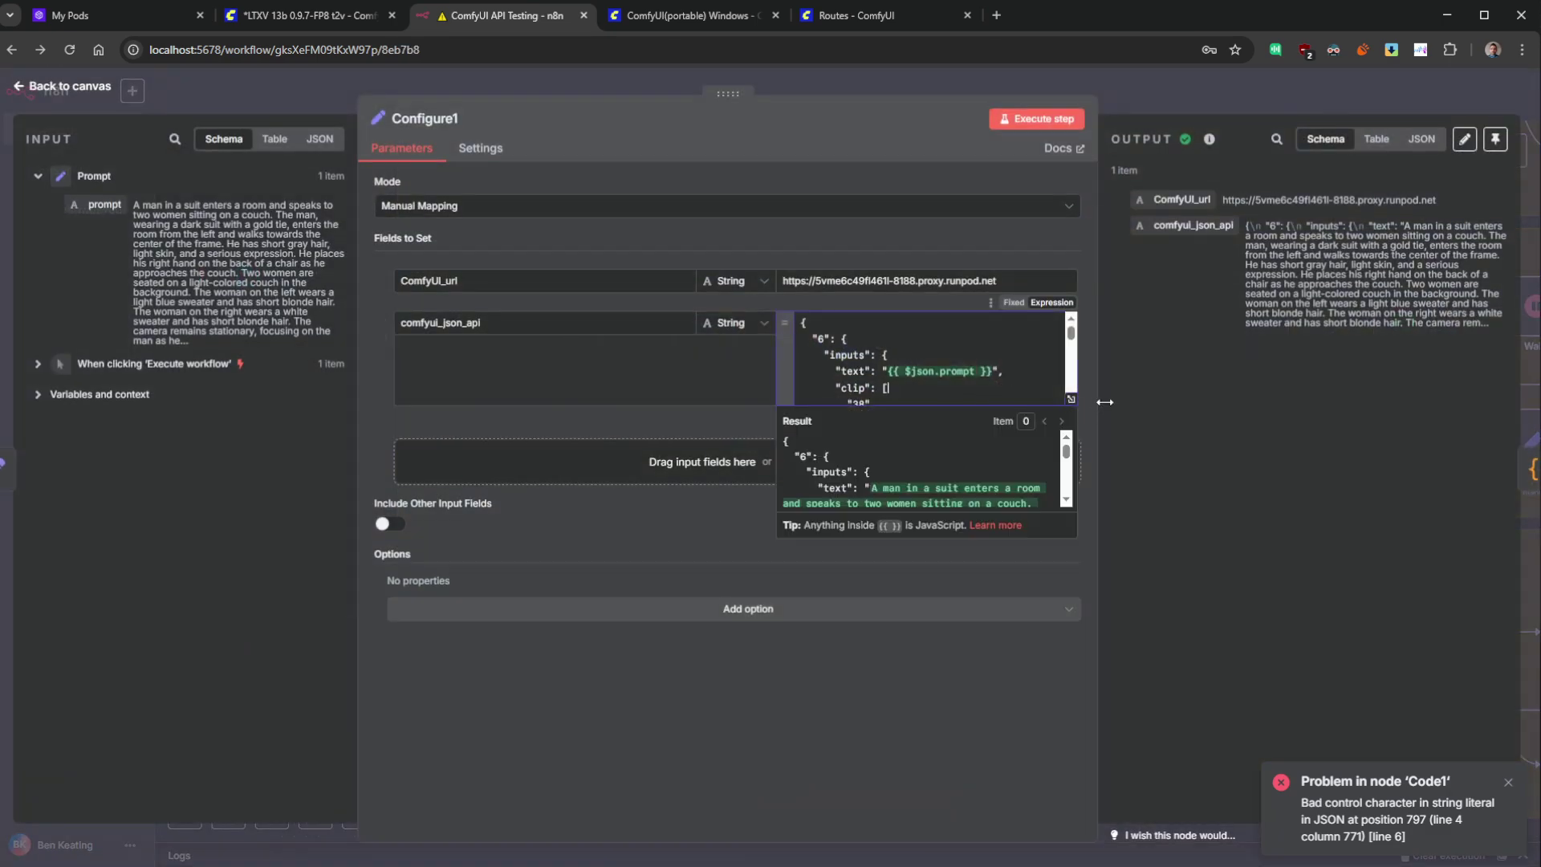
drag(1098, 401, 1275, 398)
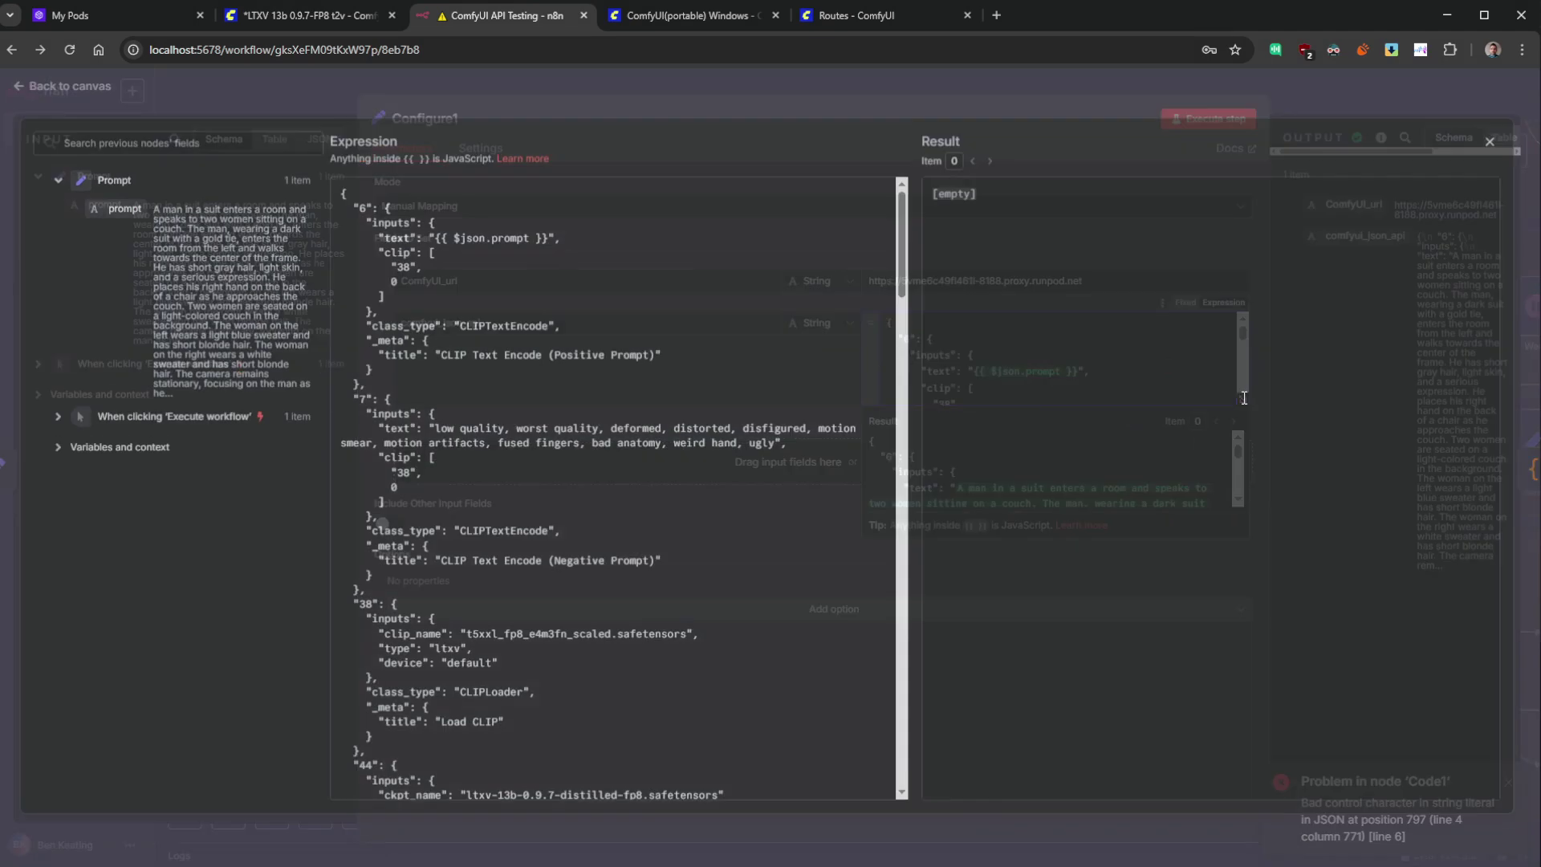
click(1242, 398)
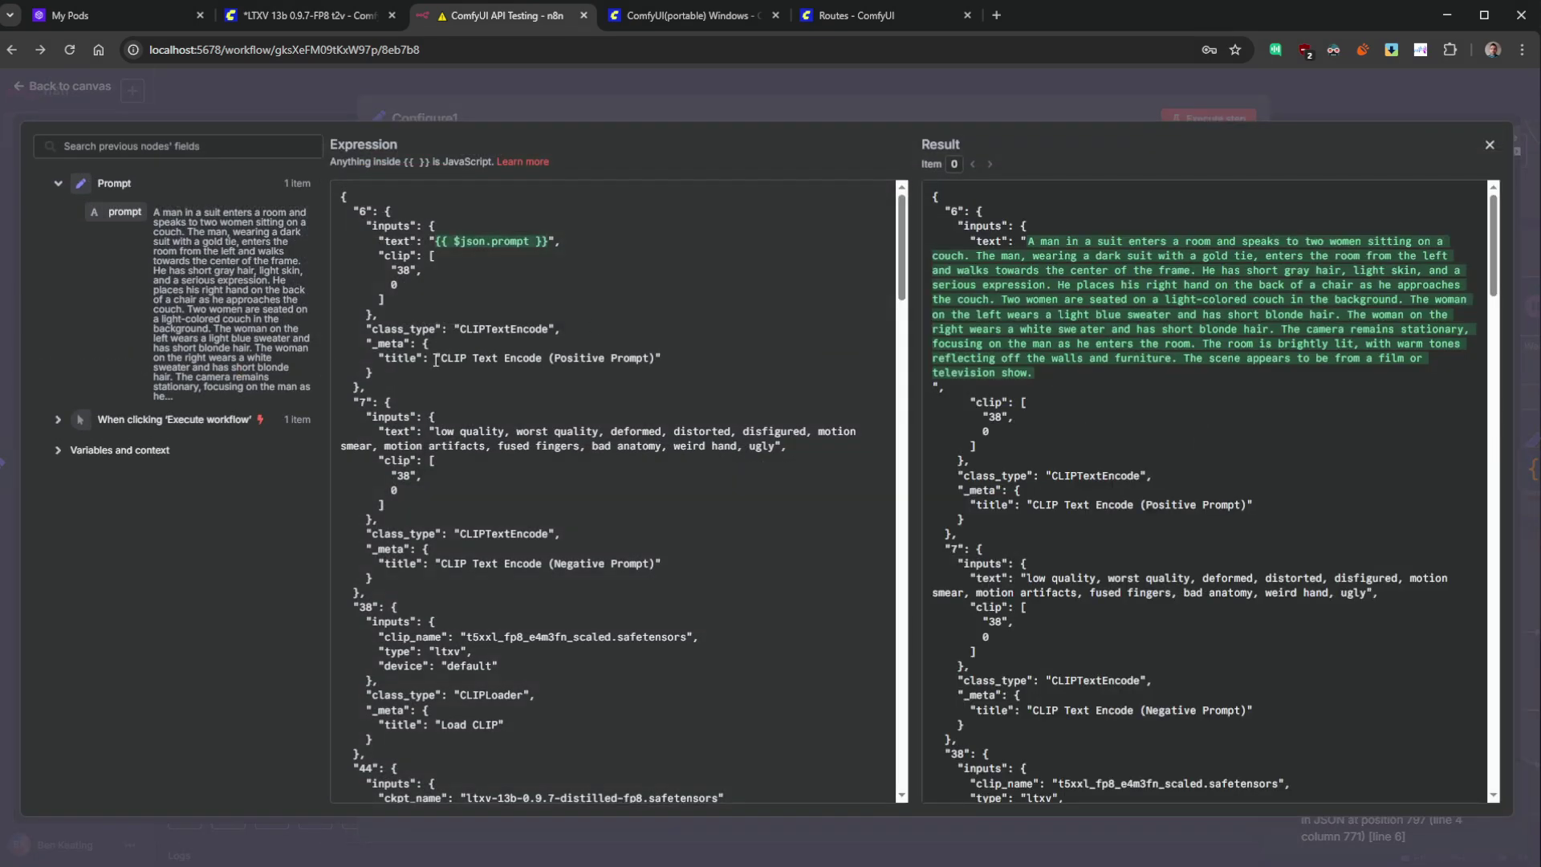
- Switch to ComfyUI and export the workflow in API format as LTXV 13b 0.9.7-FP8 t2v
click(281, 18)
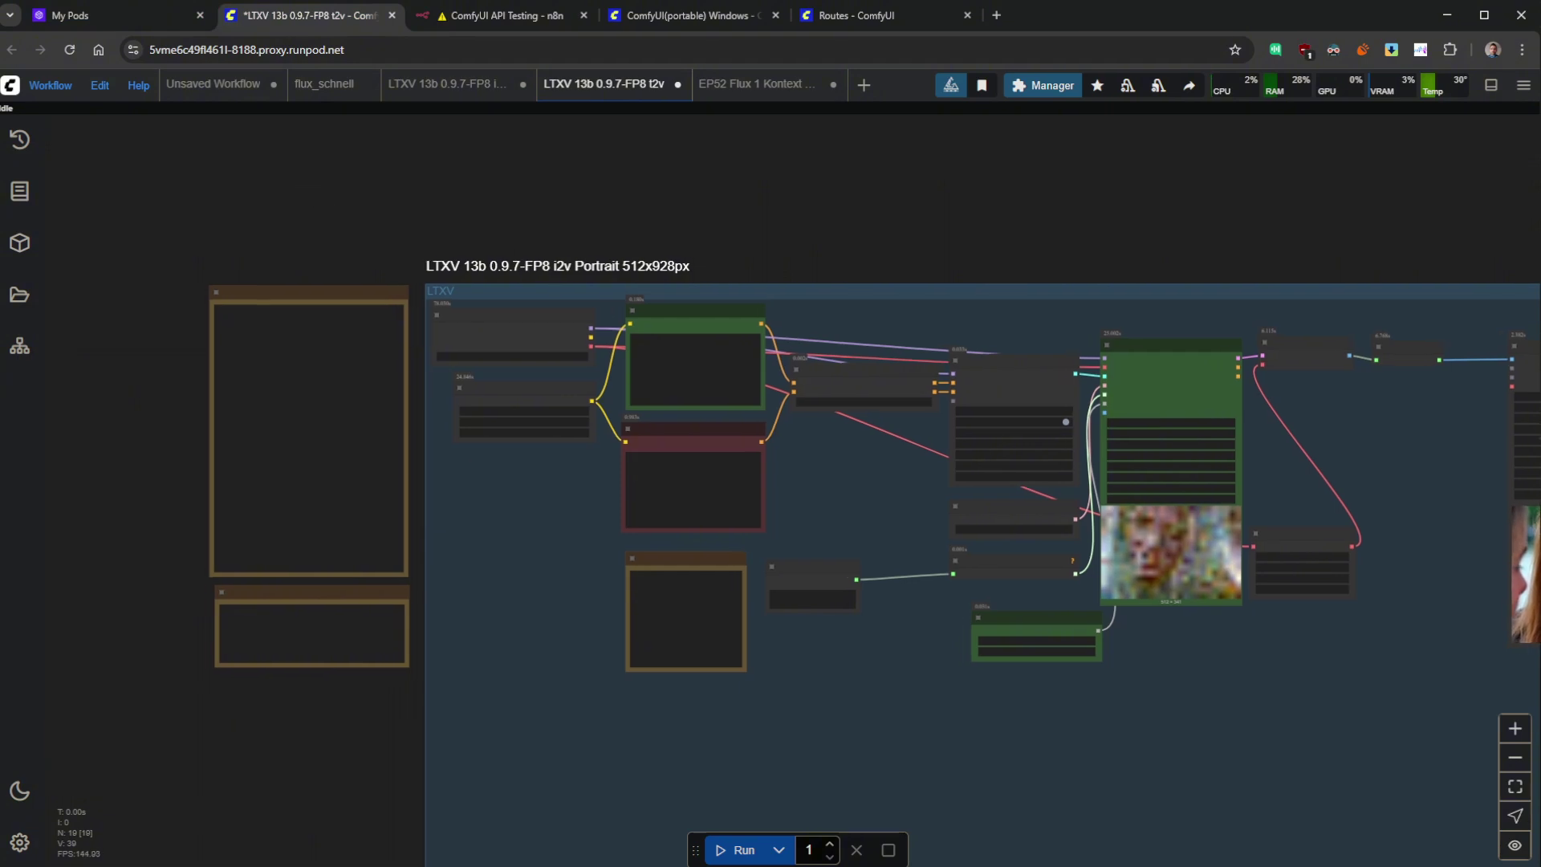
click(52, 94)
click(117, 296)
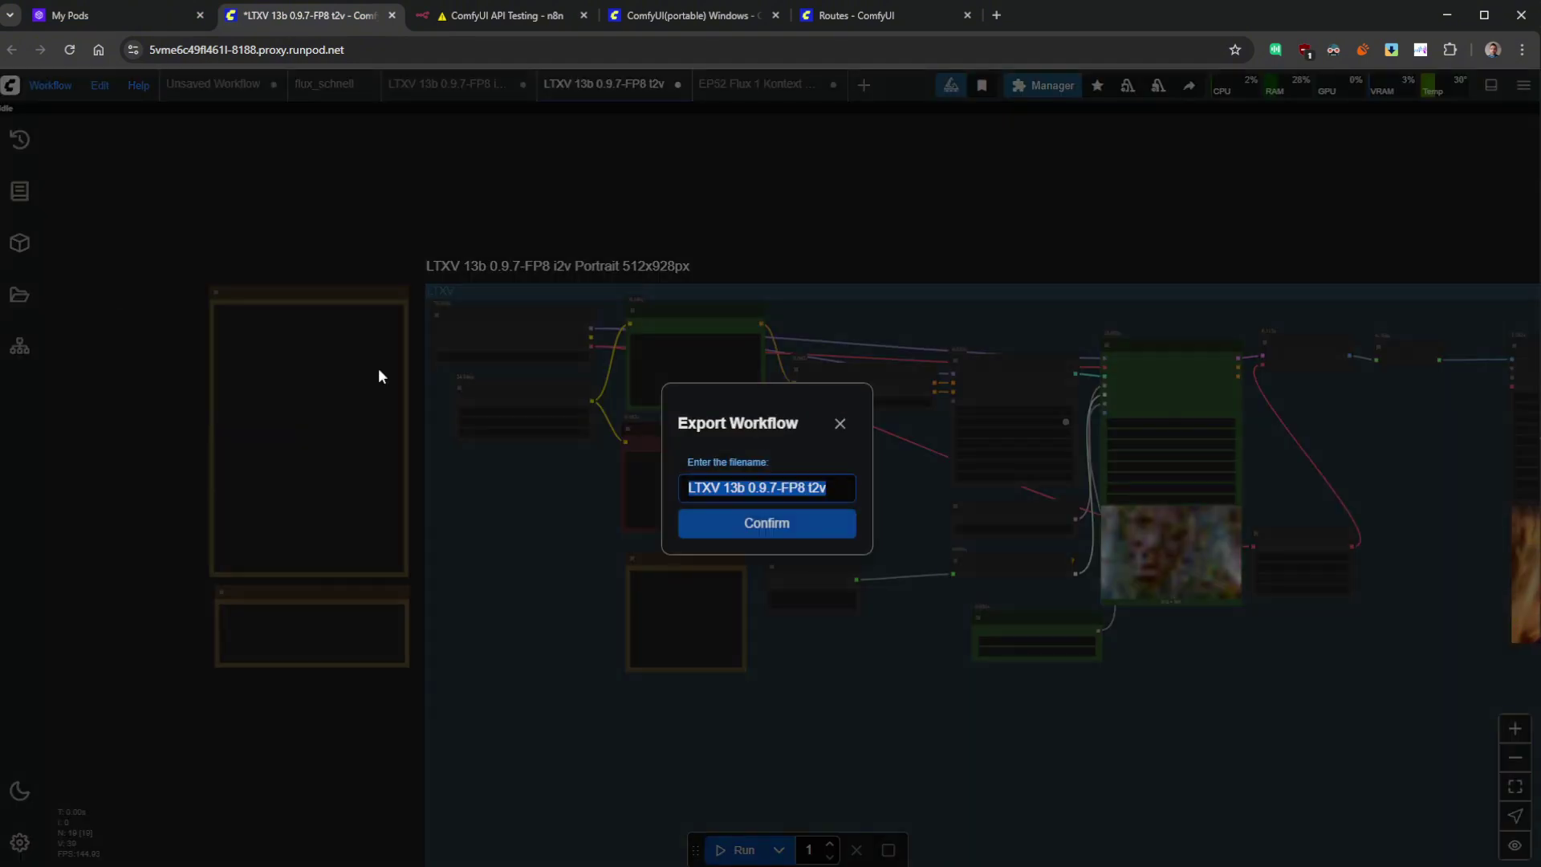
click(826, 491)
click(791, 526)
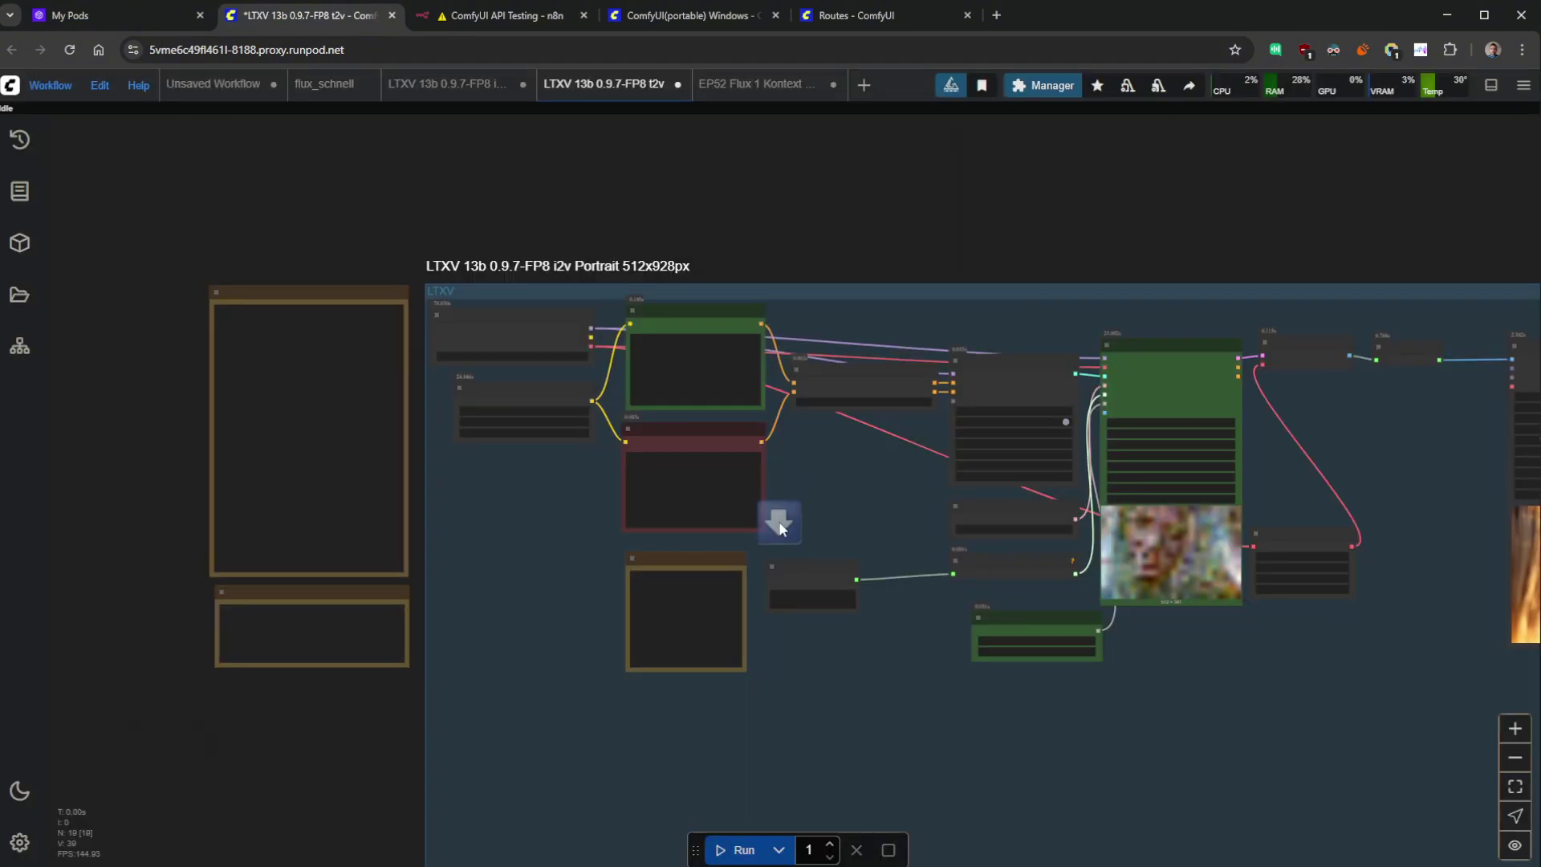
- Open the downloaded LTXV 13b 0.9.7-FP8 t2v (2).json in VS Code, copy its full contents, and return to n8n
click(475, 16)
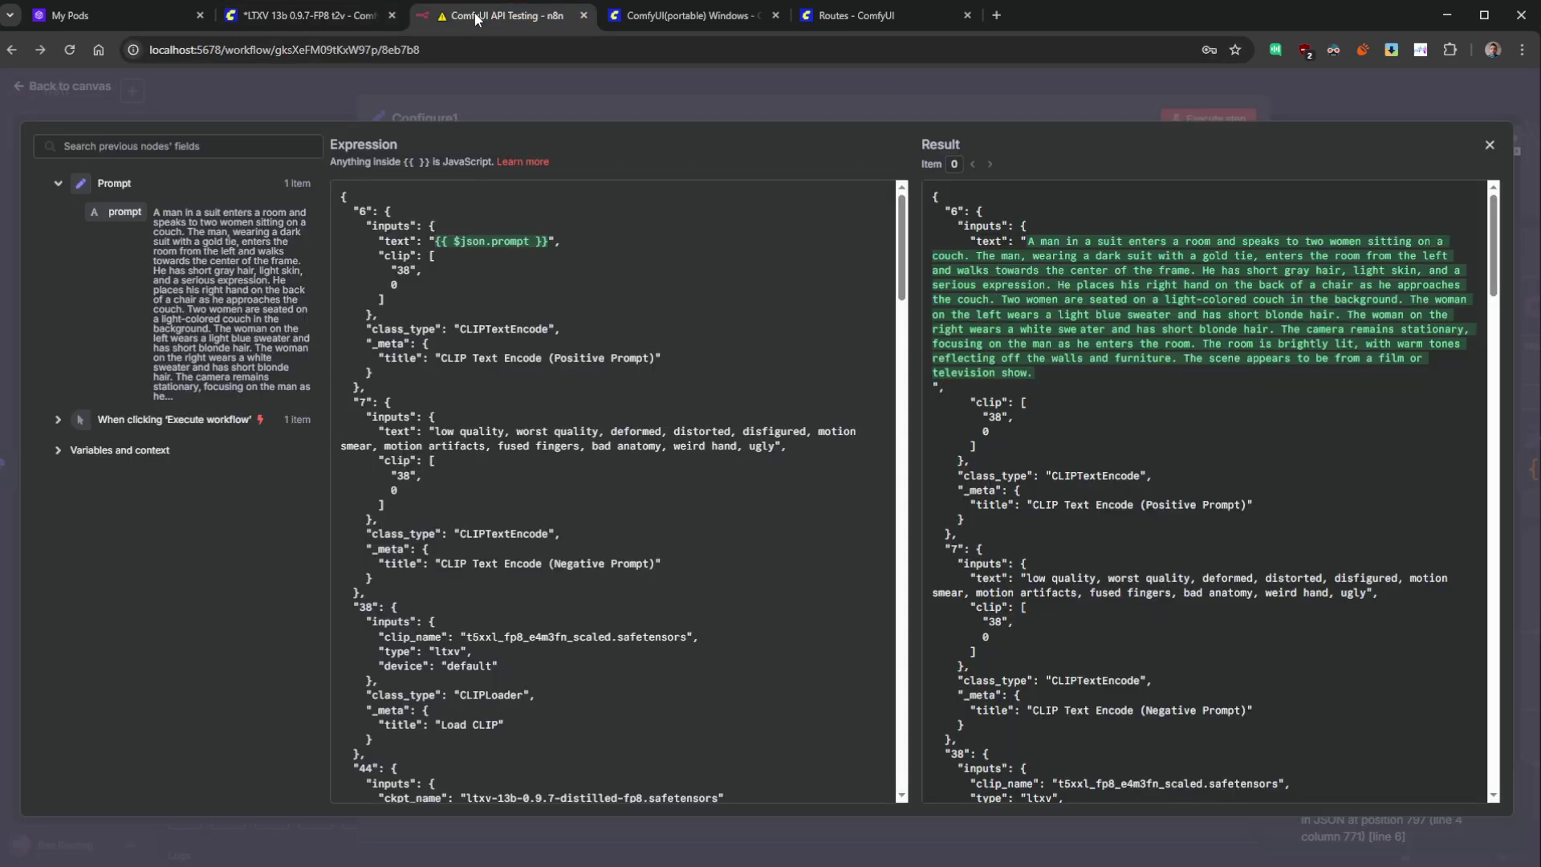
click(1391, 49)
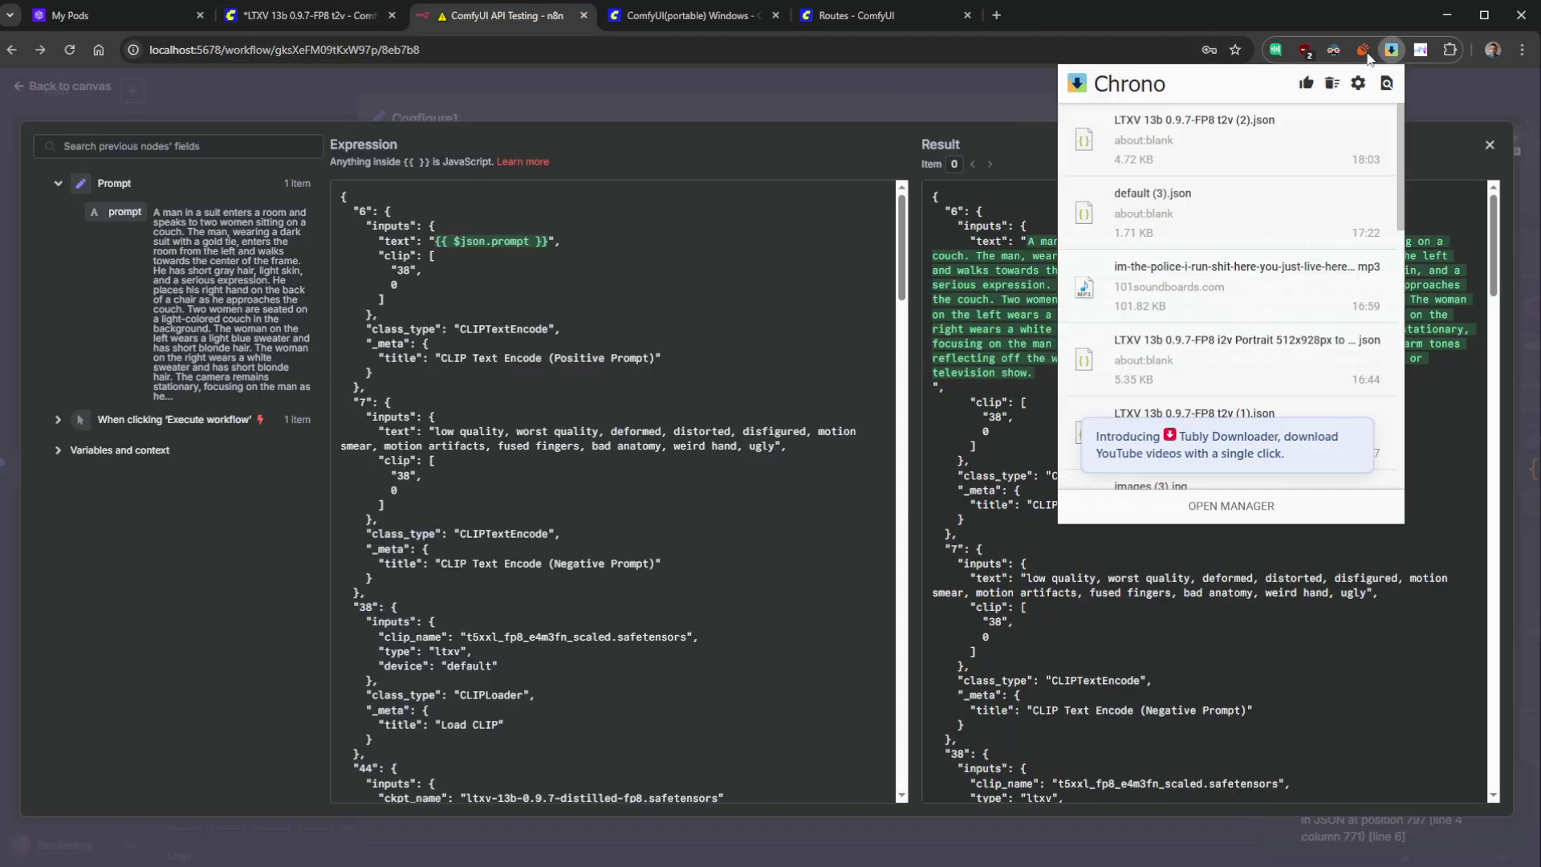
click(1141, 129)
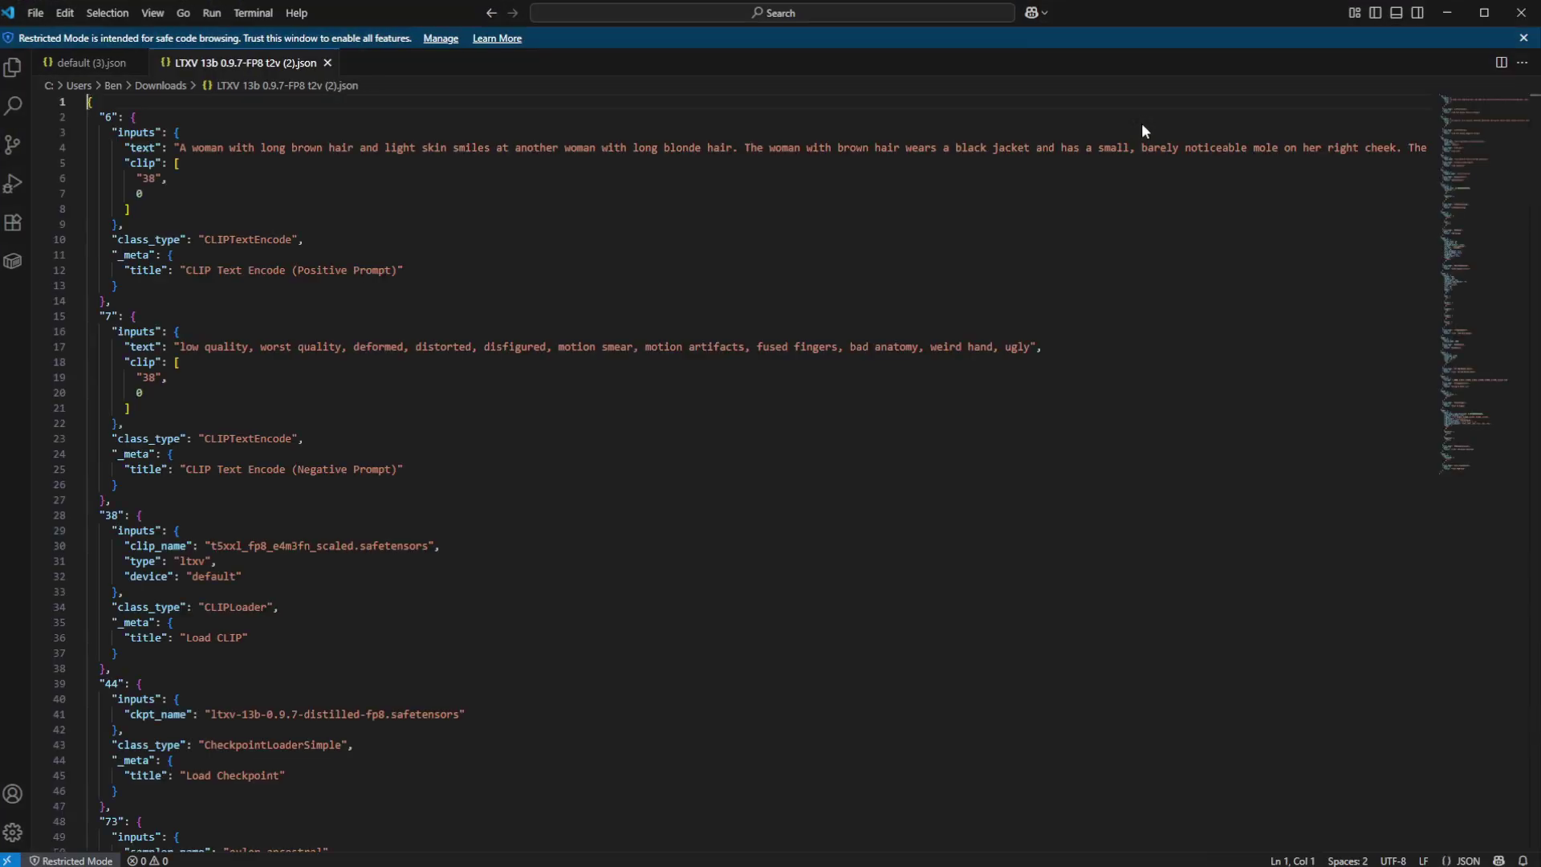
key(ctrl+a)
key(ctrl+c)
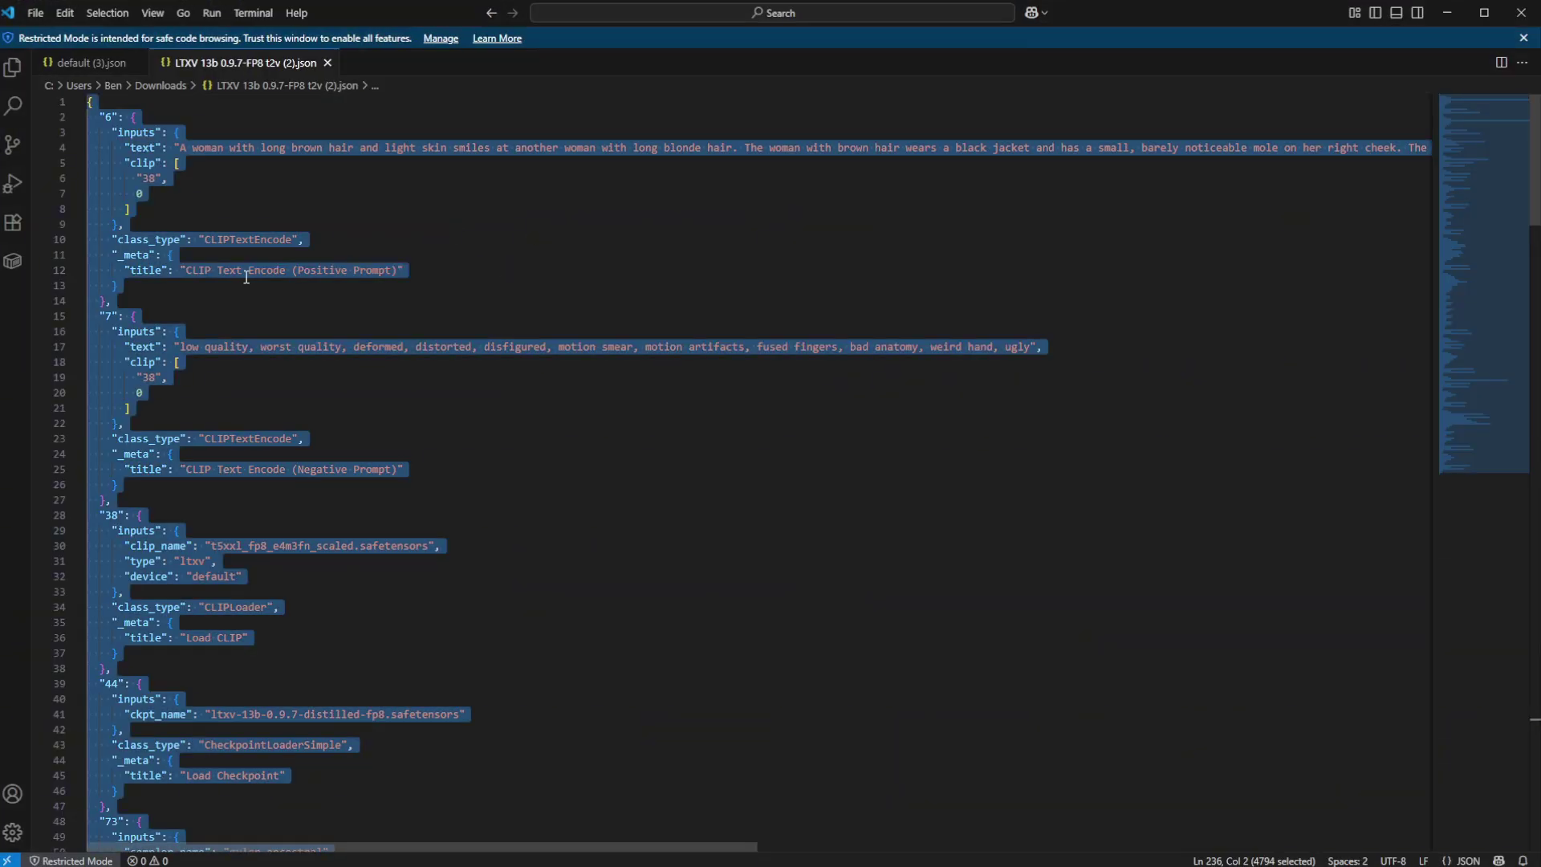
click(305, 239)
click(1446, 13)
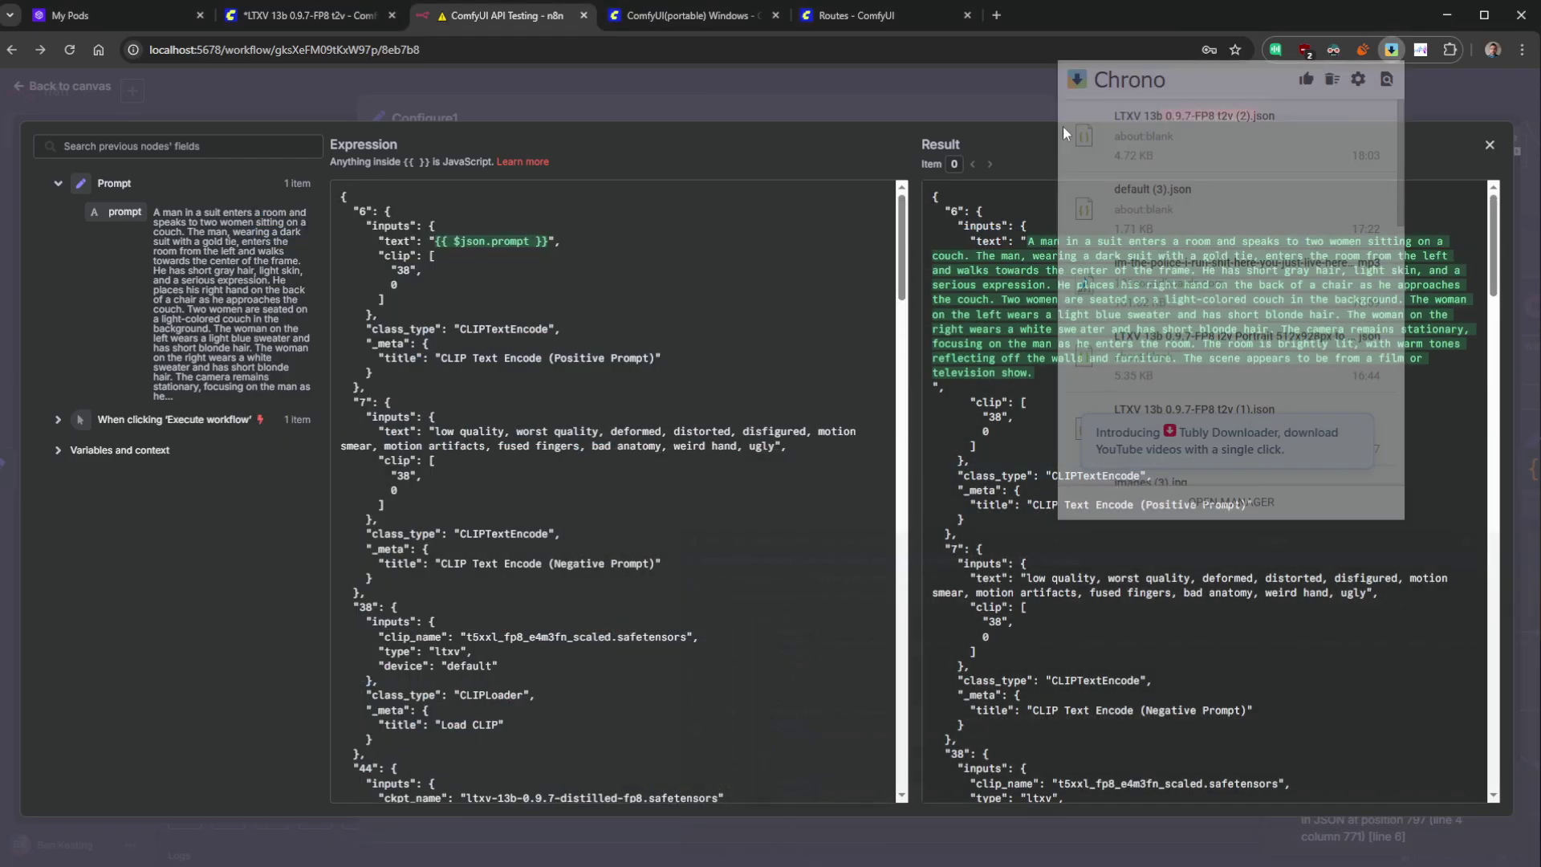
- Replace the entire comfyui_json_api expression with the copied workflow JSON
key(ctrl+a)
key(ctrl+v)
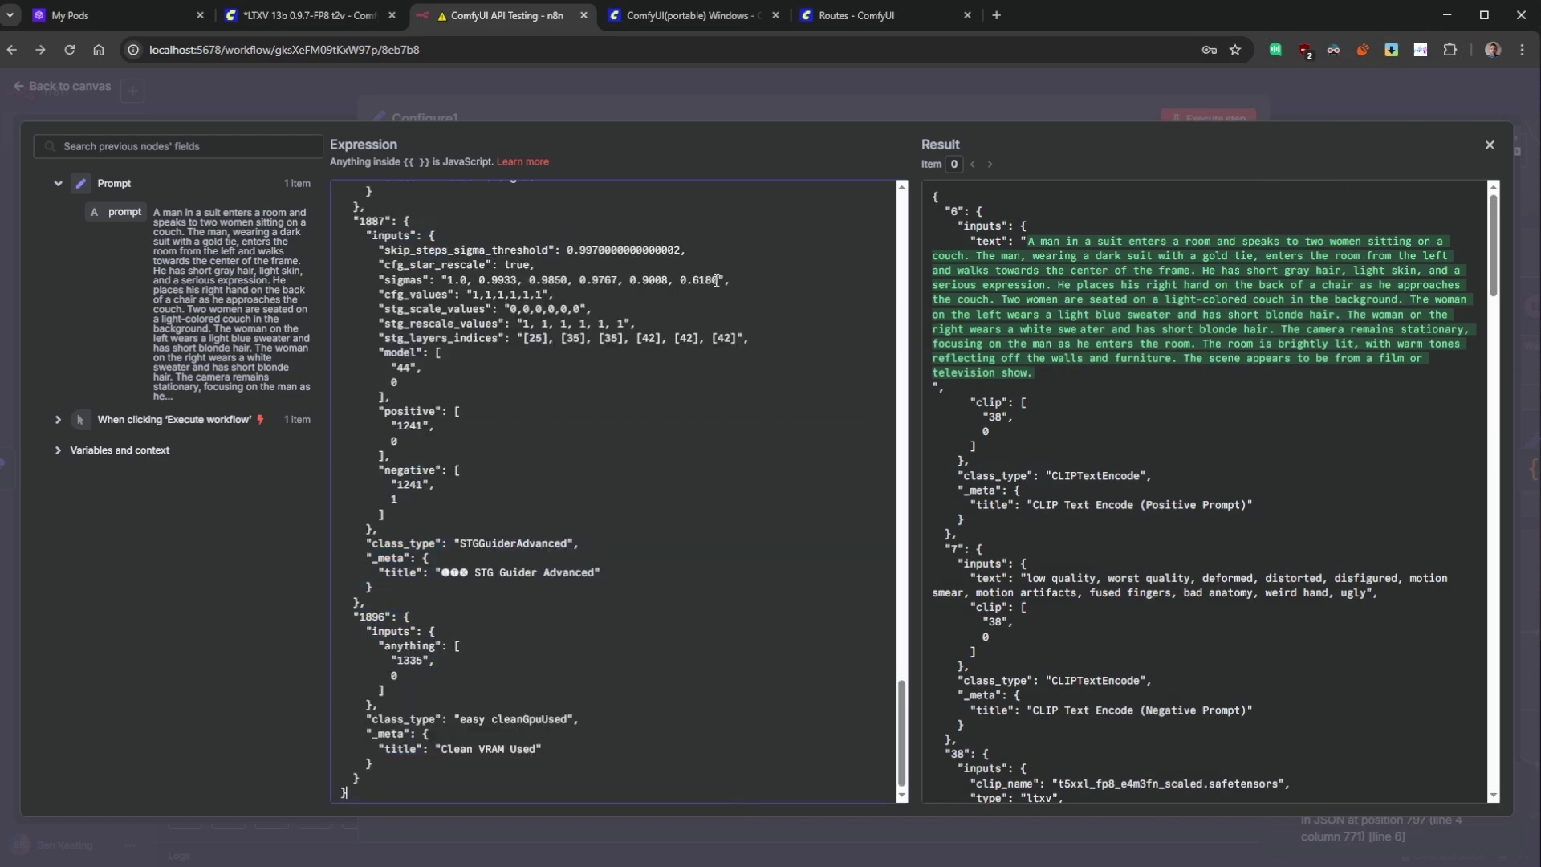
scroll(618, 485, up, 10)
scroll(618, 485, up, 10)
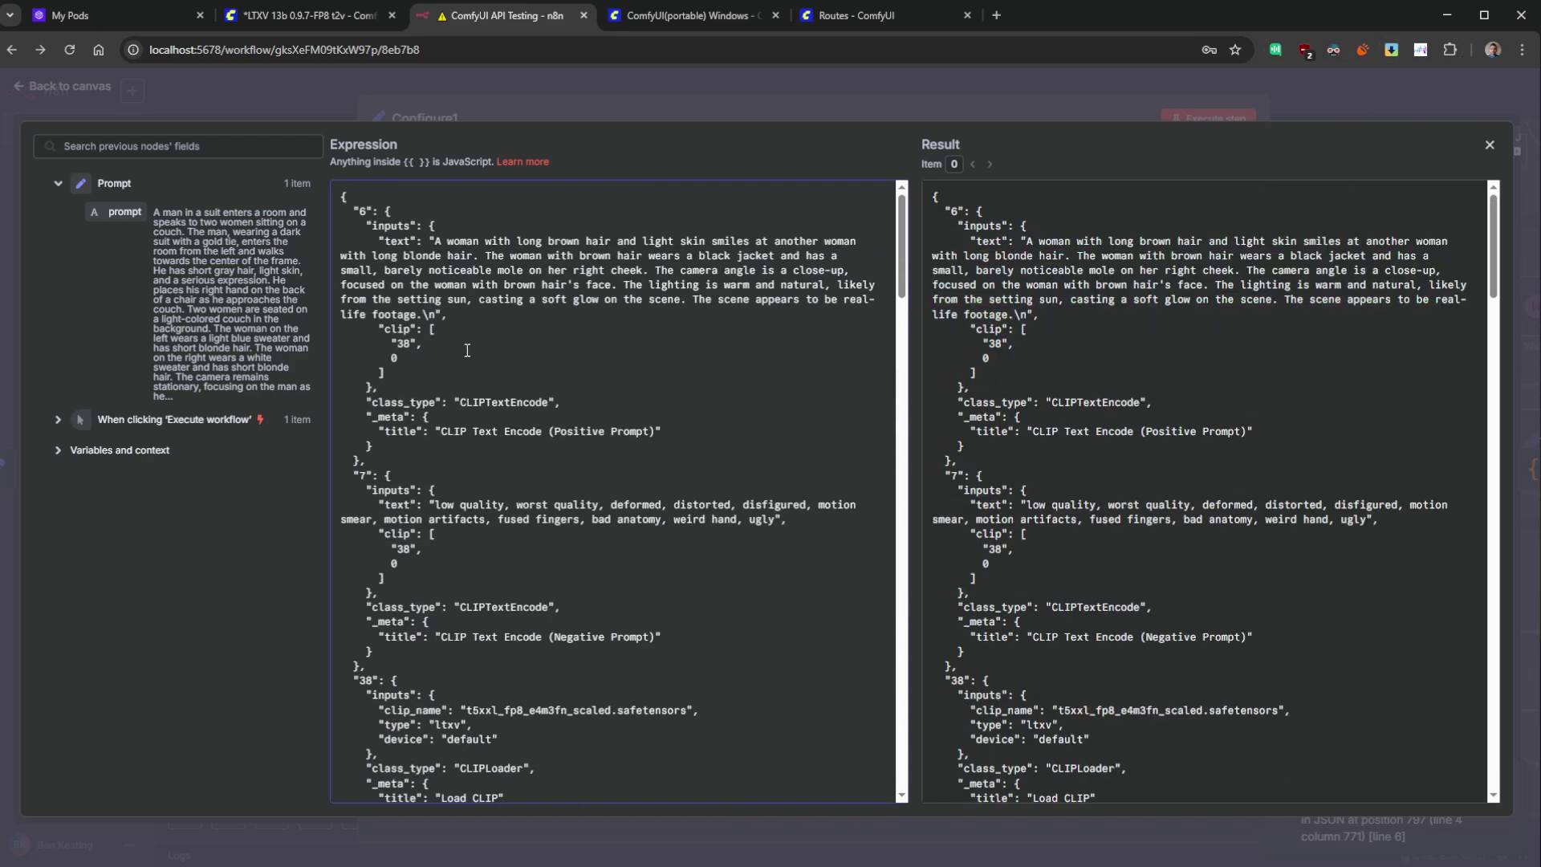
- Replace the positive prompt text in the JSON with the {{ $json.prompt }} expression and return to the canvas
drag(438, 314, 437, 241)
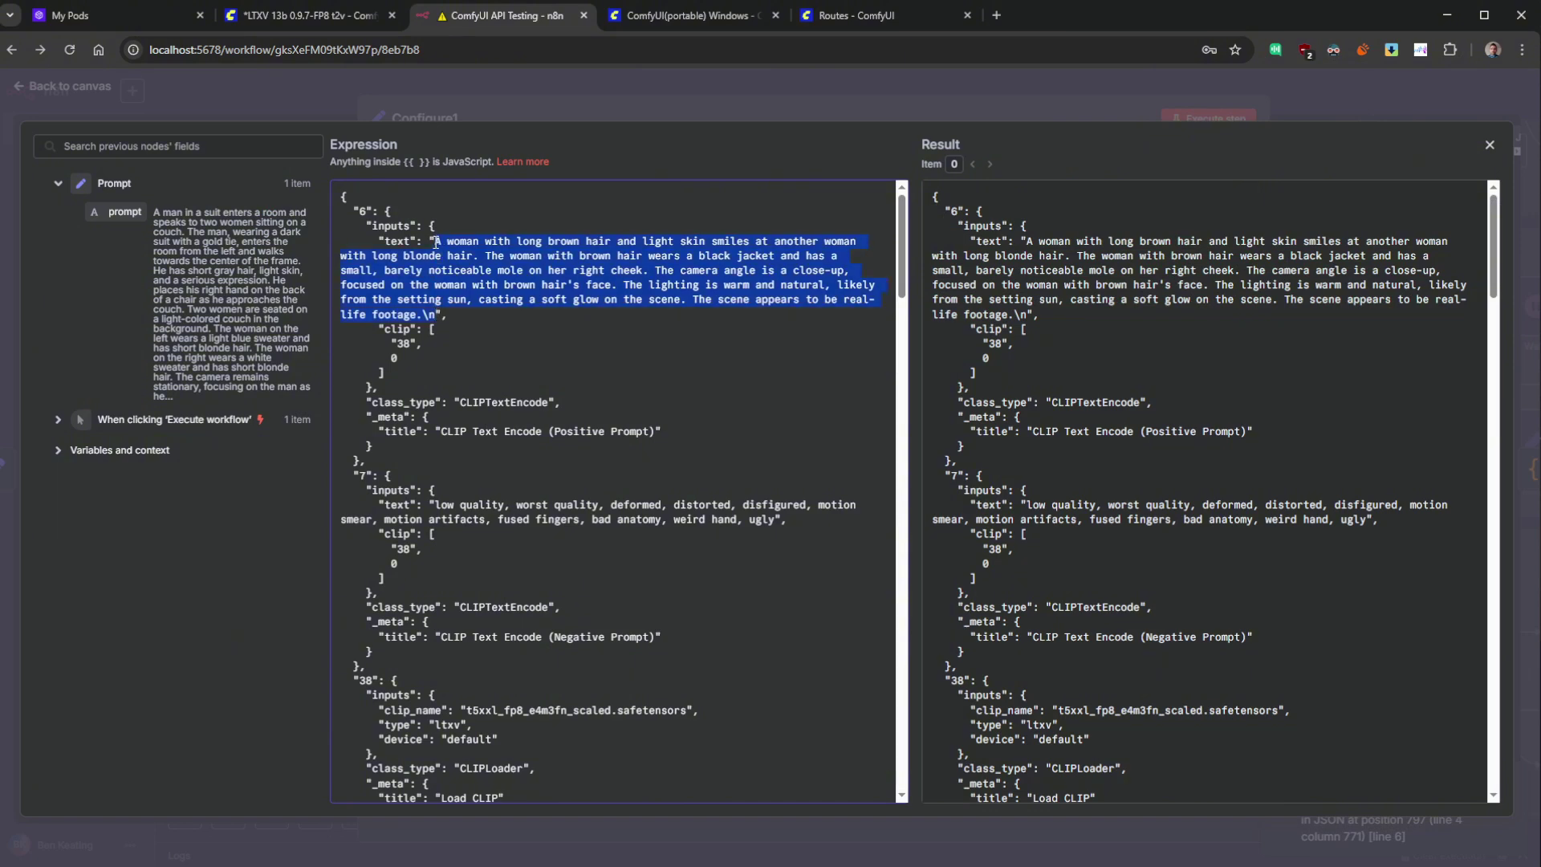
key(BackSpace)
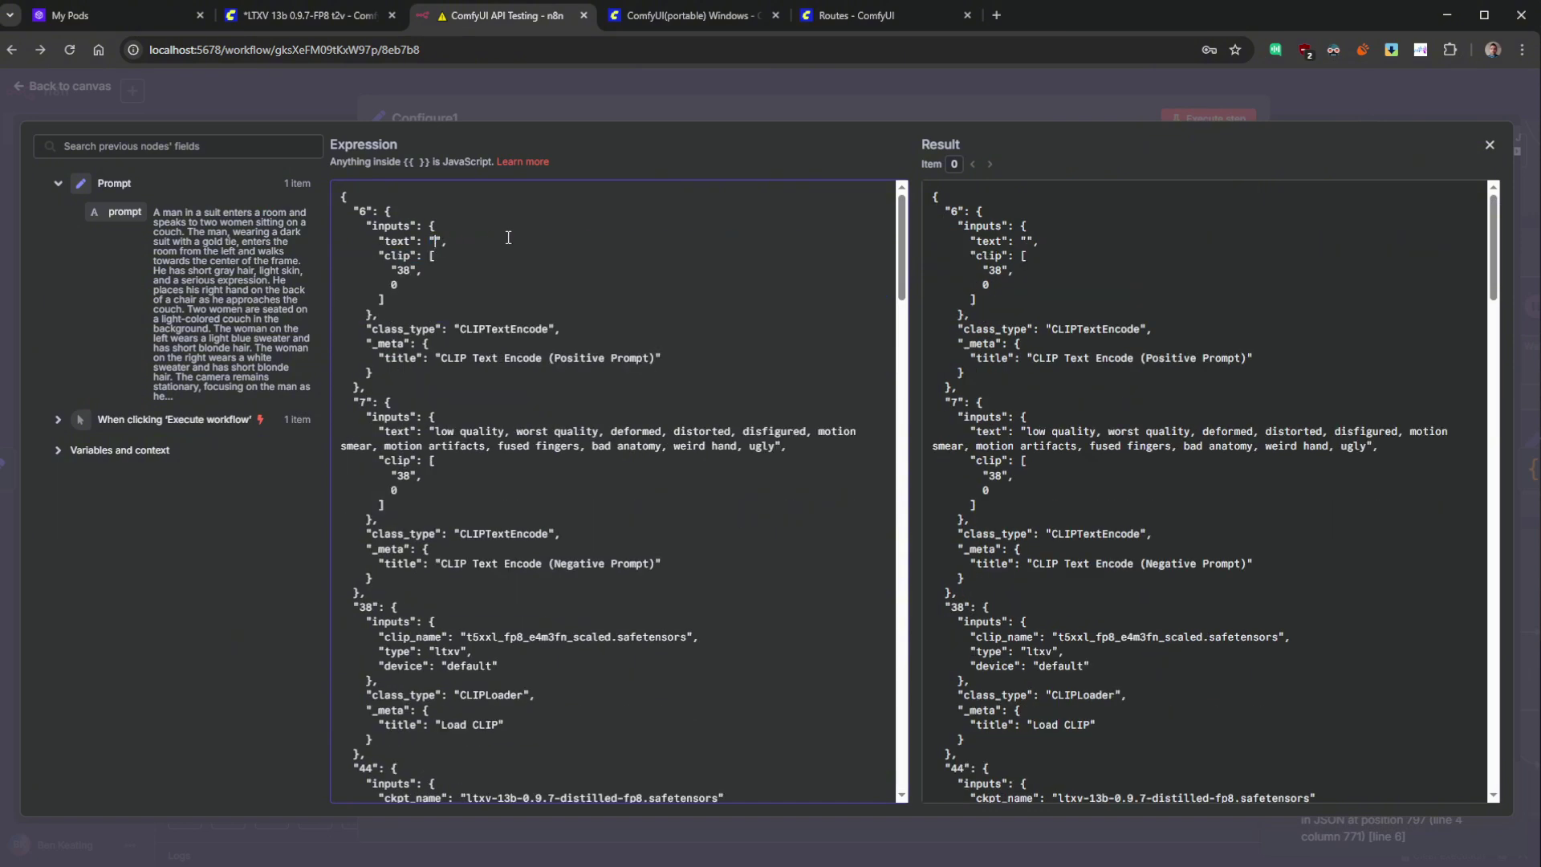
drag(115, 202, 434, 241)
click(54, 84)
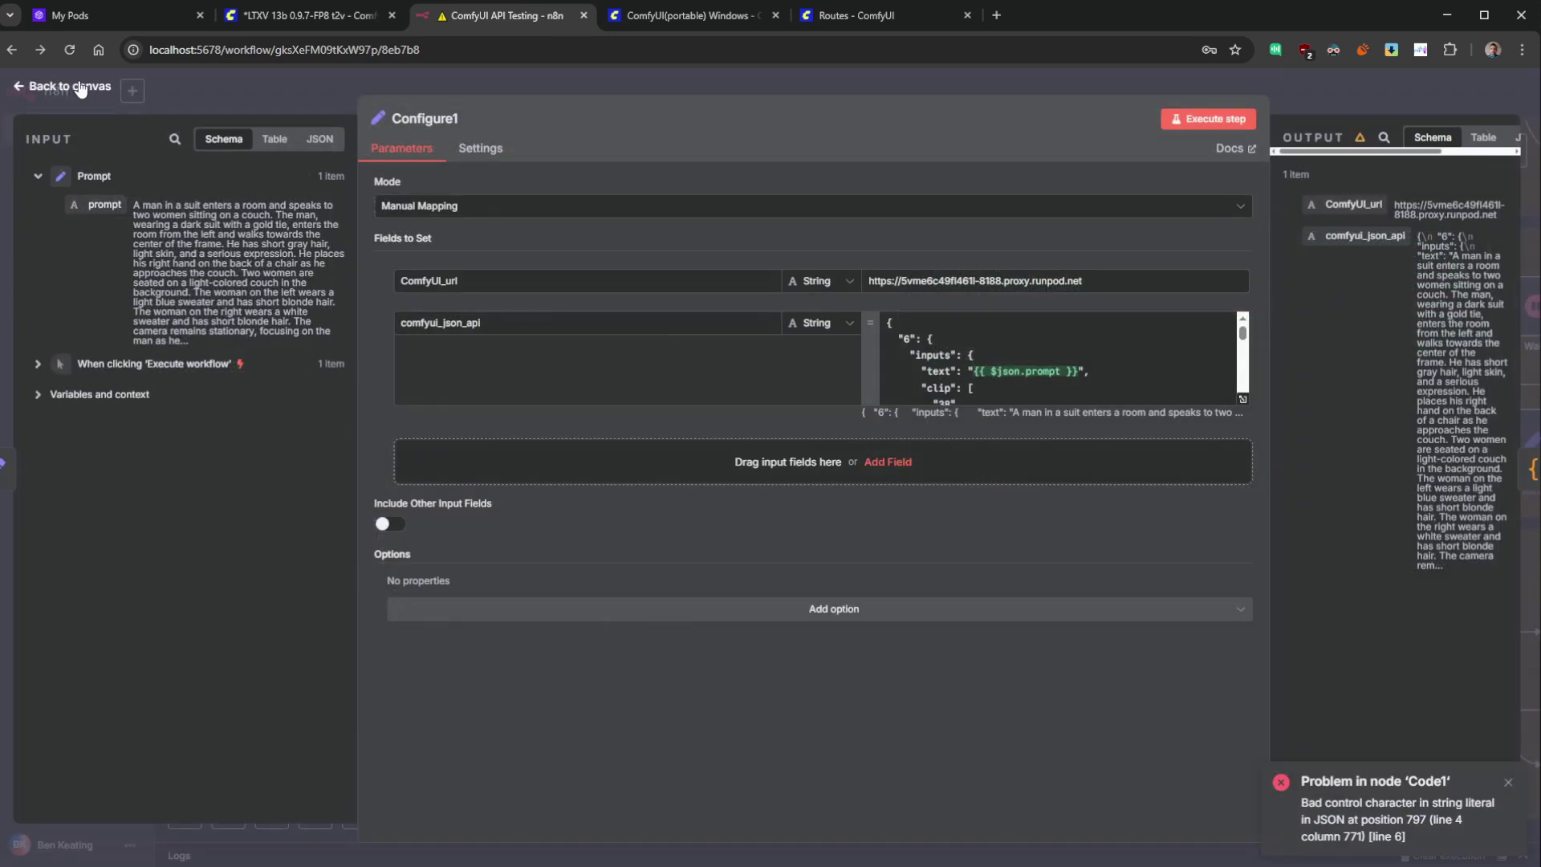
click(85, 88)
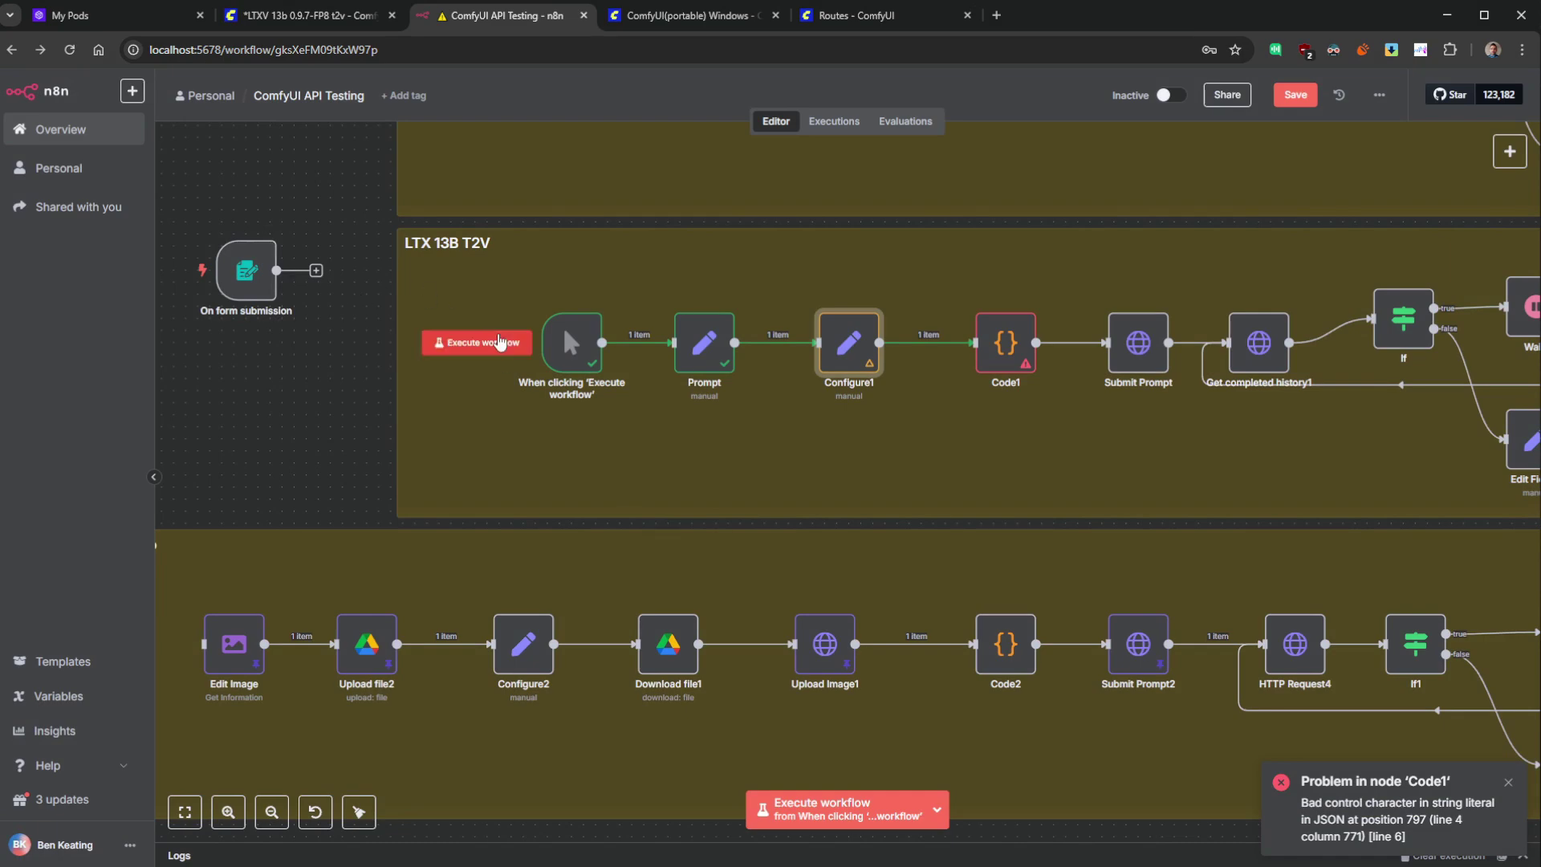
- Execute the LTX 13B T2V workflow and inspect the Code1 node's code and error output
click(499, 345)
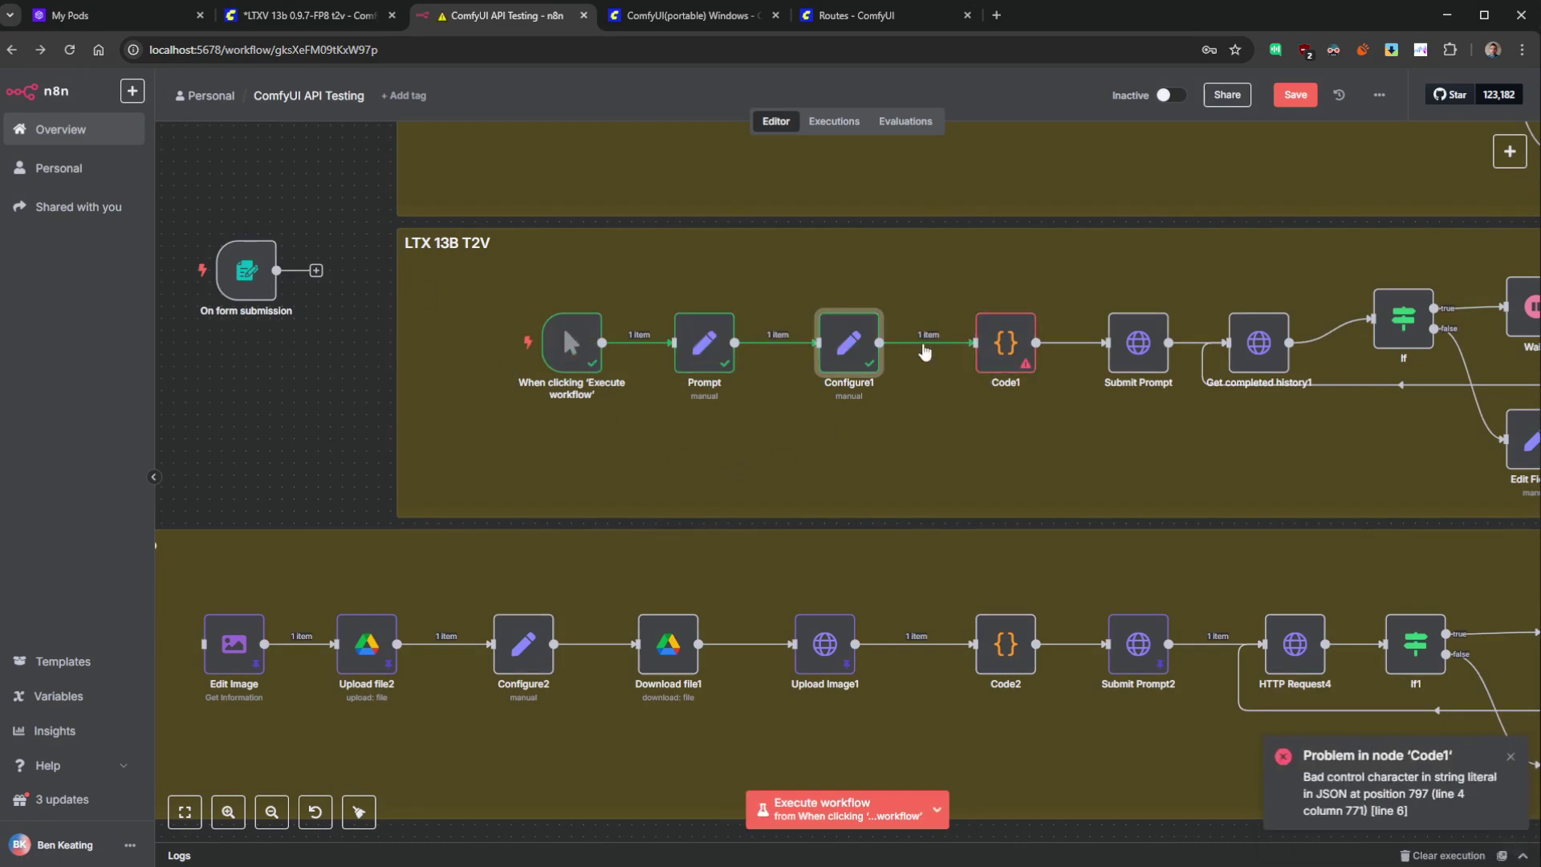
double_click(1003, 341)
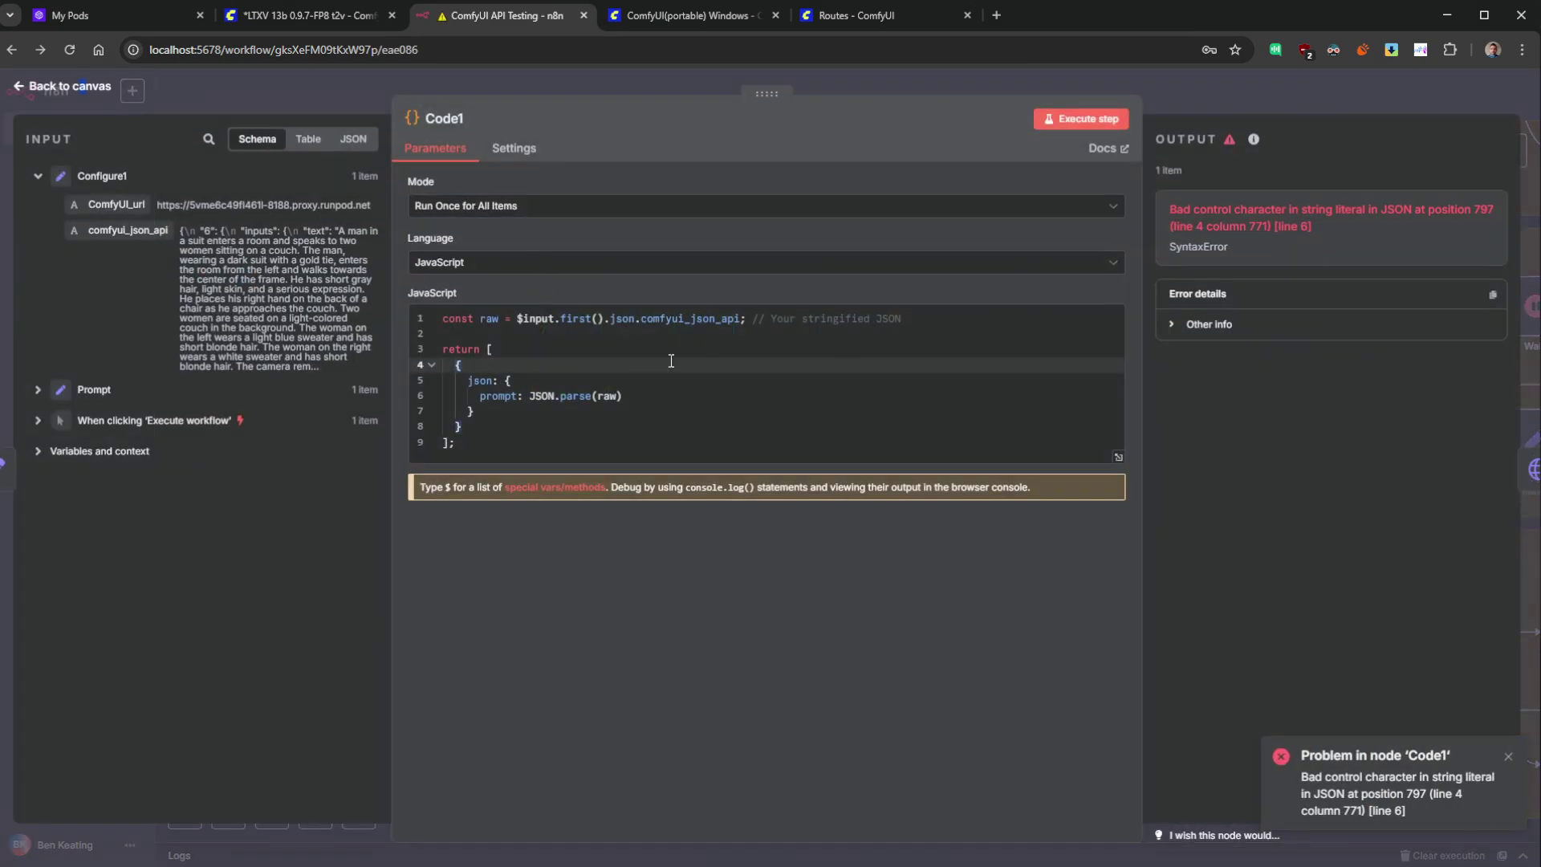
click(69, 86)
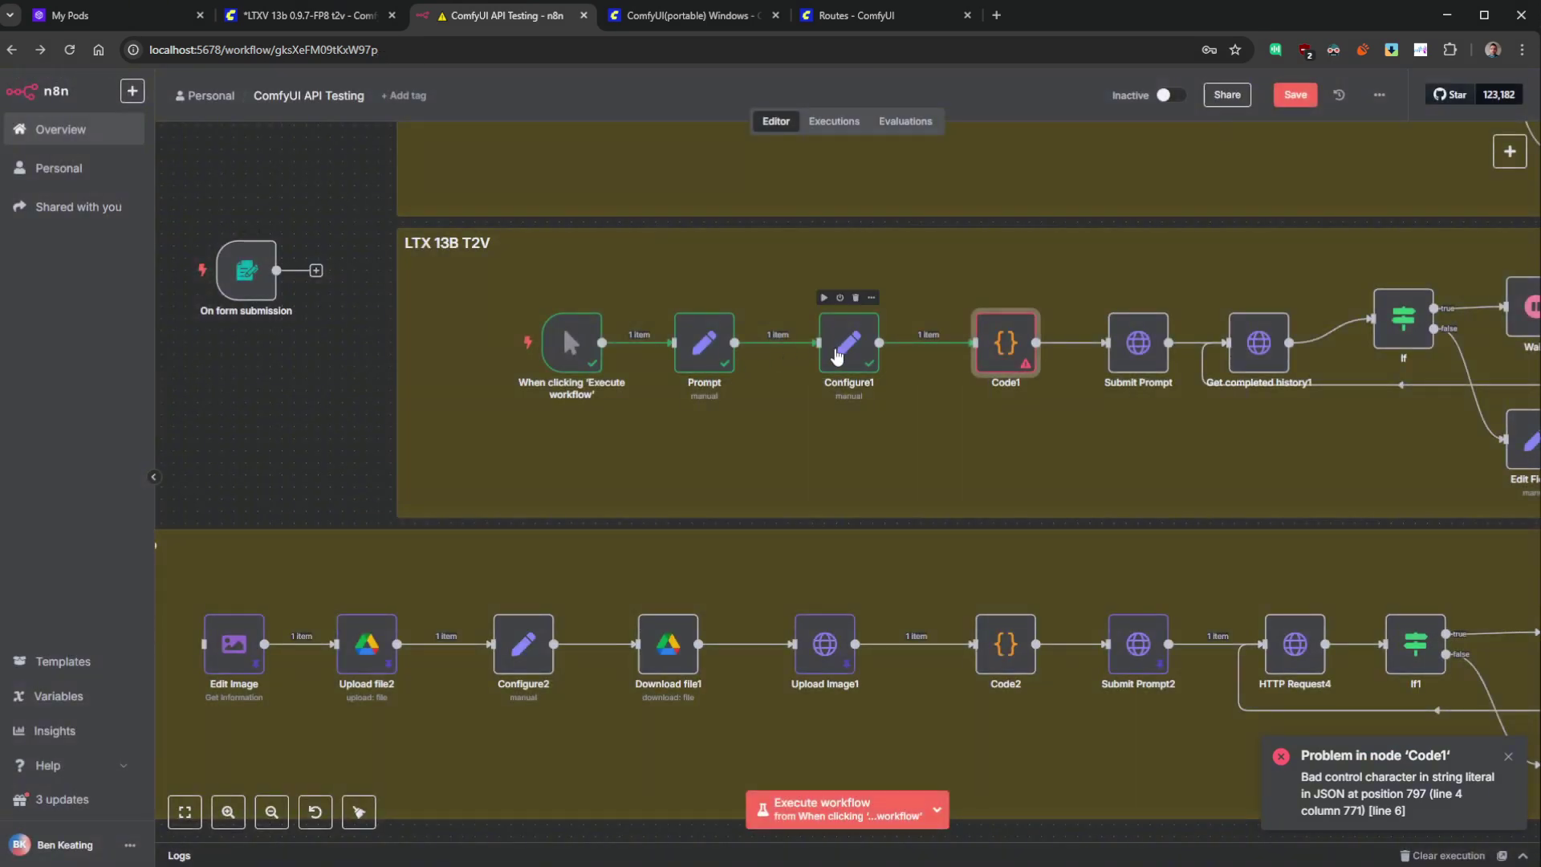
- In Configure1's comfyui_json_api, replace the quoted prompt expression with unquoted {{ JSON.stringify($json.prompt) }} and review the resulting JSON
double_click(849, 342)
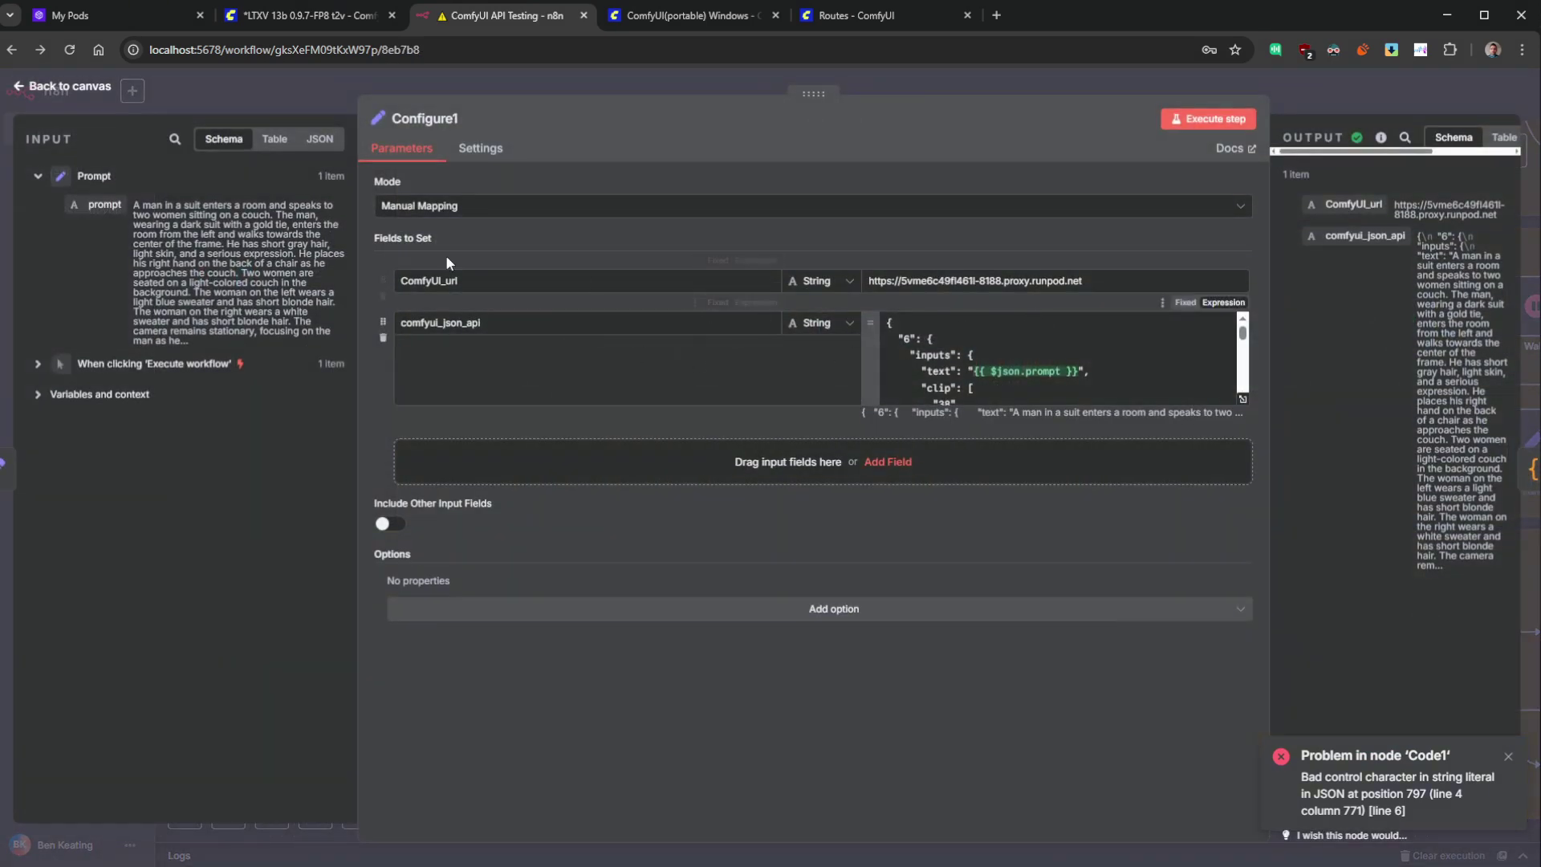
click(991, 371)
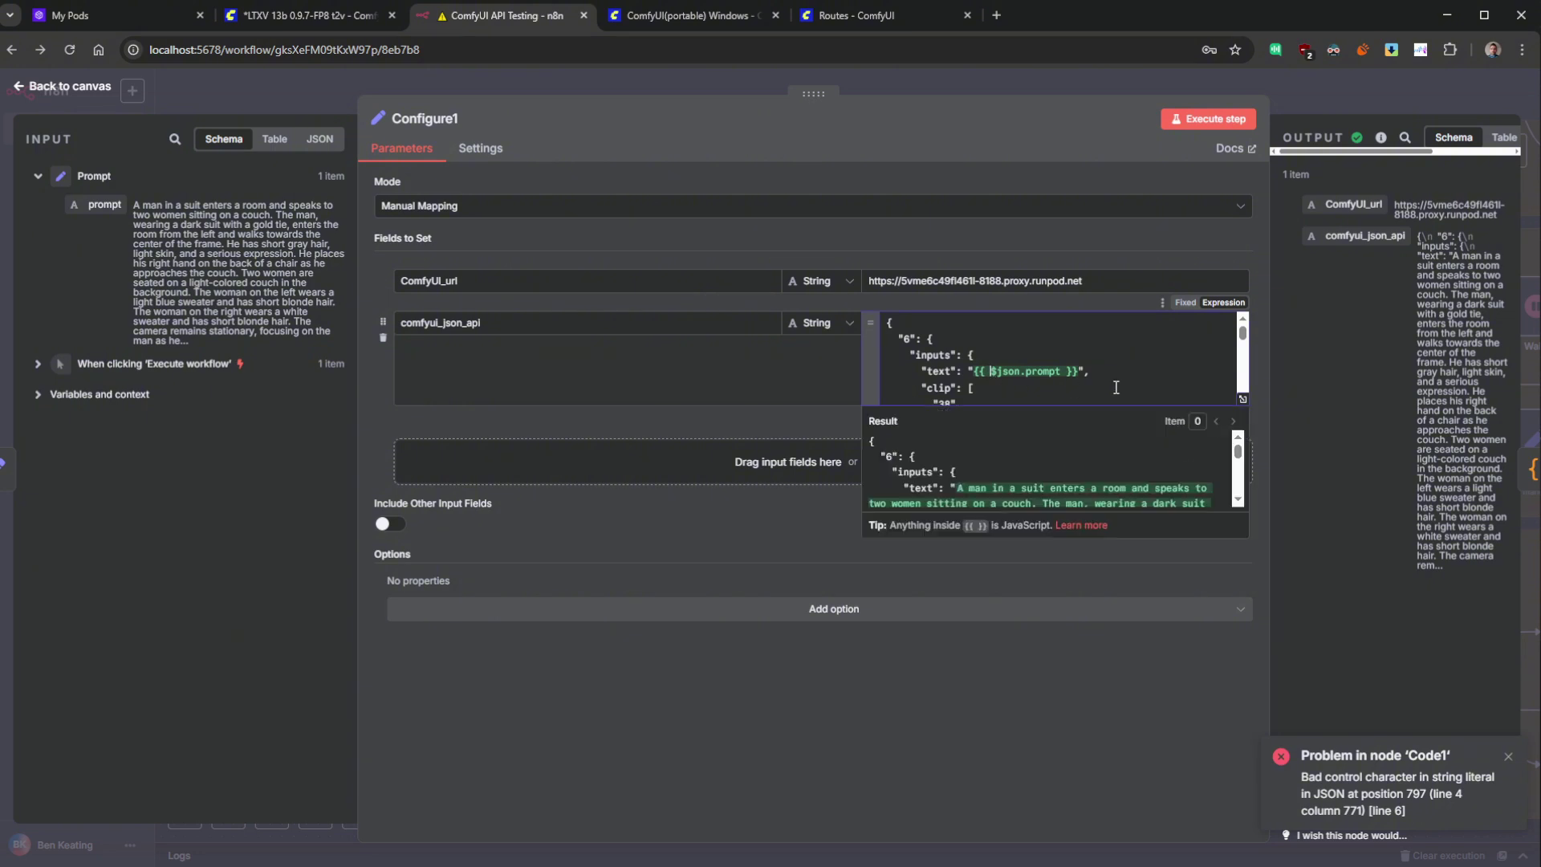
text(JSON)
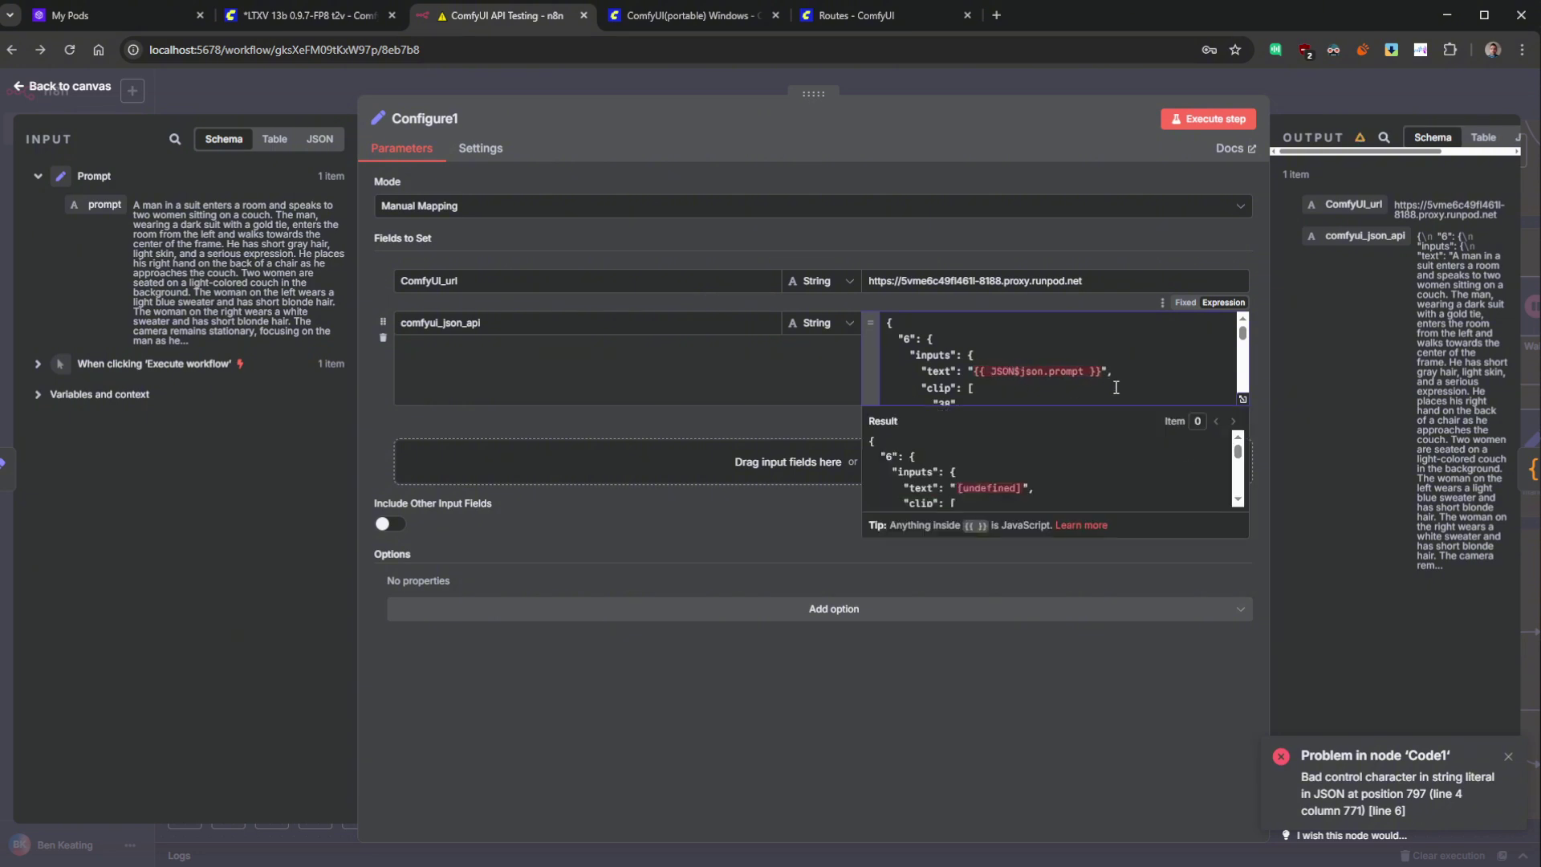
text(.stringify($json.prompt))
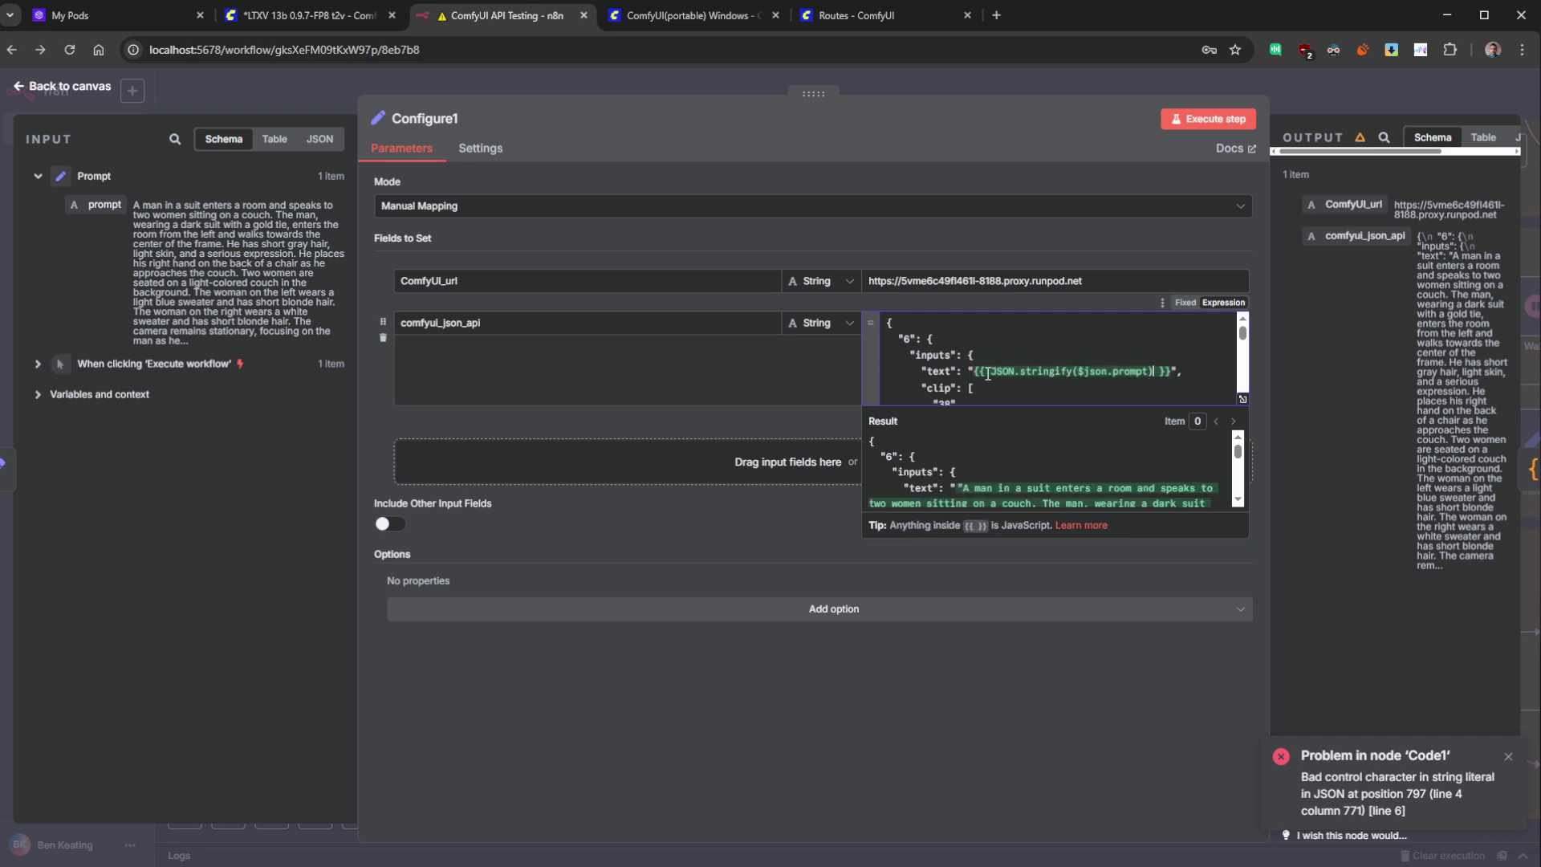
key(BackSpace)
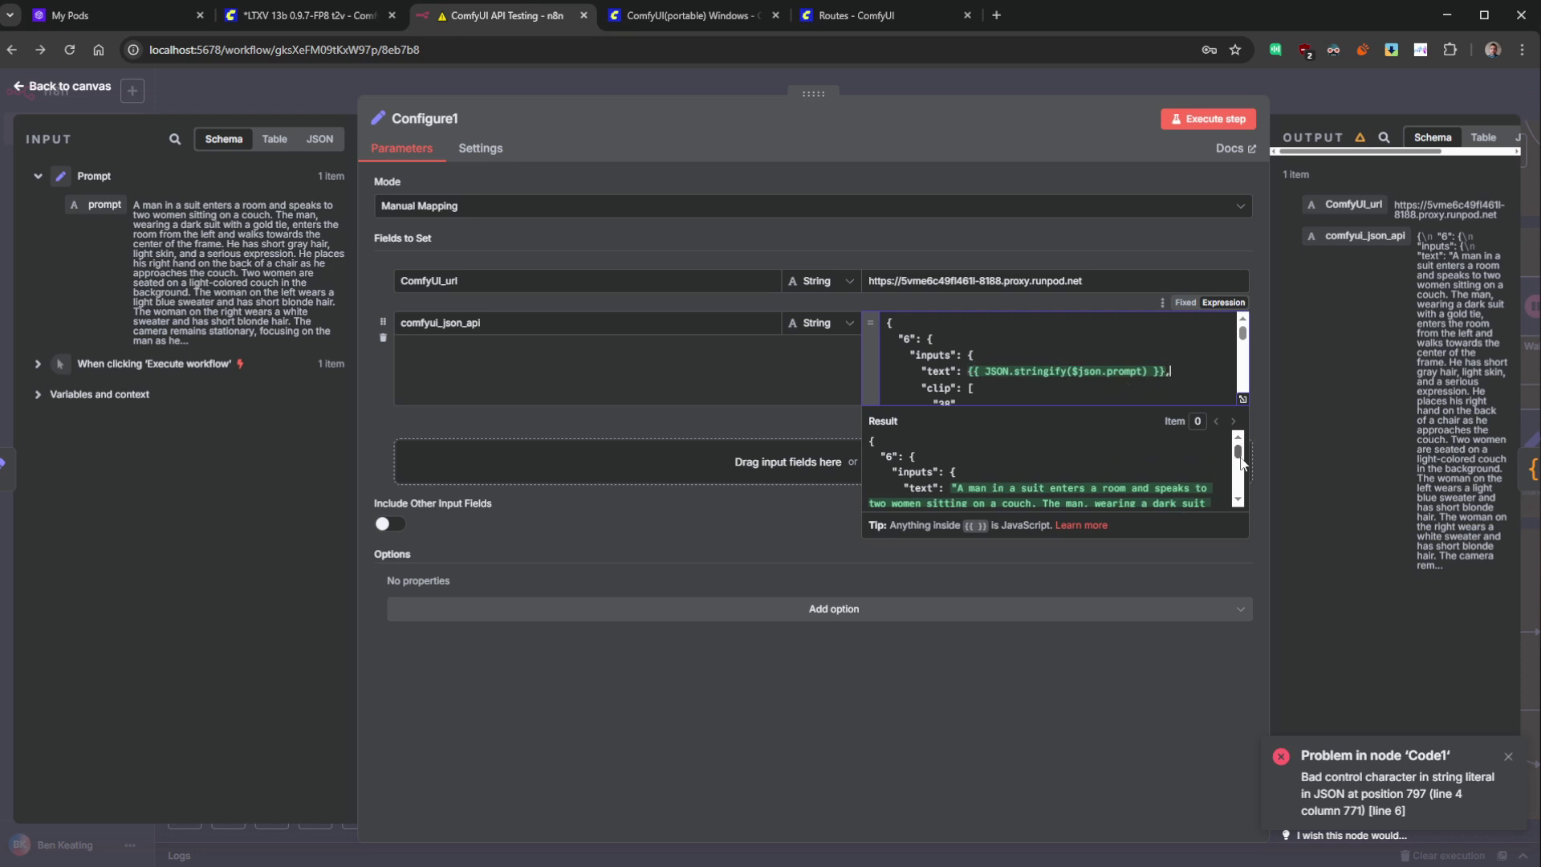
scroll(1240, 461, down, 5)
drag(1238, 461, 1238, 458)
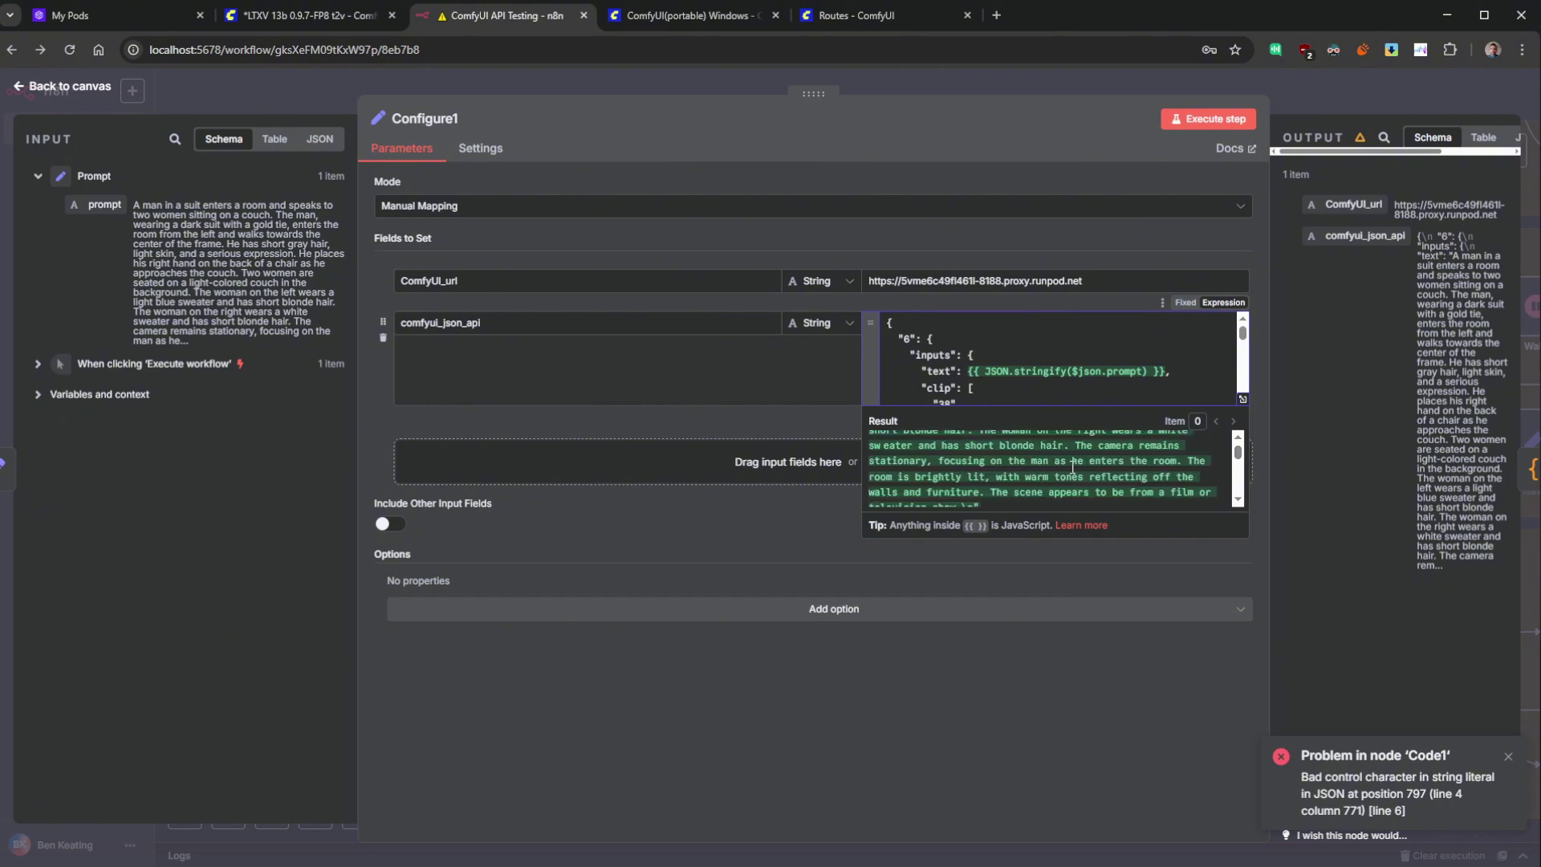
scroll(1059, 468, down, 1)
scroll(999, 453, up, 1)
scroll(974, 499, down, 2)
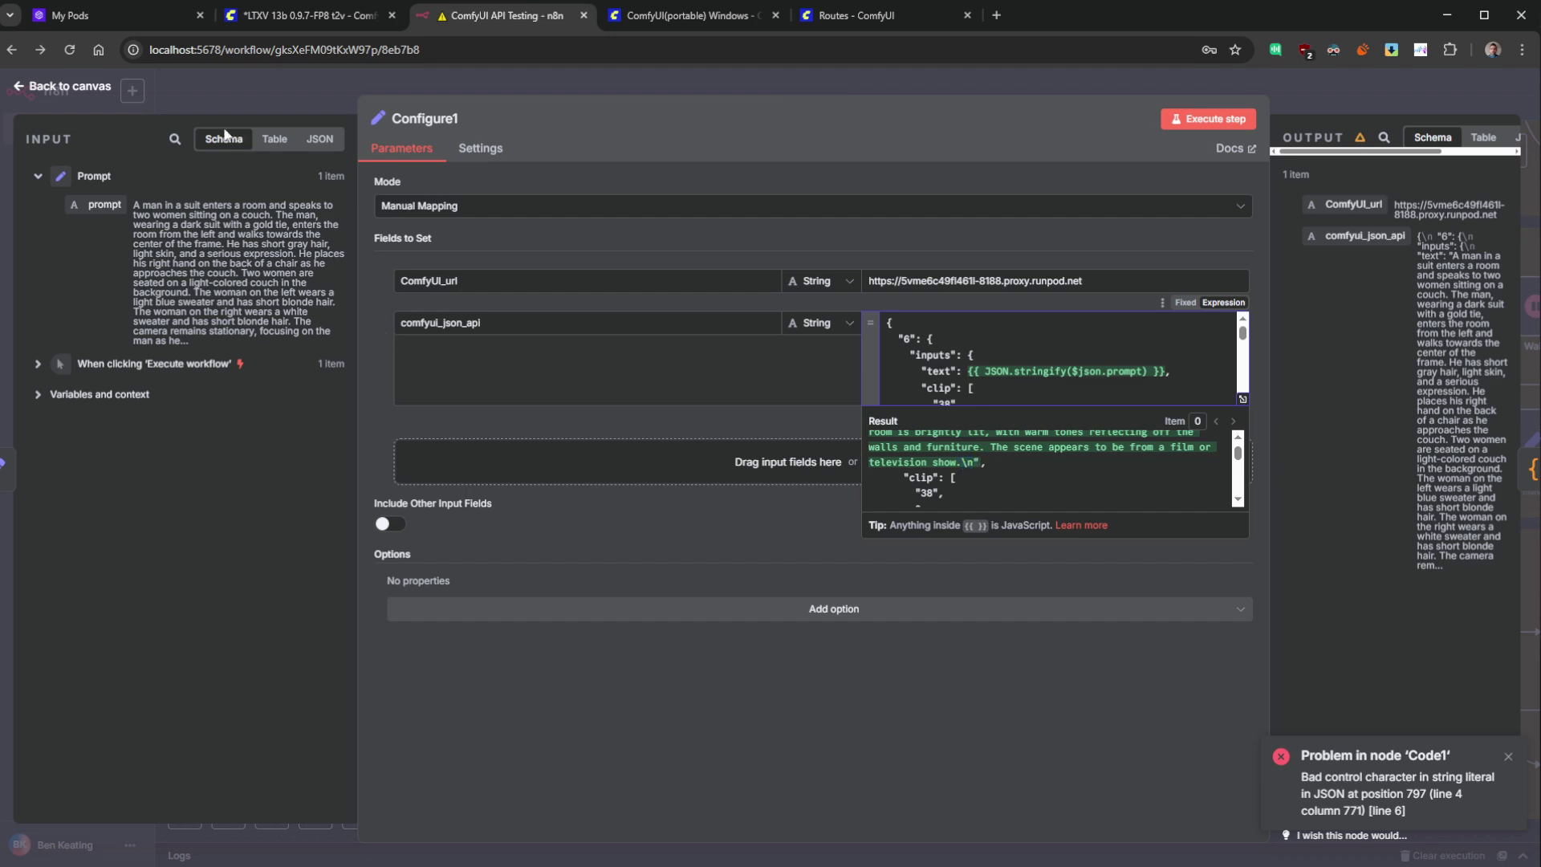
- Return to the canvas, execute the LTX 13B T2V workflow again, and check the Code1 node's output
click(95, 89)
mouse_move(562, 325)
click(499, 351)
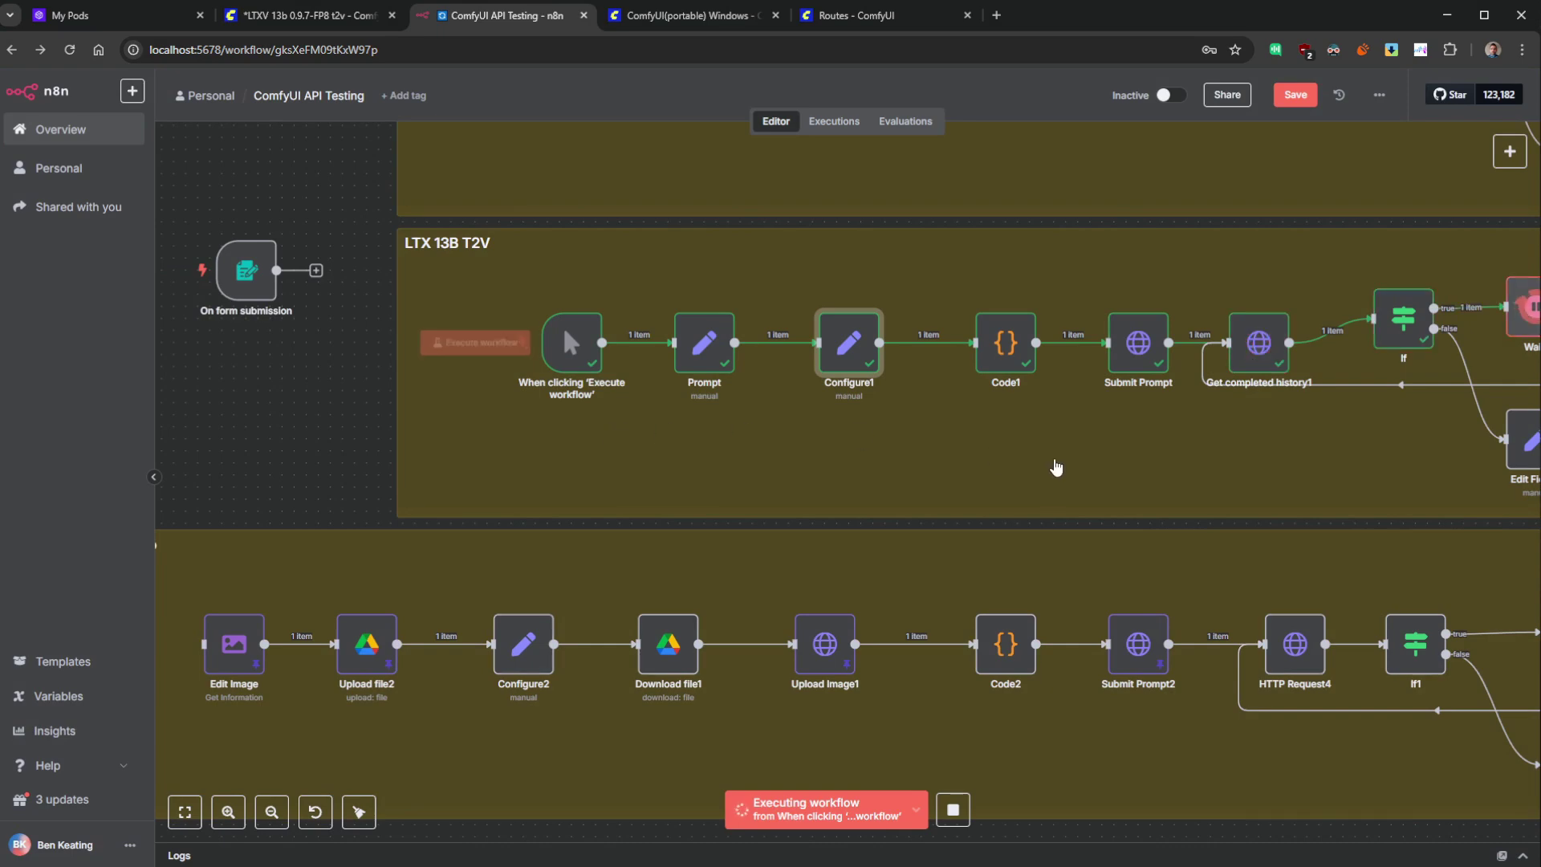
click(995, 333)
double_click(995, 333)
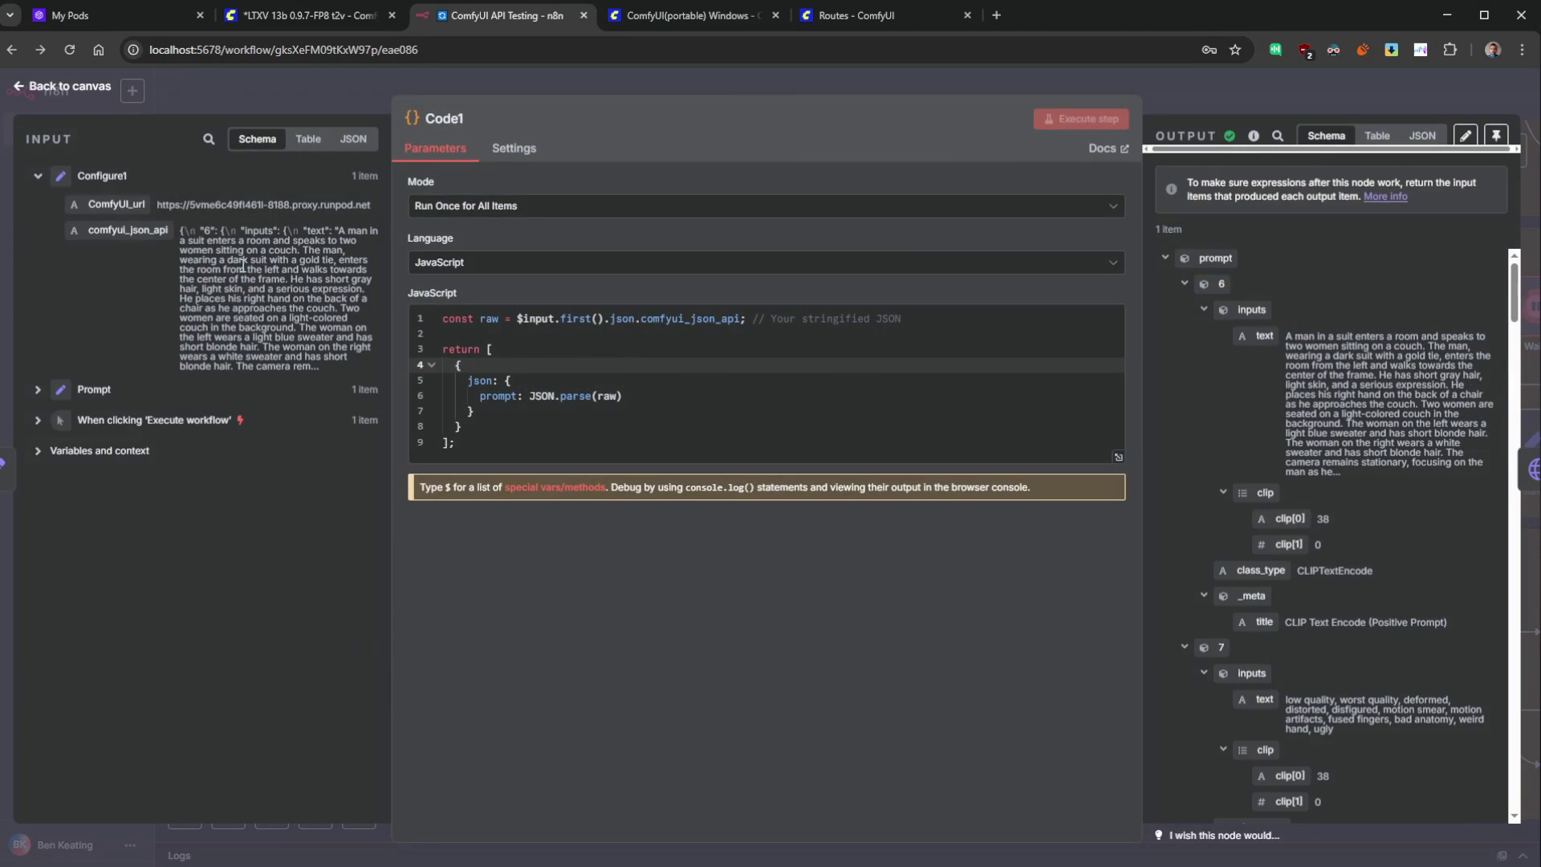
click(52, 103)
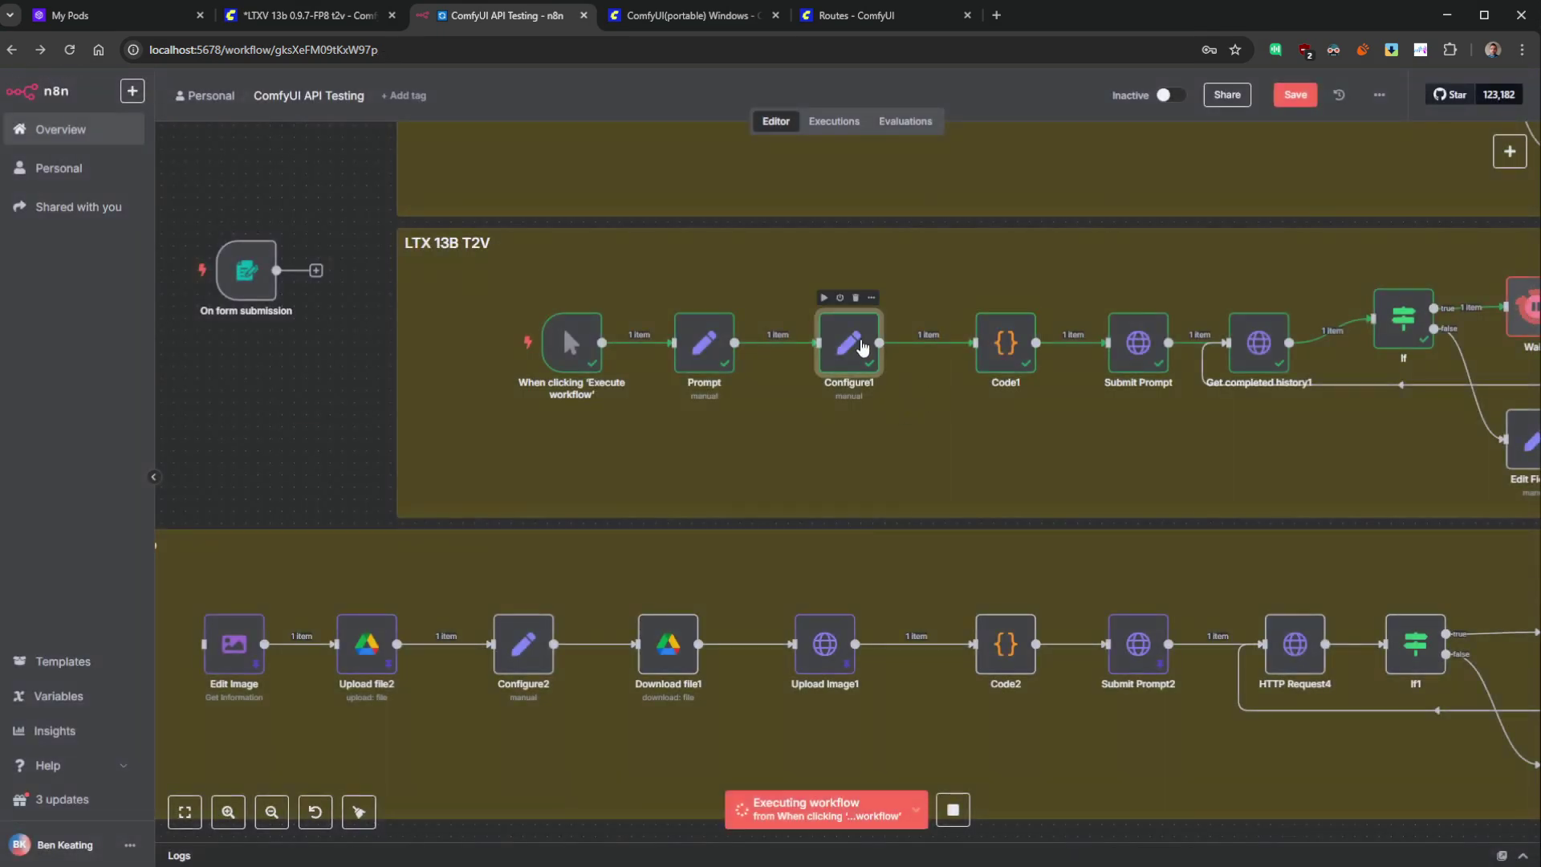
- Examine the JSON.stringify($json.prompt) expression in Configure1 and compare it with the incoming prompt's line ending in table view
double_click(862, 346)
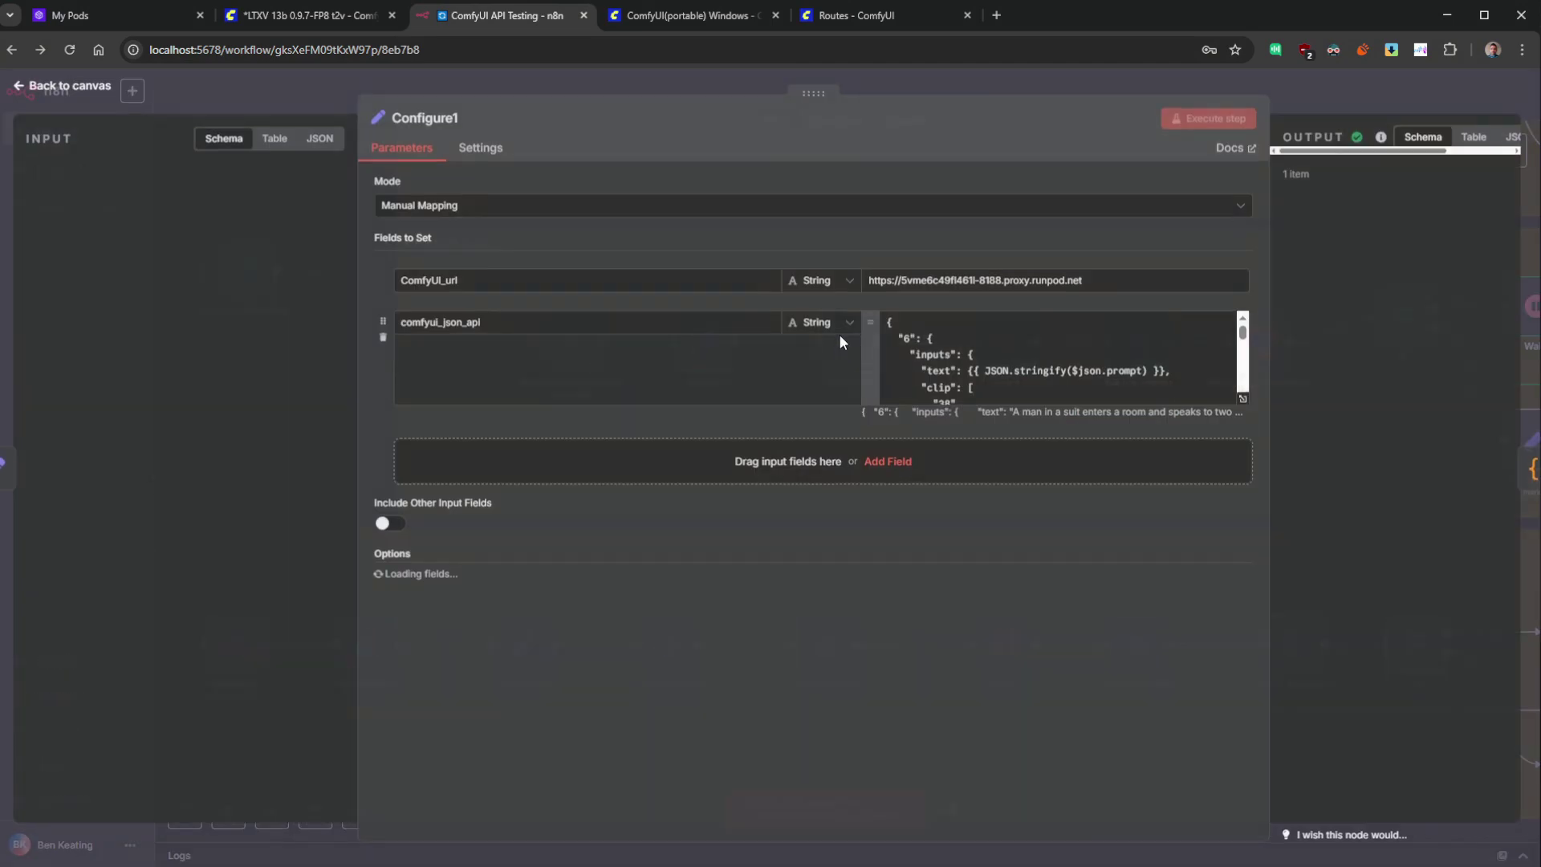
click(988, 370)
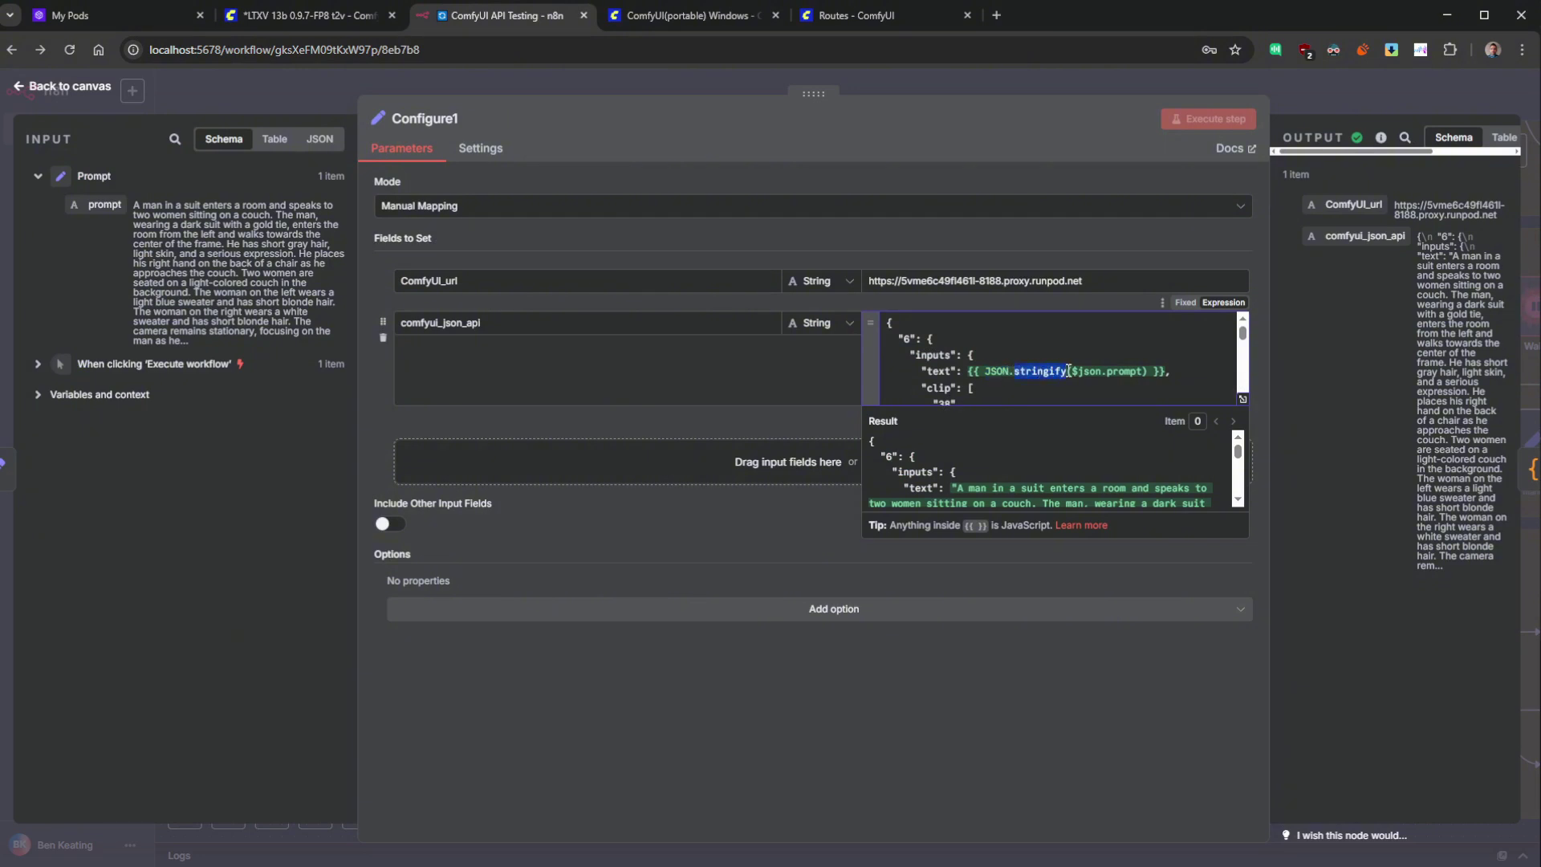
drag(1145, 373, 1077, 373)
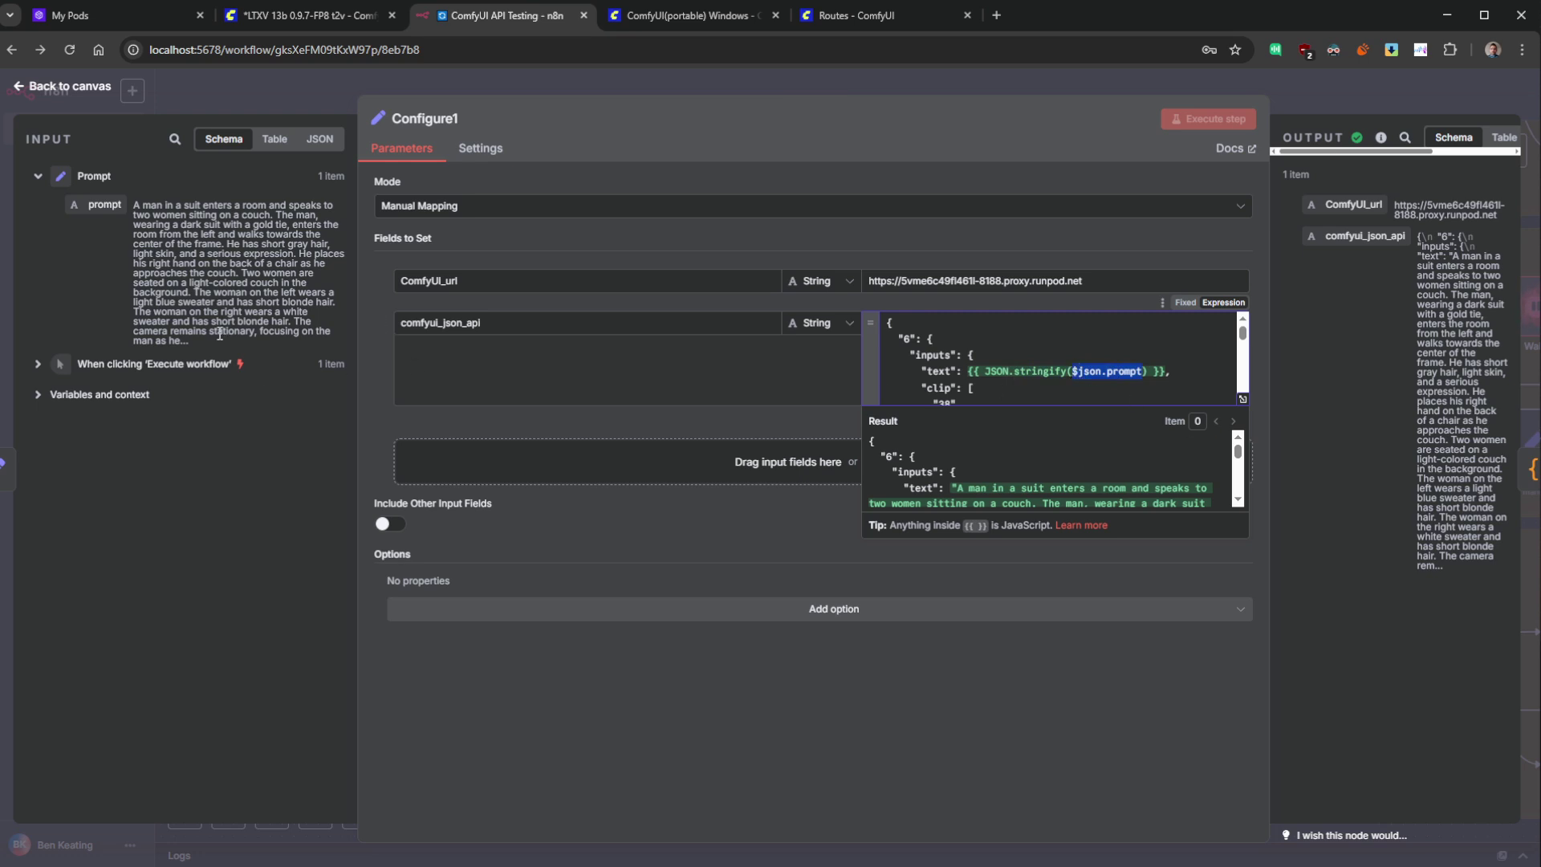
click(279, 142)
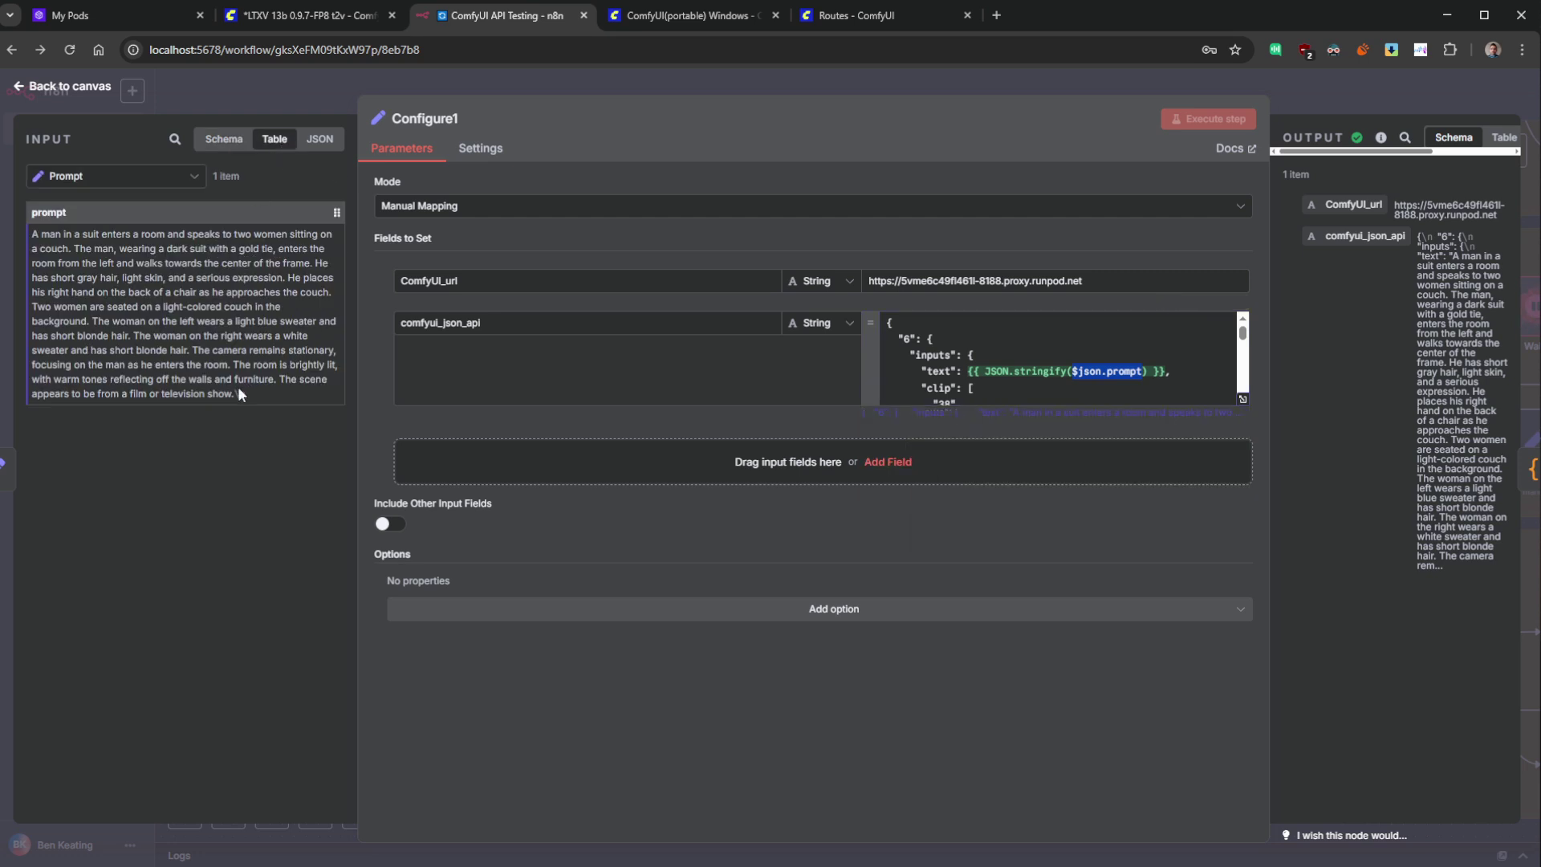
drag(251, 395, 230, 397)
click(255, 388)
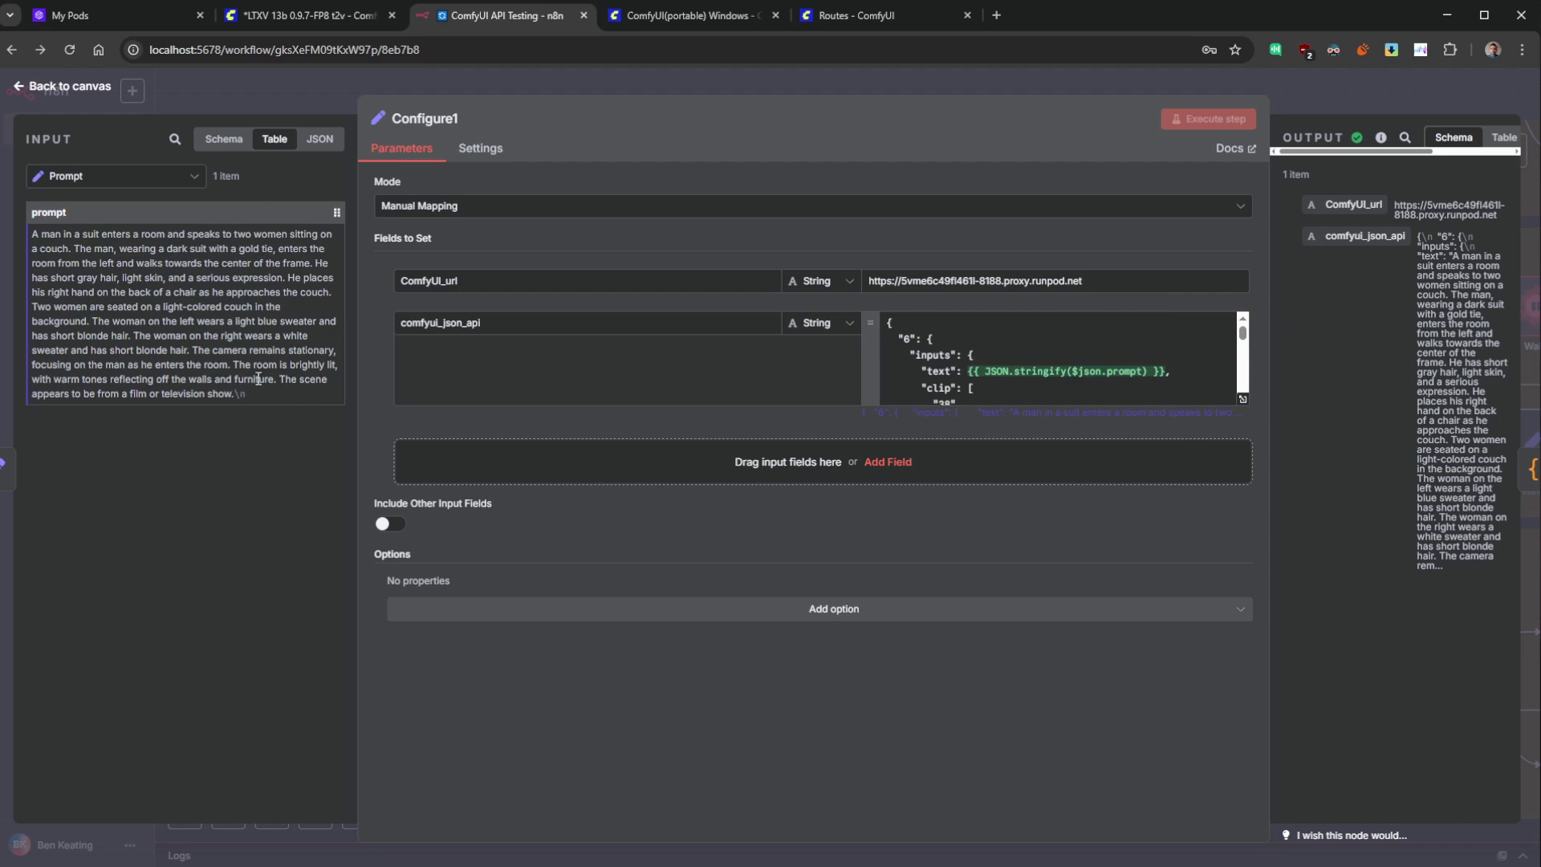
click(1033, 365)
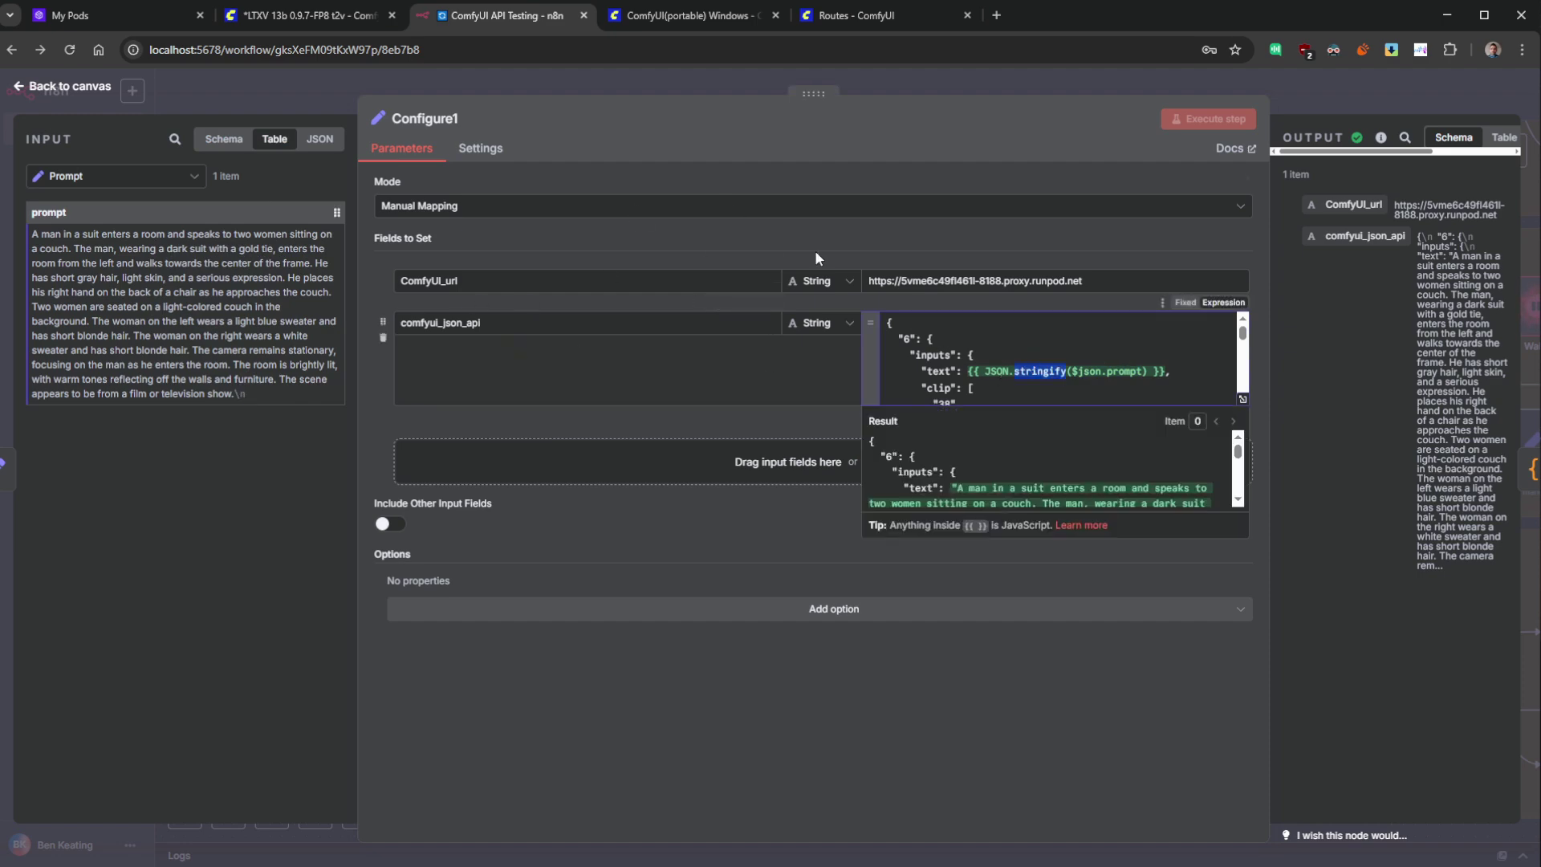
click(77, 86)
- Inspect the Submit Prompt node's URL expression and the prompt_id in its output
drag(1159, 519, 848, 533)
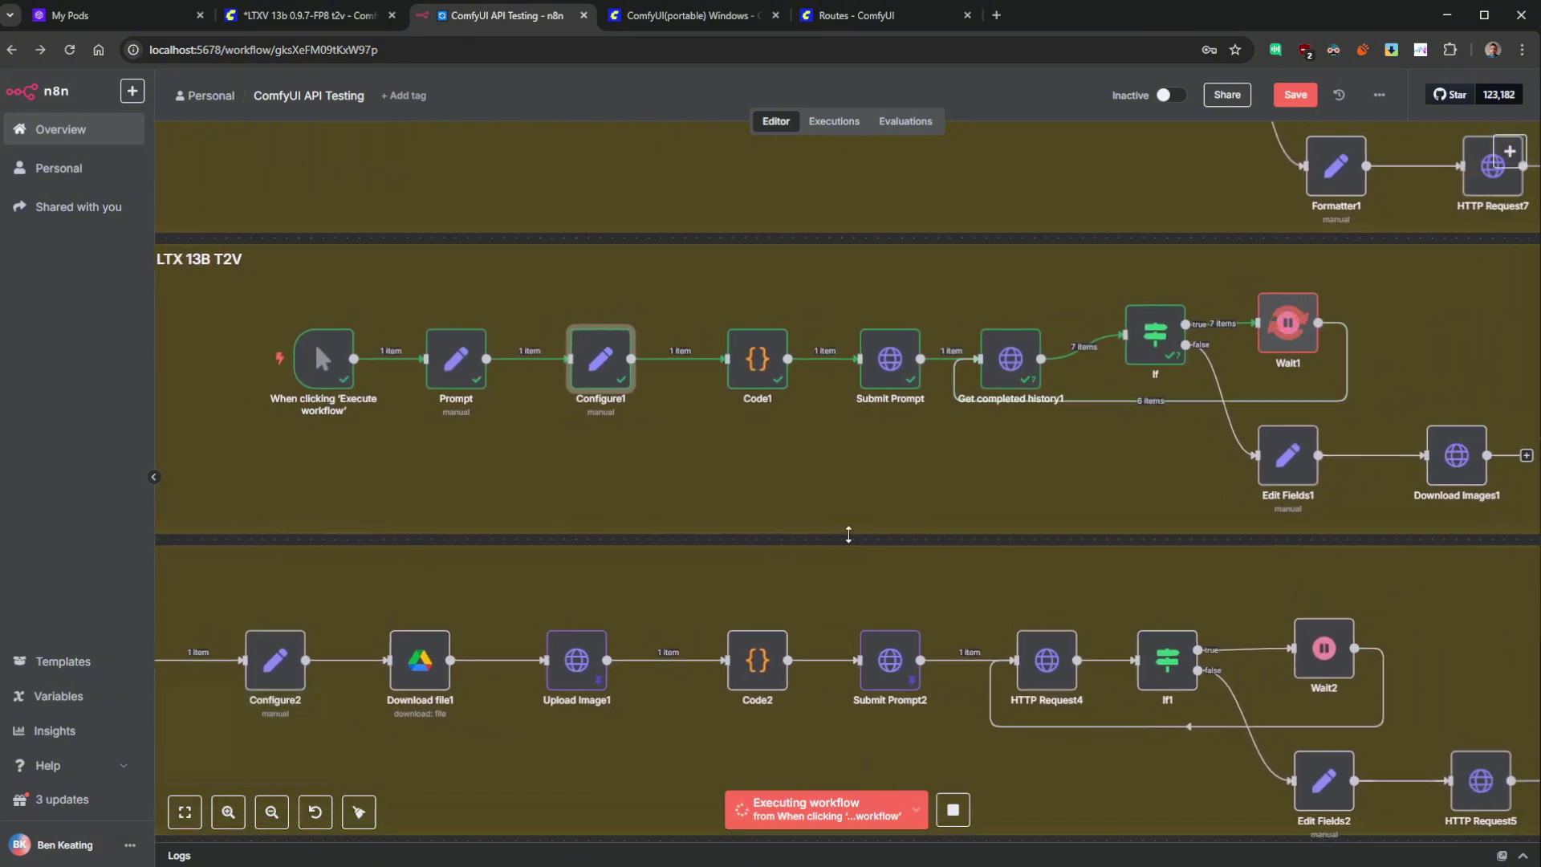
drag(659, 247, 737, 243)
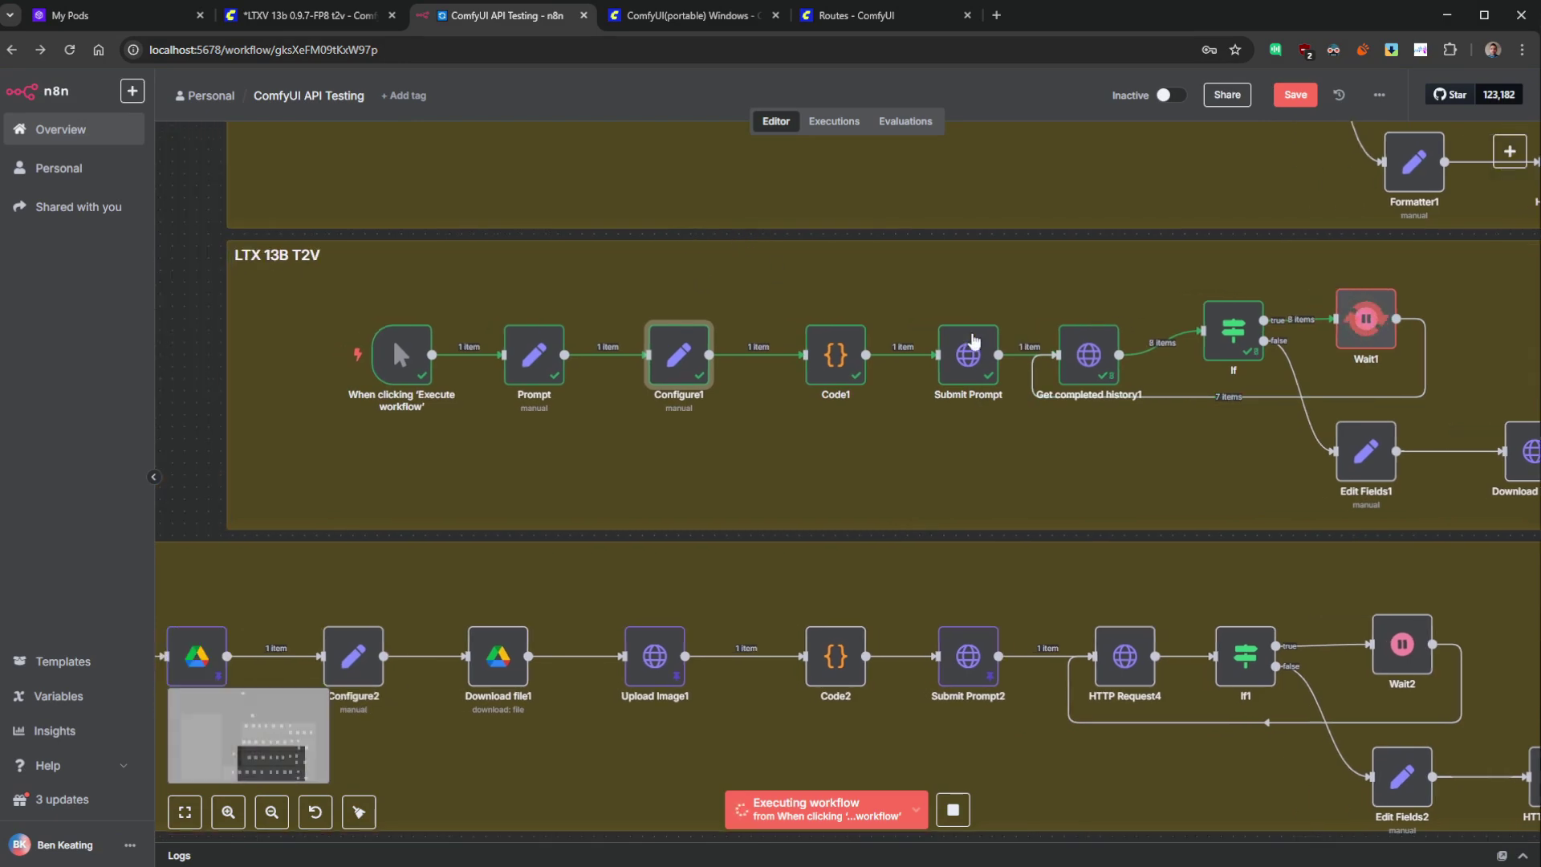
double_click(969, 354)
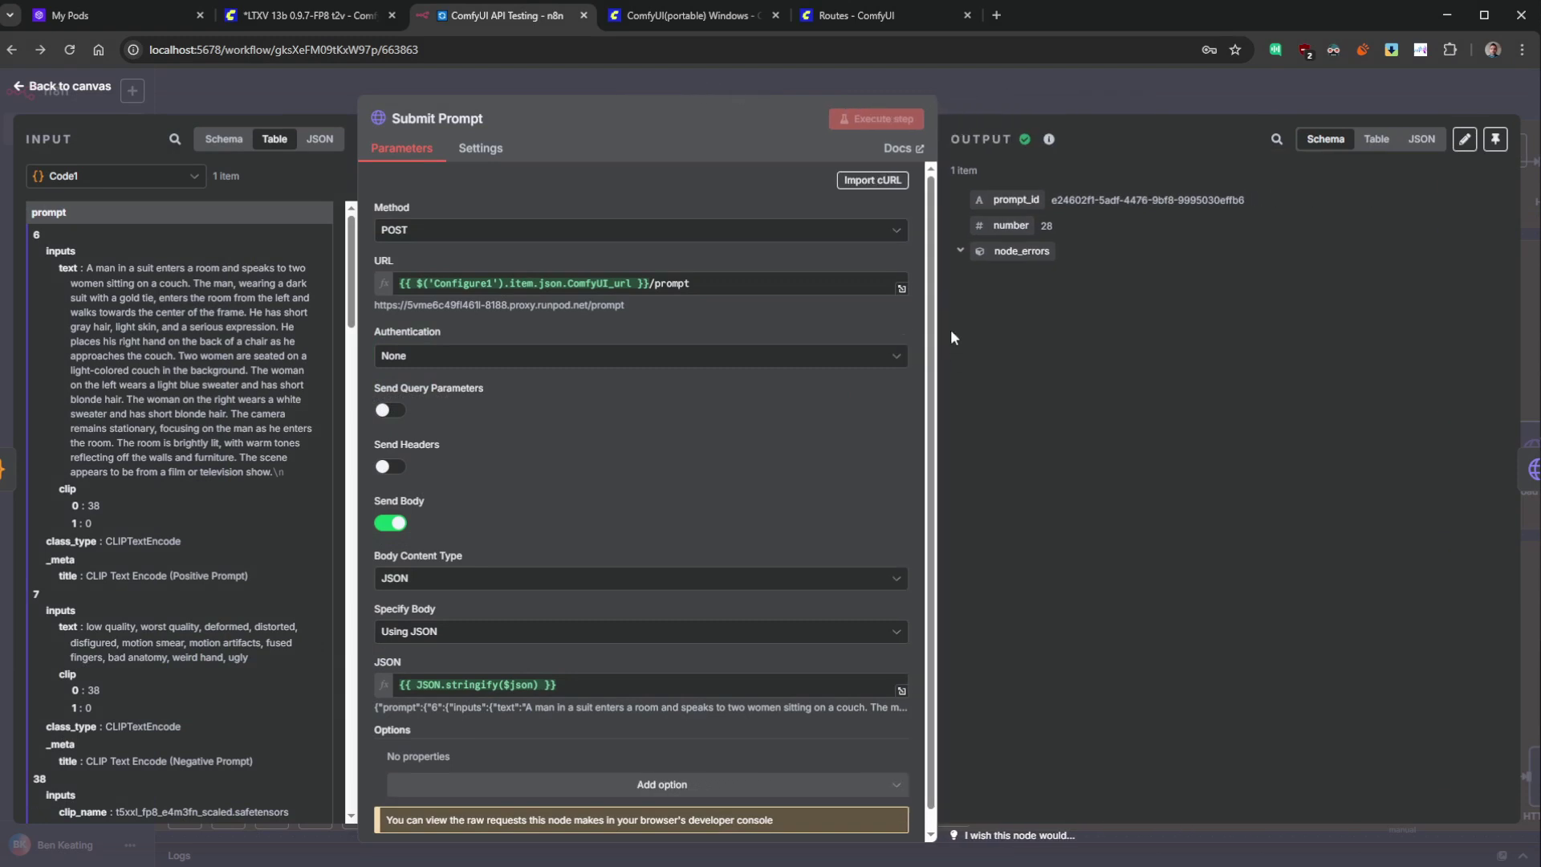
click(712, 285)
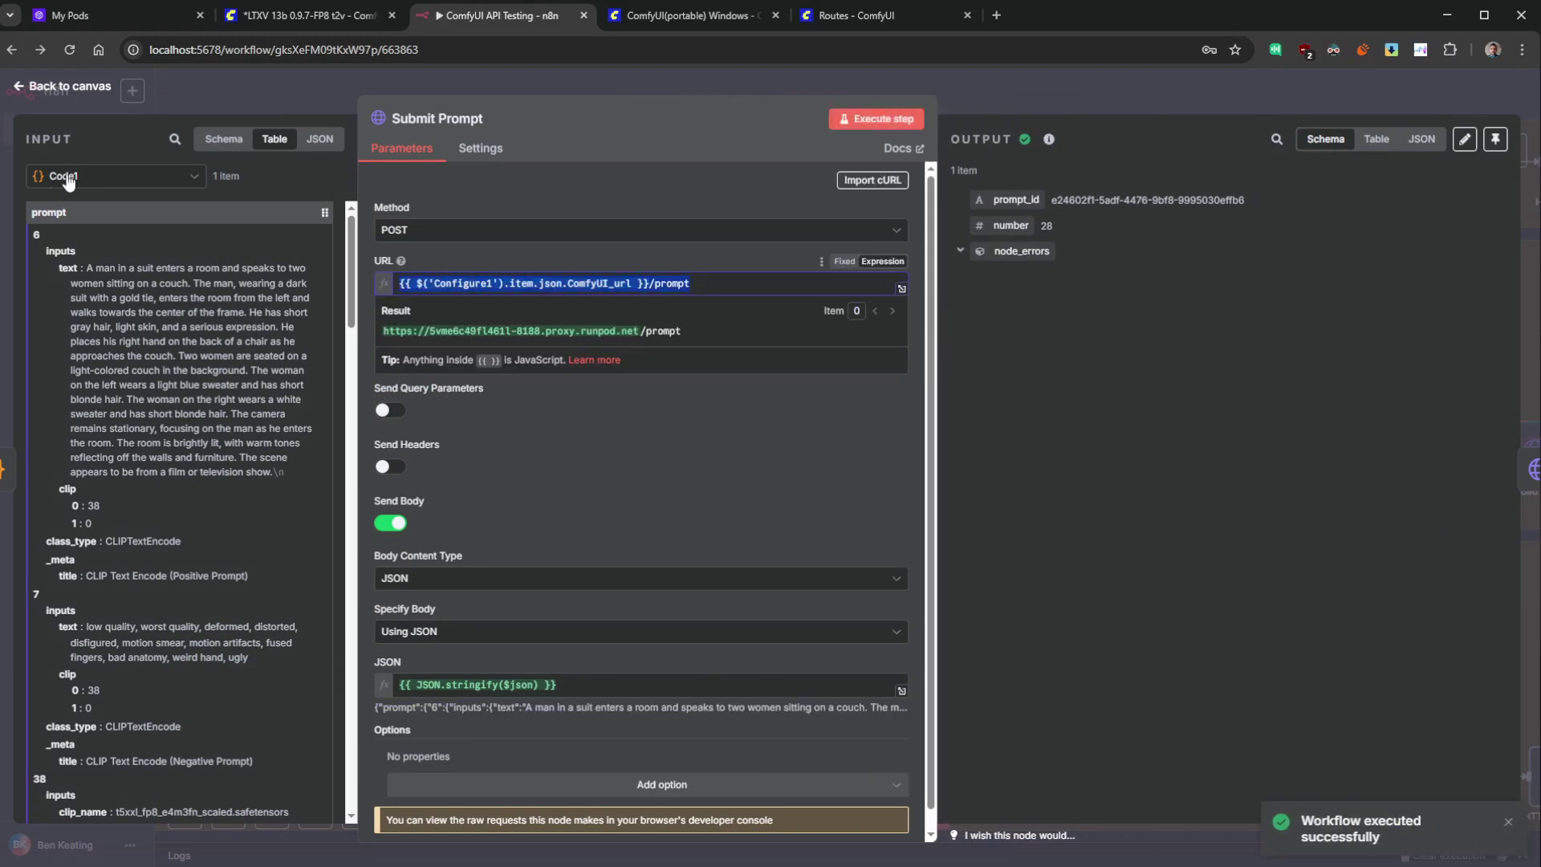
click(1158, 330)
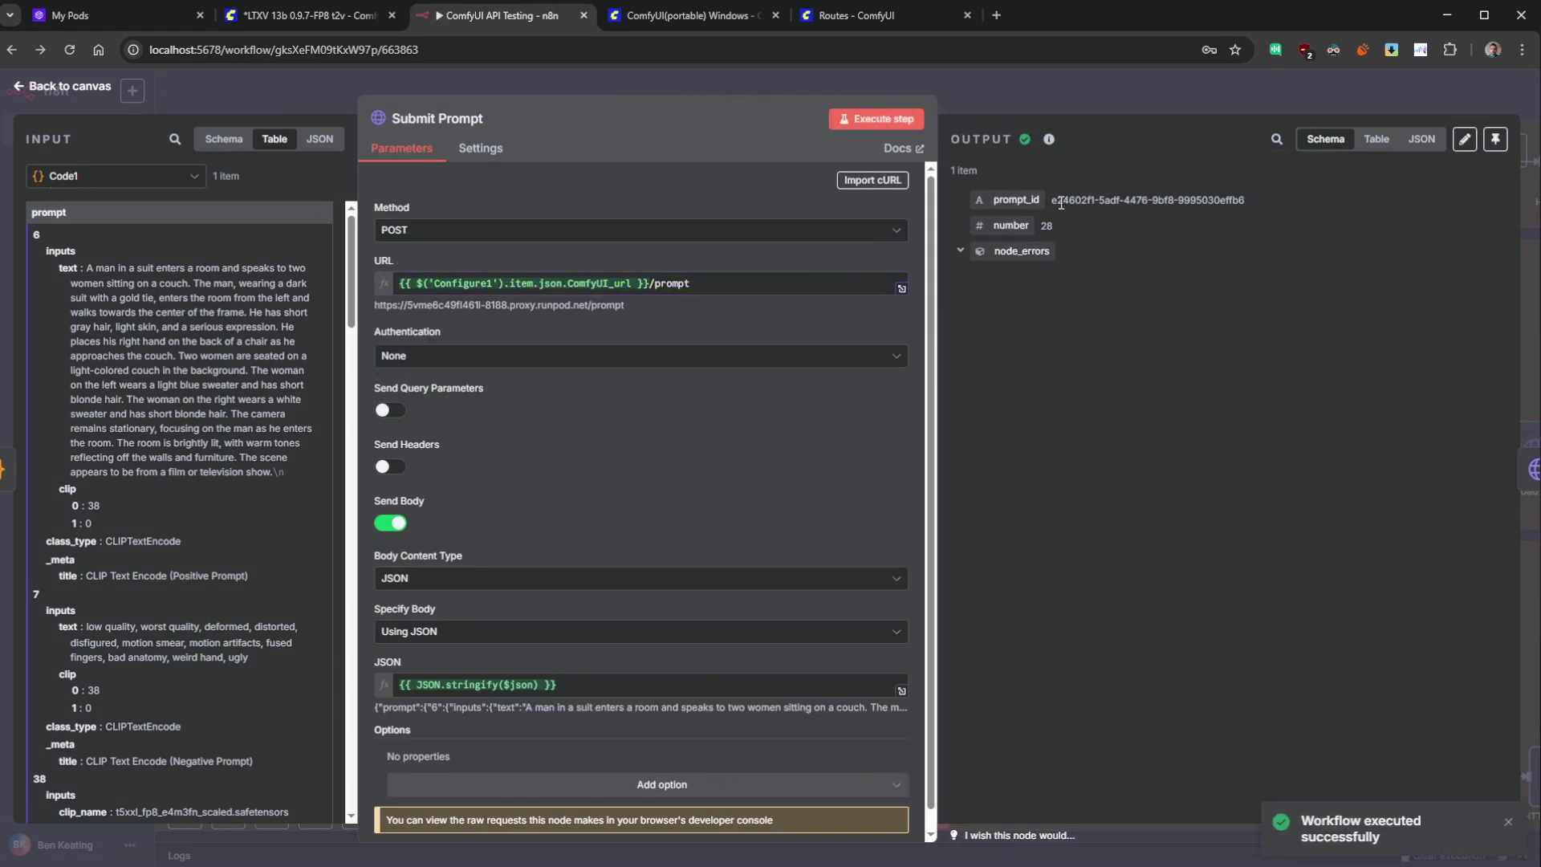
drag(1063, 200, 1228, 200)
click(51, 88)
- Compare the Flux Kontext node chain with the LTX 13B T2V chain on the canvas
scroll(225, 265, up, 5)
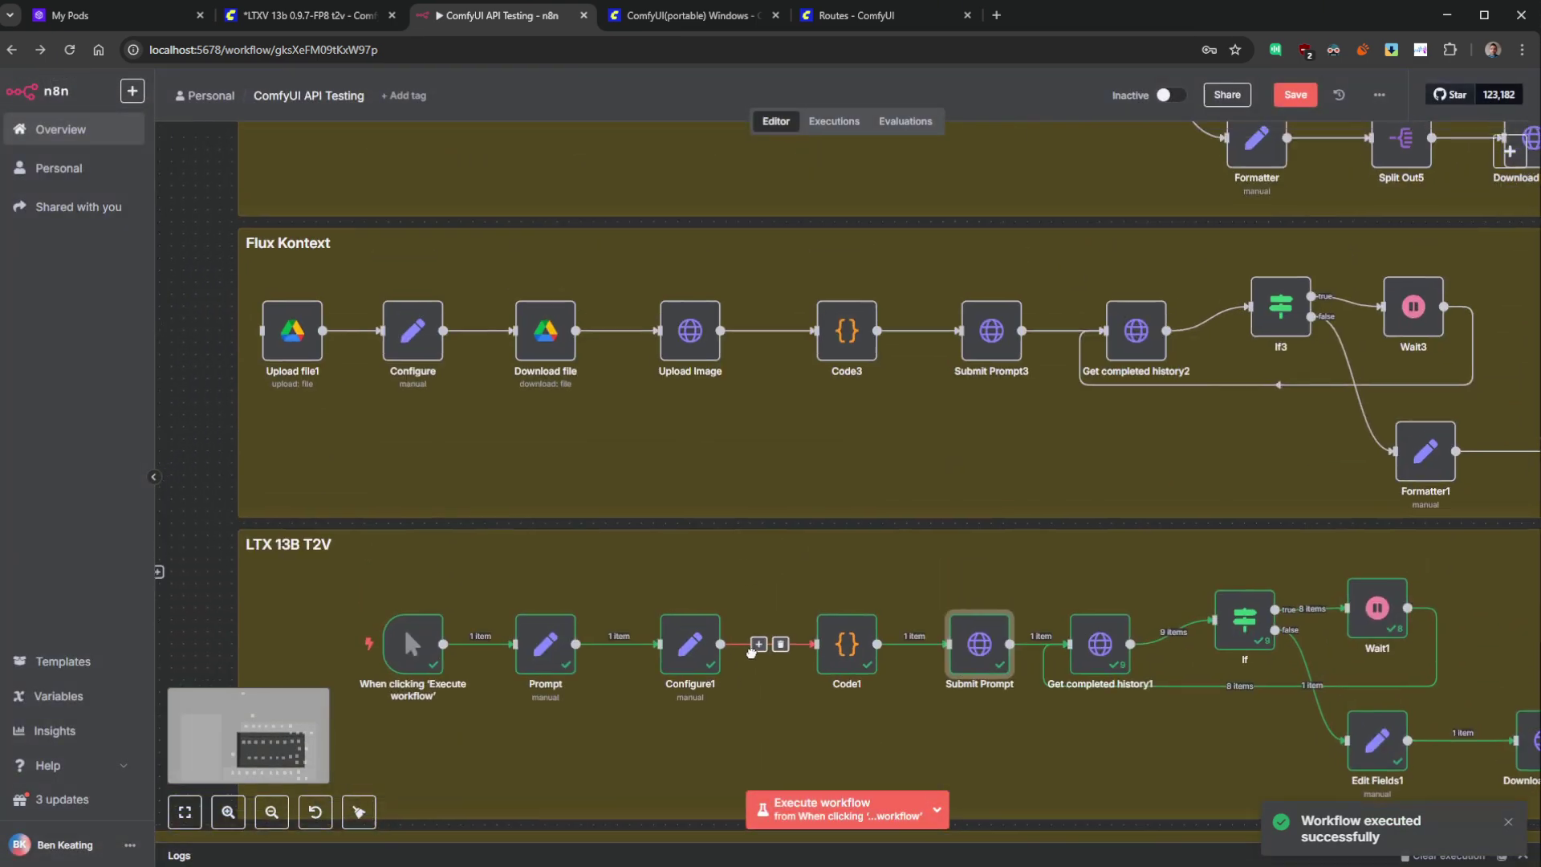
scroll(305, 273, up, 5)
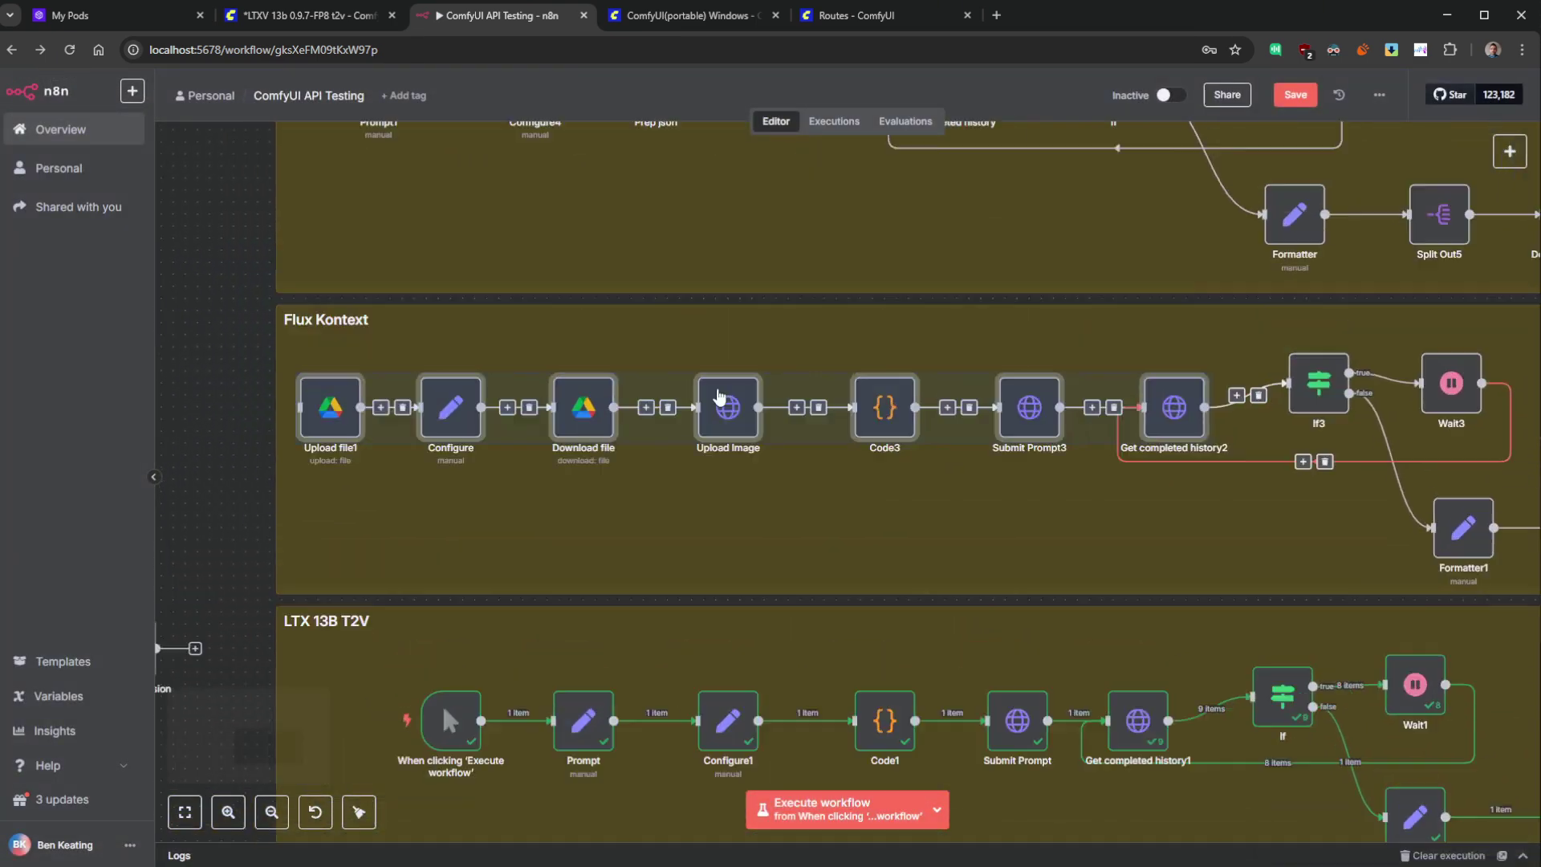
drag(372, 281, 1326, 543)
scroll(1076, 344, down, 6)
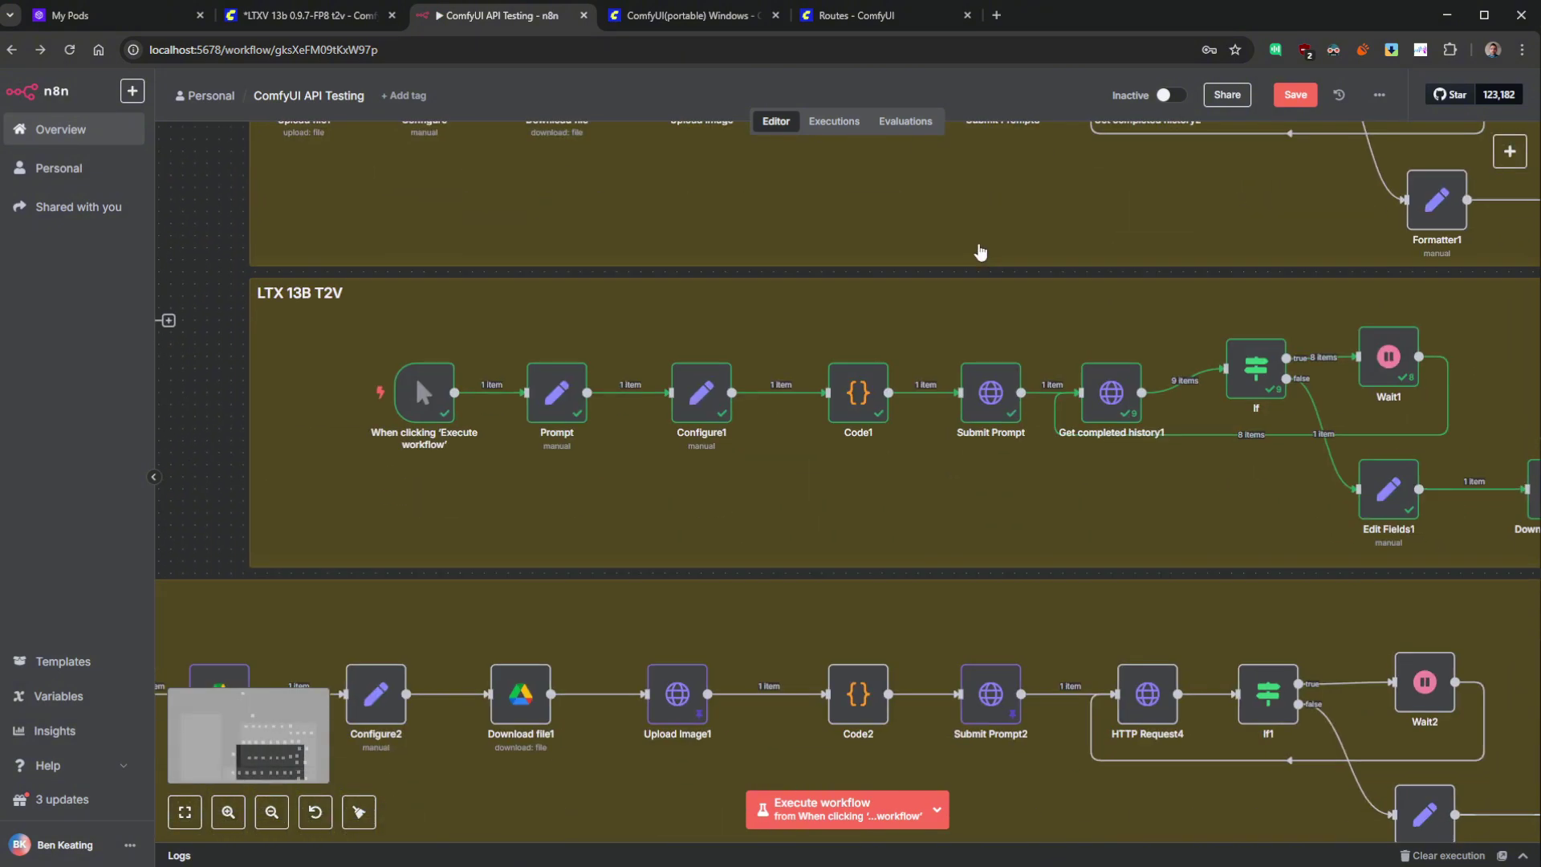
scroll(971, 389, up, 2)
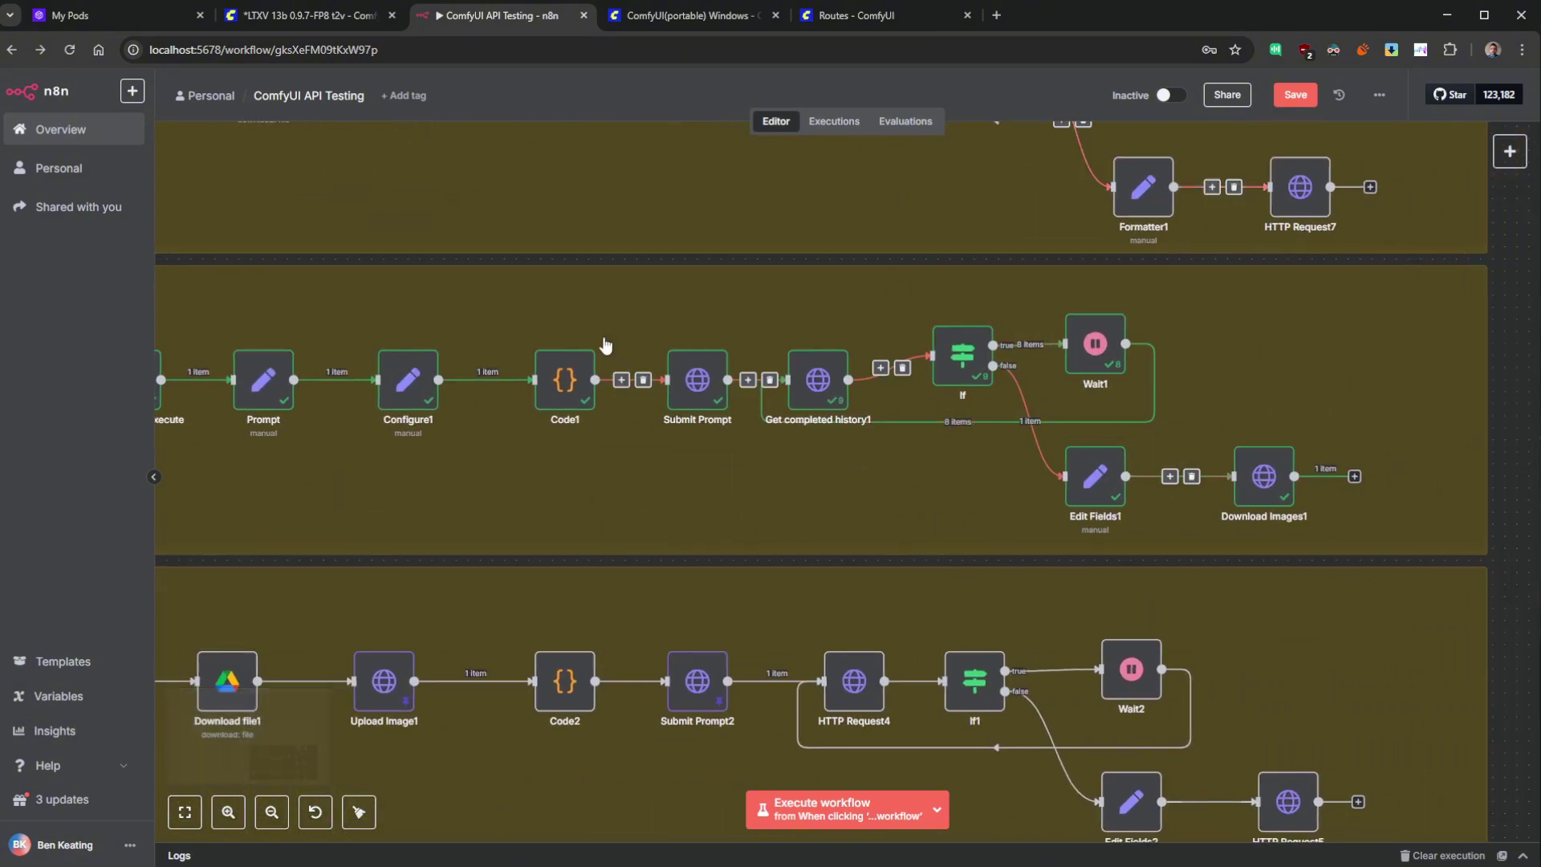
- Examine the outputs jmespath expression in Edit Fields1 and the file name it extracts
double_click(1107, 467)
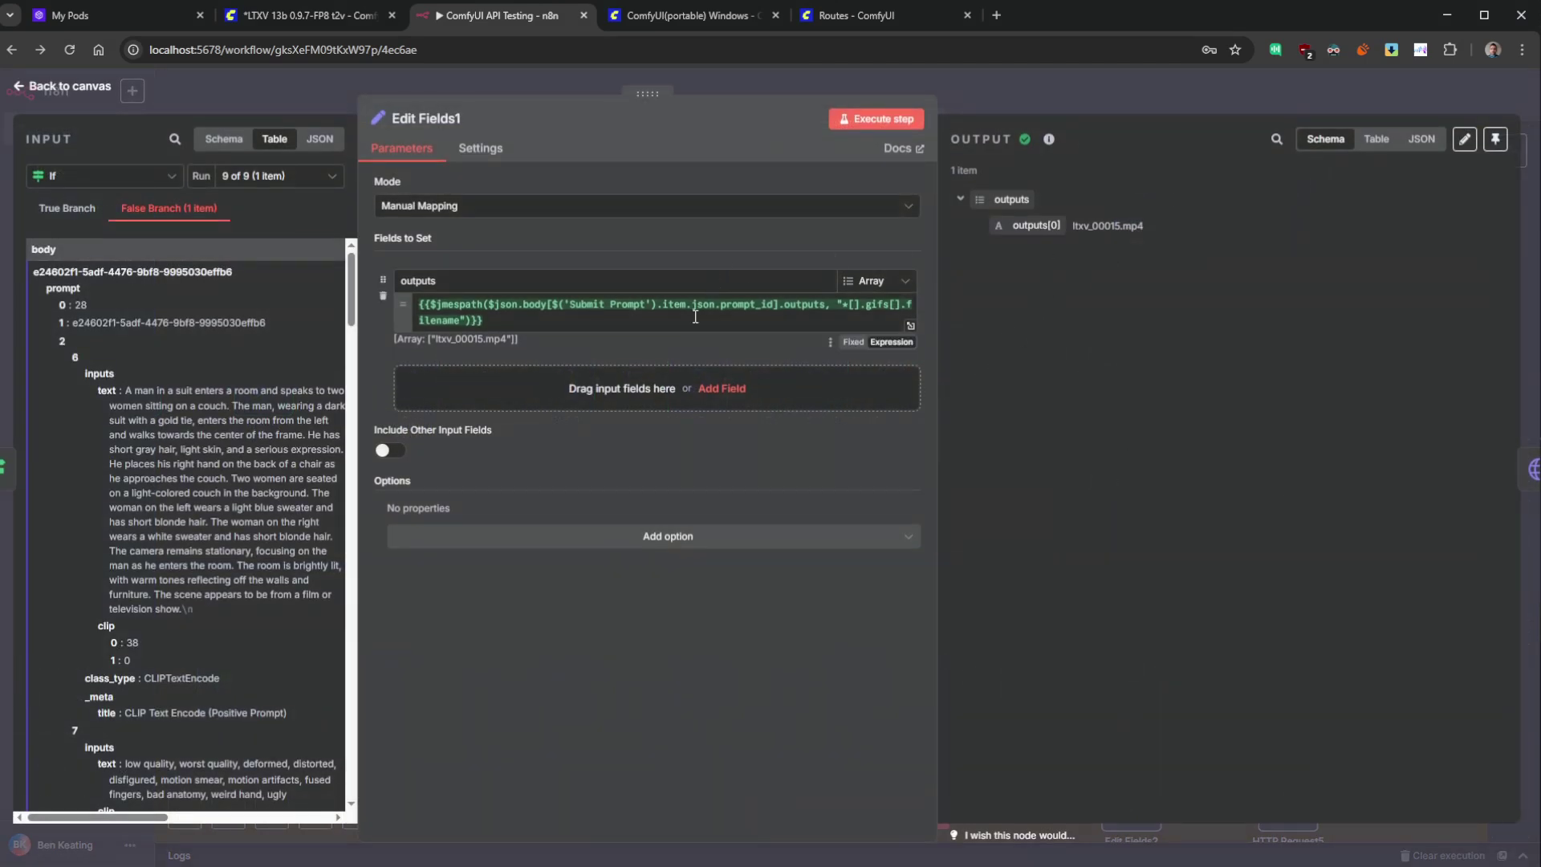
drag(936, 319, 887, 320)
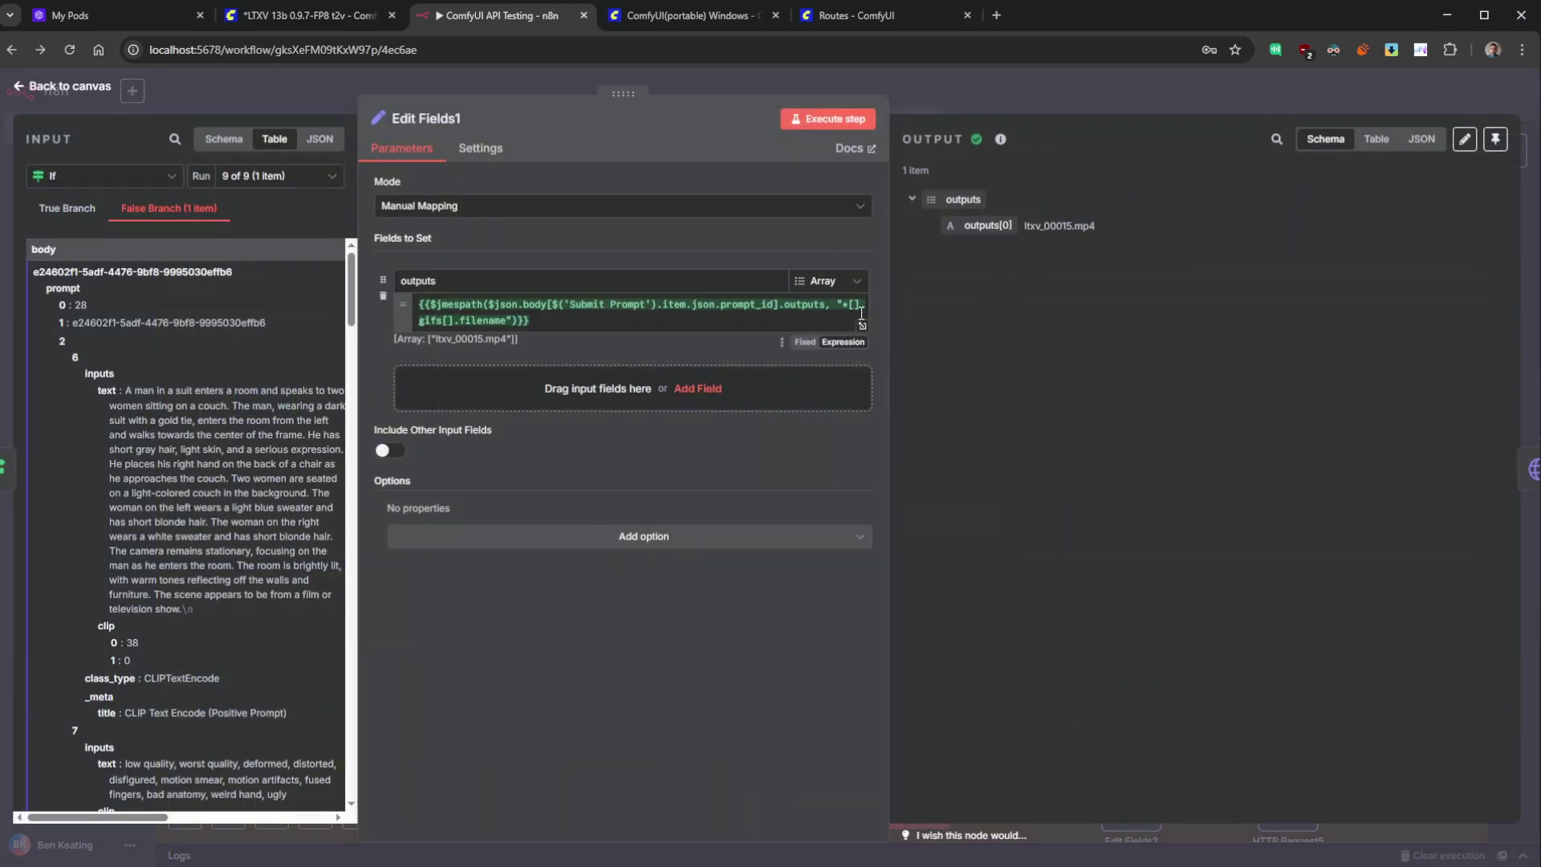
click(565, 319)
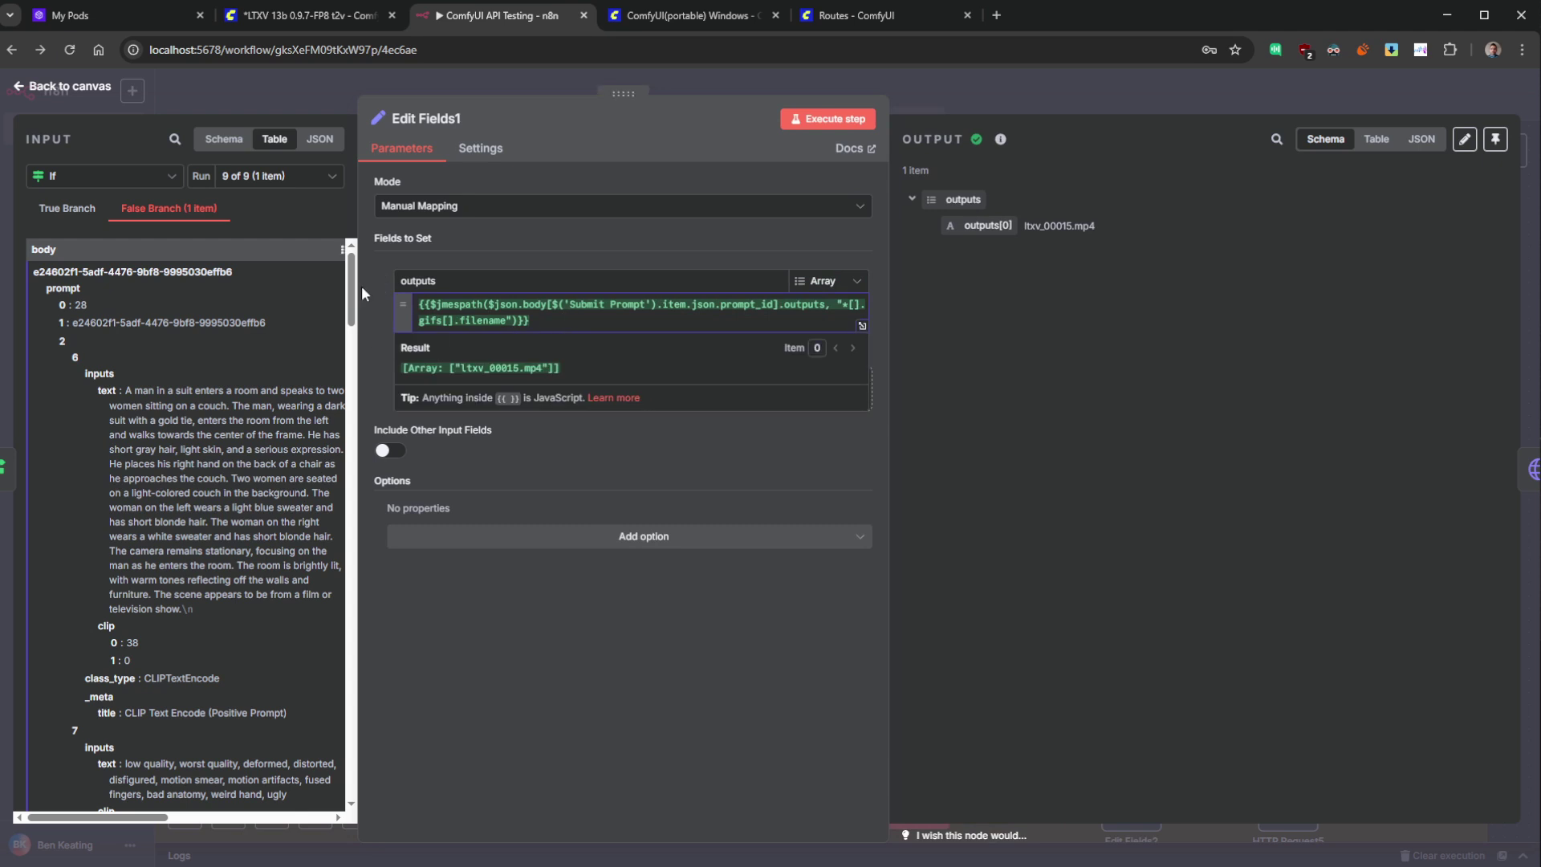
drag(1109, 226, 998, 224)
click(45, 86)
- Inspect the Download Images1 node's request URL and the video file in its output
scroll(1156, 473, right, 3)
drag(1161, 470, 1137, 469)
double_click(1124, 478)
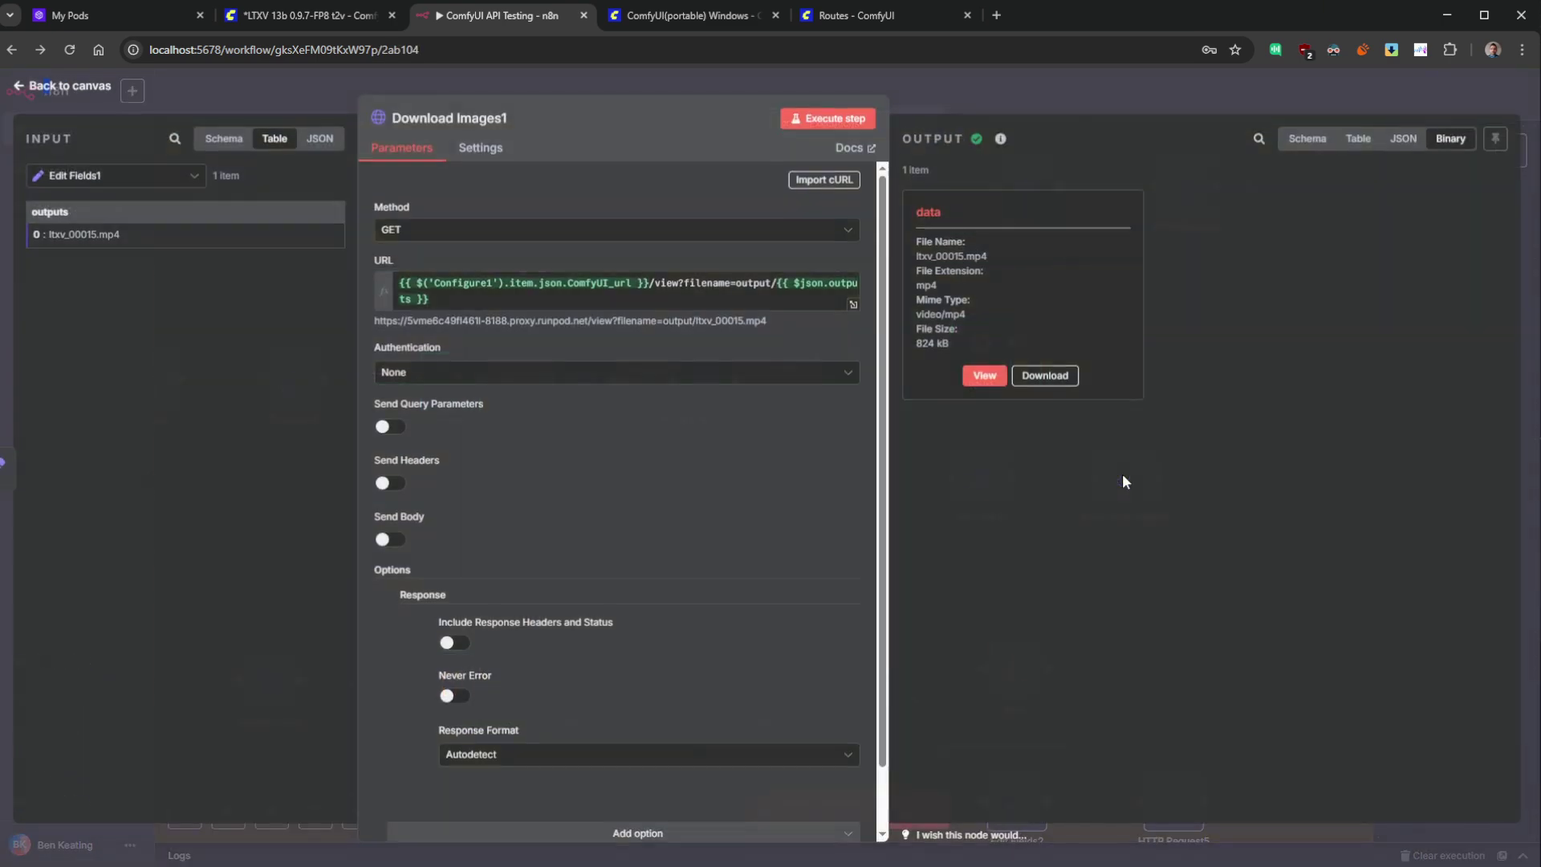
click(93, 87)
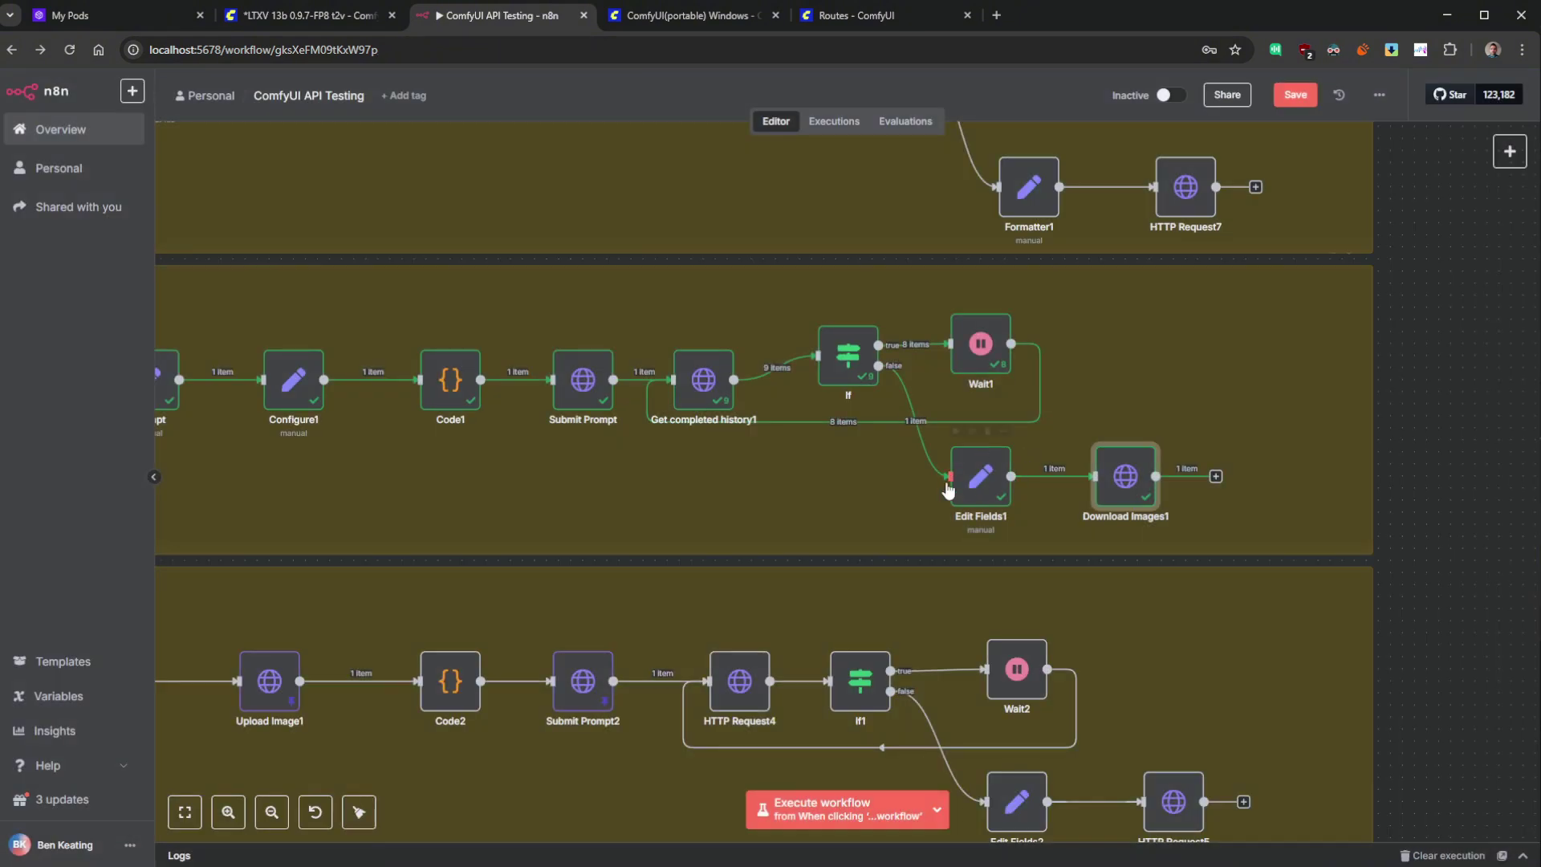
- Reopen Edit Fields1, widen its input data area, and show the input in Schema view
click(967, 479)
double_click(967, 480)
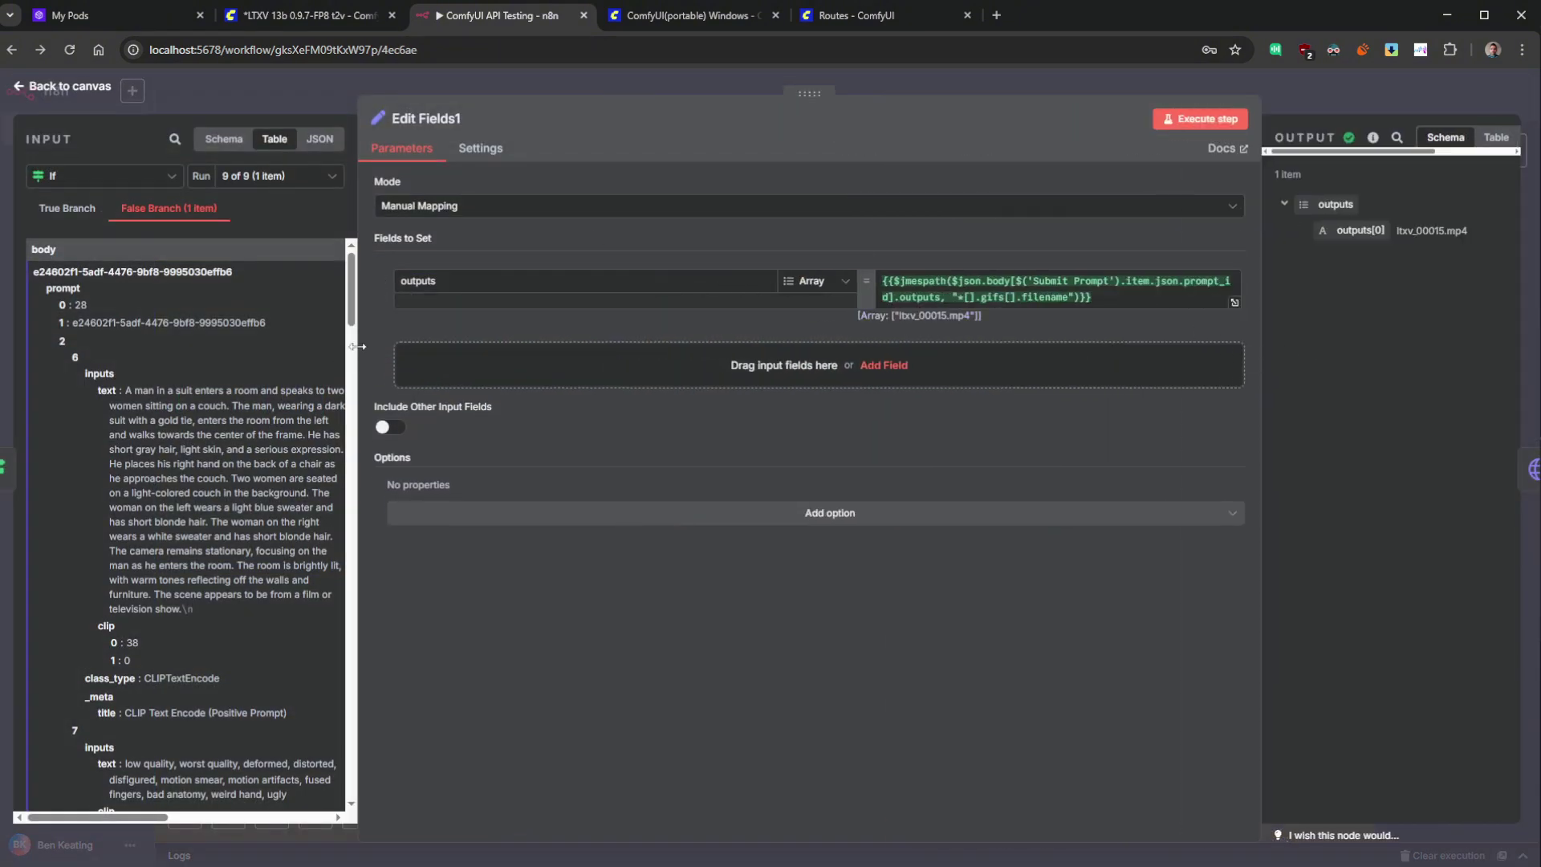
drag(359, 347, 744, 347)
click(605, 139)
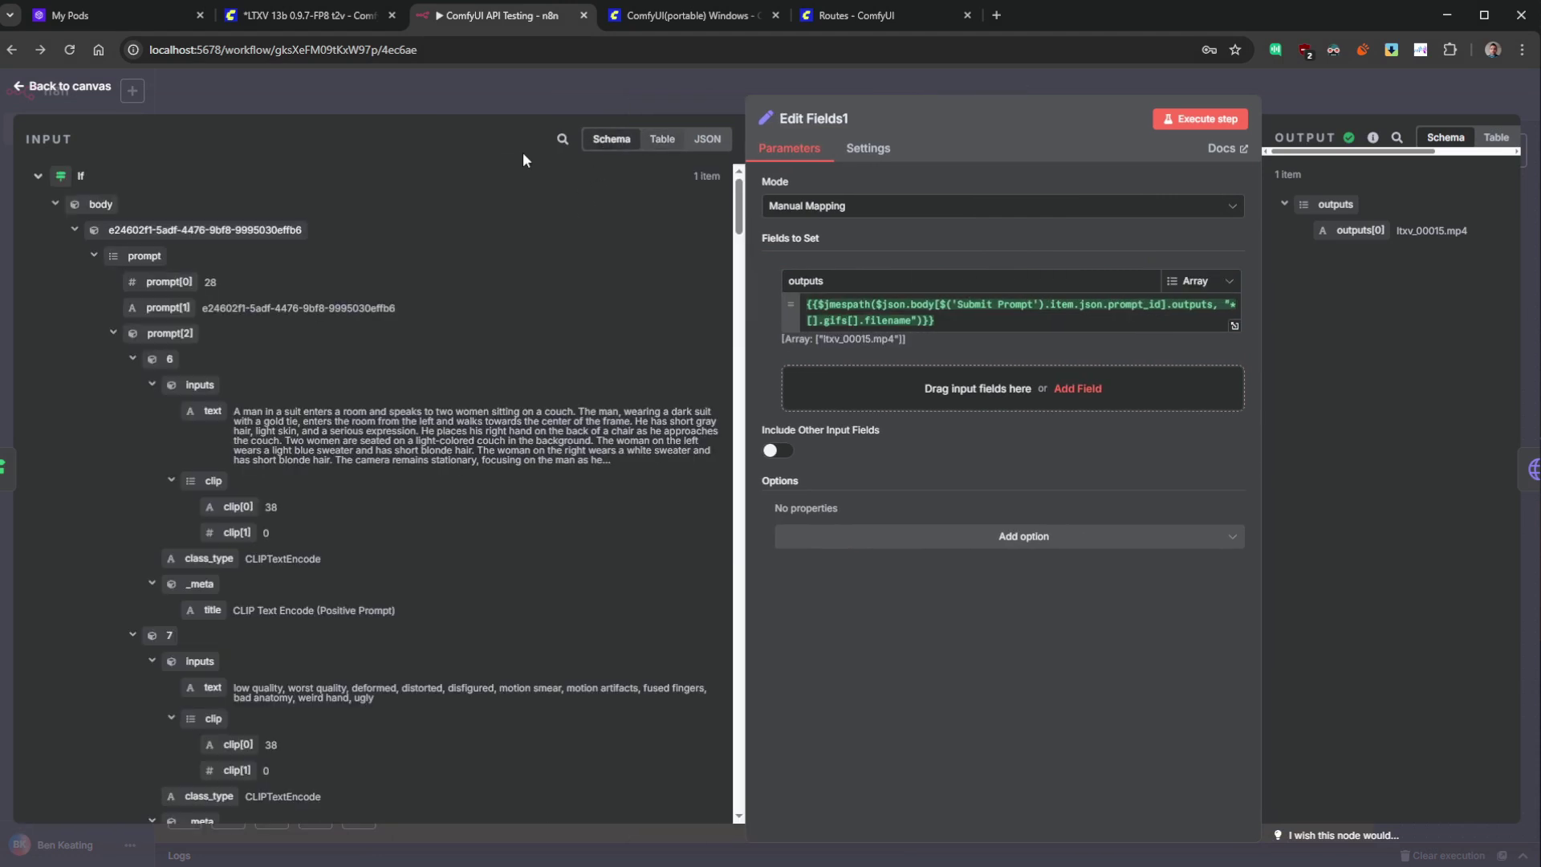
- Collapse the prompt, status and meta branches in the input schema and expand outputs down to the gifs entry
click(95, 257)
click(94, 281)
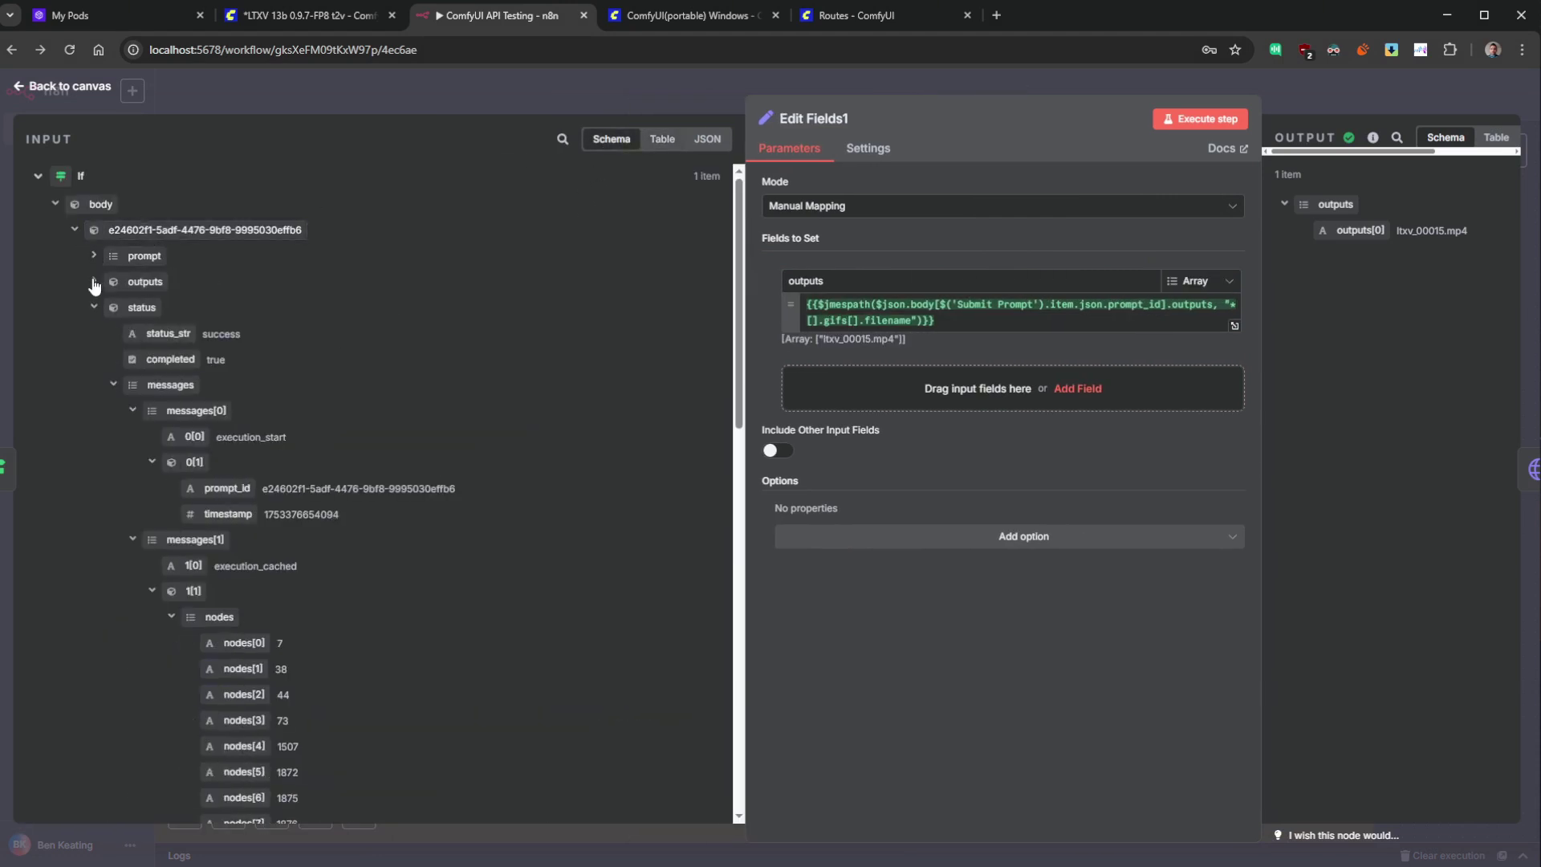
click(94, 308)
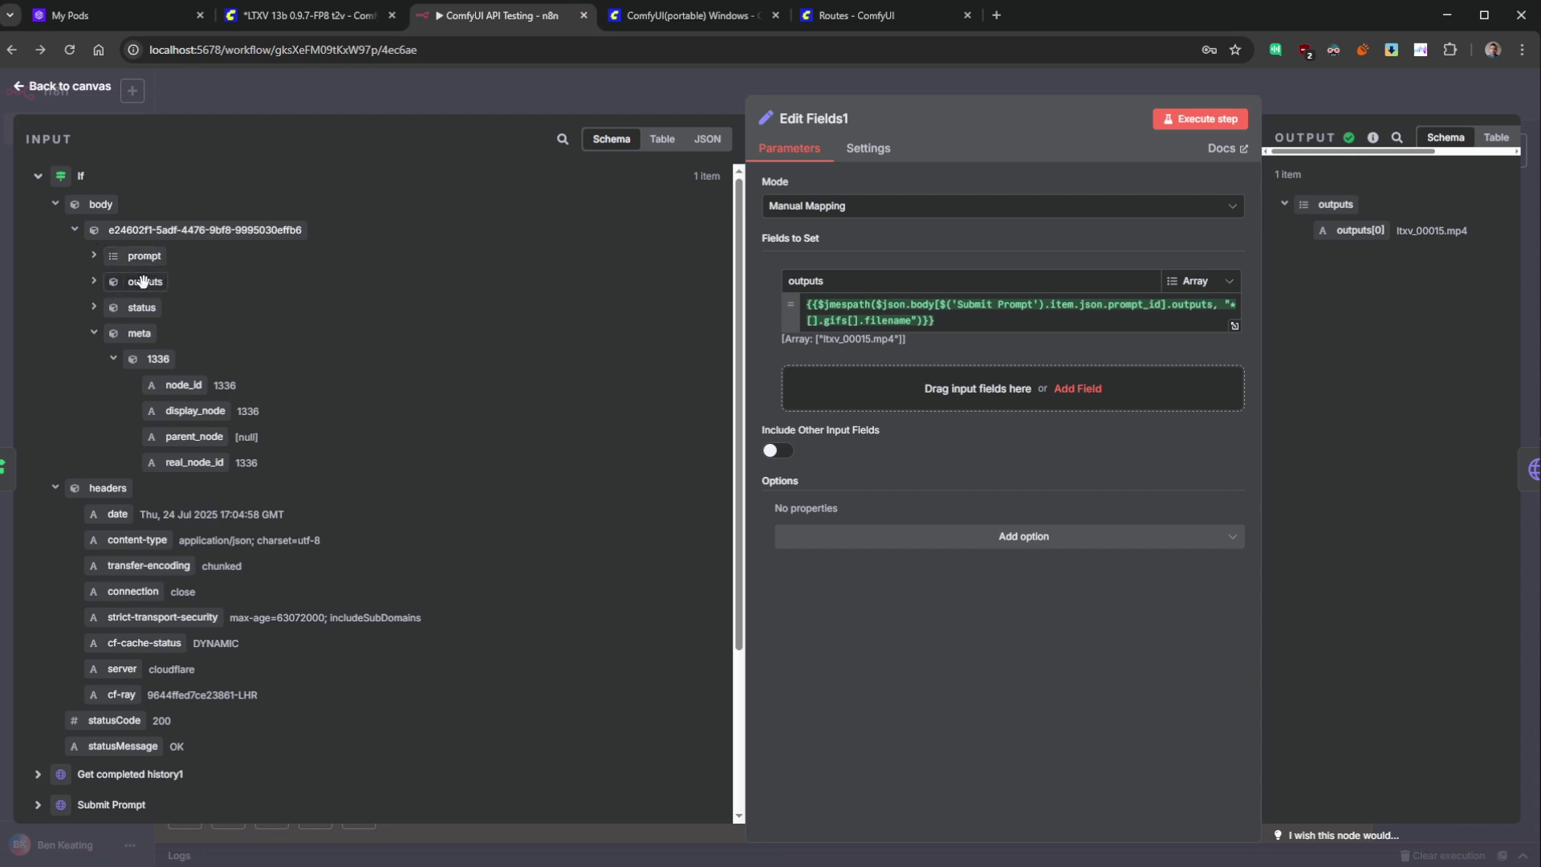
click(94, 333)
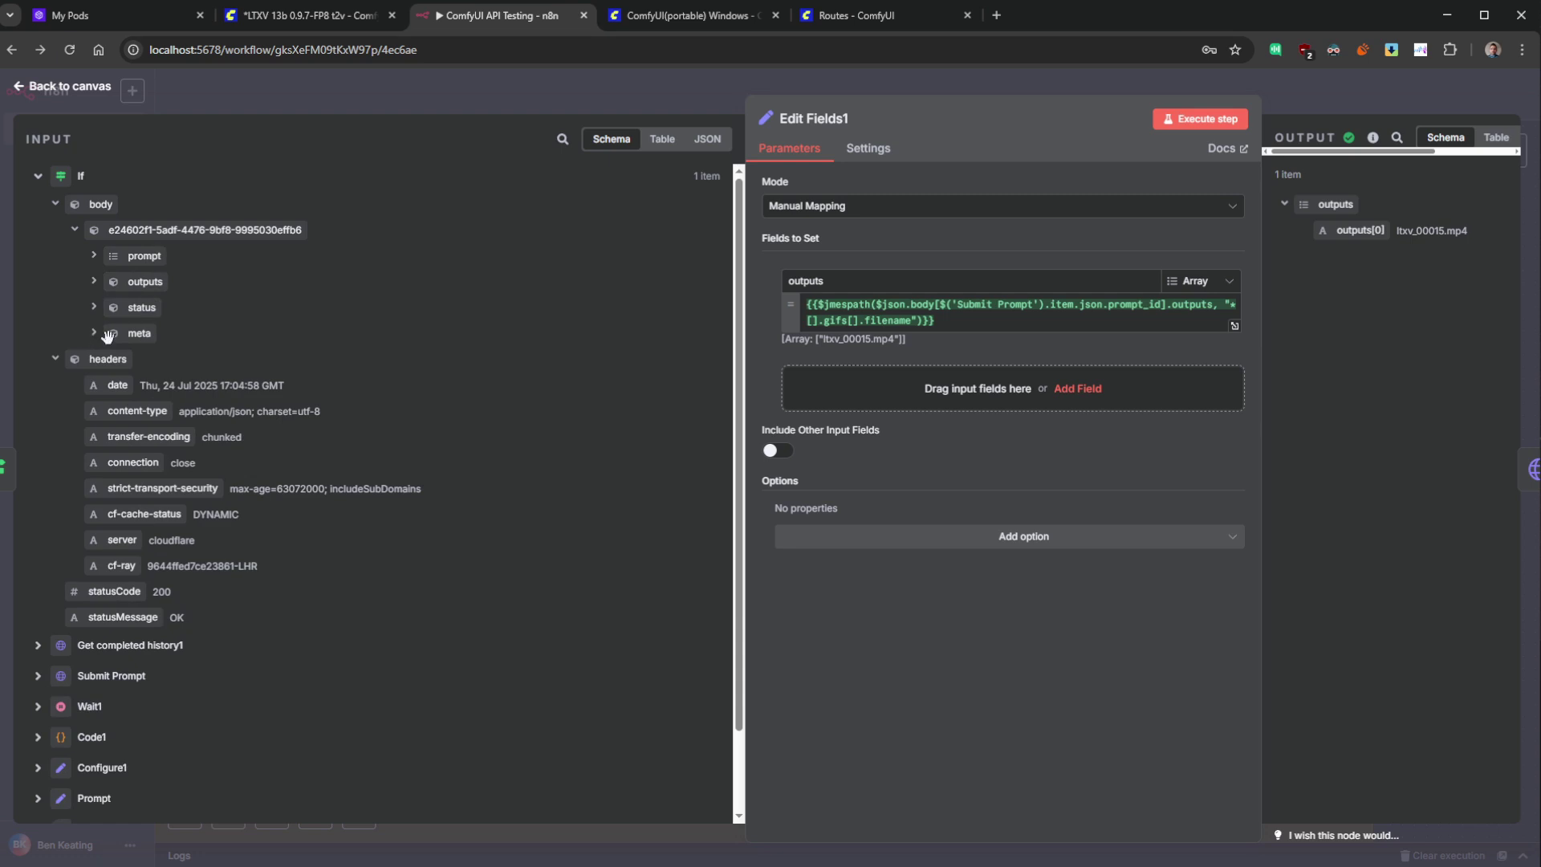
click(95, 283)
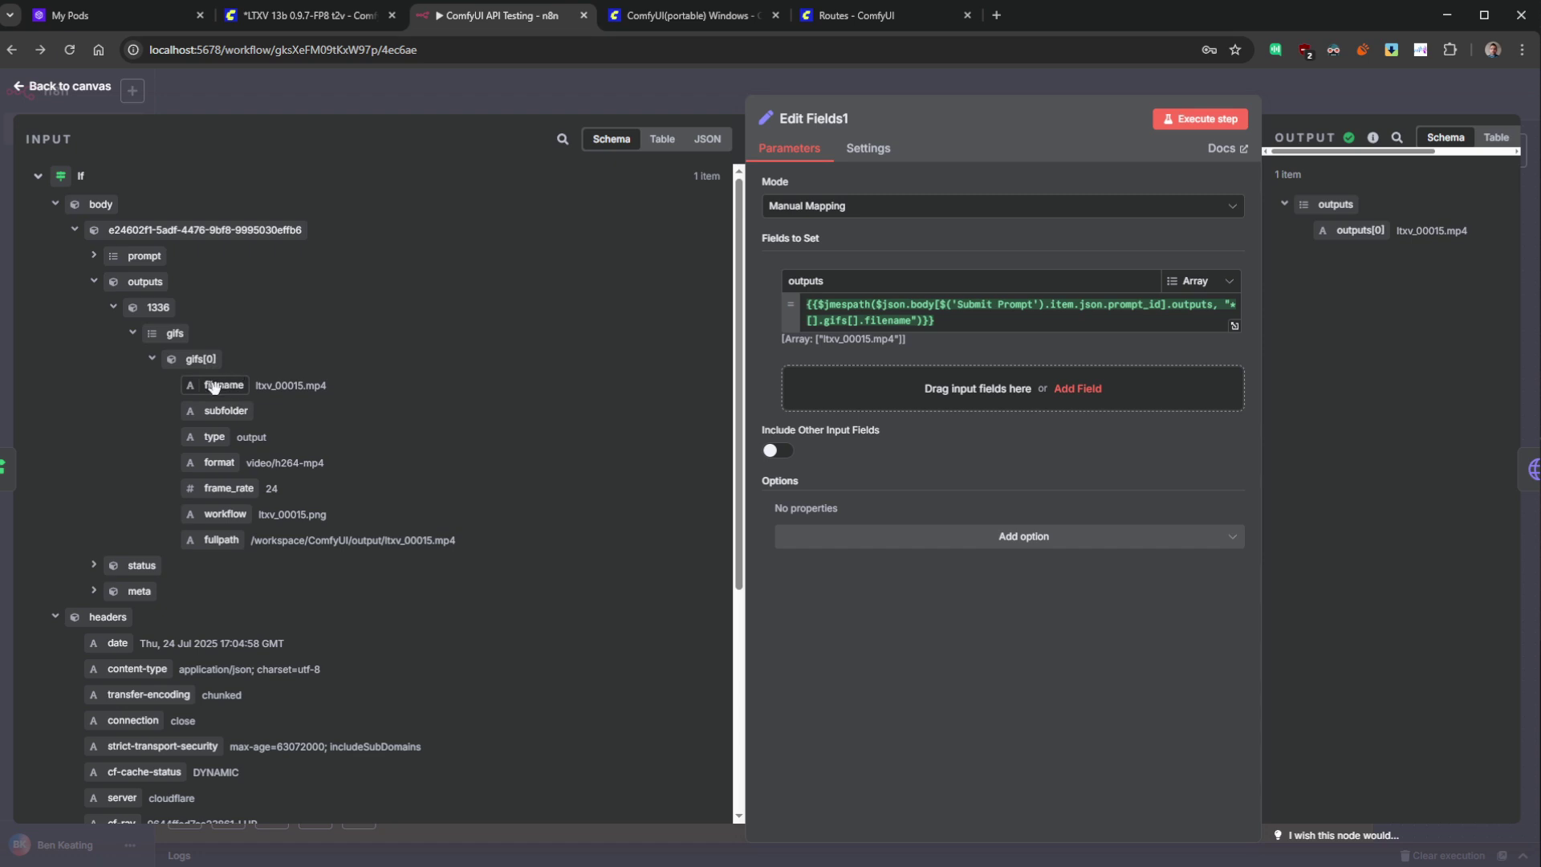
- Compare the gifs filename field with the outputs jmespath expression, and return to the workflow canvas
drag(219, 385, 261, 385)
click(996, 301)
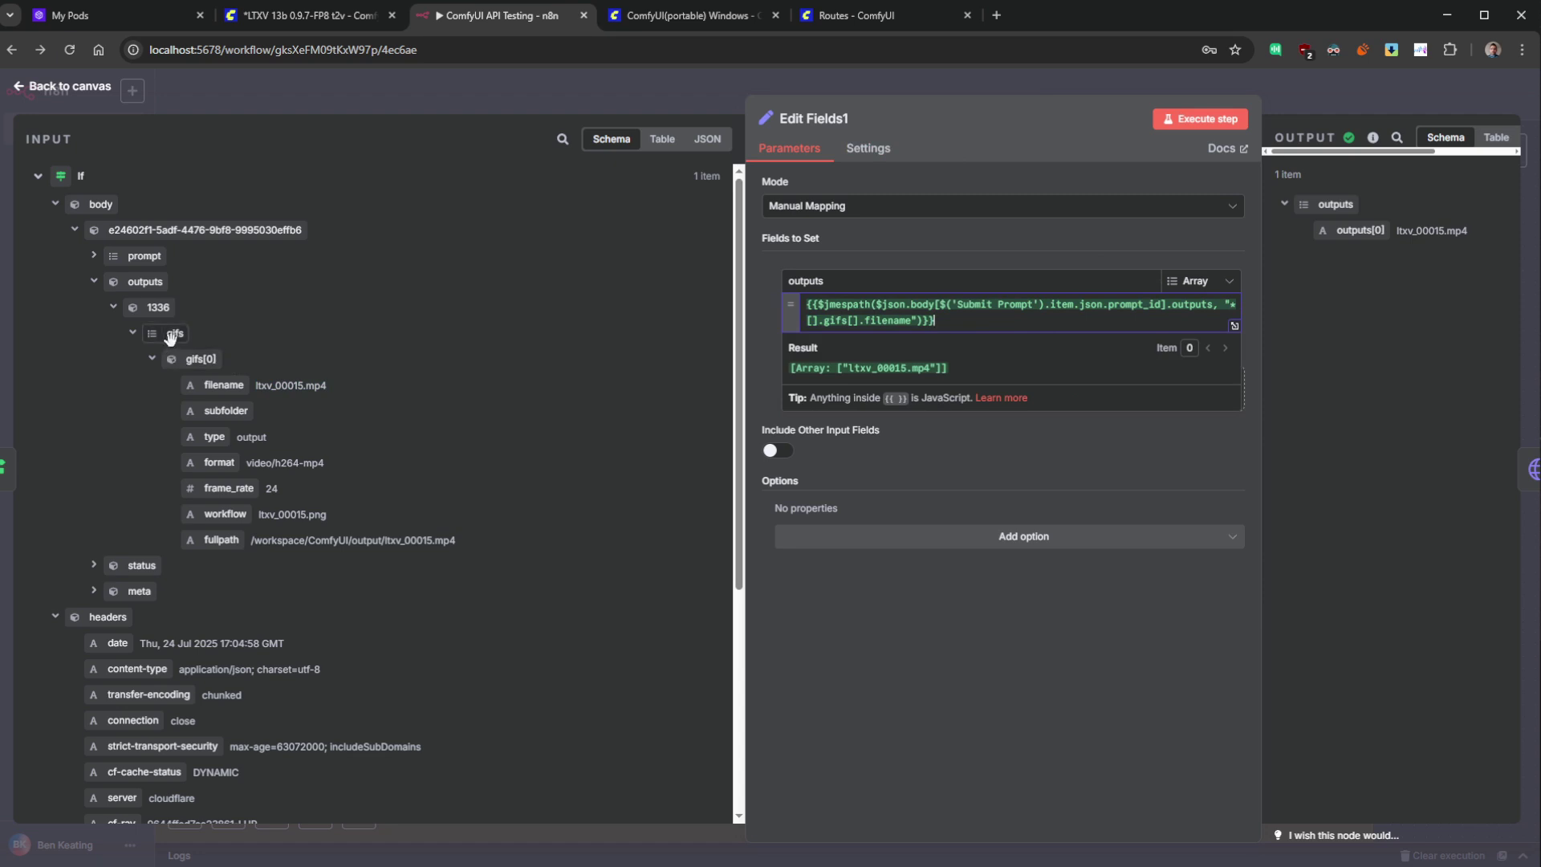
drag(1011, 321, 803, 312)
click(961, 321)
click(72, 94)
- Move the On form submission trigger into the LTX image 2 Video group, just before the Edit Image node
scroll(1340, 444, left, 5)
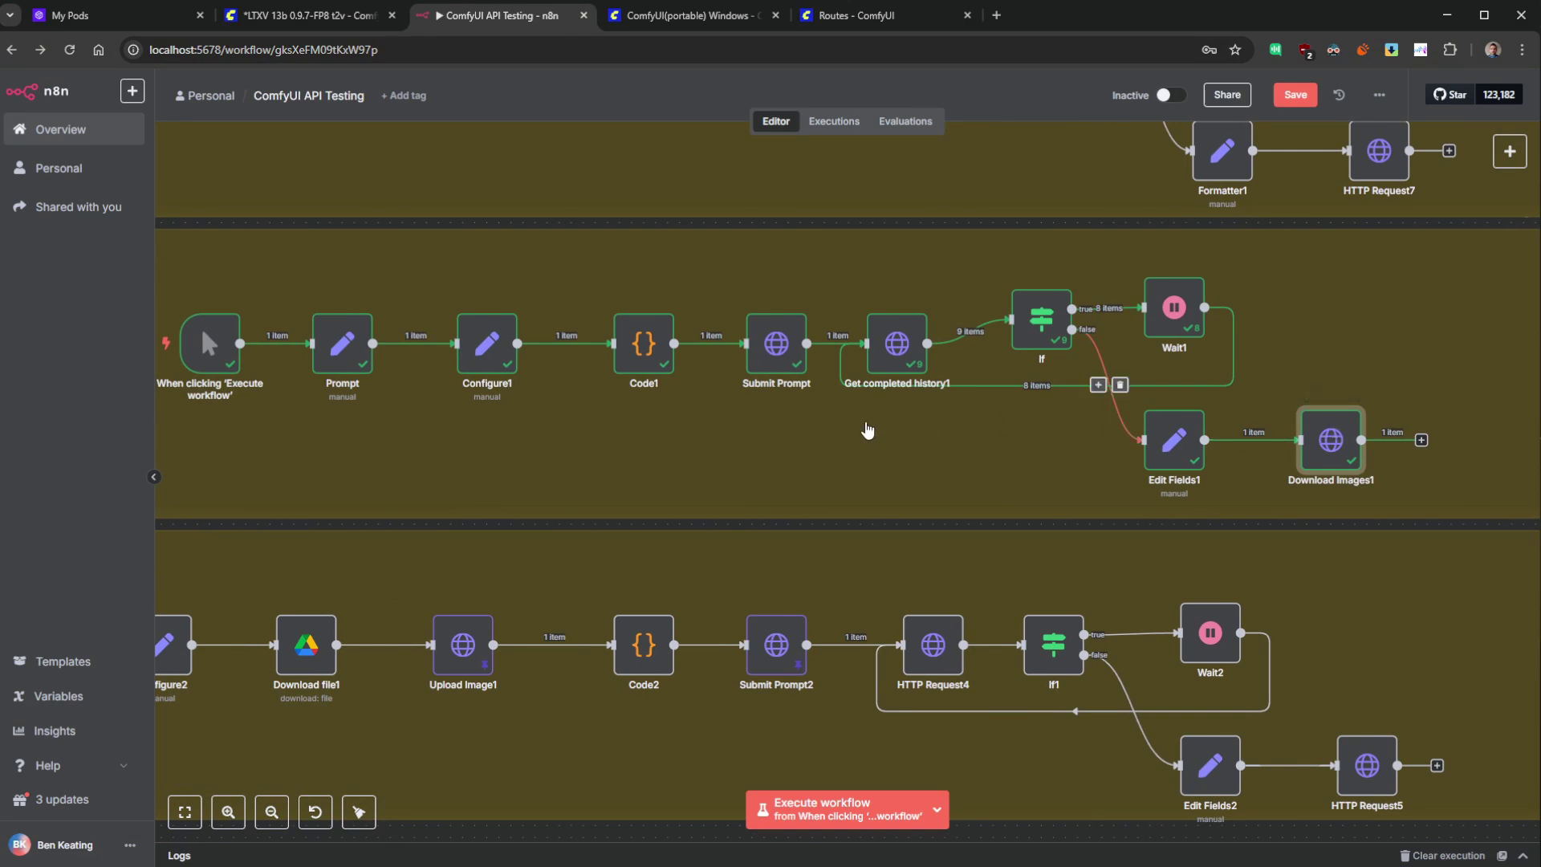
scroll(1041, 472, left, 5)
scroll(1042, 471, down, 3)
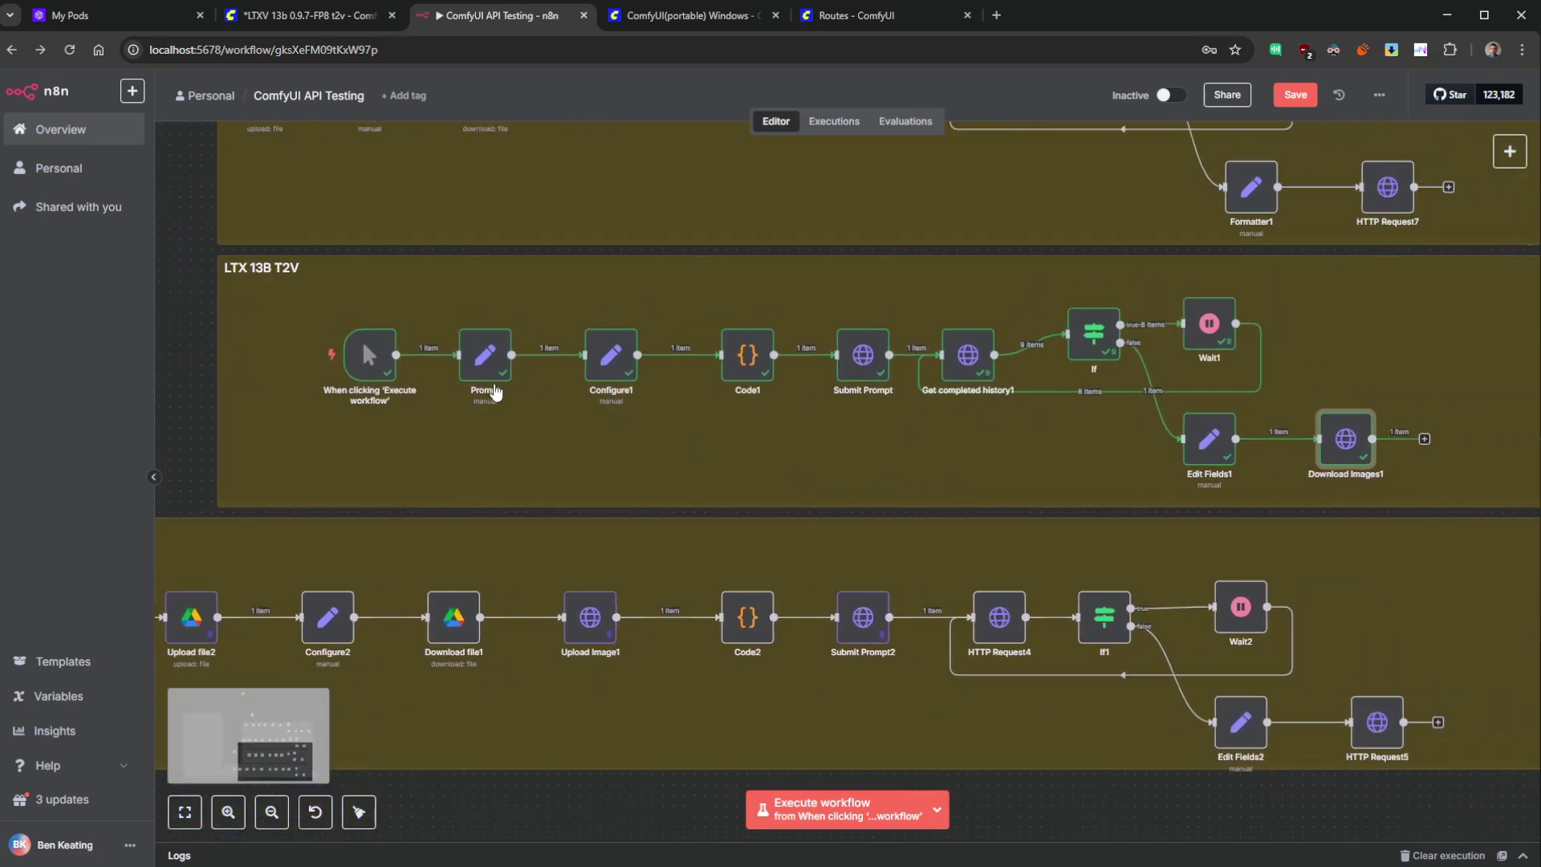
scroll(491, 392, left, 3)
scroll(530, 425, left, 3)
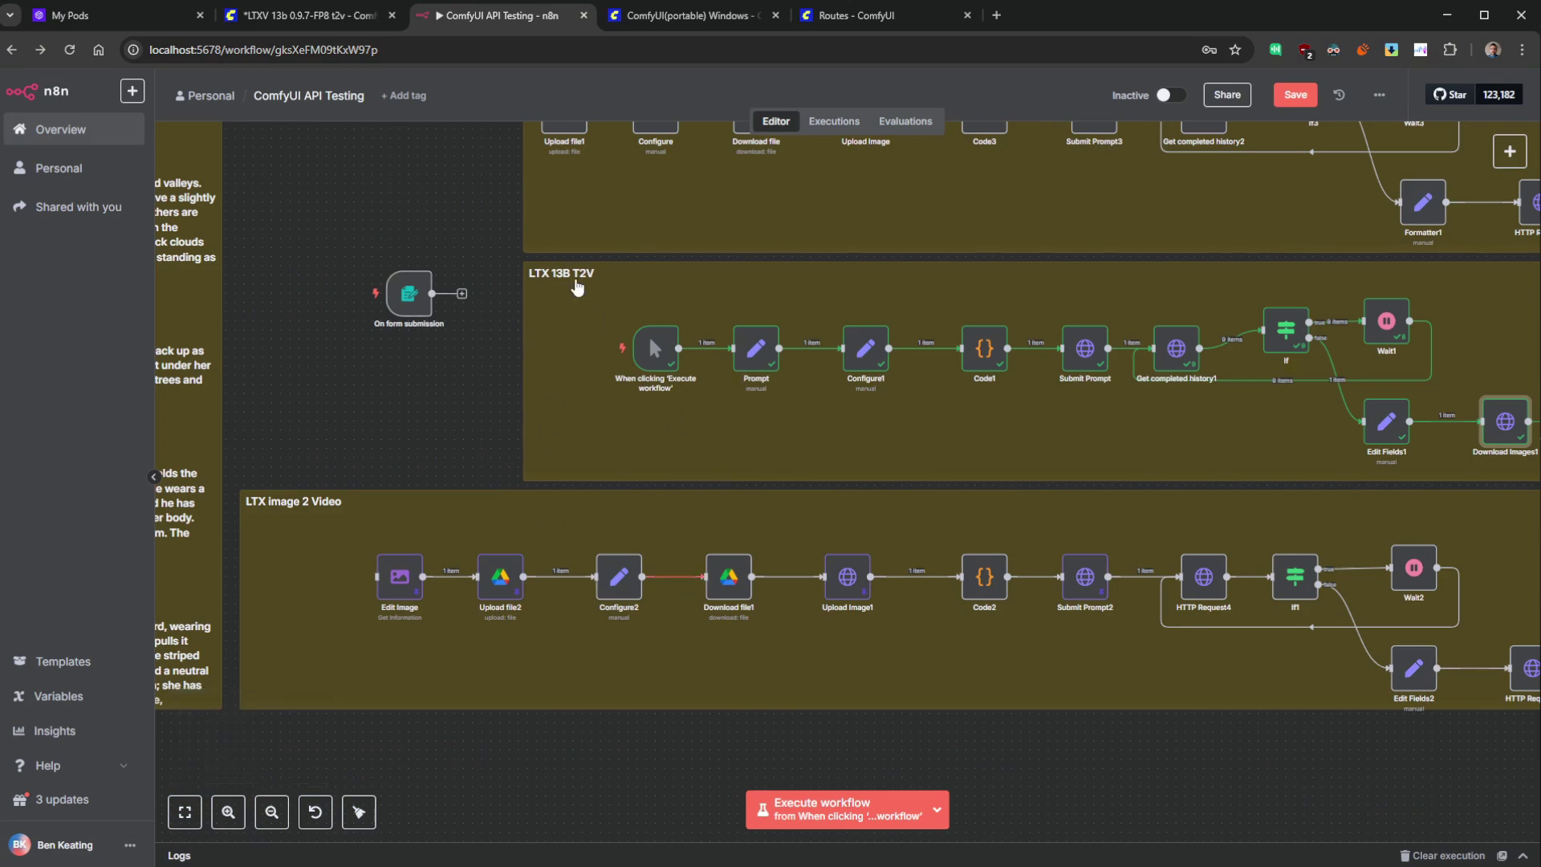
drag(408, 294, 300, 576)
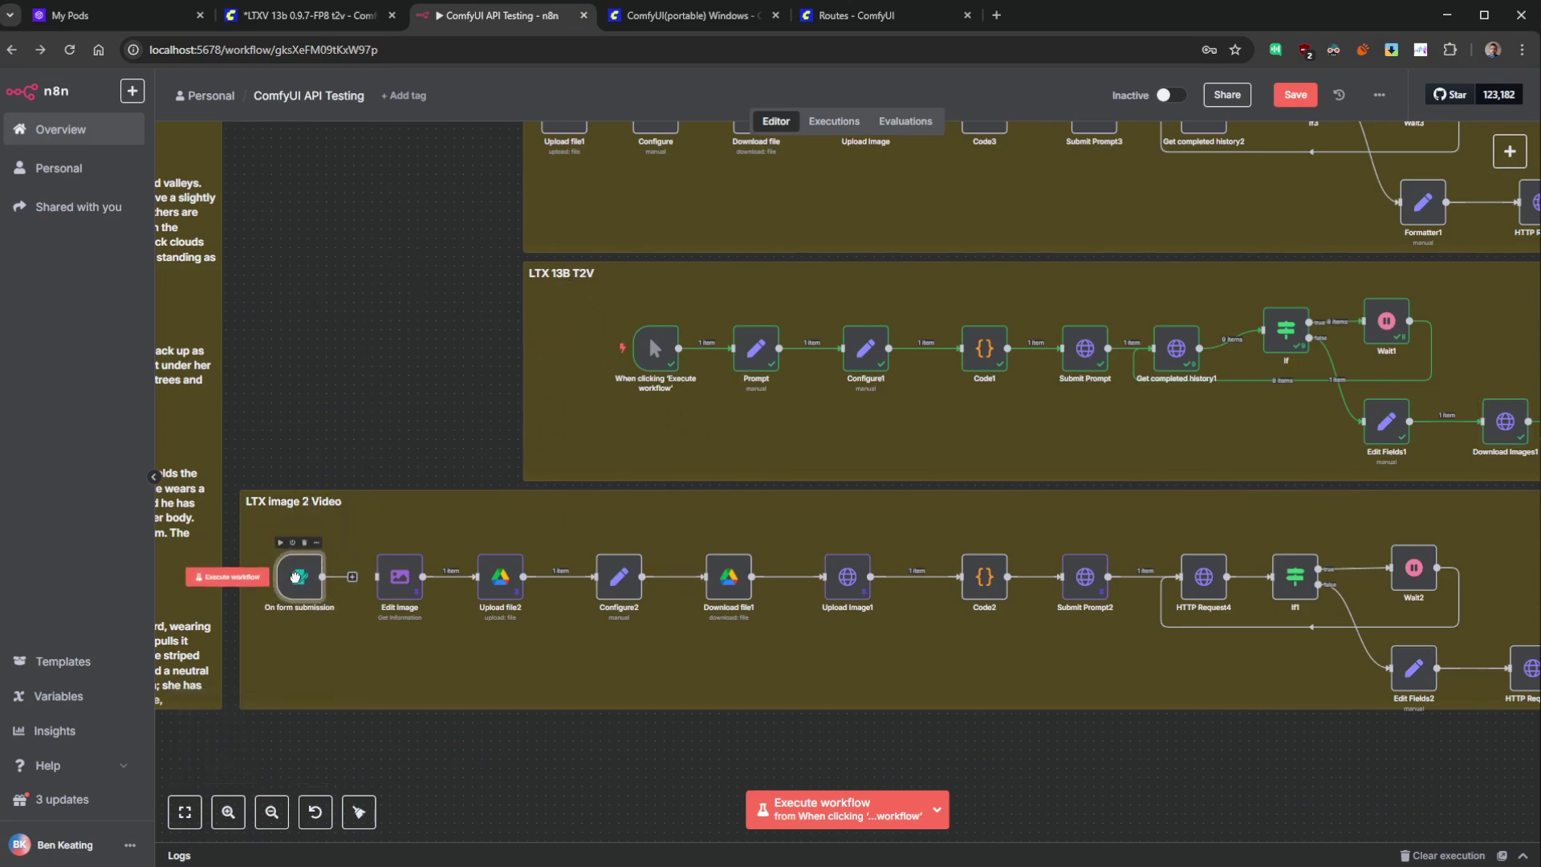
- Compare the LTX image 2 Video node chain with the Flux Kontext and LTX 13B T2V chains on the canvas
scroll(602, 679, down, 4)
scroll(575, 516, right, 2)
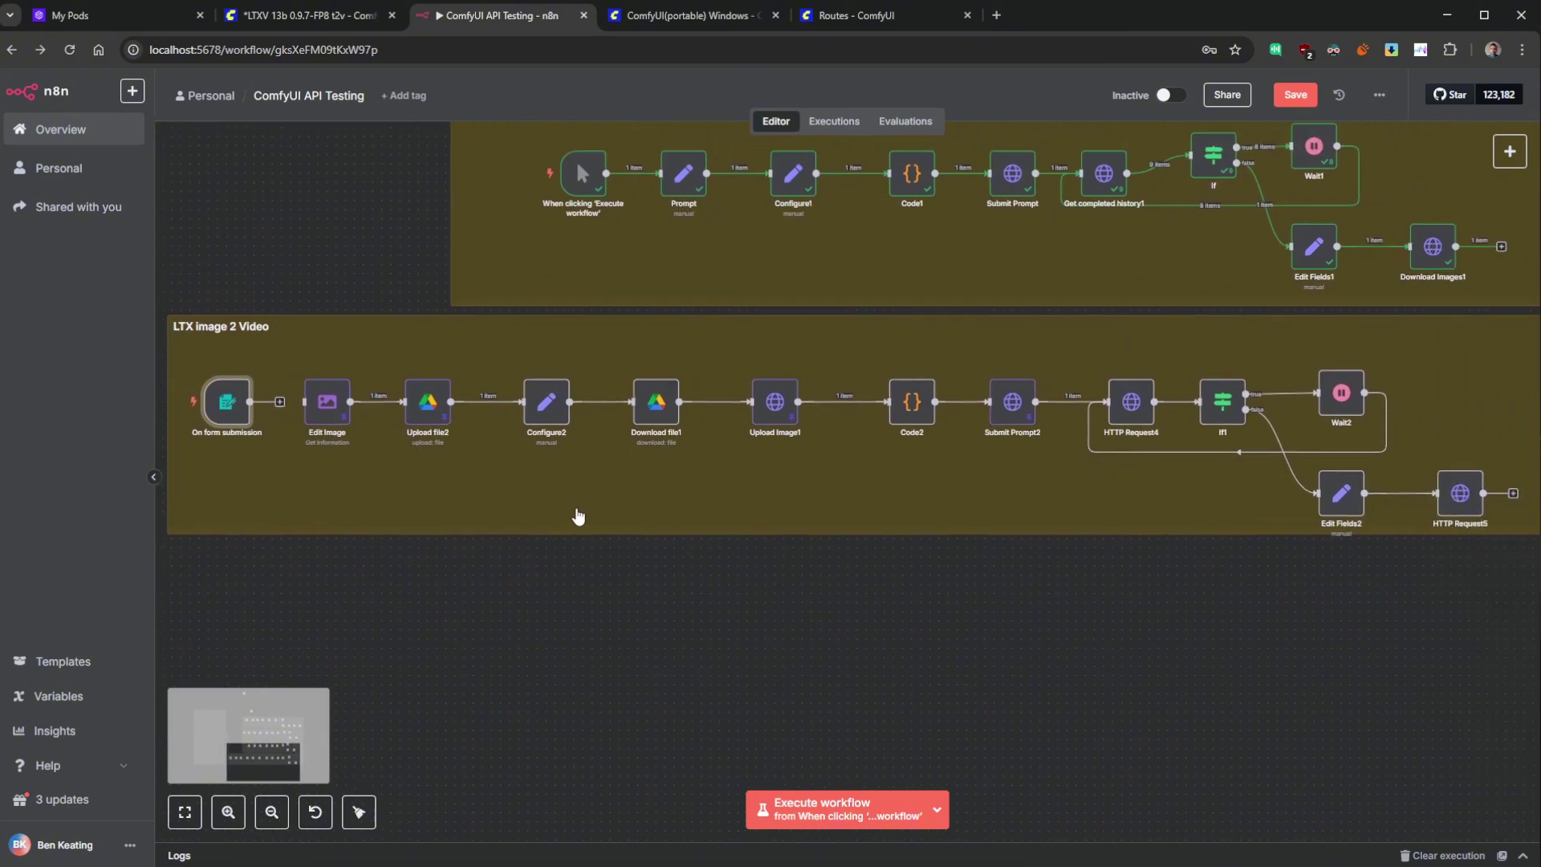
scroll(610, 523, down, 3)
scroll(722, 536, up, 2)
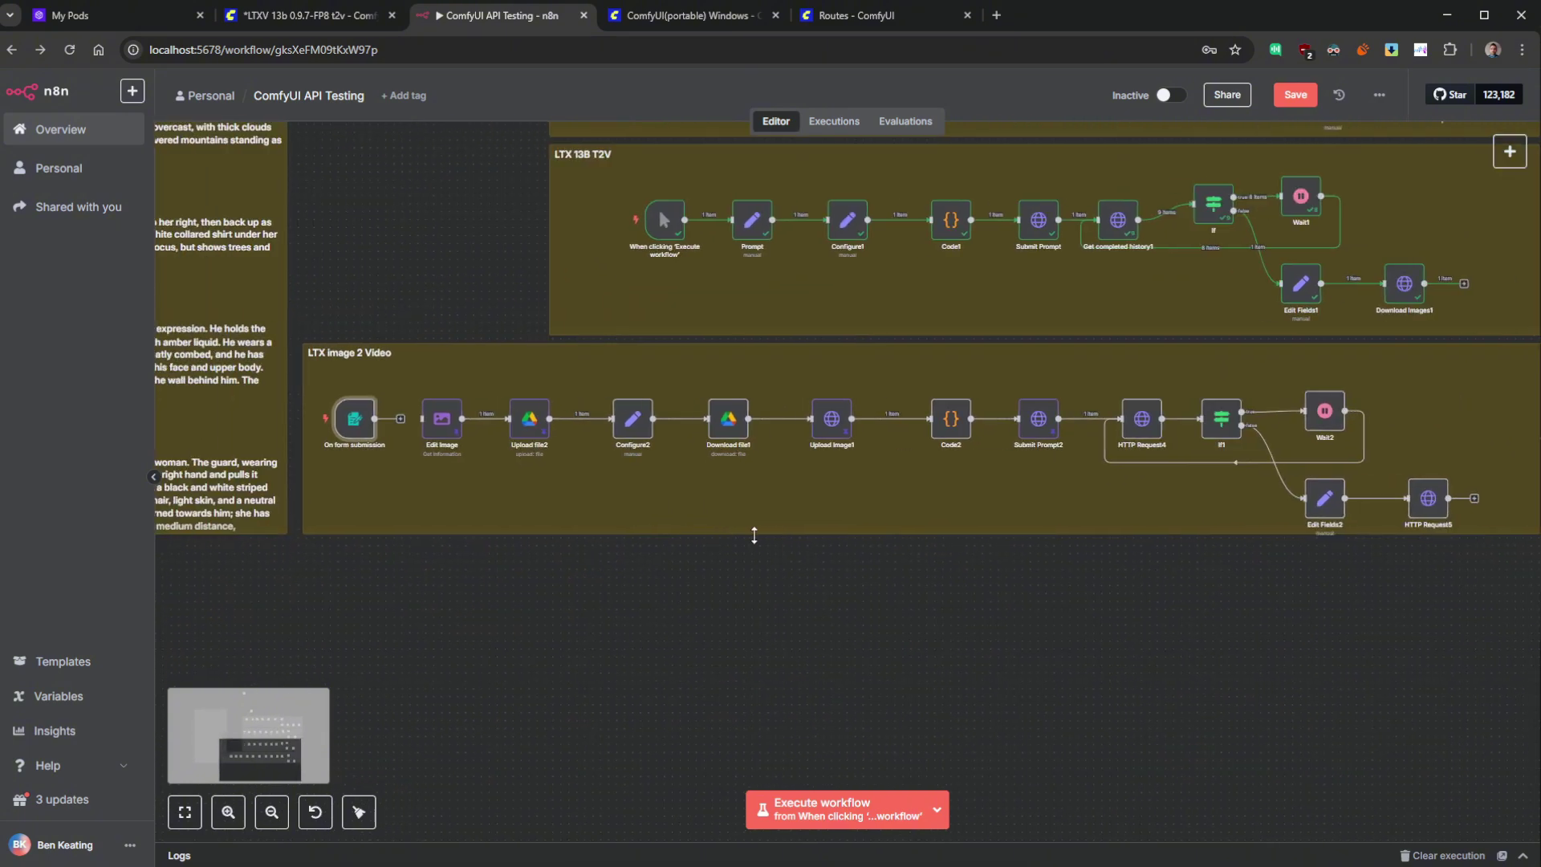
scroll(341, 365, up, 1)
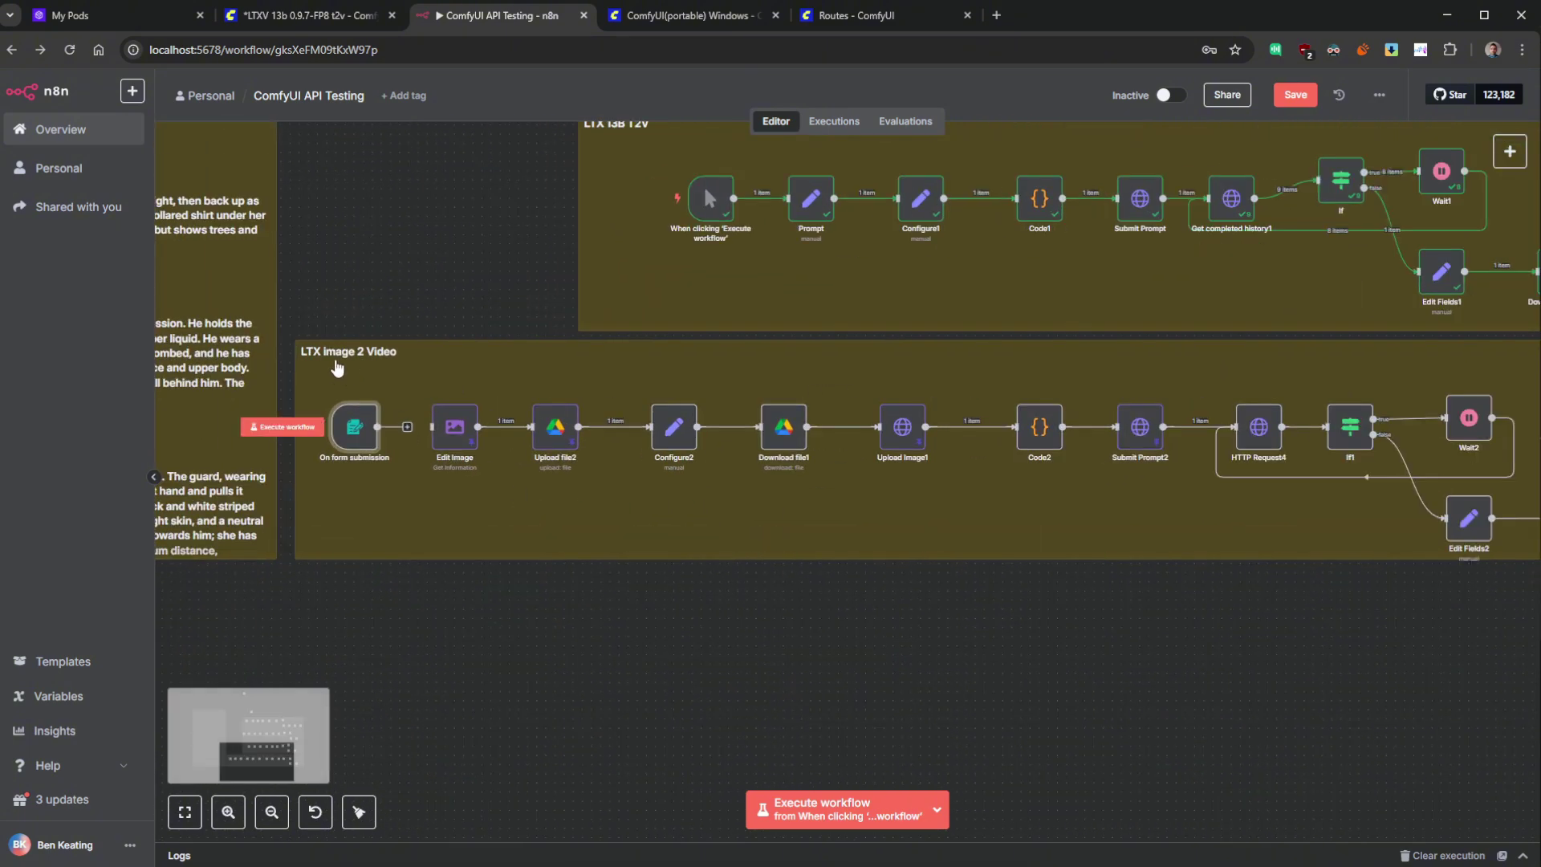
scroll(756, 522, down, 1)
scroll(728, 723, up, 5)
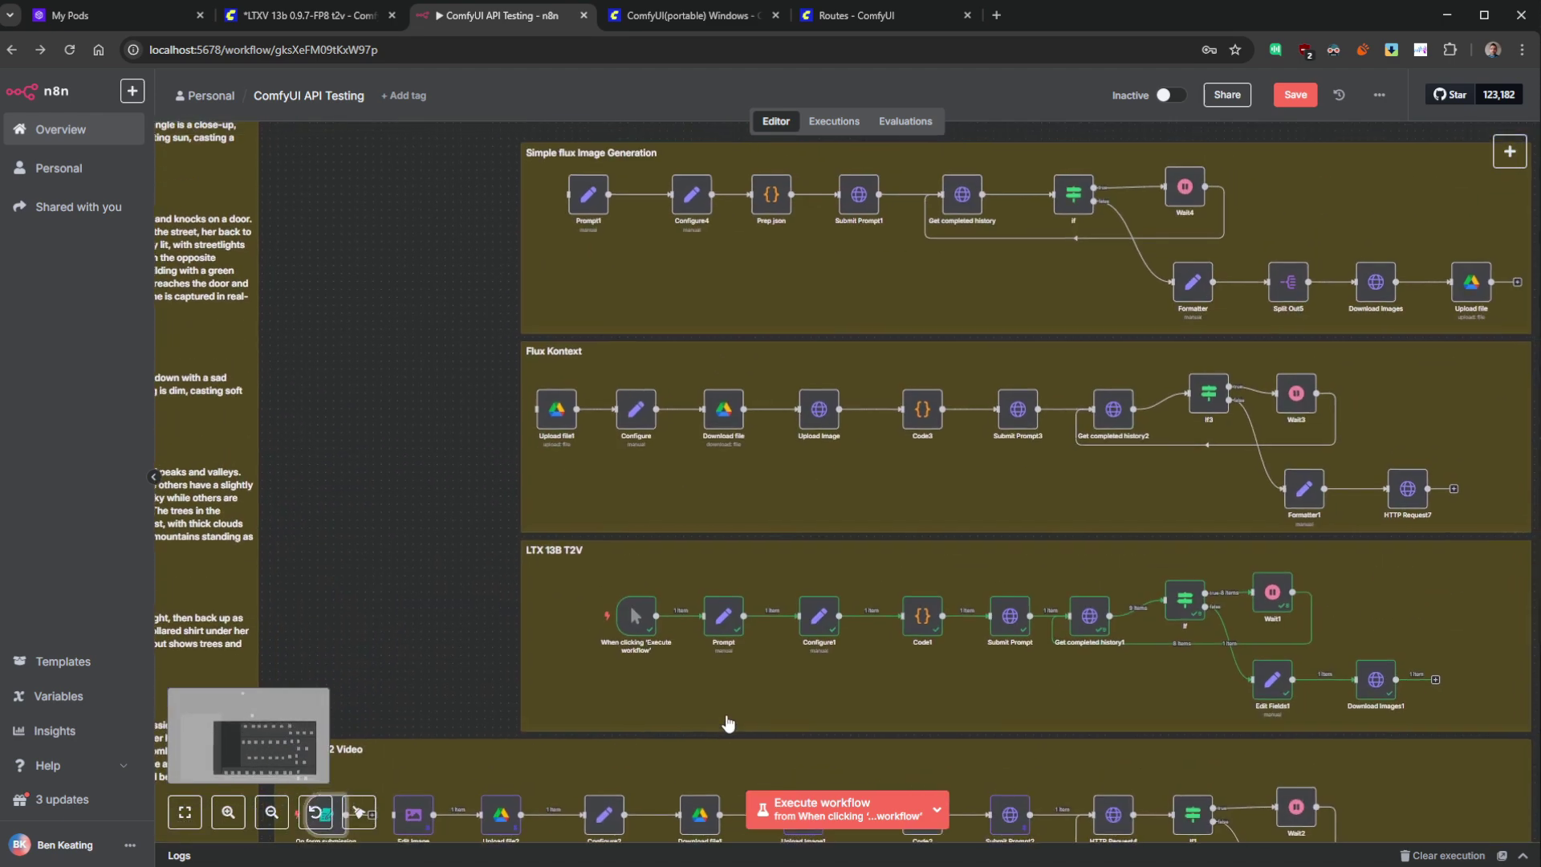
scroll(728, 723, up, 1)
drag(417, 360, 1527, 610)
scroll(387, 621, down, 3)
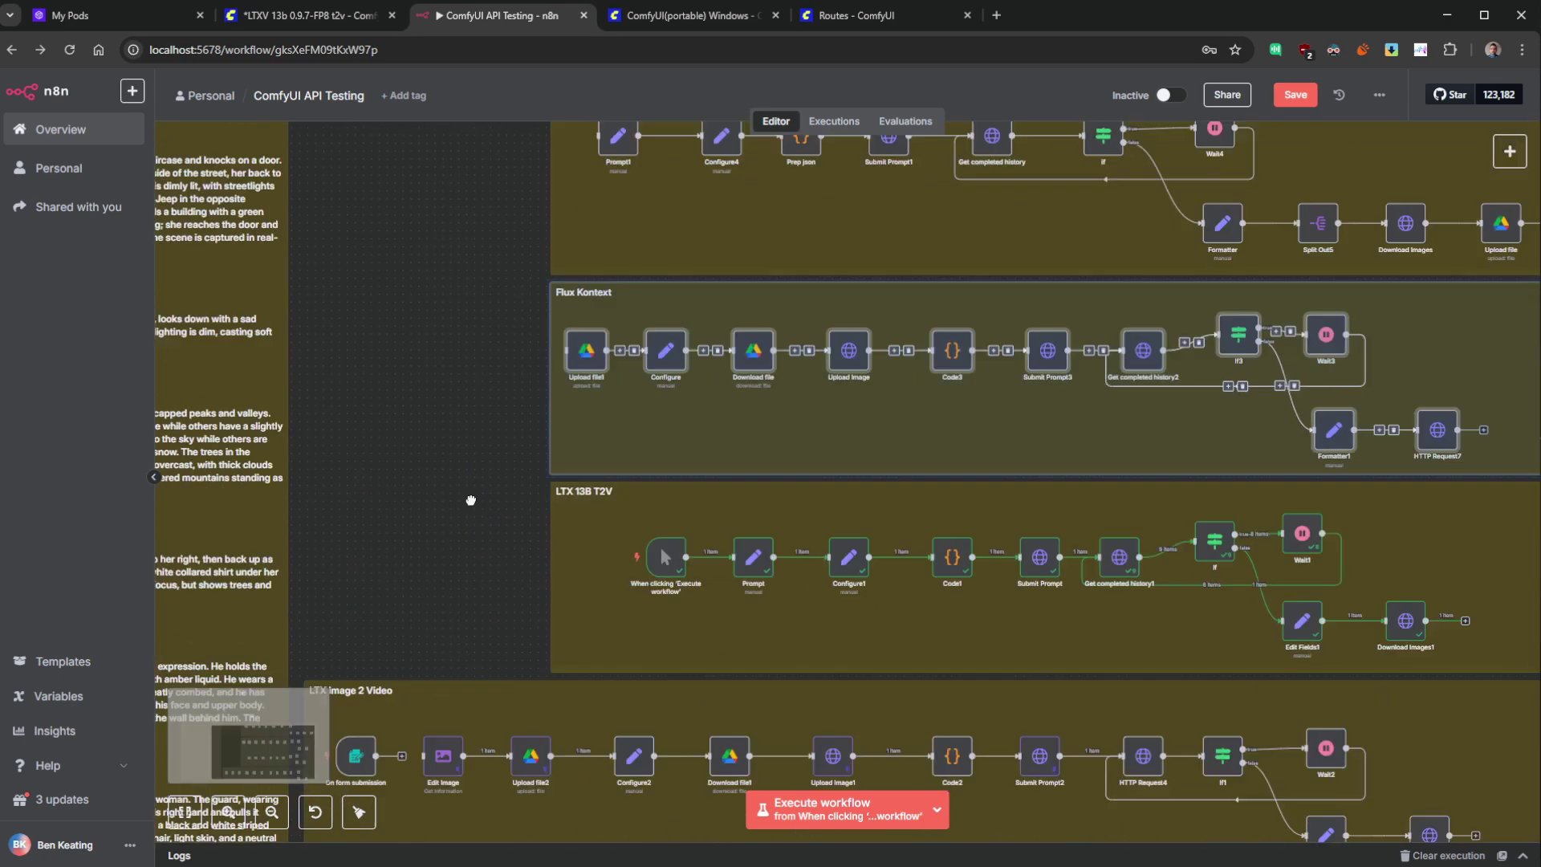
scroll(481, 562, up, 2)
scroll(524, 545, up, 1)
scroll(530, 530, up, 2)
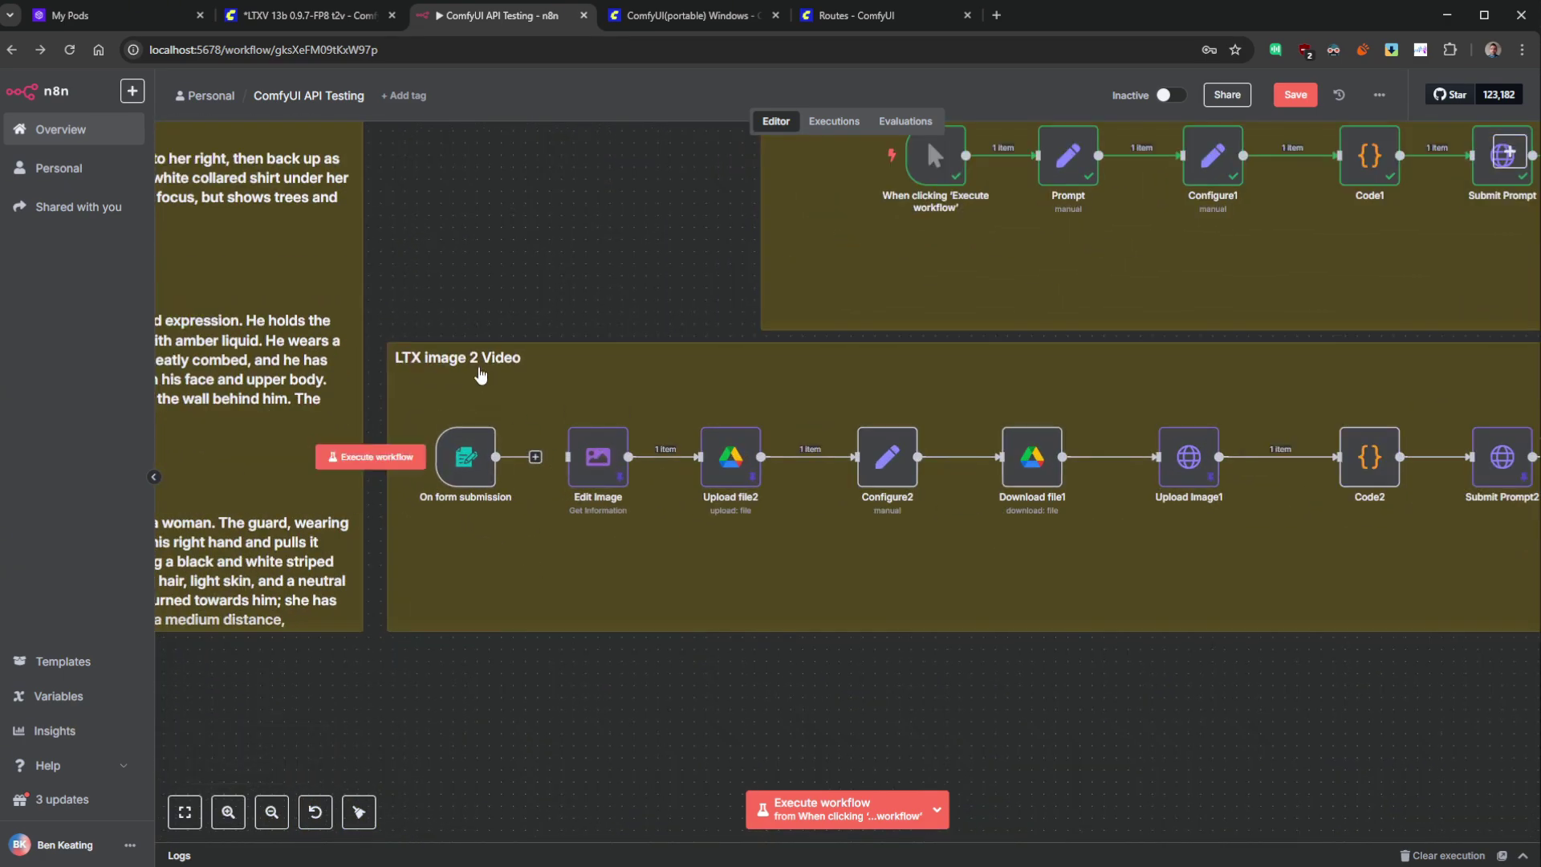
- Search the node library for "edit" and look through the Edit Image actions without adding a node
click(598, 465)
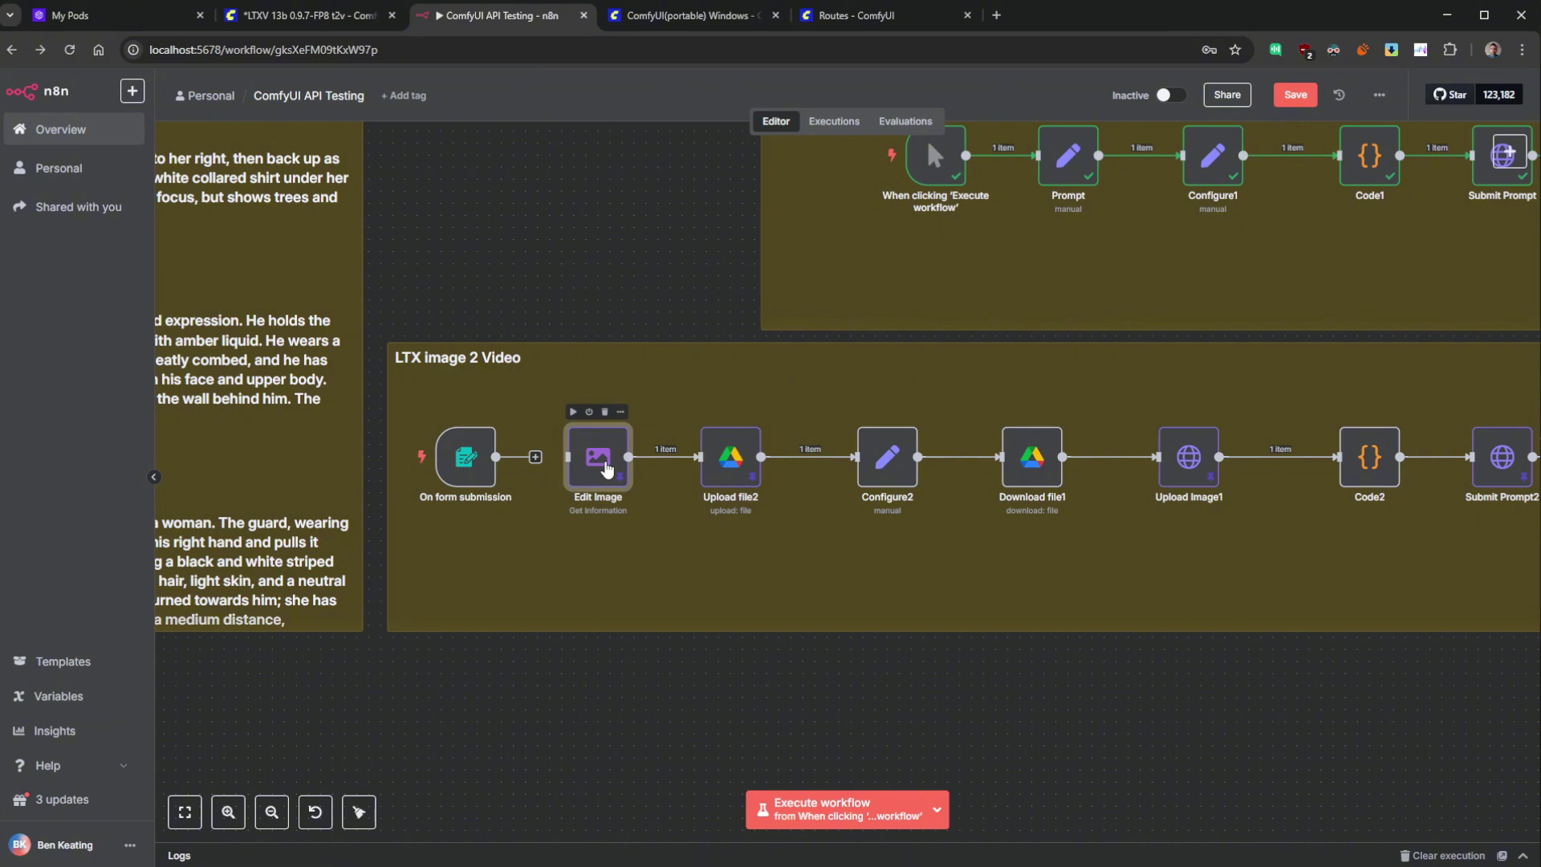
click(1507, 153)
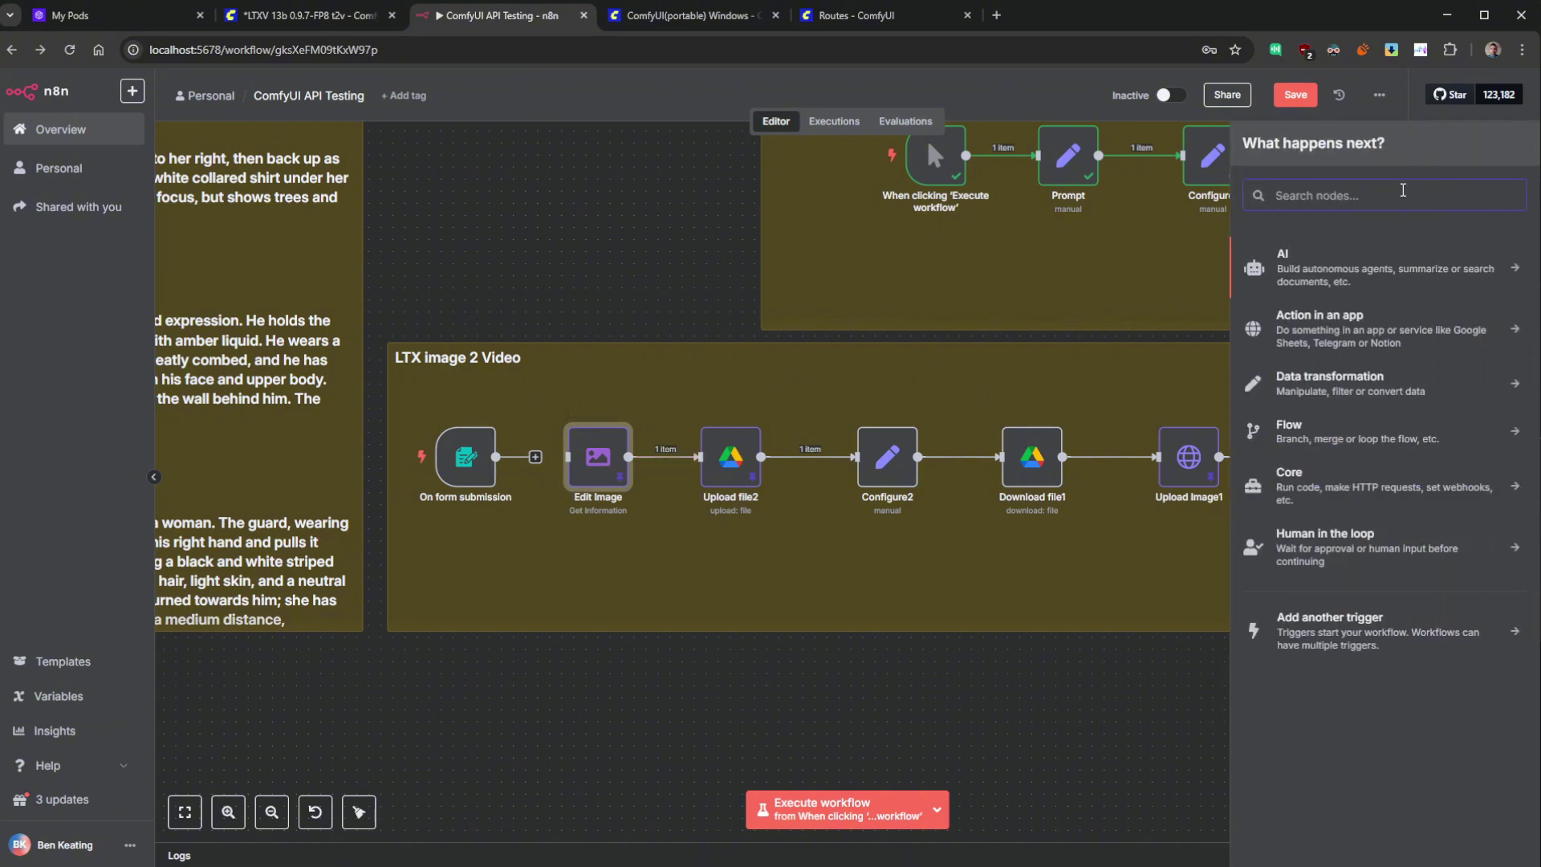
text(edit)
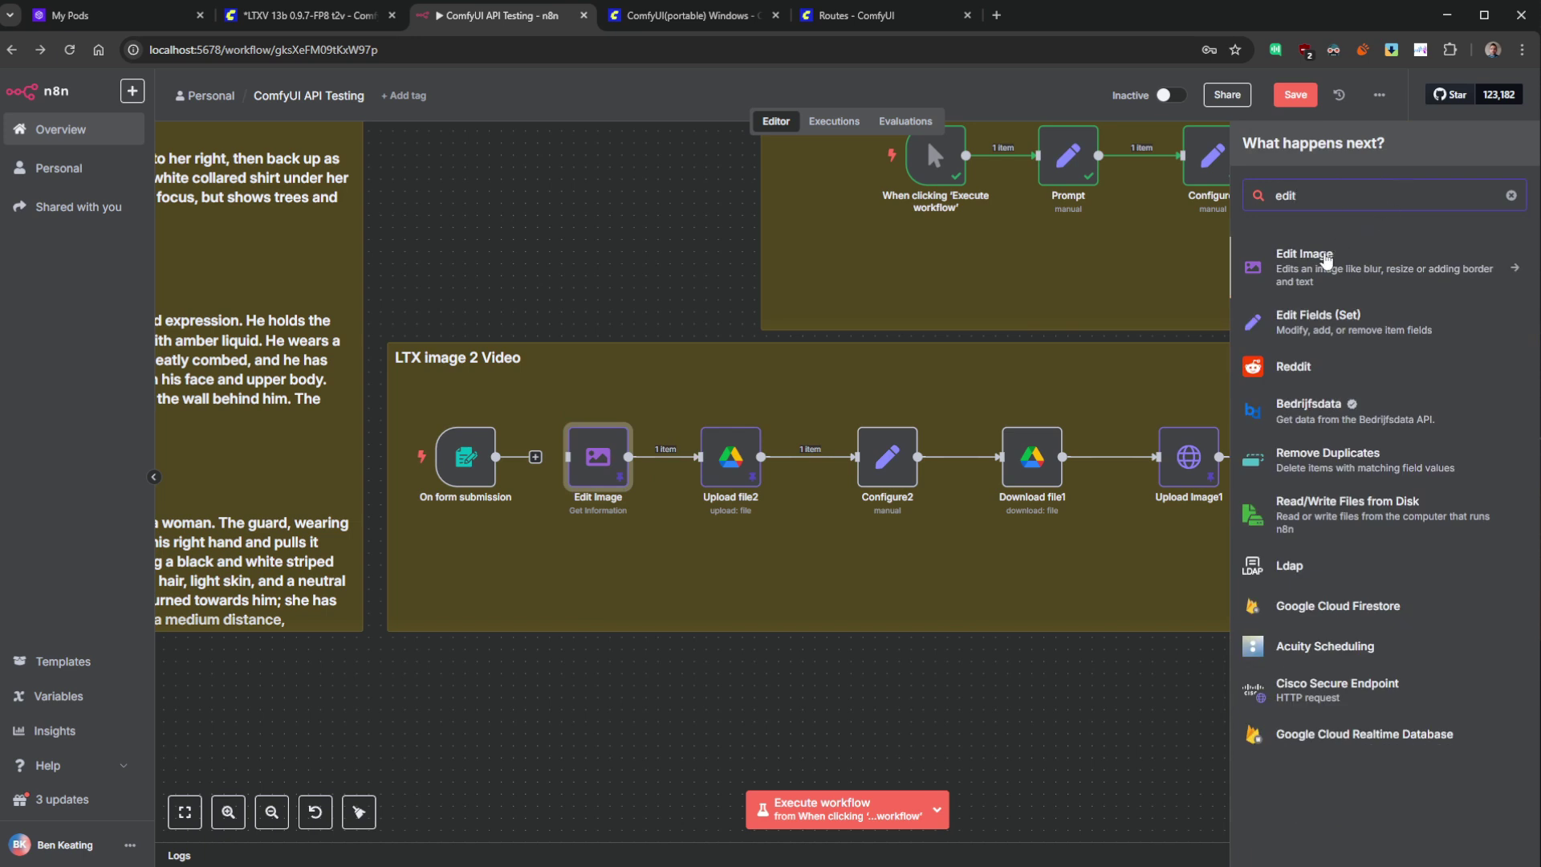
click(1324, 261)
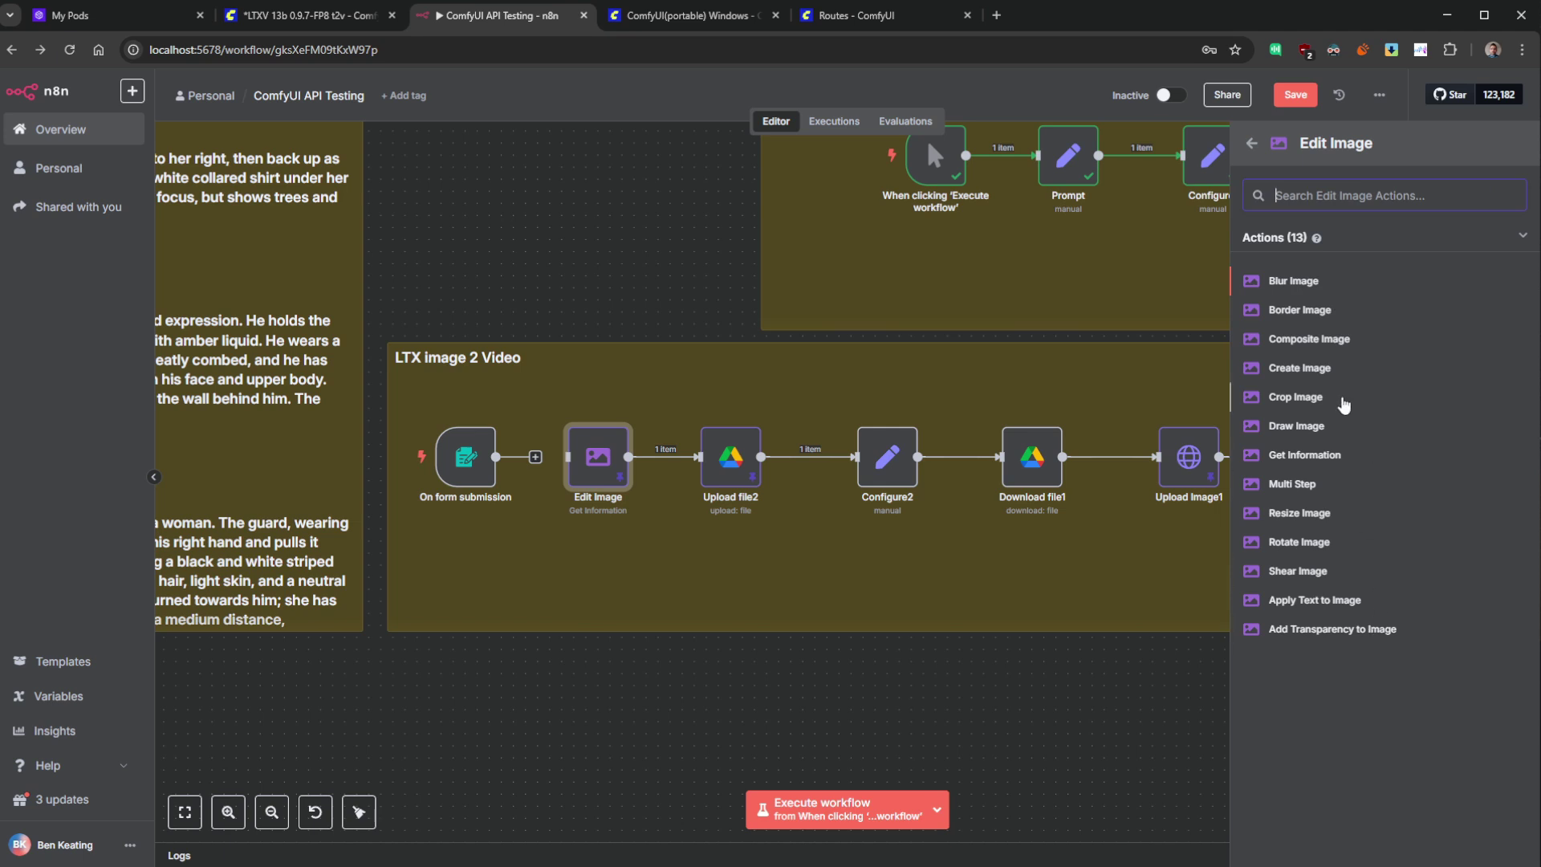
click(574, 473)
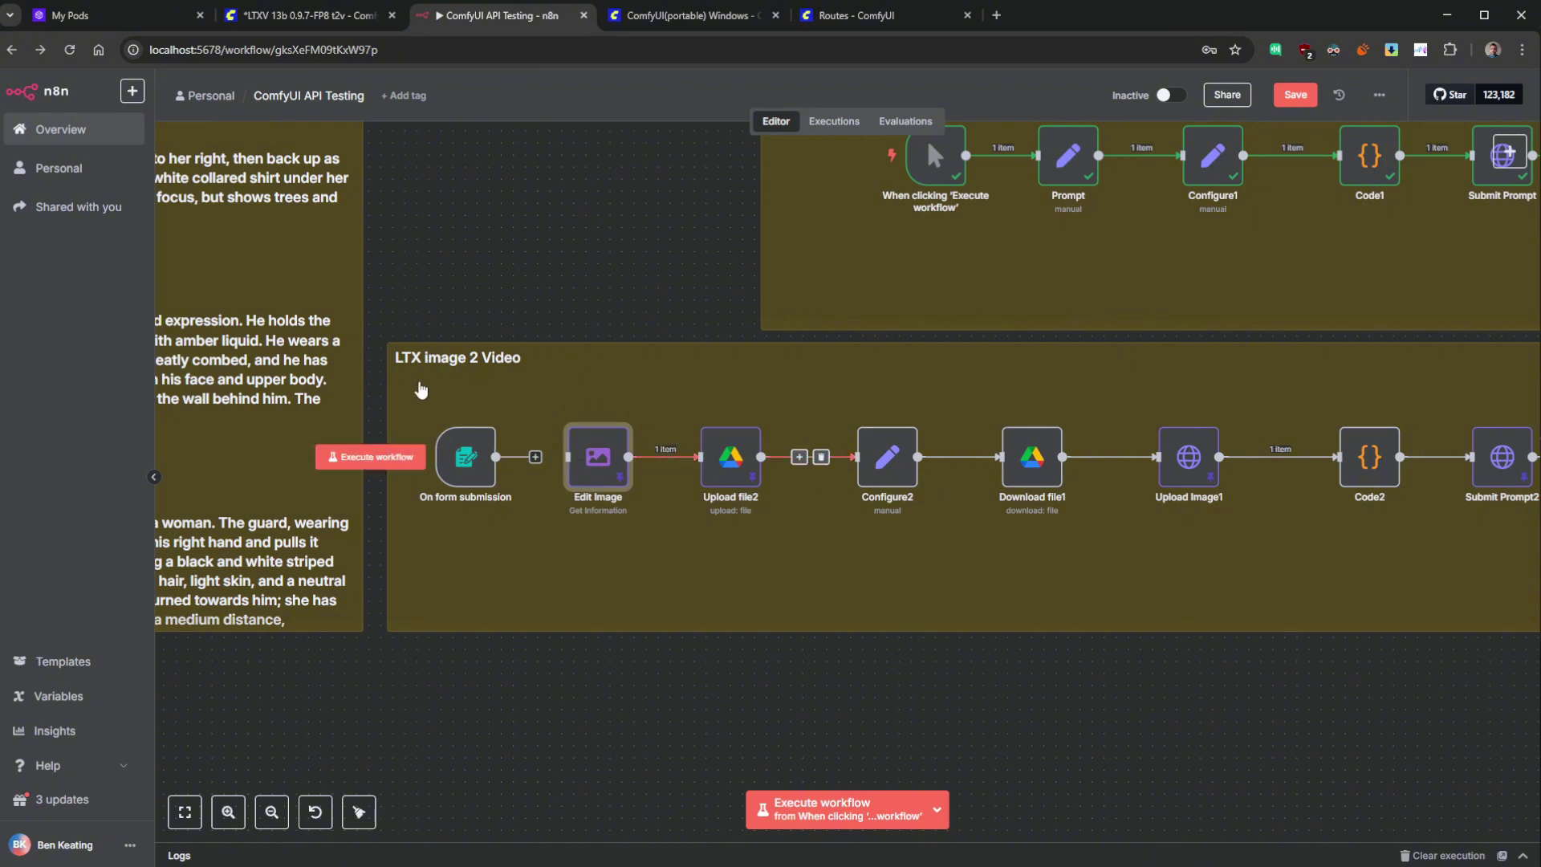
- Switch to ComfyUI and open the LTXV 13b 0.9.7-FP8 i2v Portrait workflow
click(309, 16)
scroll(239, 289, up, 1)
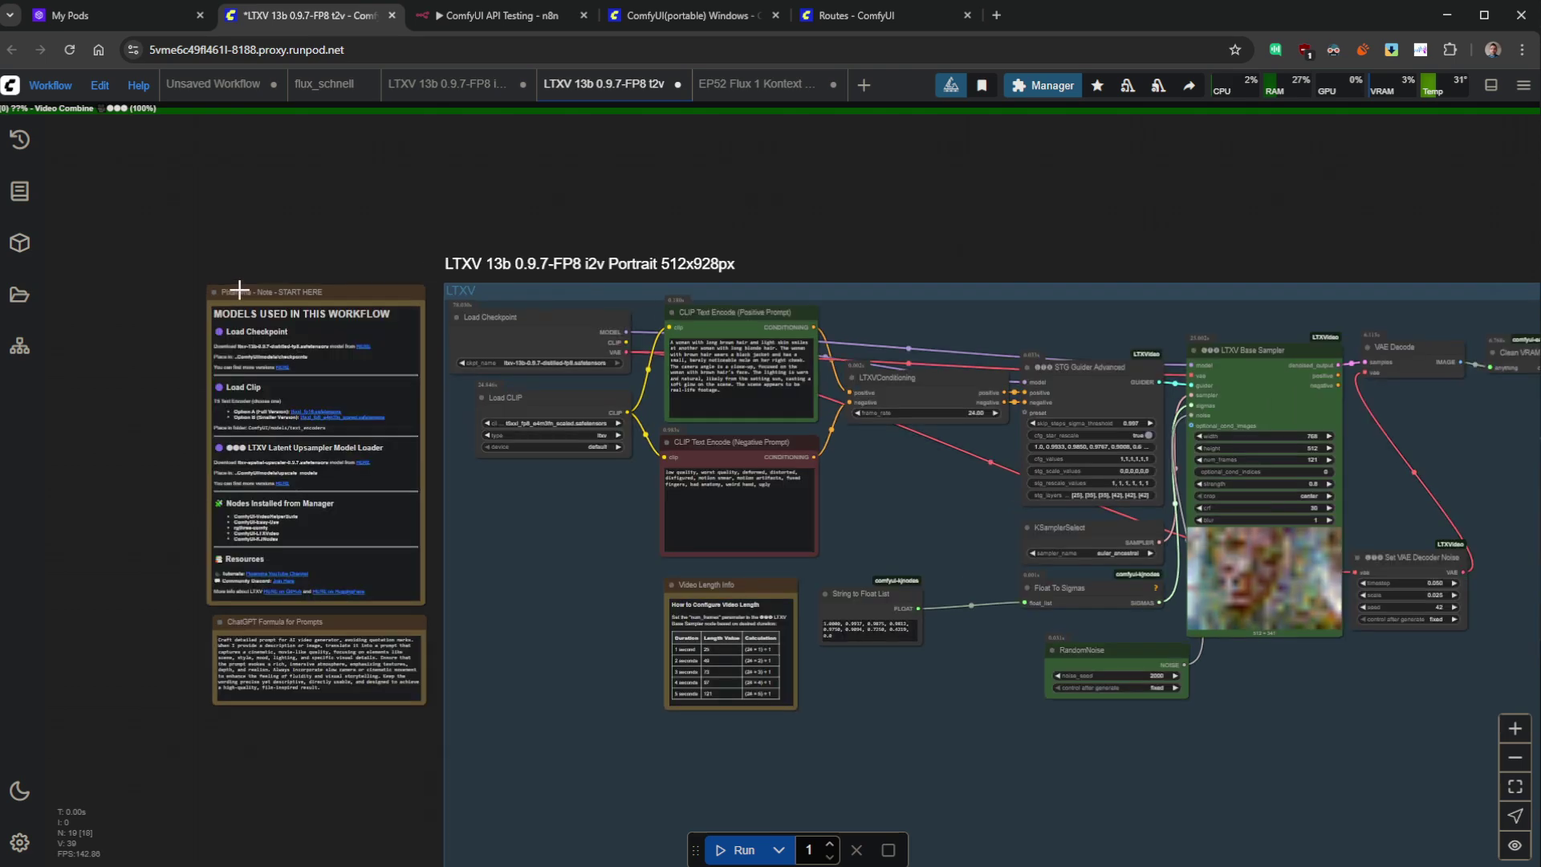
click(42, 94)
click(445, 84)
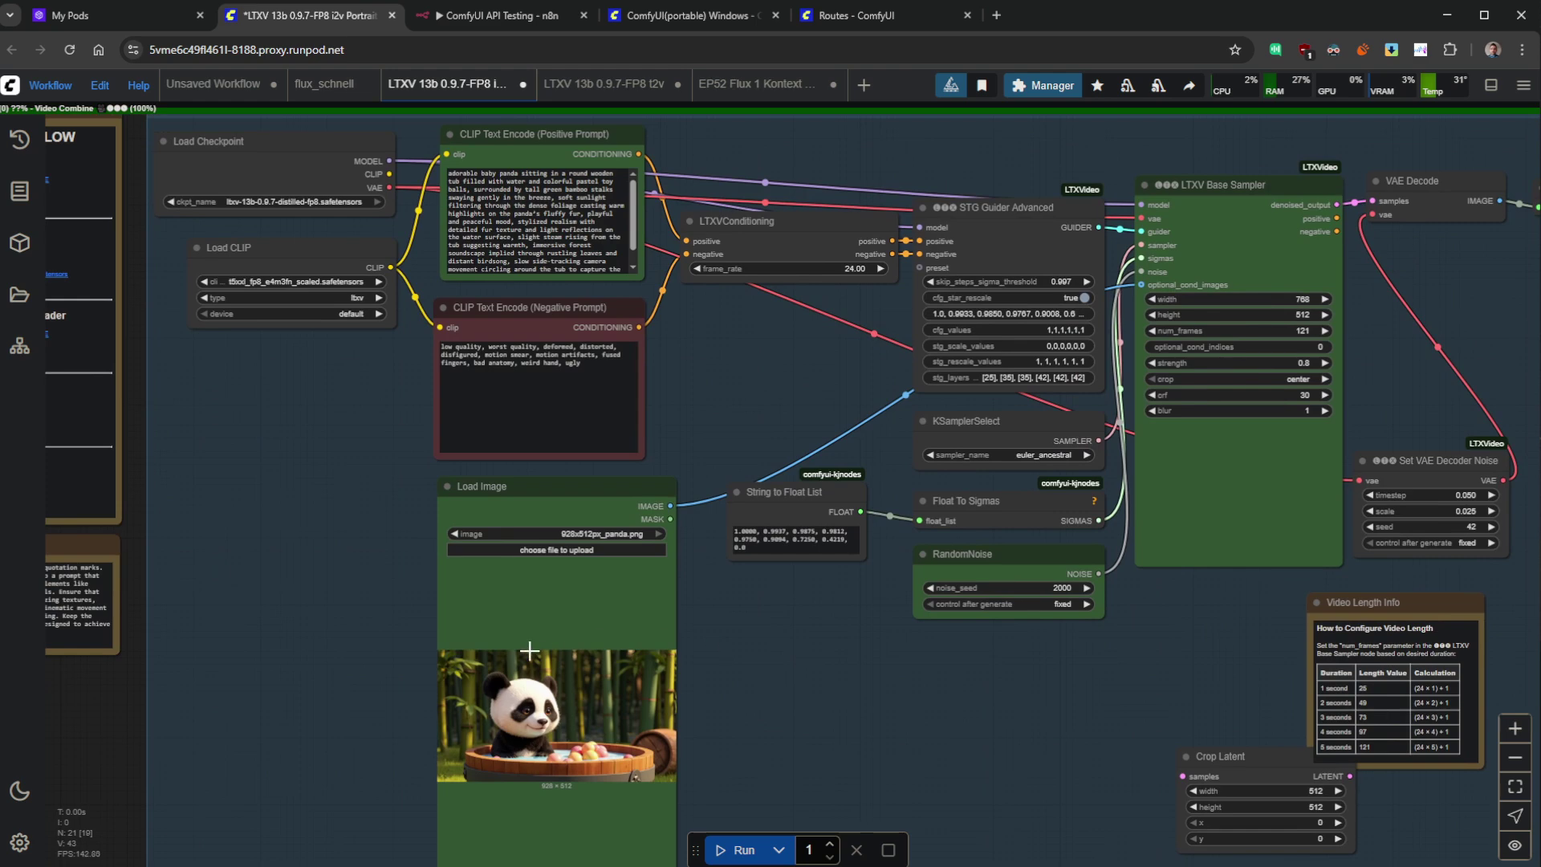
- Inspect the Load Image node and select the whole text of the positive prompt in the i2v workflow
mouse_move(566, 489)
mouse_down()
mouse_move(513, 496)
mouse_move(578, 495)
mouse_move(550, 479)
mouse_up()
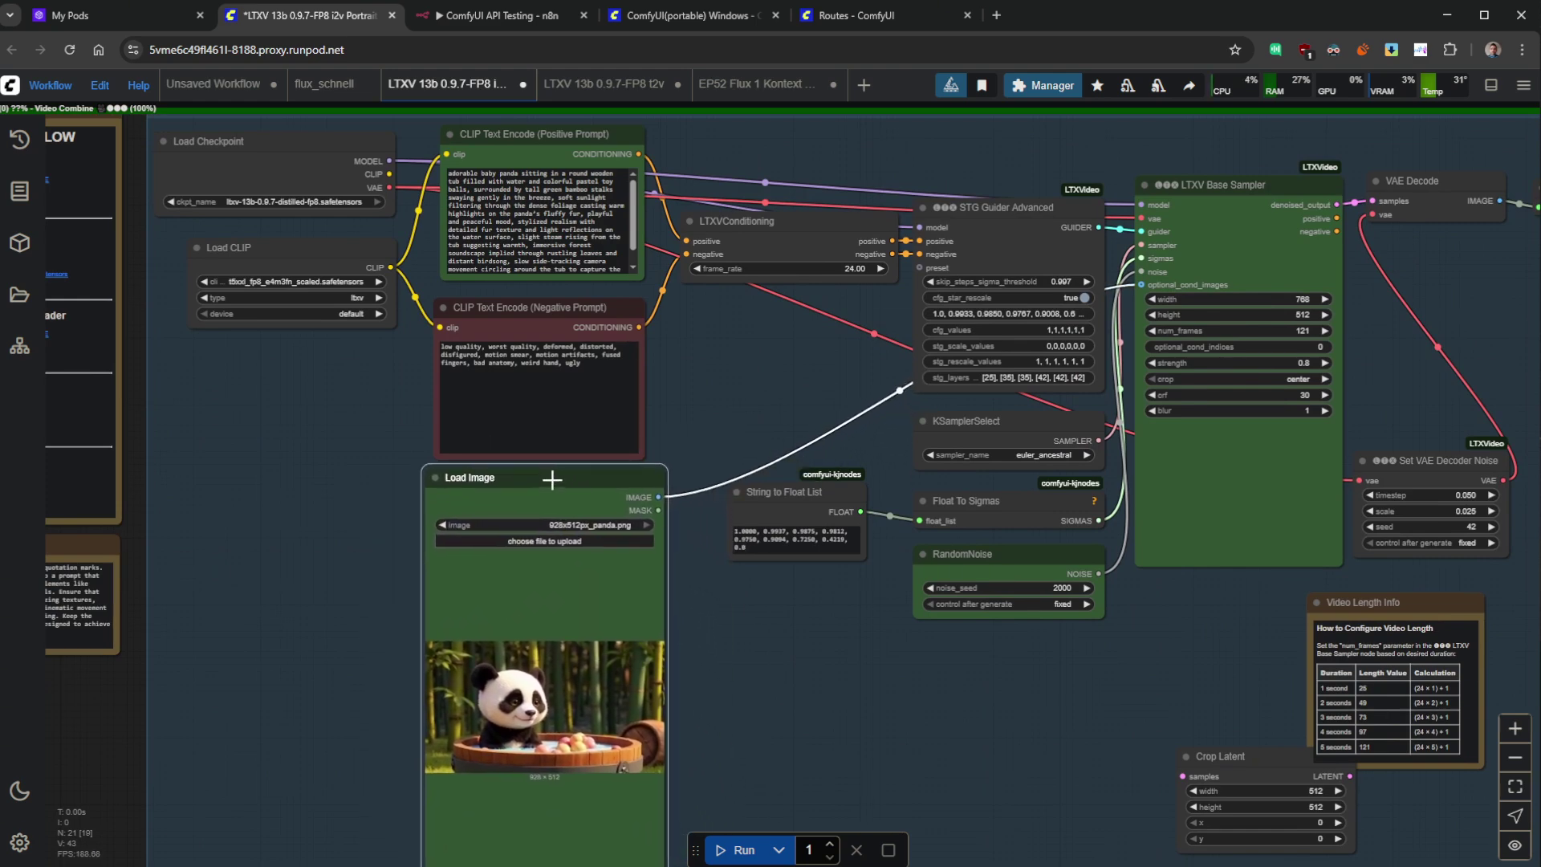
drag(918, 678, 871, 668)
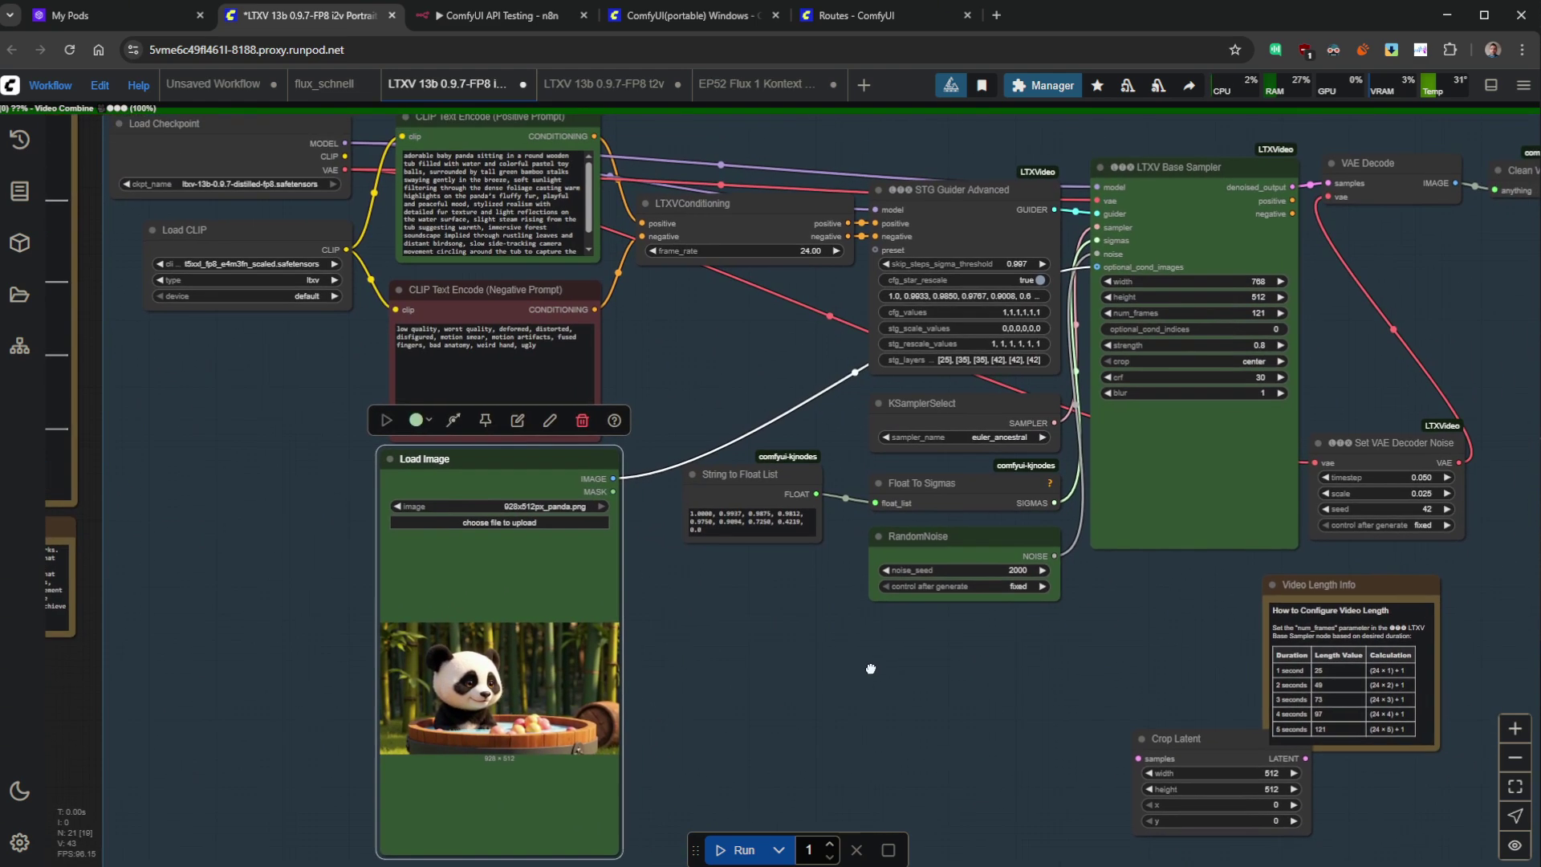
scroll(578, 309, up, 3)
click(642, 298)
key(ctrl+a)
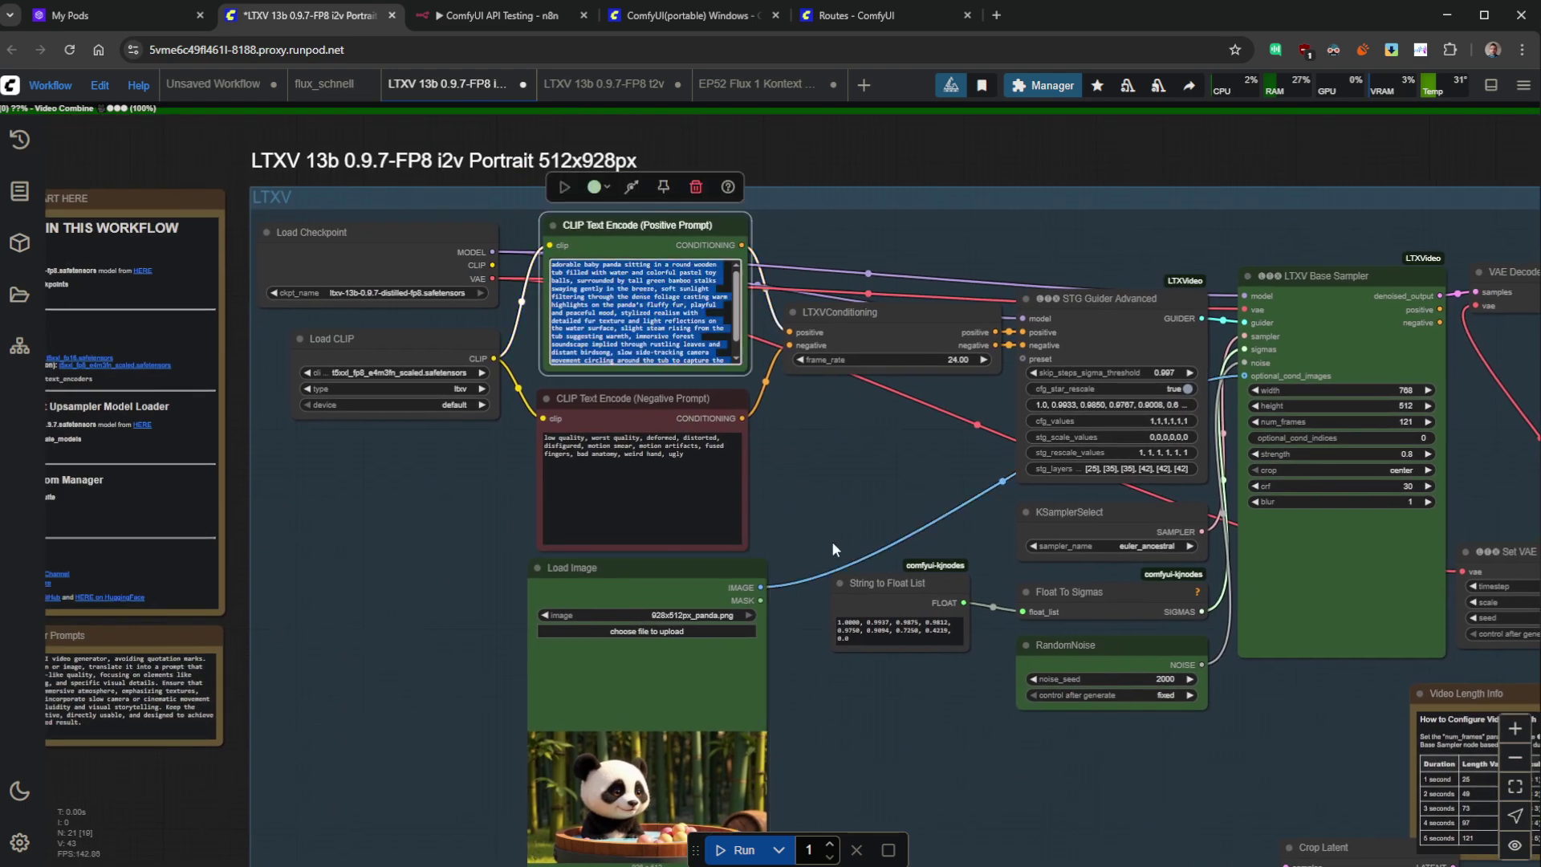
- Compare the panda image's dimensions in Load Image with the width and height in the LTXV Base Sampler
drag(832, 543, 828, 373)
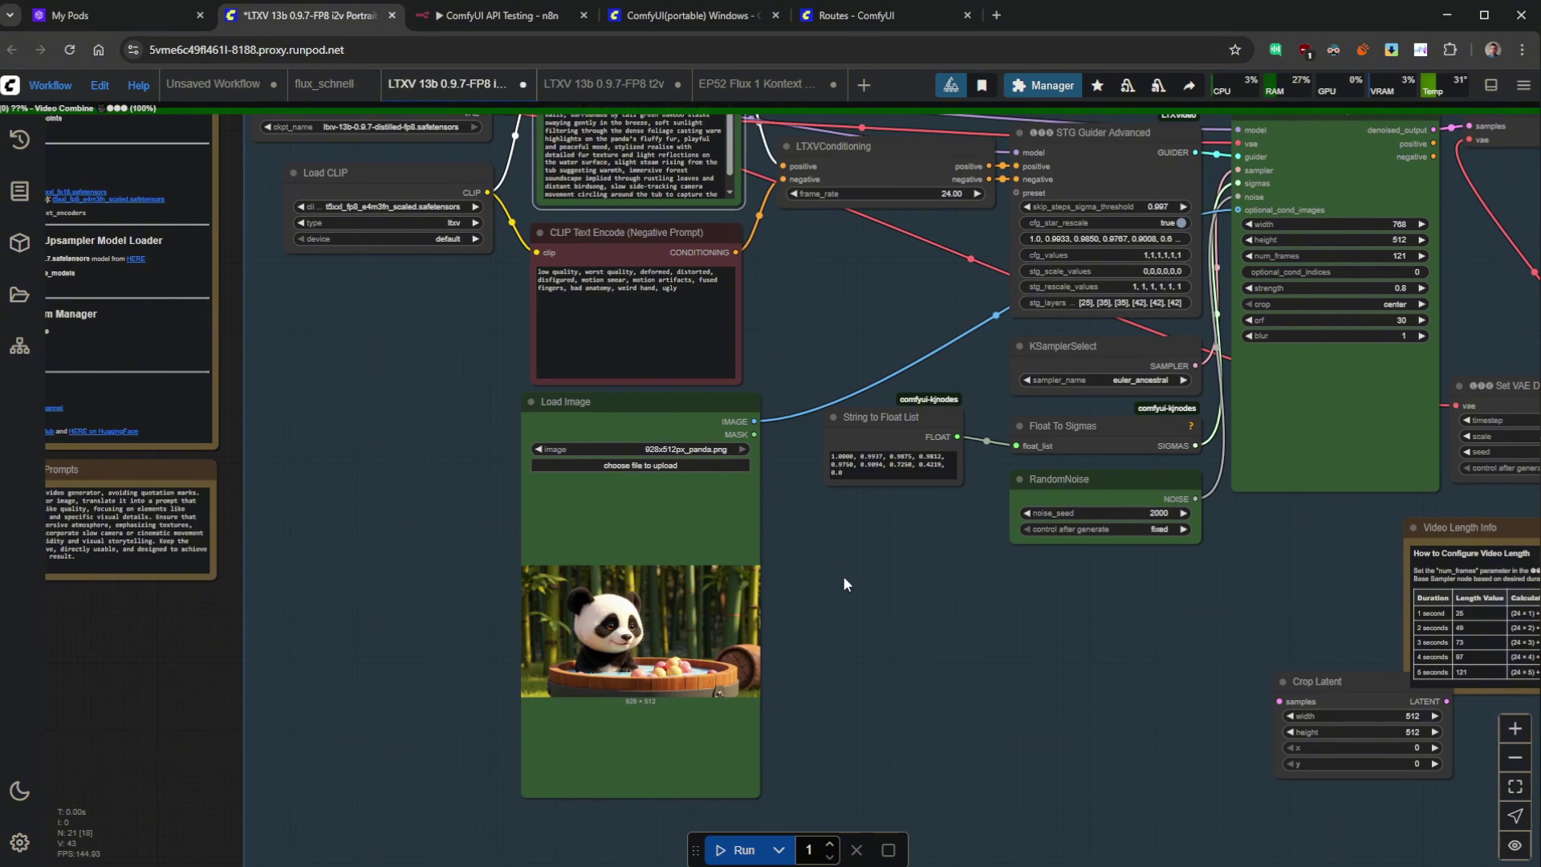
scroll(850, 481, up, 2)
drag(863, 615, 546, 577)
scroll(949, 438, up, 2)
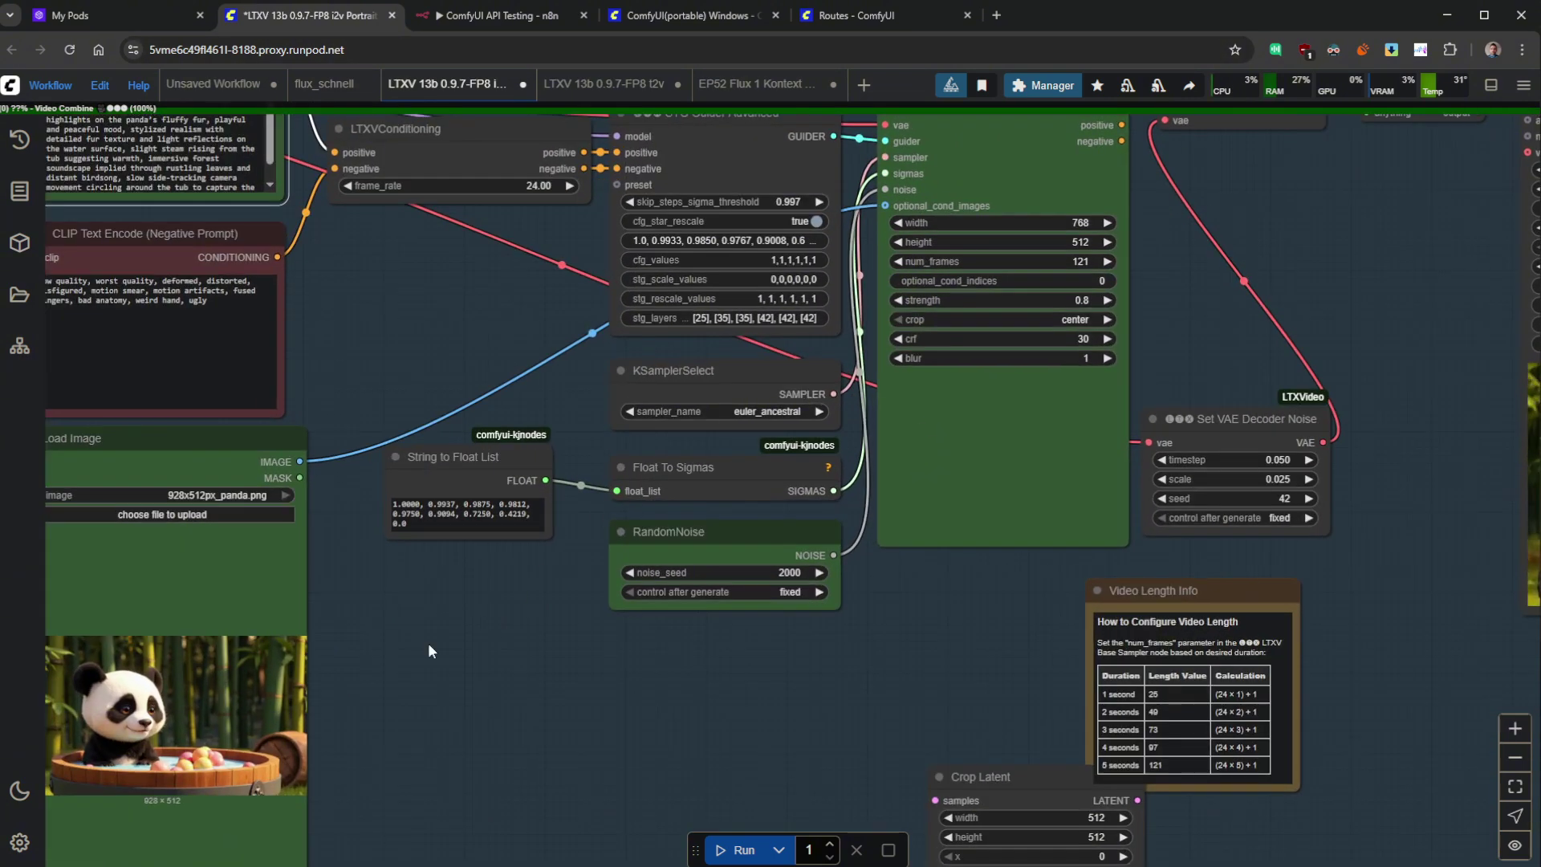
drag(422, 649, 608, 582)
scroll(379, 546, up, 2)
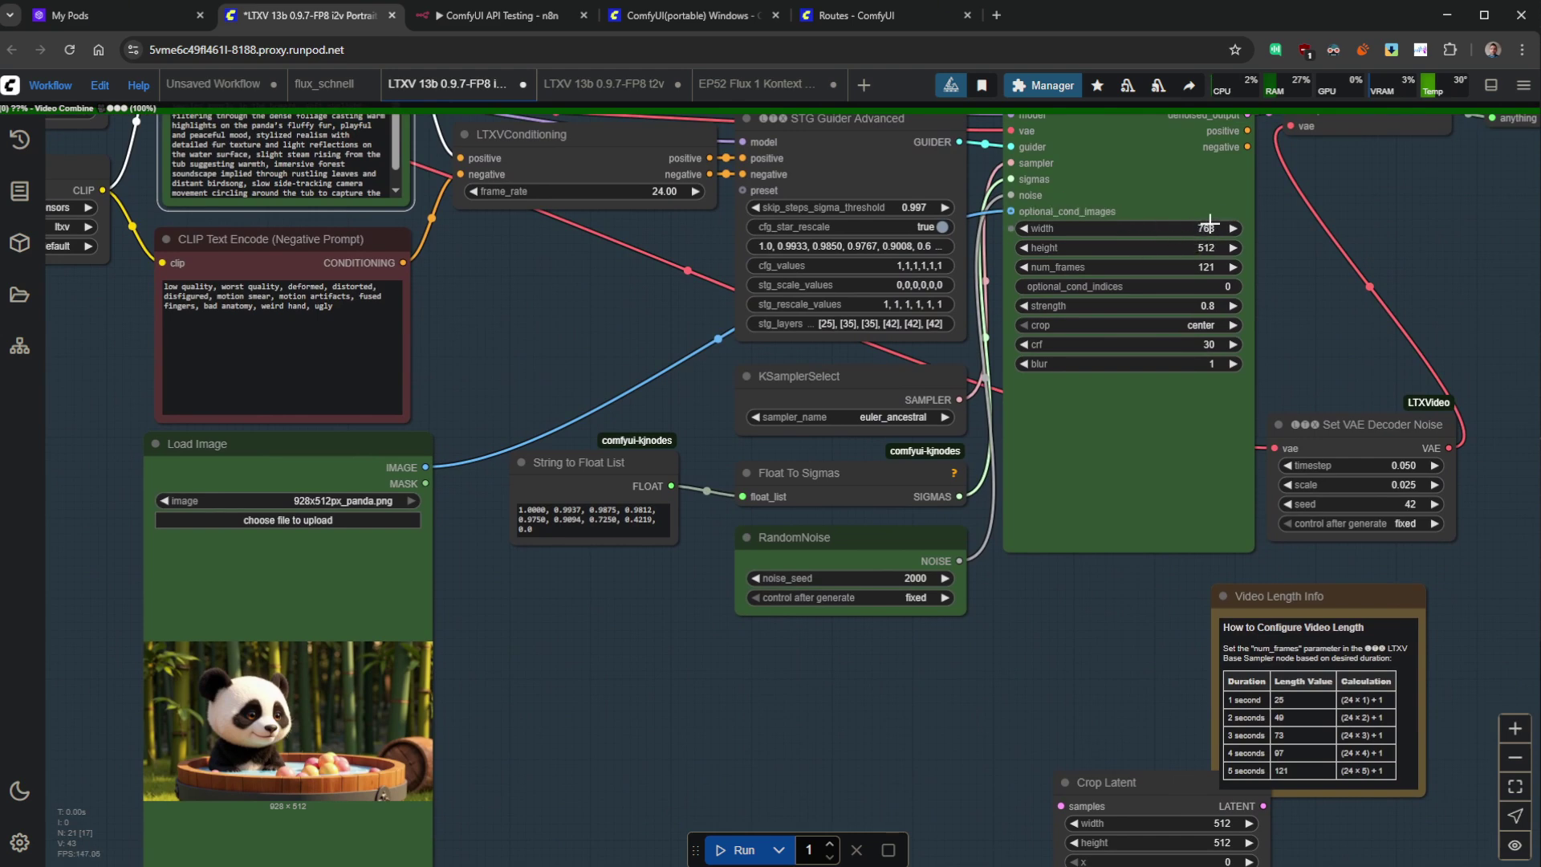
drag(605, 740, 778, 603)
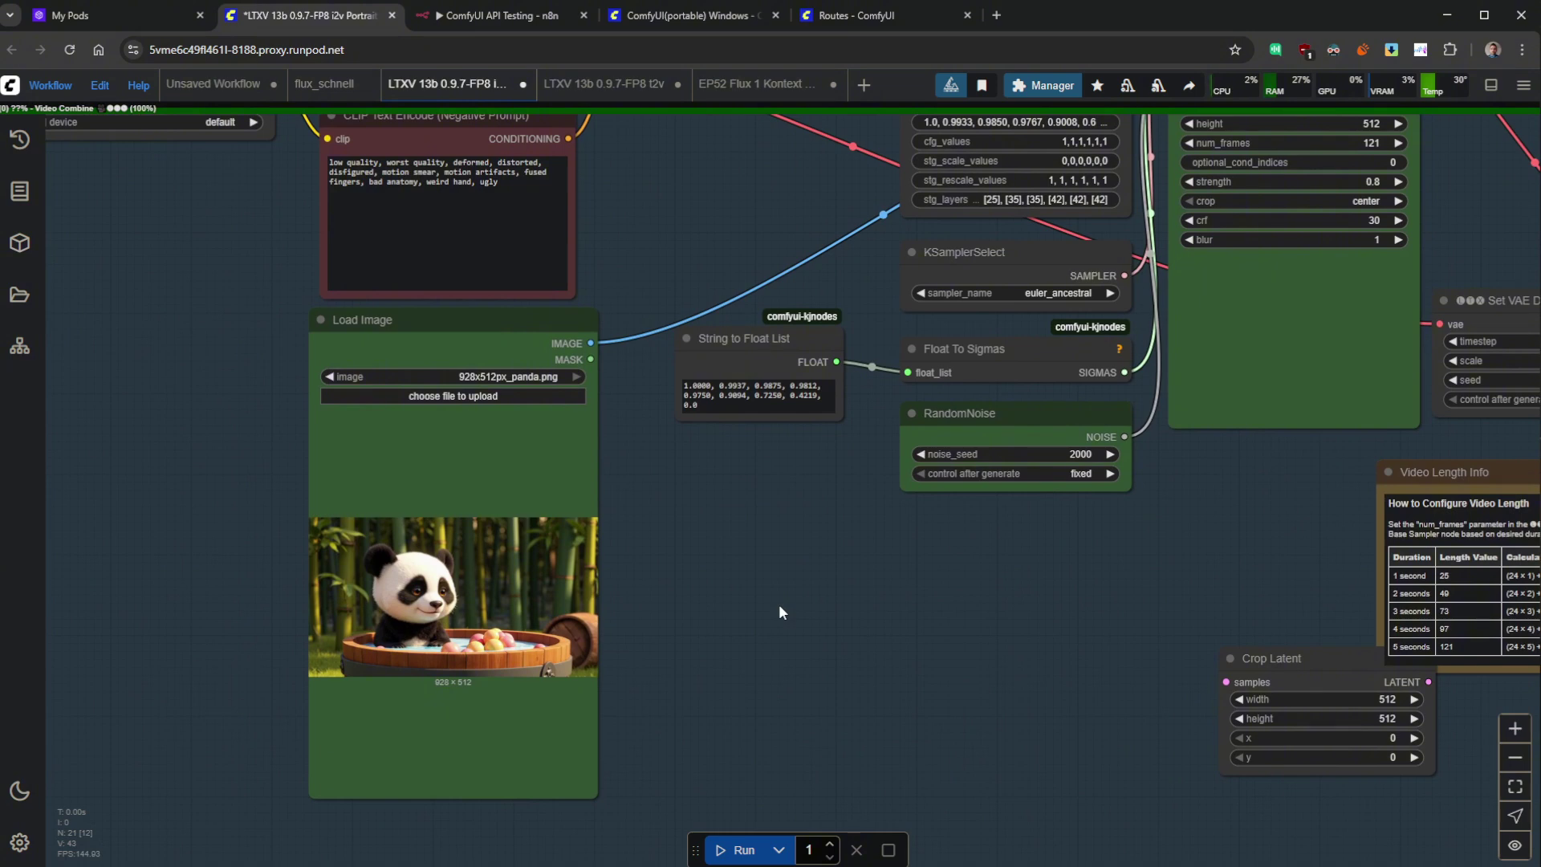
drag(769, 526, 665, 666)
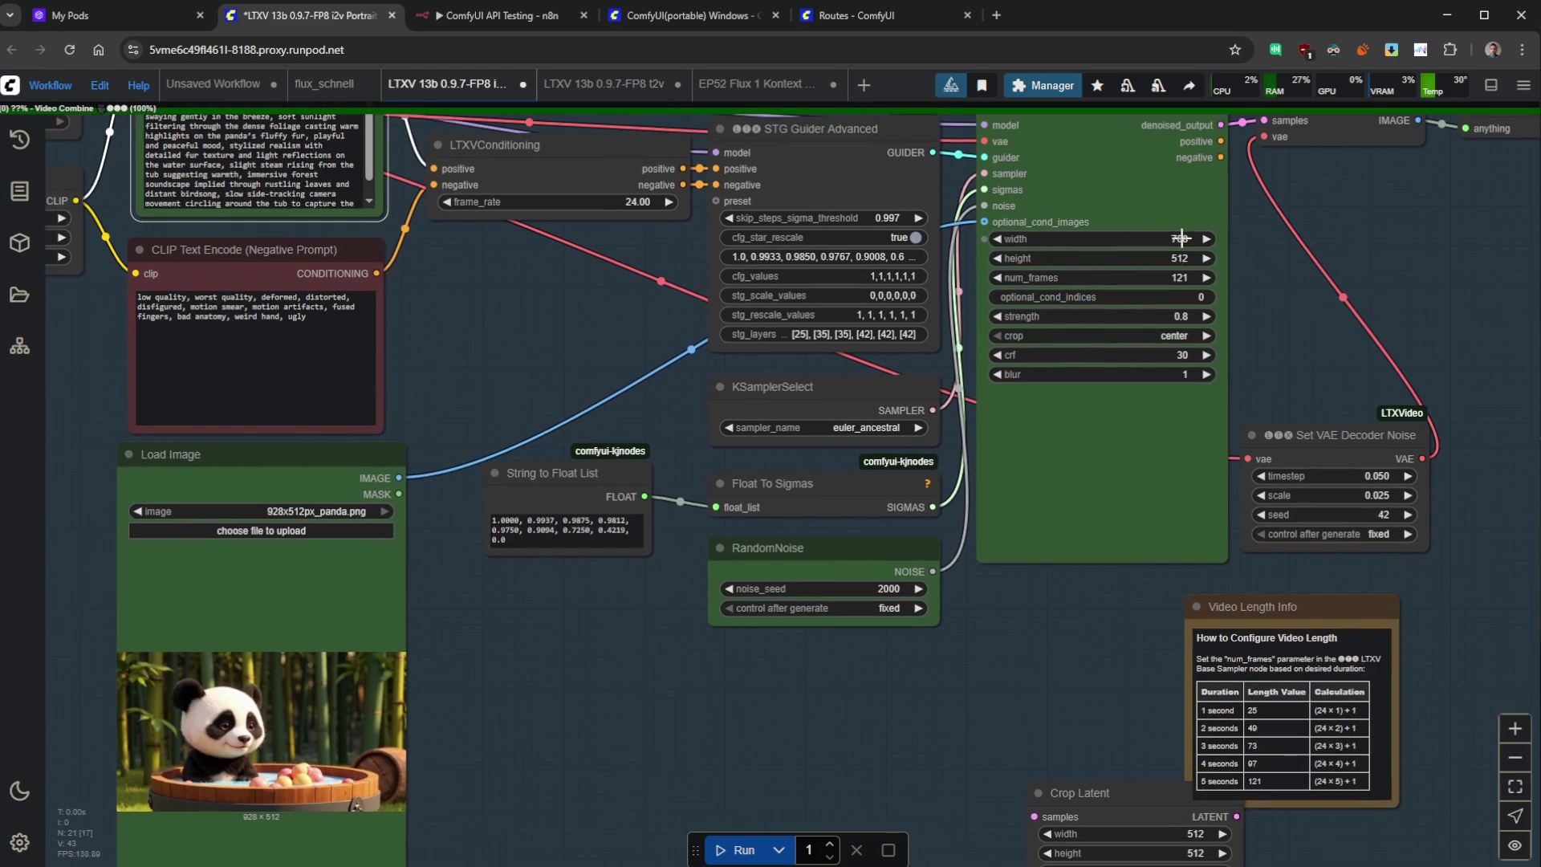
drag(1130, 259, 1188, 208)
drag(623, 666, 892, 494)
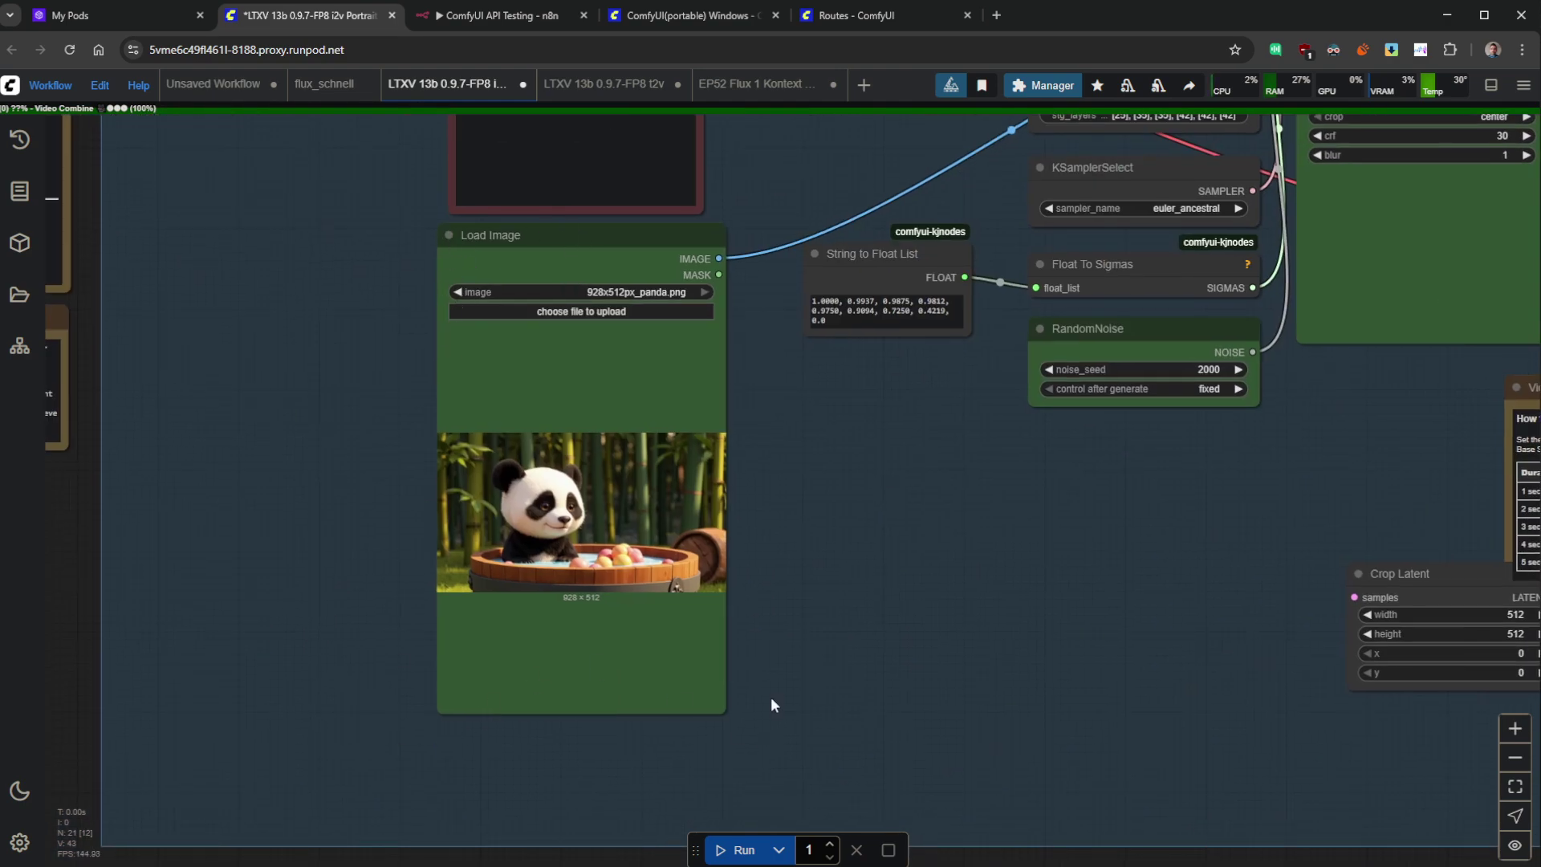
drag(884, 441, 375, 770)
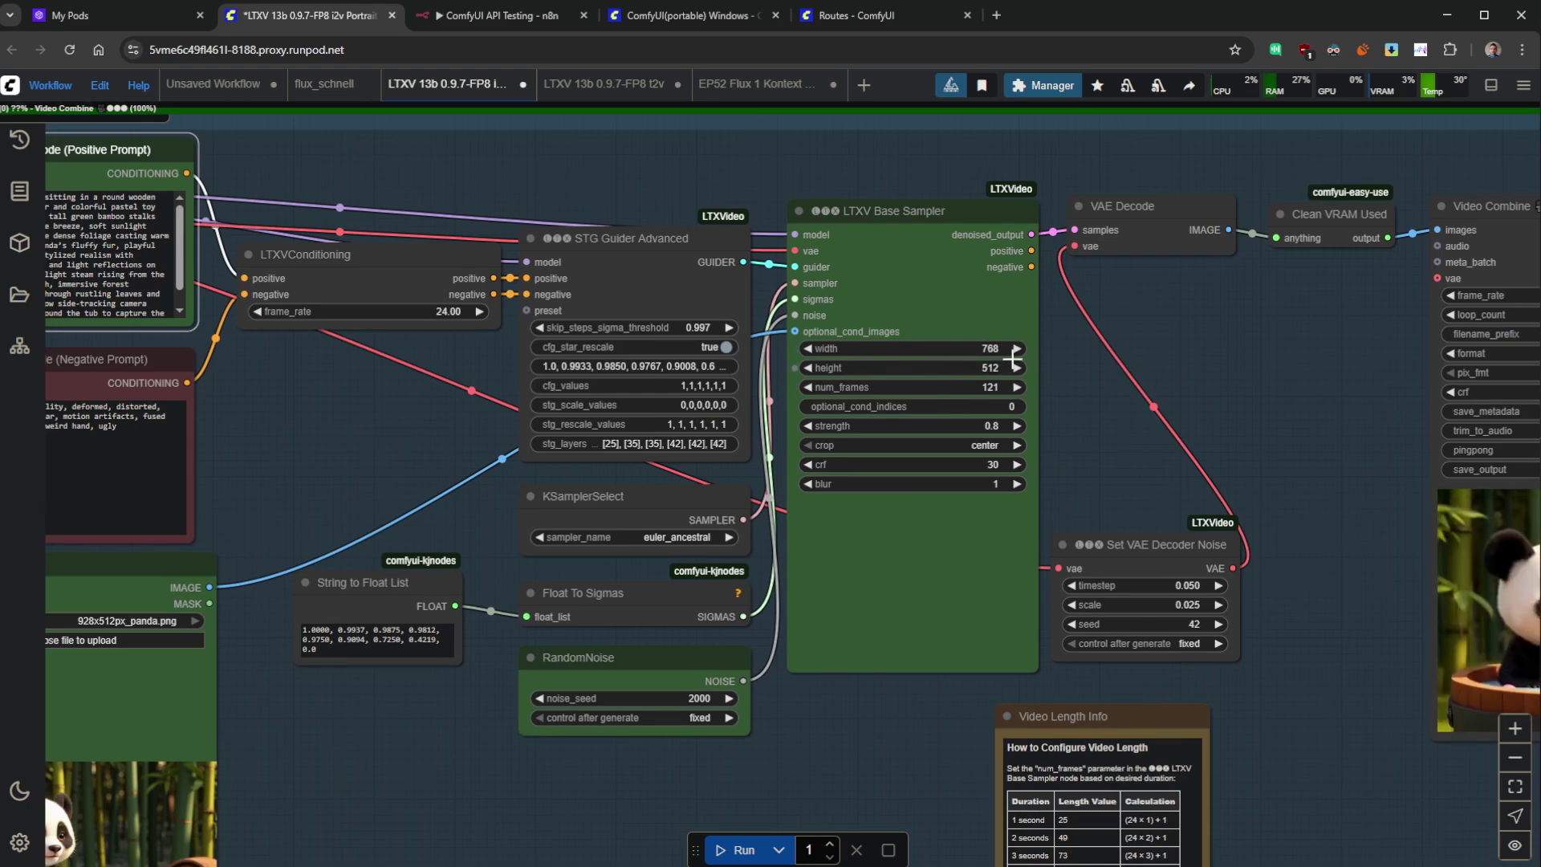
- Examine the panda video preview in the Video Combine node up close
drag(1206, 381, 732, 244)
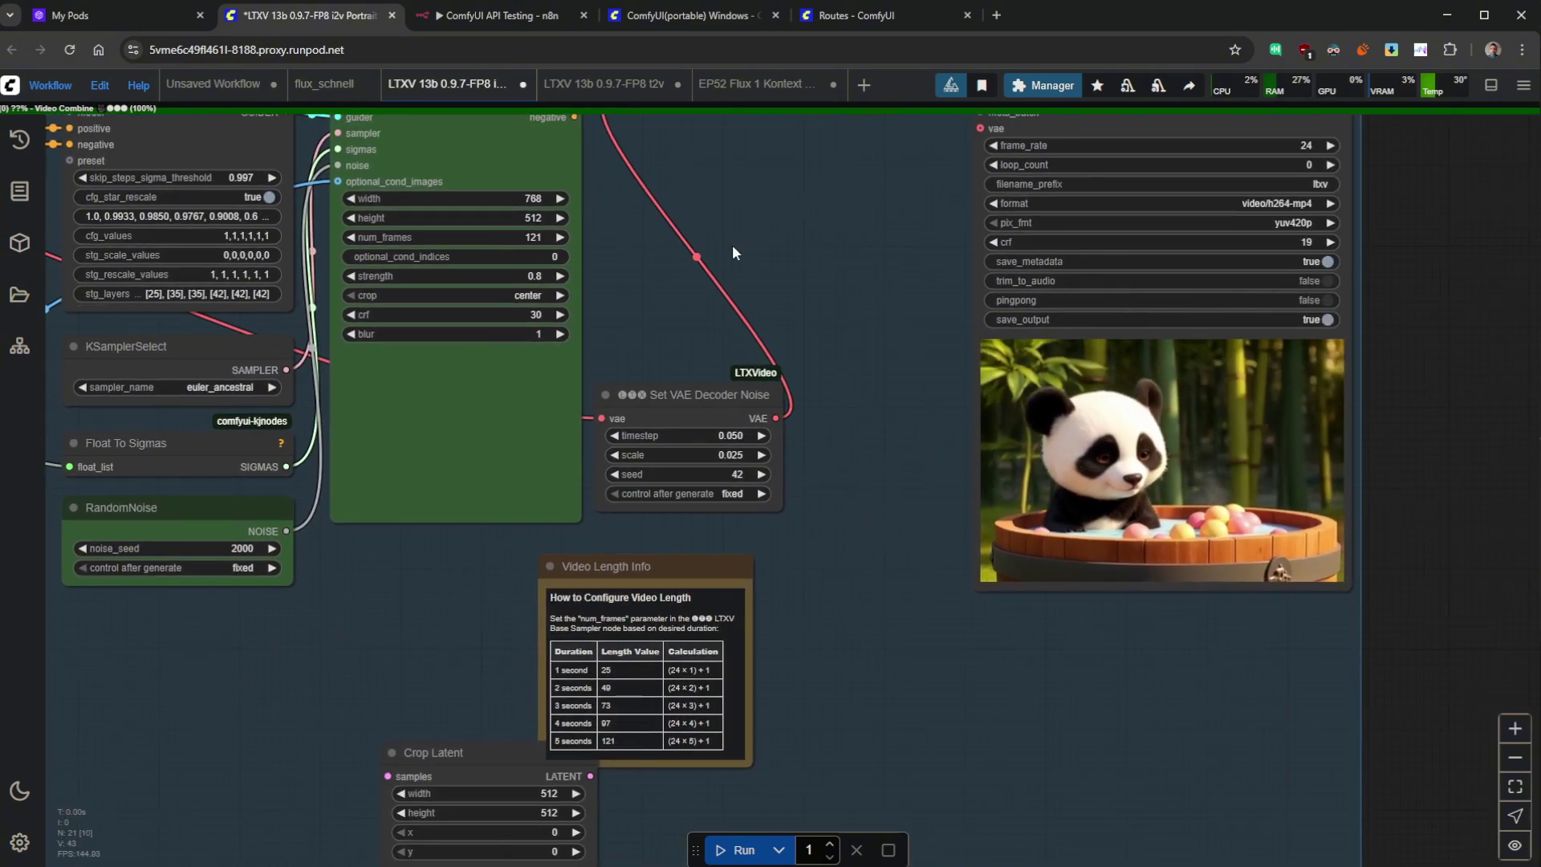
scroll(1183, 458, up, 6)
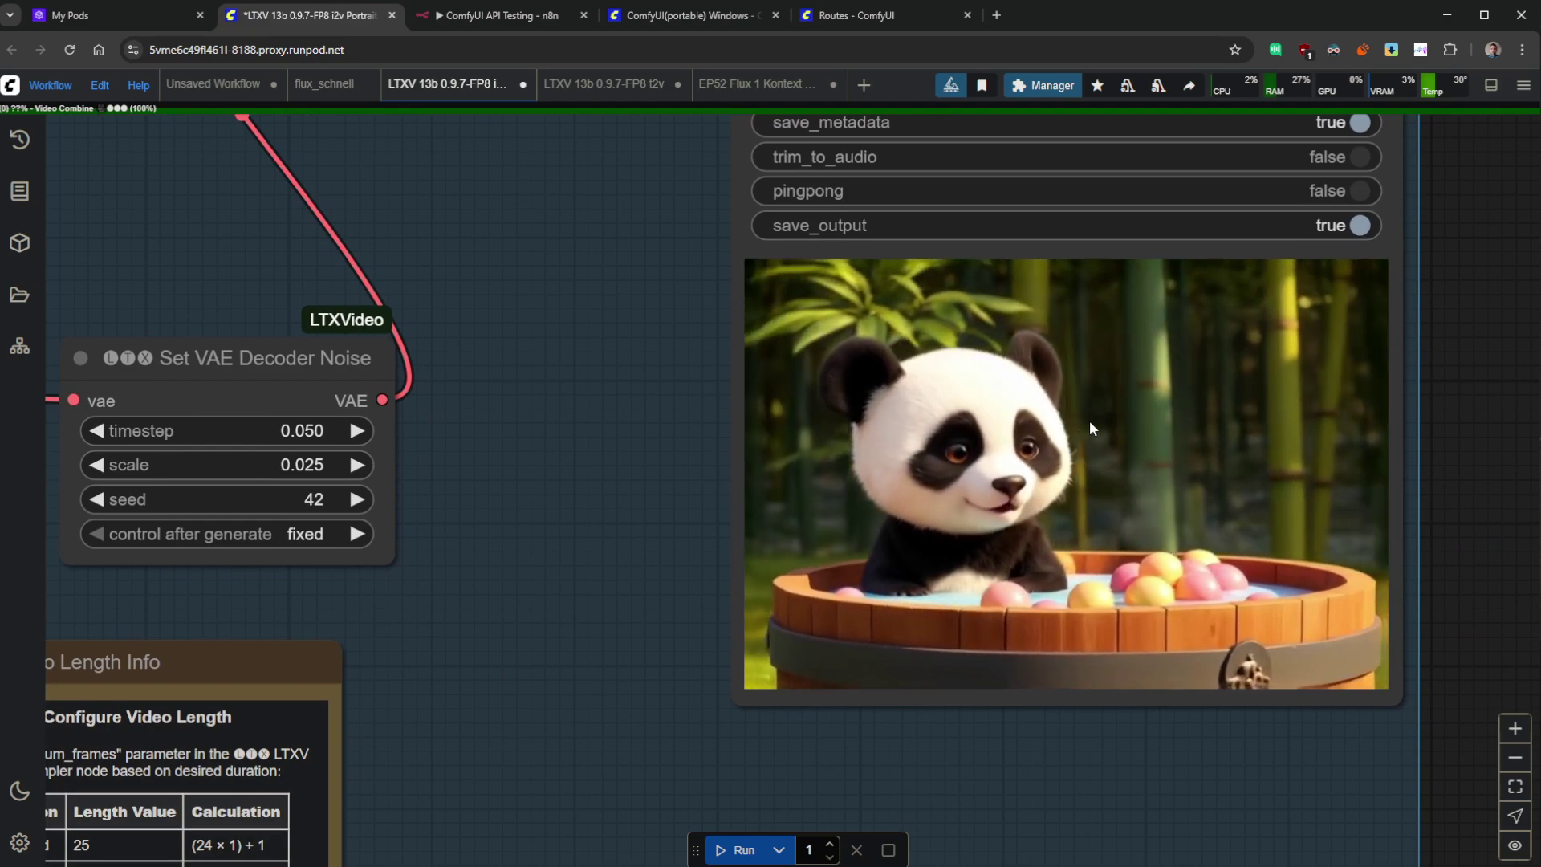
scroll(1089, 432, down, 5)
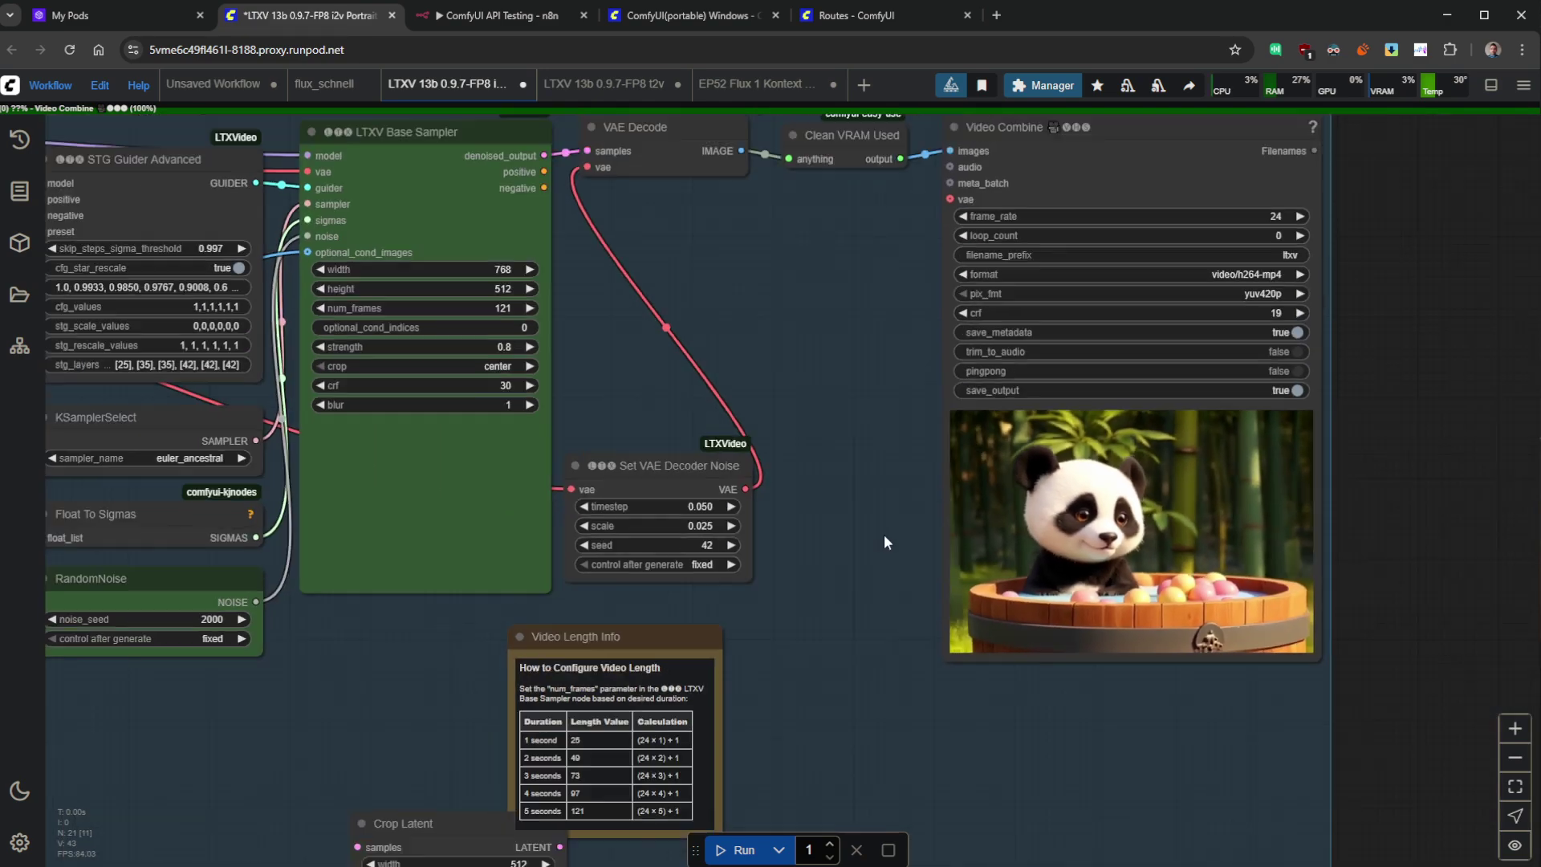
- Switch to n8n and unpin the data of the Upload file2, Upload Image1 and Submit Prompt2 nodes in the image-to-video workflow
drag(725, 389, 1034, 480)
scroll(645, 482, down, 2)
drag(510, 546, 883, 476)
click(497, 15)
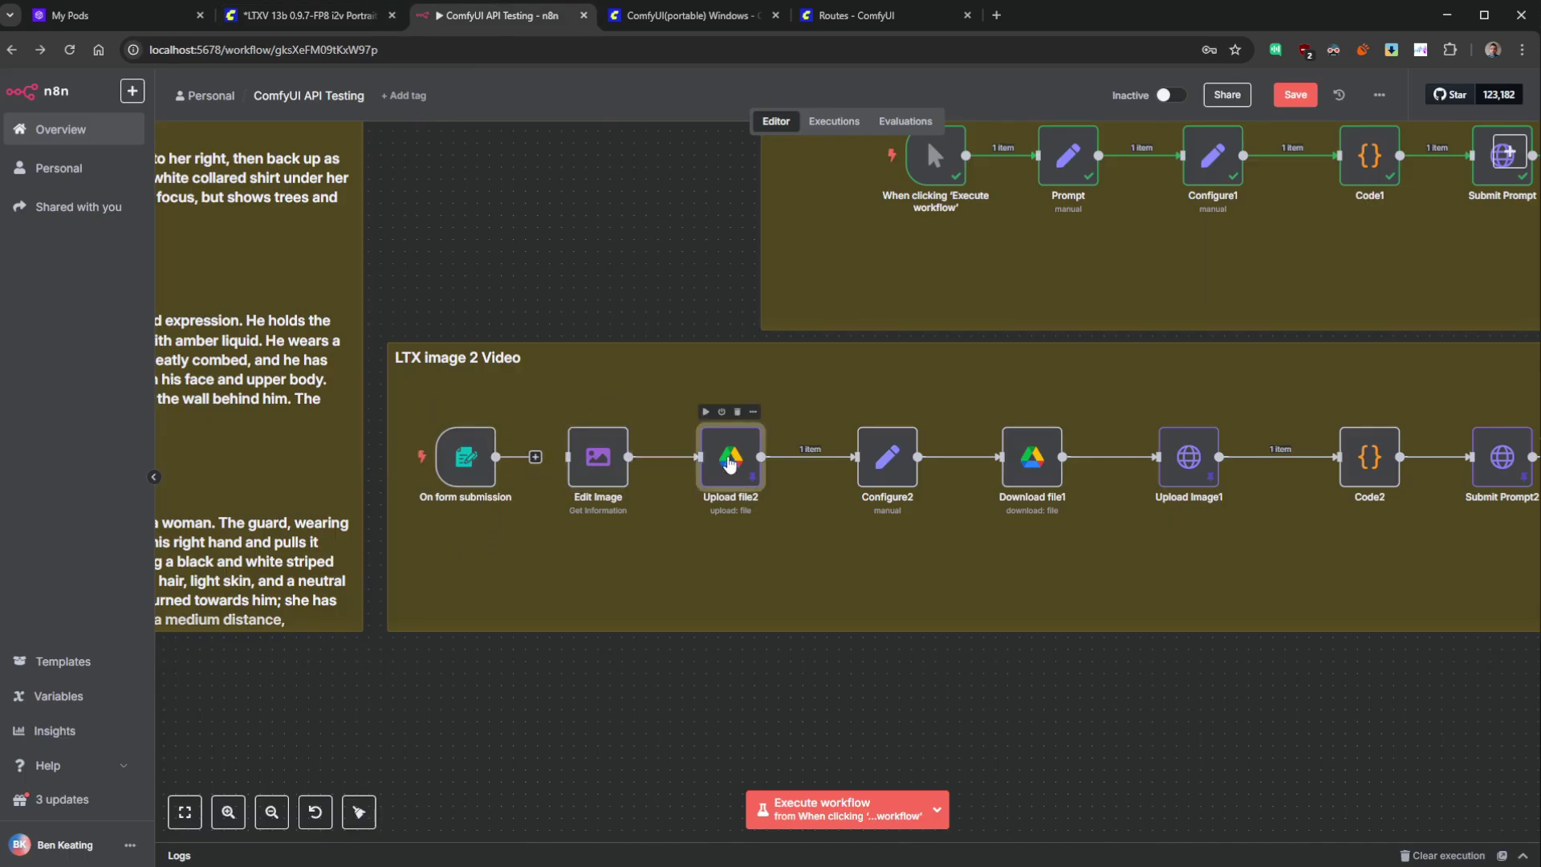
scroll(729, 461, right, 8)
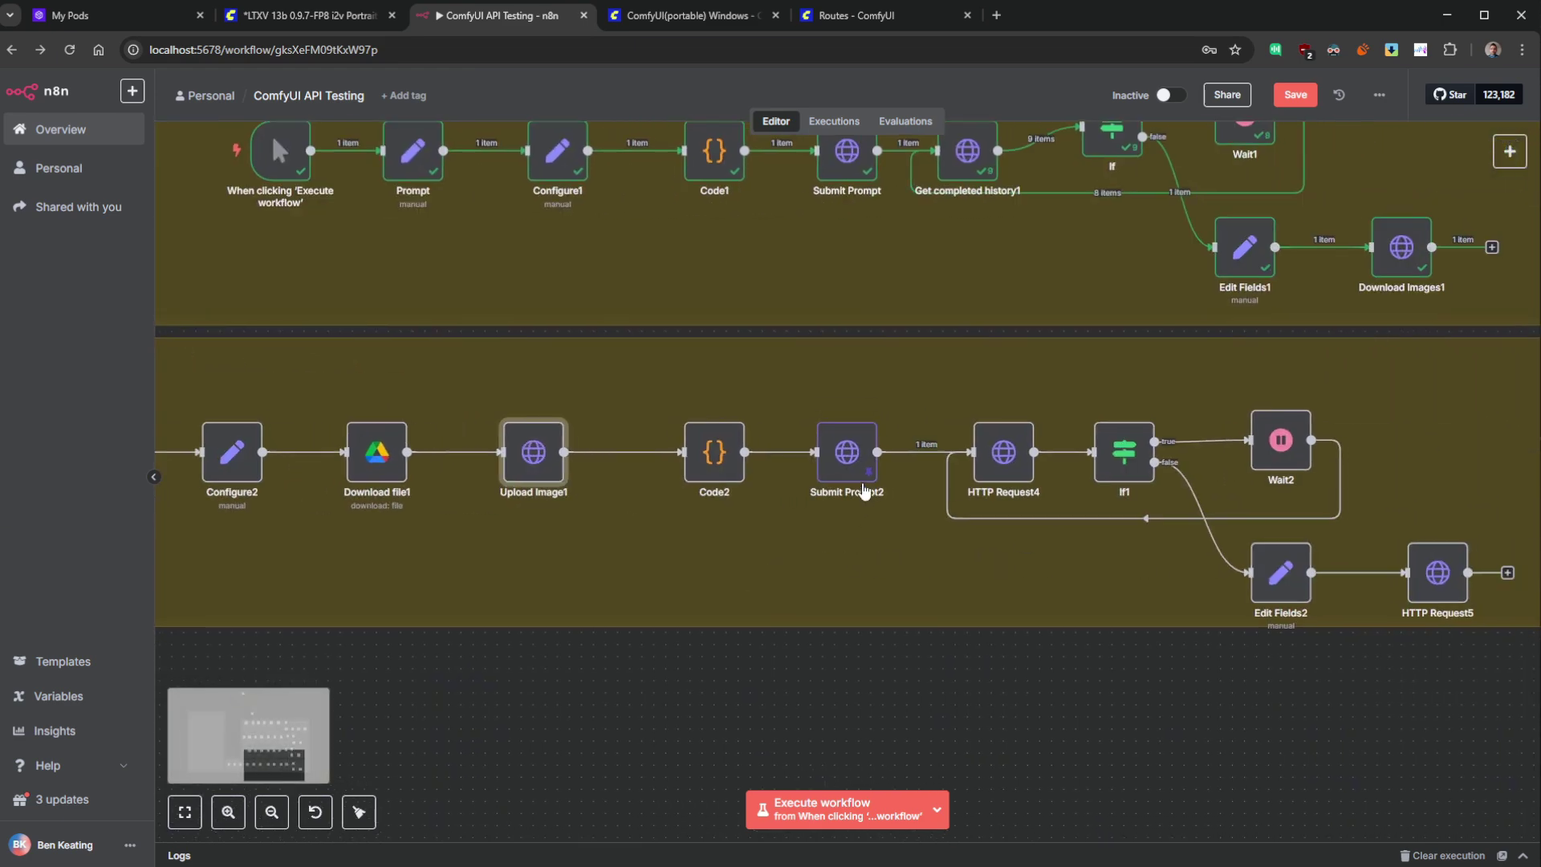
scroll(678, 586, right, 5)
scroll(1163, 568, left, 10)
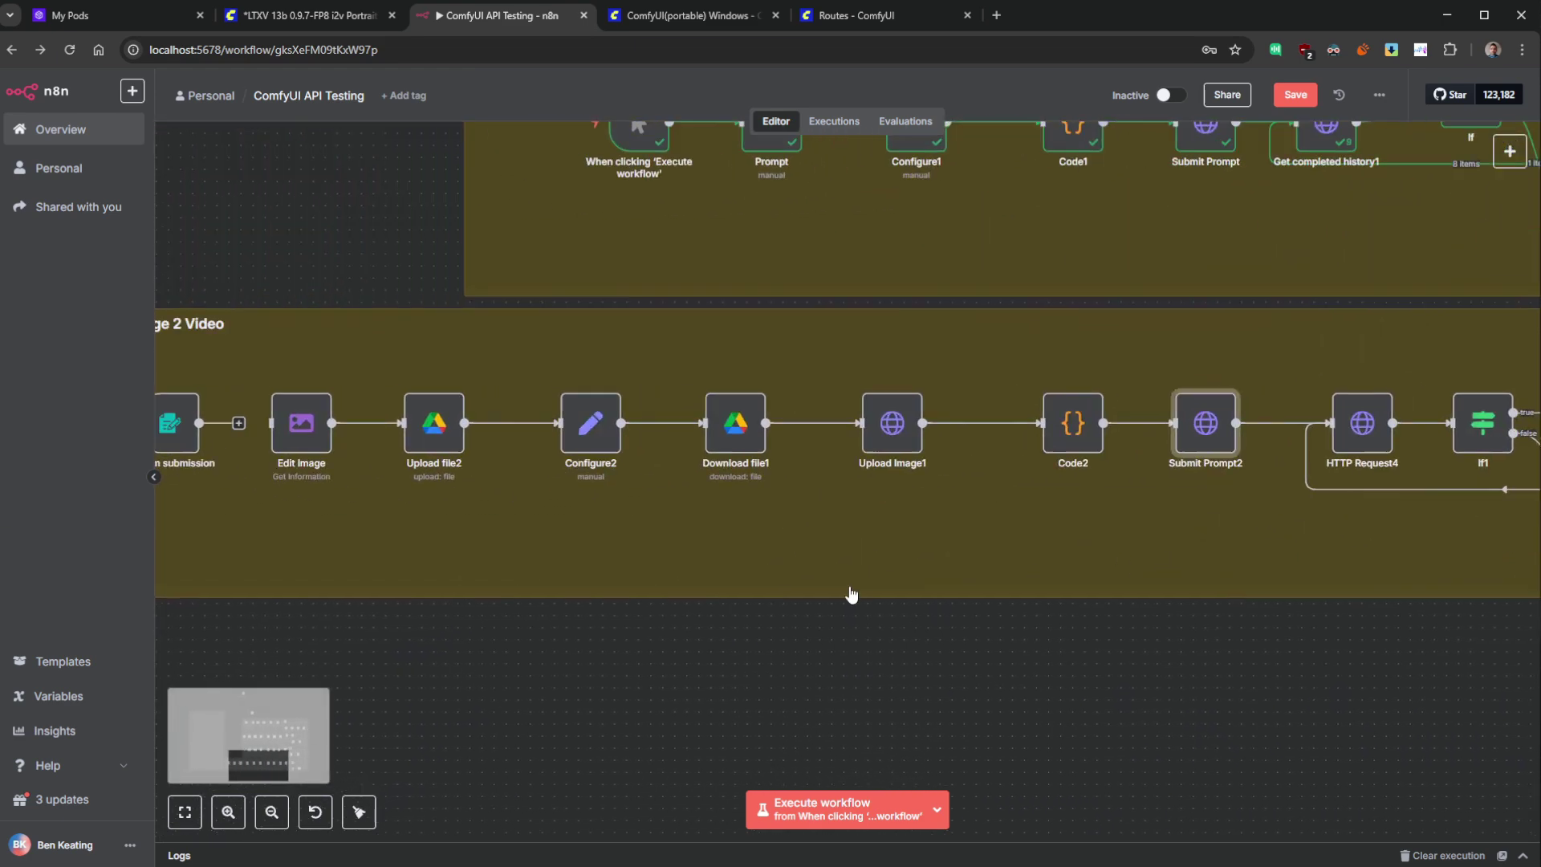
scroll(851, 594, left, 5)
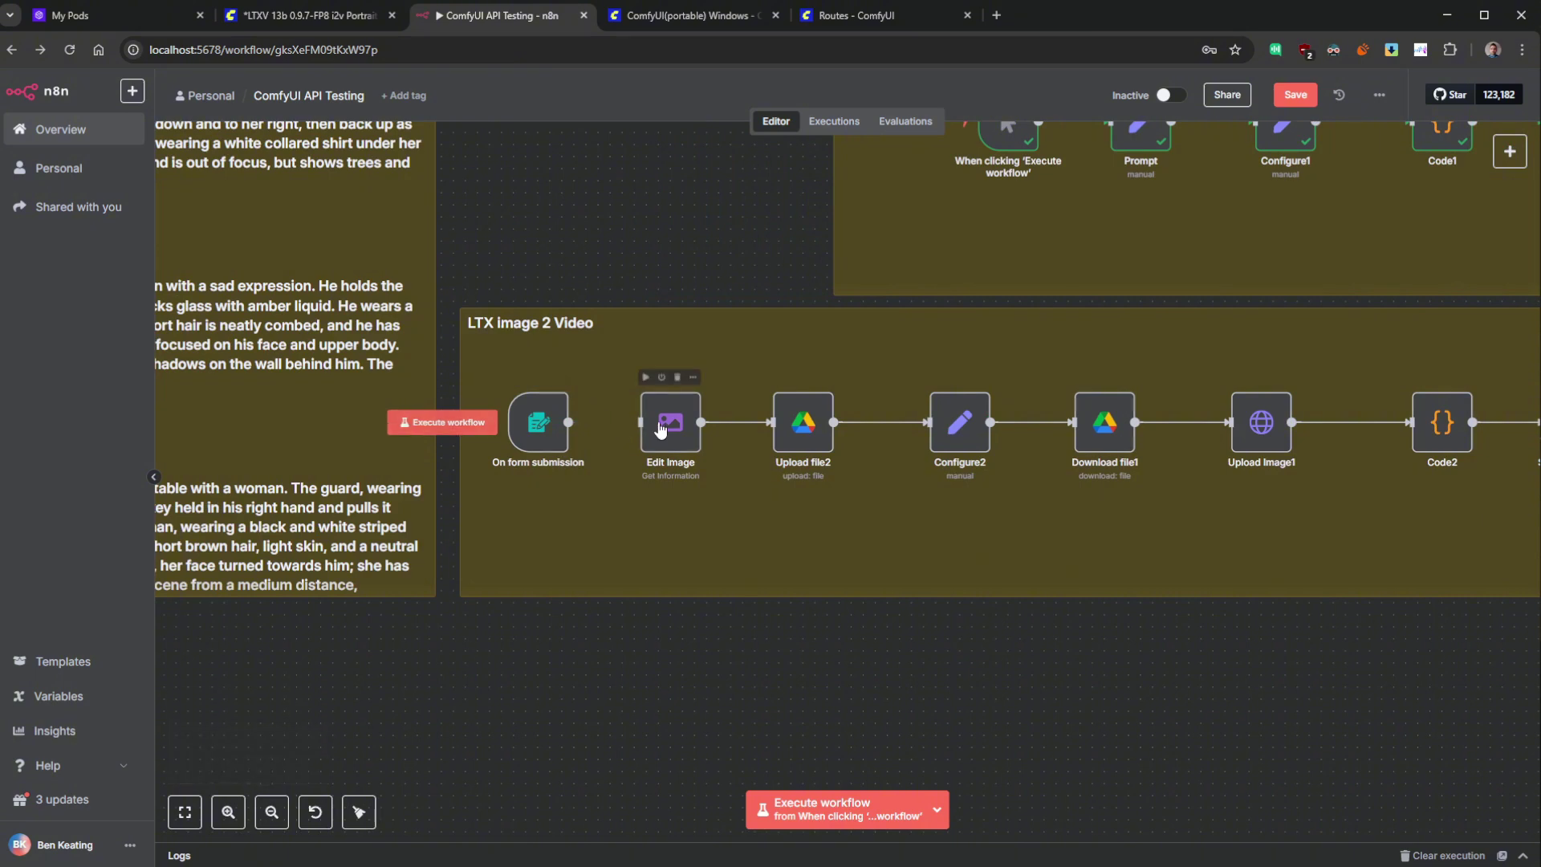
- Start and stop a form-triggered test run, and locate the API export option for the i2v workflow in ComfyUI
click(448, 423)
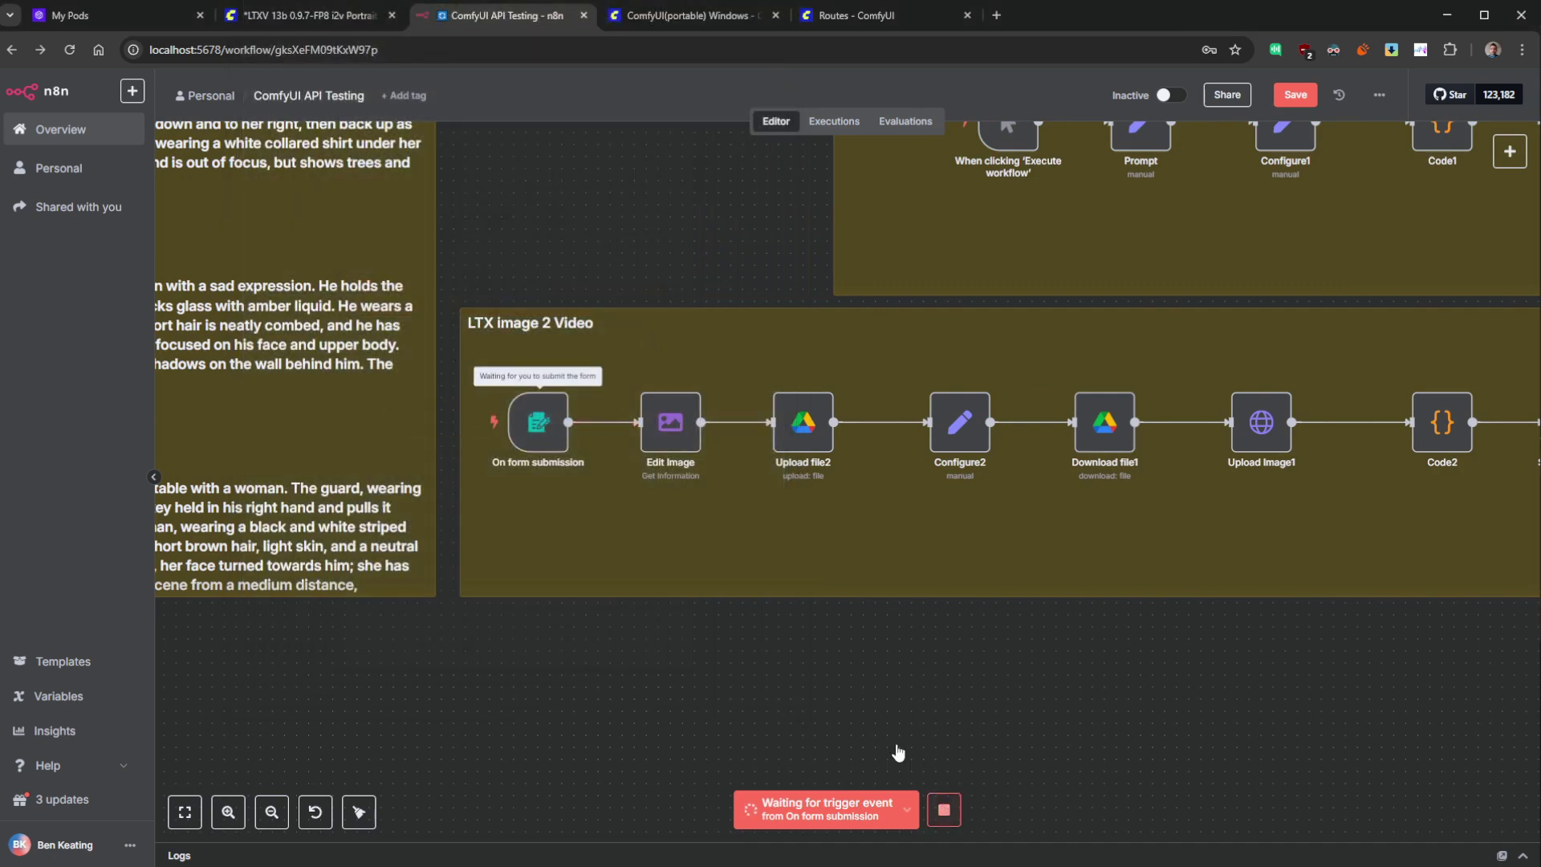
click(943, 809)
click(301, 19)
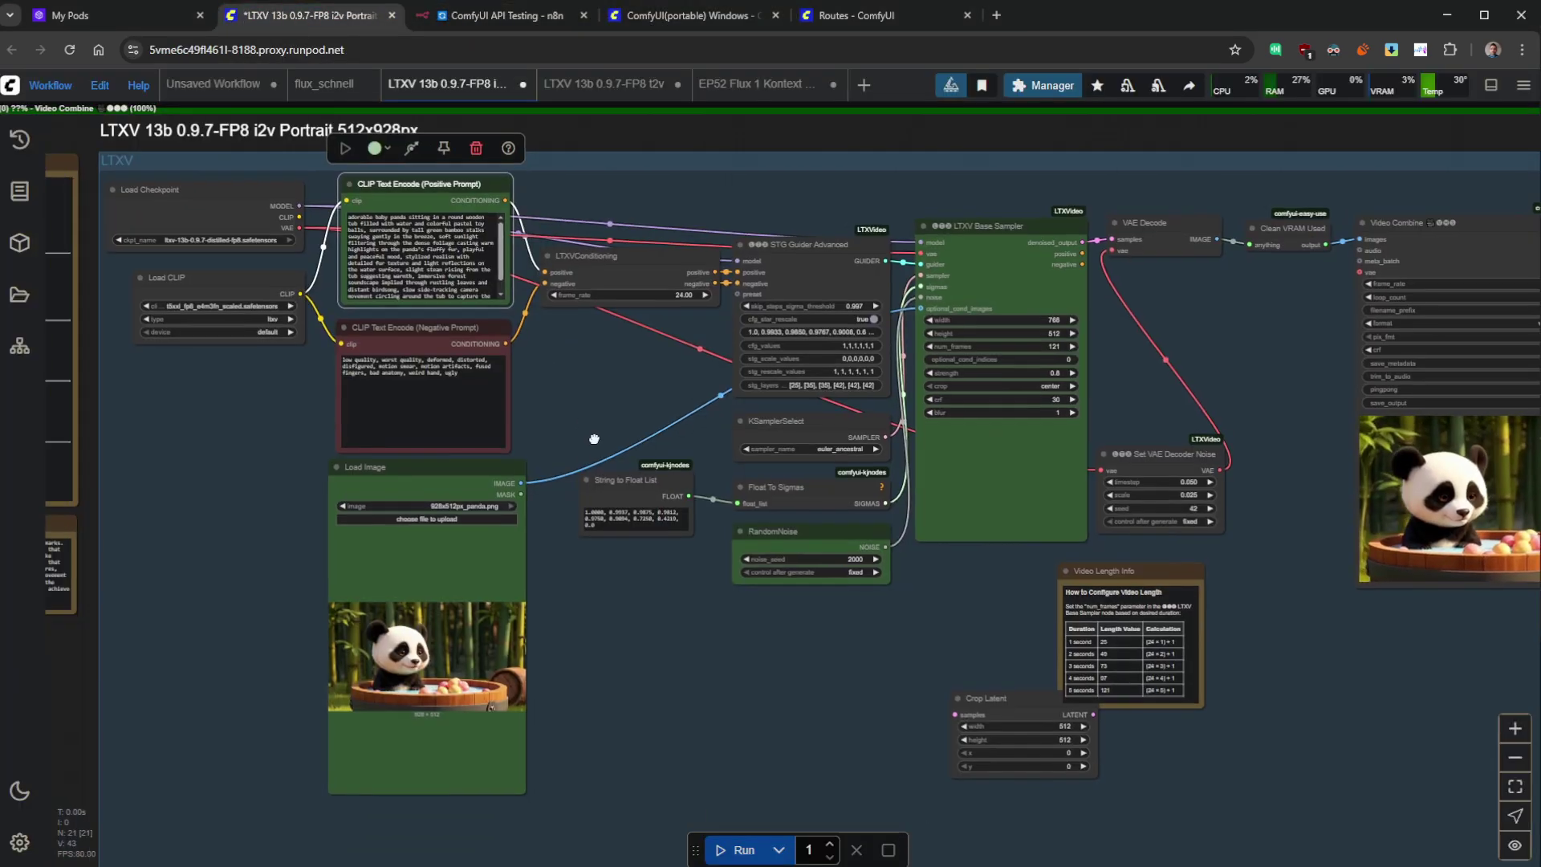
click(49, 85)
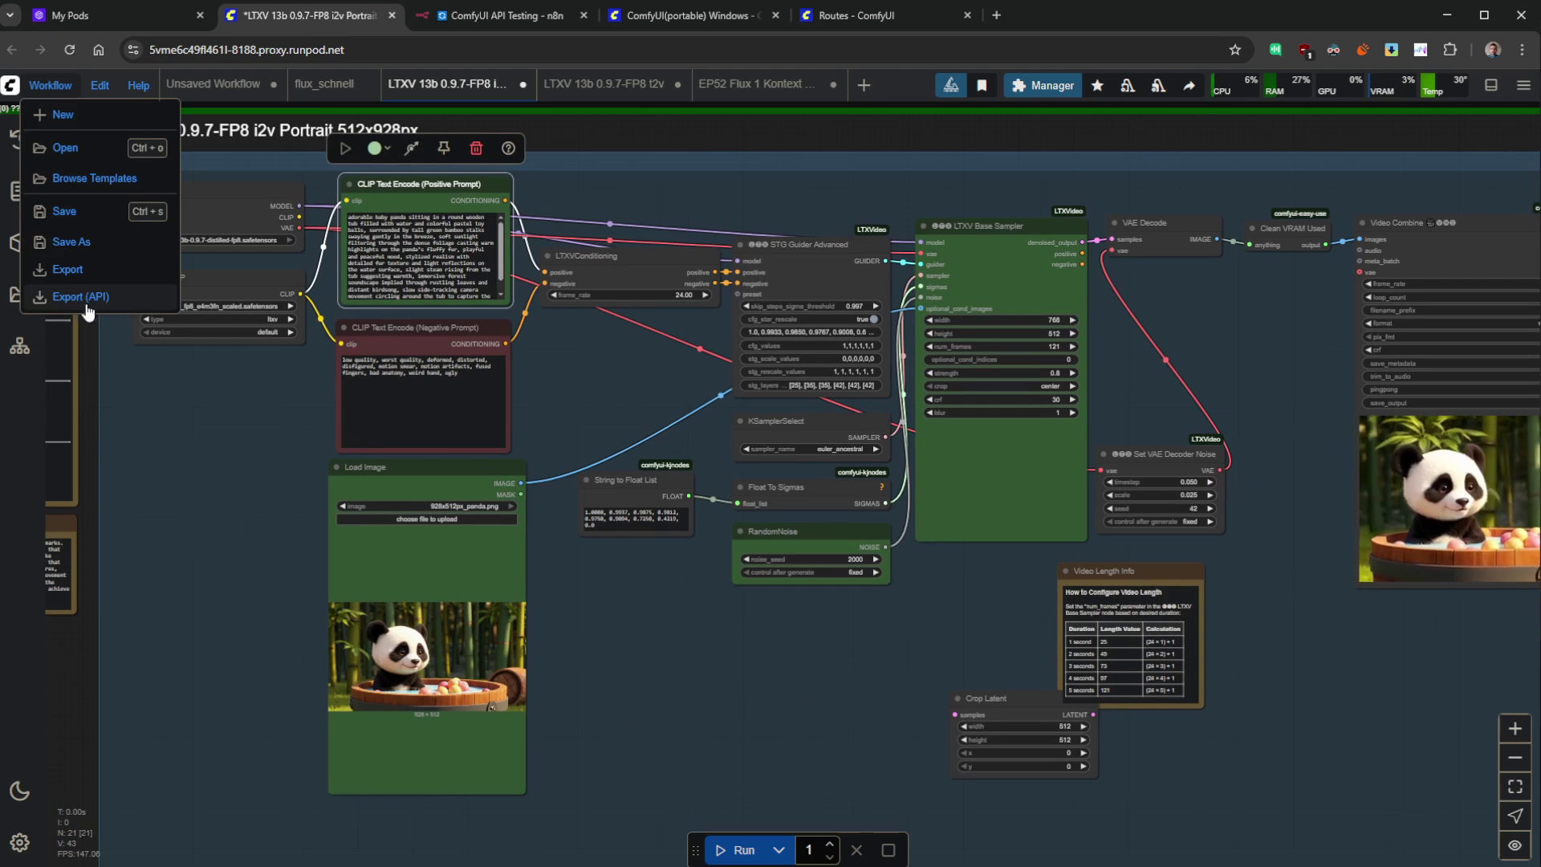
click(839, 166)
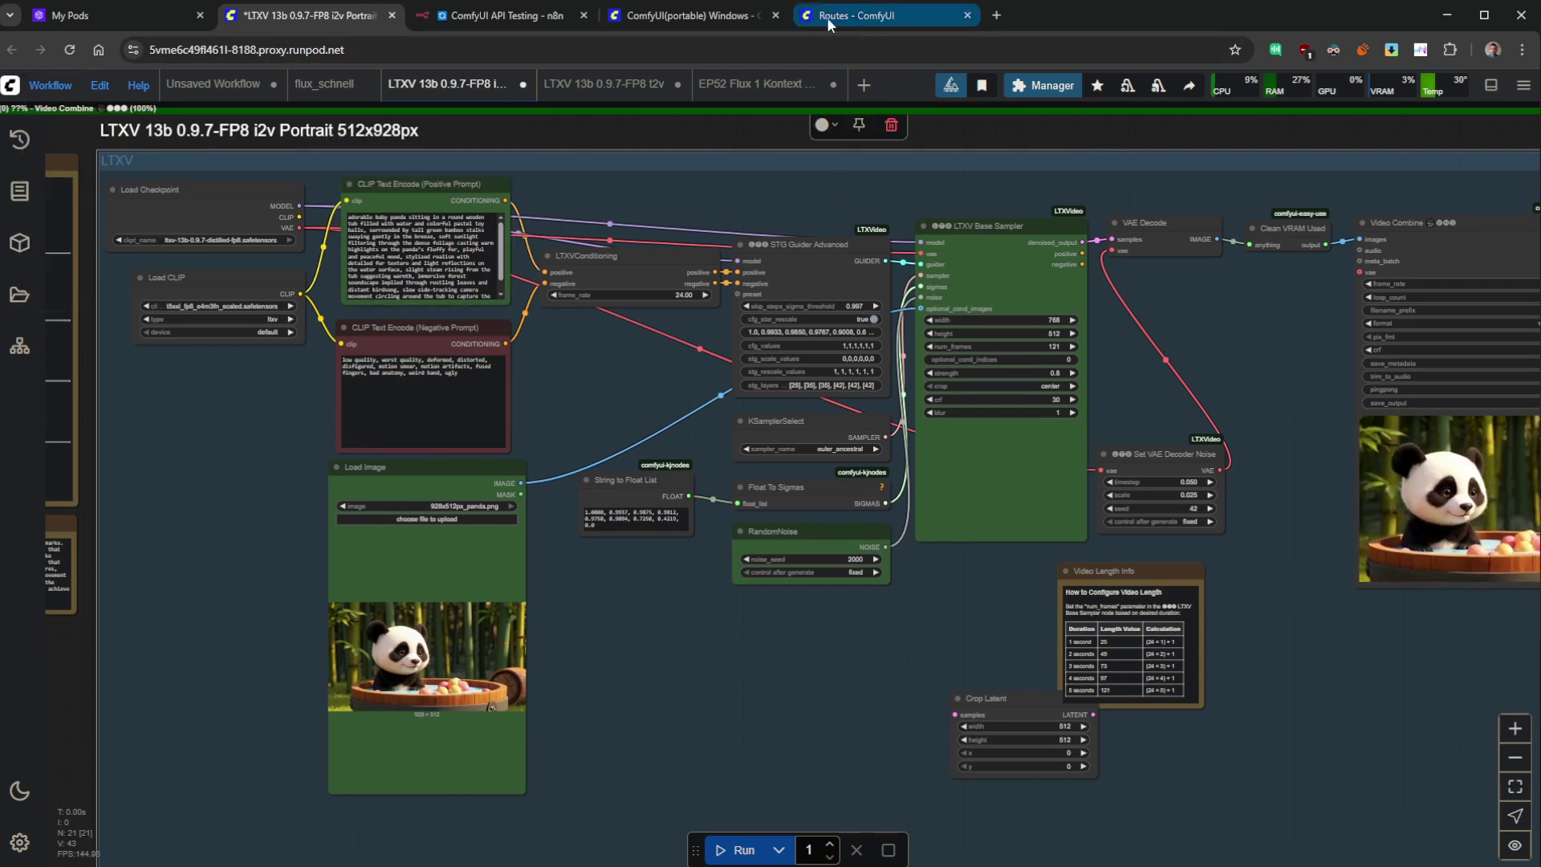
- Return to n8n and open the Configure2 node's prompt expression in the expanded editor
click(476, 9)
scroll(784, 516, down, 3)
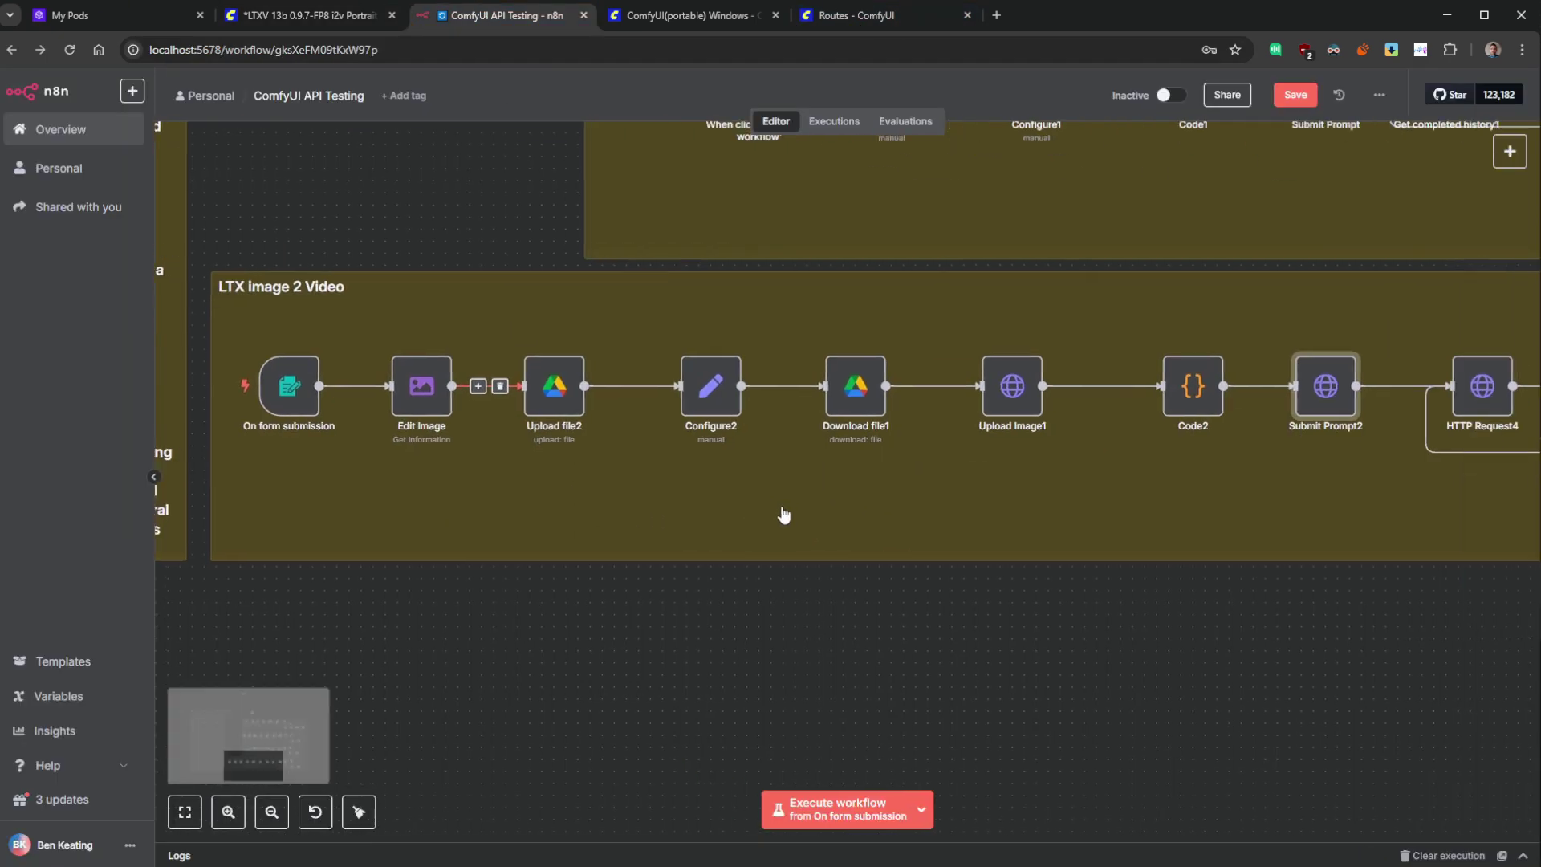
double_click(692, 392)
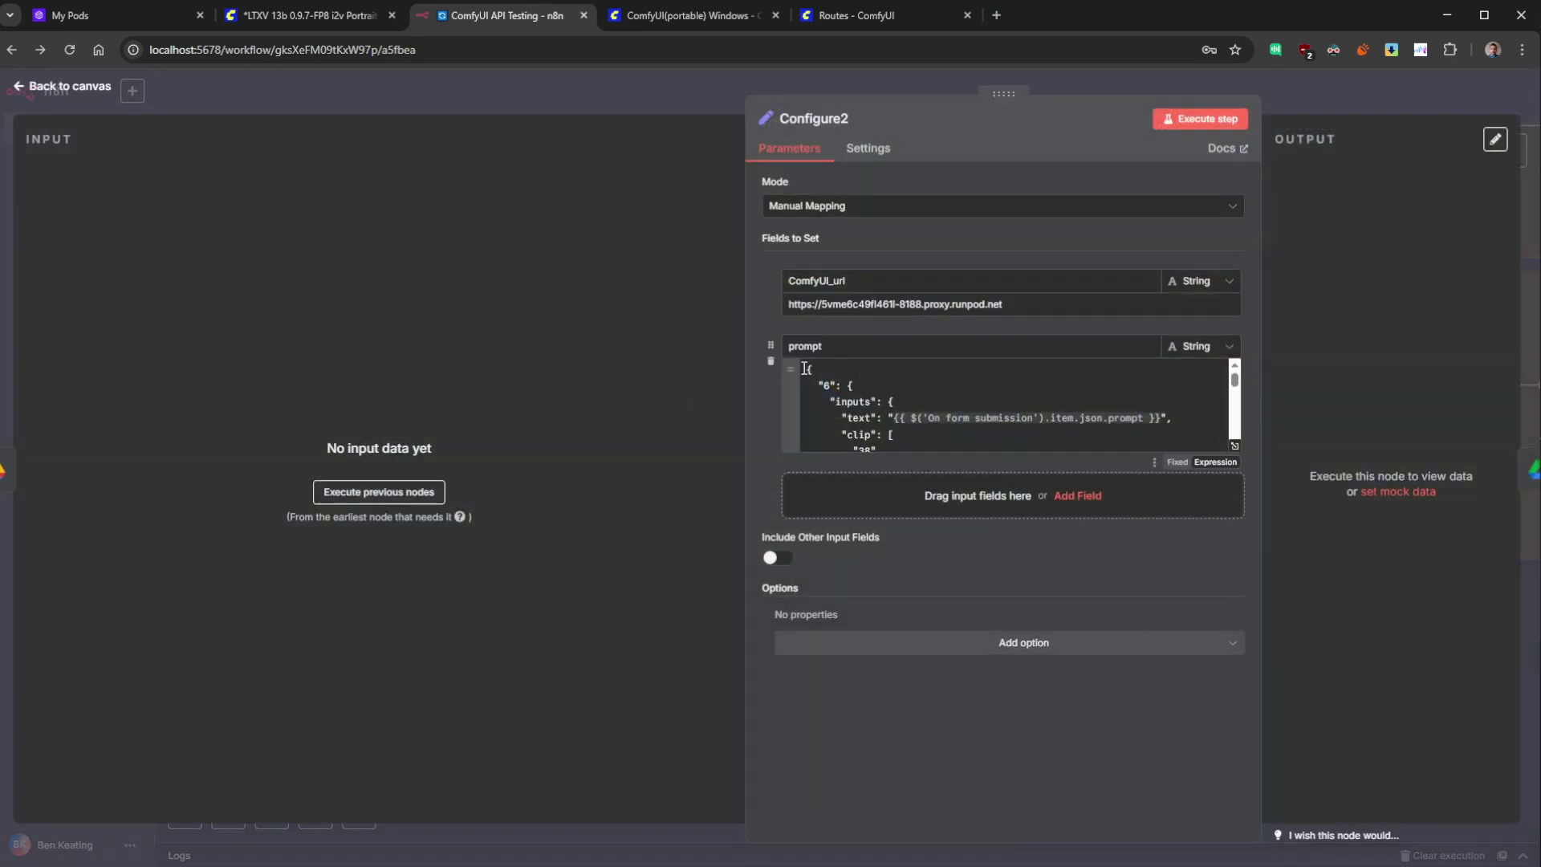
drag(806, 369, 1128, 684)
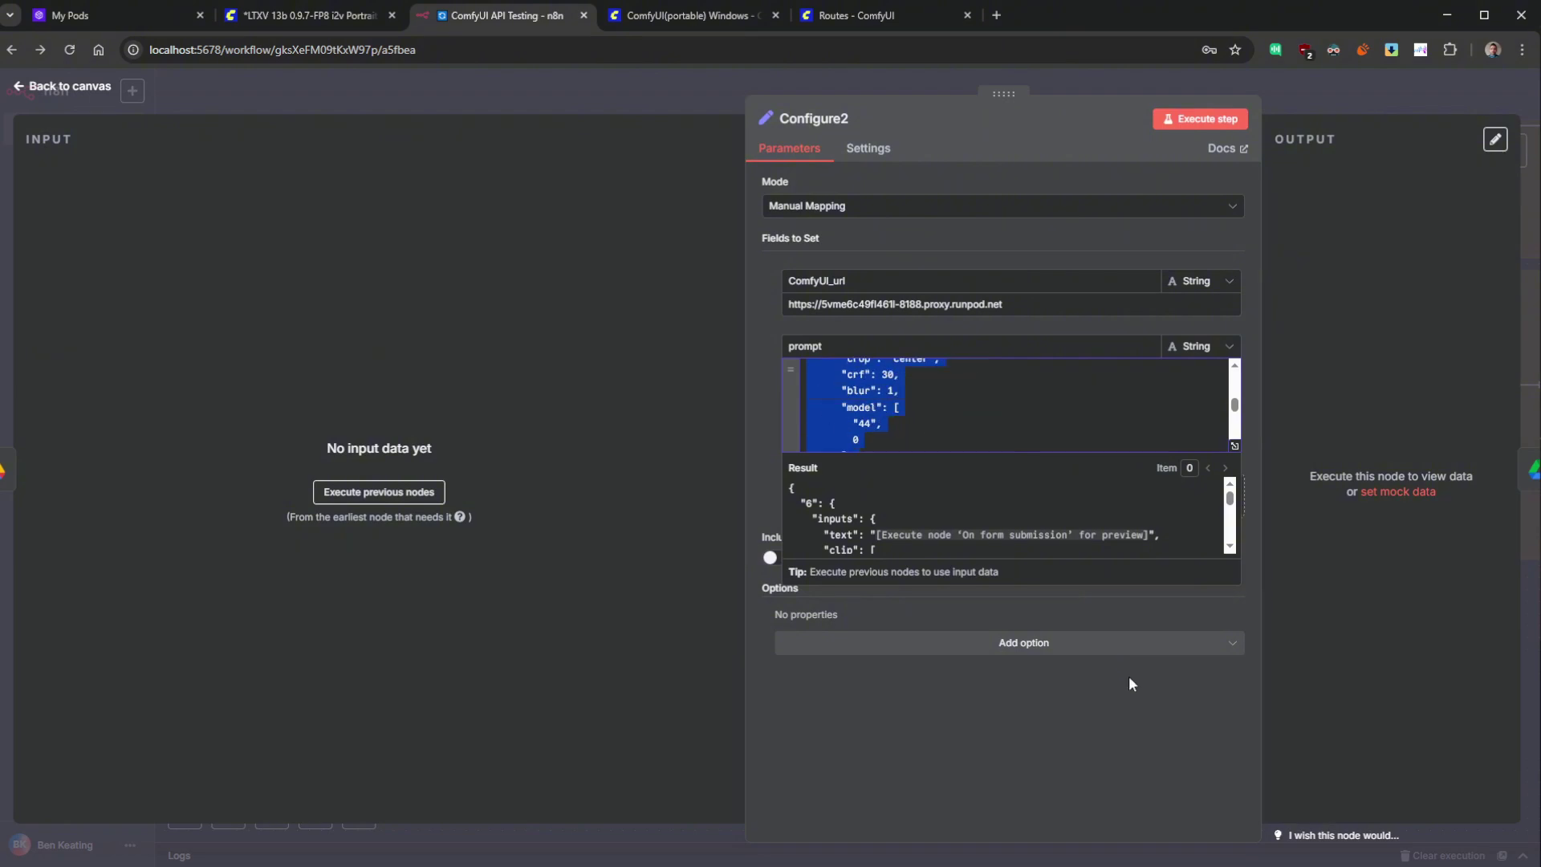
click(1234, 446)
click(609, 417)
- Look through the workflow JSON in Configure2, checking the positive prompt's form expression and the width and height entries, and return to the canvas
scroll(570, 588, down, 20)
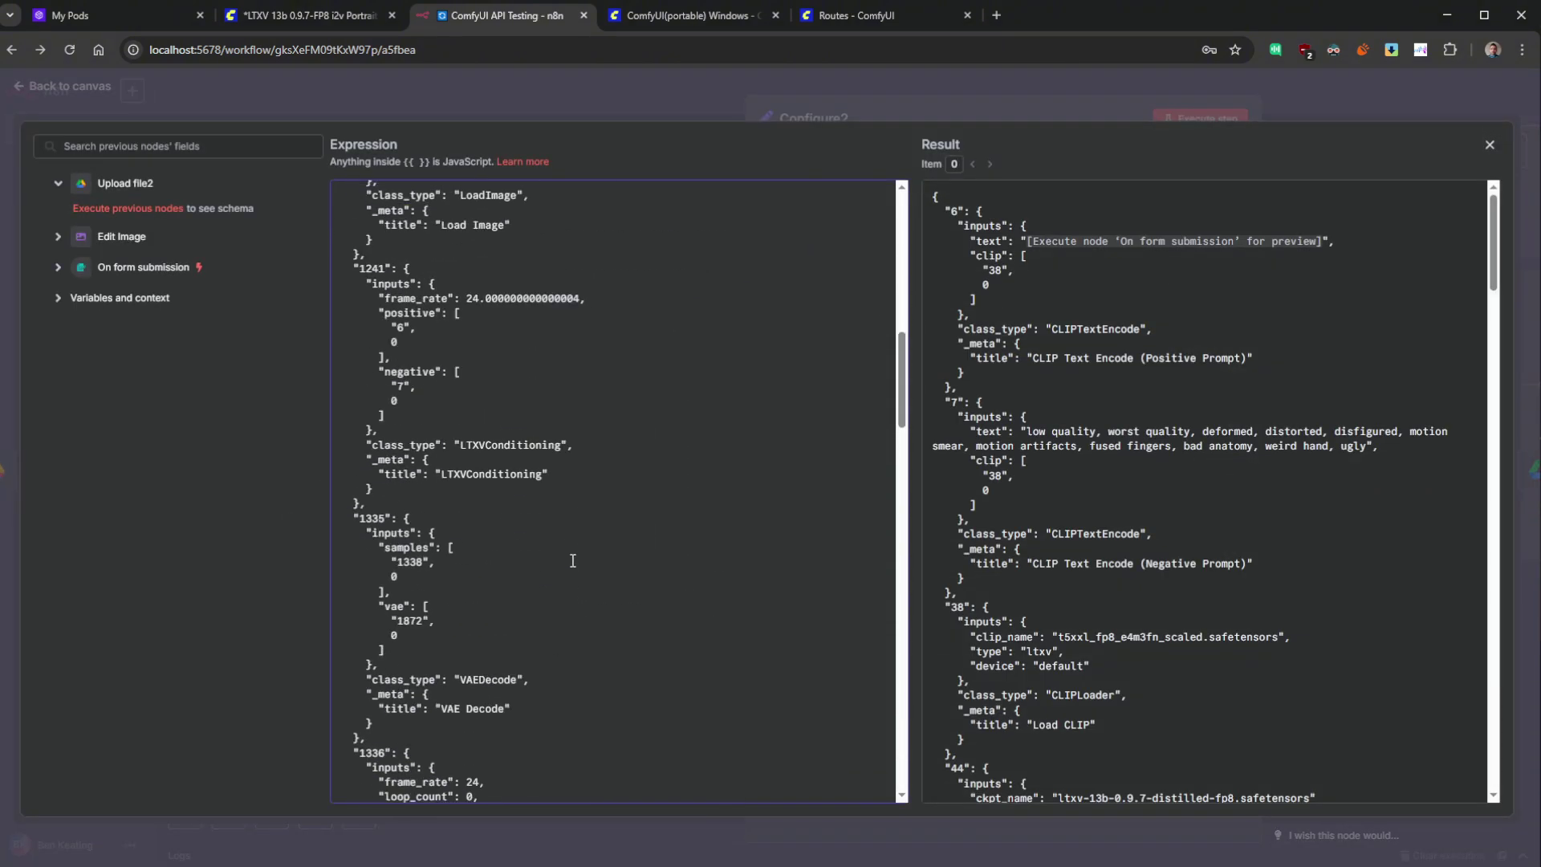
scroll(507, 567, up, 10)
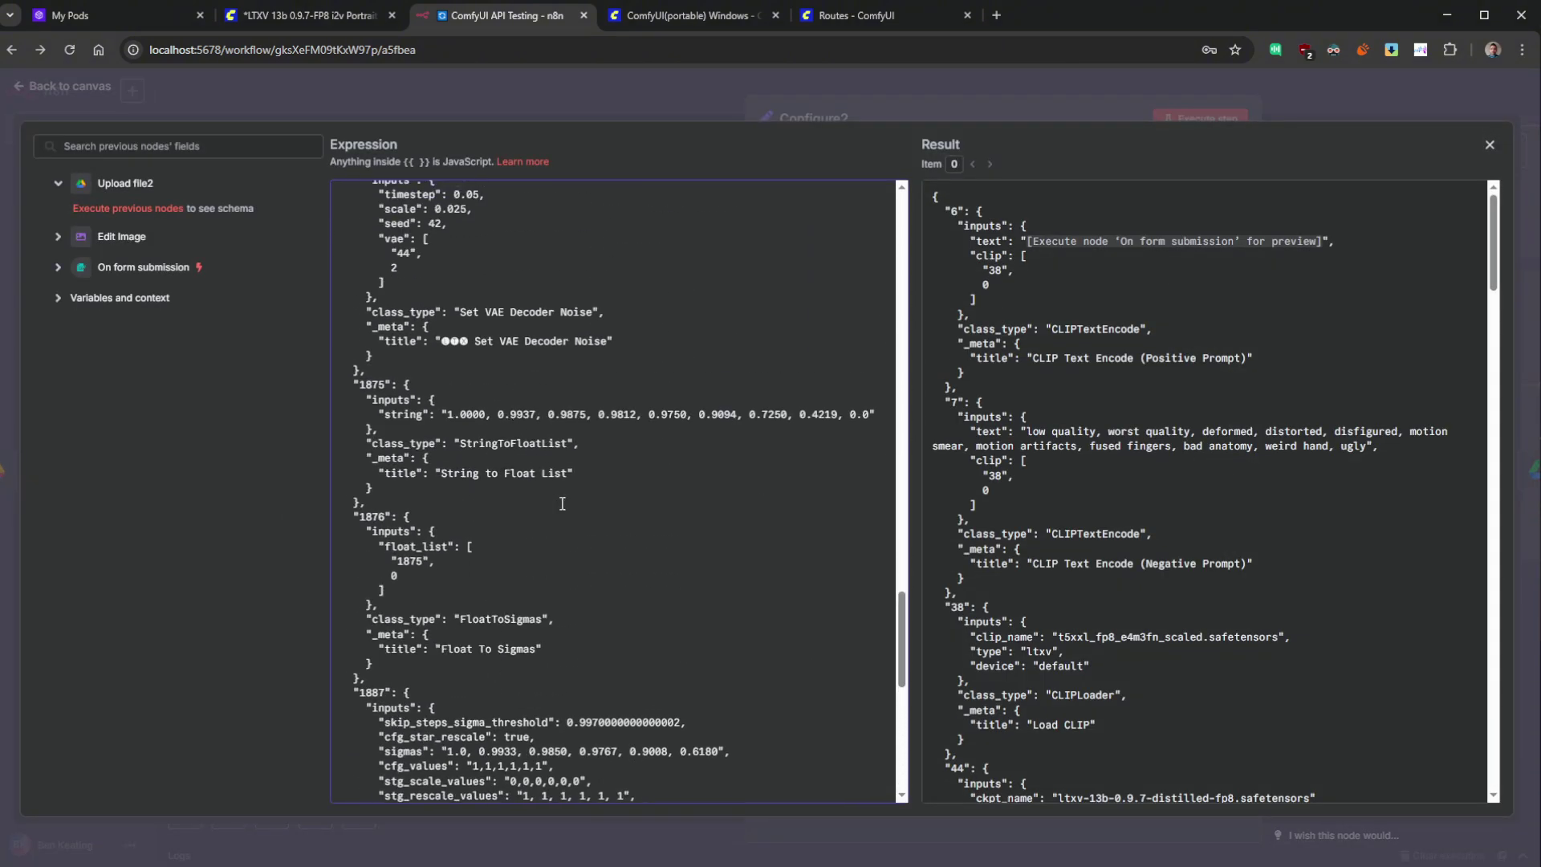
scroll(578, 400, up, 15)
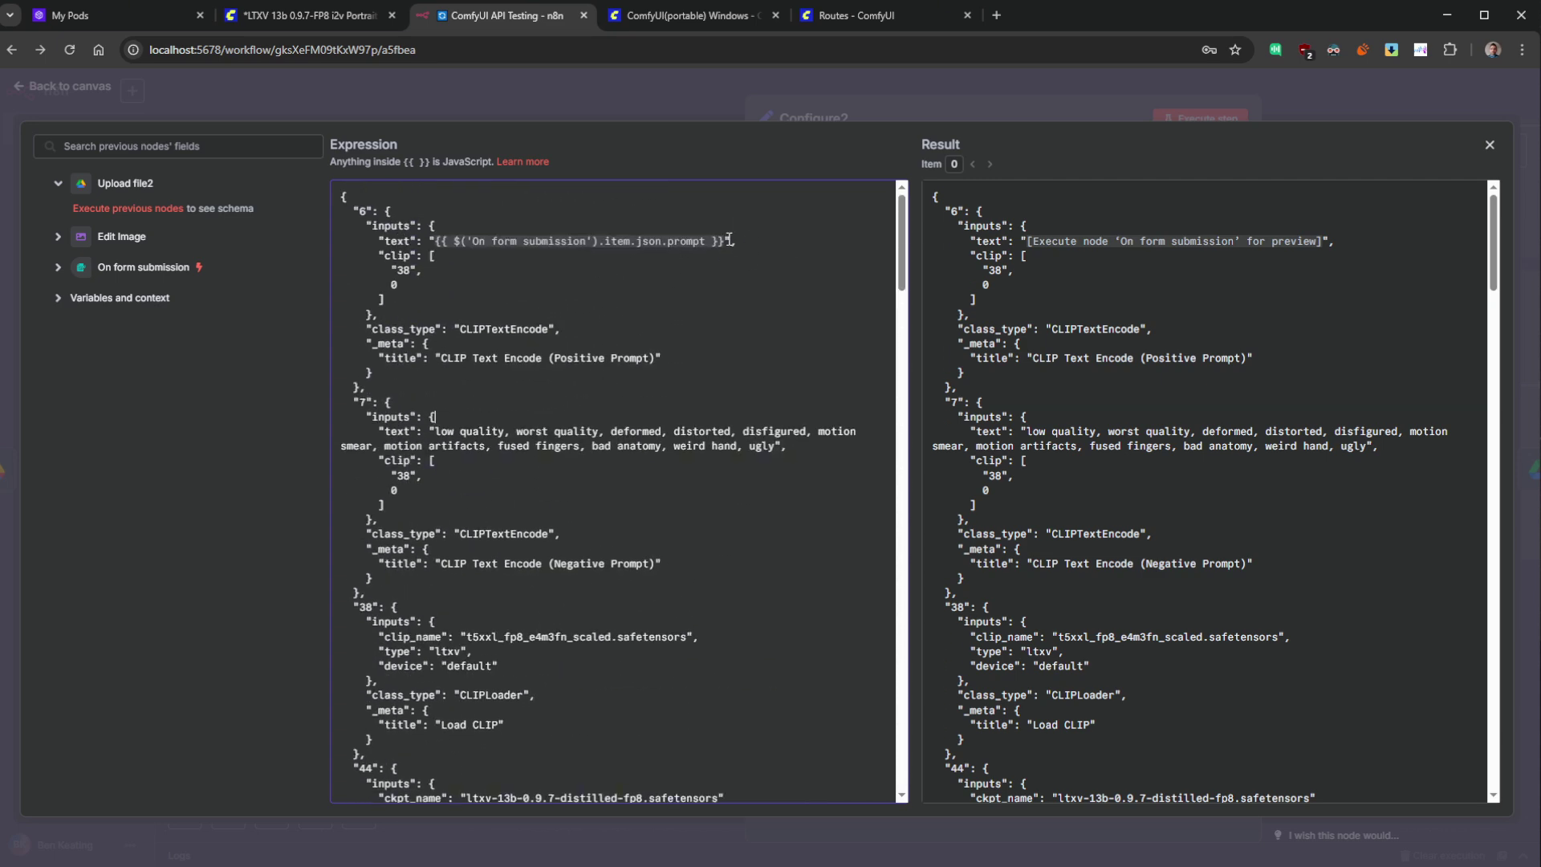
drag(711, 241, 441, 241)
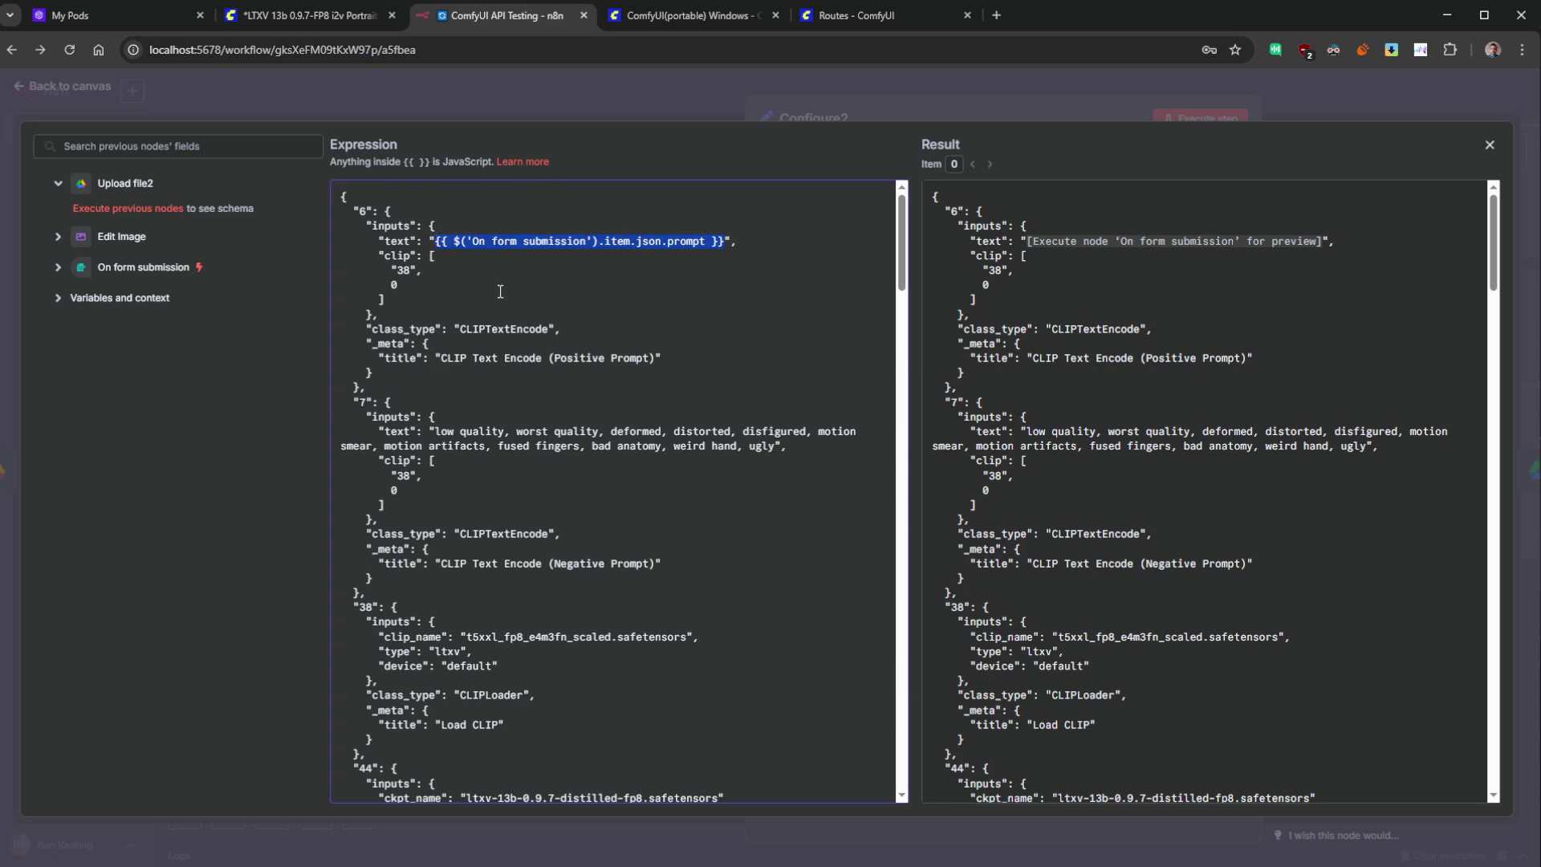
drag(902, 253, 901, 337)
drag(883, 479, 942, 774)
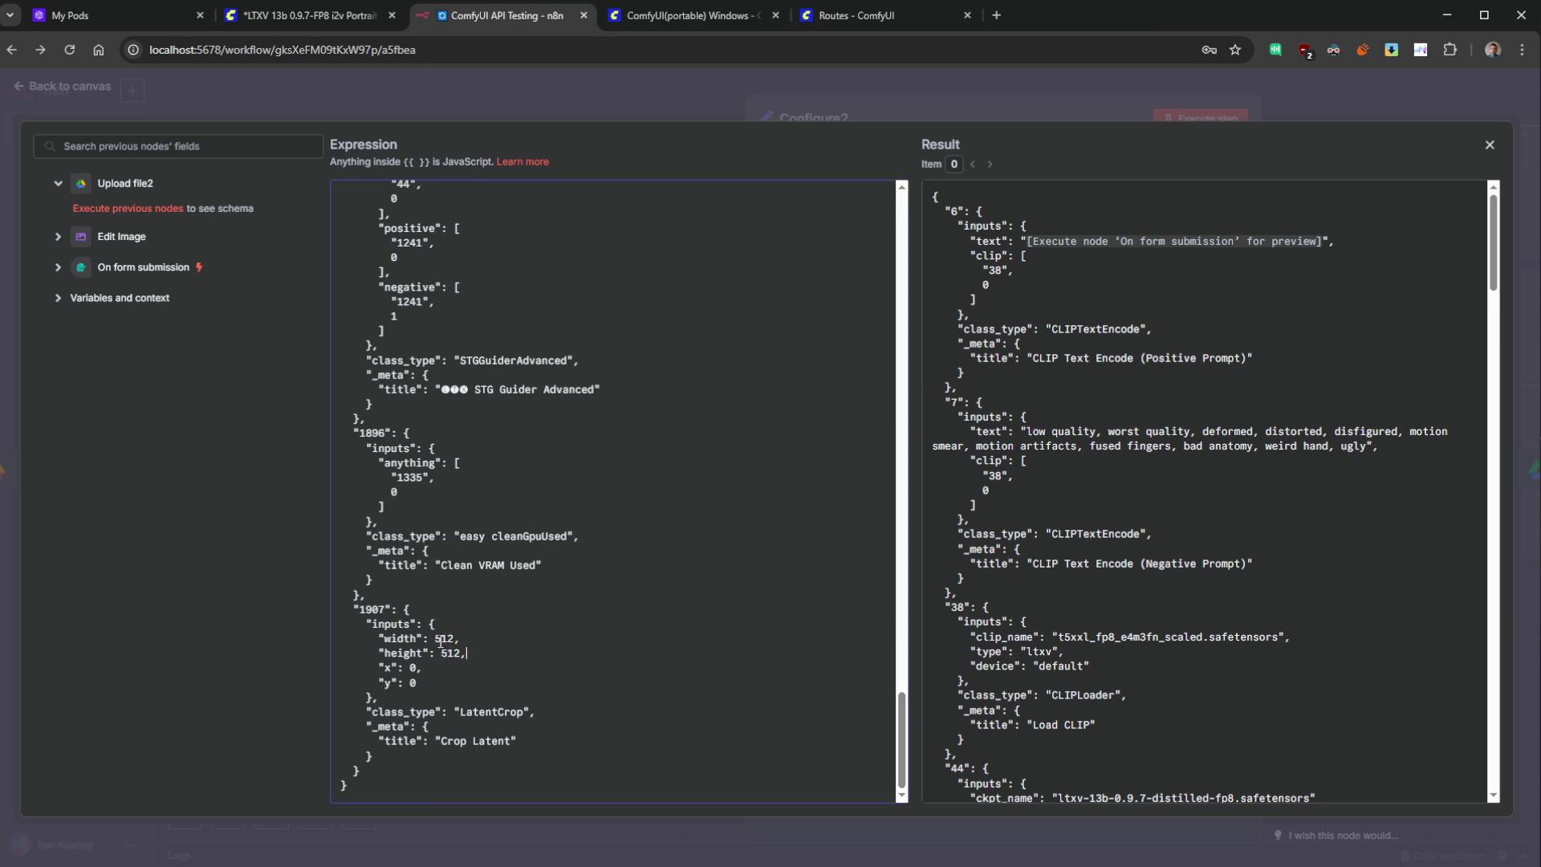
click(85, 85)
click(86, 86)
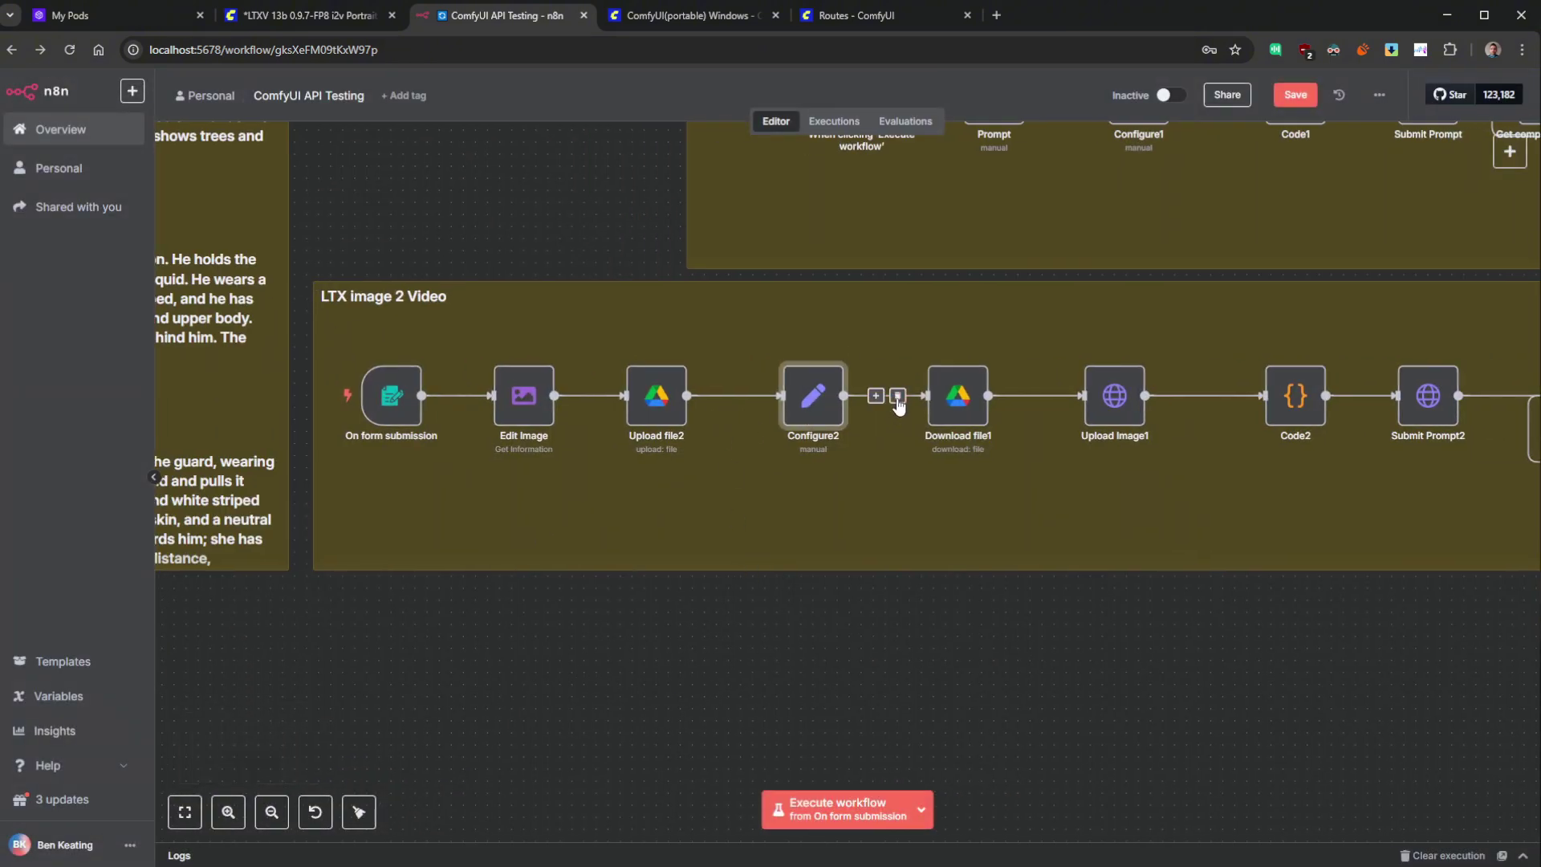
- Disconnect Download file1 from Configure2 and submit the run form with the baby panda prompt and the image 928x512px_panda234234ddf.png
drag(819, 408, 1040, 439)
click(542, 427)
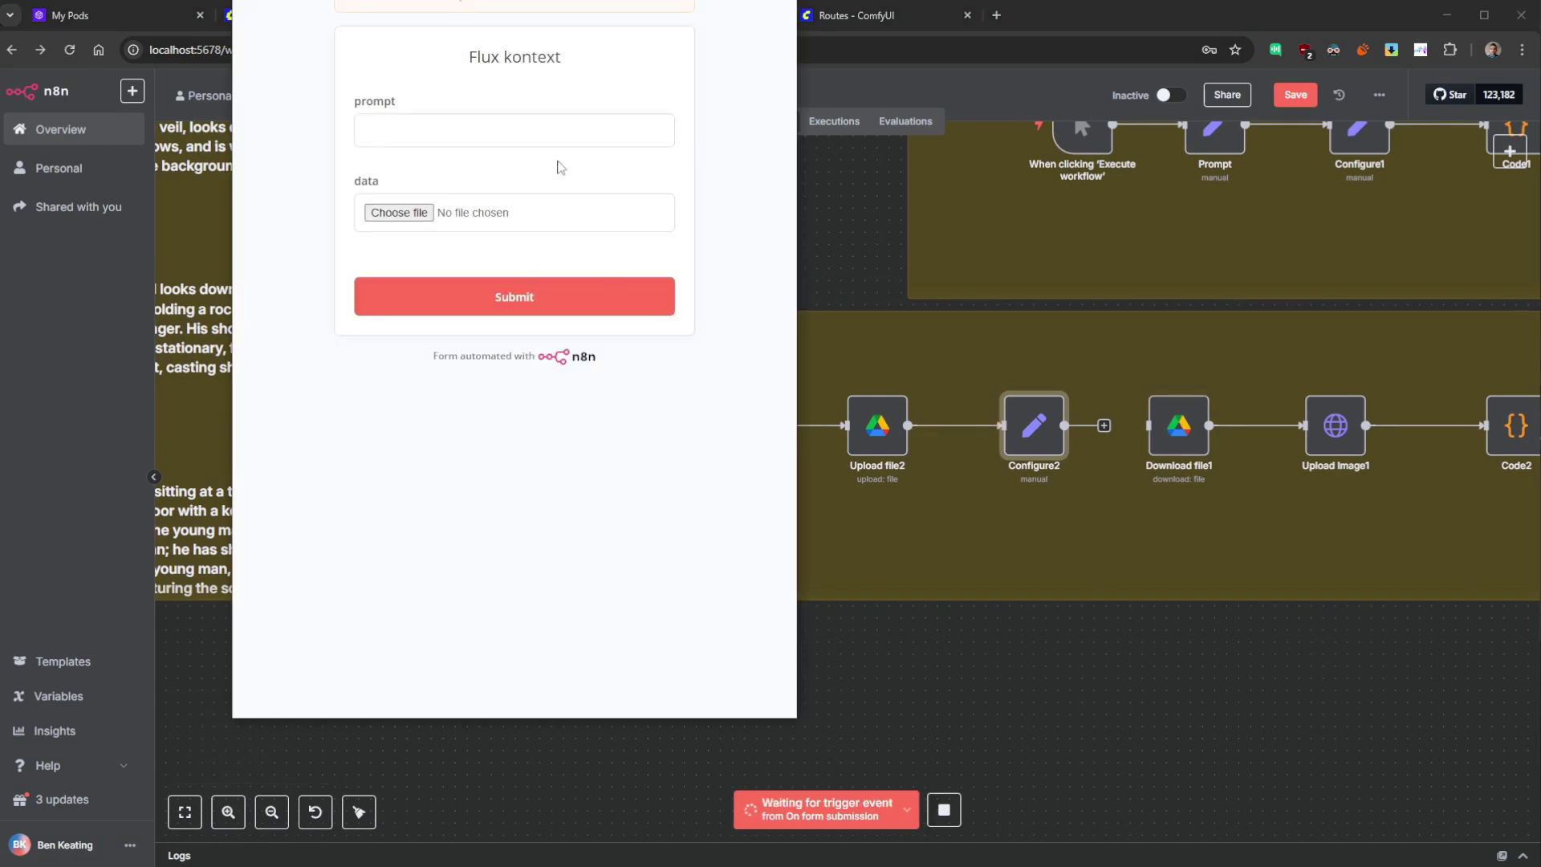
click(541, 136)
key(ctrl+v)
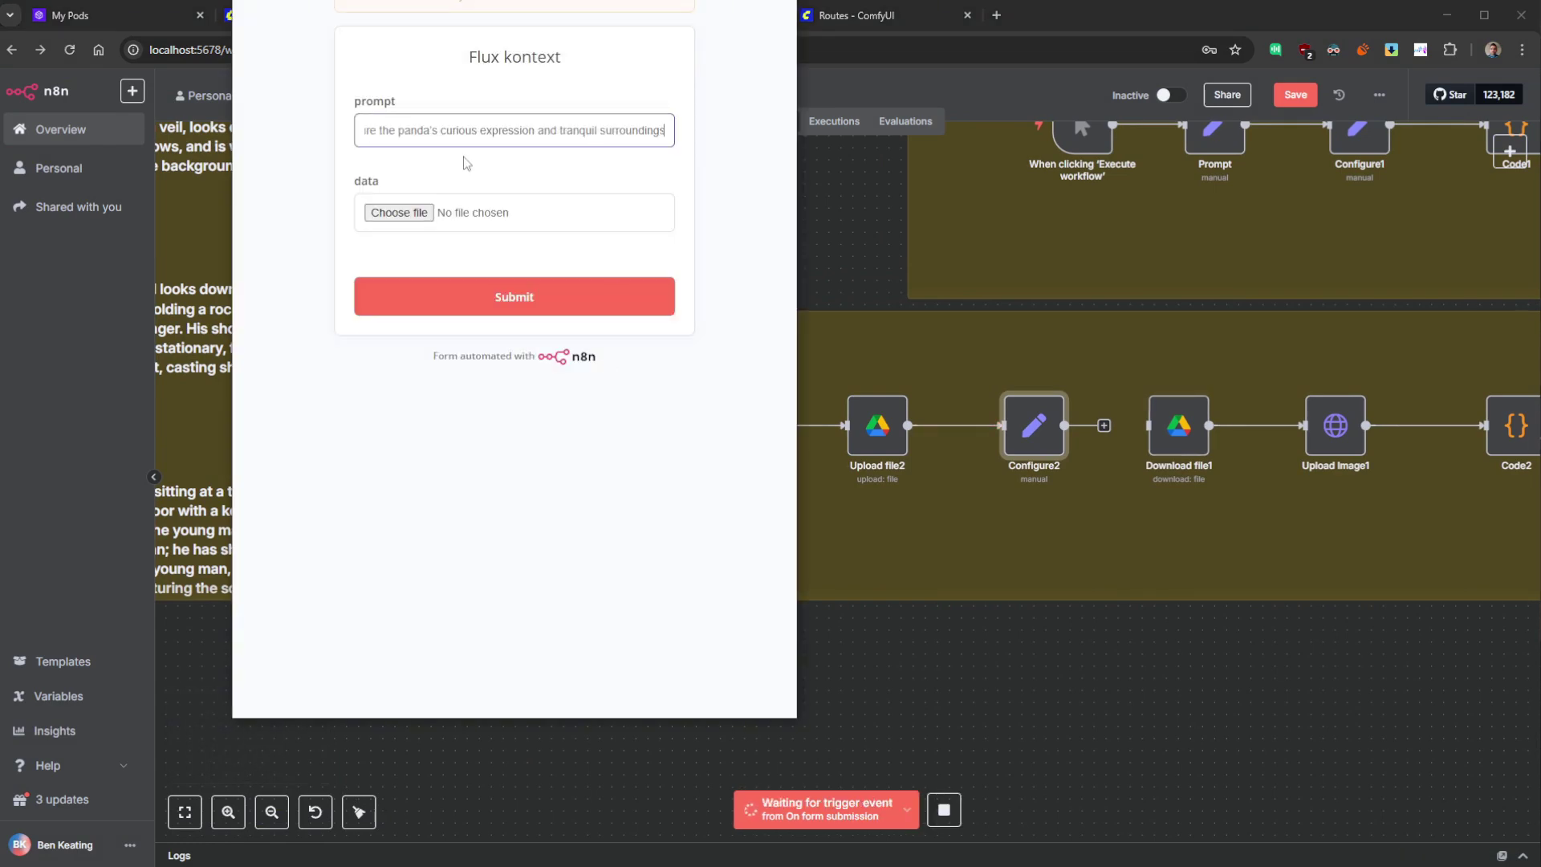
click(399, 212)
key(Escape)
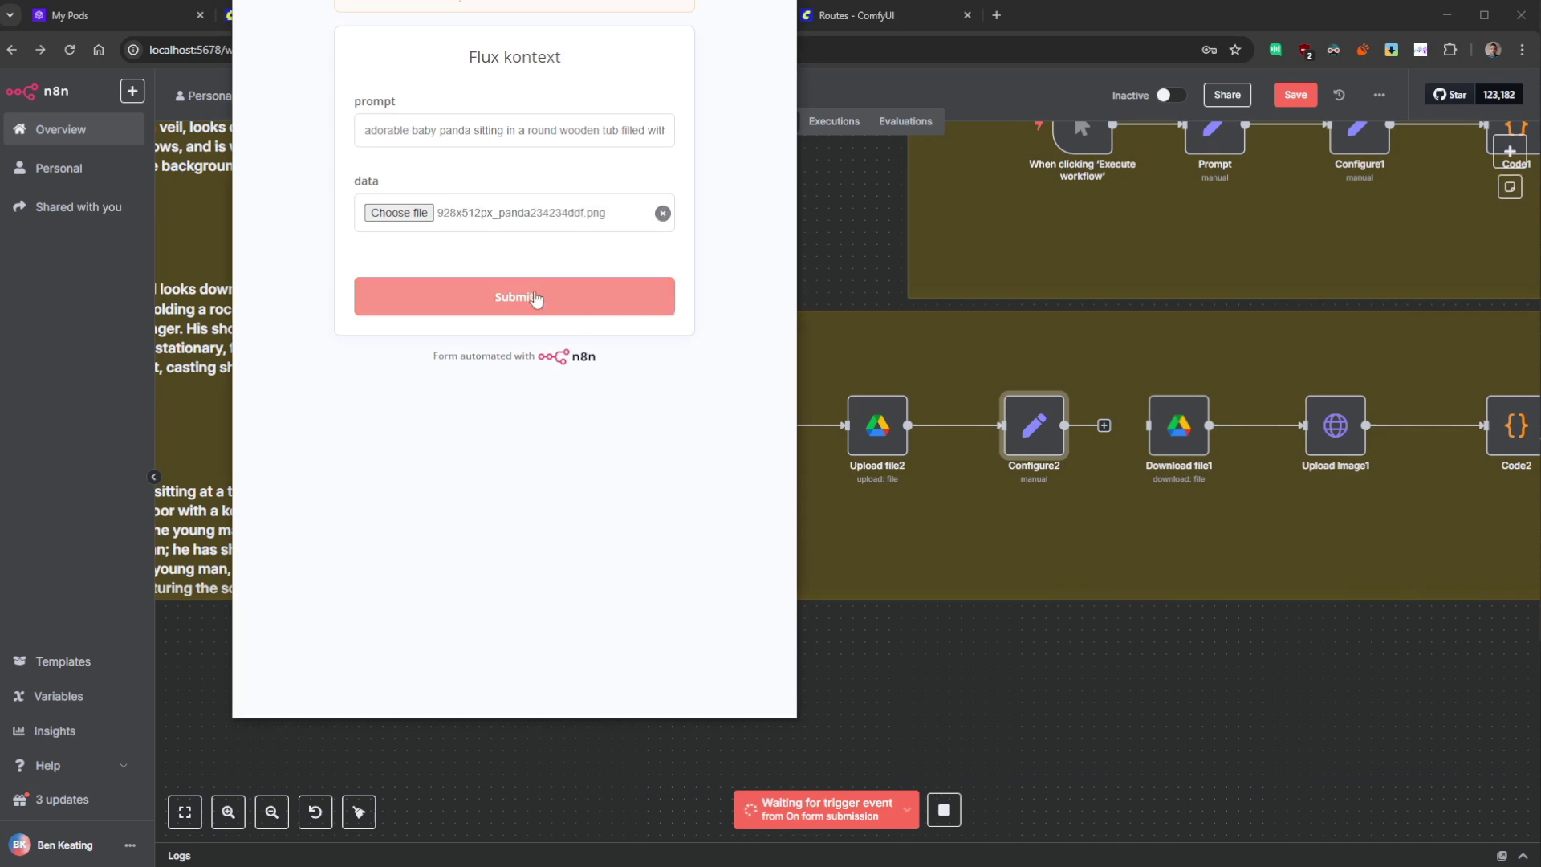
click(536, 298)
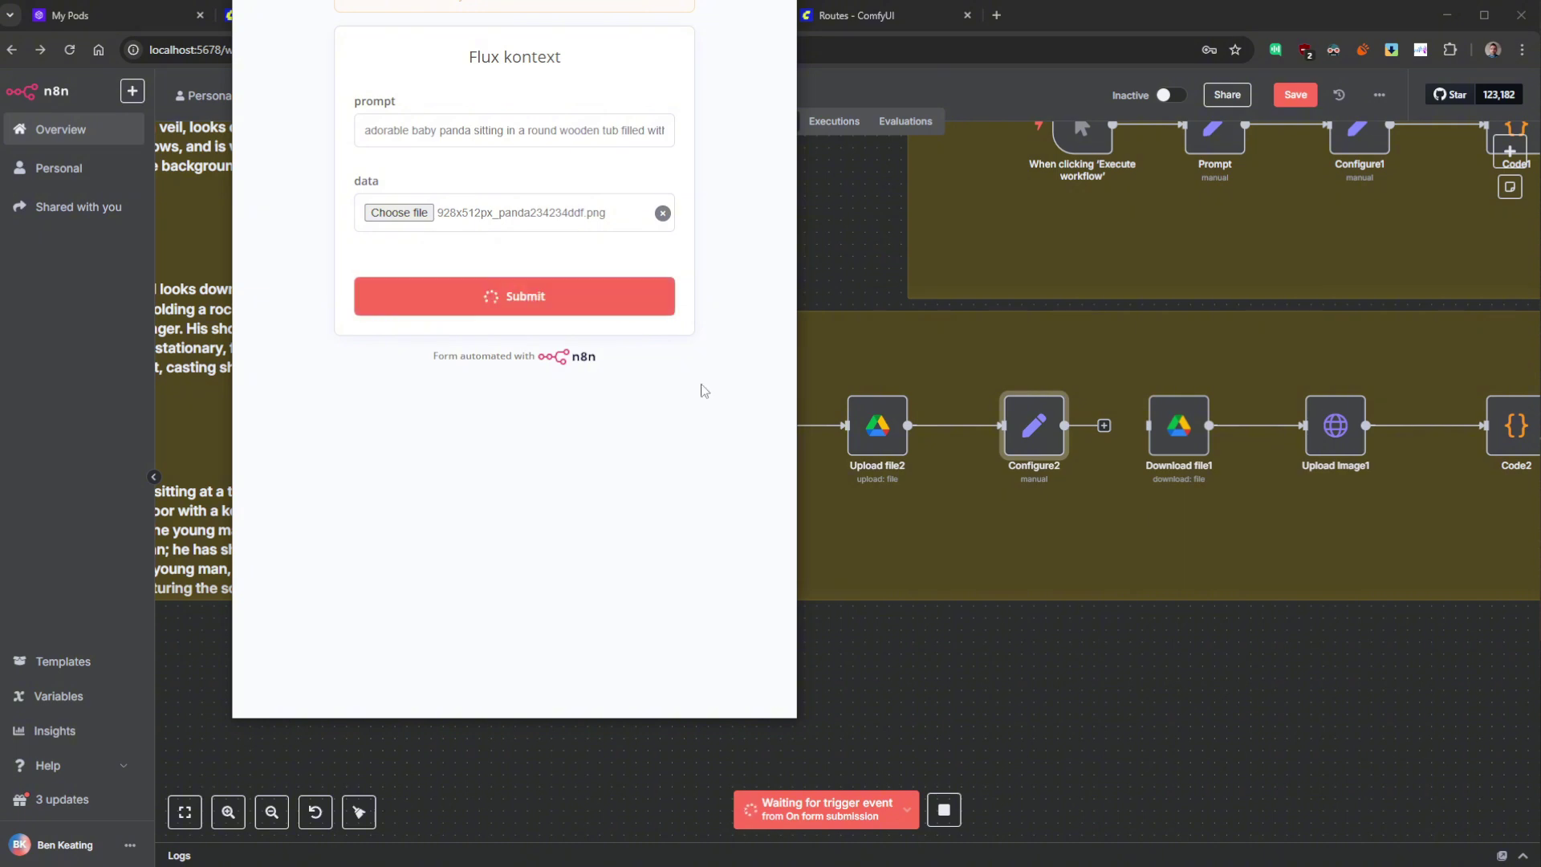
key(ctrl+w)
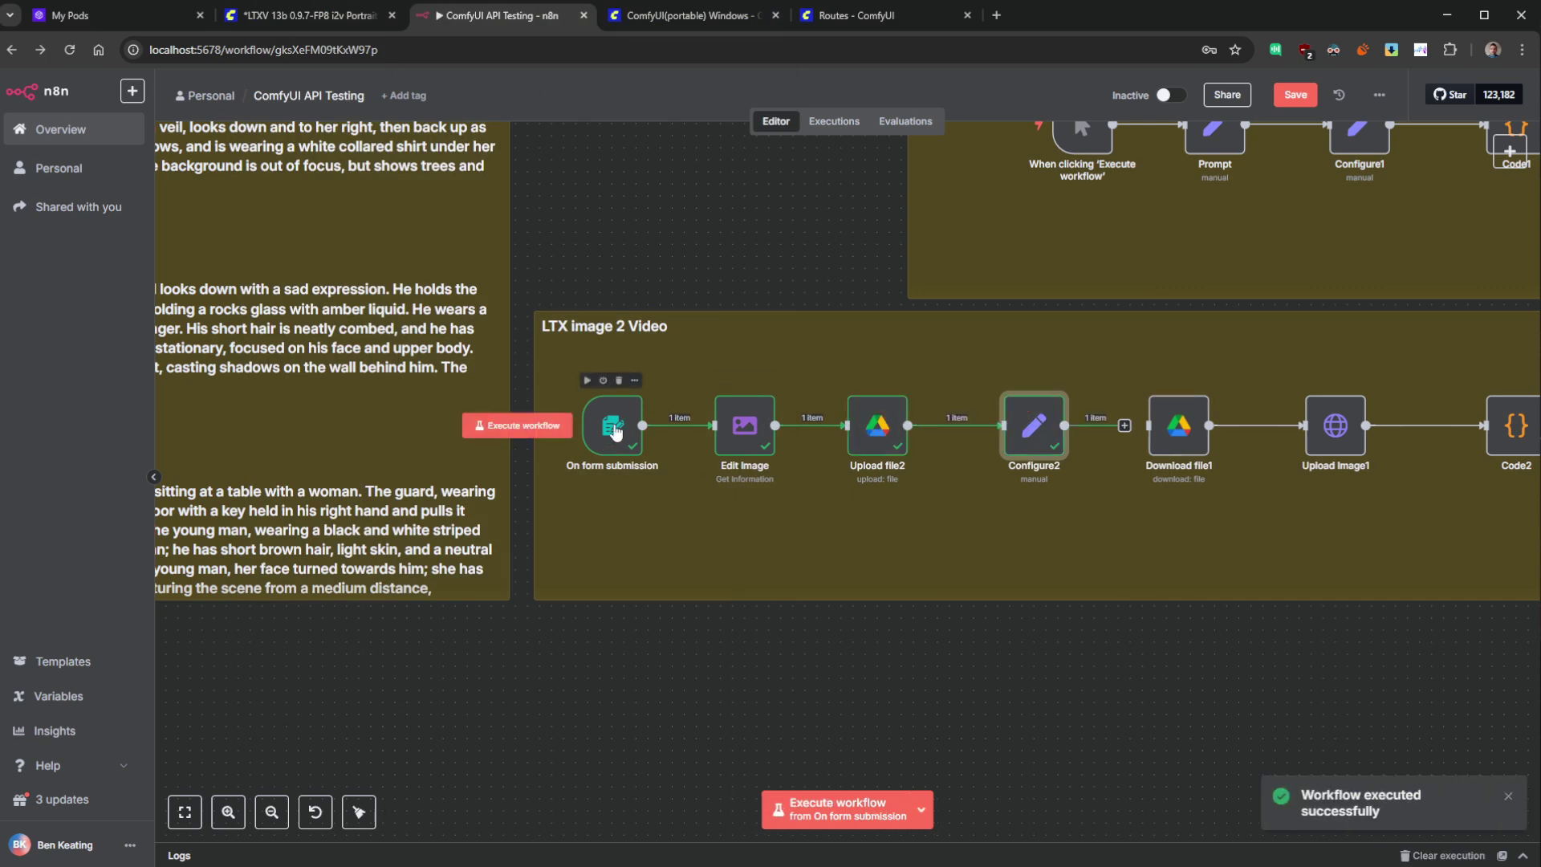
- Pin the output data of the On form submission and Upload file2 nodes, and check the Upload file2 settings
click(616, 431)
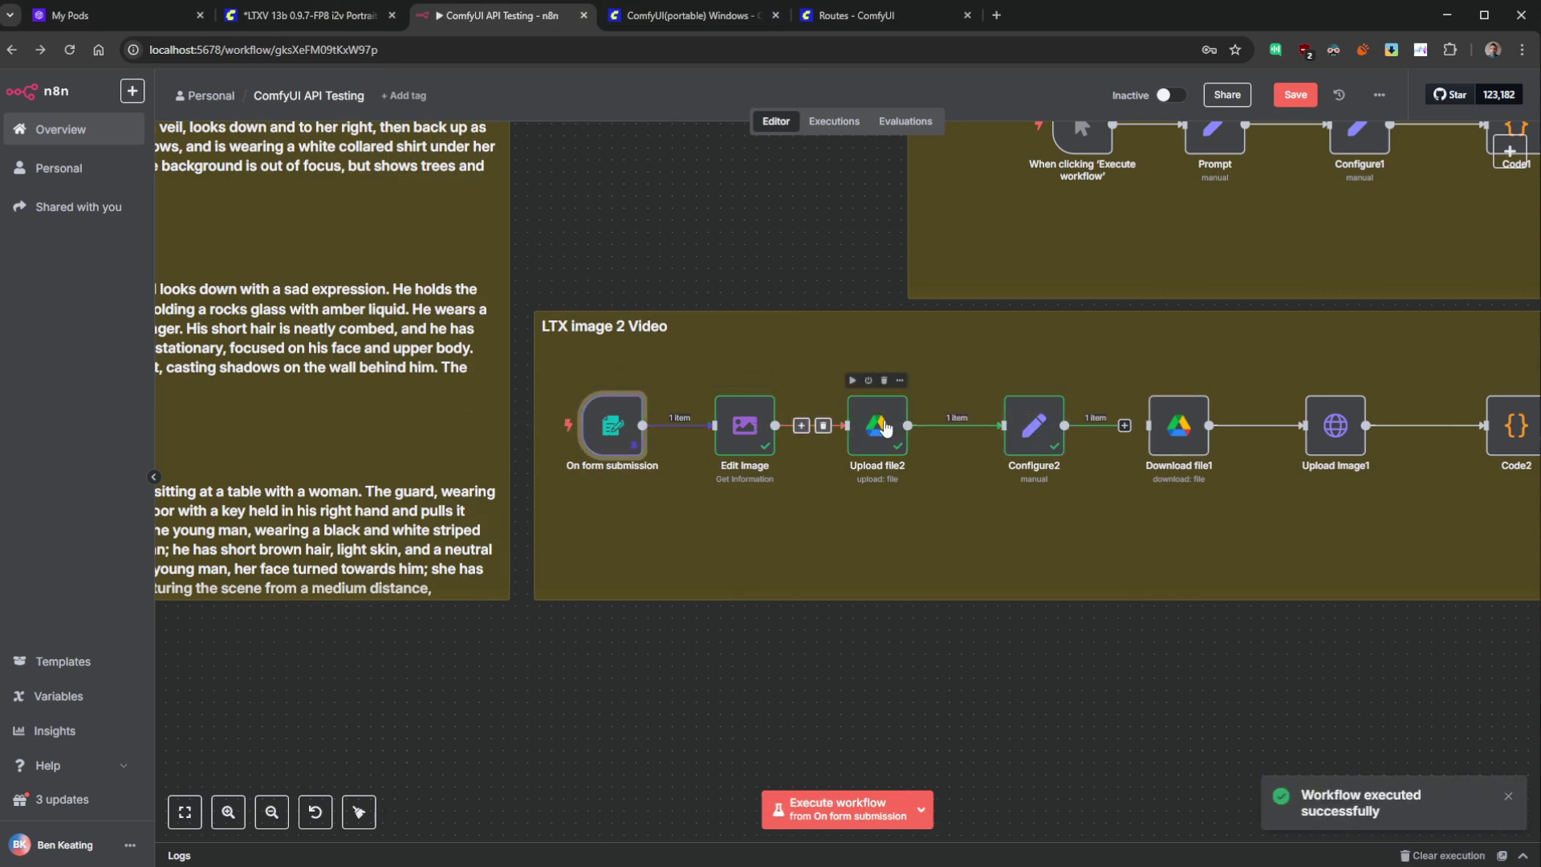
click(886, 427)
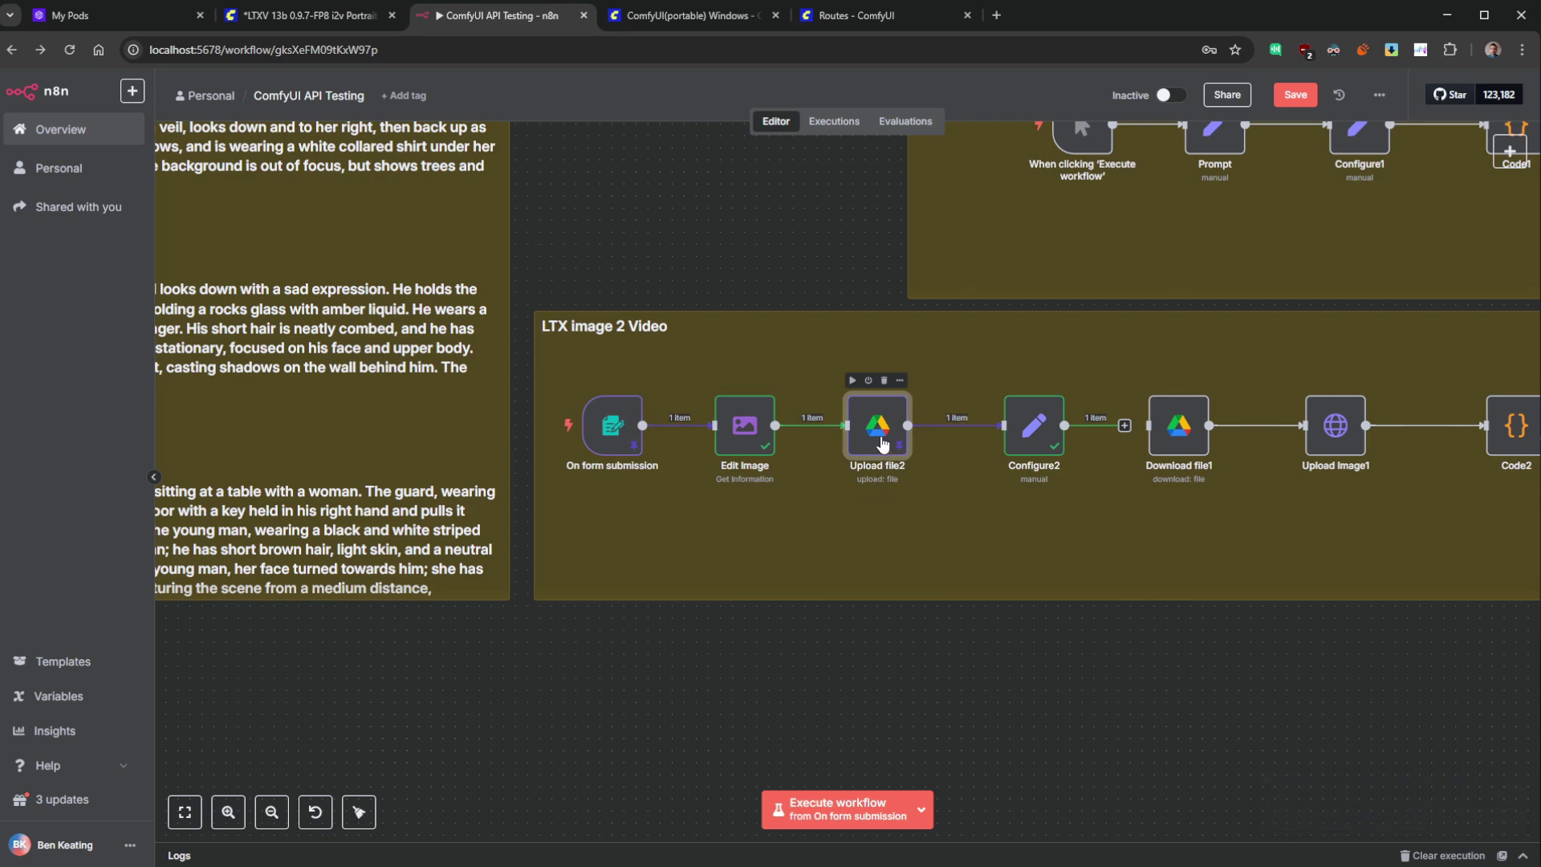
scroll(883, 442, up, 2)
double_click(884, 437)
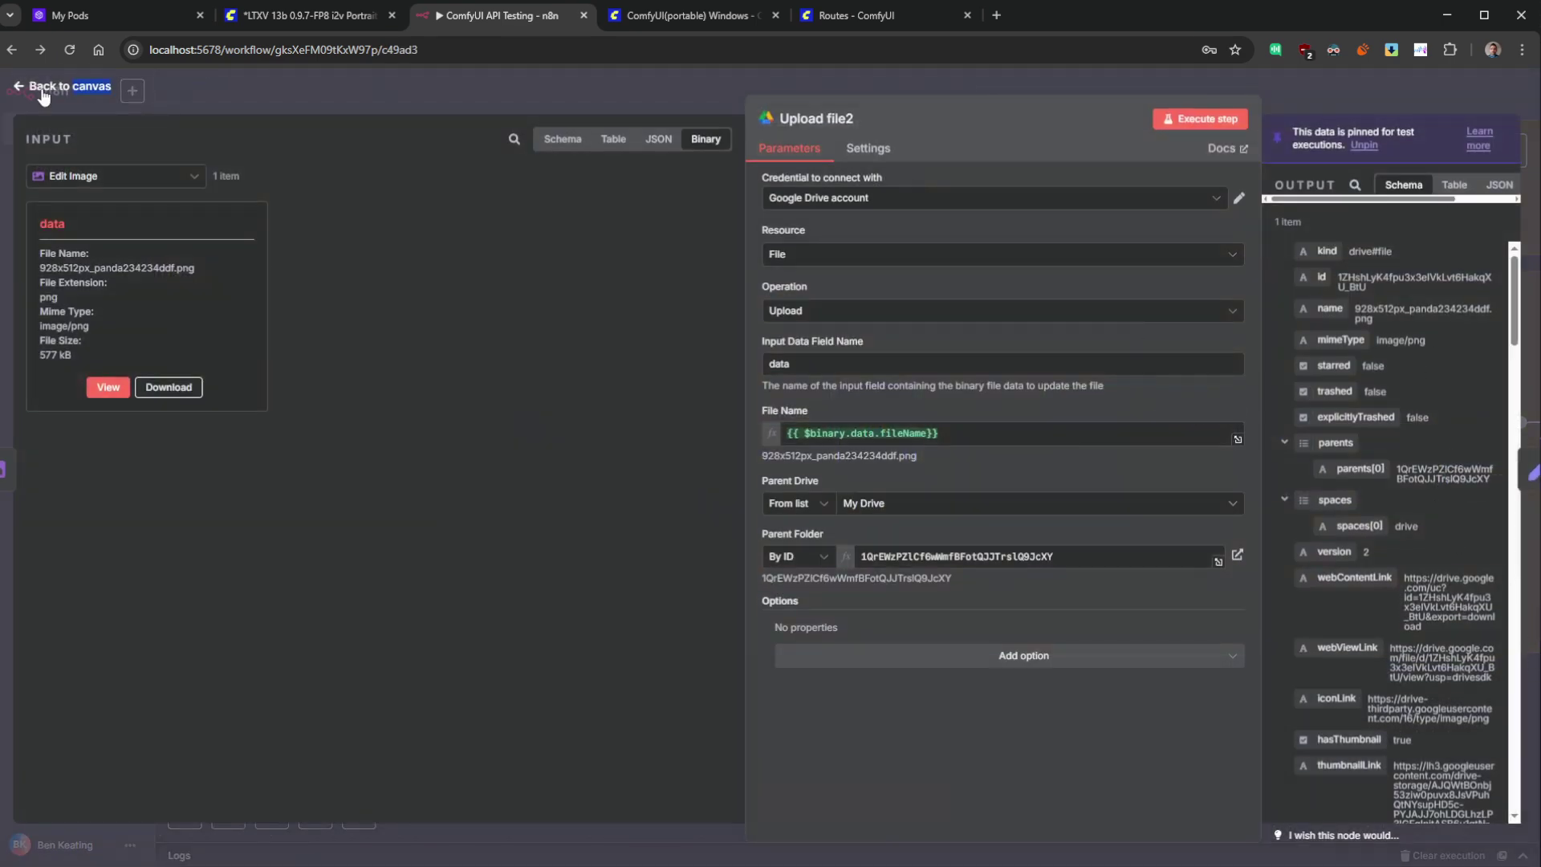
click(44, 90)
drag(832, 536, 763, 473)
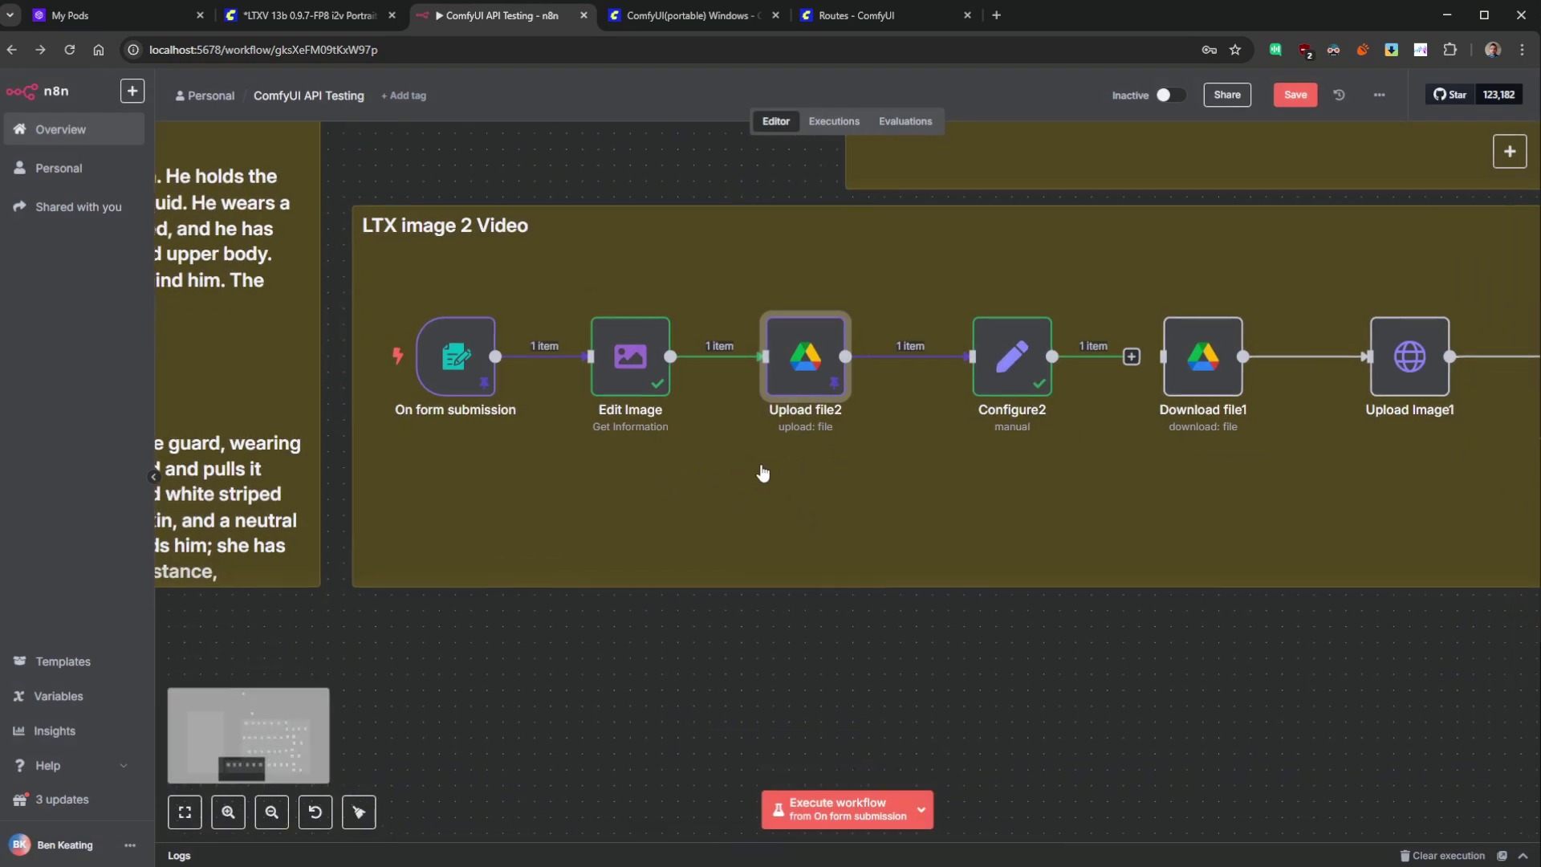
- Open the Edit Image node and view the uploaded panda picture in its binary output
click(440, 369)
scroll(648, 546, right, 2)
scroll(647, 546, up, 1)
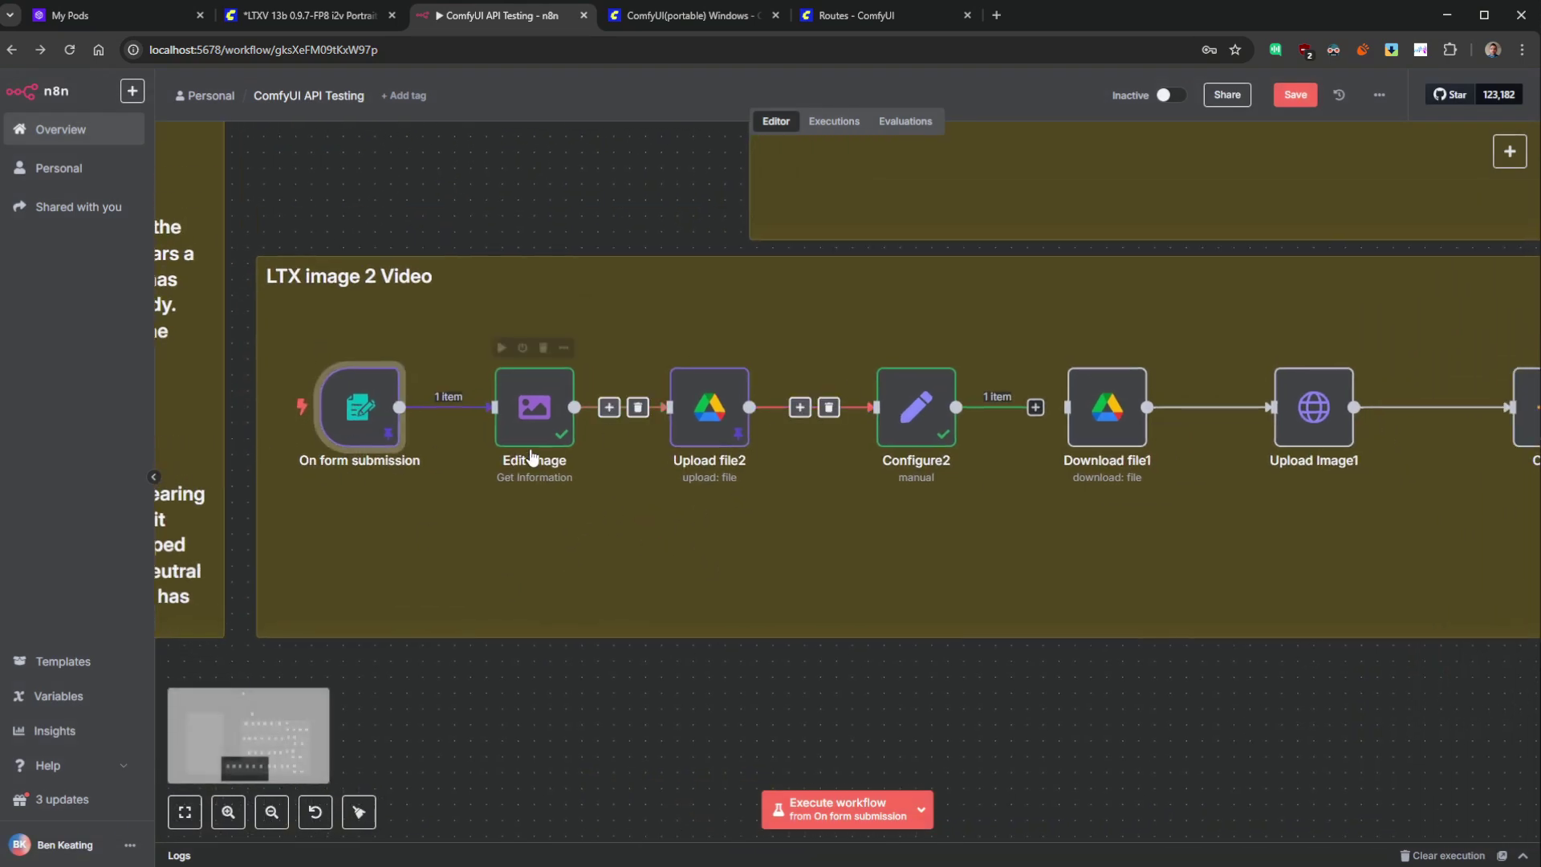
click(920, 423)
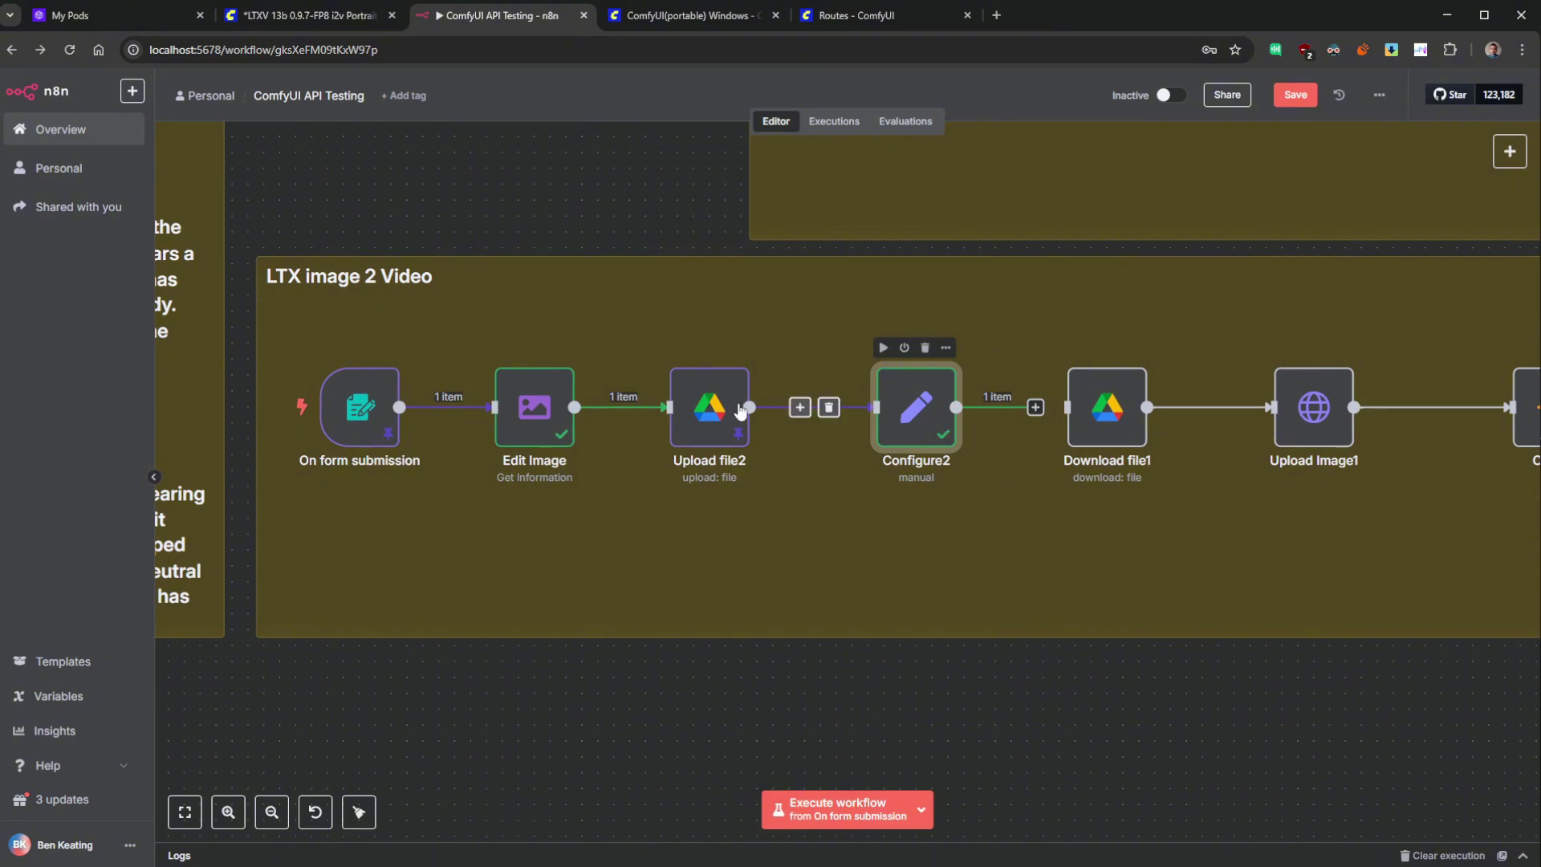
click(529, 403)
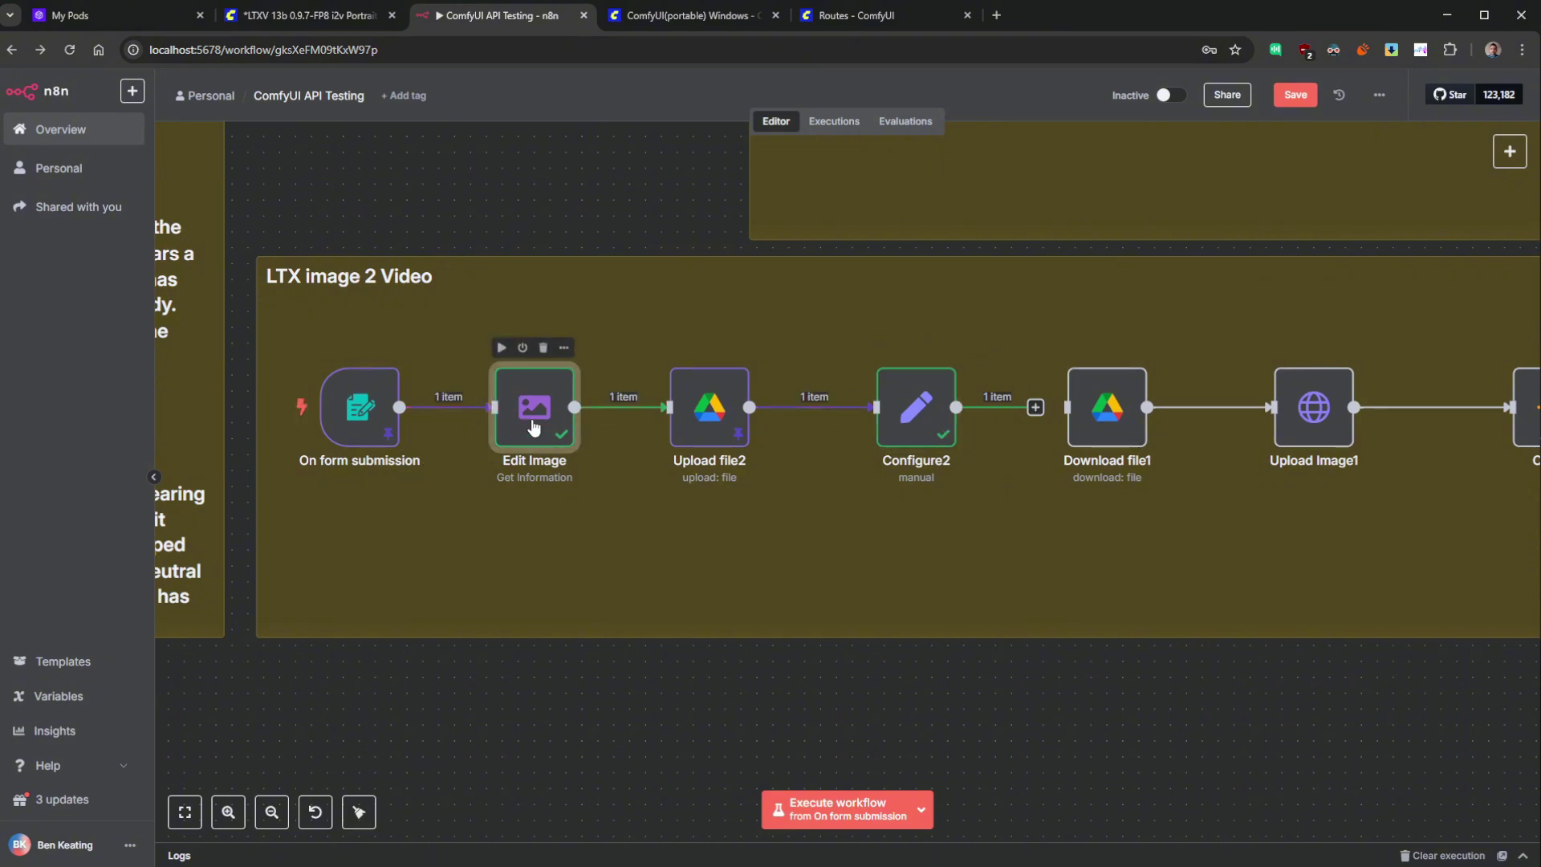
double_click(531, 411)
drag(1262, 343, 919, 344)
click(1172, 377)
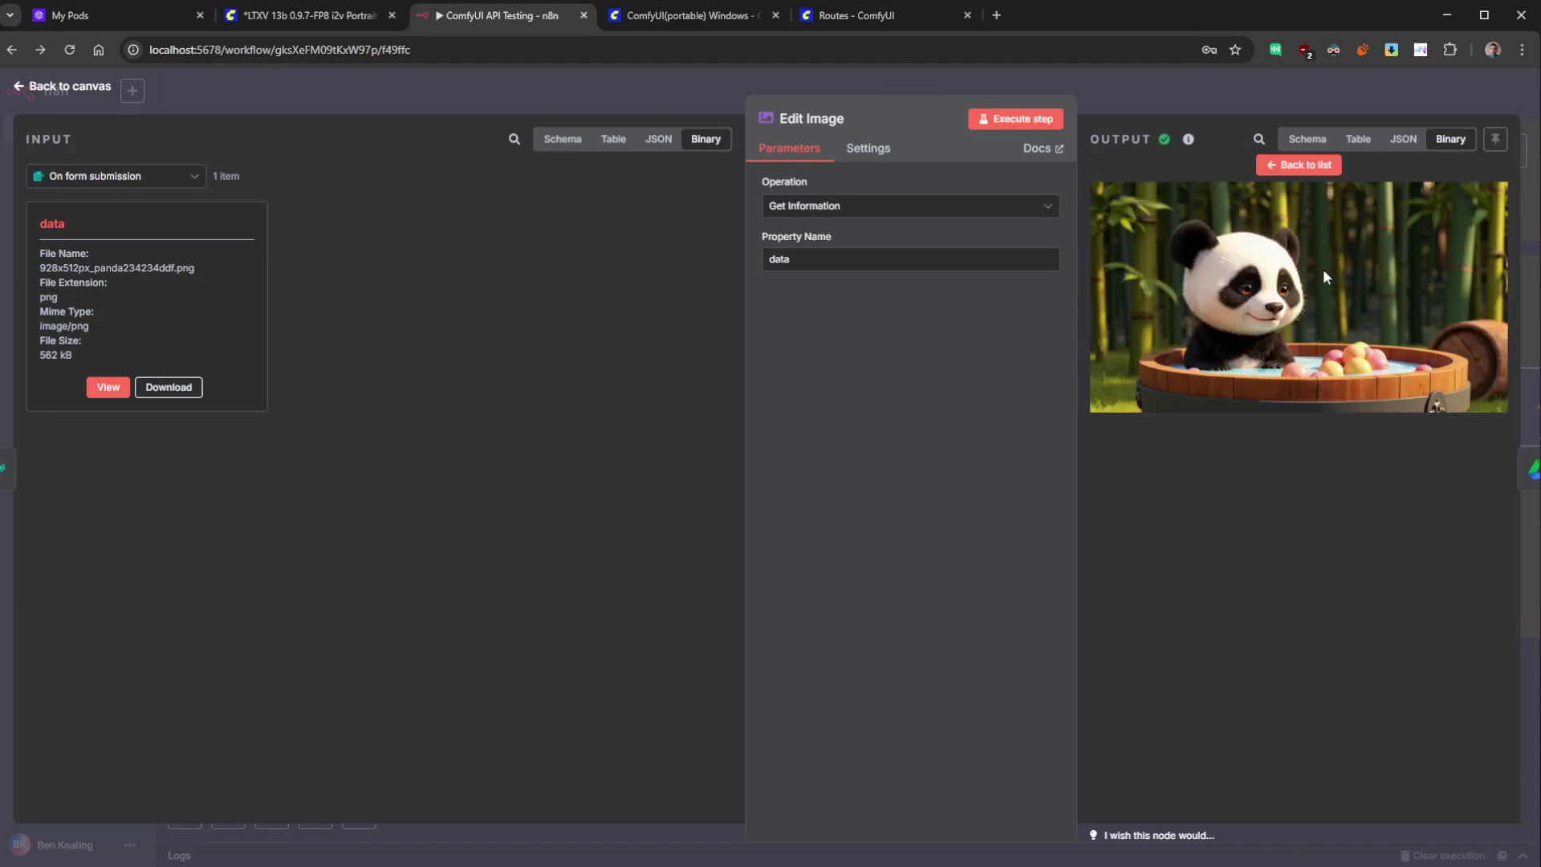
click(1323, 167)
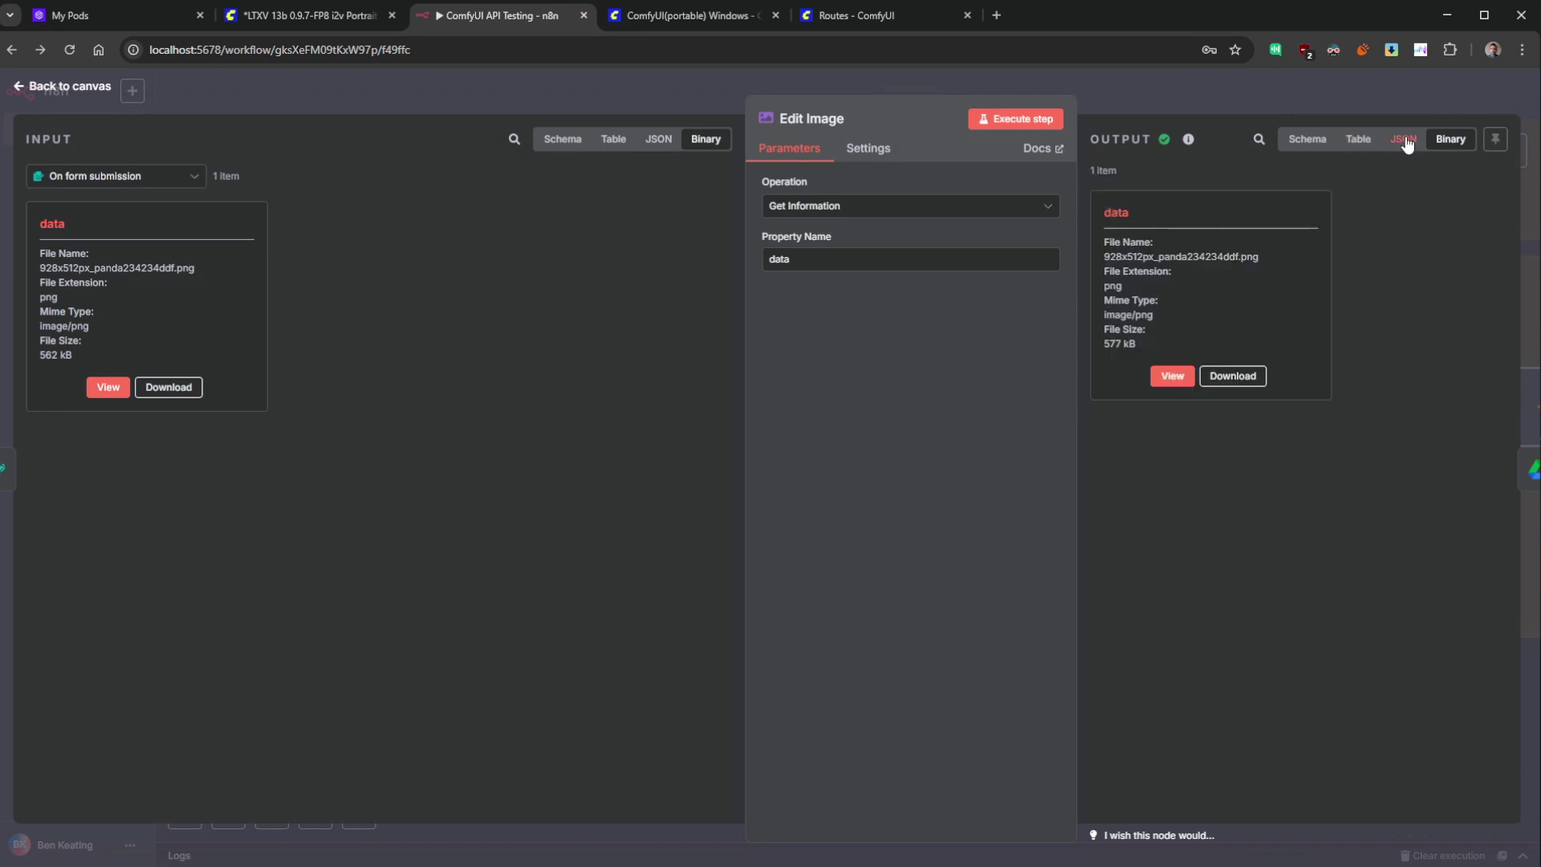
- Read the image's width and height in the Edit Image node's JSON output and return to the canvas
click(1406, 139)
mouse_move(1119, 231)
mouse_down()
mouse_move(1335, 450)
mouse_move(1344, 704)
mouse_move(1323, 636)
mouse_up()
scroll(1323, 626, up, 5)
click(1202, 336)
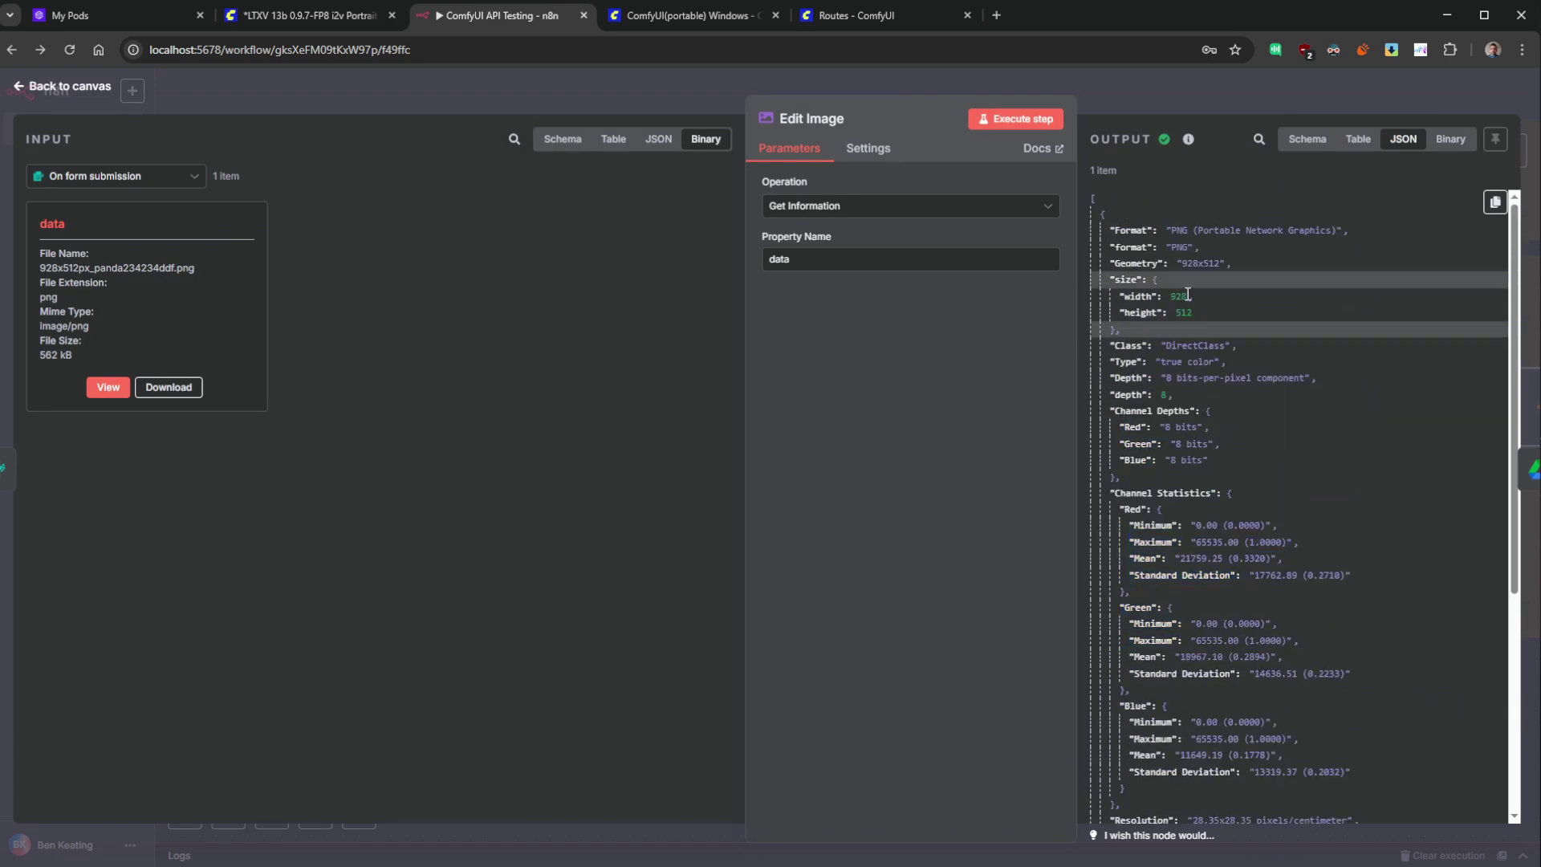
double_click(1180, 296)
double_click(1183, 313)
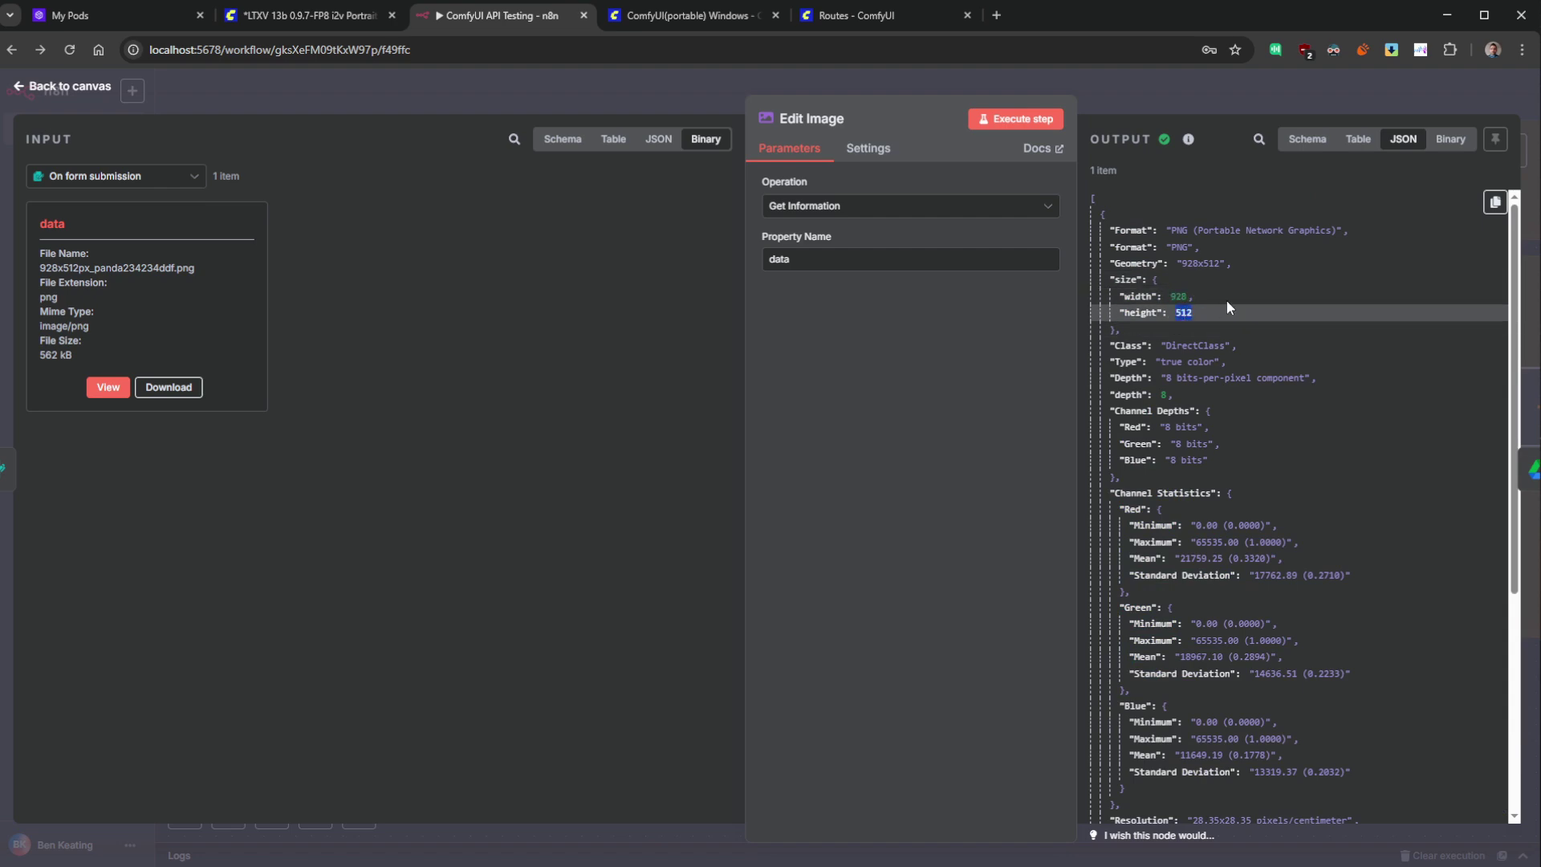
click(65, 86)
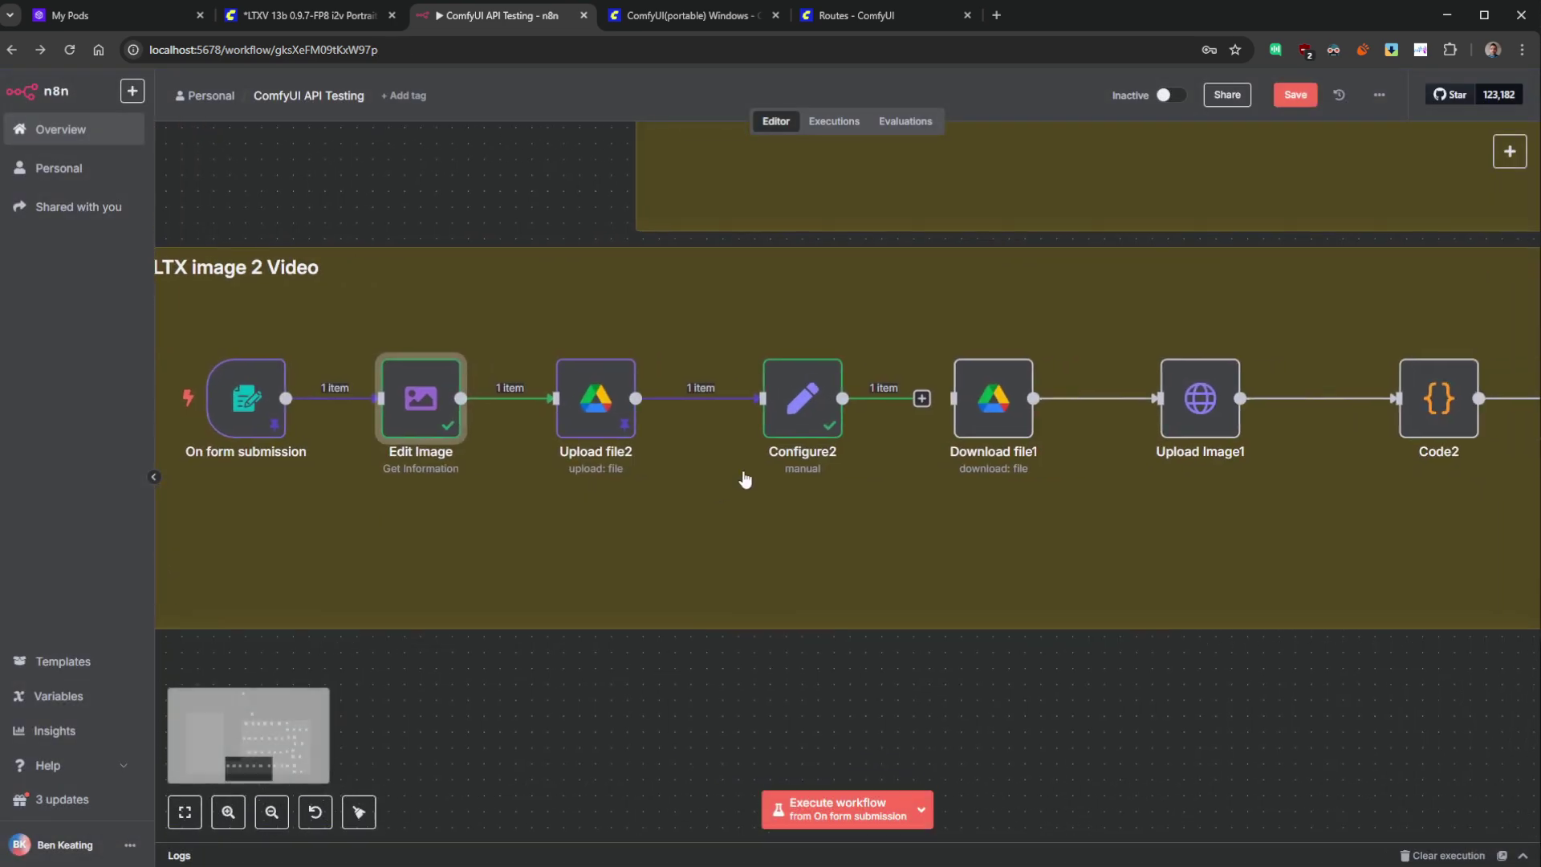
- In Configure2's prompt expression, map the Crop Latent width and height to Edit Image's size.width and size.height fields
double_click(803, 398)
click(1050, 492)
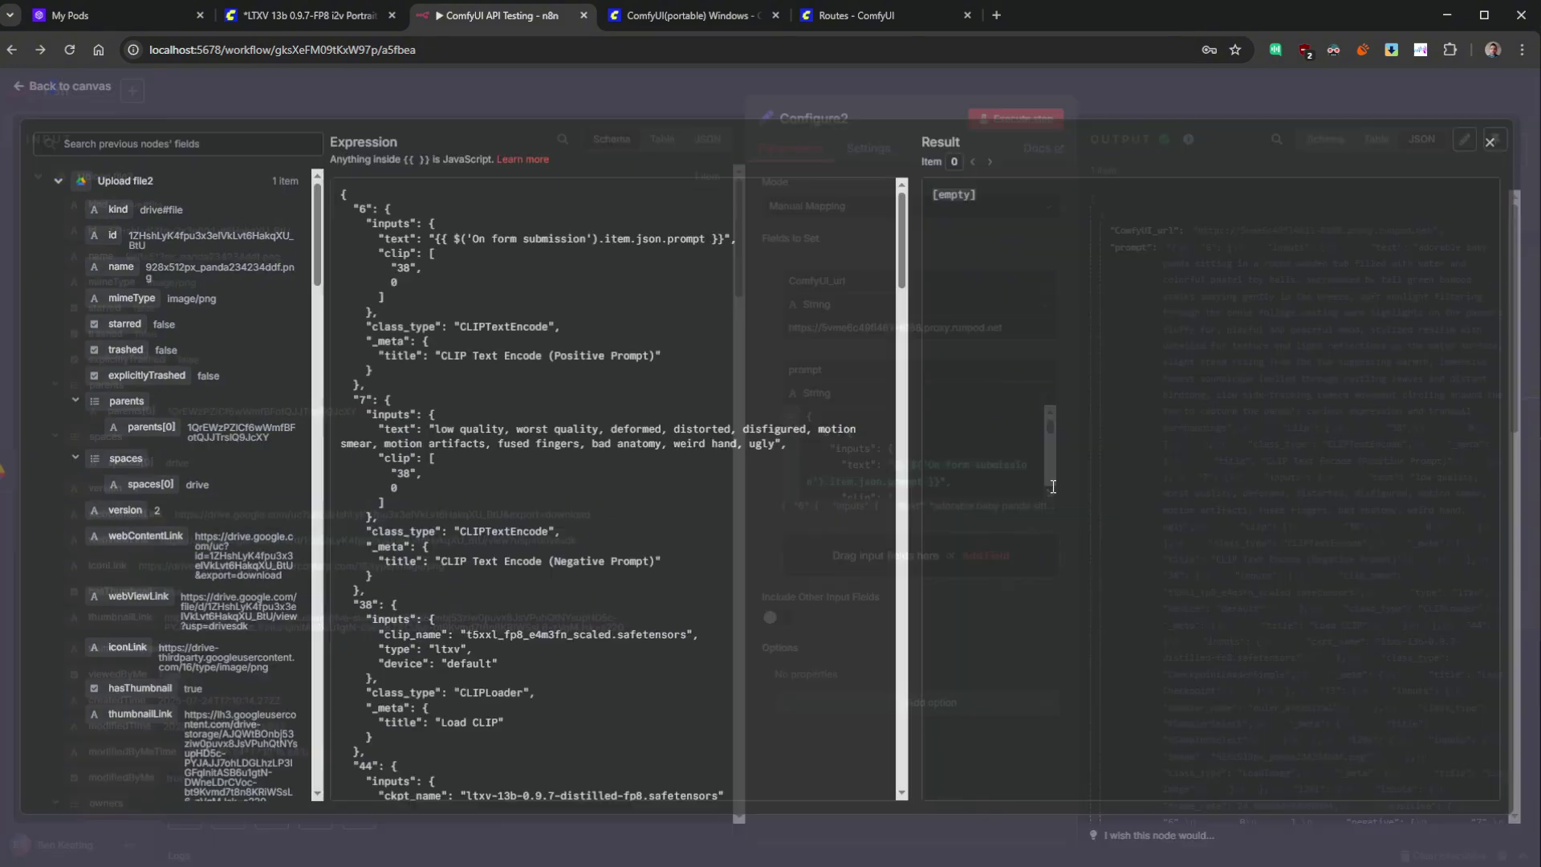
drag(903, 240, 914, 759)
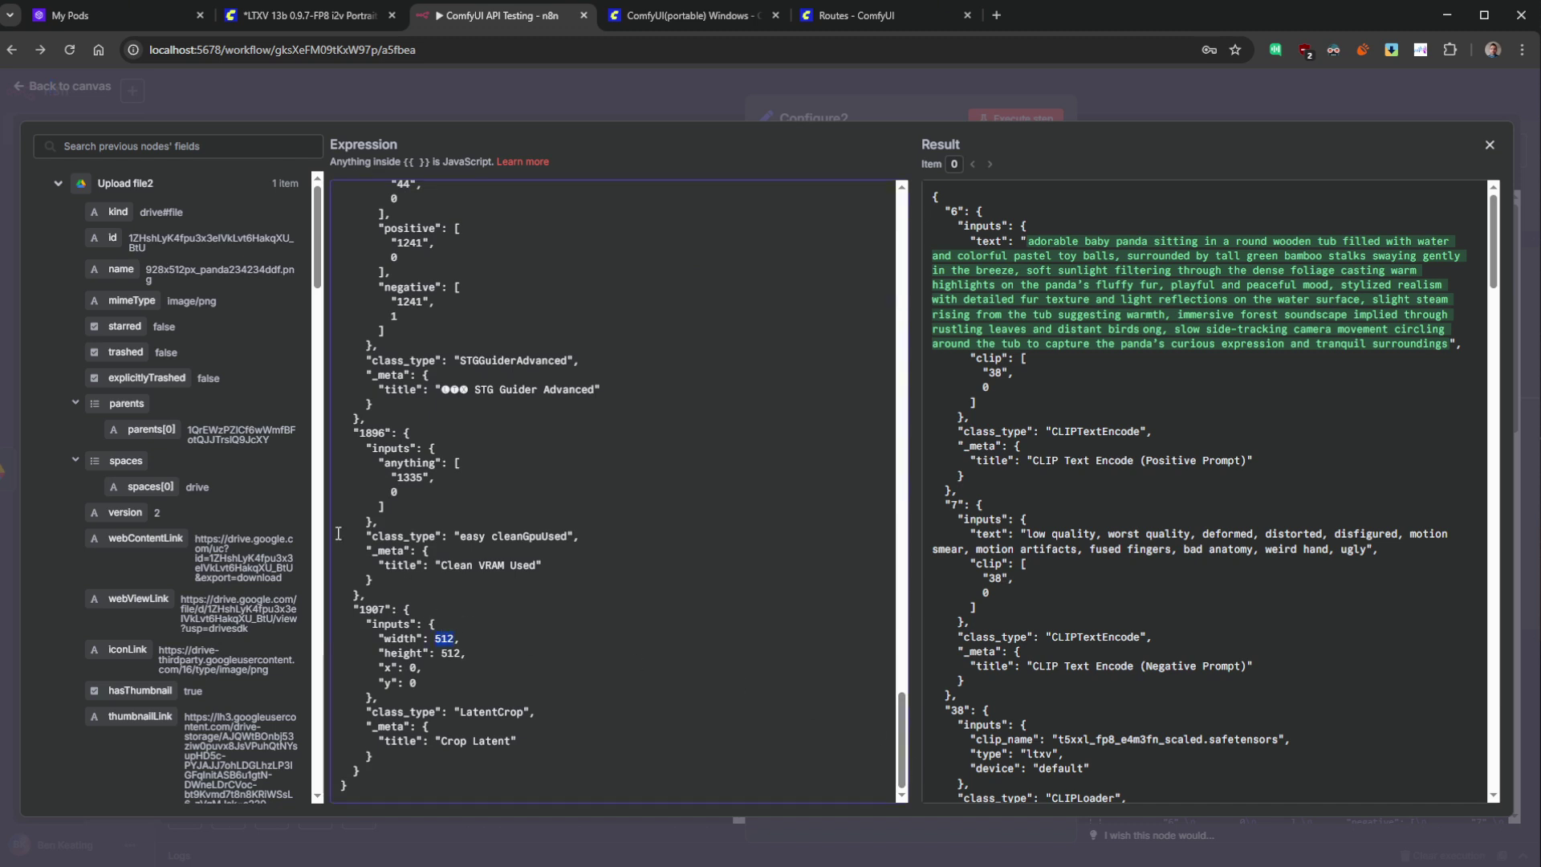
click(53, 184)
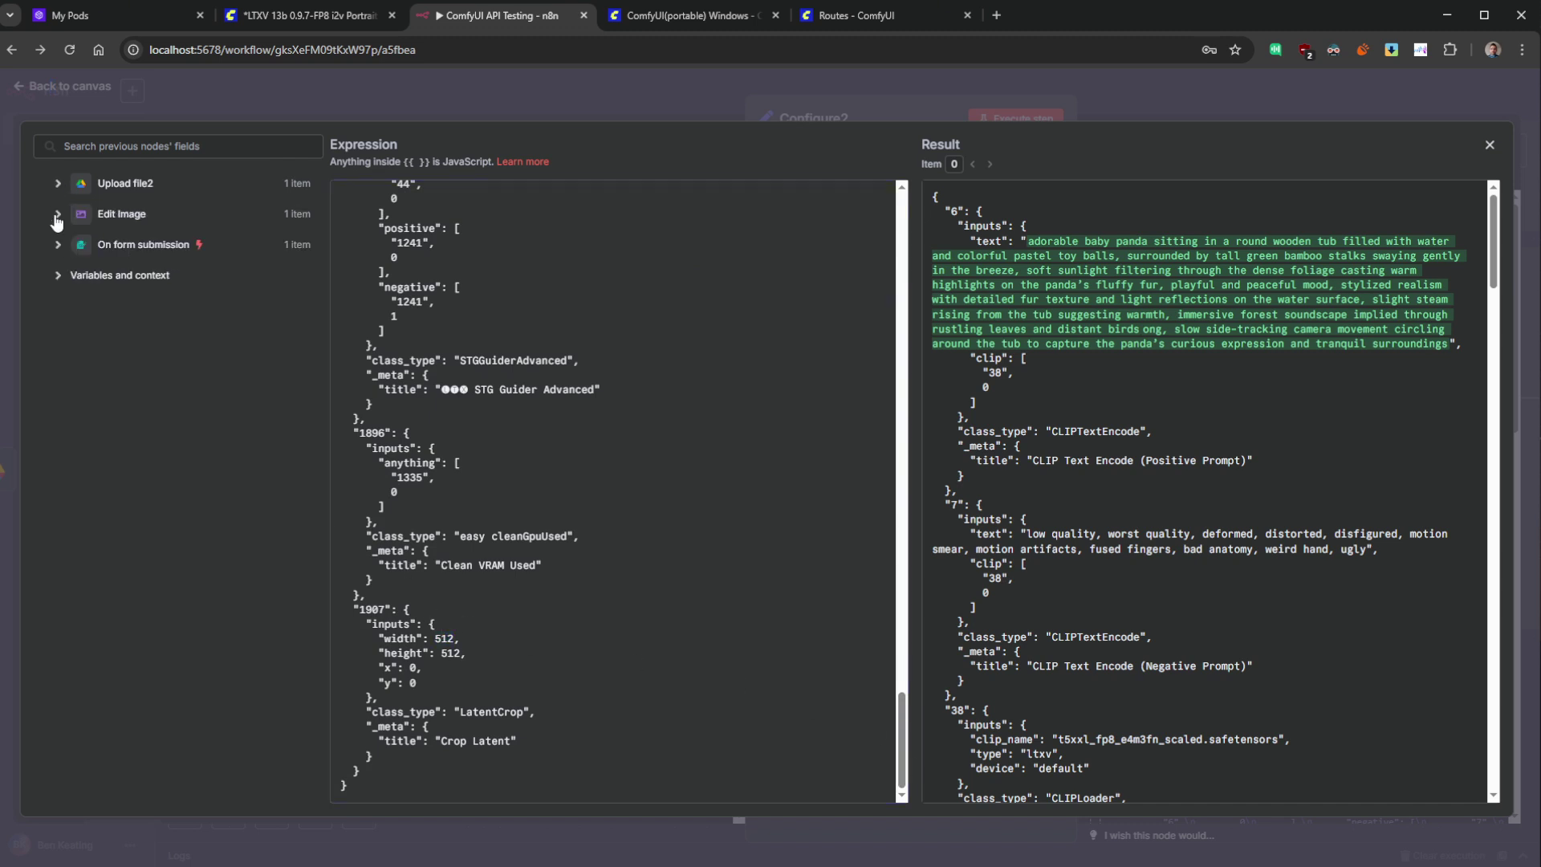
click(58, 214)
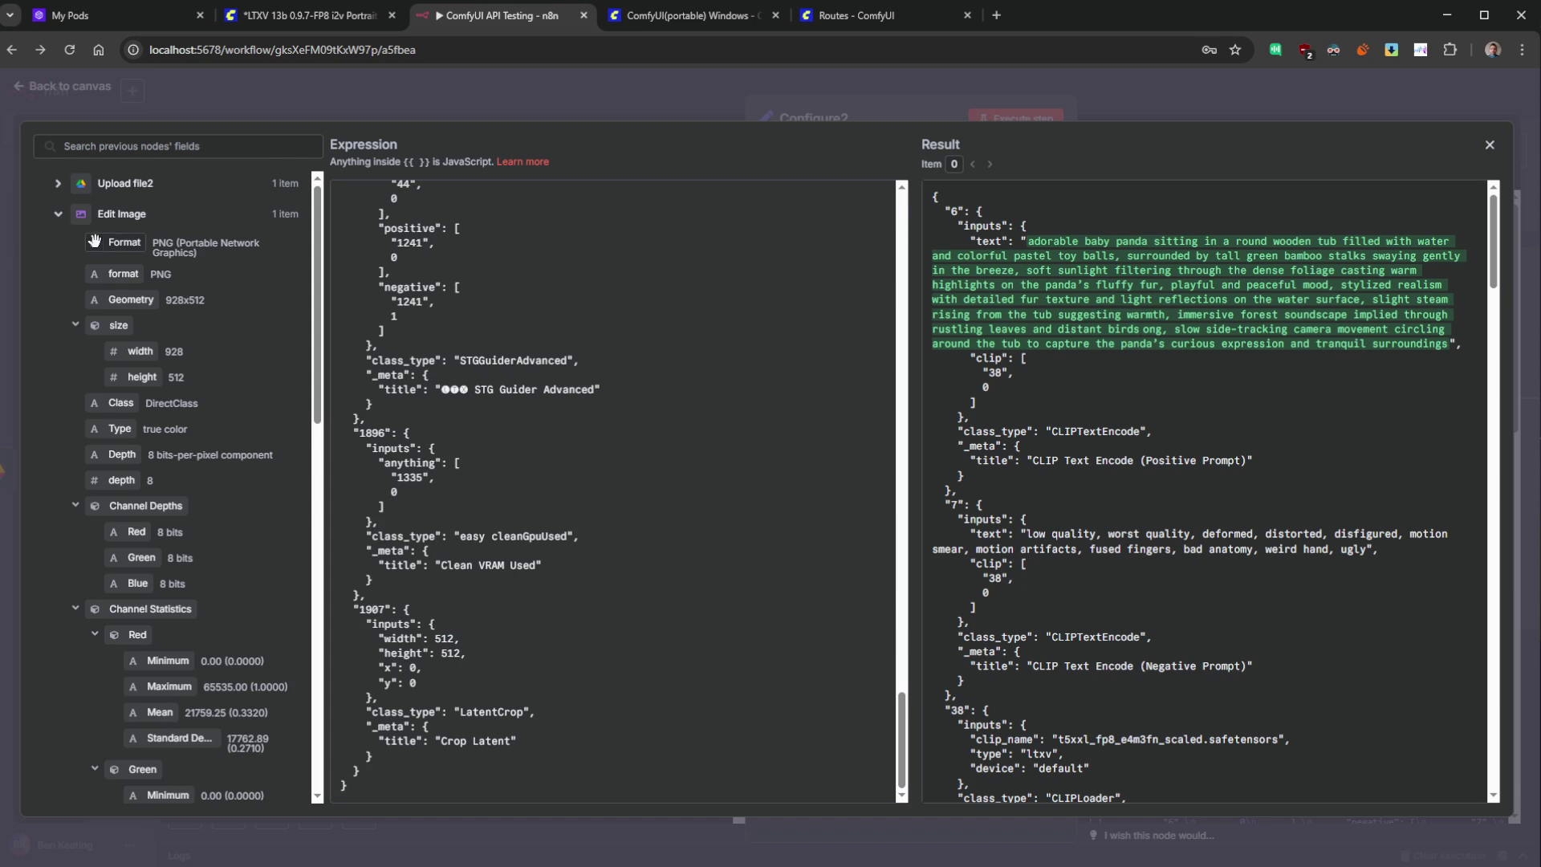
double_click(445, 640)
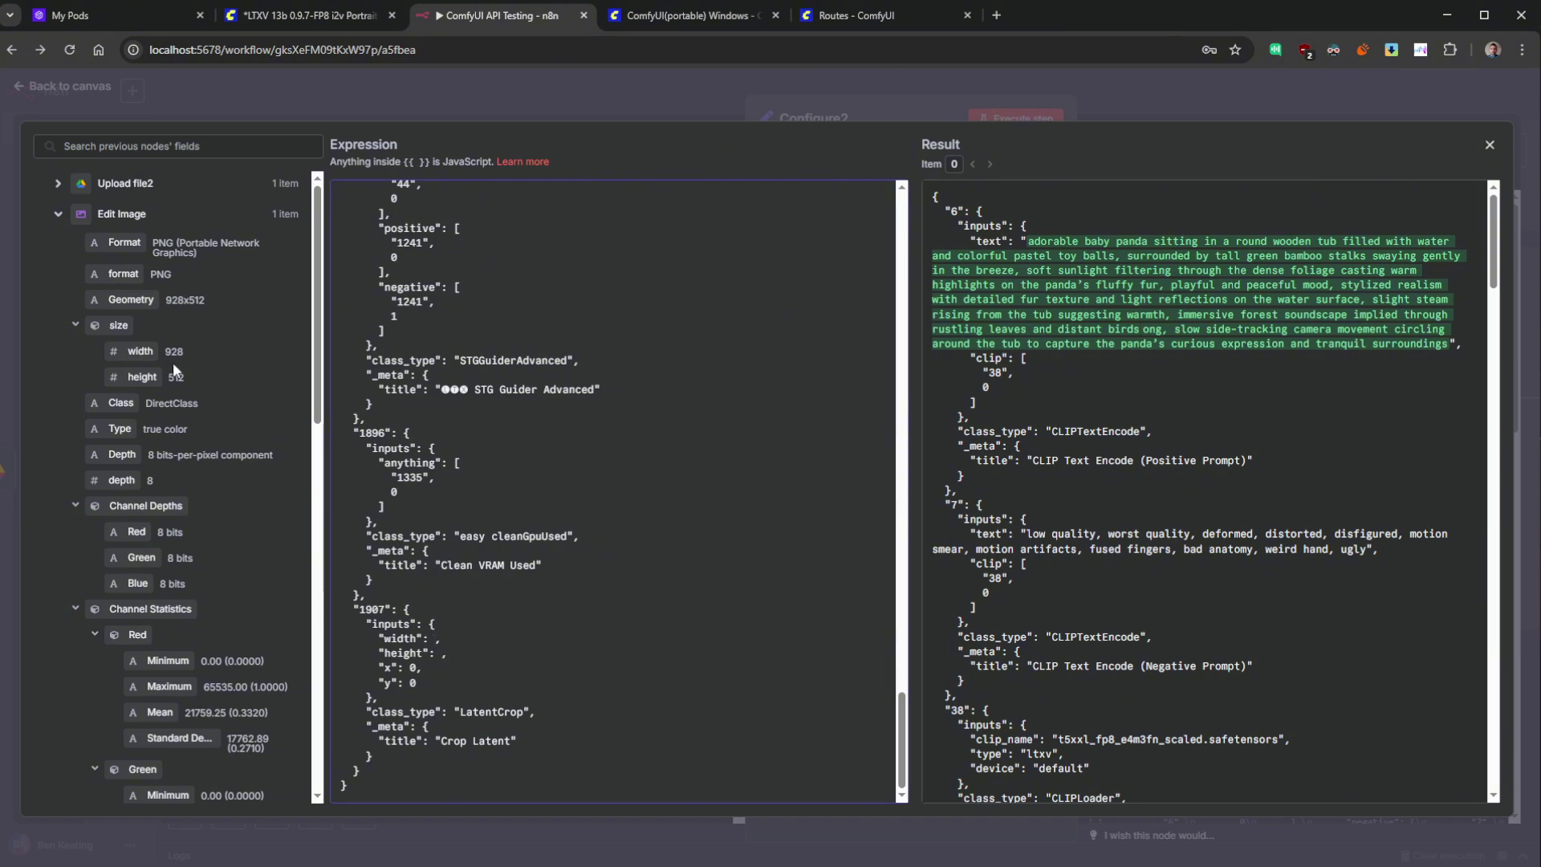
drag(139, 352, 437, 640)
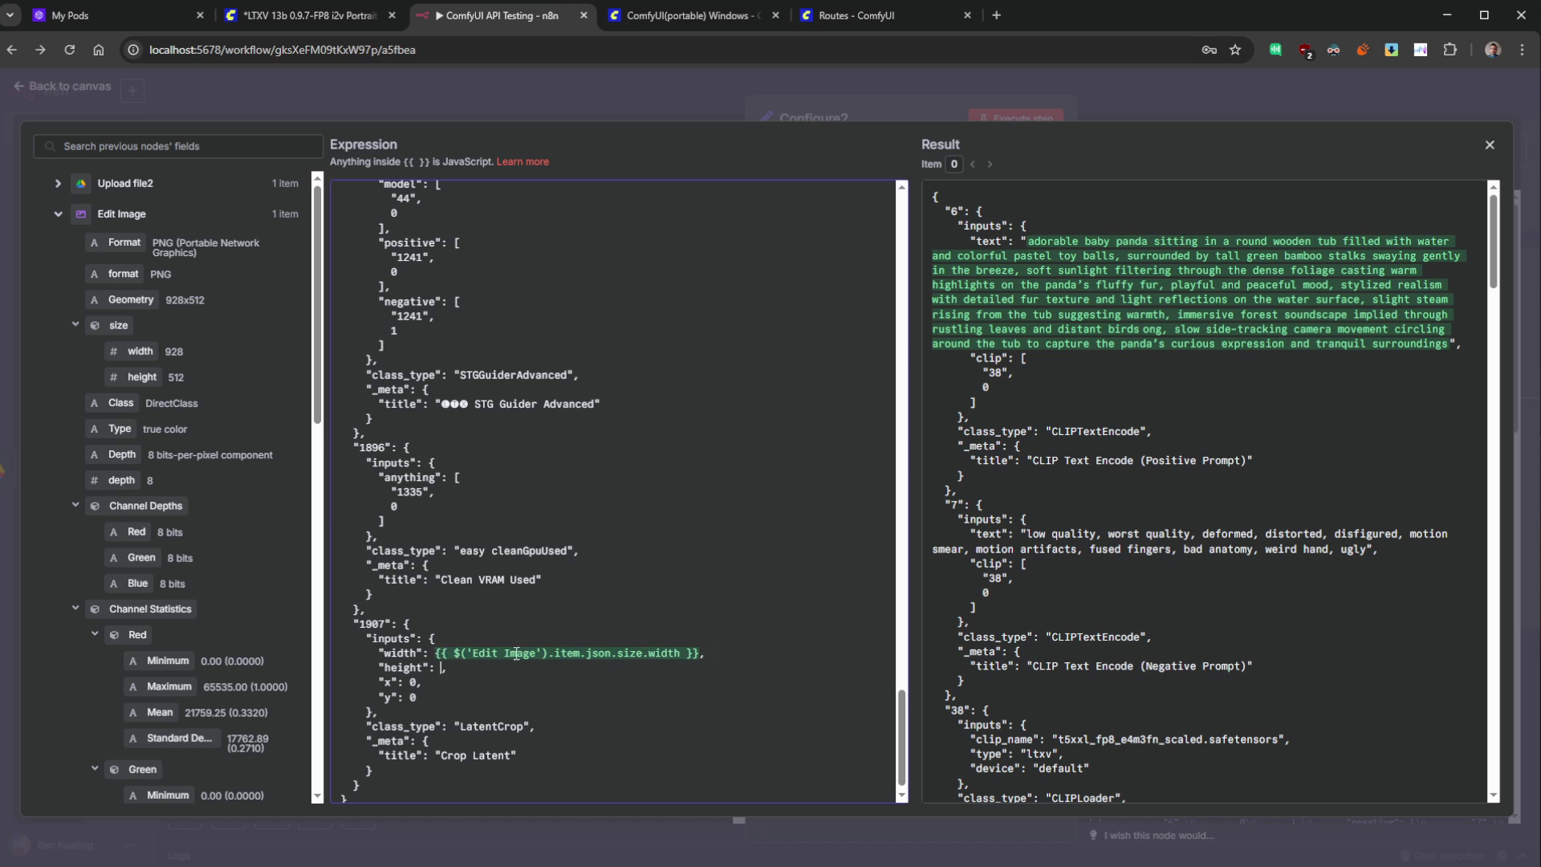
drag(142, 376, 442, 670)
click(770, 670)
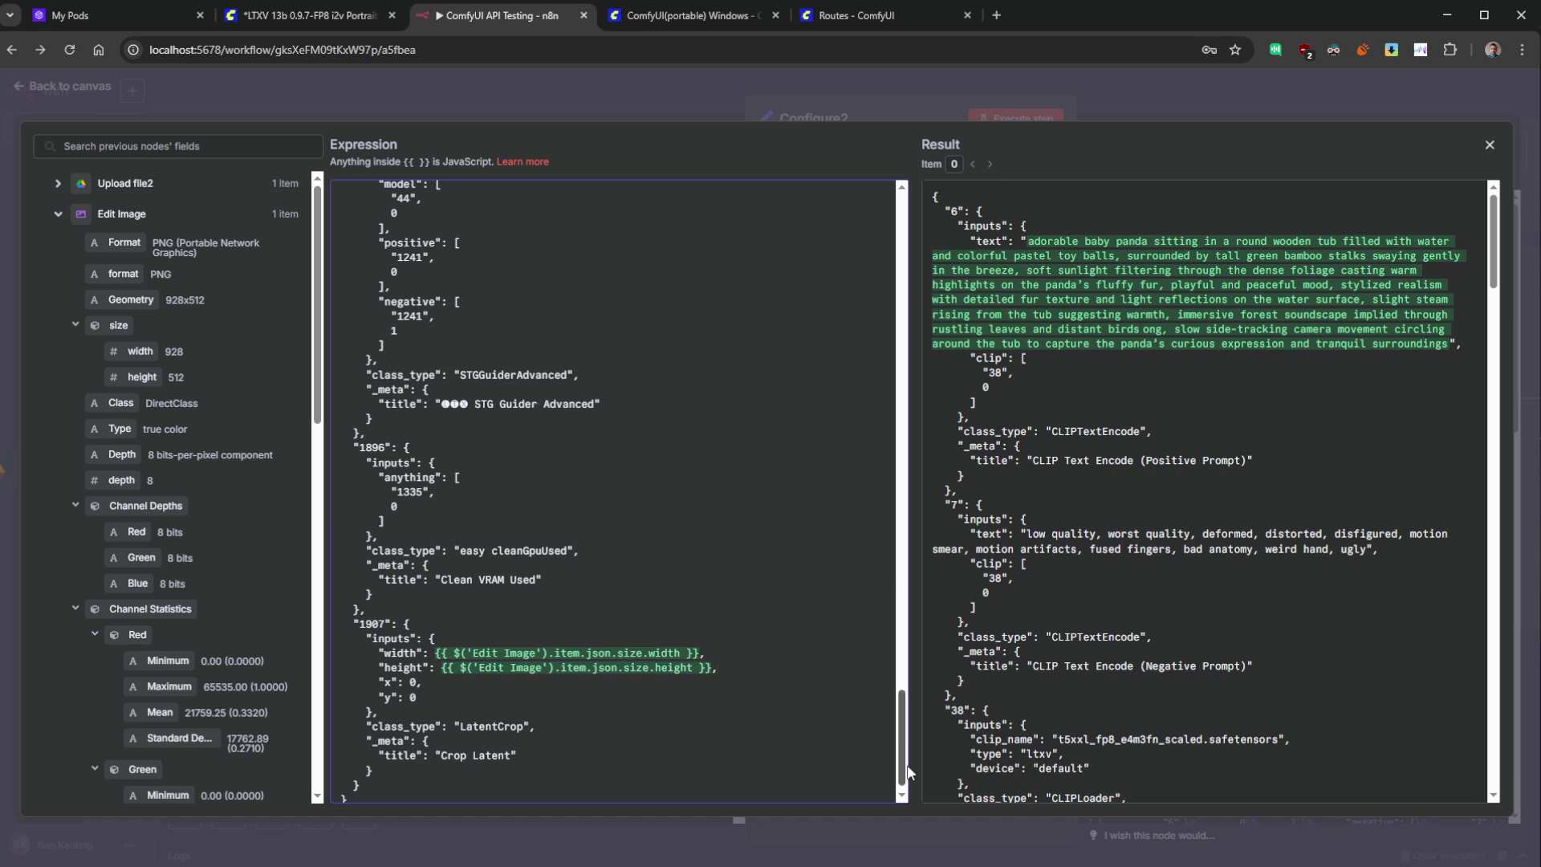
- Compare the Load Image filename expression with its resolved result in Configure2's prompt, and return to the canvas
drag(909, 770, 960, 343)
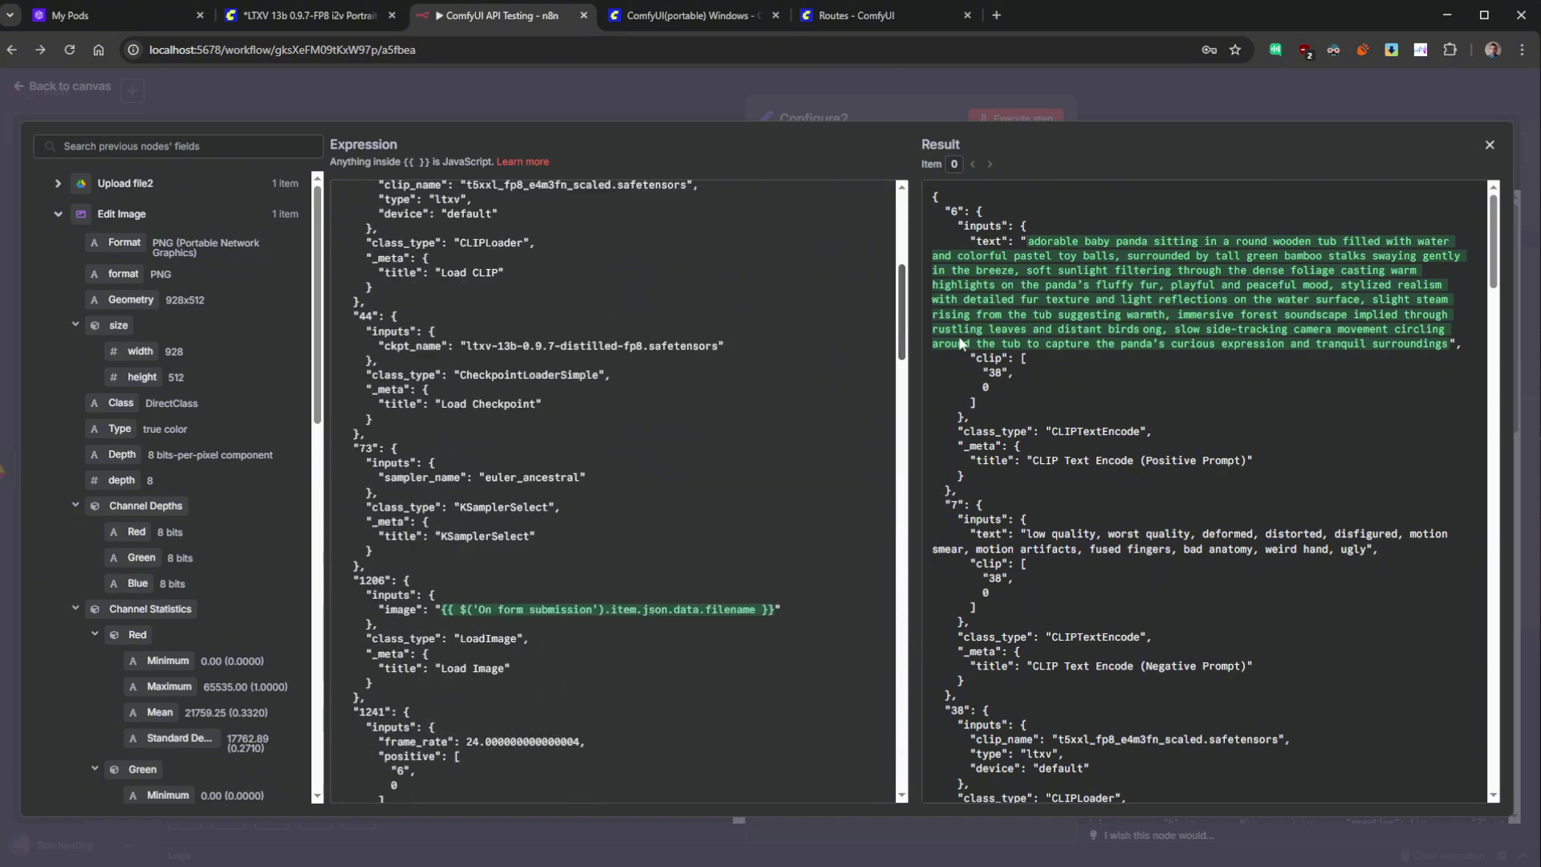
click(684, 613)
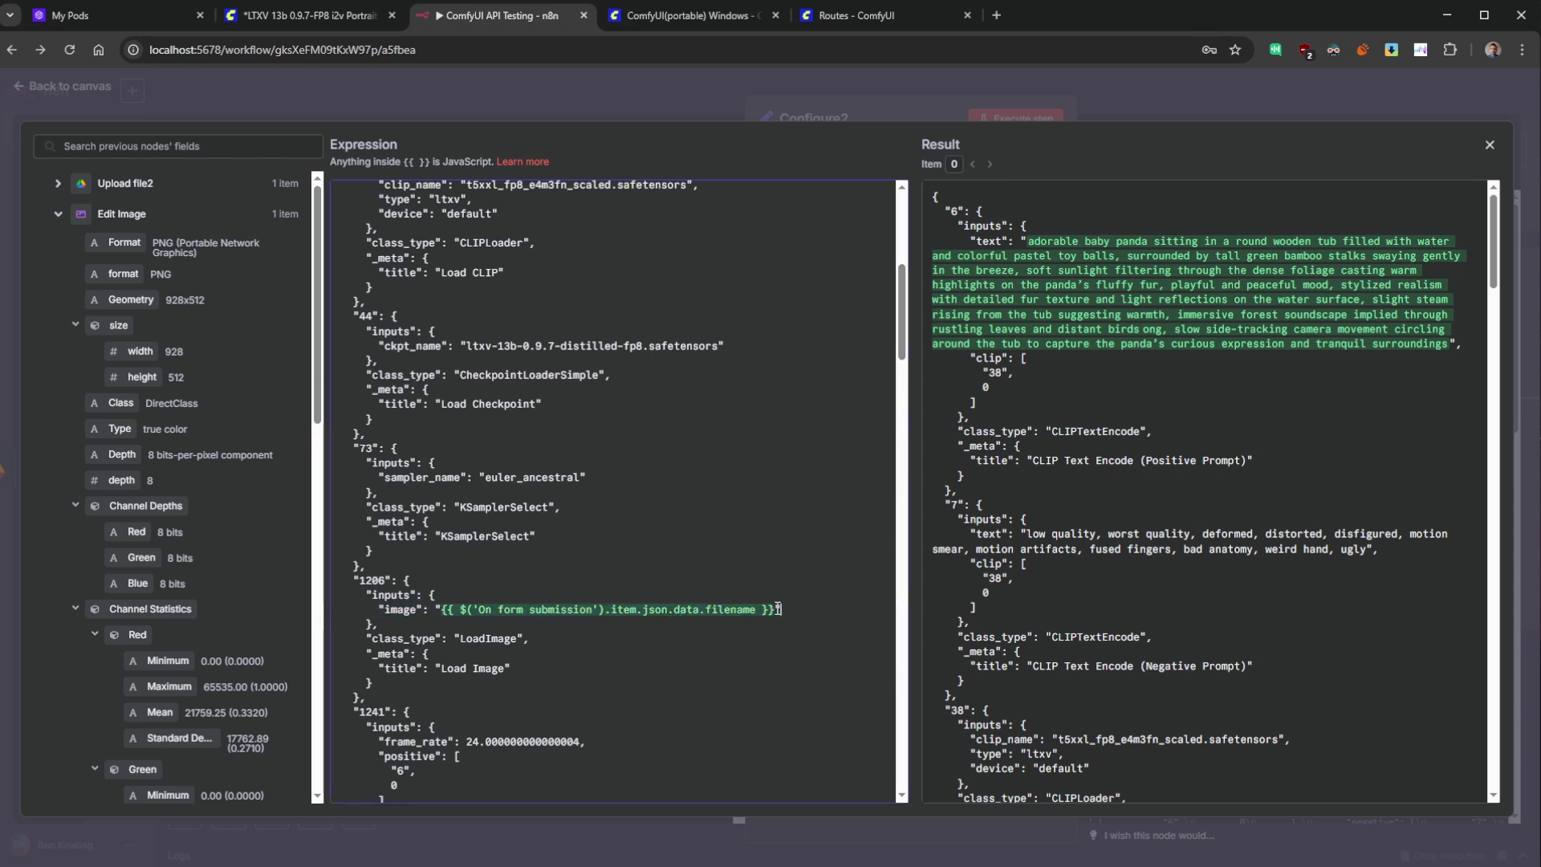
drag(776, 609, 442, 610)
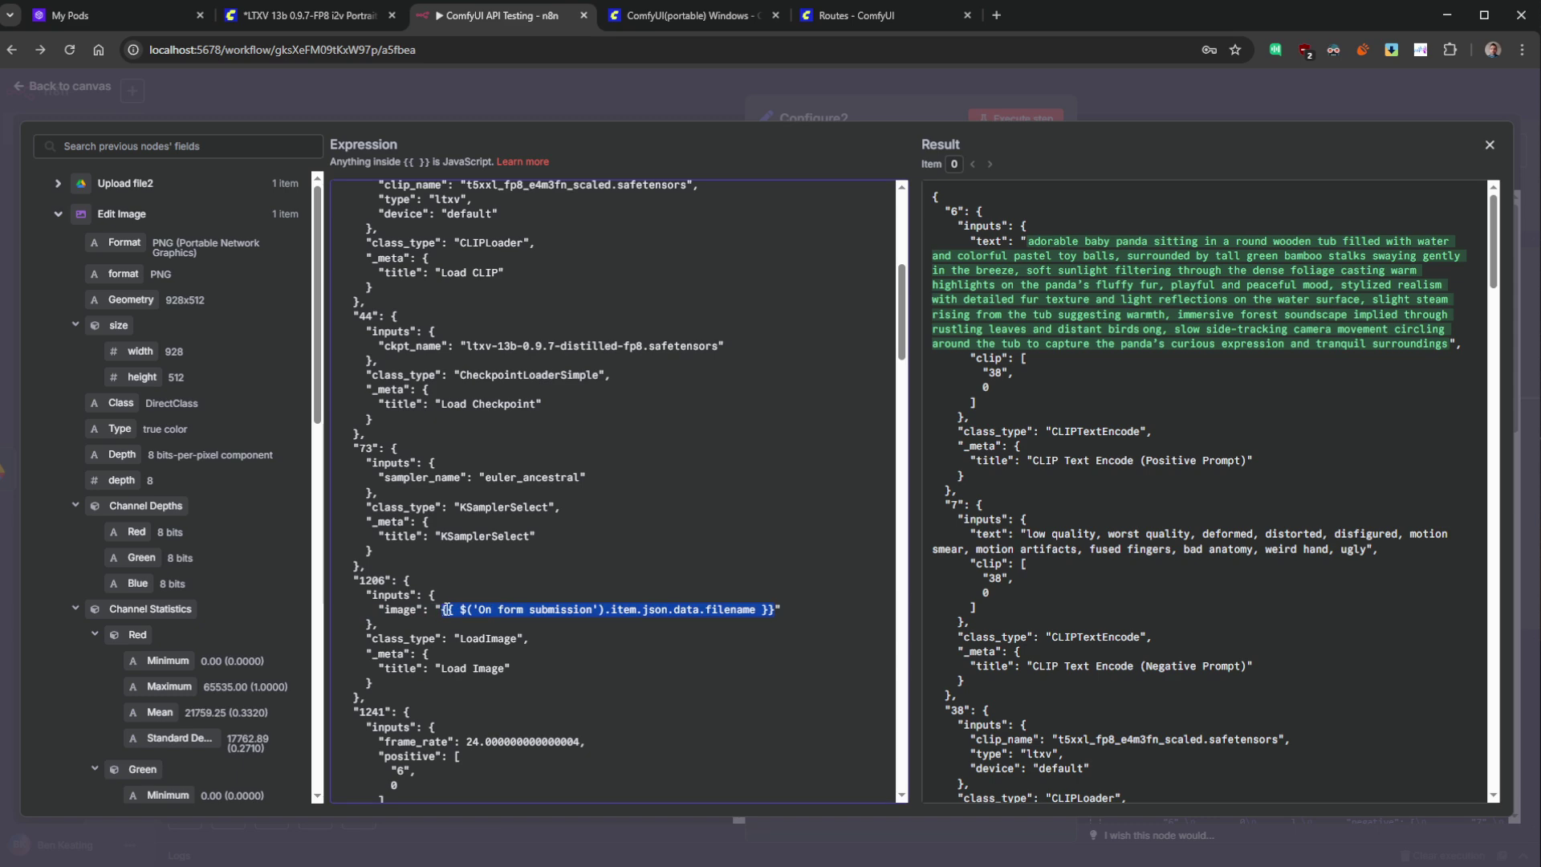
scroll(1199, 409, down, 9)
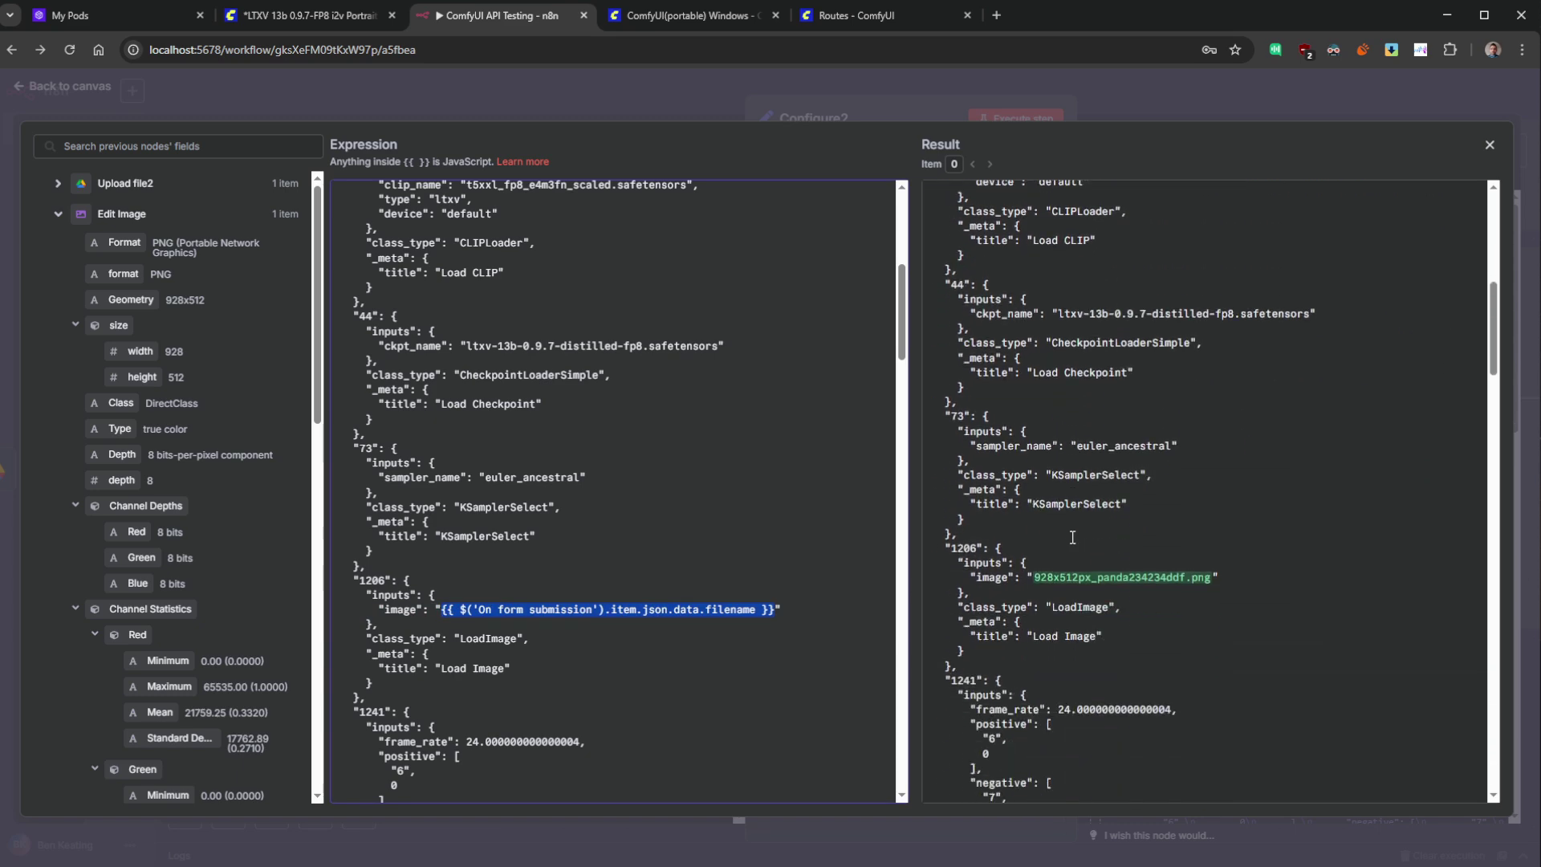
scroll(1215, 408, up, 3)
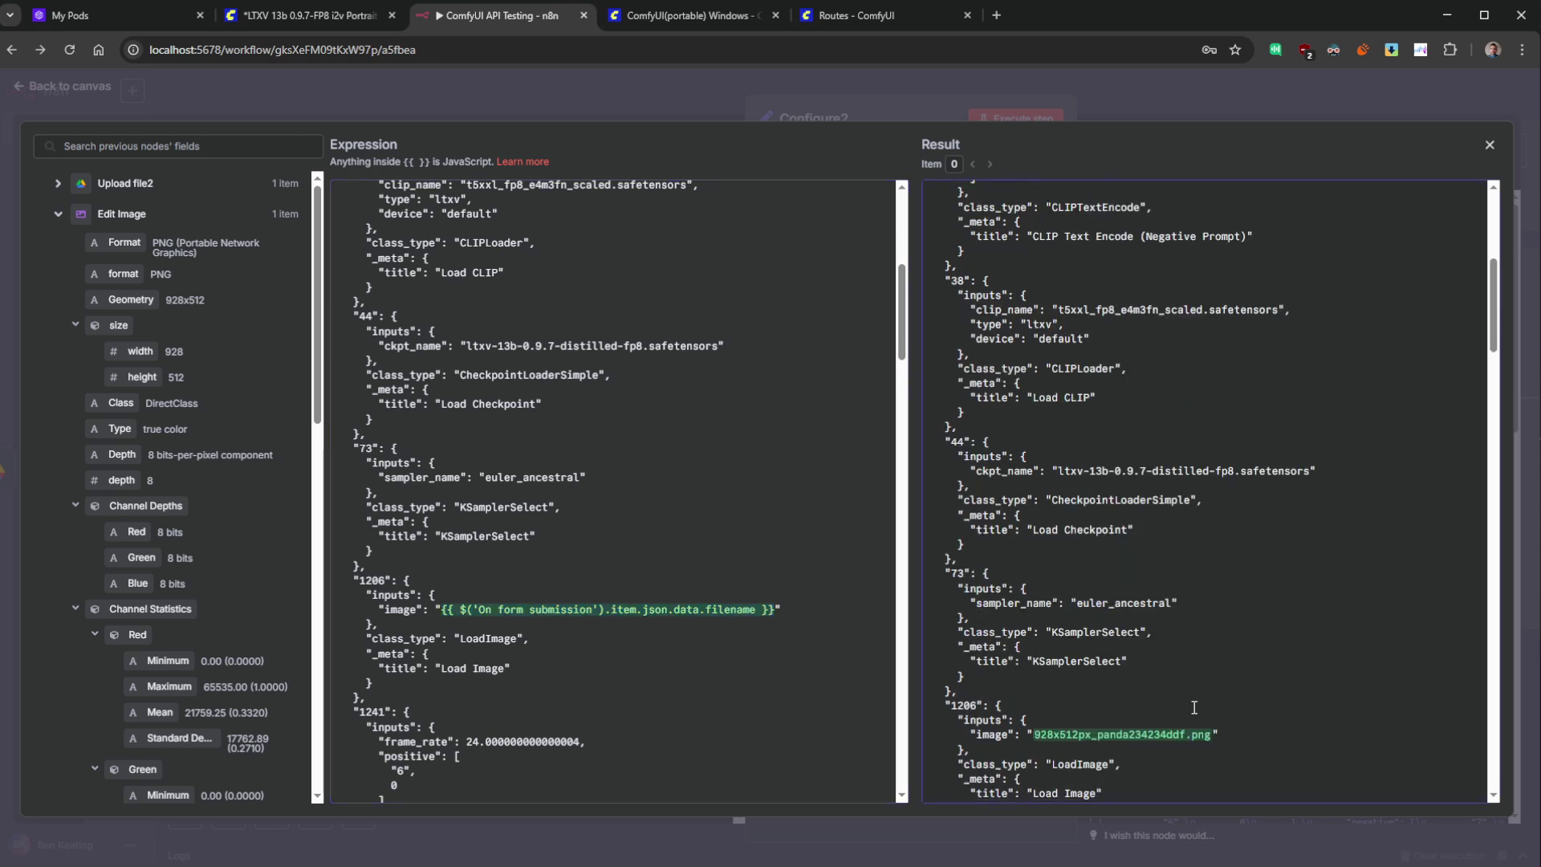
scroll(1222, 574, down, 1)
drag(1211, 560, 1034, 565)
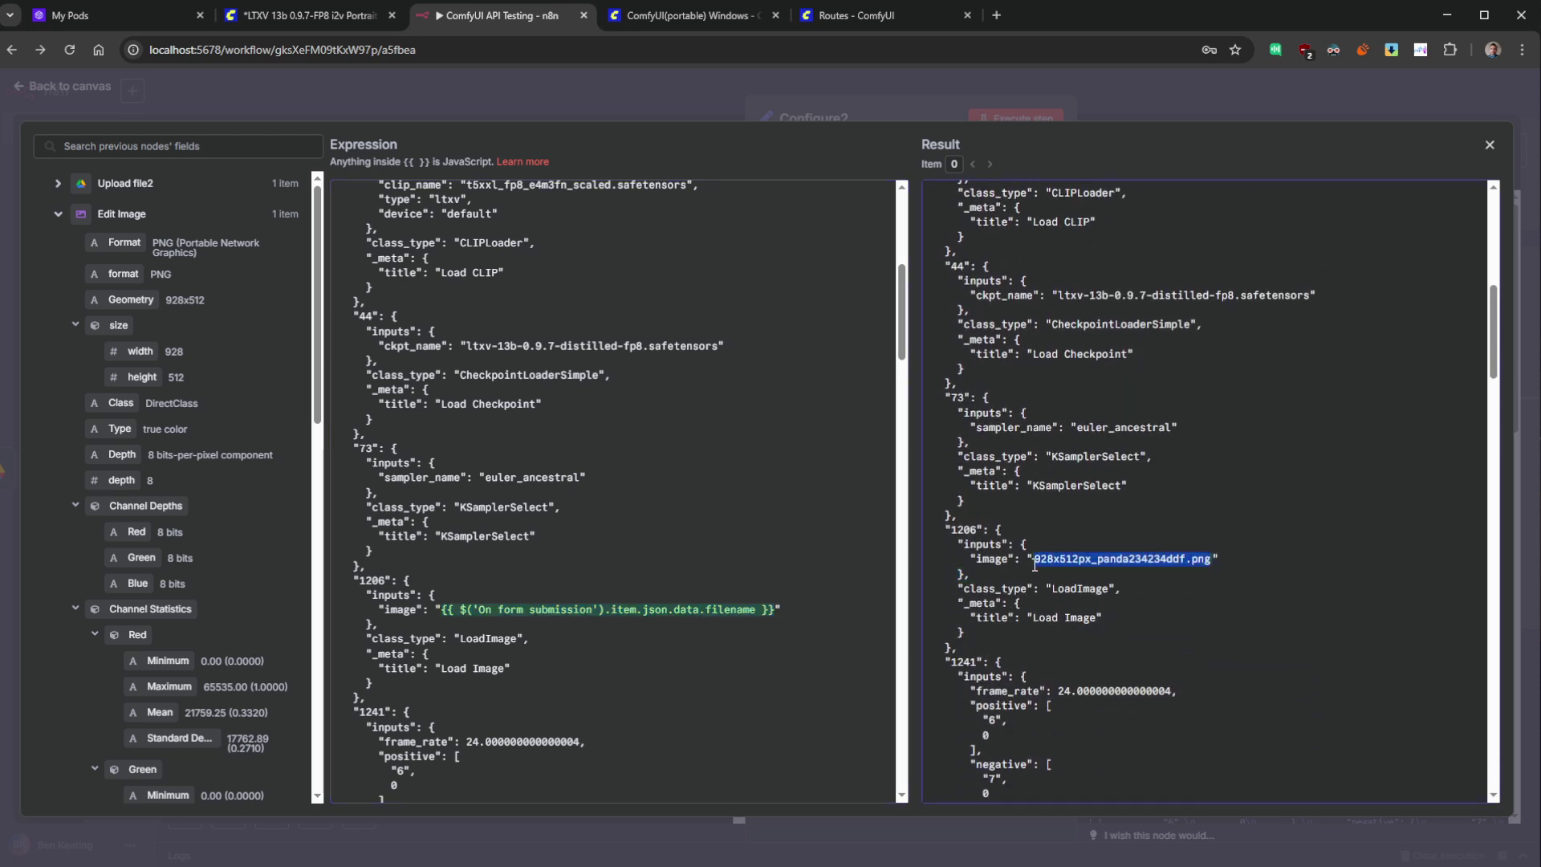
click(66, 86)
click(66, 90)
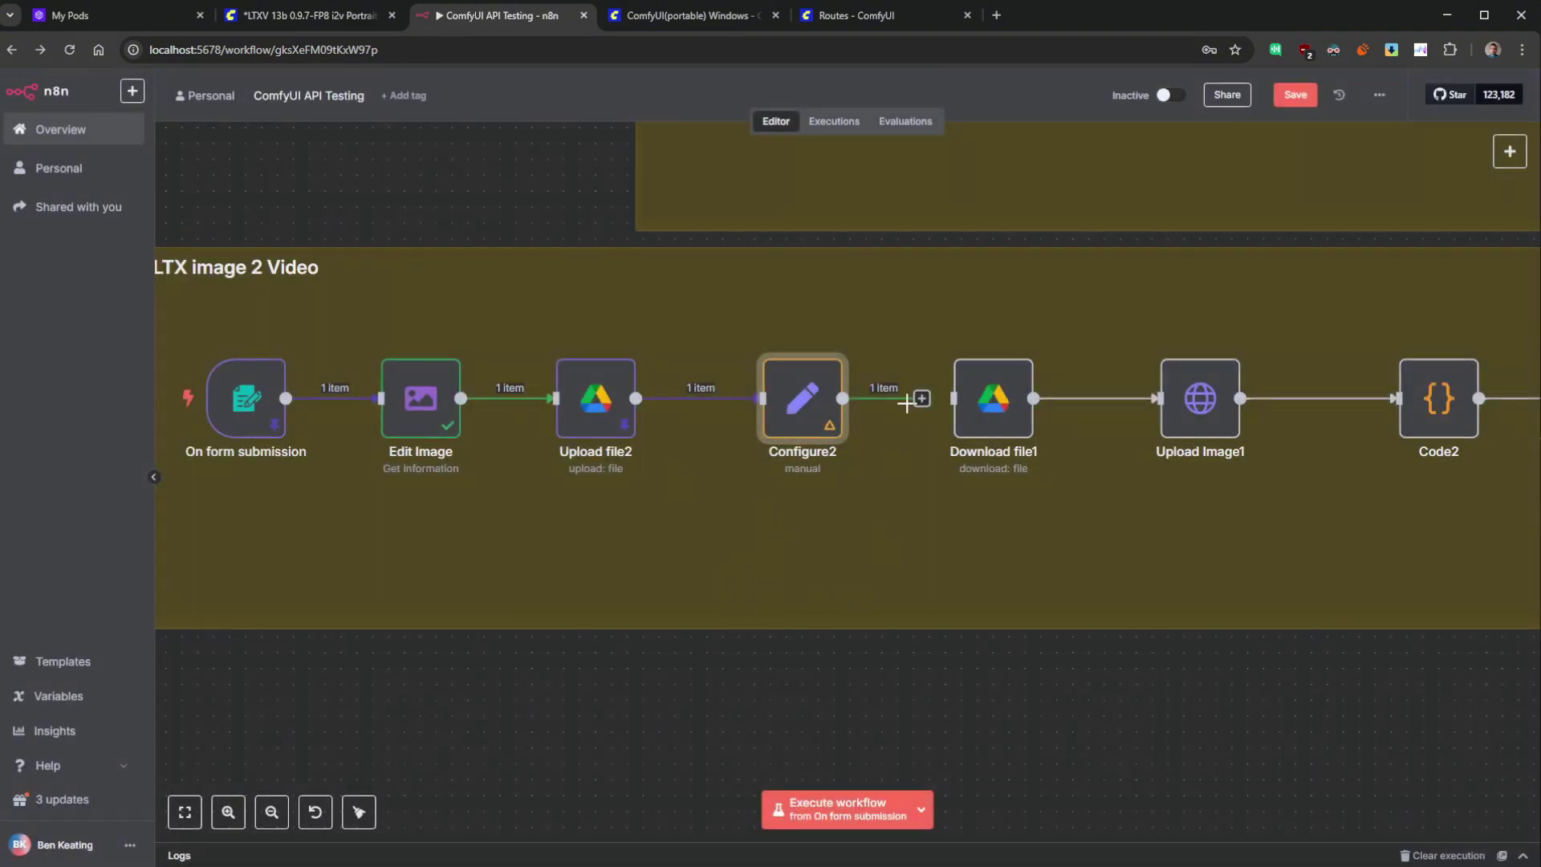
- Connect the output of Configure2 to the input of Download file1
drag(920, 400, 963, 411)
drag(1078, 533, 819, 572)
double_click(719, 438)
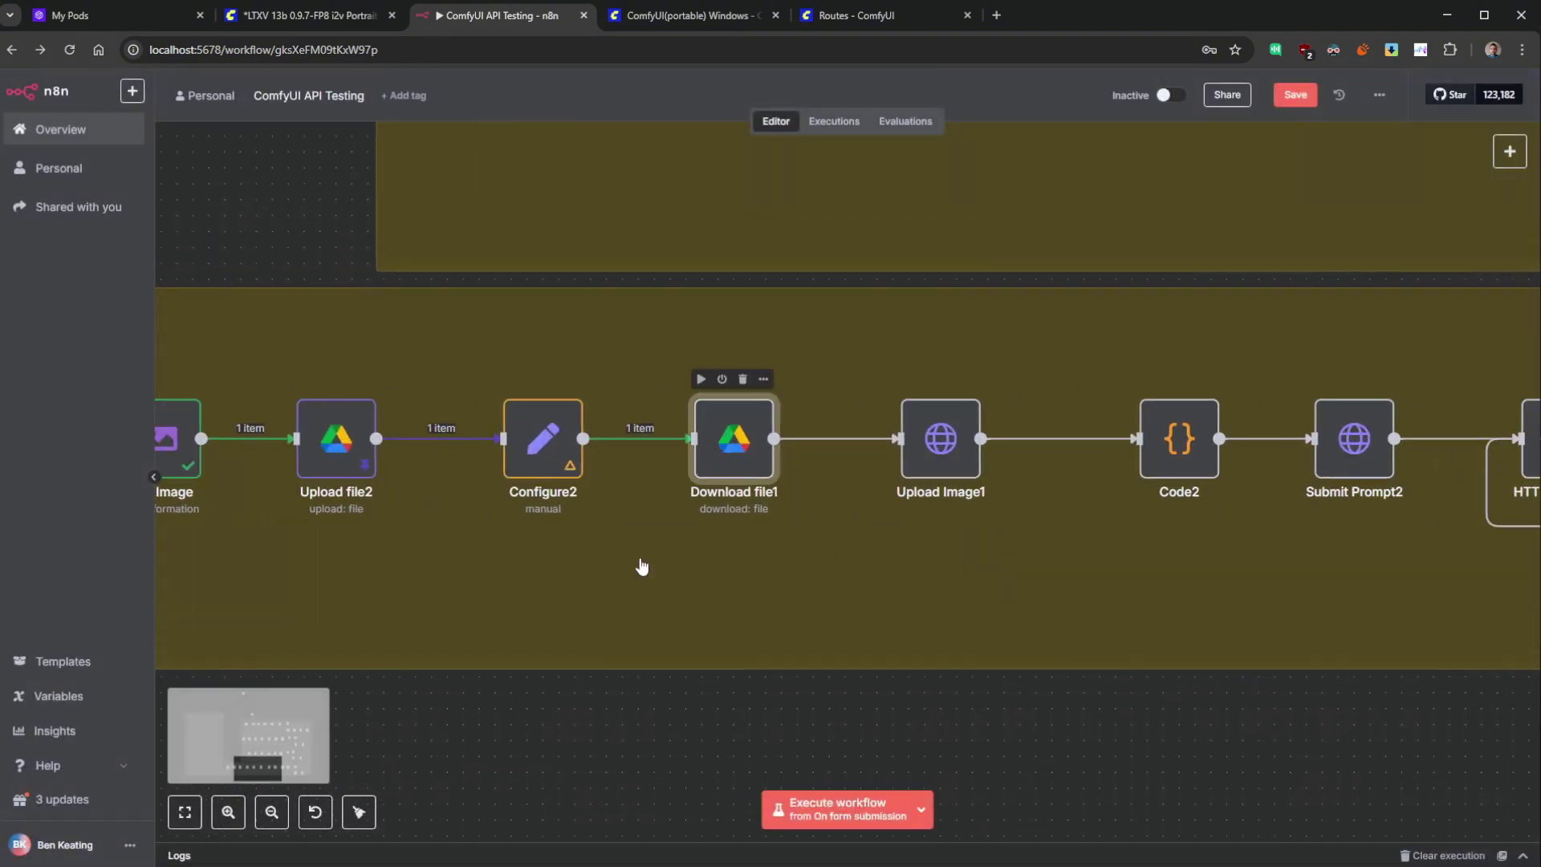
drag(642, 568, 993, 530)
click(699, 410)
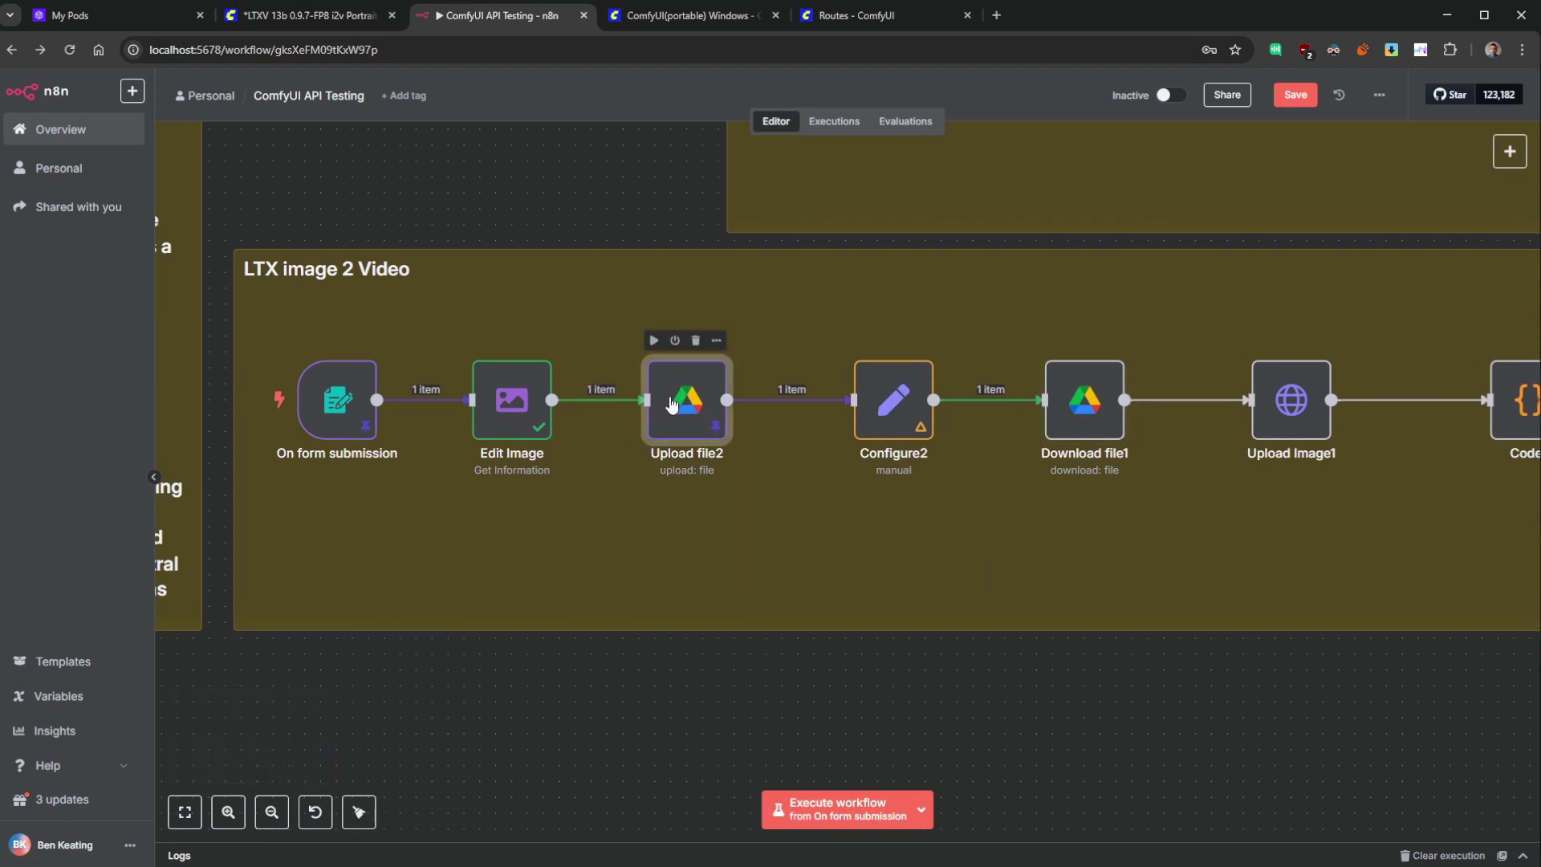
- Review the LTX image 2 Video chain from Upload Image1 through the HTTP Request4, If1 and Wait2 loop to HTTP Request5
scroll(983, 550, right, 5)
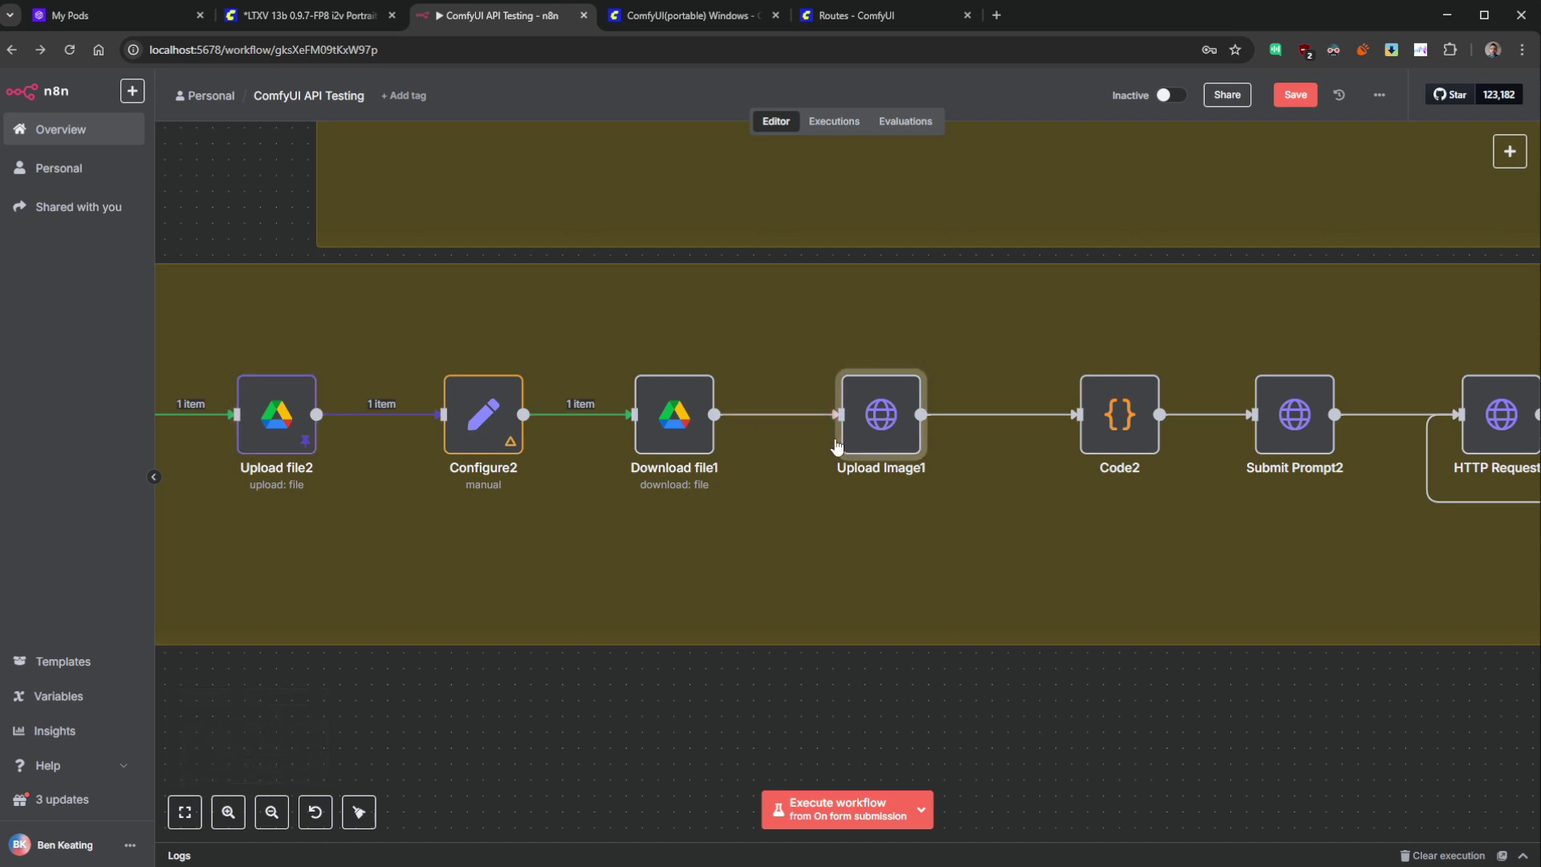
drag(1033, 460, 550, 470)
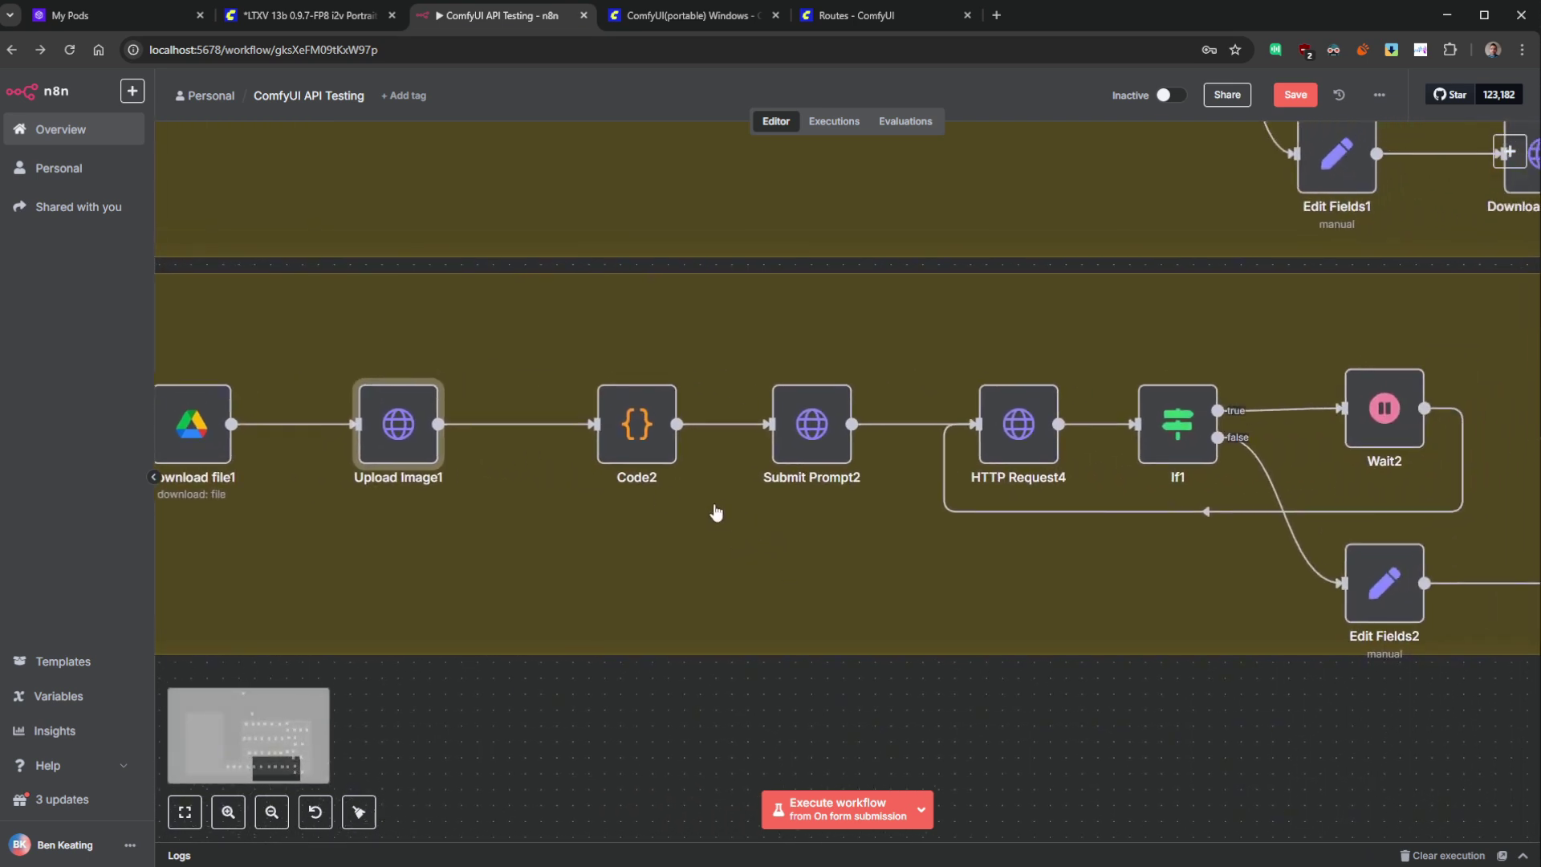
scroll(717, 513, down, 2)
scroll(698, 490, right, 3)
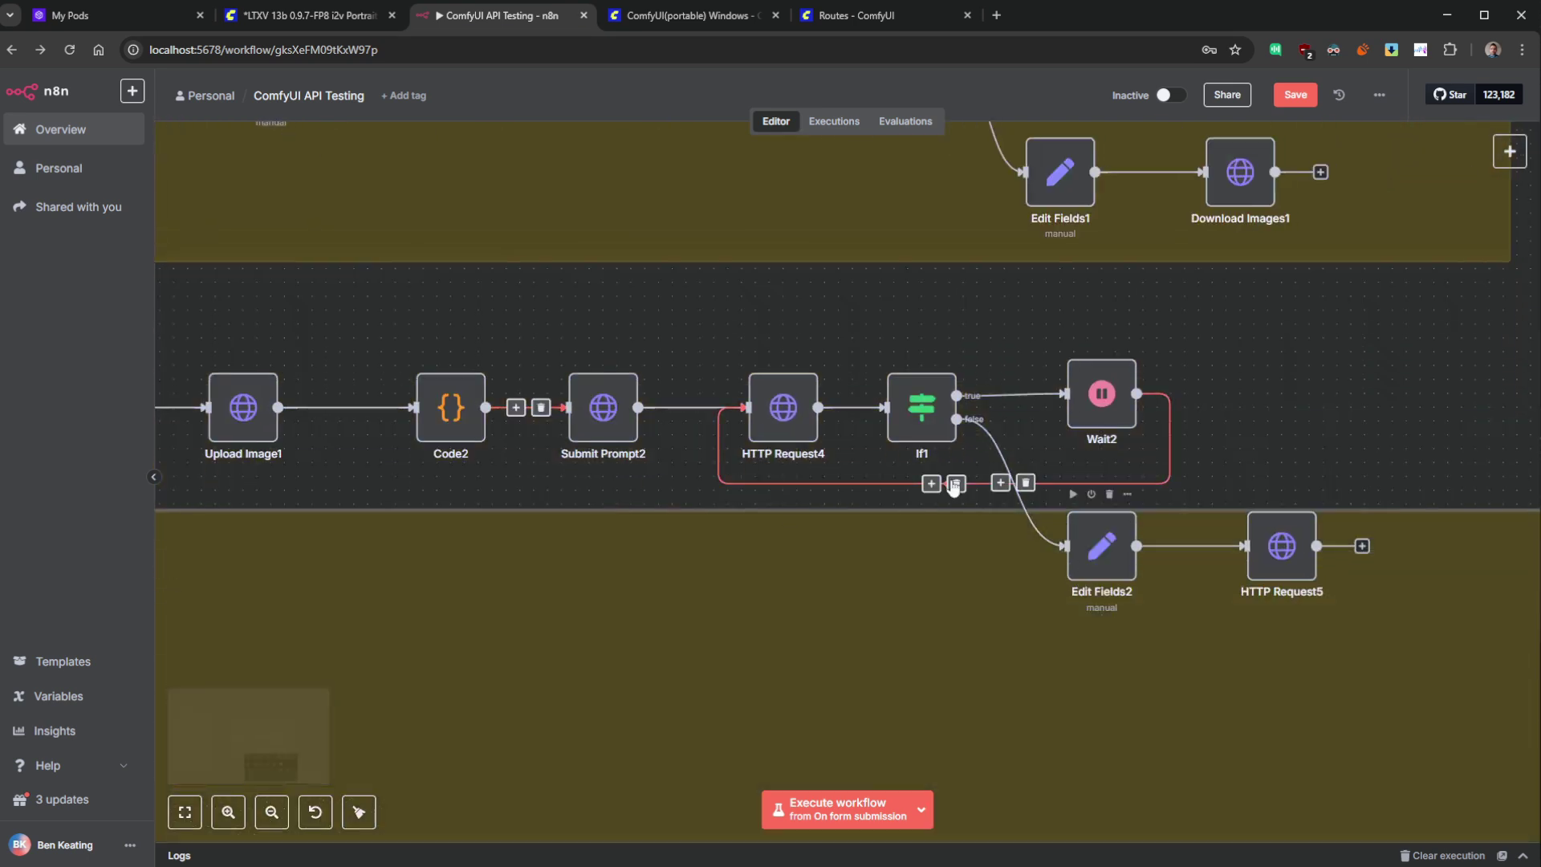
drag(953, 488, 713, 303)
drag(620, 302, 364, 298)
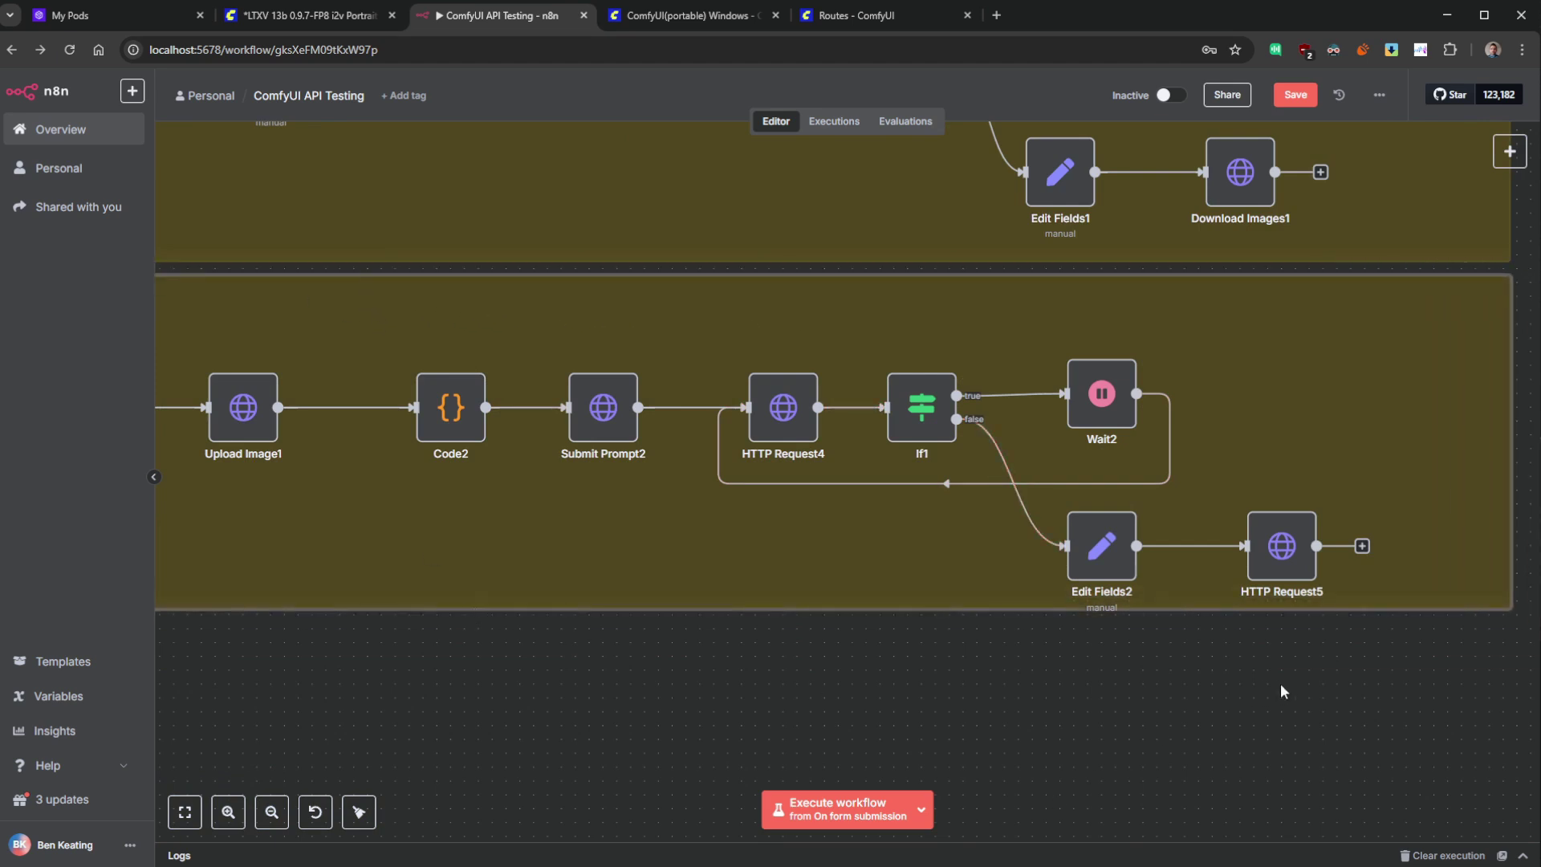
drag(1282, 690, 542, 272)
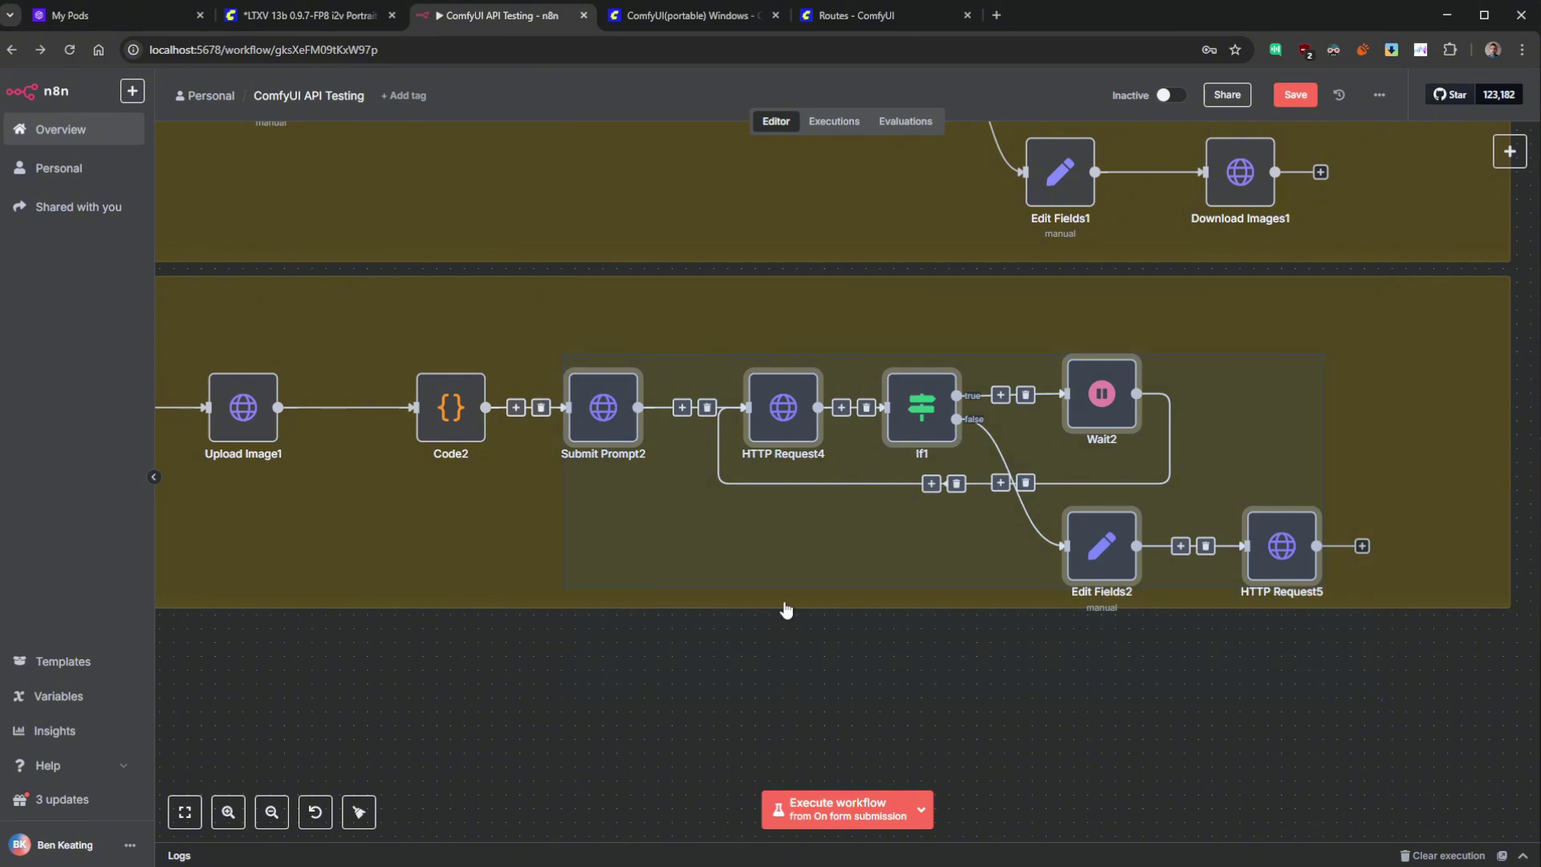
click(785, 610)
scroll(775, 418, up, 3)
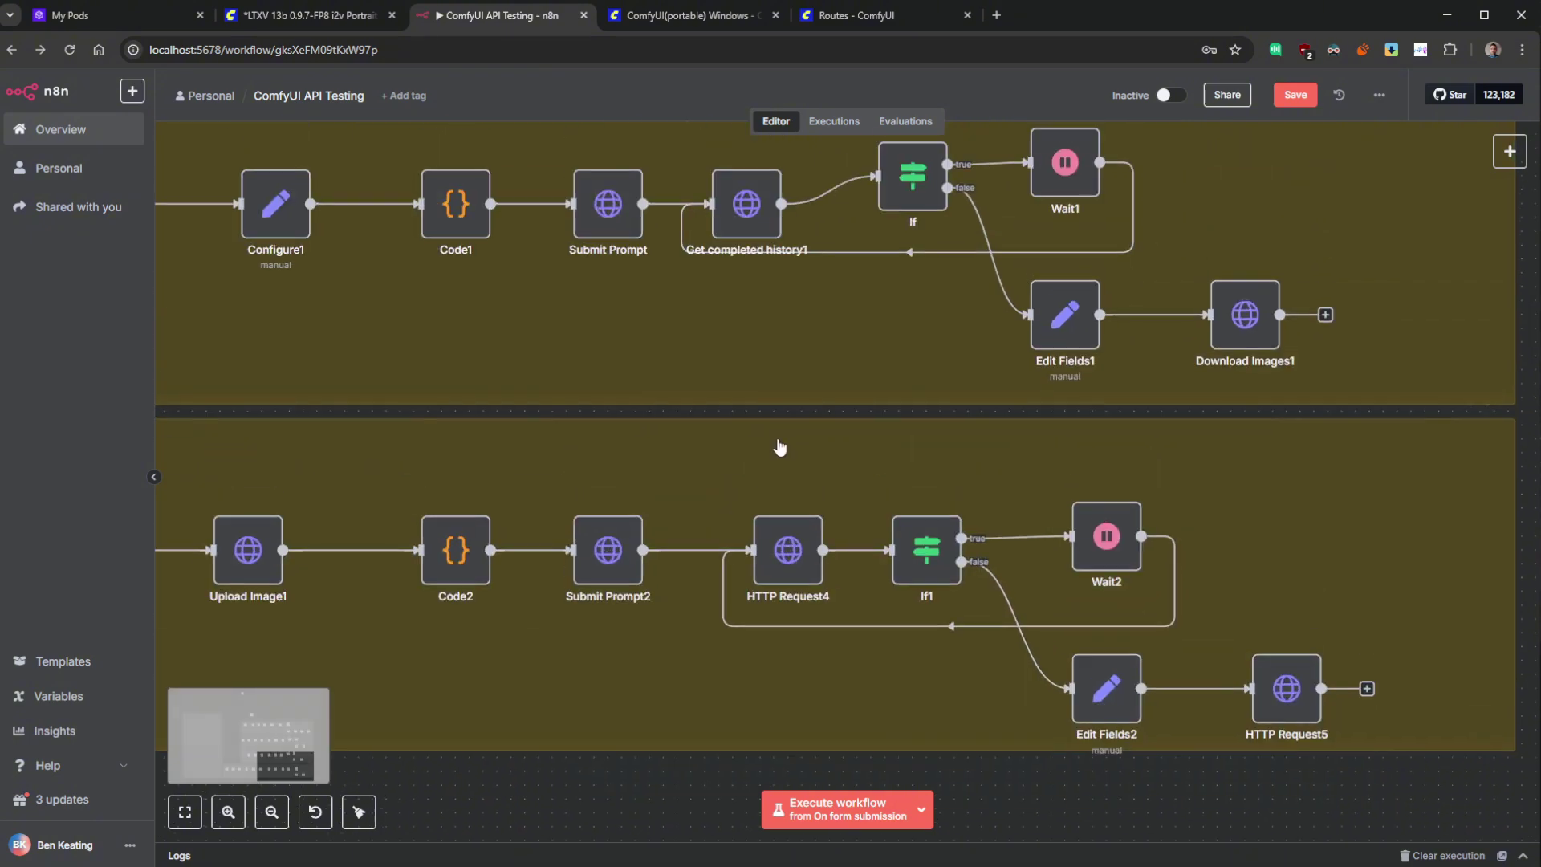
click(808, 556)
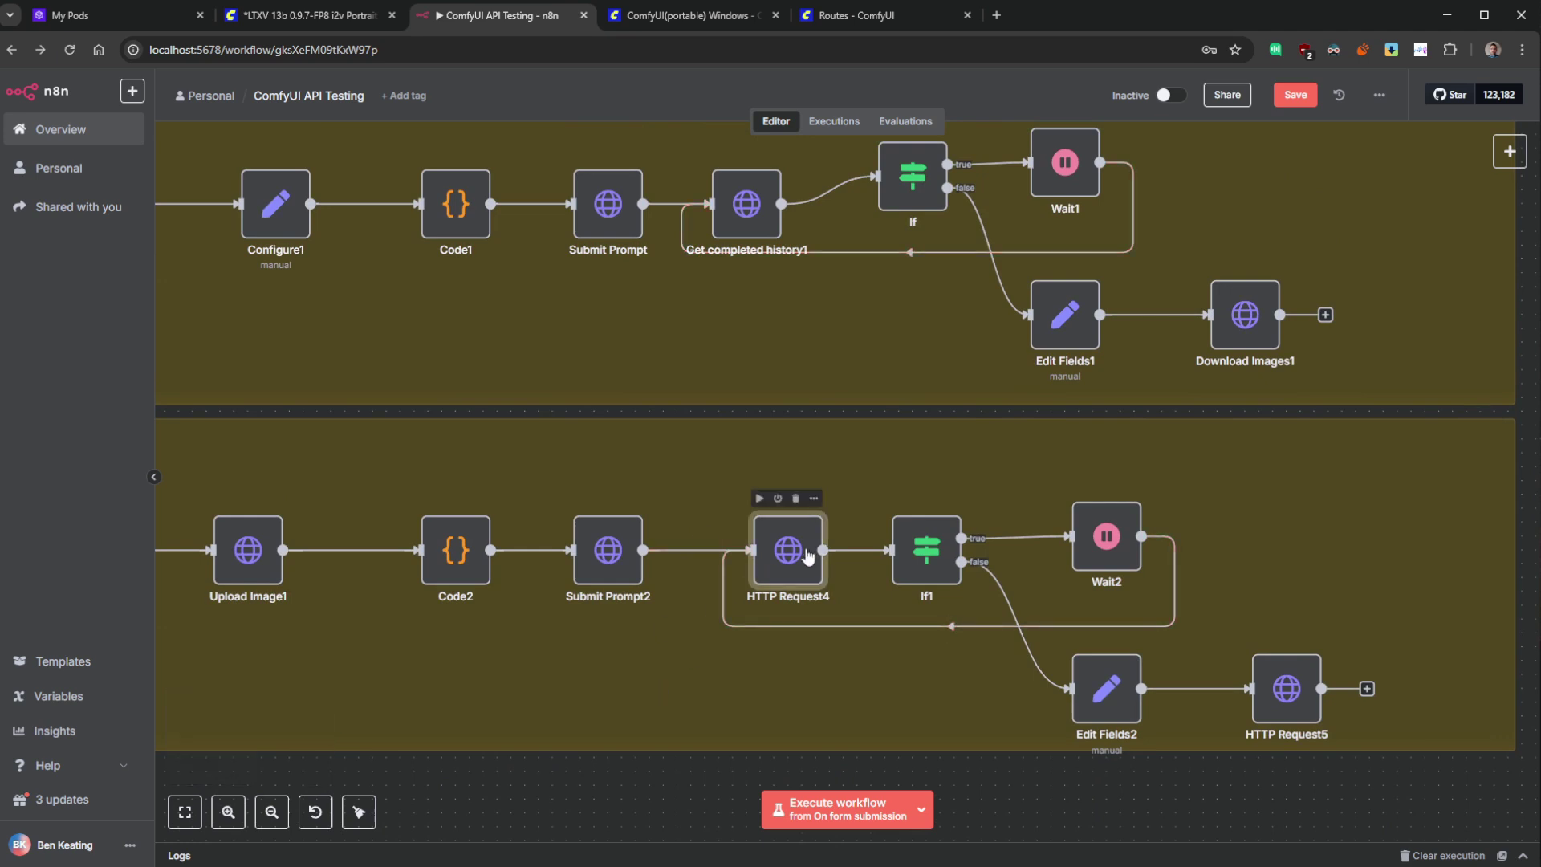
scroll(808, 556, down, 2)
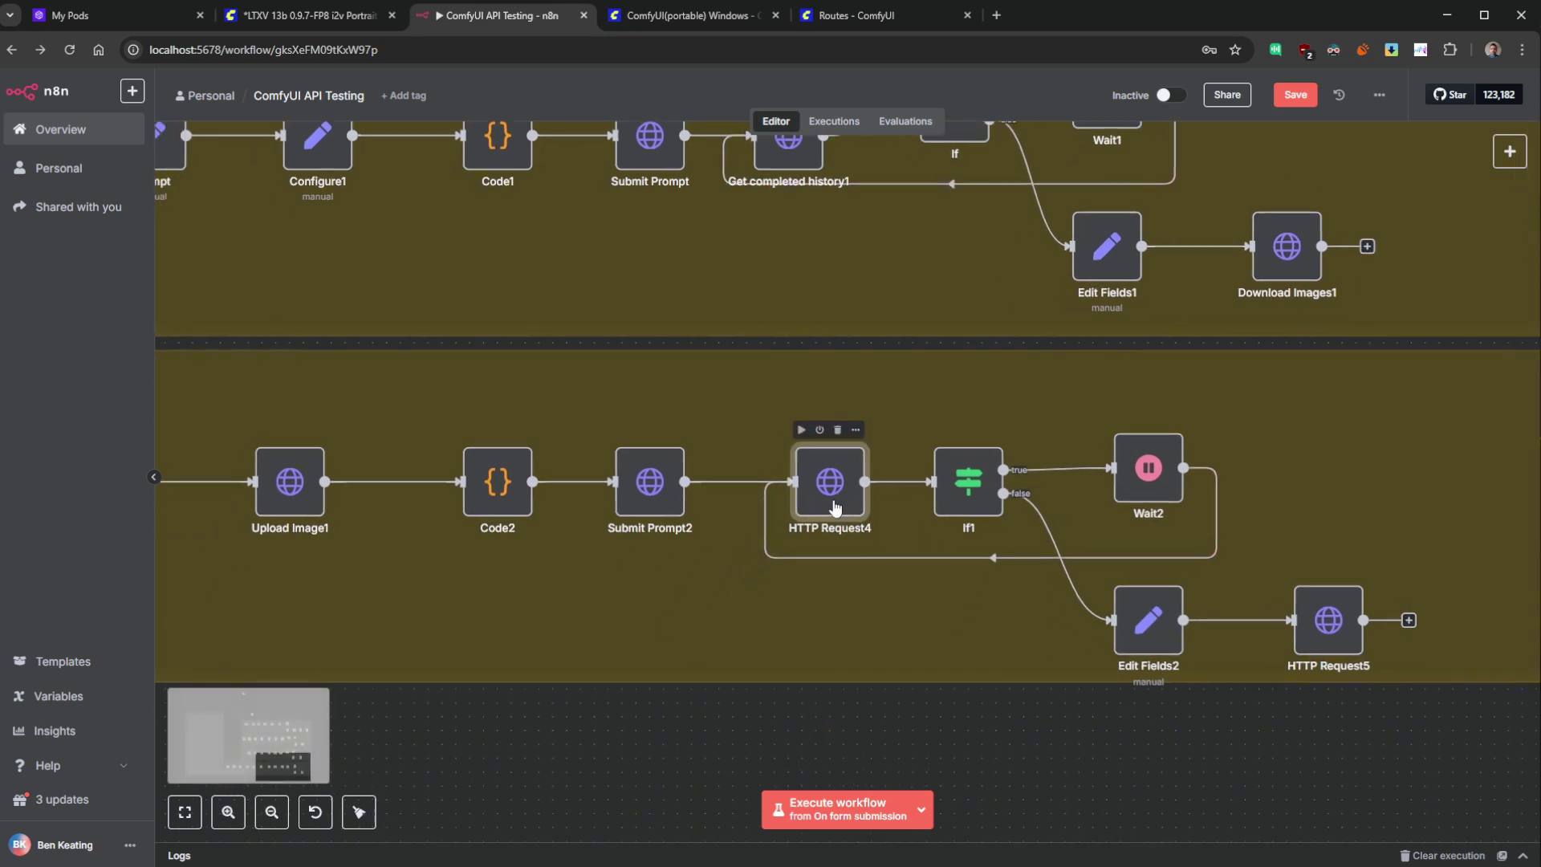
scroll(904, 585, left, 10)
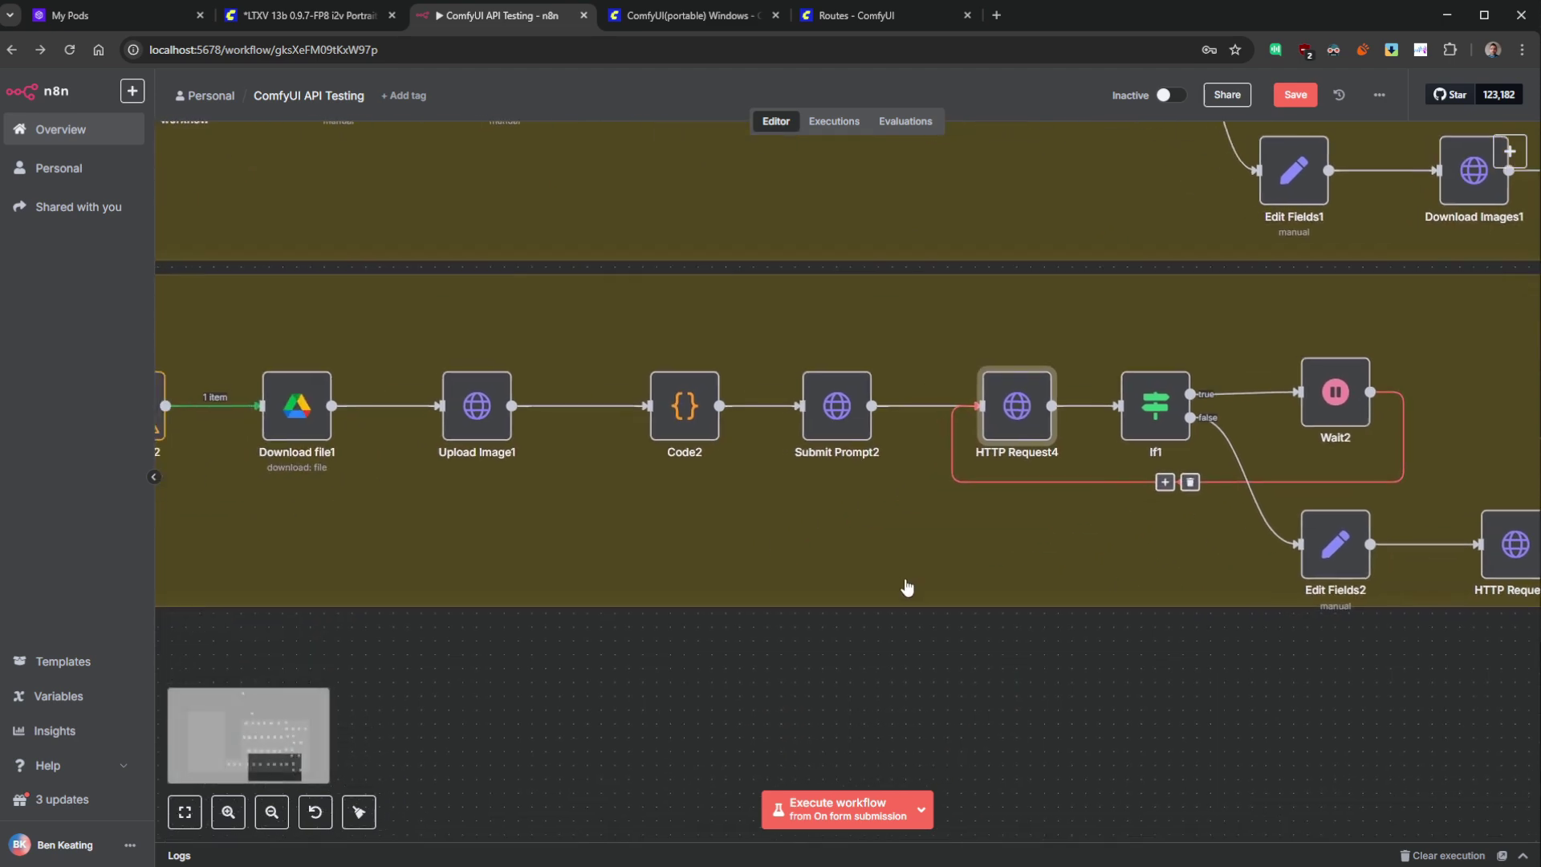
- Try to execute the LTX image 2 Video workflow from its form trigger with the pinned data
scroll(634, 682, left, 5)
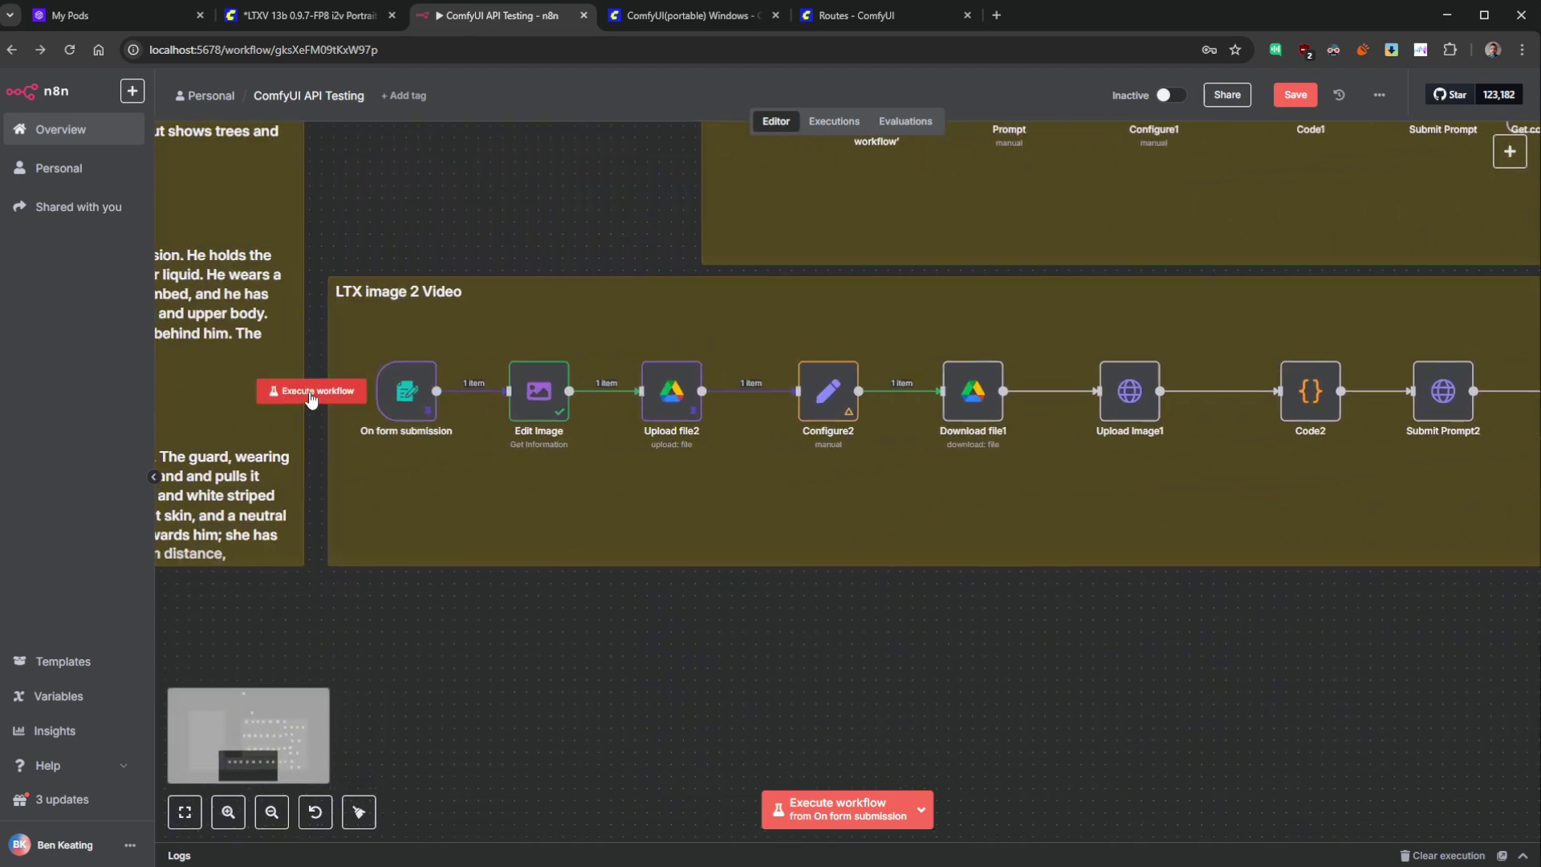
scroll(717, 592, right, 8)
scroll(716, 592, down, 3)
scroll(801, 595, left, 3)
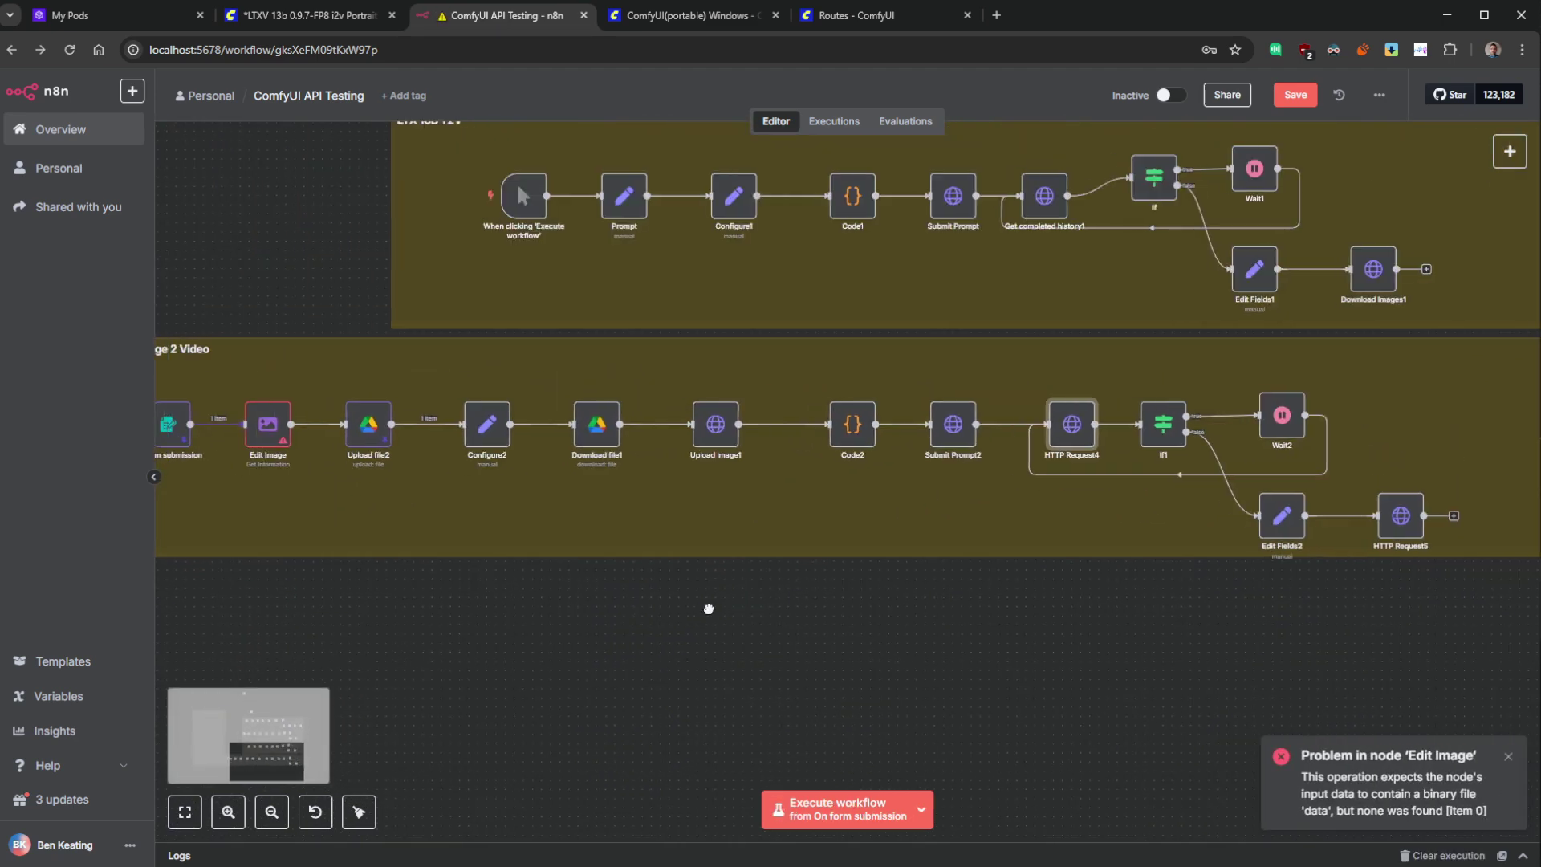
scroll(950, 584, up, 2)
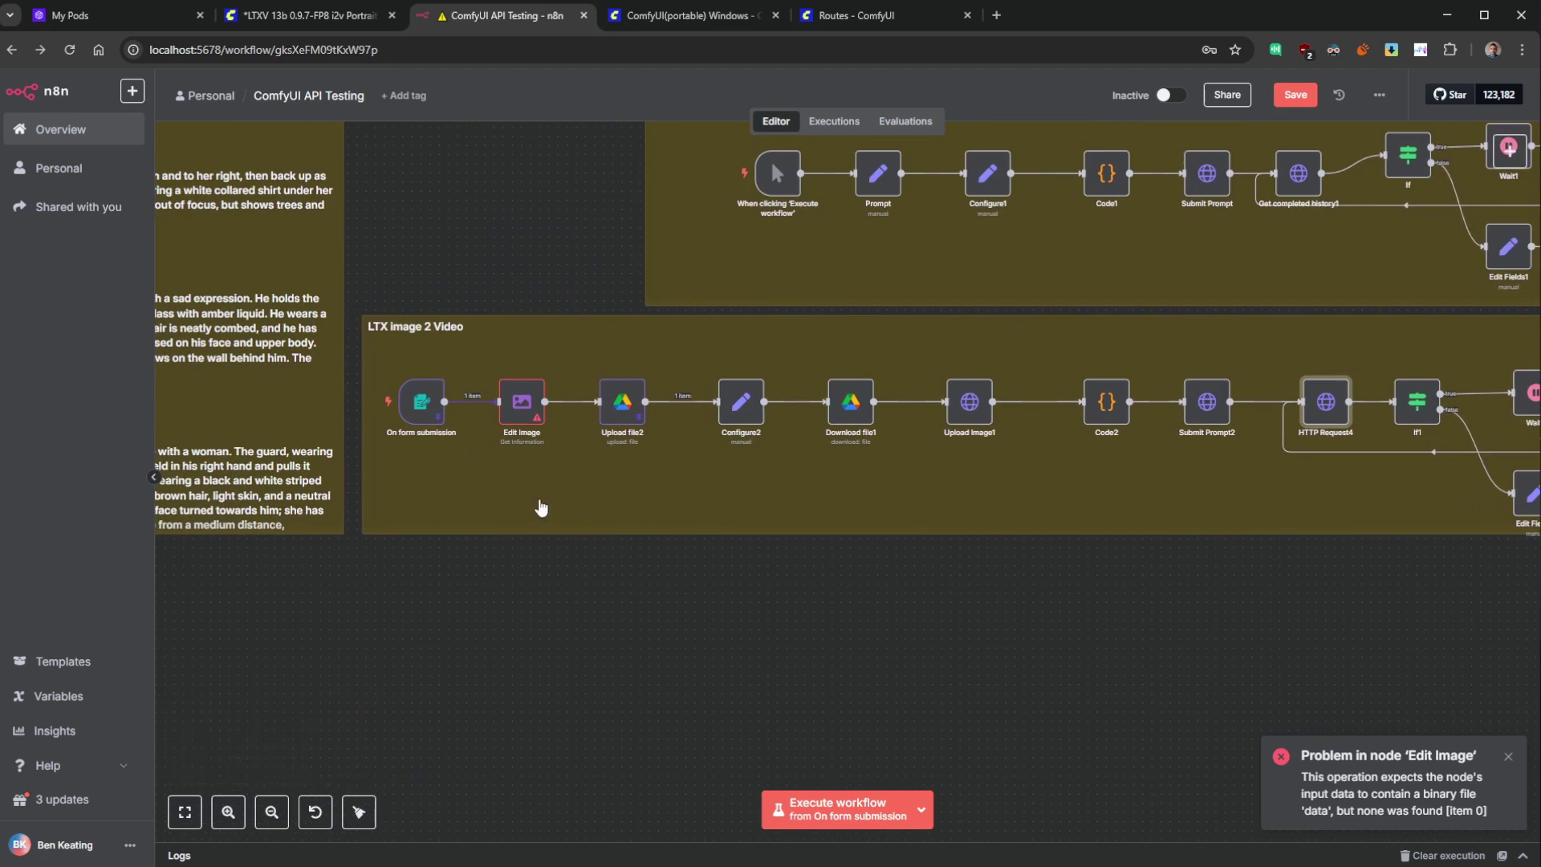
mouse_move(518, 414)
scroll(674, 482, down, 2)
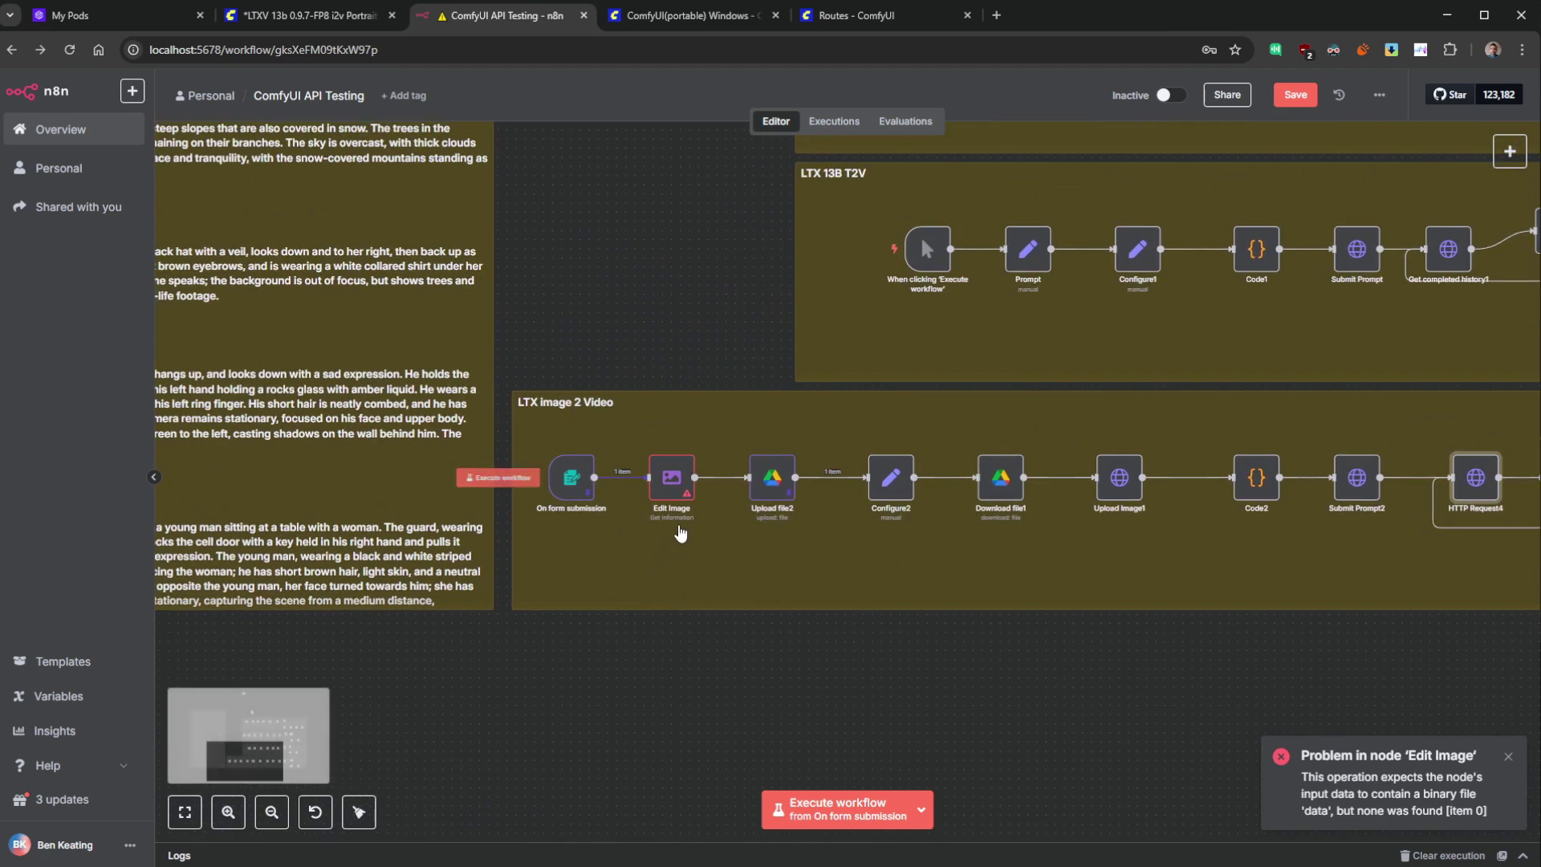
- Unpin the output data of the Upload file2 and On form submission nodes
scroll(686, 490, up, 5)
click(661, 438)
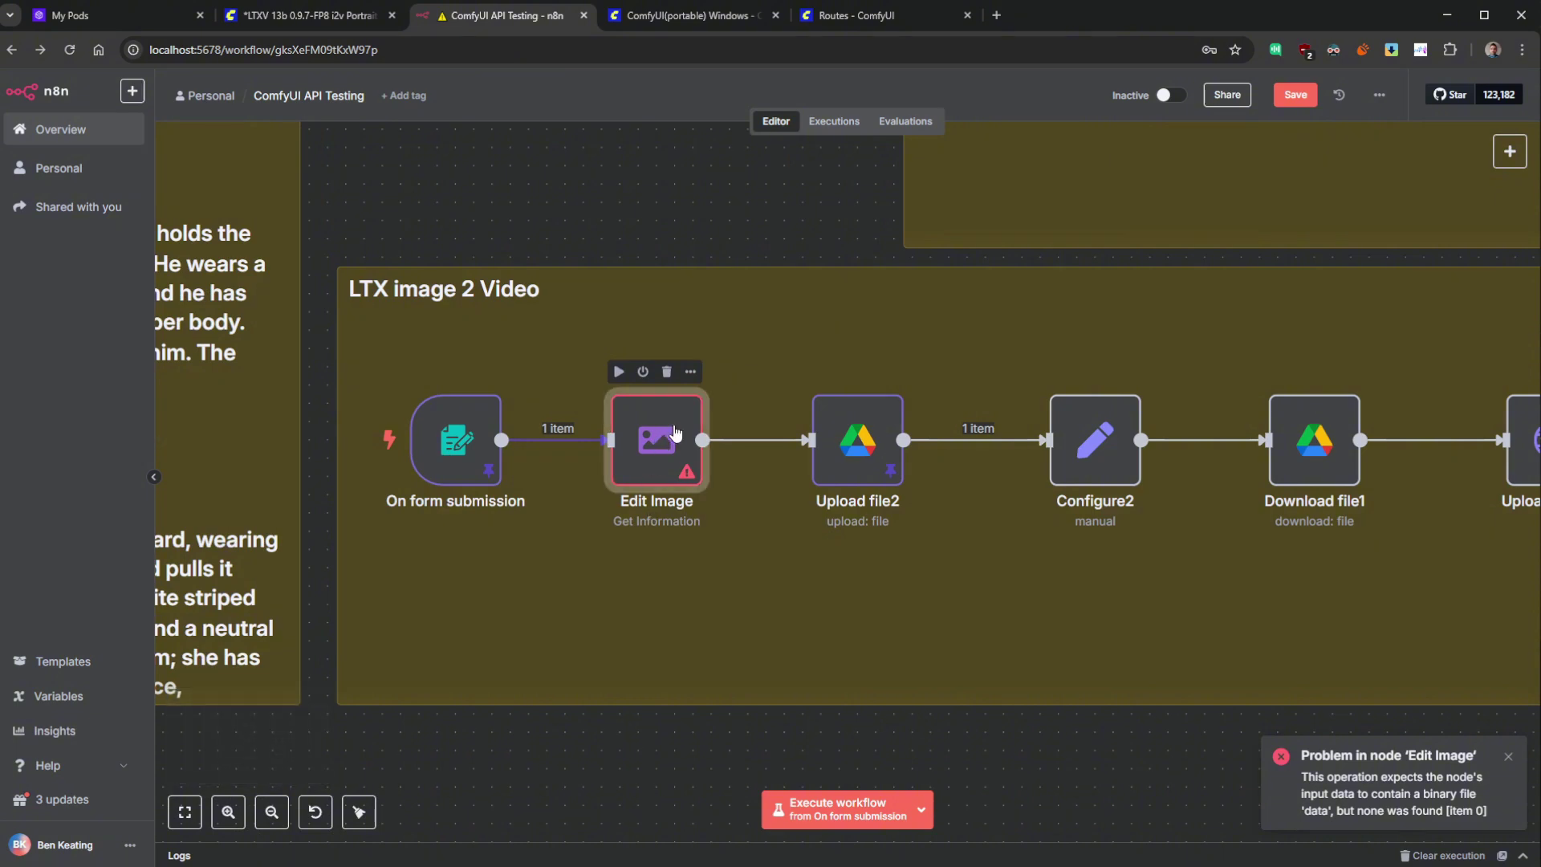
click(857, 439)
scroll(368, 569, right, 5)
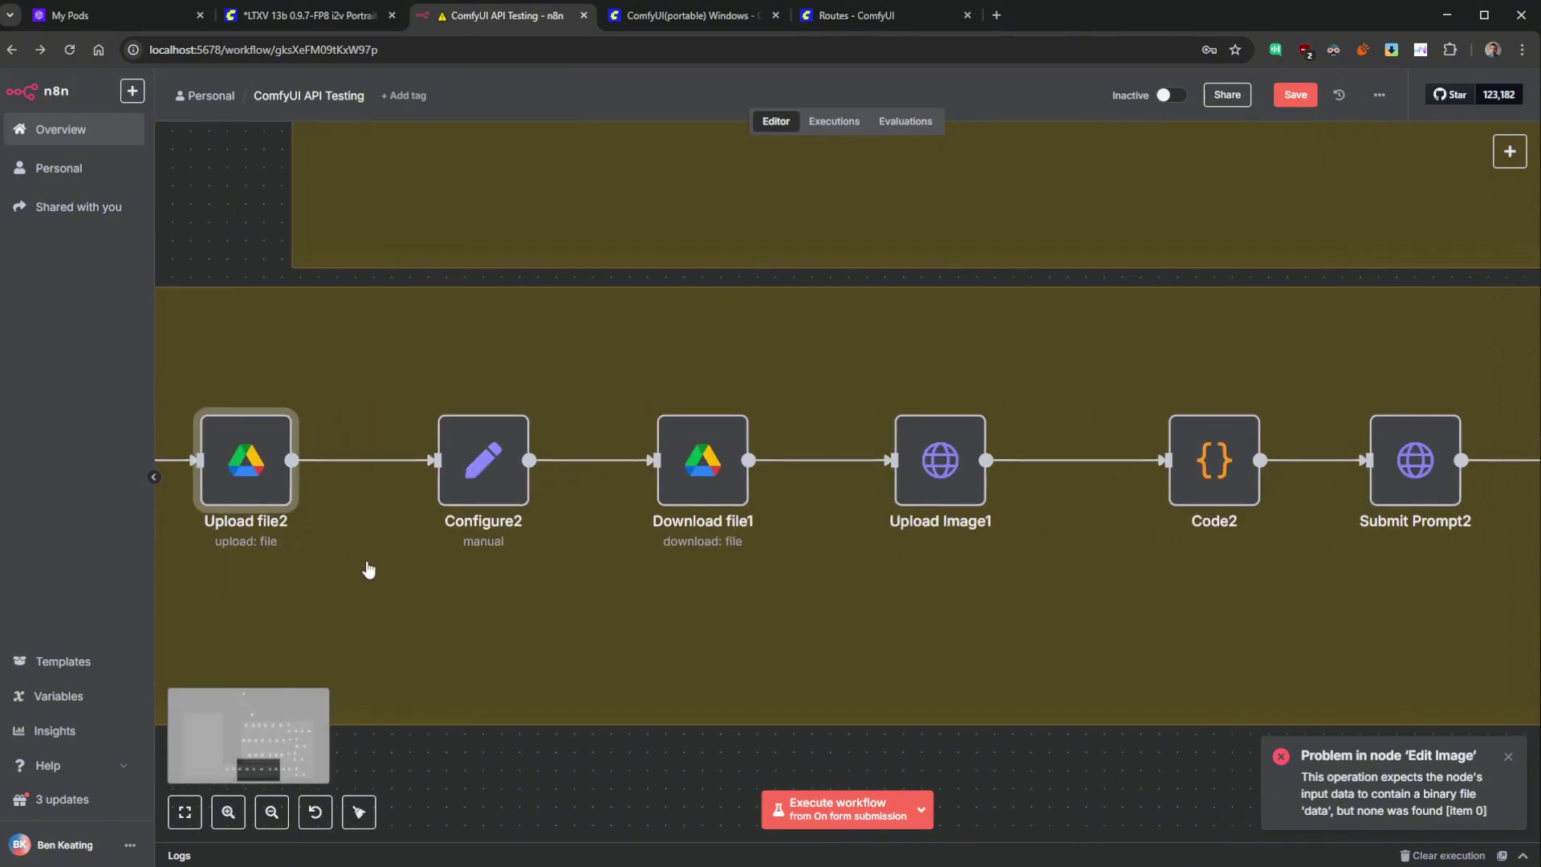
scroll(368, 570, left, 5)
mouse_move(522, 438)
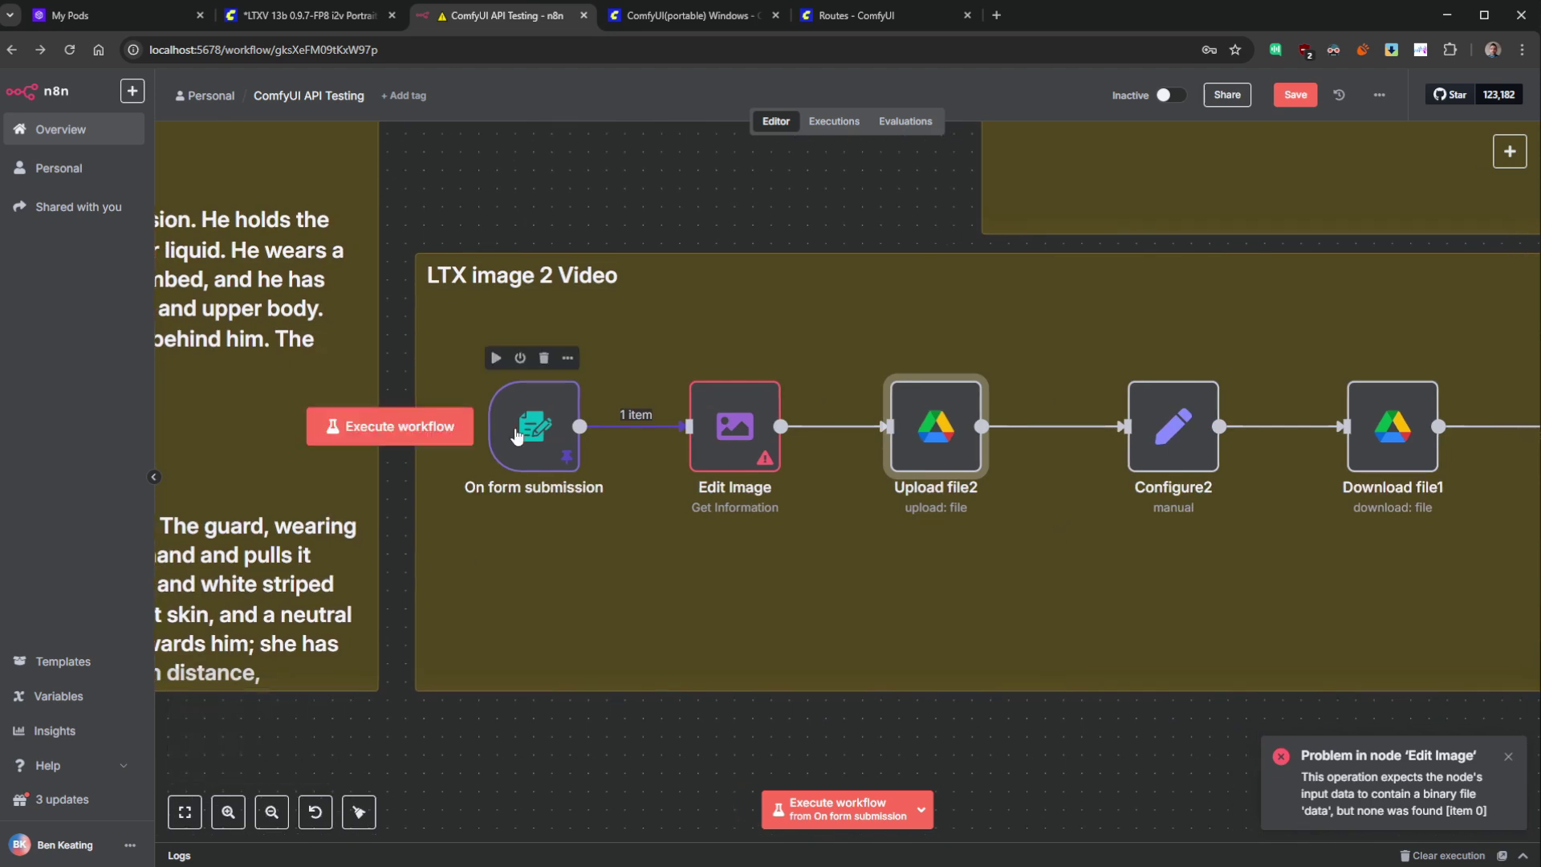
click(530, 433)
- Run the LTX image 2 Video workflow by submitting its form with the baby panda prompt and the panda image file
click(440, 426)
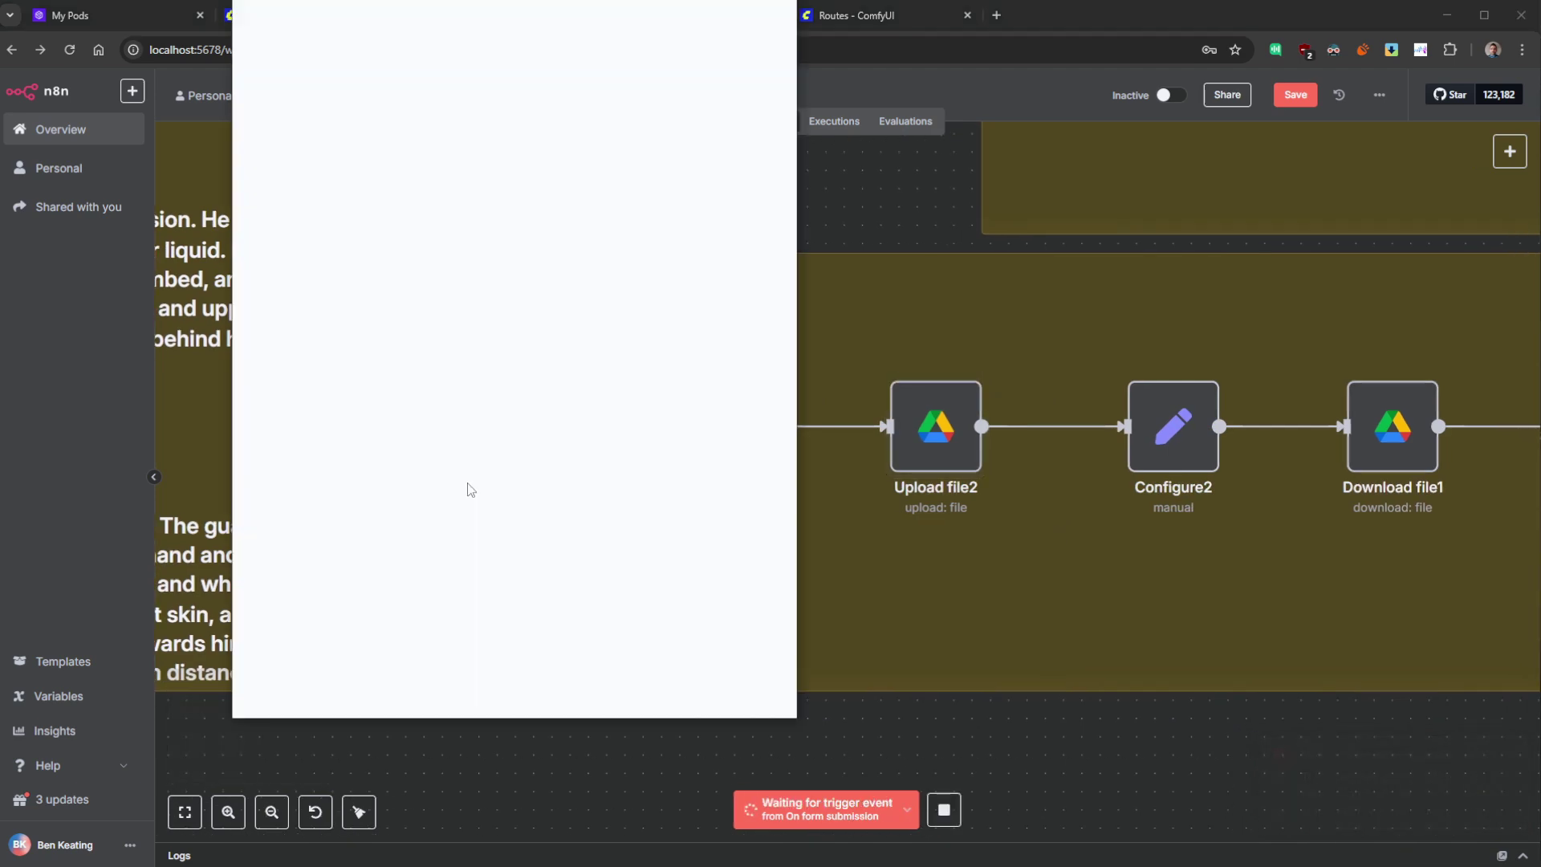
click(416, 130)
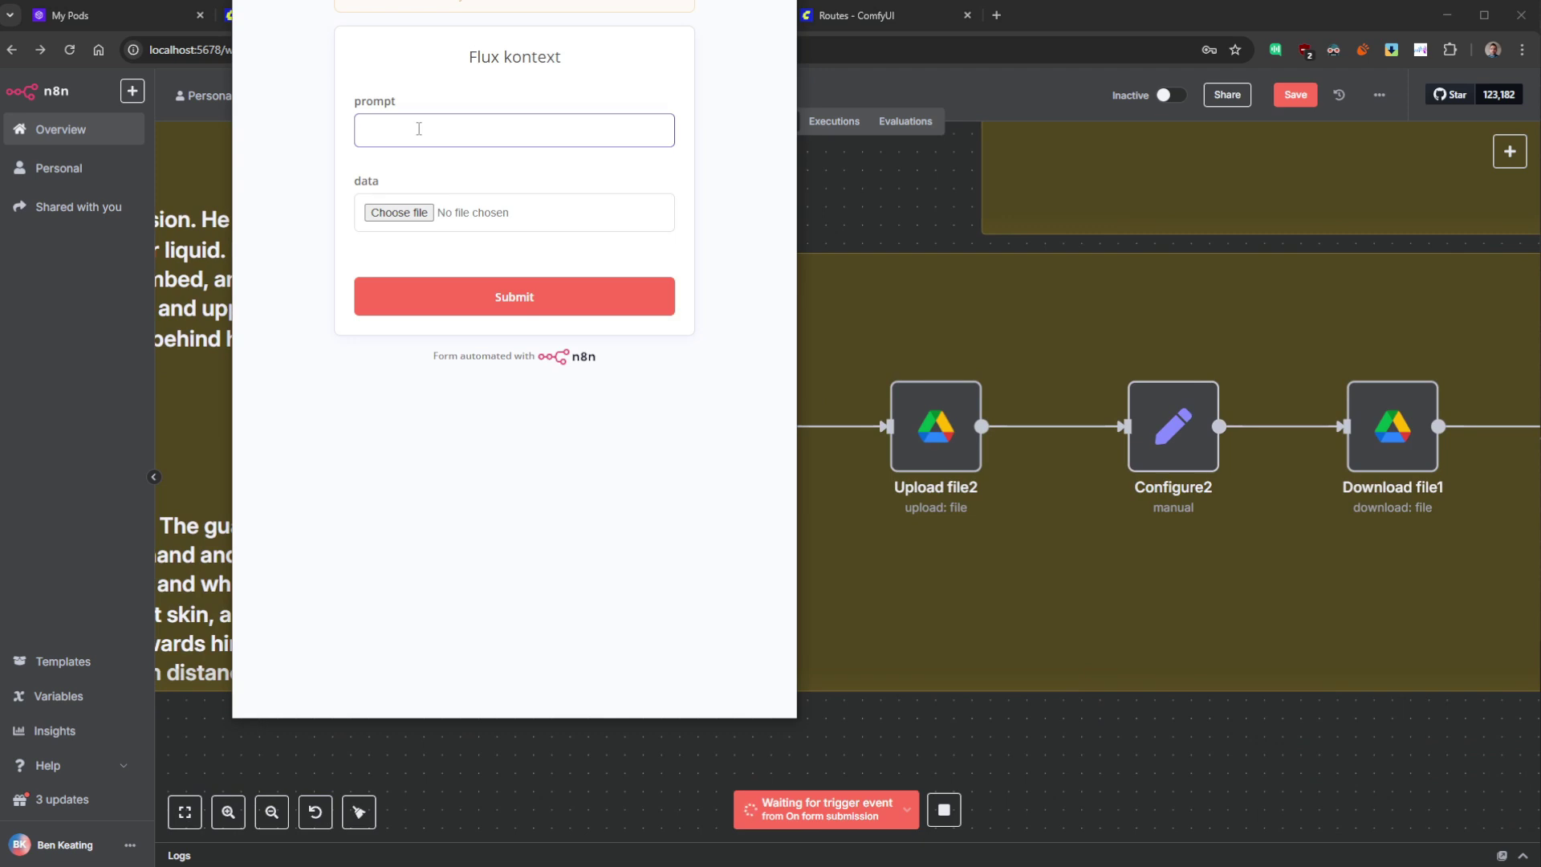
key(ctrl+v)
key(ctrl+a)
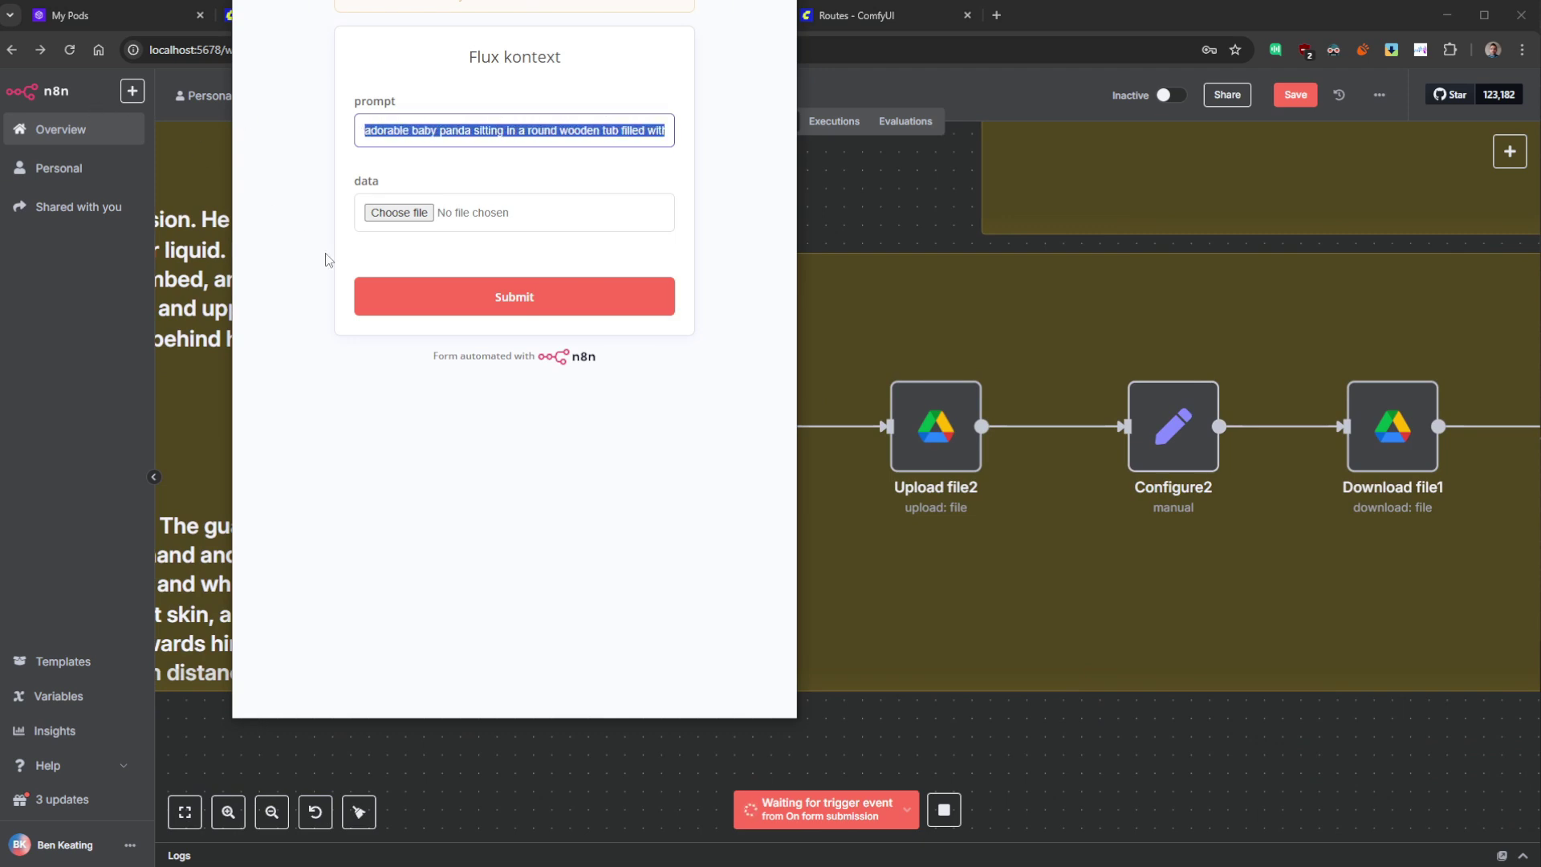
click(399, 211)
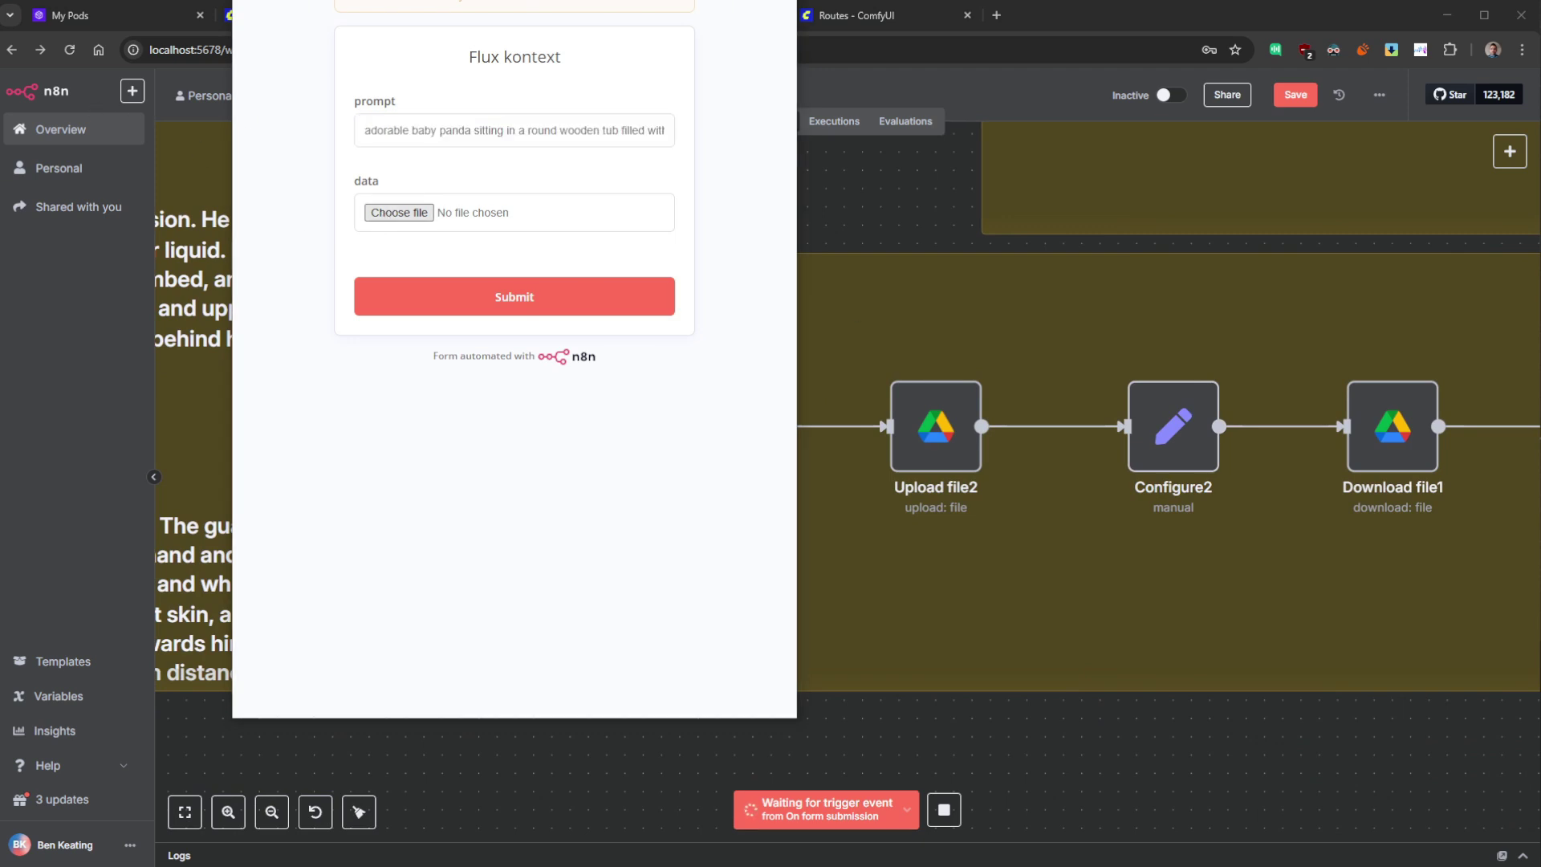
click(562, 296)
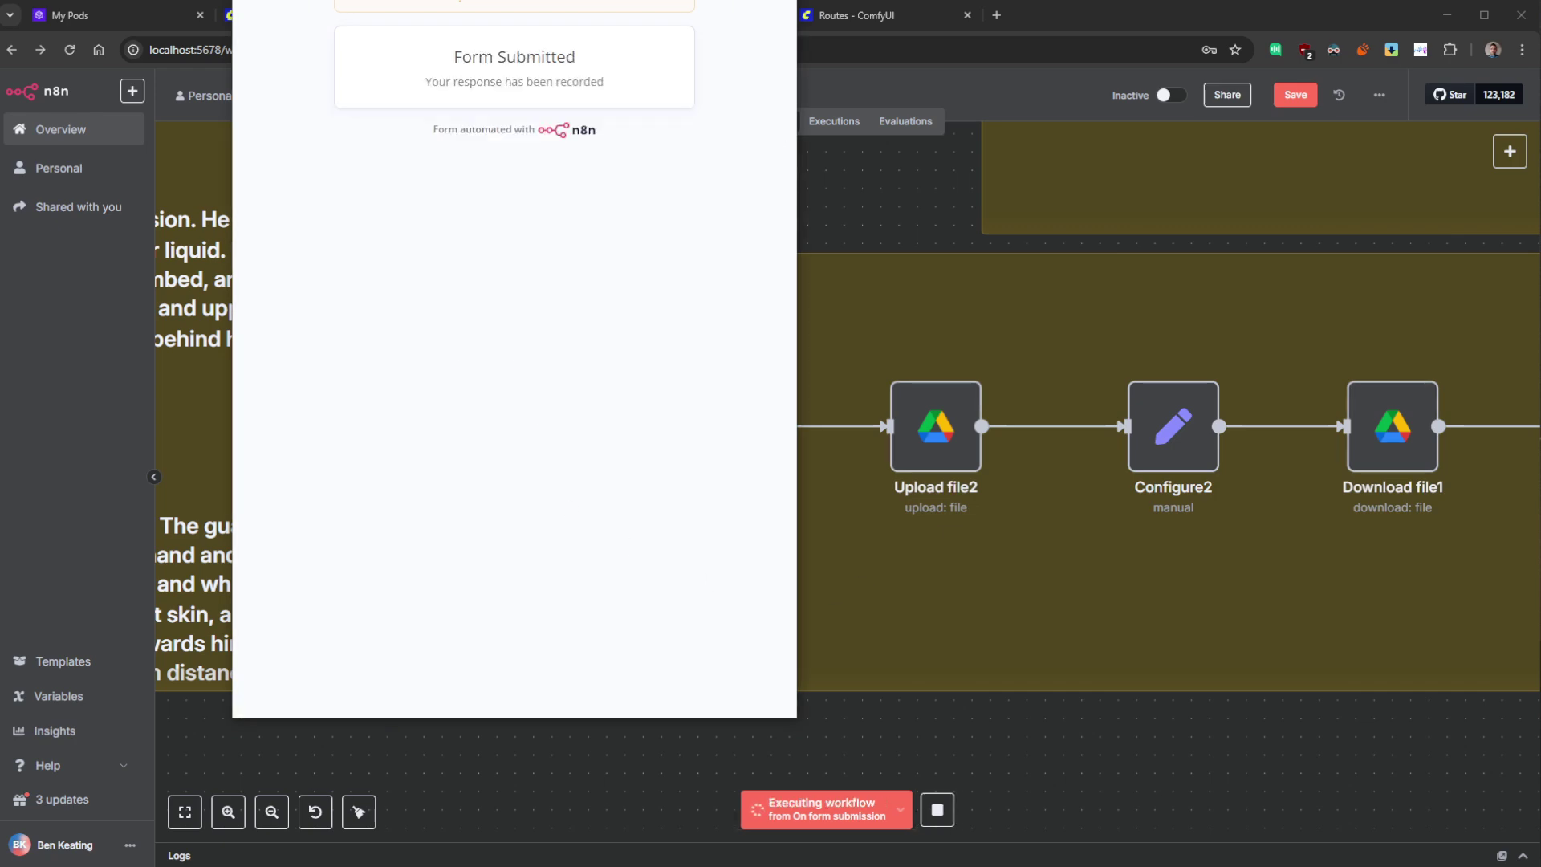
click(779, 2)
- Follow the execution along the LTX image 2 Video chain from On form submission through the Wait2 loop to HTTP Request5
scroll(908, 497, down, 4)
drag(1117, 615, 800, 586)
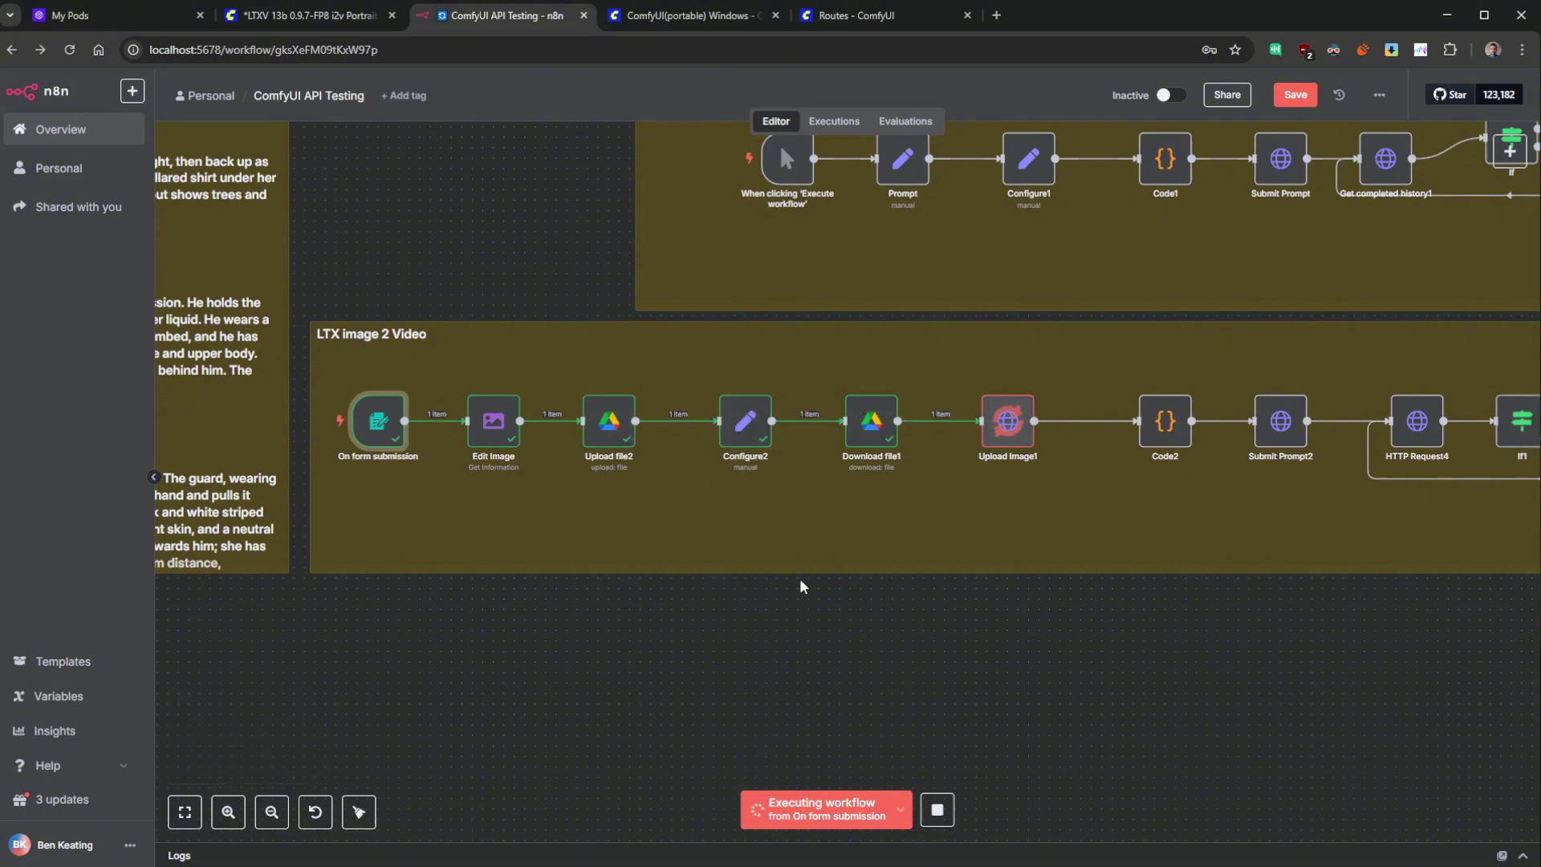
mouse_move(378, 423)
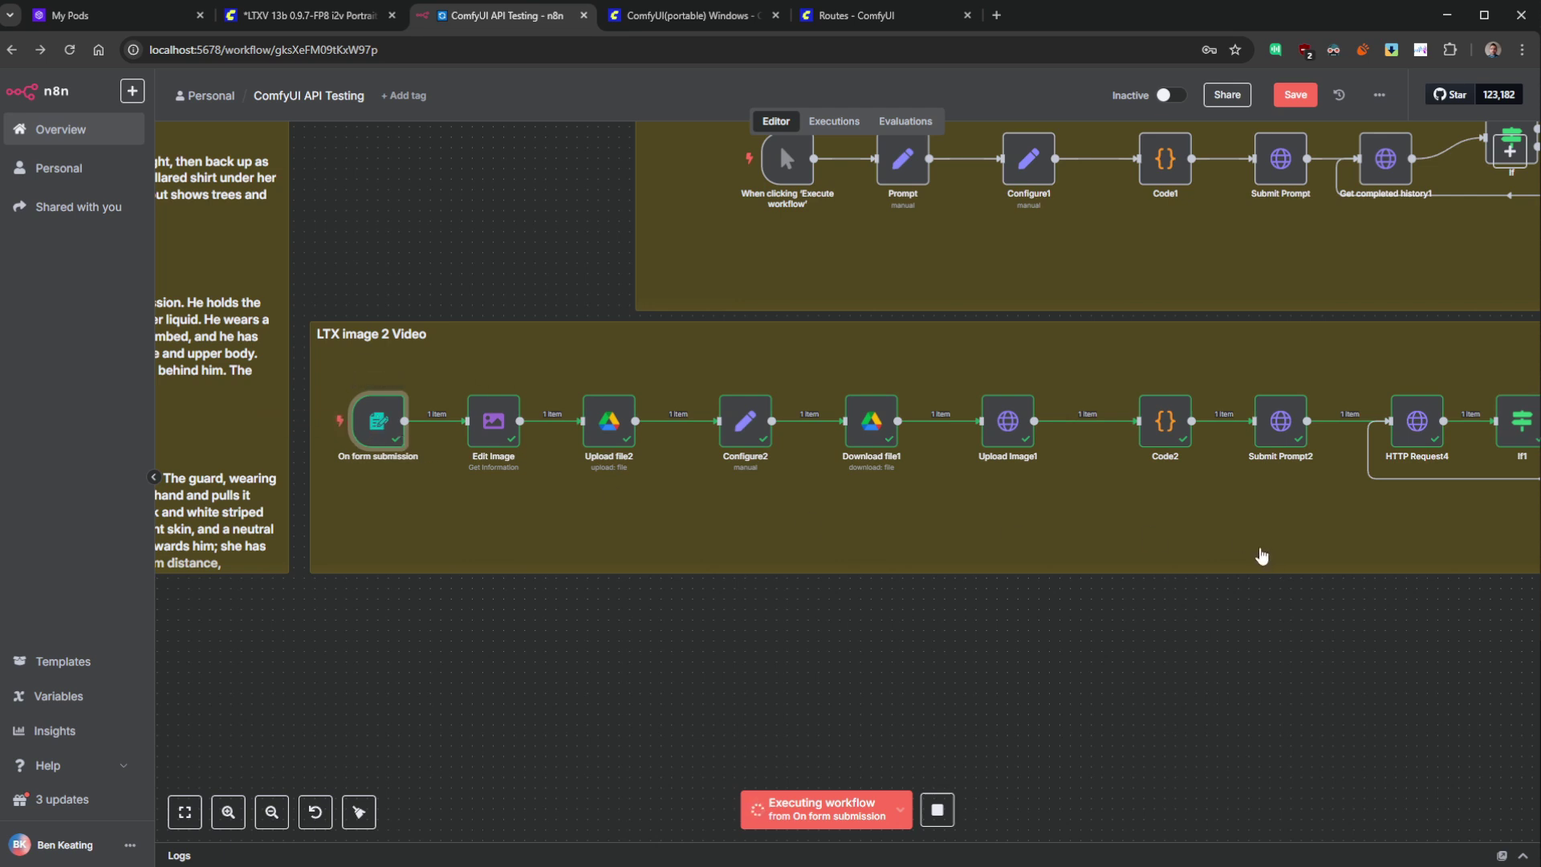
drag(1162, 550, 832, 519)
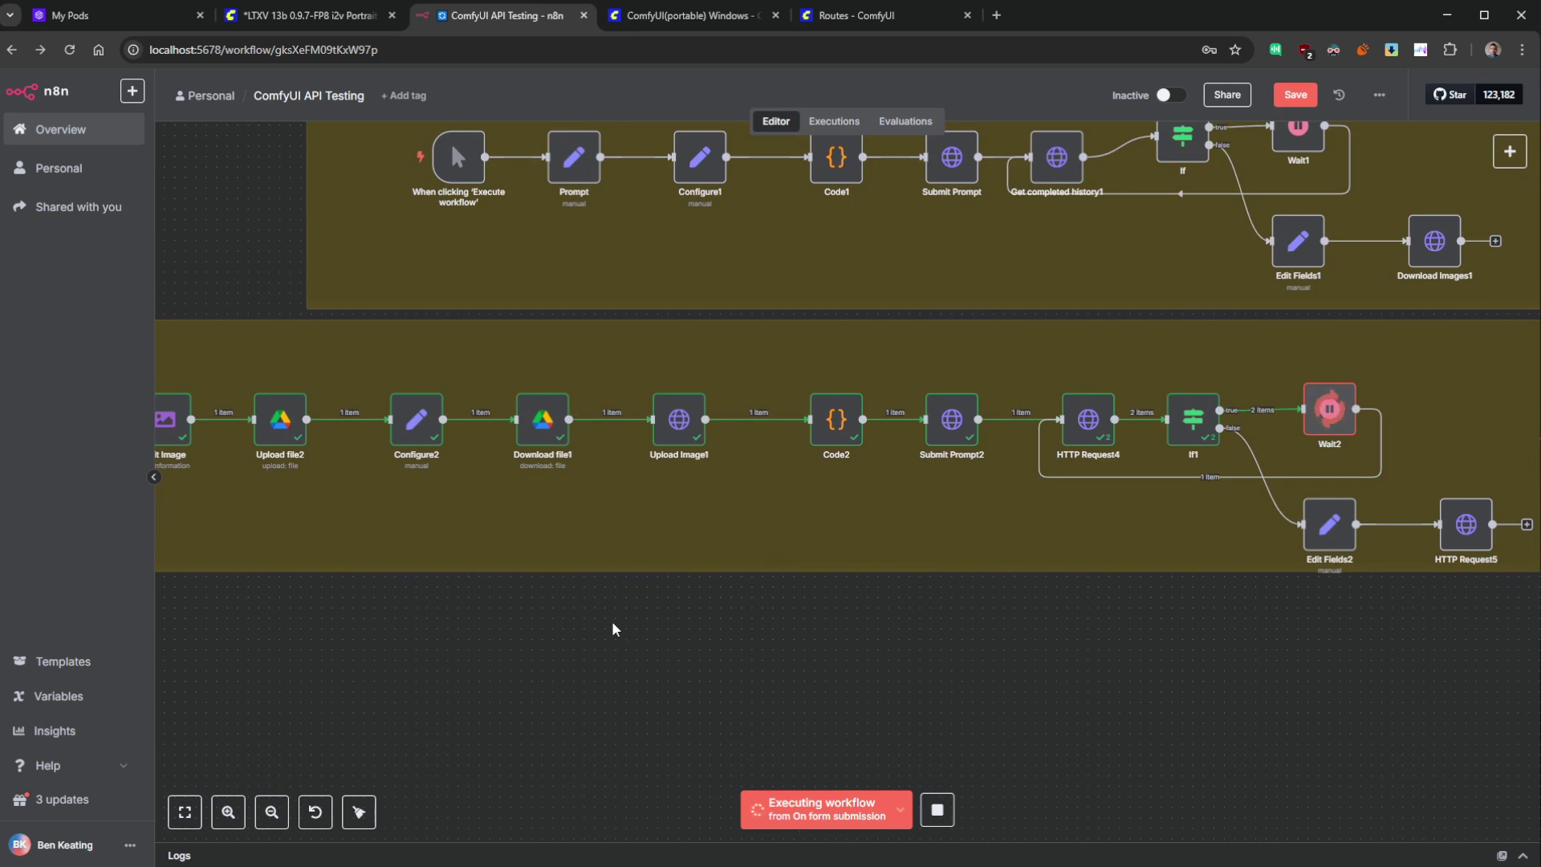
scroll(612, 625, left, 4)
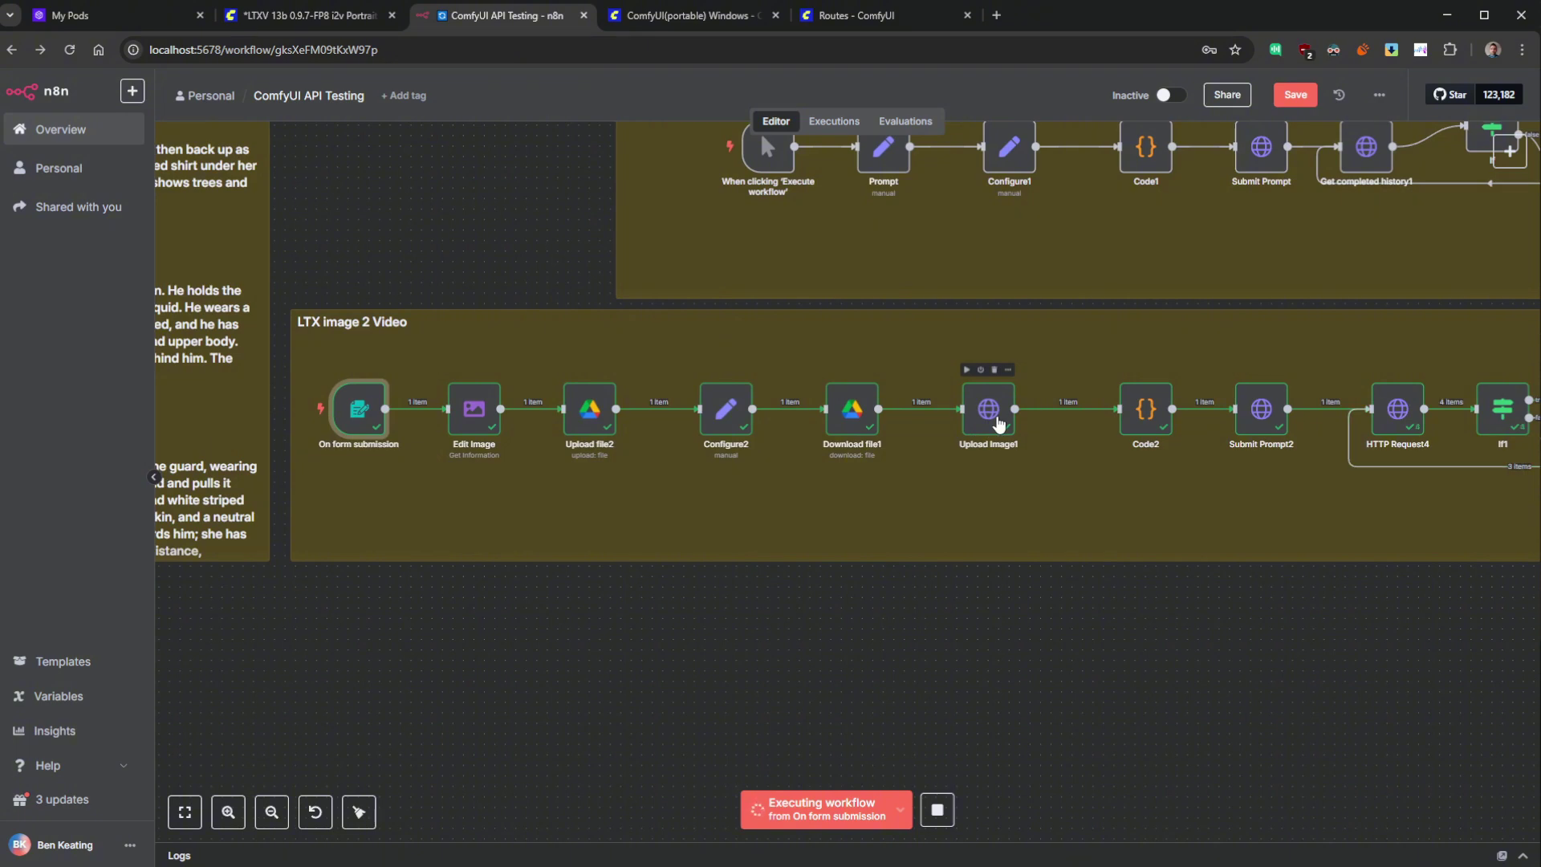
mouse_move(336, 407)
mouse_move(989, 411)
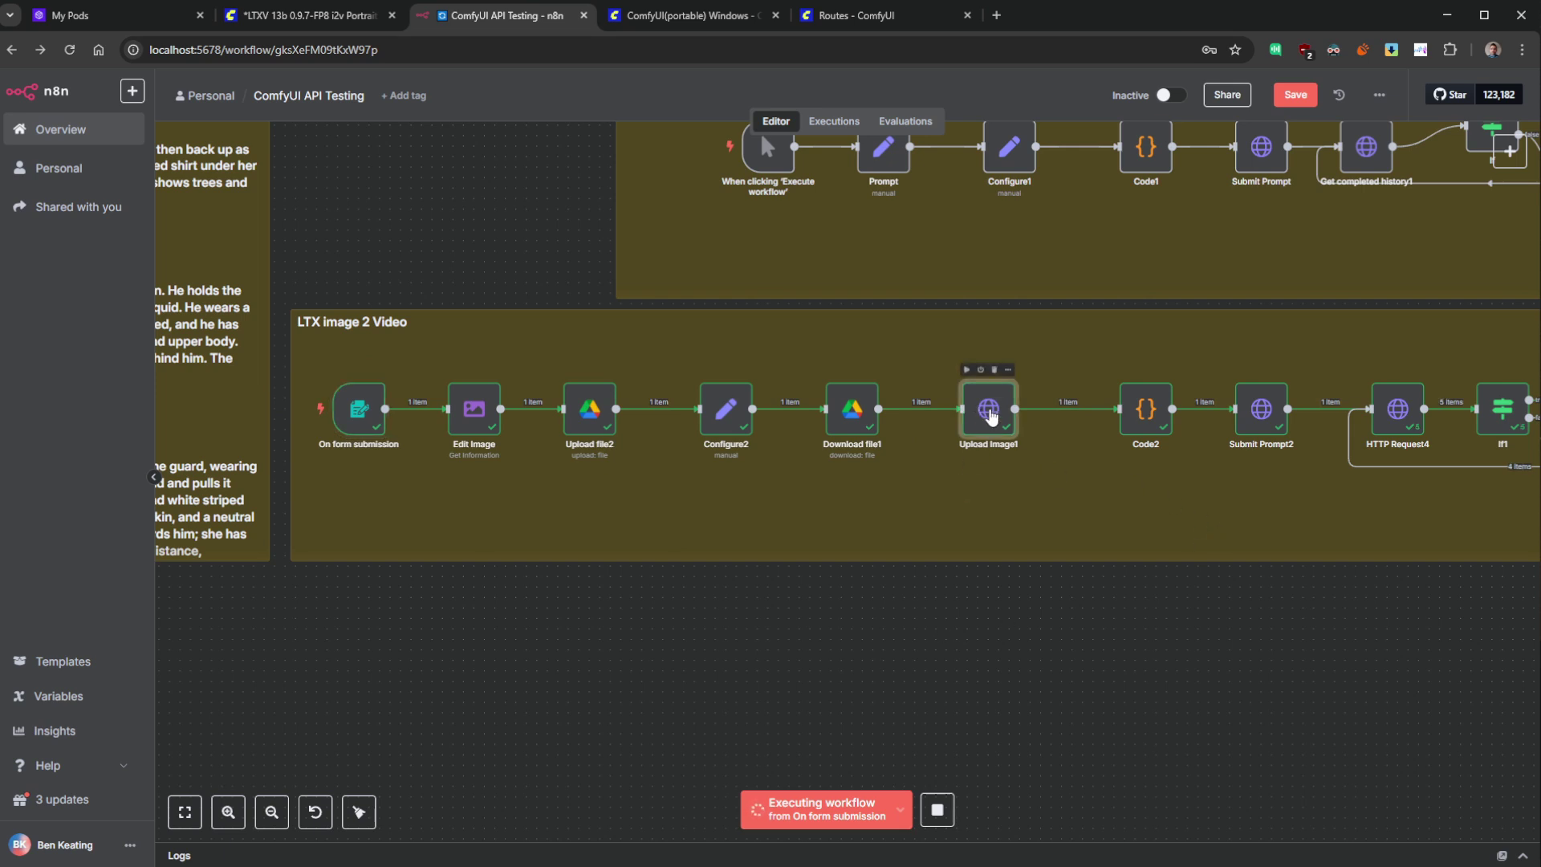
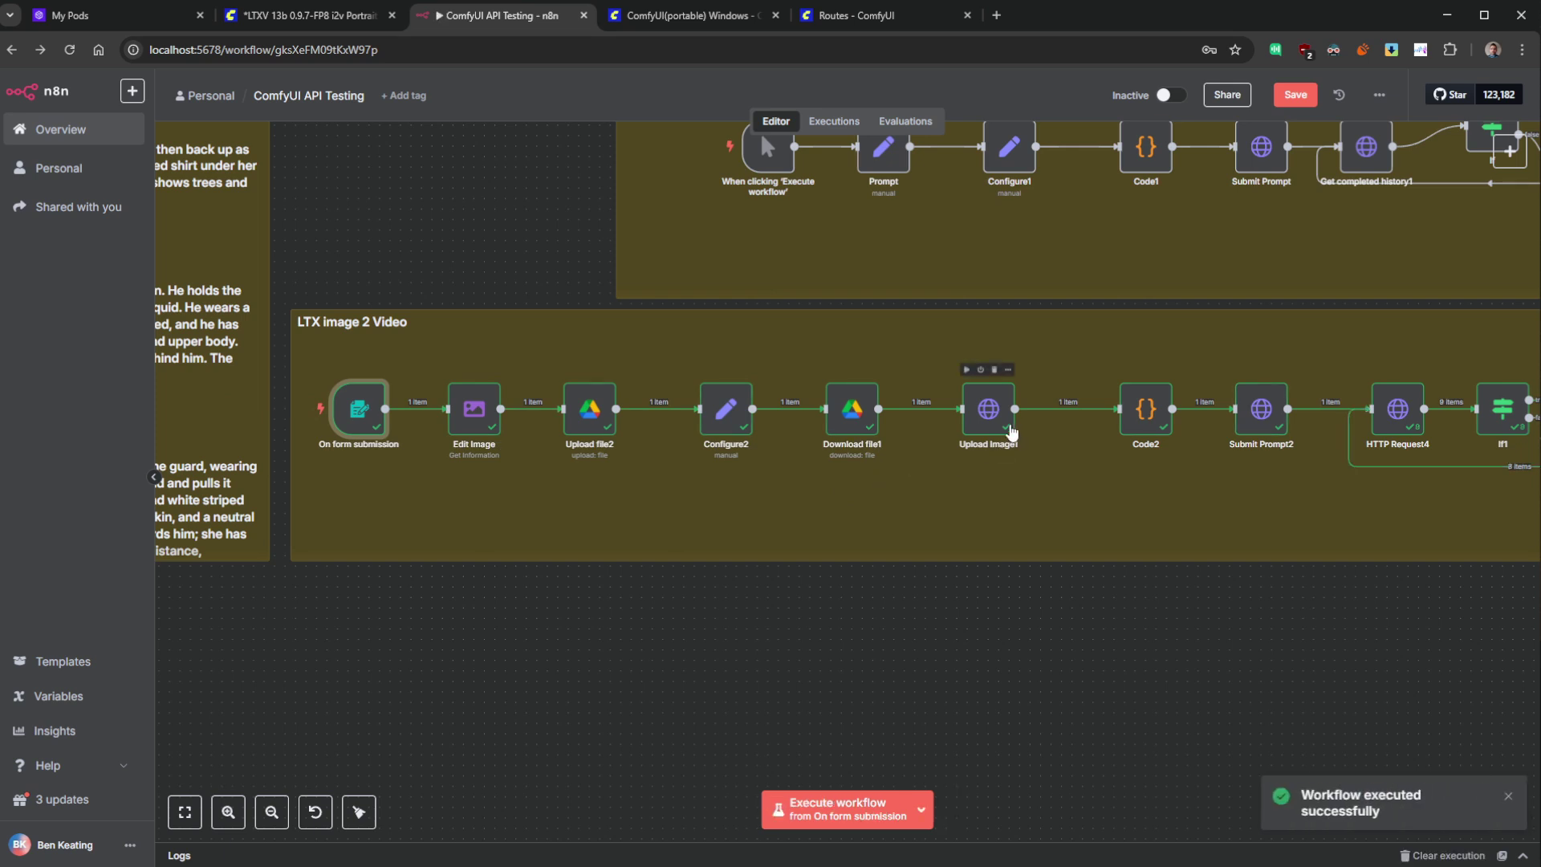
scroll(933, 492, right, 3)
scroll(767, 492, right, 3)
scroll(818, 557, right, 2)
scroll(819, 557, down, 1)
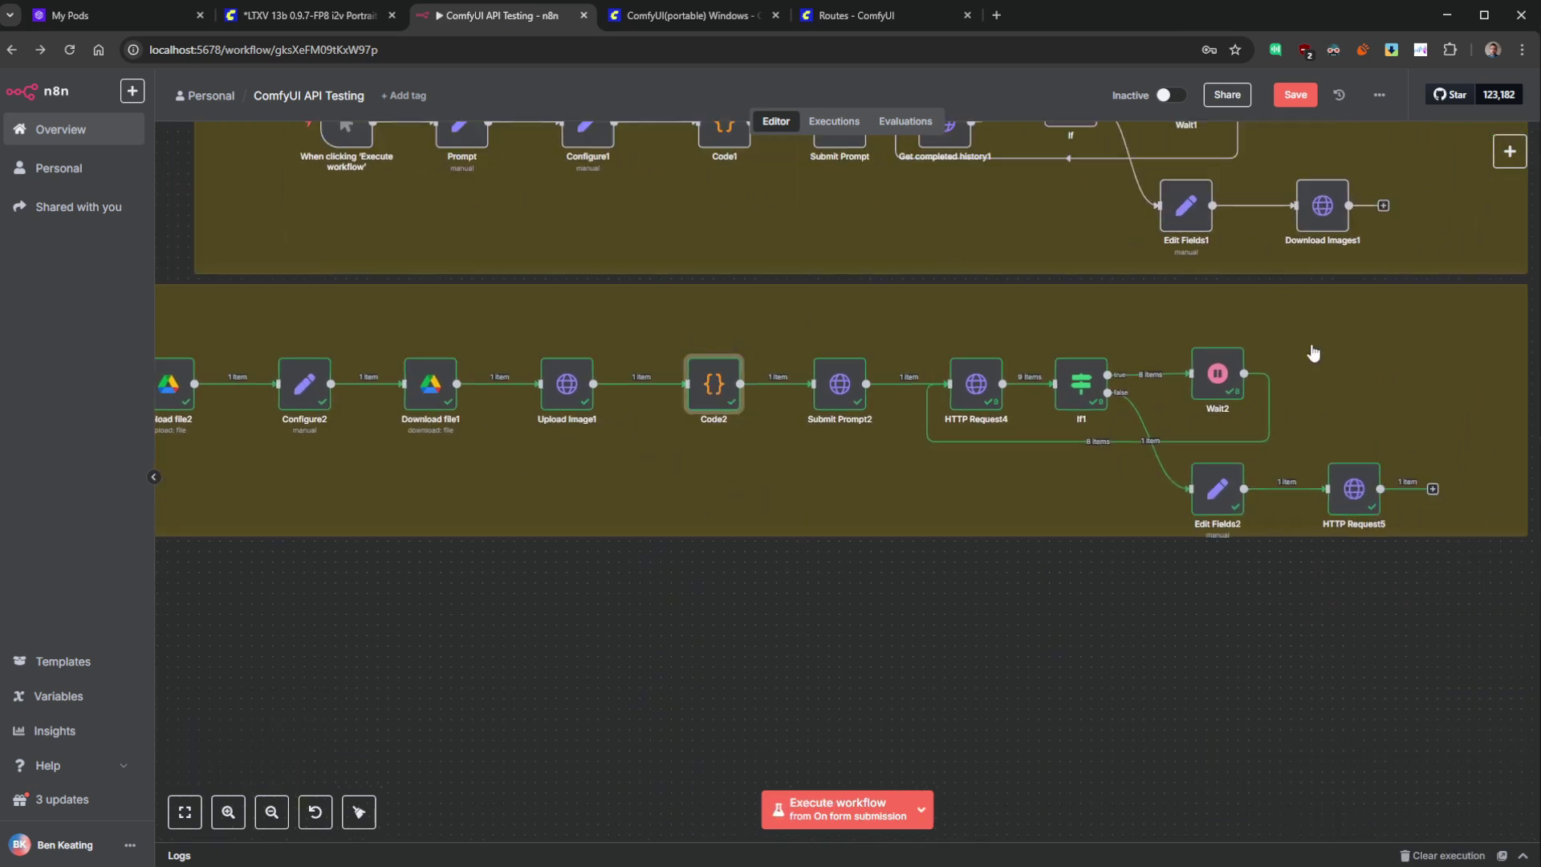
- Examine the Submit Prompt2 node's POST URL, its JSON.stringify body and the prompt_id in its output
click(846, 386)
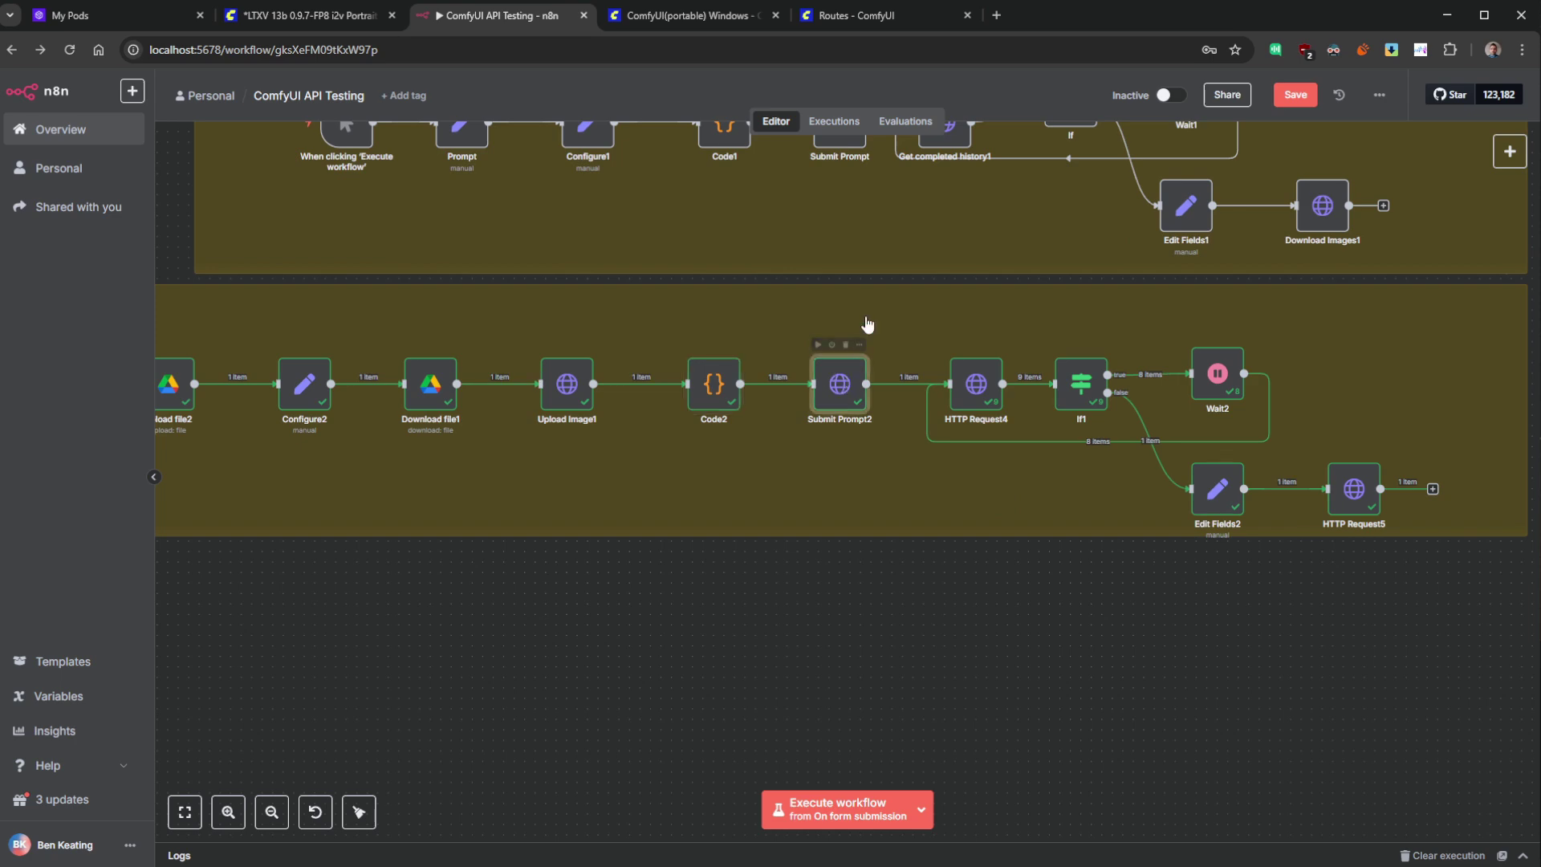
drag(866, 323, 847, 361)
double_click(820, 421)
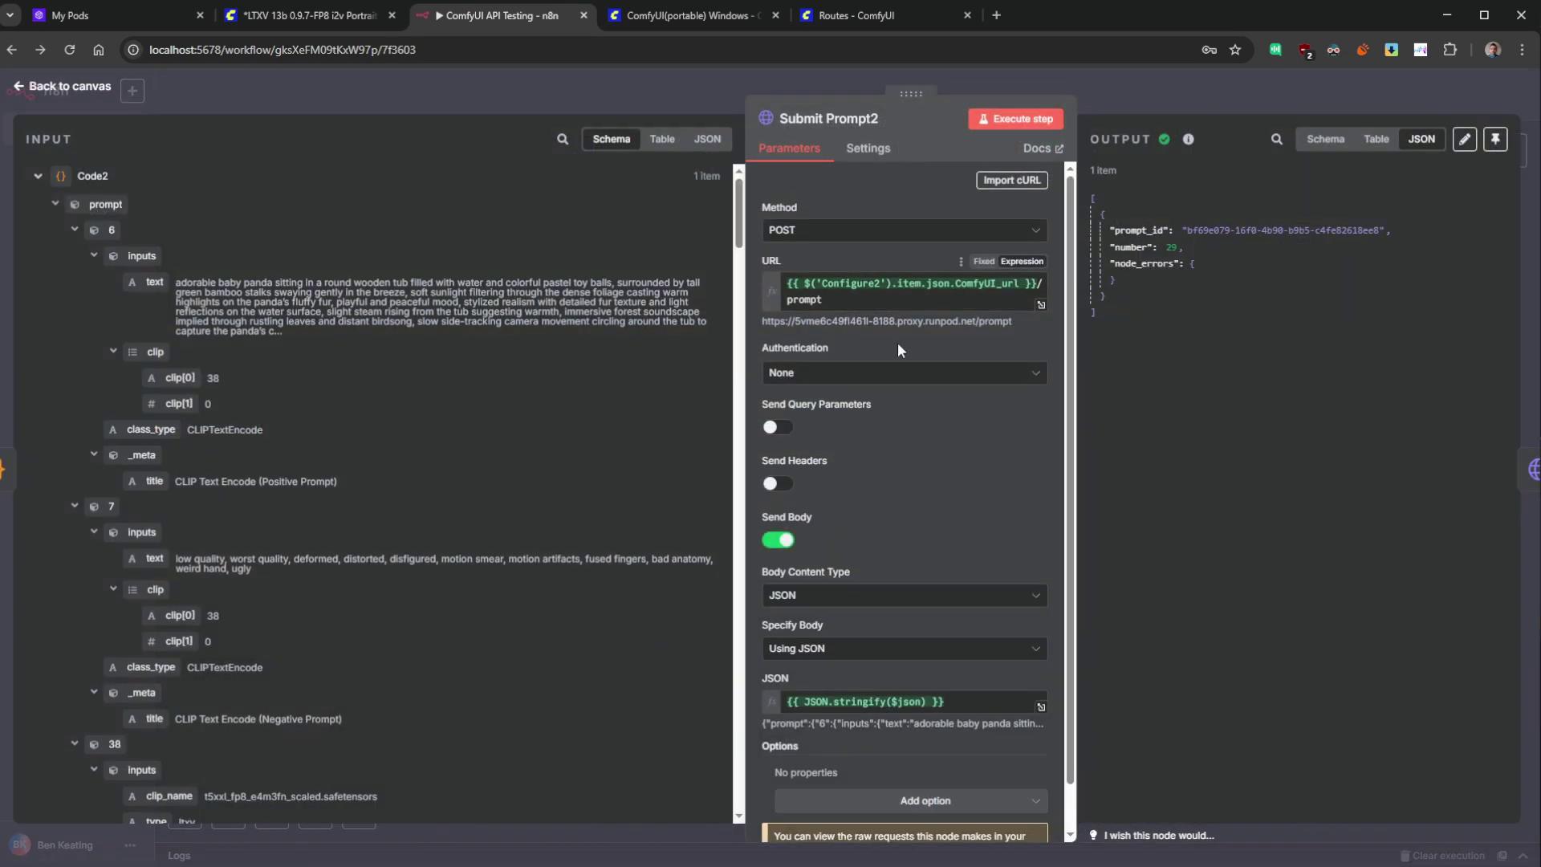
scroll(963, 513, down, 1)
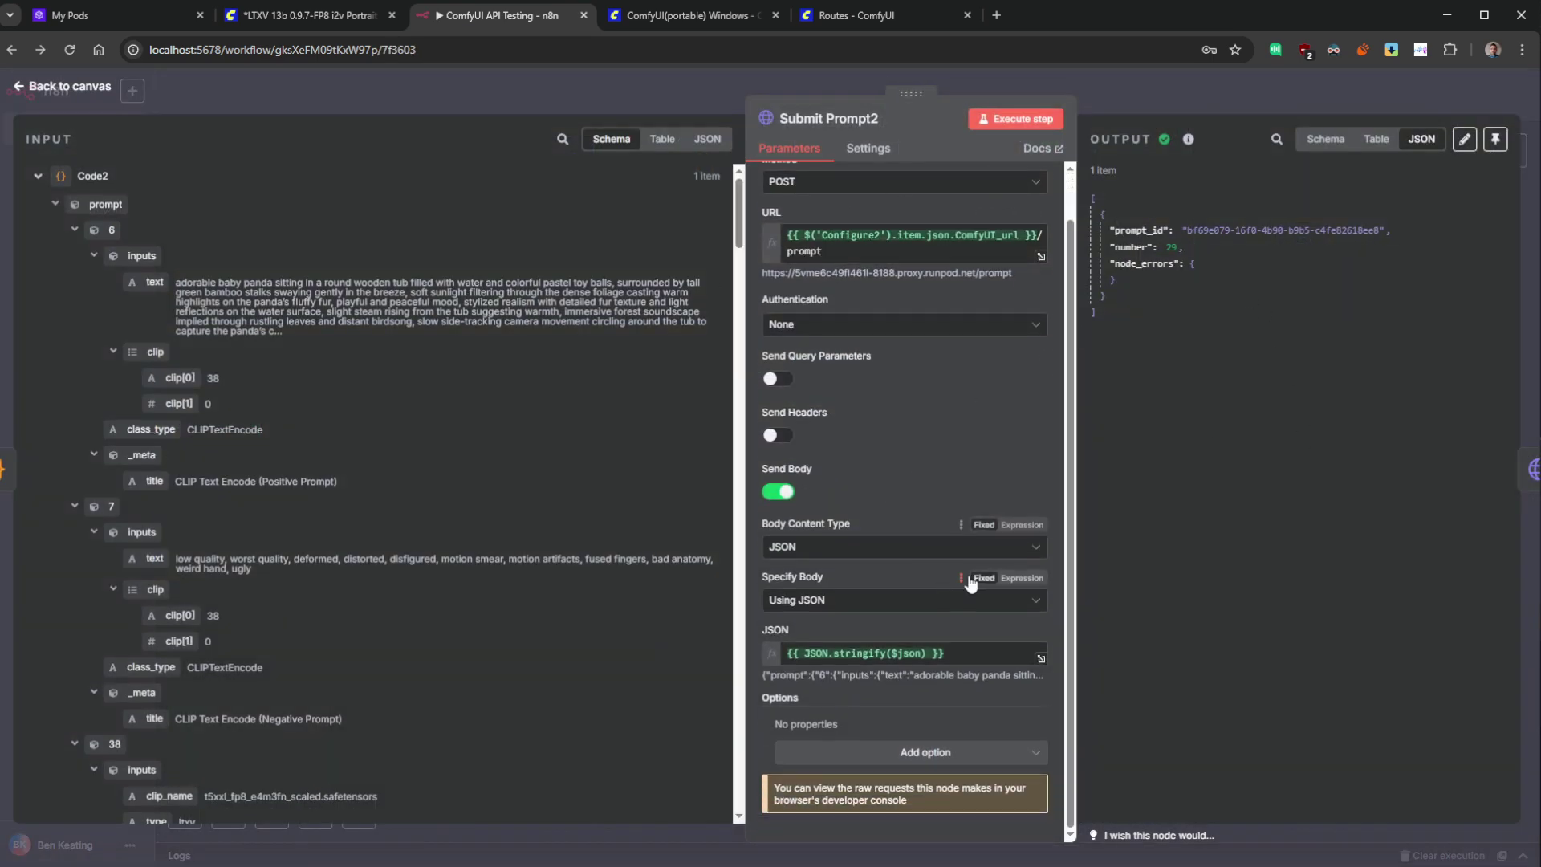
click(974, 652)
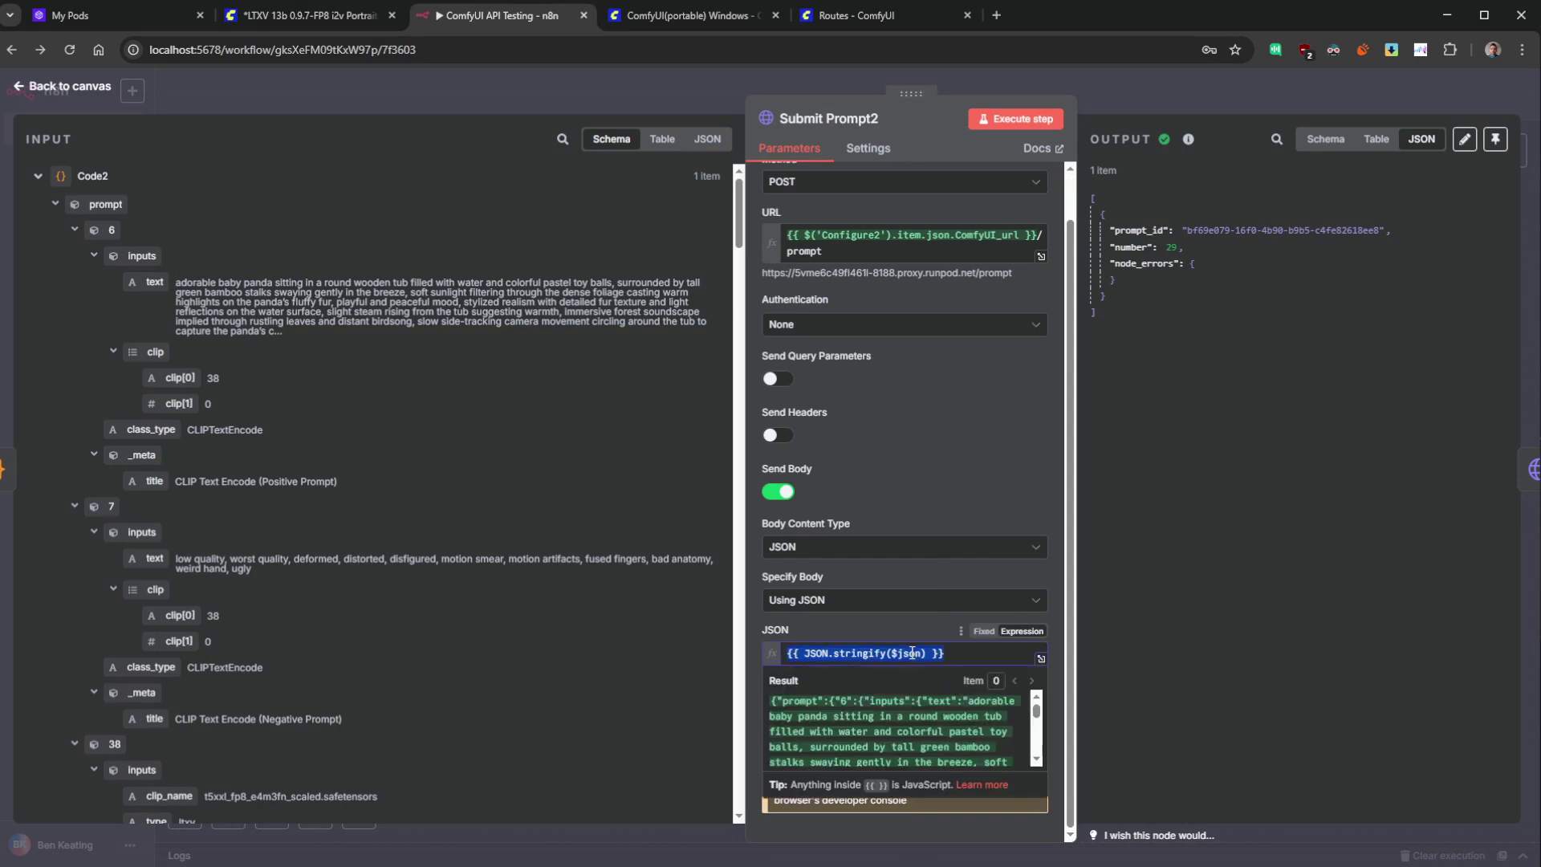
click(1133, 532)
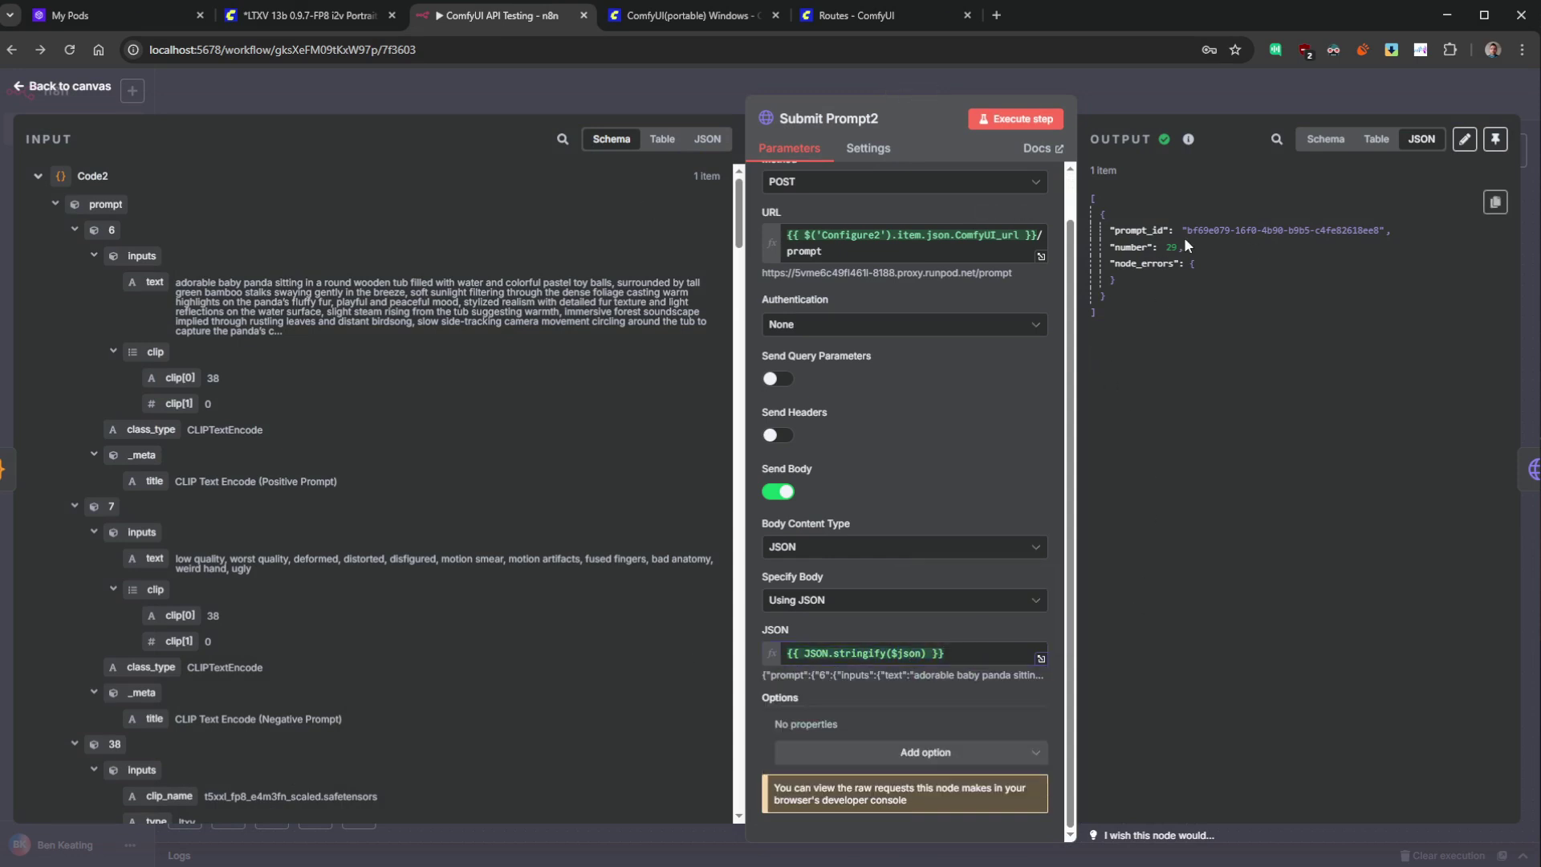
double_click(1272, 230)
click(60, 89)
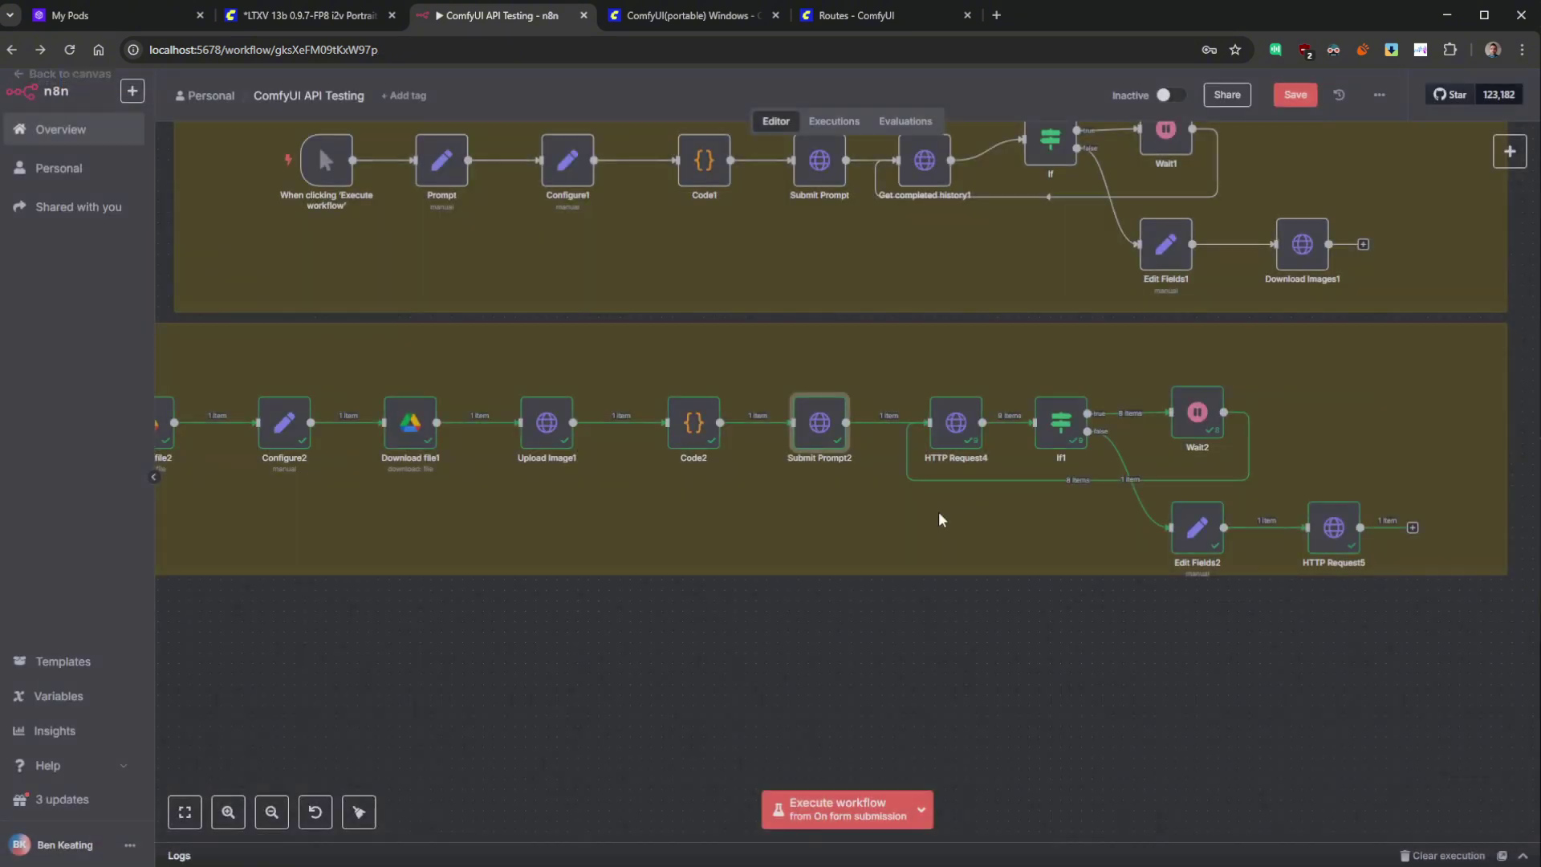
- Examine the Google Drive Upload file node that ends the Simple flux Image Generation workflow
scroll(803, 481, up, 2)
scroll(889, 443, up, 5)
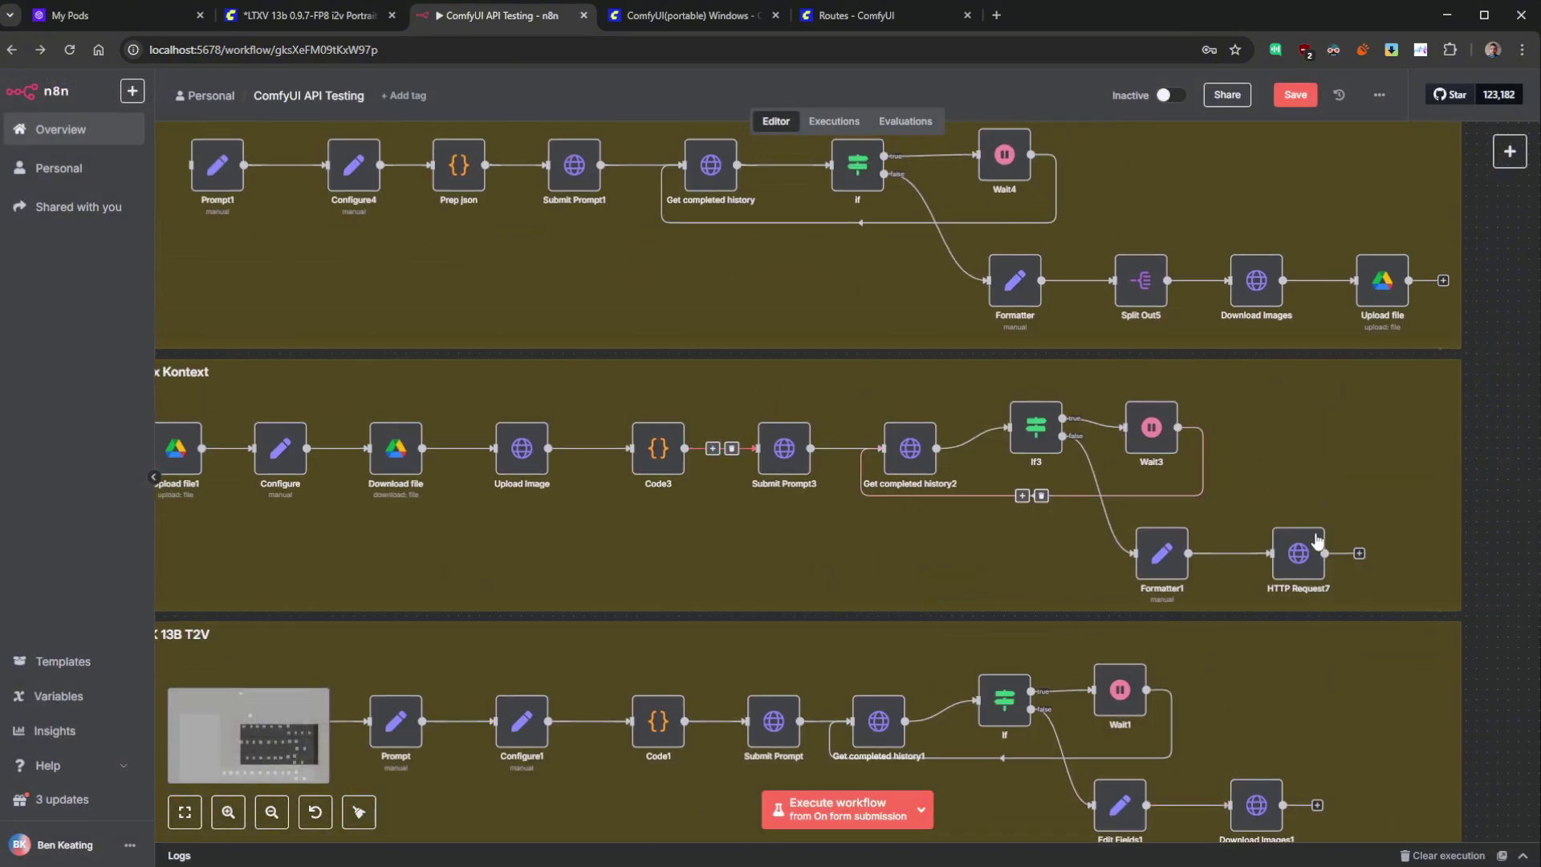
scroll(883, 617, up, 5)
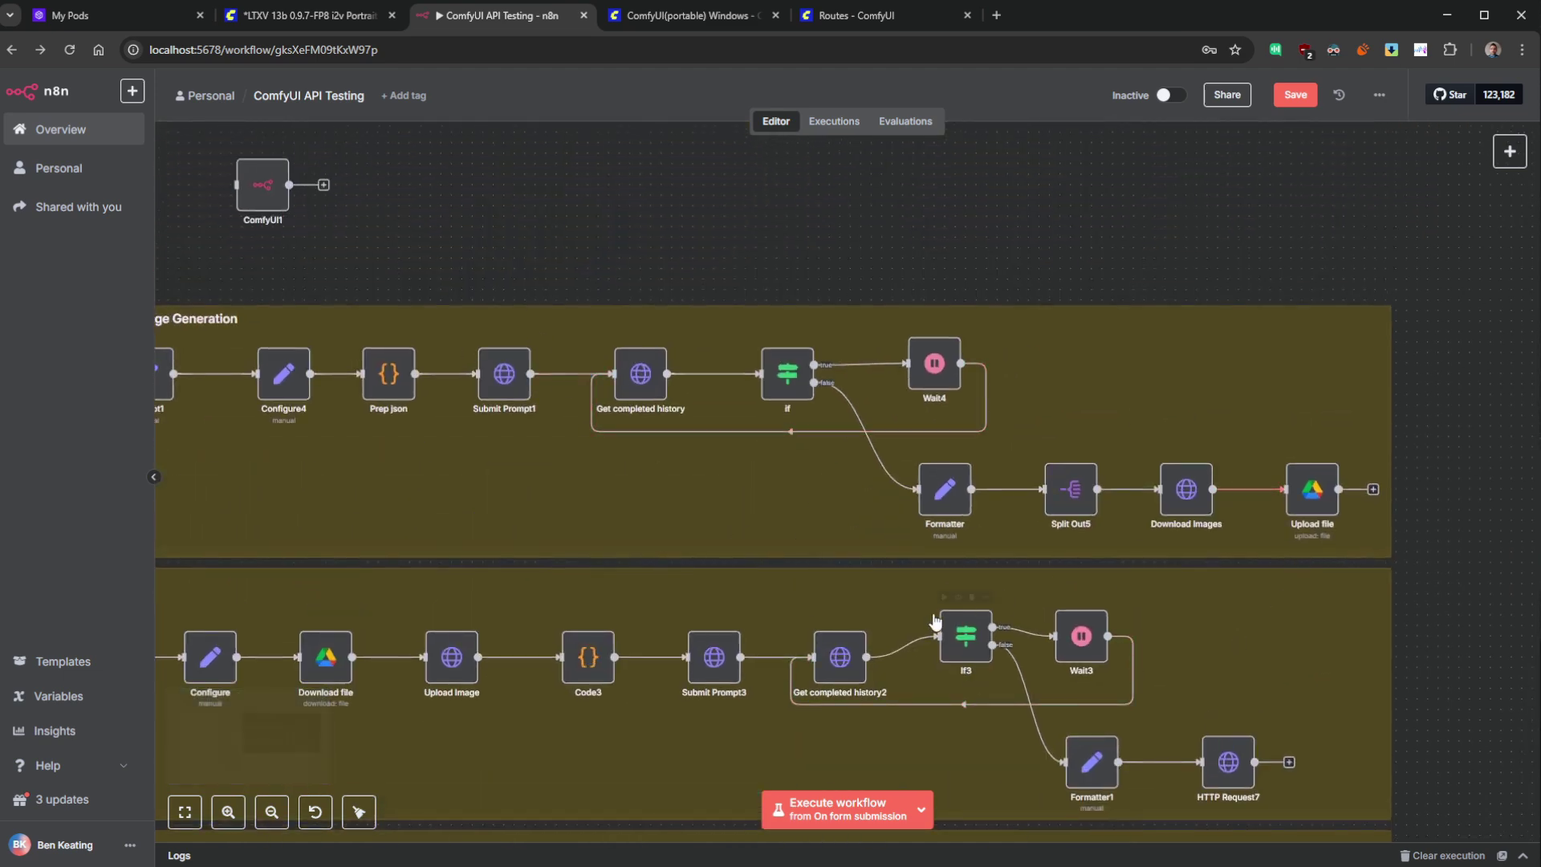
scroll(939, 562, down, 3)
scroll(922, 418, right, 5)
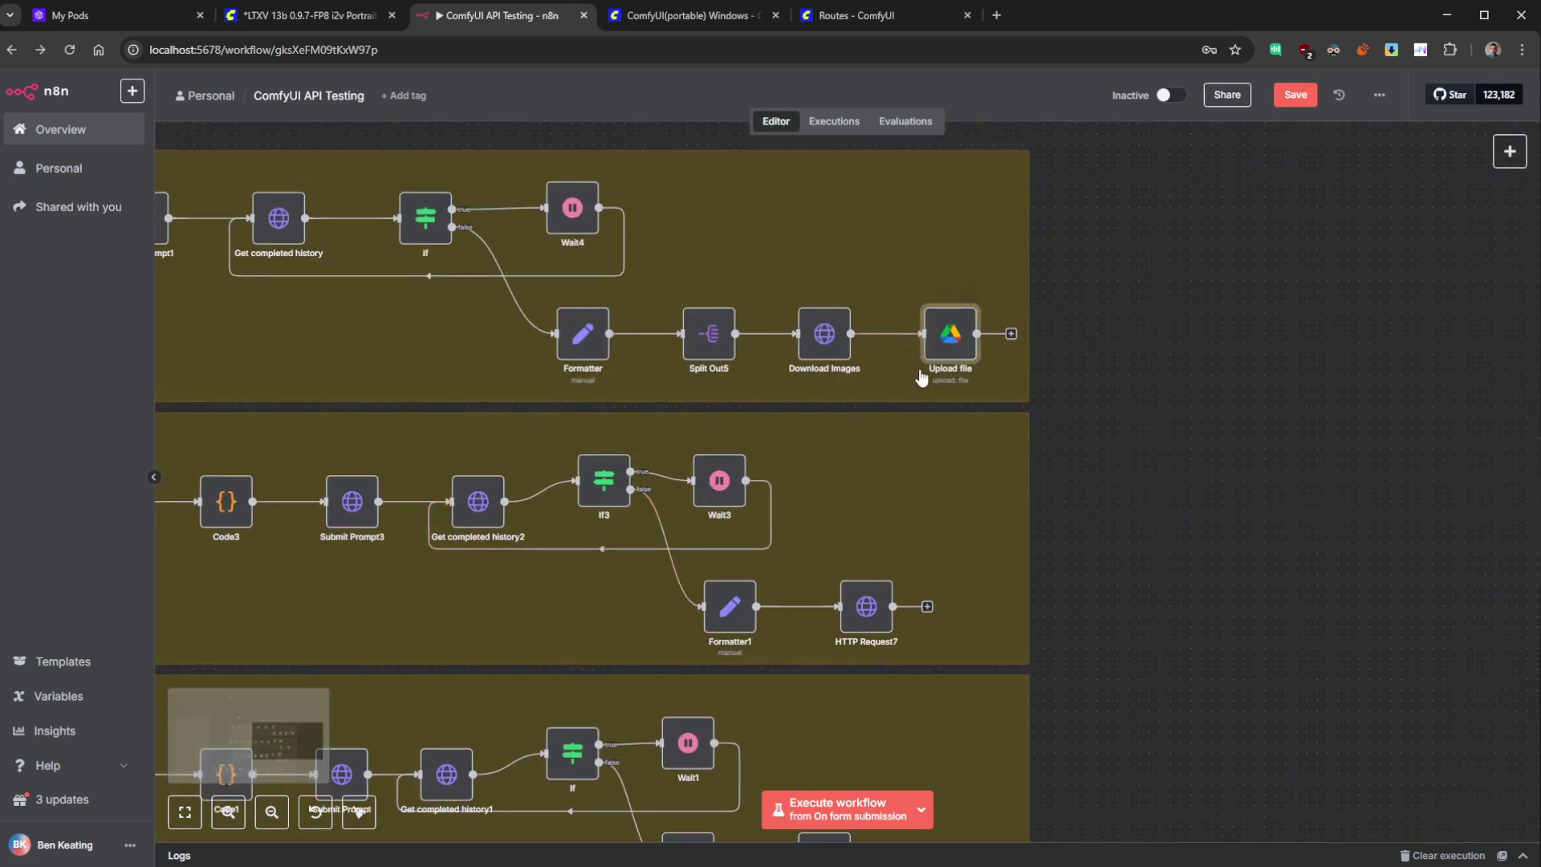
drag(967, 341, 972, 329)
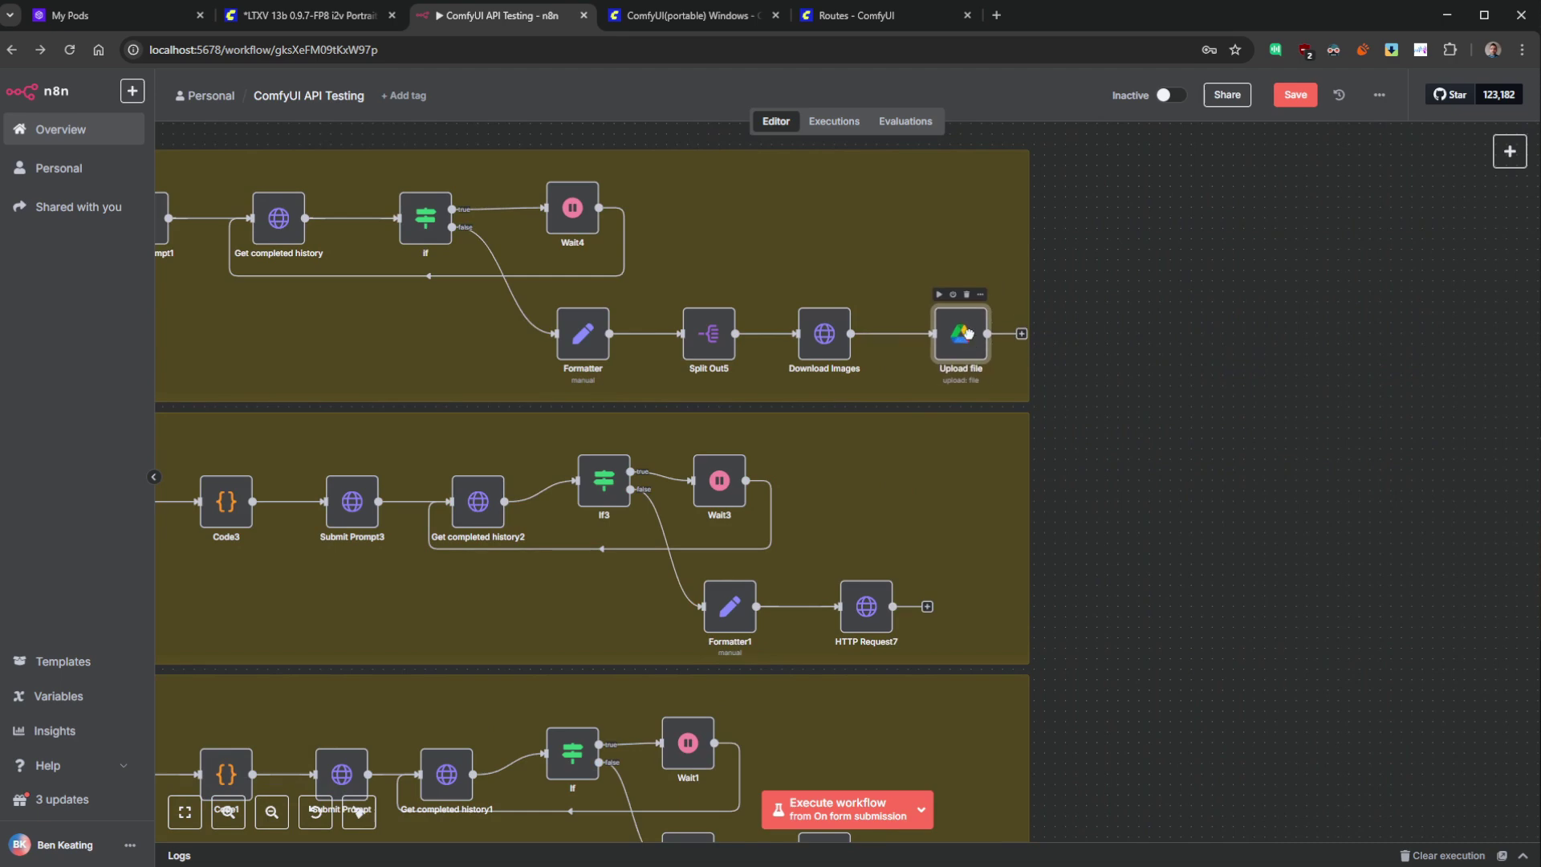
double_click(973, 329)
- View the generated video in the binary output of HTTP Request5 and return to the canvas
click(1171, 377)
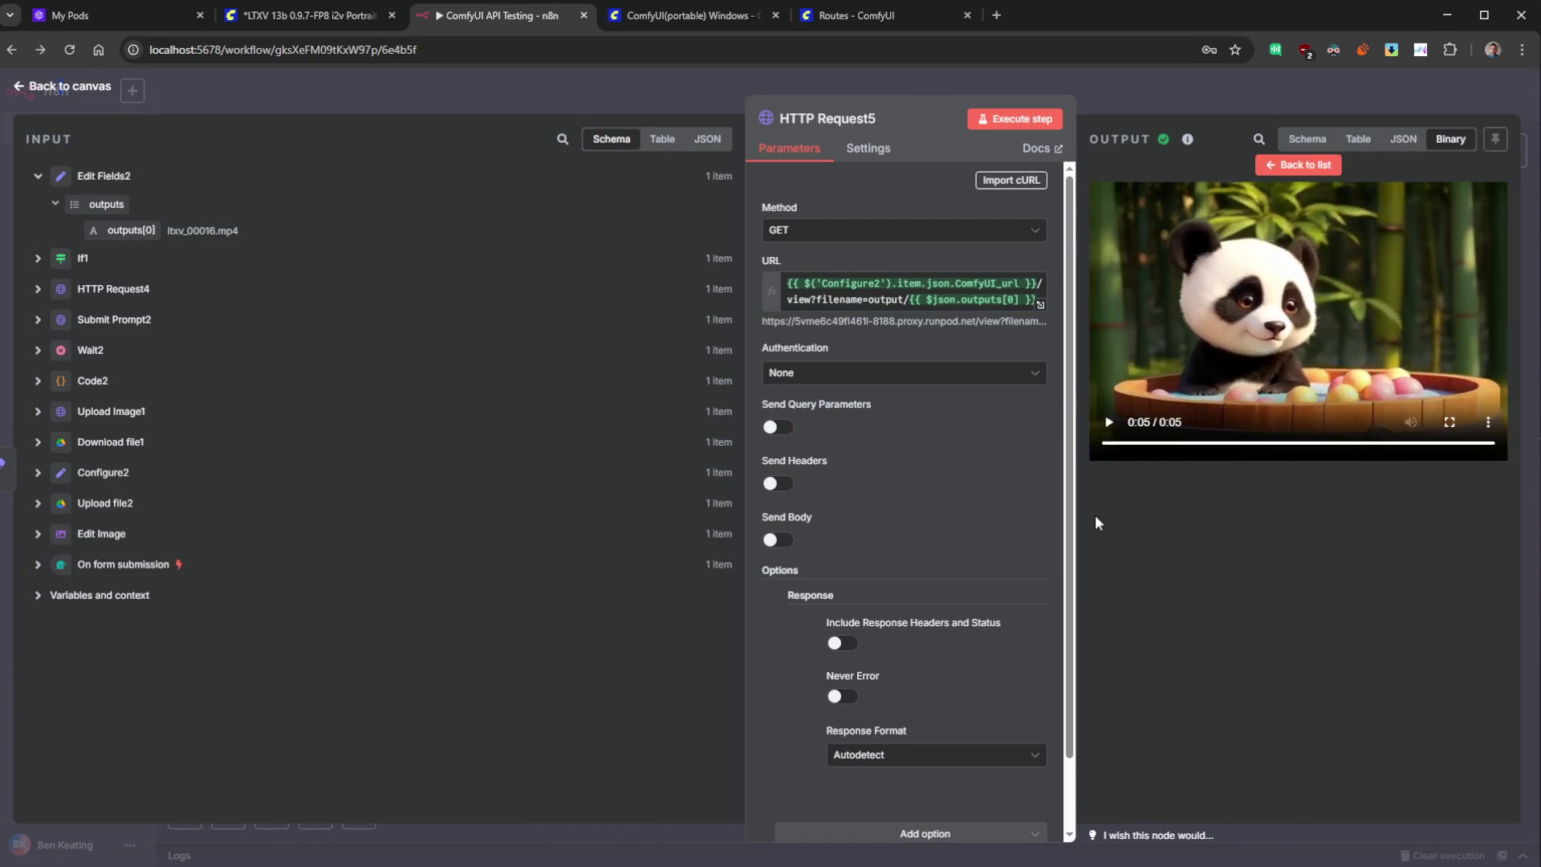
click(1297, 164)
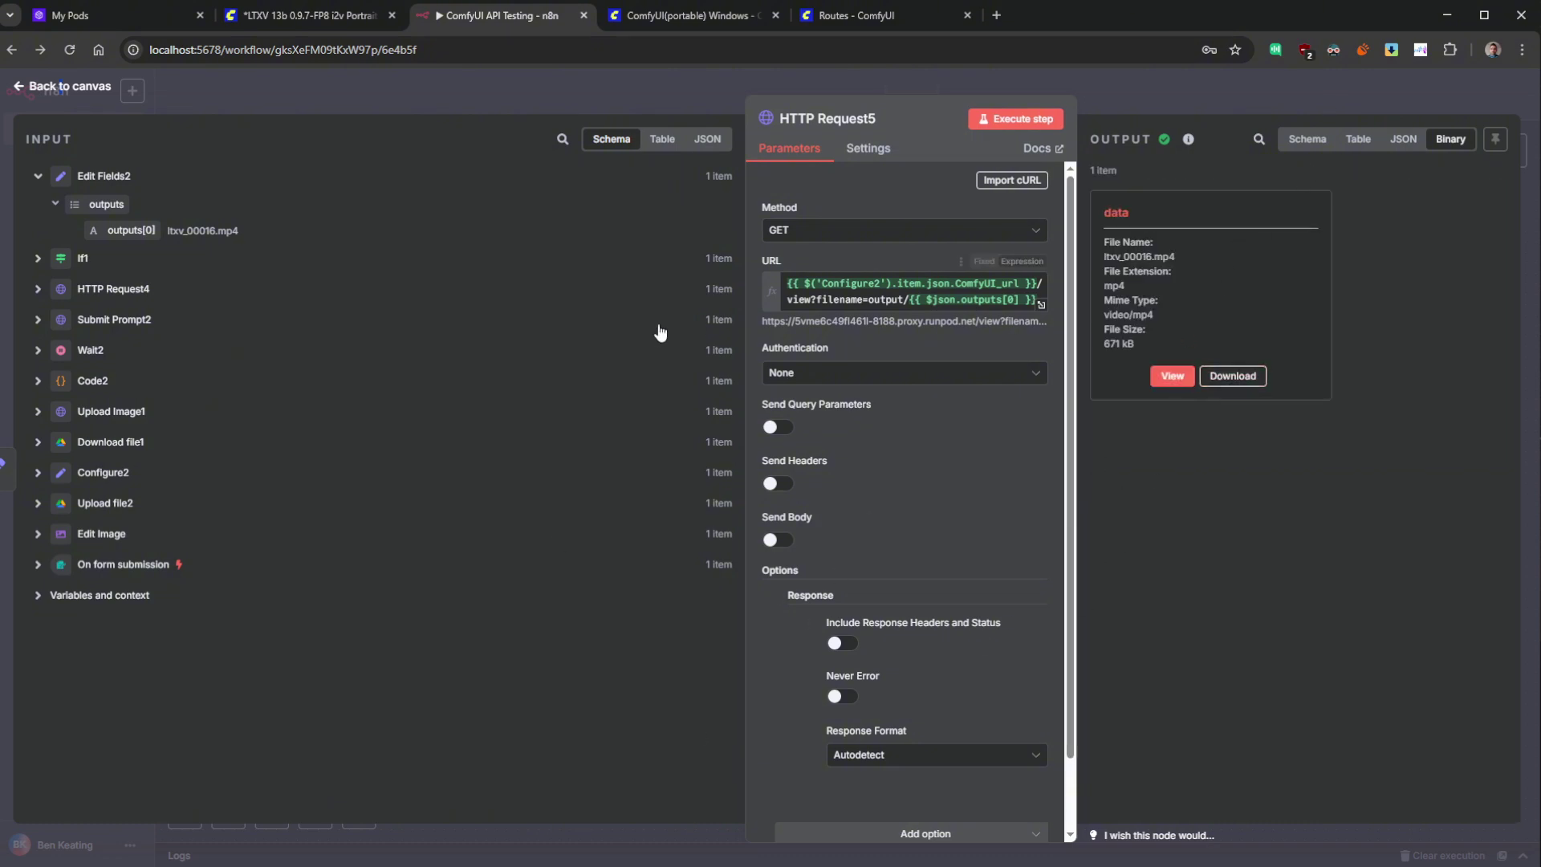
click(70, 85)
- Review all workflow sections on the n8n canvas, and switch briefly to ComfyUI to look at the LTXV 13b i2v graph
scroll(749, 605, up, 3)
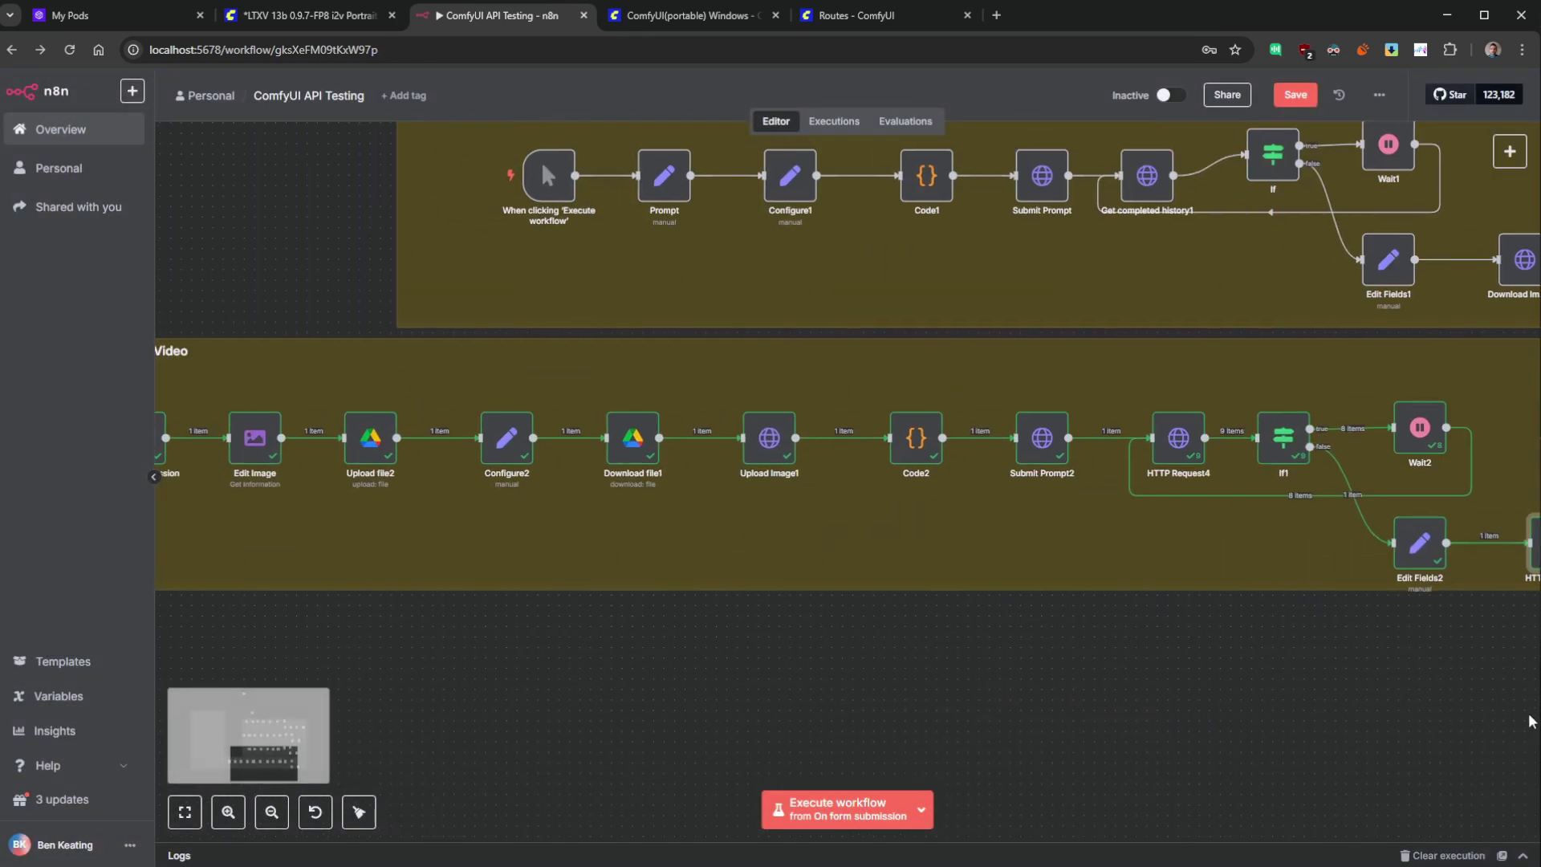
scroll(929, 547, down, 8)
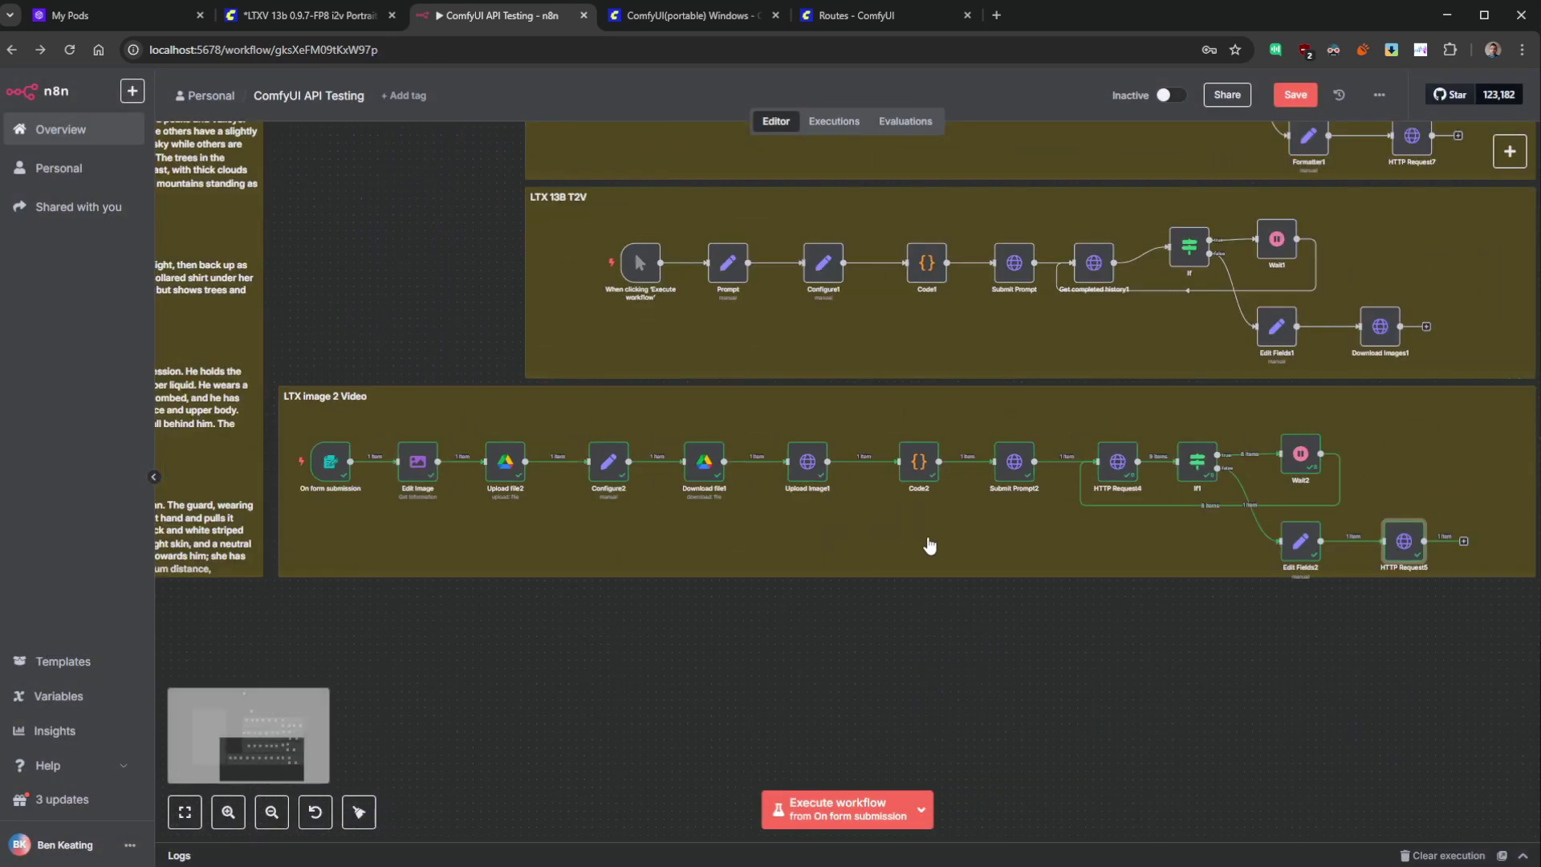
scroll(883, 339, up, 4)
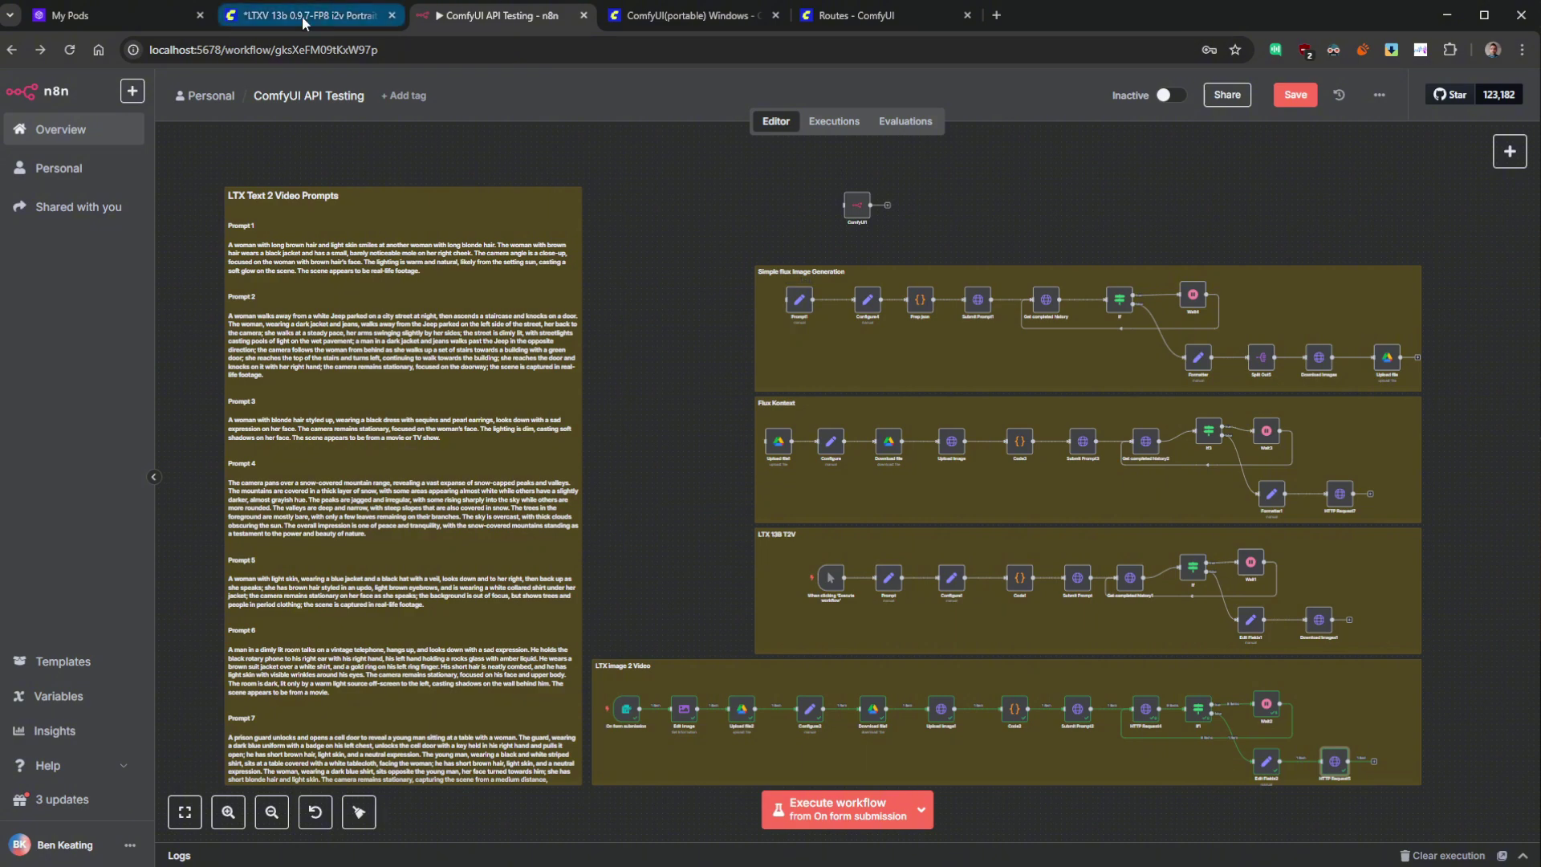
click(370, 15)
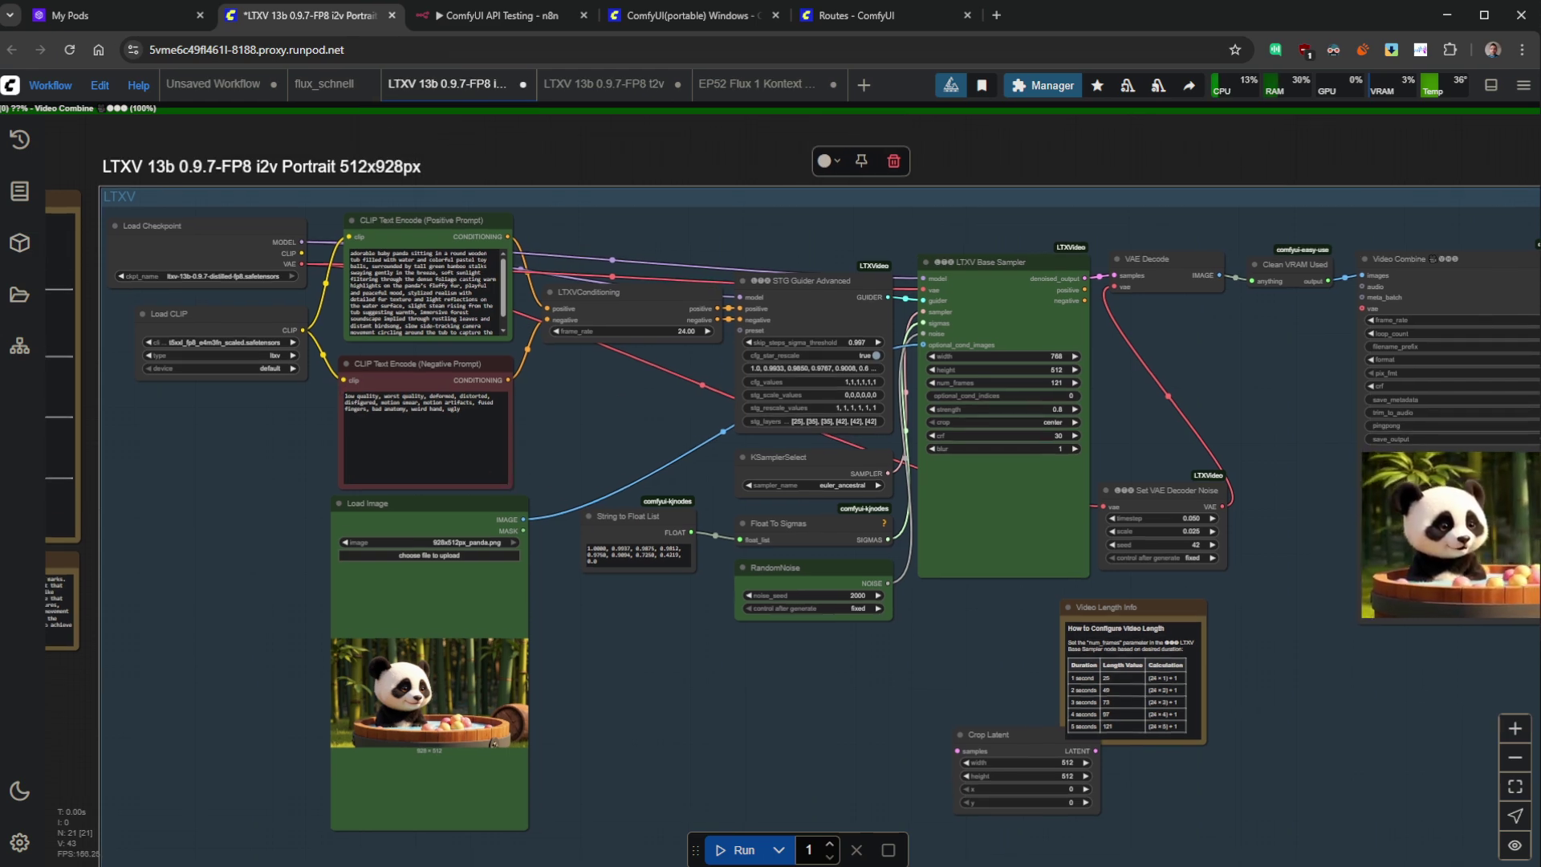
click(467, 17)
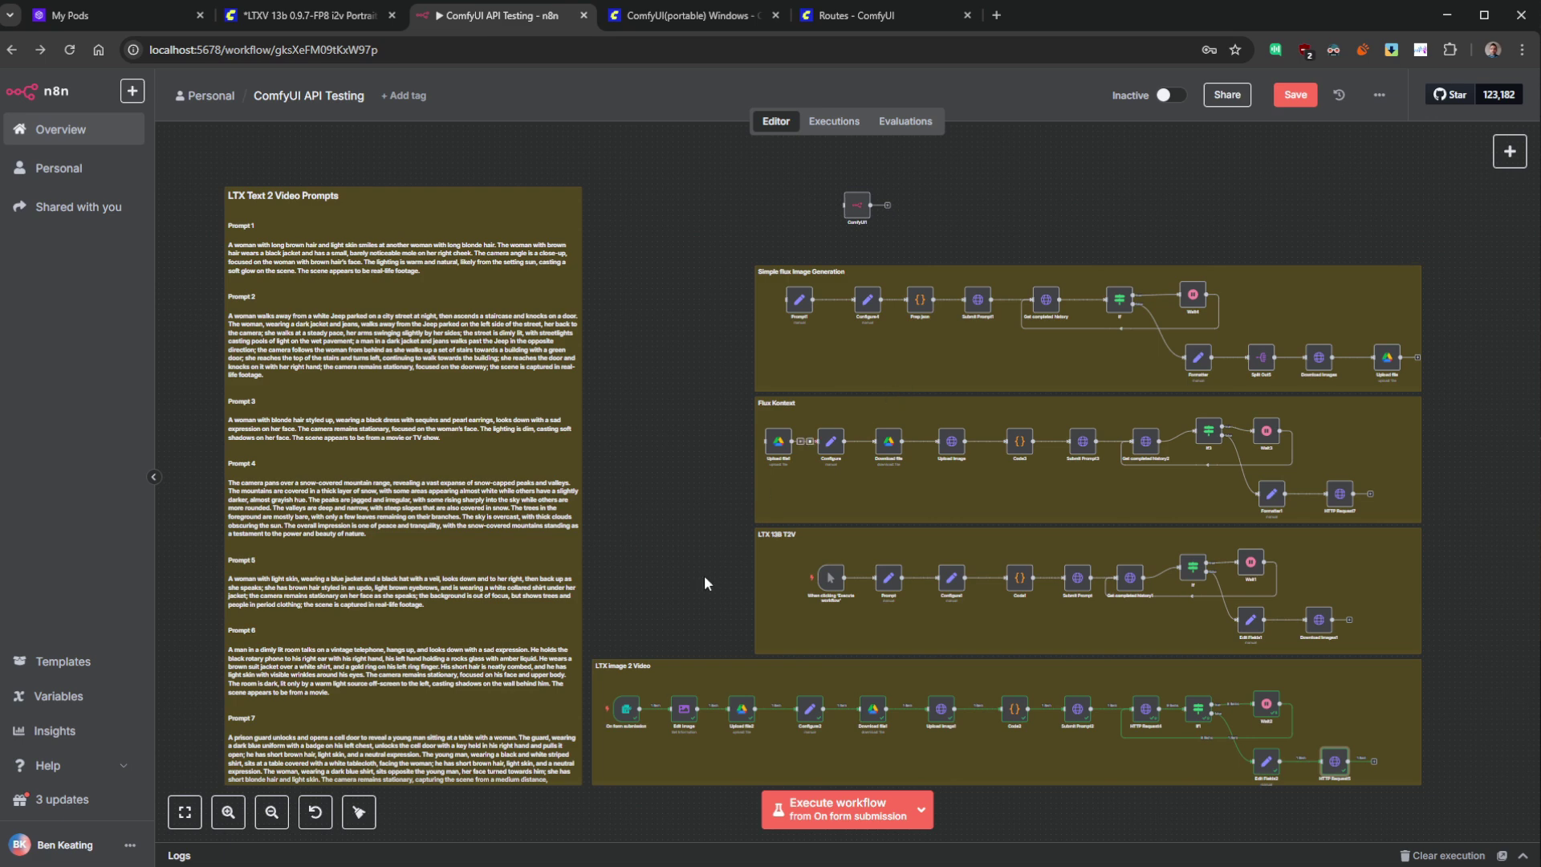
scroll(705, 574, down, 1)
scroll(704, 575, right, 1)
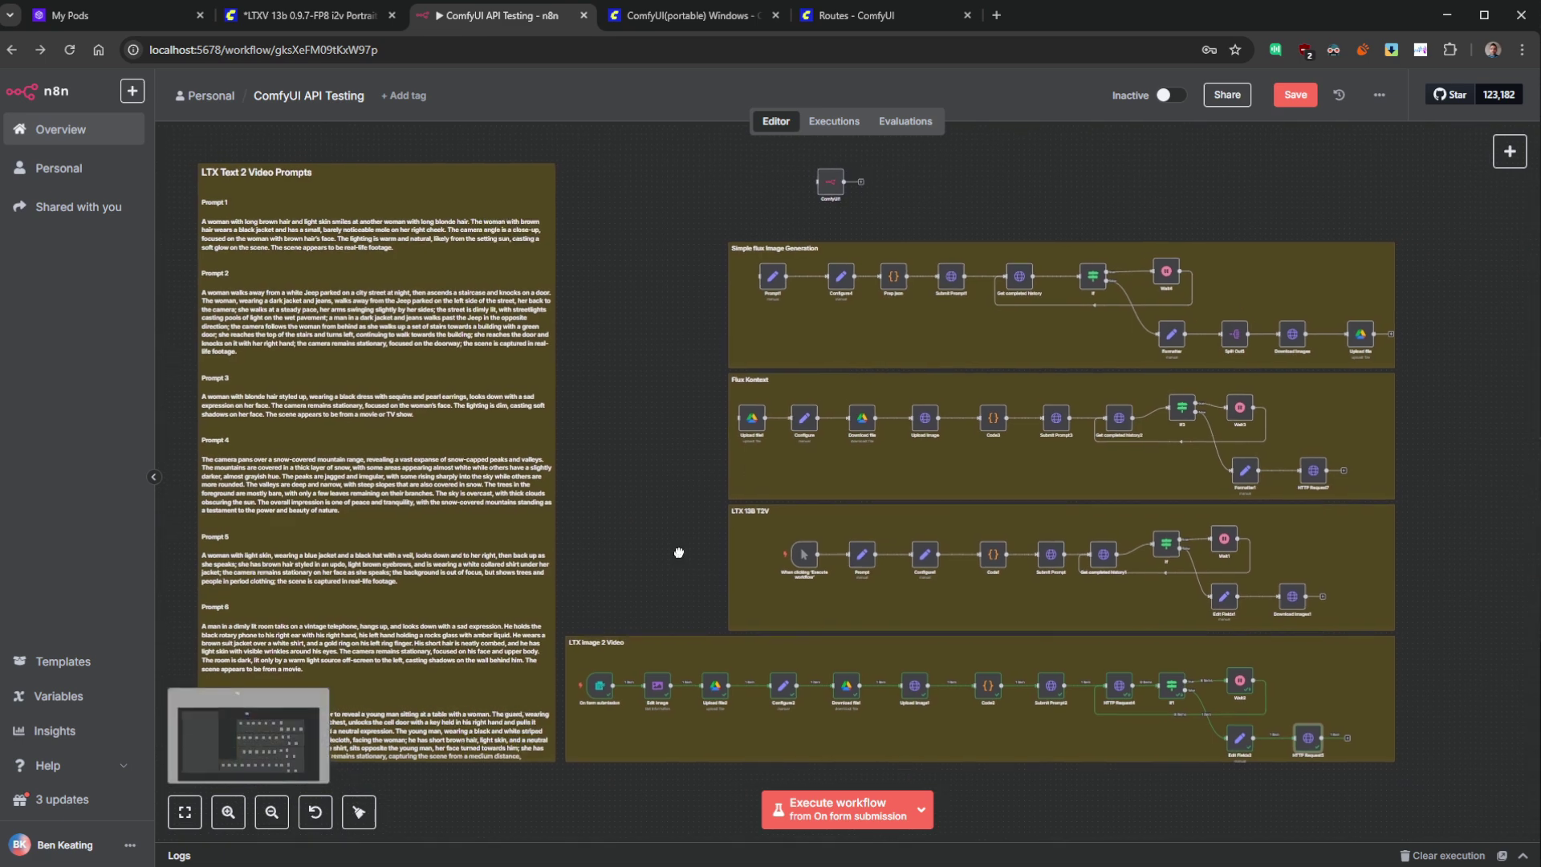
drag(674, 556, 739, 586)
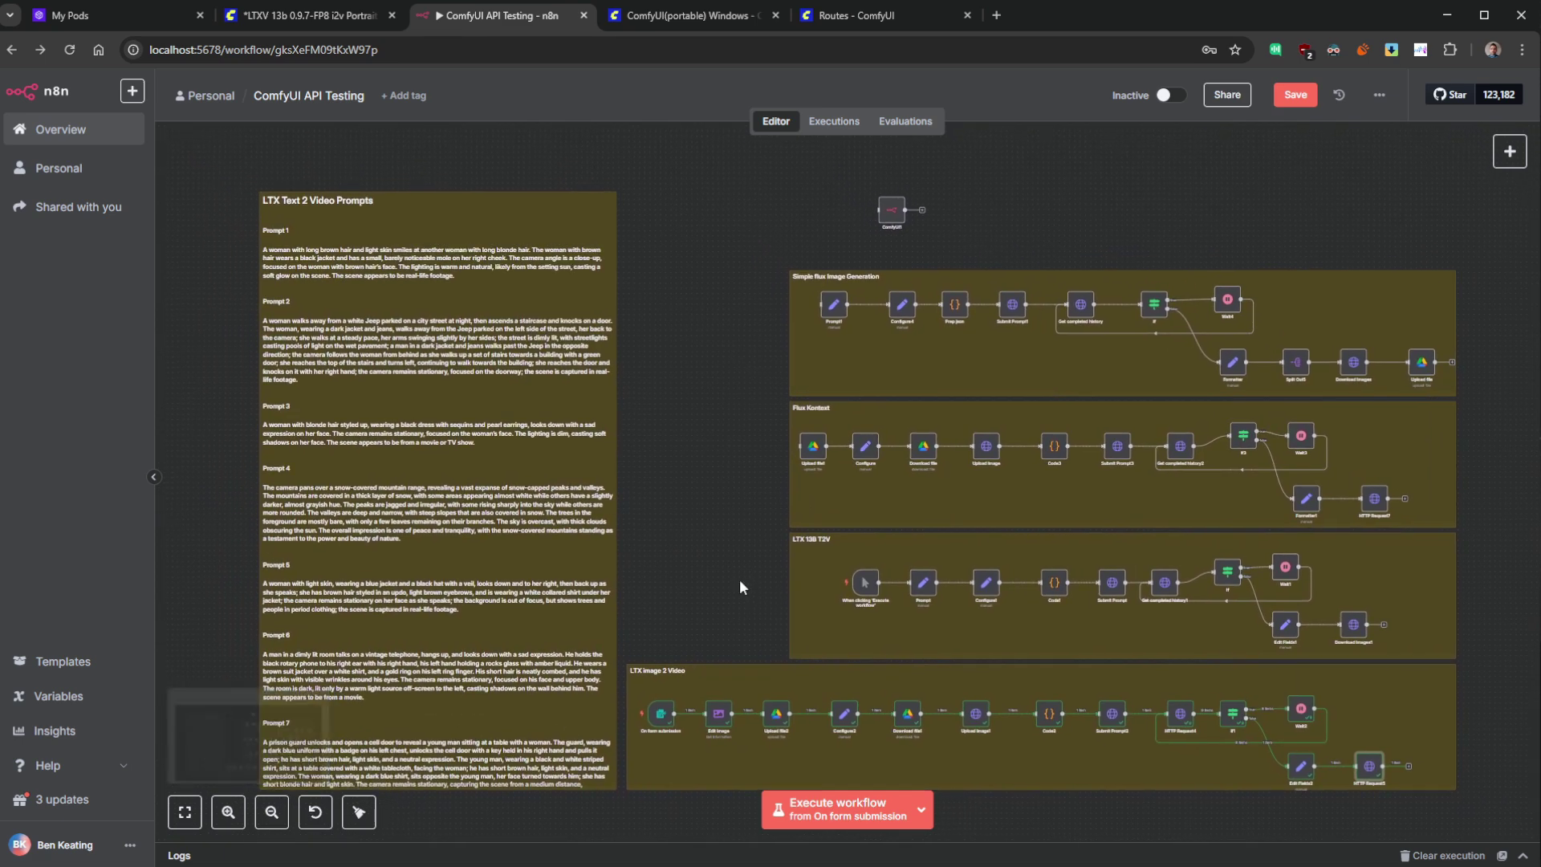